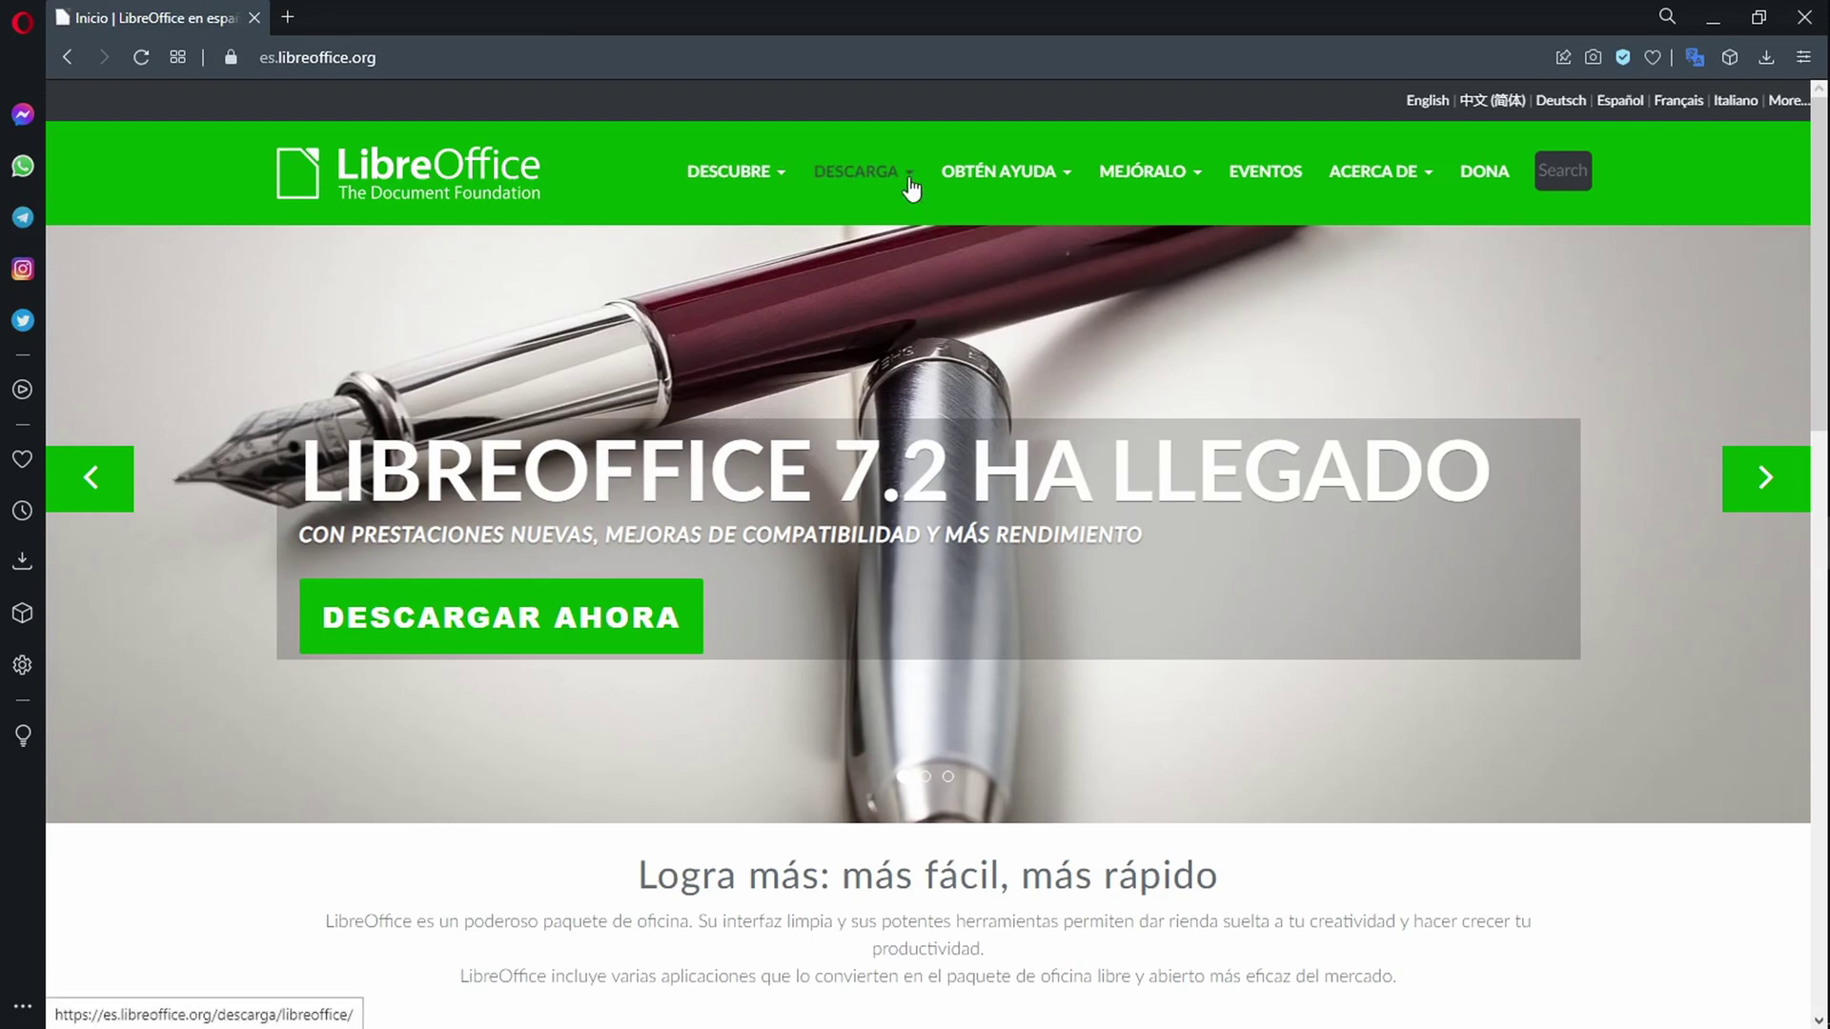
Step: Start downloading LibreOffice 7.2.0 for Windows (64-bit) from the Descargar LibreOffice page, then cancel saving the installer
mouse_move(912, 188)
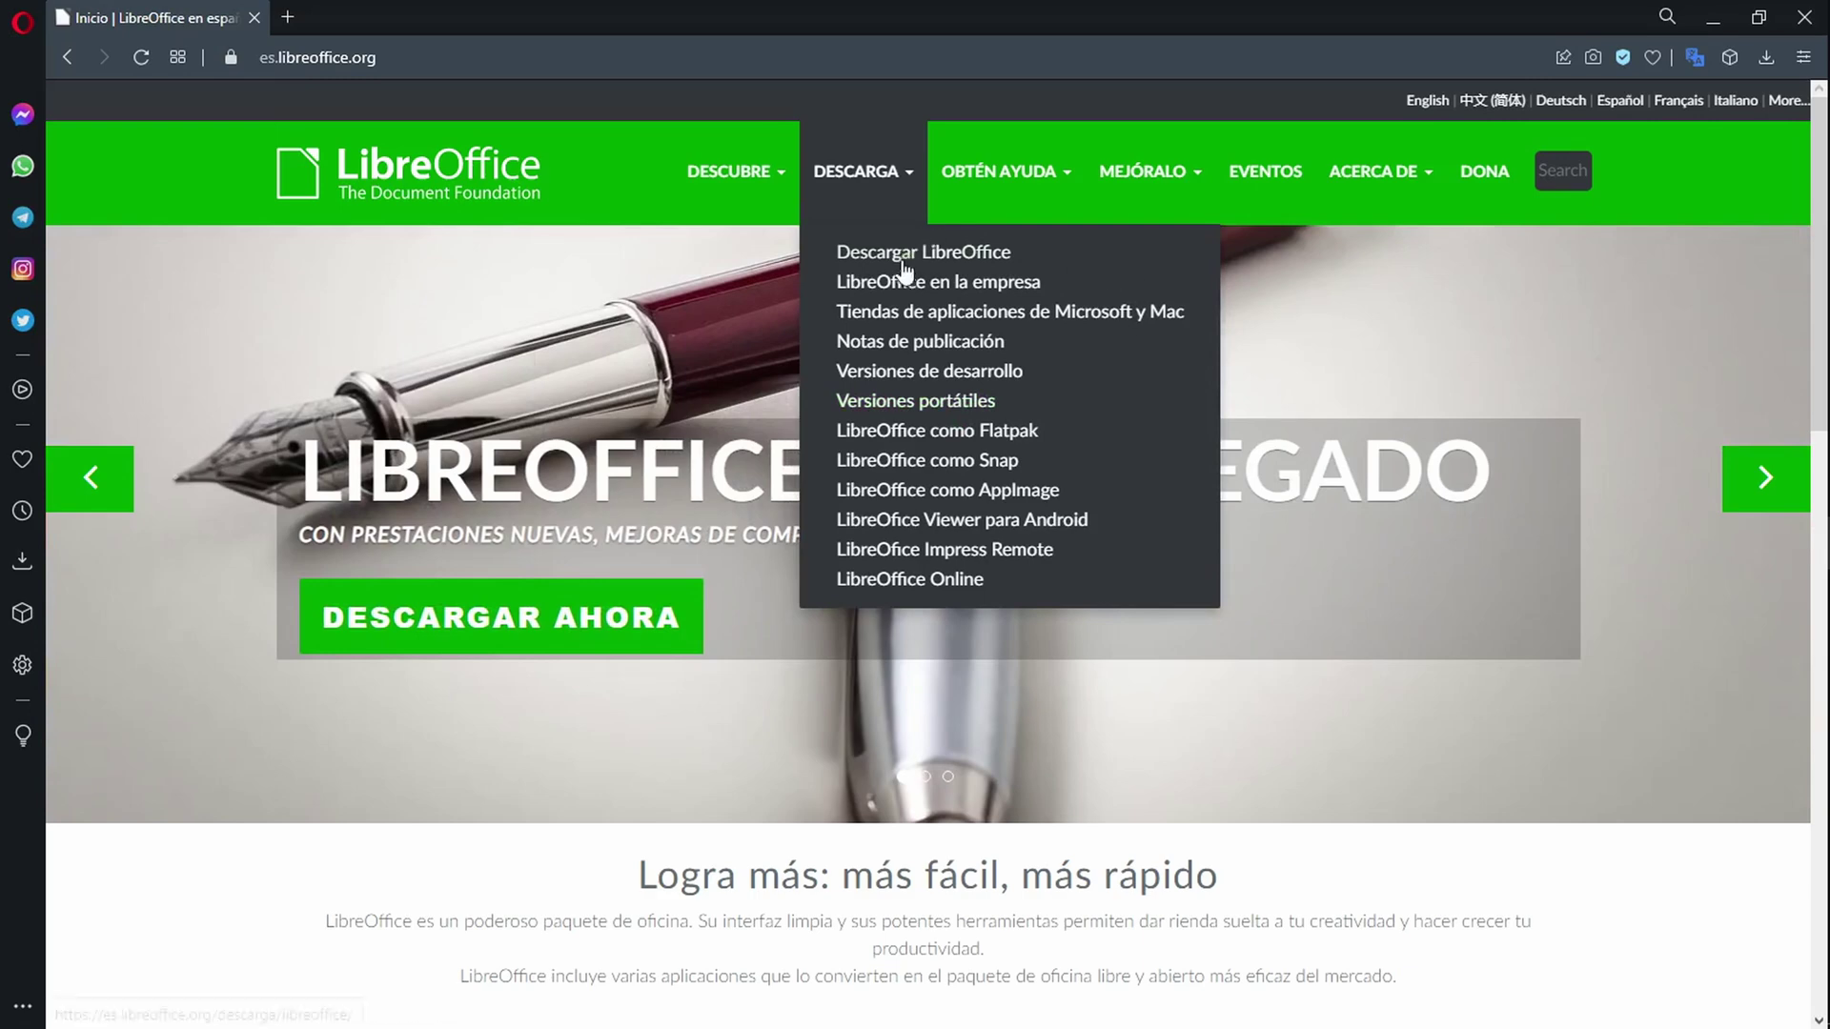
left_click(961, 263)
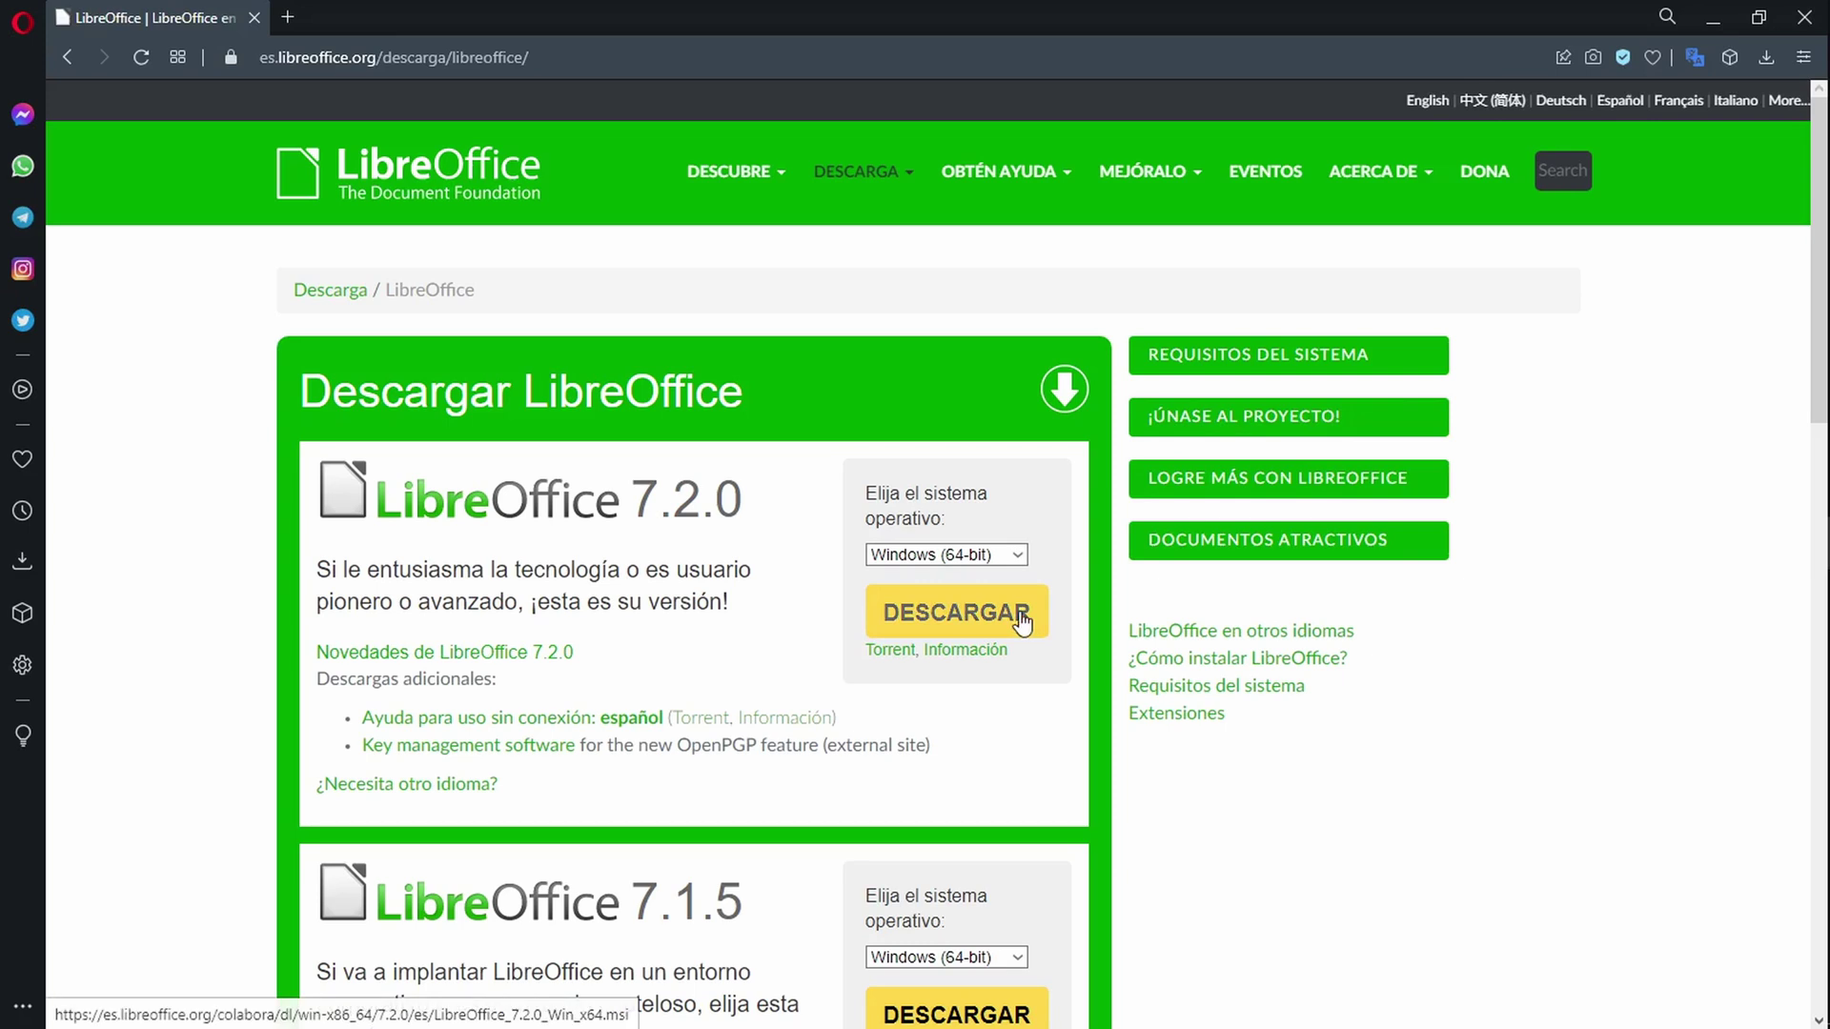
left_click(1018, 556)
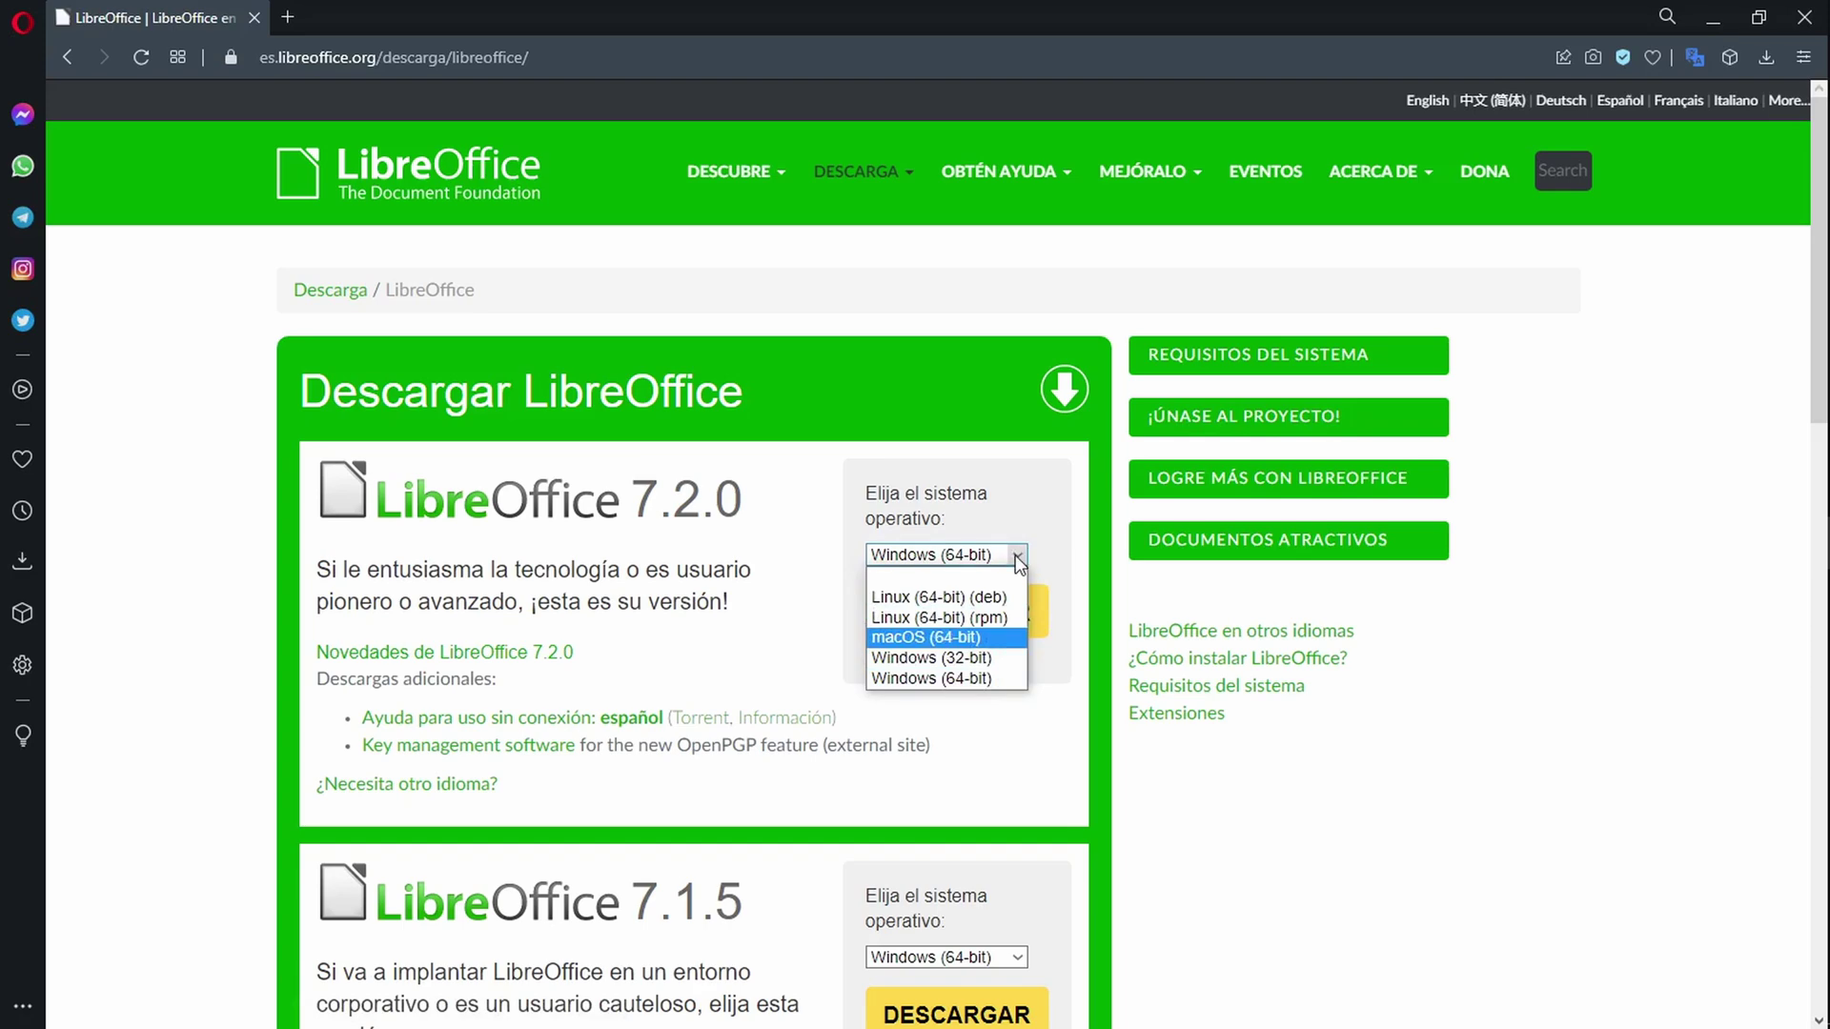
left_click(1018, 556)
left_click(1003, 624)
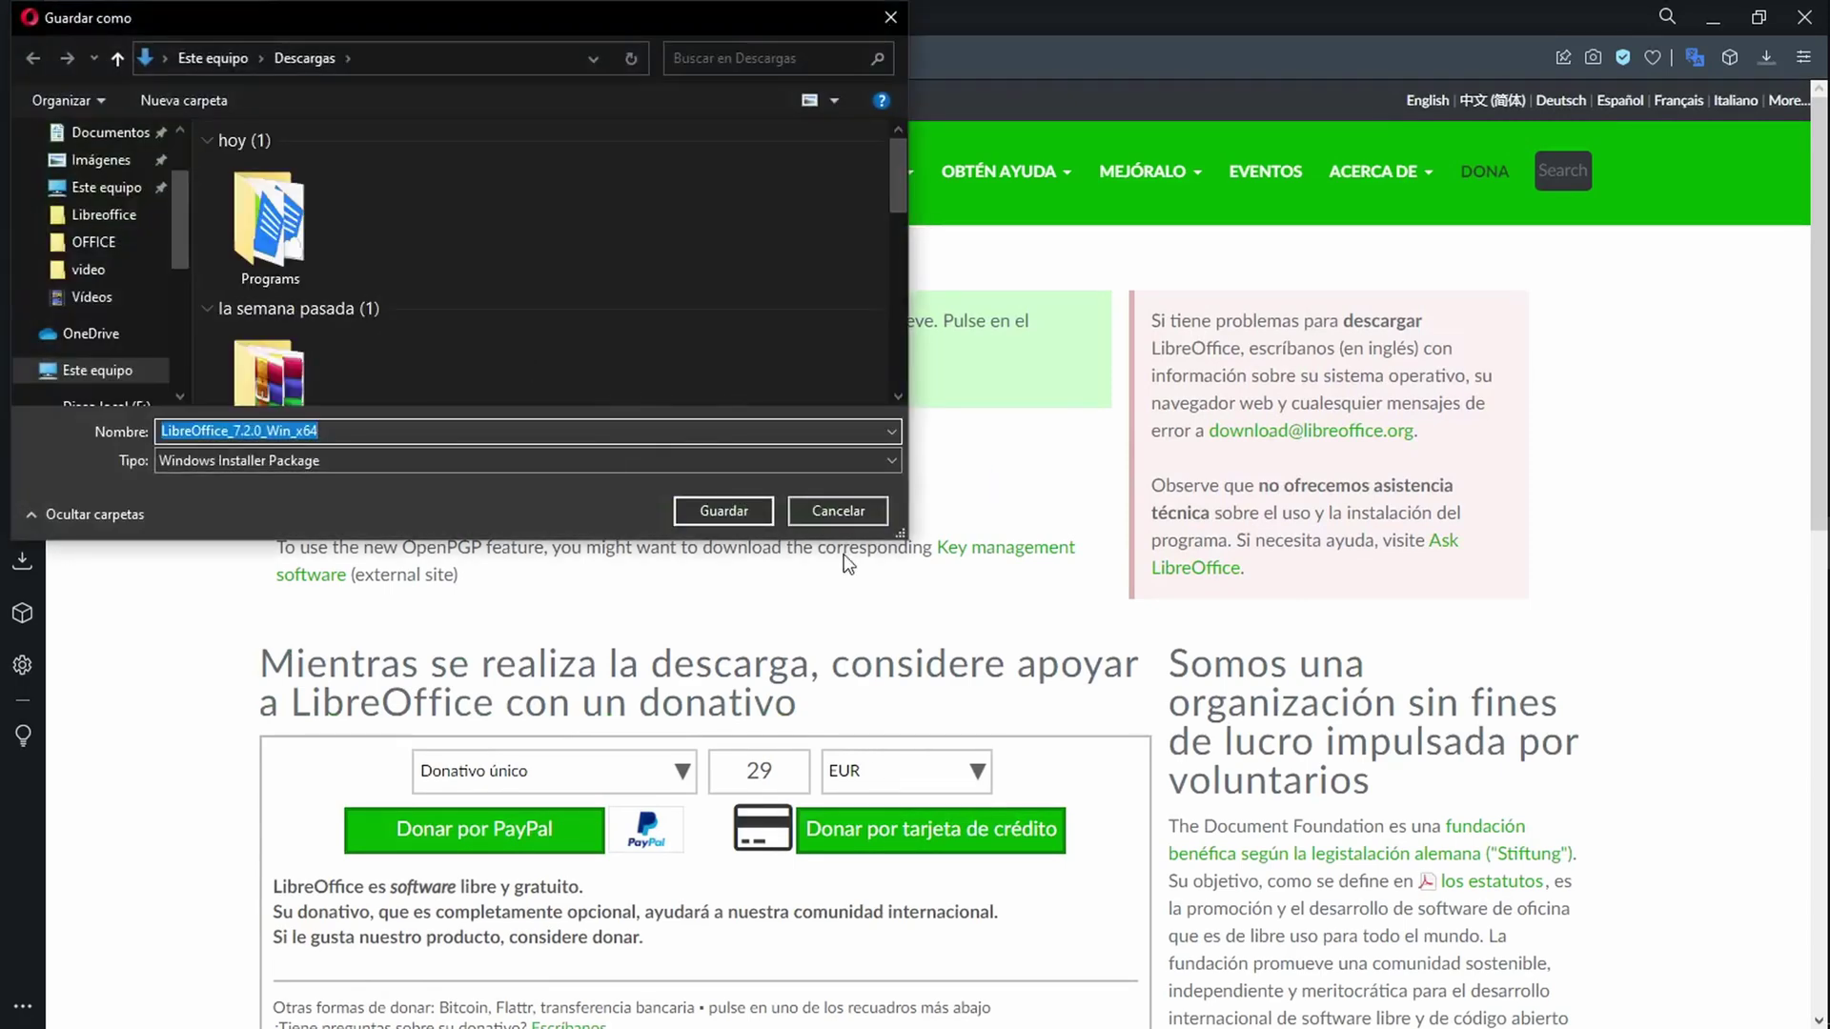
left_click(857, 520)
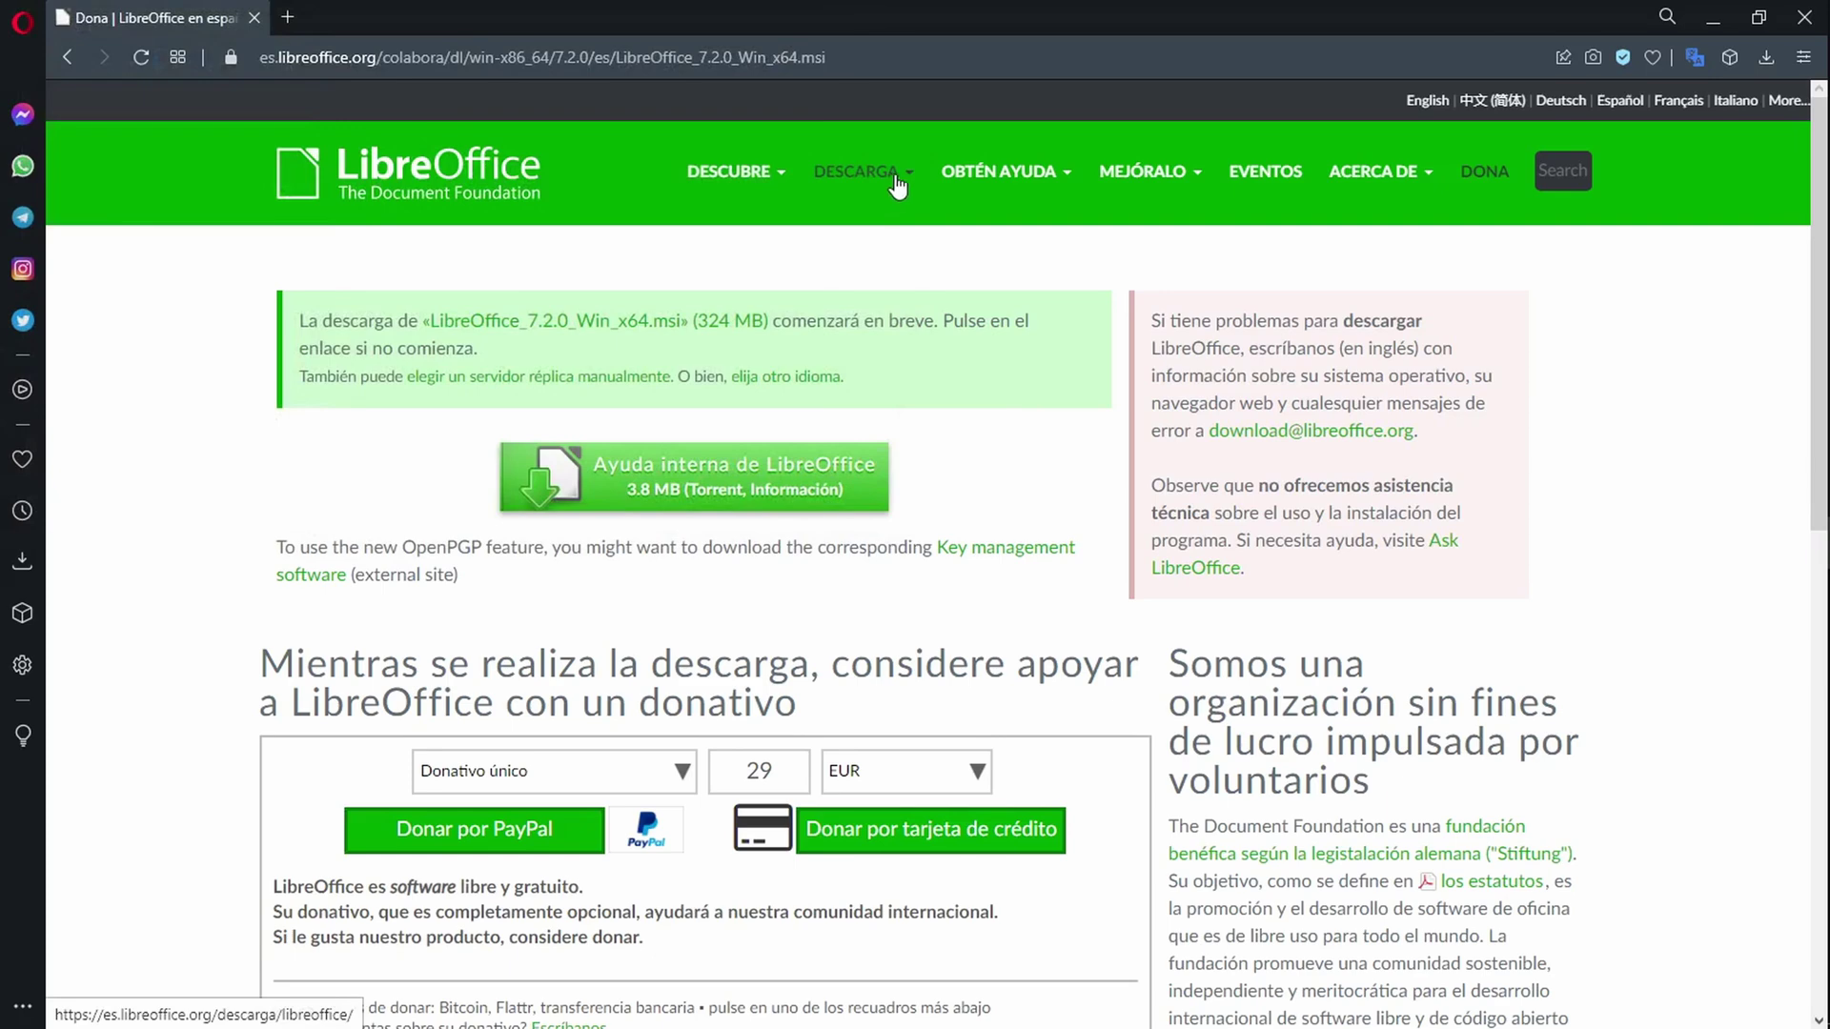
Step: Start downloading LibreOffice 7.0.6 Portable MultilingualStandard from the portable versions page, then cancel saving the file
mouse_move(891, 186)
left_click(915, 401)
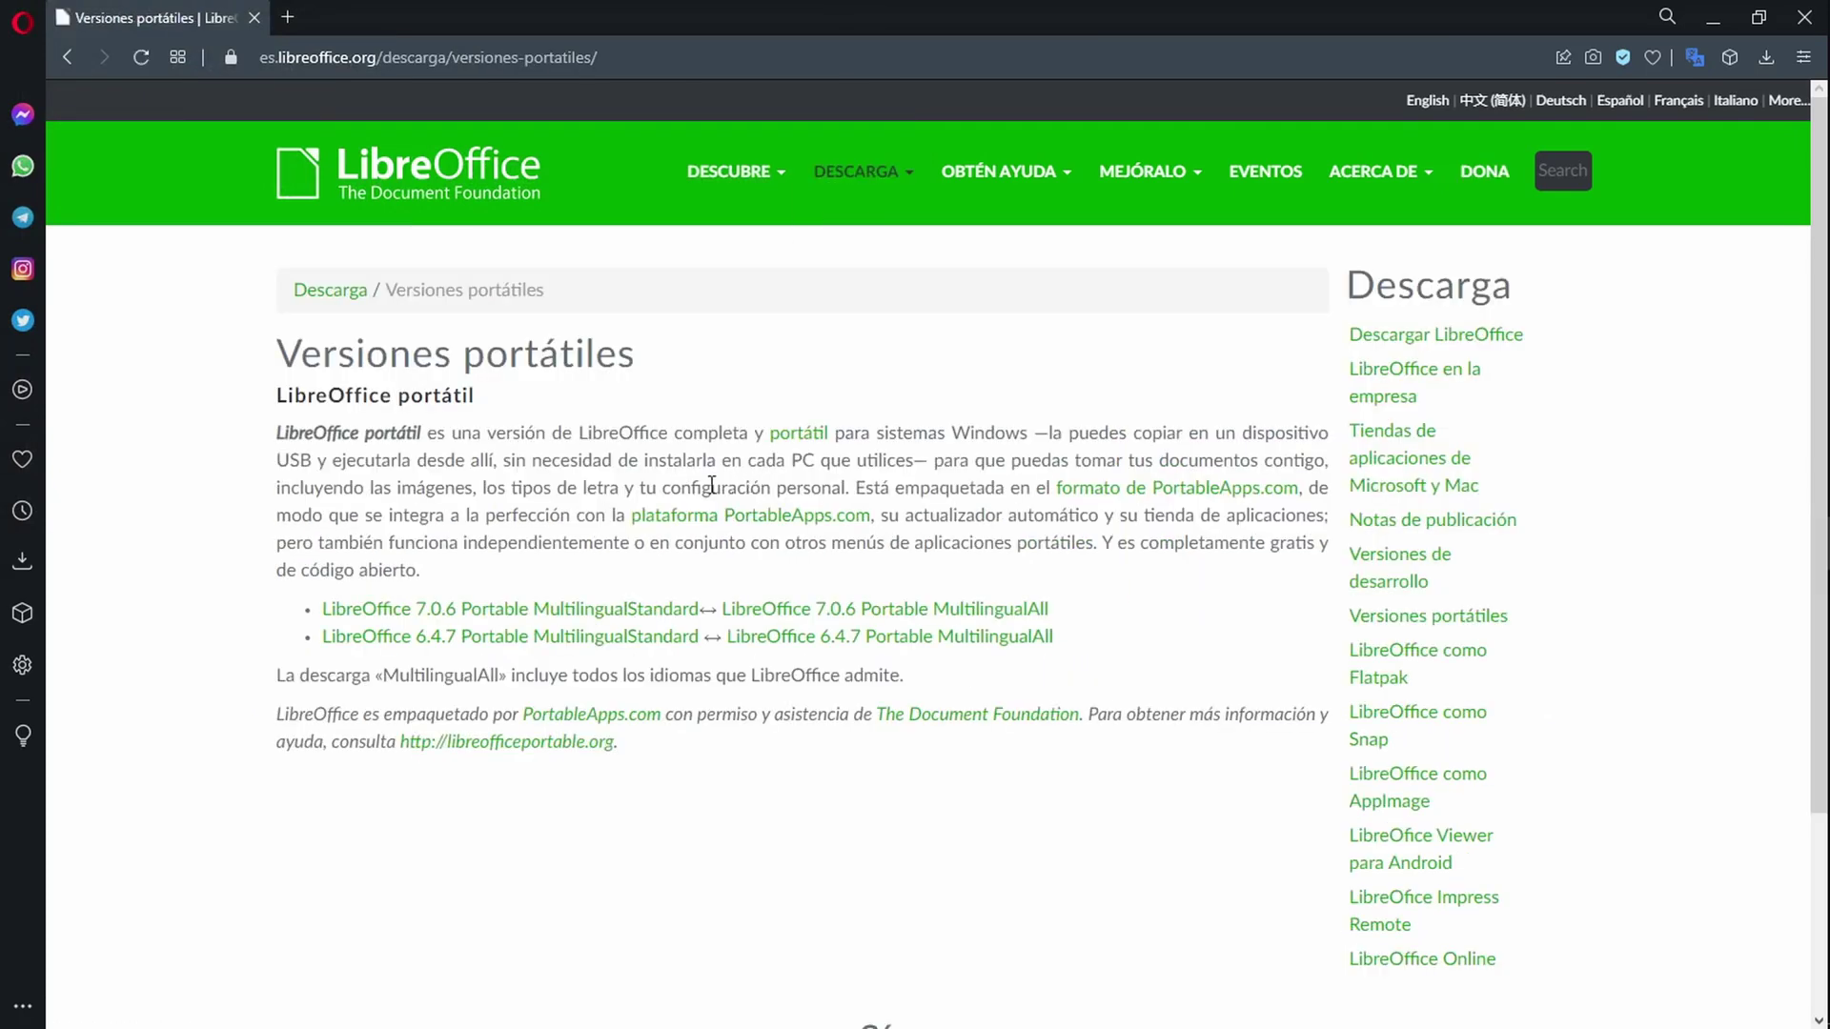
left_click(642, 618)
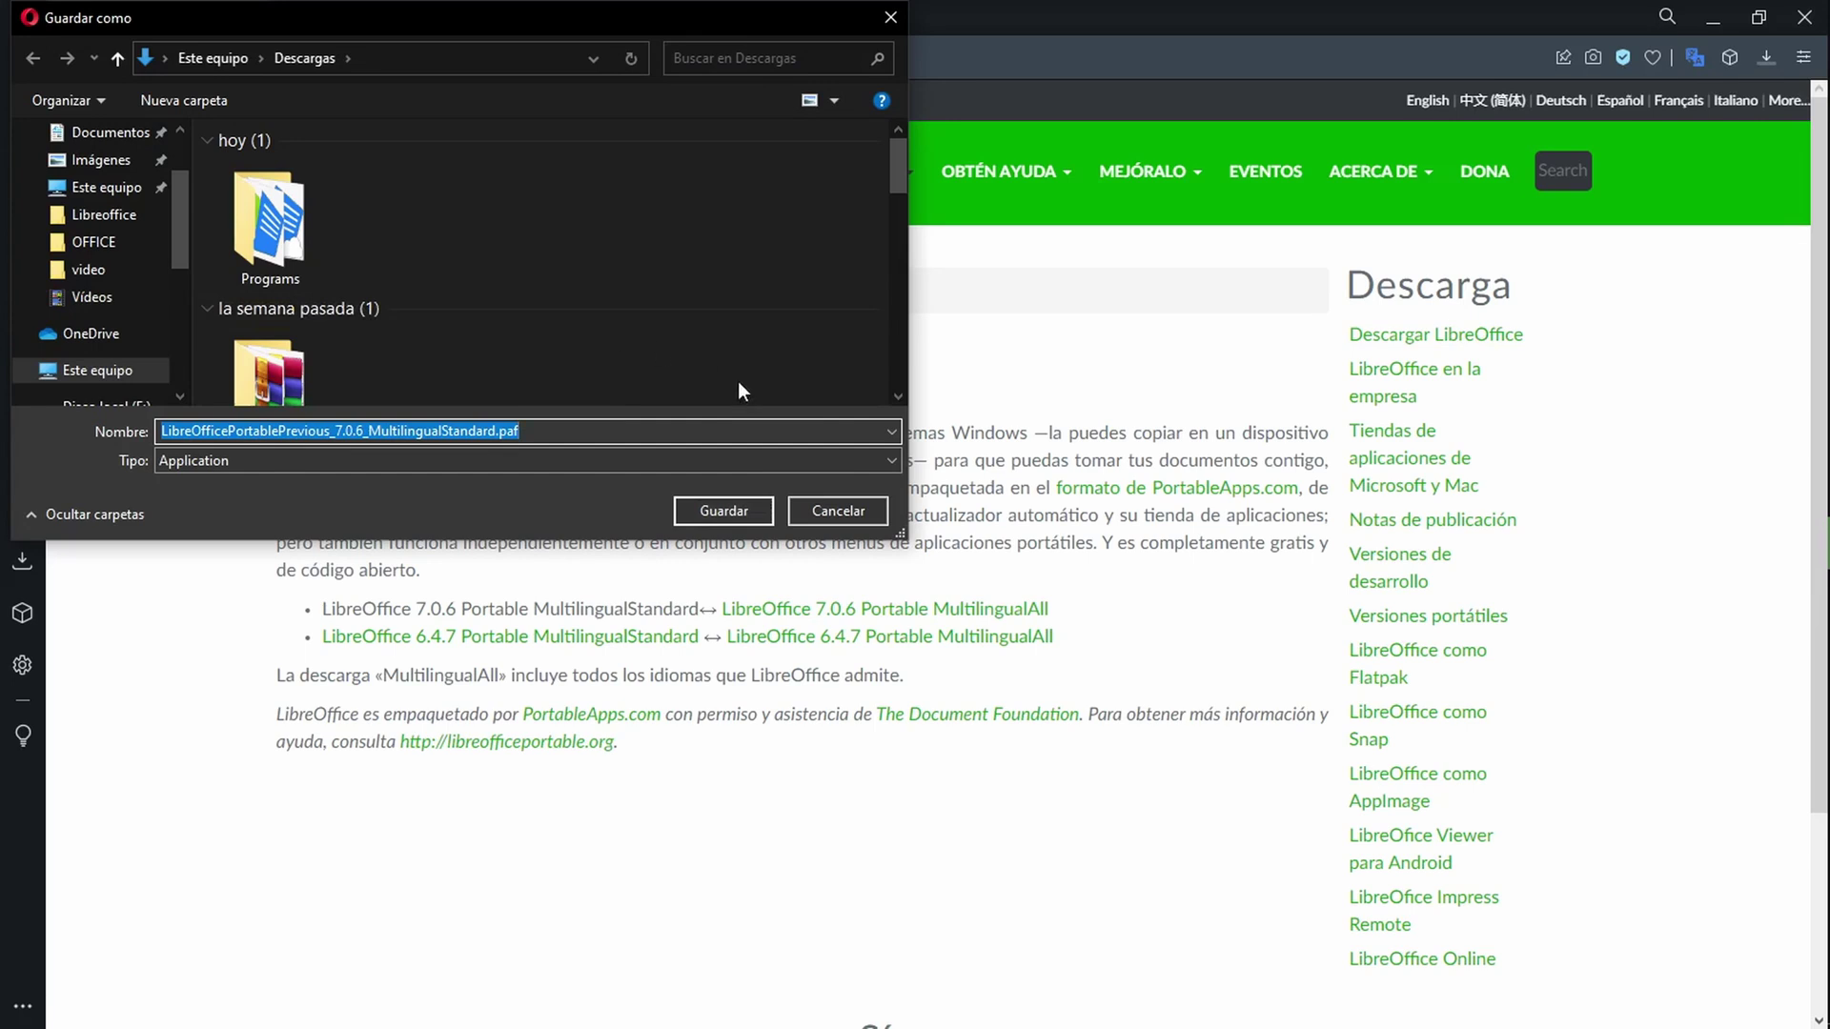
left_click(852, 511)
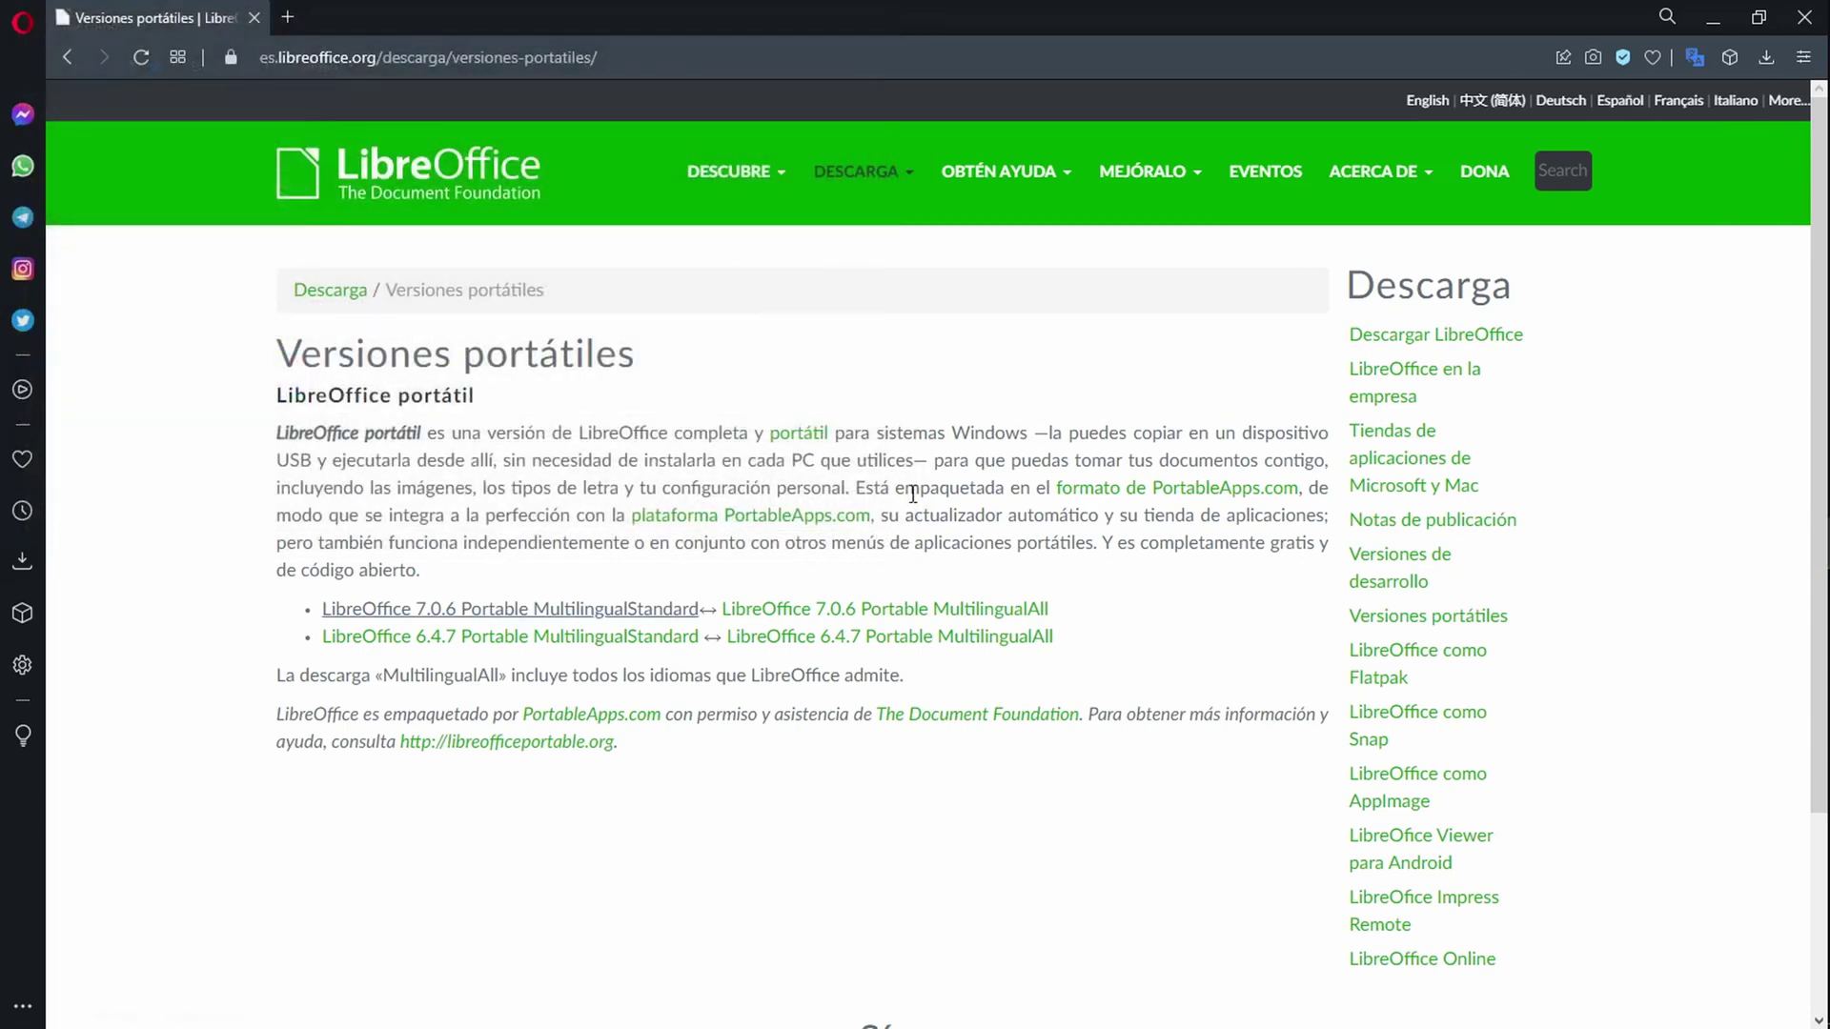
Step: Switch to File Explorer and start the LibreOfficePortablePrevious_7.0.6_MultilingualStandard.paf installer in Español (Alfabetización Internacional)
key("alt+Tab")
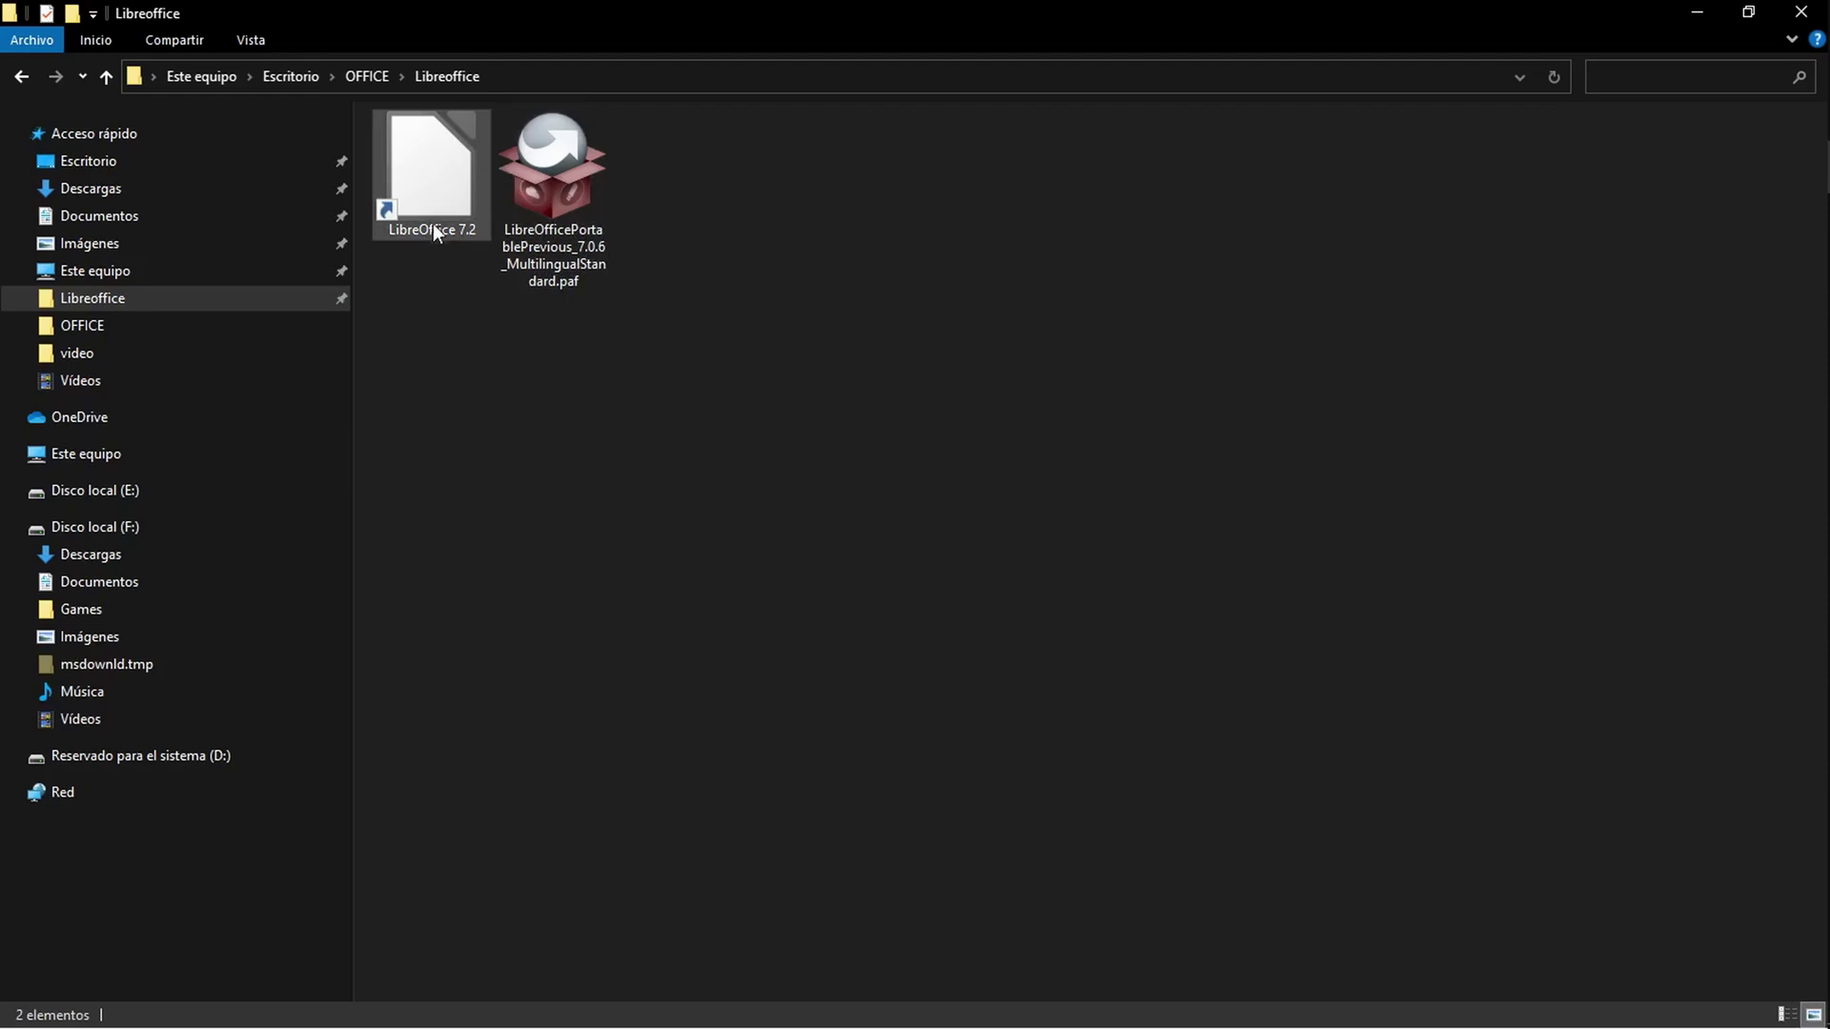
double_click(571, 185)
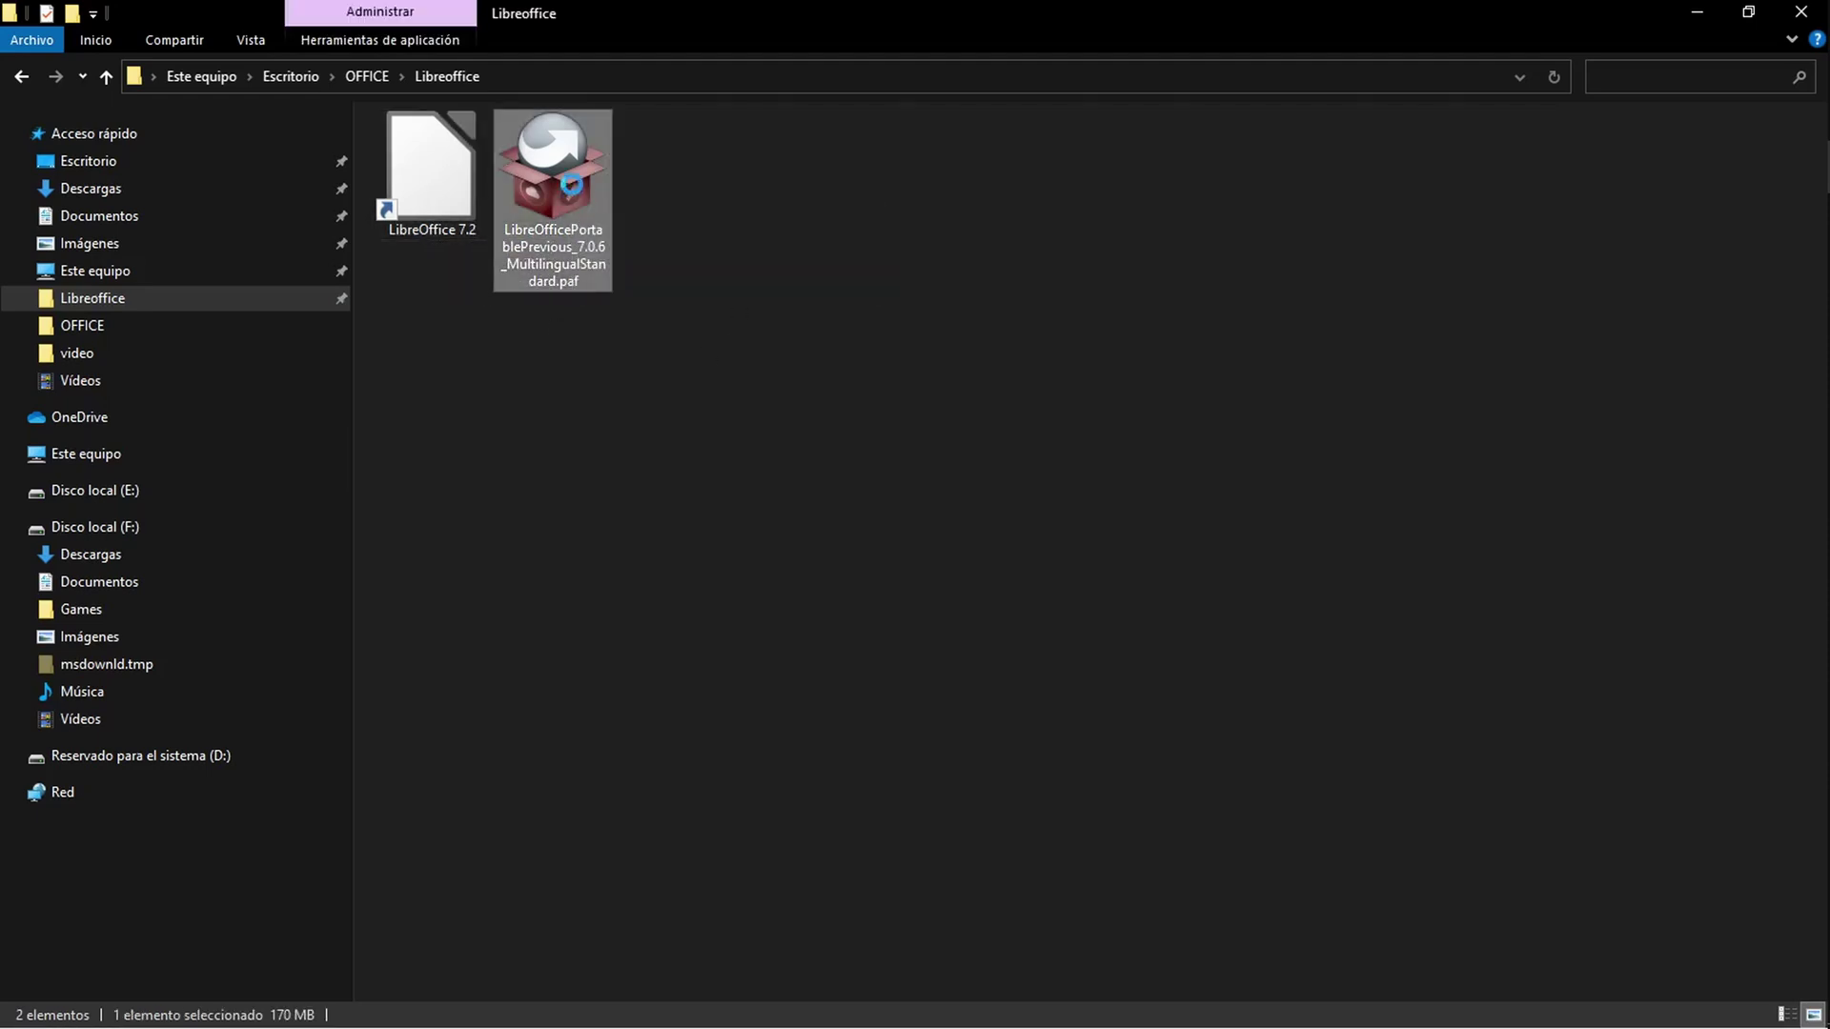
right_click(572, 185)
left_click(648, 227)
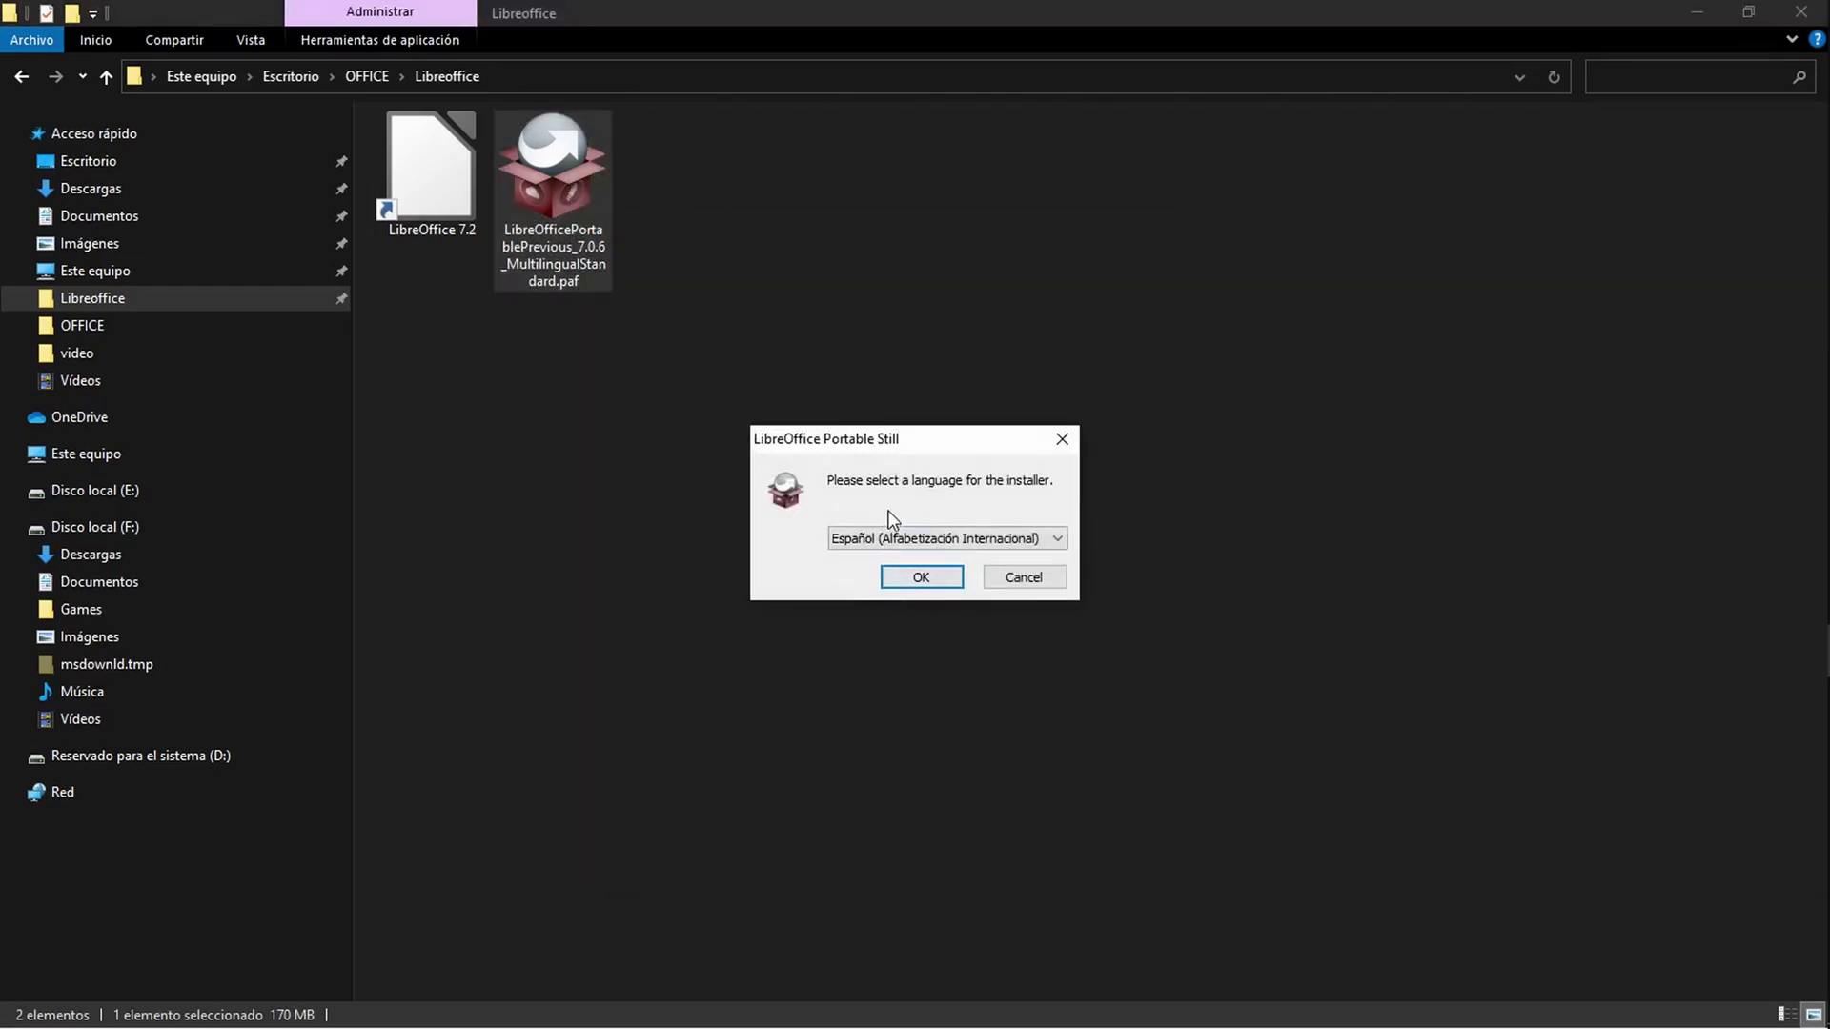
left_click(920, 579)
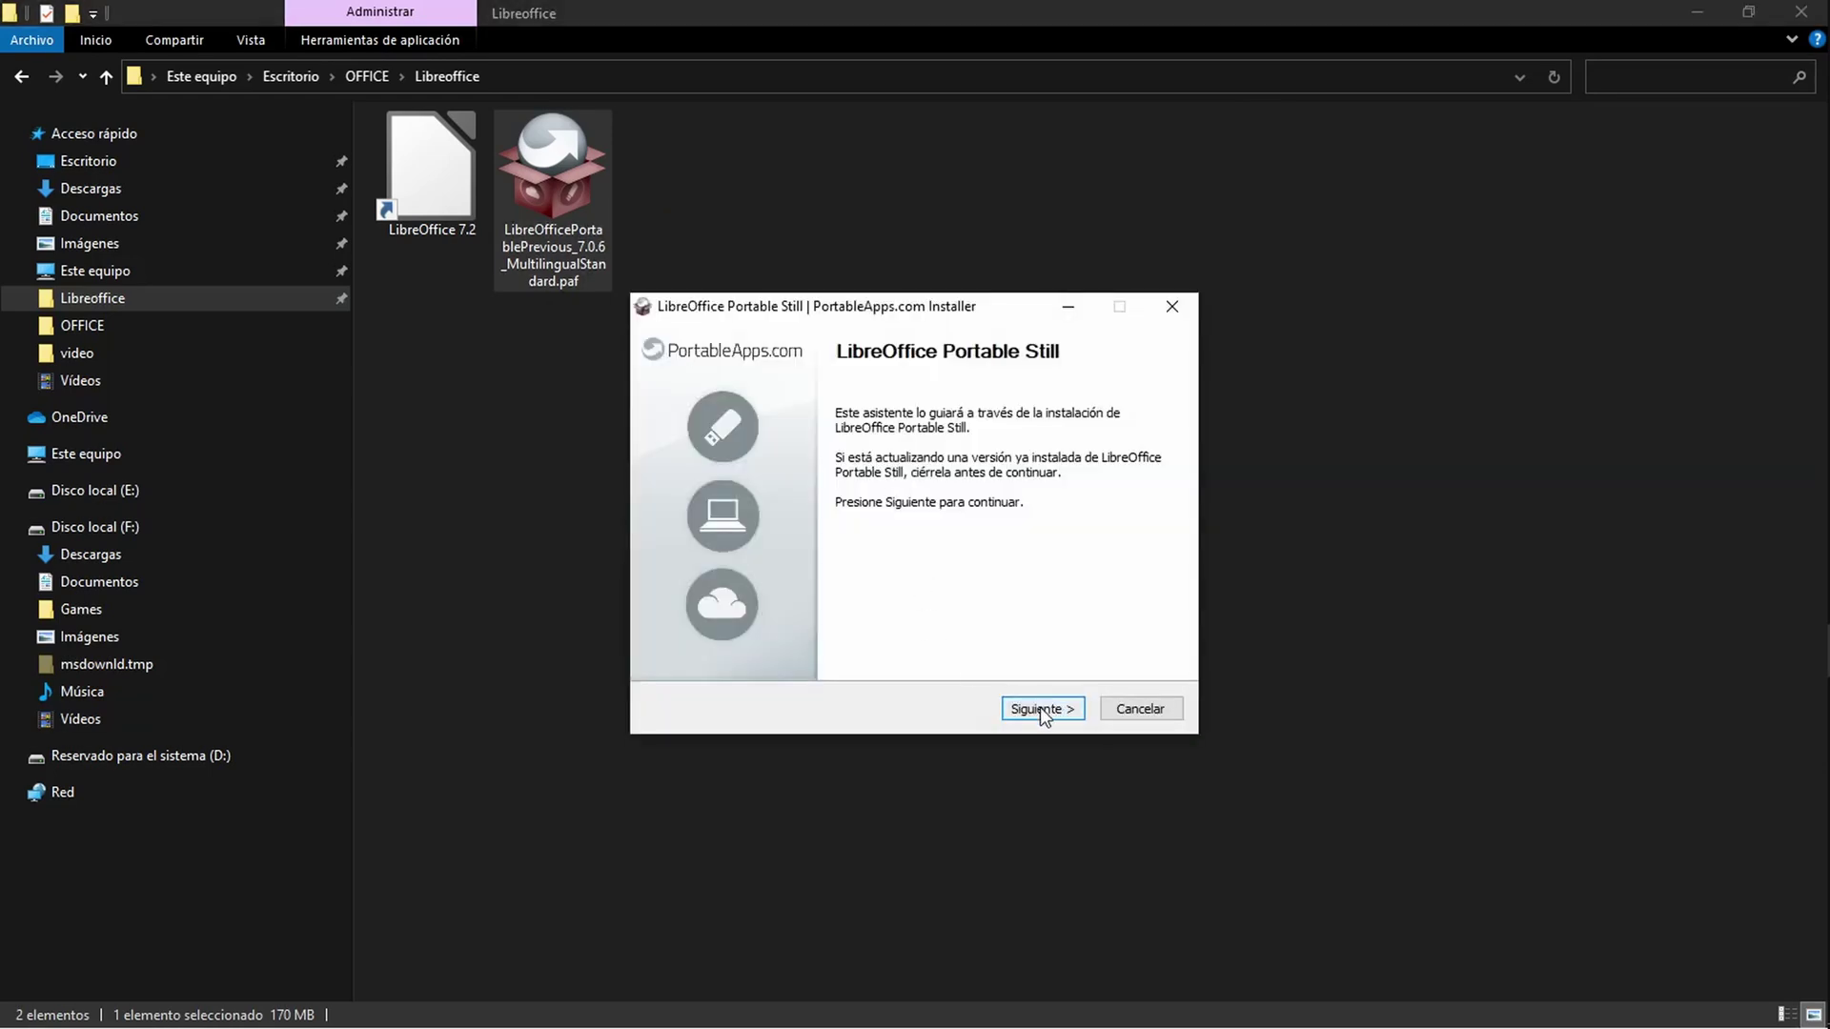
Step: Install LibreOffice Portable Still in the proposed LibreOfficePortablePrevious folder and finish the wizard without running the program
left_click(1041, 711)
left_click(1039, 708)
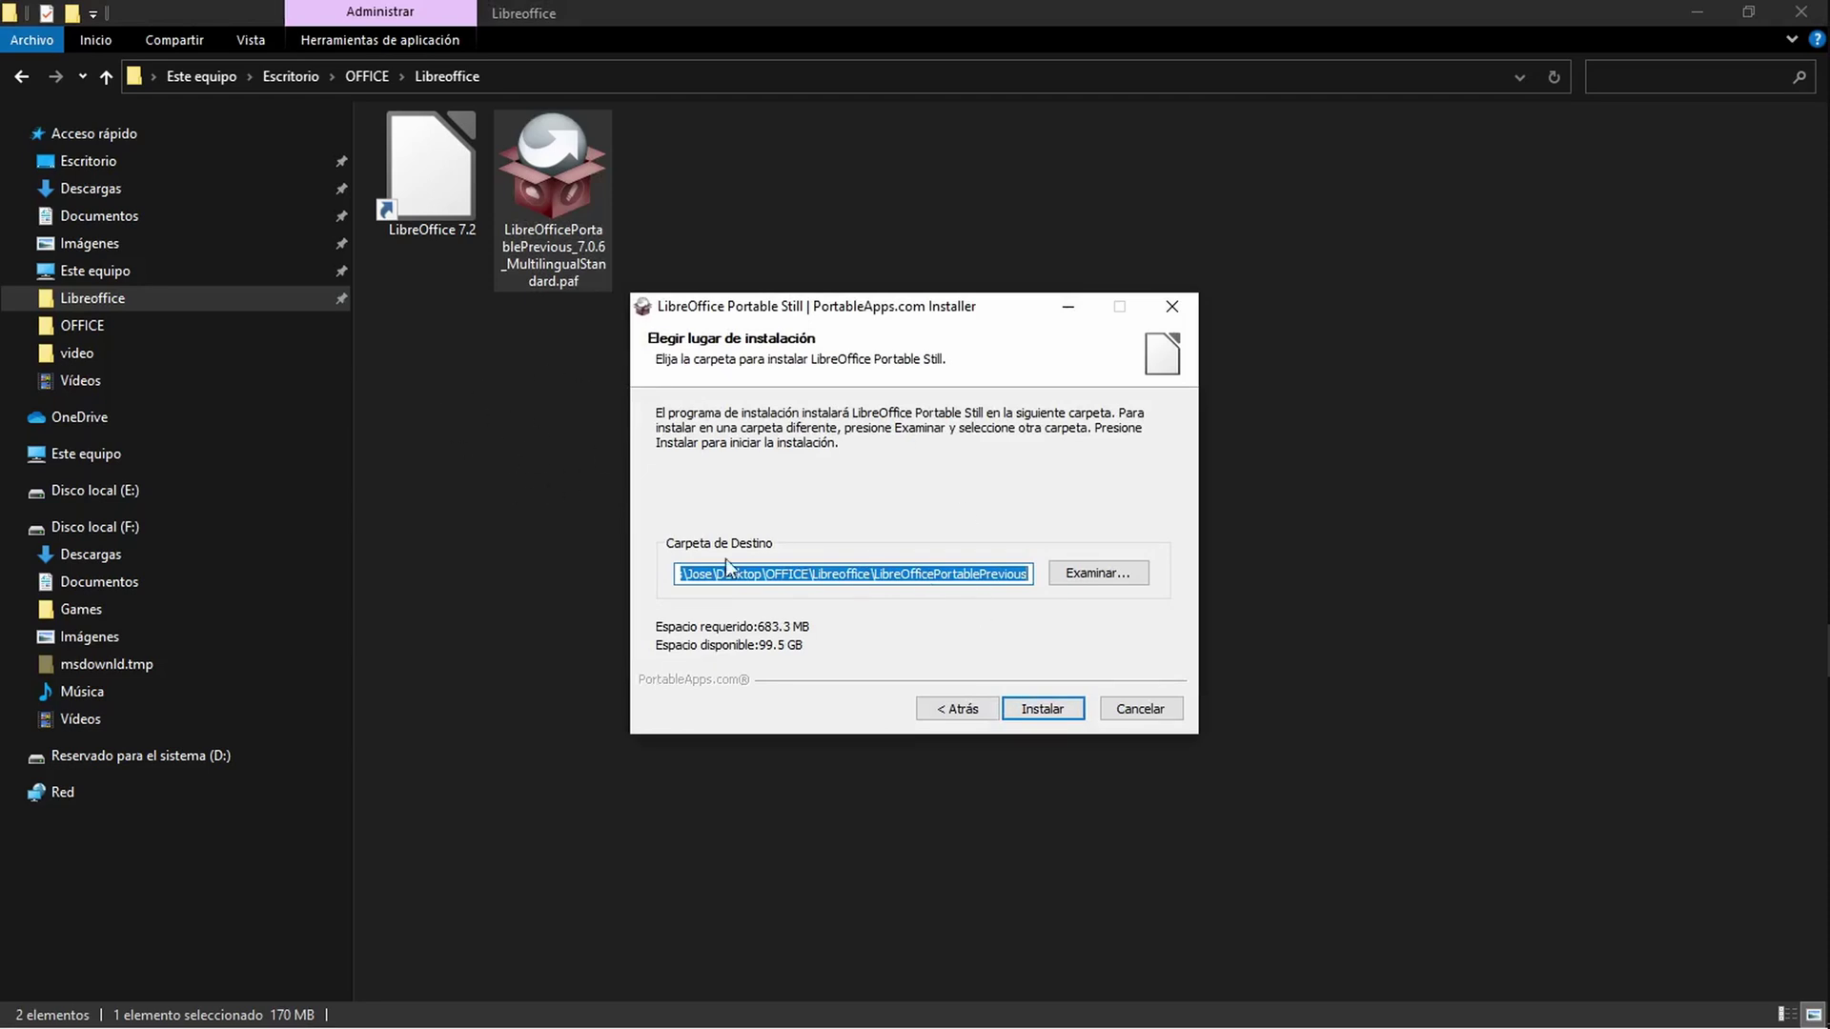
left_click(1056, 721)
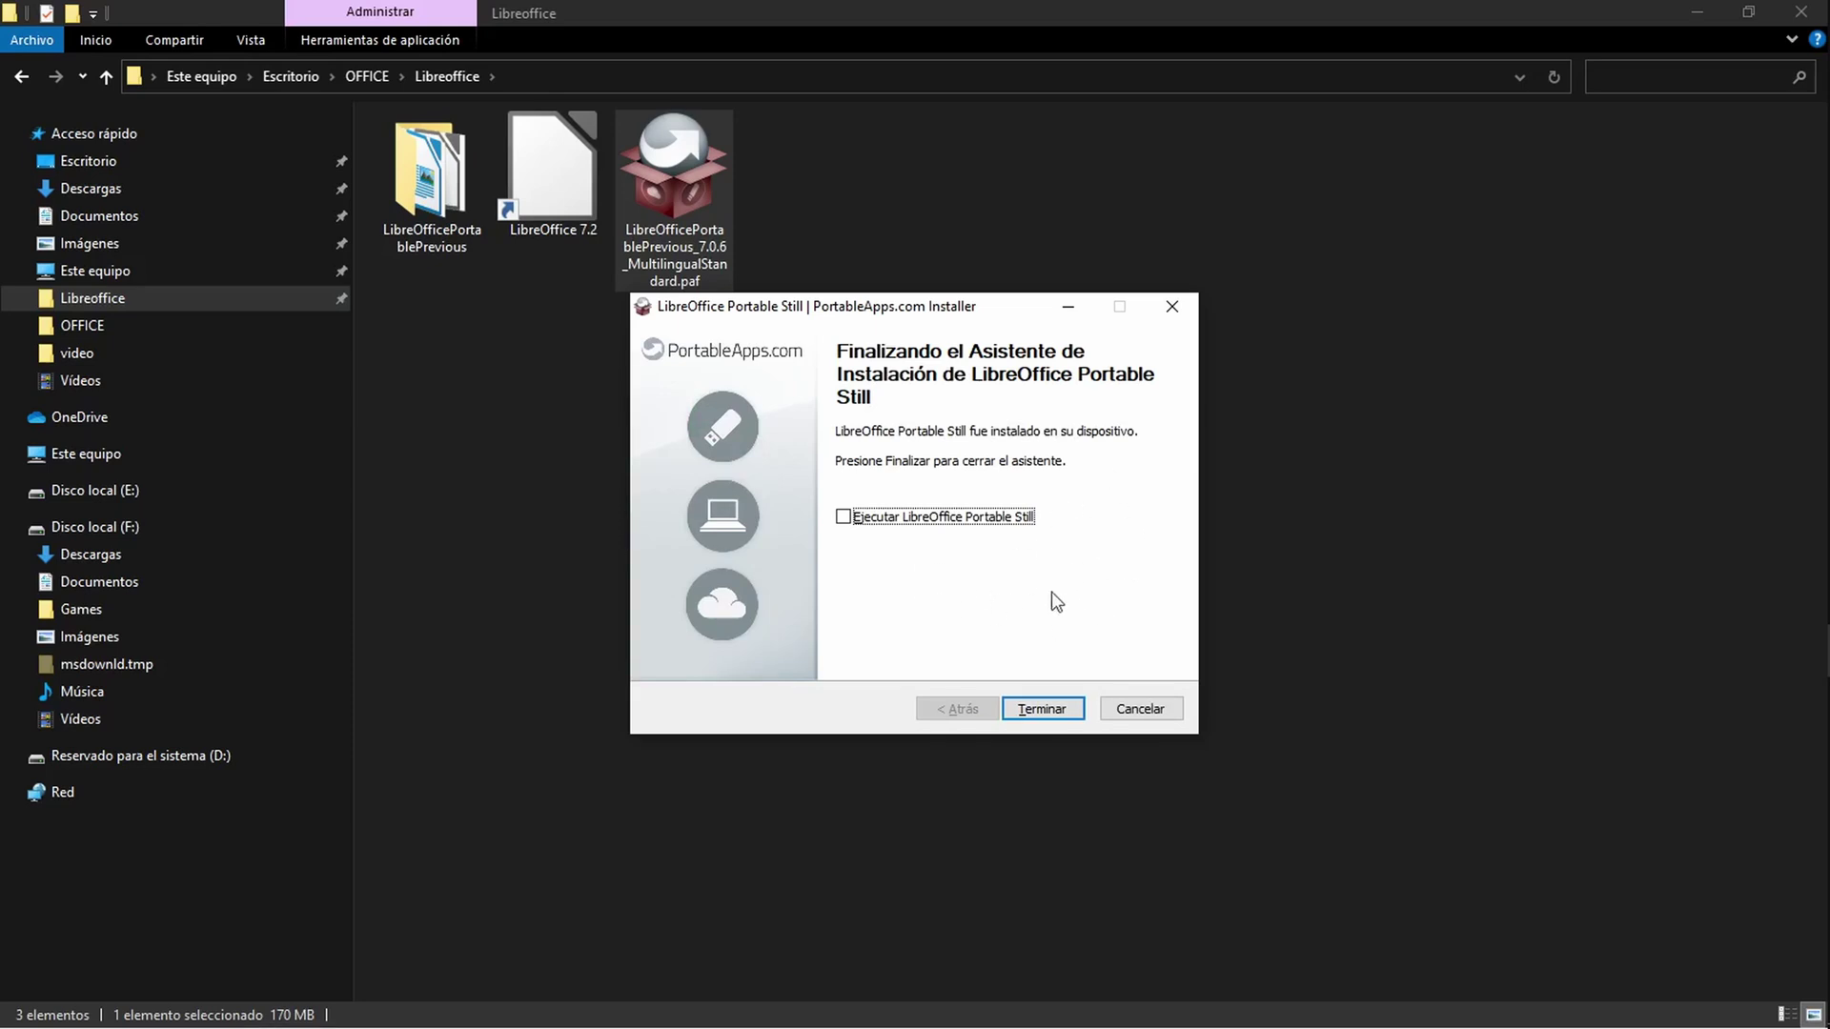
left_click(1043, 709)
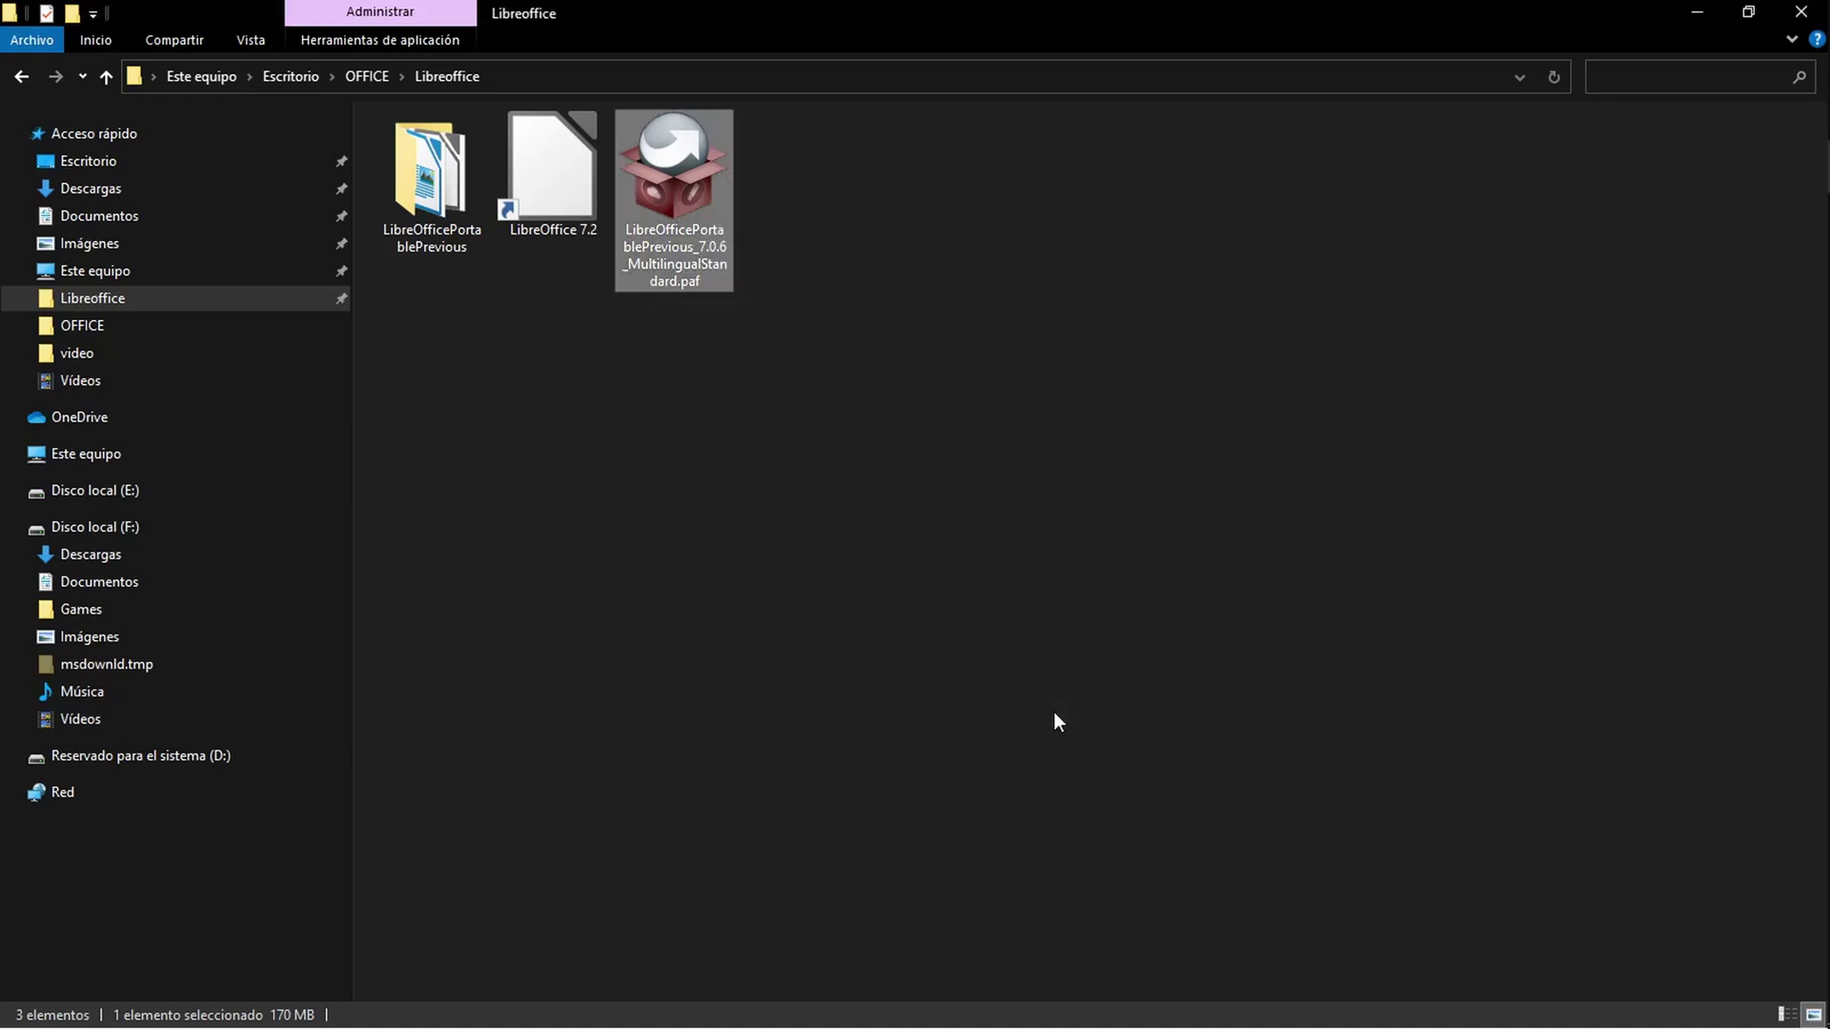
left_click(748, 514)
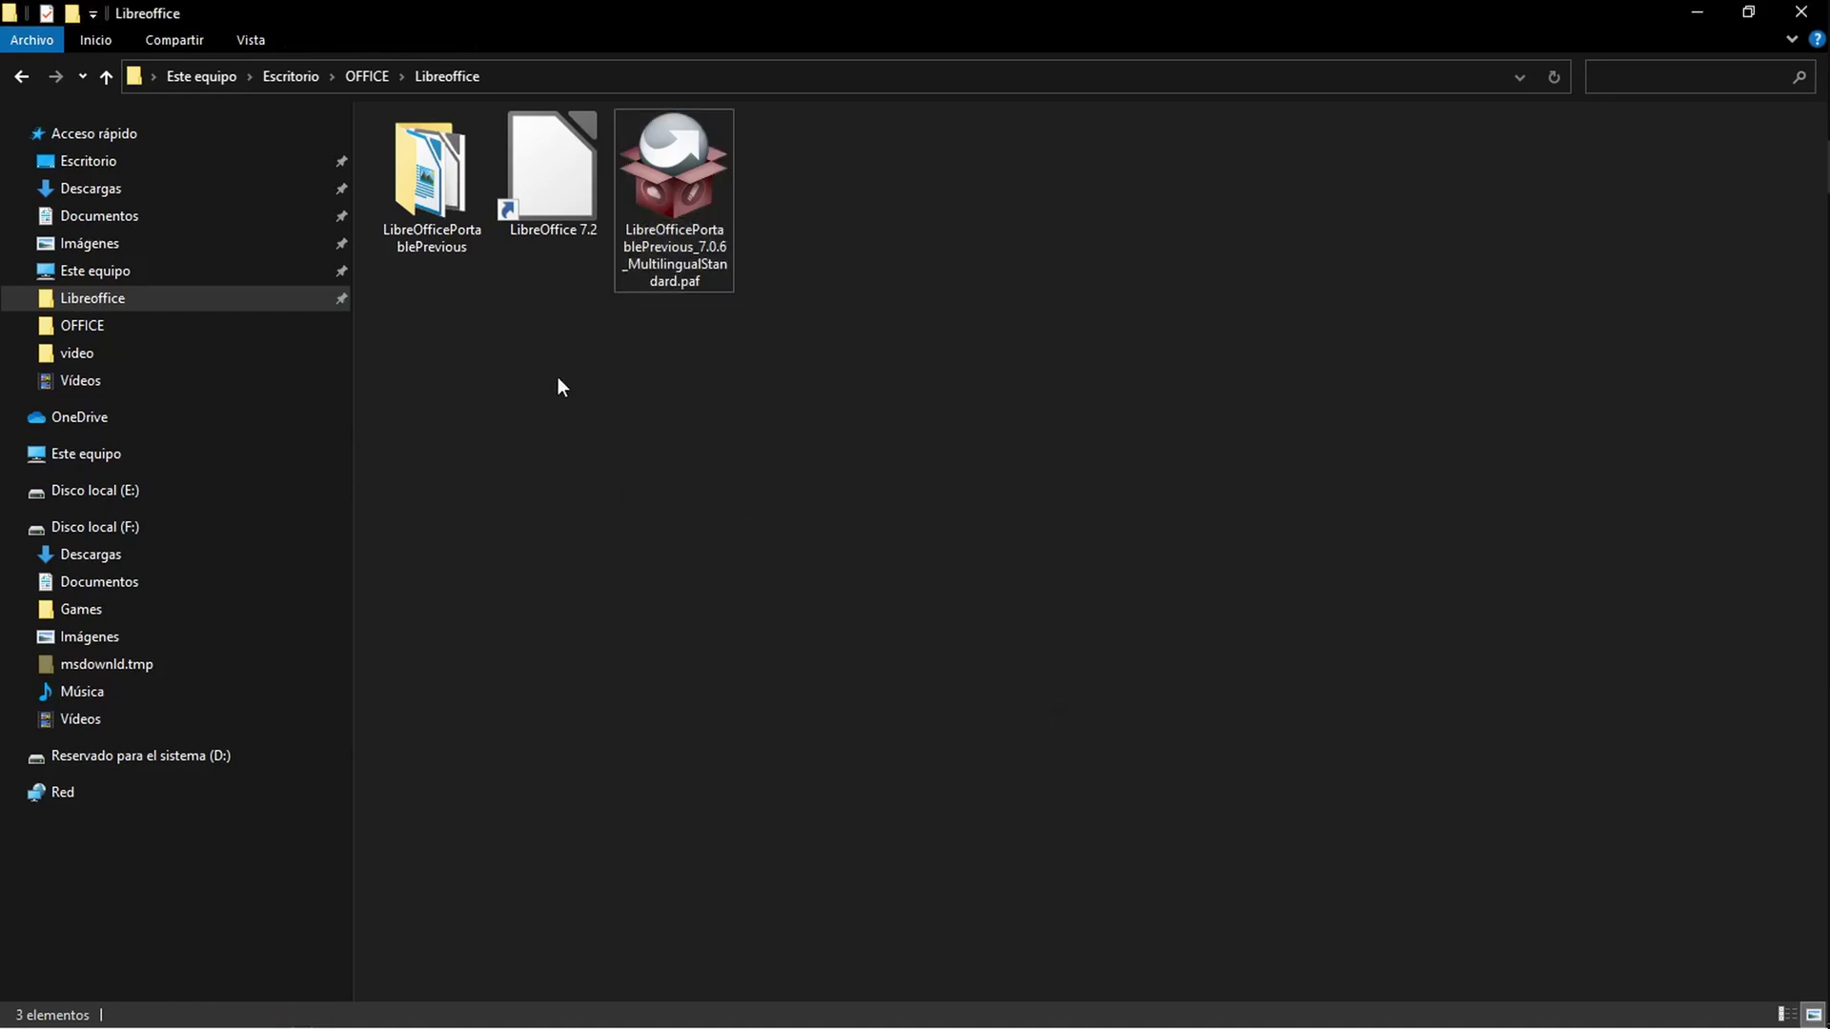
Step: Open the LibreOfficePortablePrevious folder and launch the LibreOfficePortablePrevious application
double_click(434, 176)
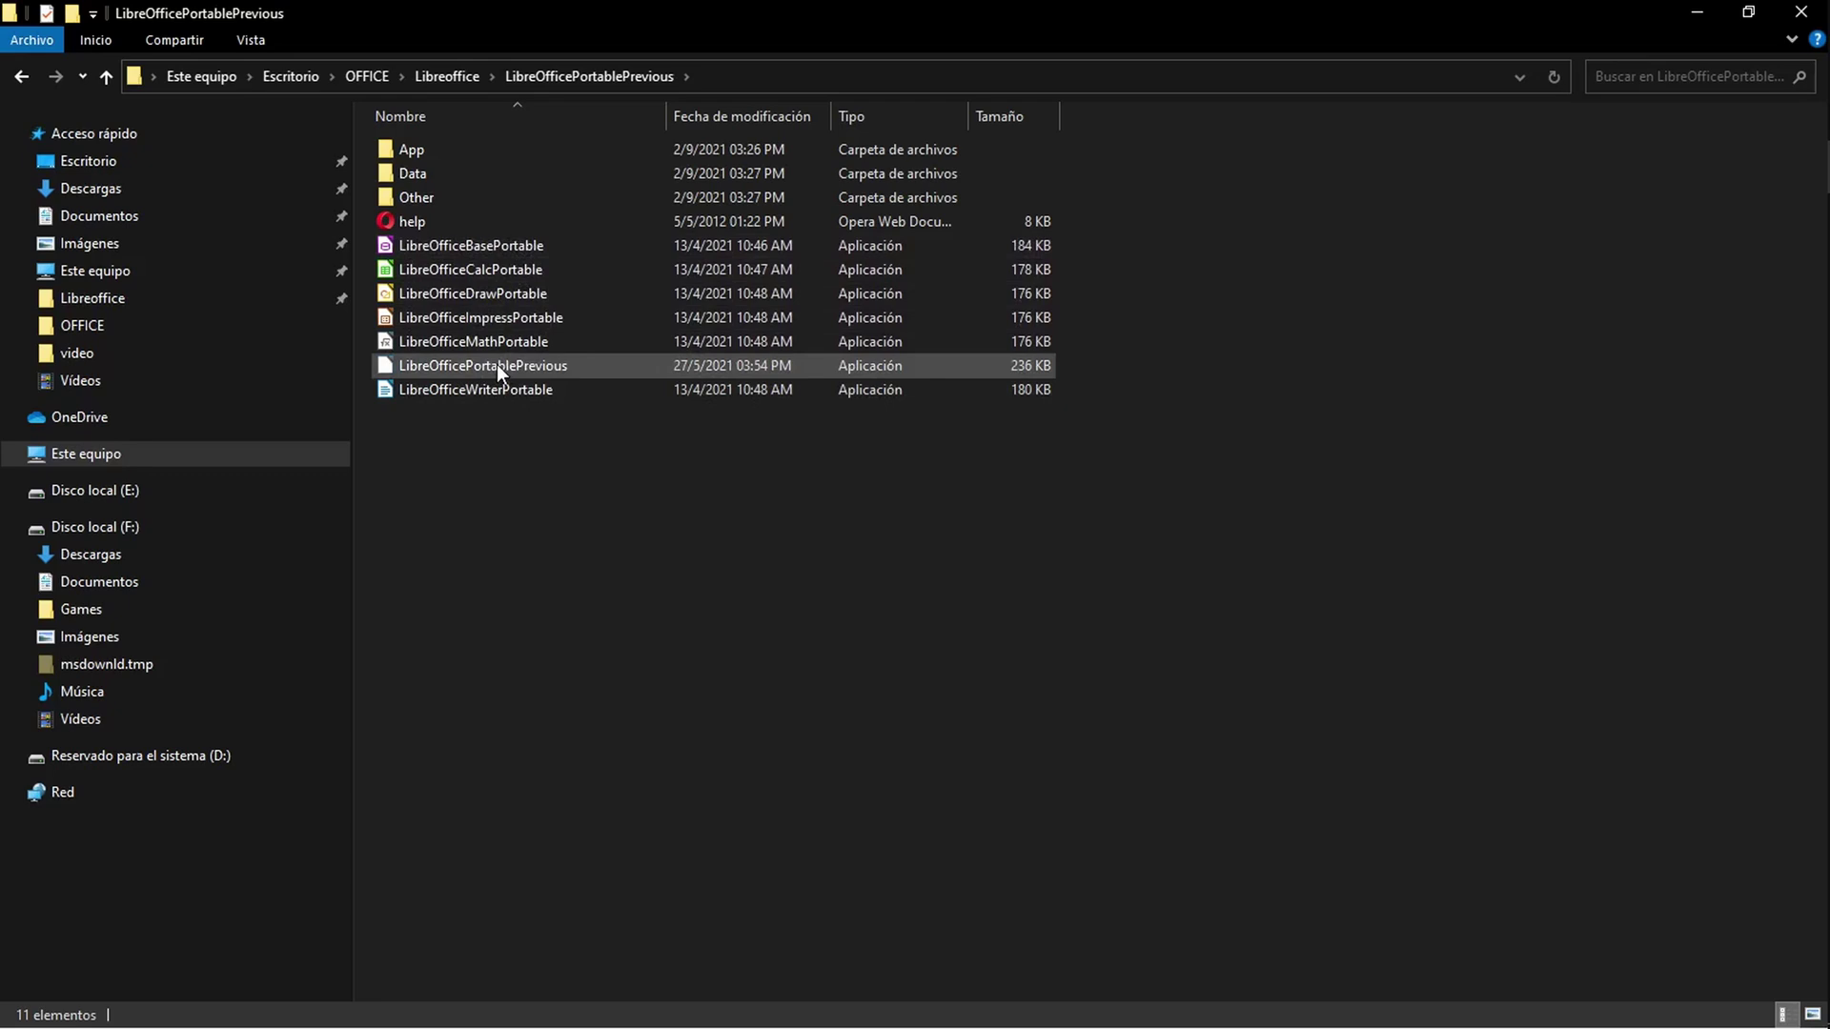
mouse_move(495, 367)
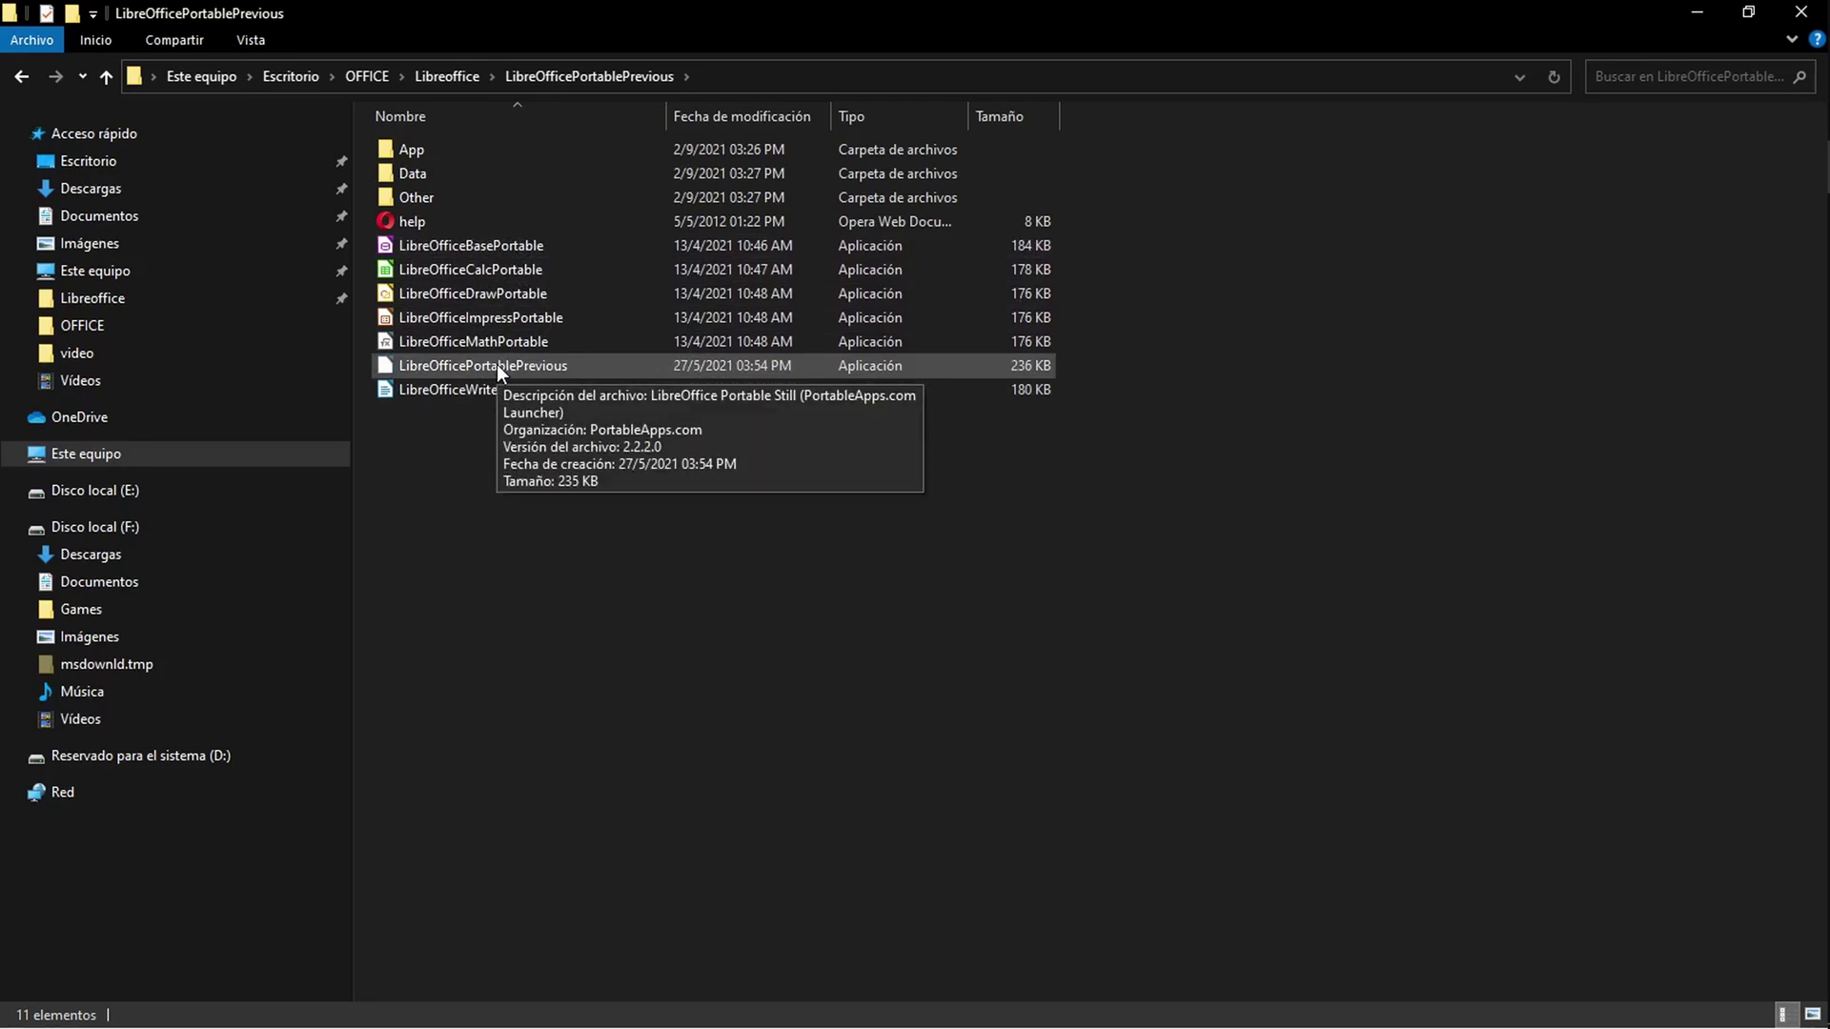
left_click(495, 367)
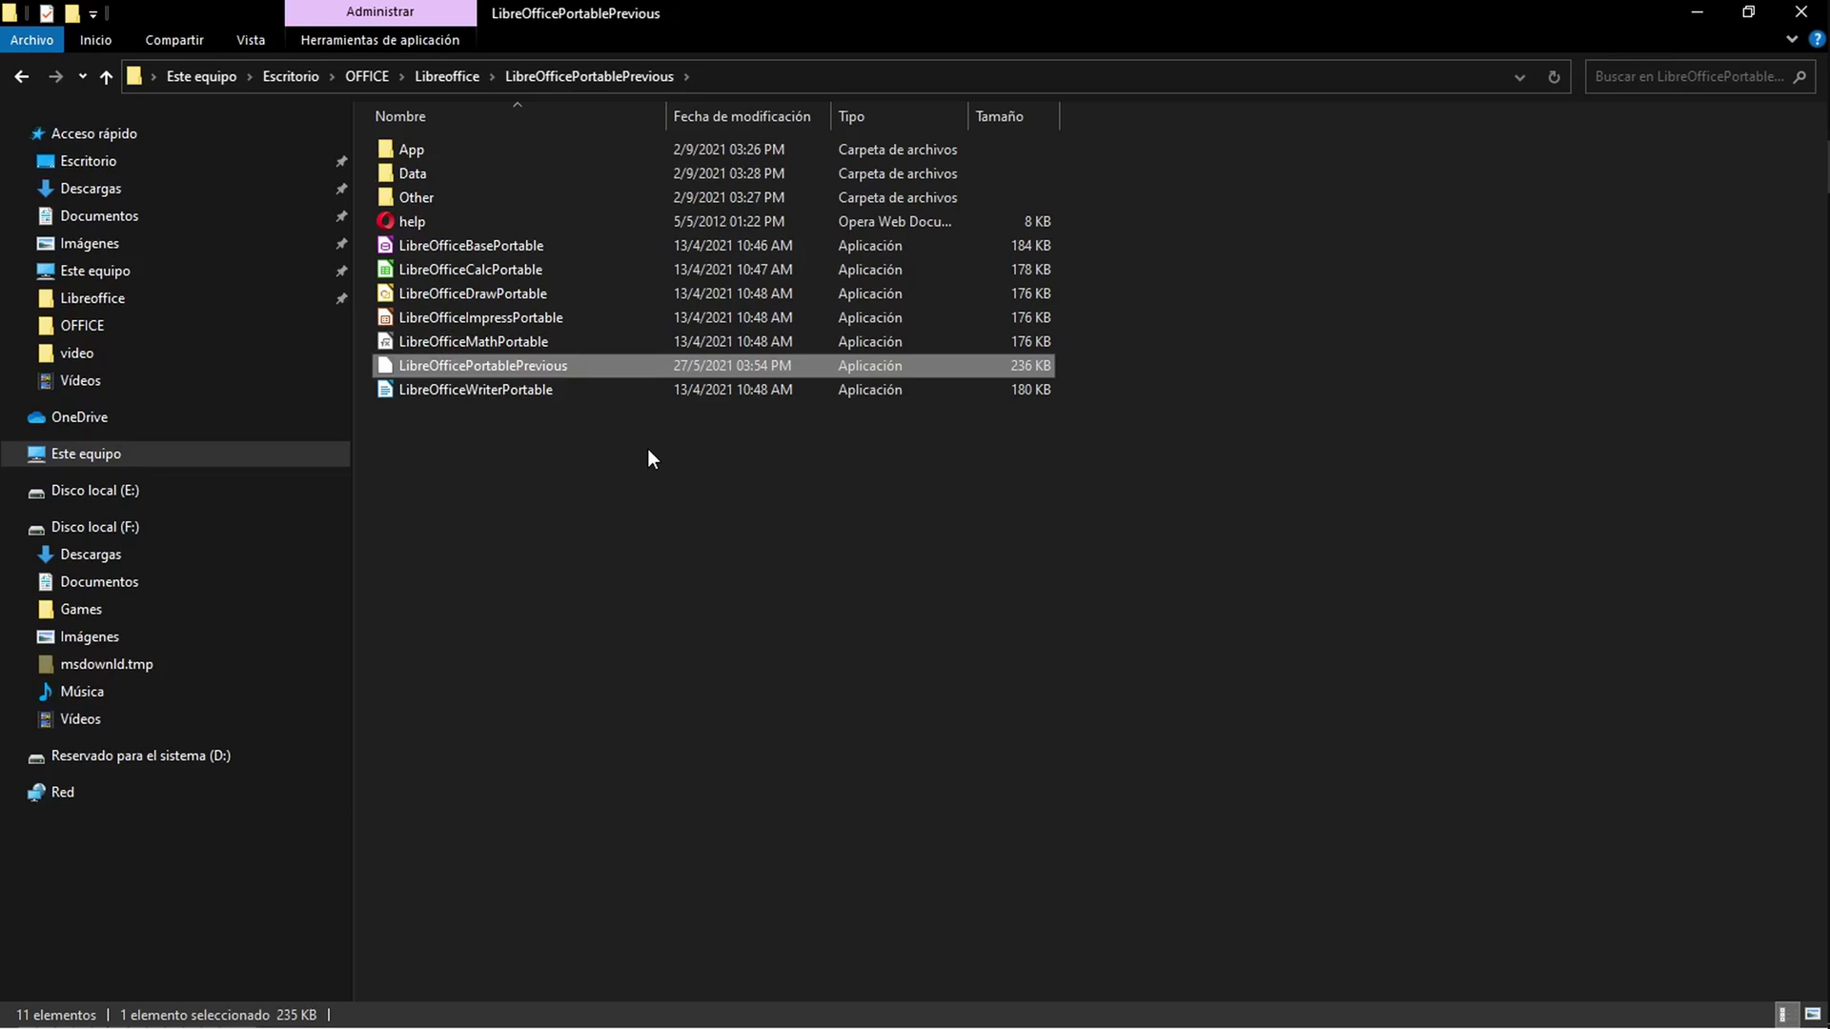
left_click(637, 467)
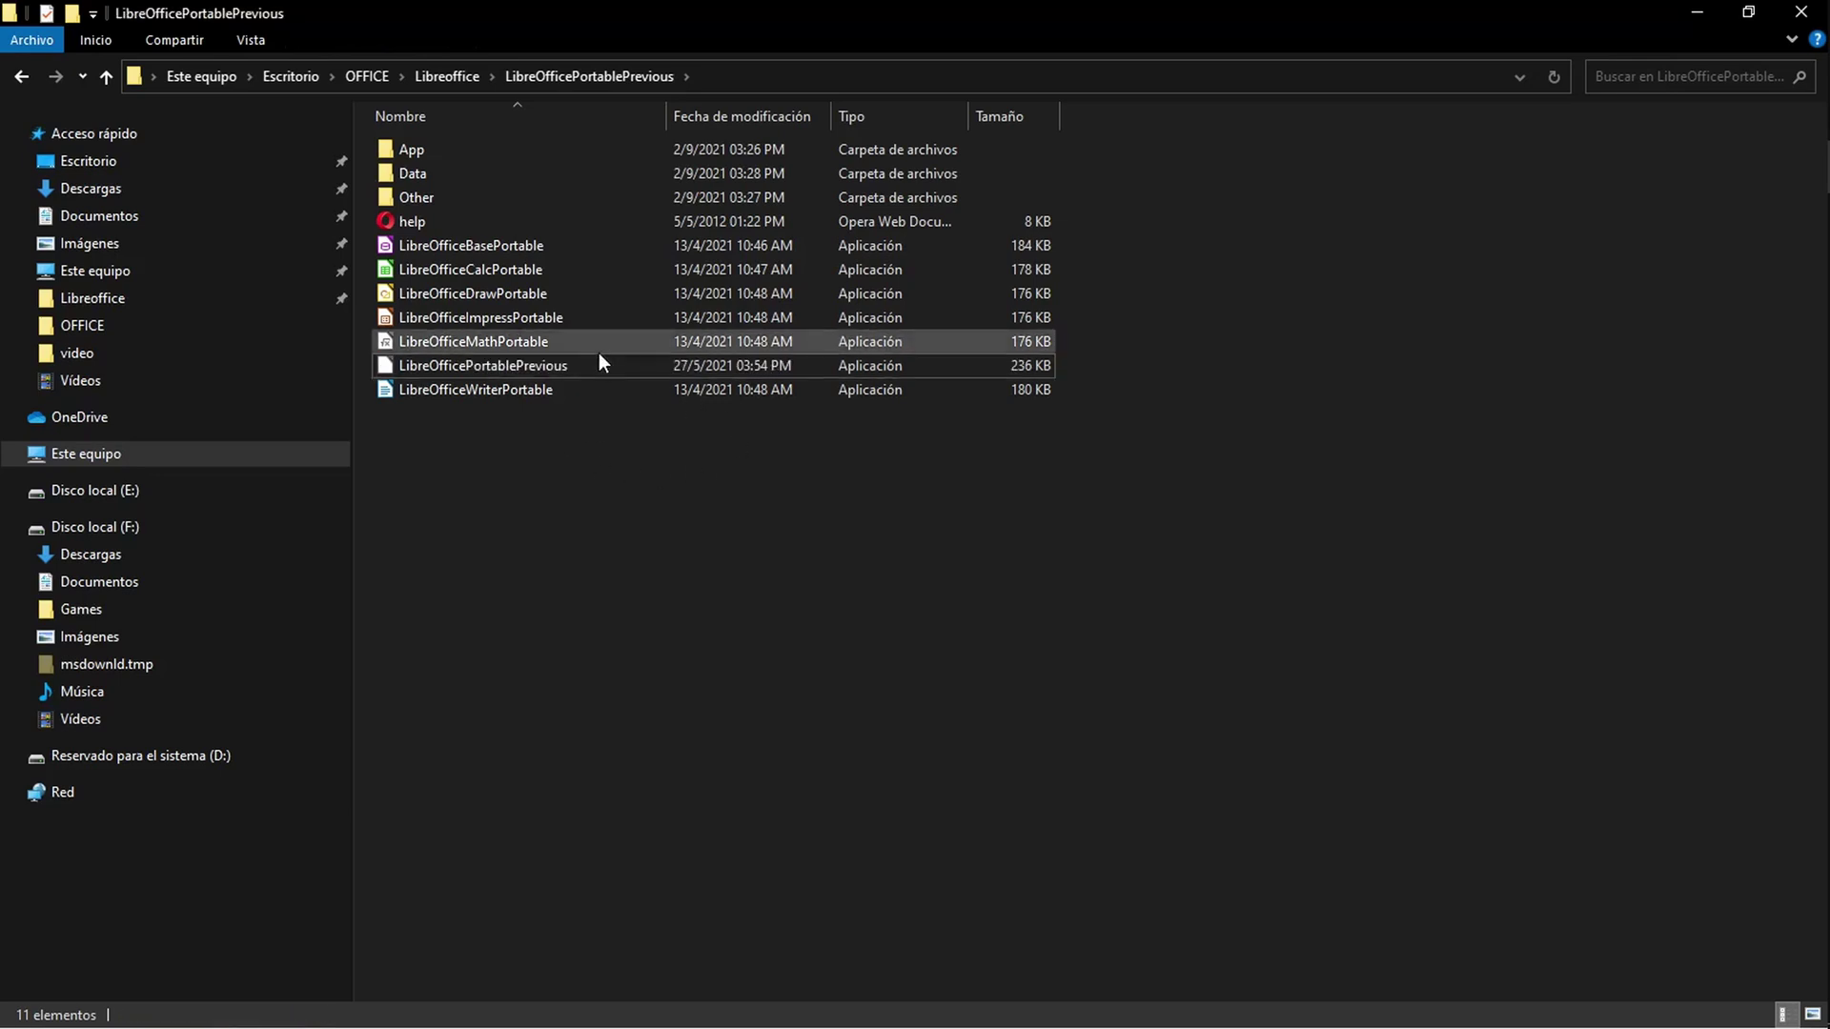
mouse_move(541, 372)
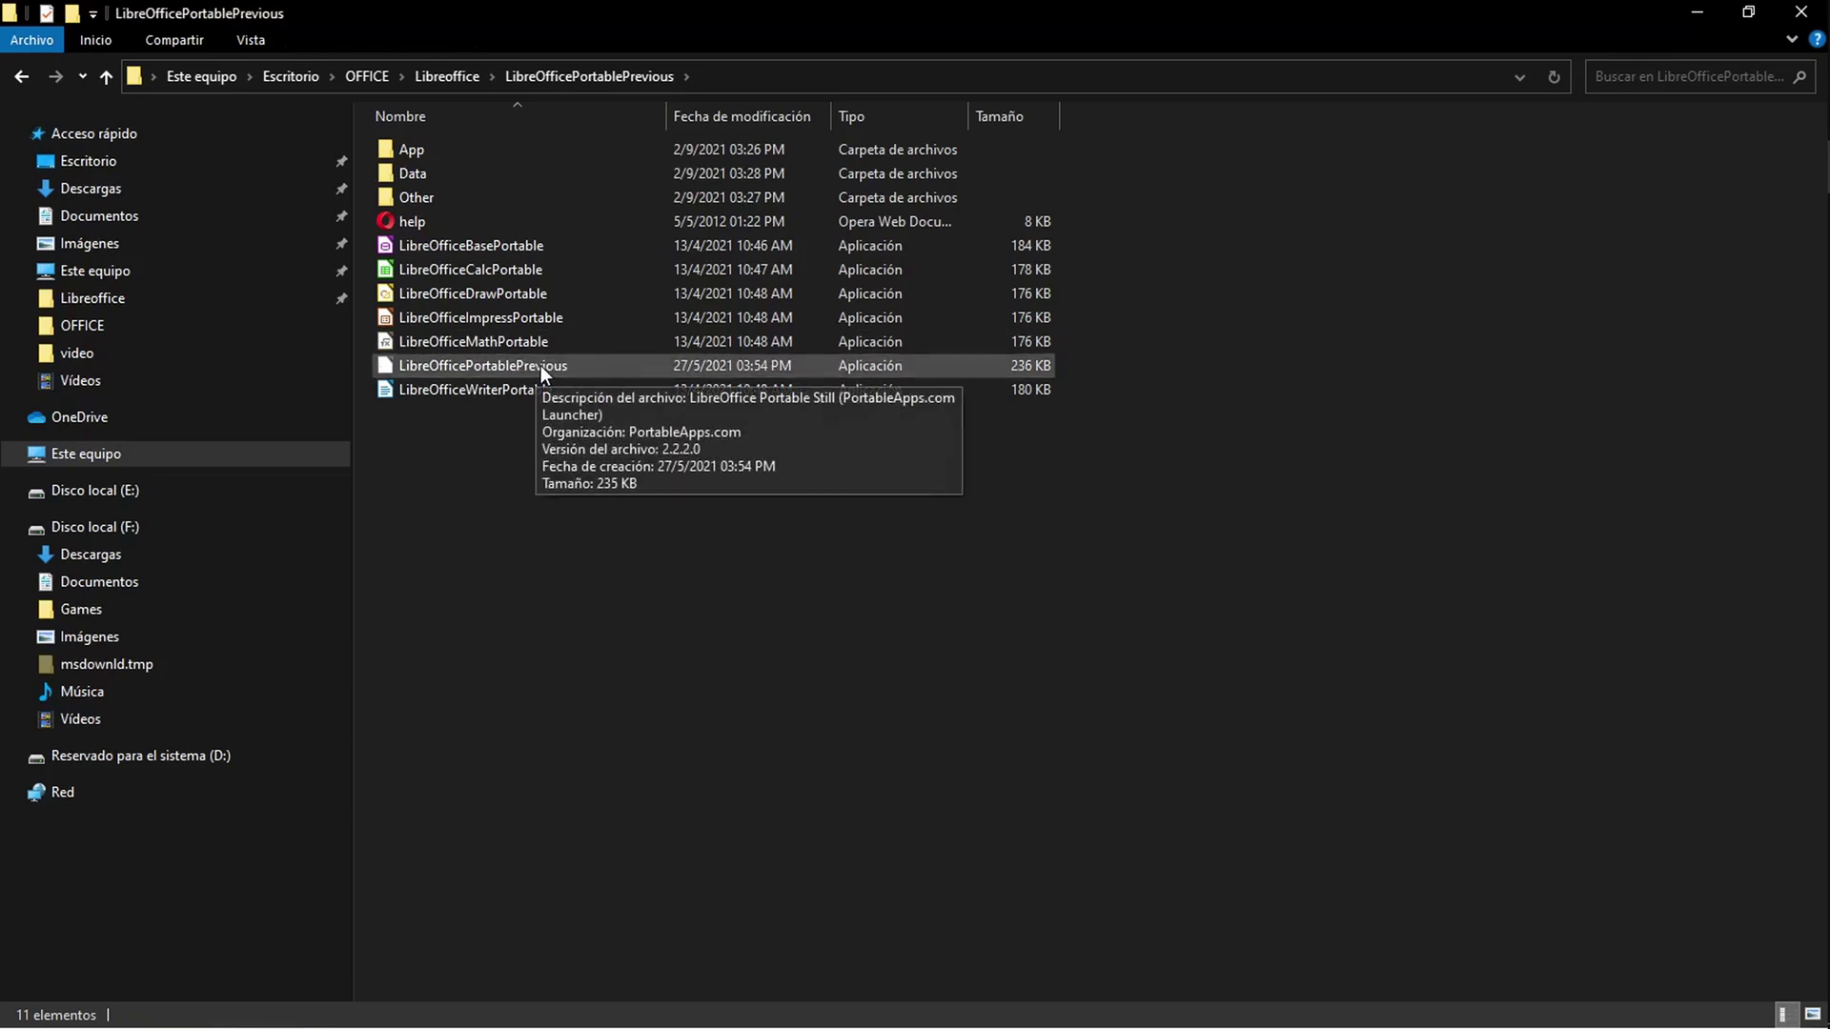
left_click(518, 364)
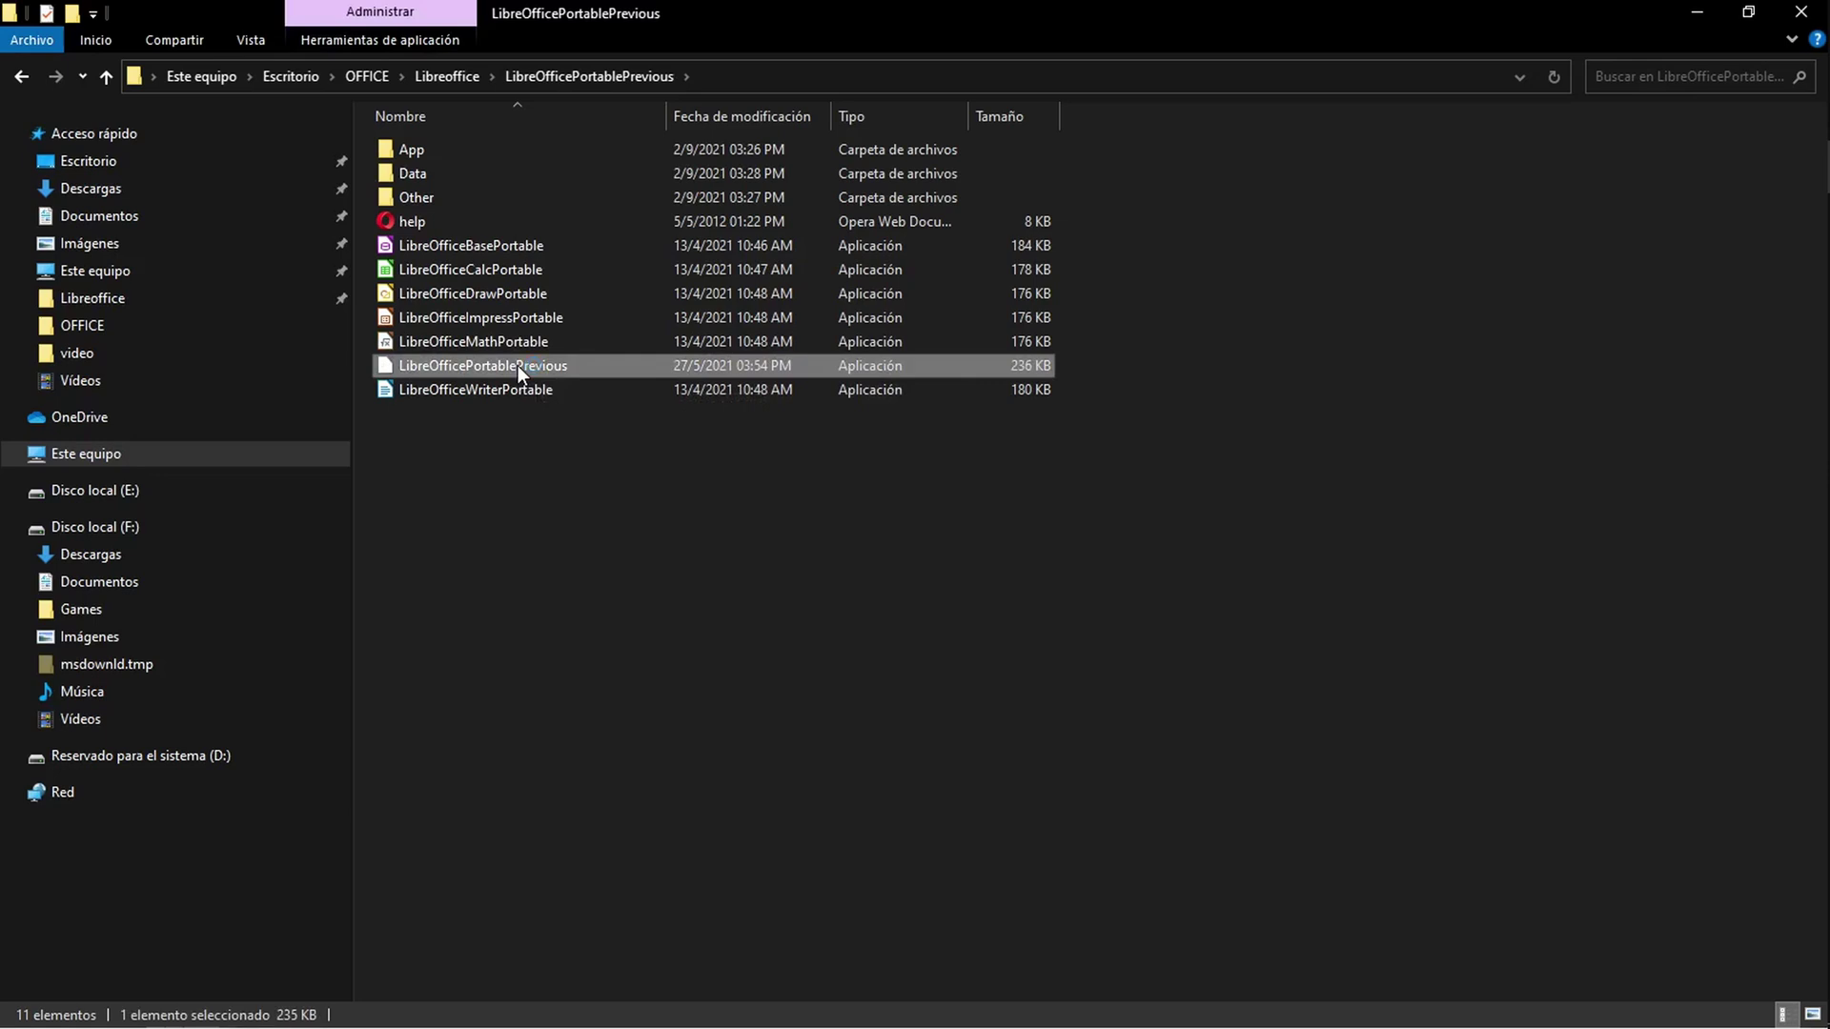
double_click(518, 364)
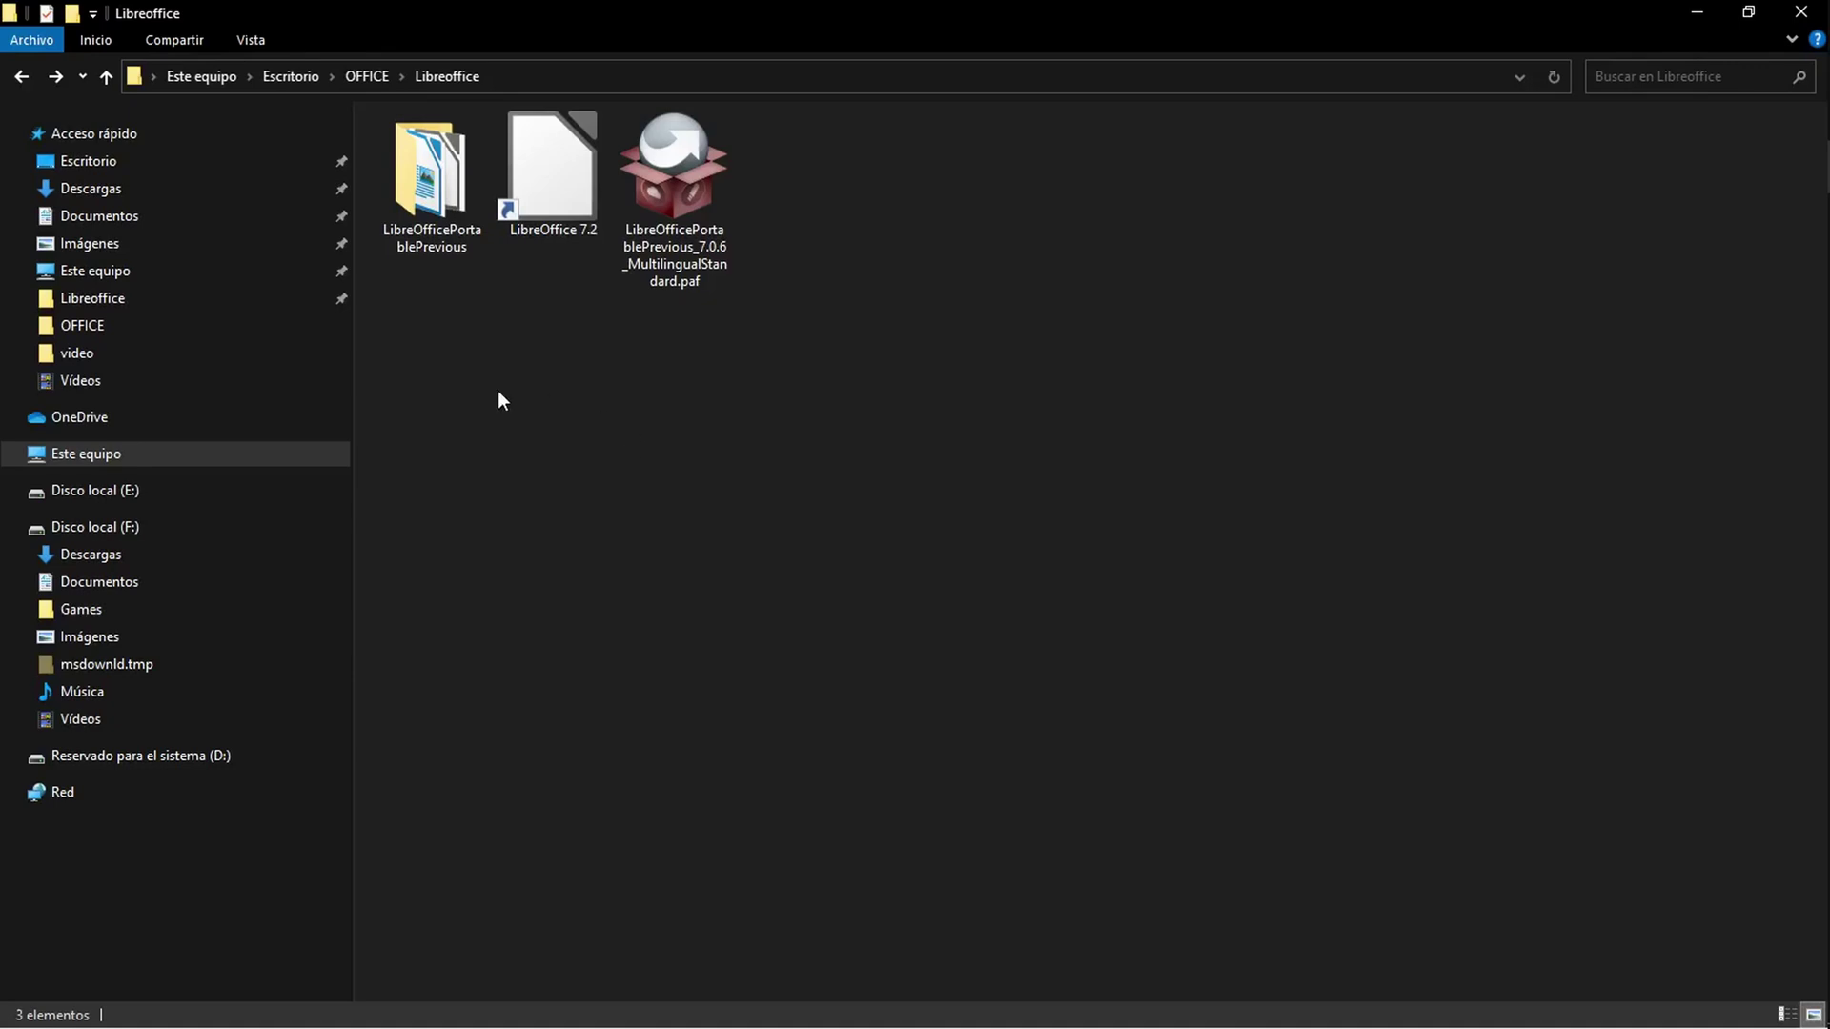
Step: Launch LibreOfficeWriterPortable from the LibreOfficePortablePrevious folder to get a blank text document
double_click(458, 249)
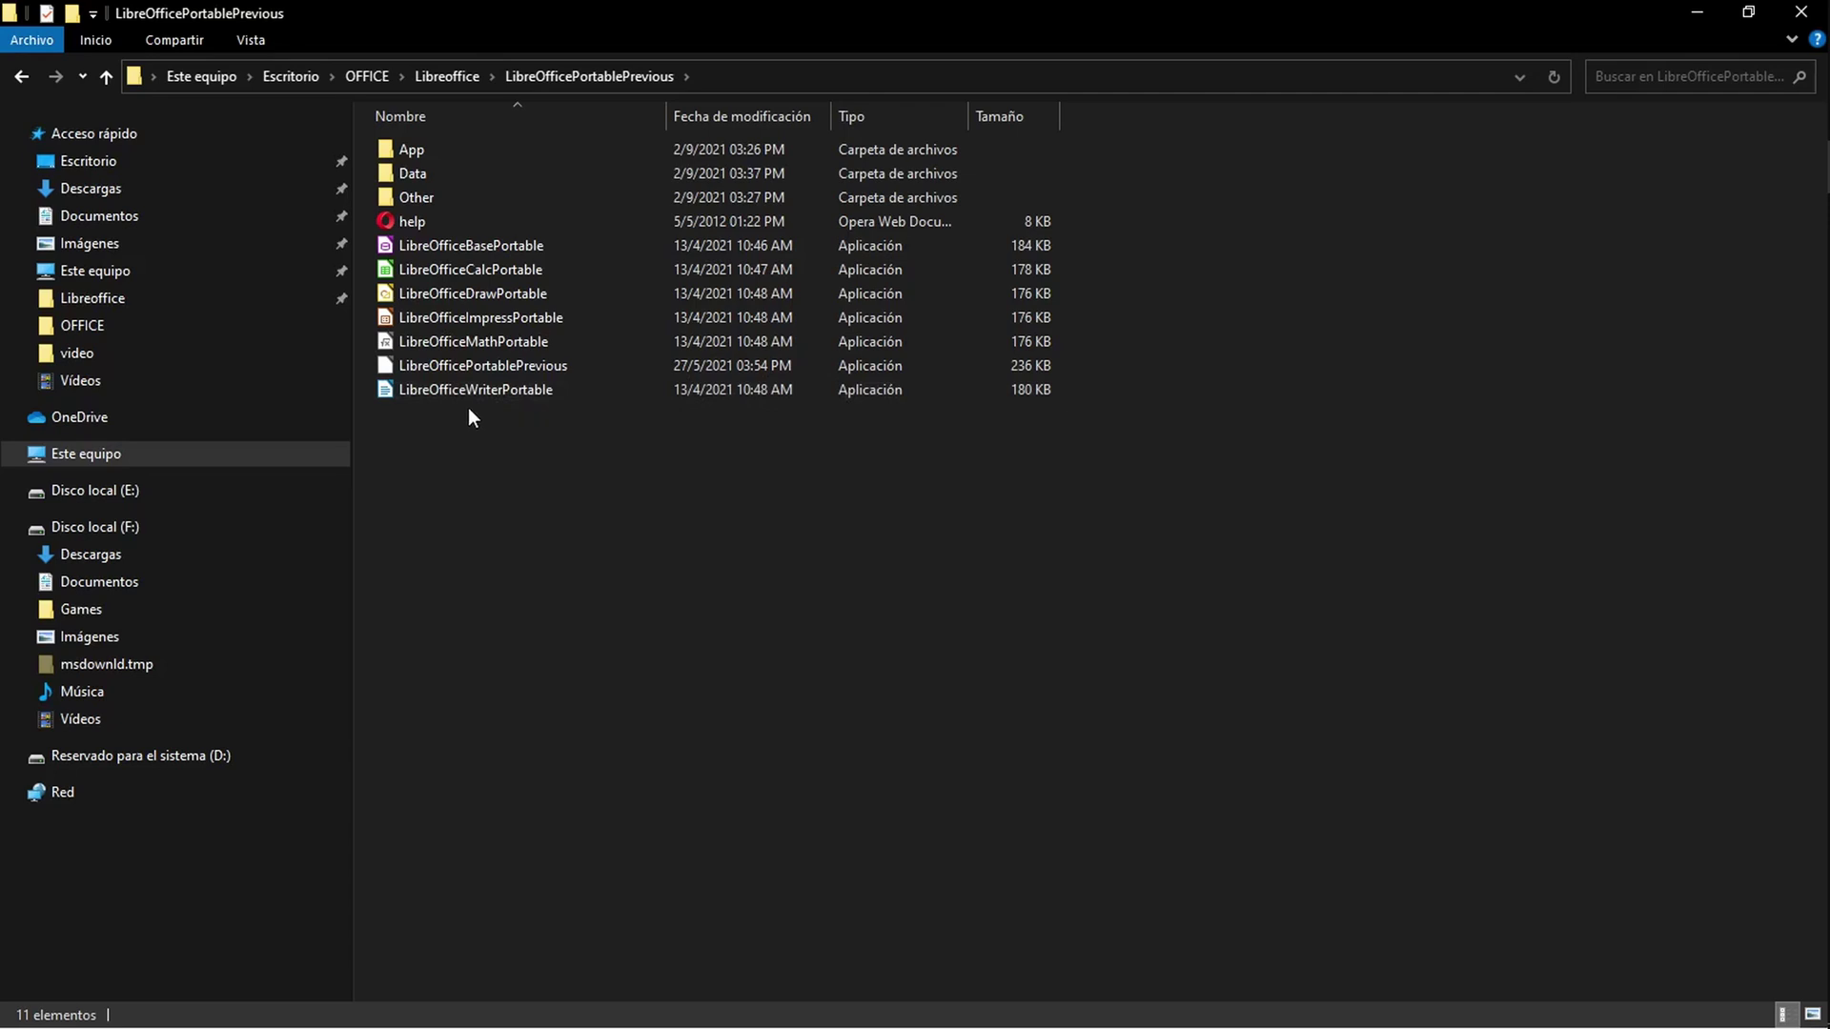
left_click(517, 393)
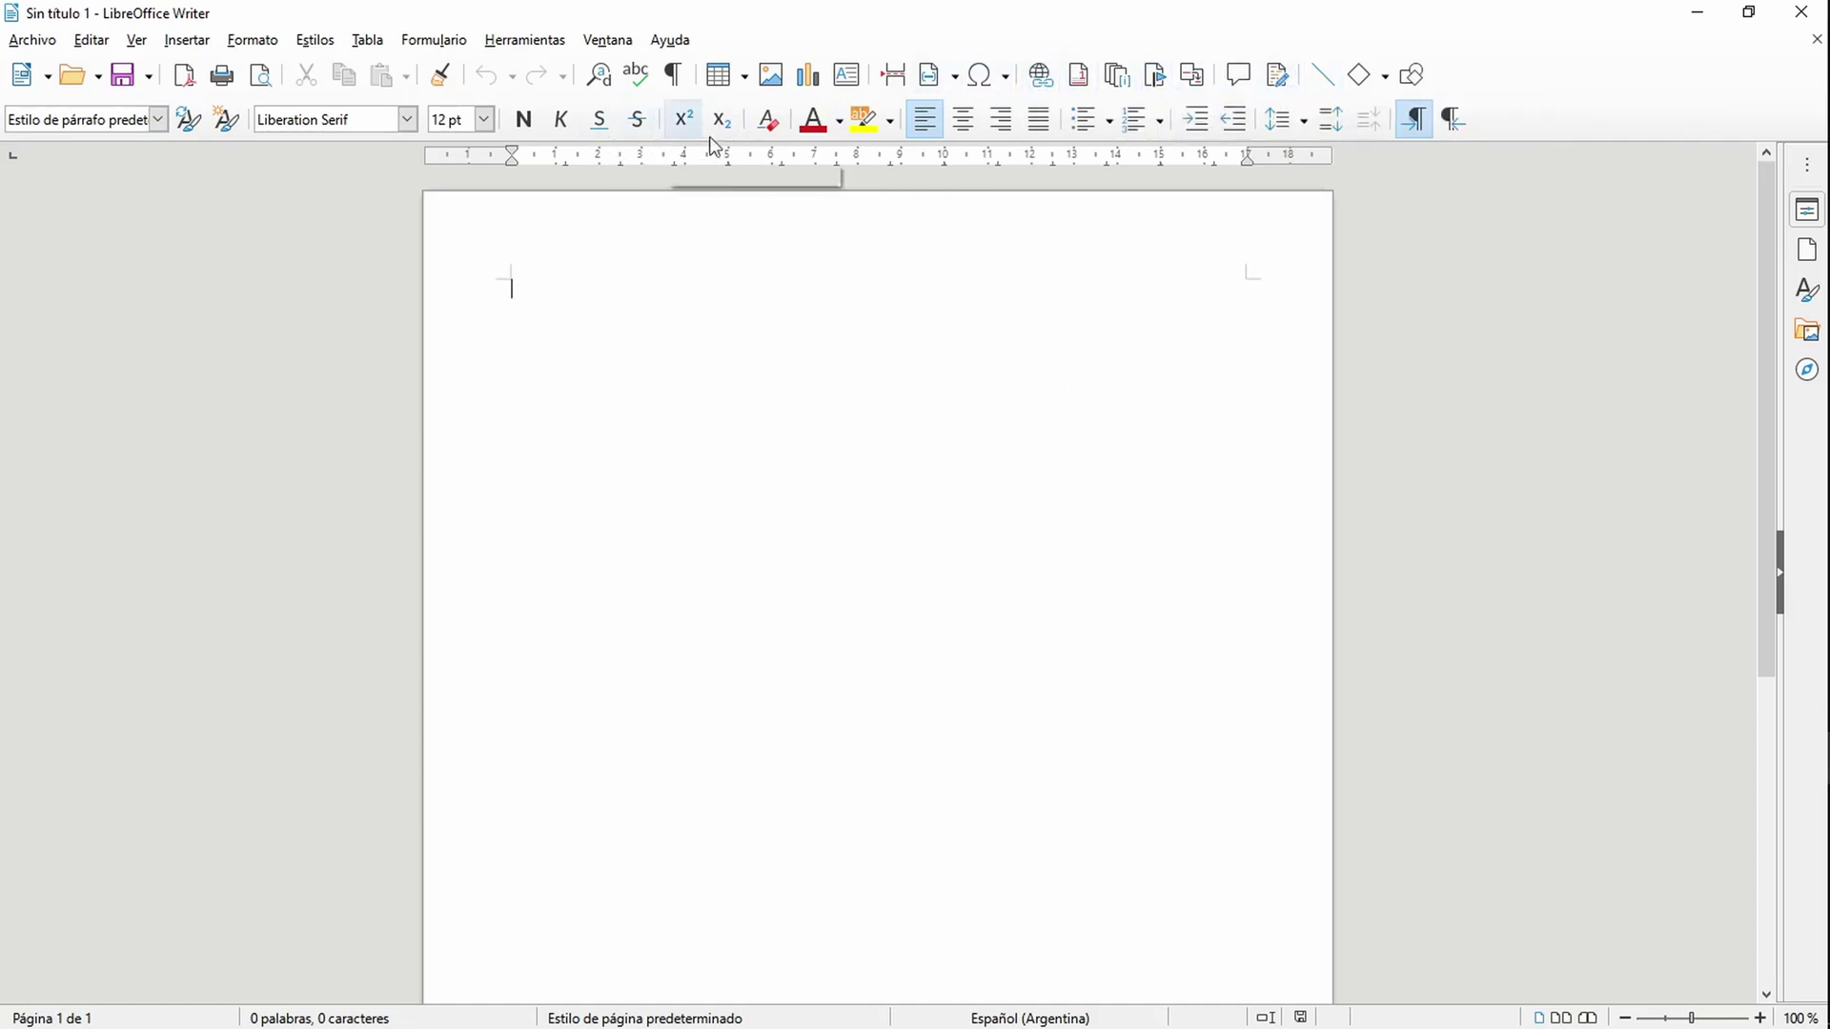
left_click(188, 41)
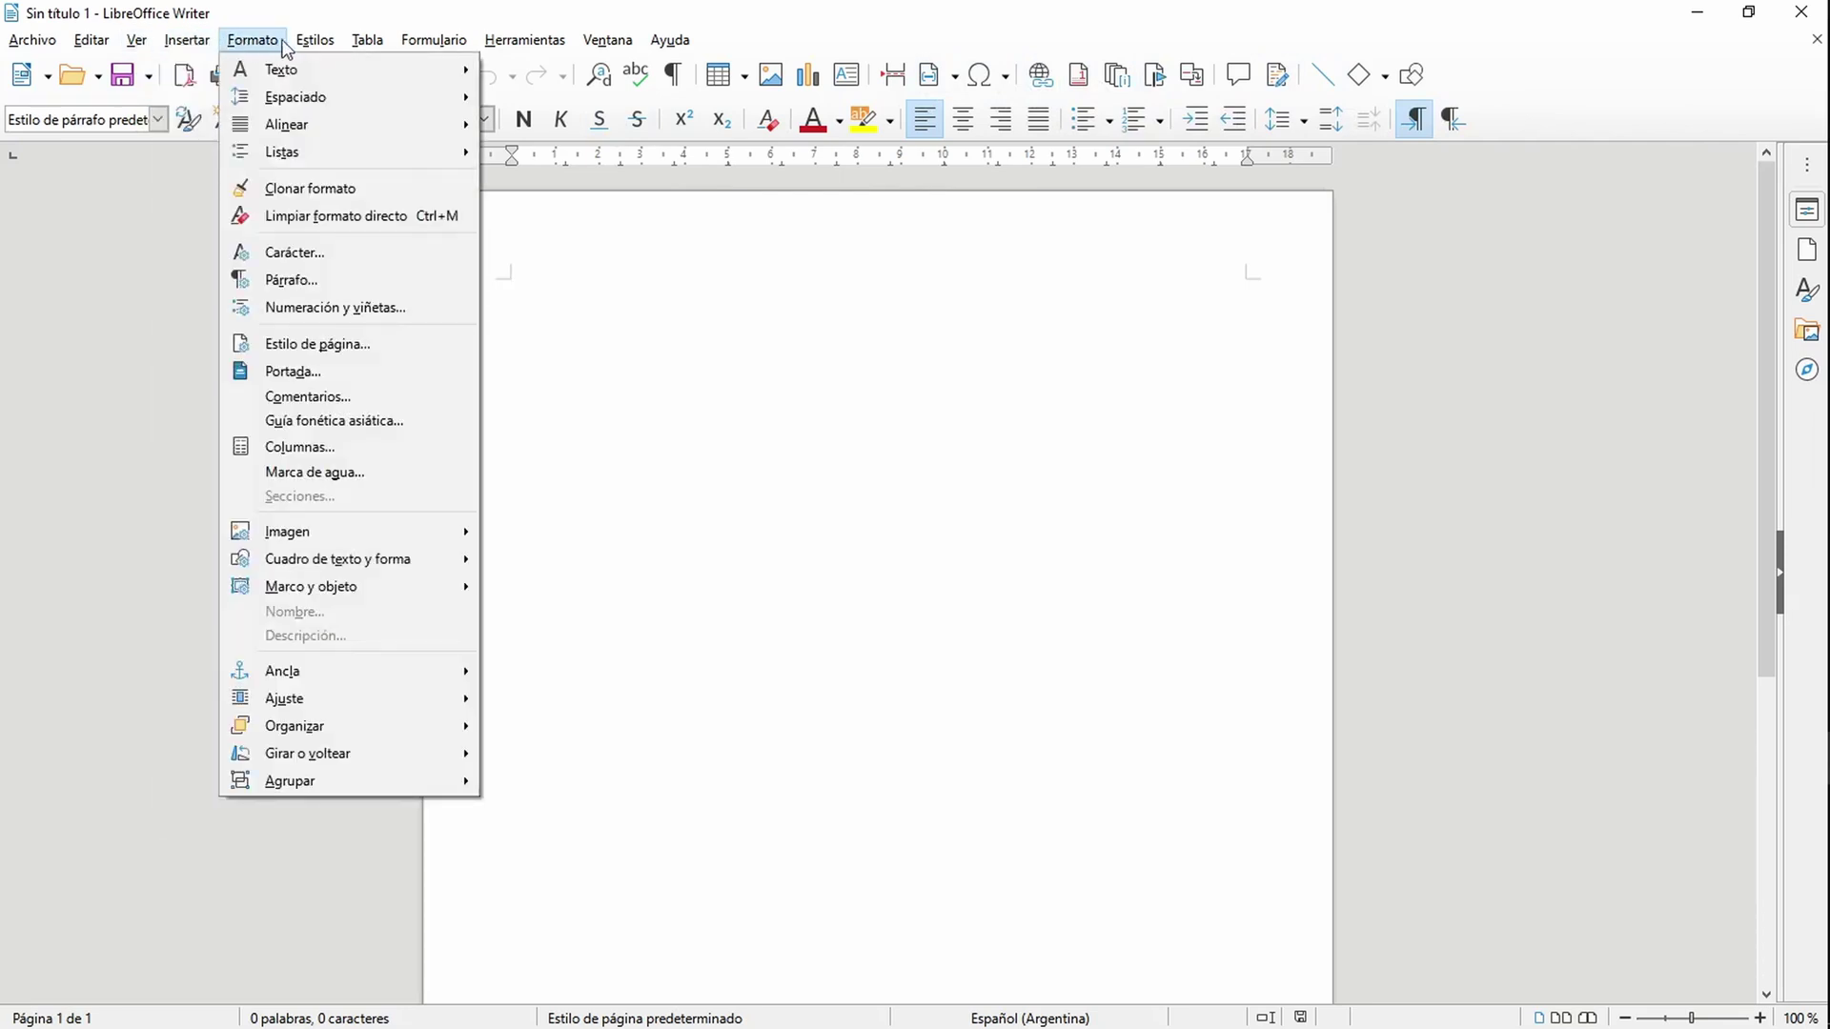
mouse_move(368, 46)
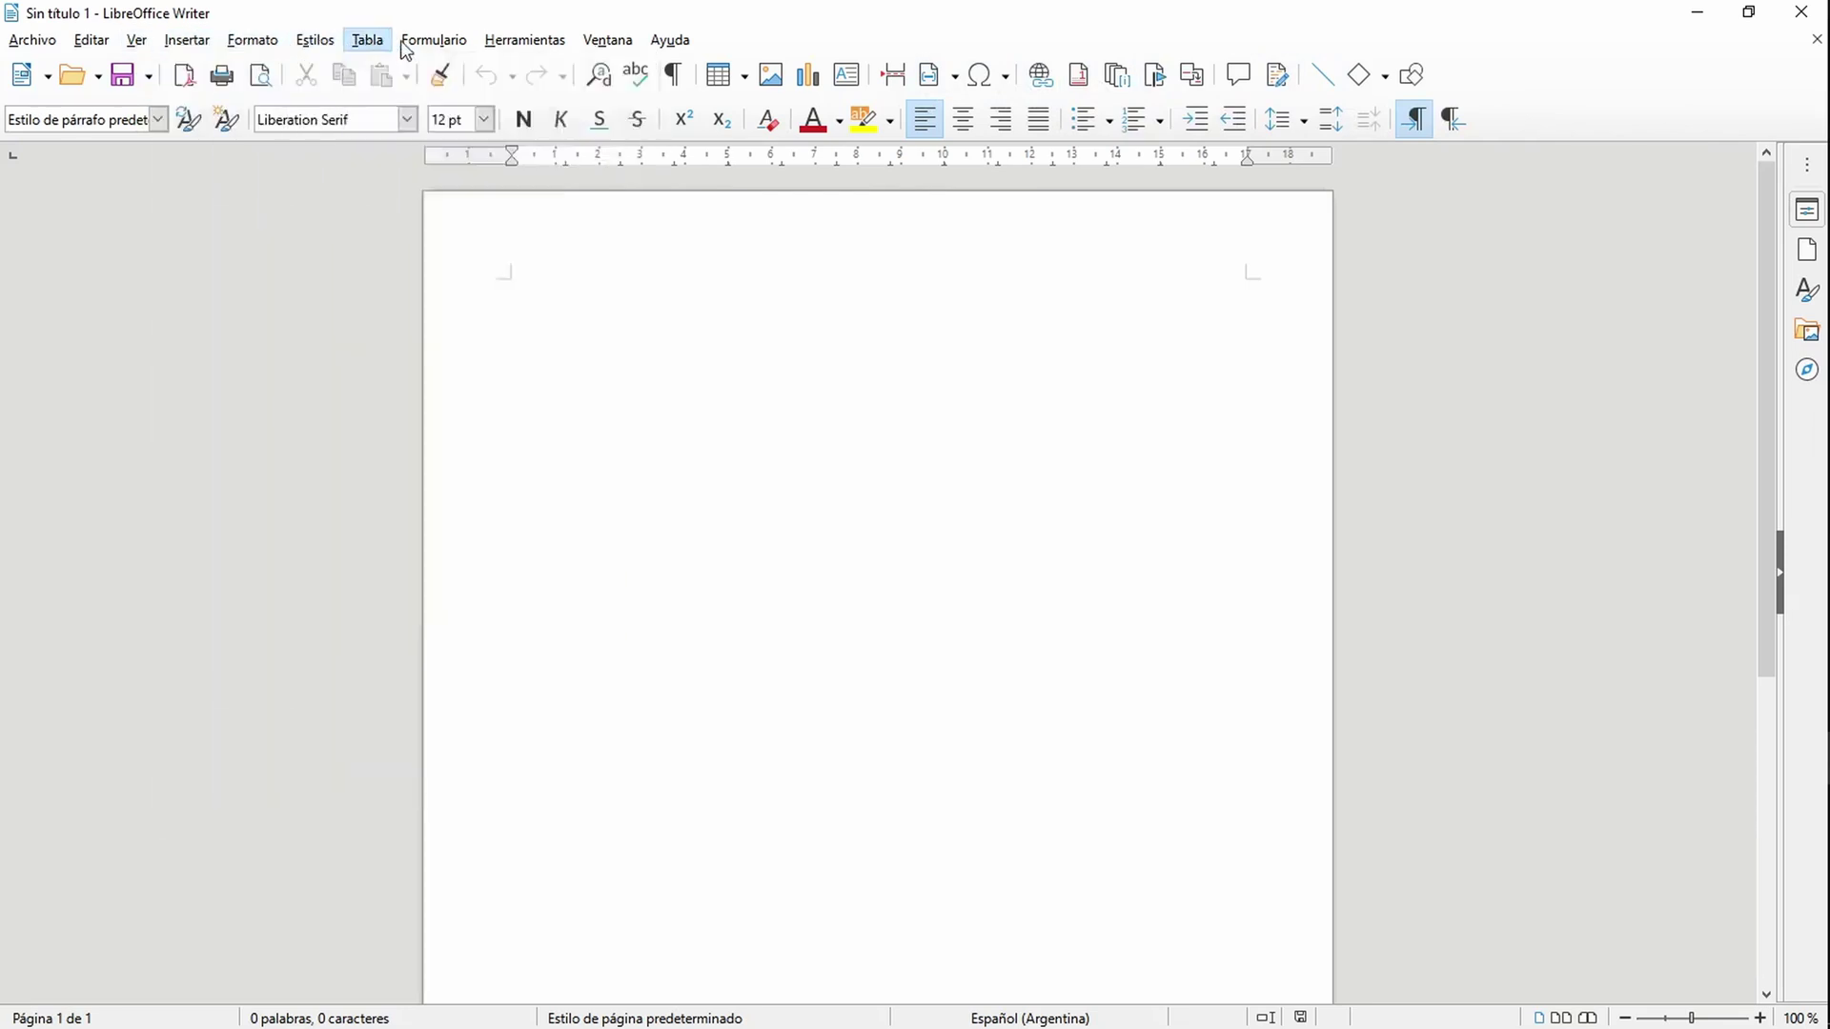
mouse_move(434, 48)
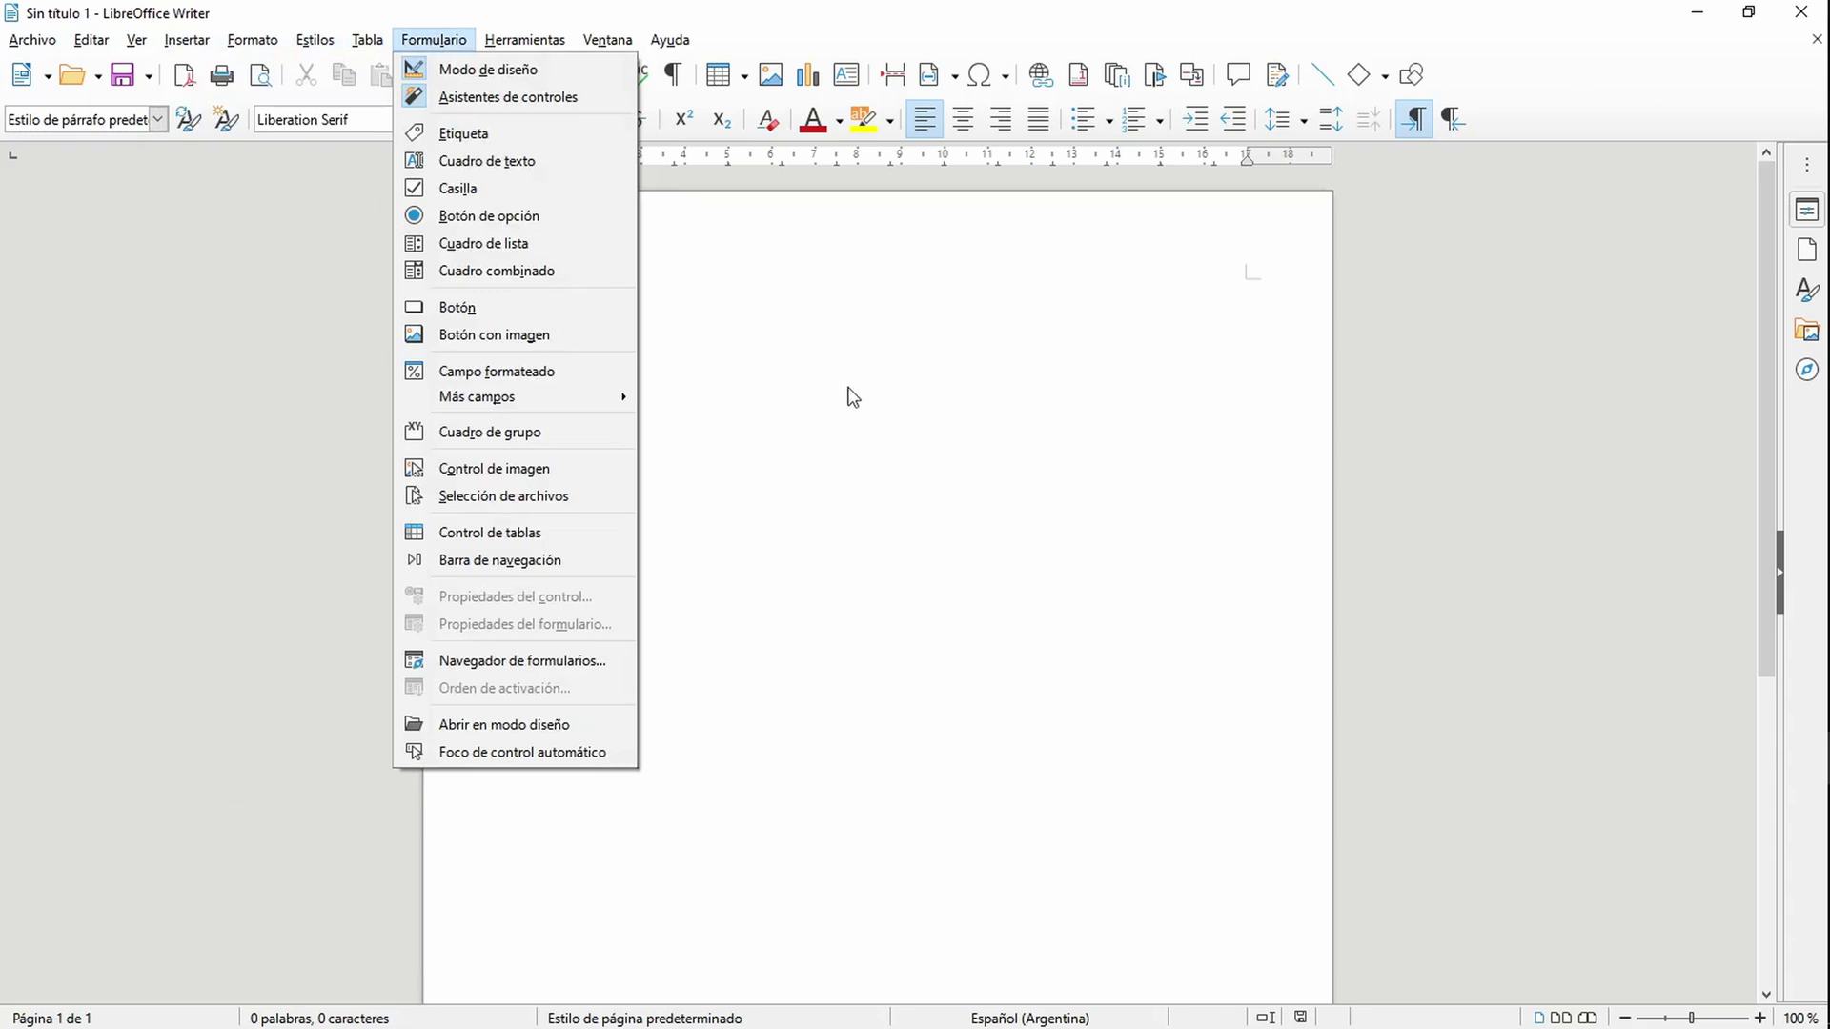
left_click(820, 368)
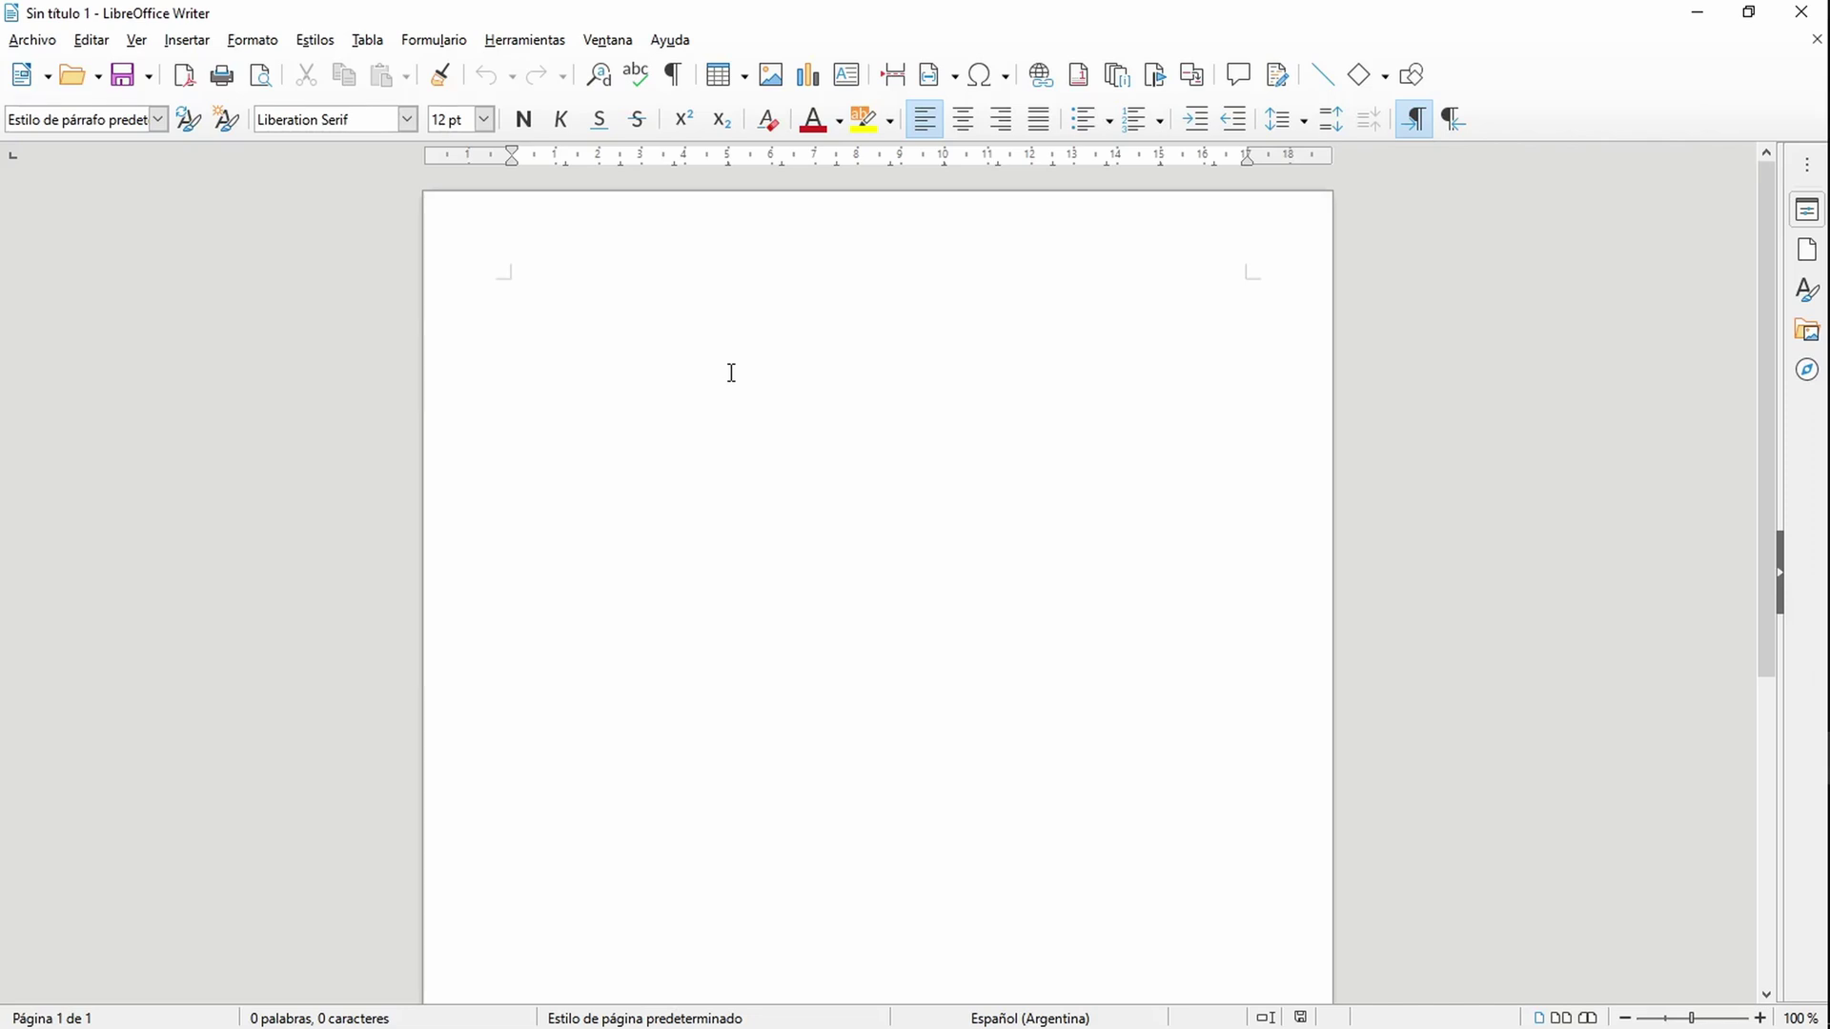
Step: Change Writer's user interface layout to En pestañas
left_click(136, 43)
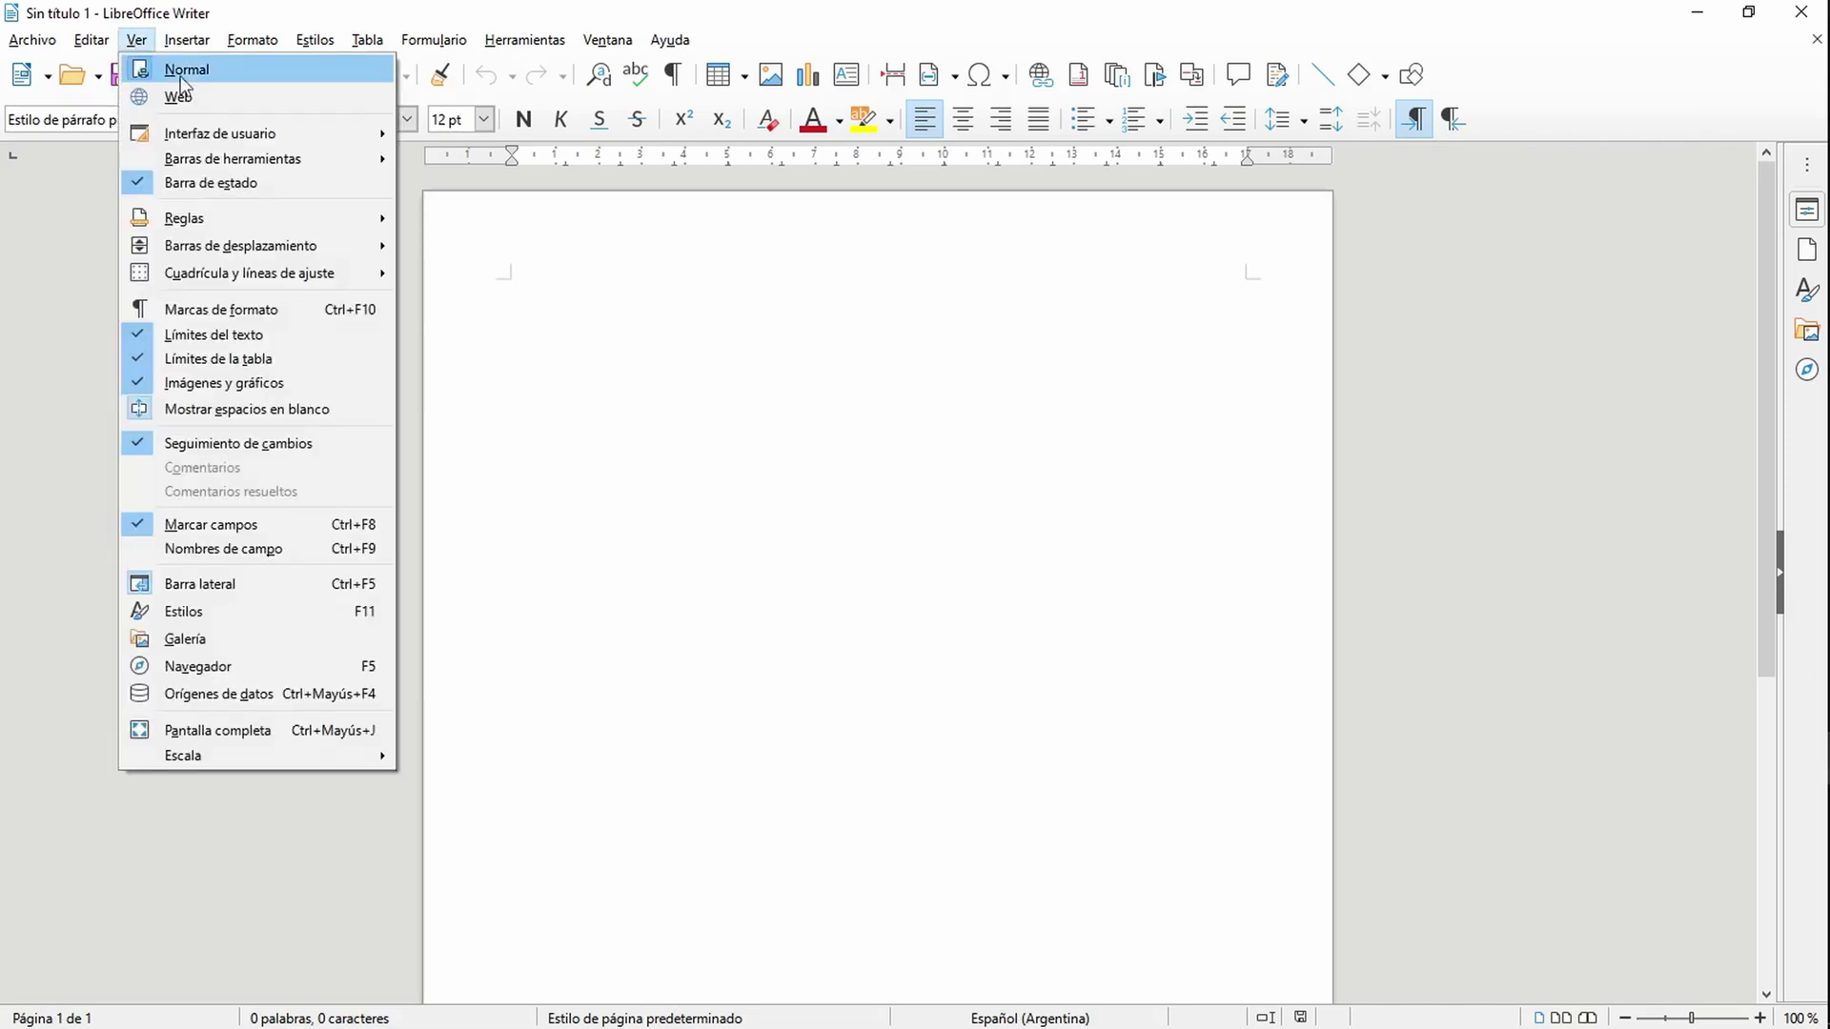
mouse_move(236, 153)
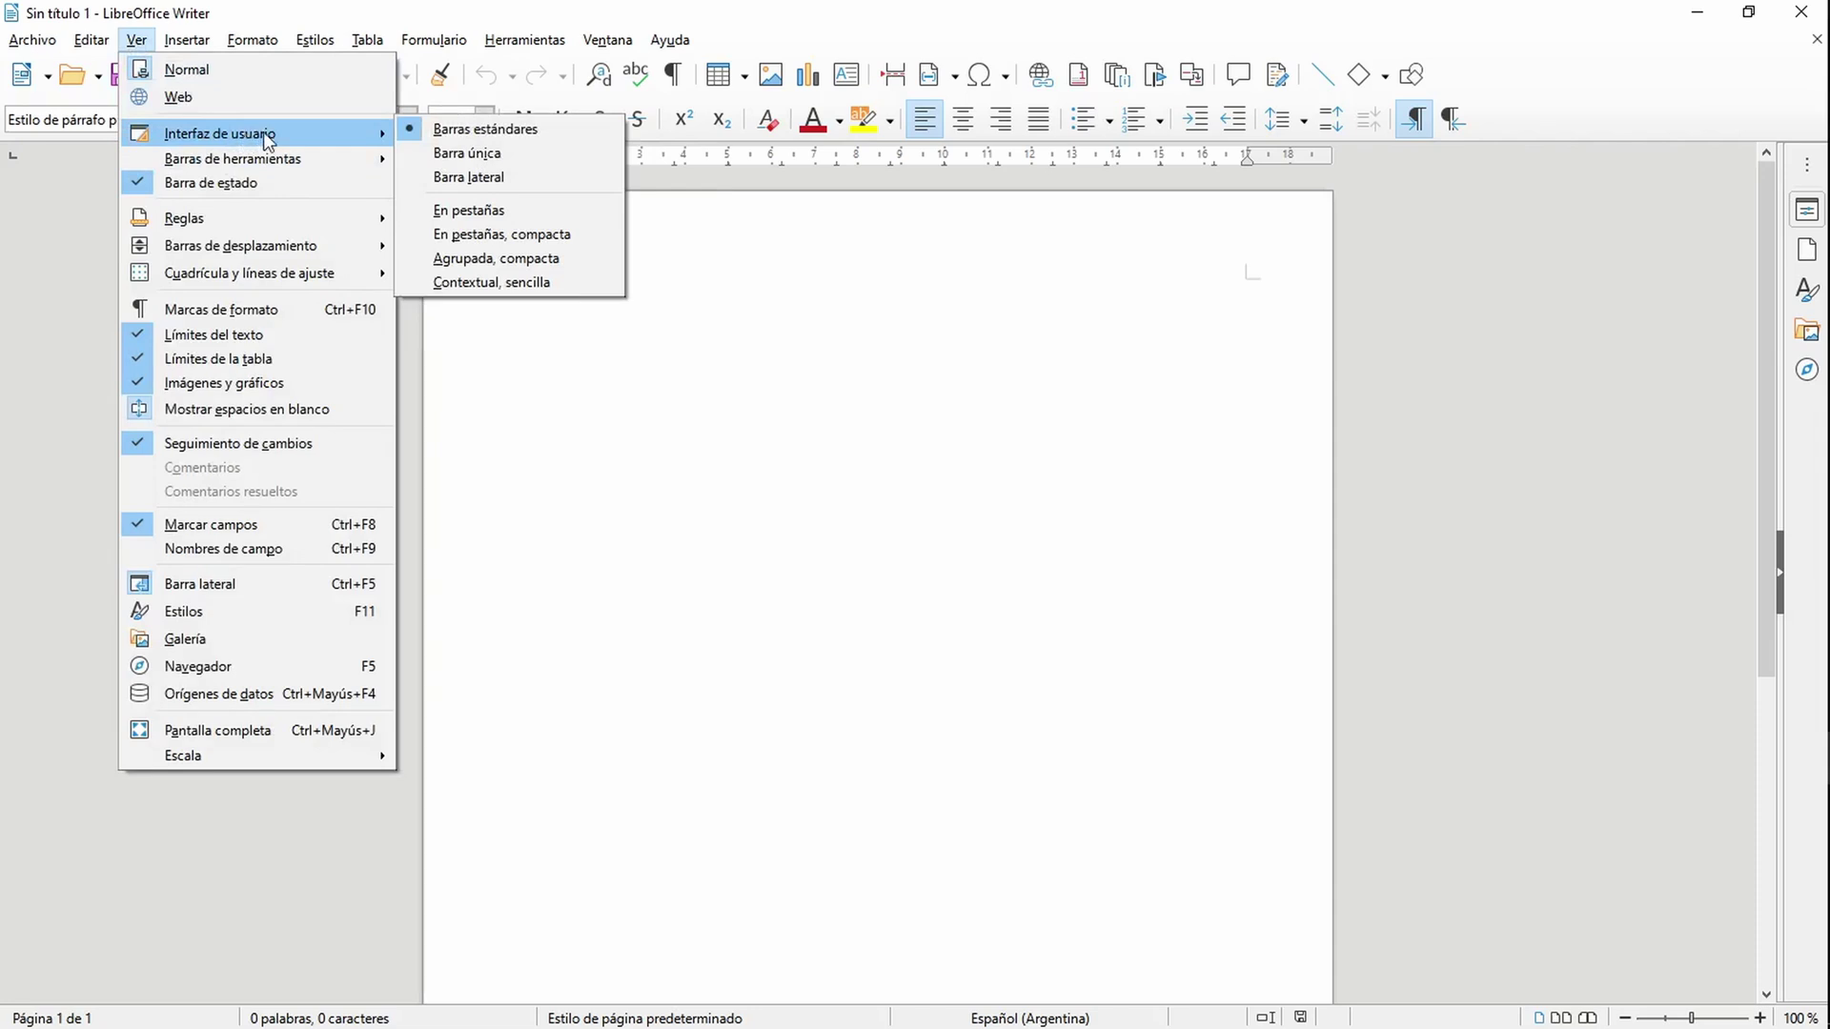
left_click(467, 209)
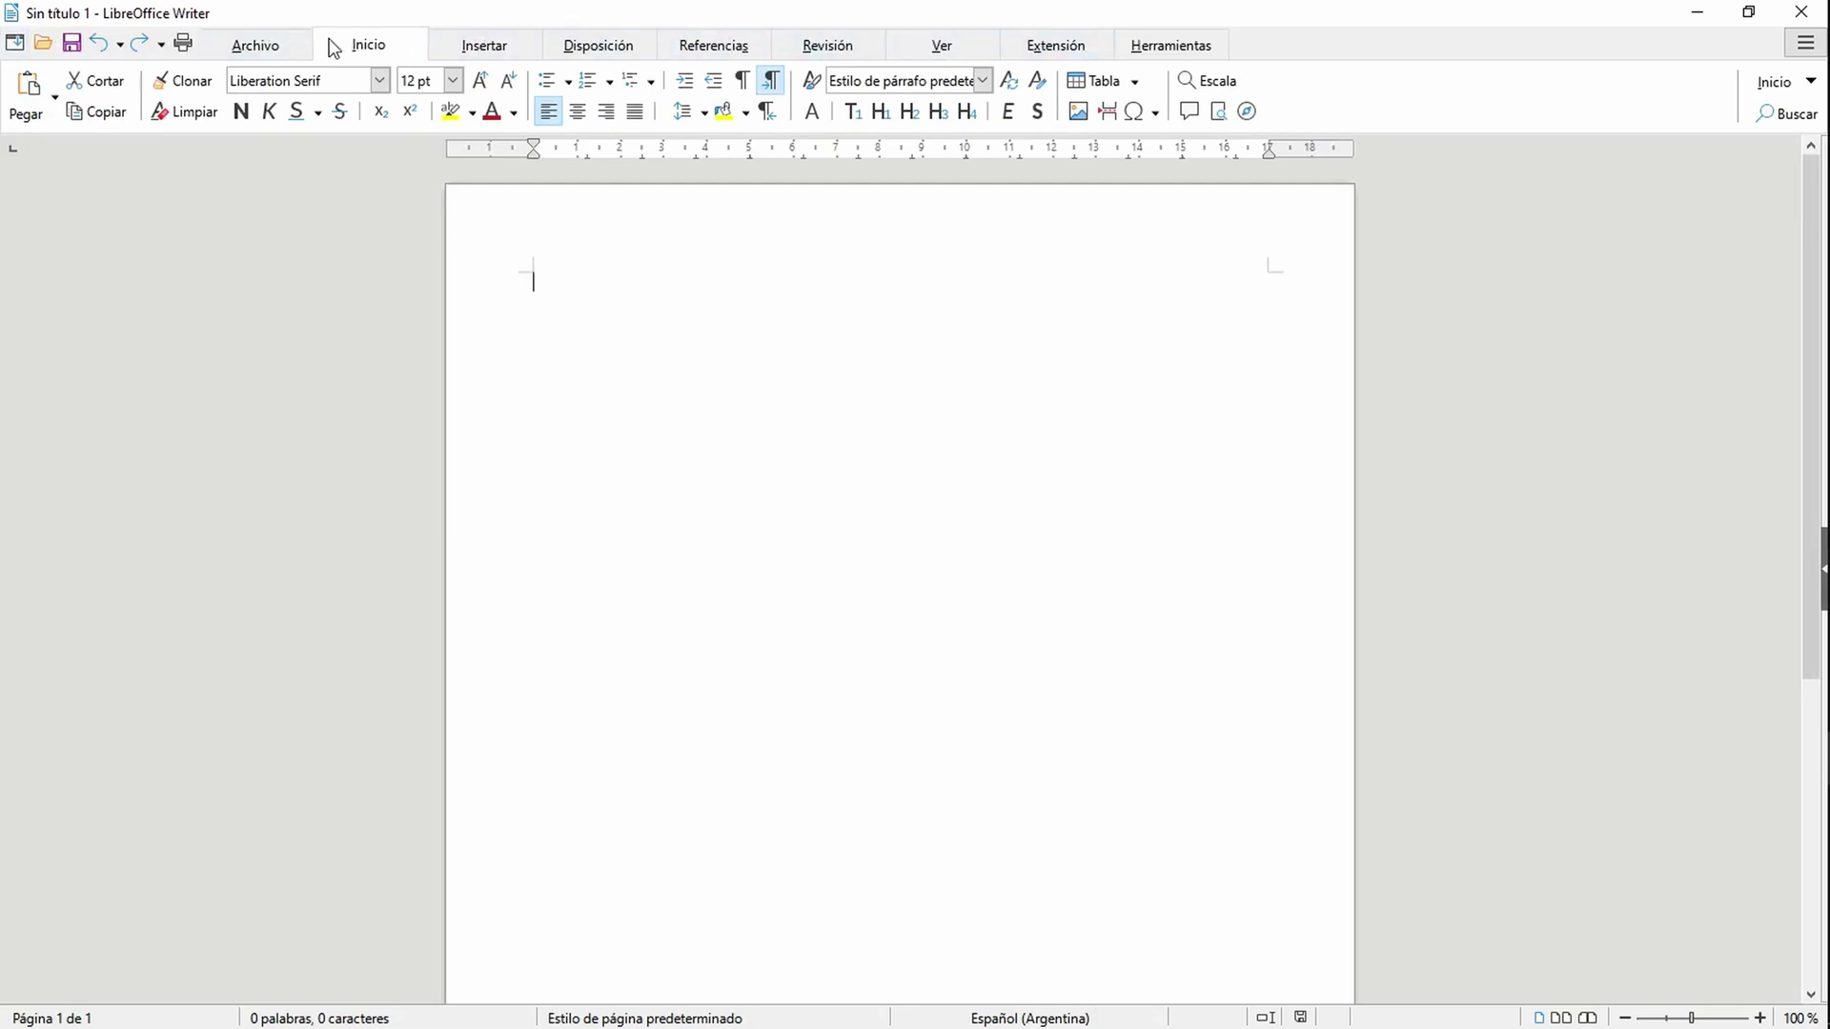
Step: Review the commands offered under Archivo, Inicio, Insertar, Disposición, Referencias, Revisión, Ver and Extensión in the tabbed interface
left_click(257, 46)
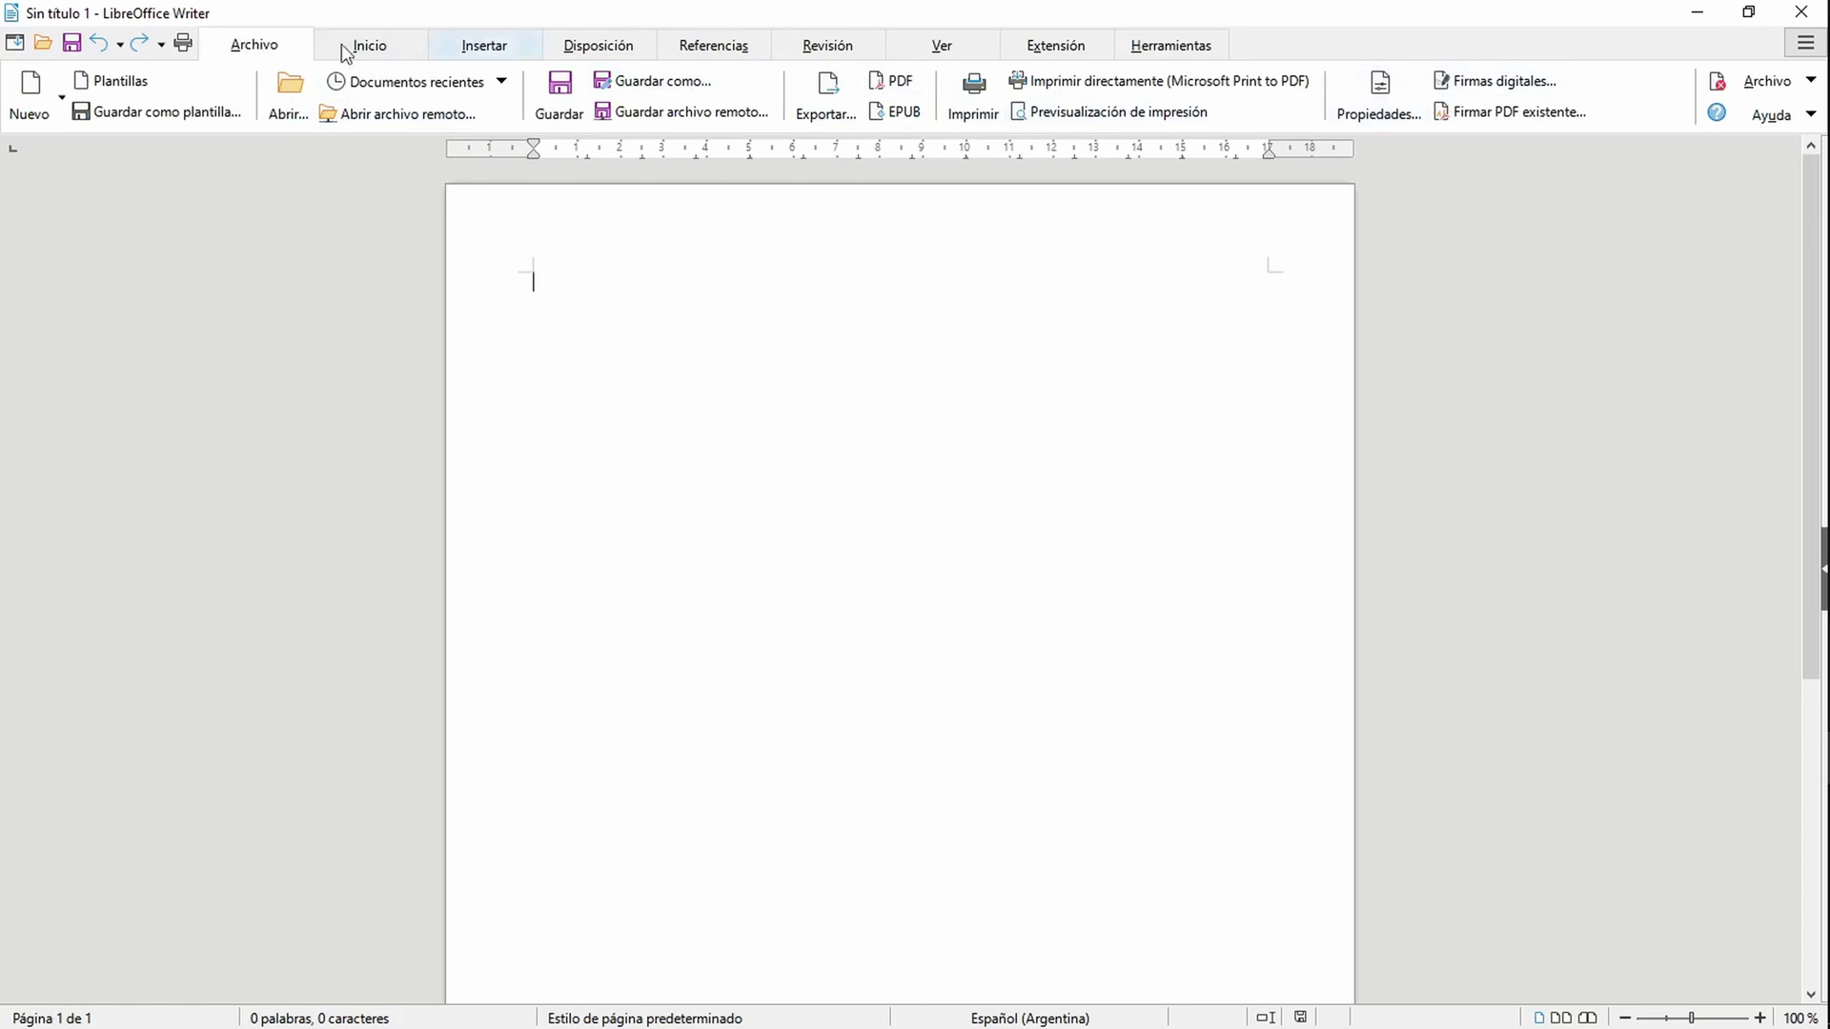
left_click(367, 45)
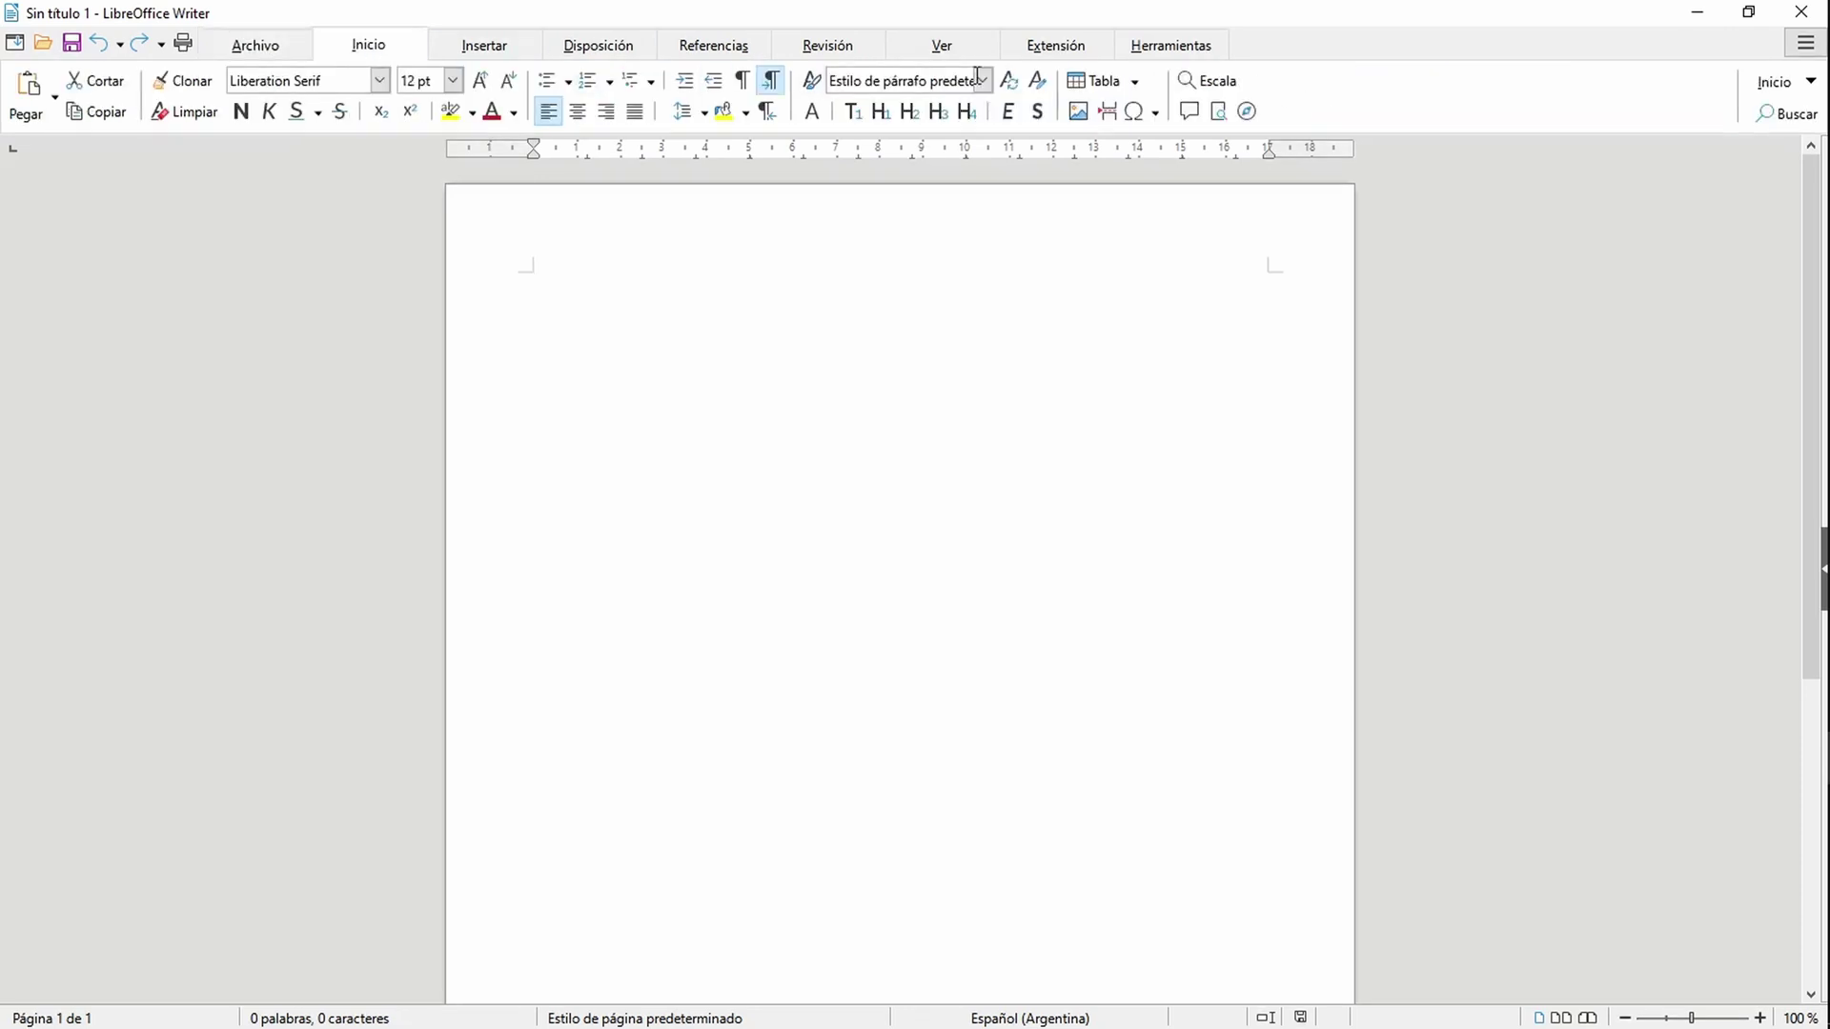
left_click(445, 38)
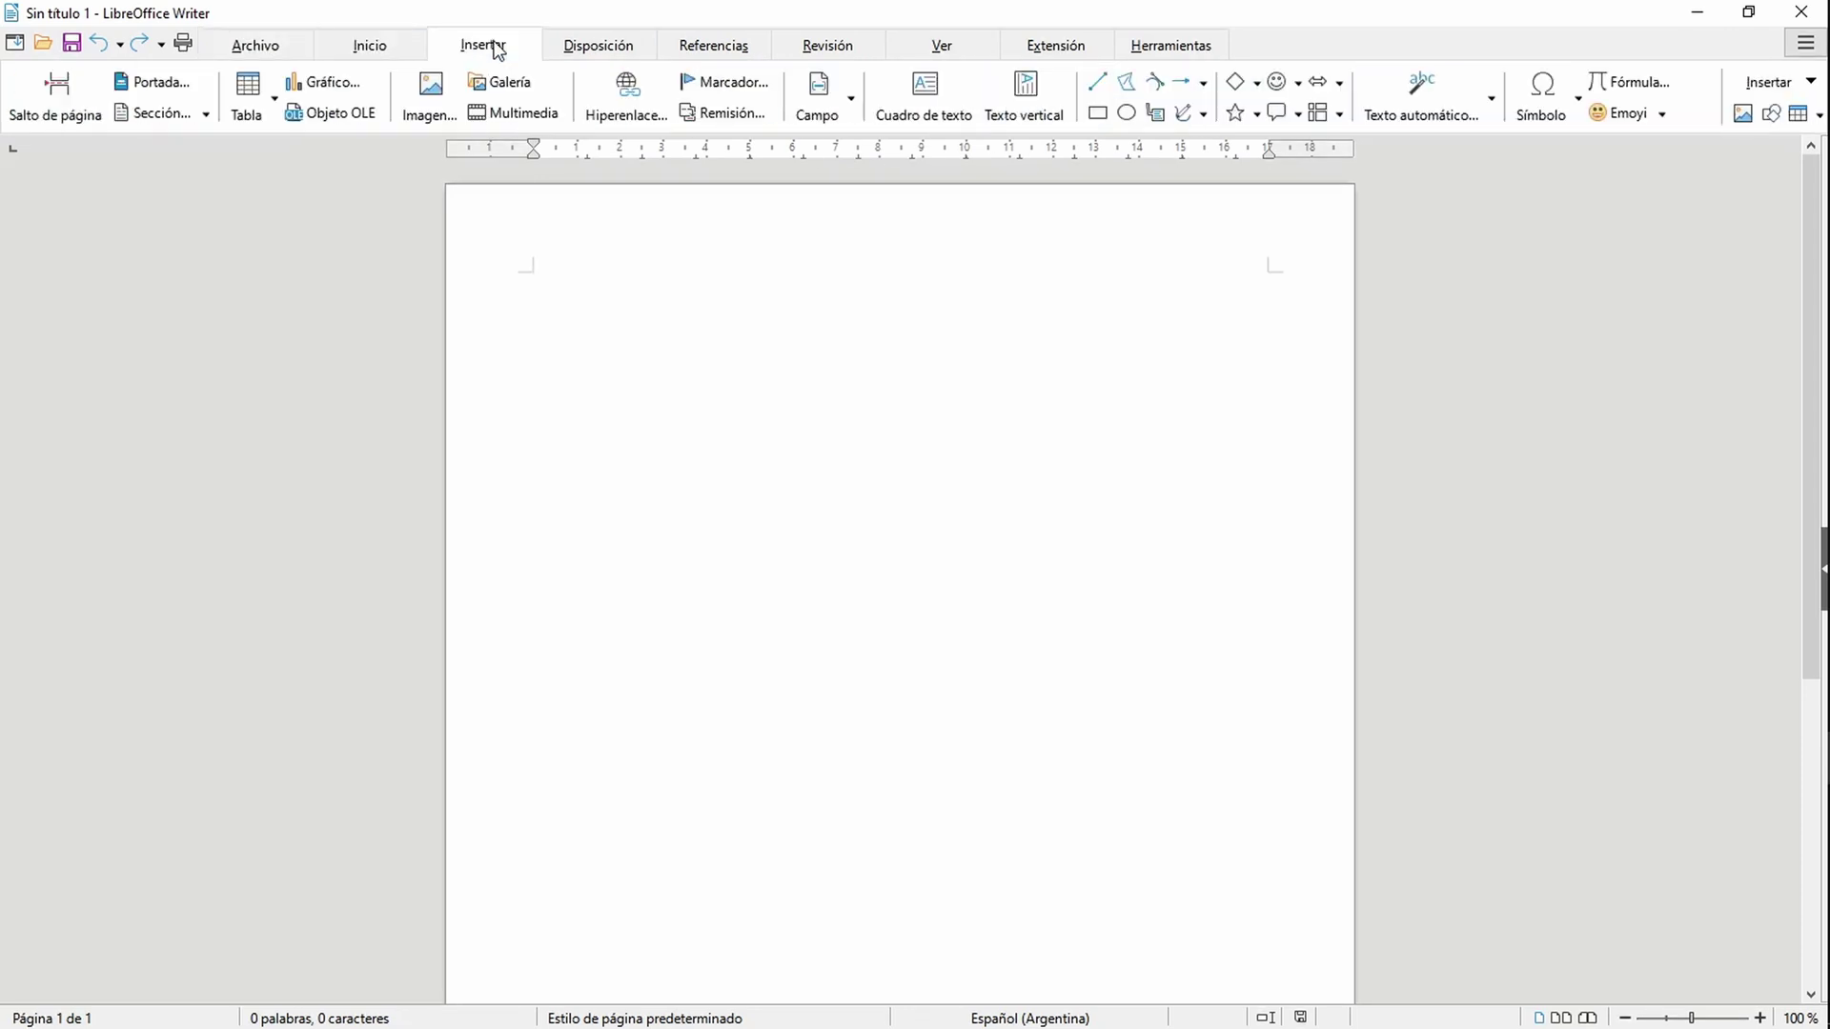
left_click(597, 43)
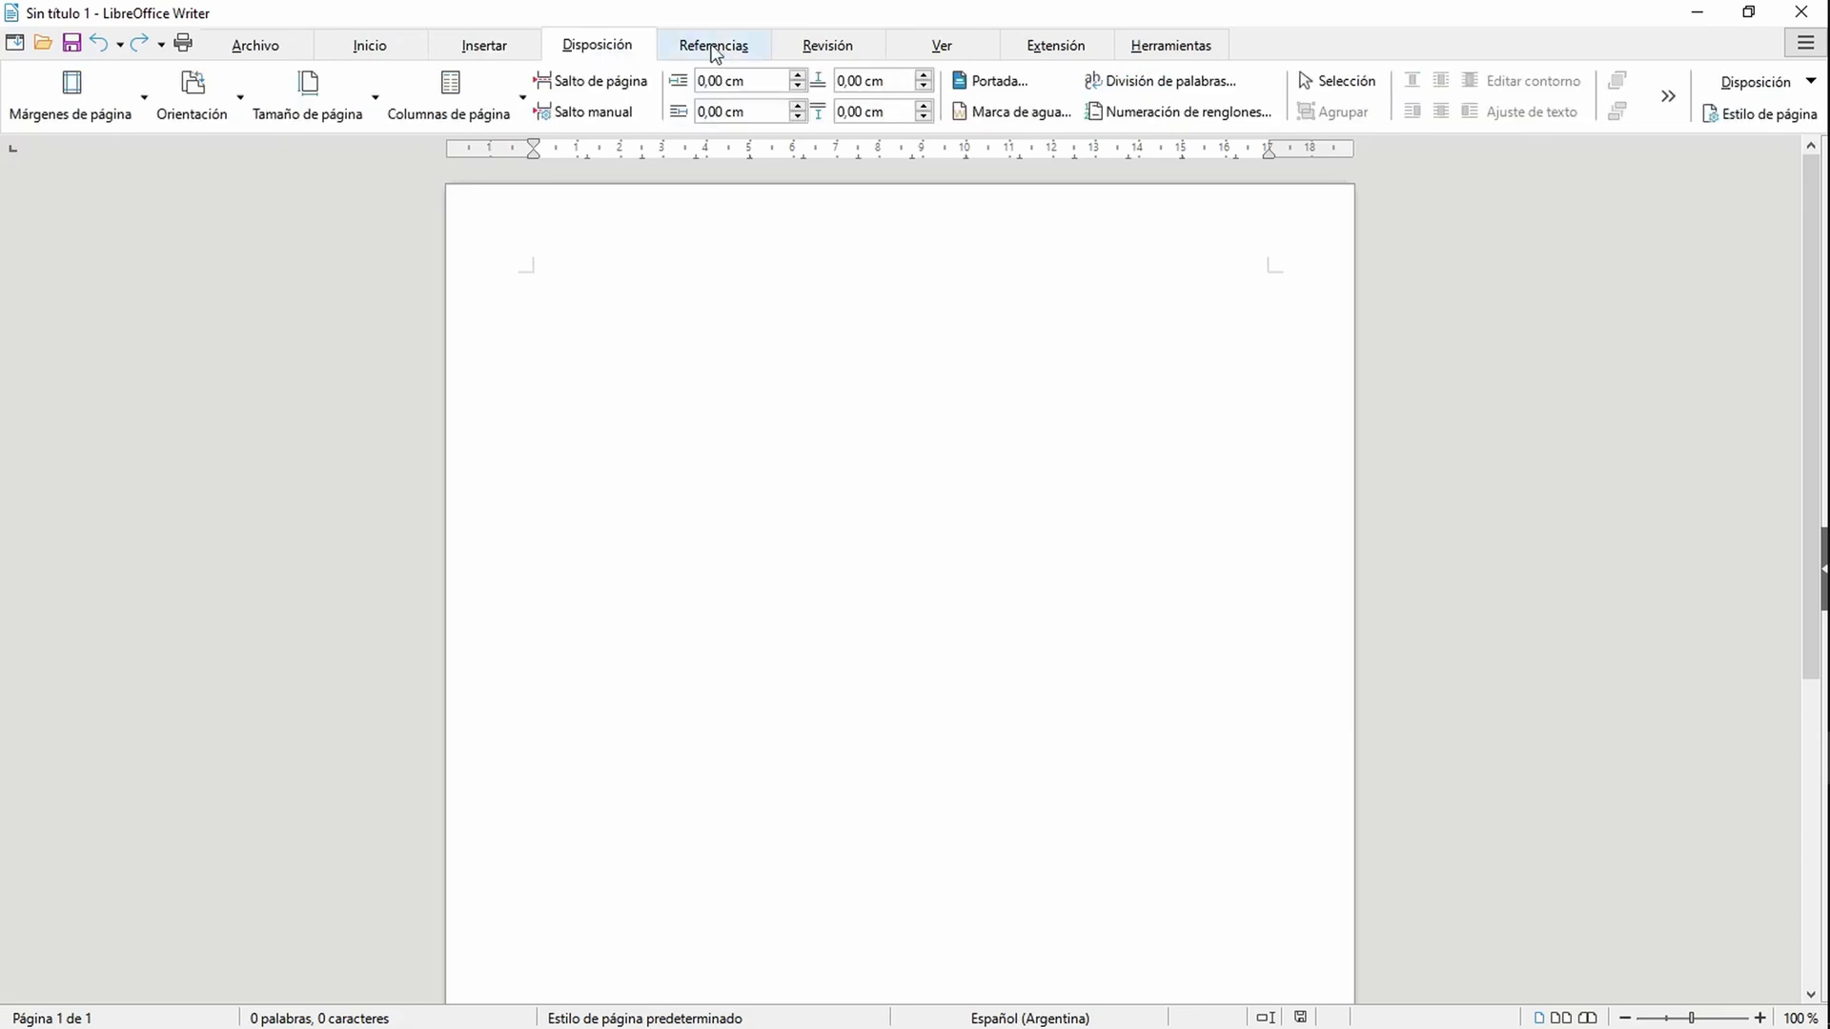
left_click(719, 48)
left_click(822, 54)
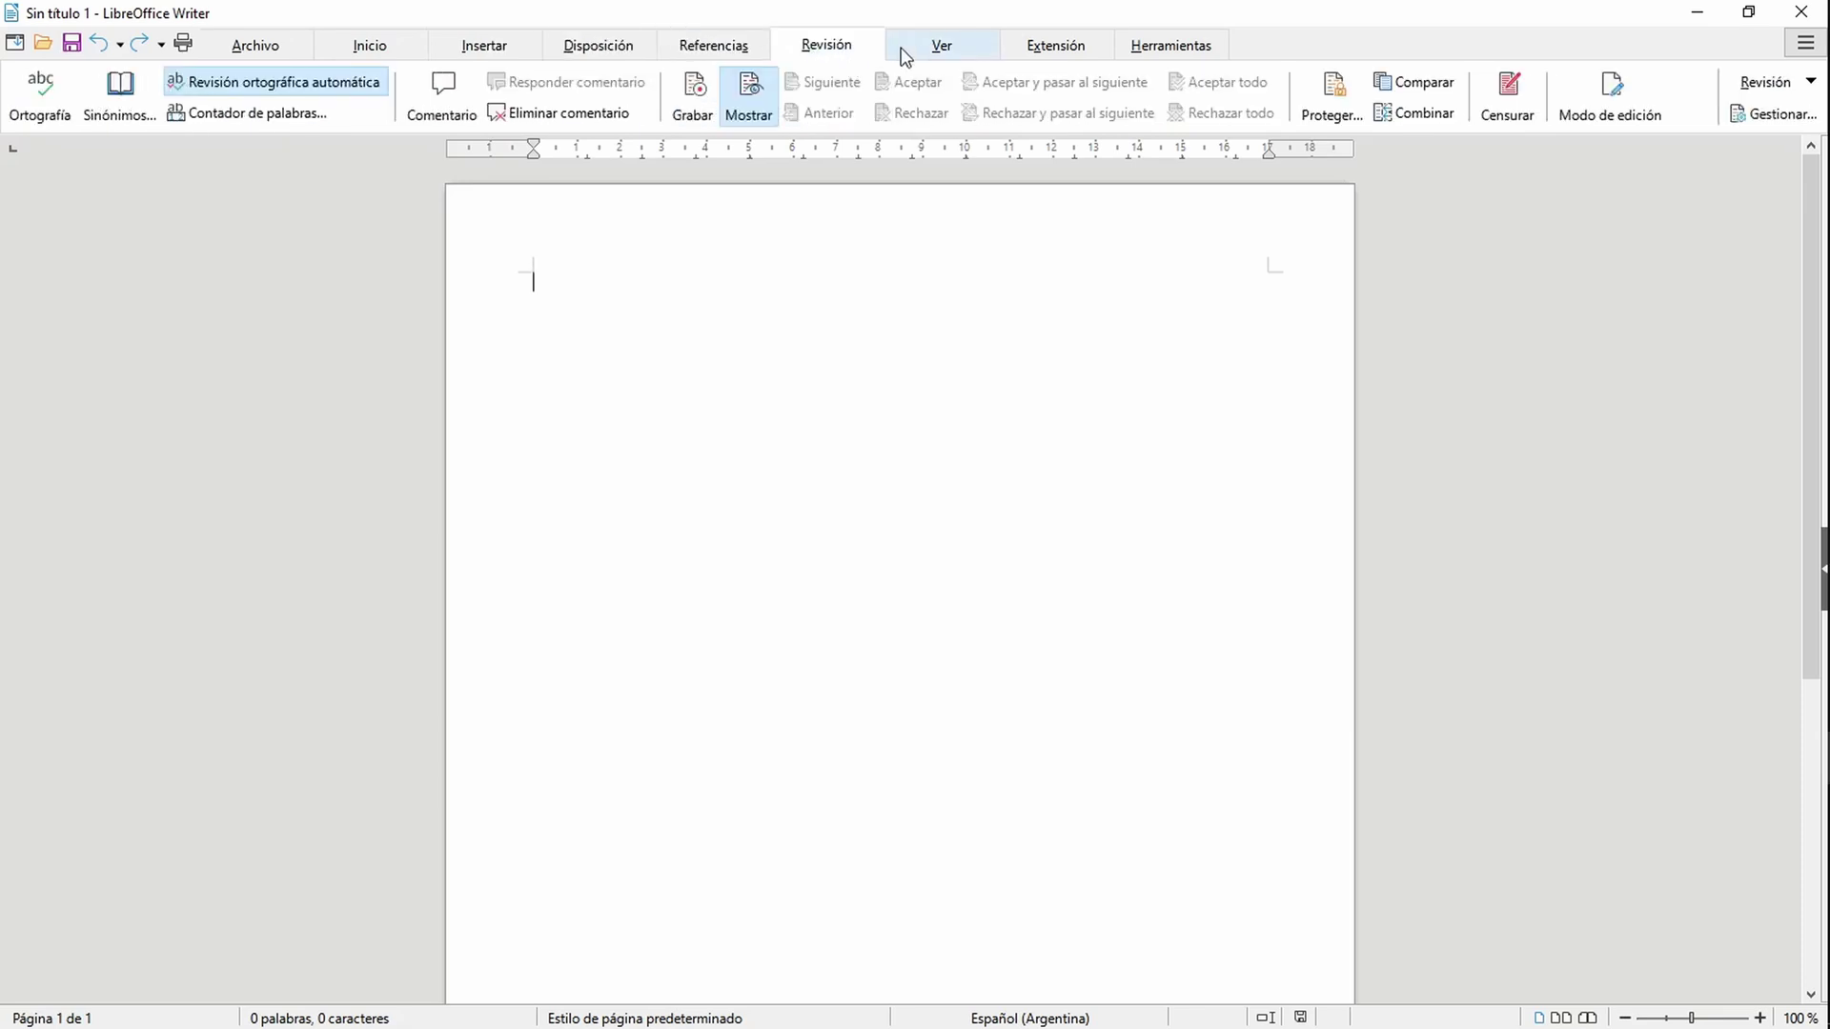
left_click(941, 48)
left_click(1049, 50)
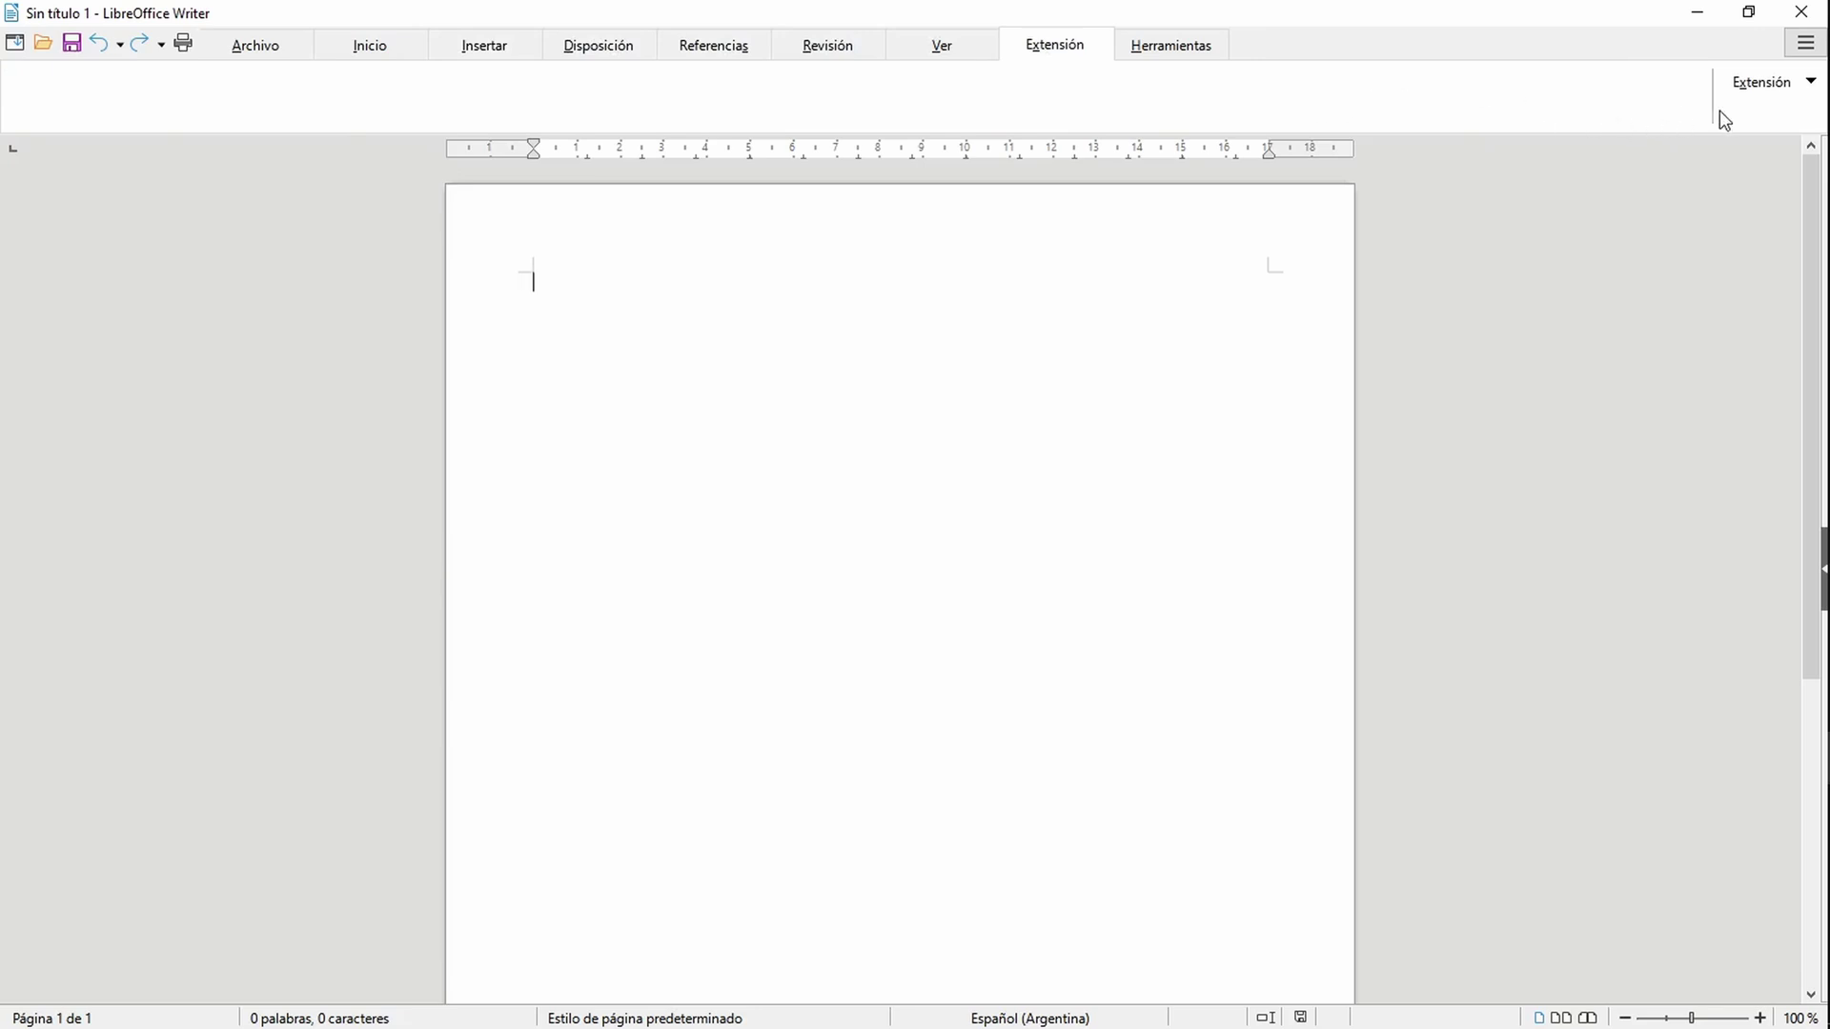
Step: Open the extension manager and look through the list of installed extensions
left_click(1811, 84)
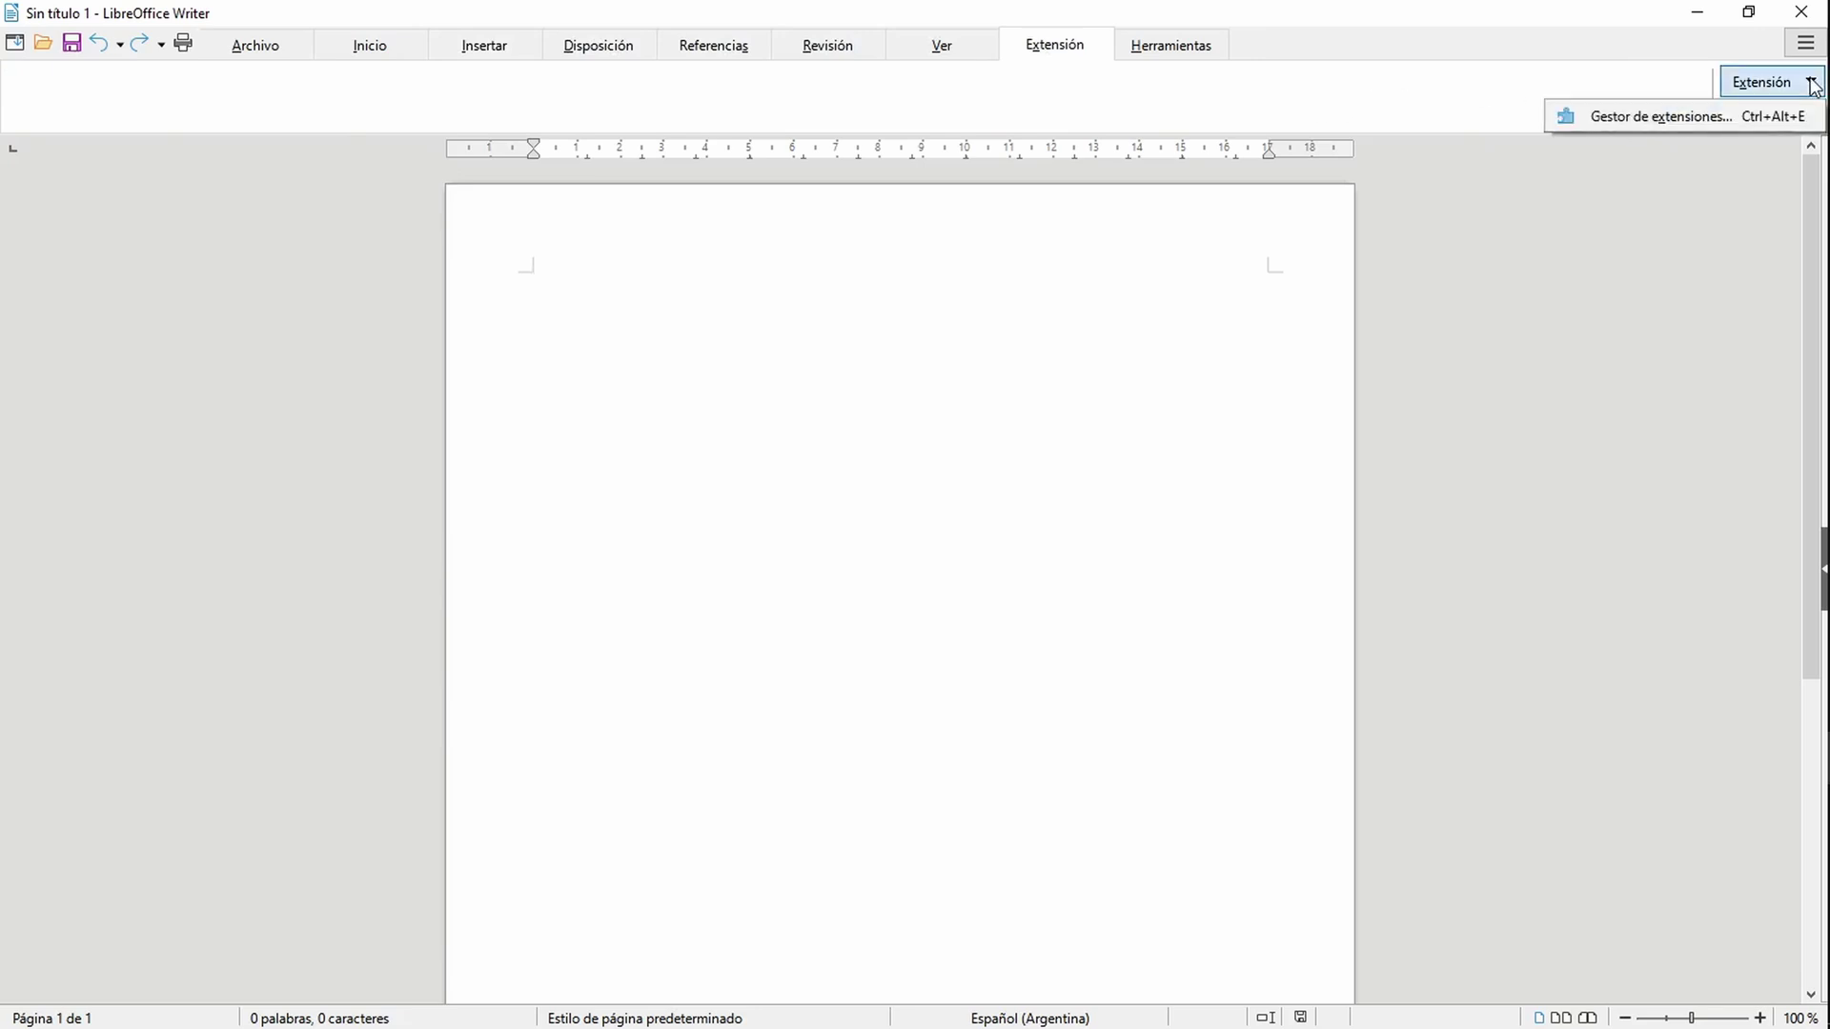
left_click(1650, 118)
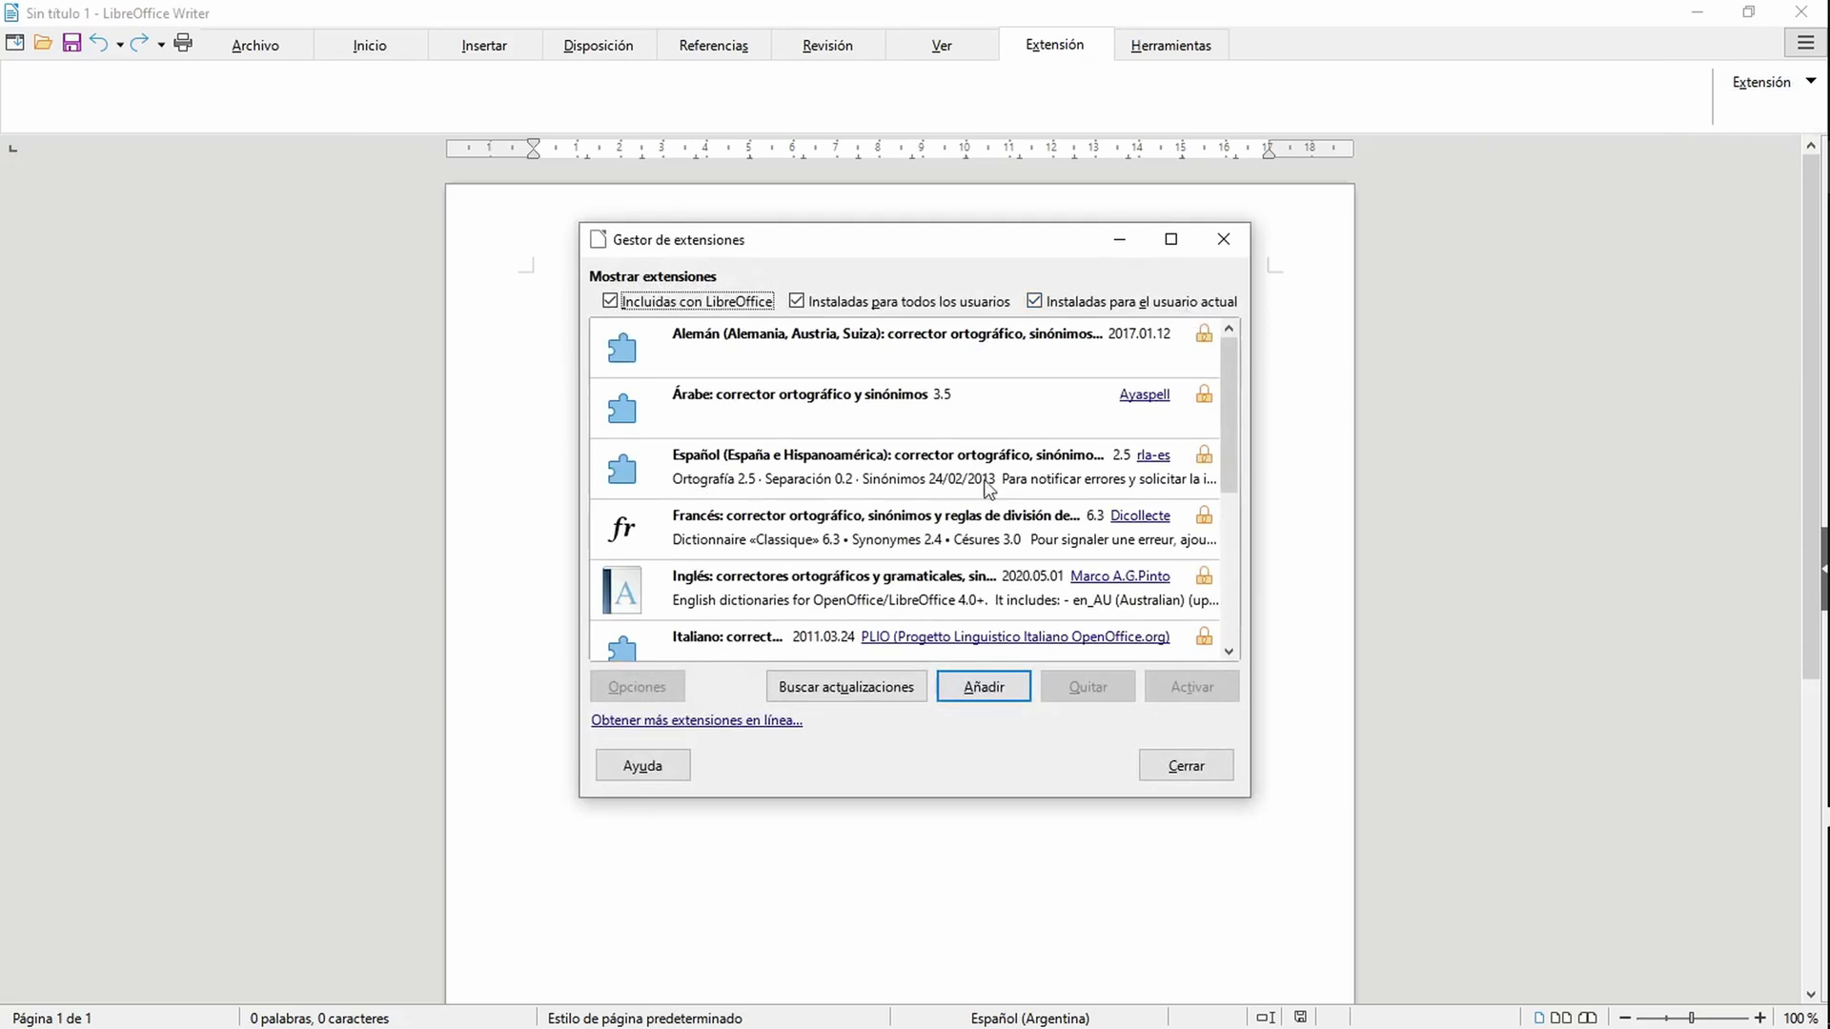
scroll(1032, 465, "down", 3)
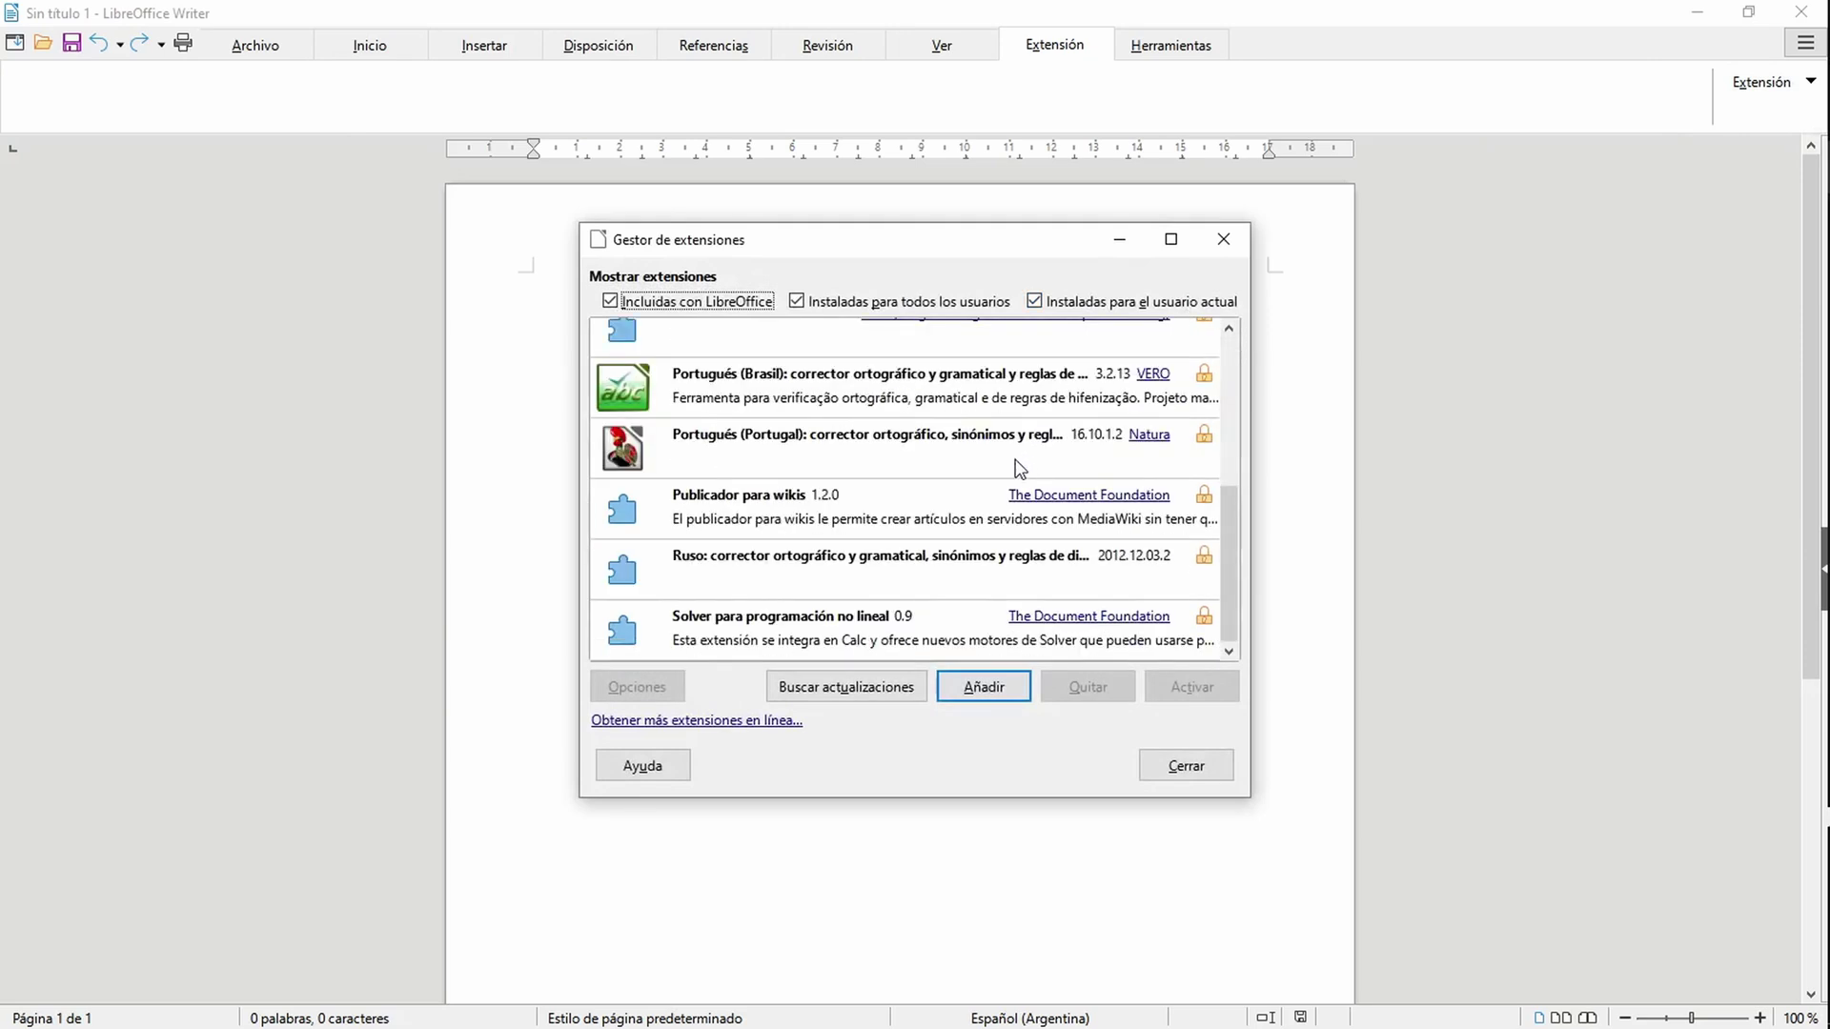
scroll(968, 489, "up", 5)
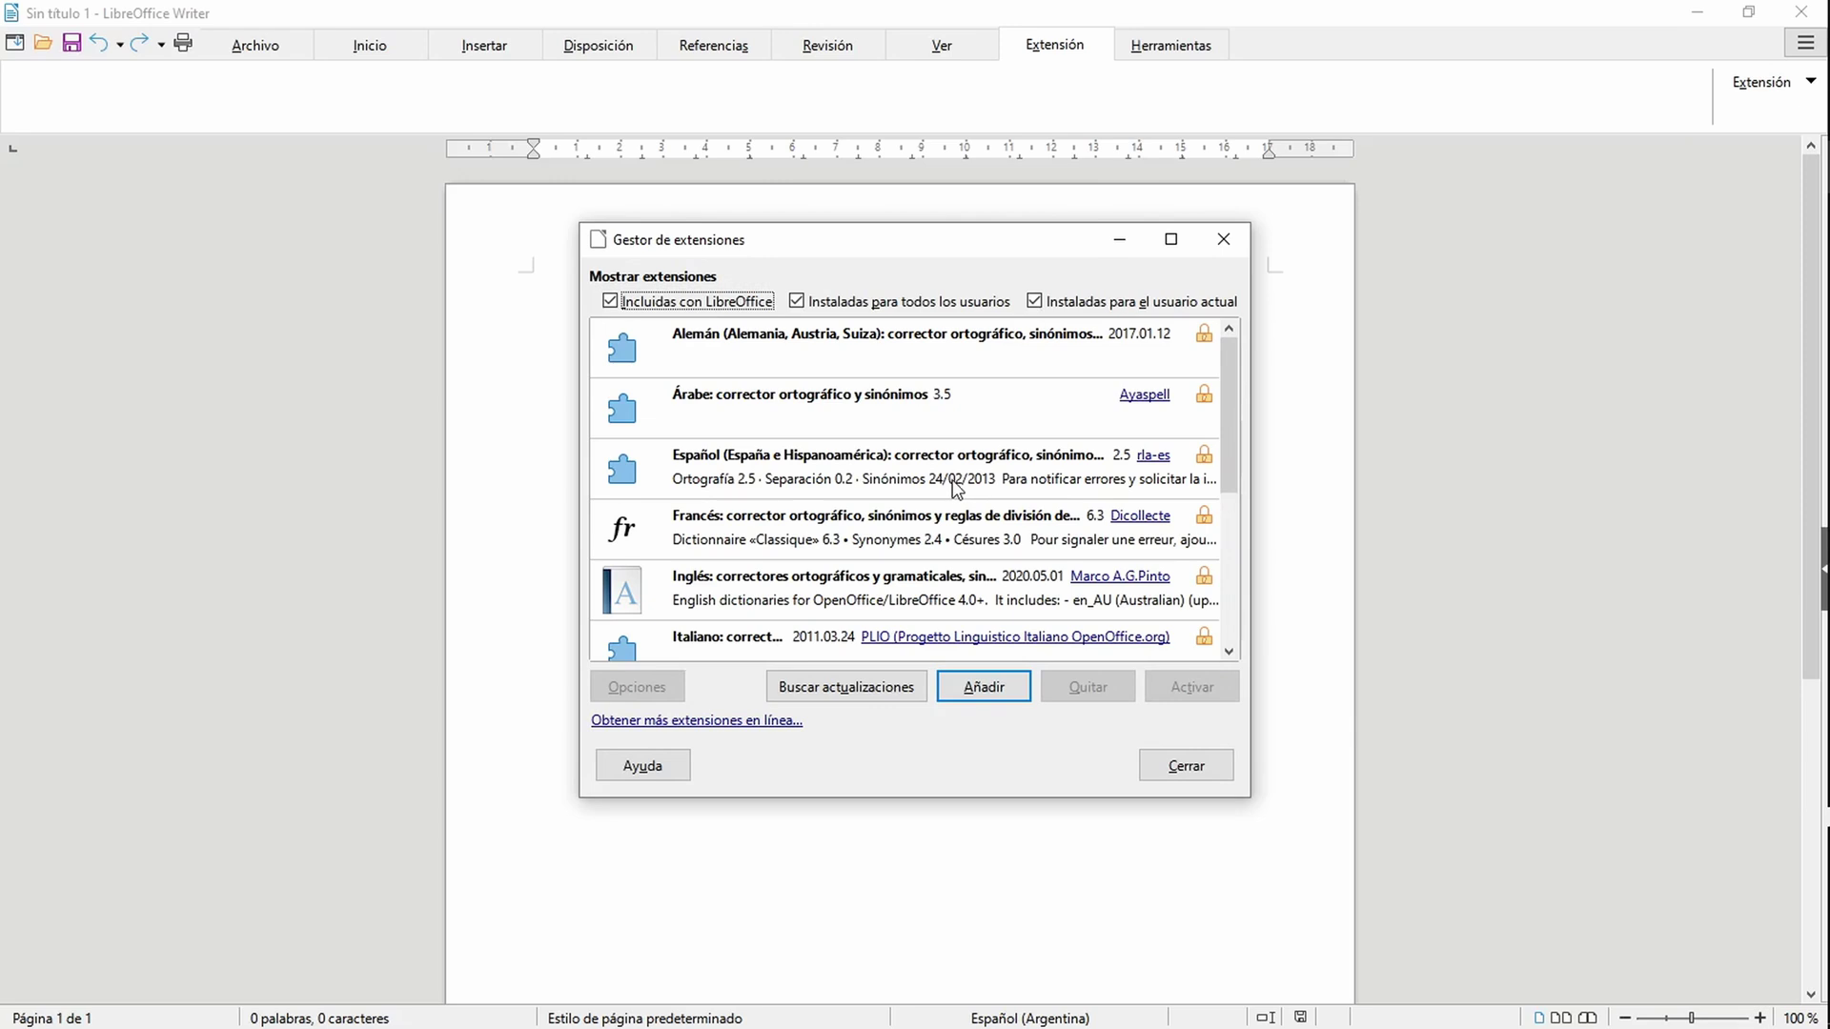
Step: Open the online LibreOffice extensions repository from the extension manager and browse its catalogue of extensions and templates
left_click(752, 722)
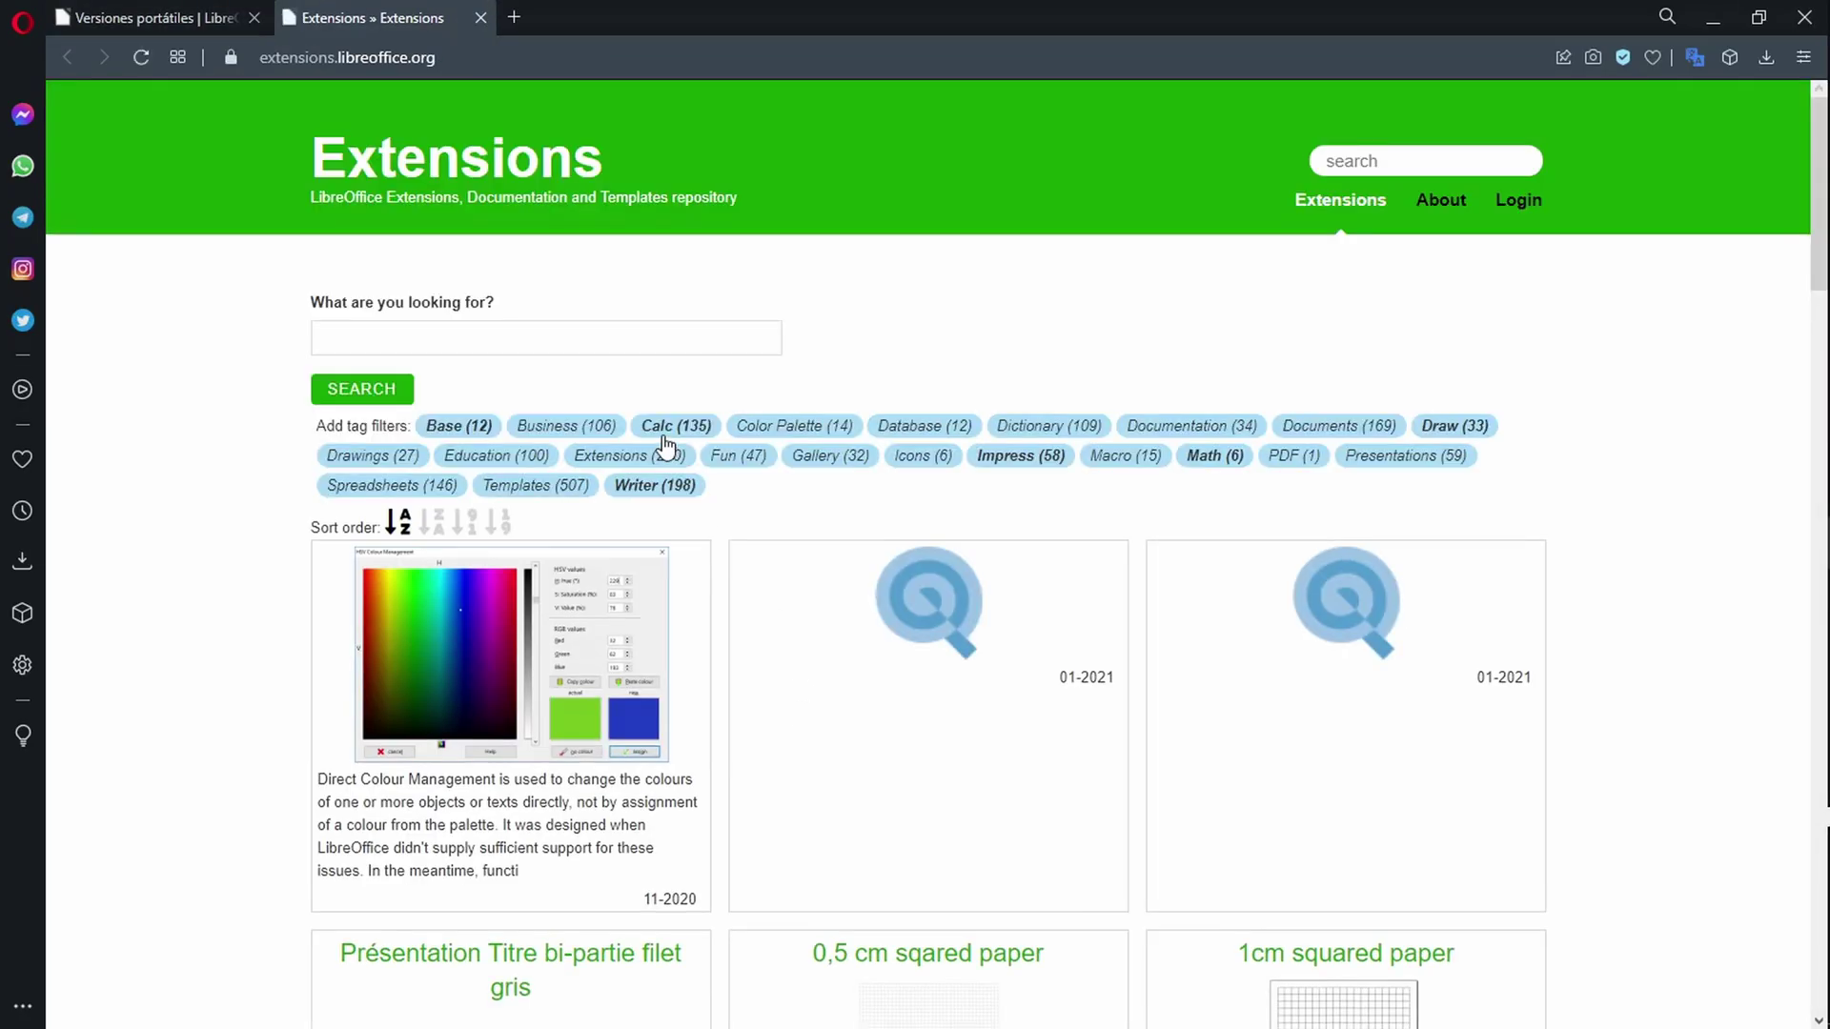
scroll(256, 496, "down", 6)
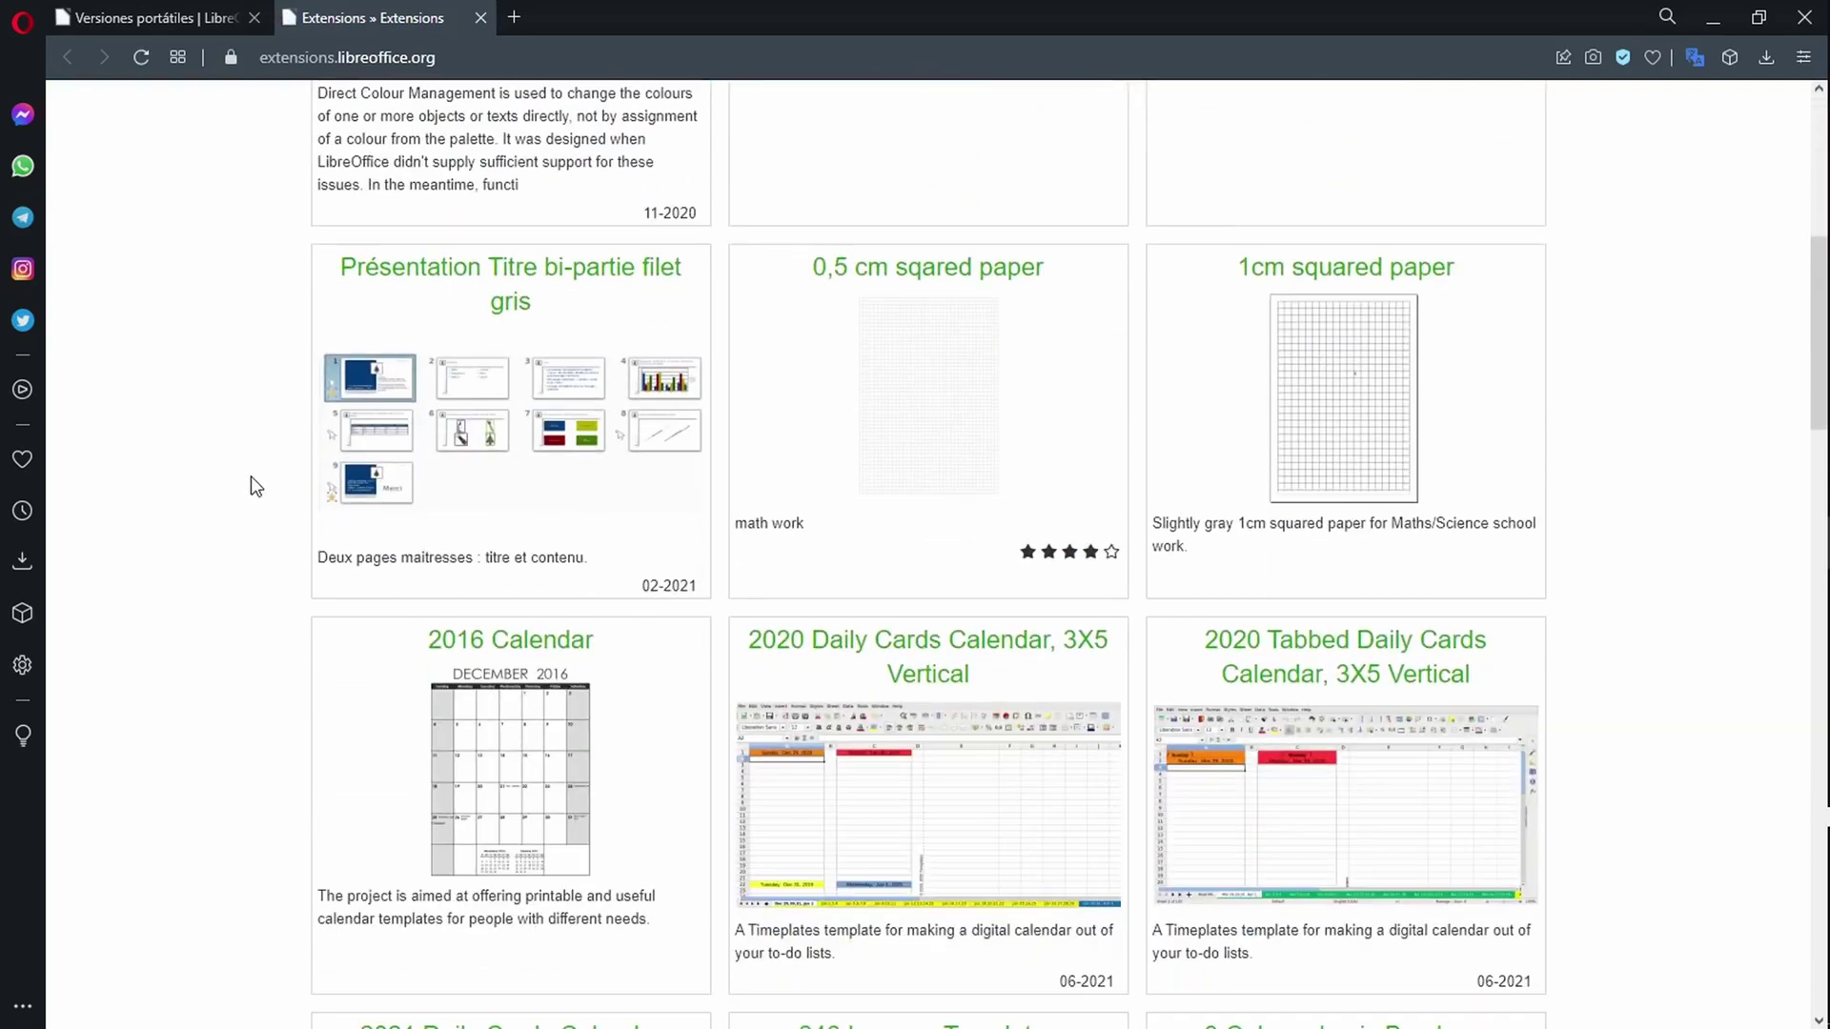
scroll(256, 486, "down", 6)
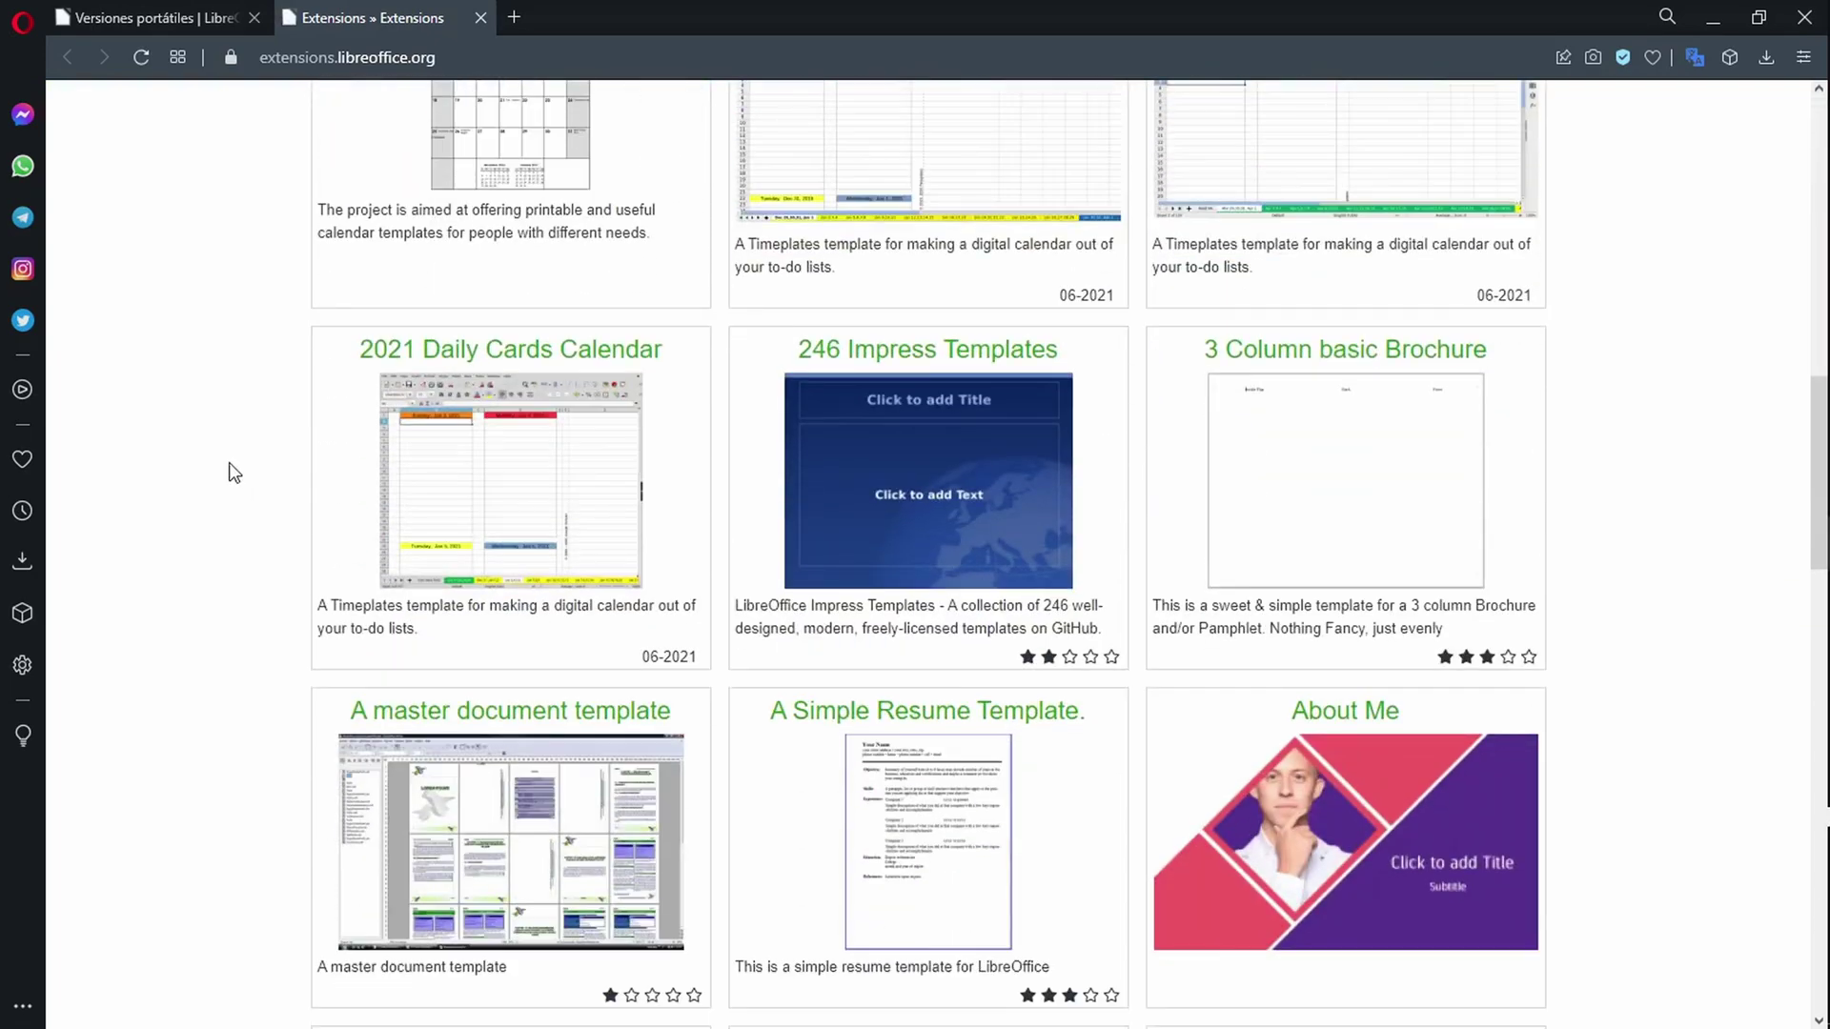
scroll(234, 473, "down", 2)
scroll(234, 472, "down", 4)
scroll(234, 472, "down", 5)
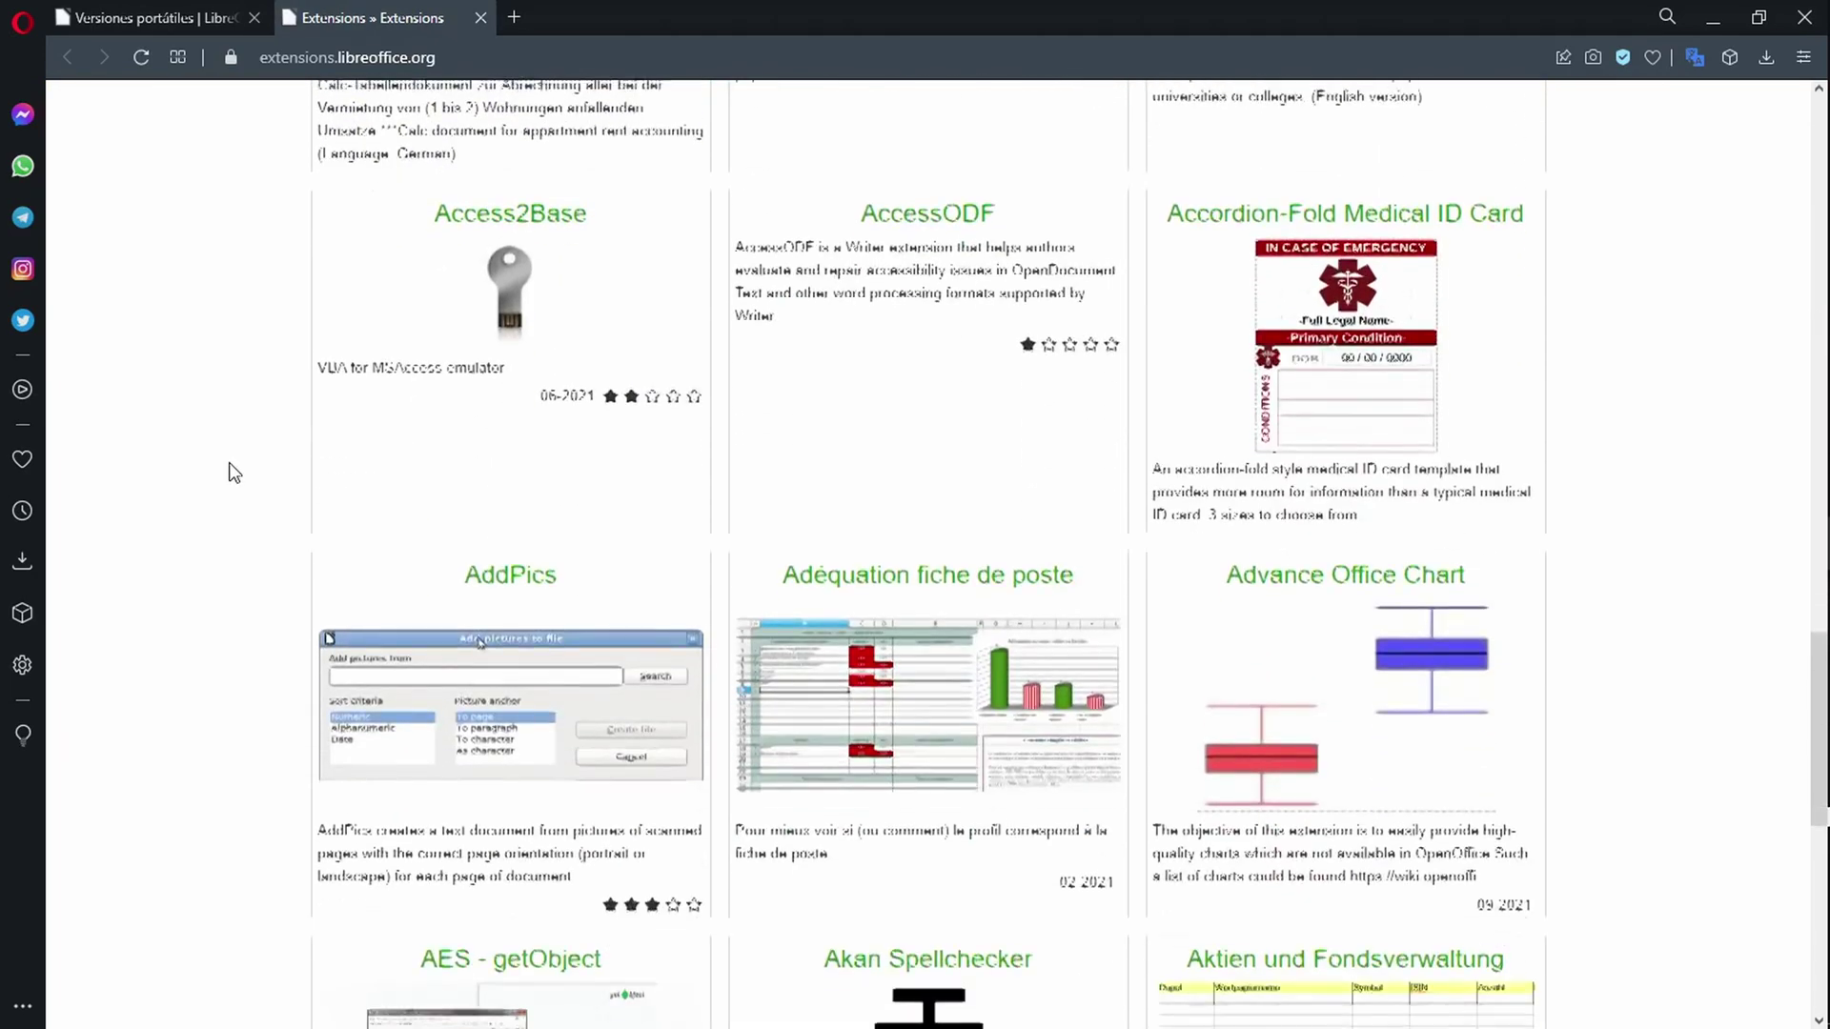
scroll(234, 473, "down", 4)
scroll(243, 473, "down", 4)
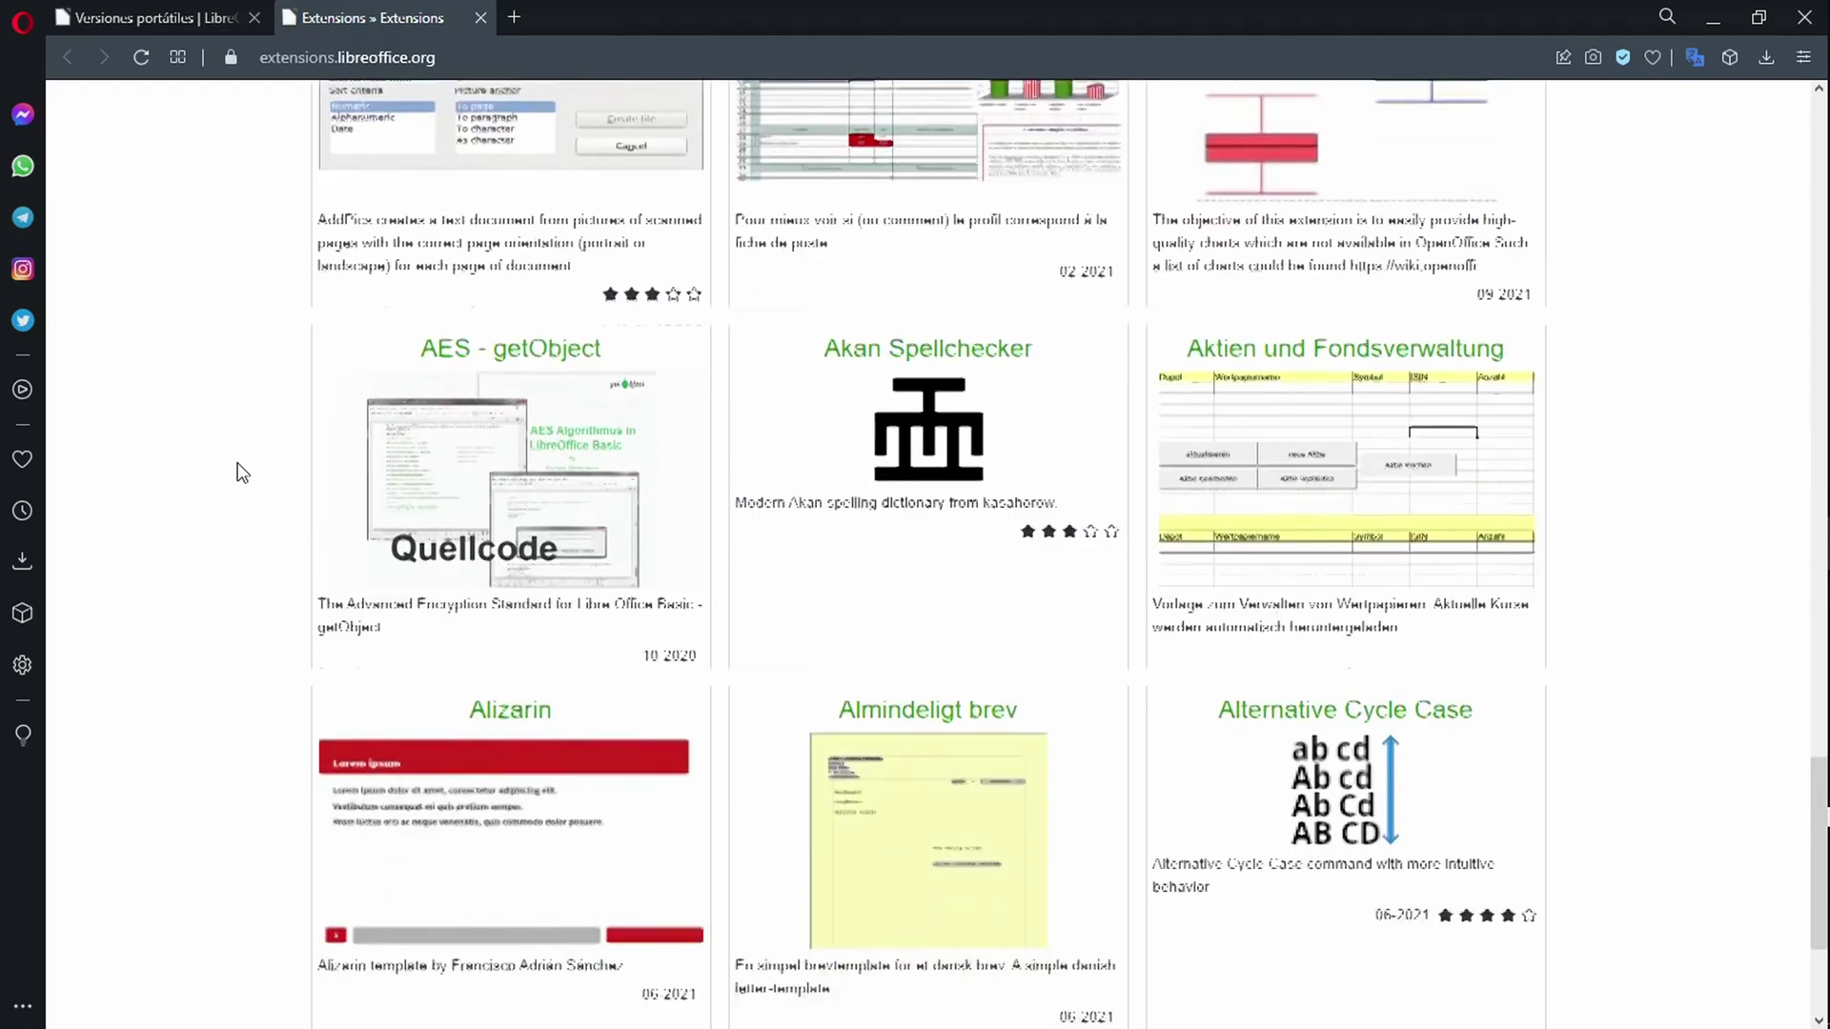
scroll(243, 472, "up", 5)
scroll(243, 473, "up", 9)
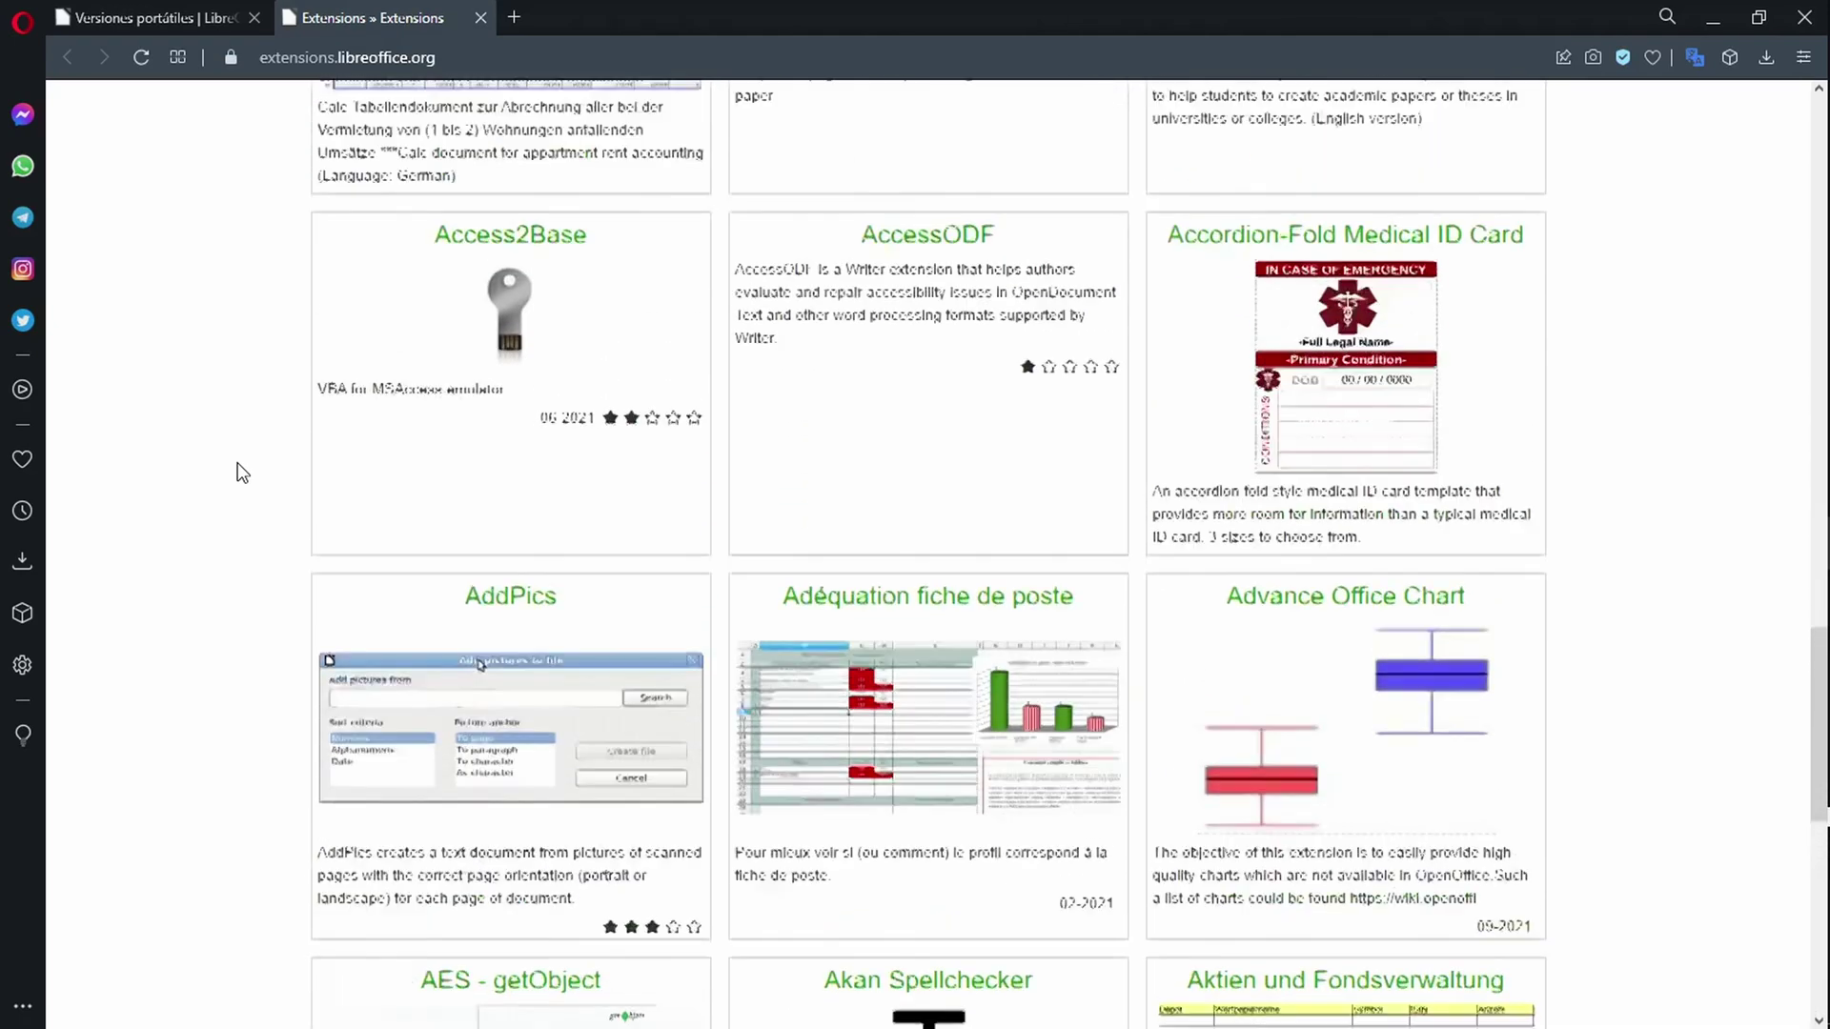
Step: Switch back to LibreOffice Writer and review the commands under Herramientas, Archivo and Inicio
key("alt+Tab")
key("alt+Tab")
key("alt+Tab")
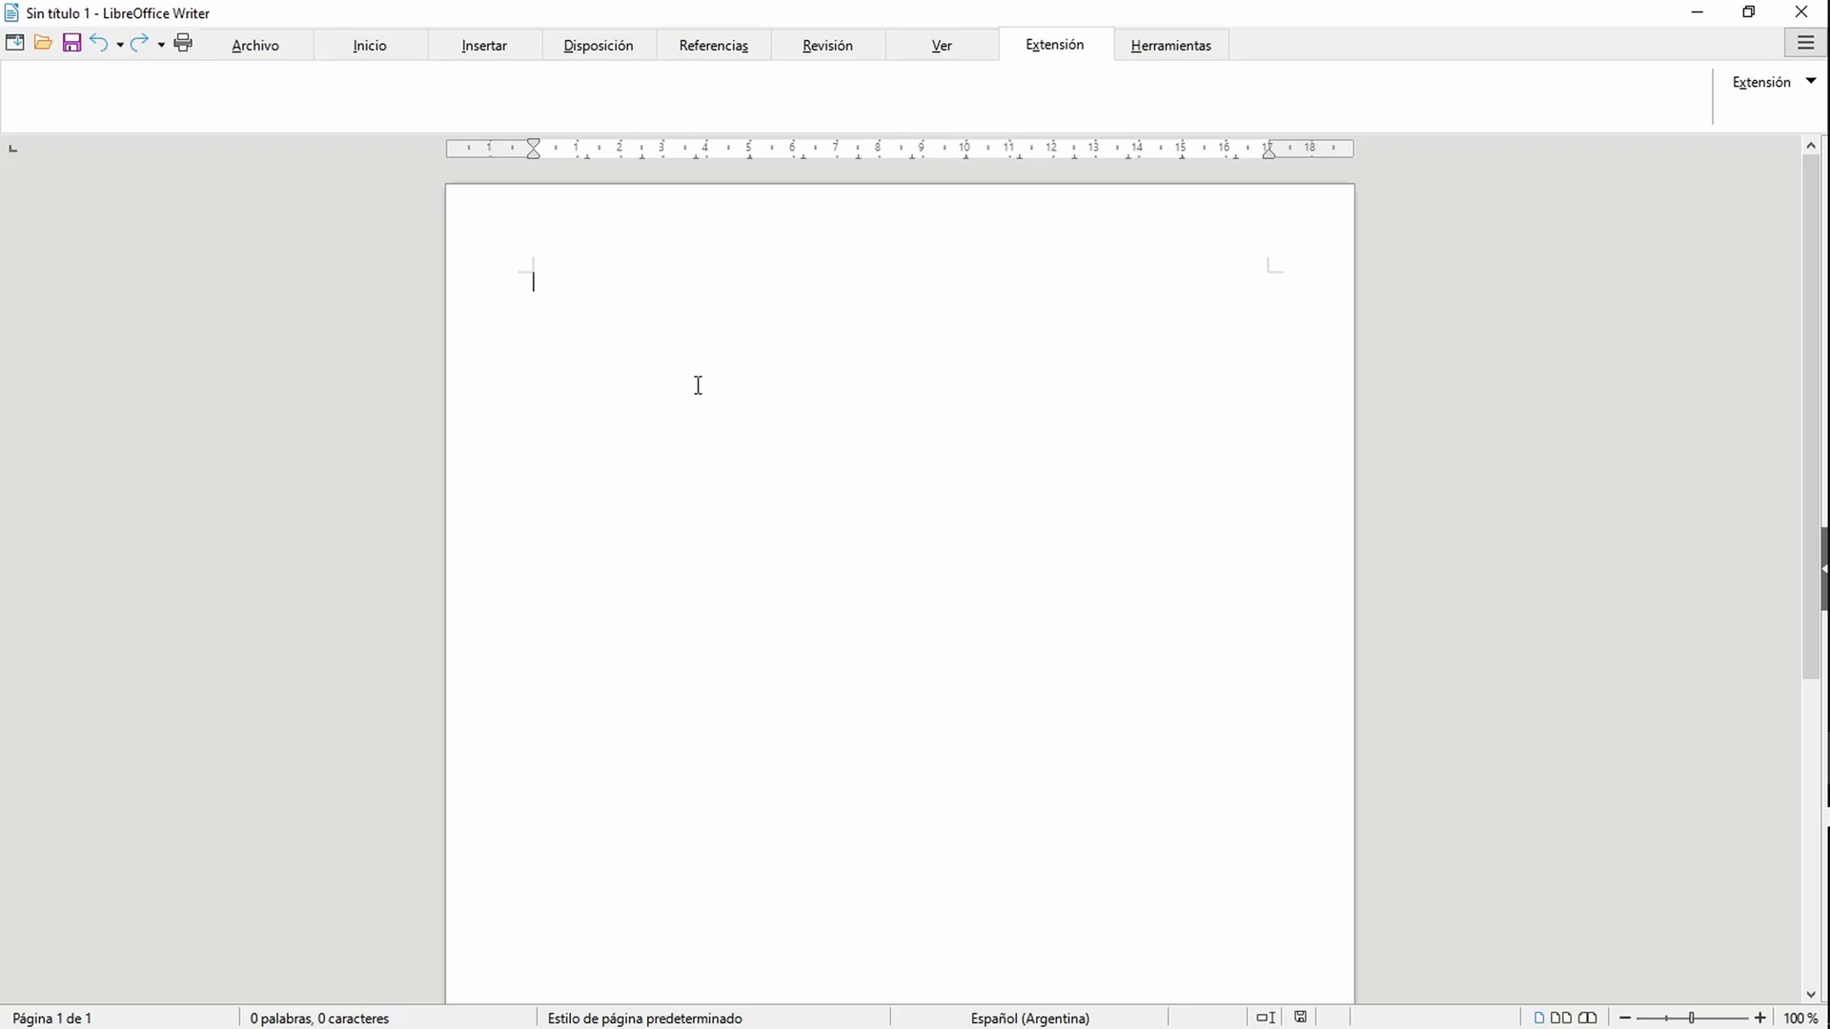
left_click(1185, 45)
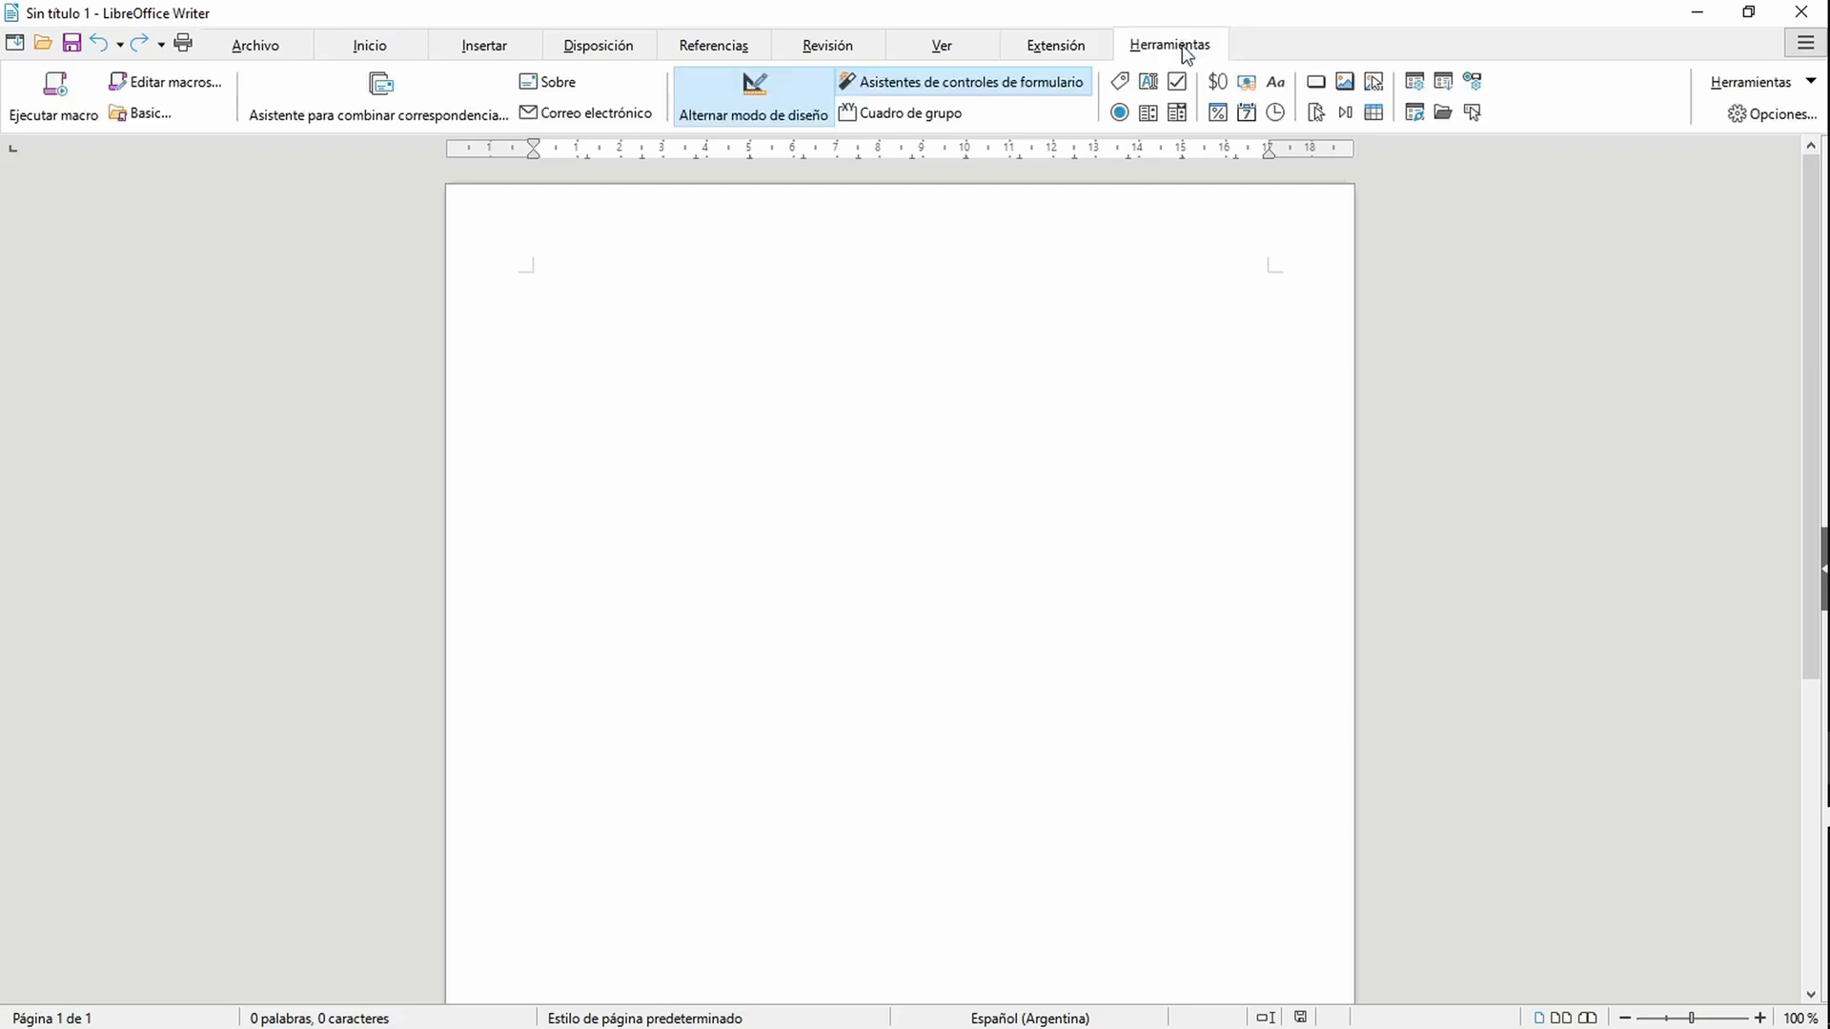
left_click(267, 52)
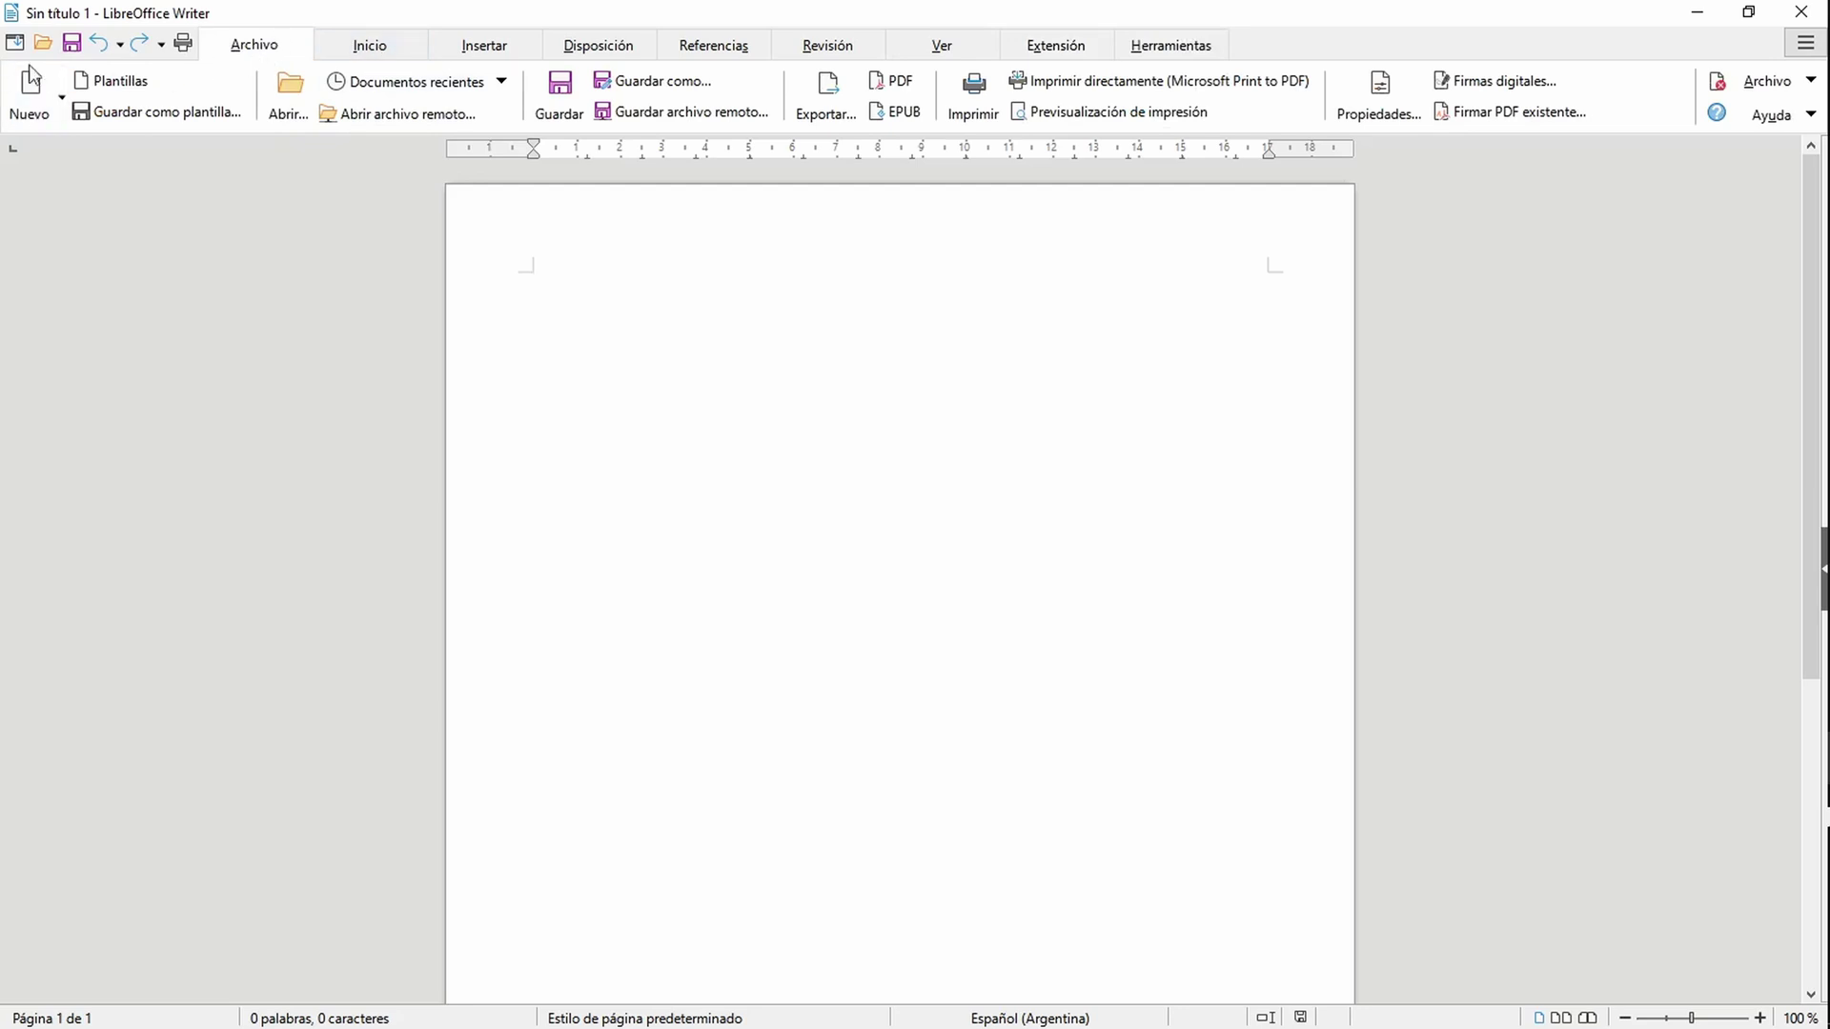
left_click(375, 53)
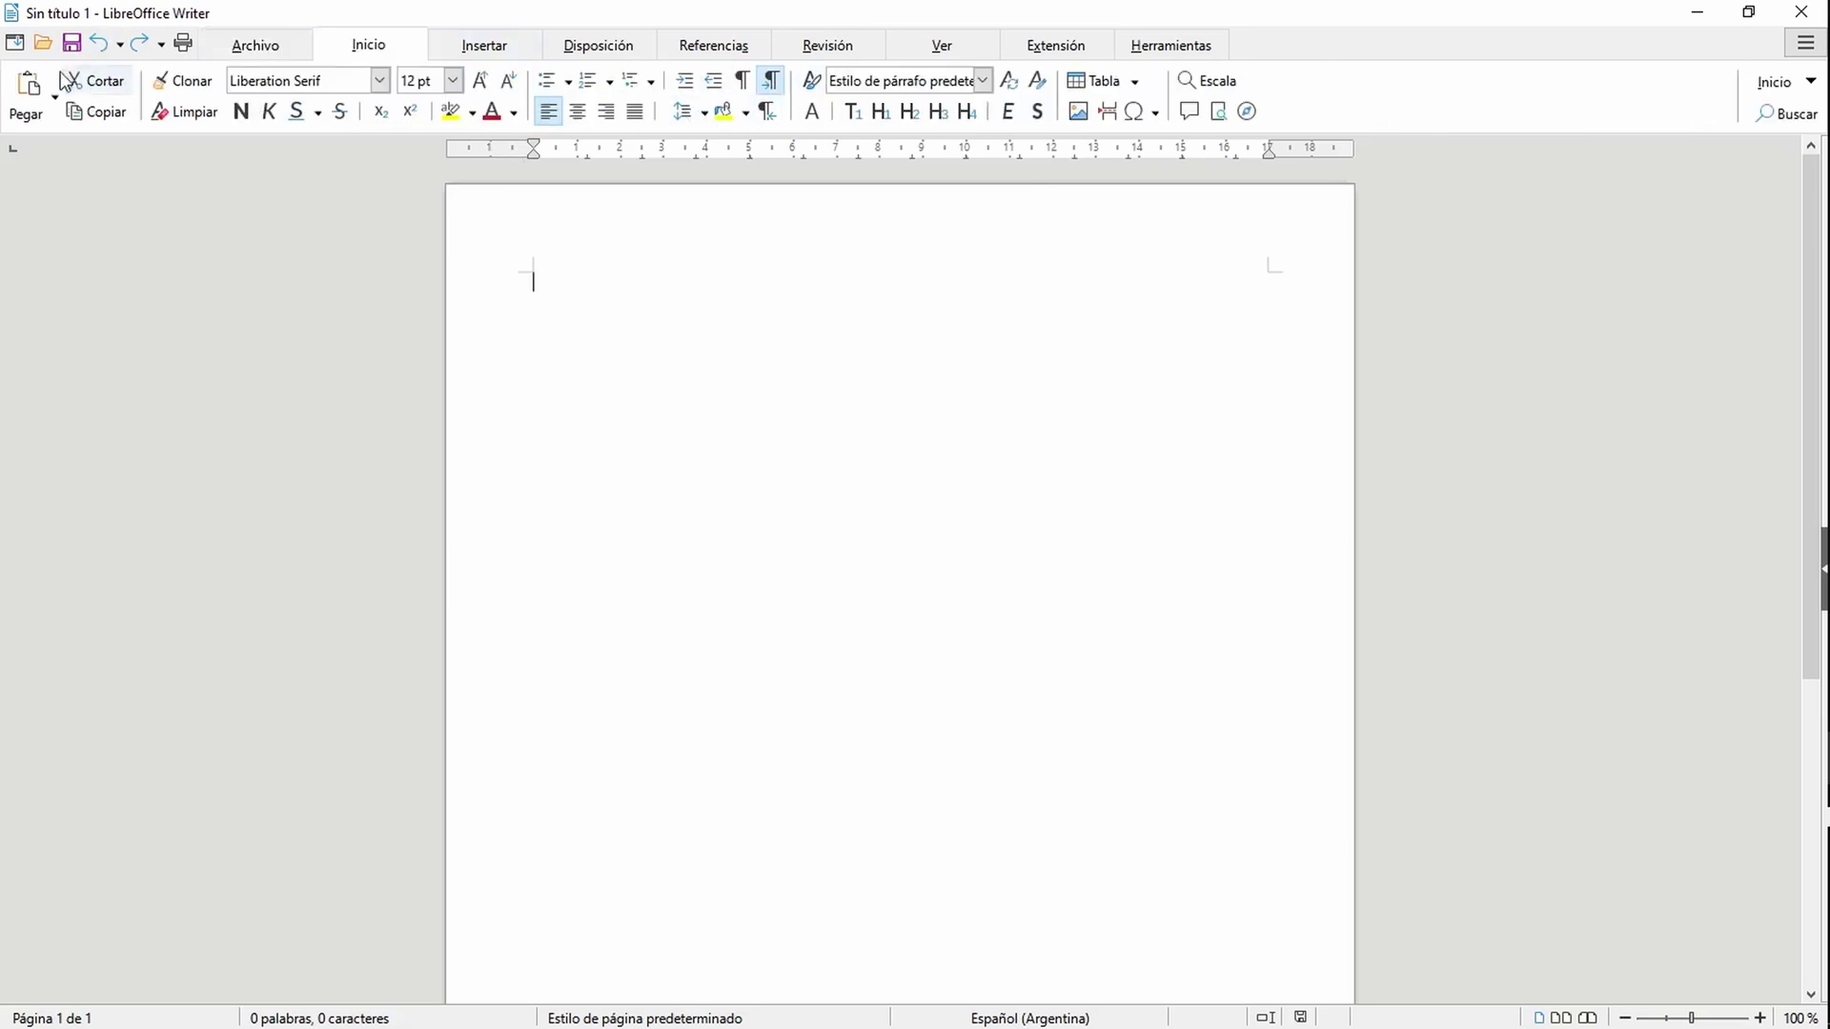
Step: Show the classic menu bar above the tabbed interface and look through its Formato, Ver, Estilos and Herramientas commands
left_click(15, 45)
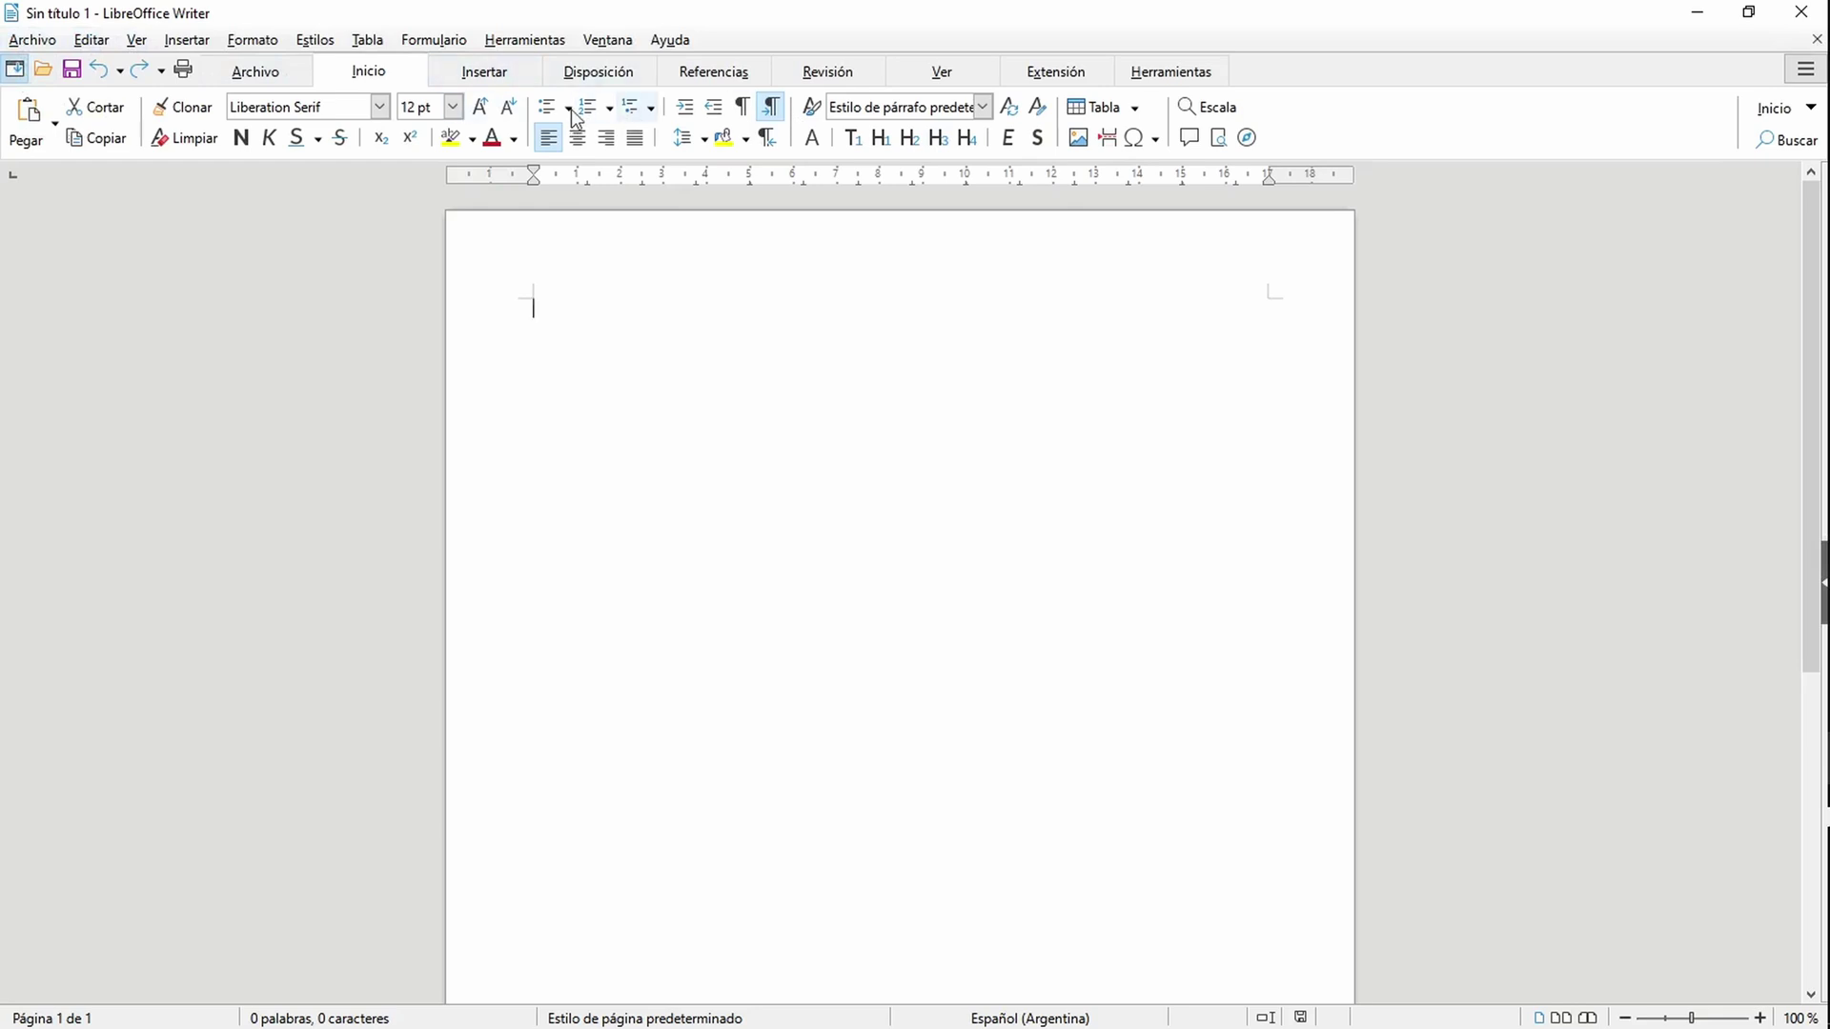
left_click(256, 43)
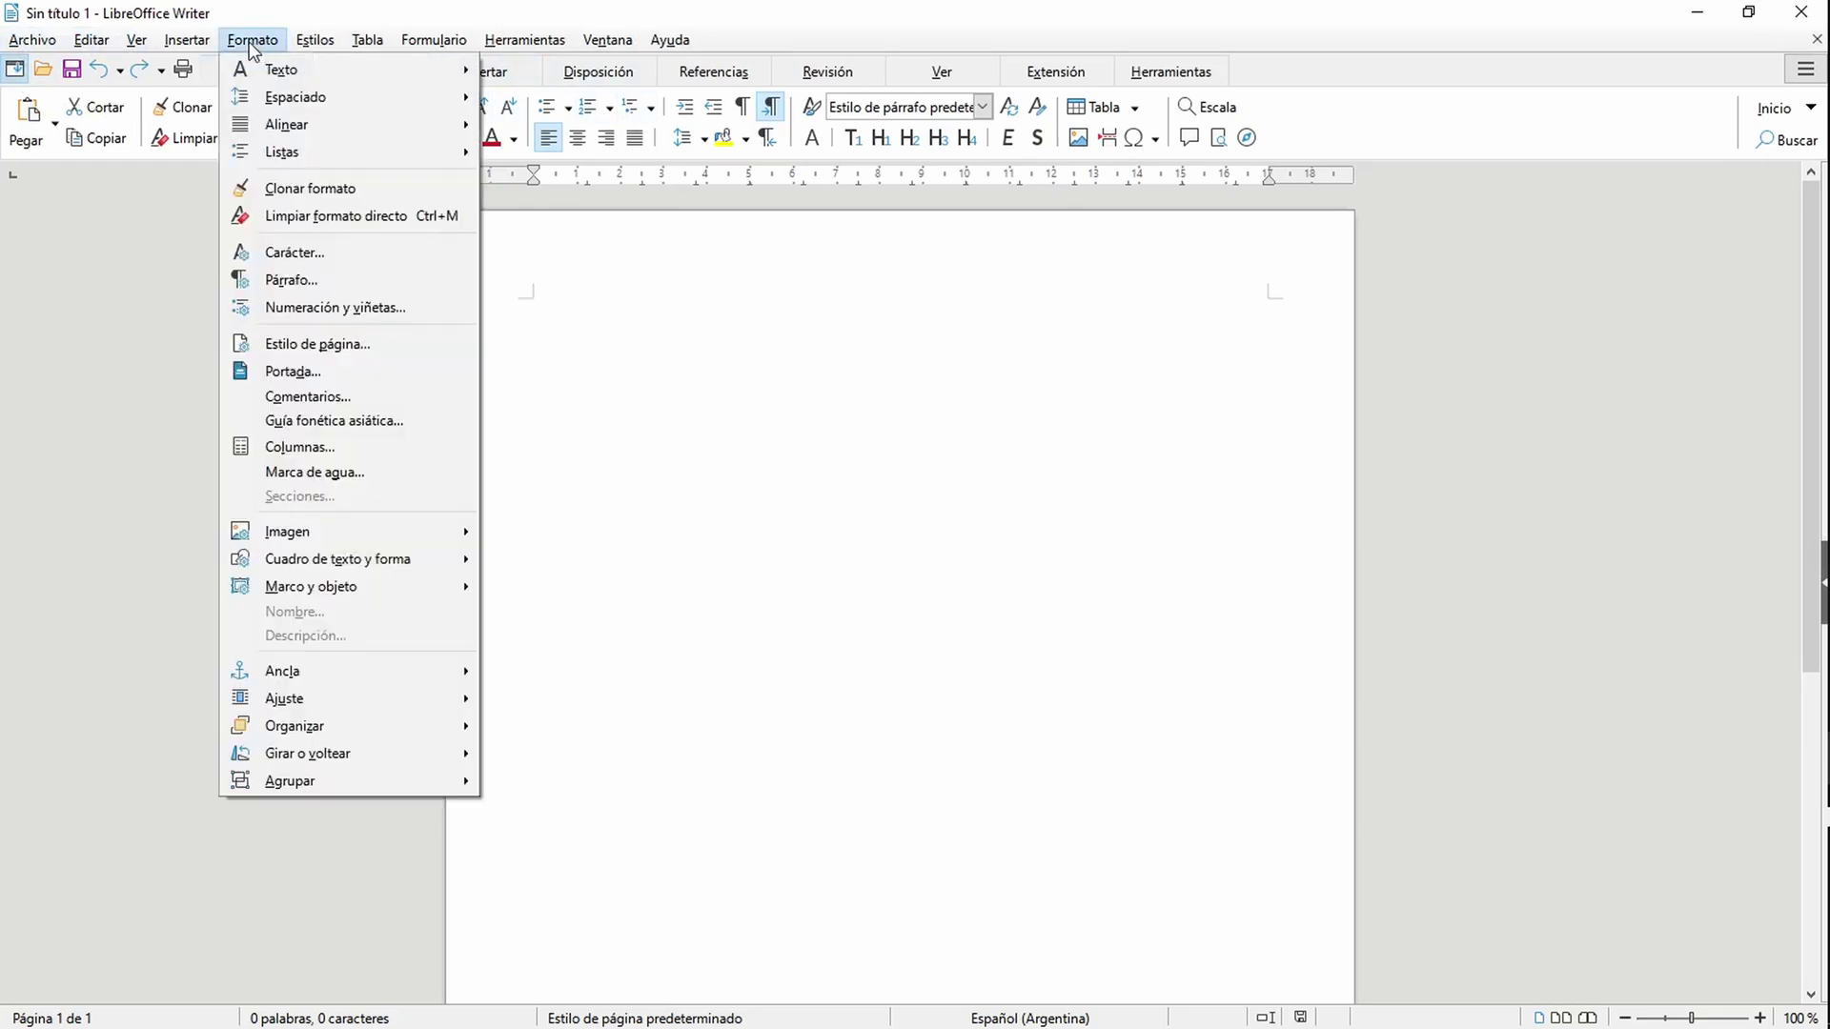
mouse_move(183, 45)
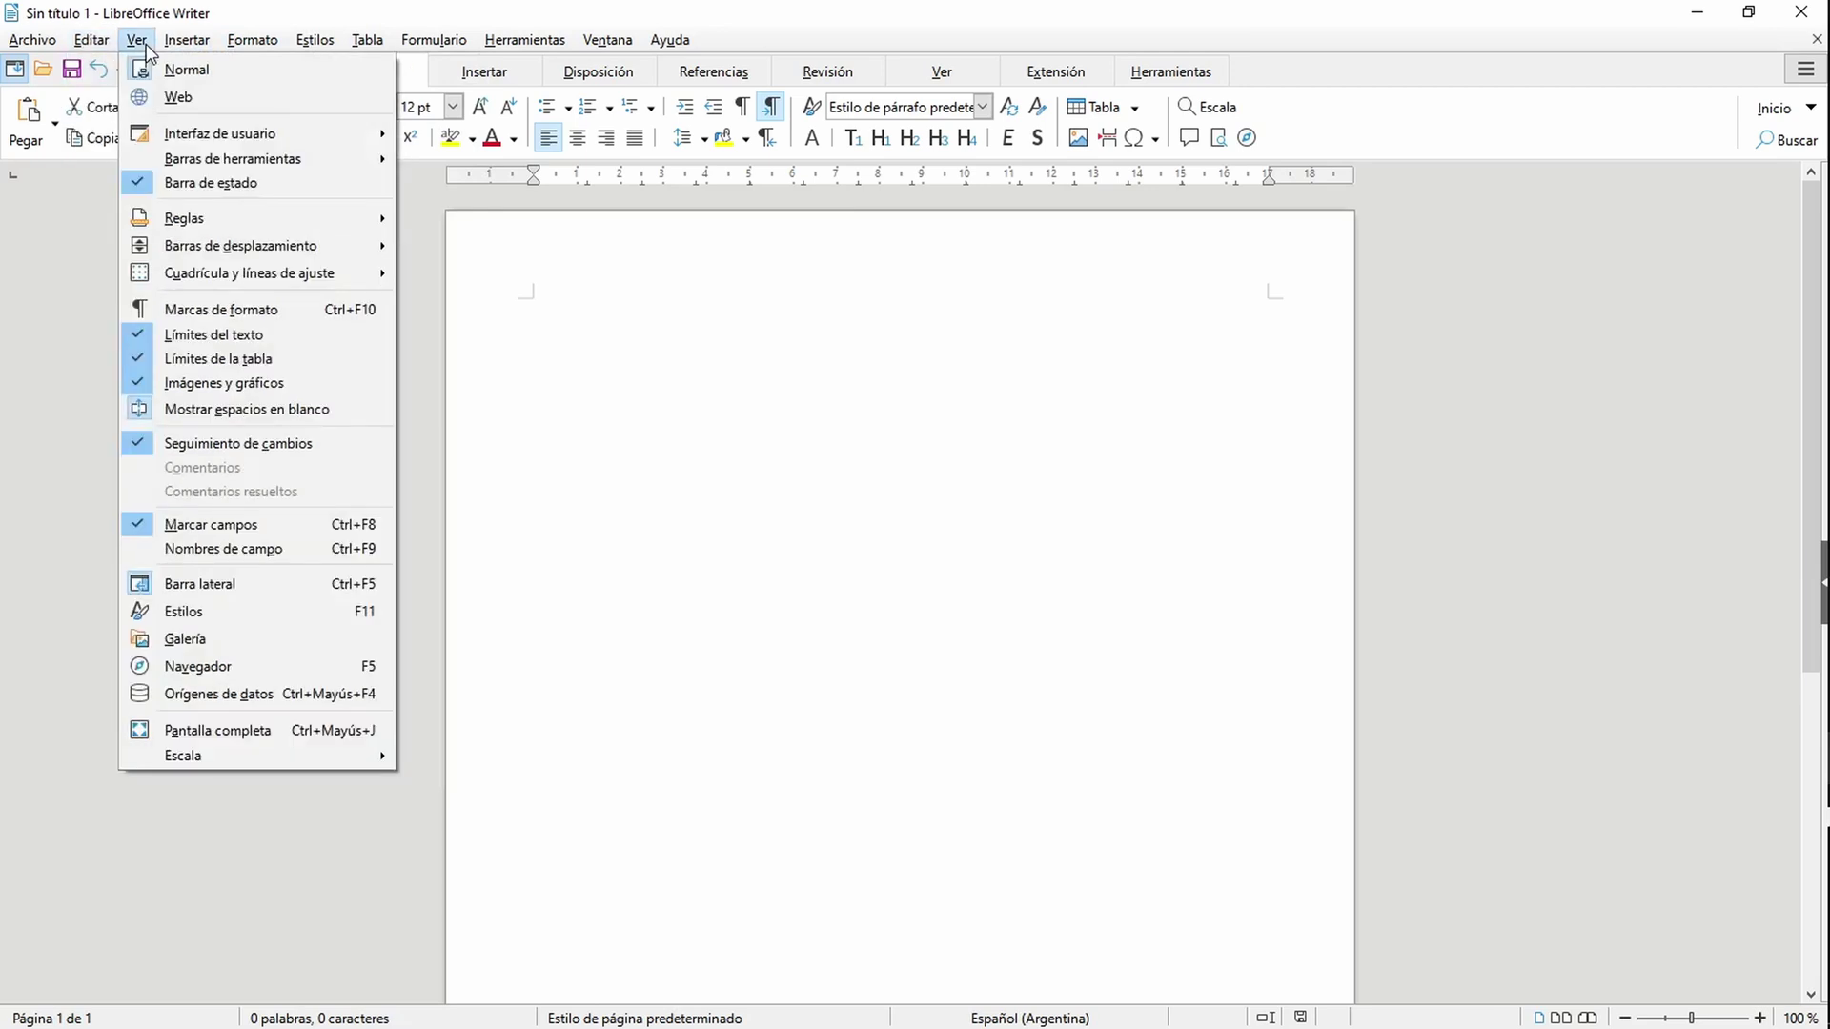
mouse_move(321, 44)
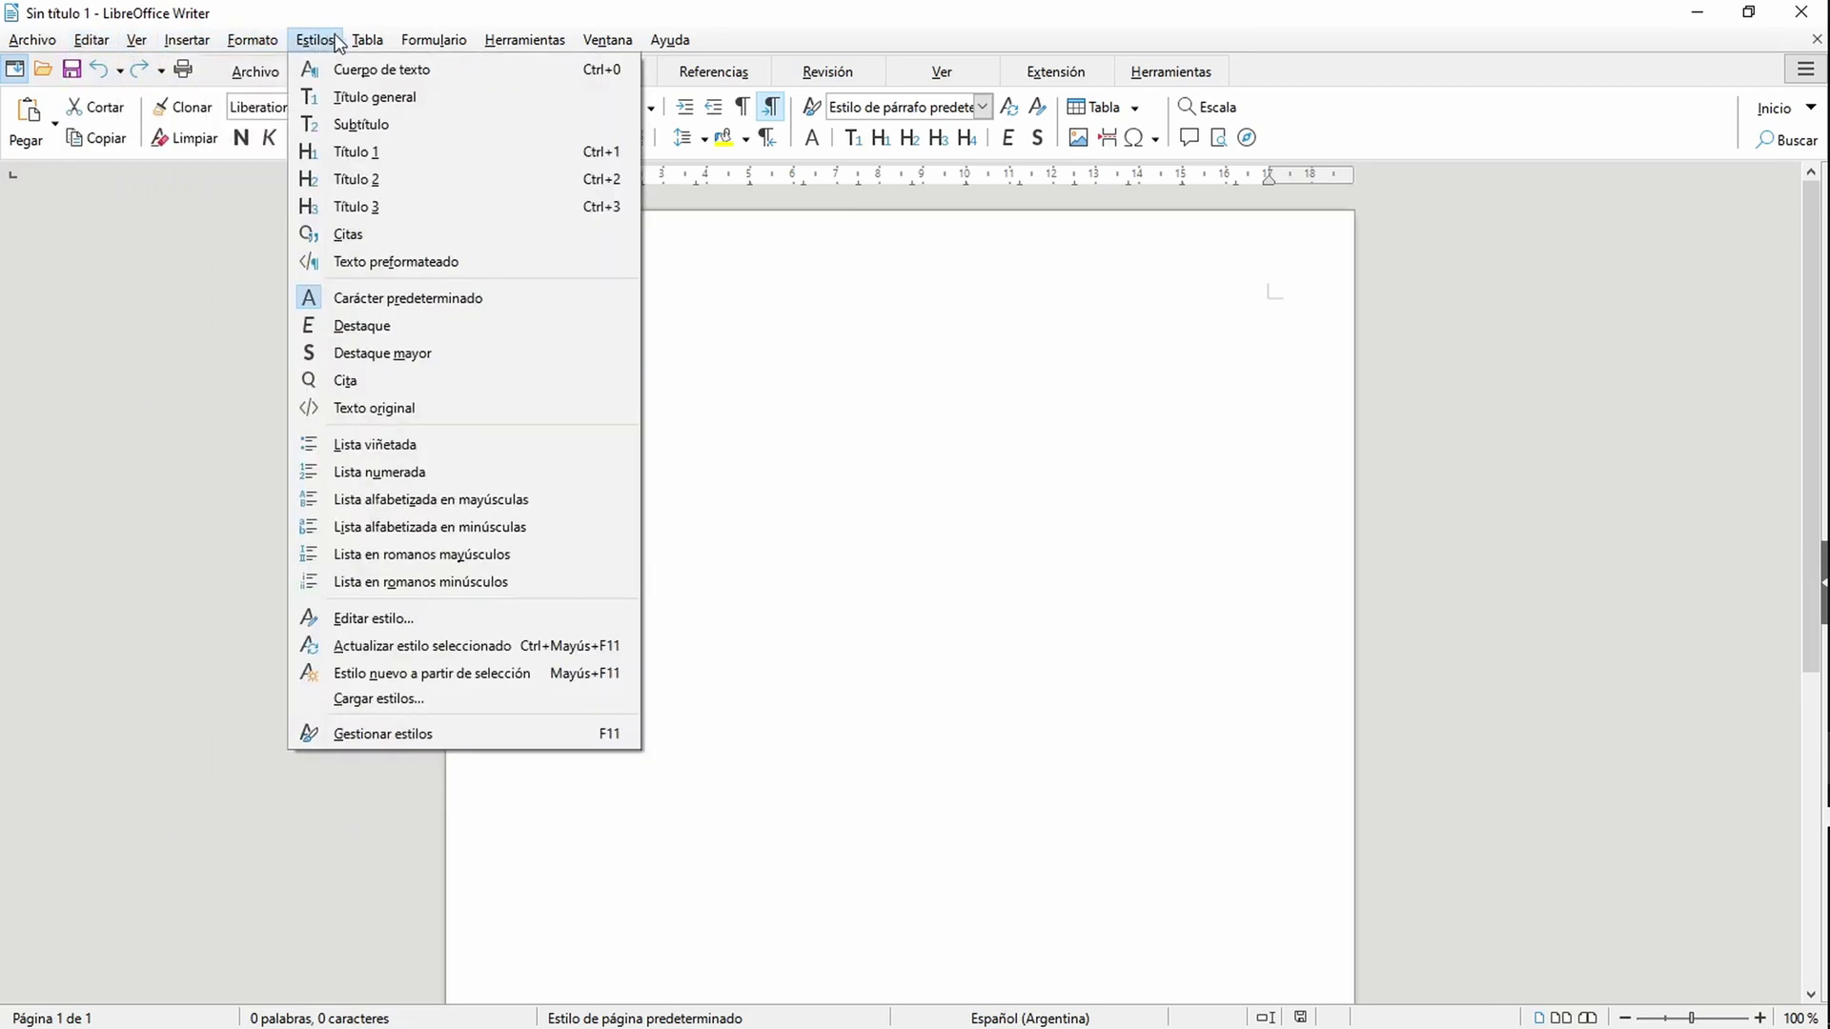
mouse_move(524, 36)
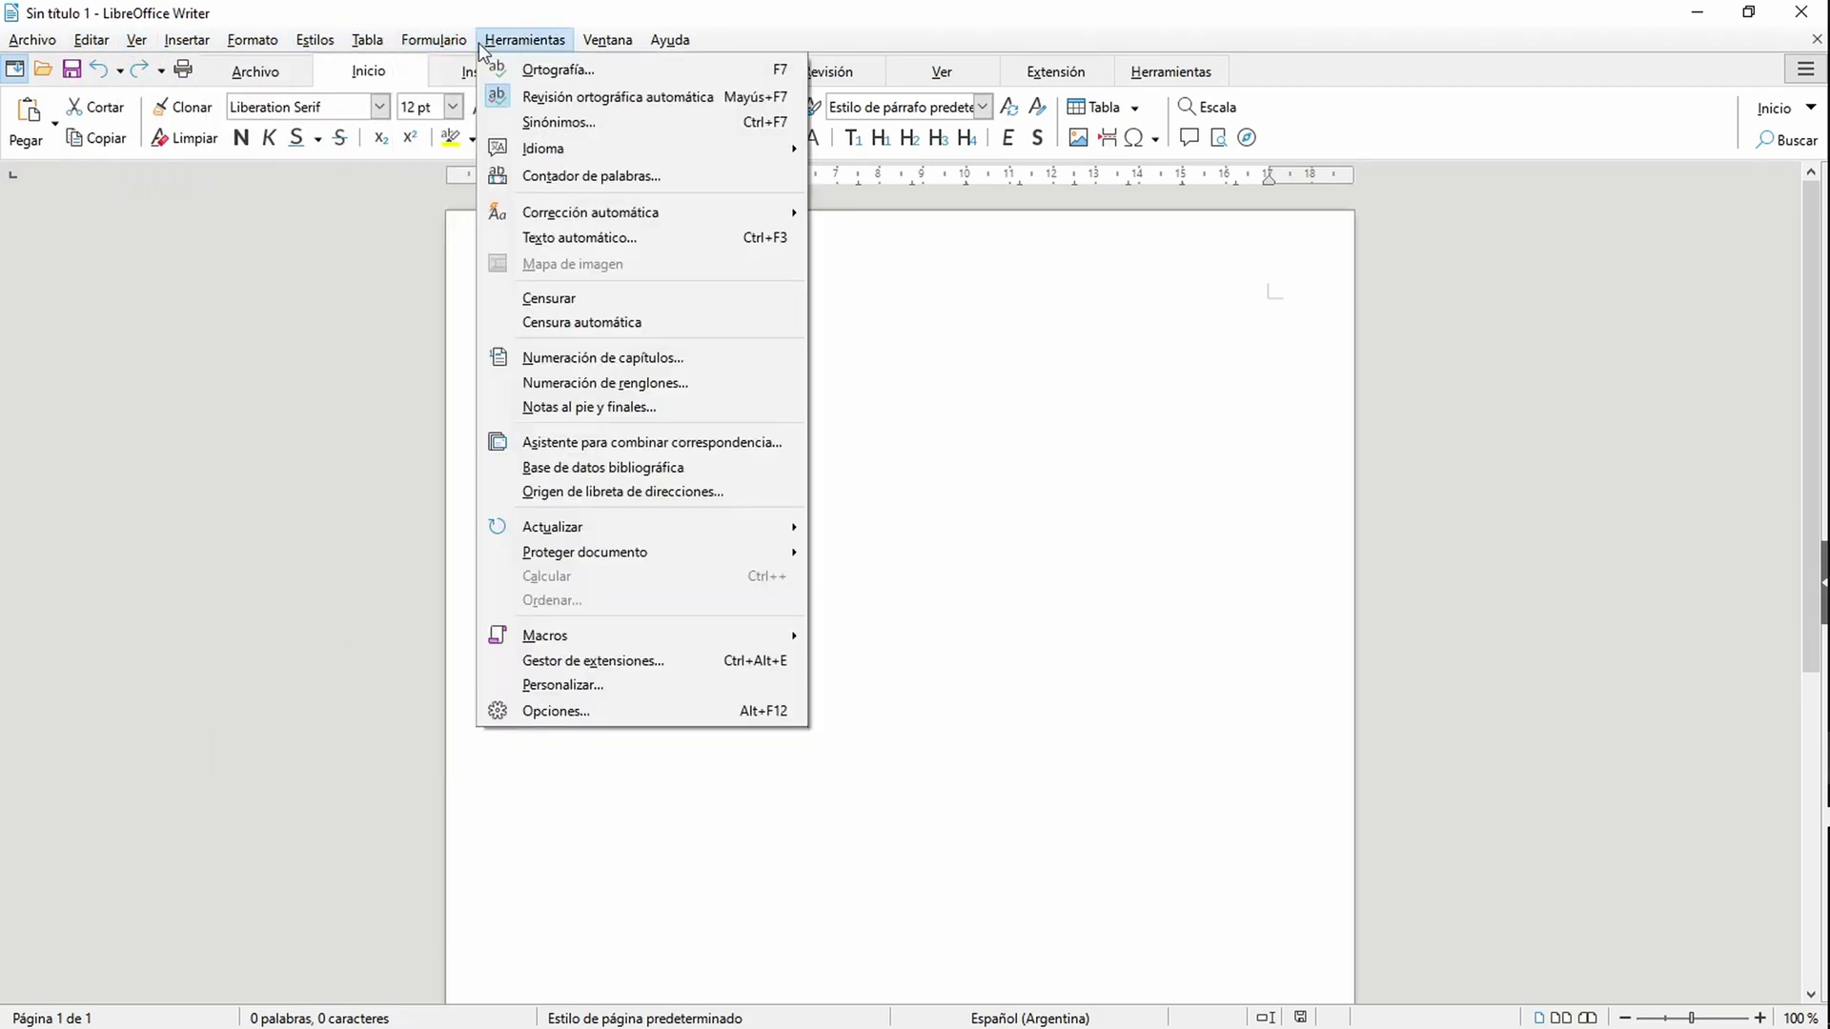
left_click(1144, 405)
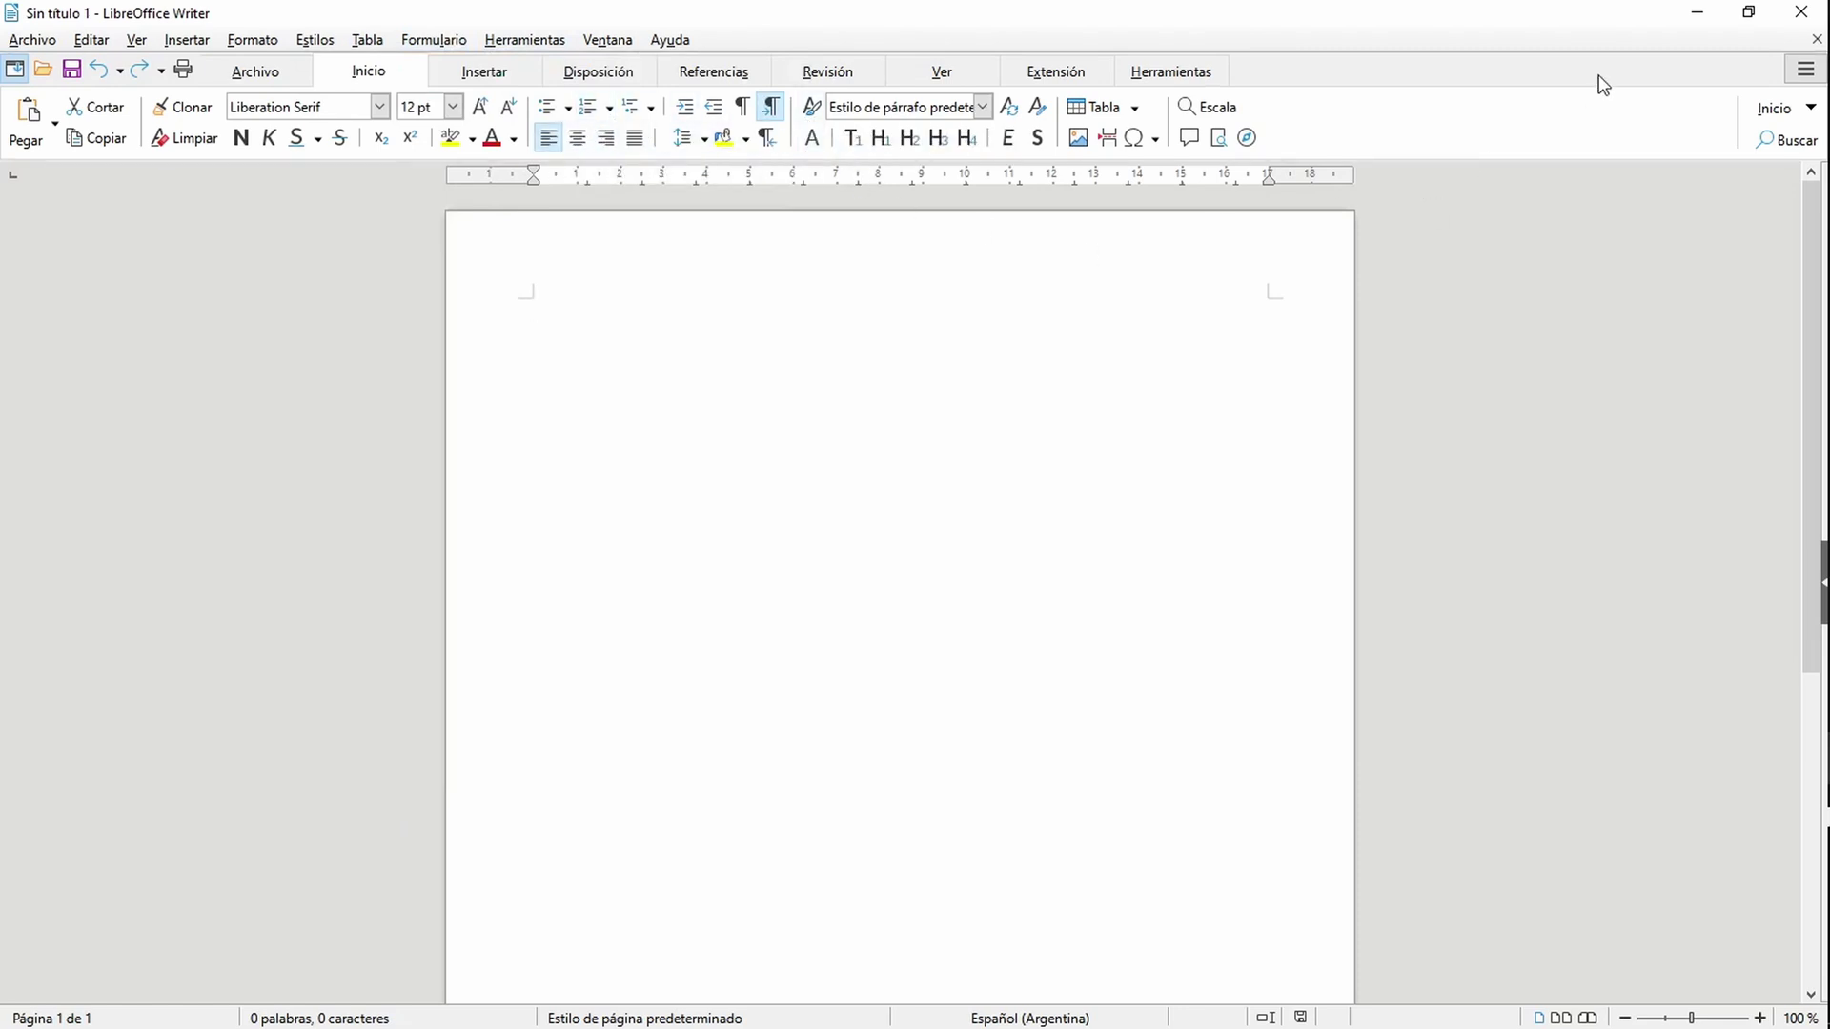
Step: Change Writer's user interface layout to Barra única
left_click(1796, 73)
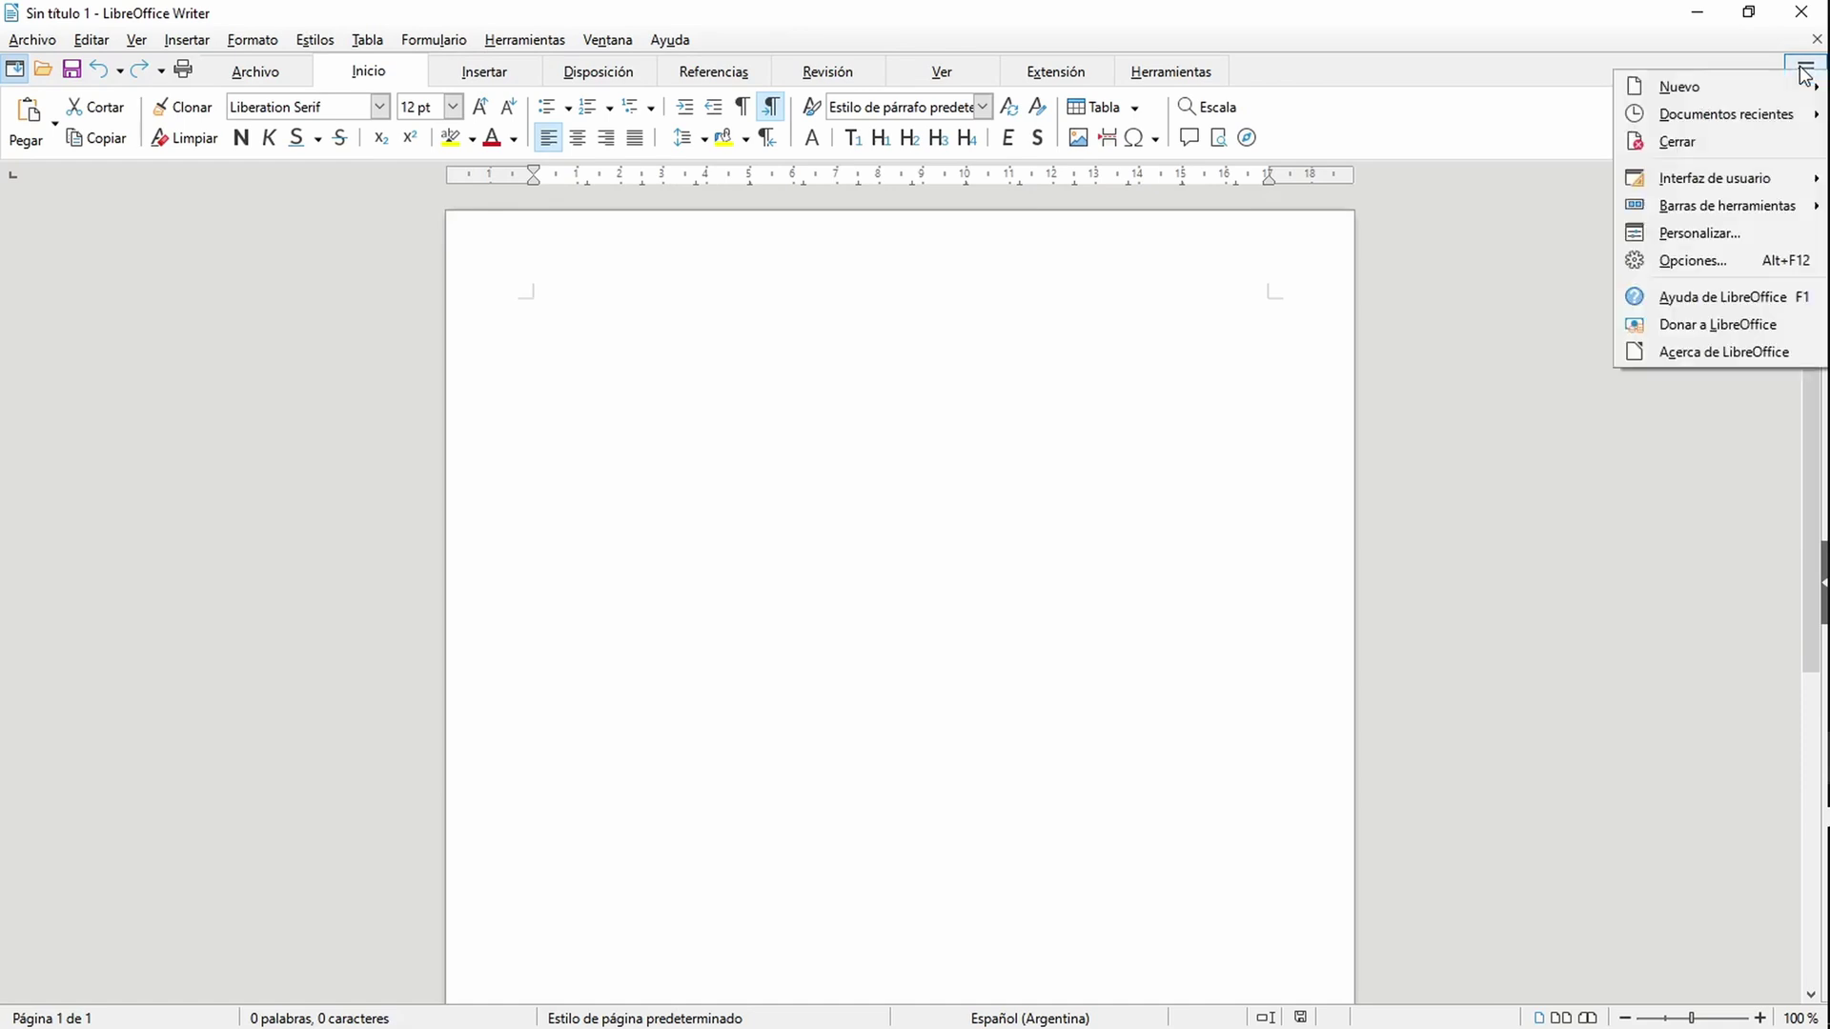
mouse_move(1708, 176)
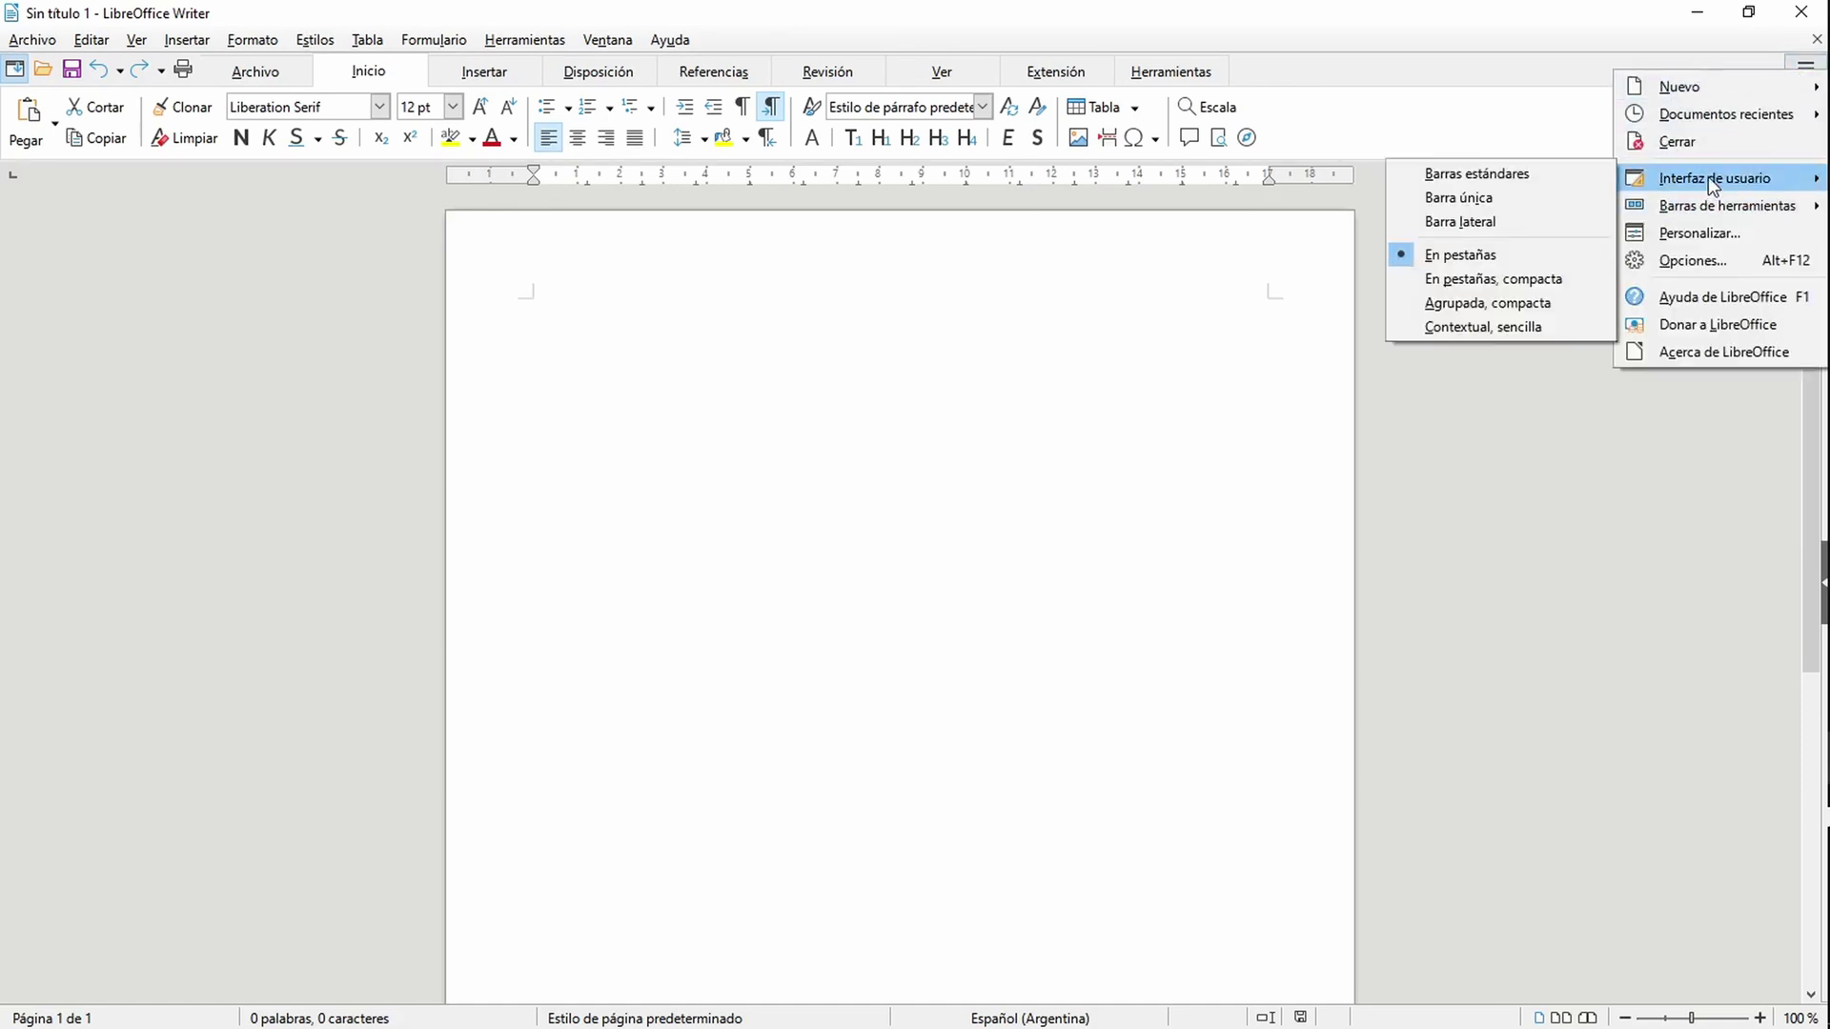
left_click(1499, 197)
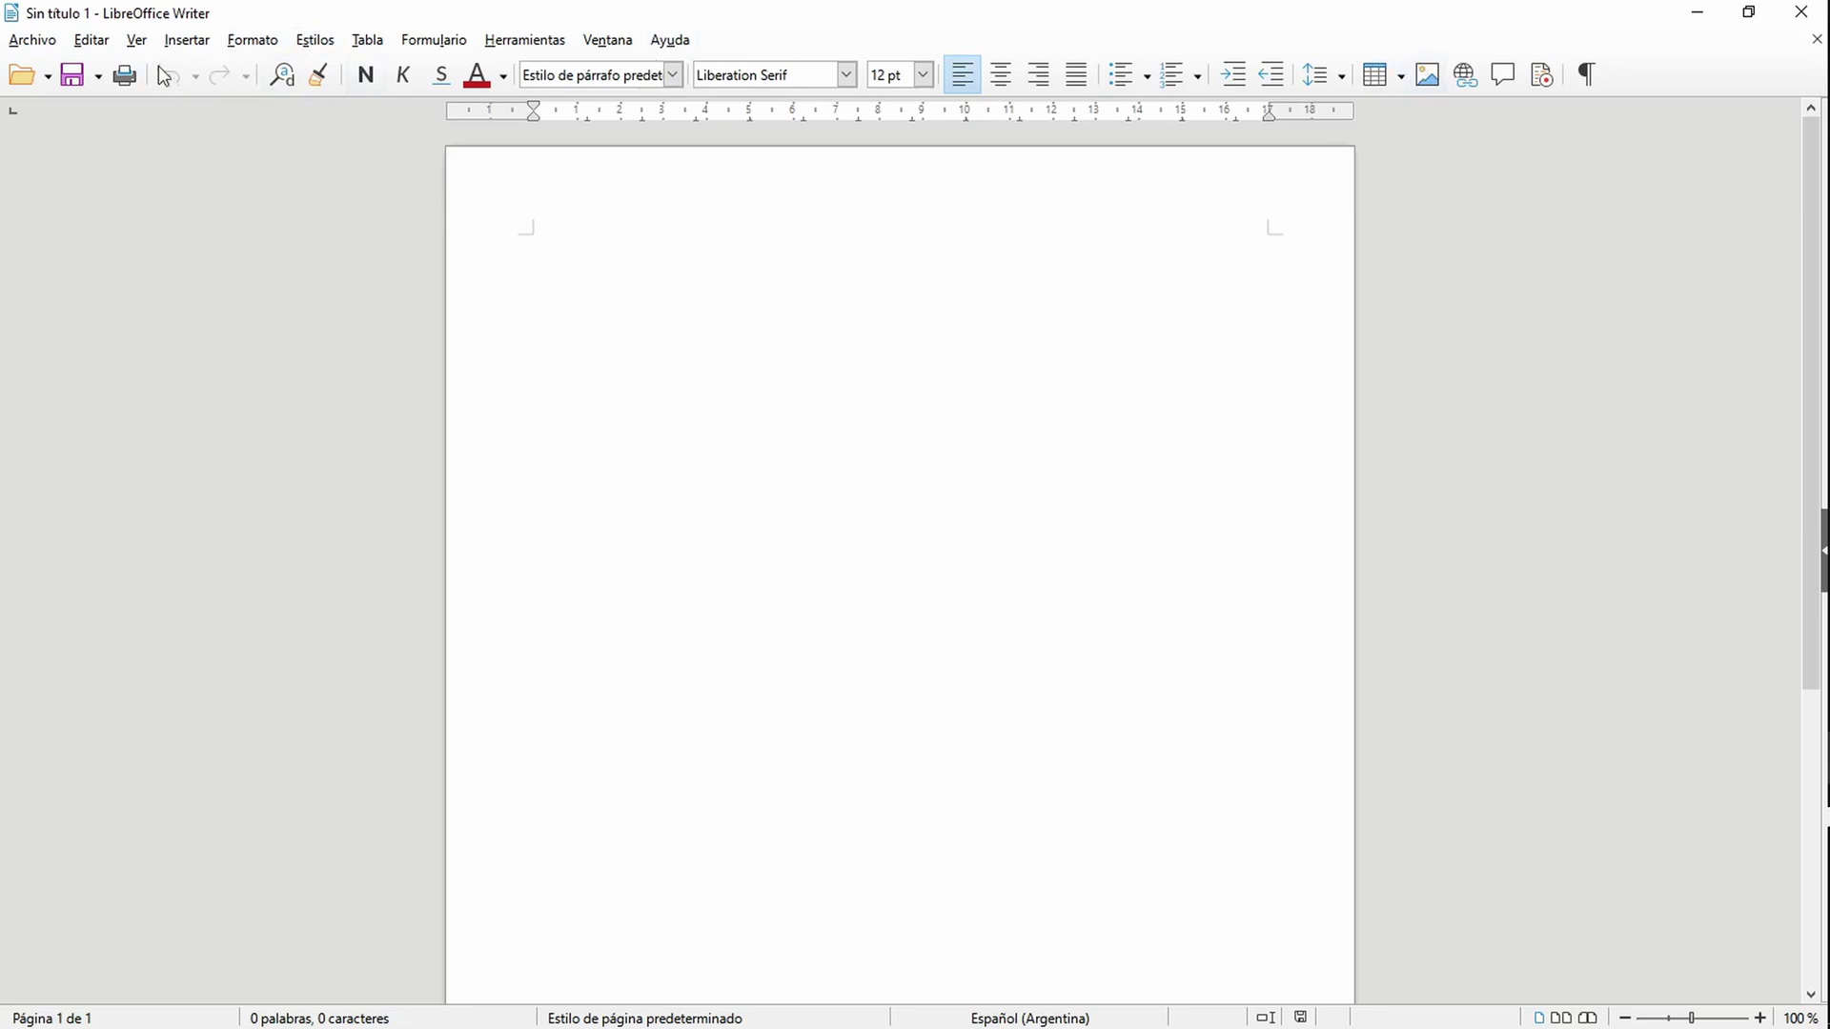
Step: Switch Writer's user interface layout to Barra lateral
left_click(136, 42)
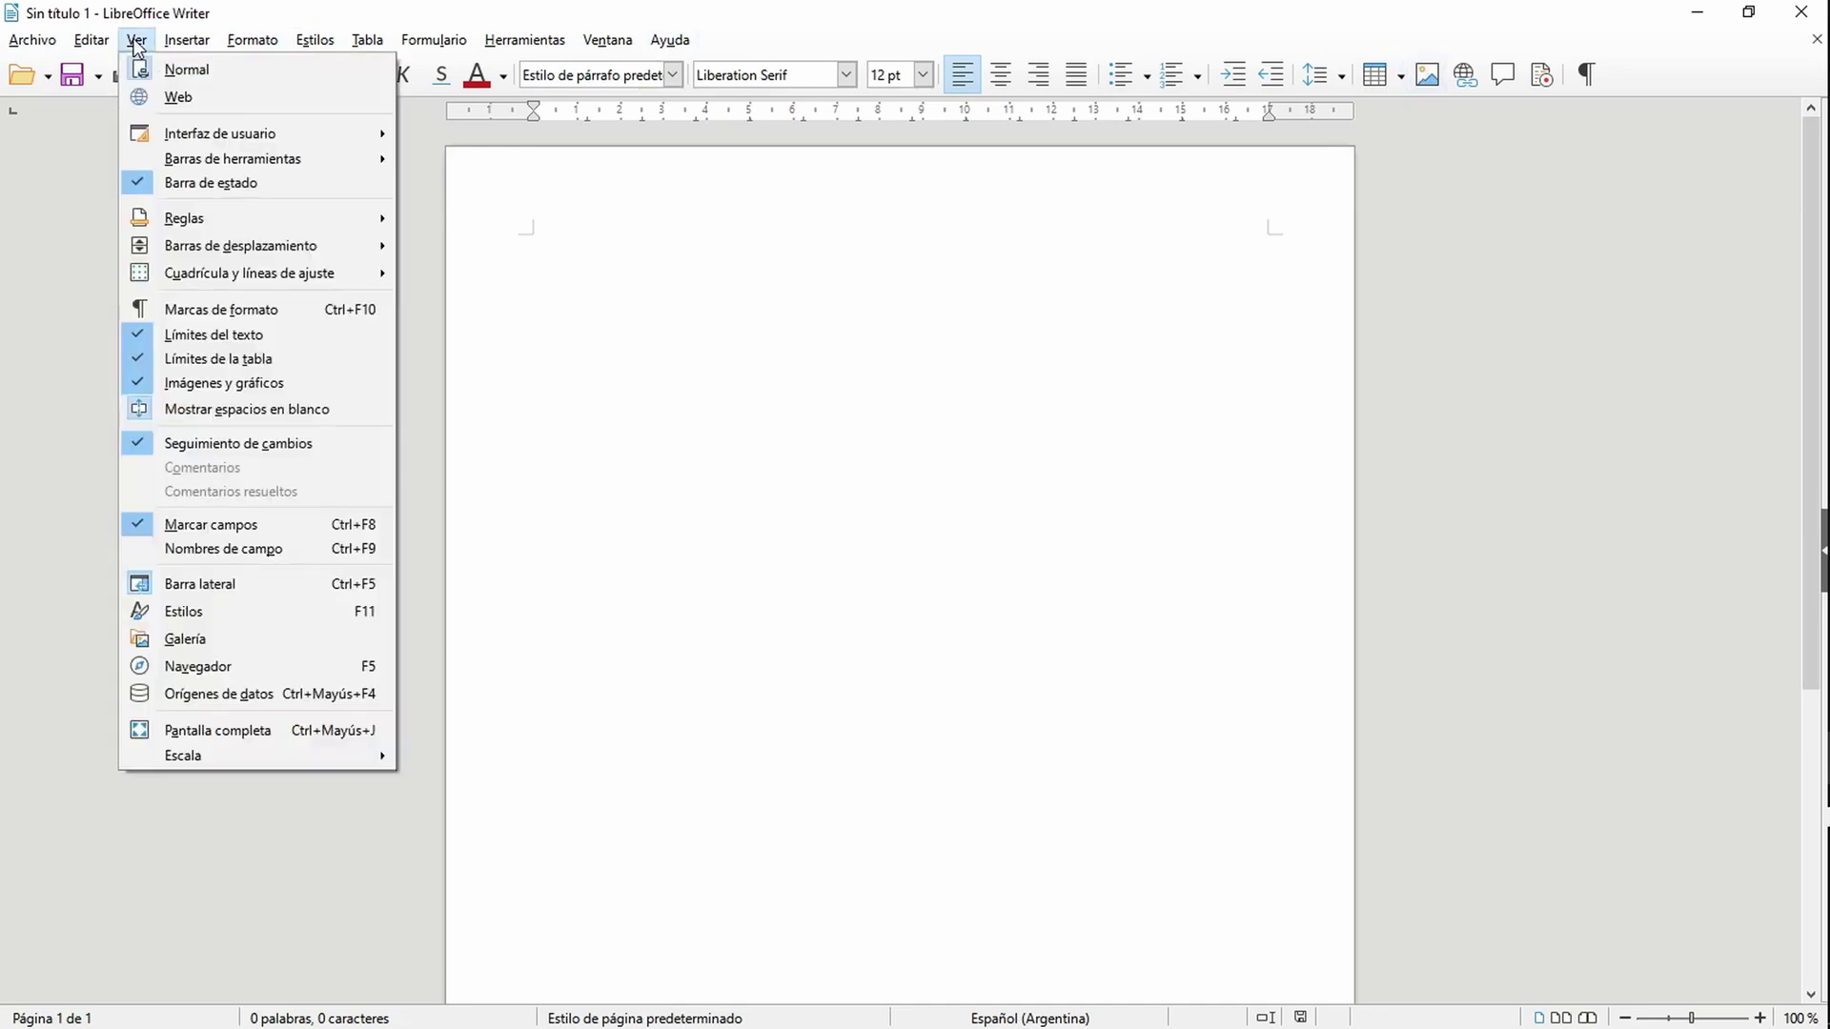
mouse_move(244, 134)
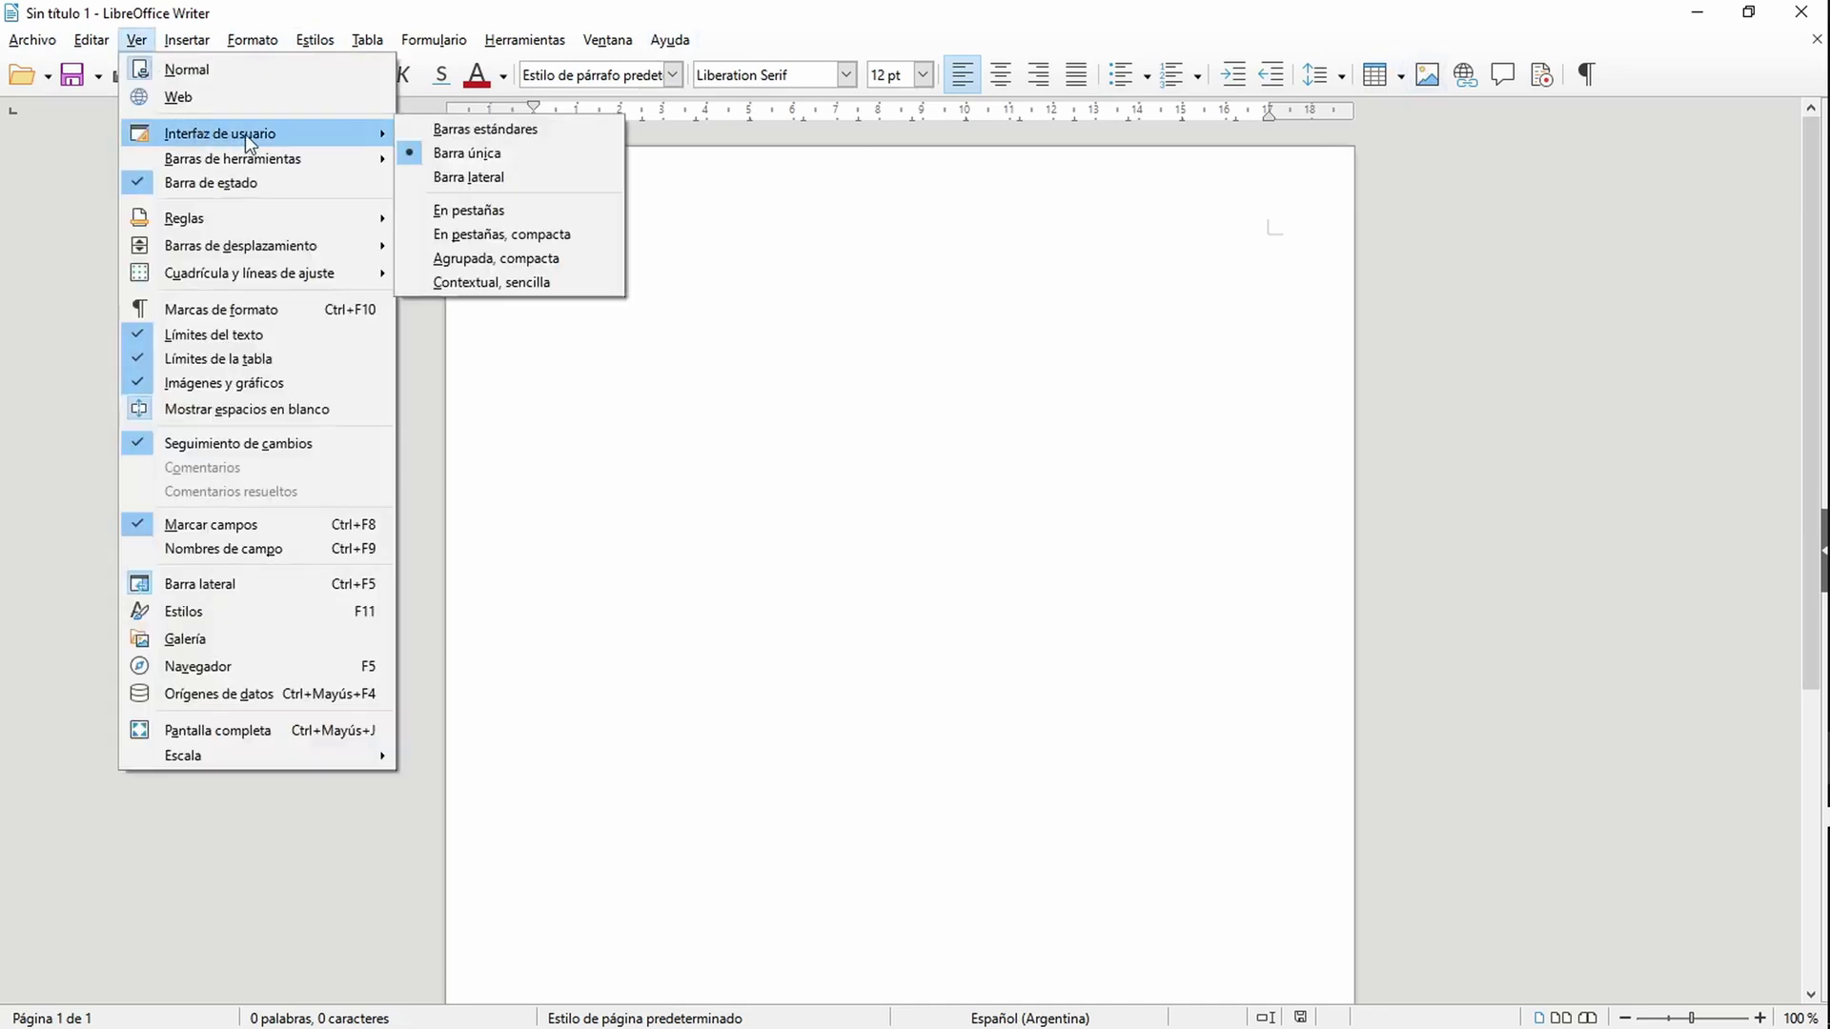
left_click(451, 179)
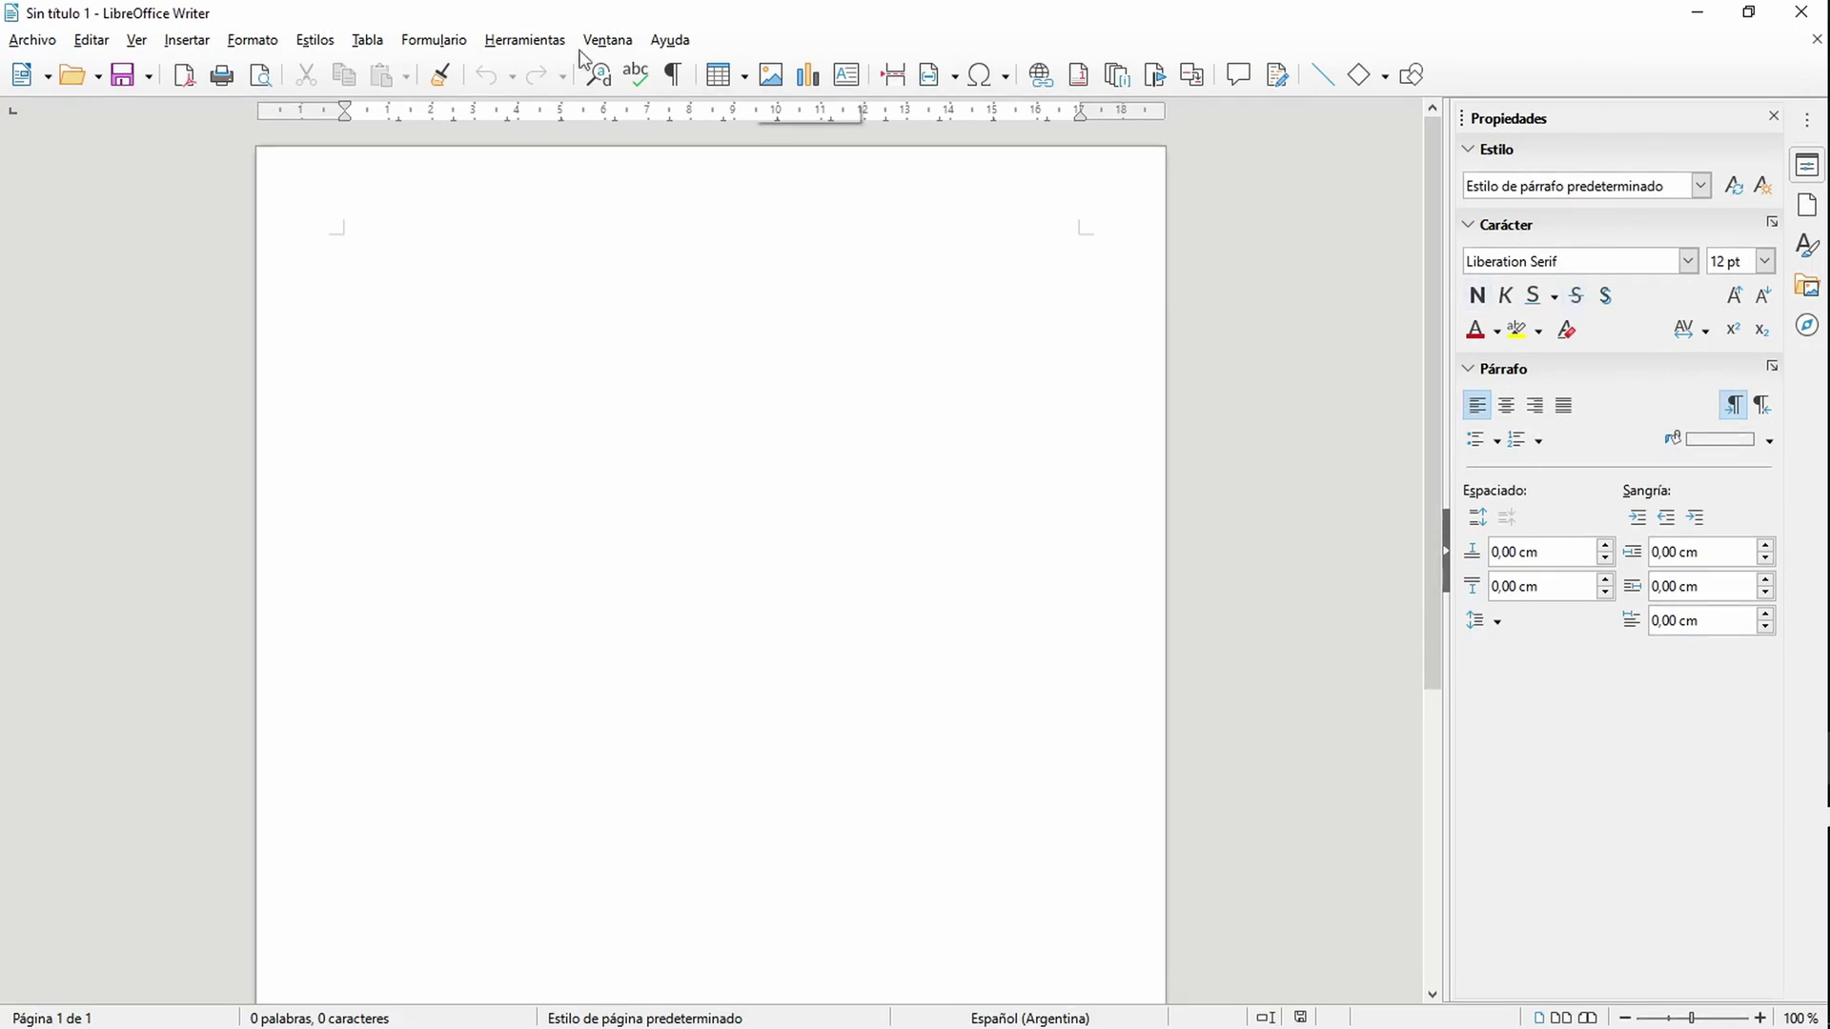
Step: Set Writer's user interface layout to En pestañas, compacta
left_click(136, 40)
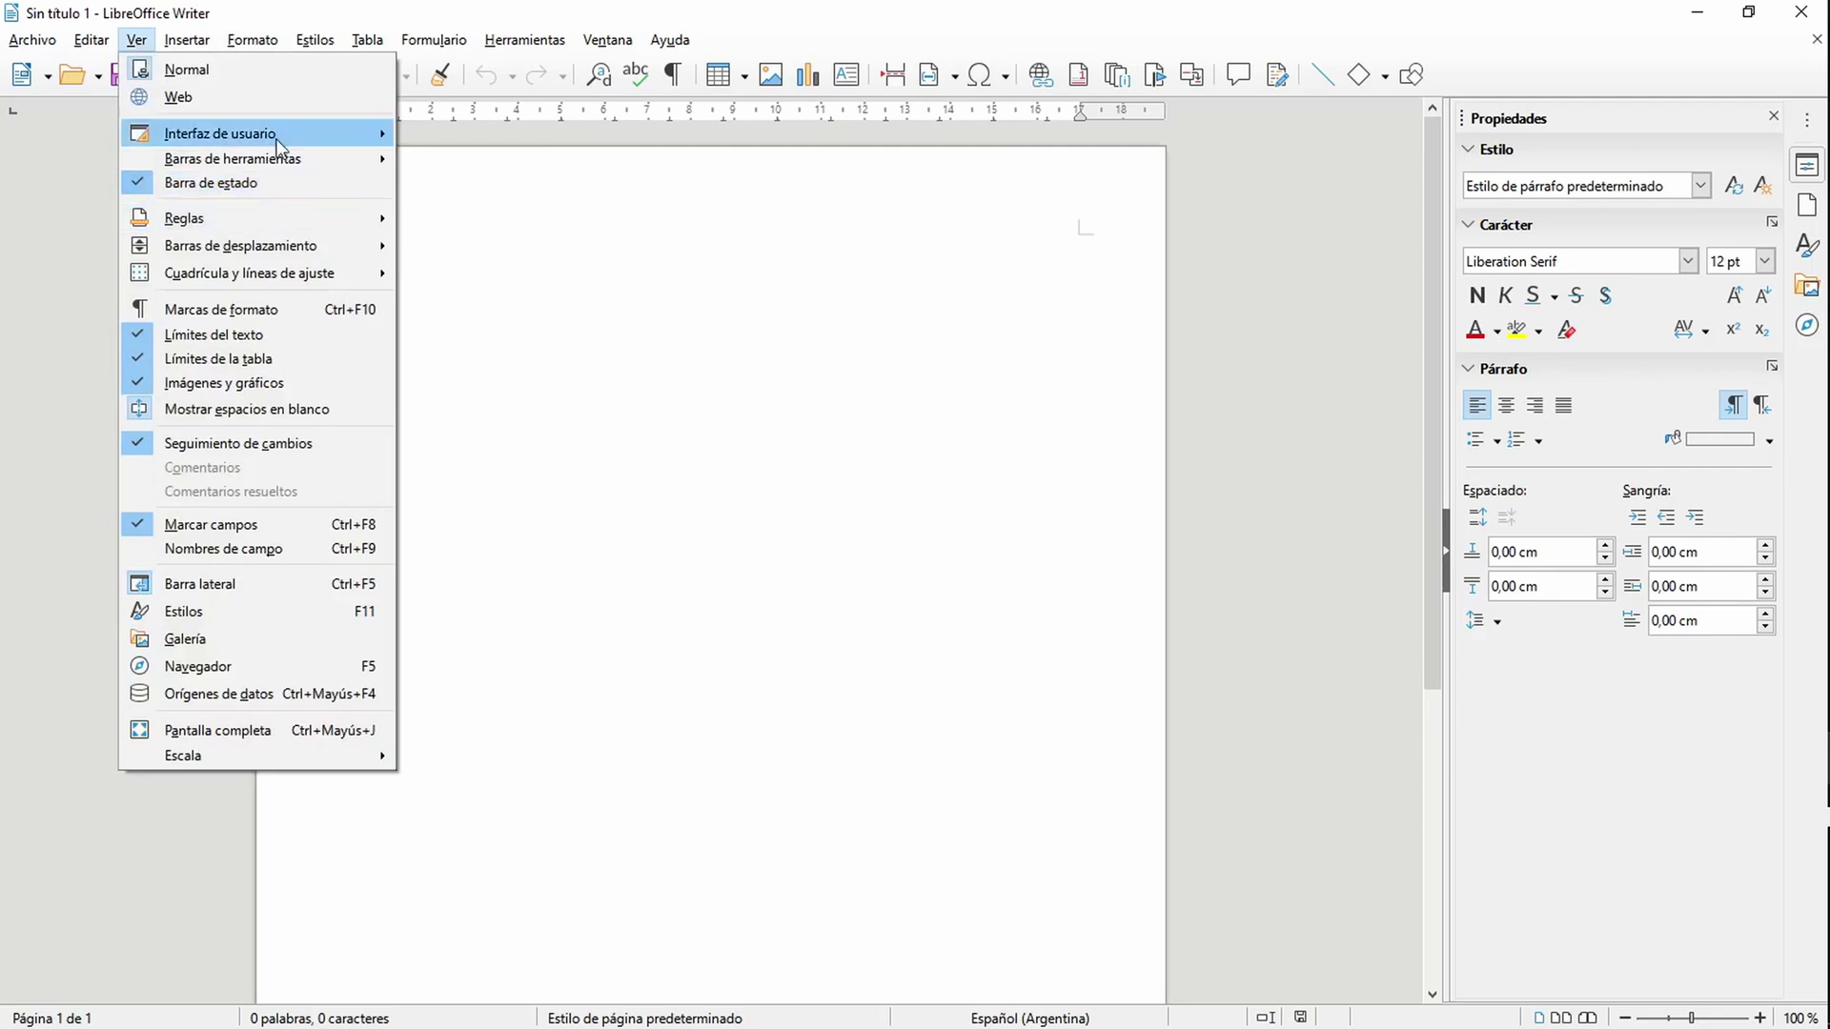
mouse_move(309, 139)
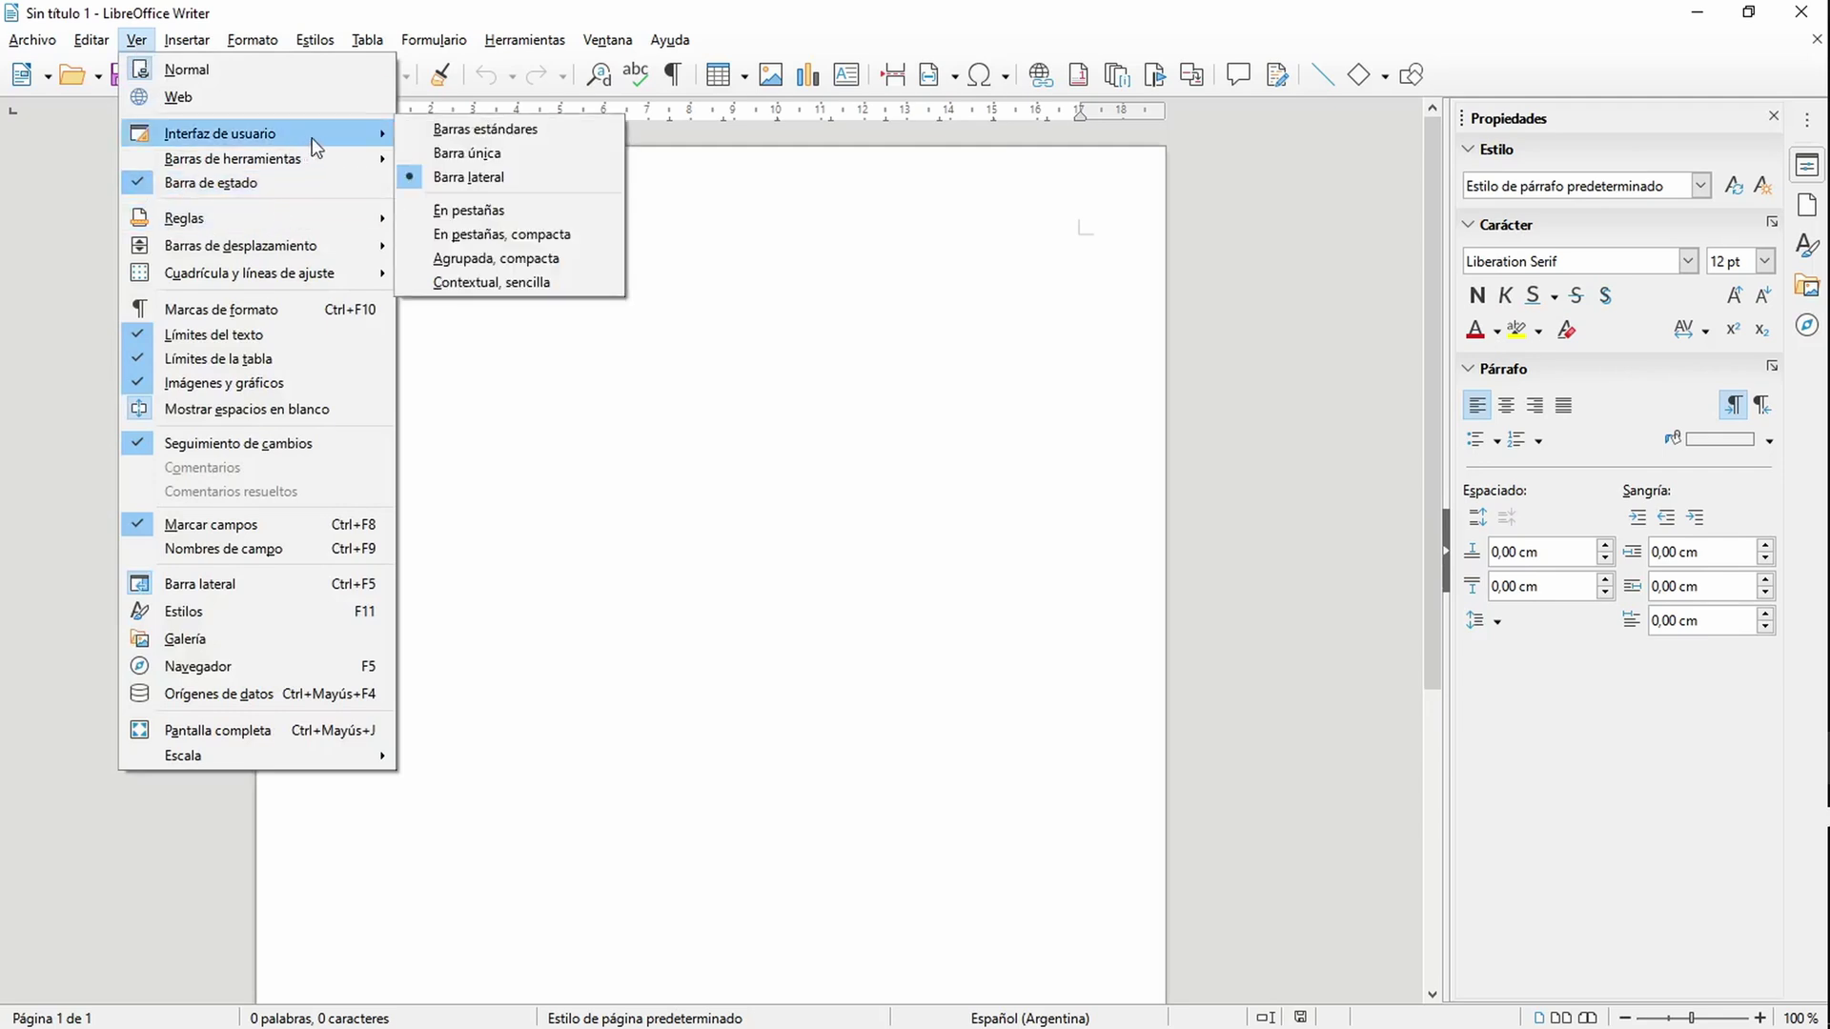
left_click(462, 236)
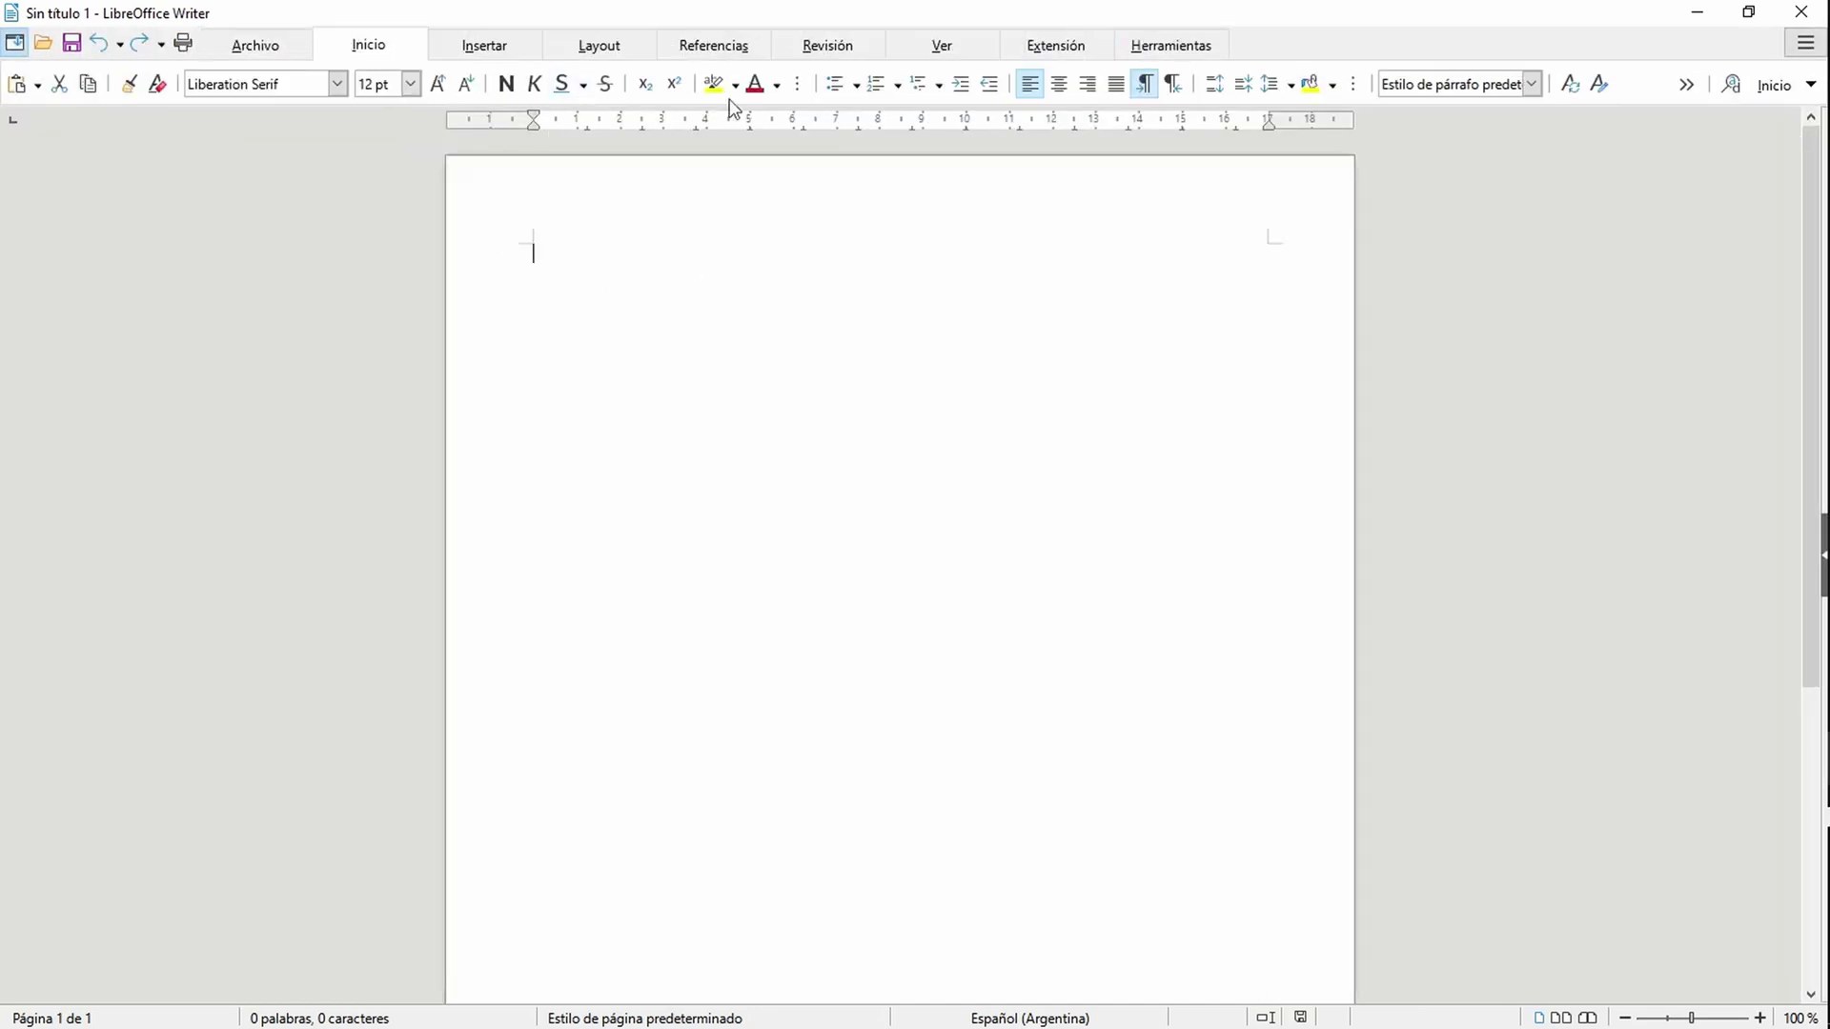
Step: Look over the Insertar and Layout commands in the compact tabbed interface
left_click(495, 48)
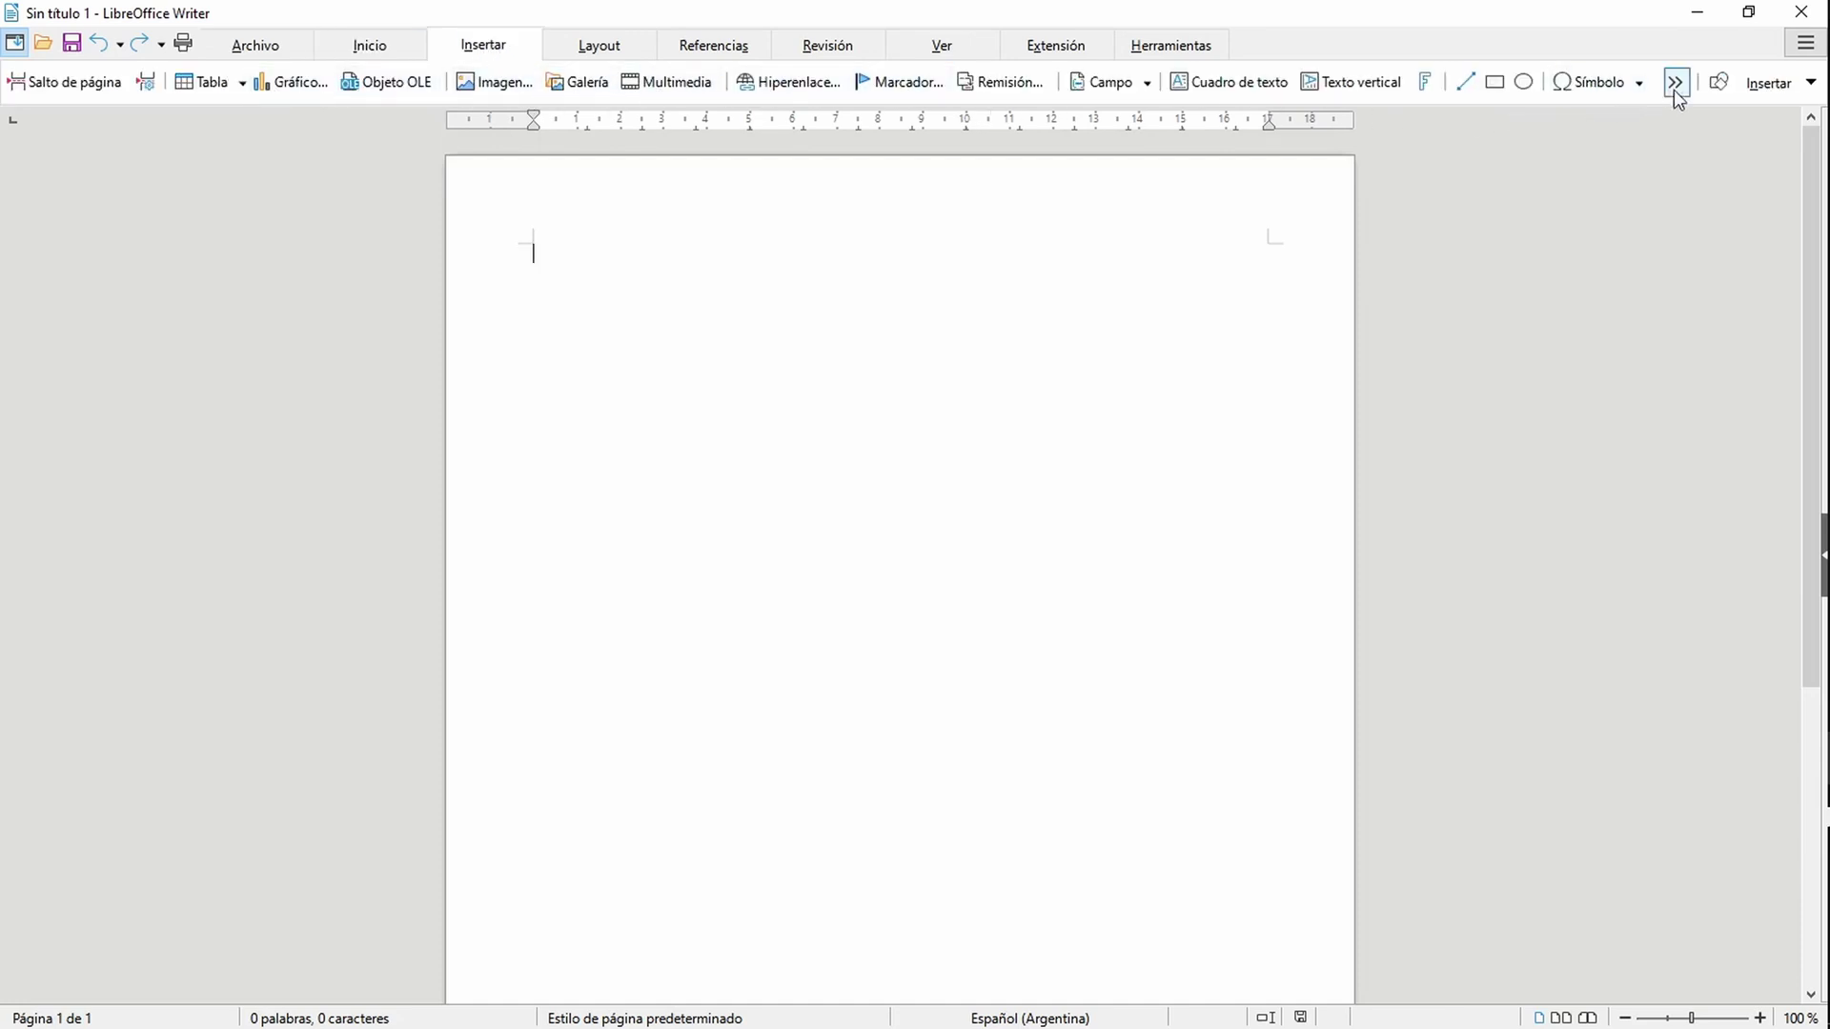
left_click(608, 48)
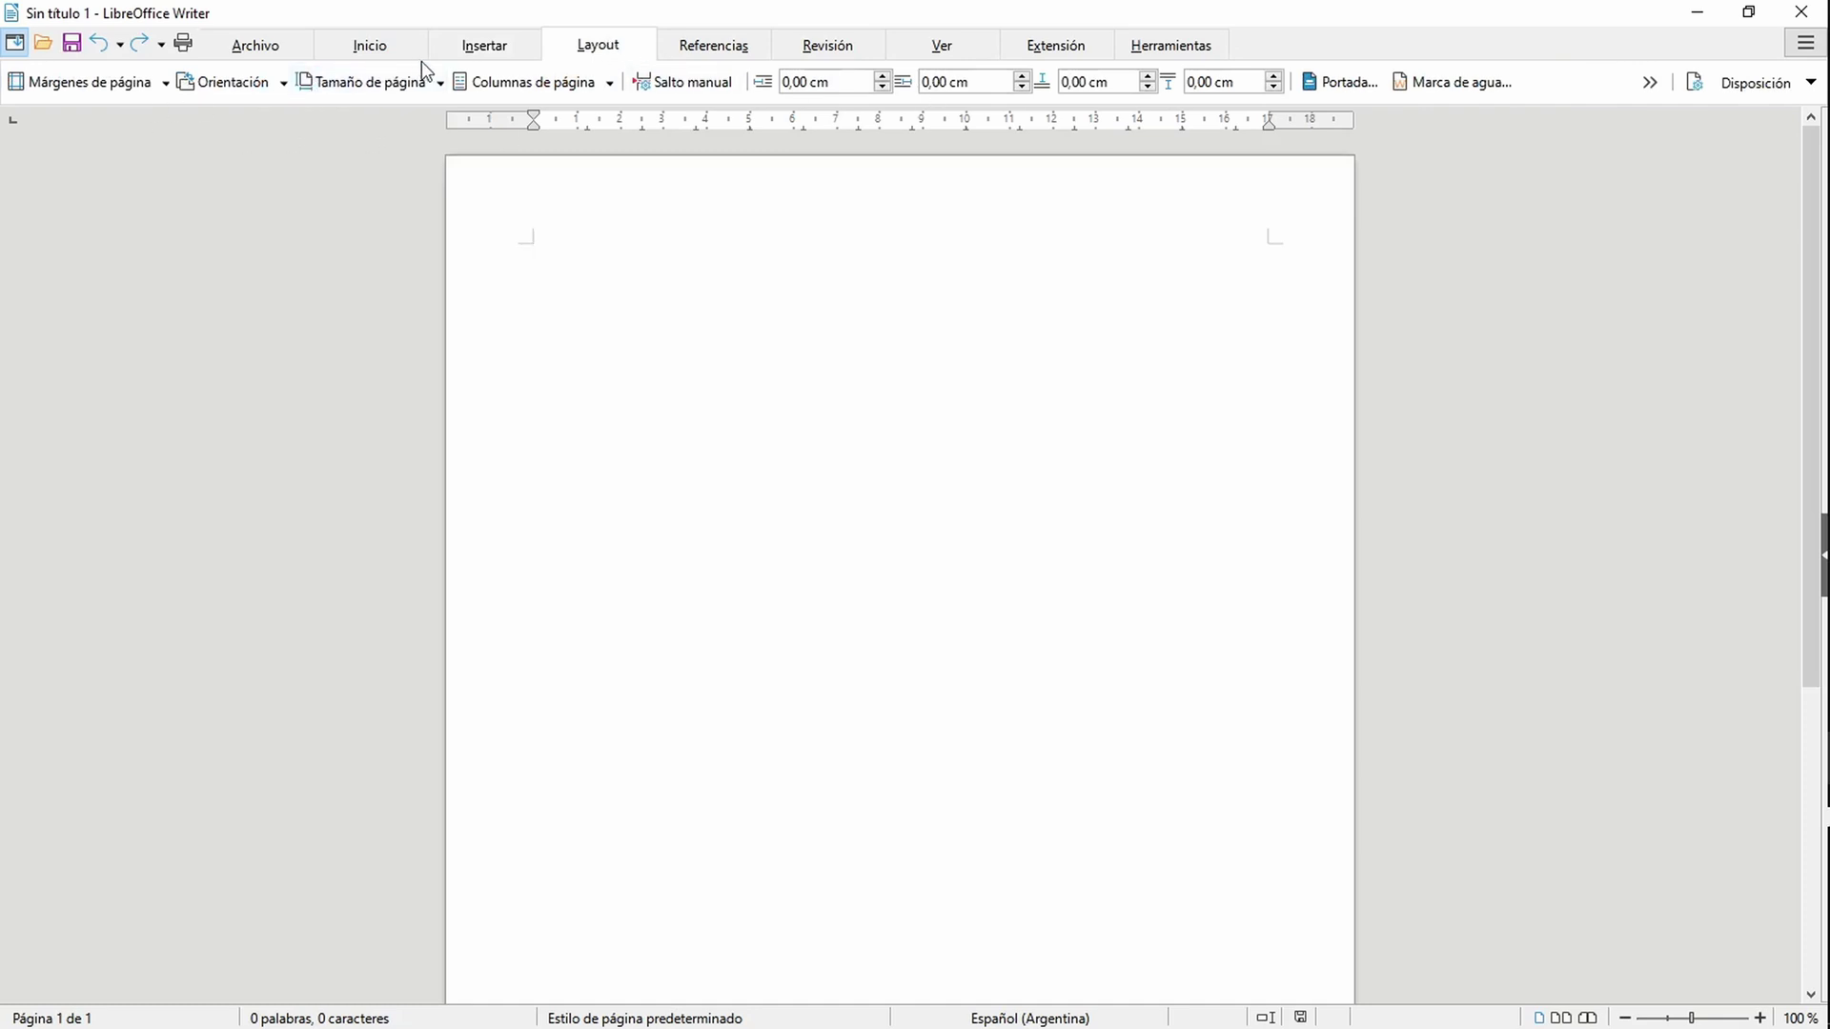
Step: Show the classic menu bar and switch Writer's user interface layout to Agrupada, compacta
left_click(14, 43)
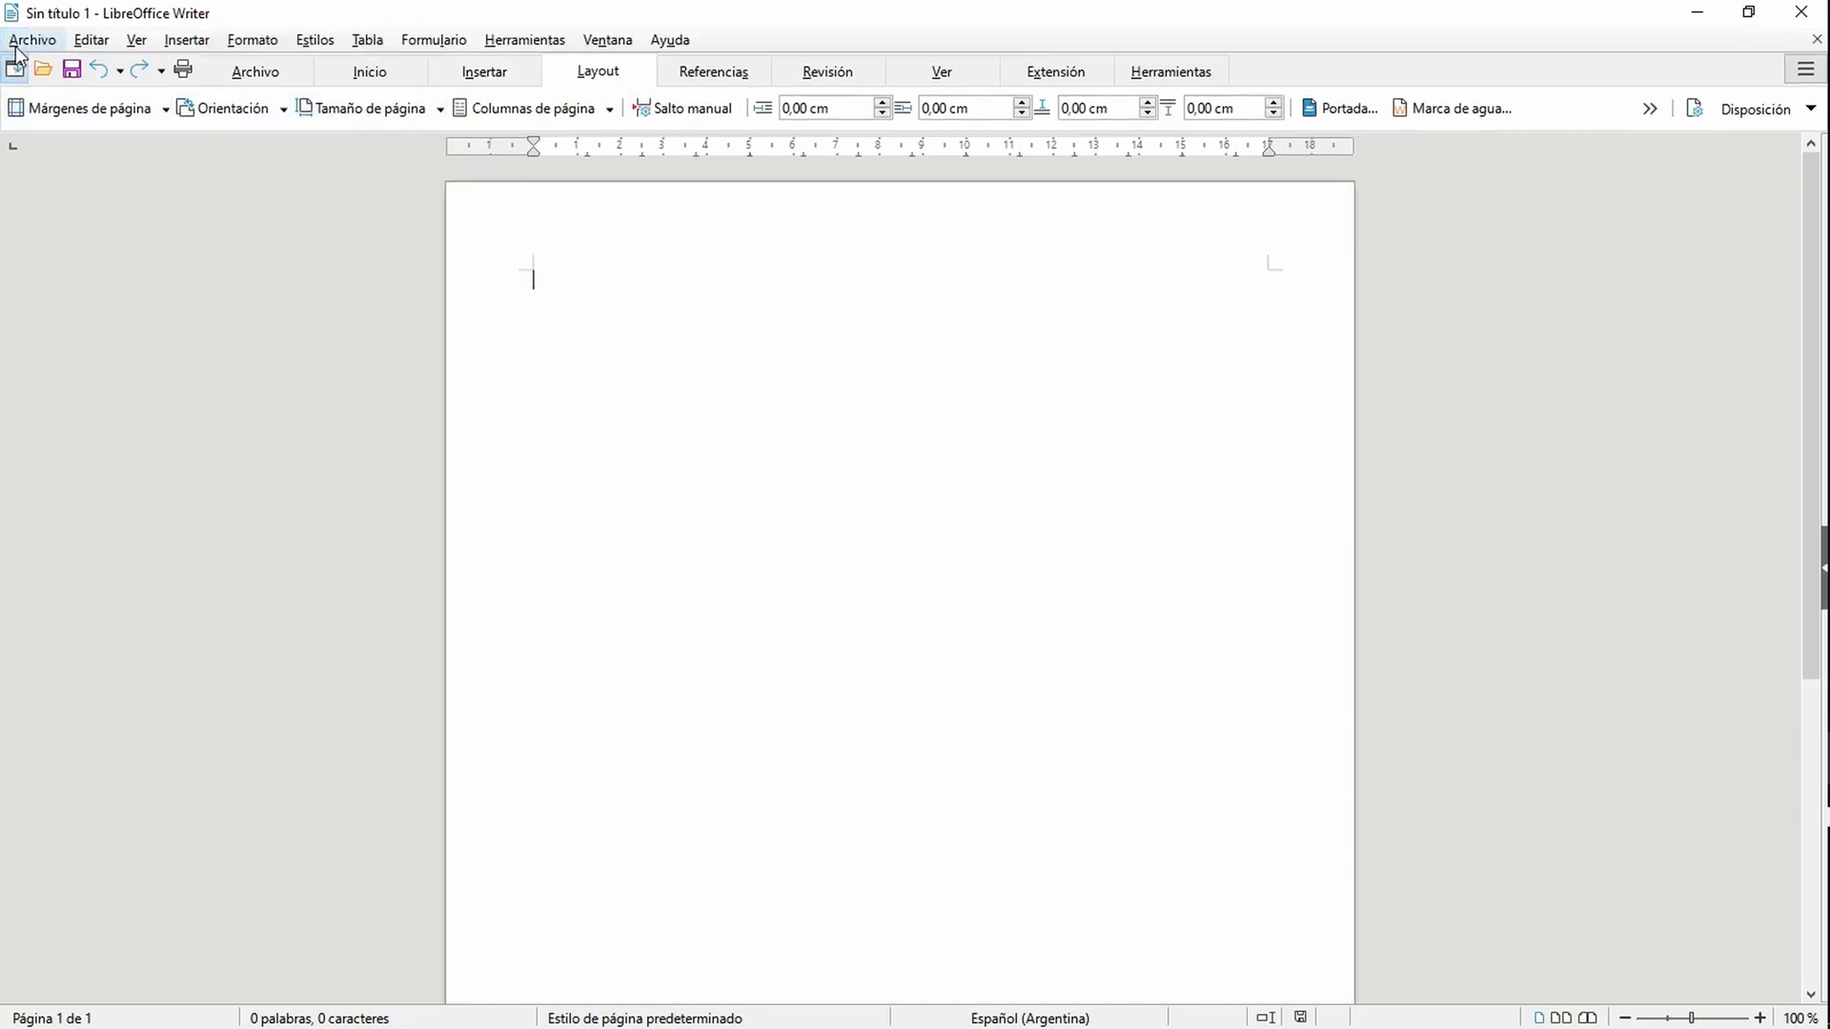
left_click(136, 39)
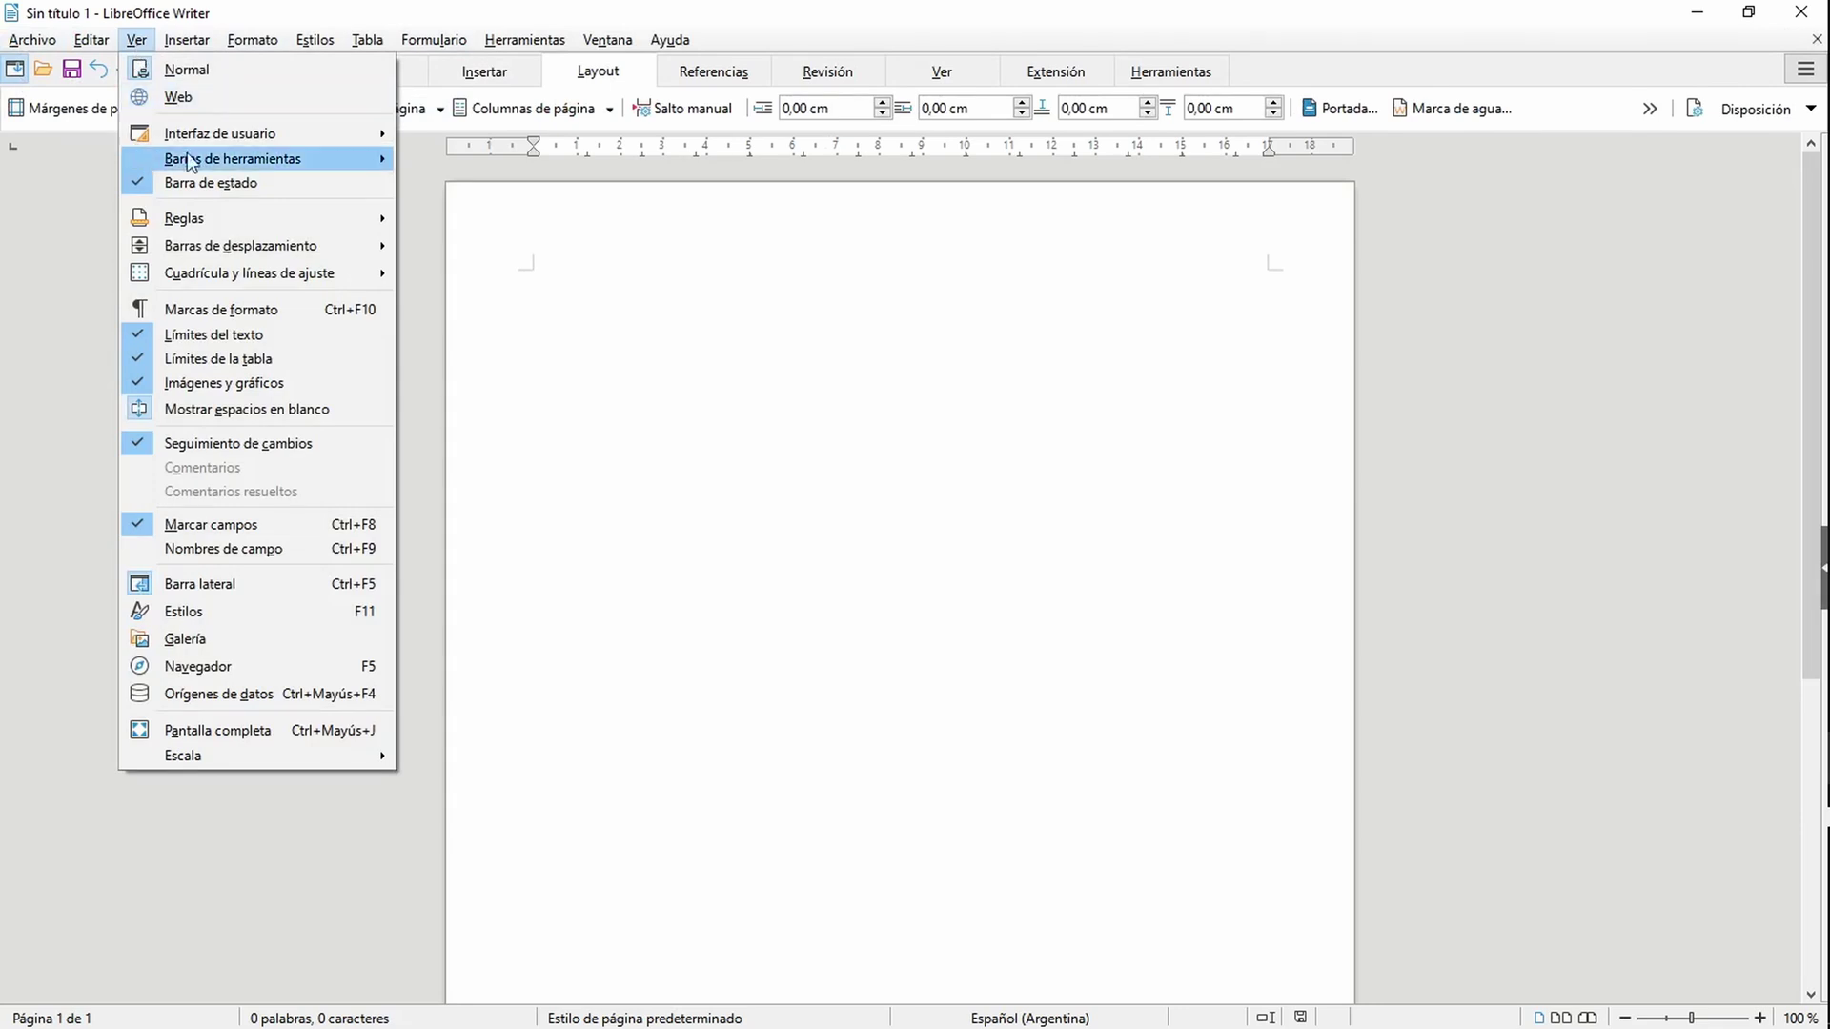
mouse_move(339, 141)
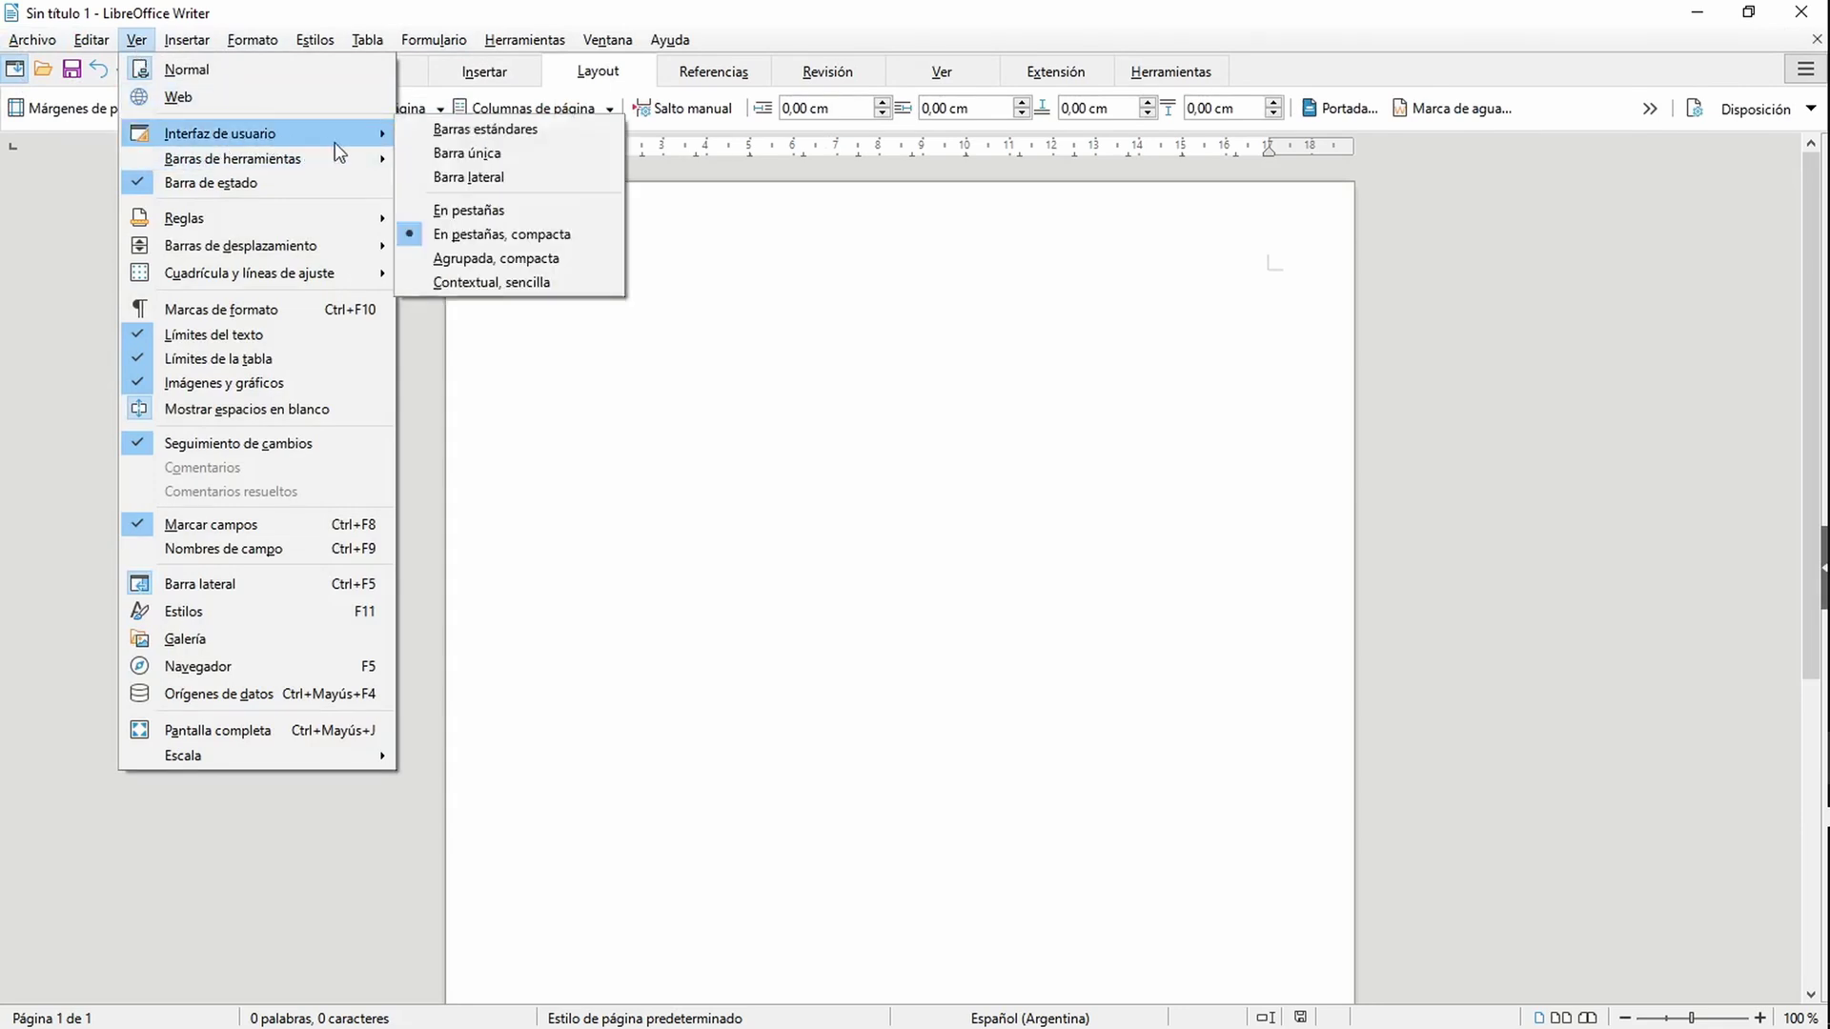
left_click(471, 265)
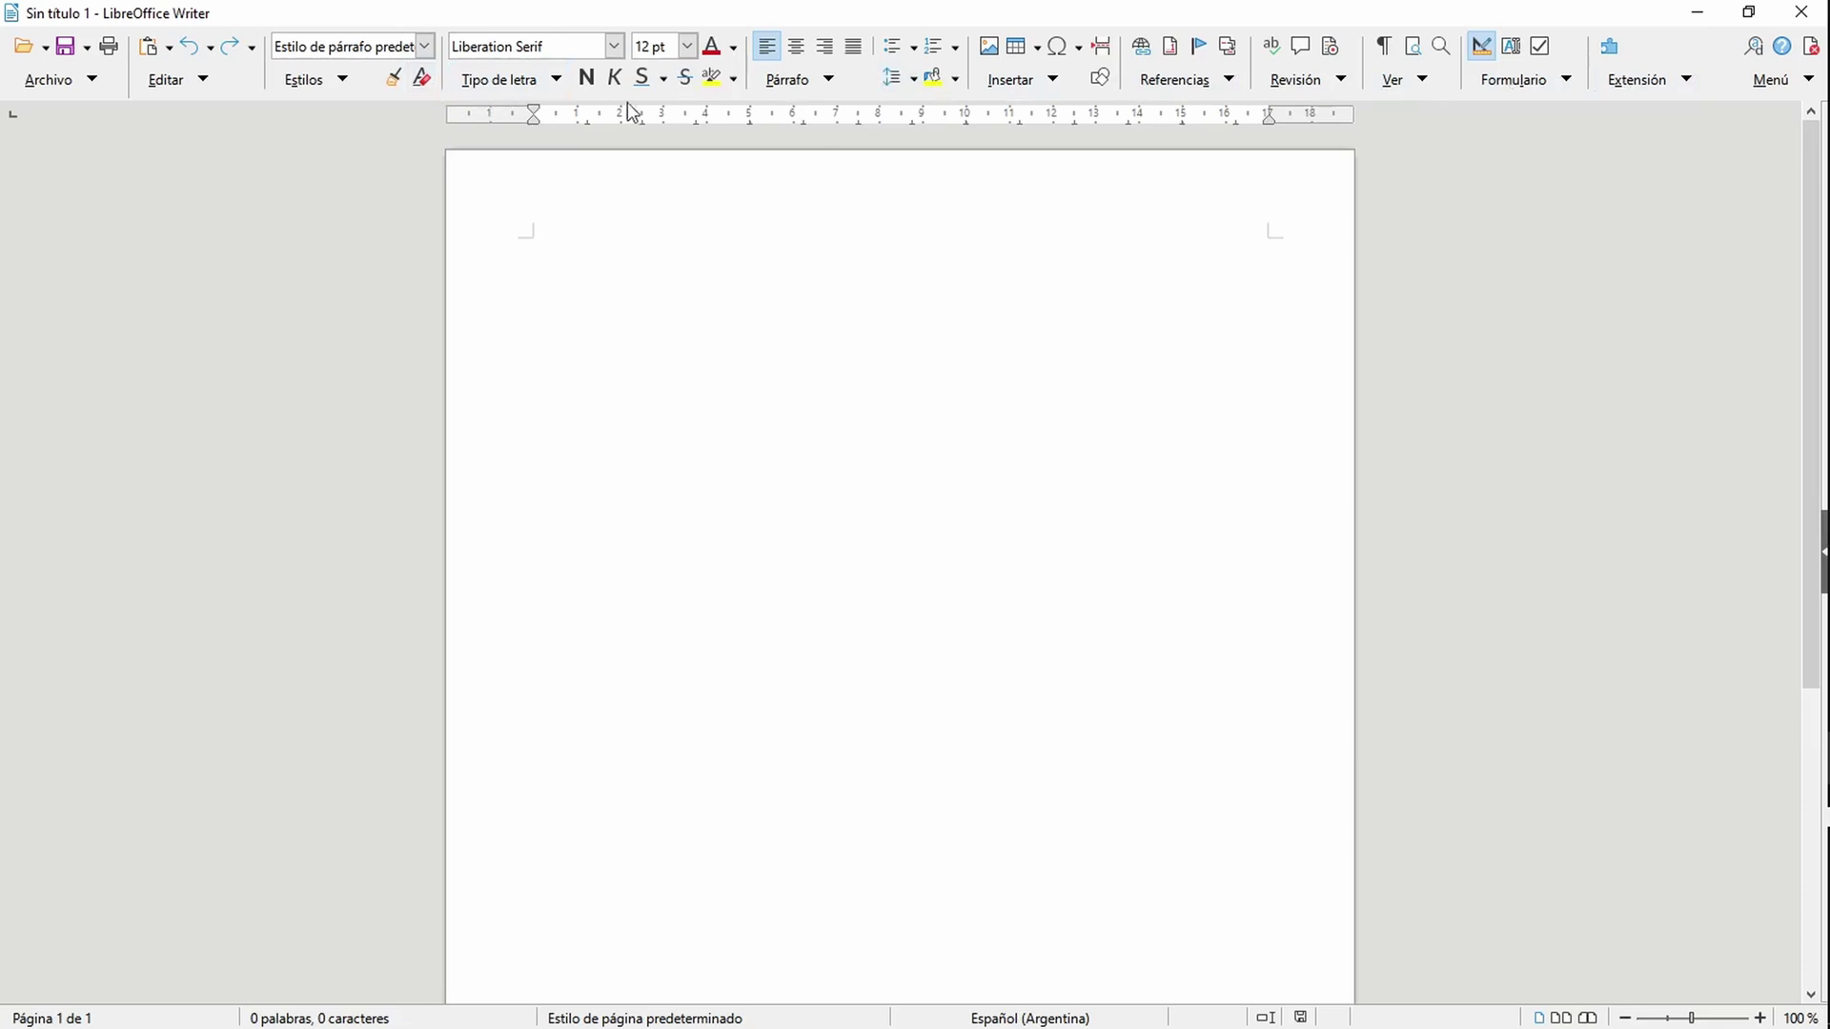
Step: Look through the Párrafo, Insertar, Estilos and Ver command groups of the compact grouped interface
left_click(828, 81)
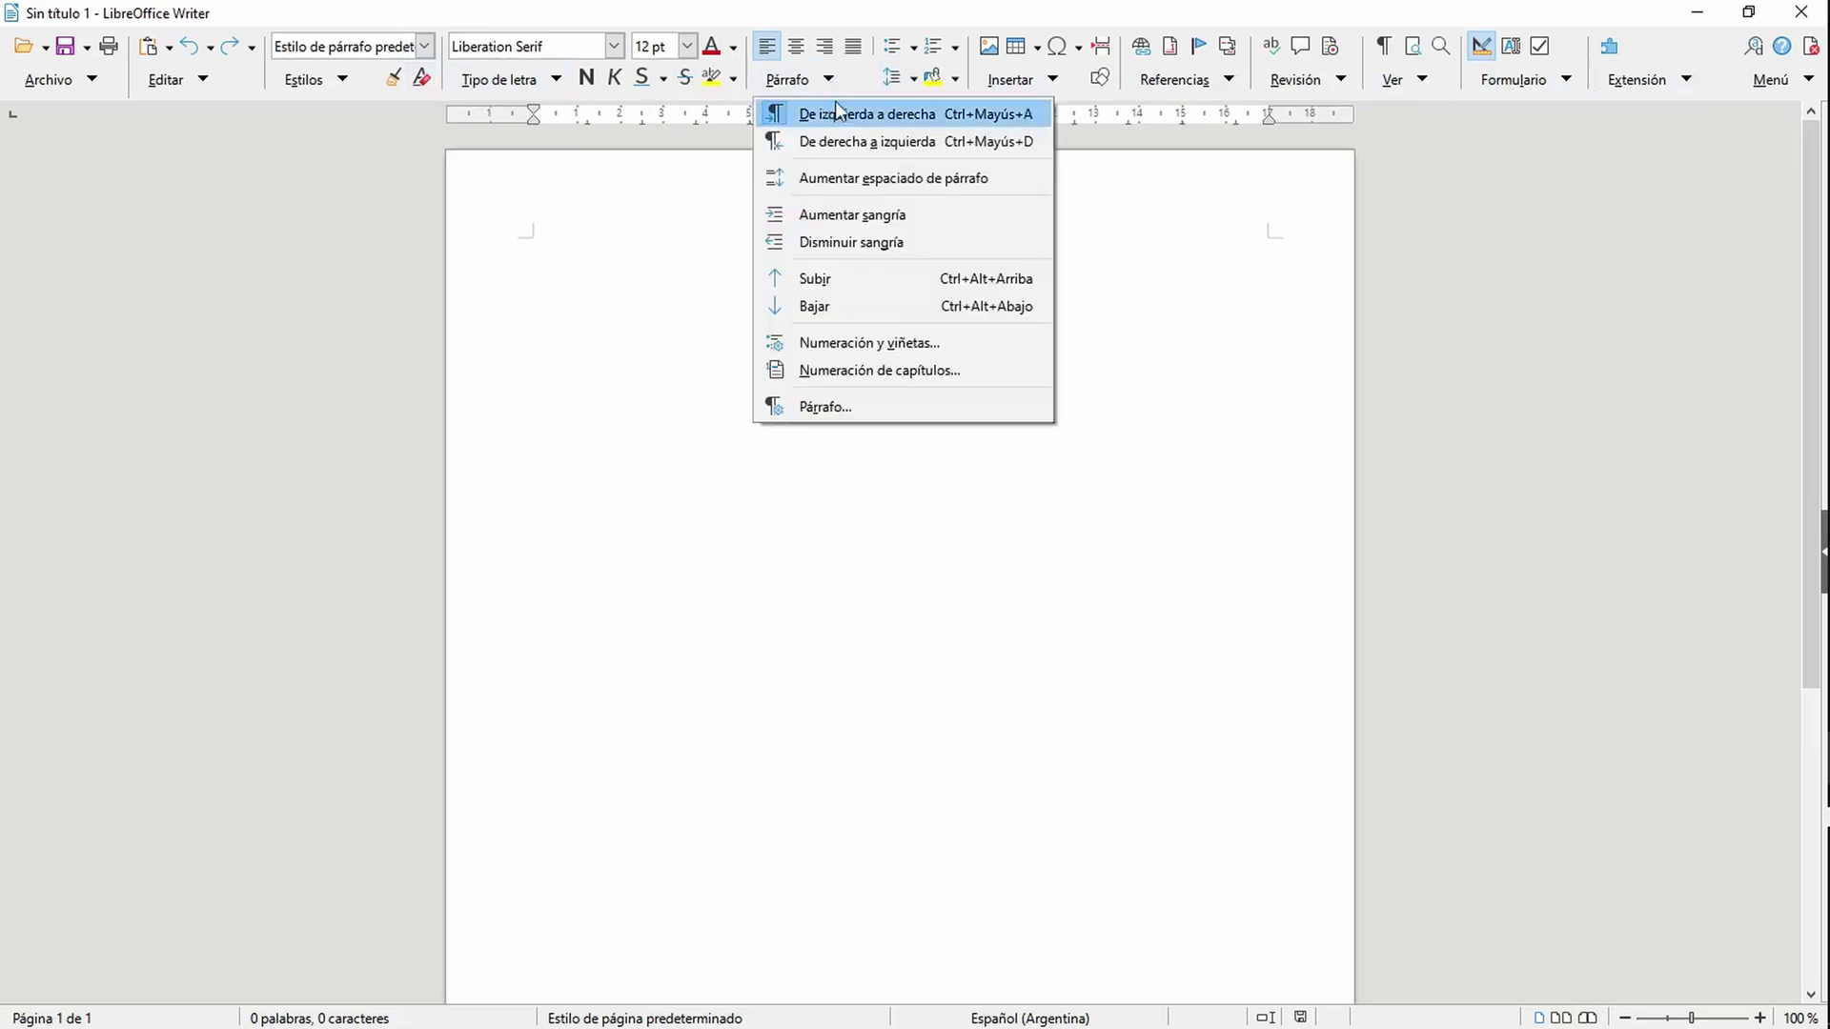
left_click(1054, 81)
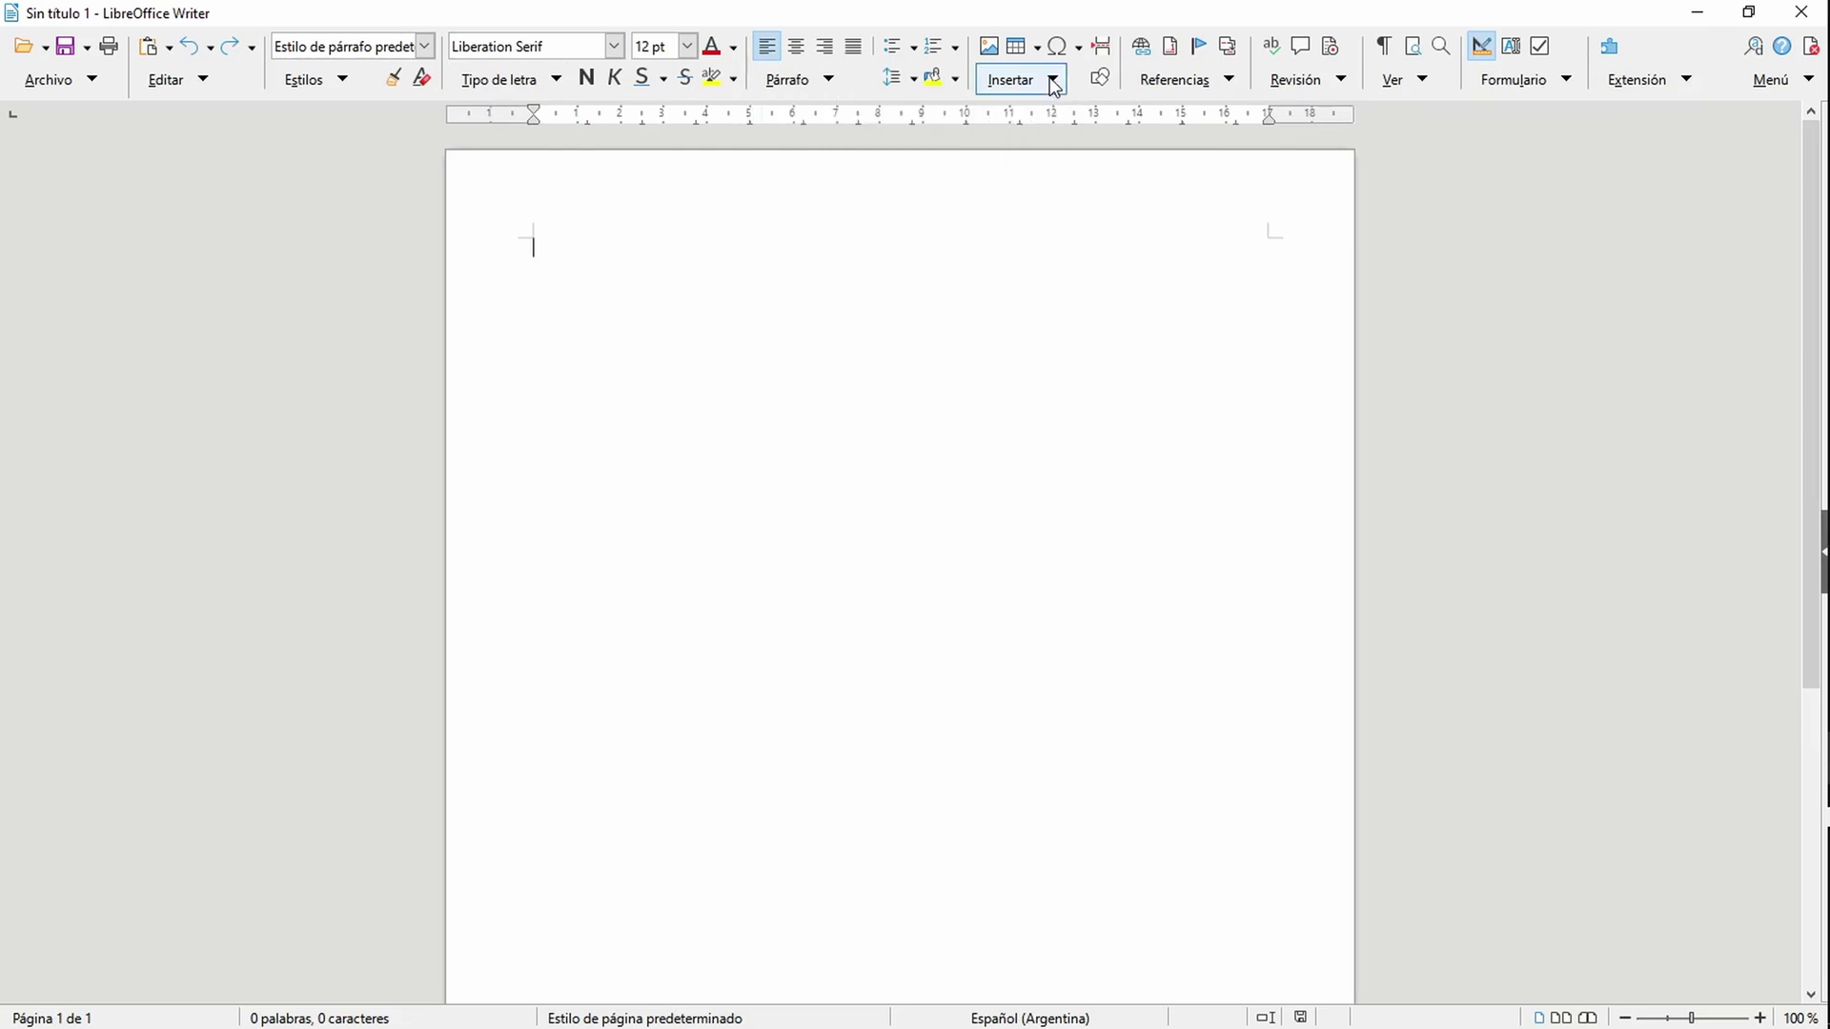
left_click(1054, 81)
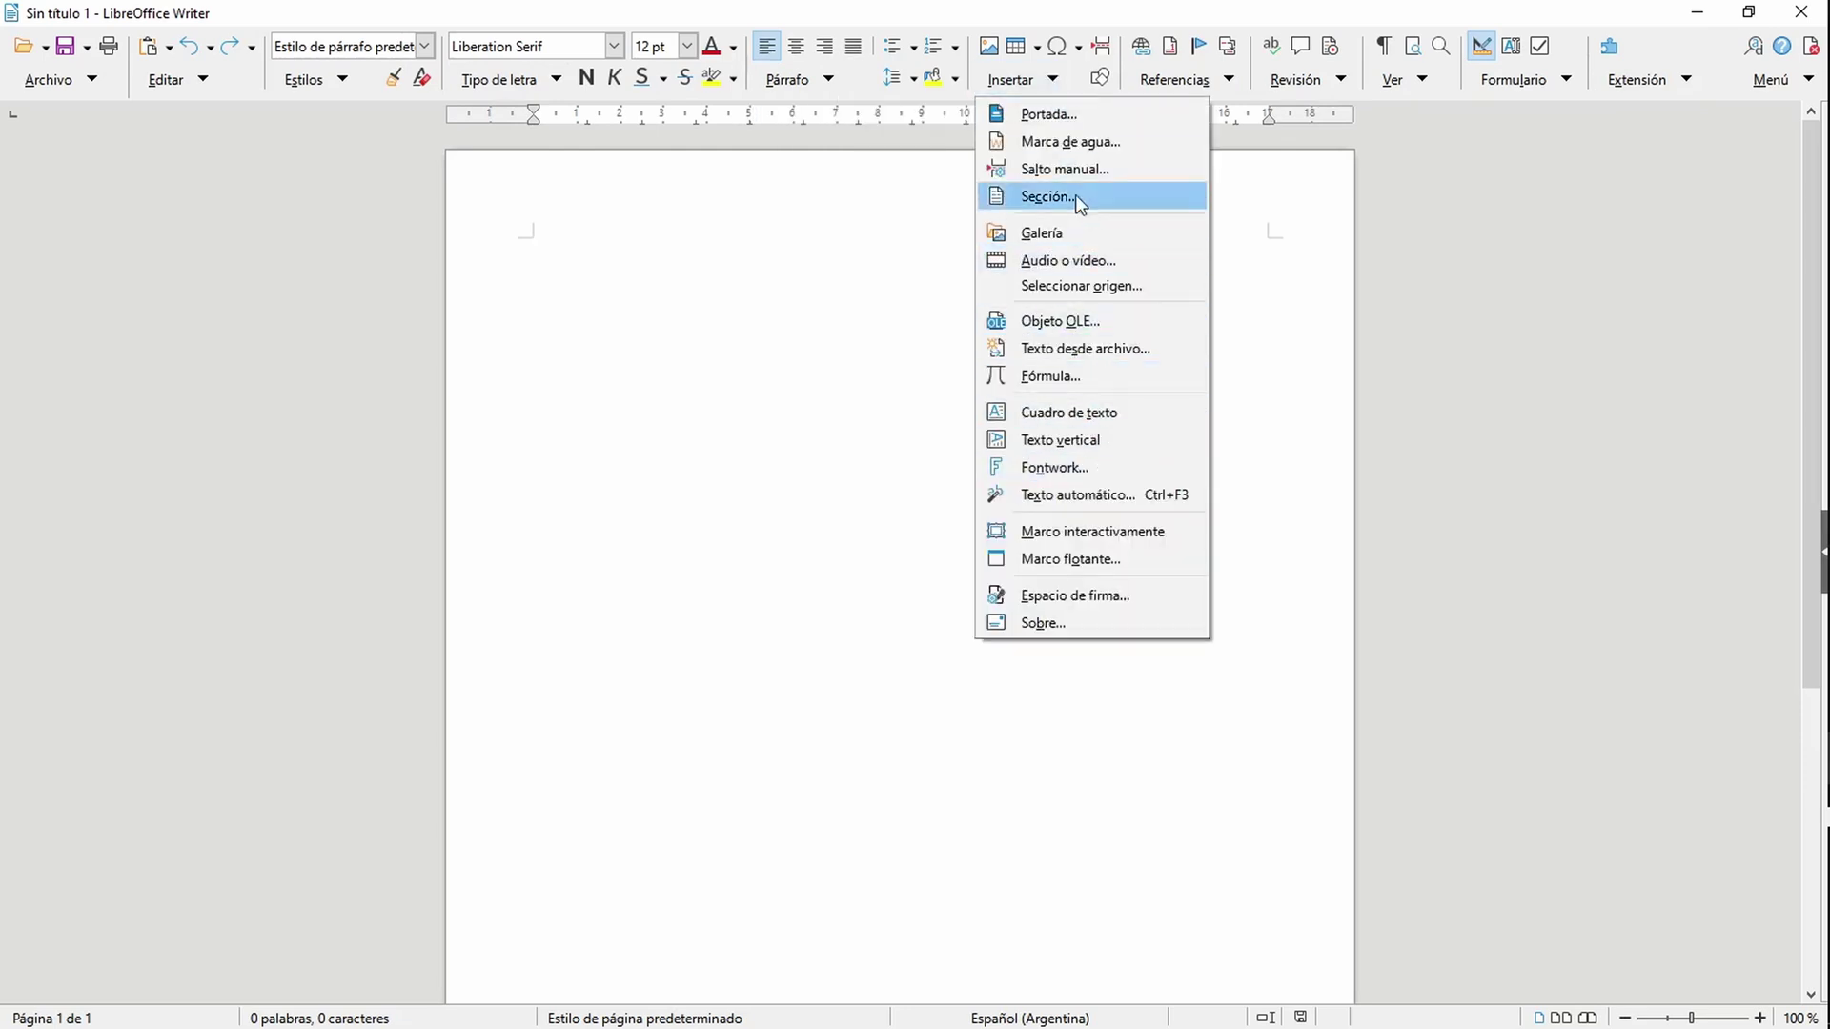
left_click(345, 81)
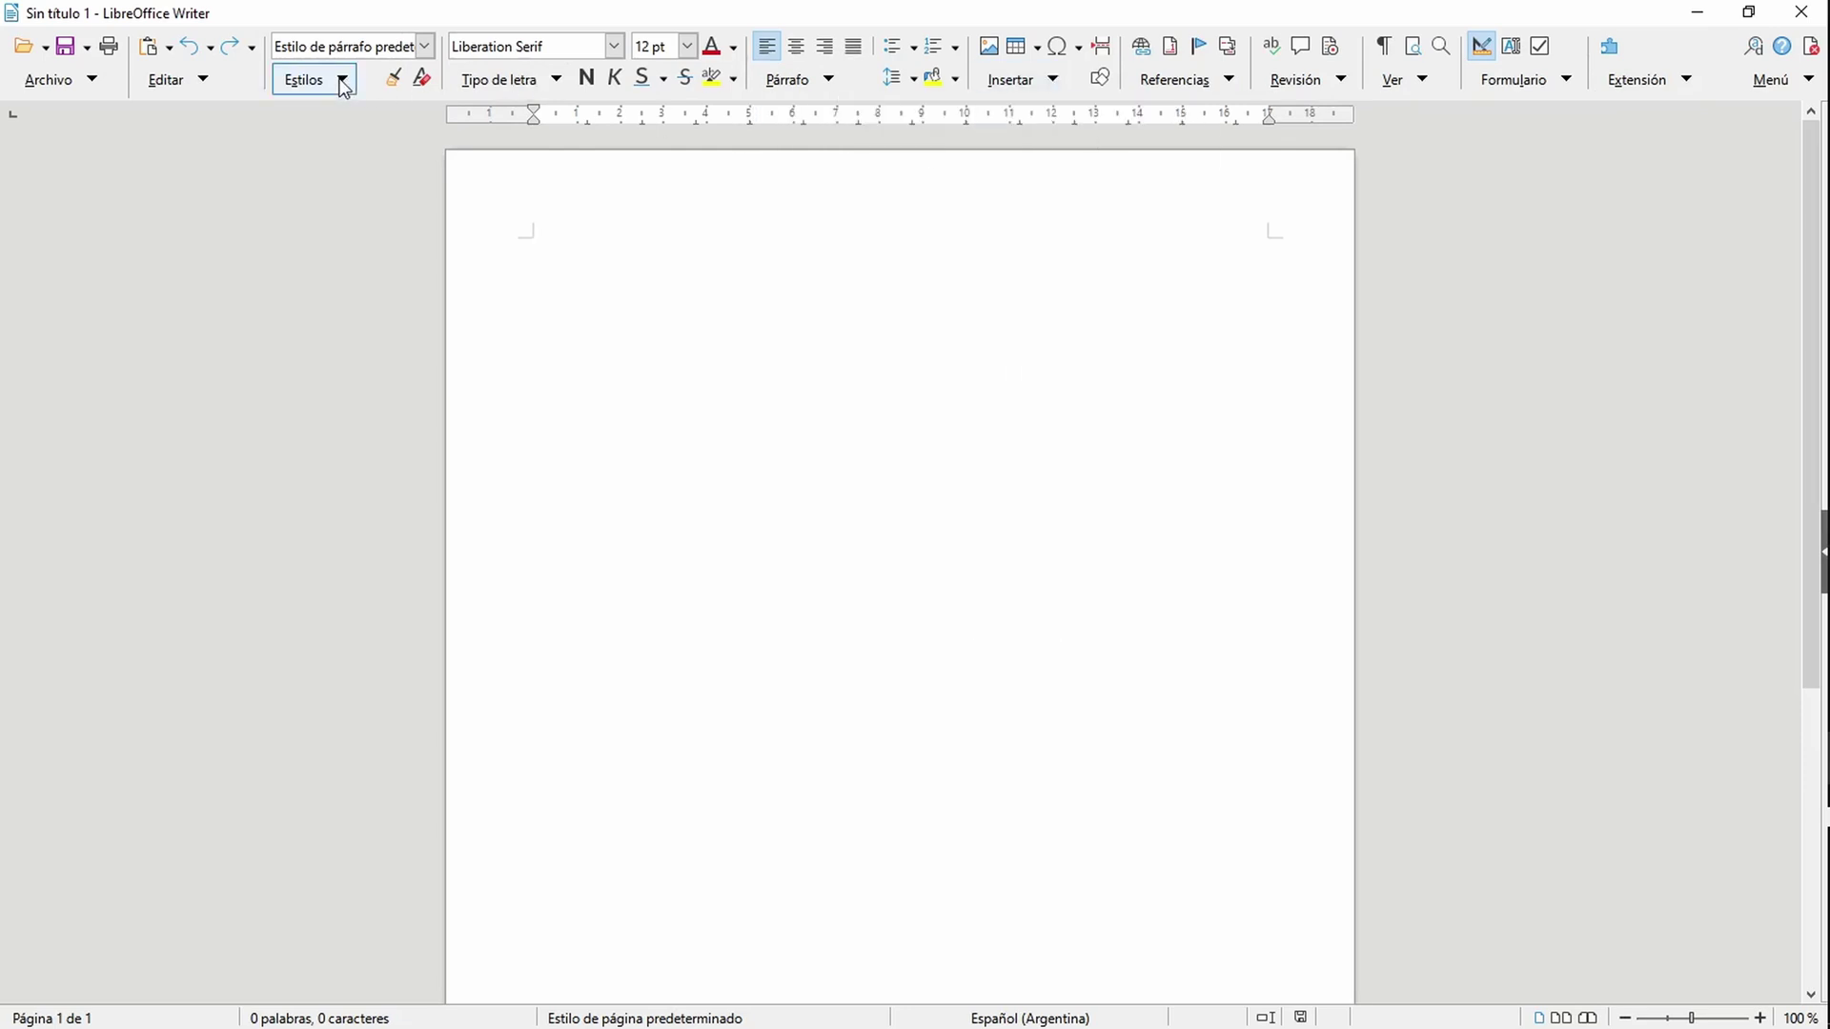
left_click(343, 84)
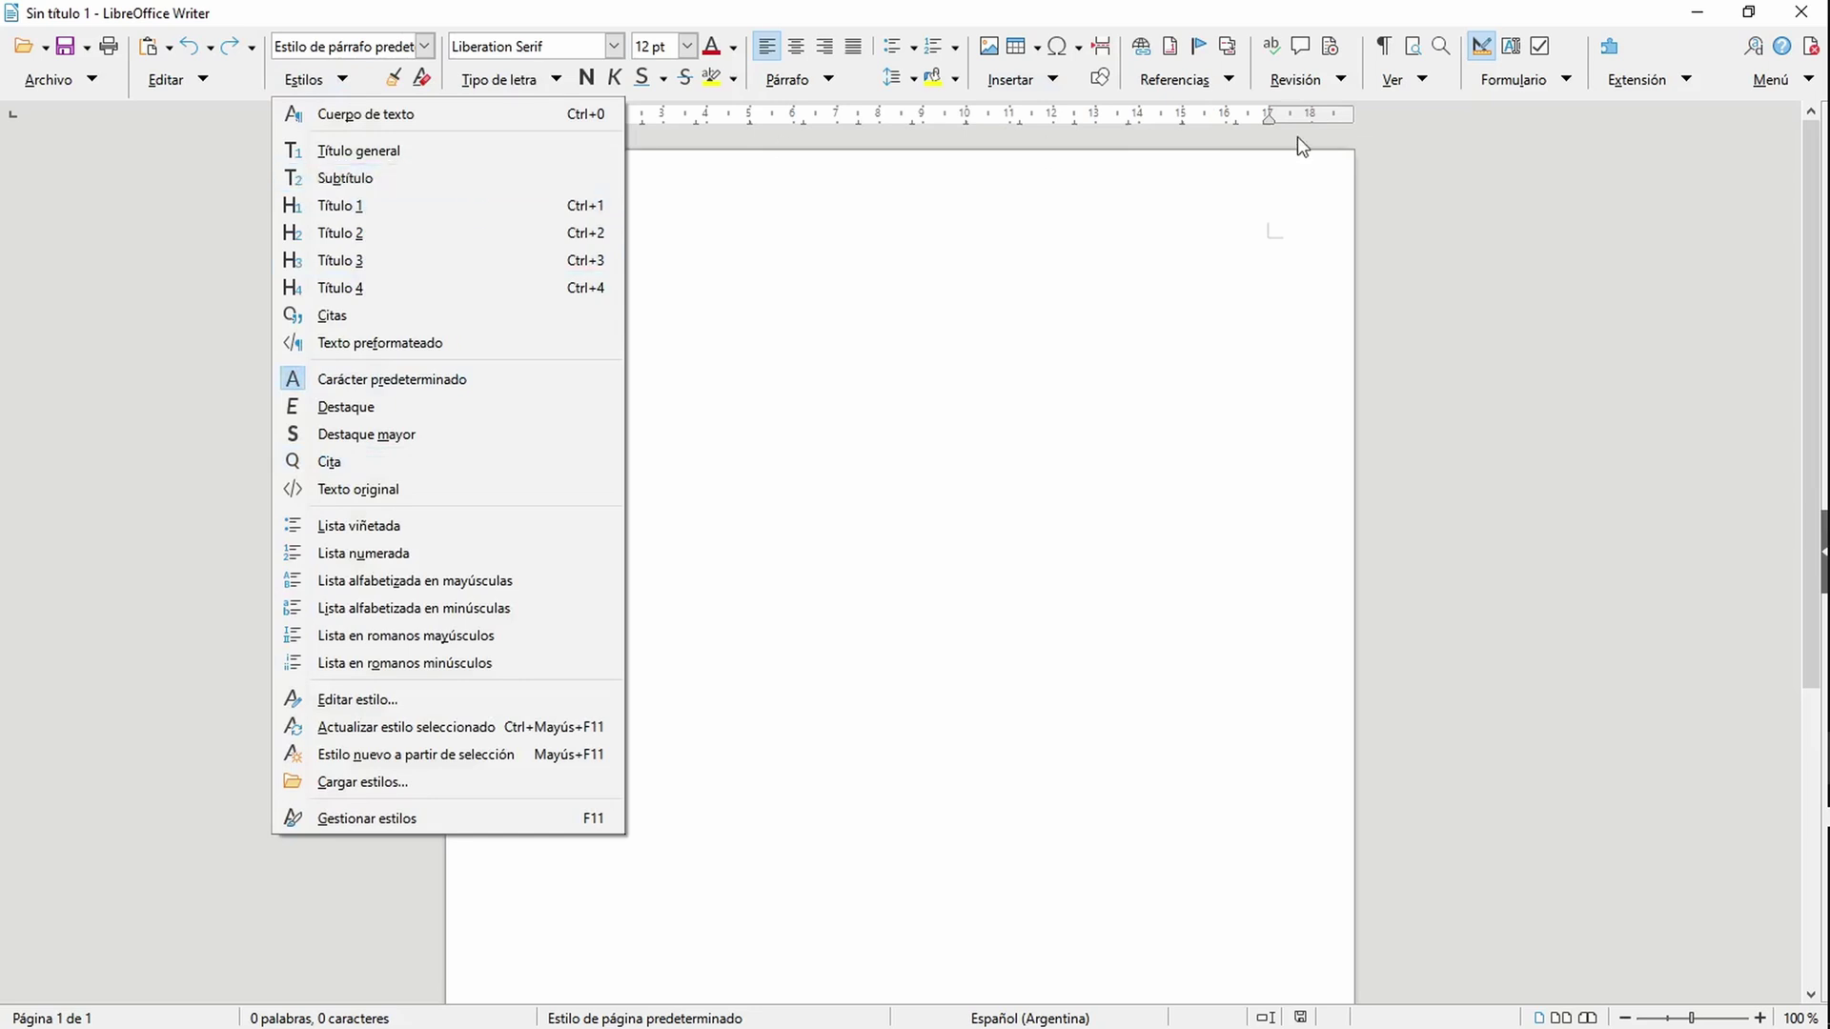
left_click(1420, 82)
left_click(1422, 81)
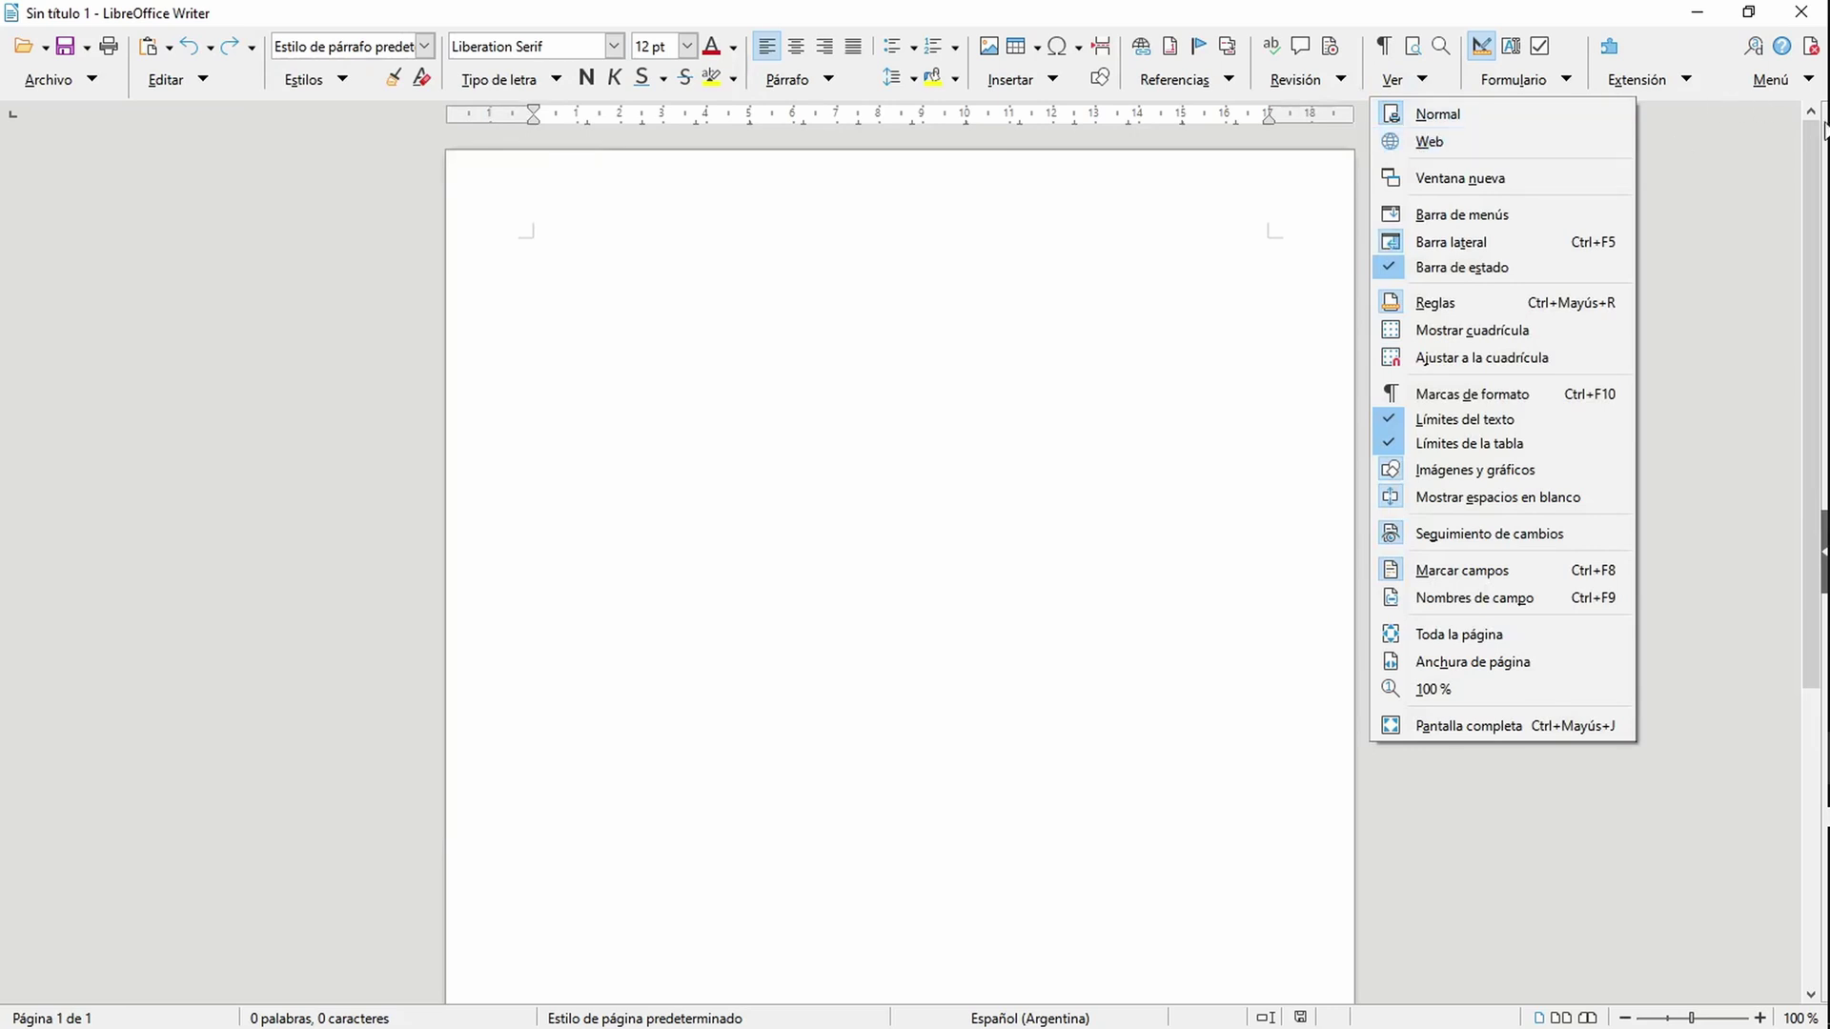
Step: Change Writer's user interface layout to Contextual, sencilla
left_click(1812, 88)
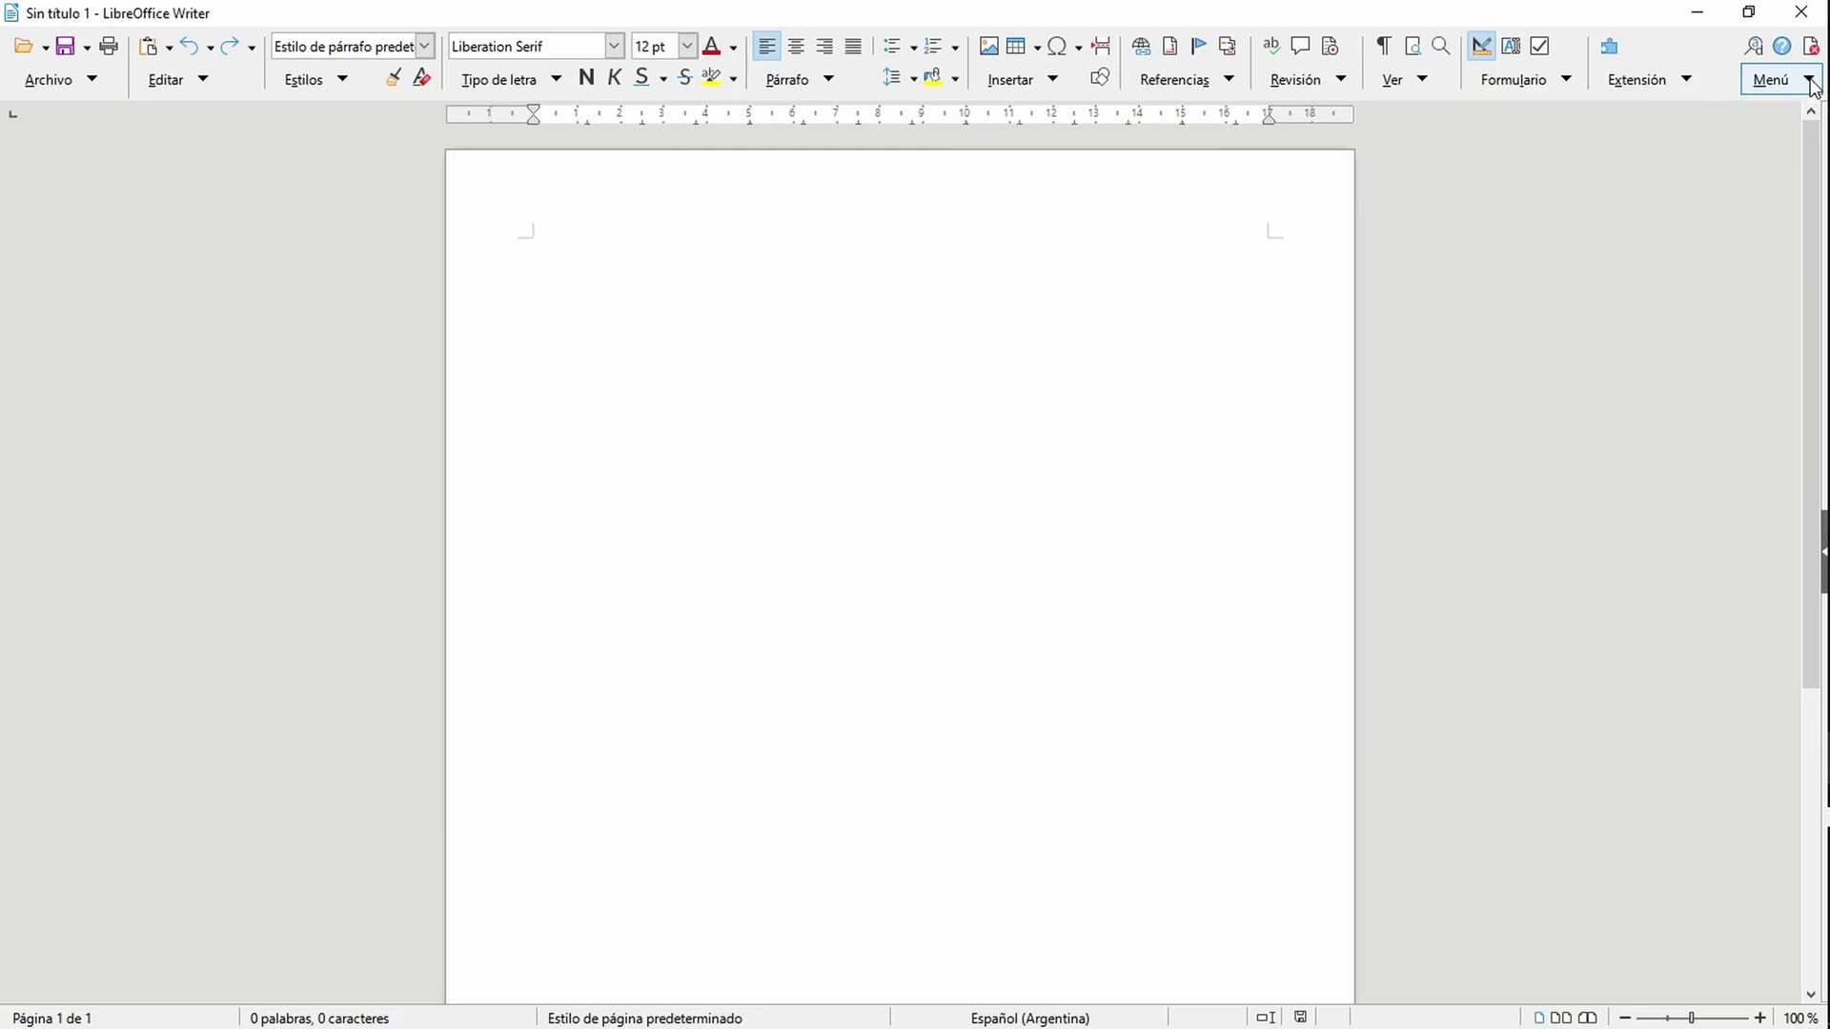
left_click(1812, 86)
mouse_move(1666, 181)
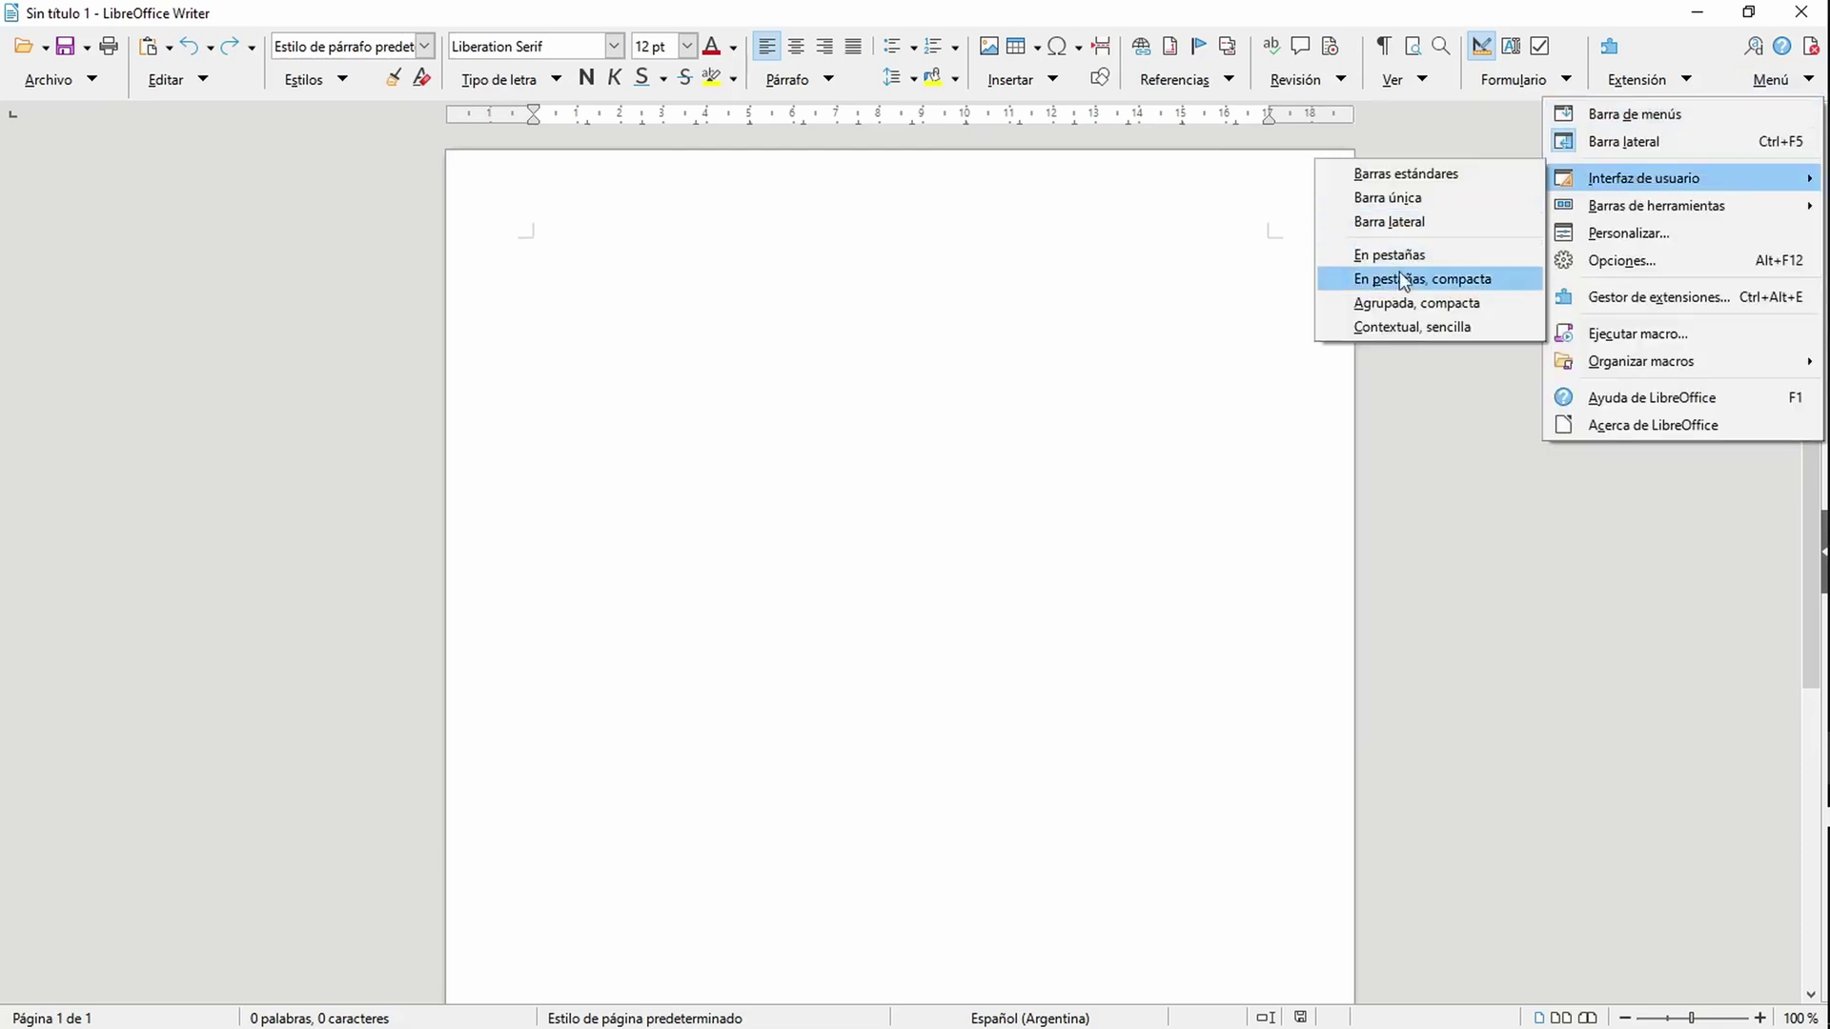
left_click(1453, 334)
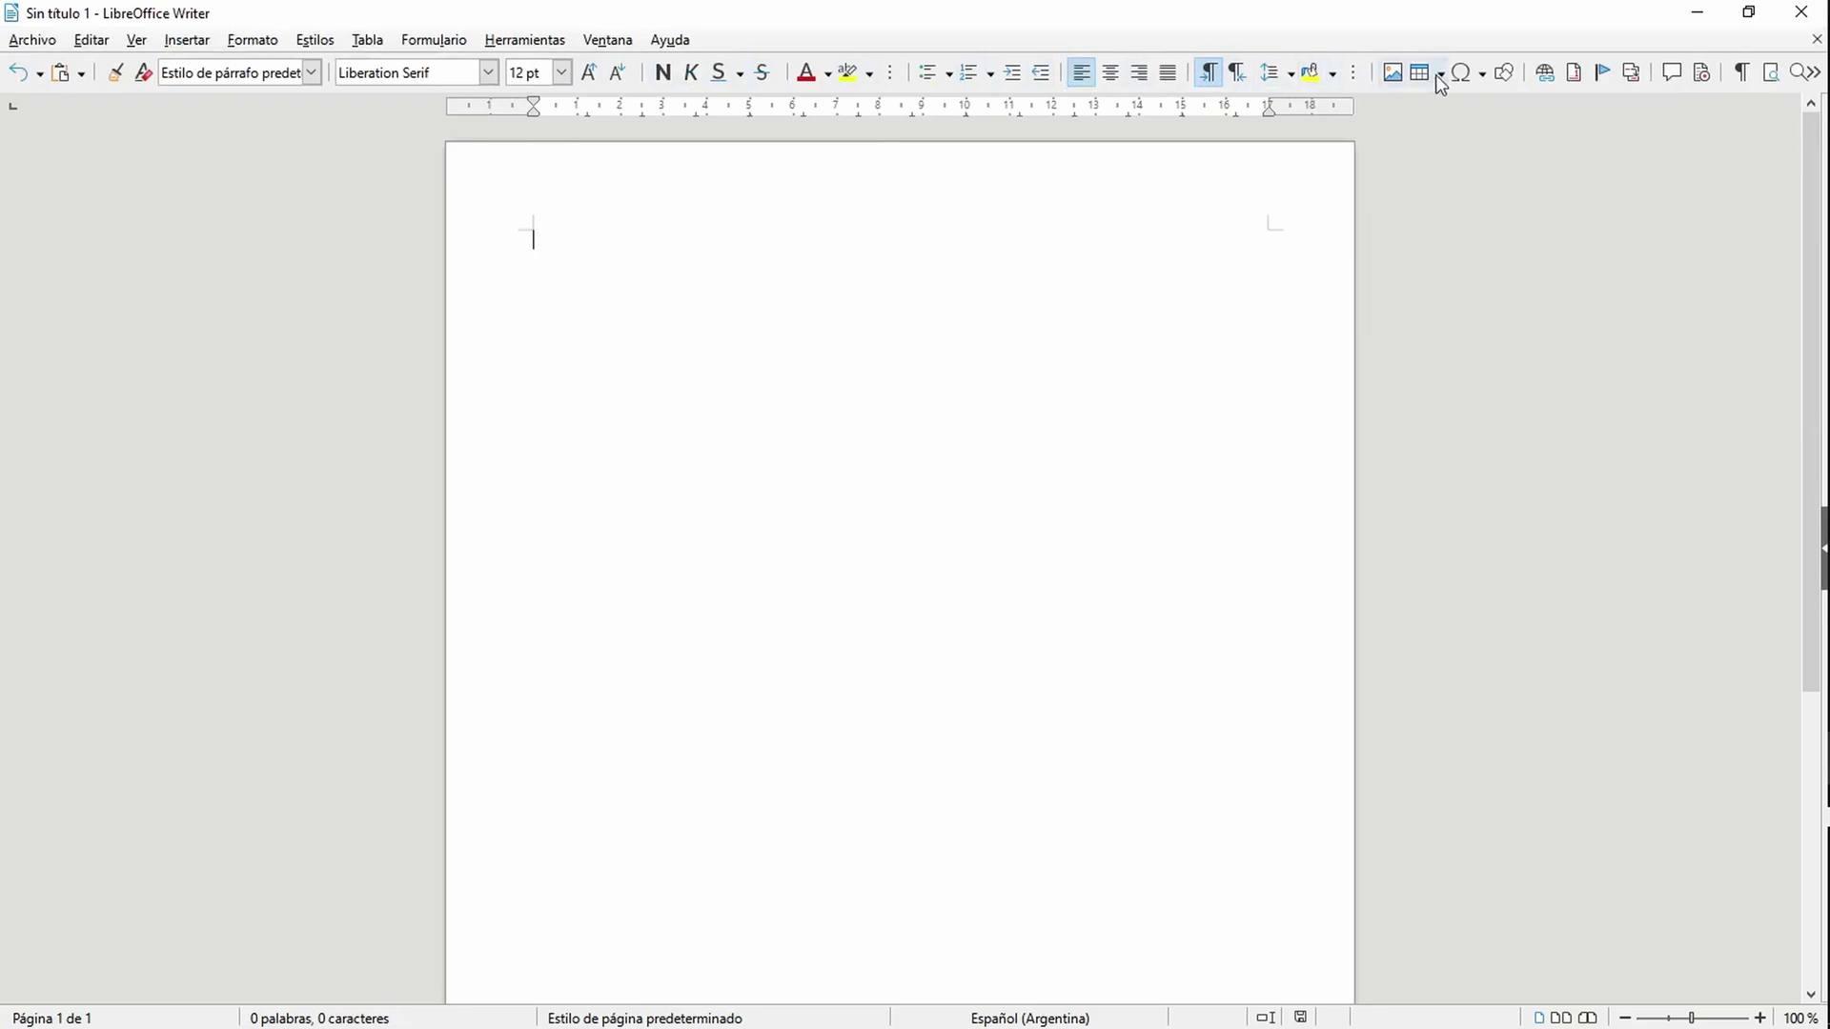
Step: Set Writer's user interface layout back to En pestañas
left_click(137, 41)
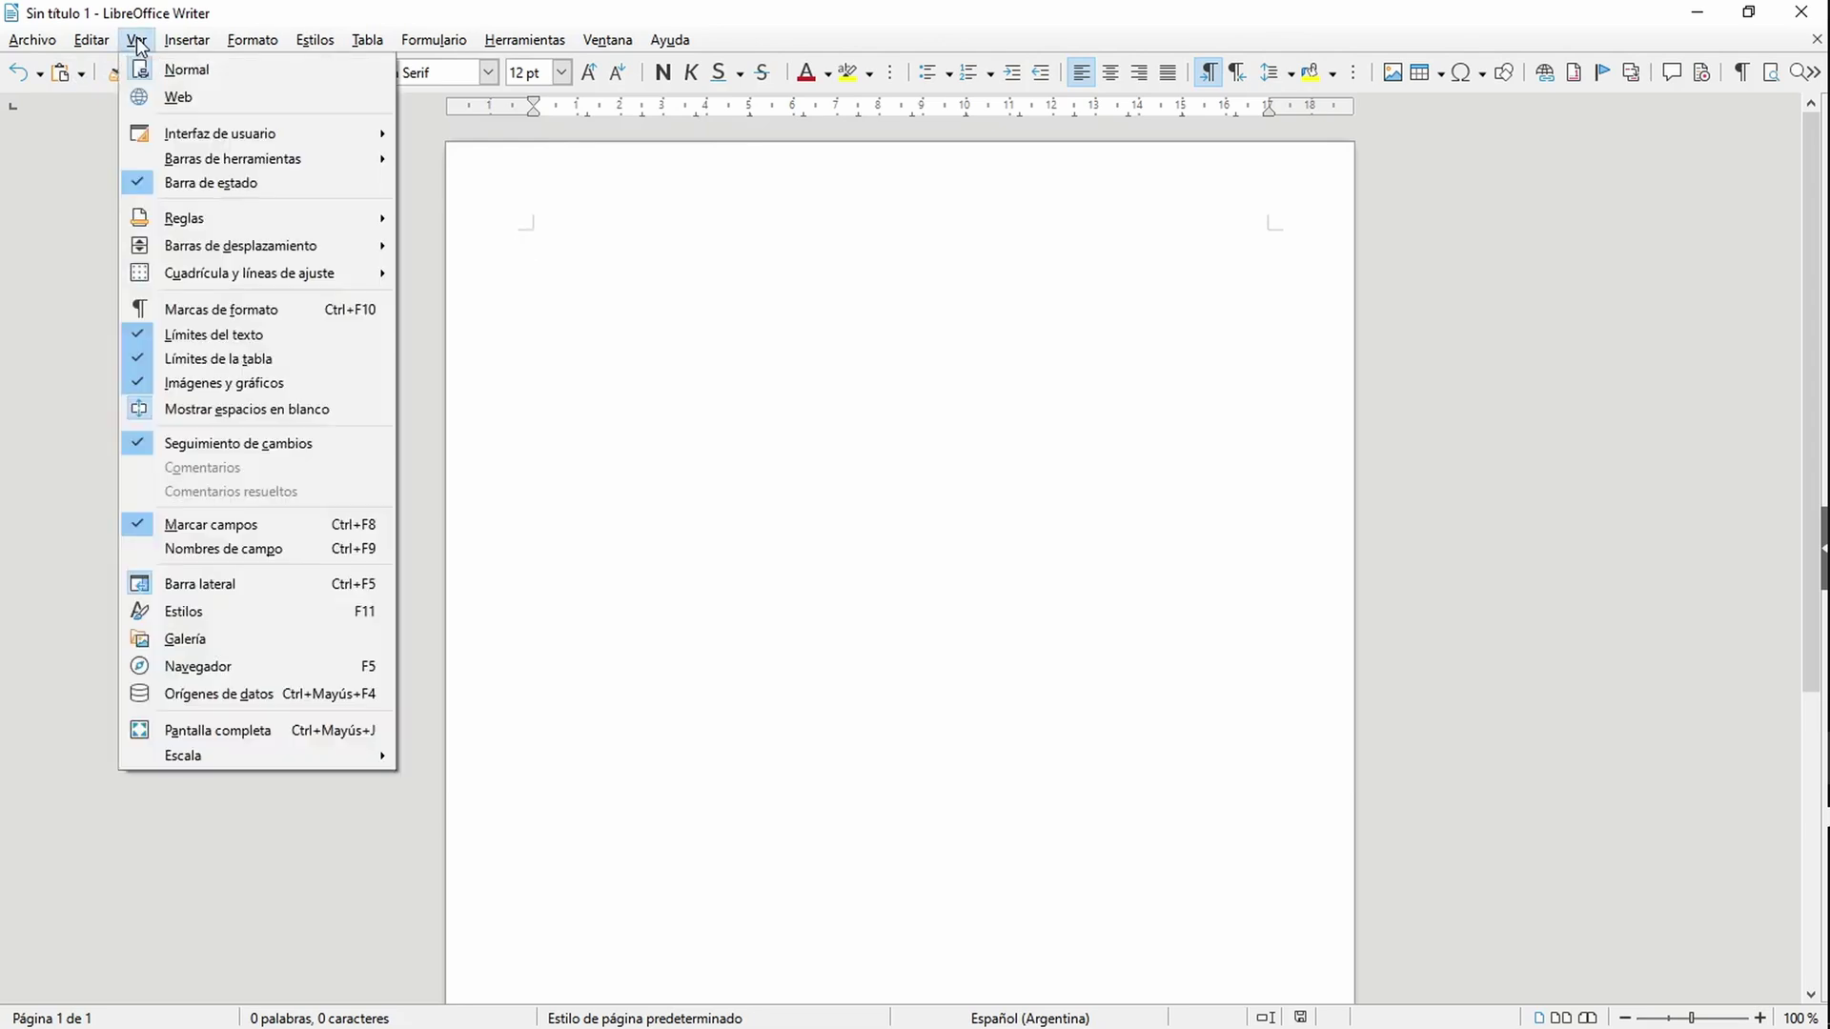
mouse_move(259, 136)
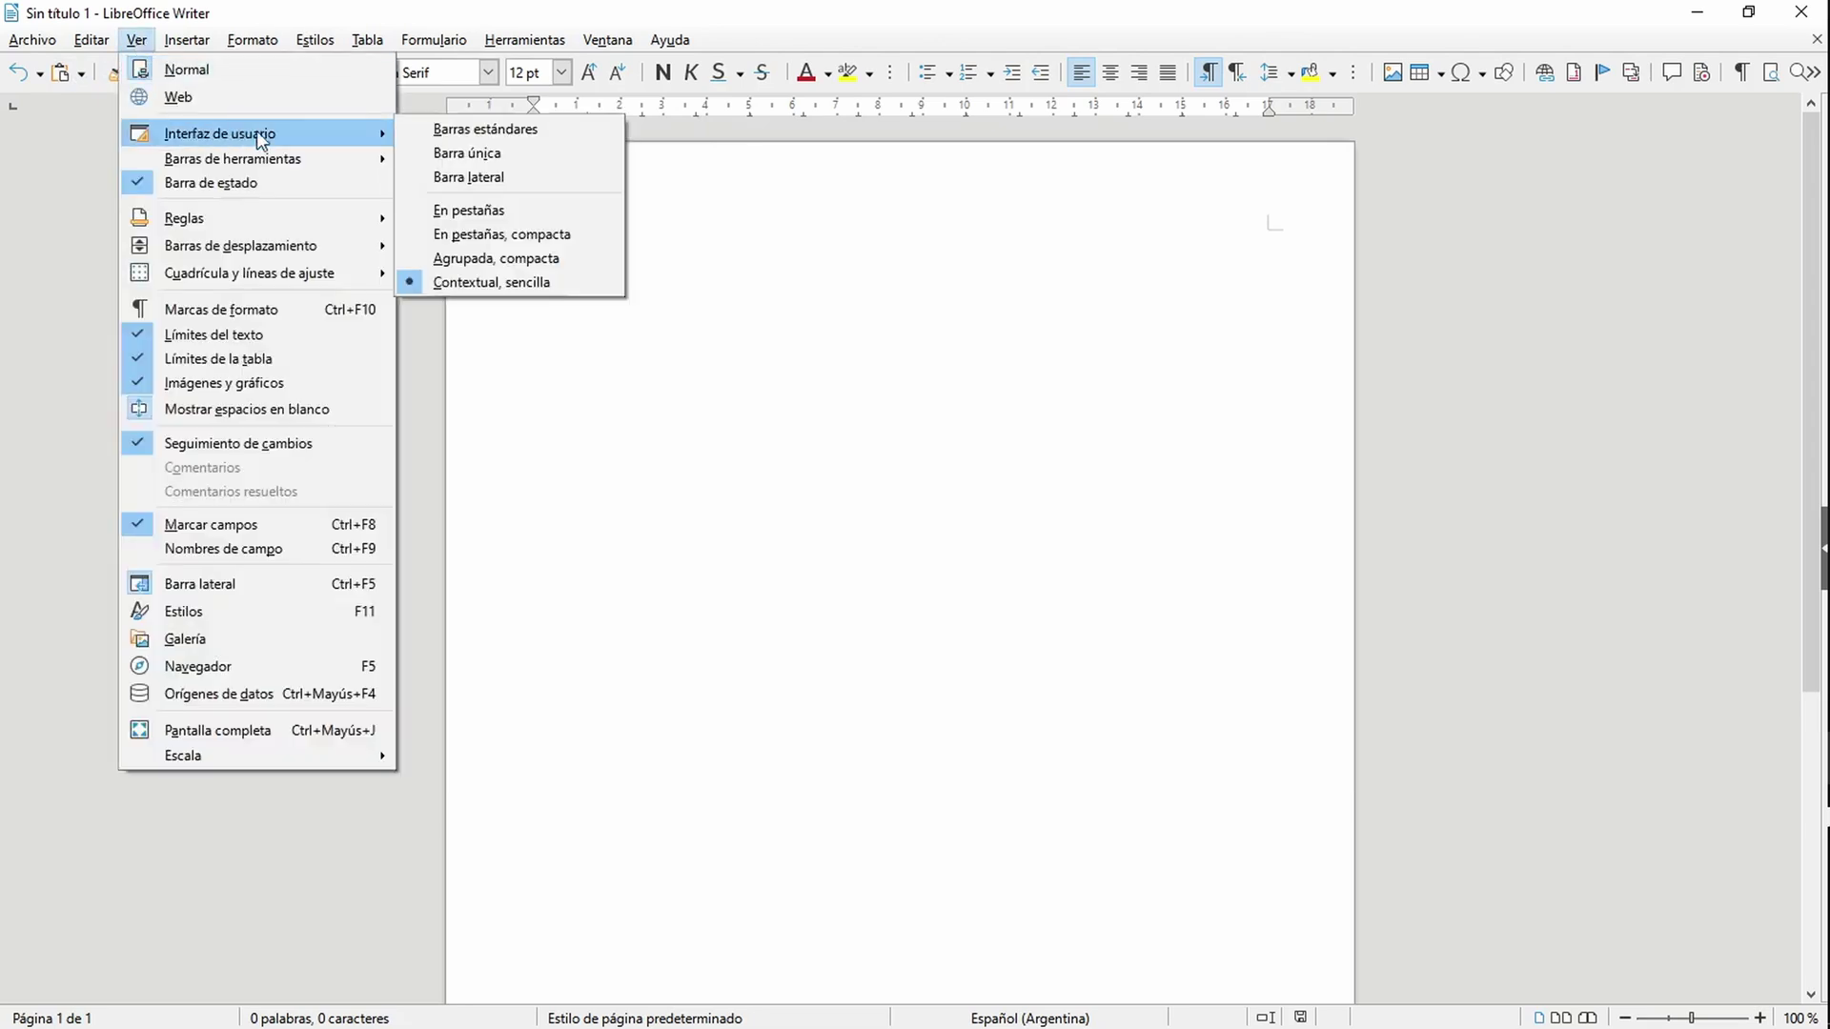
left_click(478, 212)
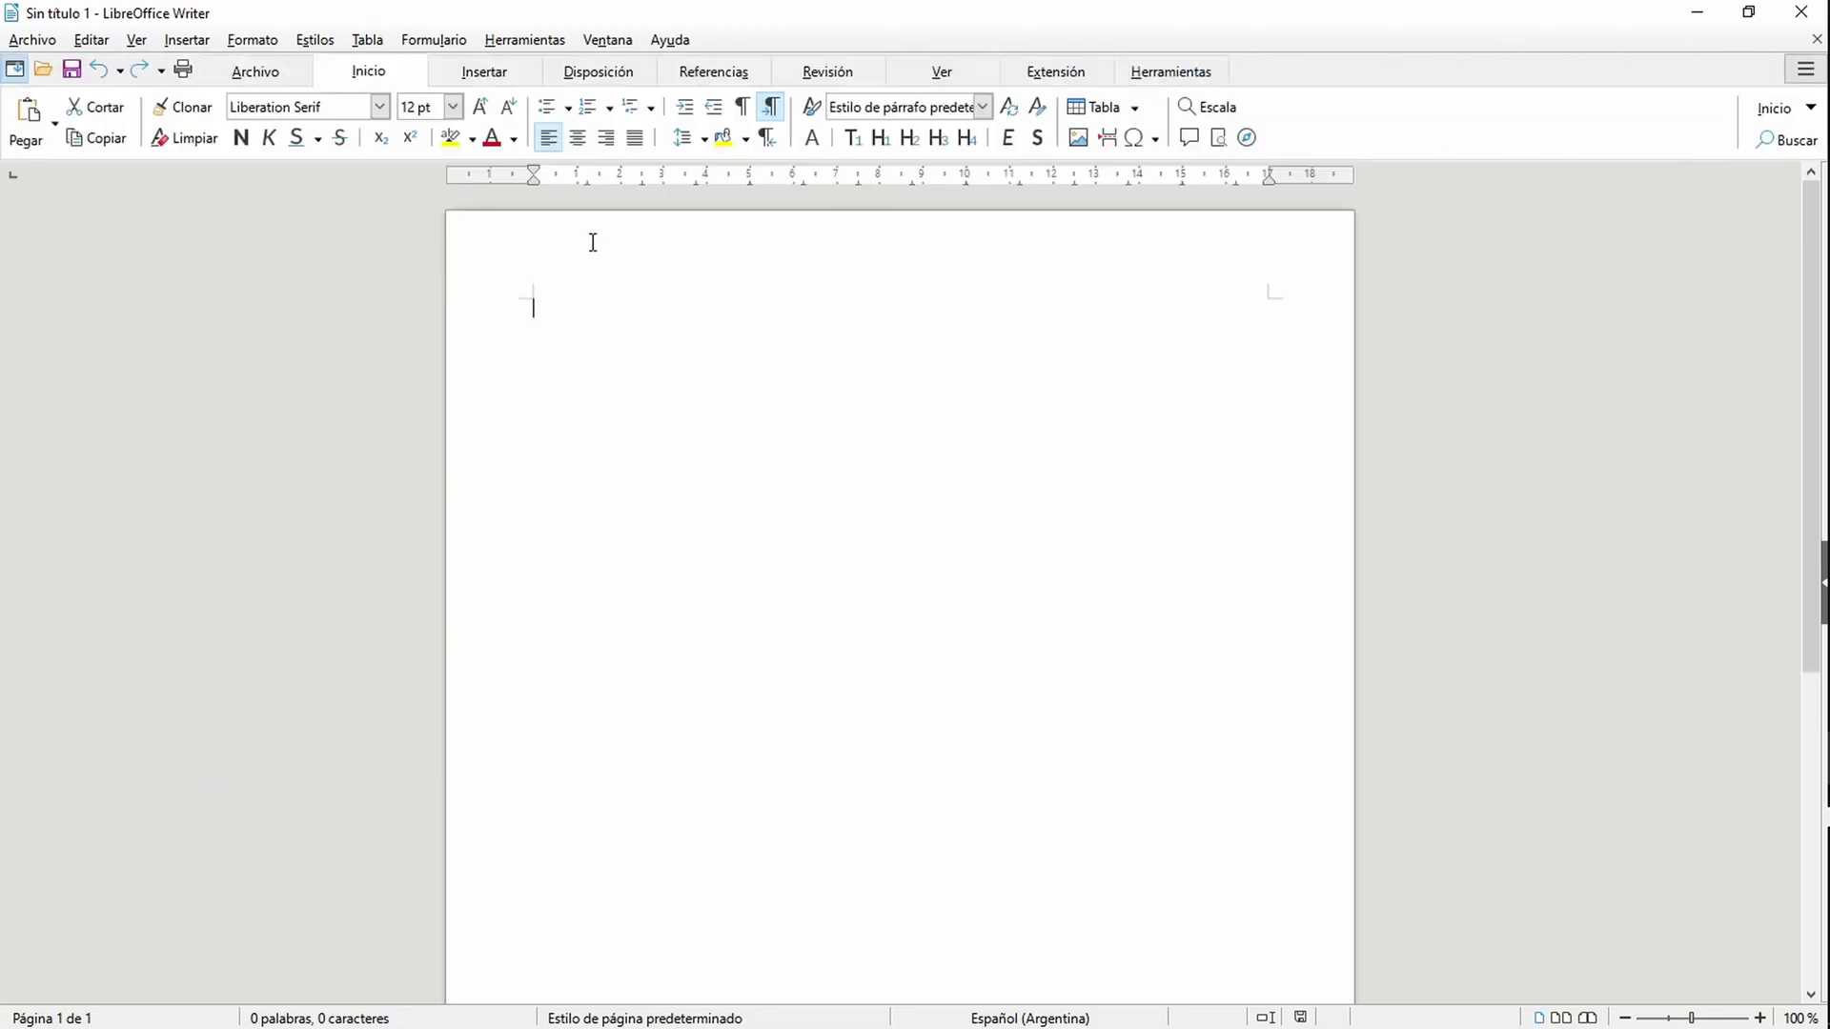
Step: Look through the Insertar and Formato commands in the classic menu bar
left_click(190, 43)
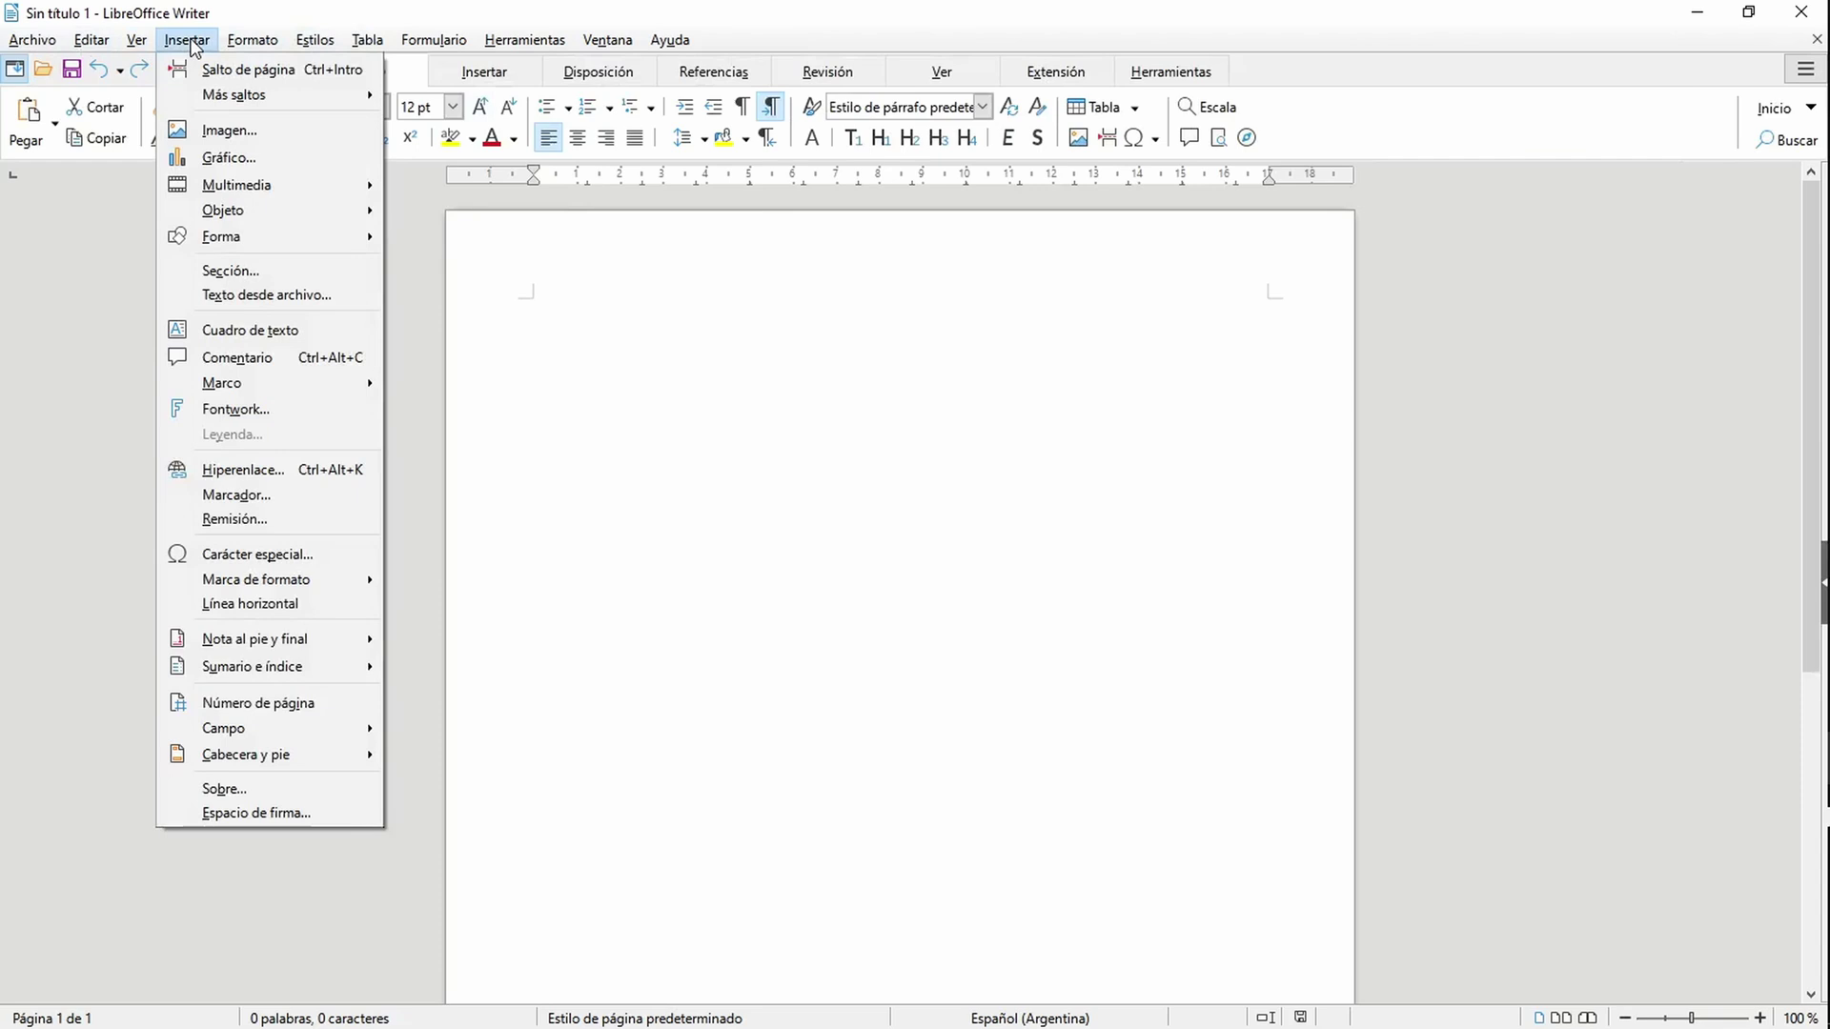
left_click(191, 43)
left_click(258, 43)
left_click(257, 43)
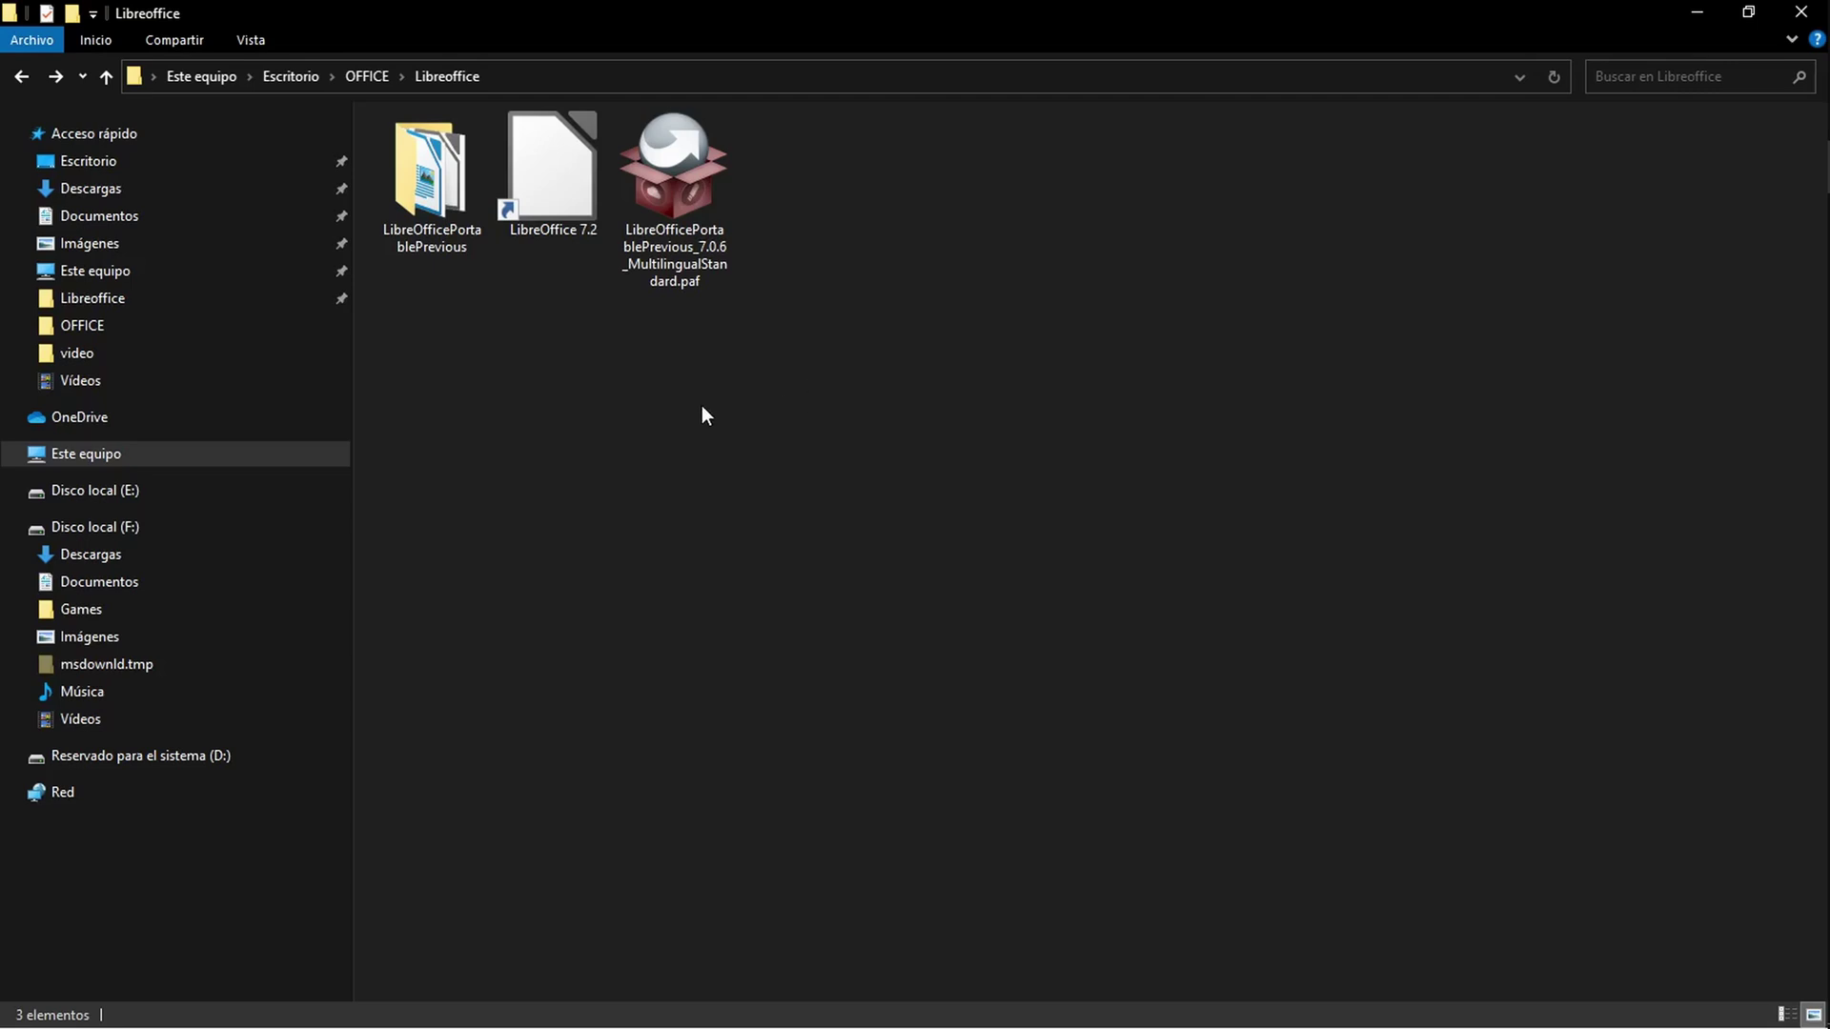
Step: Launch LibreOffice 7.2 from its shortcut in the Libreoffice folder and create a new Writer document
left_click(541, 190)
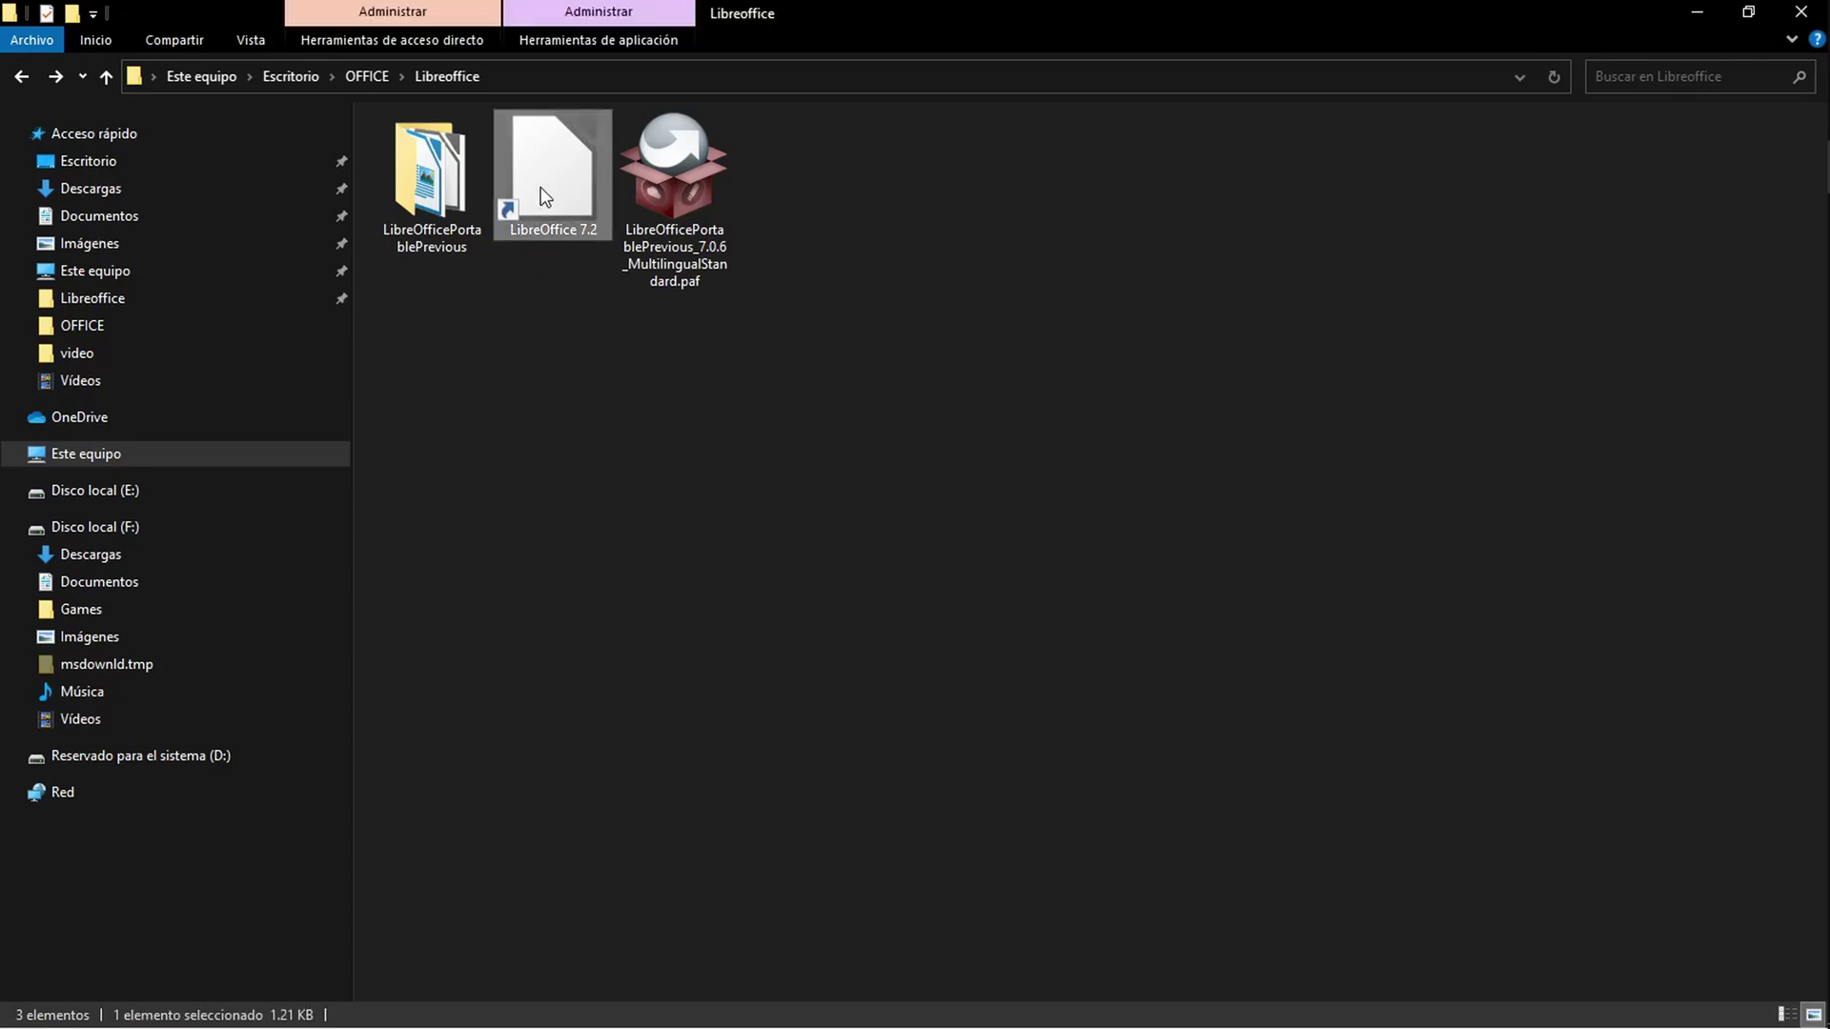
key("Return")
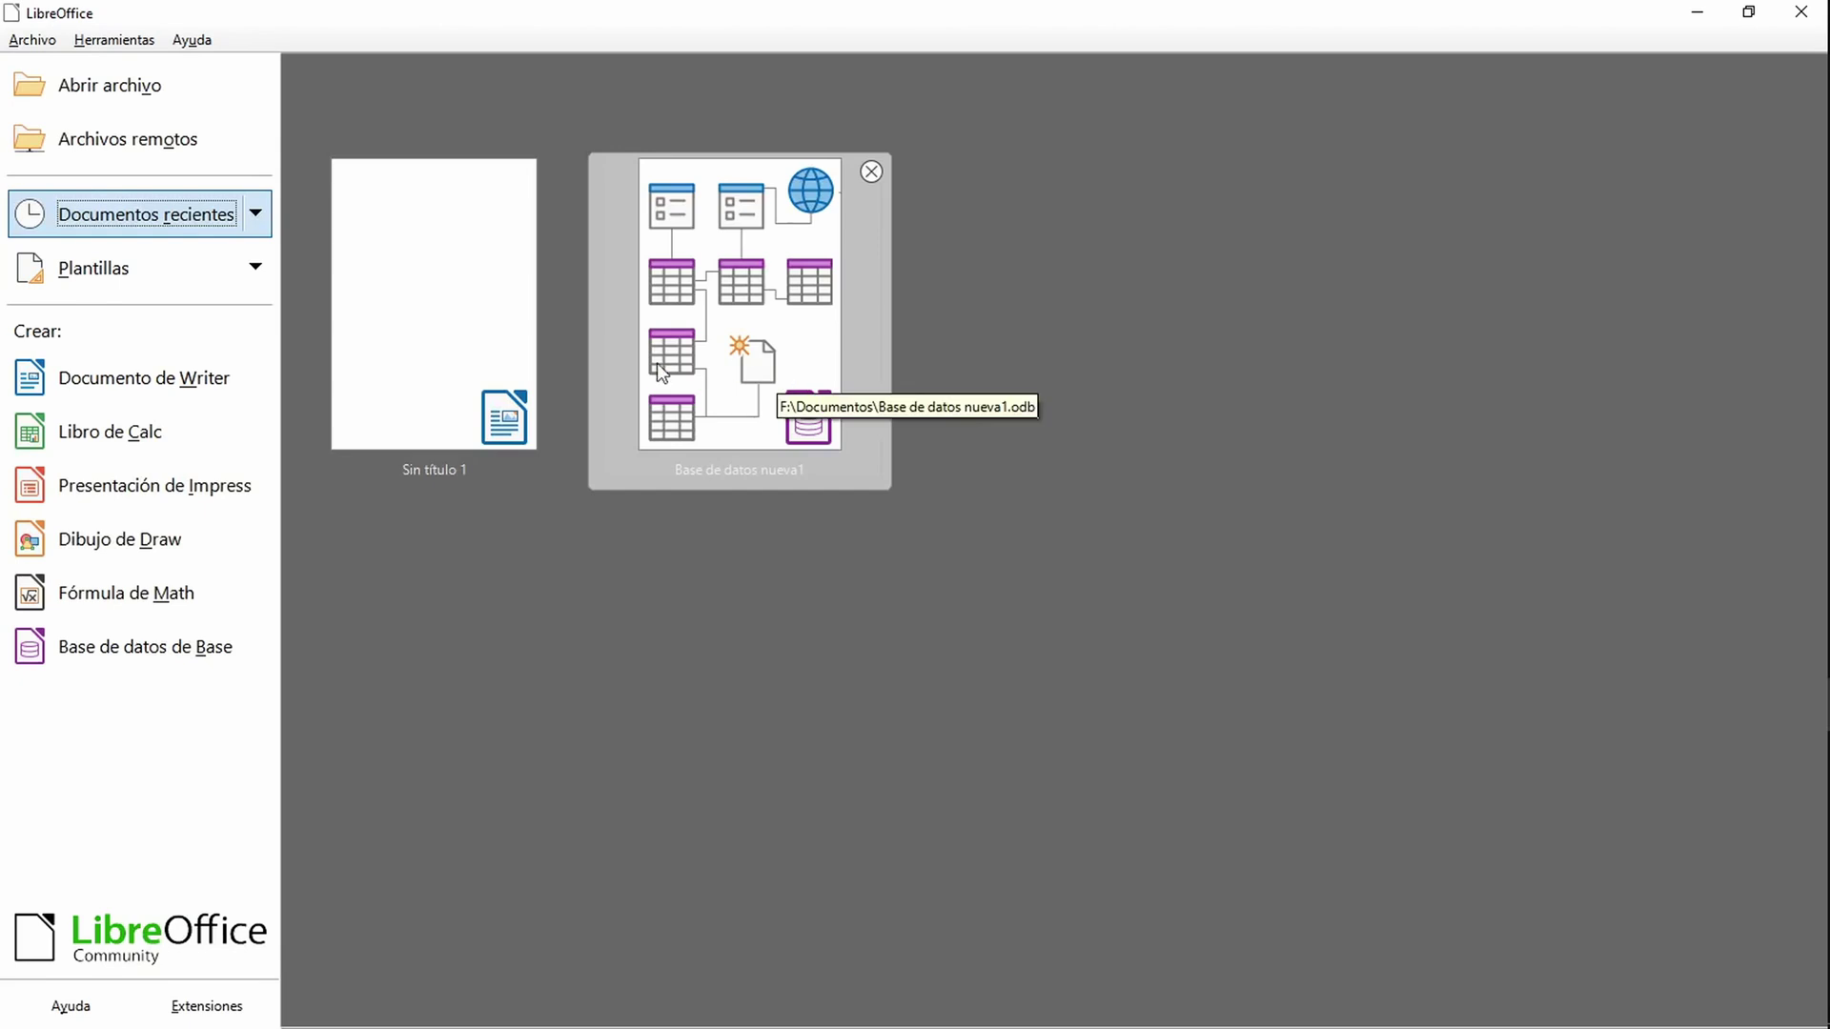
left_click(176, 374)
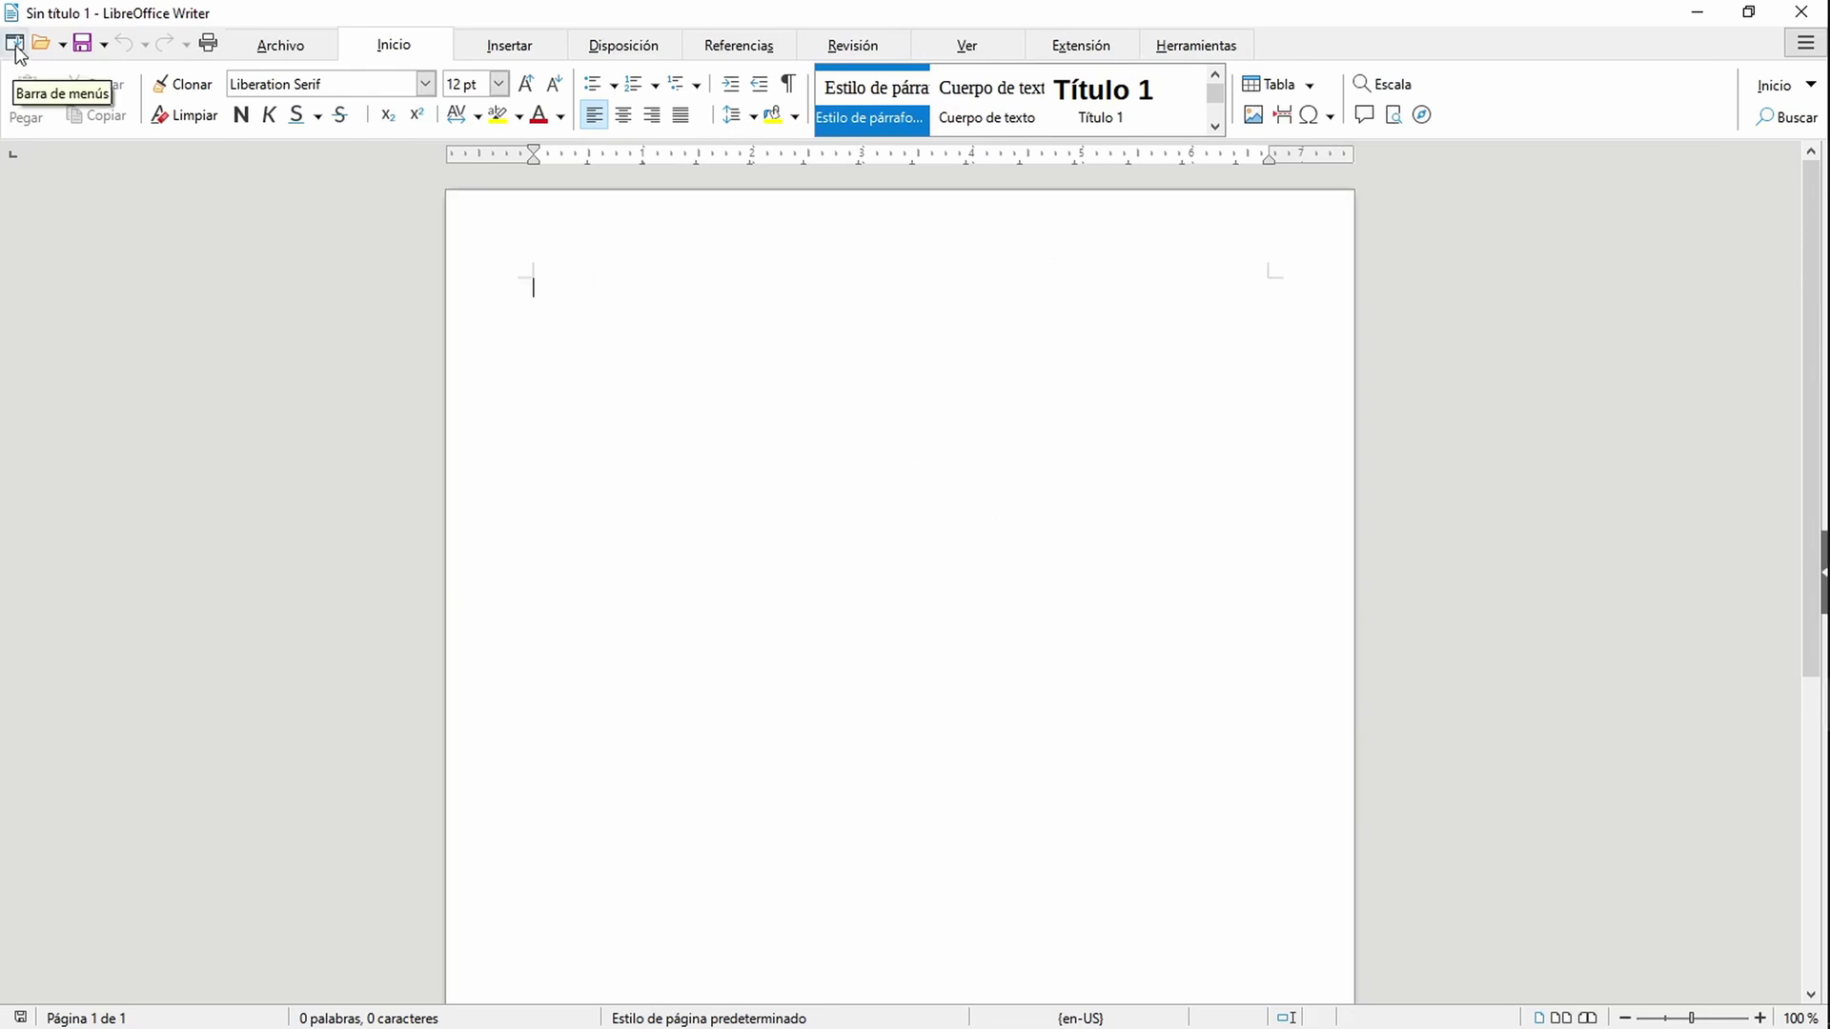
Step: Show the classic menu bar above the tabbed interface and display the Archivo commands
key("alt")
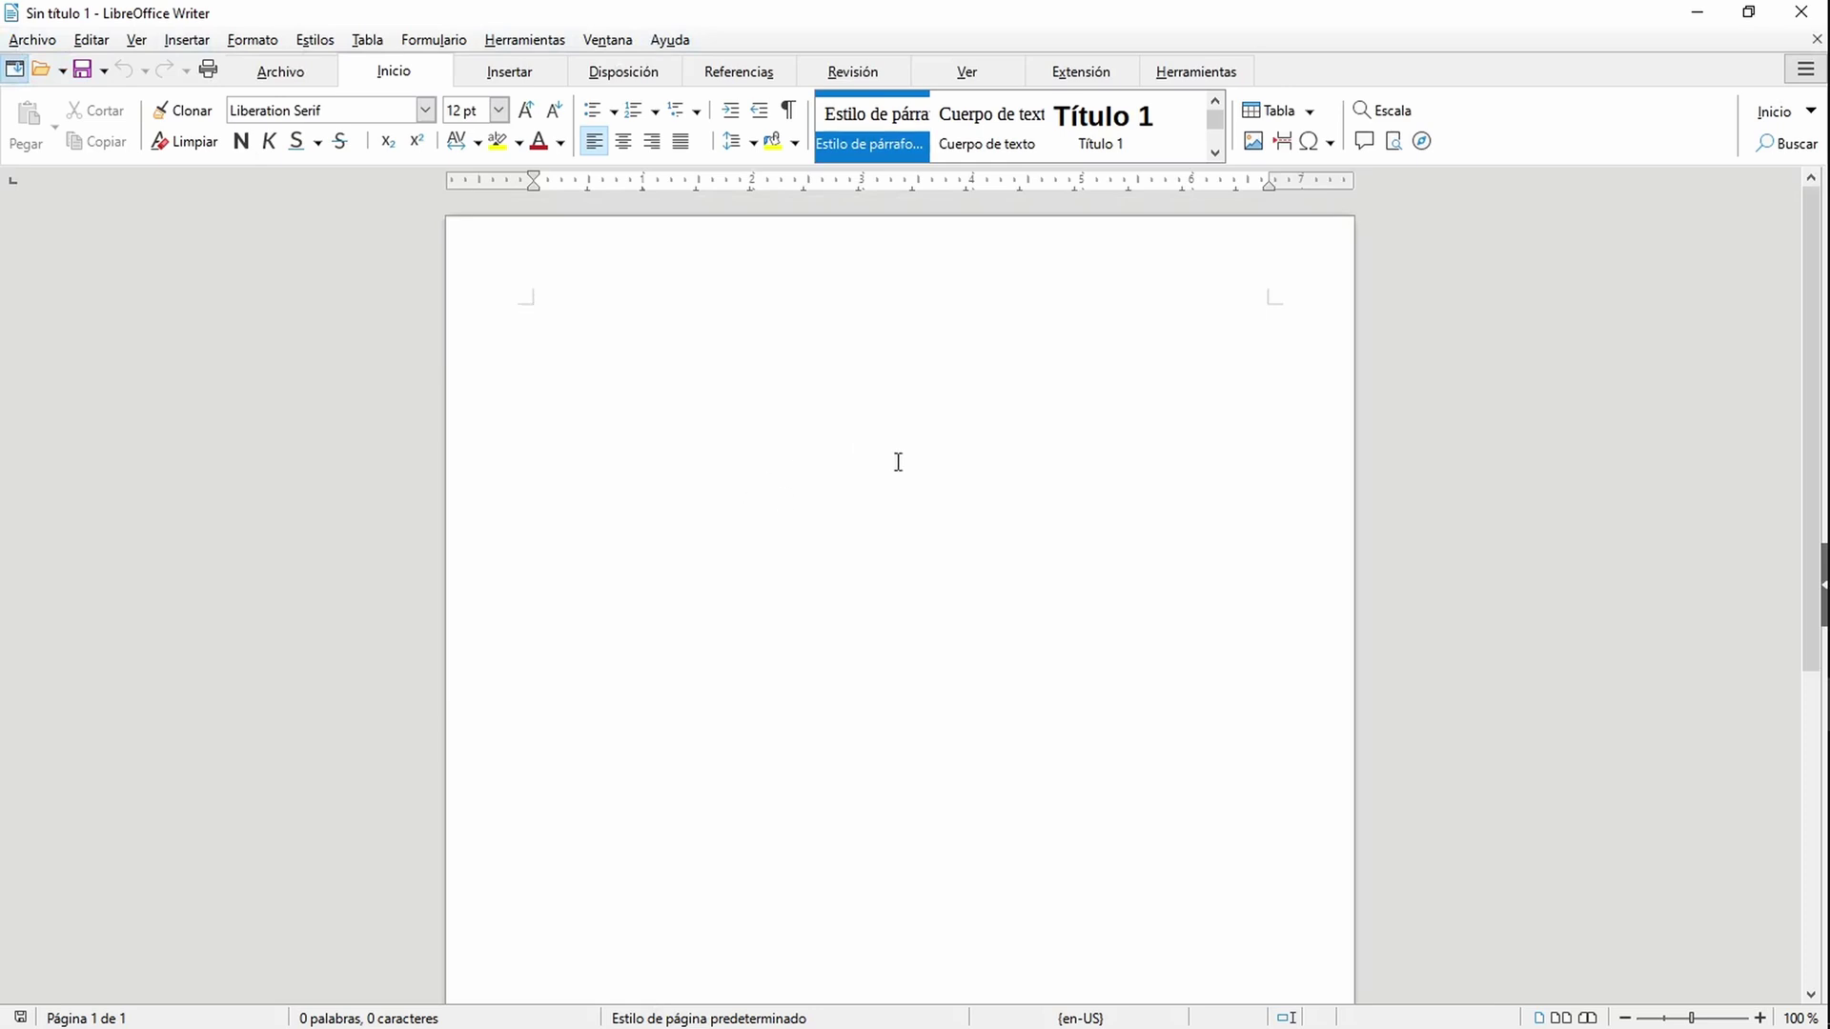
left_click(284, 75)
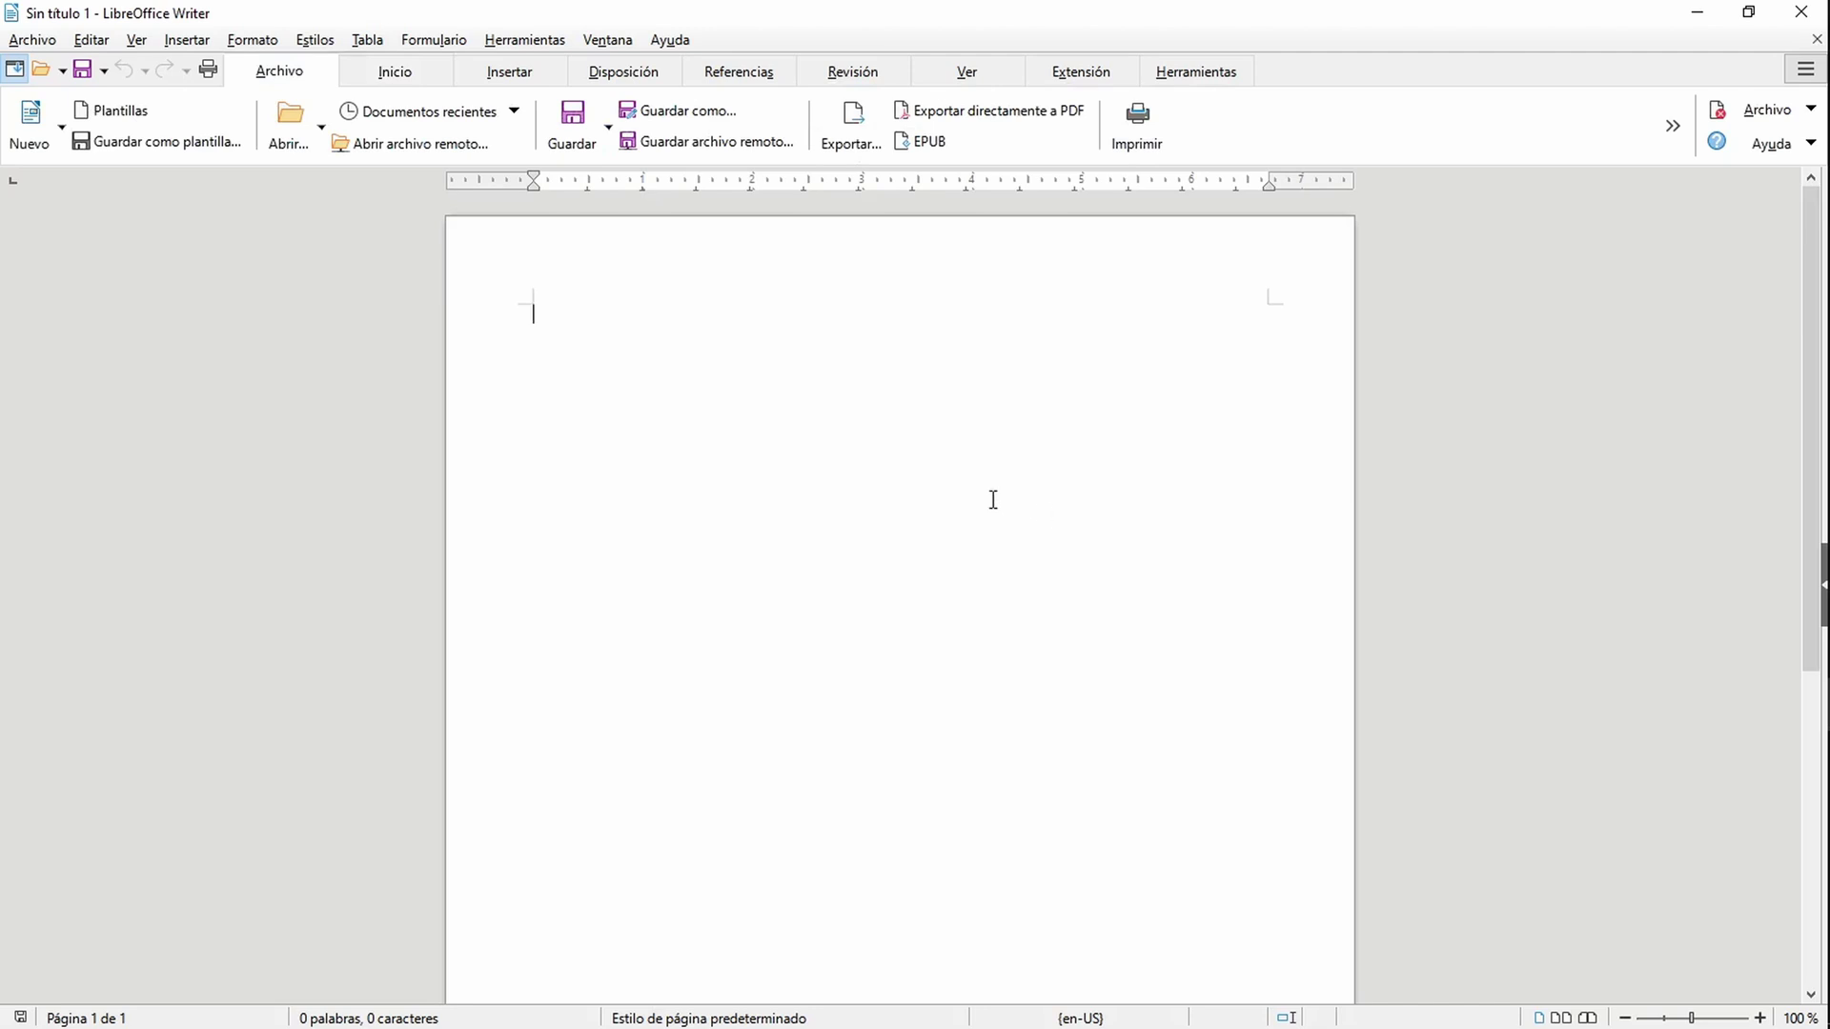
Step: Switch to Microsoft Word and create a new blank document
key("alt+Tab")
key("alt+Tab")
key("alt+Tab")
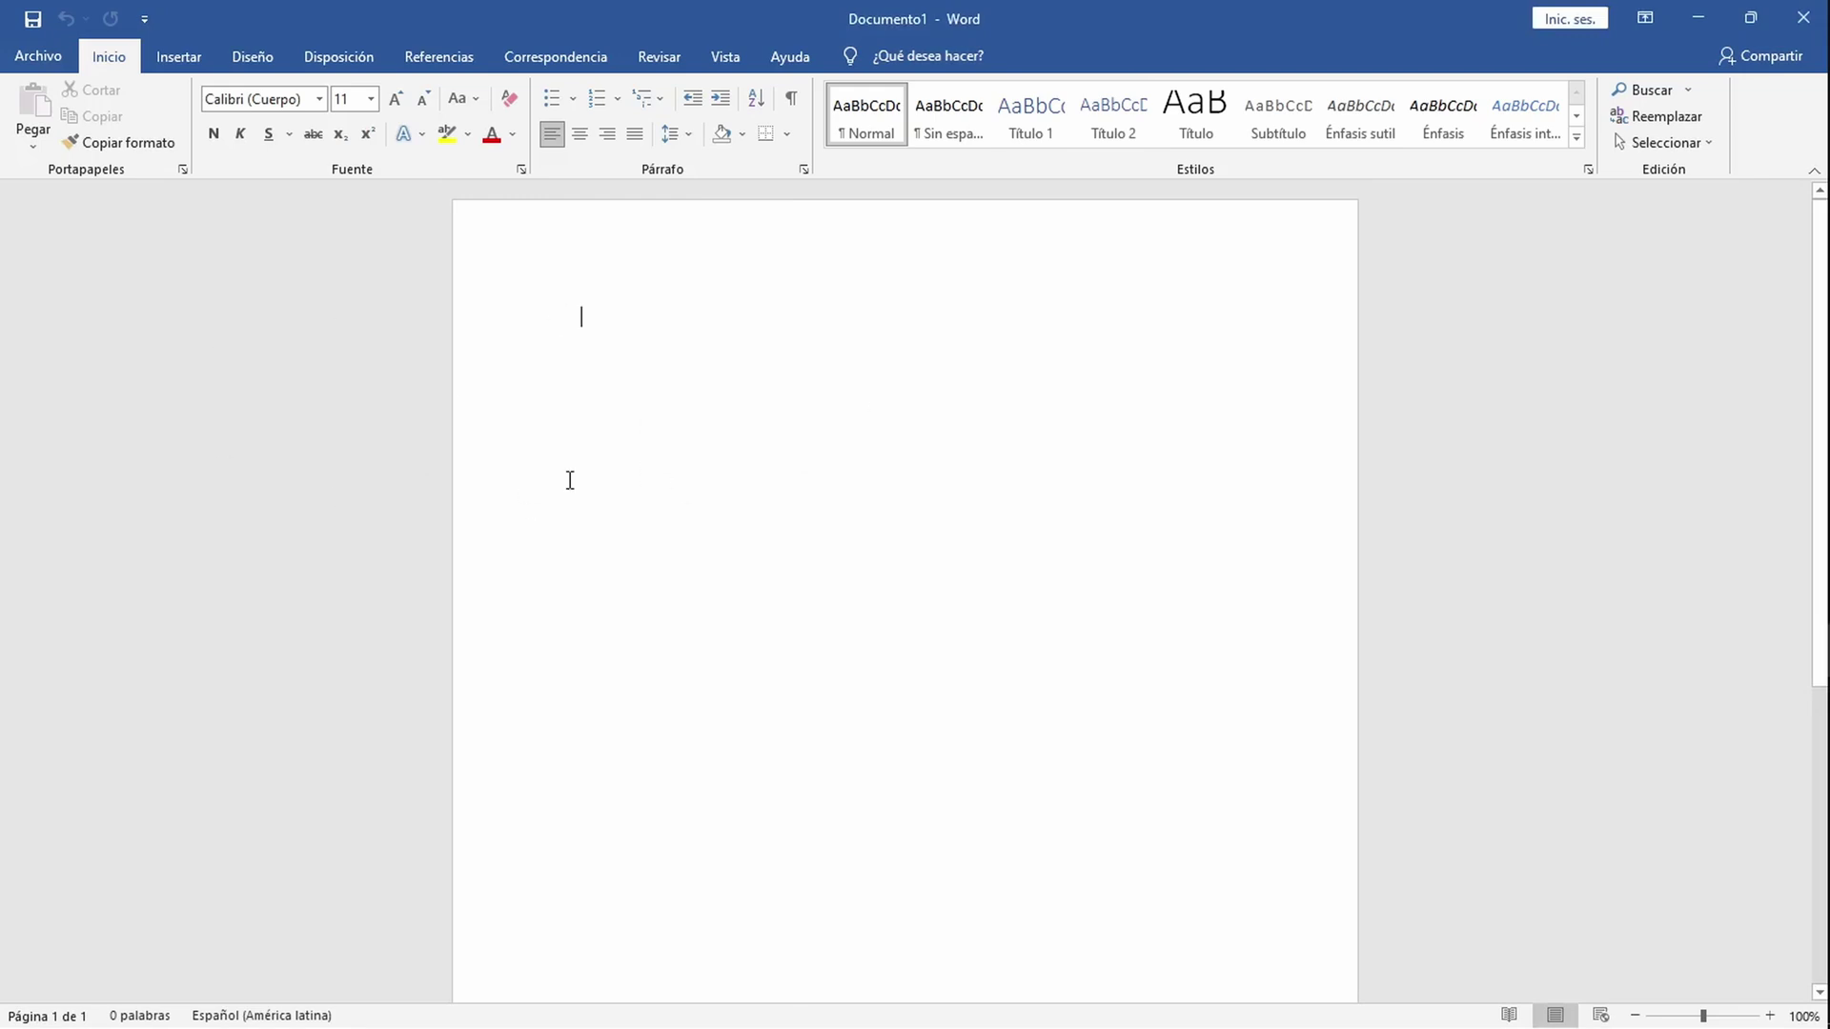
left_click(38, 55)
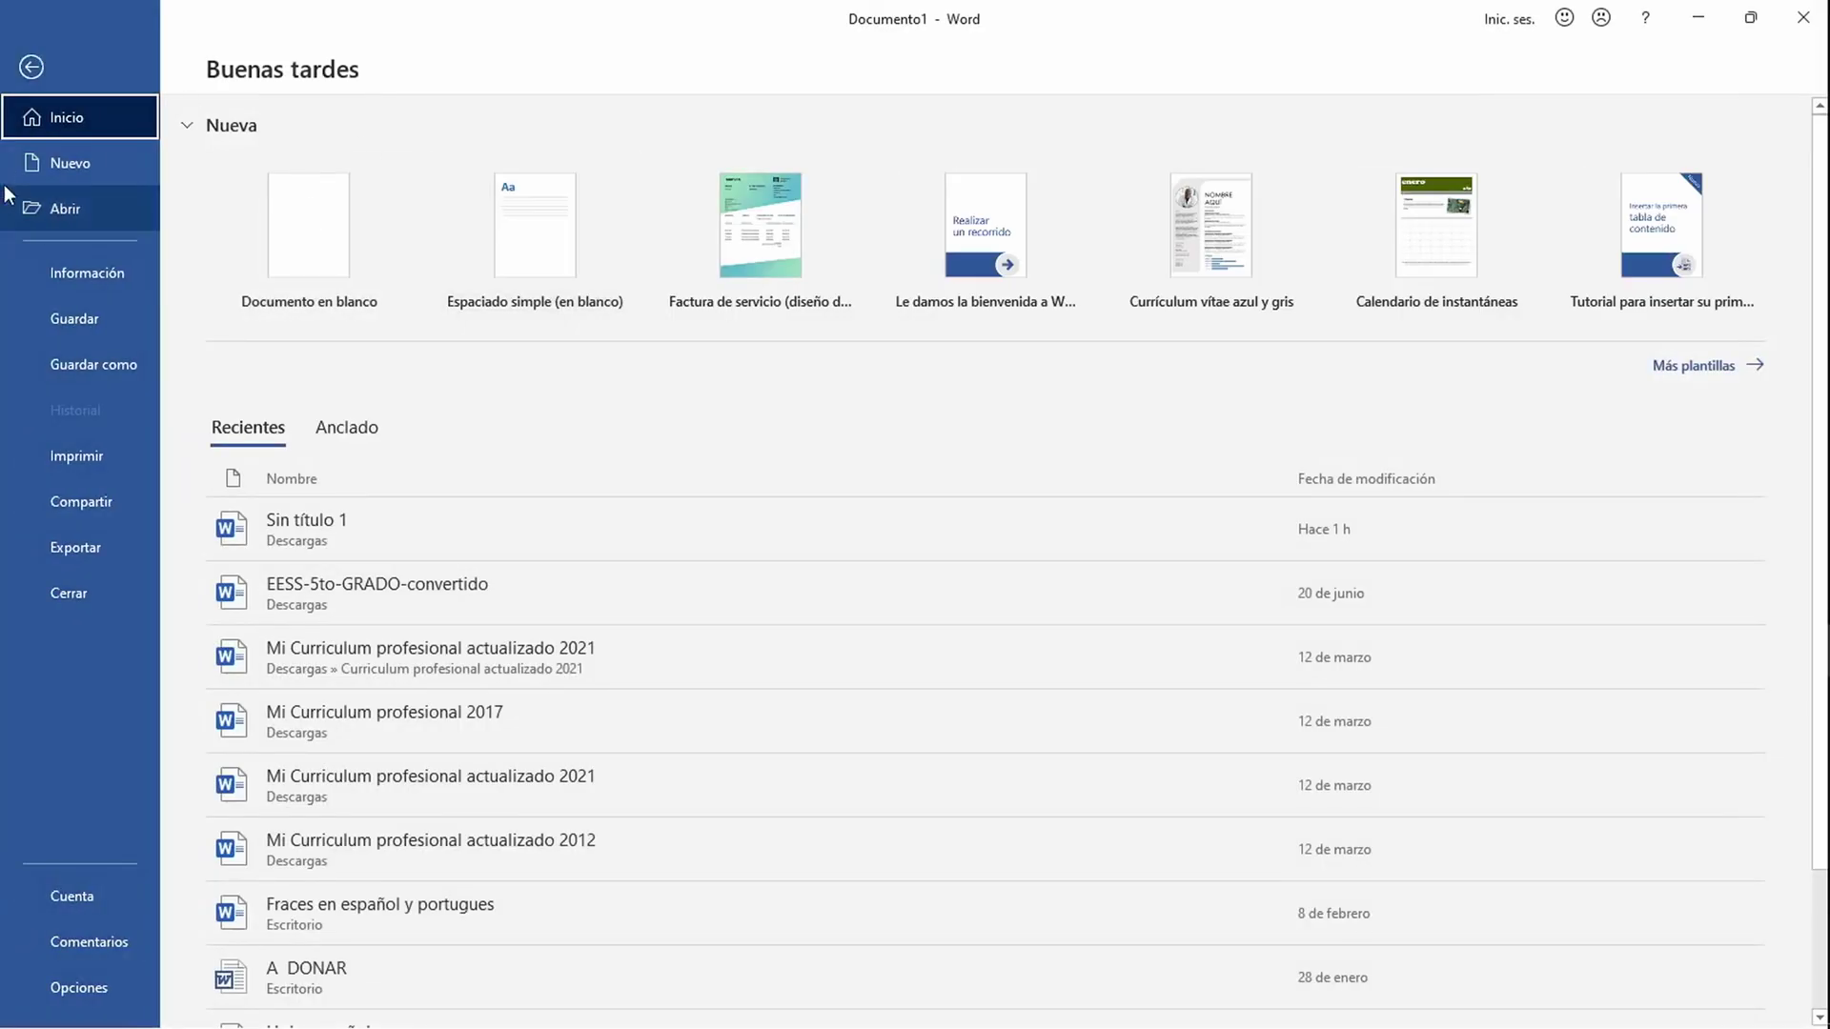
left_click(307, 245)
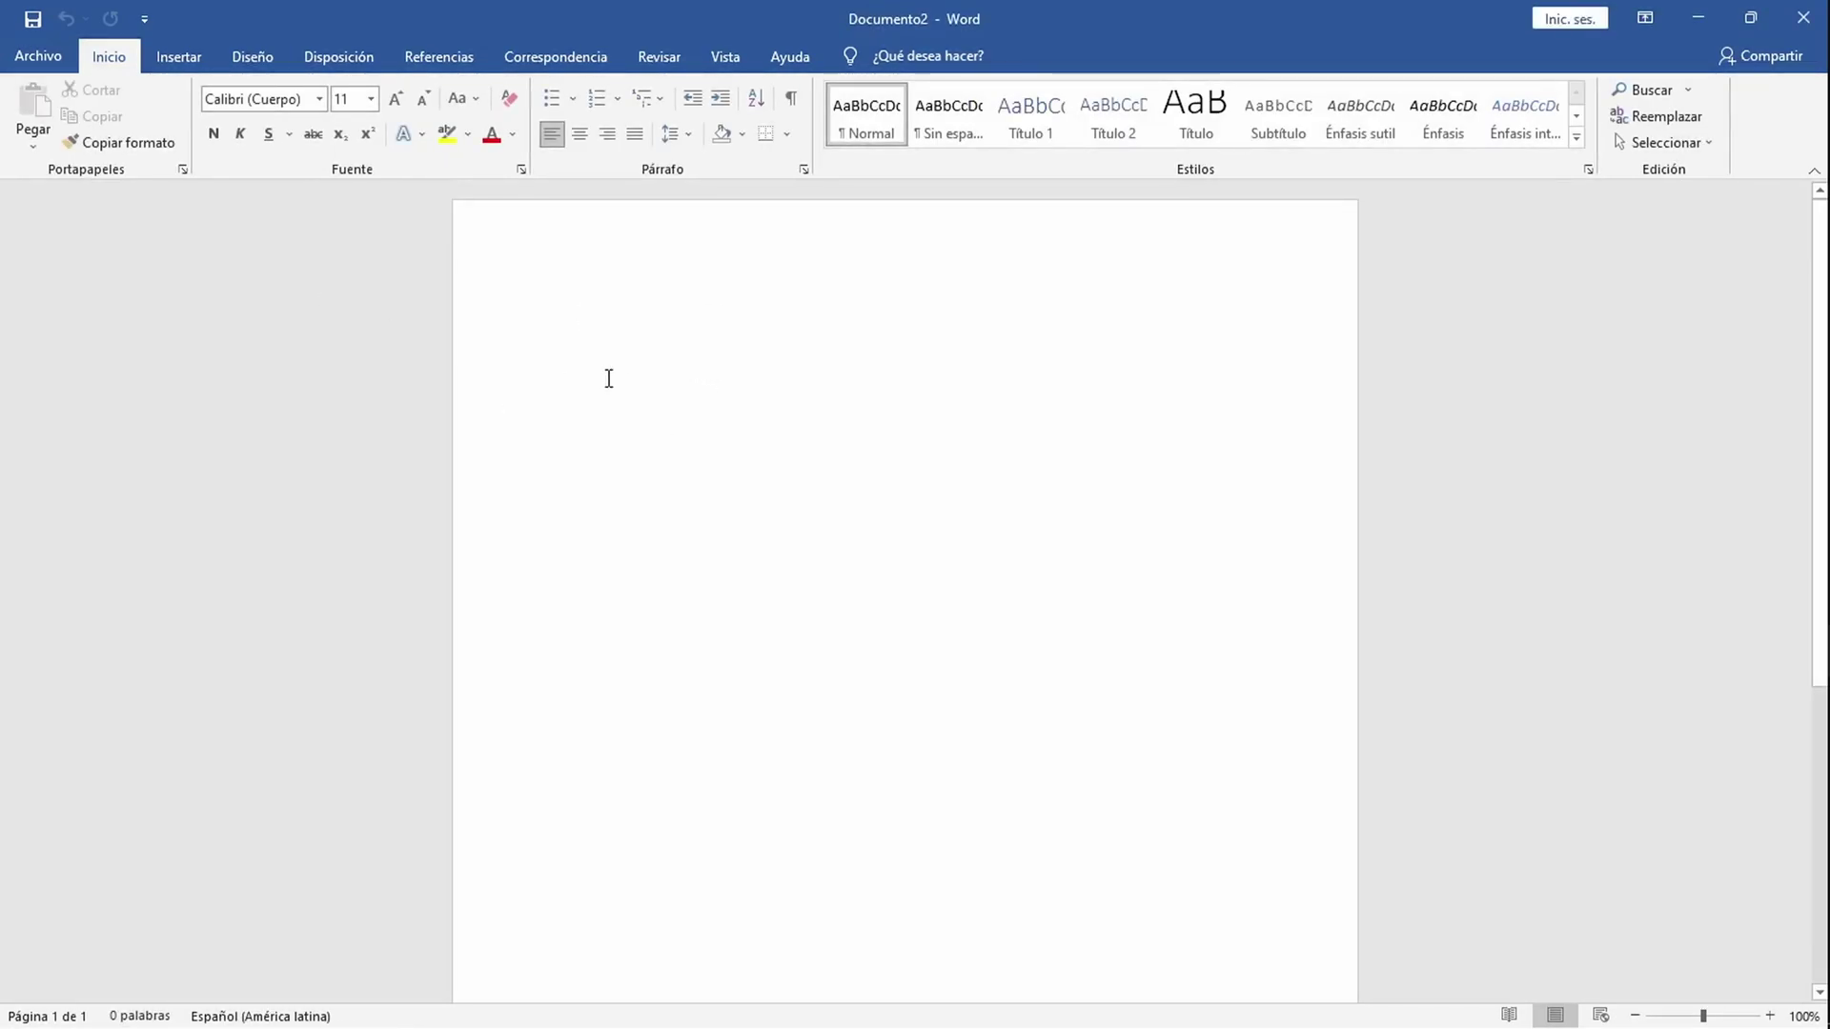
Step: Display Word's keyboard access hints on the ribbon and return to the blank document
key("alt")
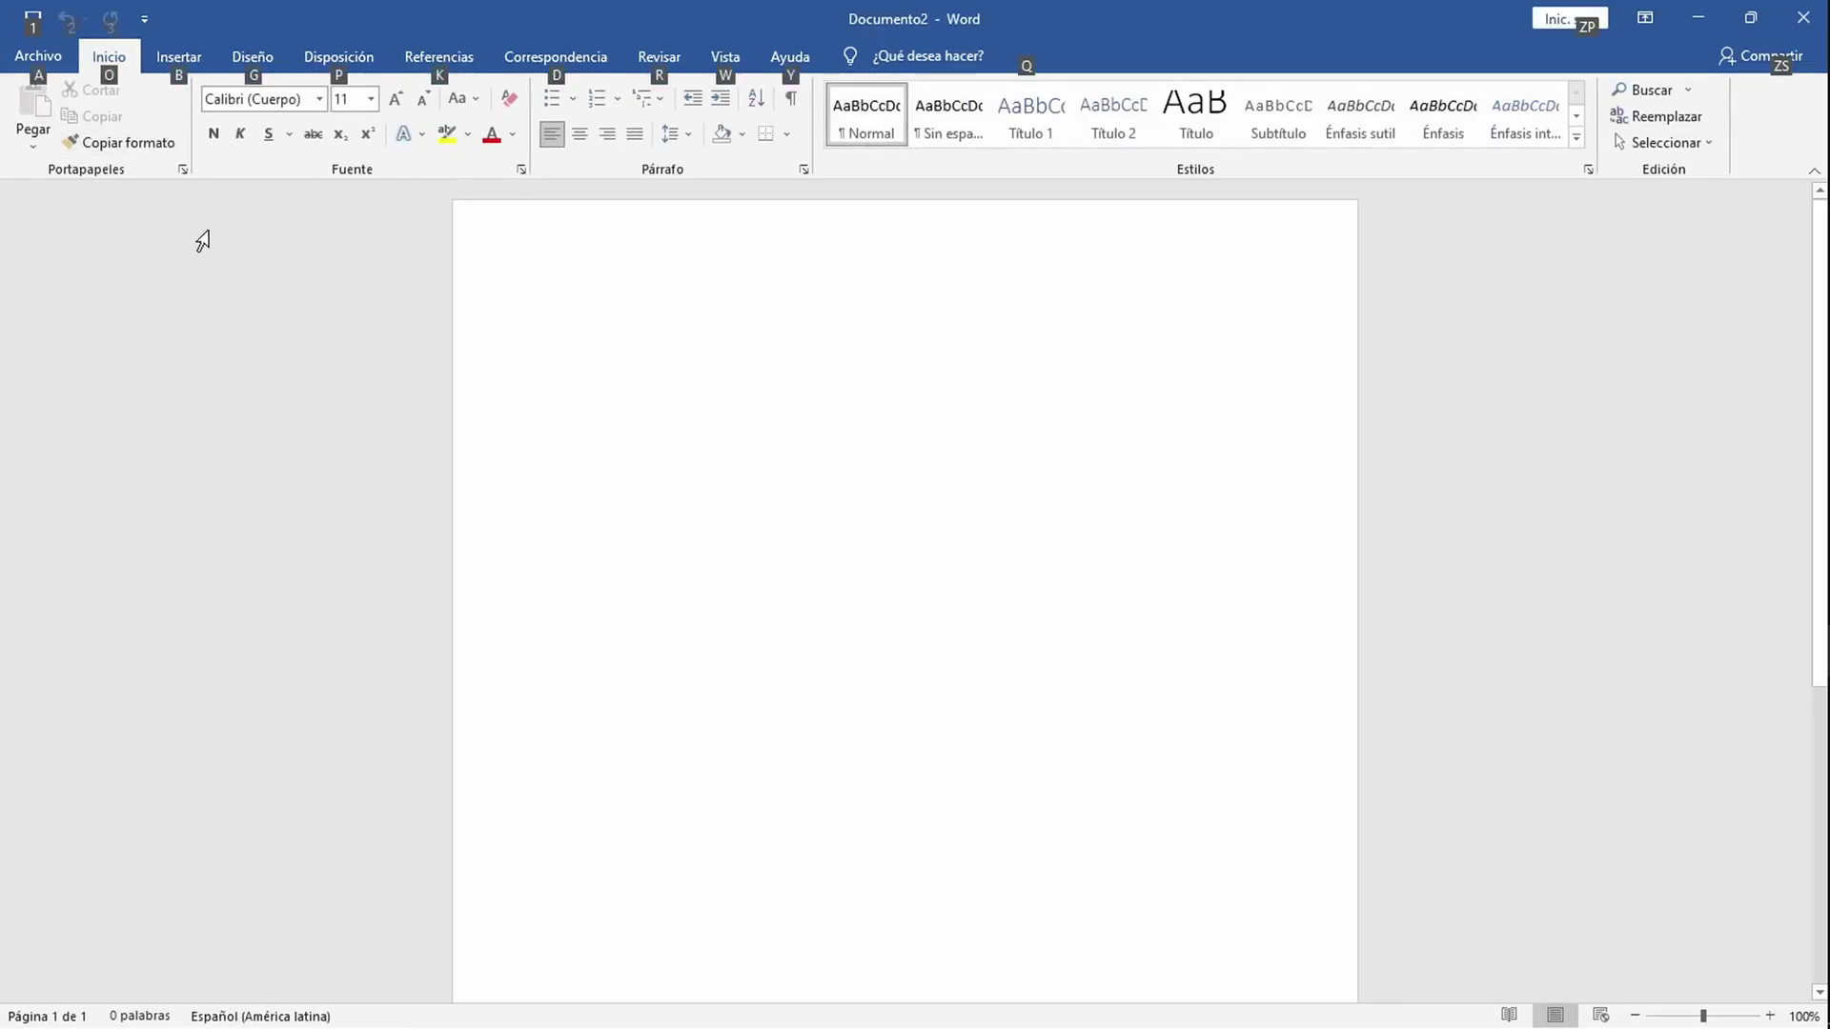
left_click(325, 314)
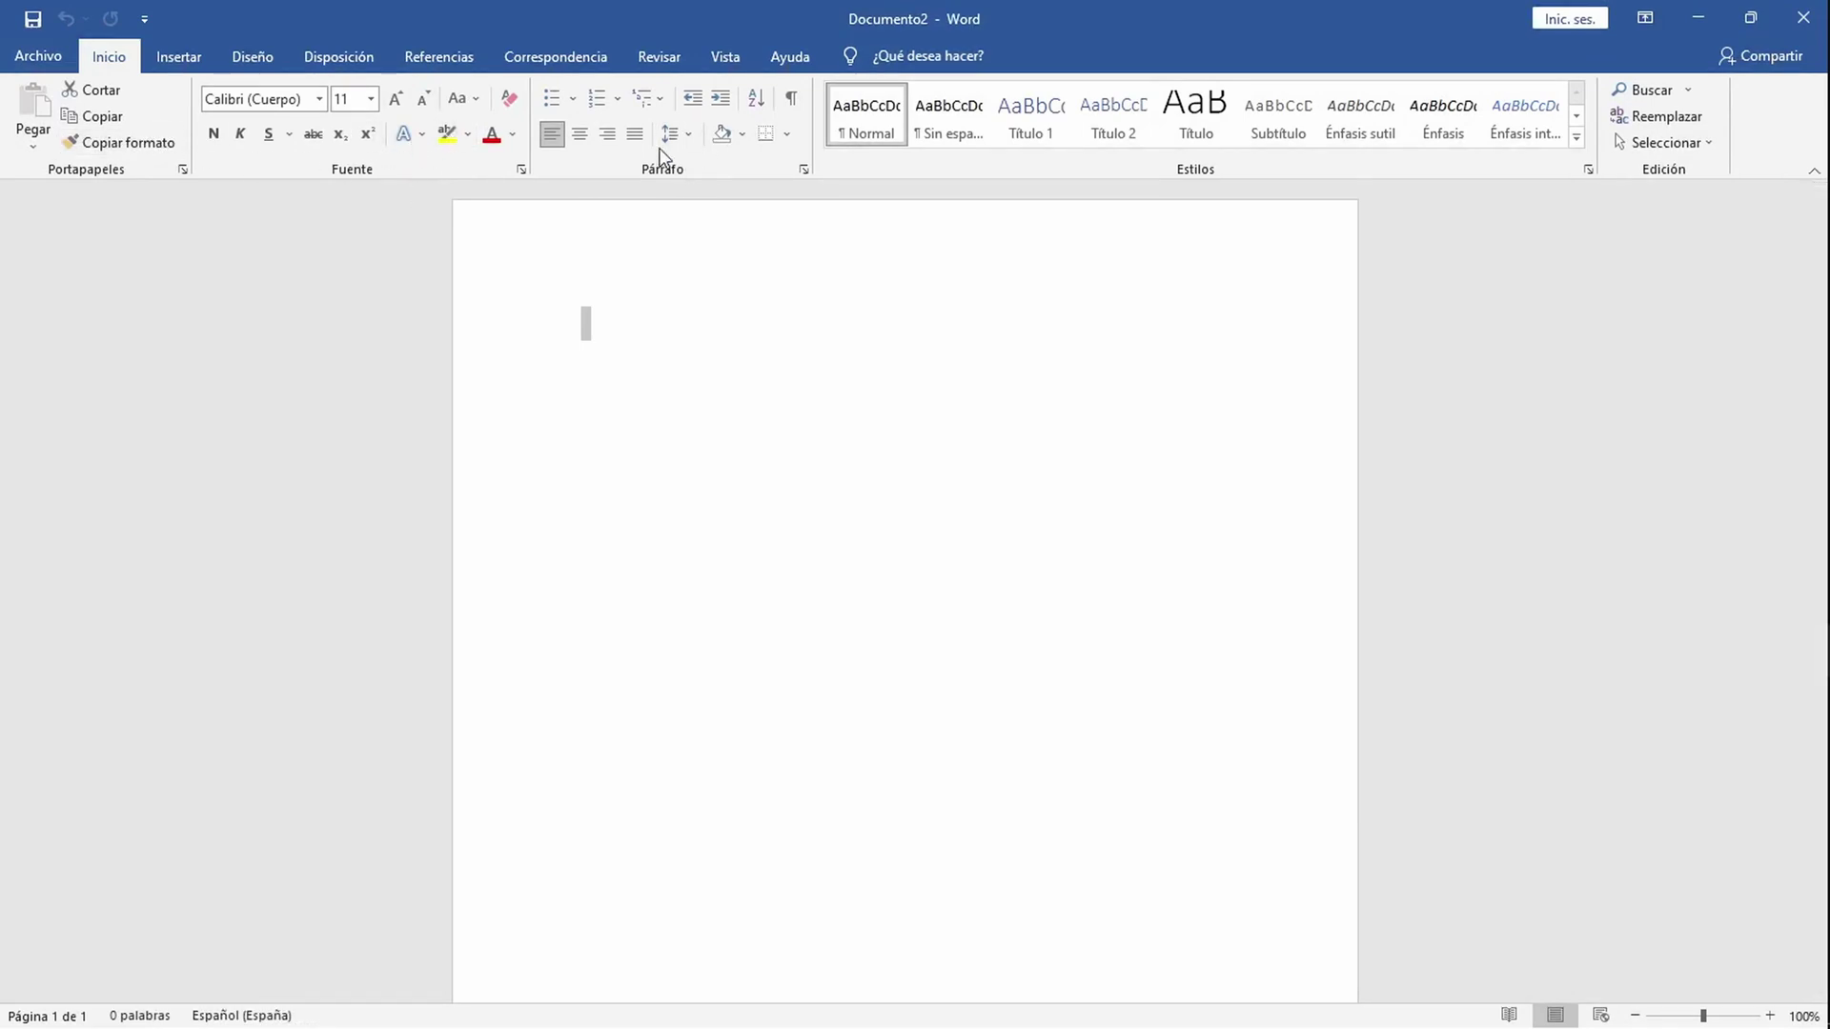
left_click(850, 454)
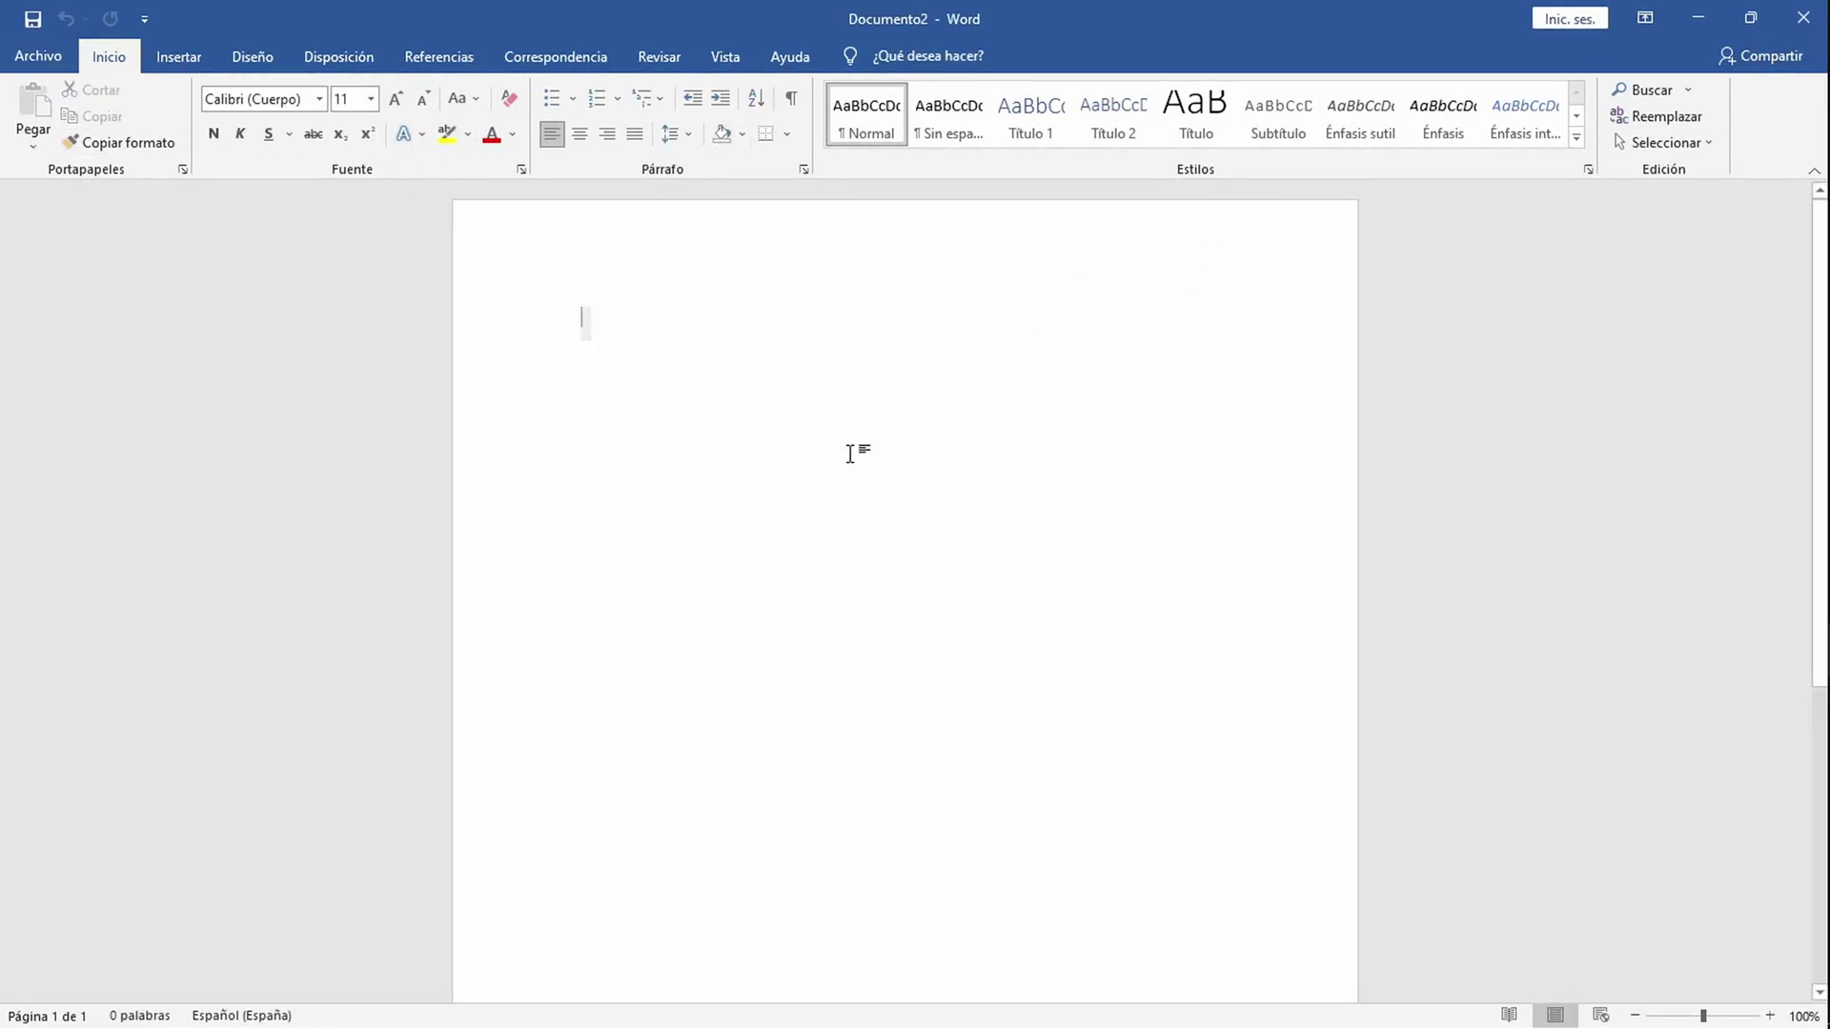
Step: Close the Documento1 window of Word and switch back to LibreOffice Writer
key("alt+Tab")
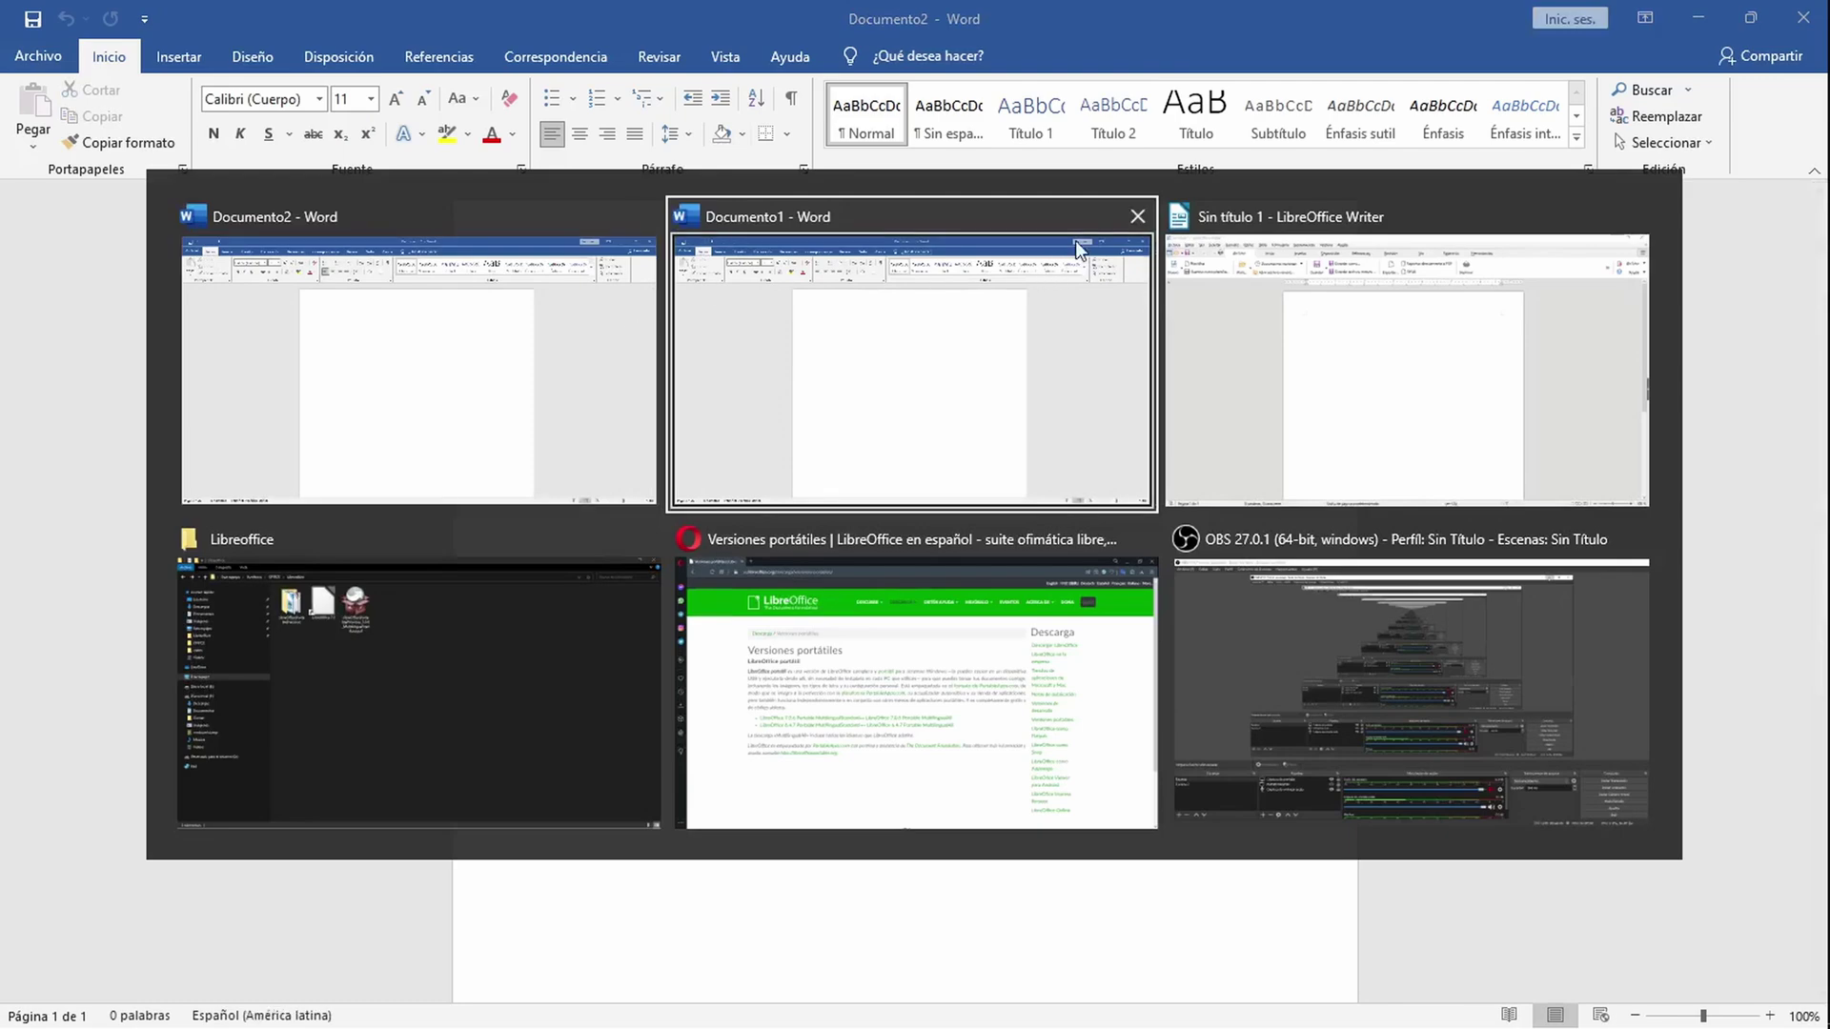
left_click(1141, 218)
left_click(1038, 347)
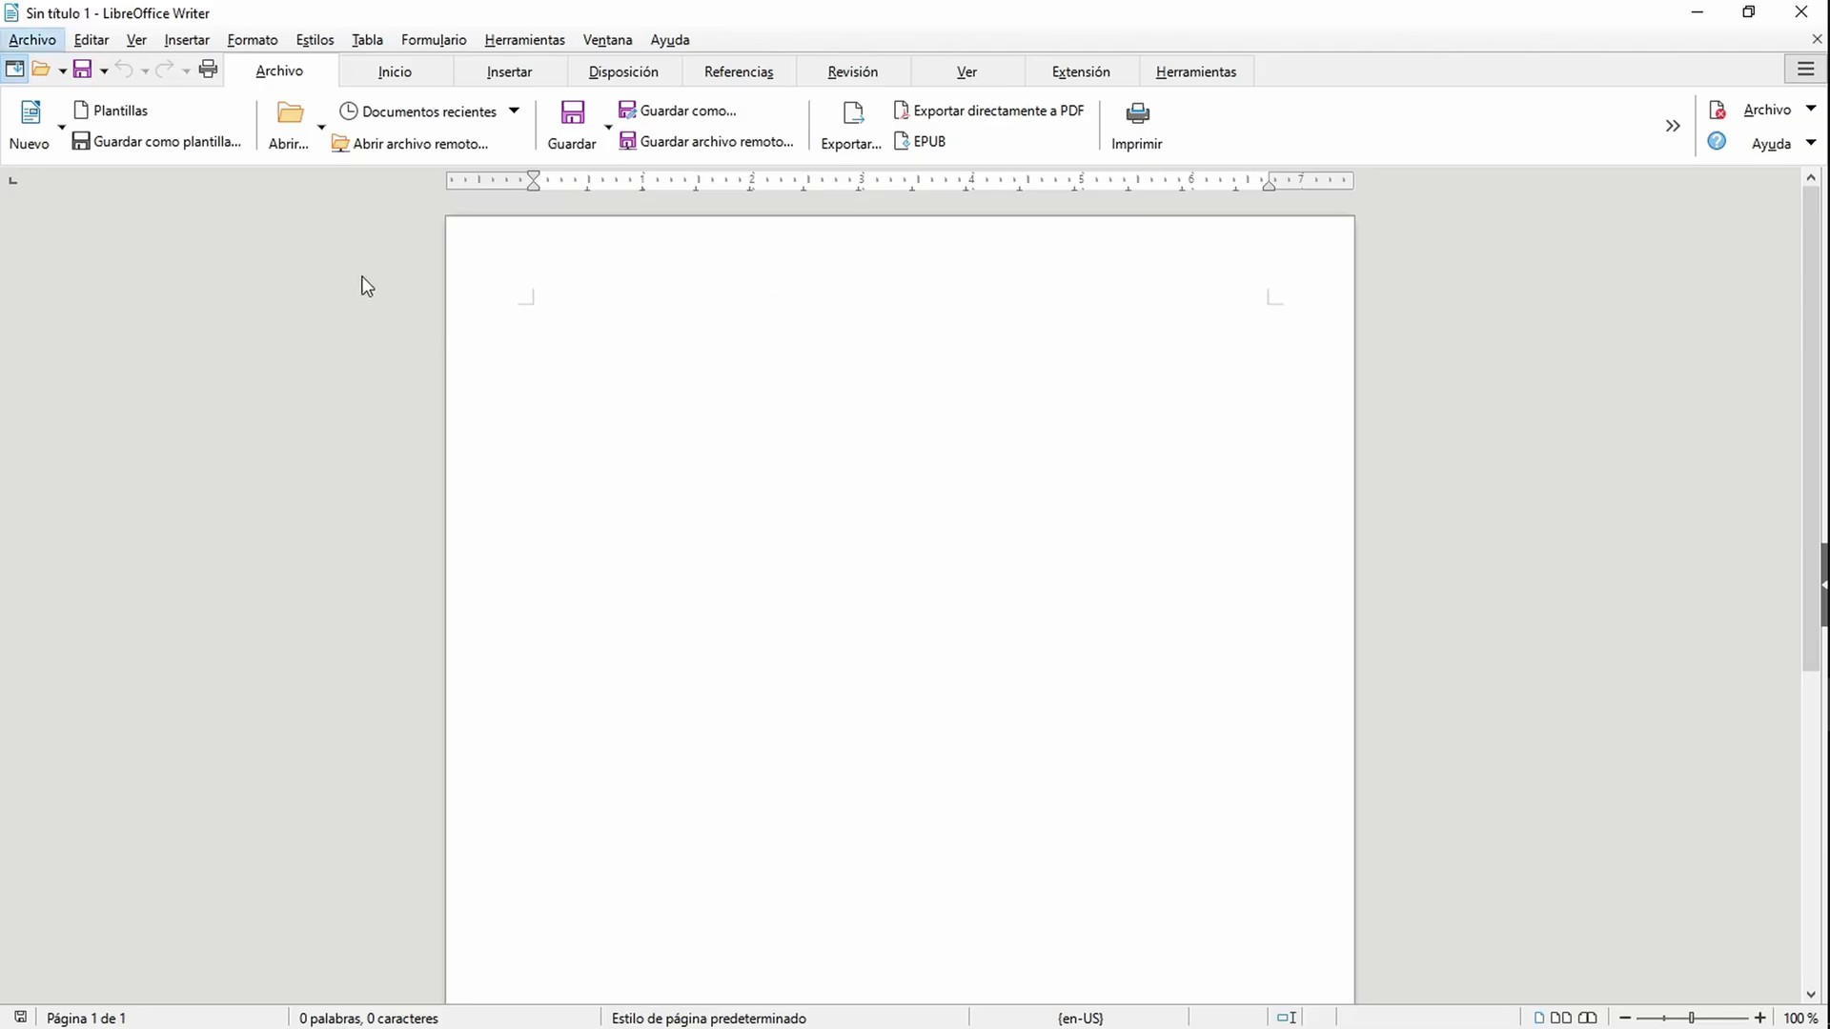
Step: Show the Inicio commands of the tabbed interface, viewing the table size grid and the favourite special characters
left_click(386, 80)
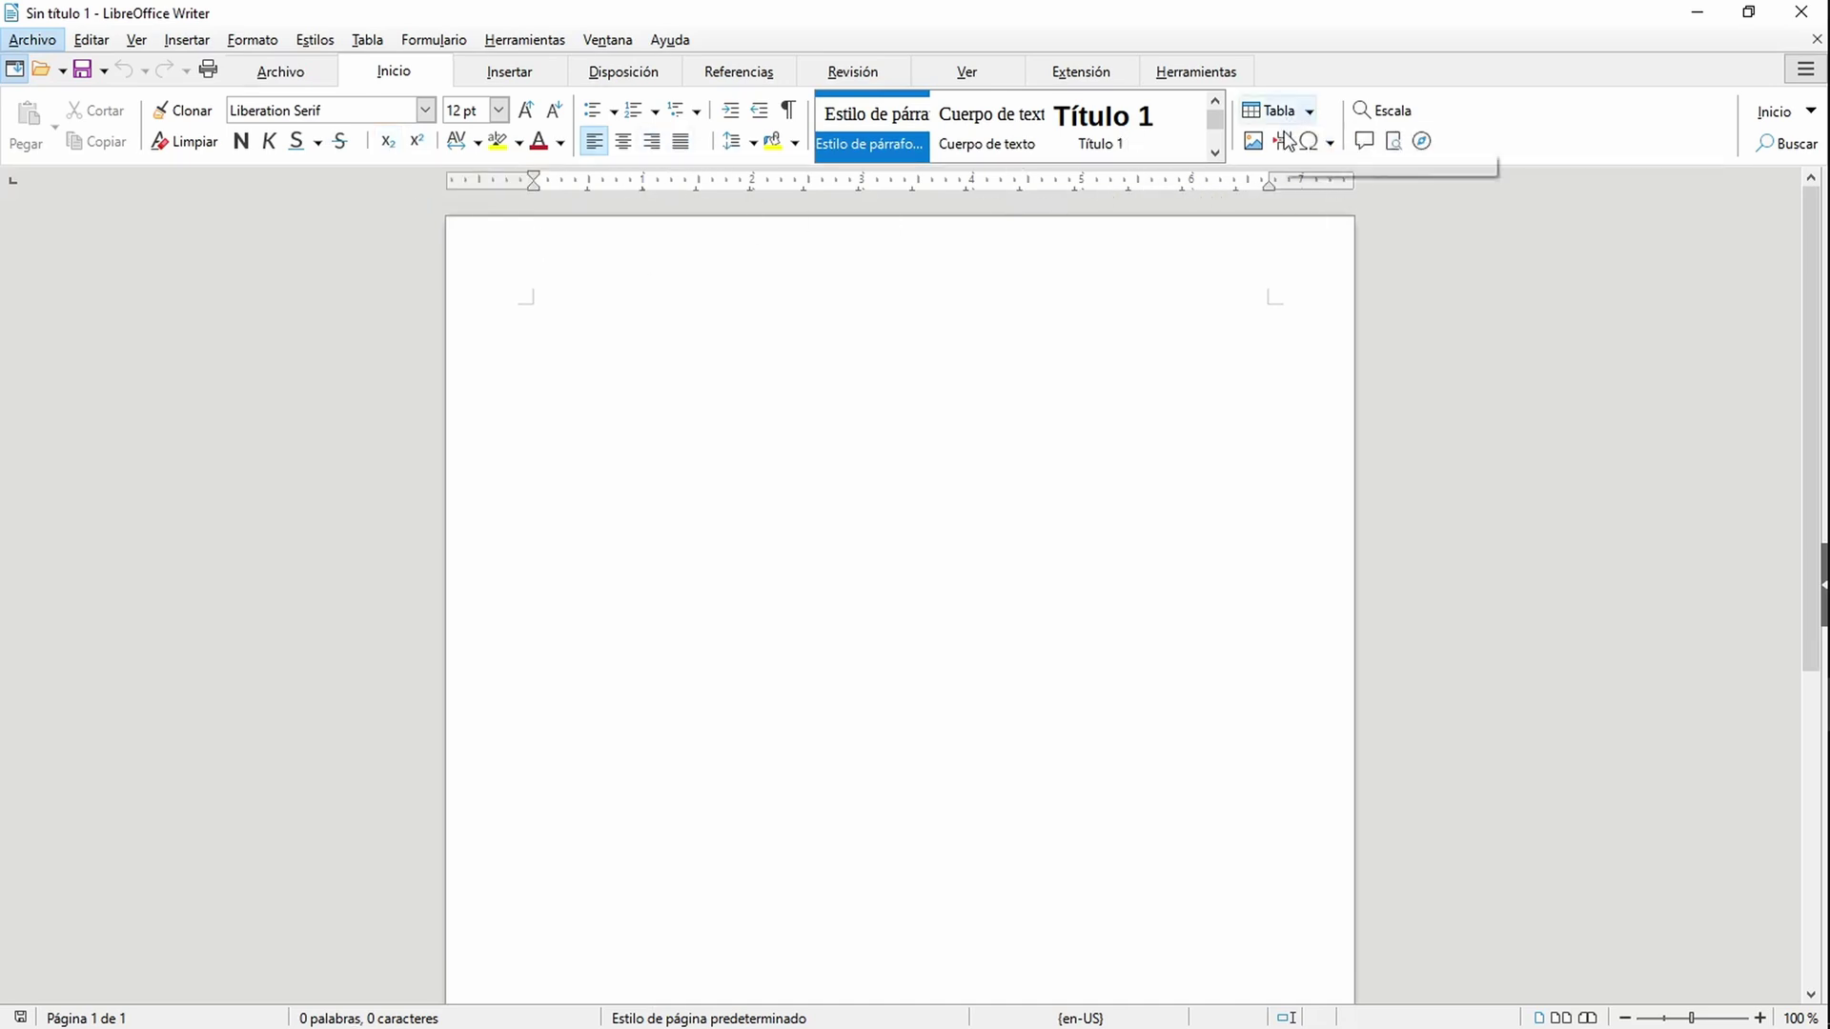
left_click(1309, 114)
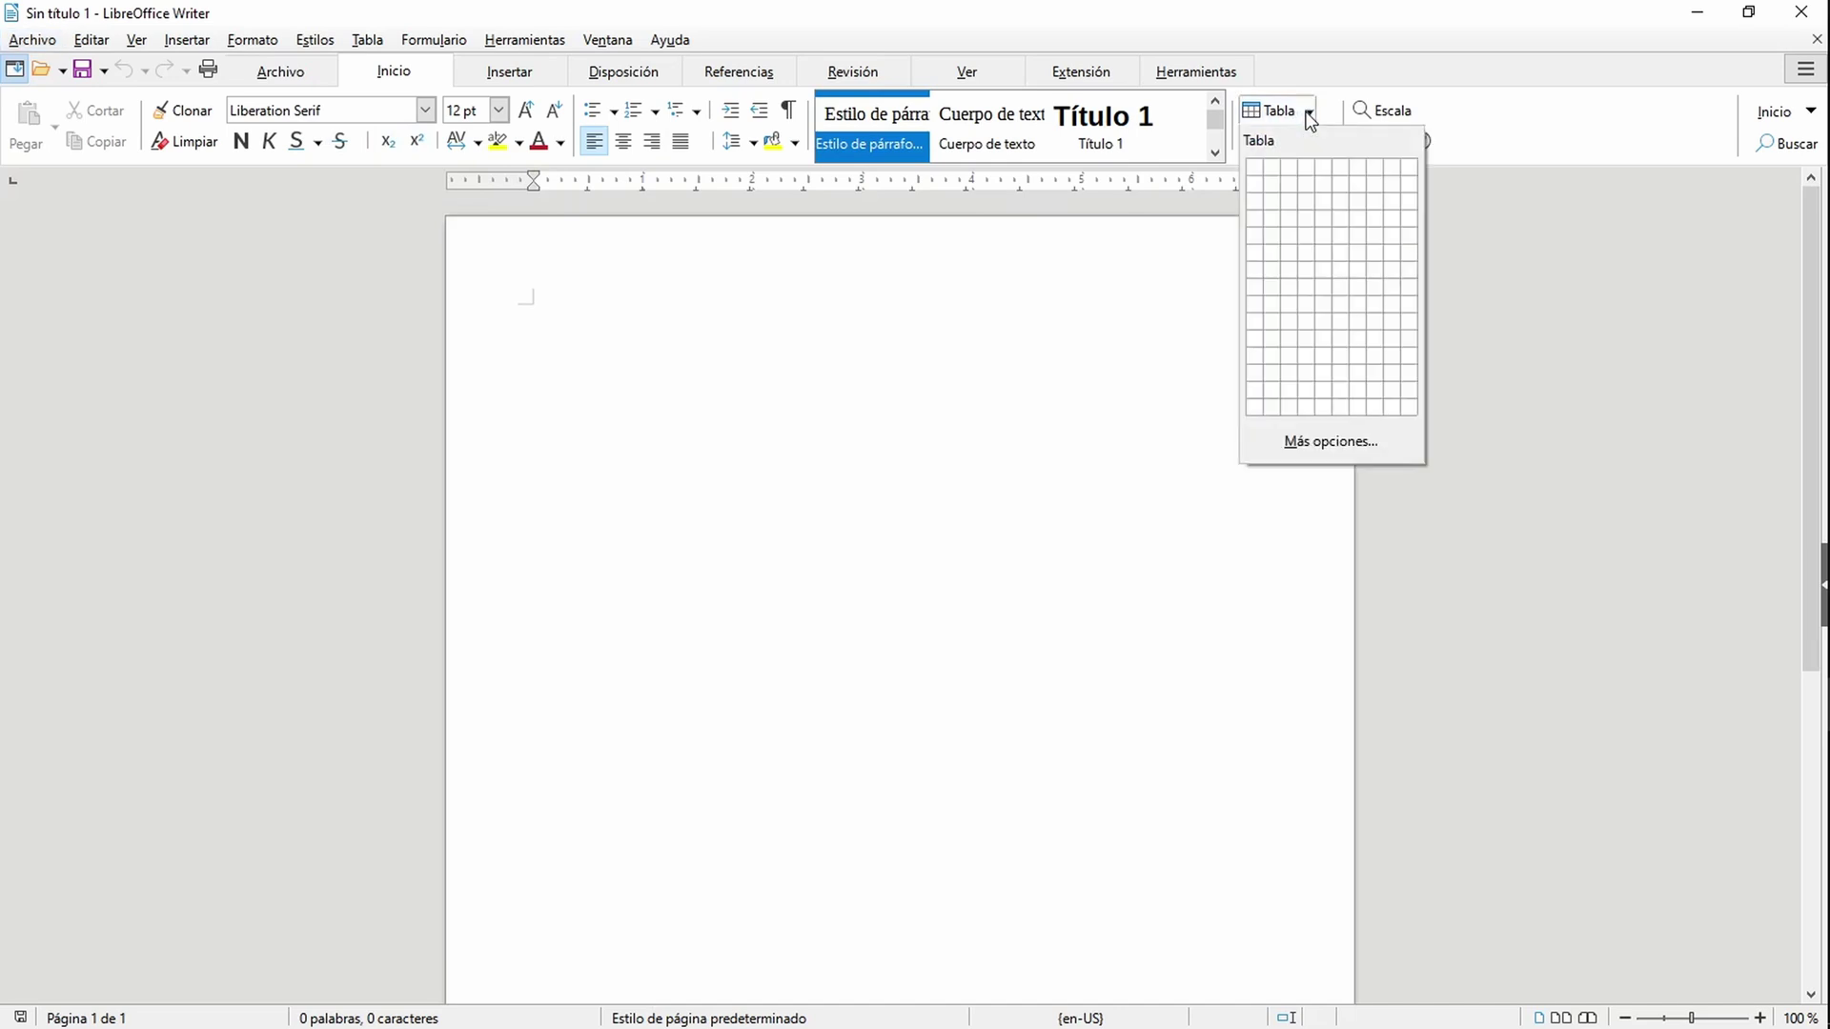
key("alt")
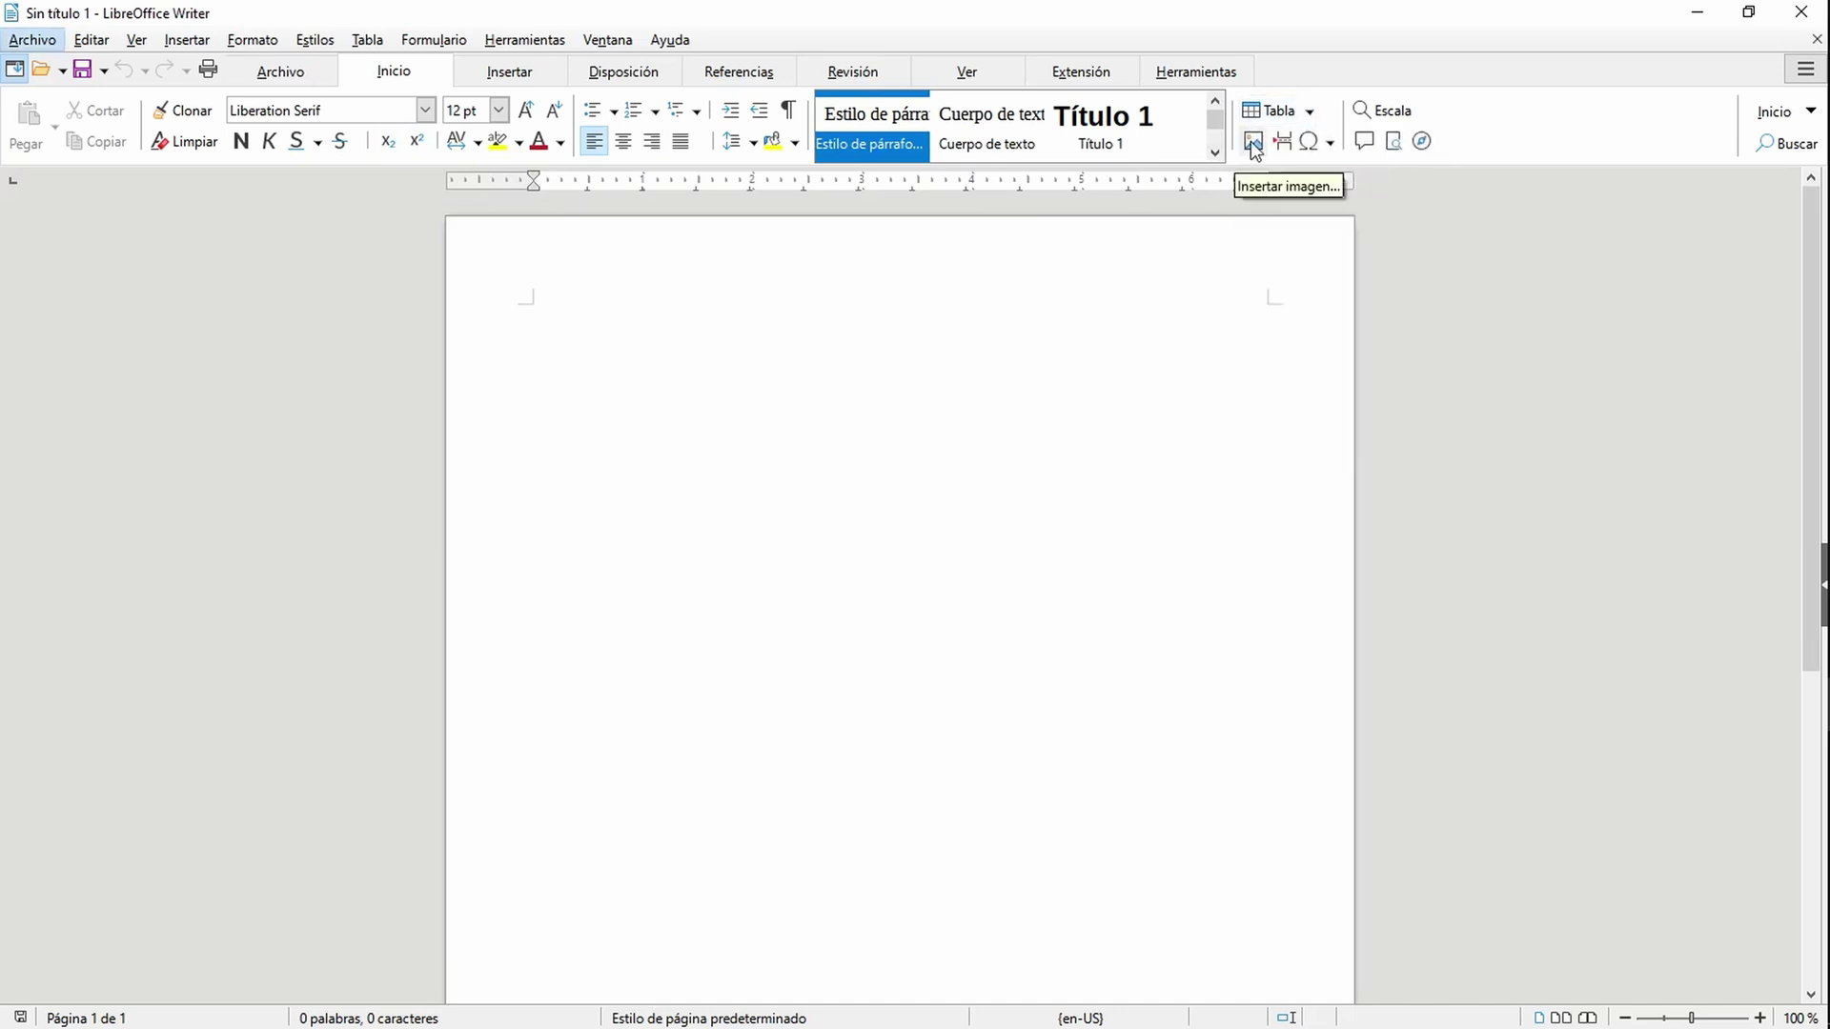
left_click(1334, 142)
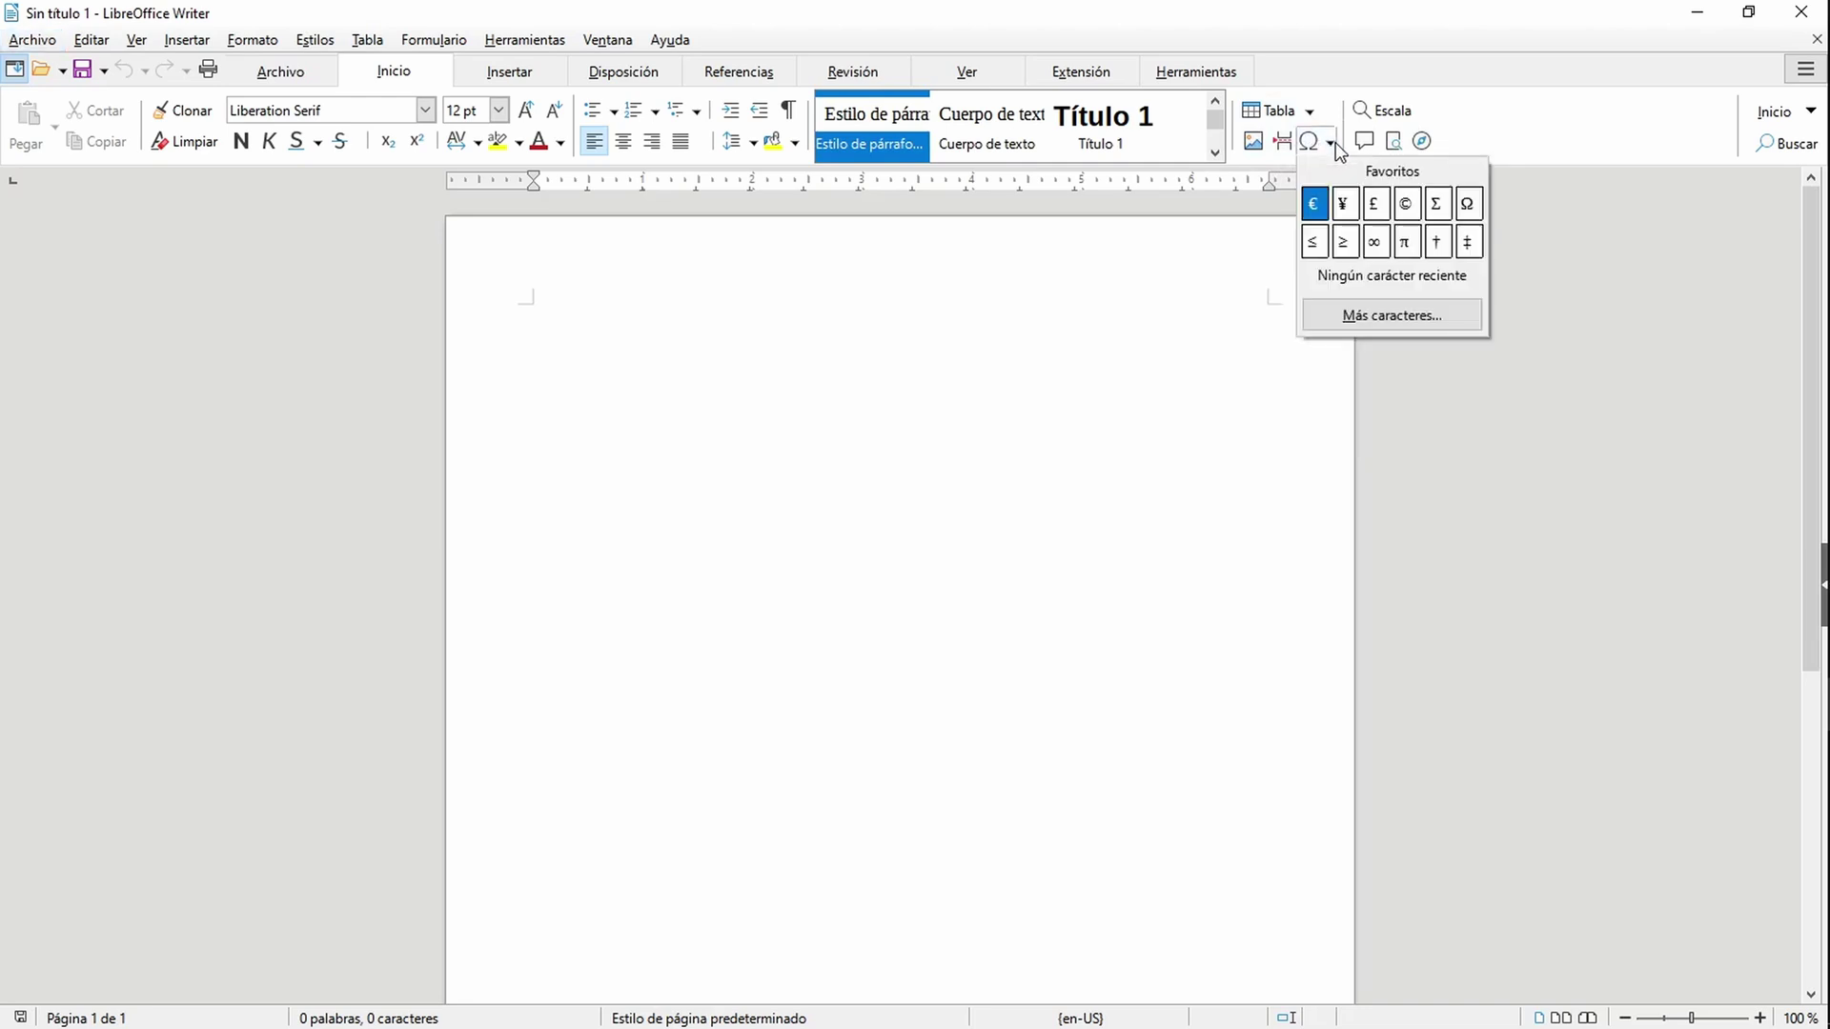
key("alt")
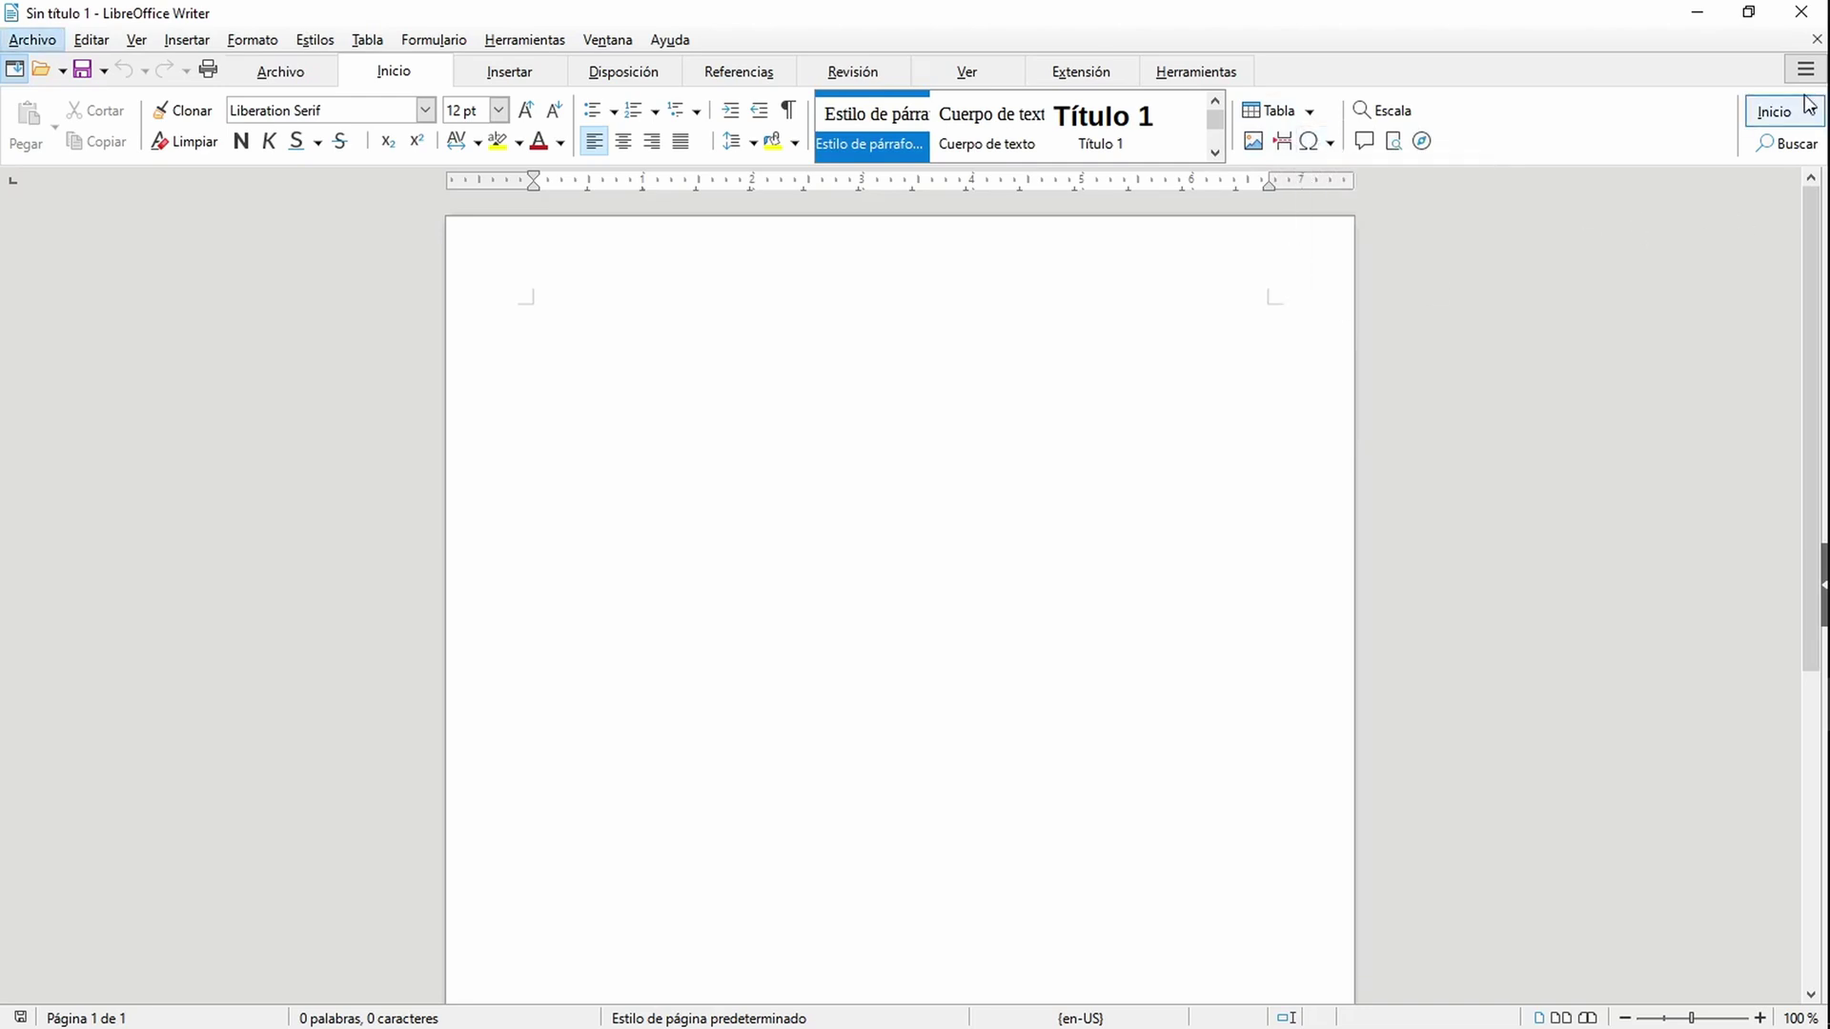
Step: Display Writer's Find bar, compare the Inicio commands with Word's, and return to Writer
left_click(1792, 145)
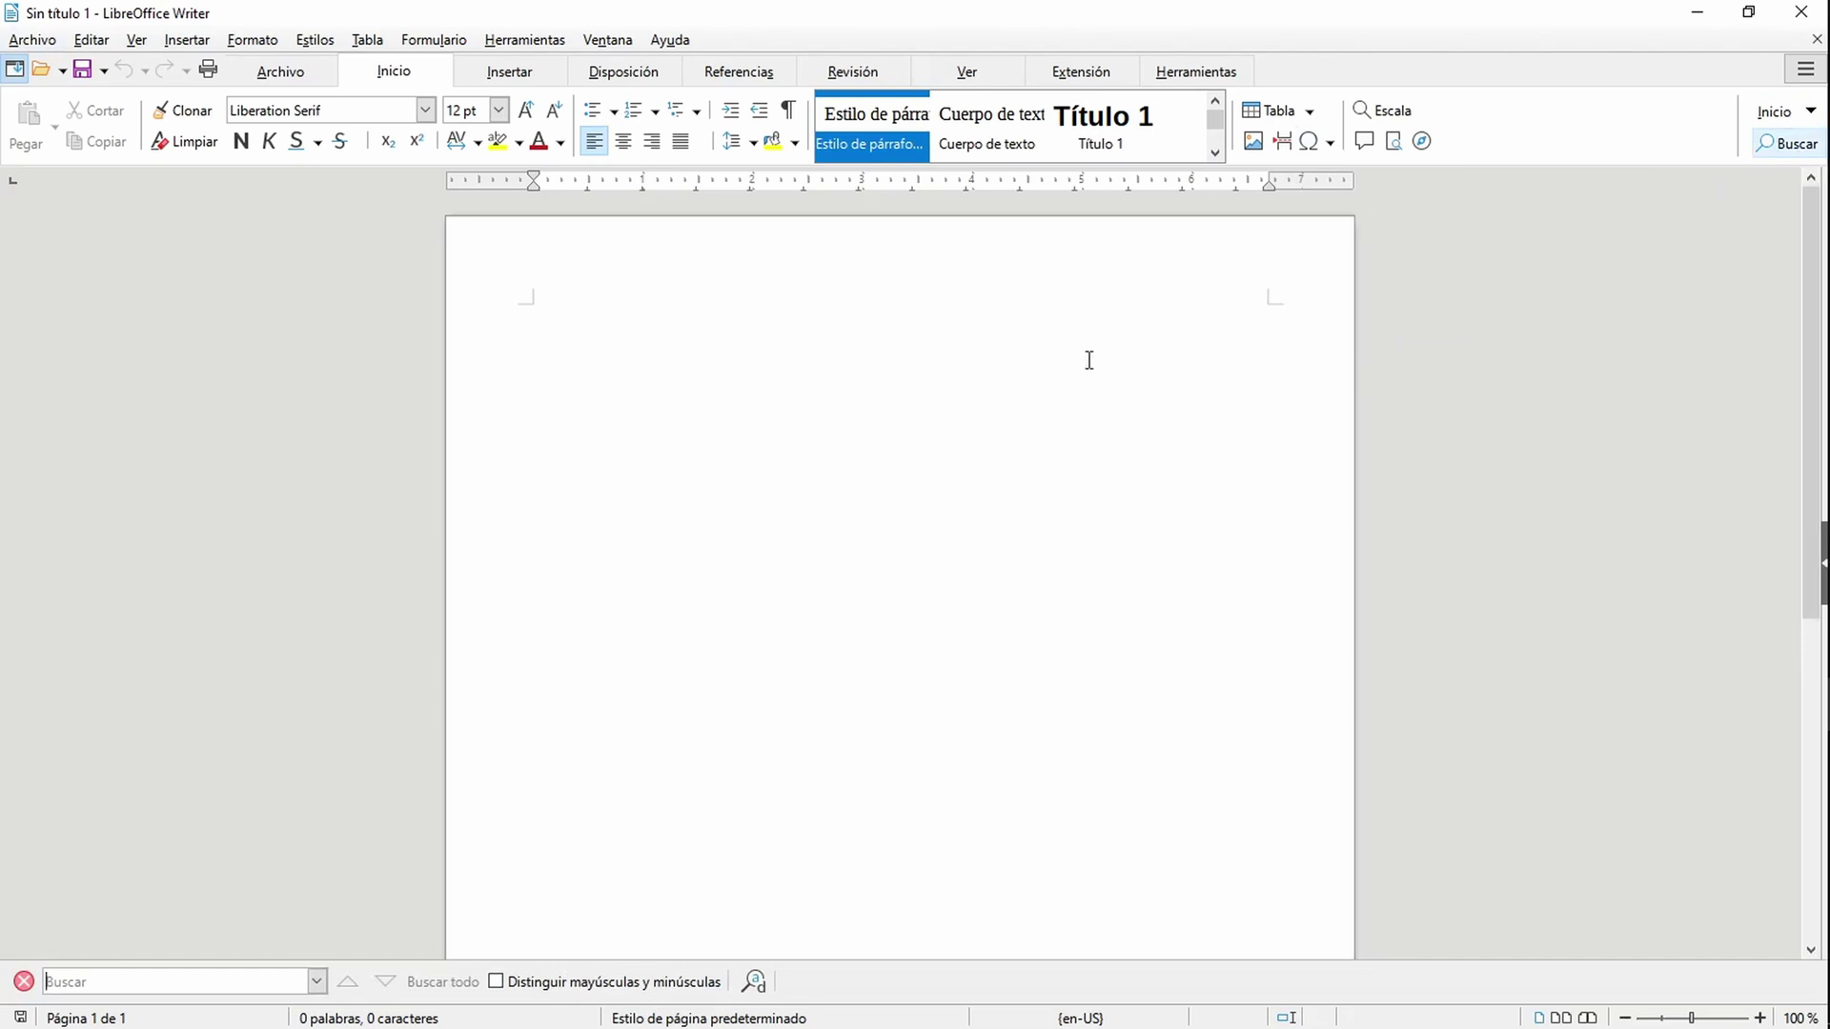
key("alt+Tab")
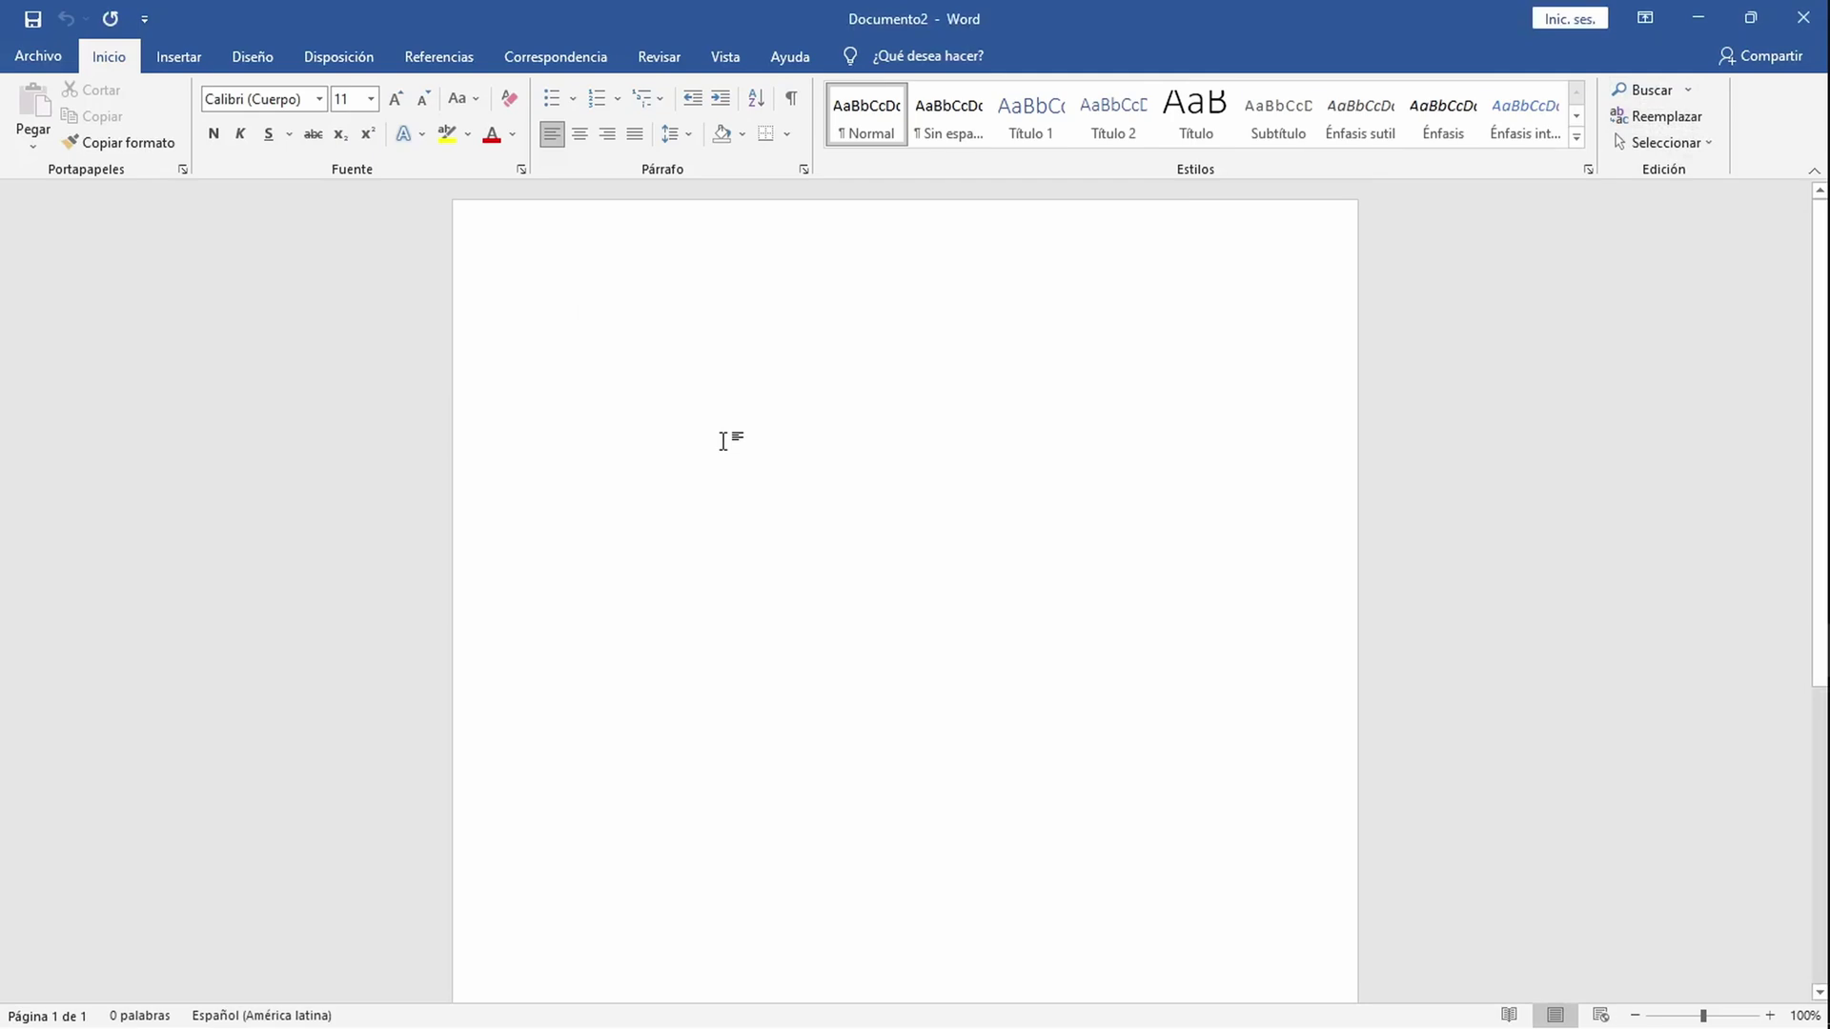
key("alt+Tab")
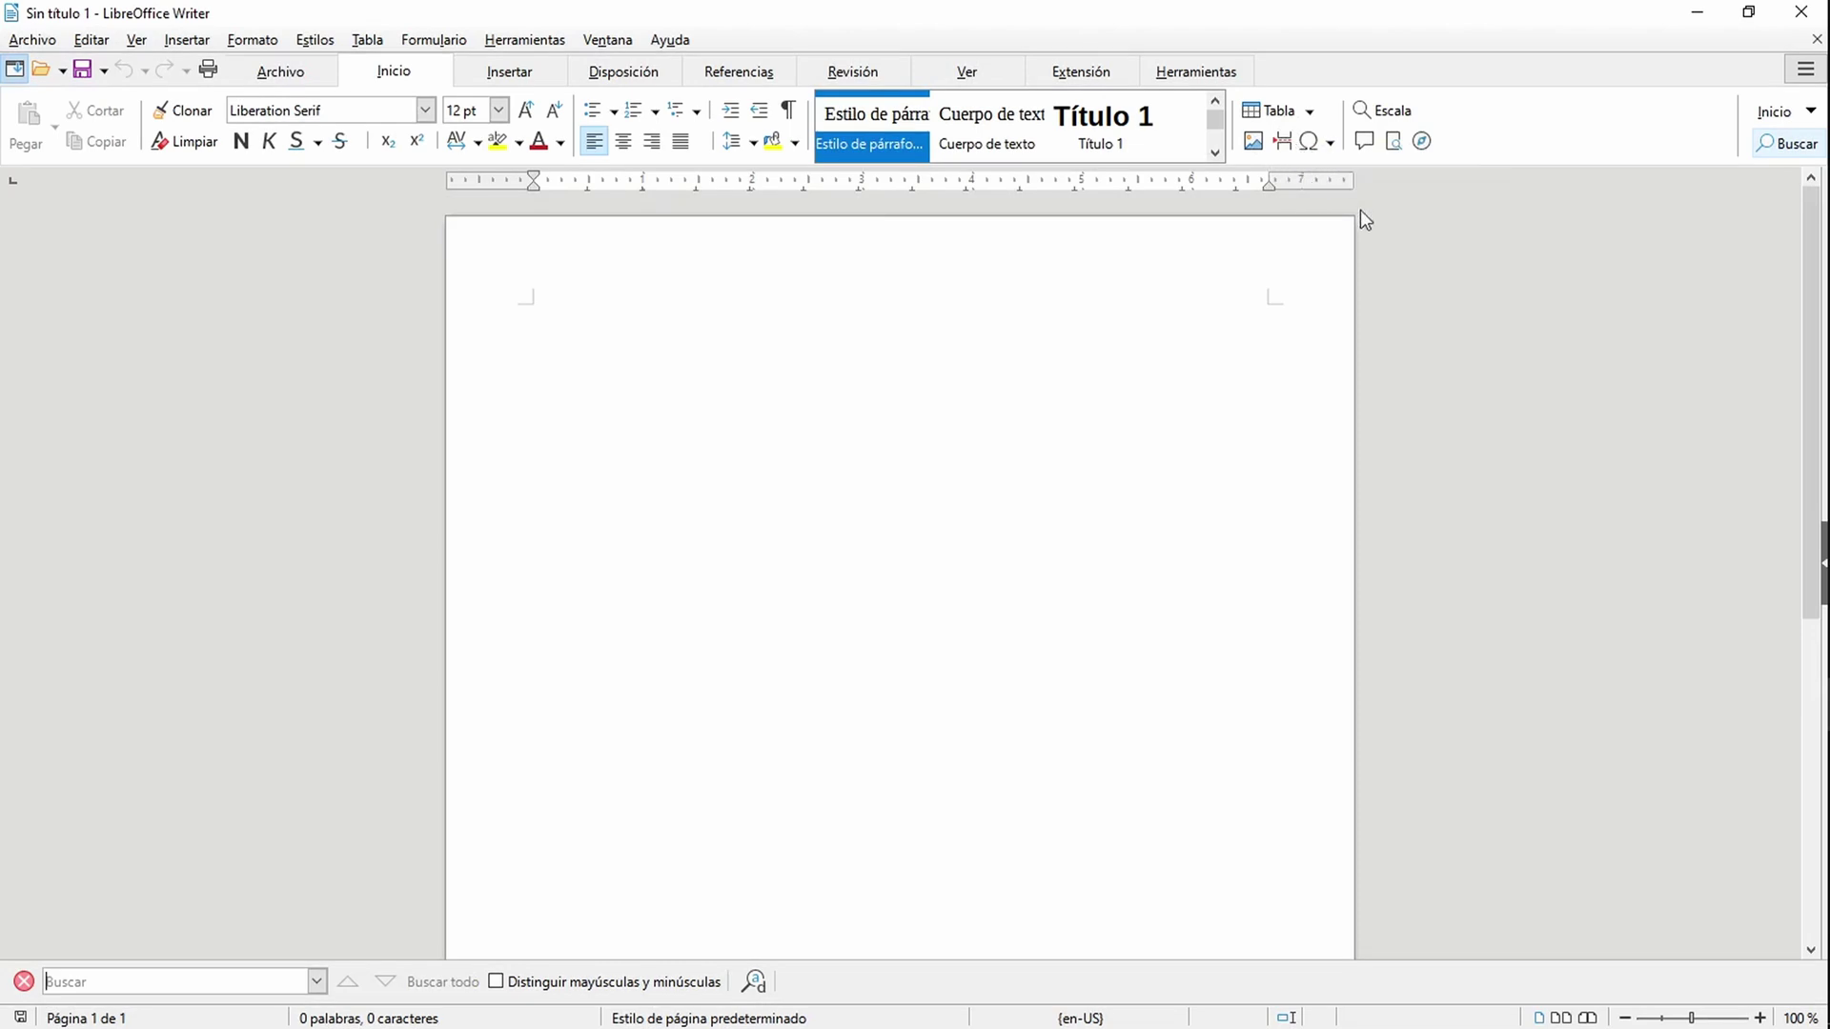
Step: Examine the Find bar options and the additional Inicio commands, including Buscar y reemplazar, without applying any
left_click(924, 370)
left_click(203, 982)
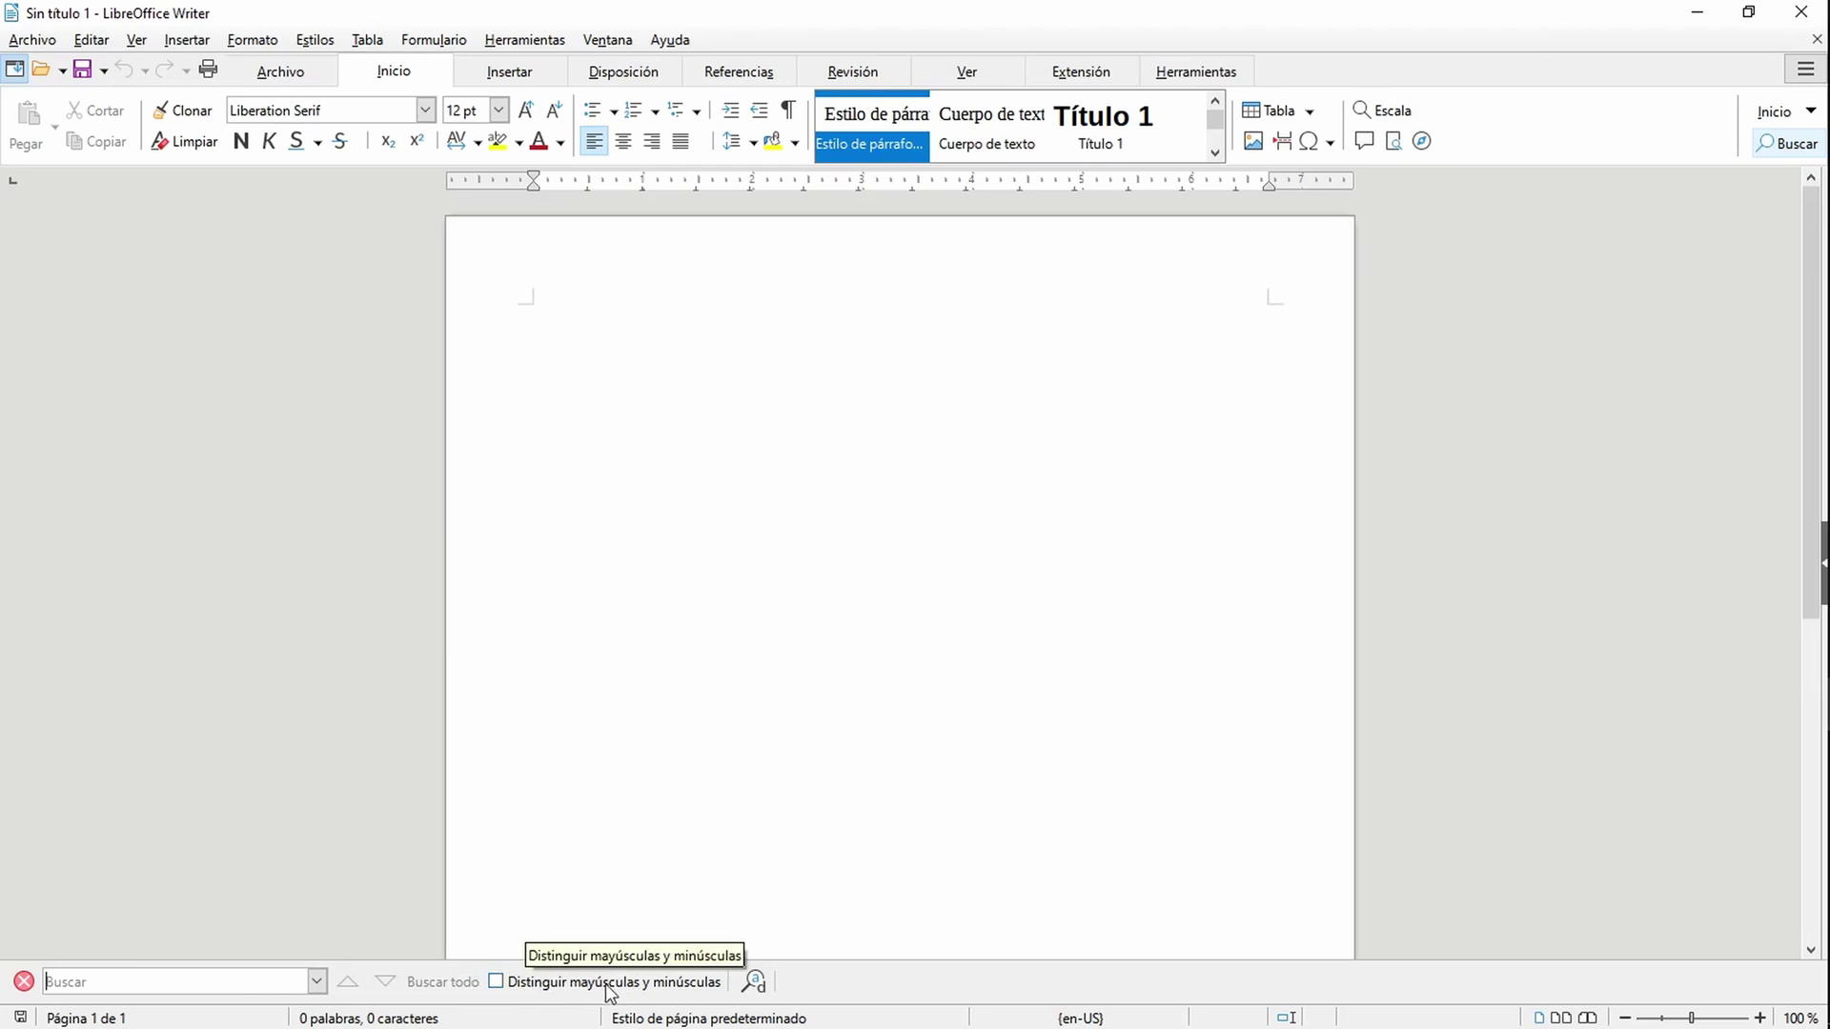
left_click(956, 732)
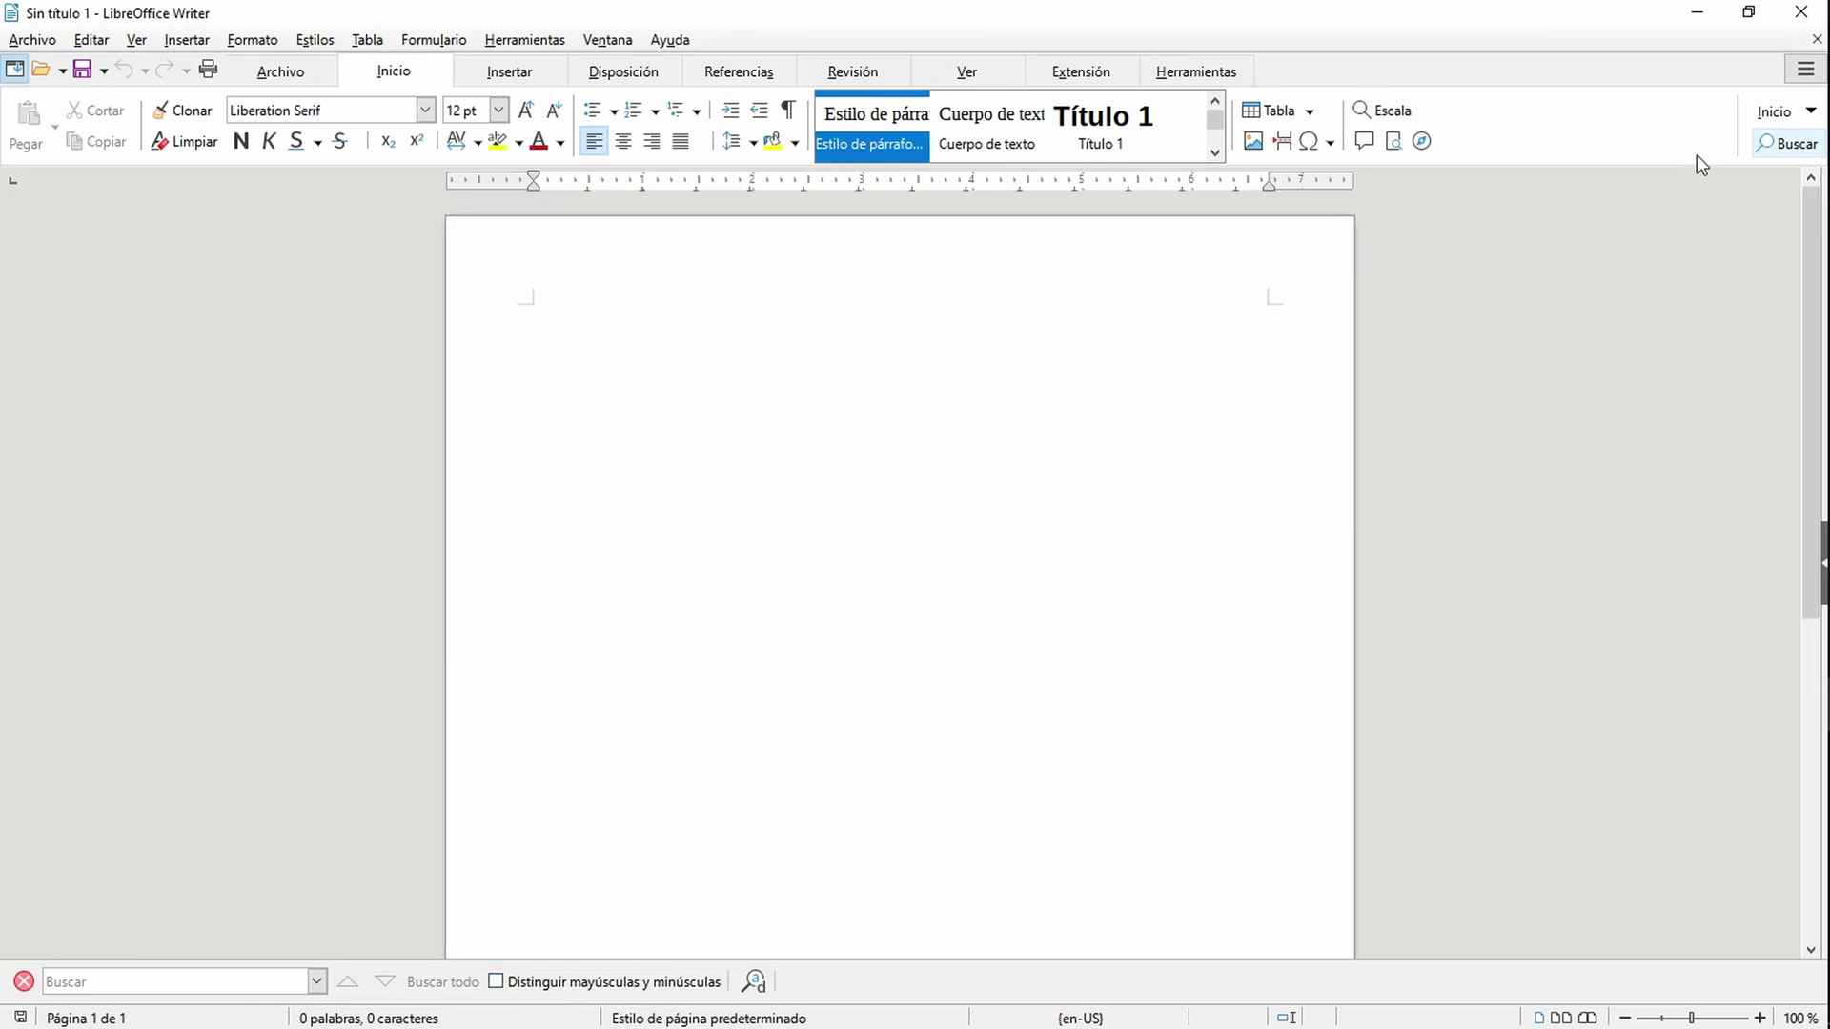
left_click(1811, 114)
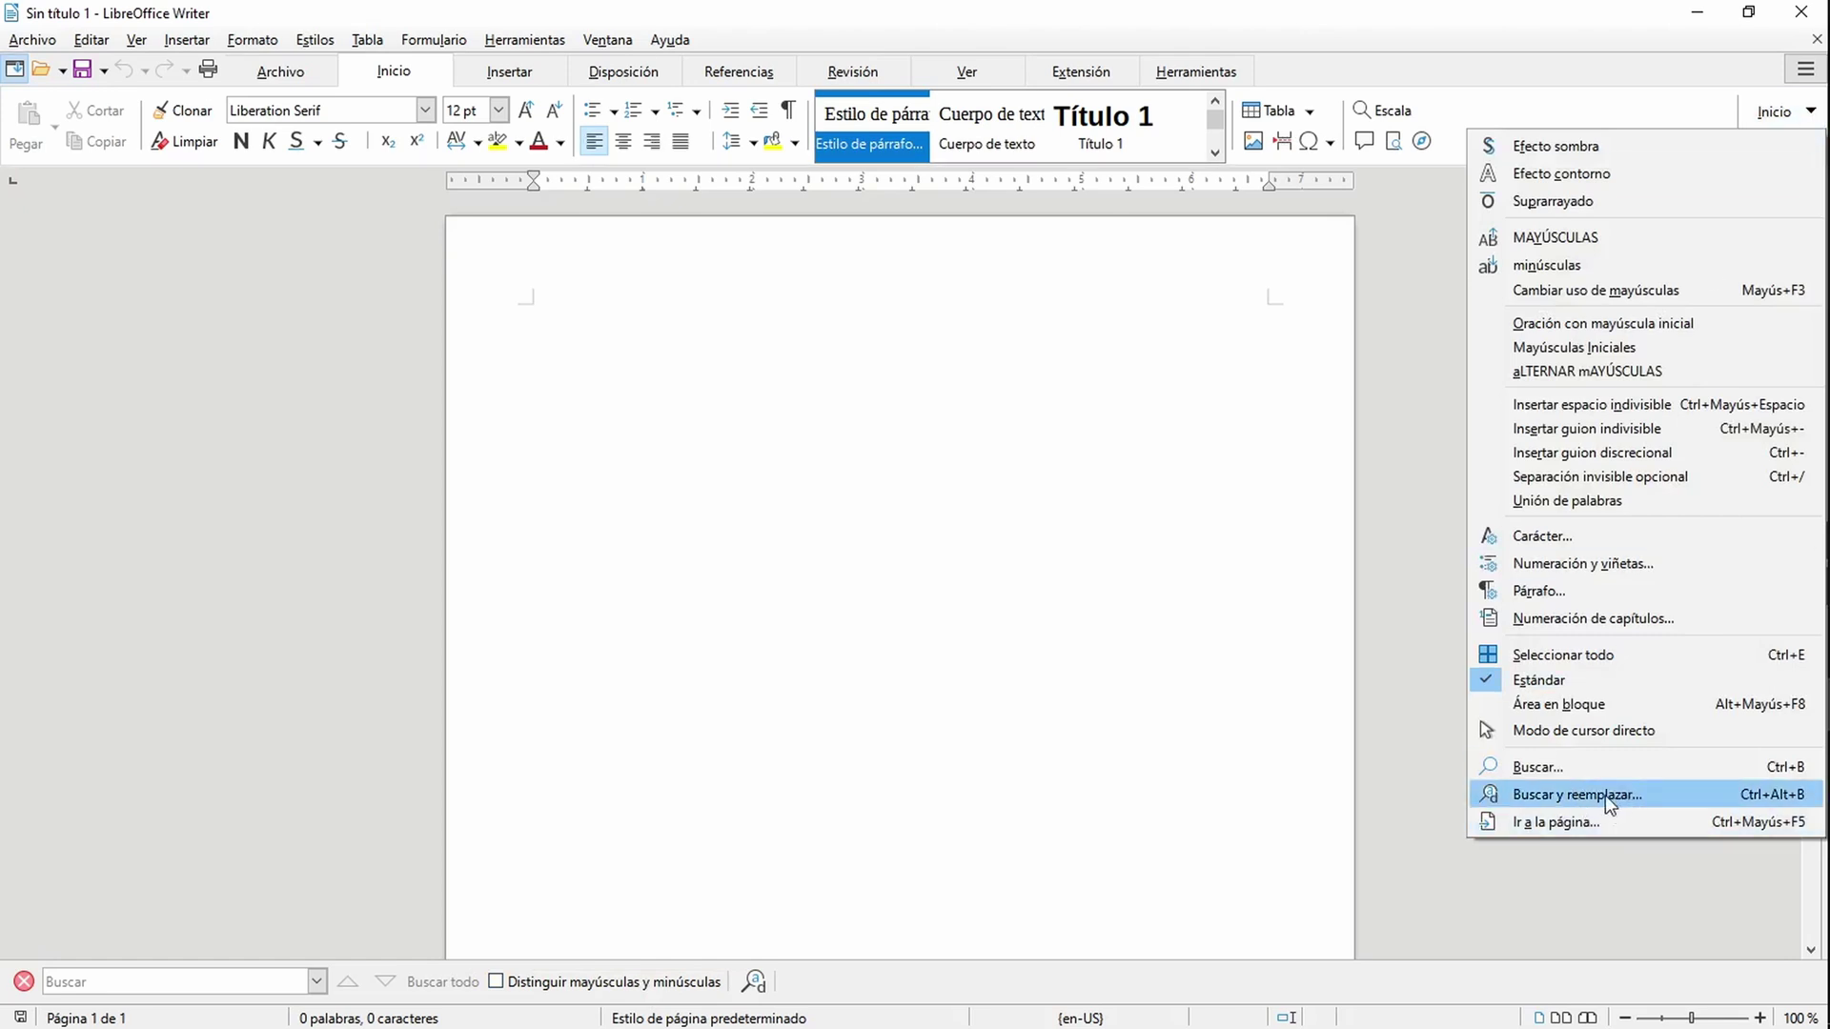
left_click(952, 388)
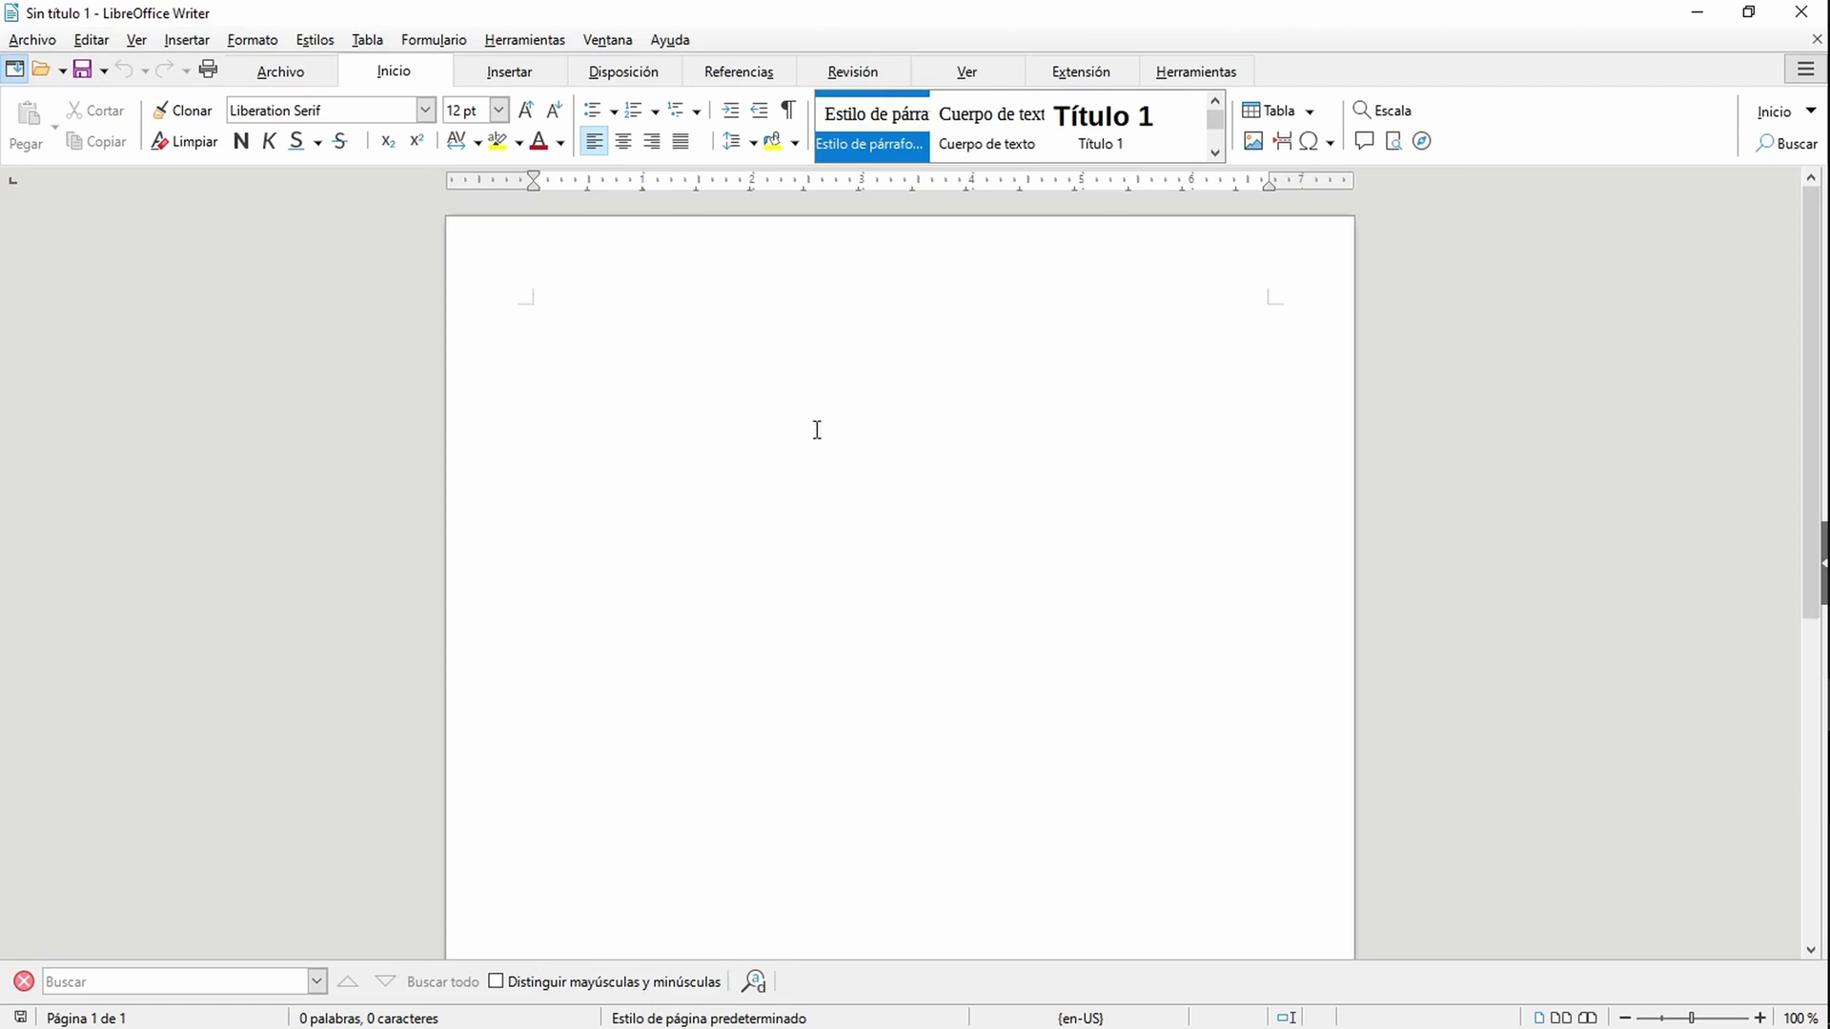
Step: Compare Writer's tabbed Insertar commands with Word's Insertar commands, alternating between the two programs and finishing in Writer
left_click(515, 73)
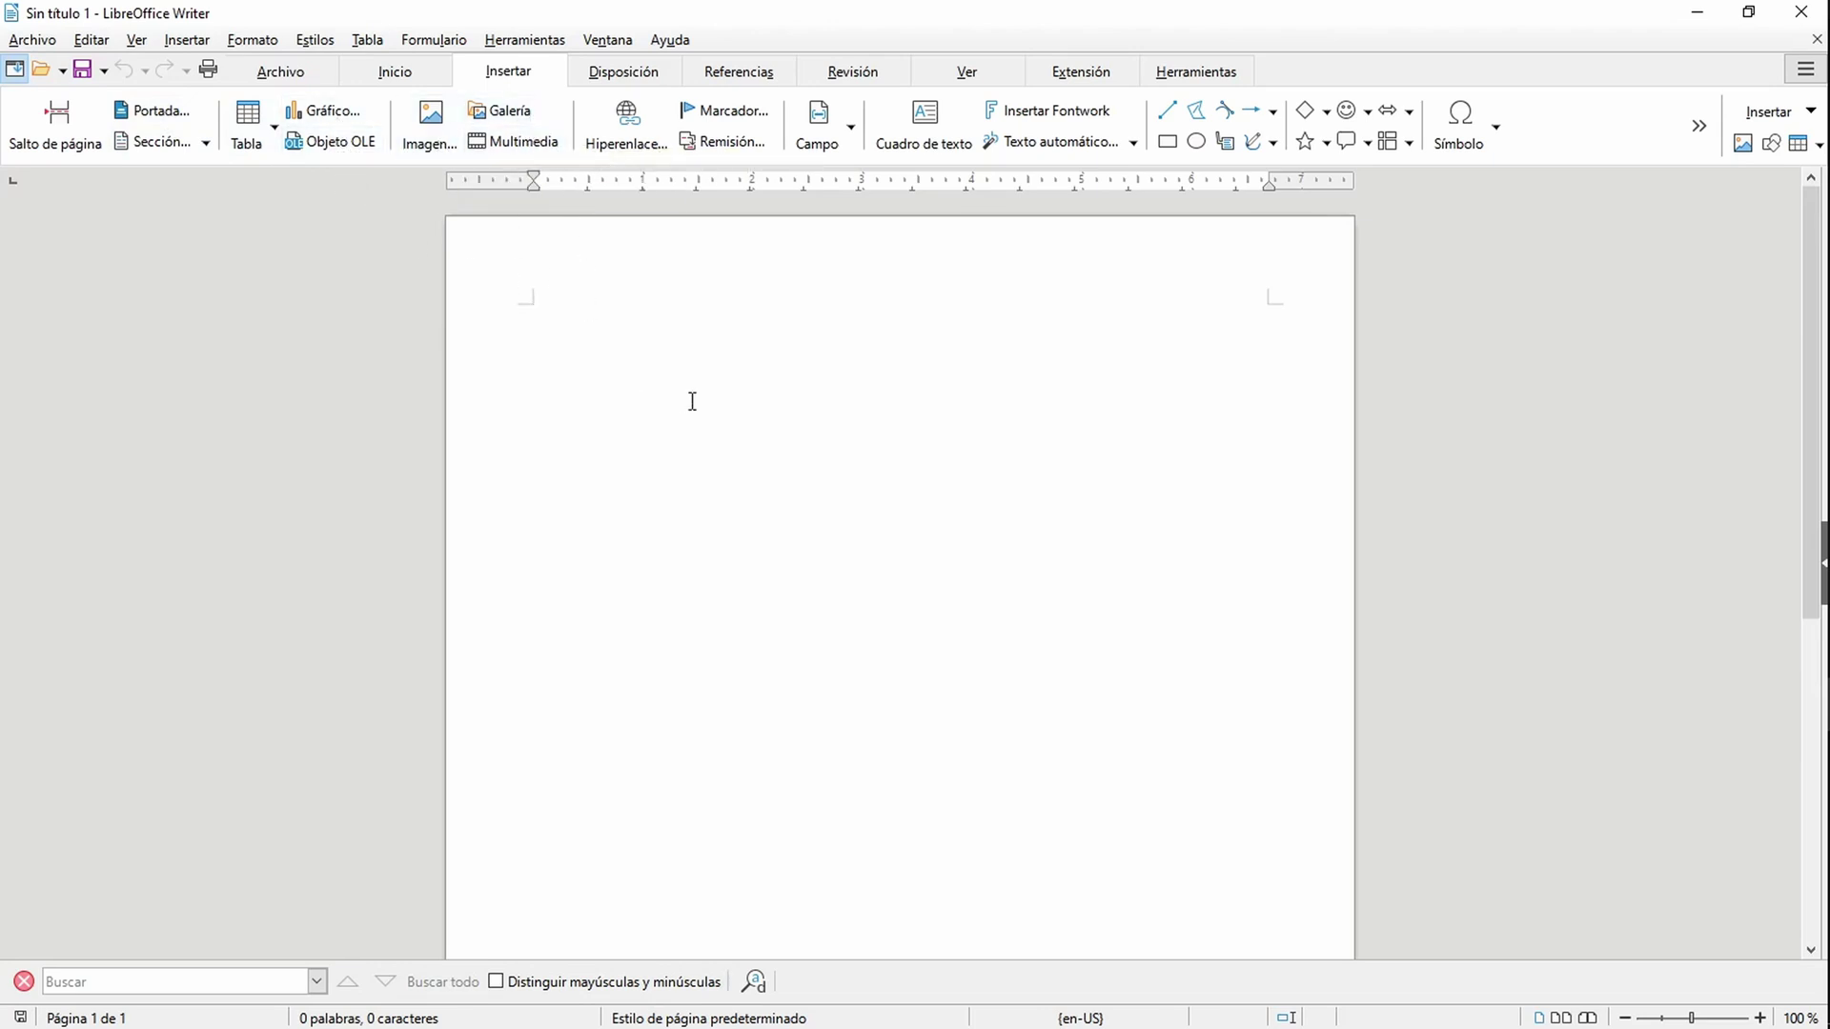
key("alt+Tab")
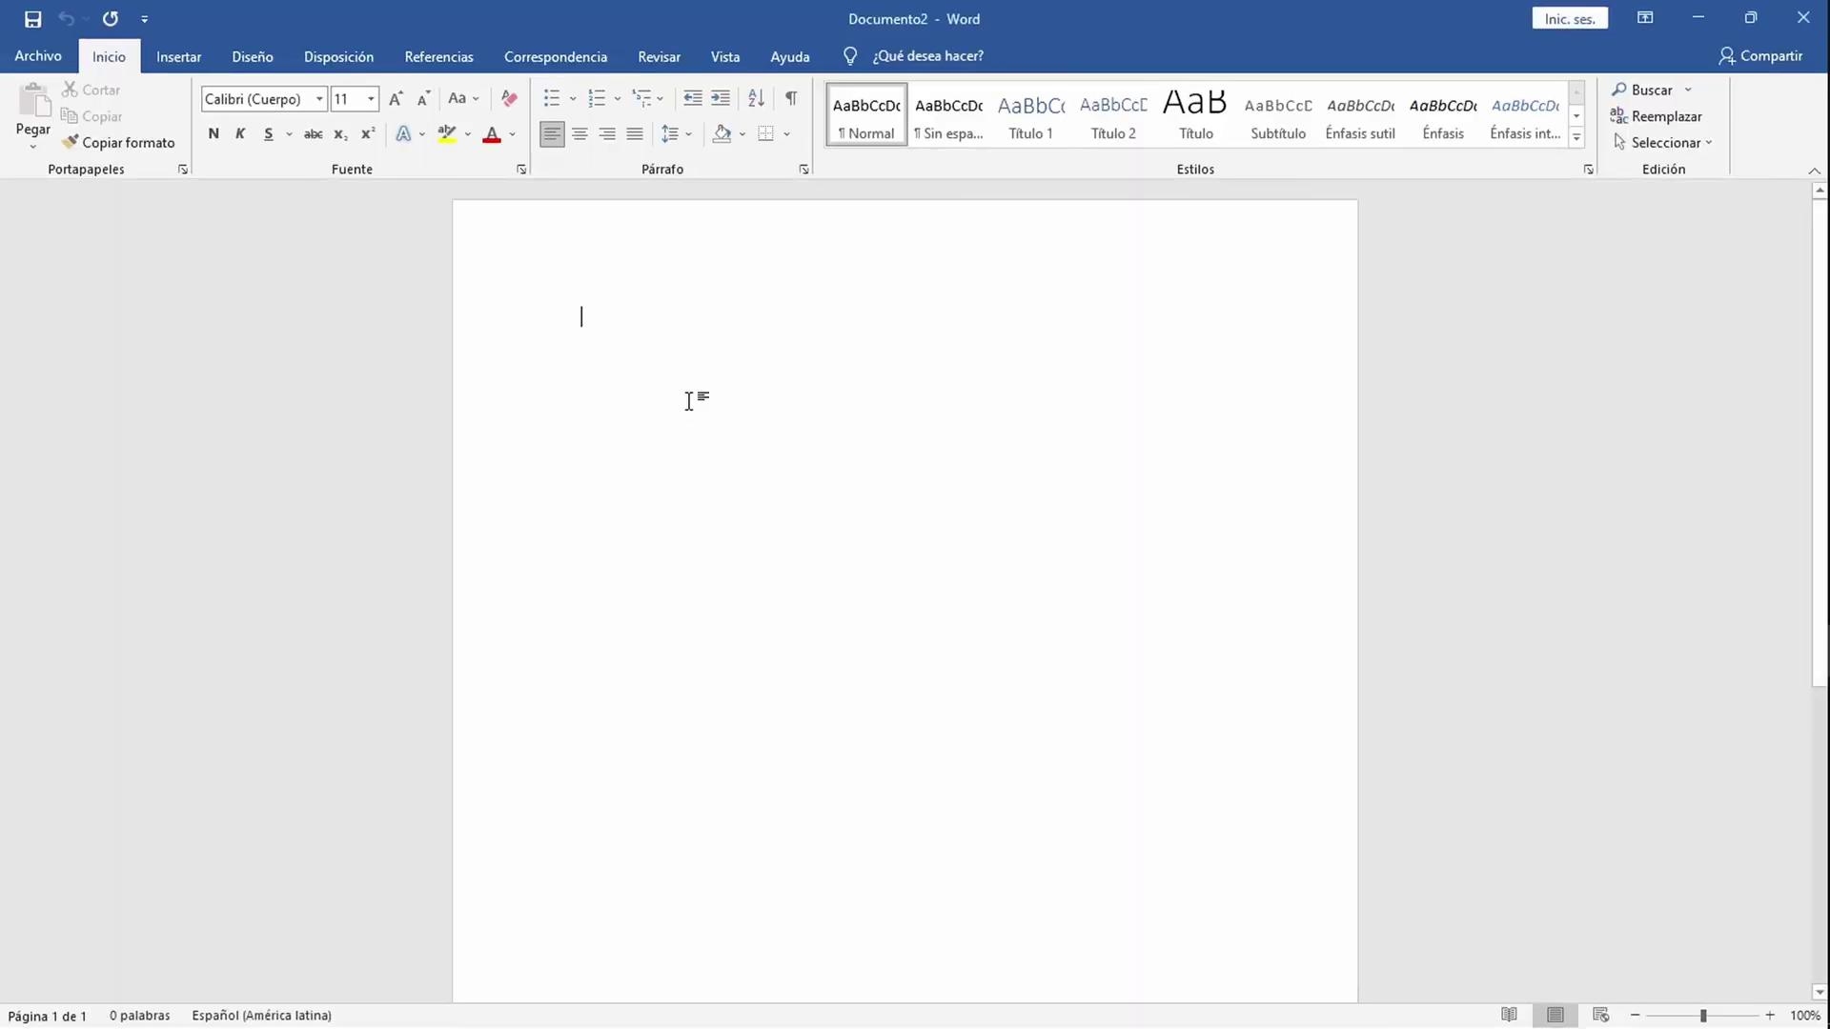
left_click(183, 58)
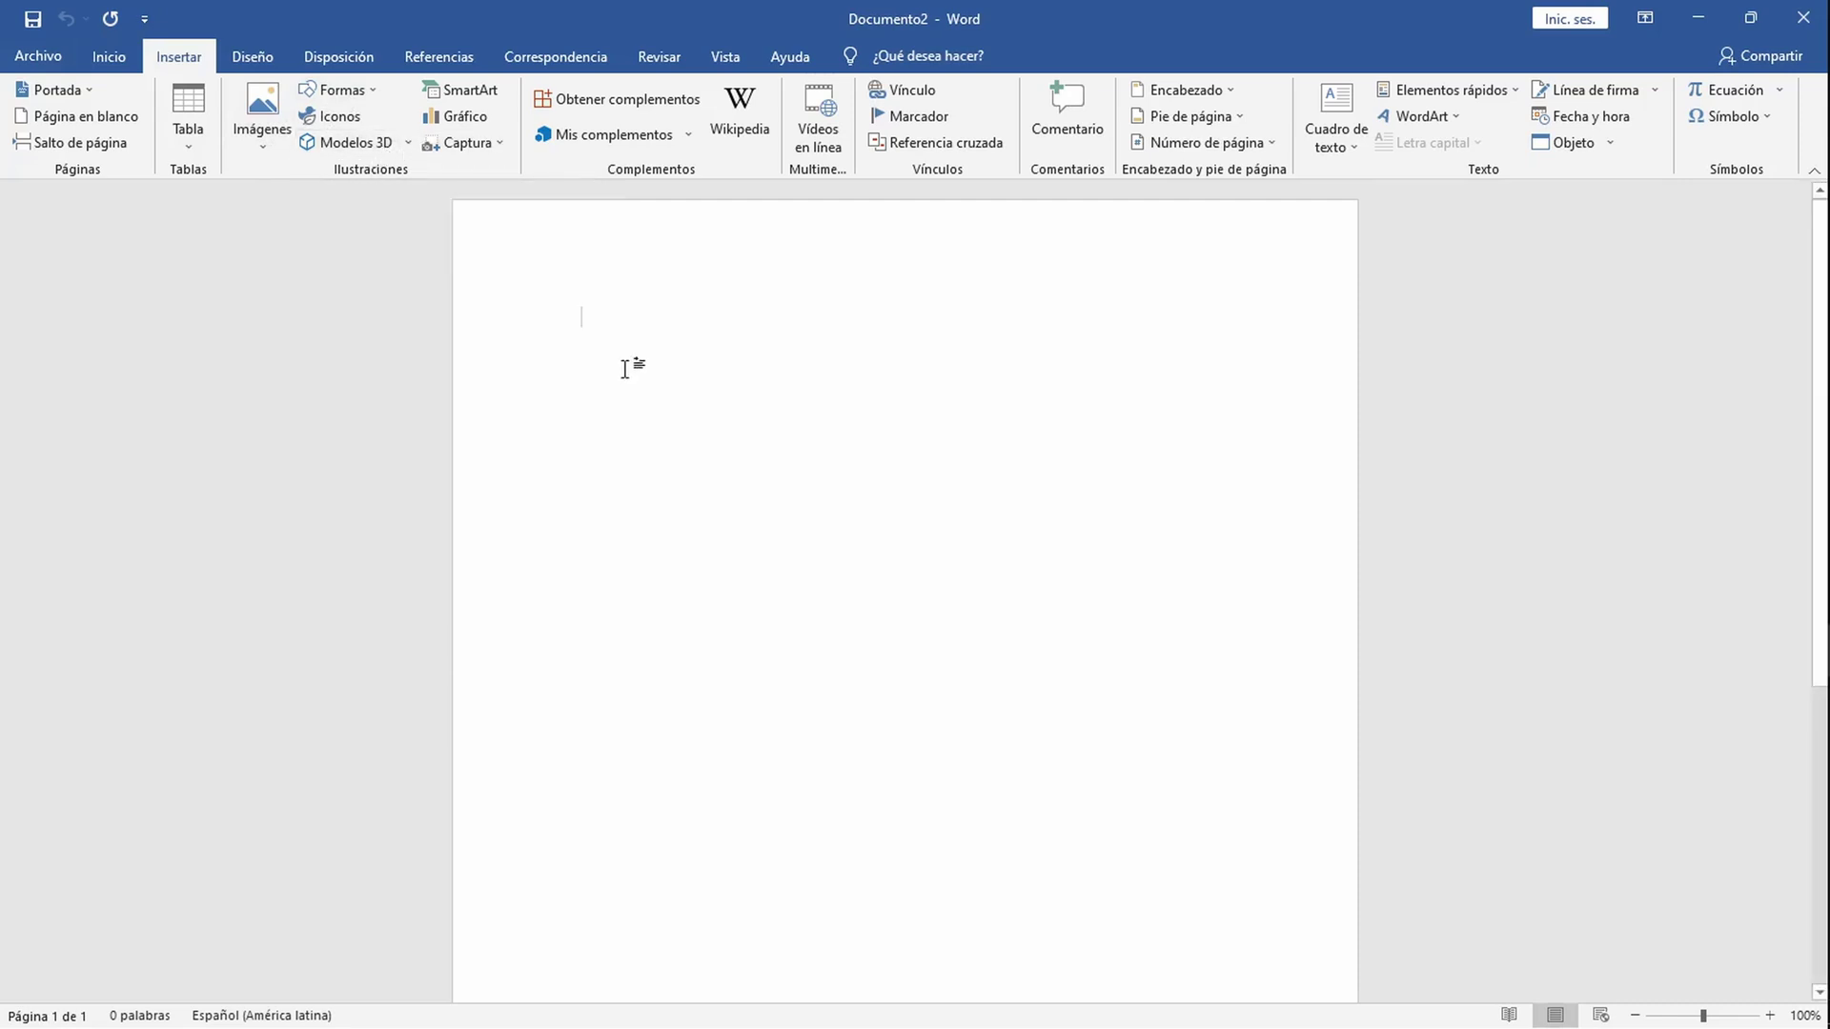
key("alt+Tab")
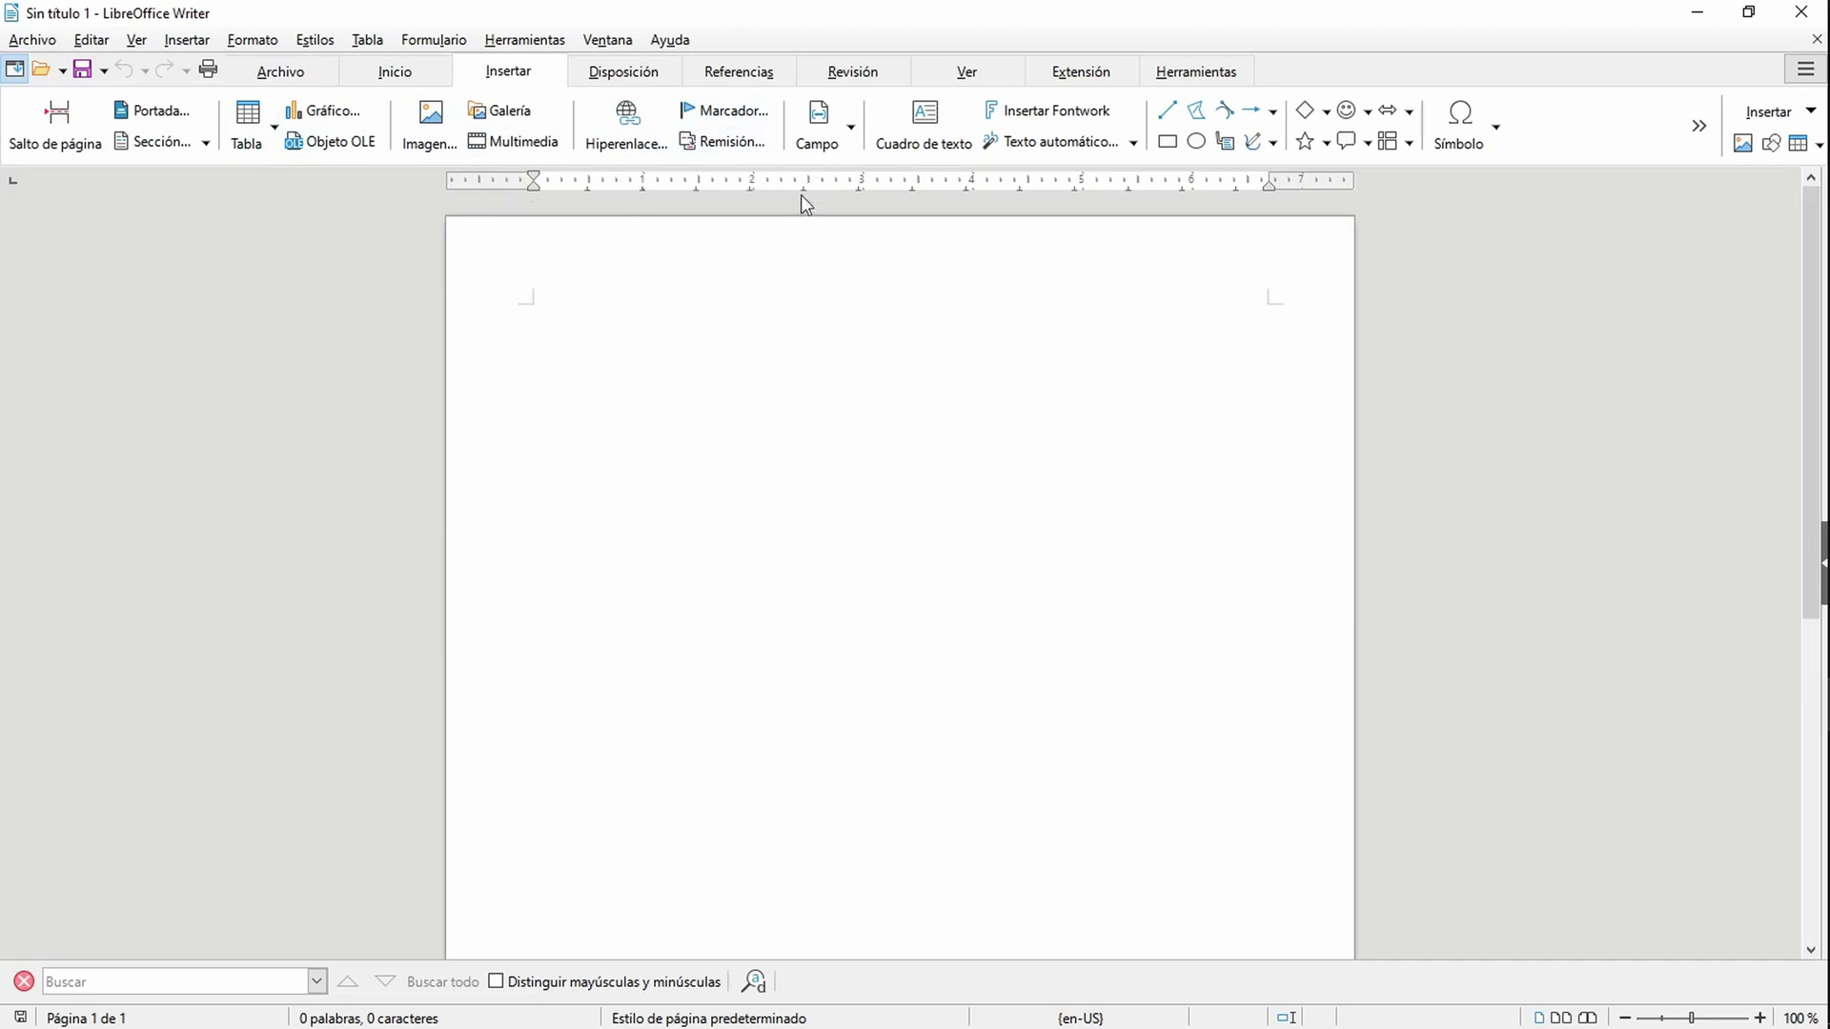
key("alt+Tab")
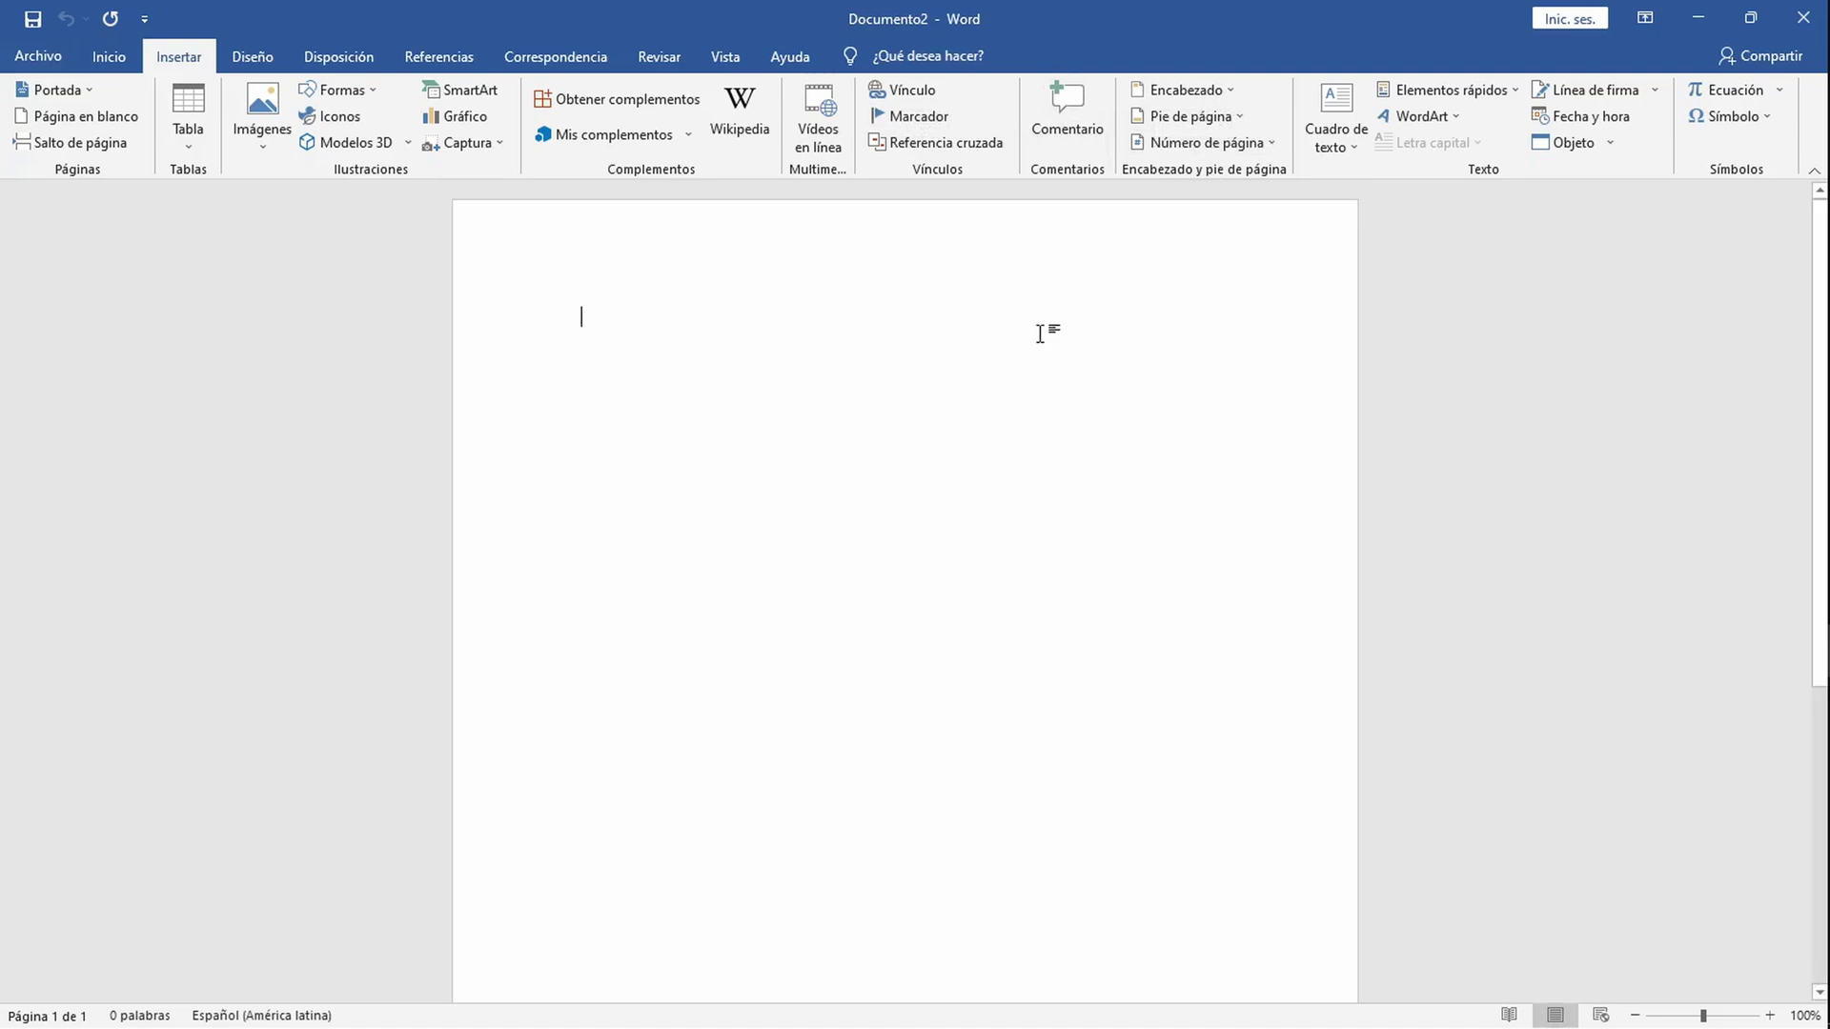
key("alt+Tab")
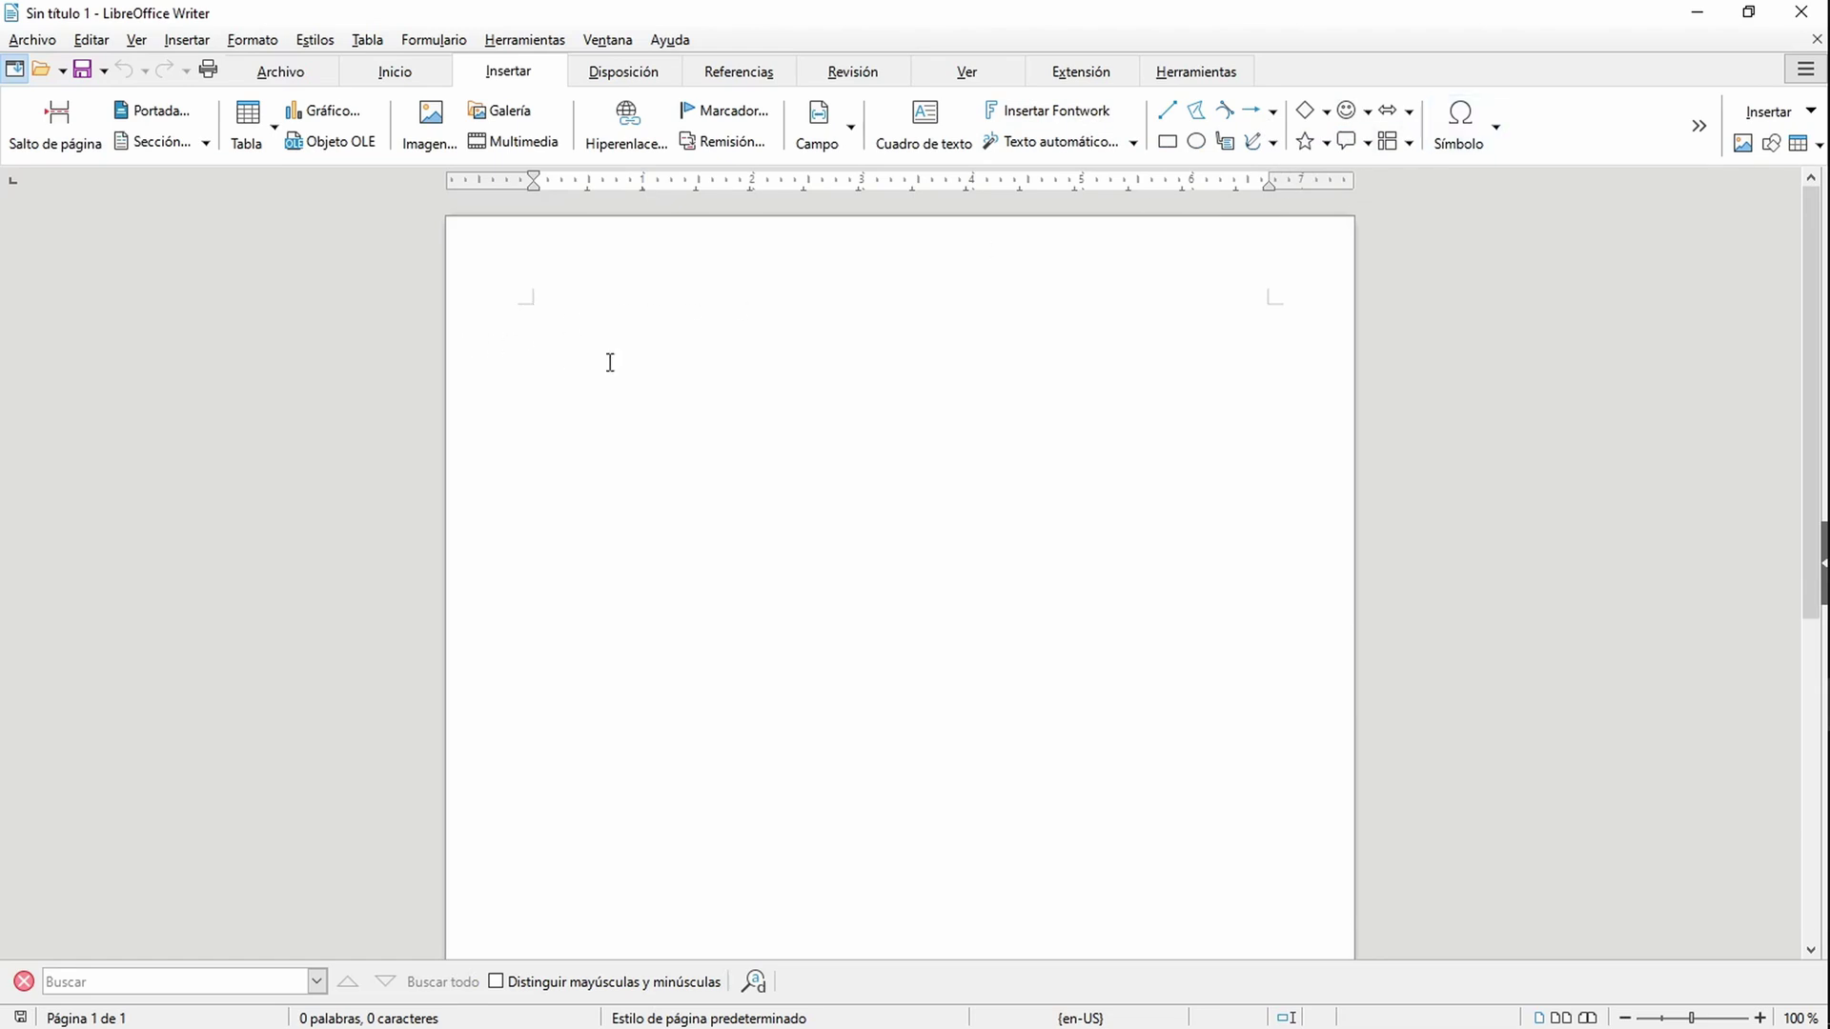
key("alt+Tab")
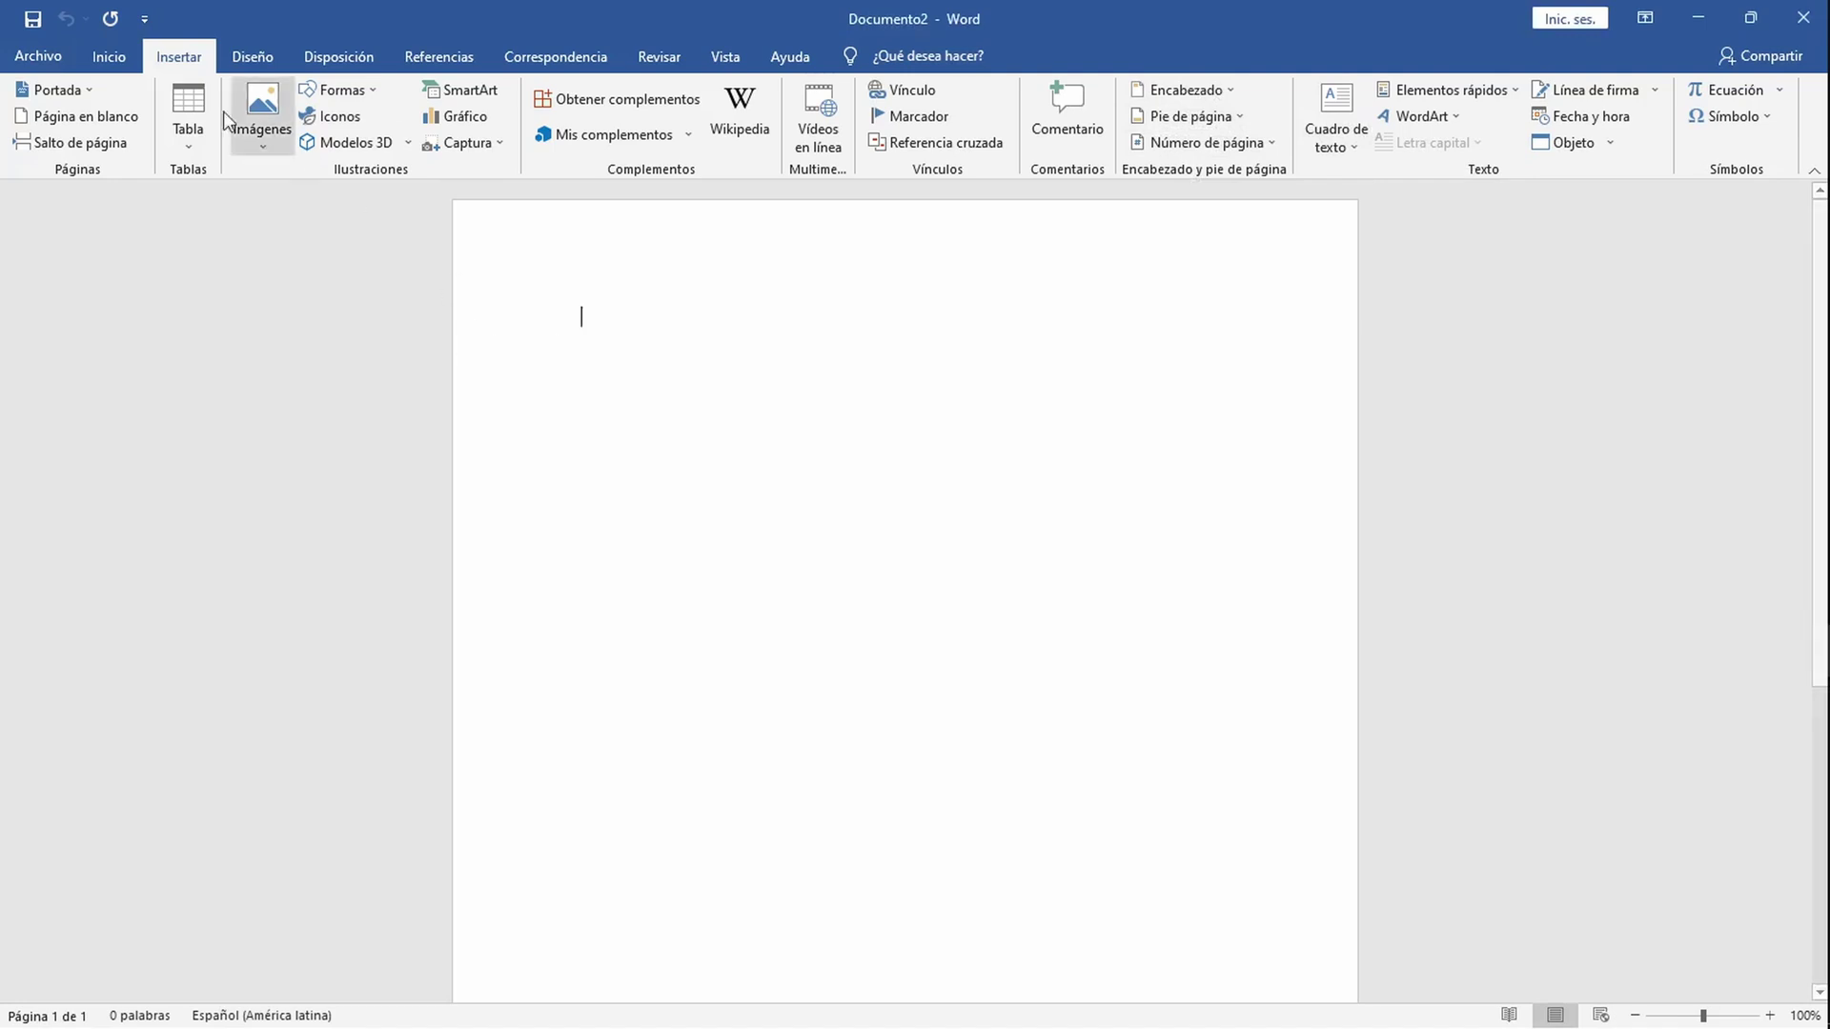
key("alt+Tab")
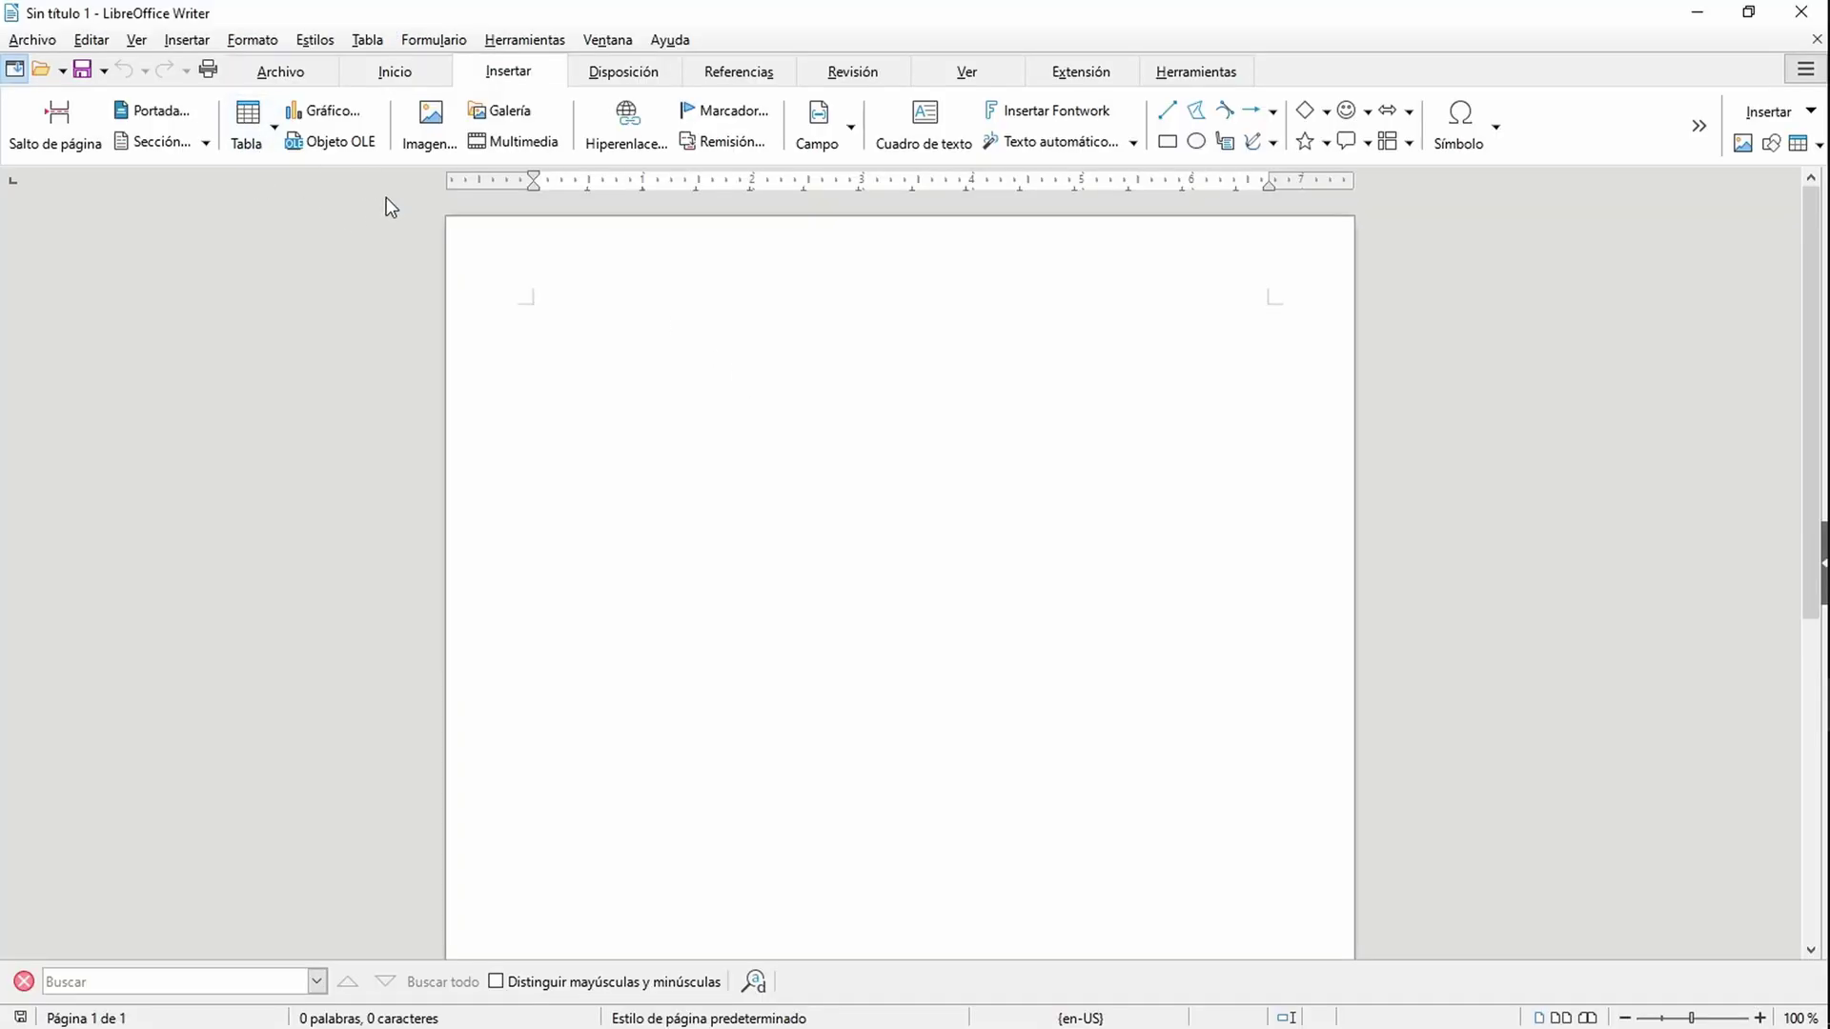
Step: Examine the classic Insertar commands, including Sumario e índice and the Cabecera y pie options, and return to the document
left_click(192, 40)
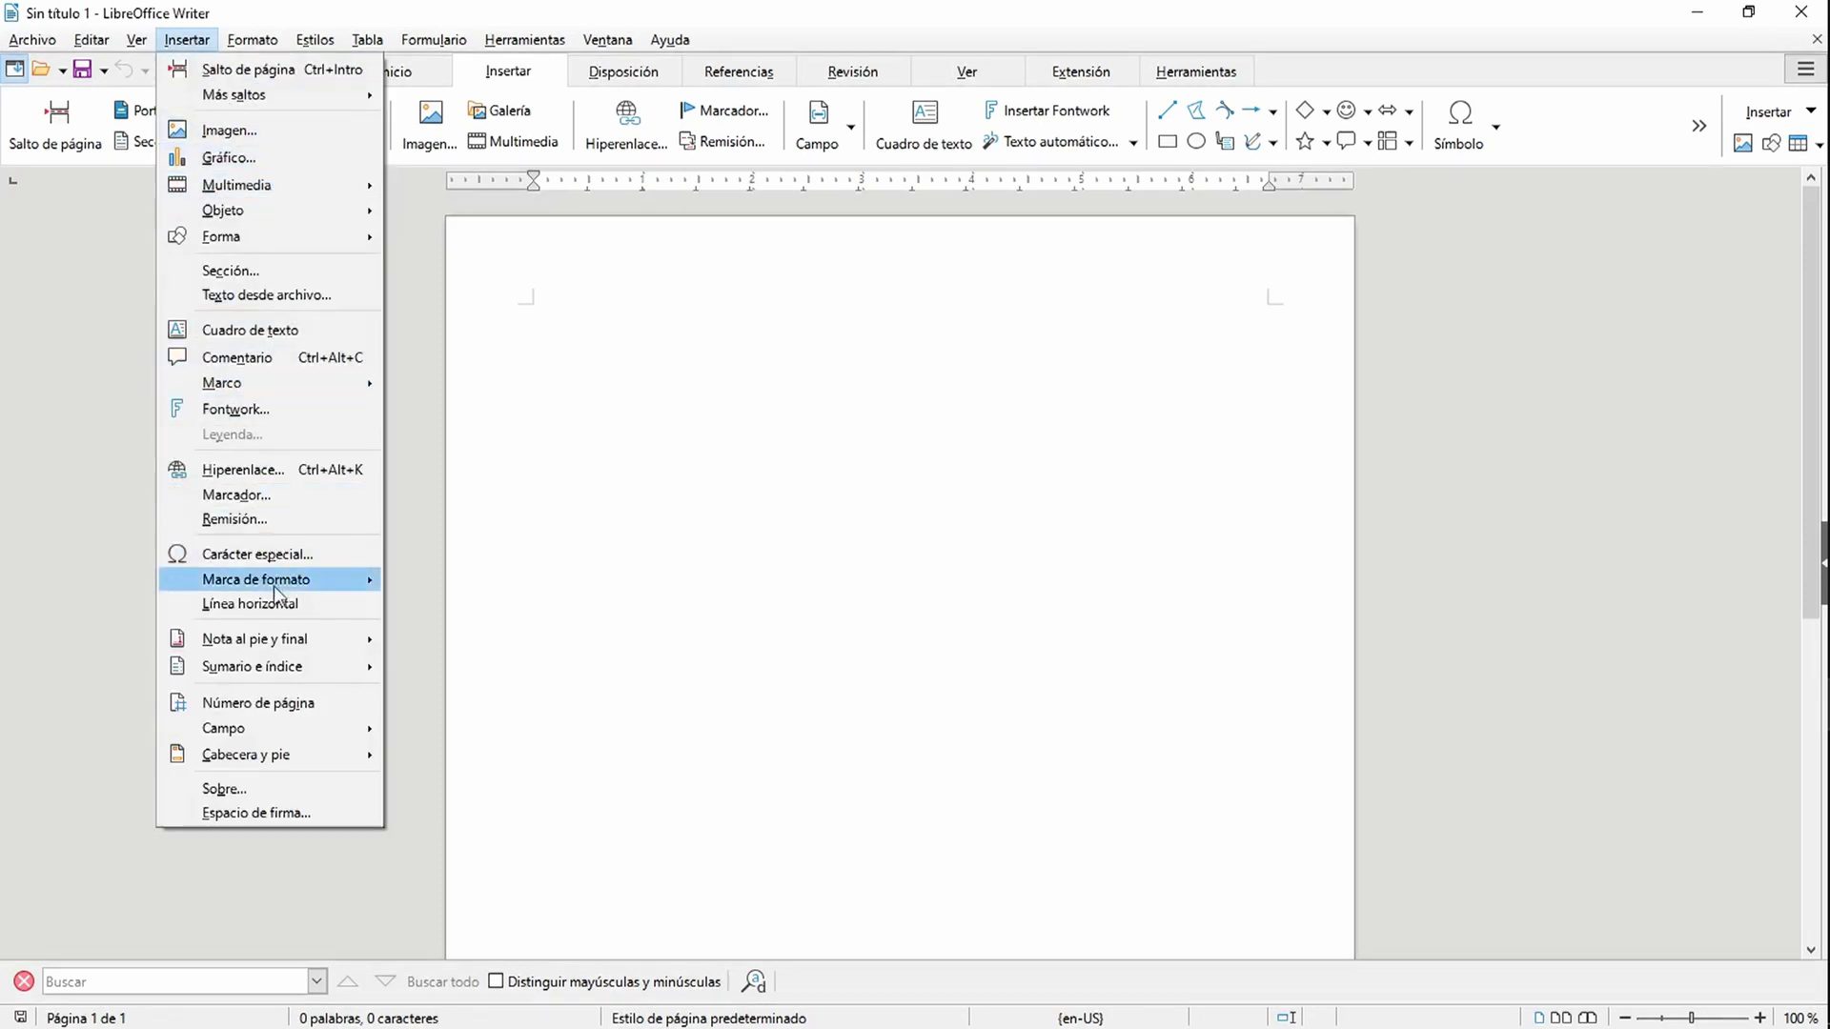
mouse_move(293, 672)
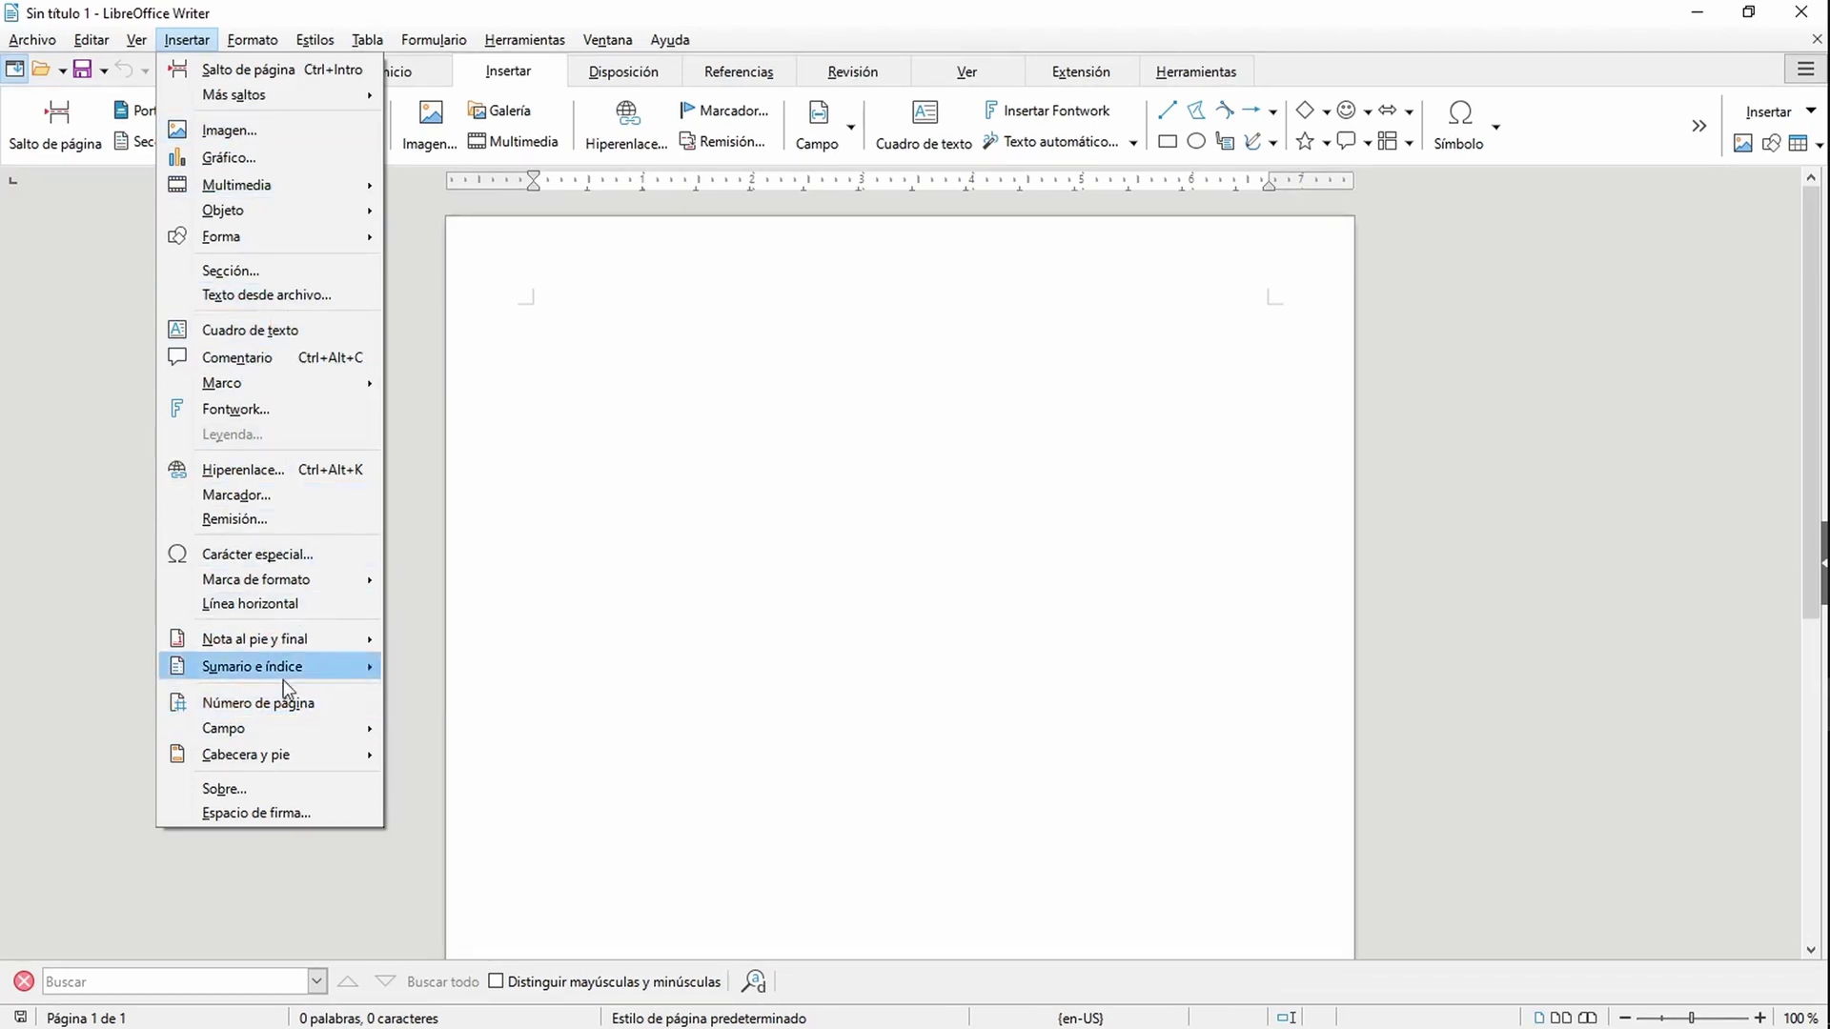
mouse_move(283, 766)
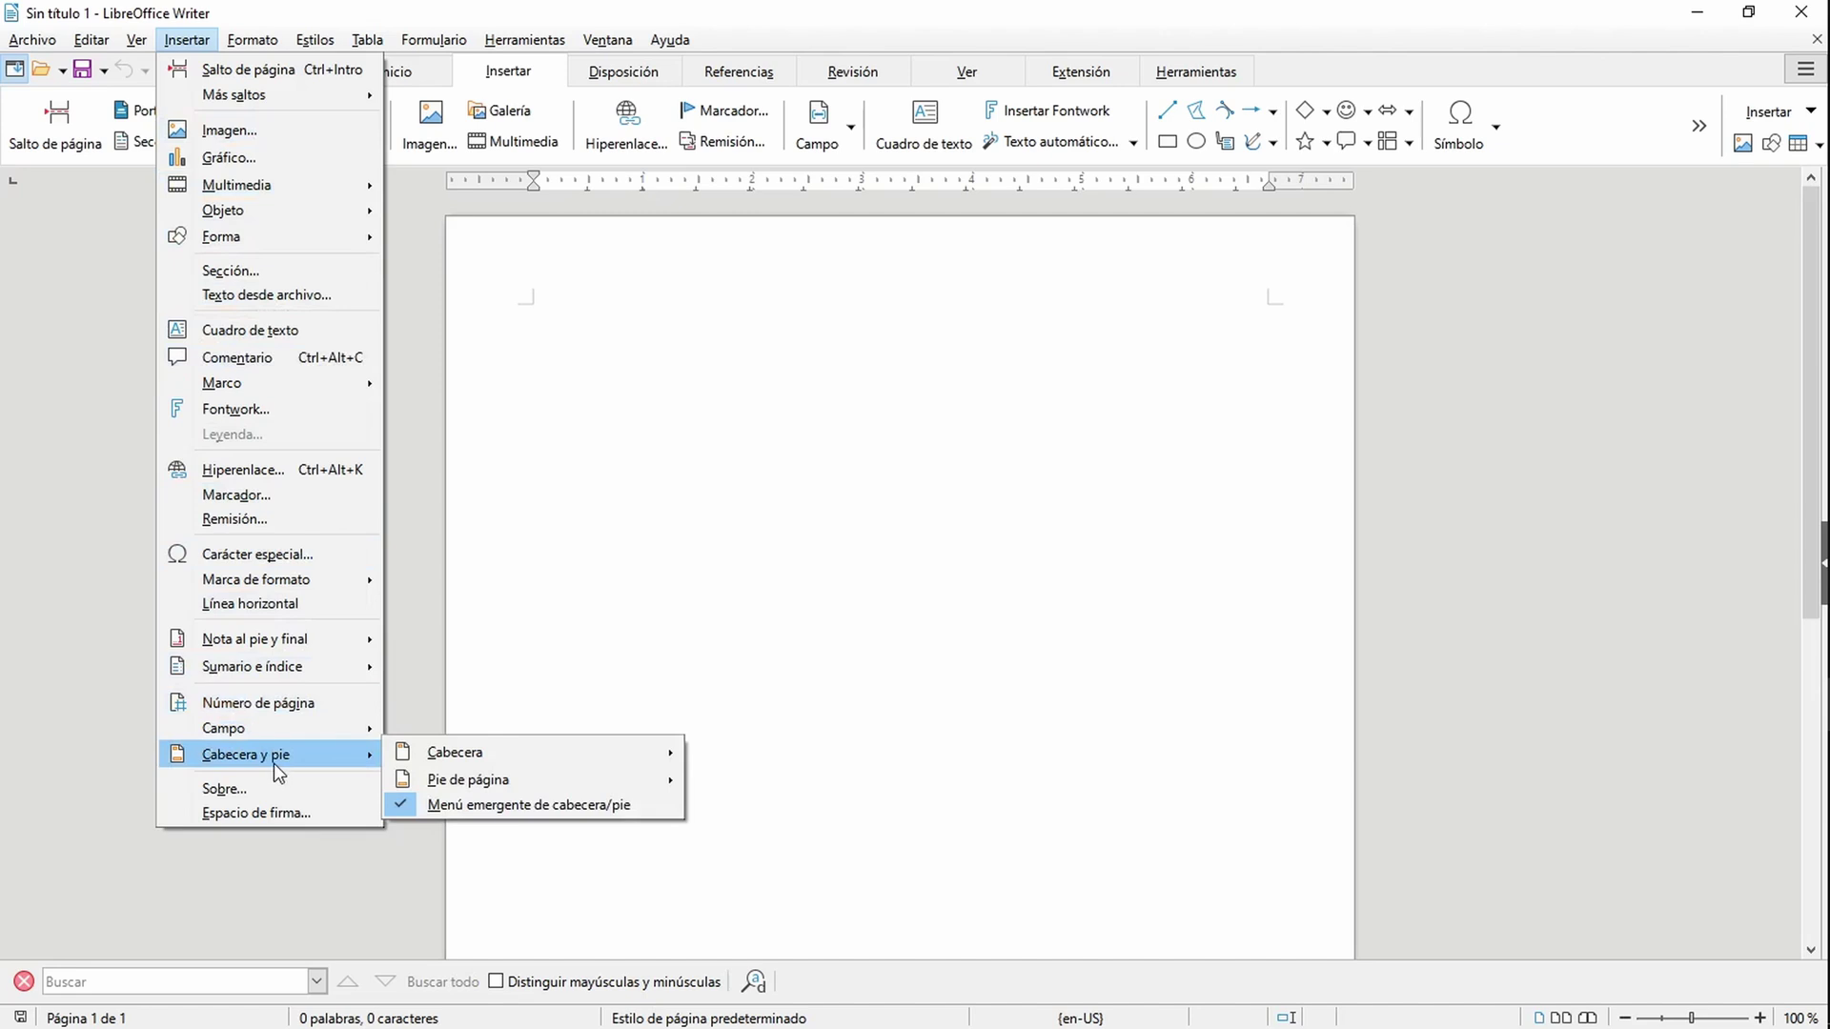
left_click(682, 487)
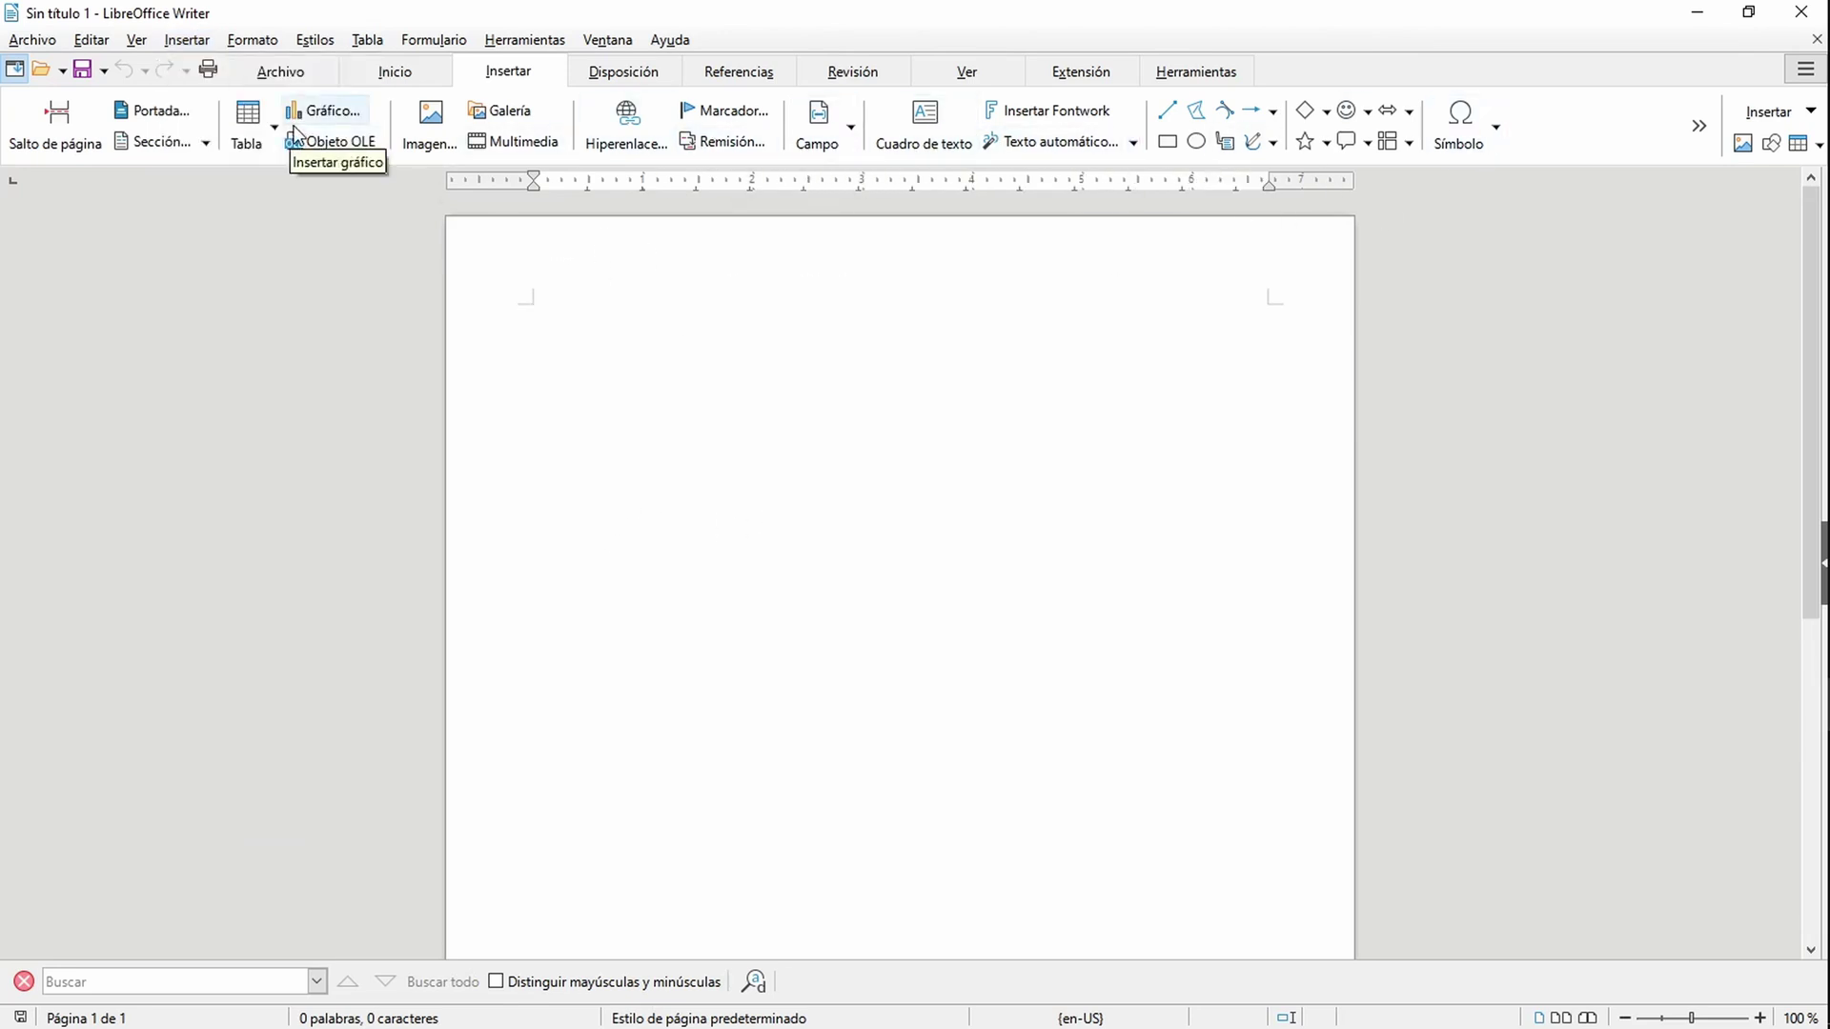
Step: Examine the classic footnote and page number commands, and the additional commands of the tabbed Insertar layout
left_click(187, 41)
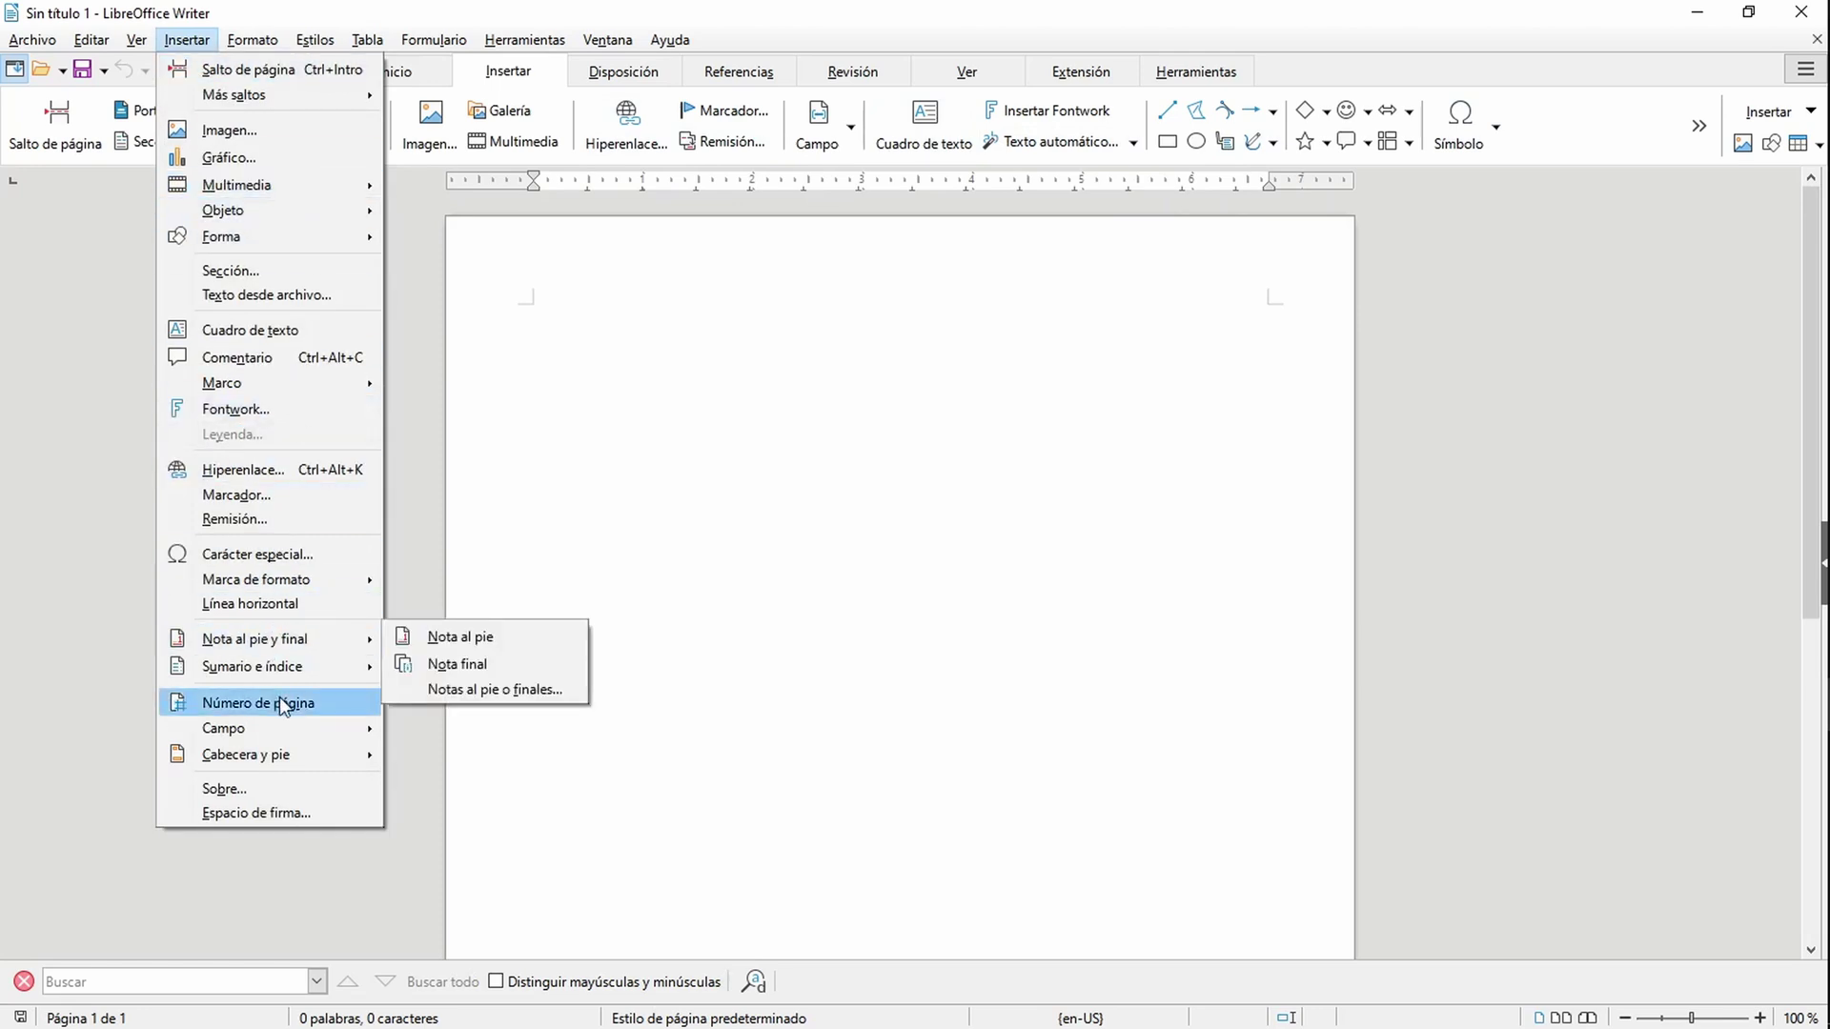
left_click(1049, 381)
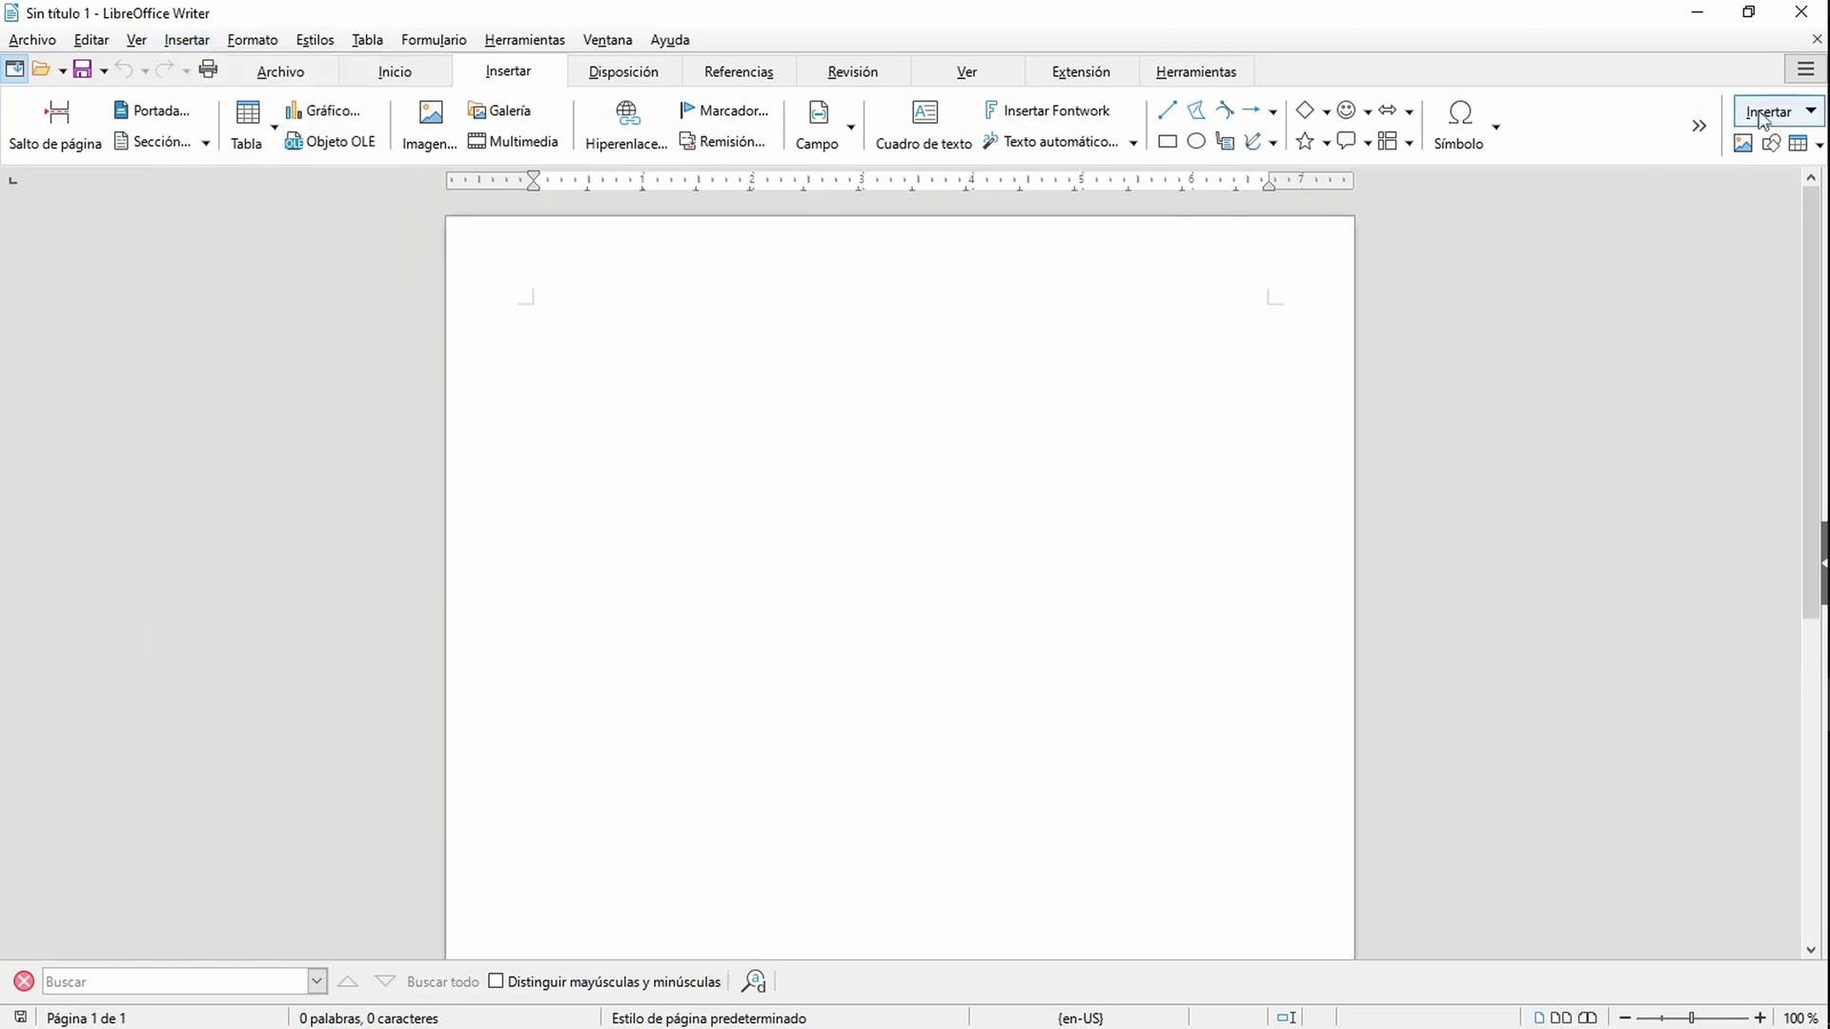
left_click(1812, 114)
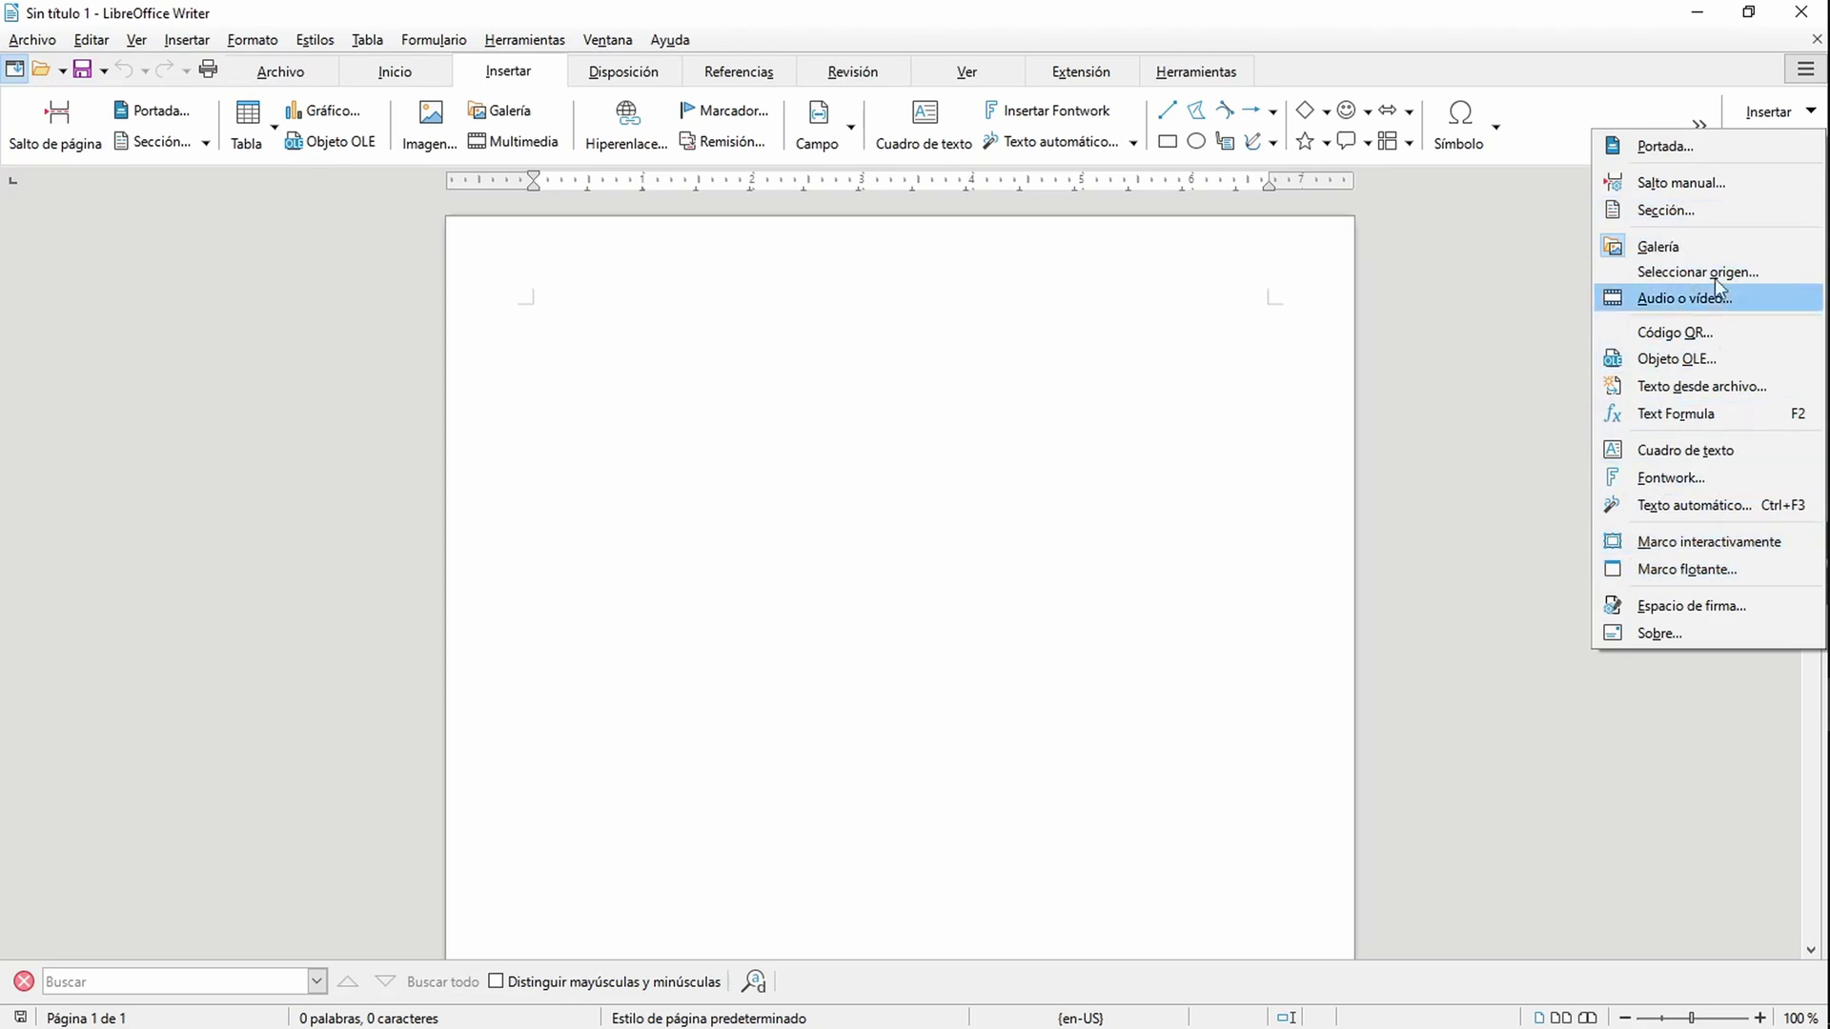
left_click(1447, 295)
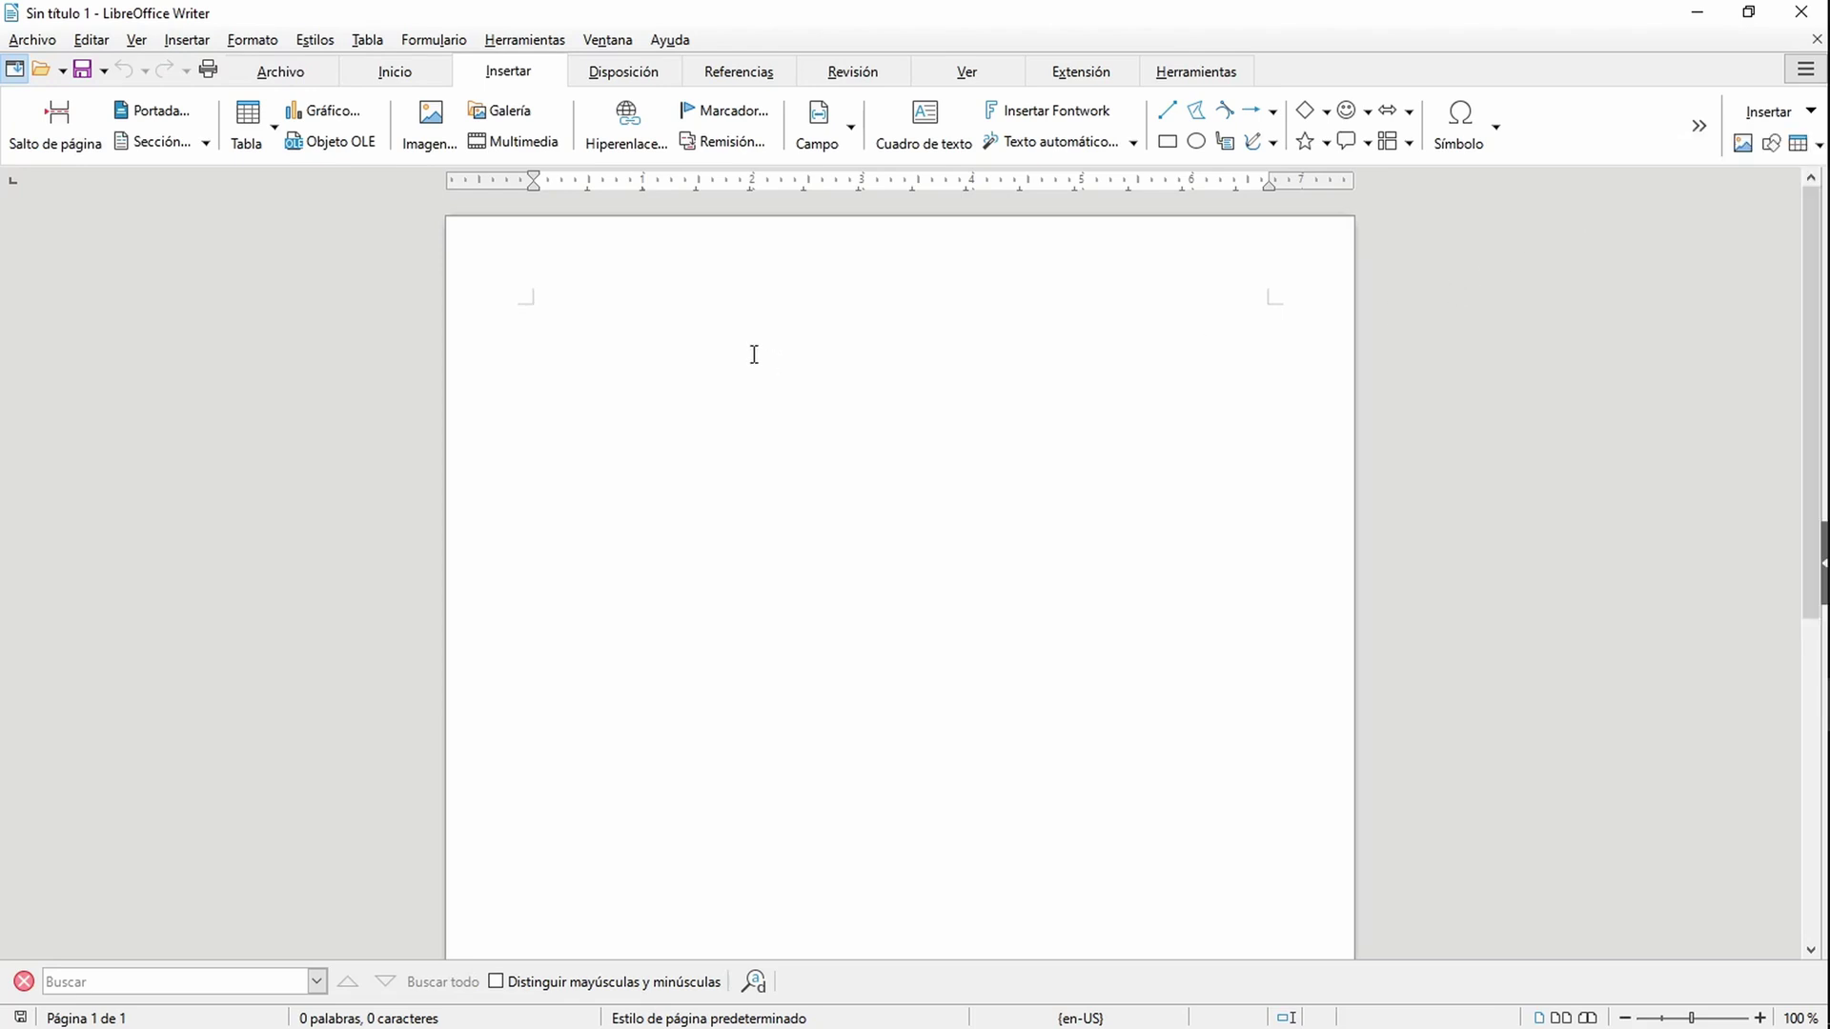
Step: Show Writer's Disposición commands, compare them with Word's Disposición commands, and return to Writer
left_click(619, 73)
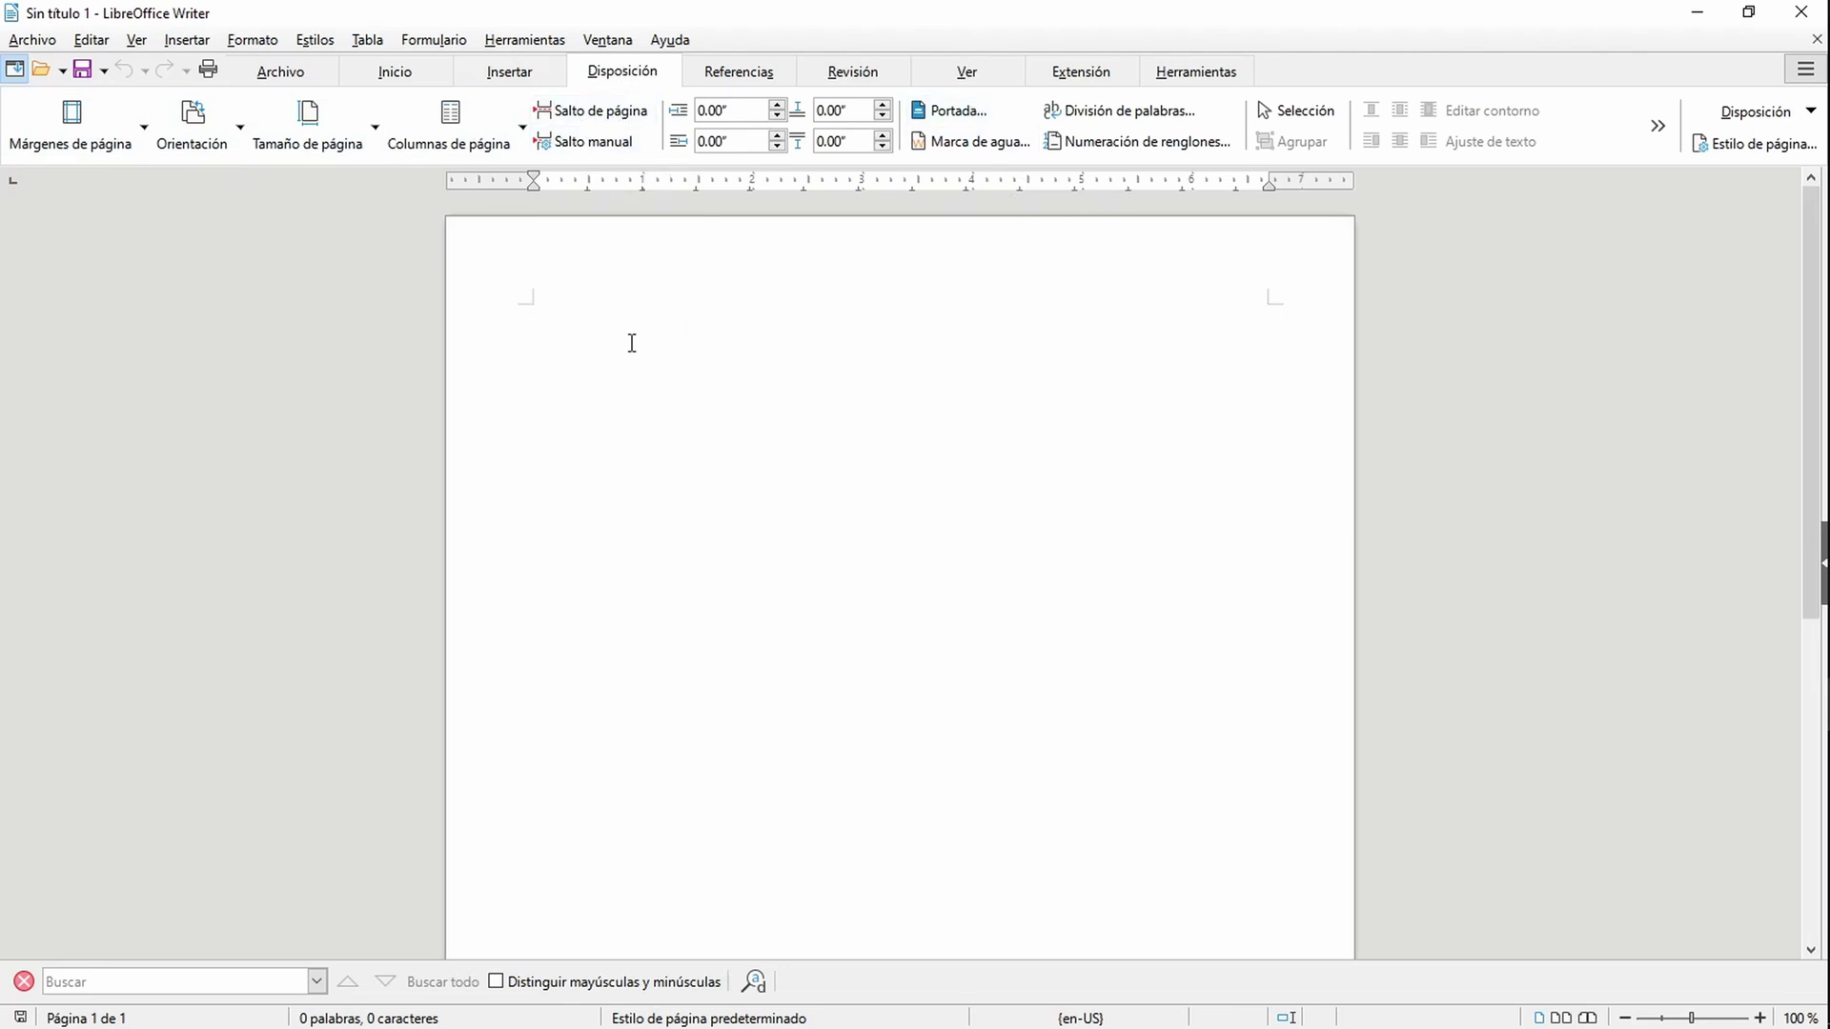
key("alt+Tab")
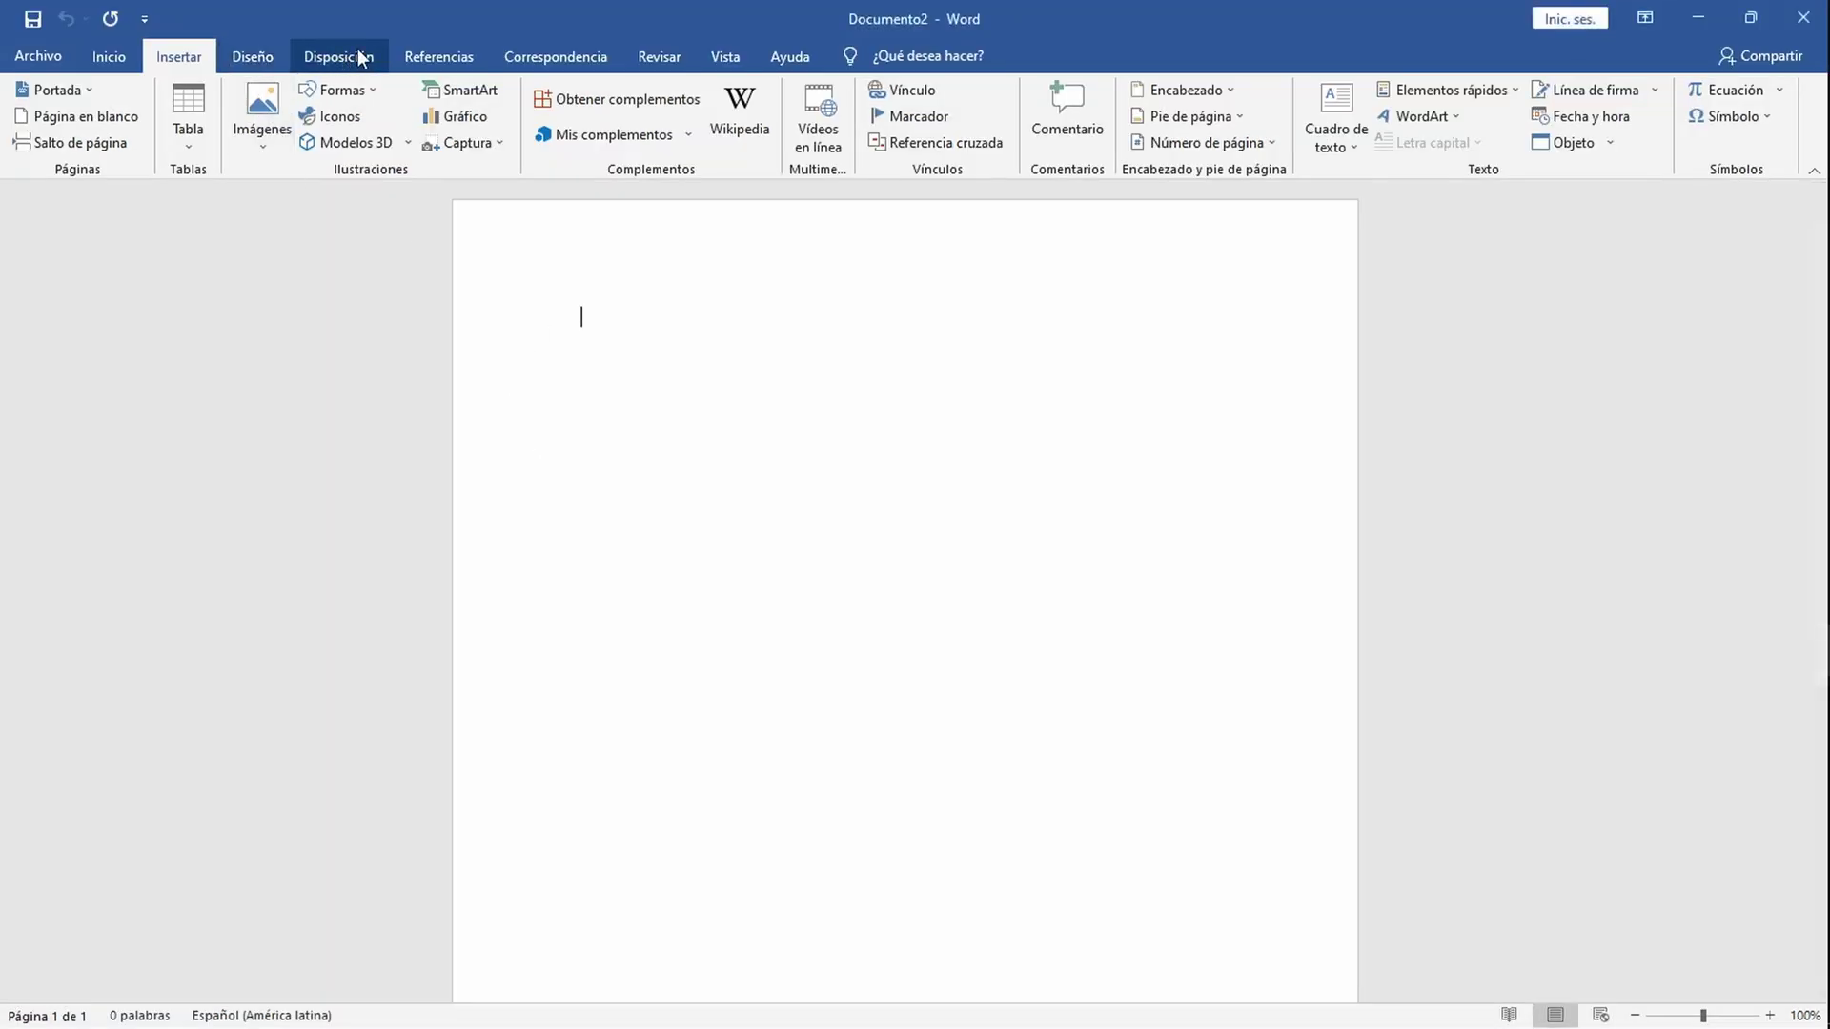
left_click(361, 57)
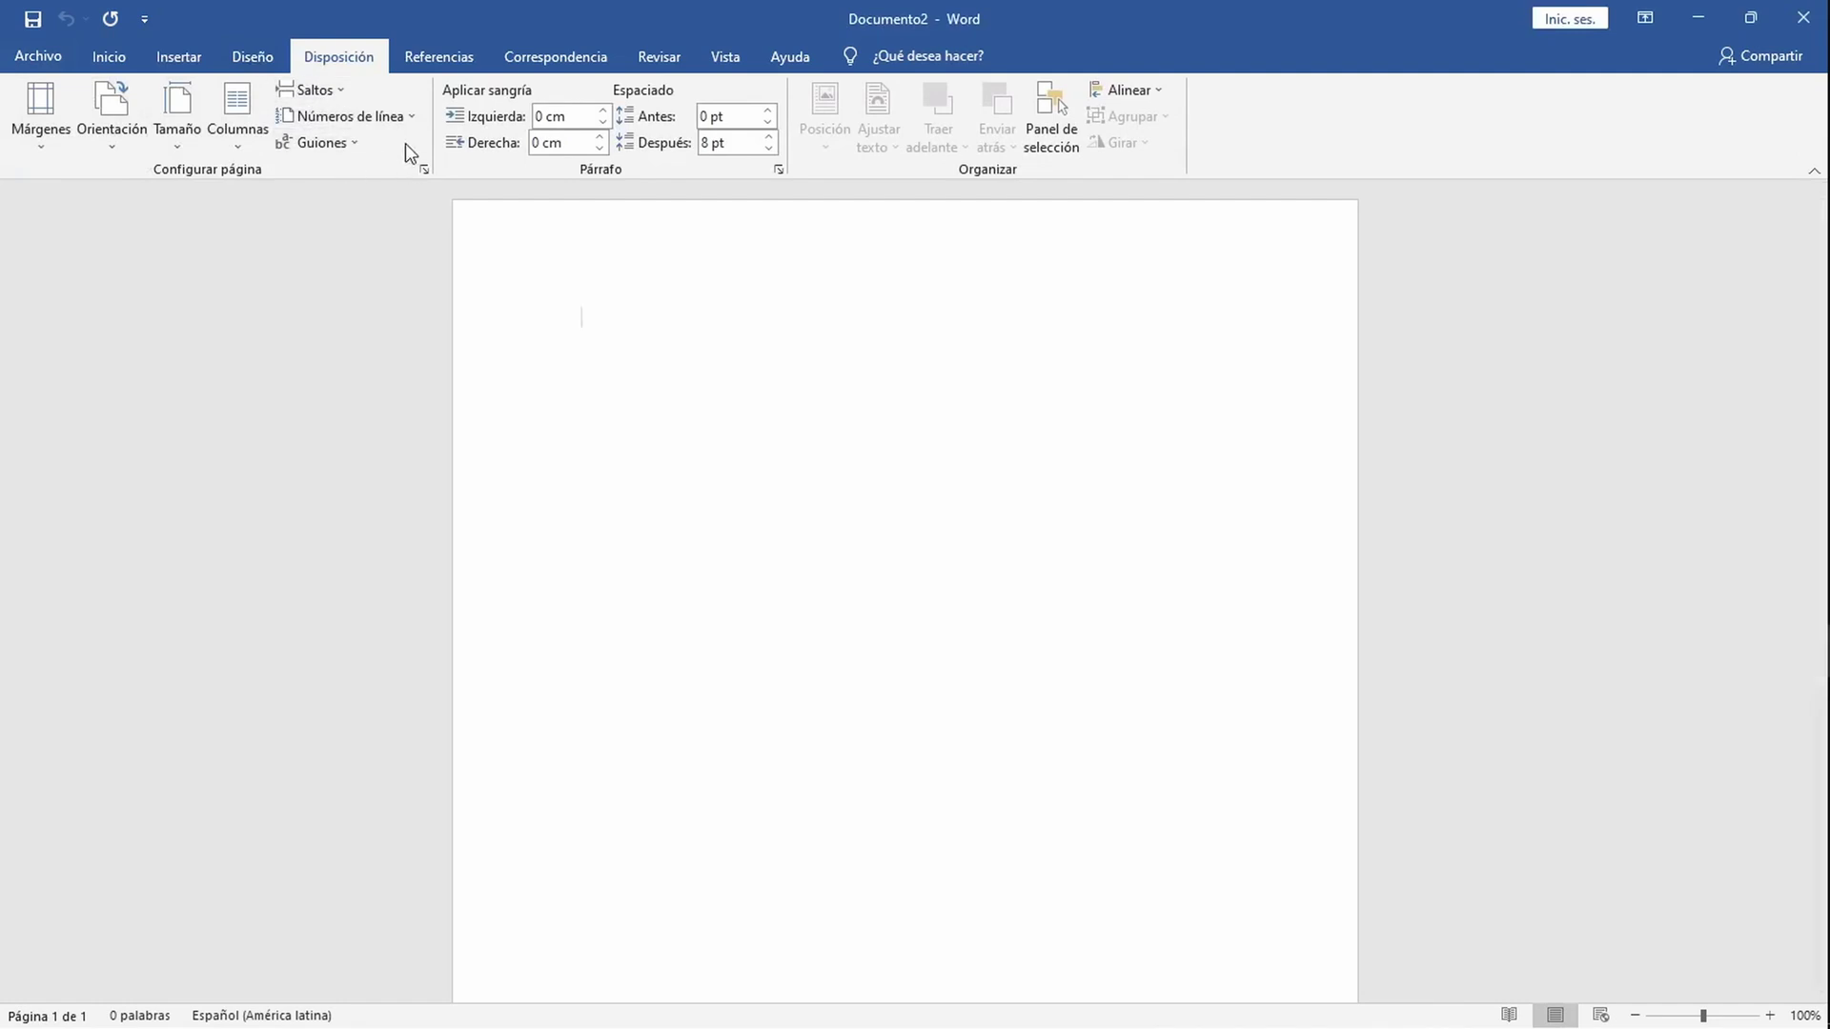
key("alt+Tab")
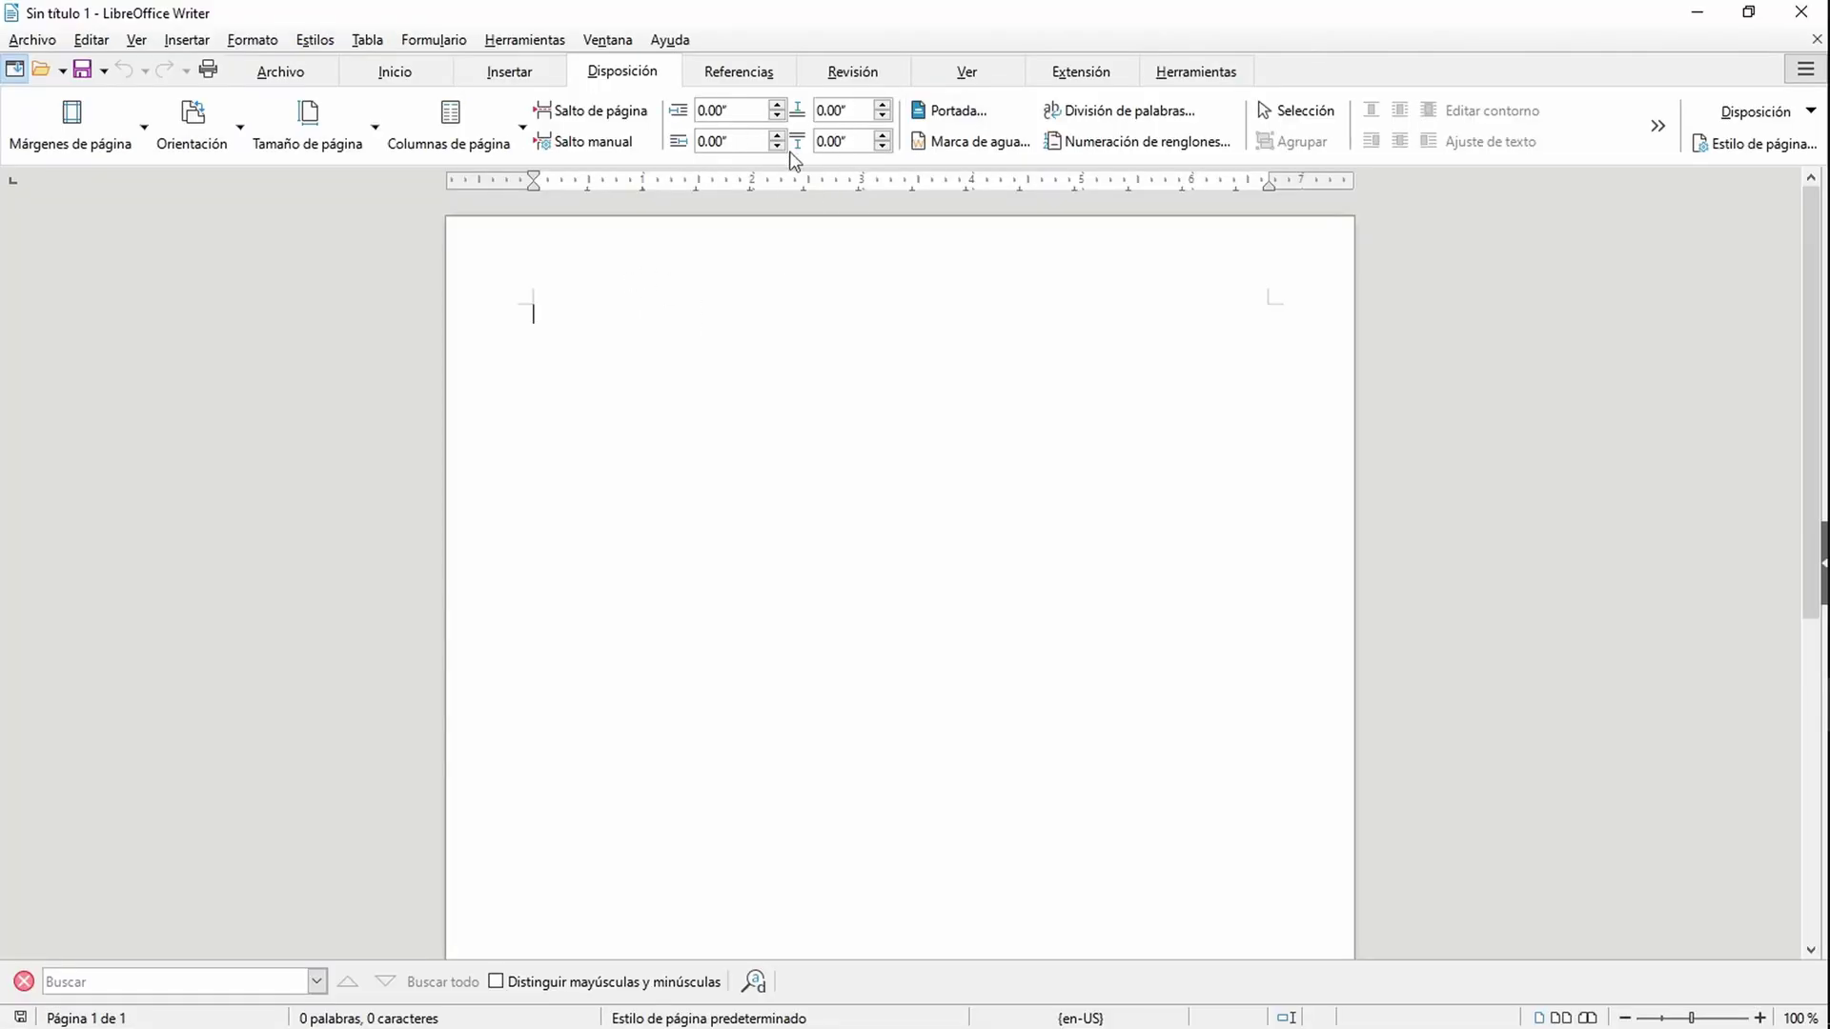
Step: Switch to Word, view its Diseño commands, and return to its Insertar commands
key("alt+Tab")
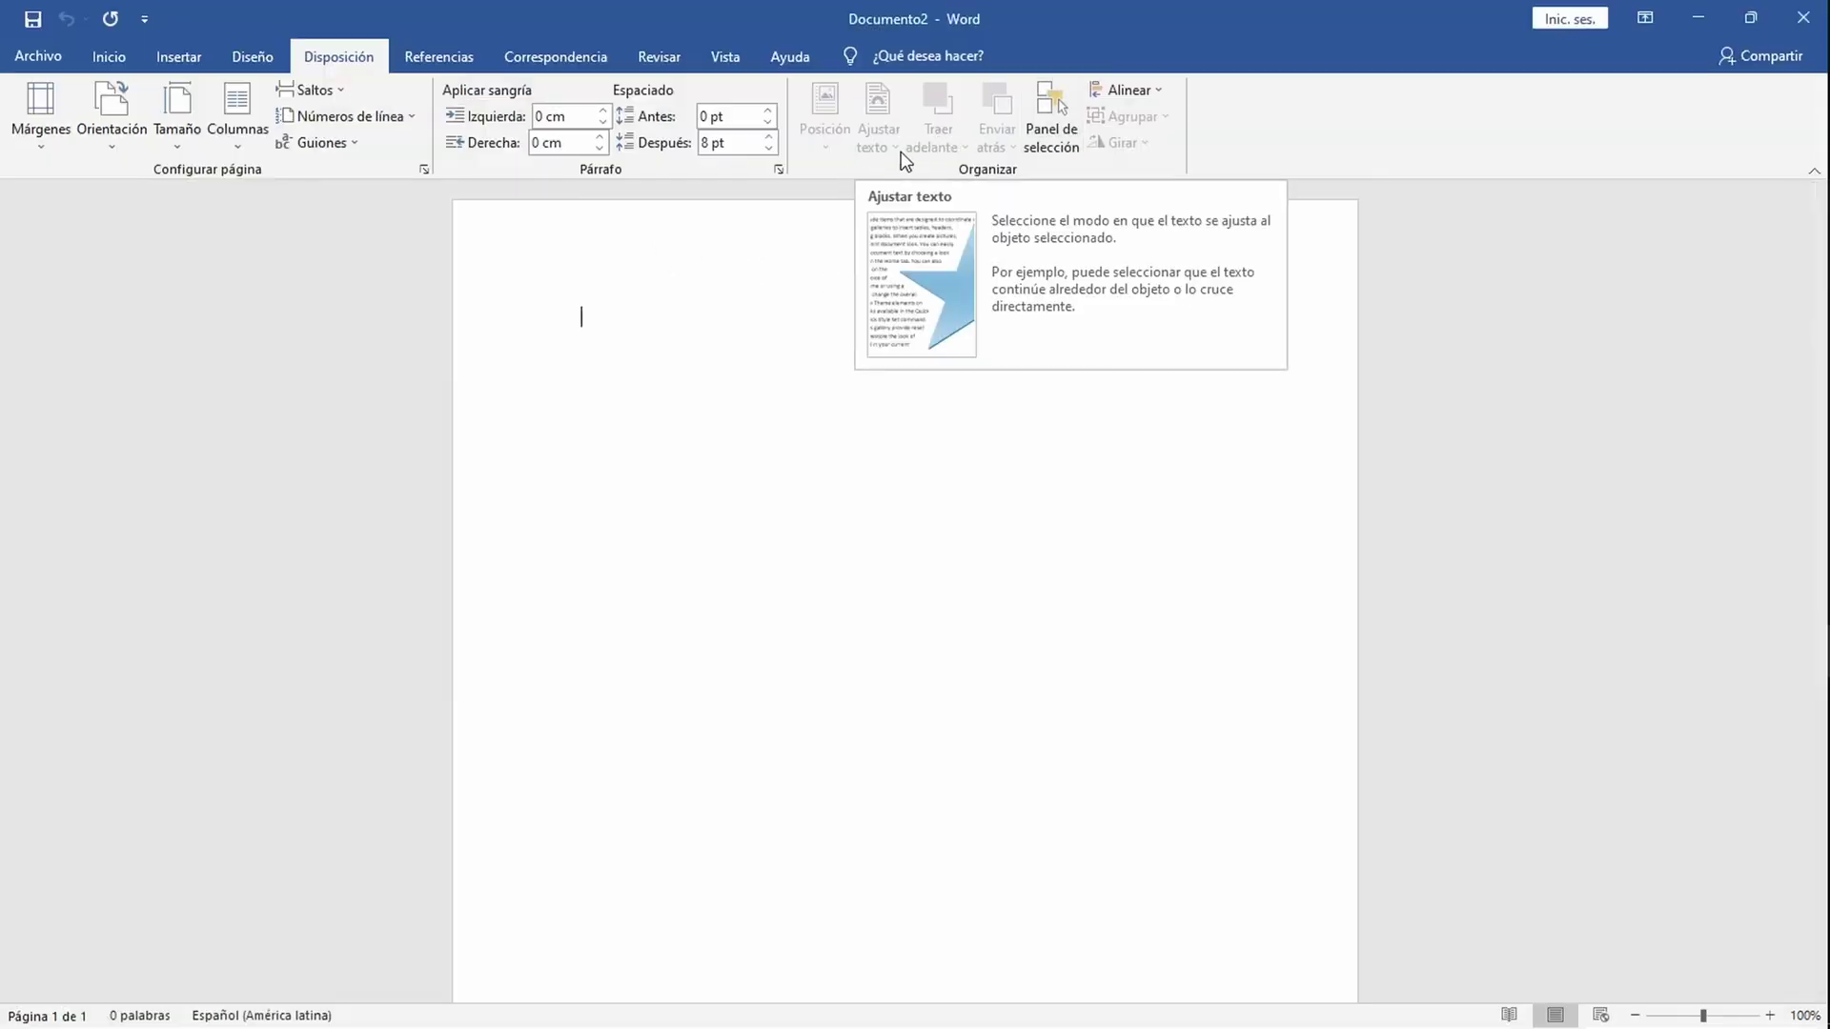
left_click(243, 63)
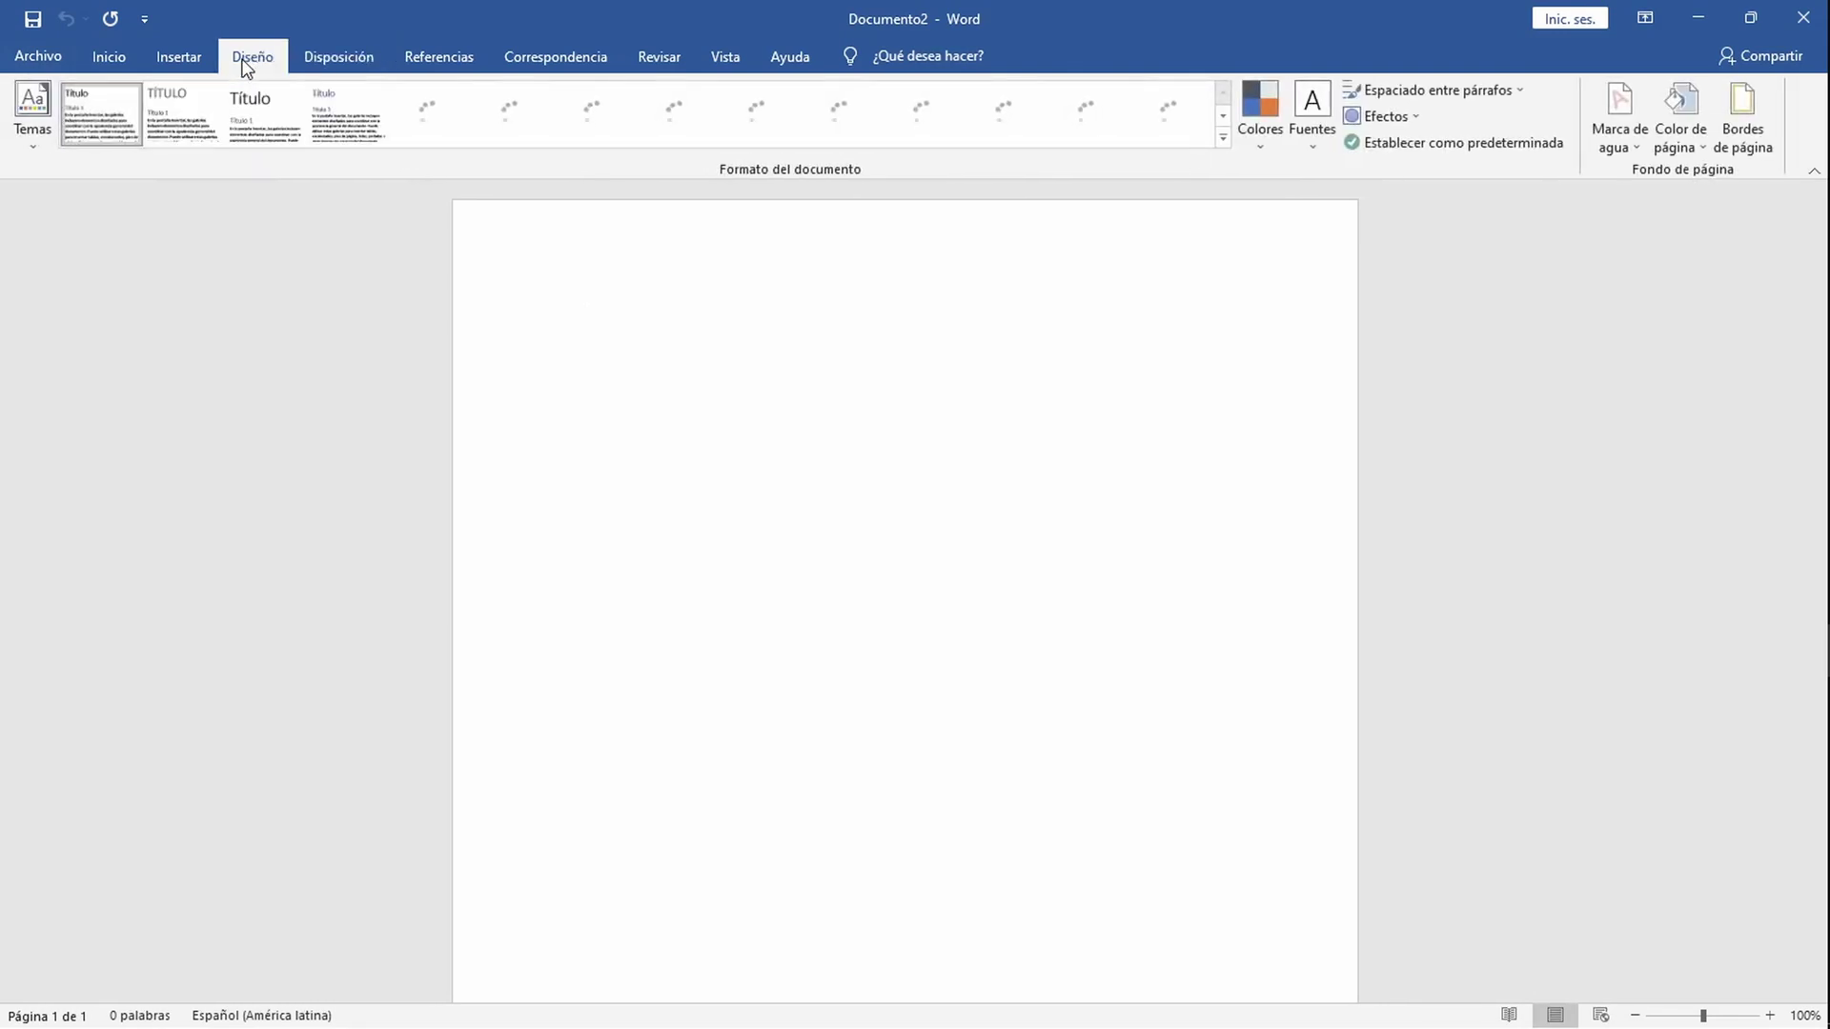
left_click(181, 61)
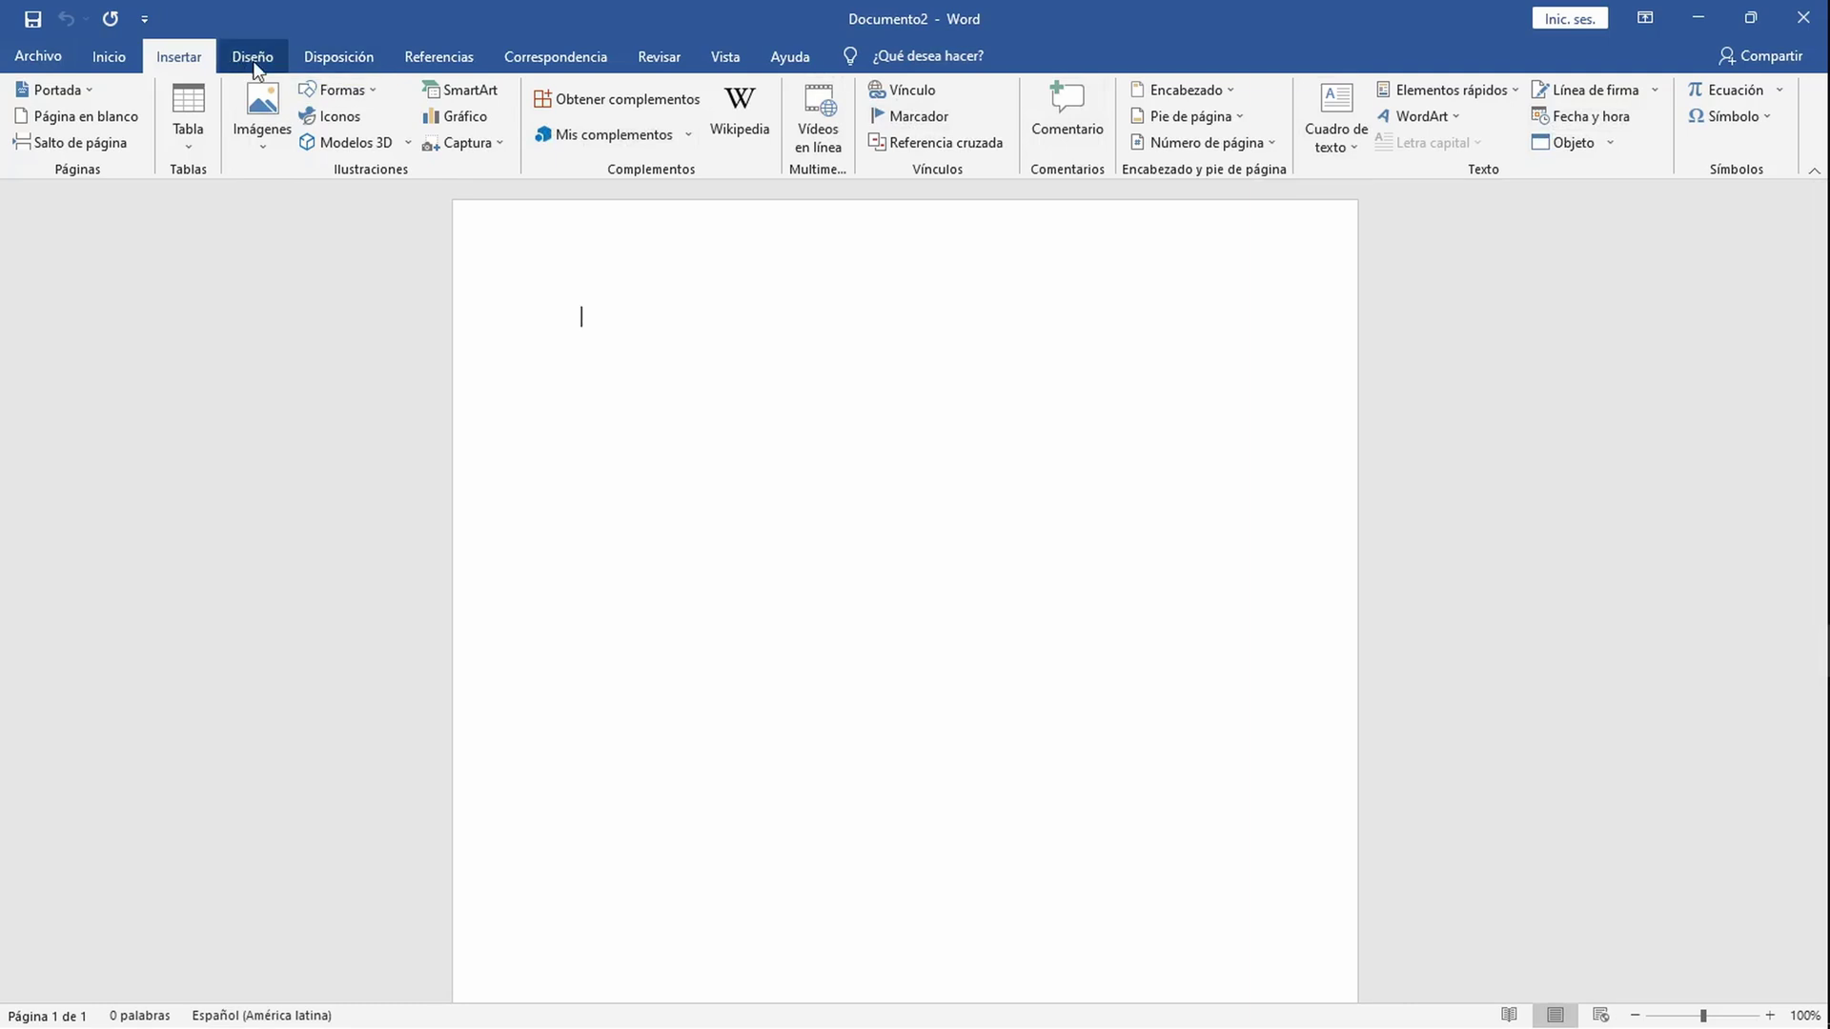
Step: View Word's Disposición commands, return to Writer, and examine the additional commands of its tabbed Disposición layout
left_click(341, 59)
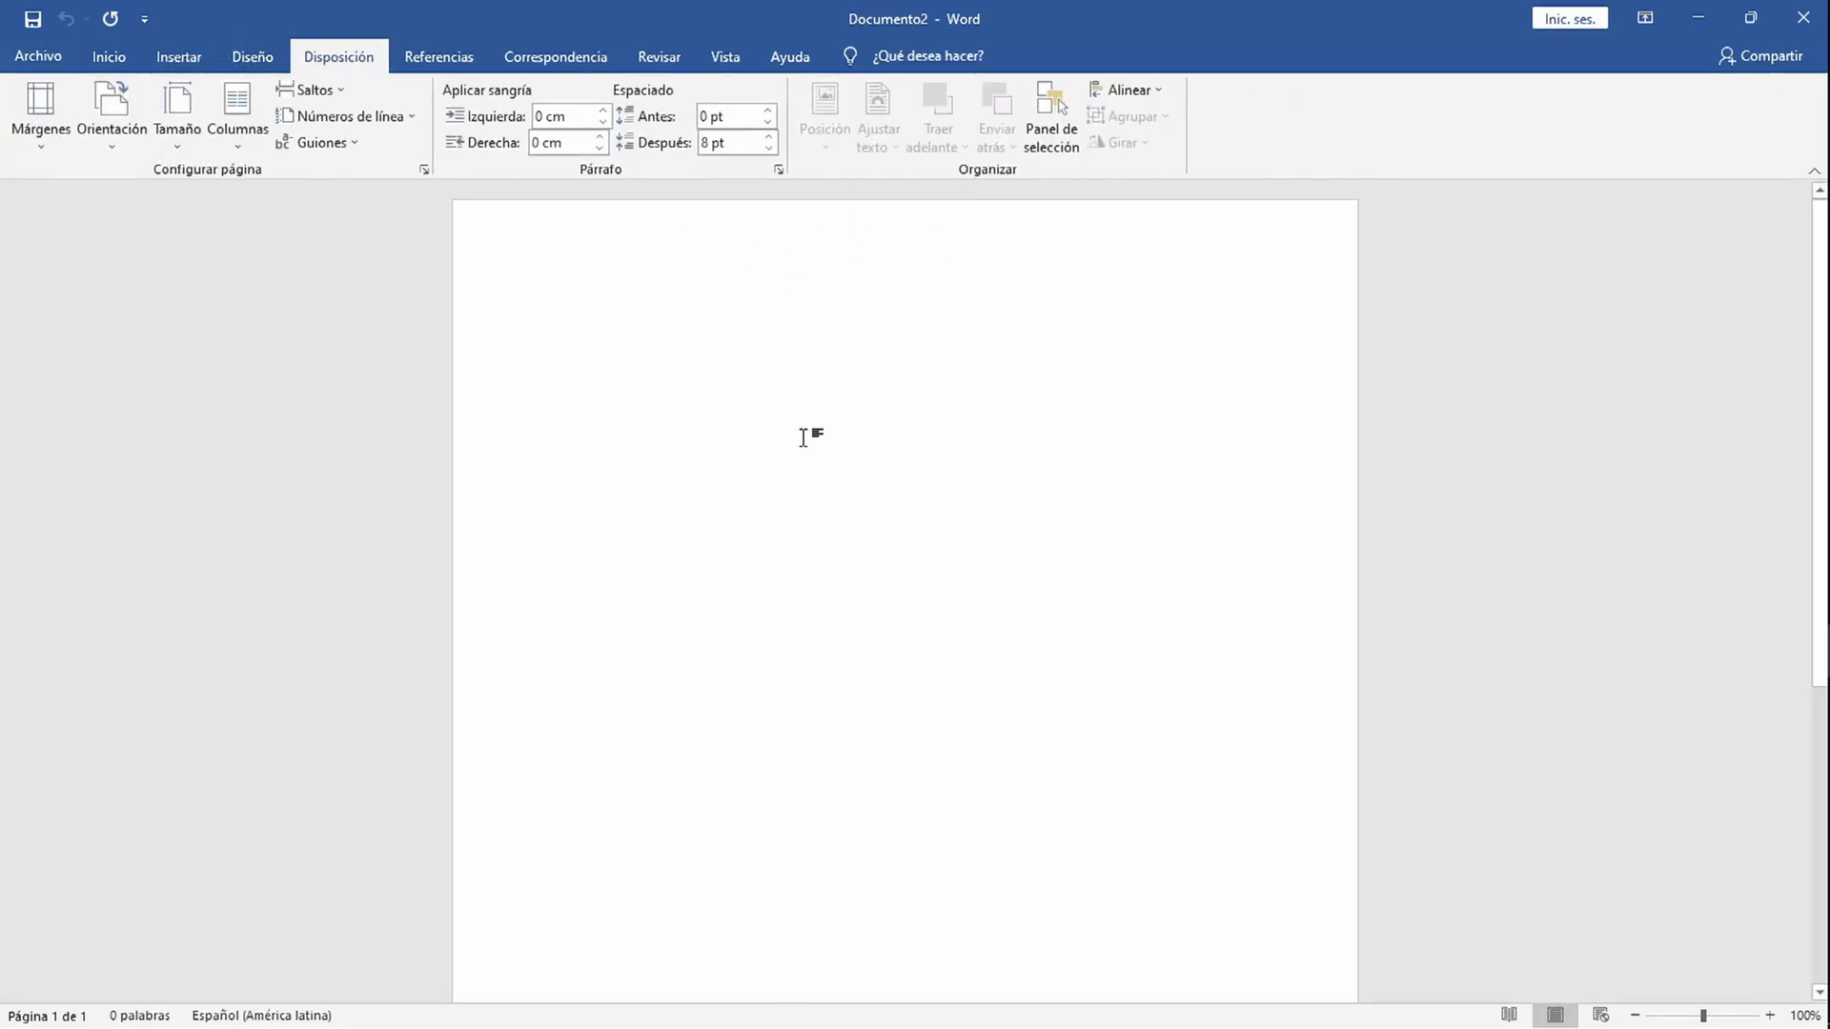
key("alt+Tab")
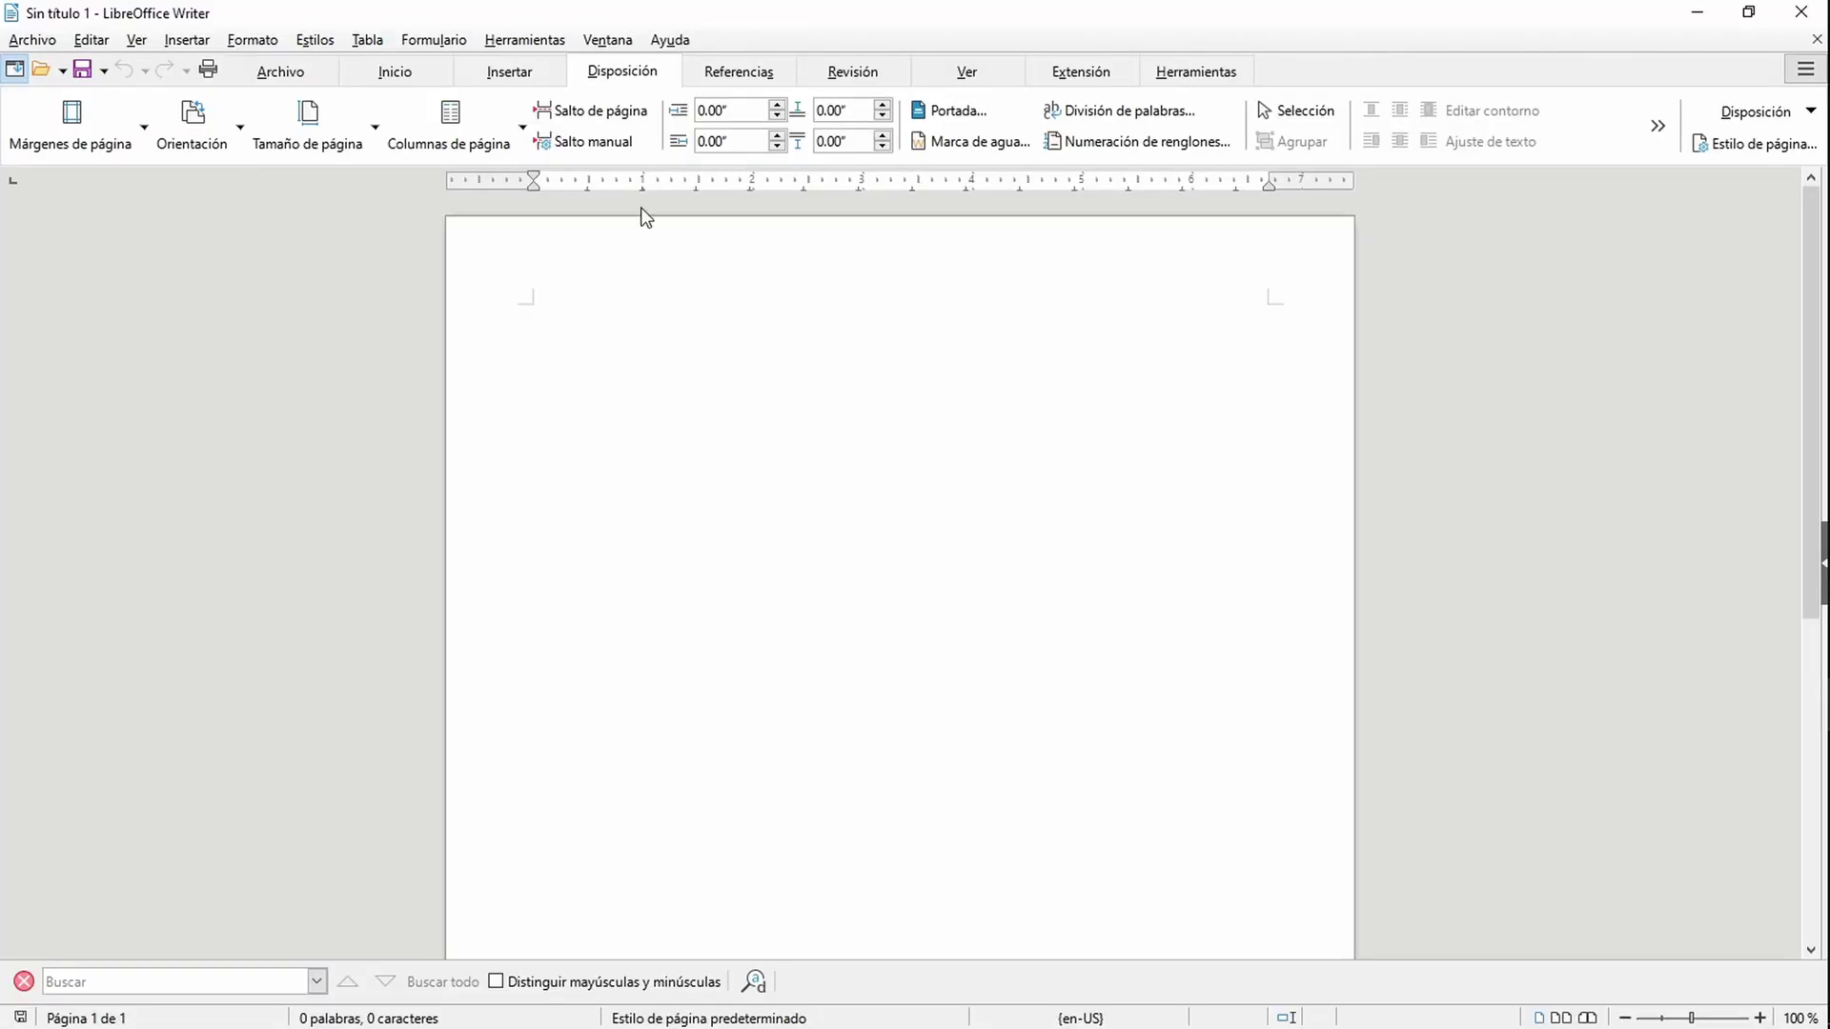
left_click(1810, 112)
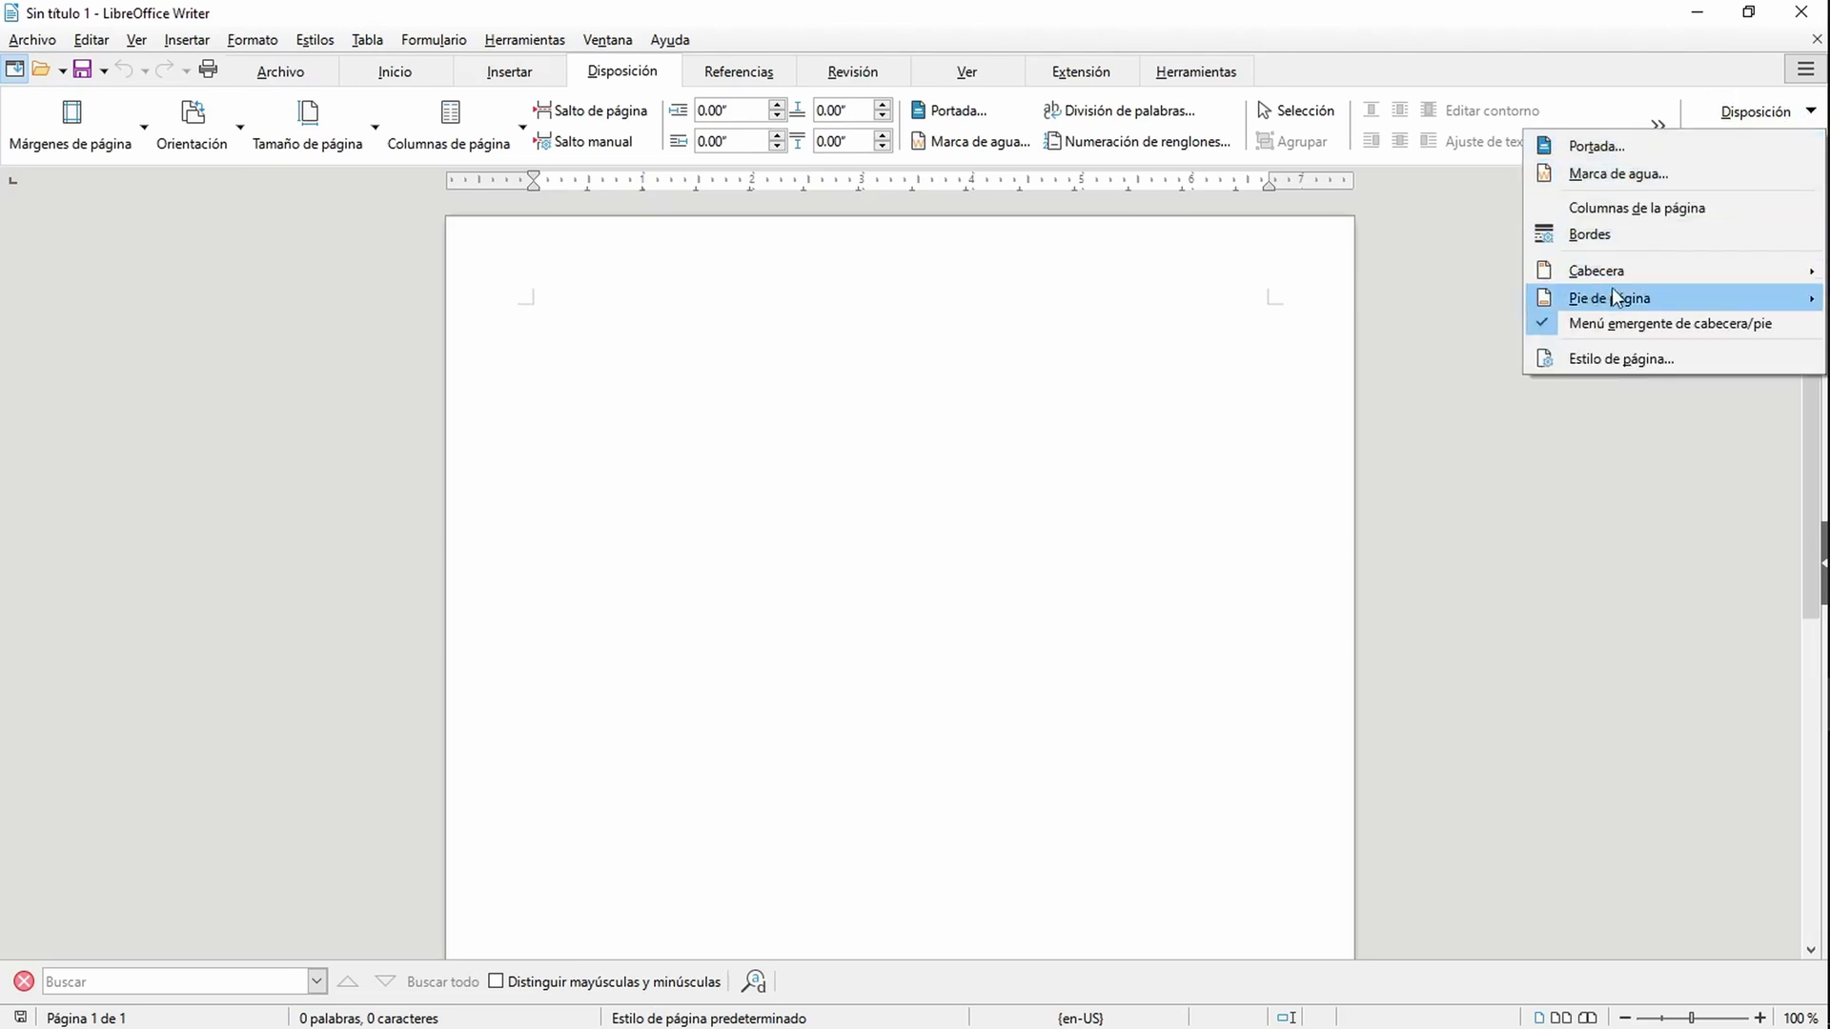
mouse_move(1616, 290)
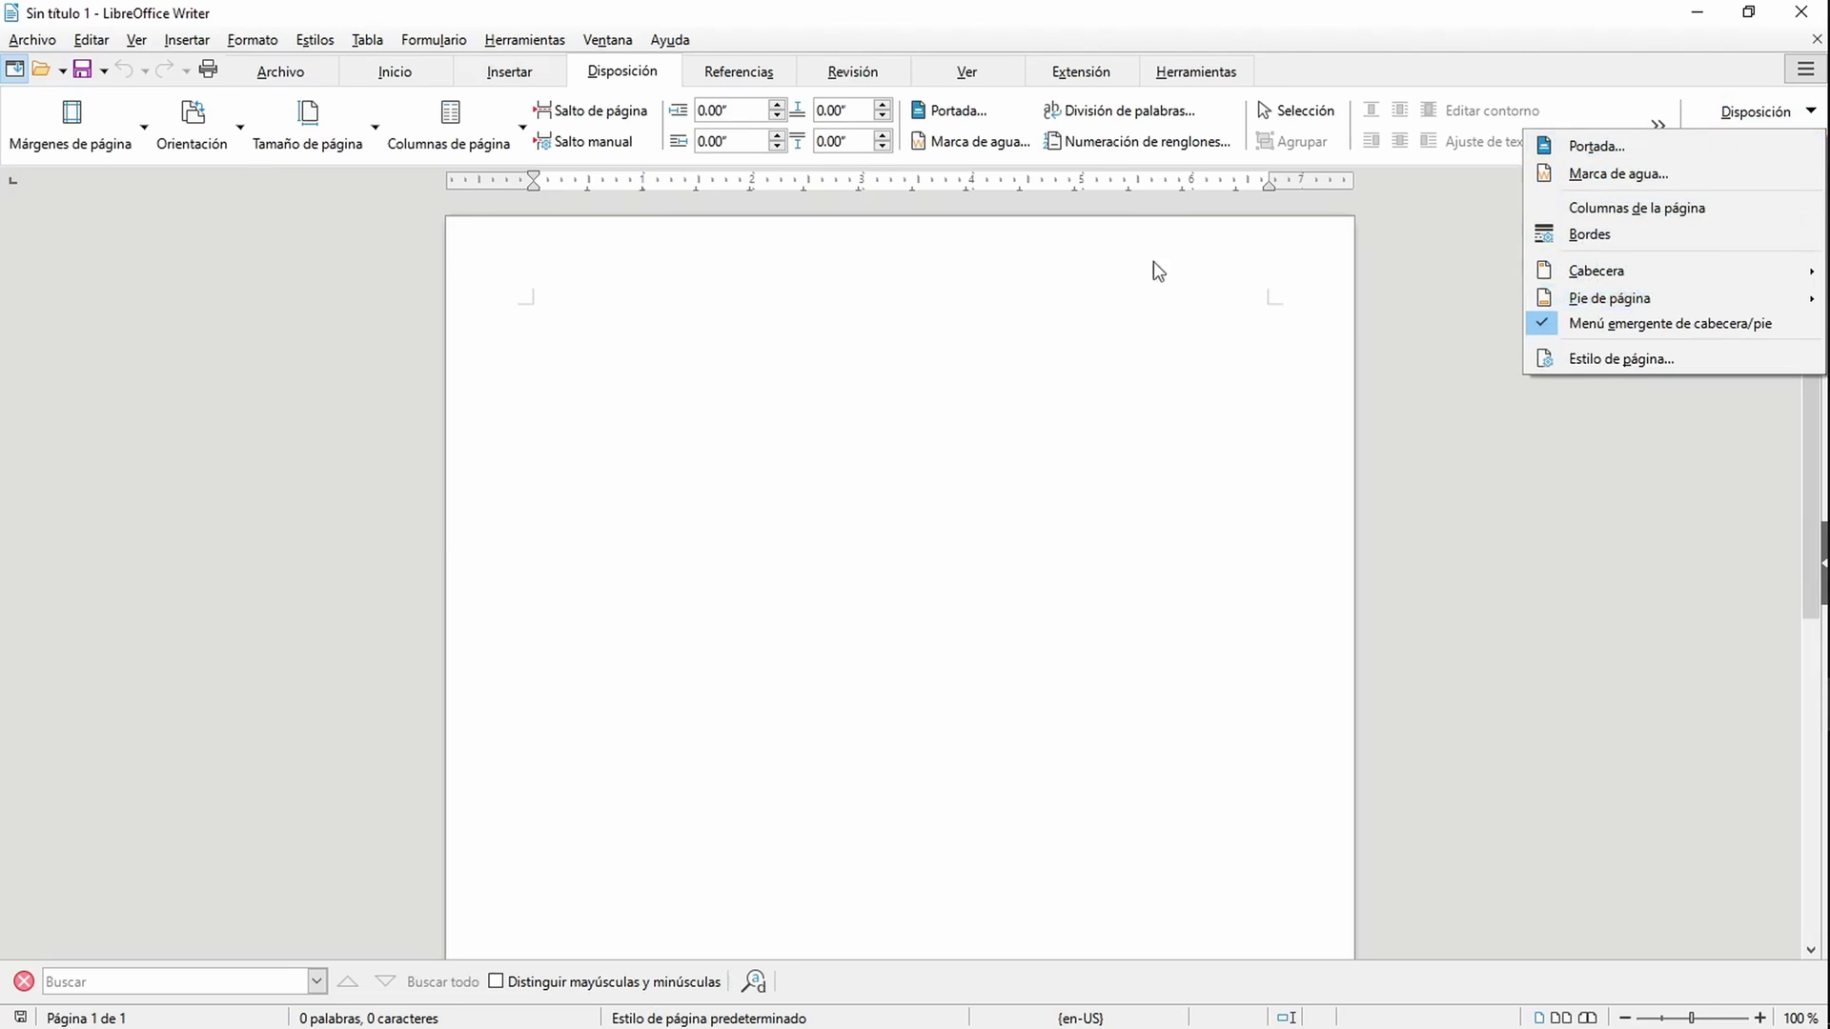
left_click(658, 339)
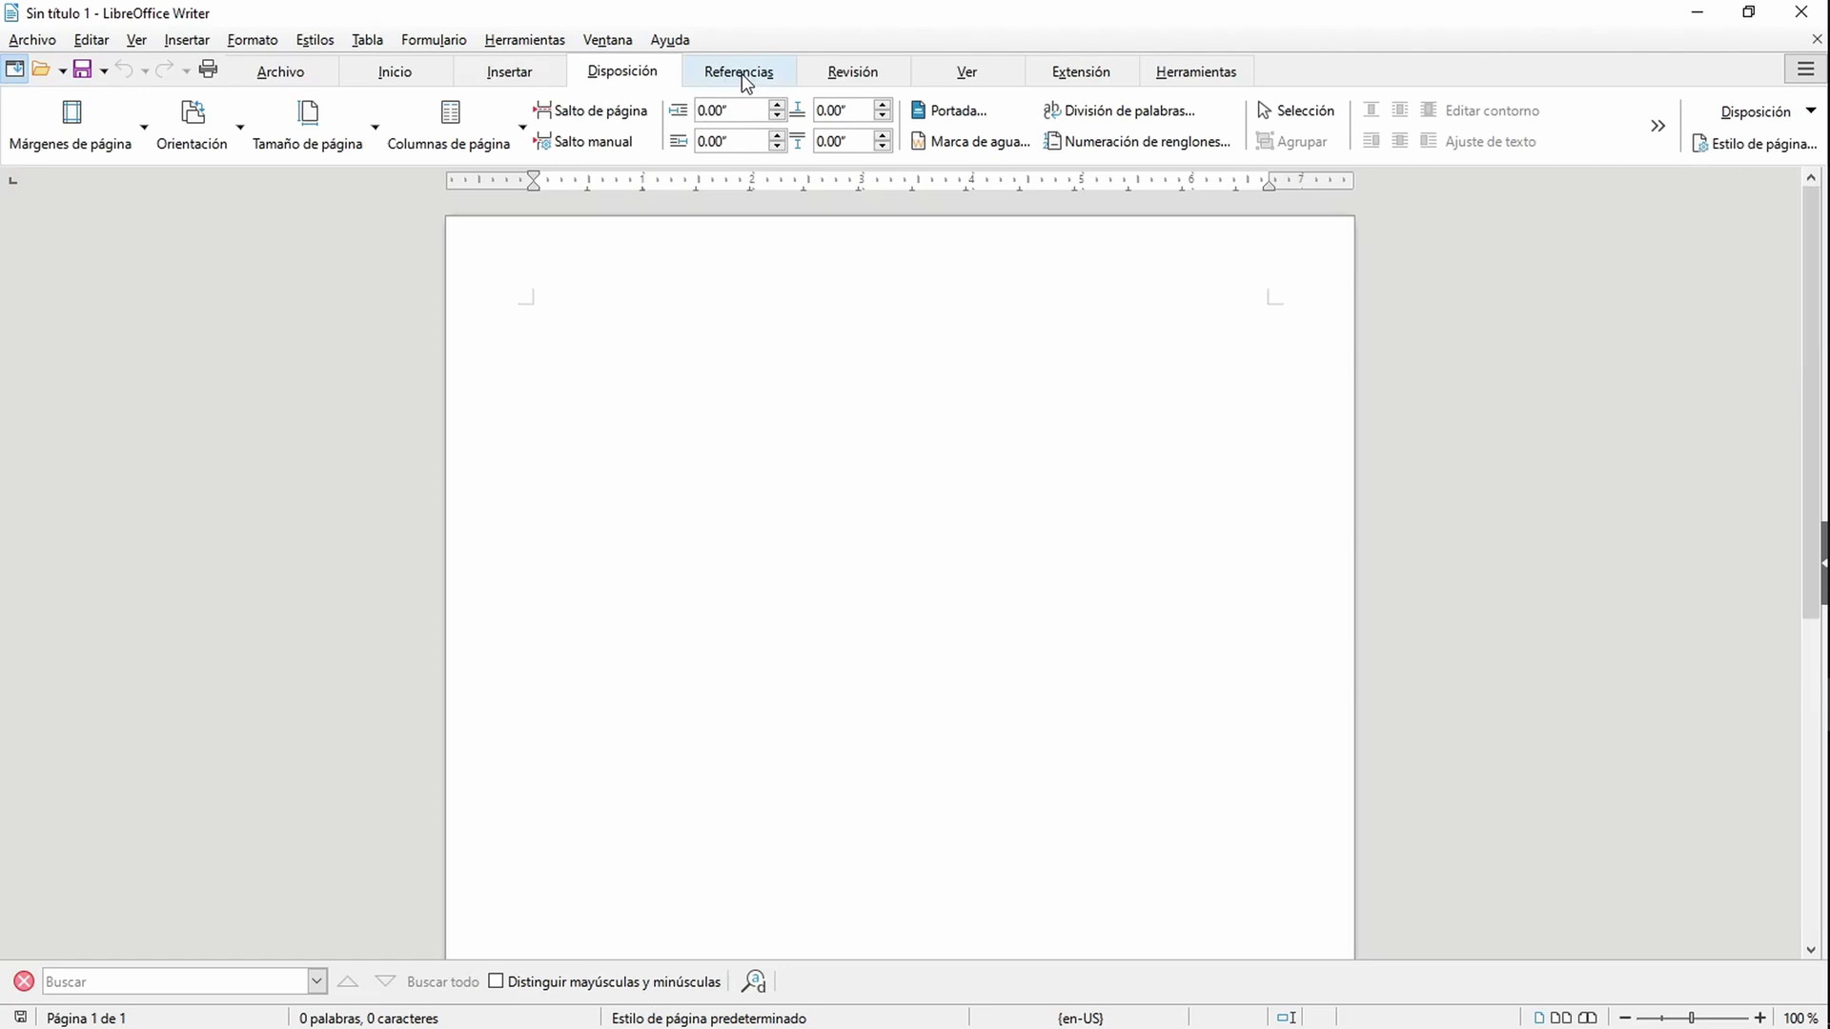
Step: Compare Word's Diseño commands, including the page background group, with Writer's Disposición commands, and return to Writer
key("alt+Tab")
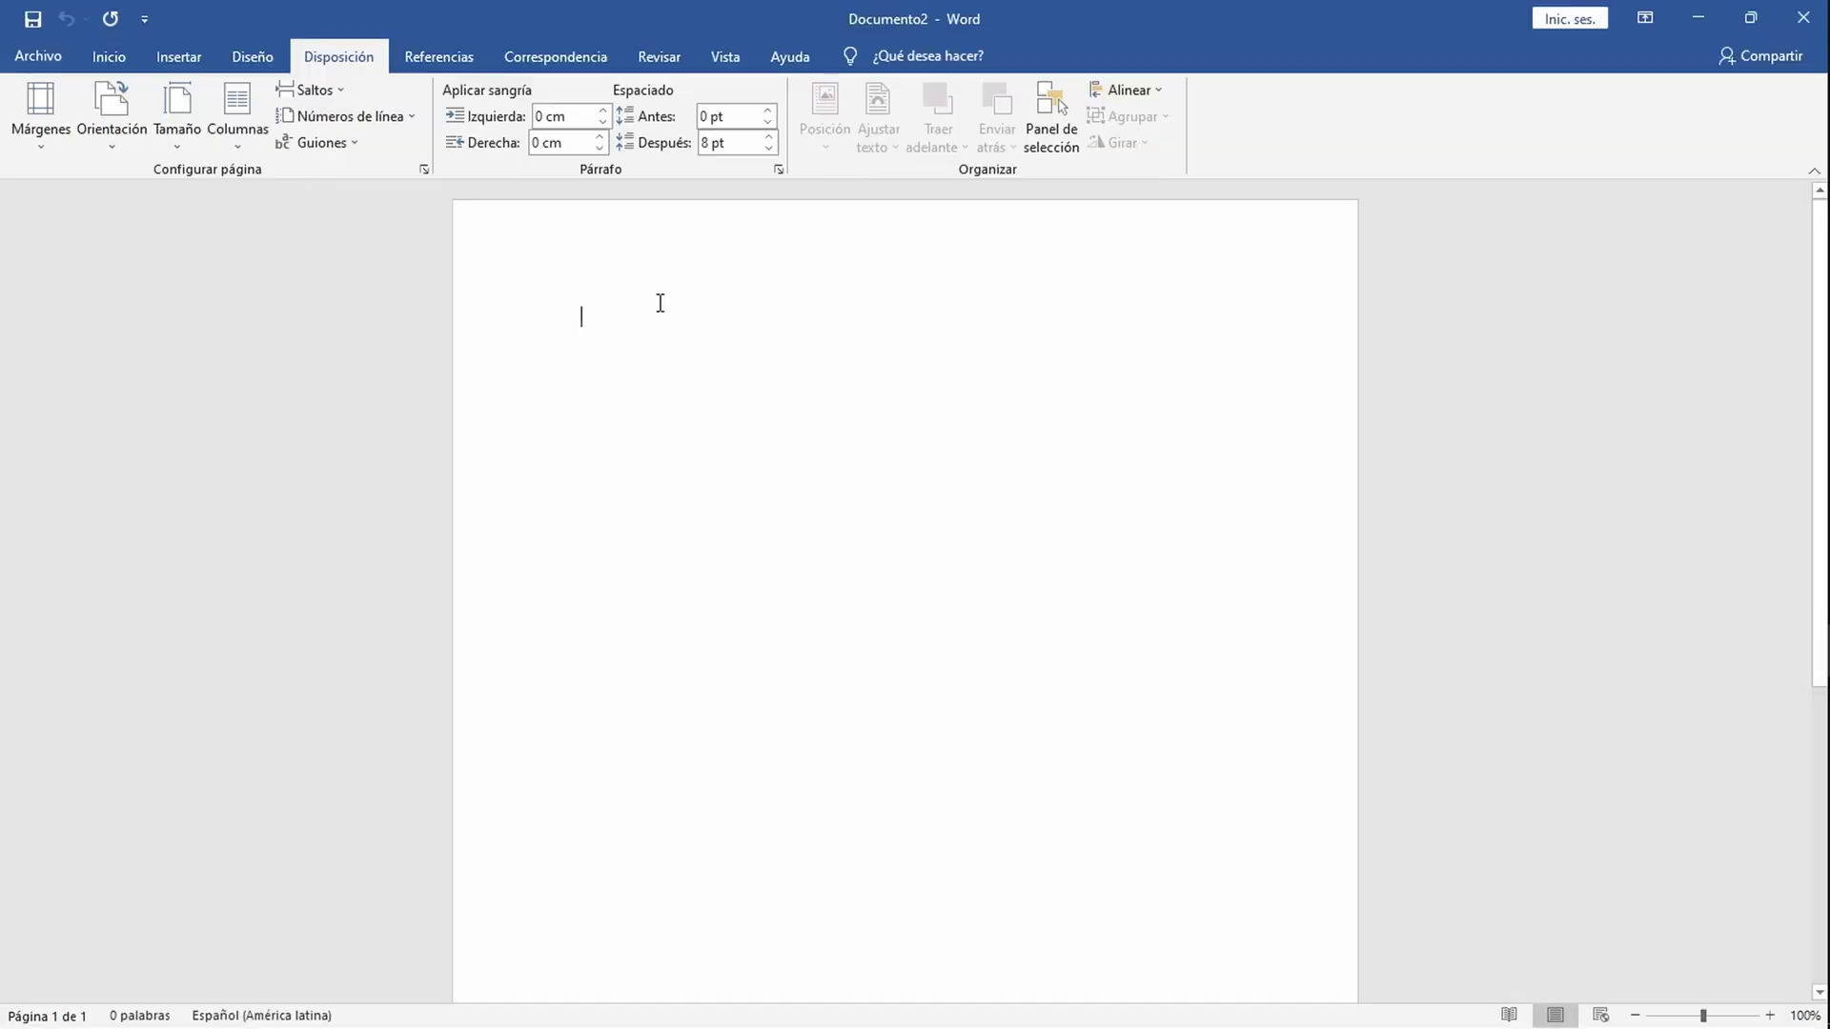
left_click(253, 56)
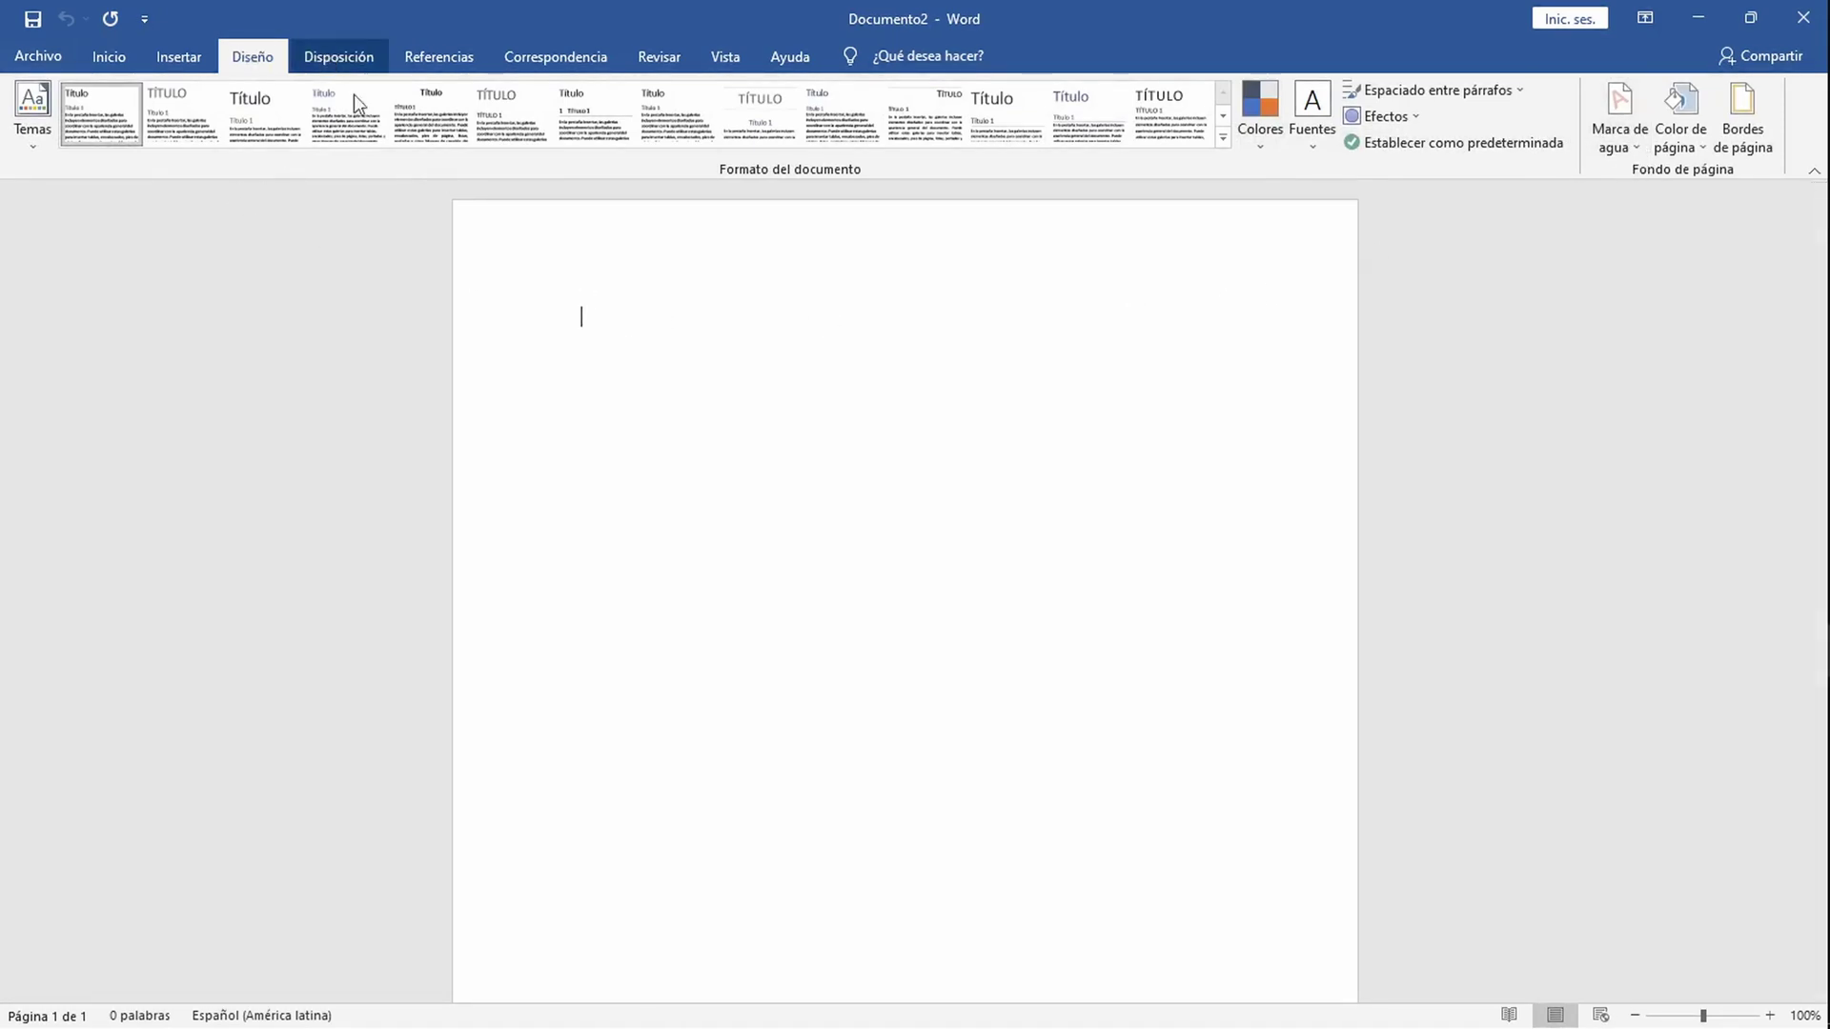
key("alt+Tab")
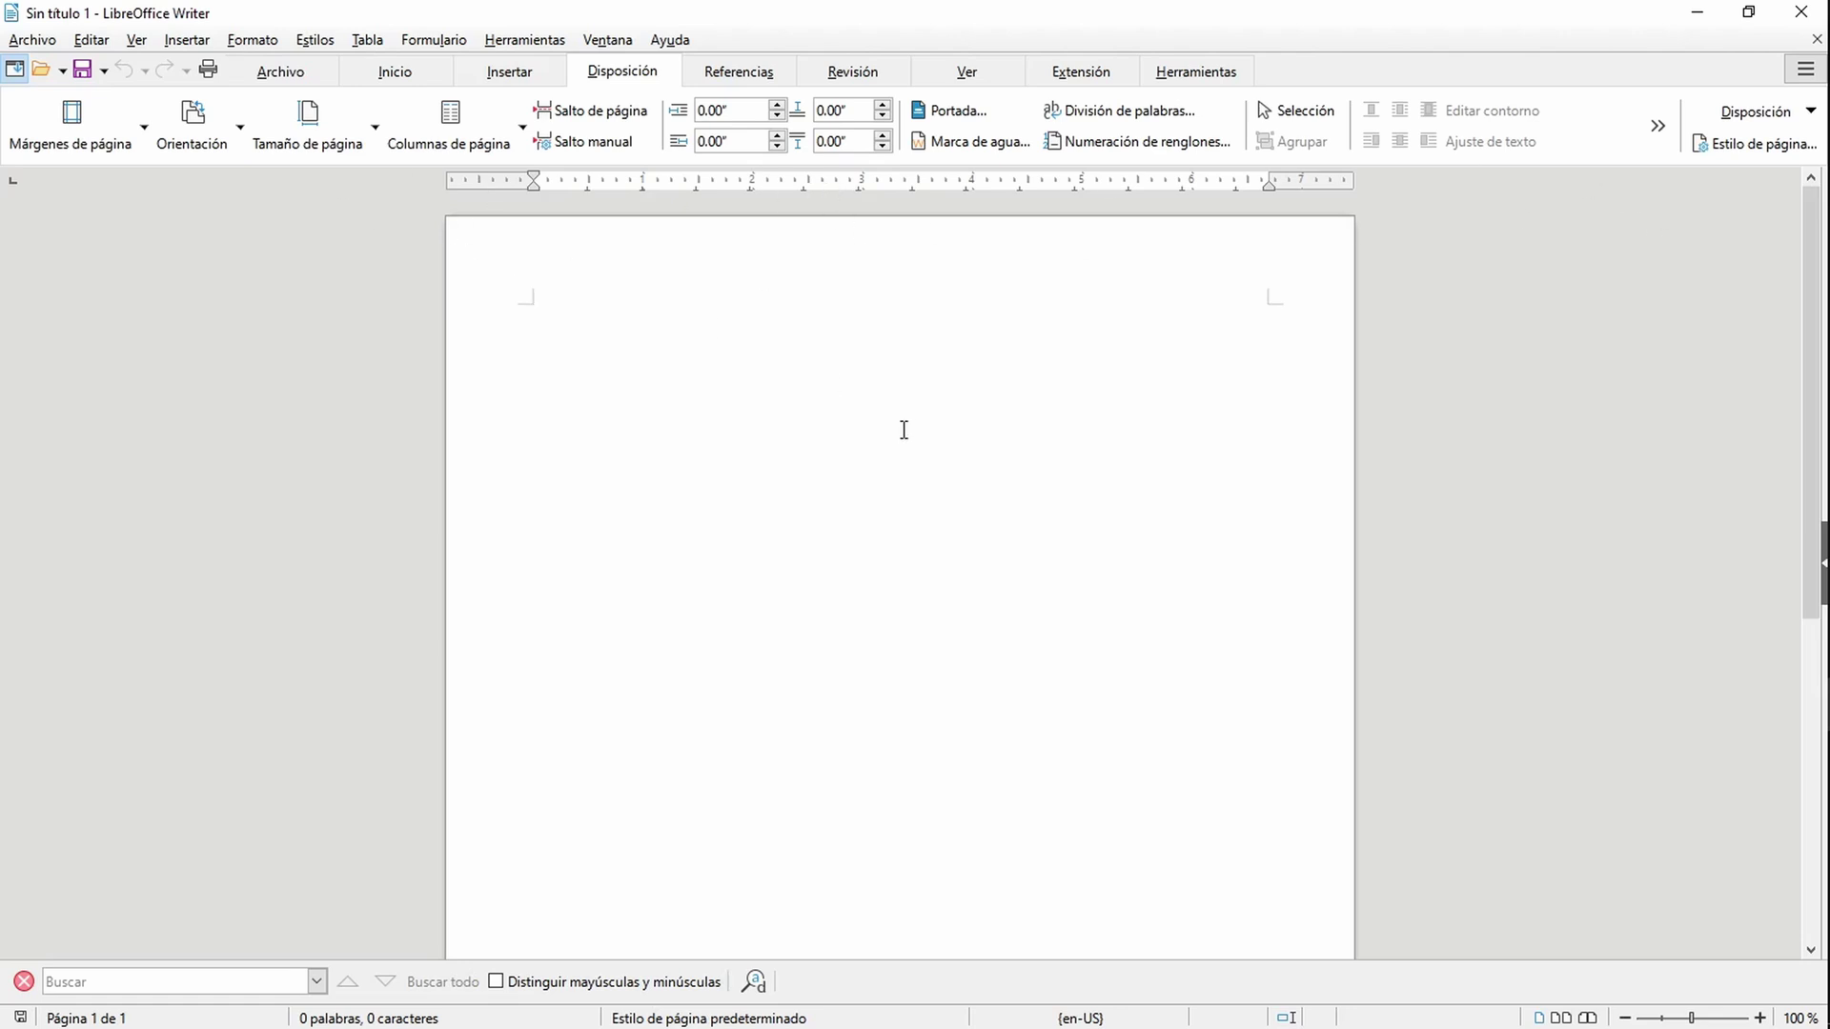
key("alt+Tab")
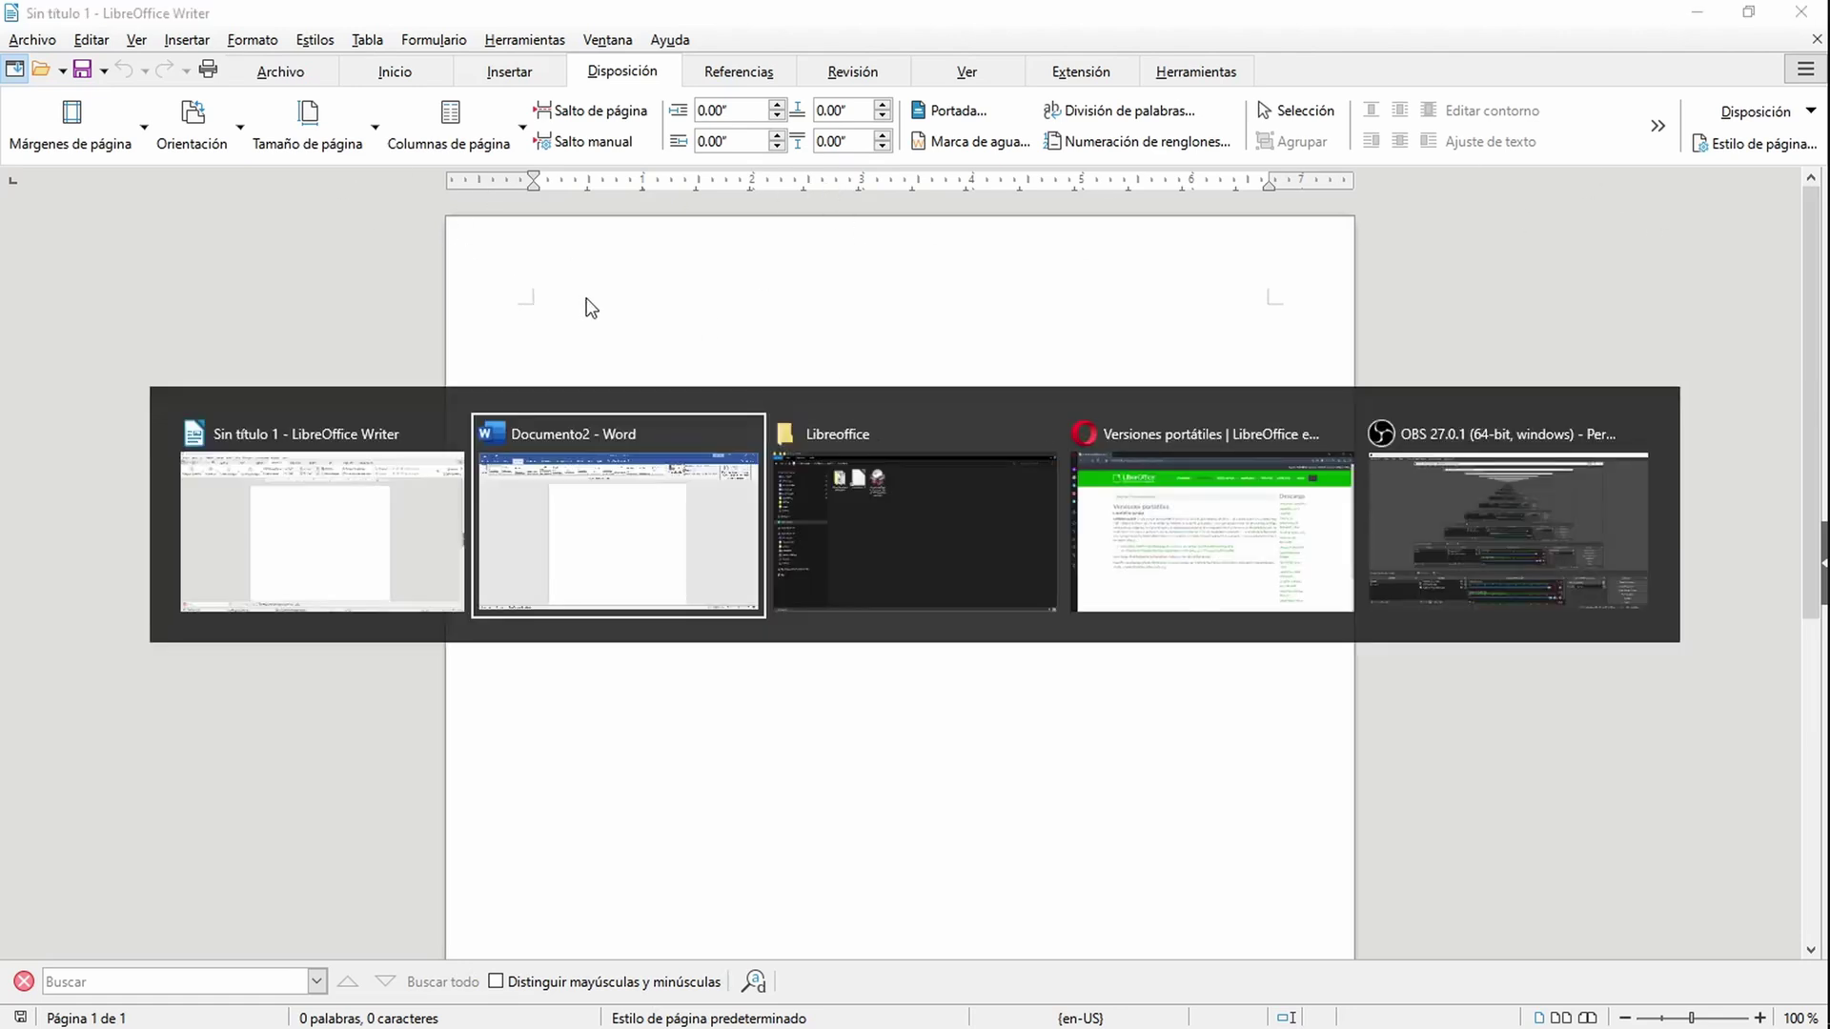
key("alt+Tab")
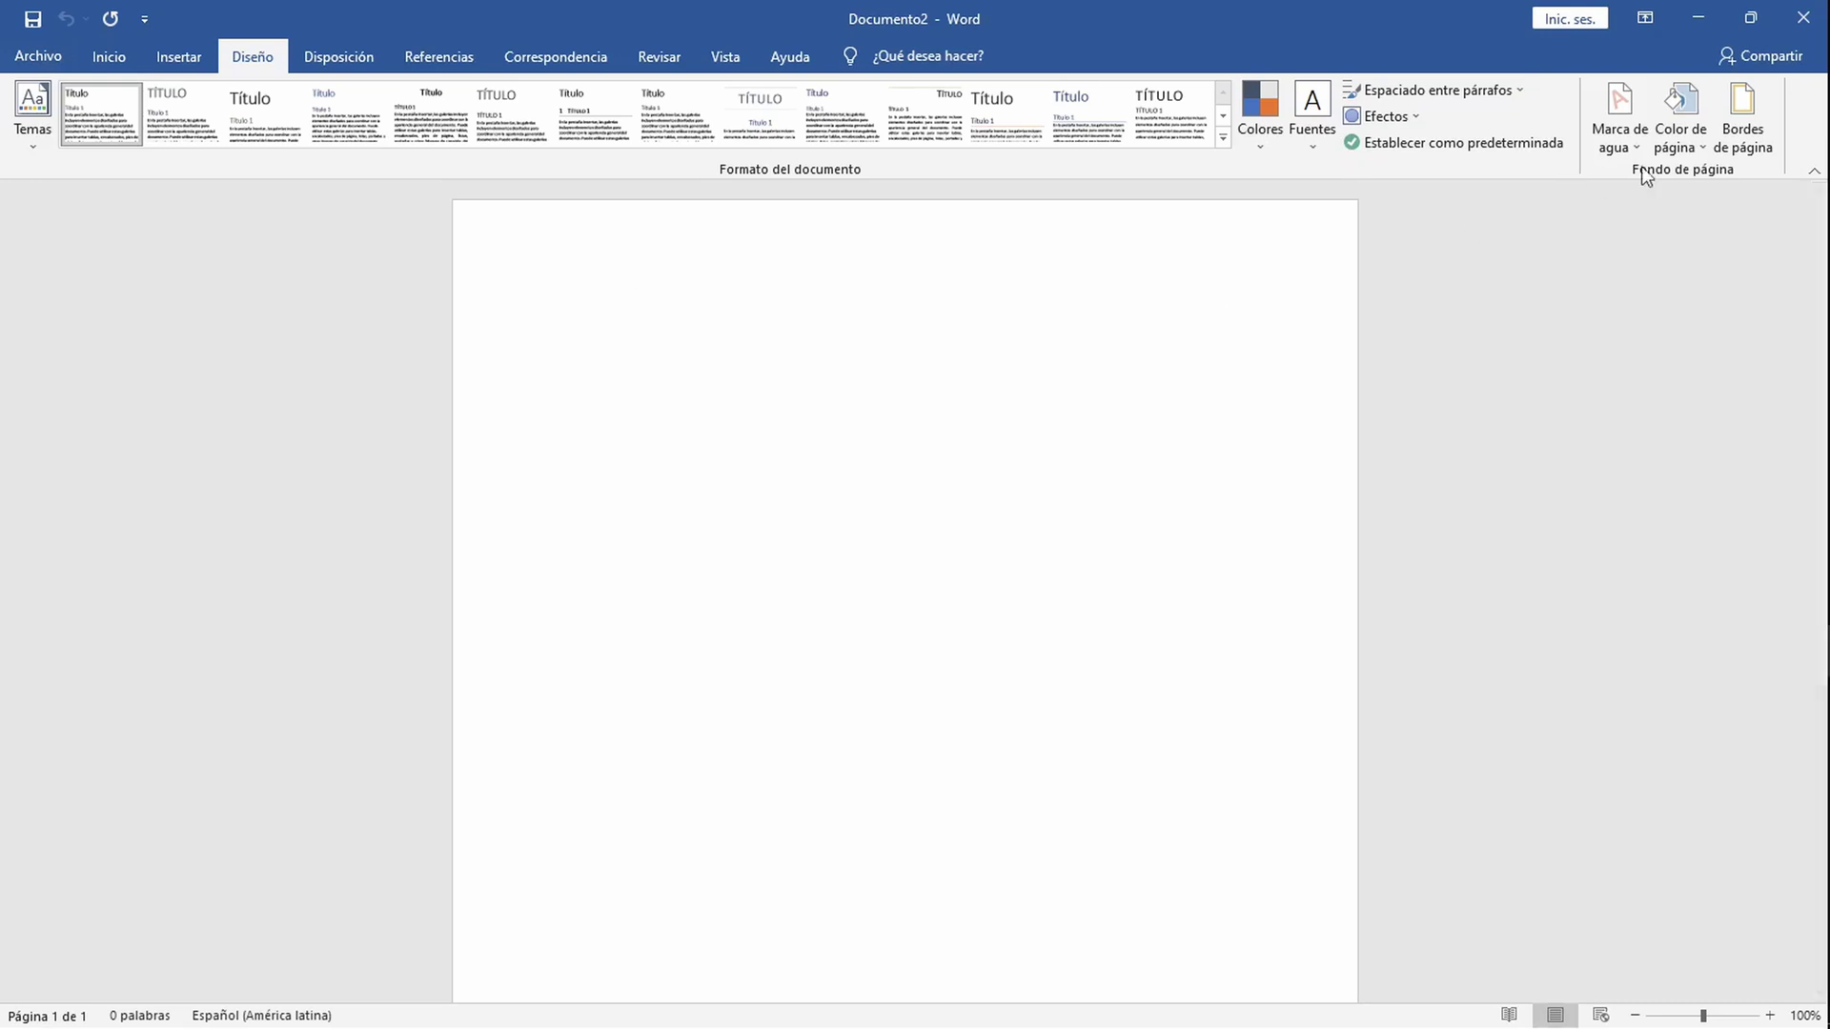
key("alt+Tab")
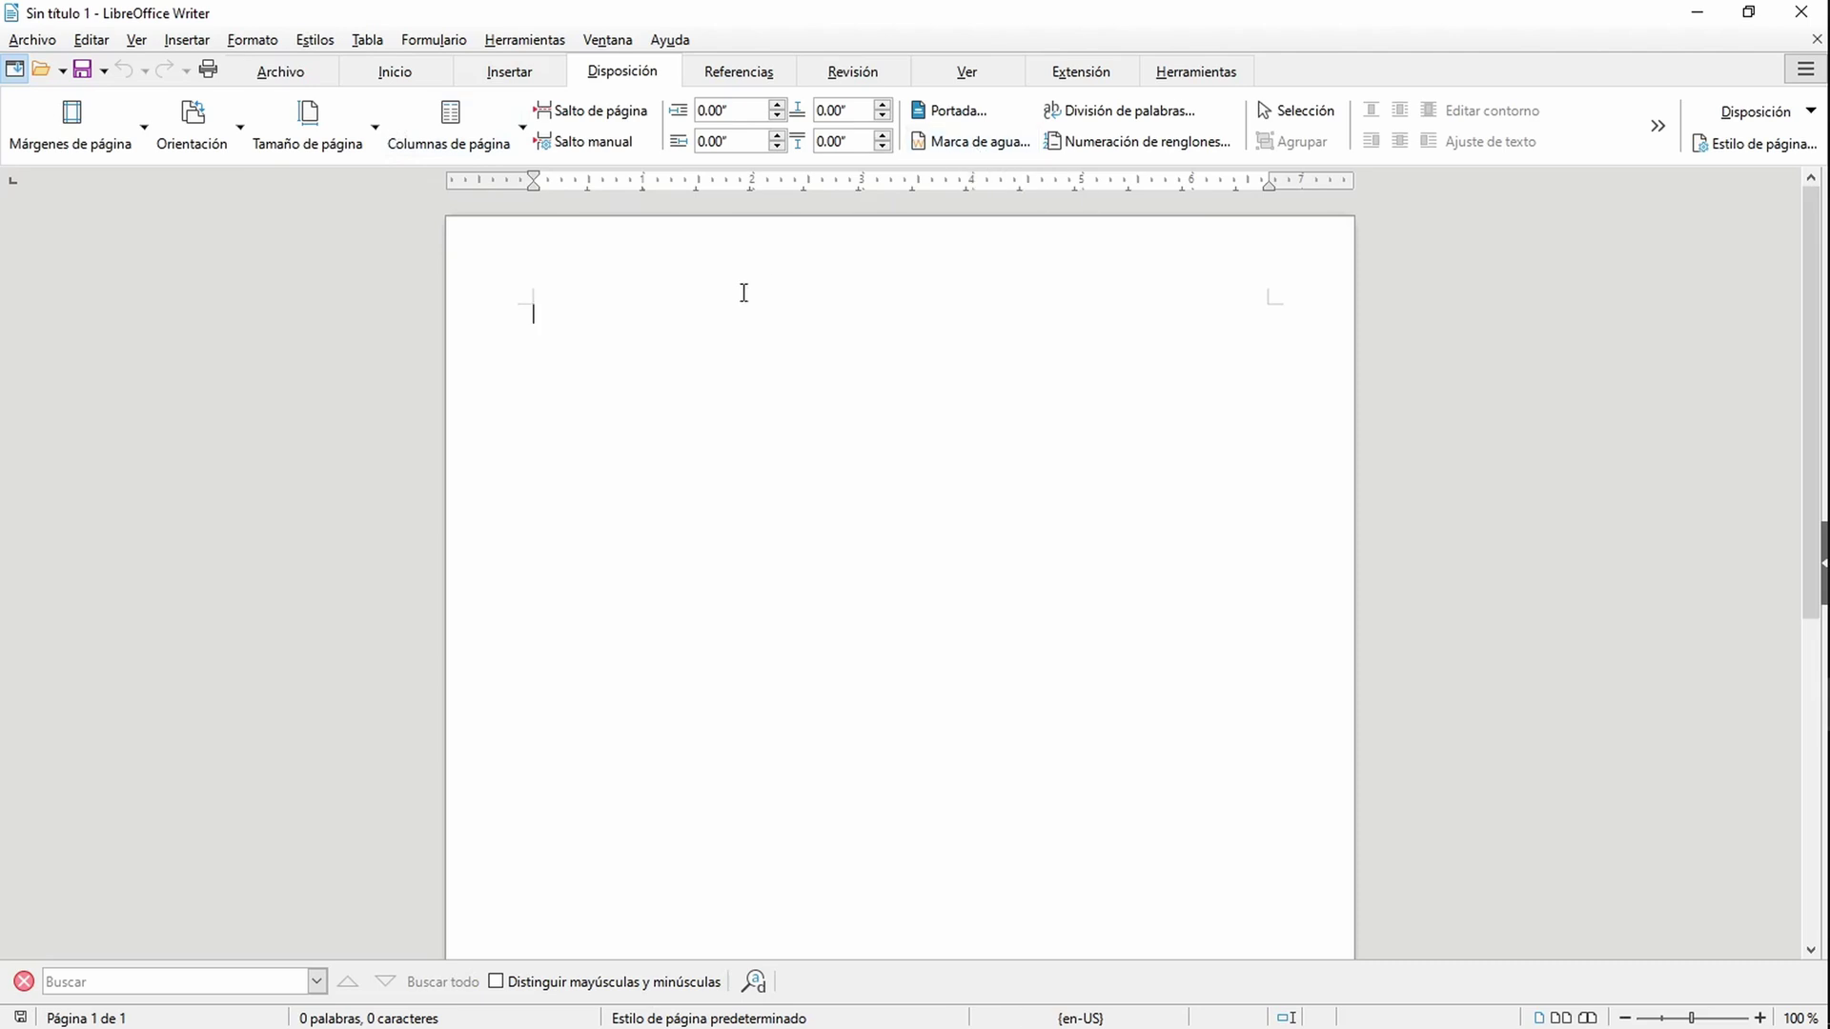
Step: Compare Writer's Referencias commands with Word's Referencias commands, and examine the additional Referencias commands in Writer
left_click(717, 73)
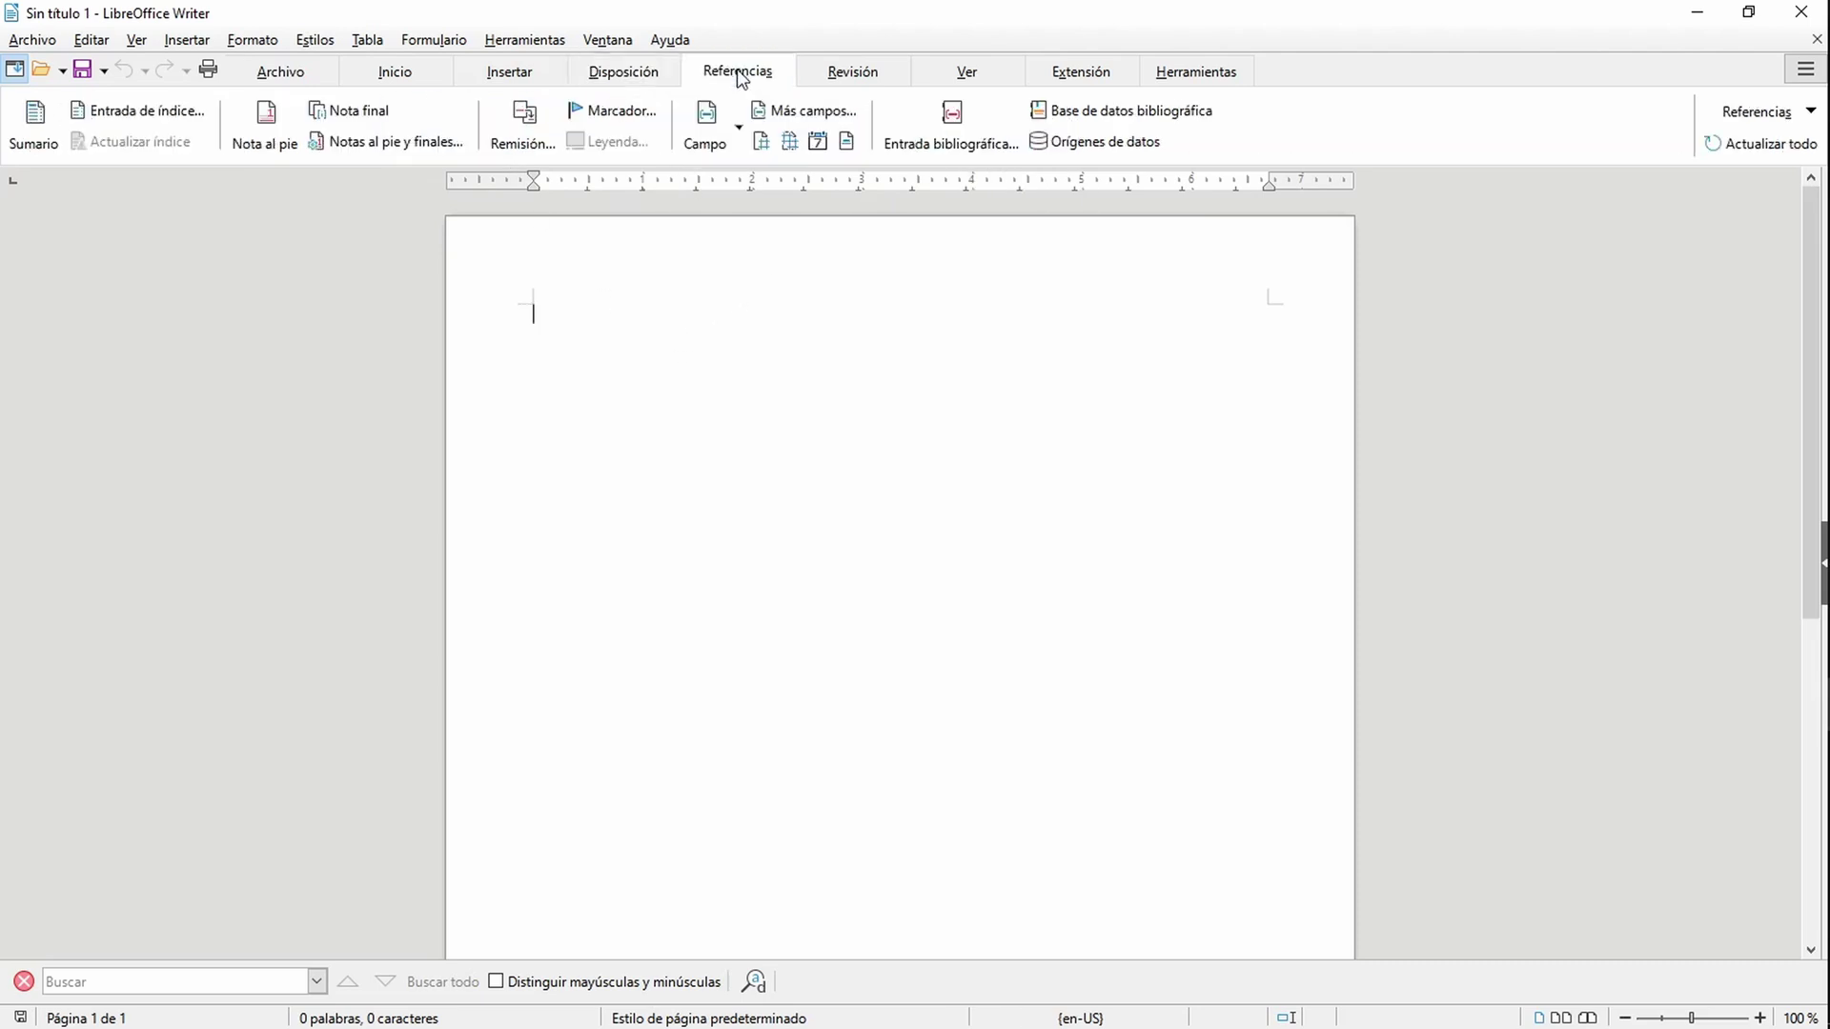
key("alt+Tab")
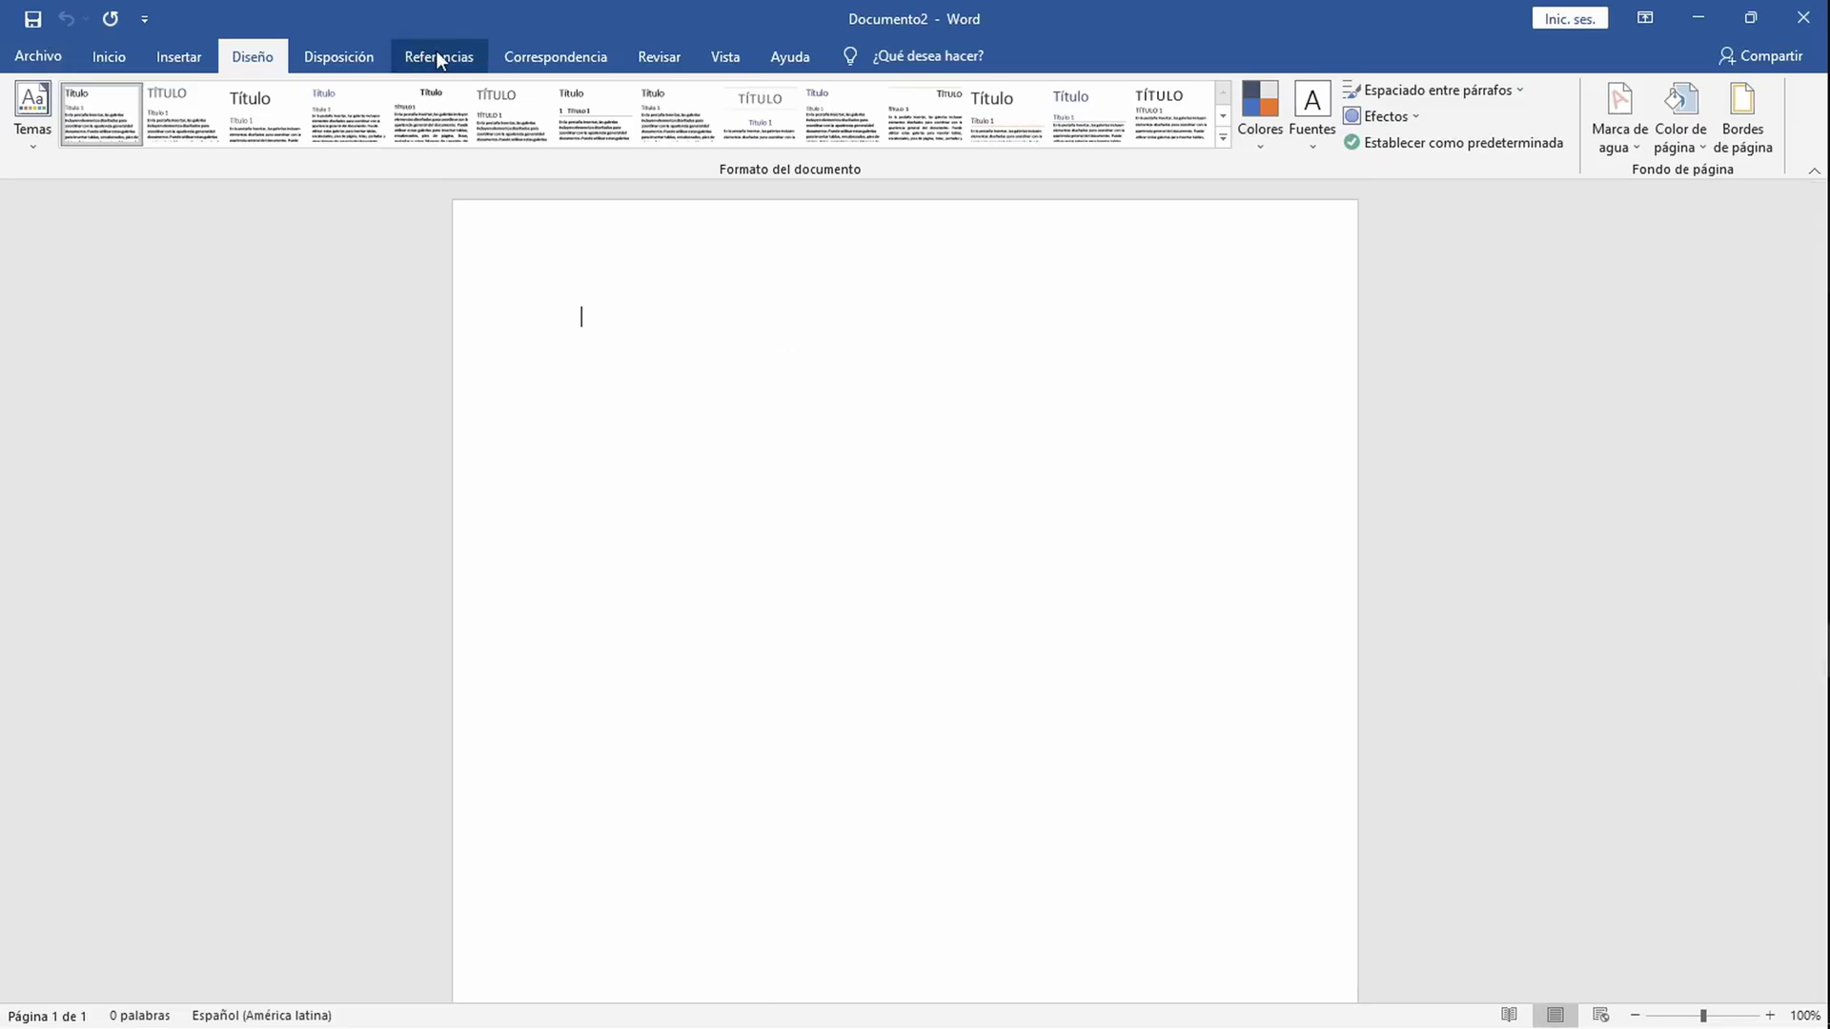
left_click(437, 57)
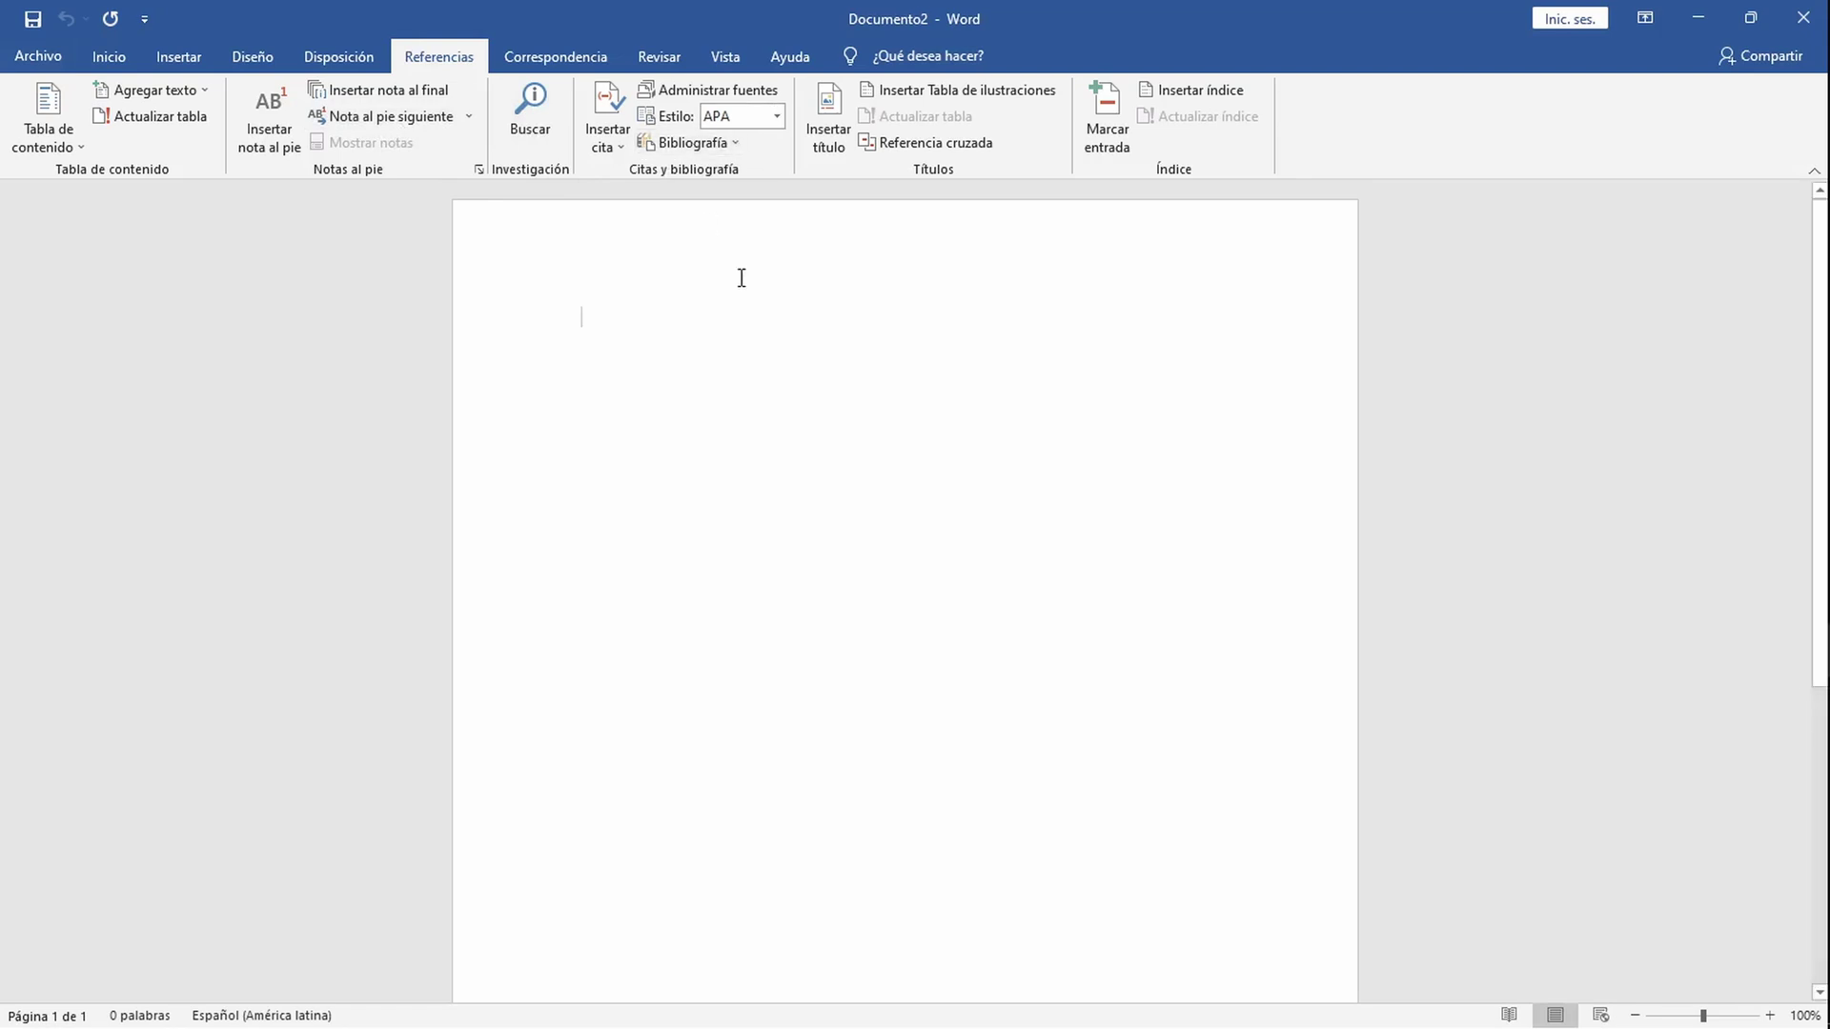
key("alt+Tab")
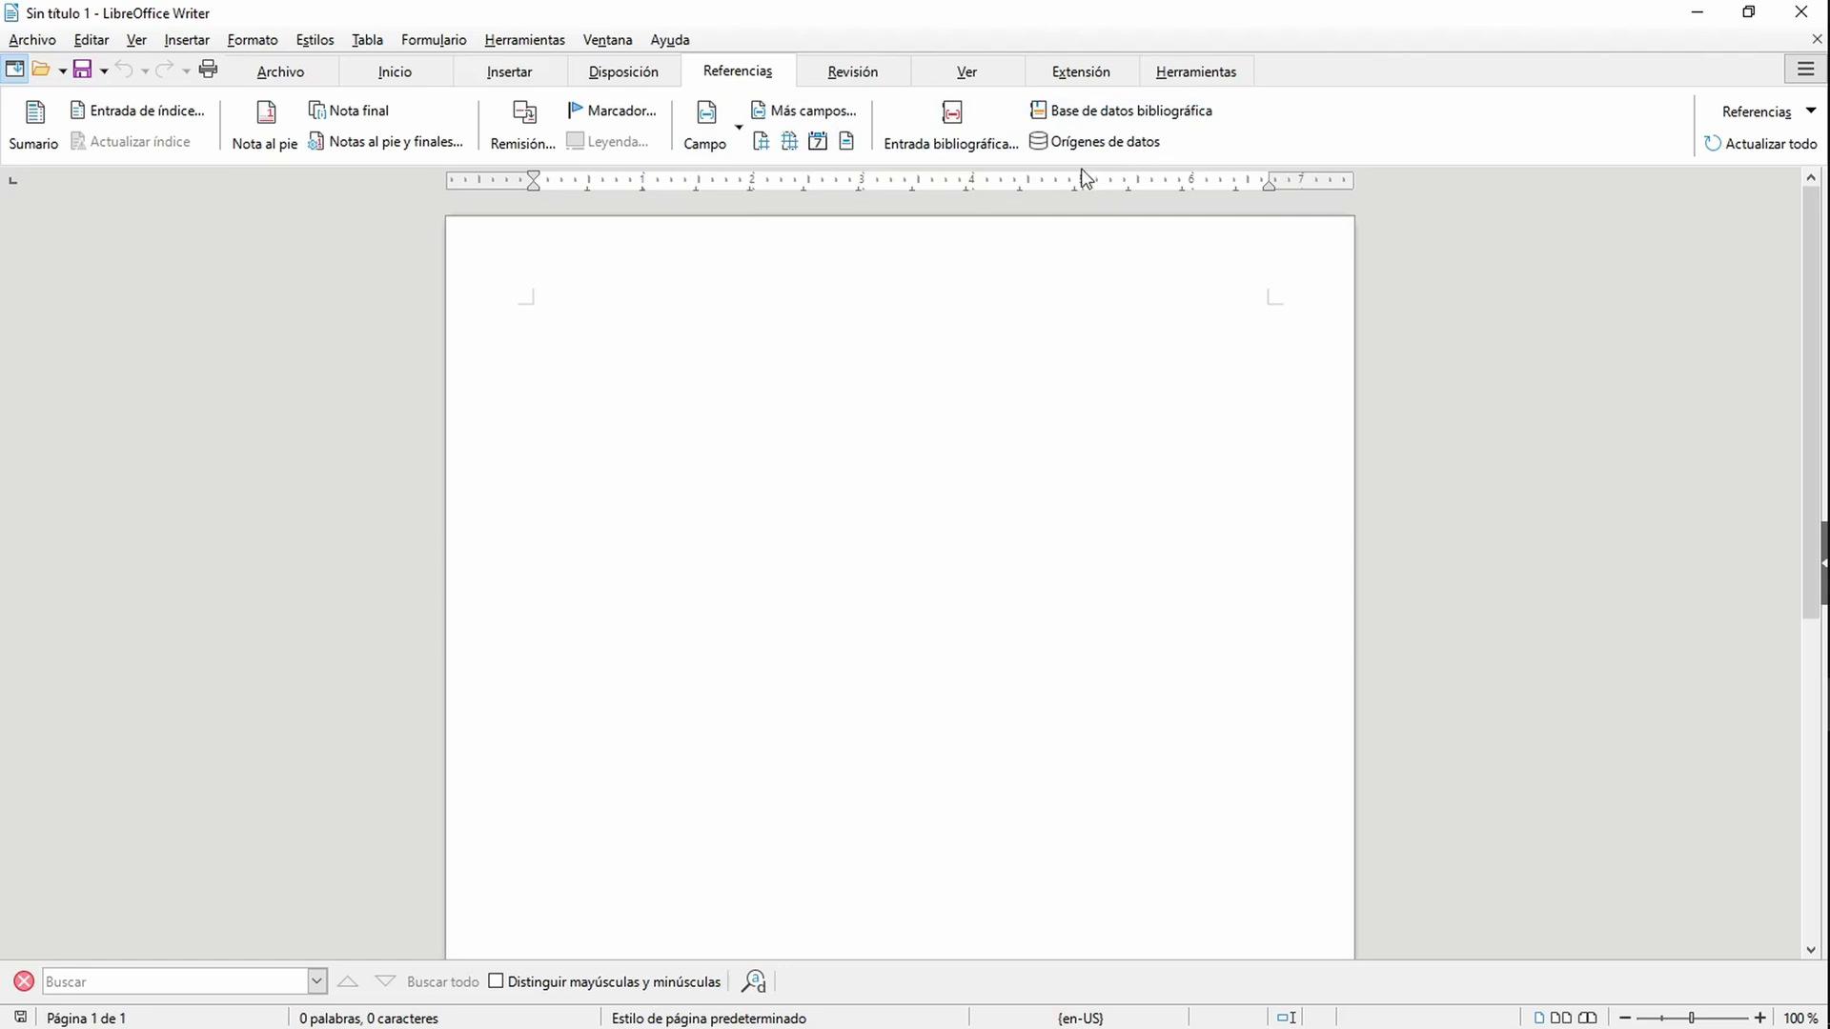
key("alt+Tab")
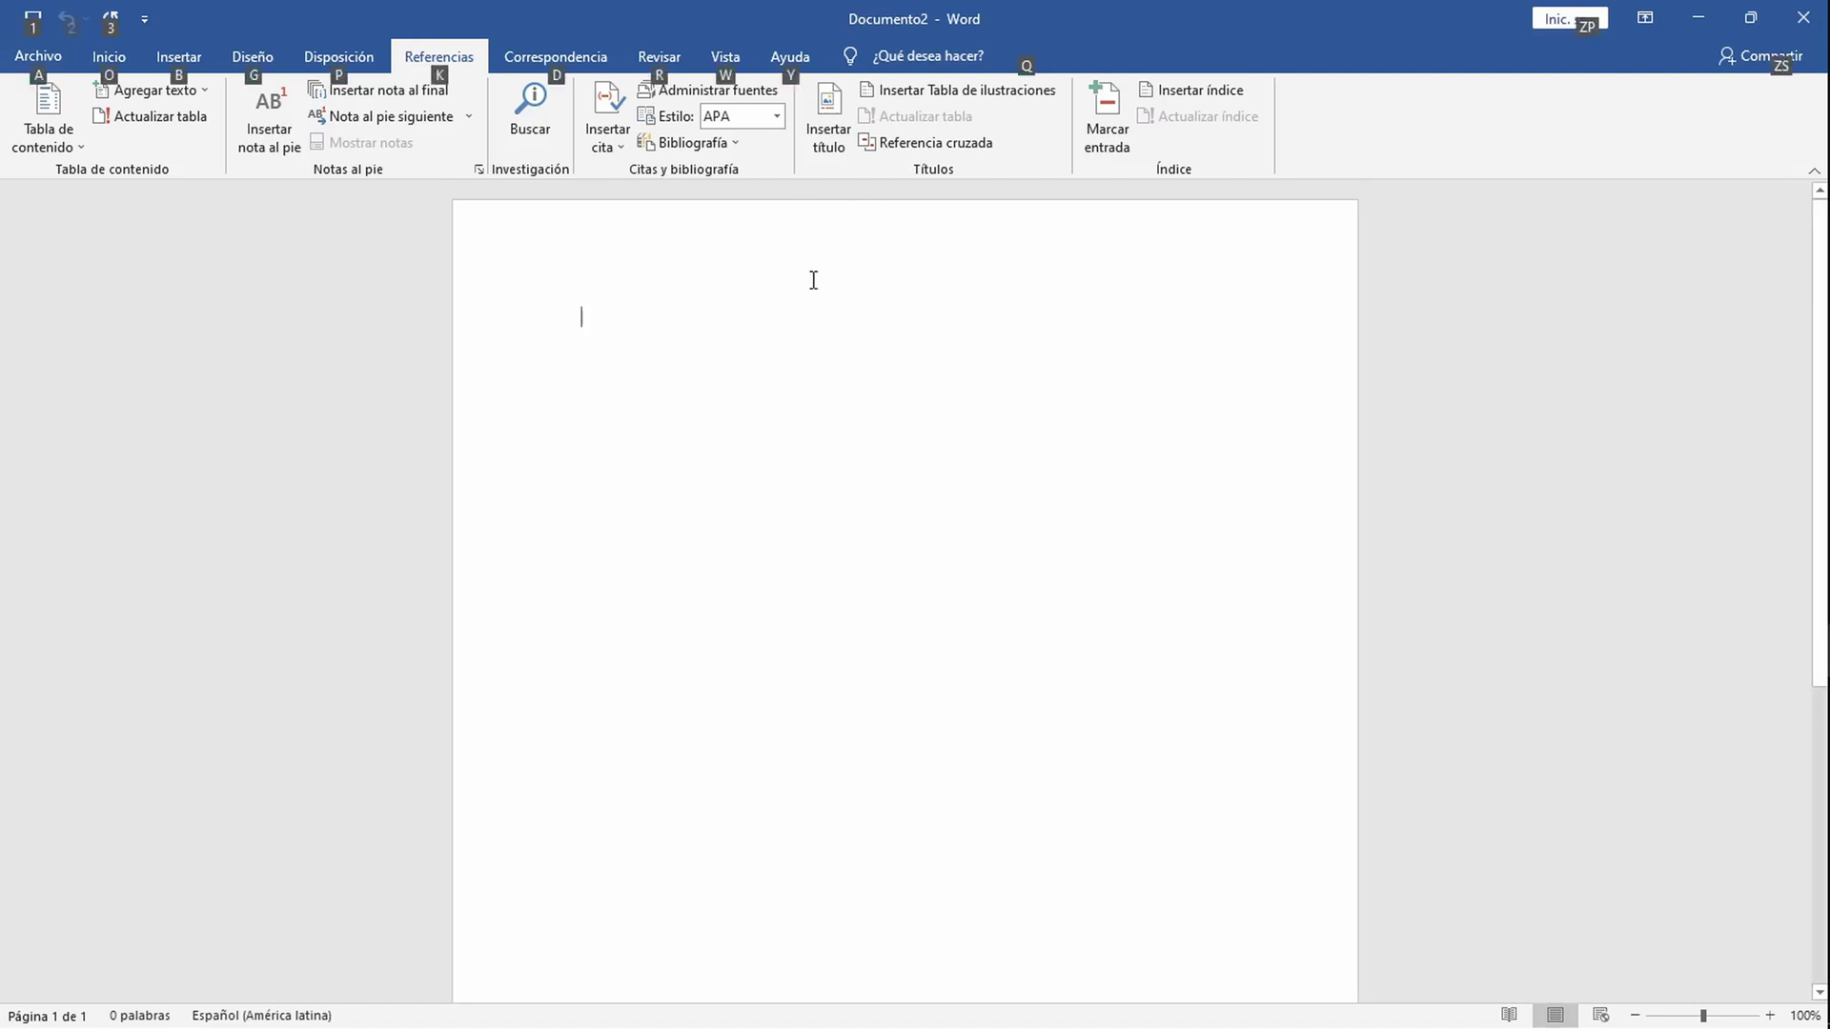
key("alt+Tab")
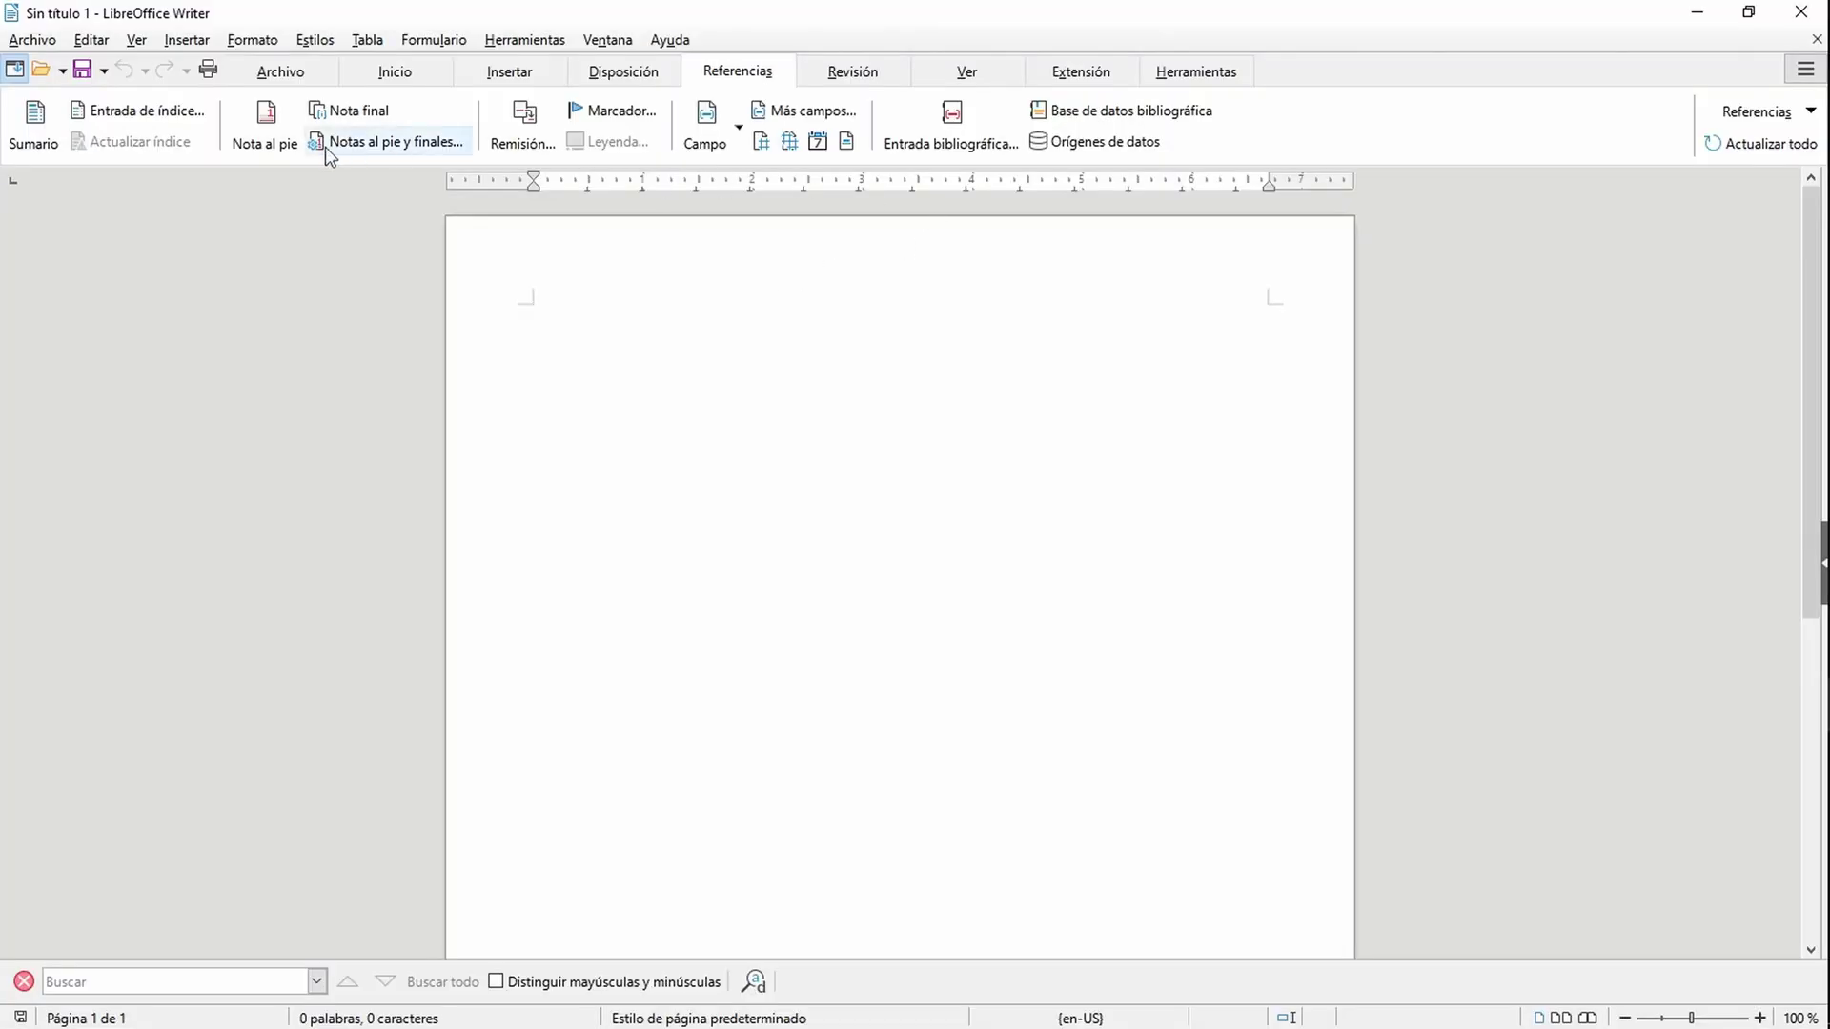
left_click(1808, 112)
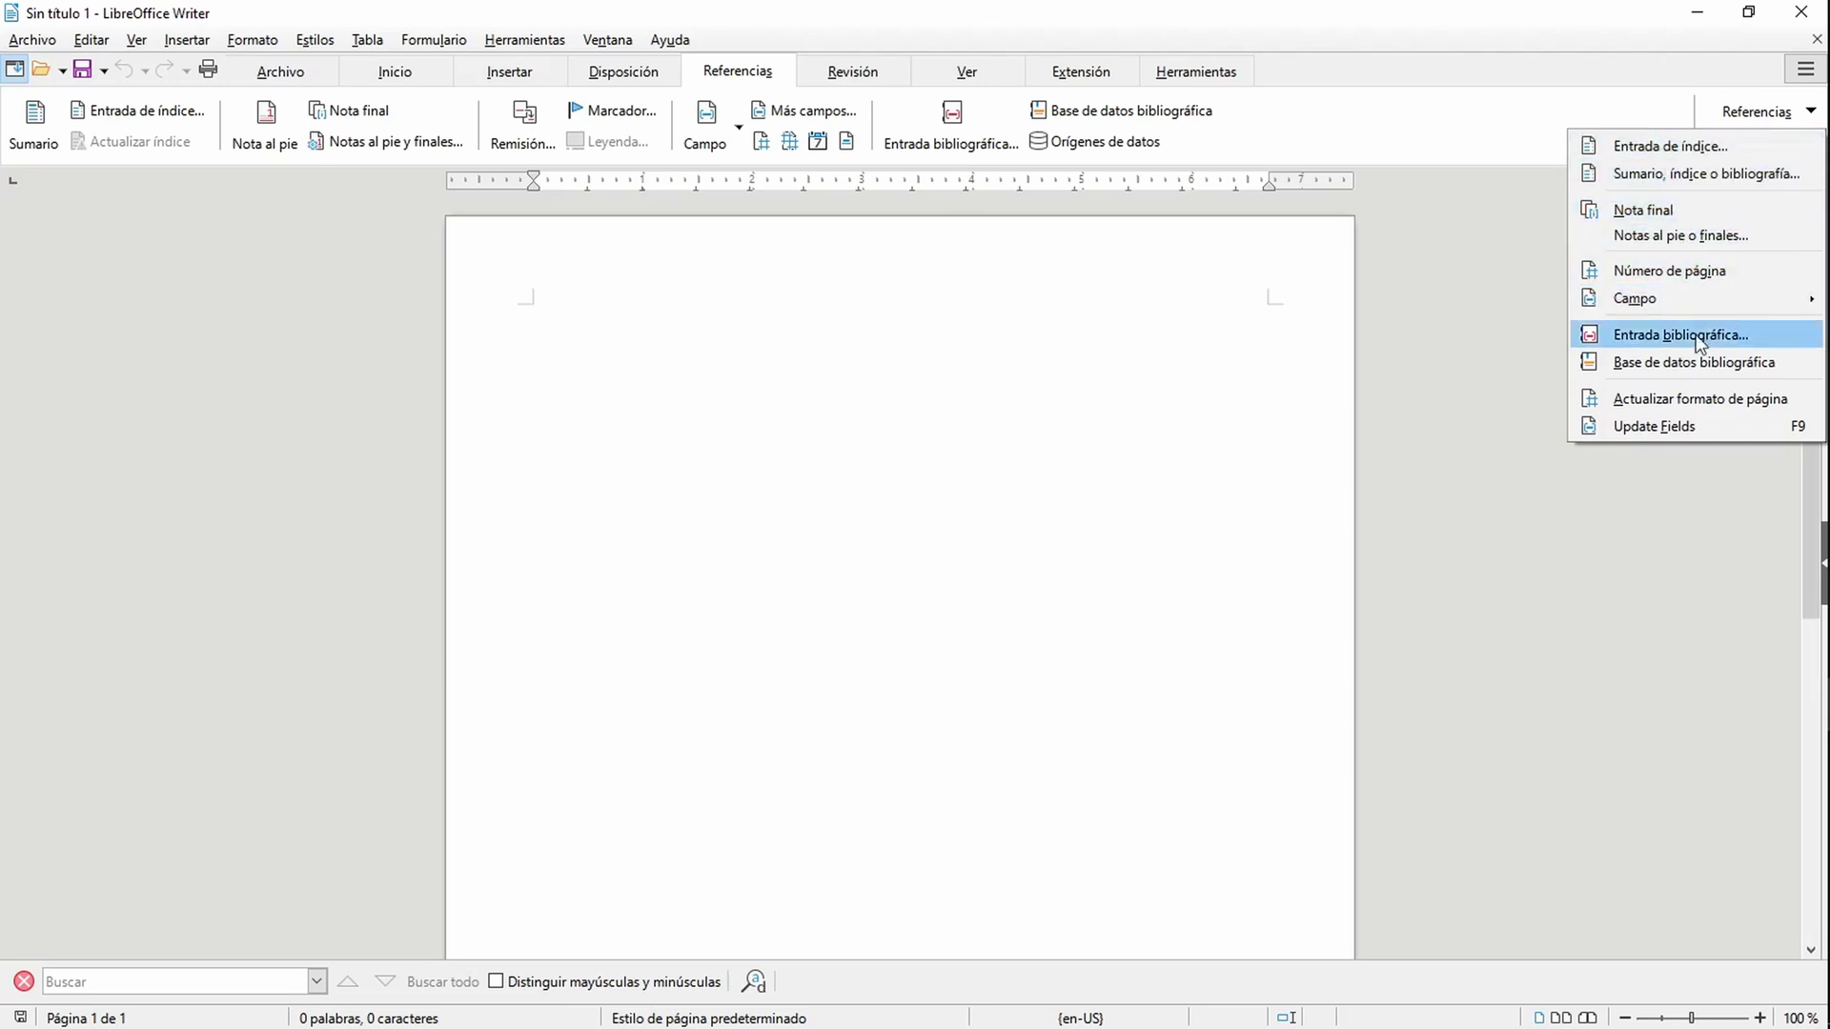
left_click(1449, 240)
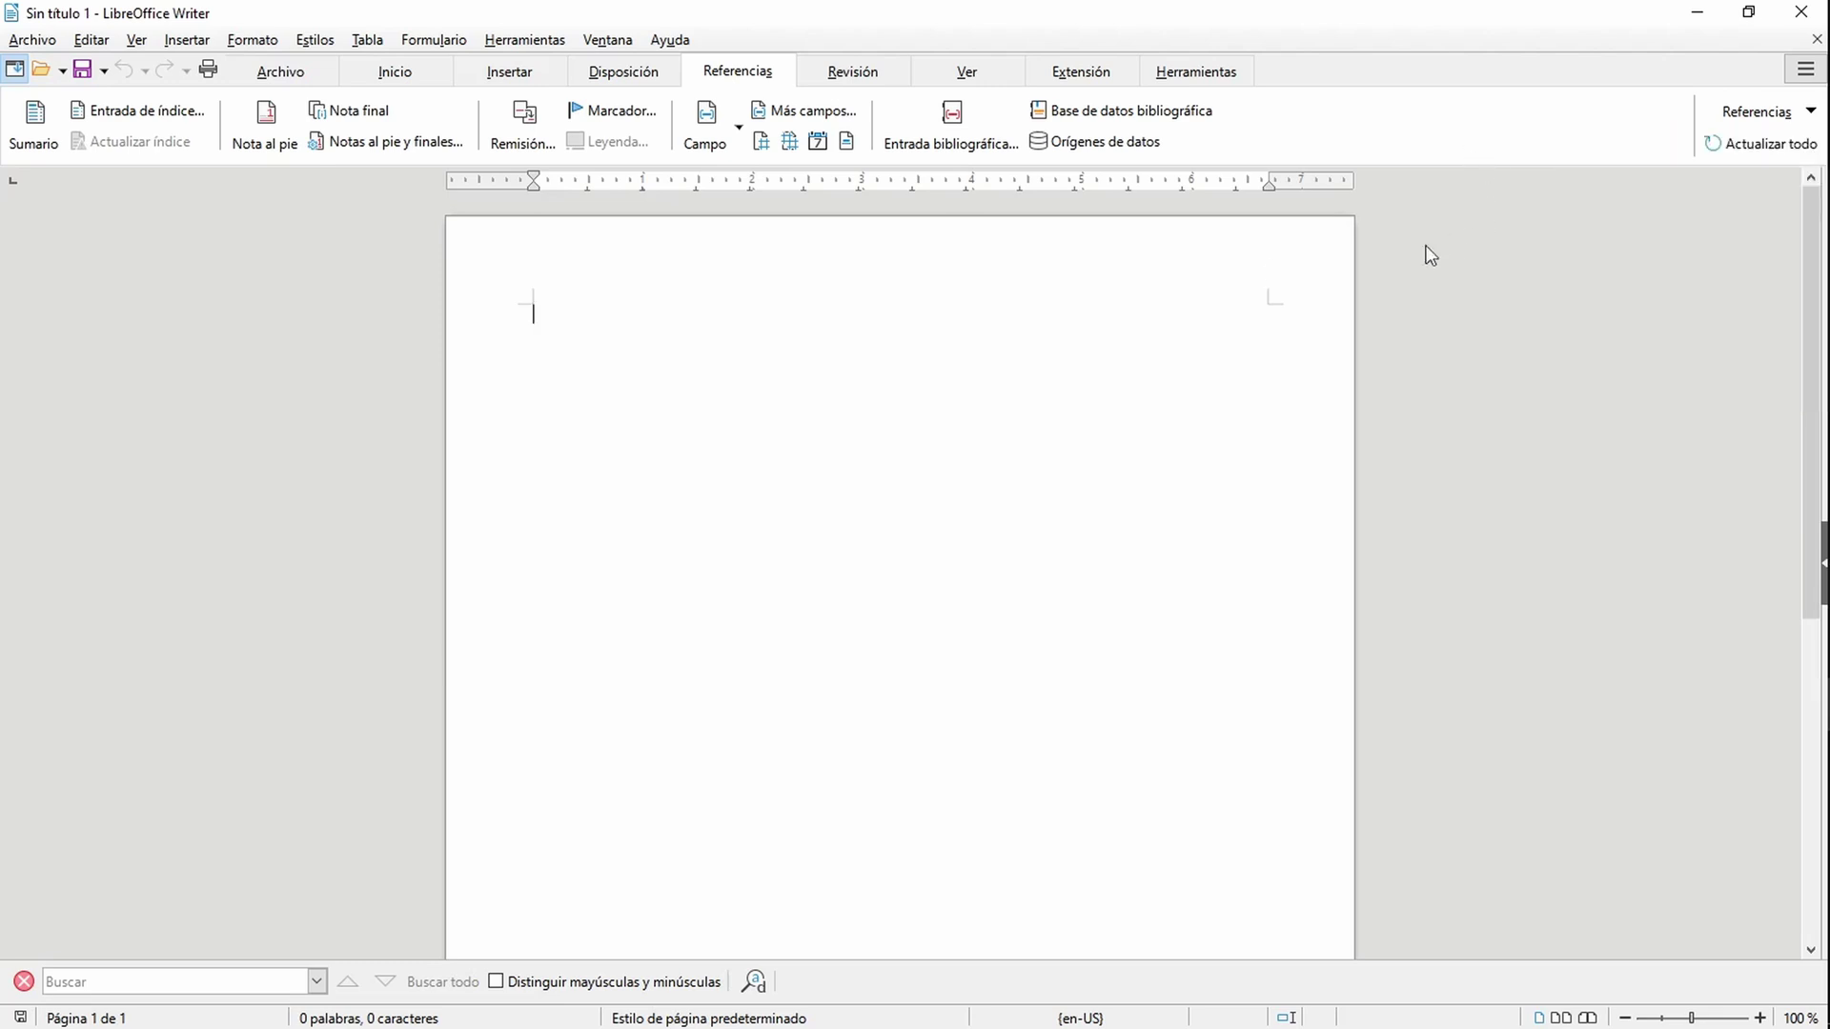
Step: Examine the classic Estilos and Formato commands, and revisit the tabbed Disposición and Referencias commands
left_click(324, 43)
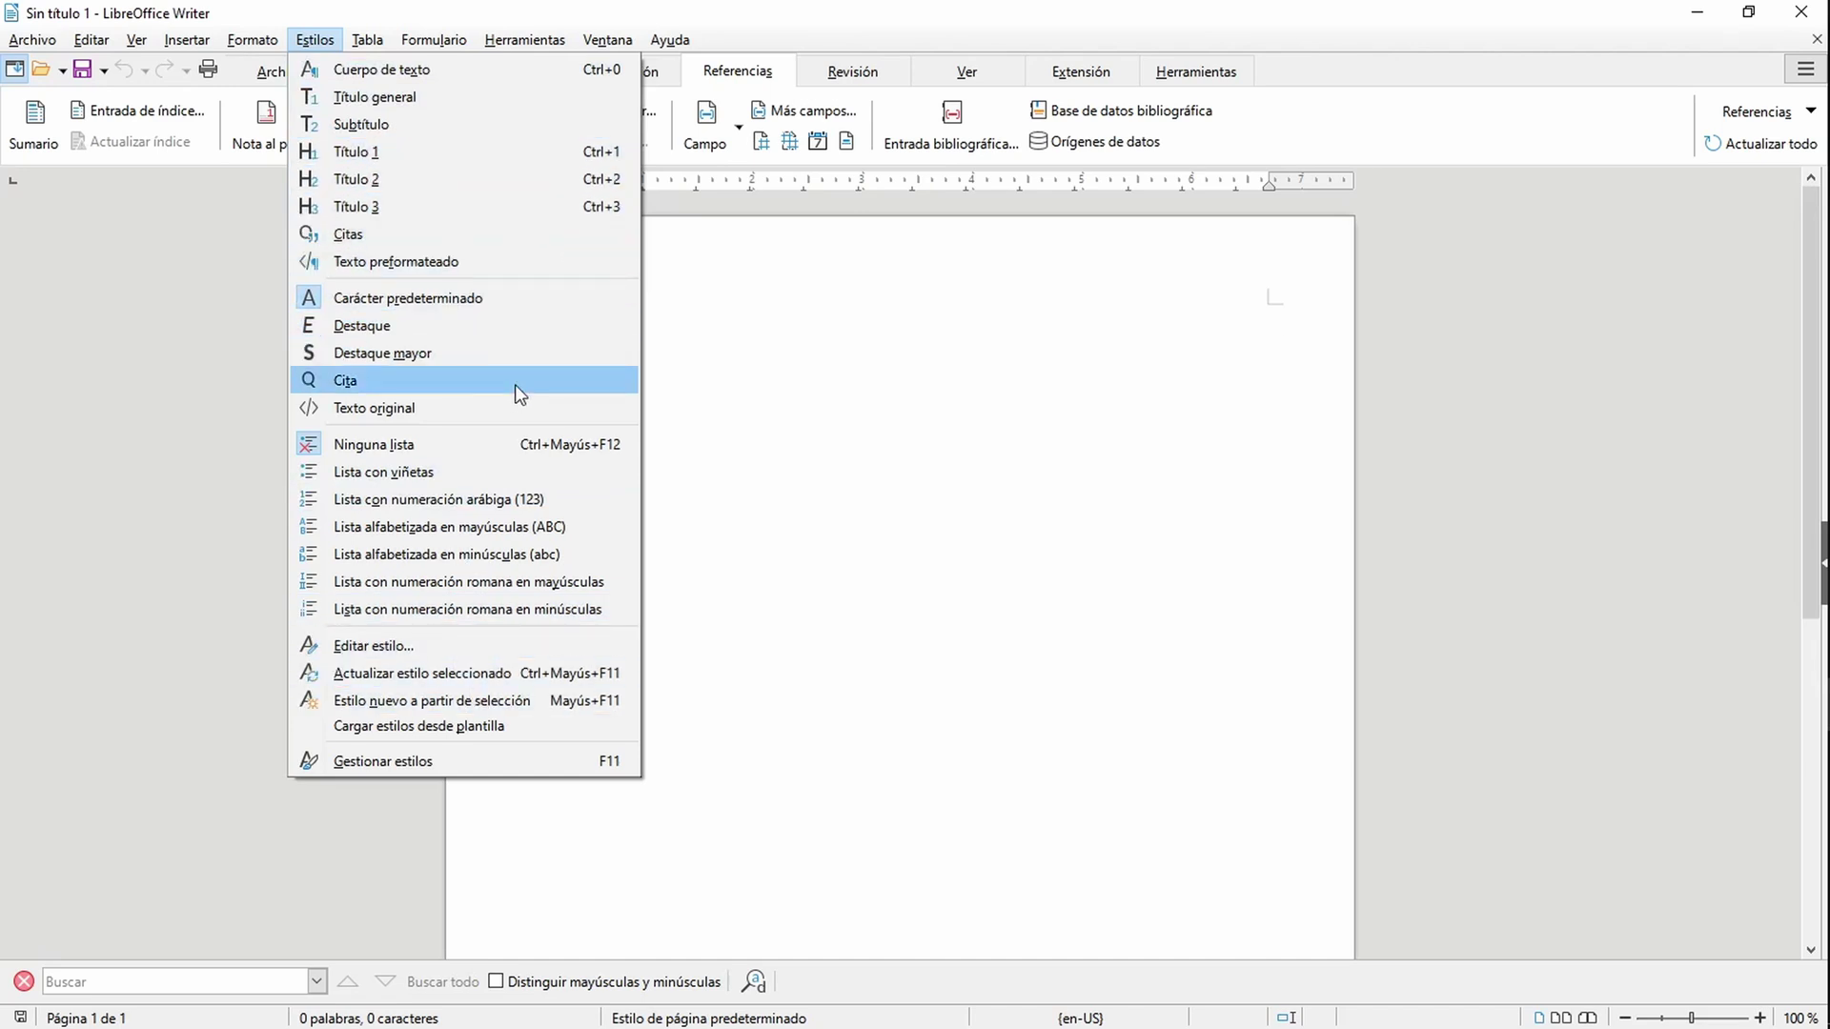
left_click(775, 300)
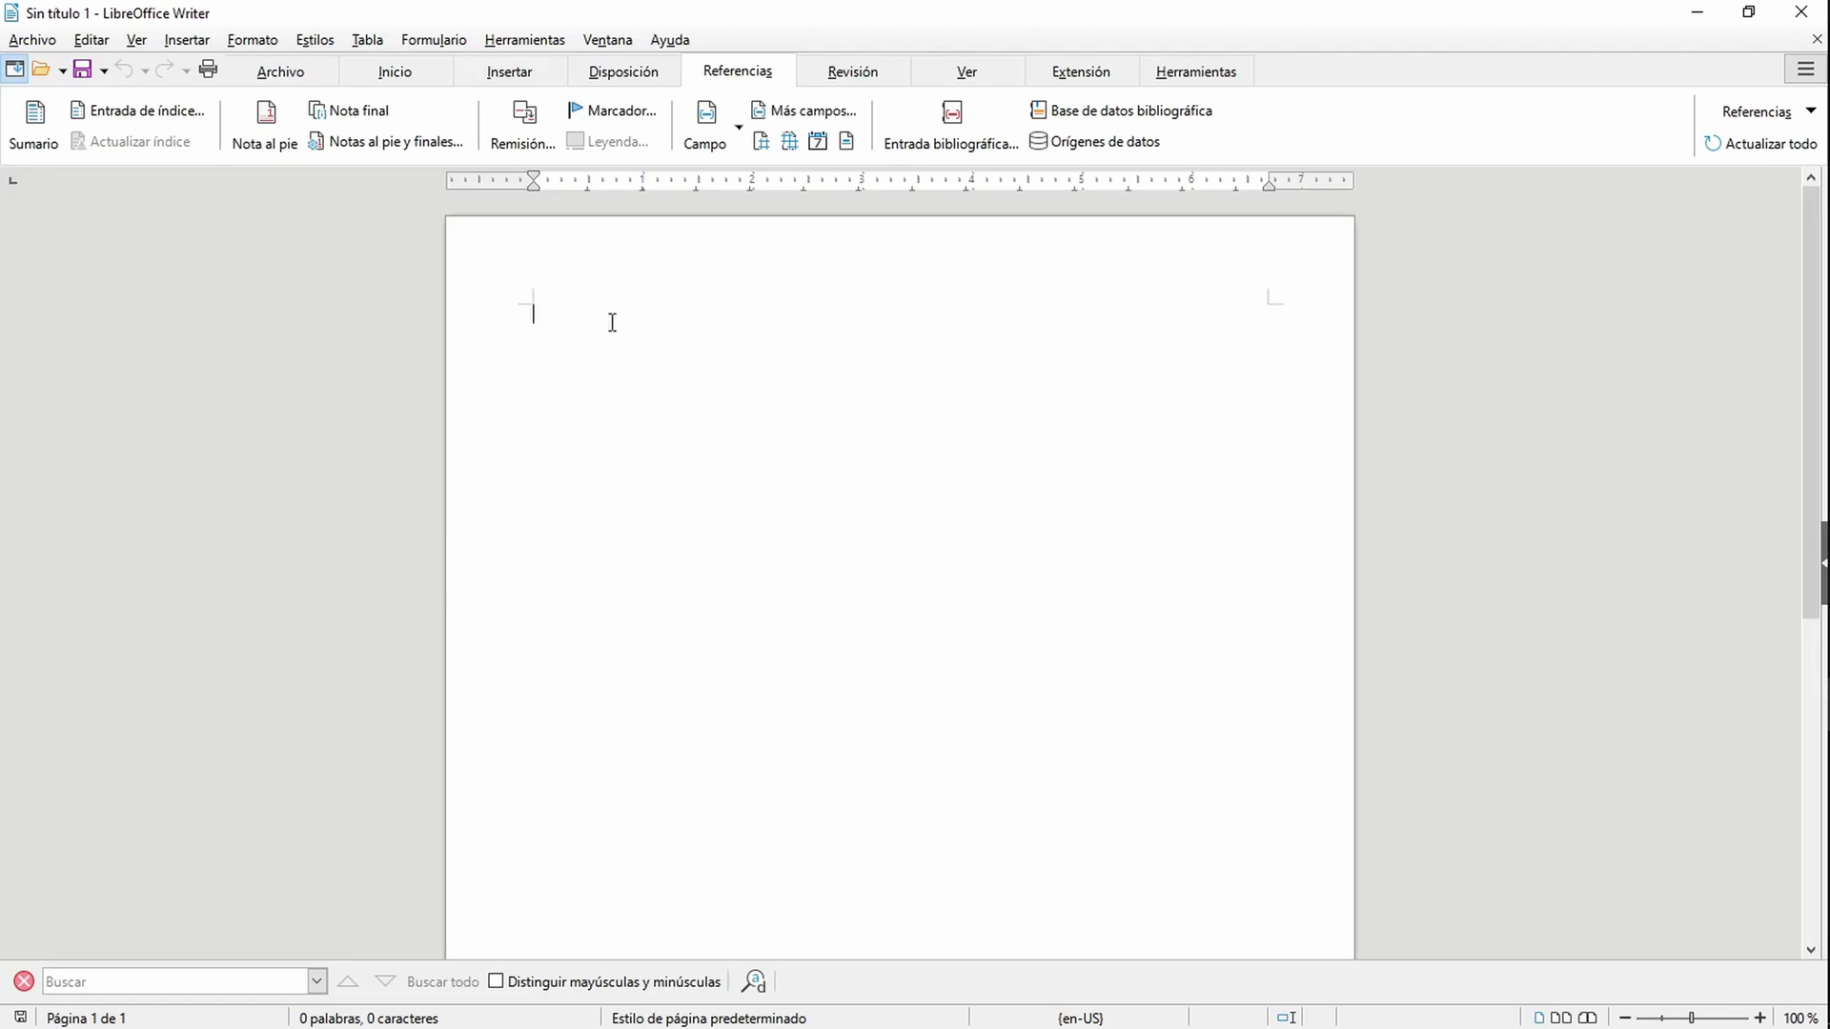
left_click(254, 40)
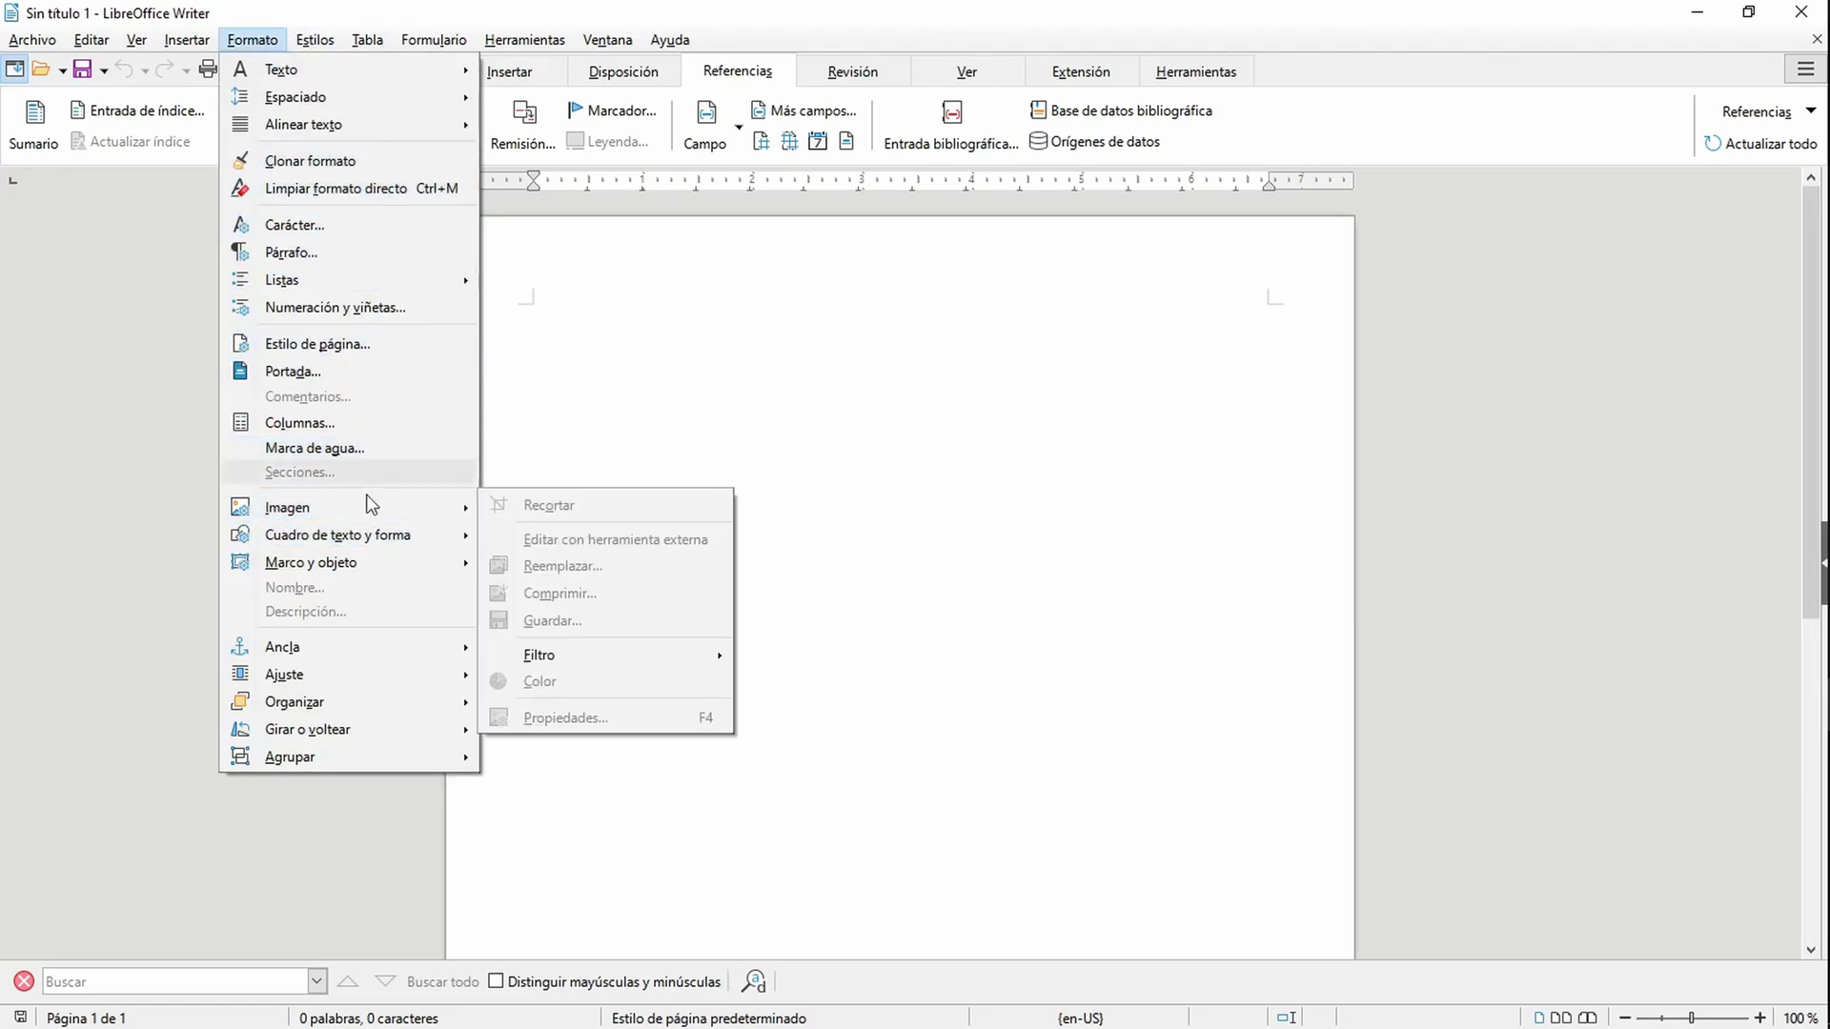
left_click(675, 368)
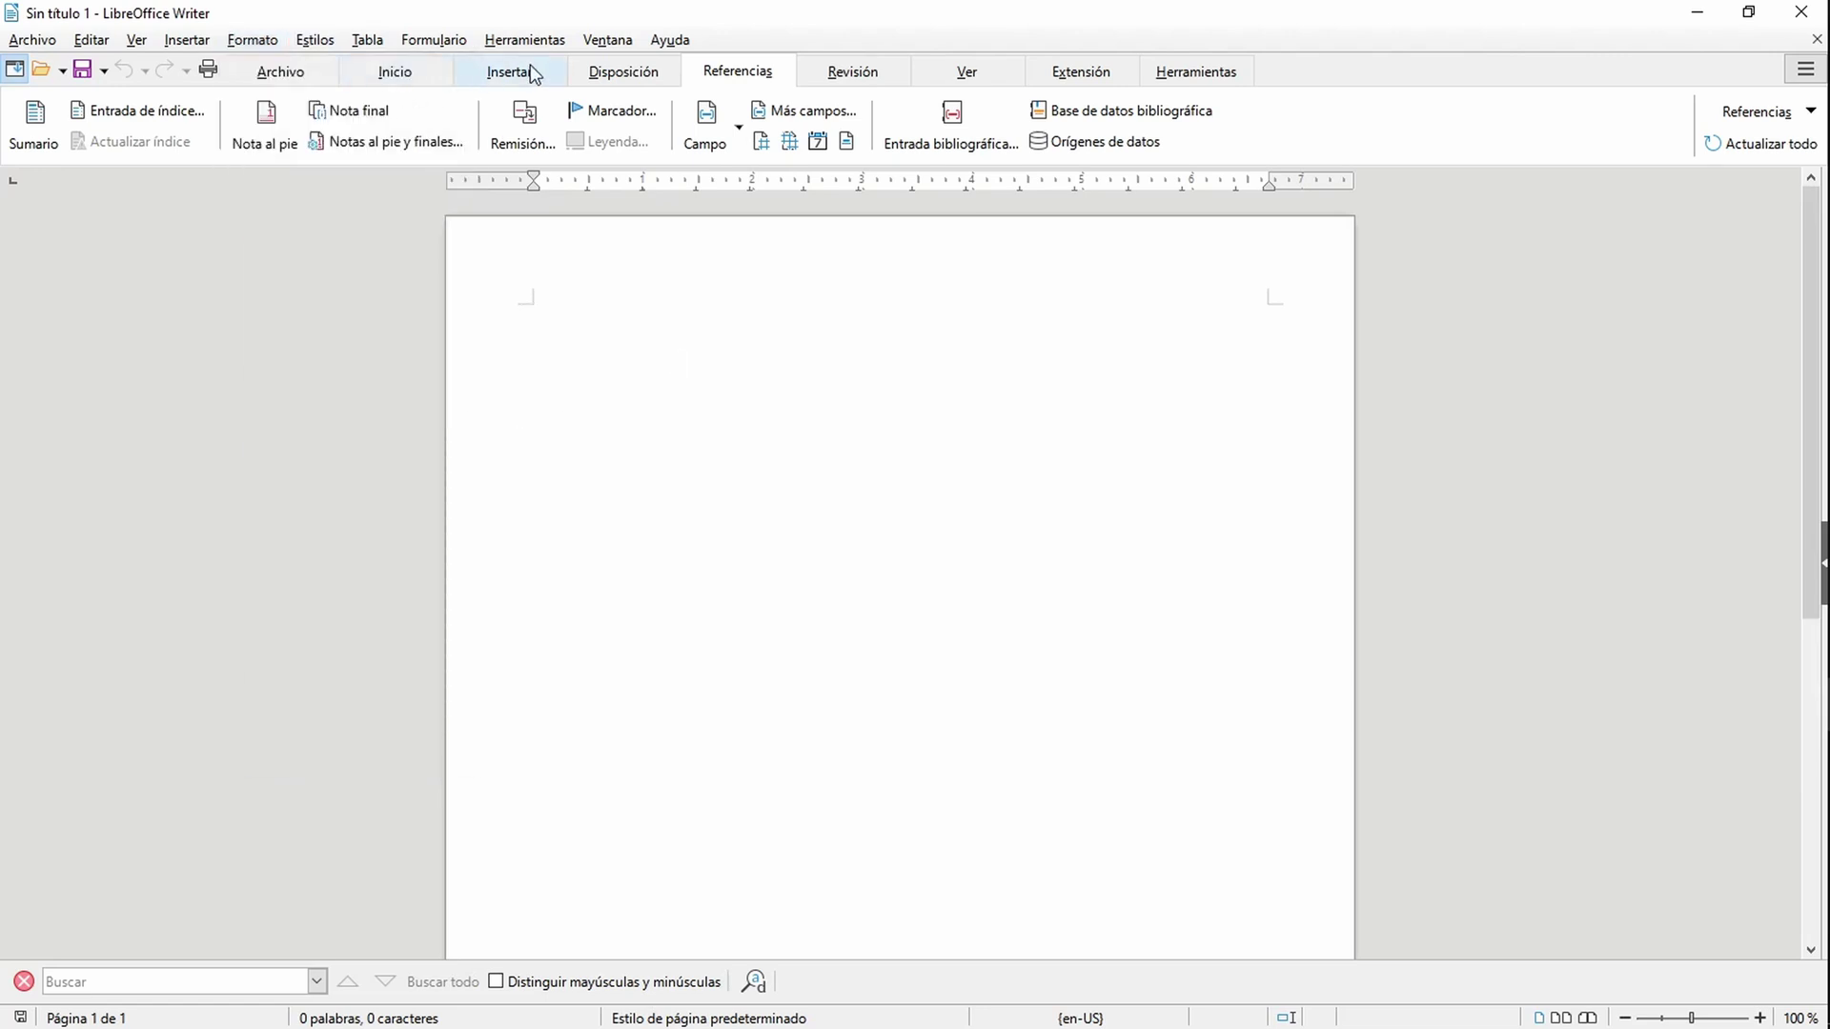
left_click(622, 74)
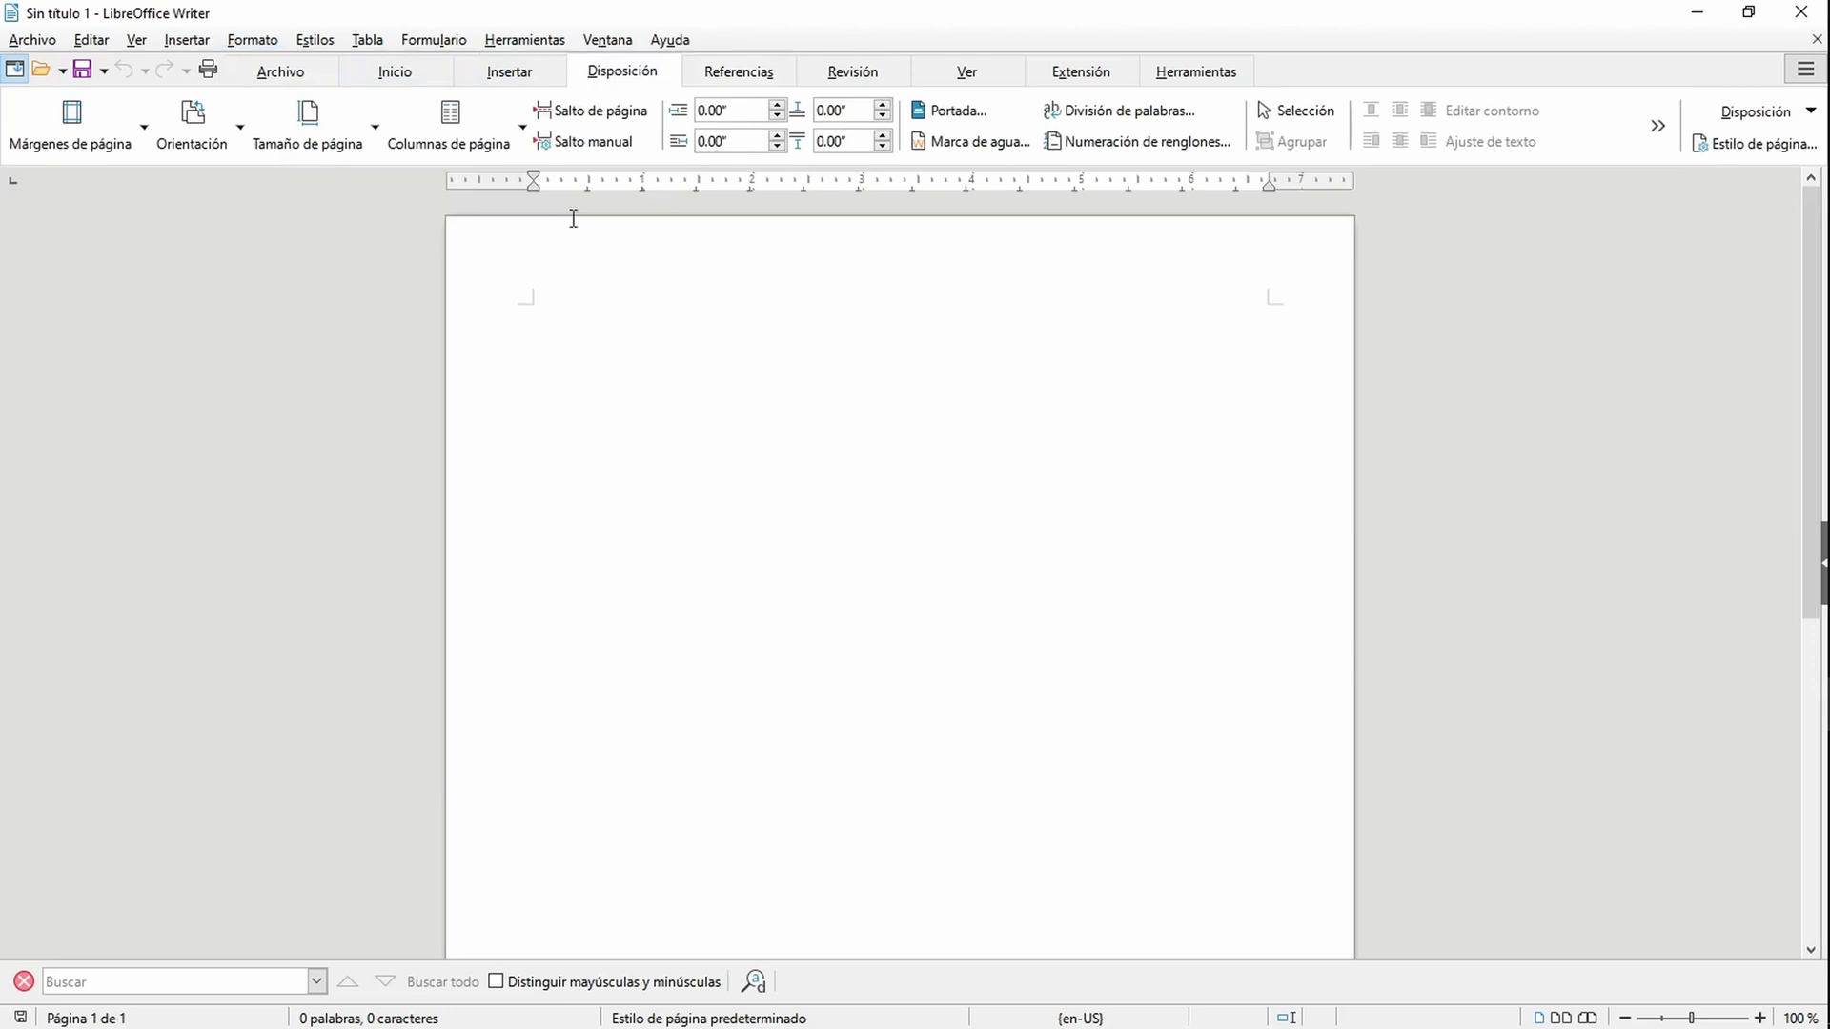
left_click(728, 82)
Step: Show Writer's Revisión commands, compare them with Word's Correspondencia and Revisar commands, and return to Writer
left_click(853, 73)
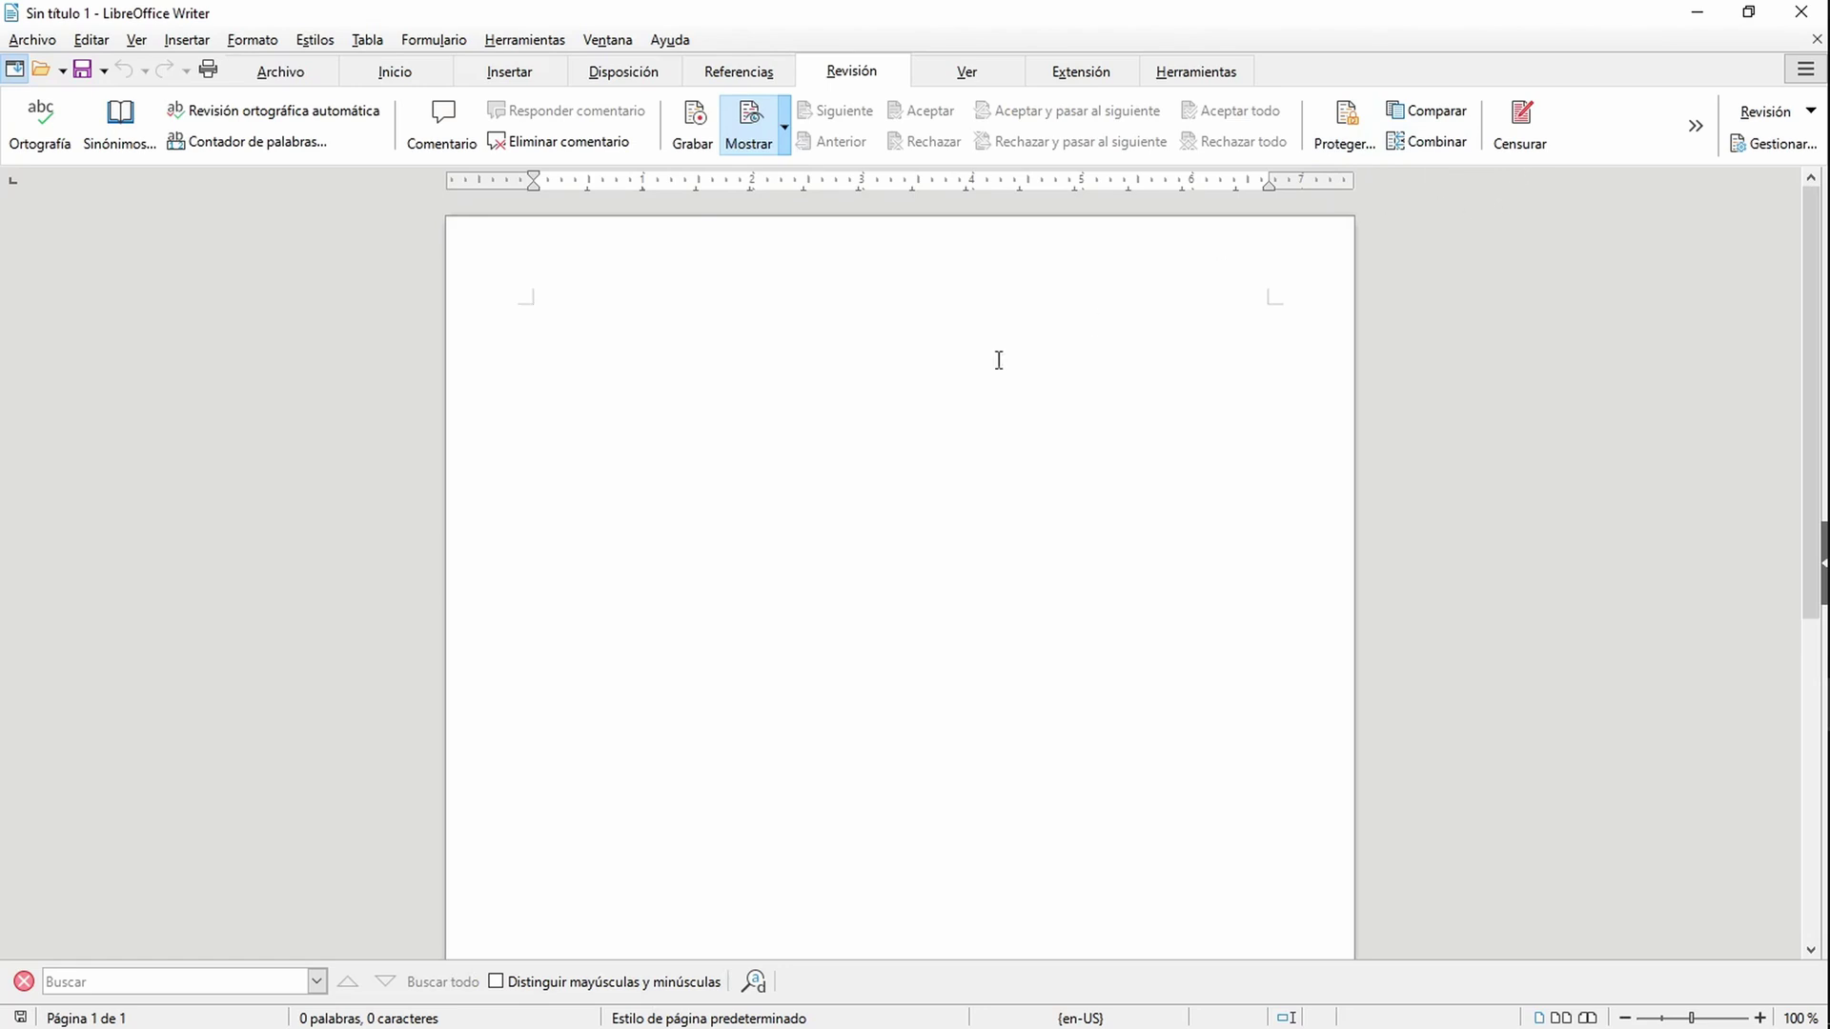
key("alt+Tab")
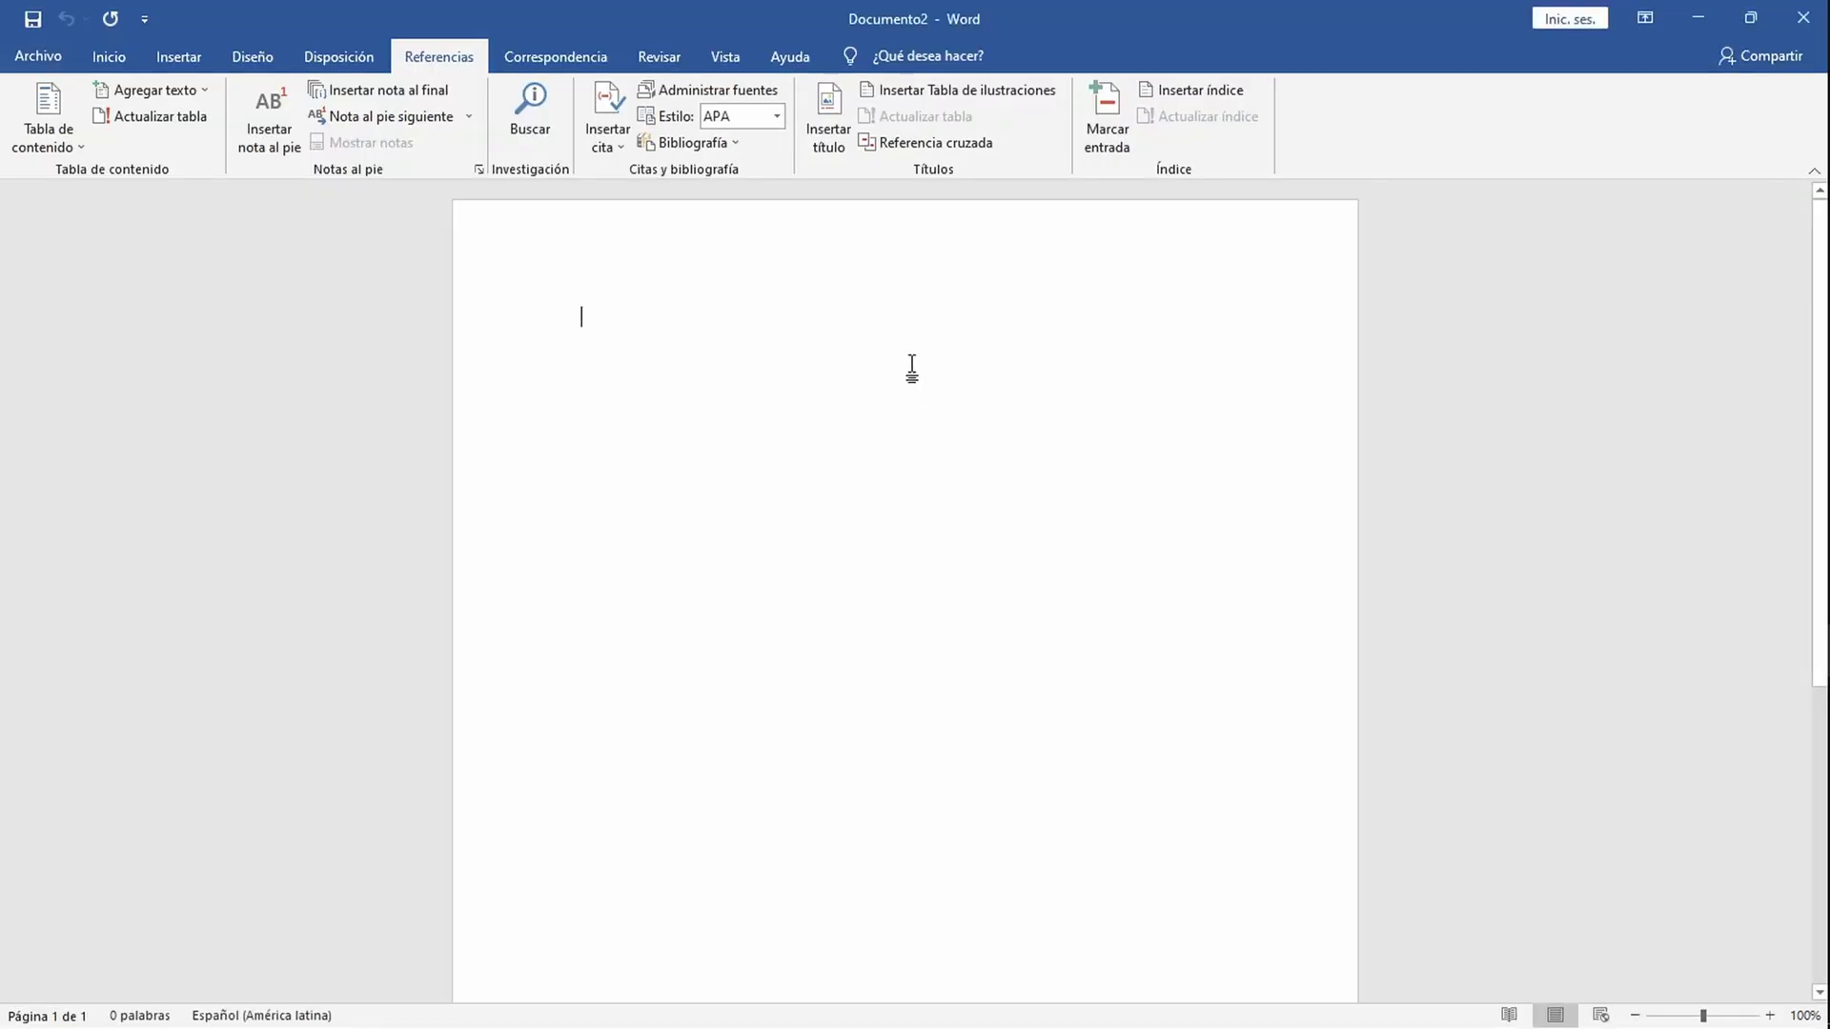
left_click(568, 61)
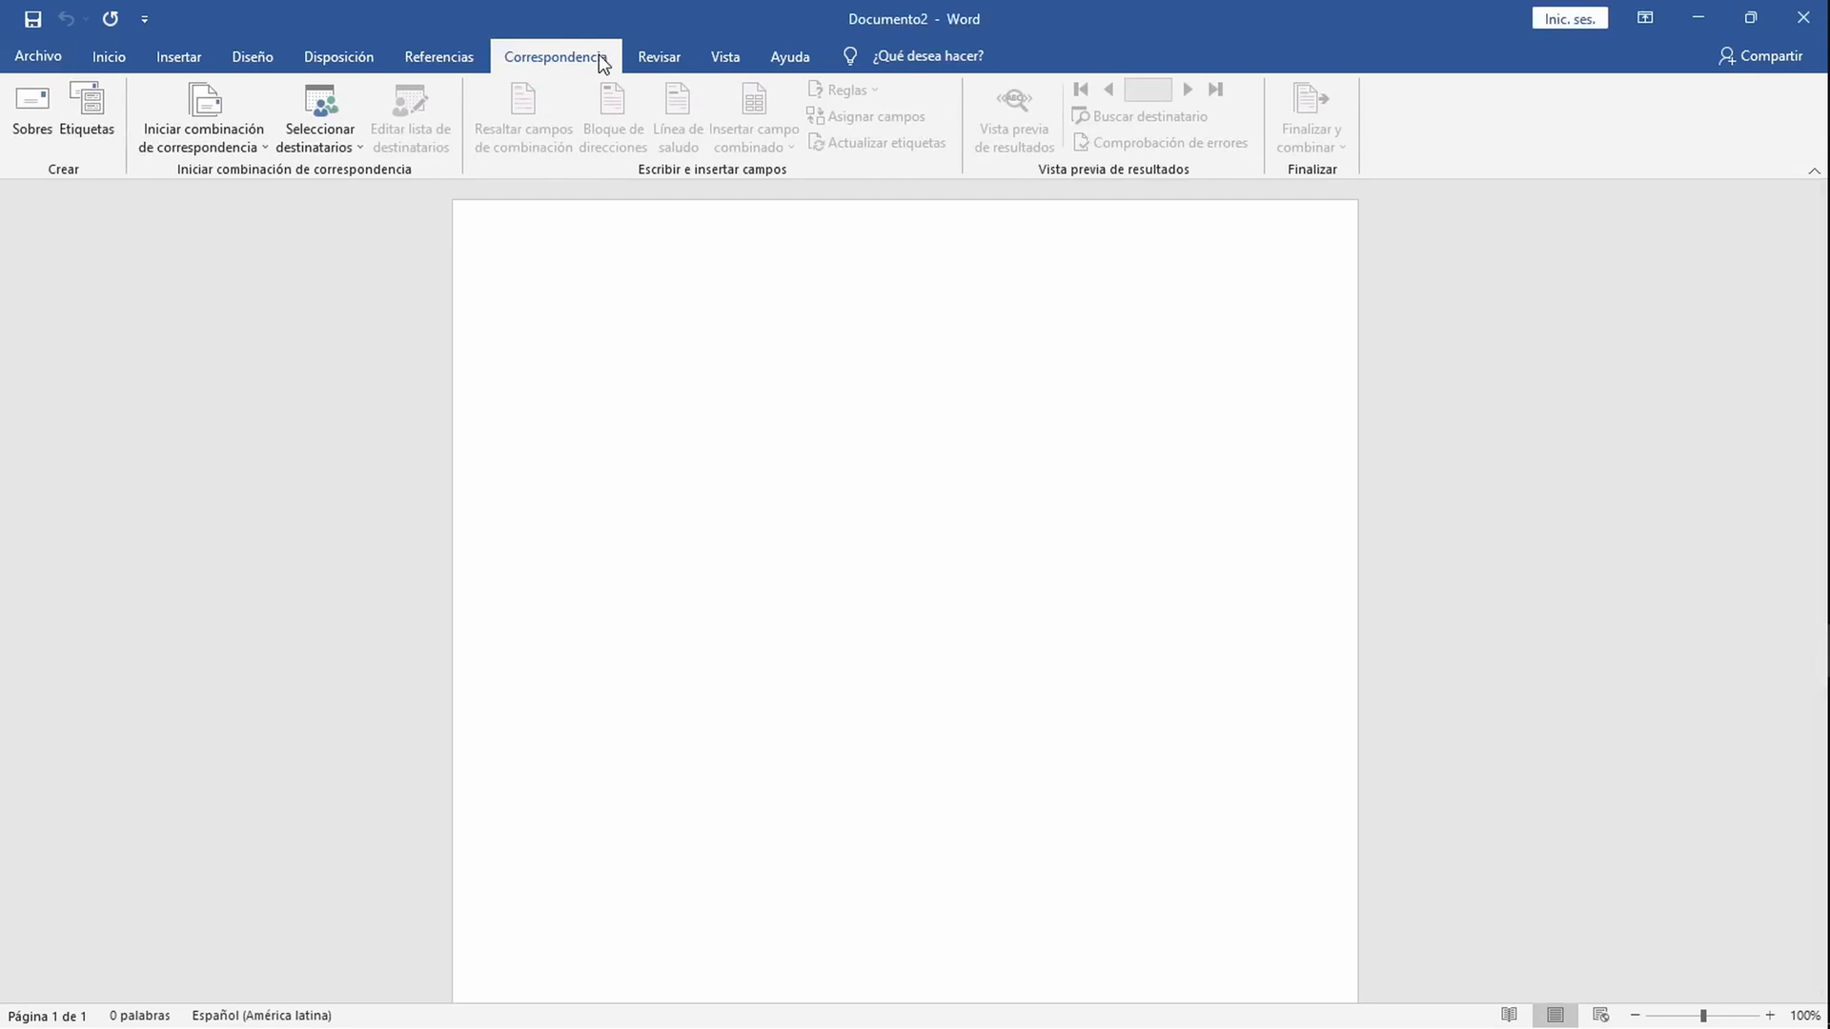
left_click(661, 59)
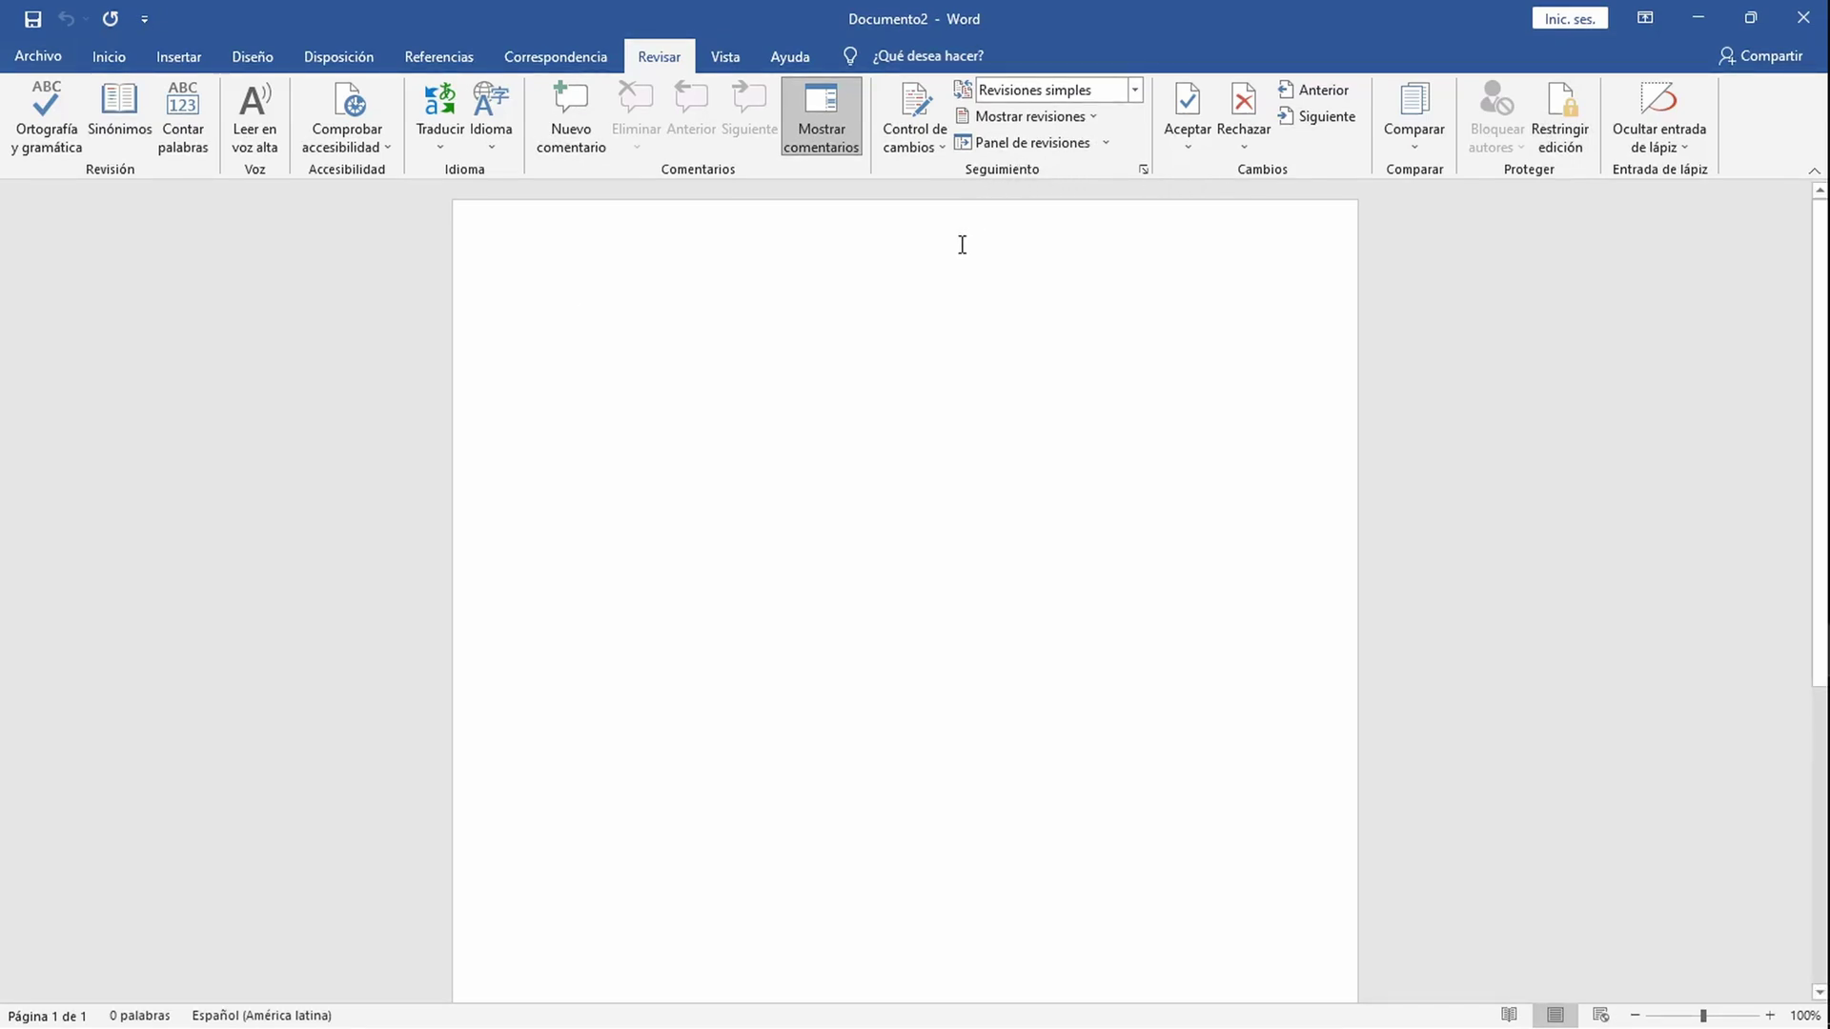
key("alt+Tab")
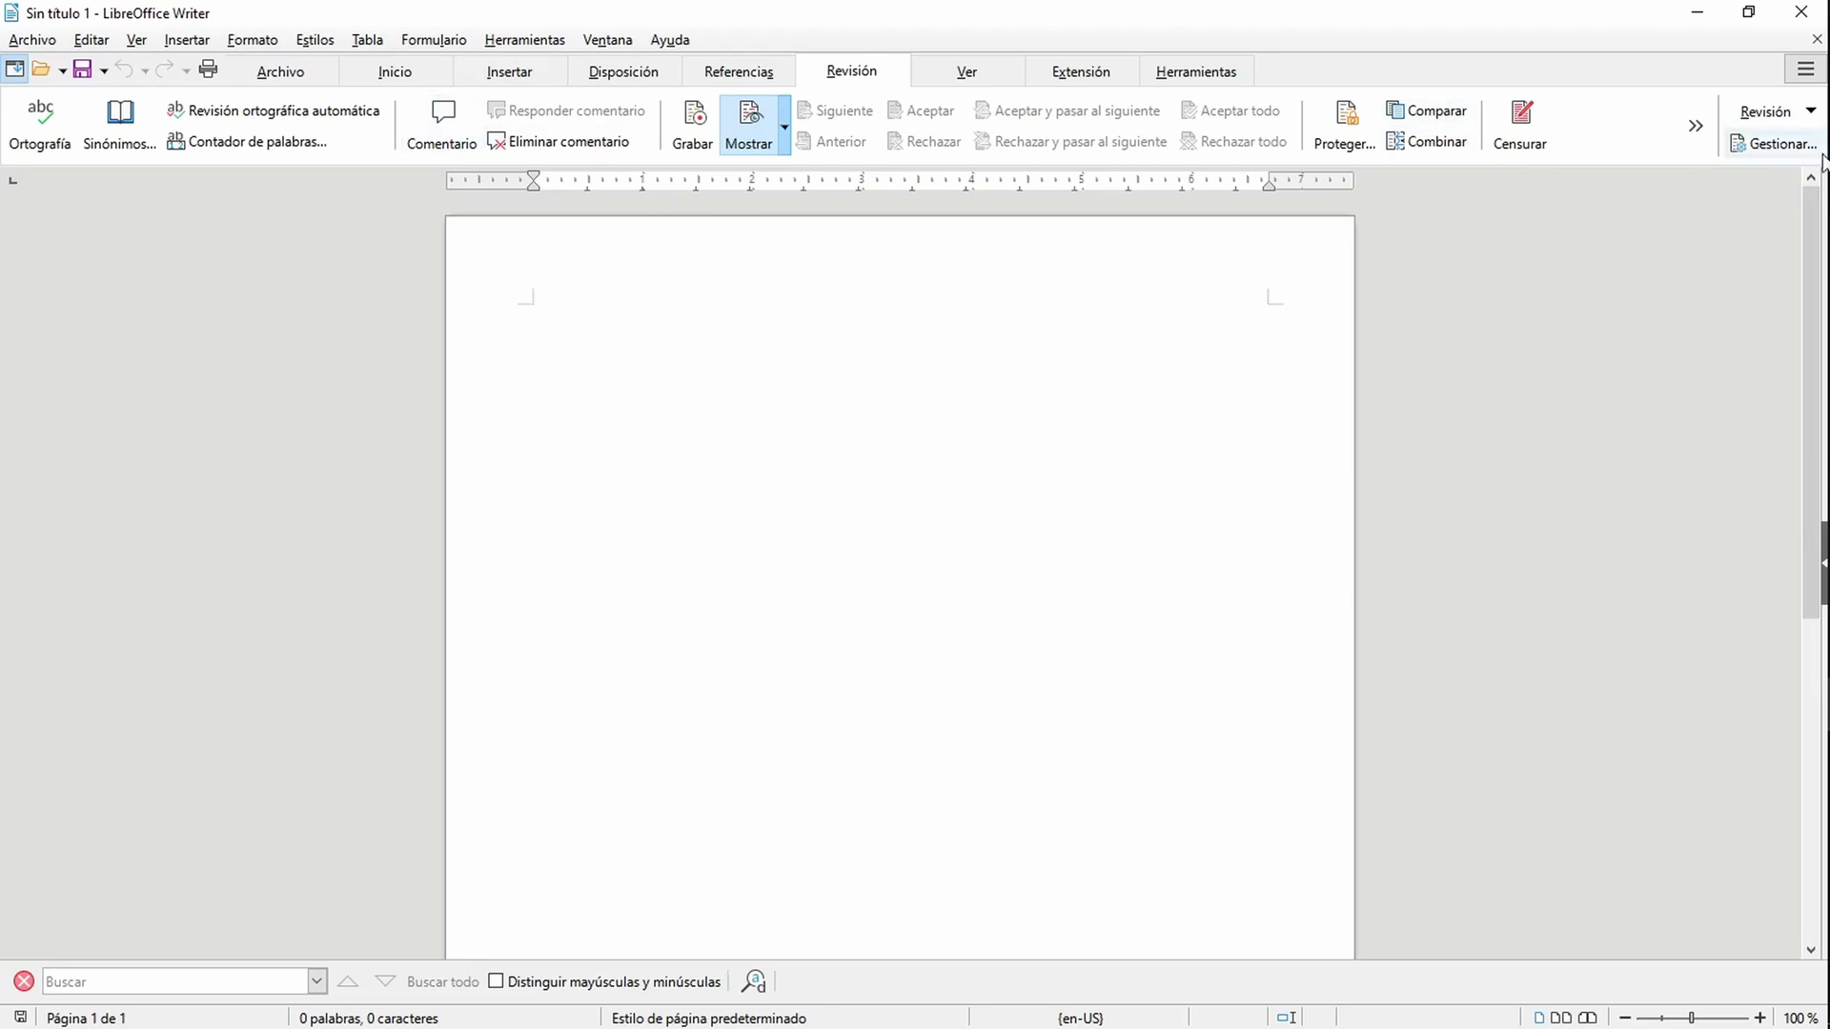
Step: Examine the additional Revisión commands and the classic Herramientas commands, including the Corrección automática options, and return to the document
mouse_move(1736, 124)
left_click(1792, 114)
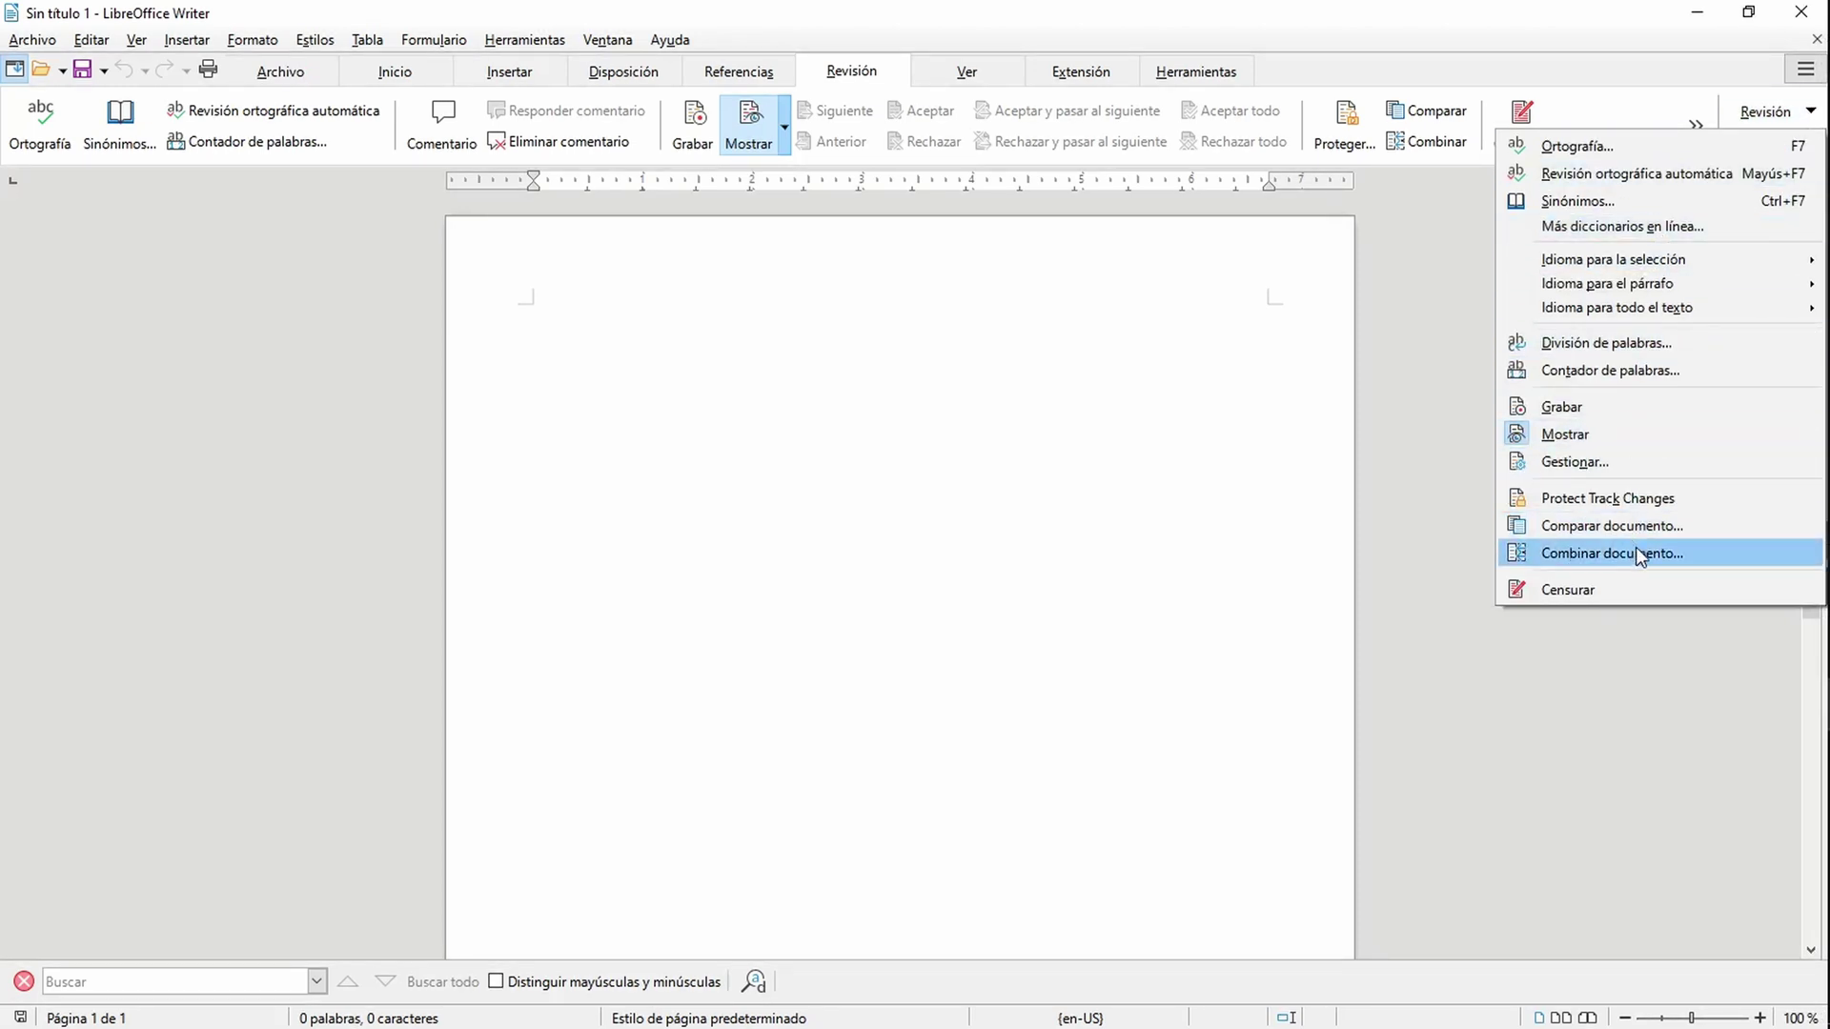
left_click(913, 315)
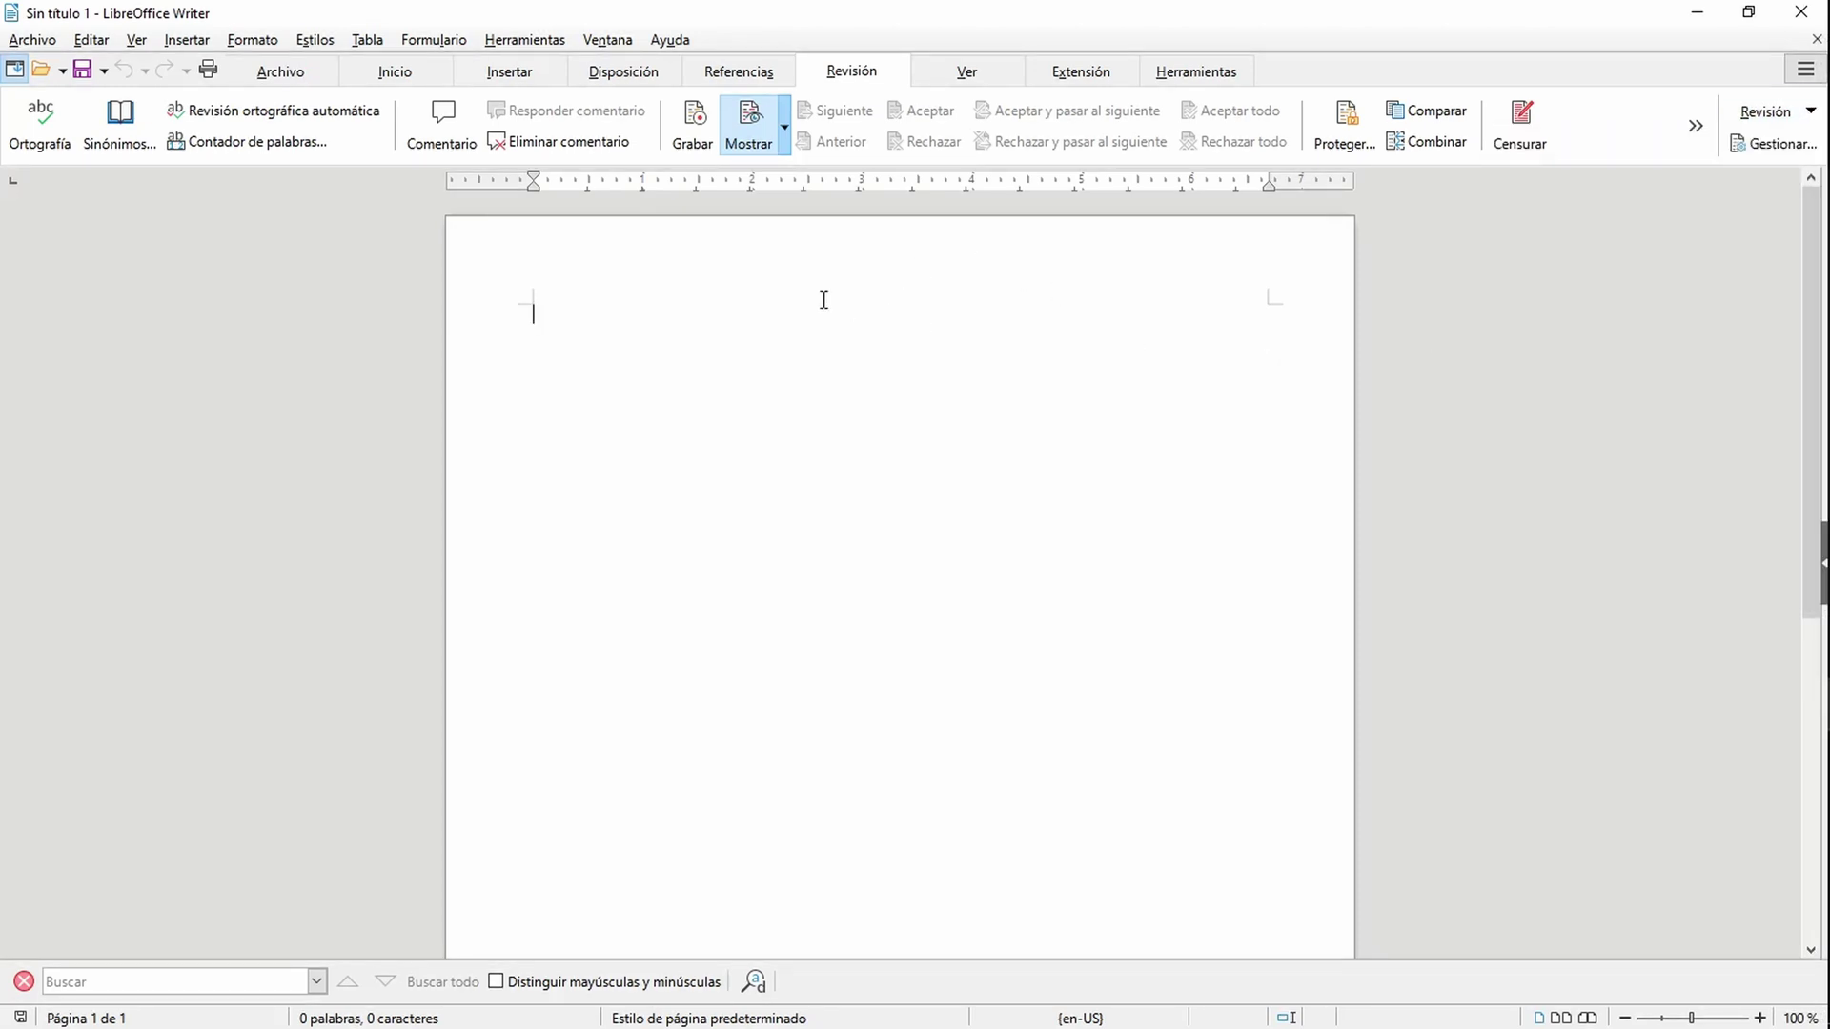
left_click(530, 42)
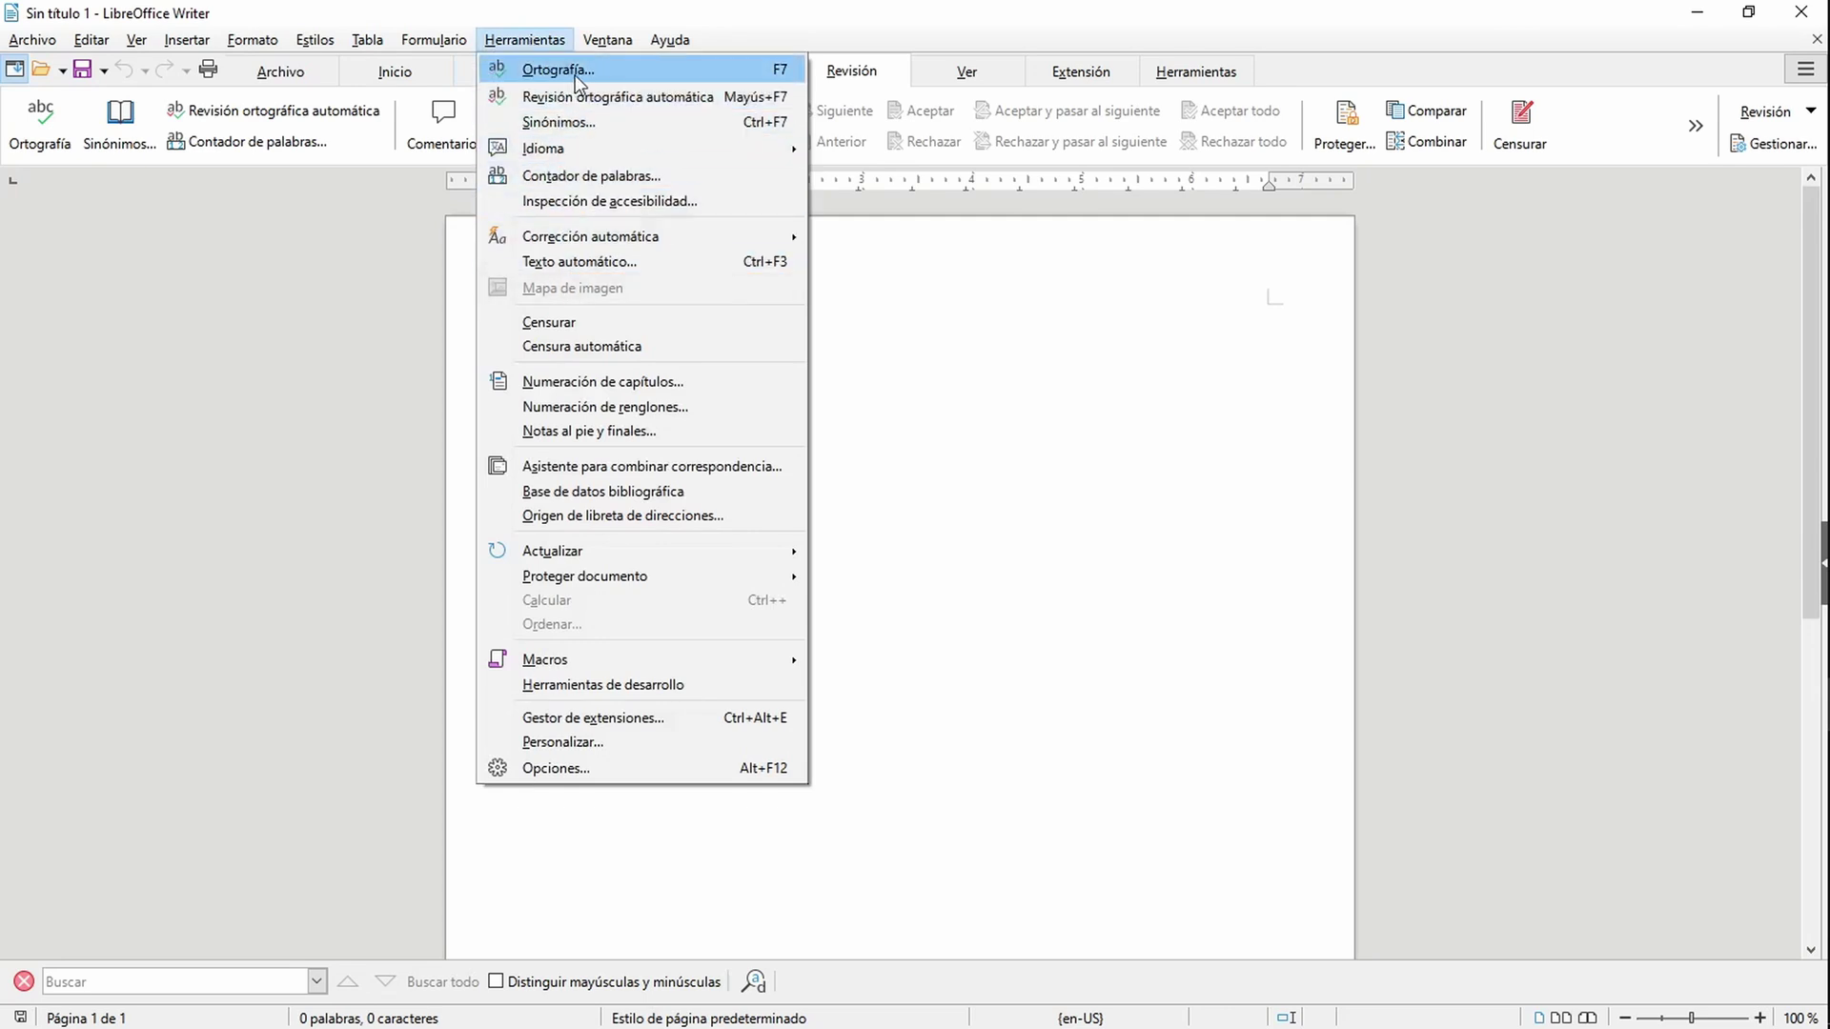
mouse_move(617, 242)
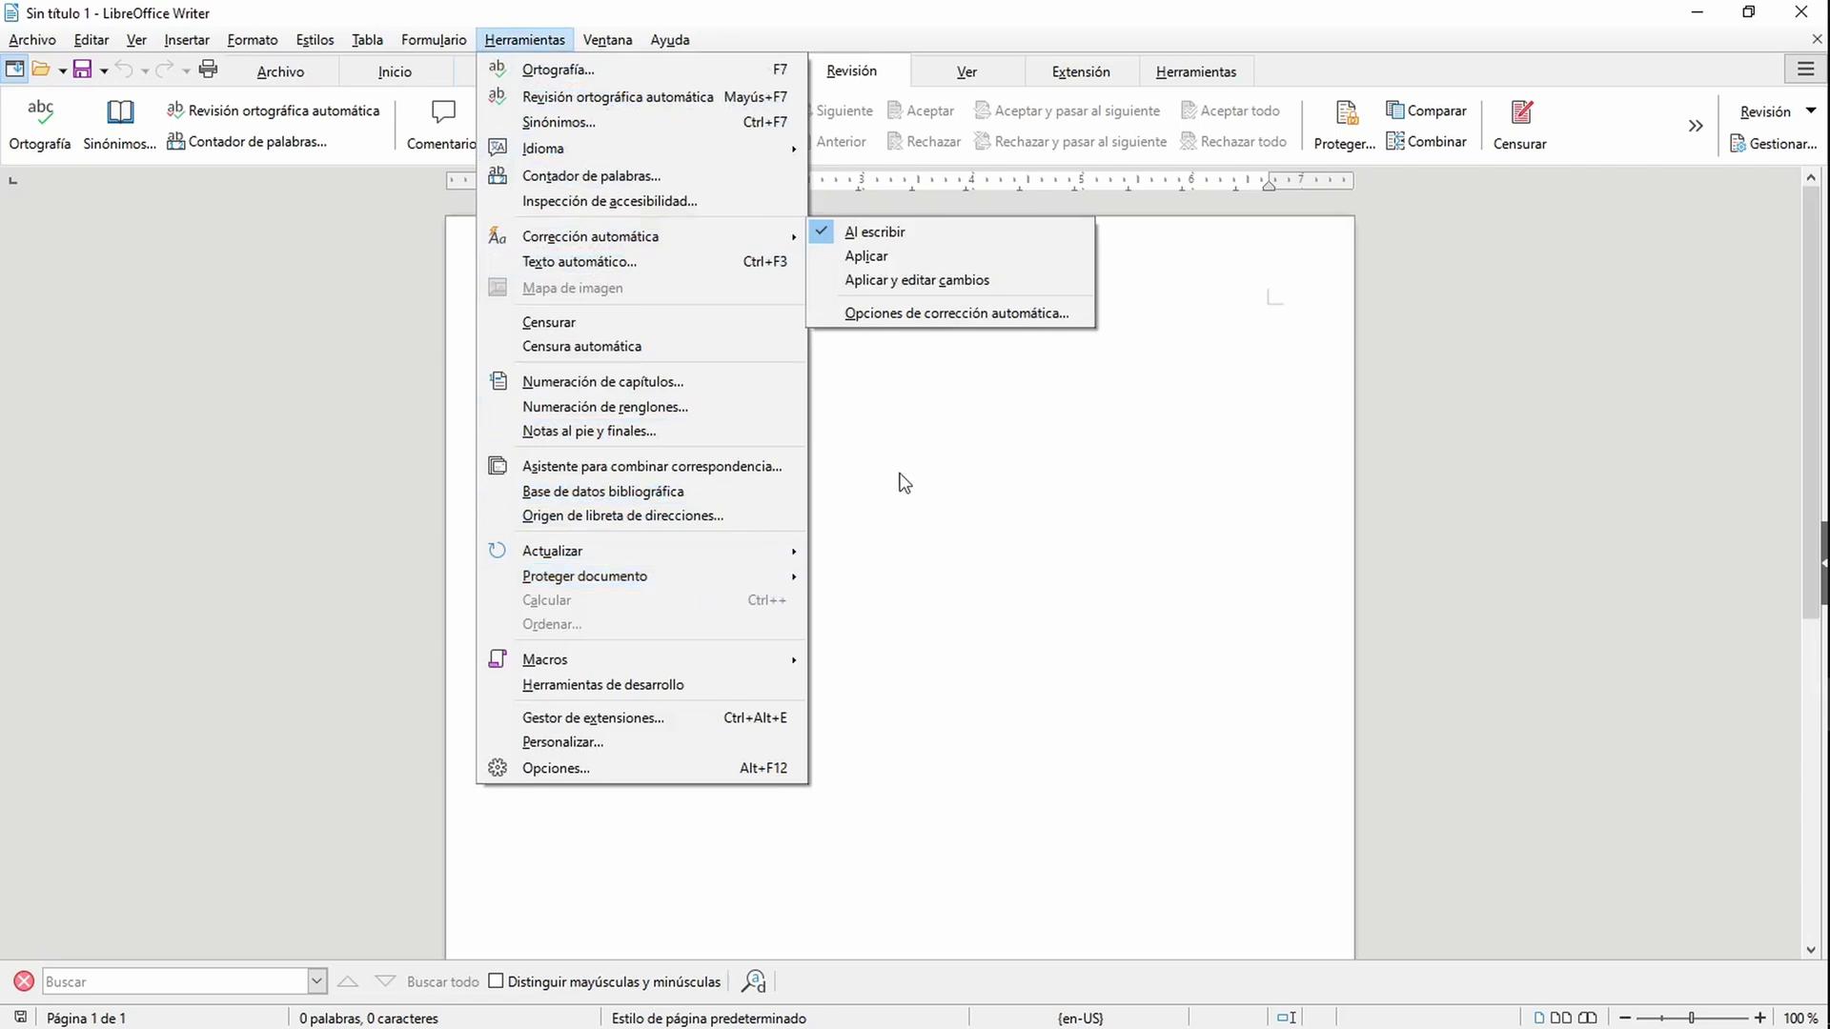
key("Escape")
key("Escape")
Step: Show Word's Vista commands and compare them with Writer's Ver commands
key("alt+Tab")
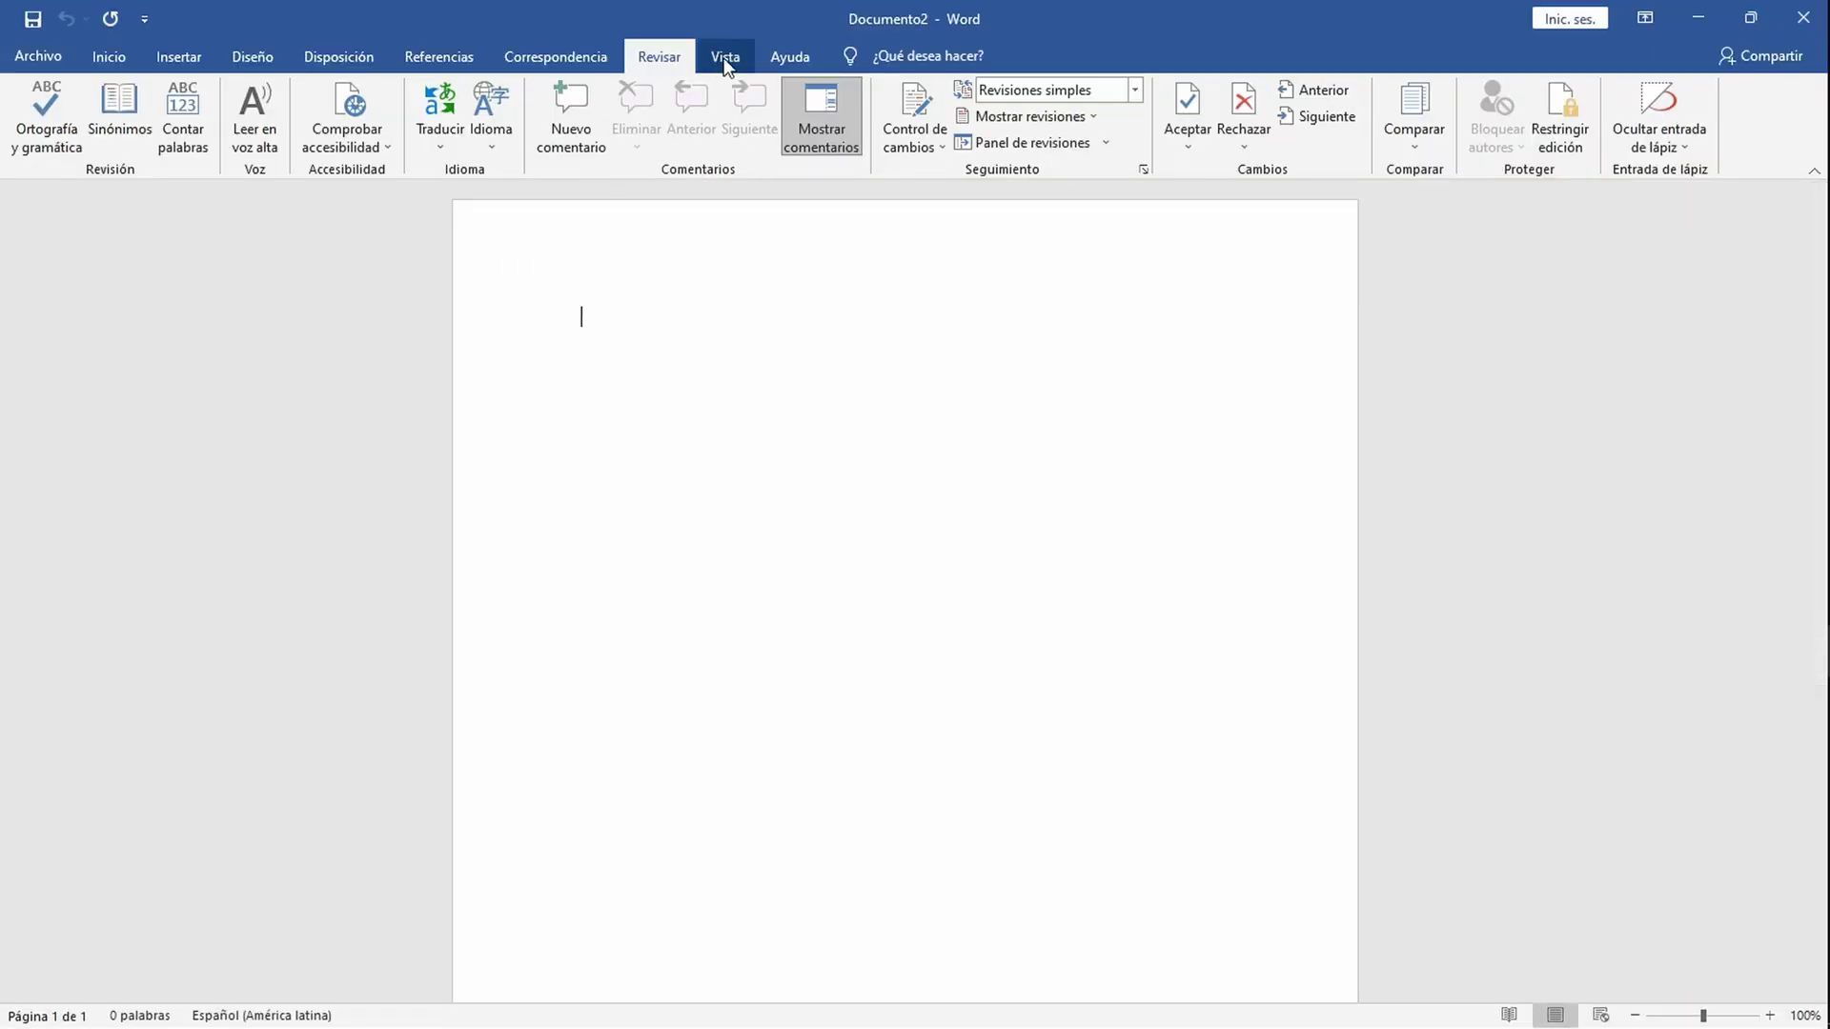
left_click(725, 59)
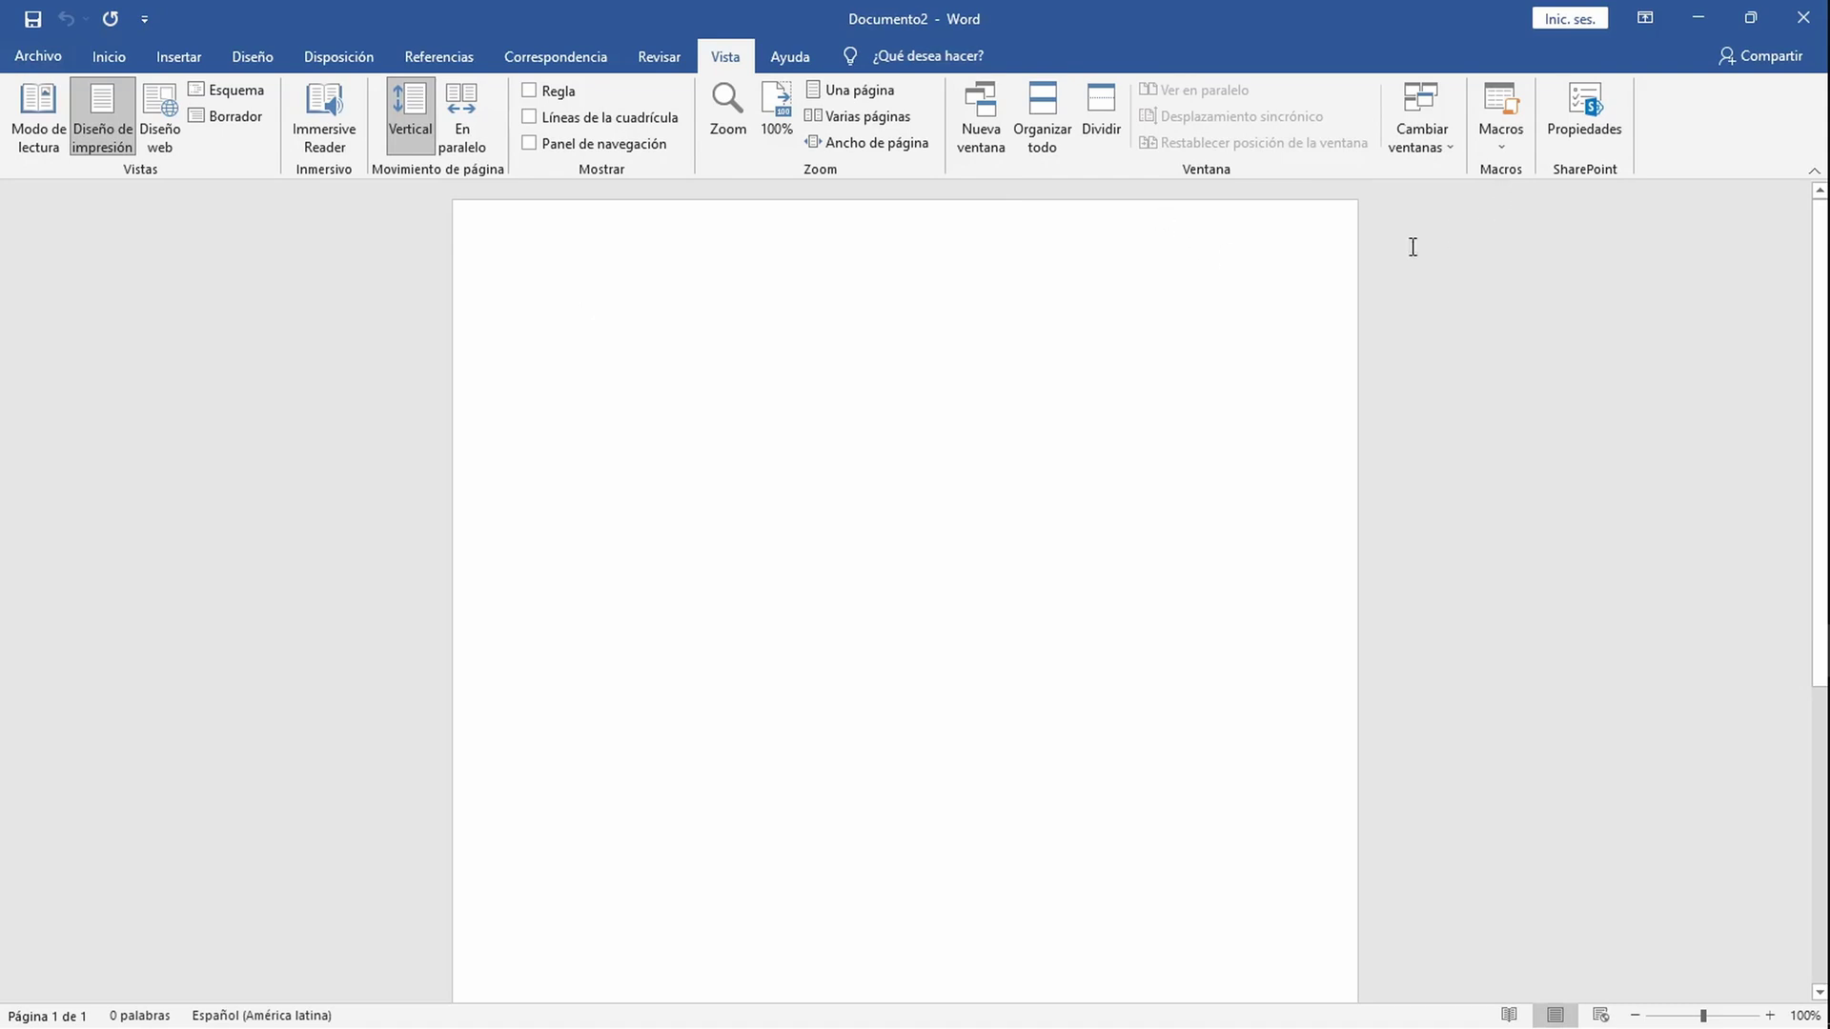
key("alt+Tab")
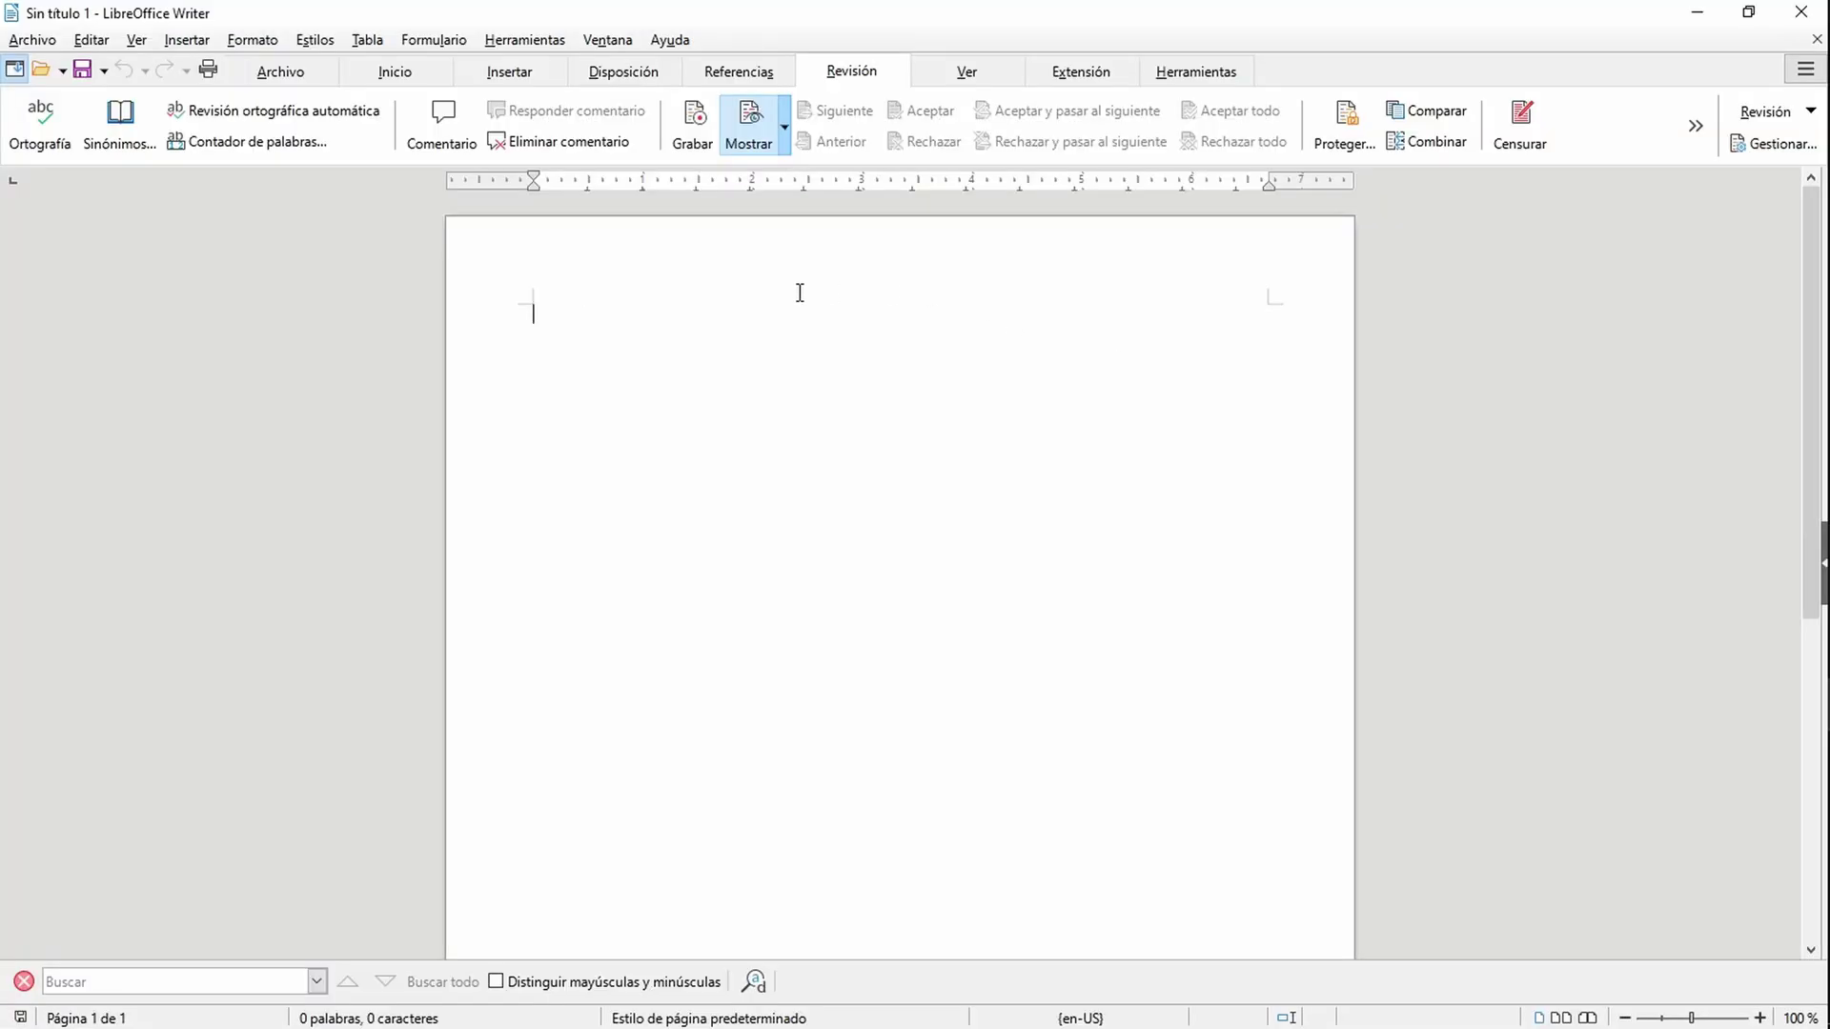
left_click(966, 75)
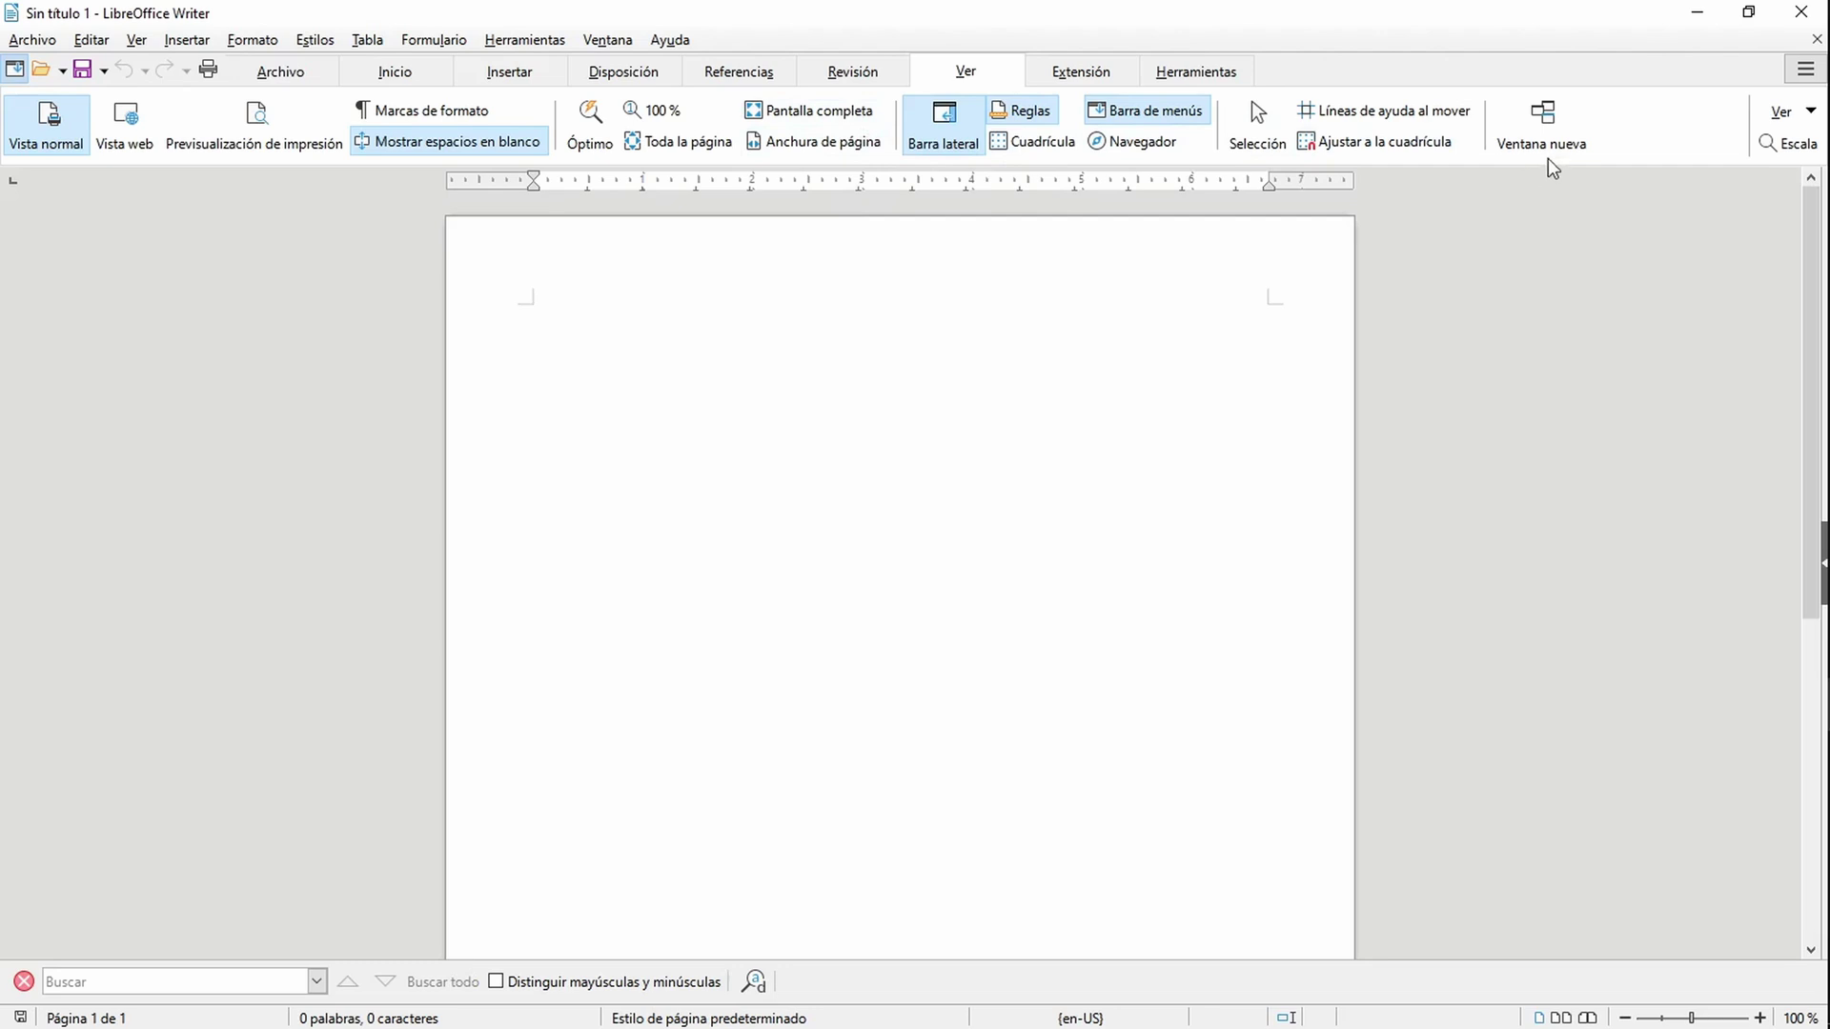
Step: Examine the additional Ver commands and the classic Ver commands in Writer, and return to the document
left_click(1787, 119)
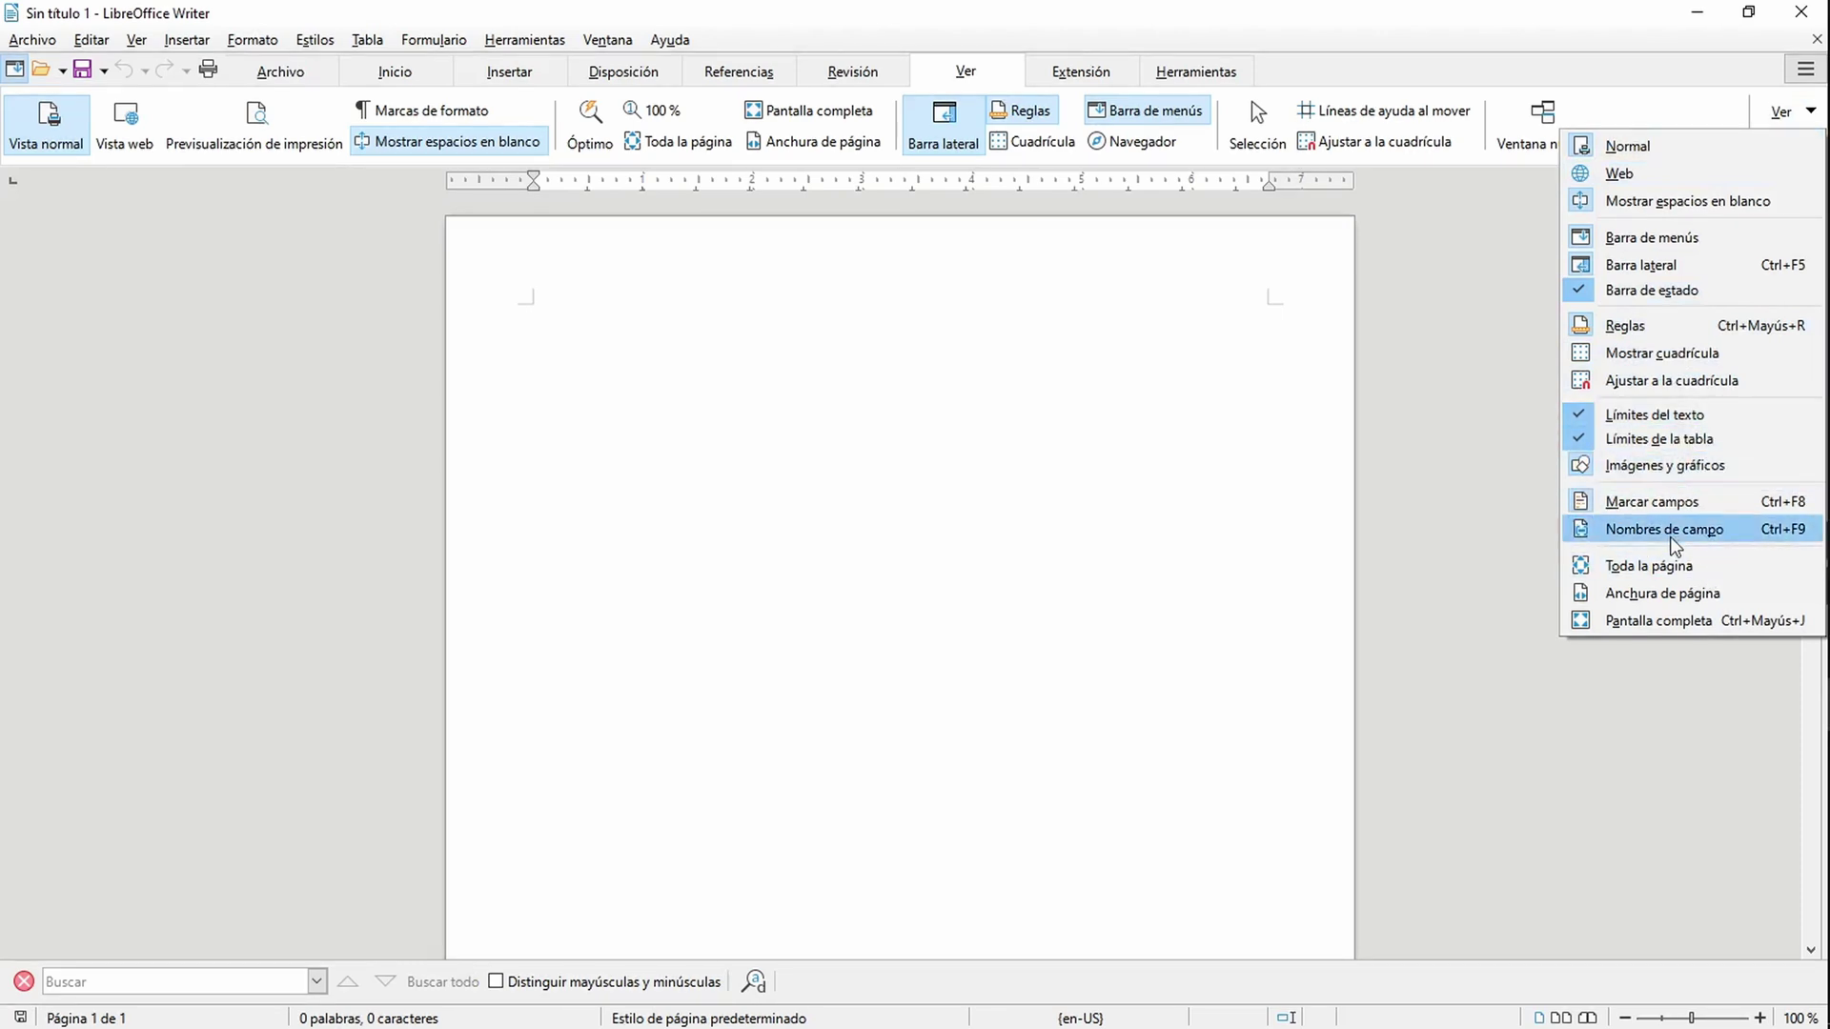
left_click(670, 315)
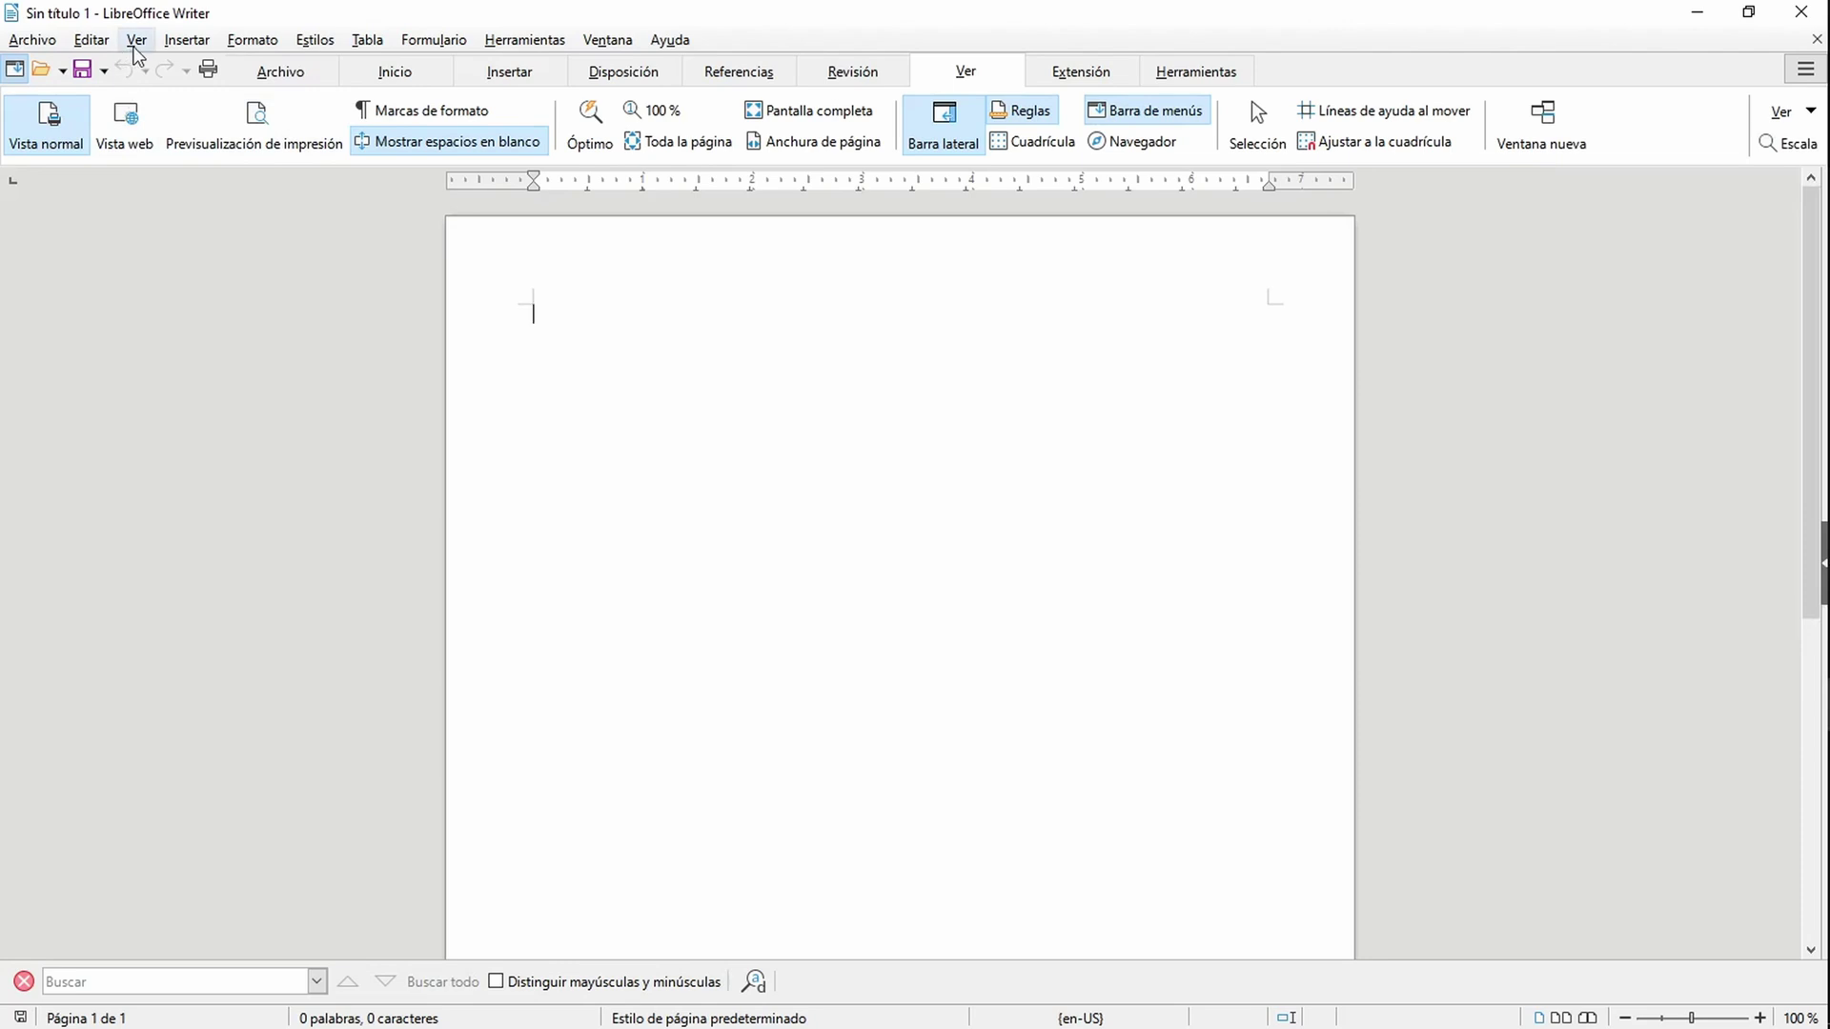
left_click(136, 42)
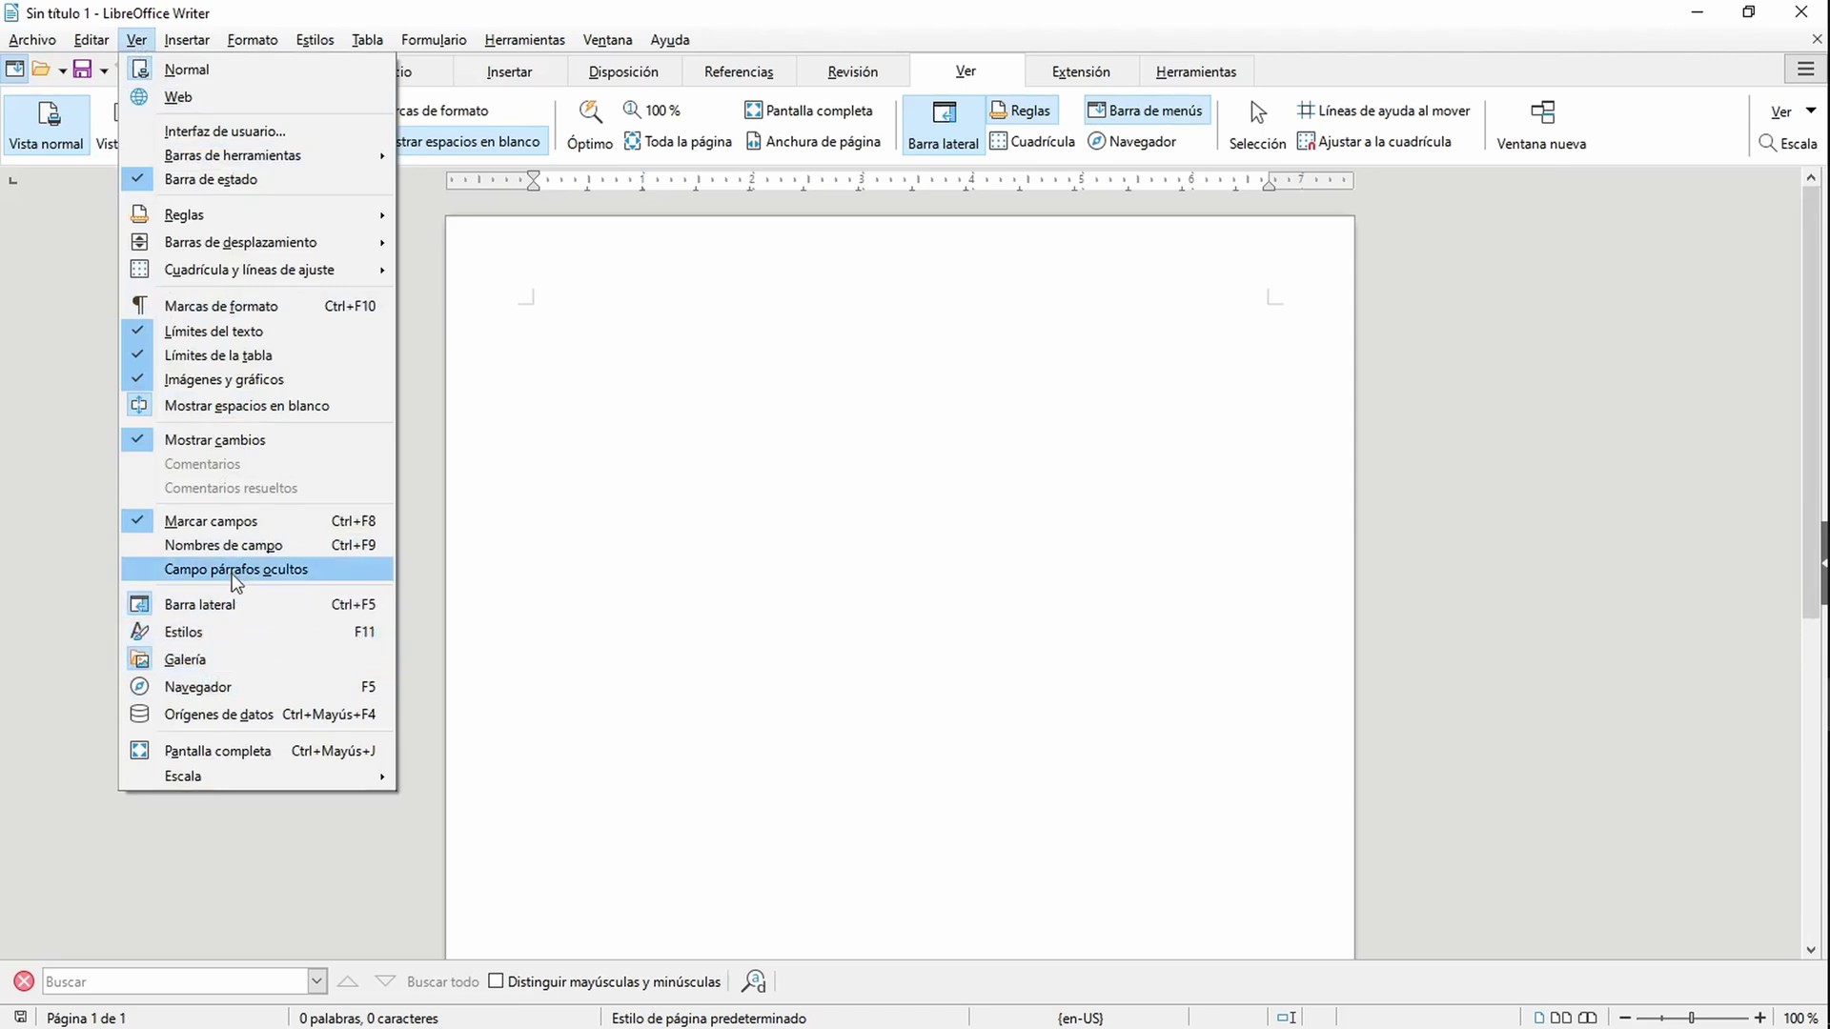
left_click(599, 328)
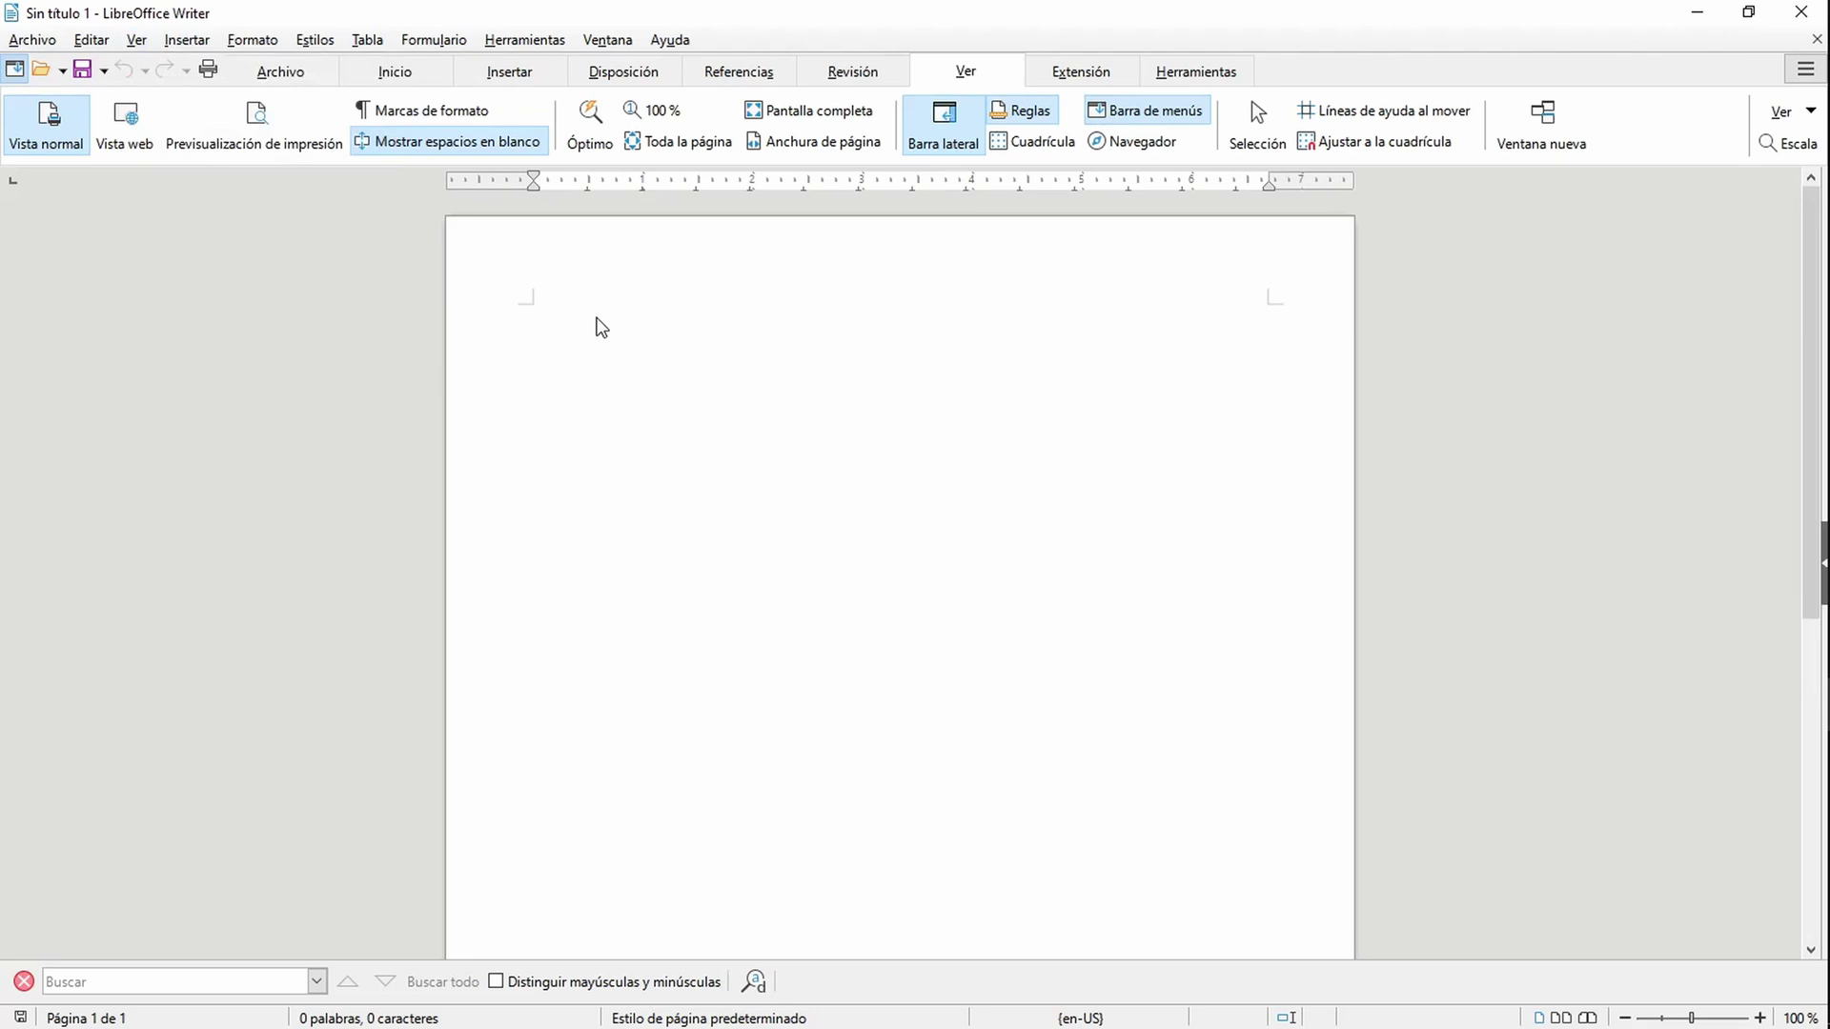
Step: Show Writer's Extensión and Herramientas commands, and compare Herramientas with Word's Correspondencia commands
left_click(1083, 74)
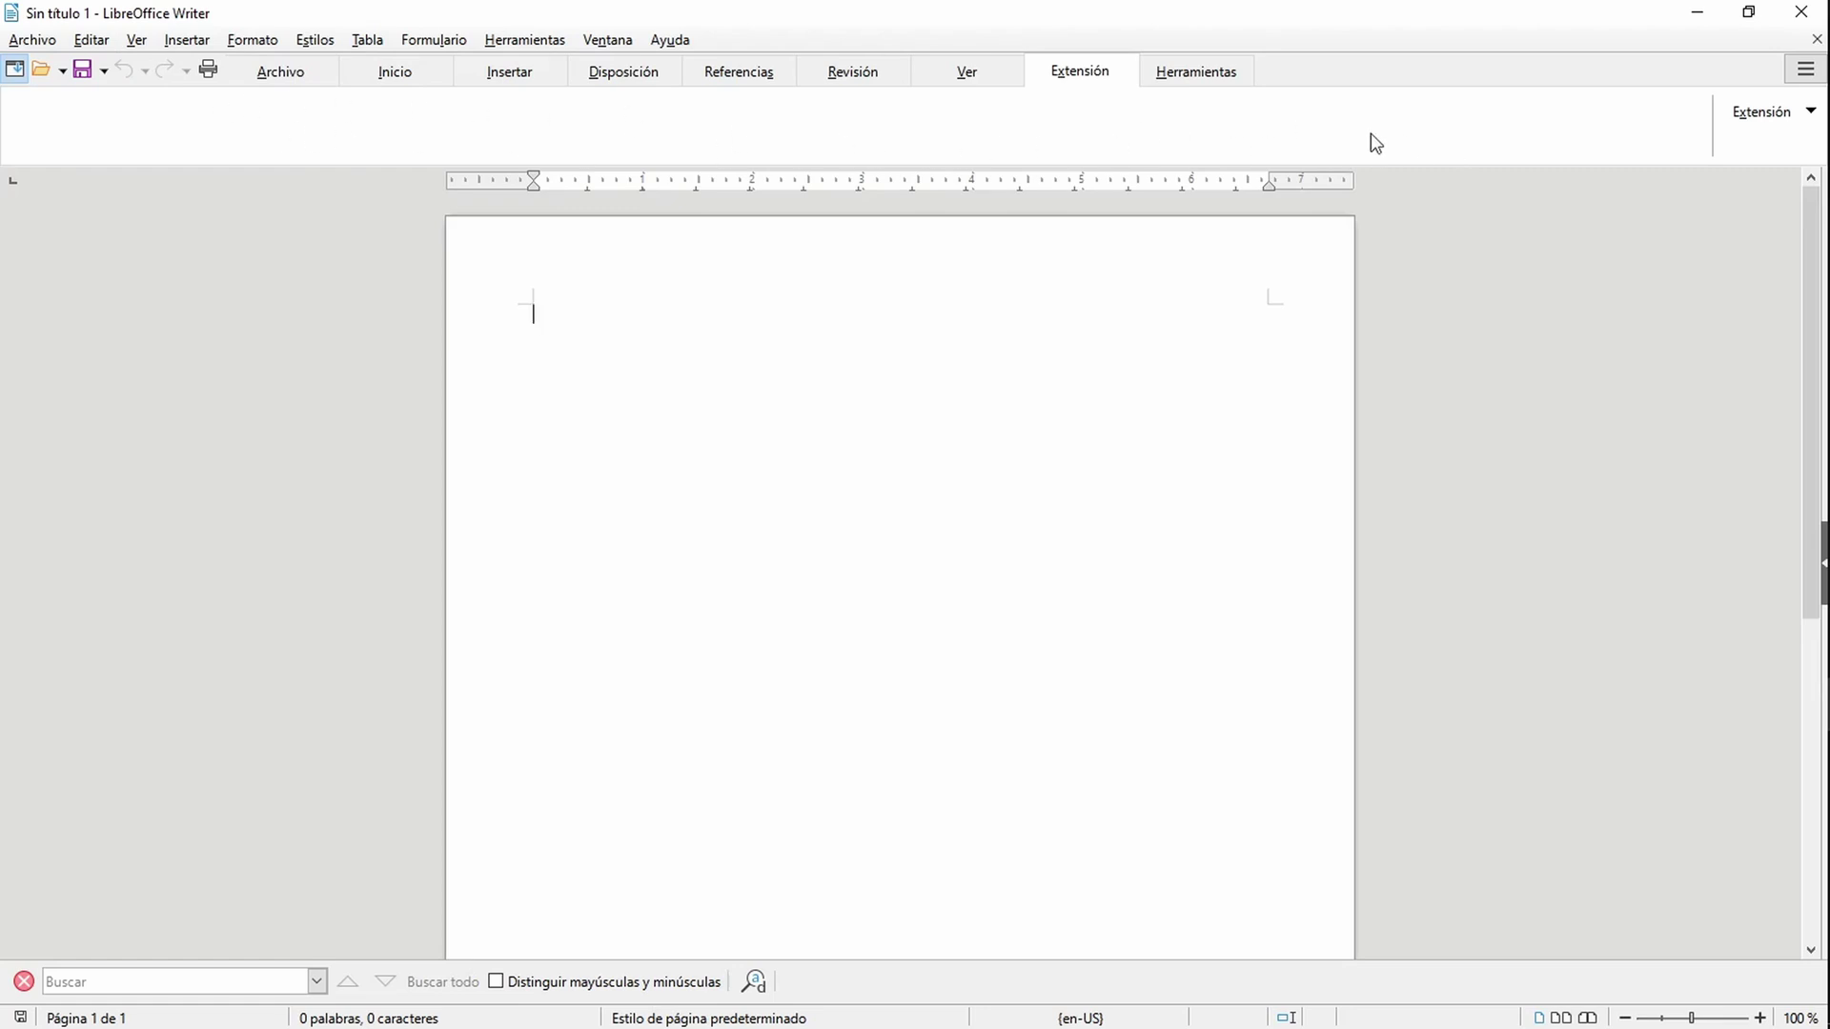
left_click(1209, 67)
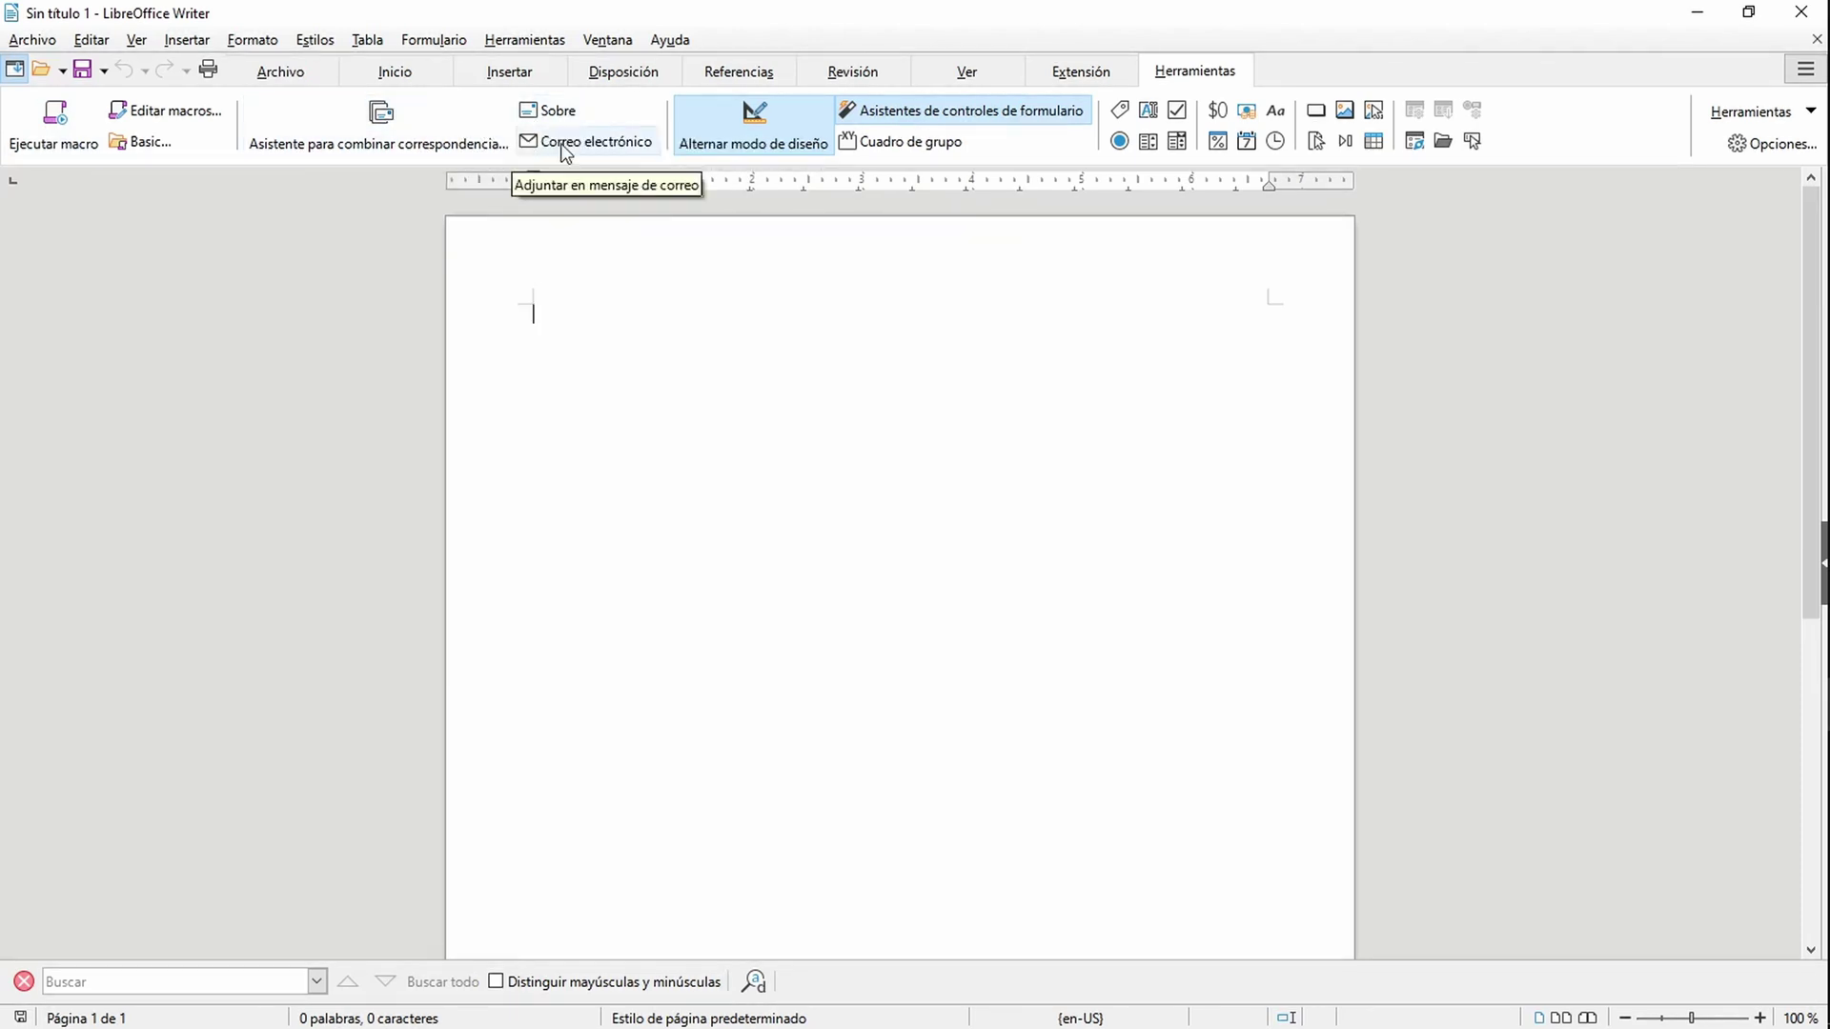
key("alt+Tab")
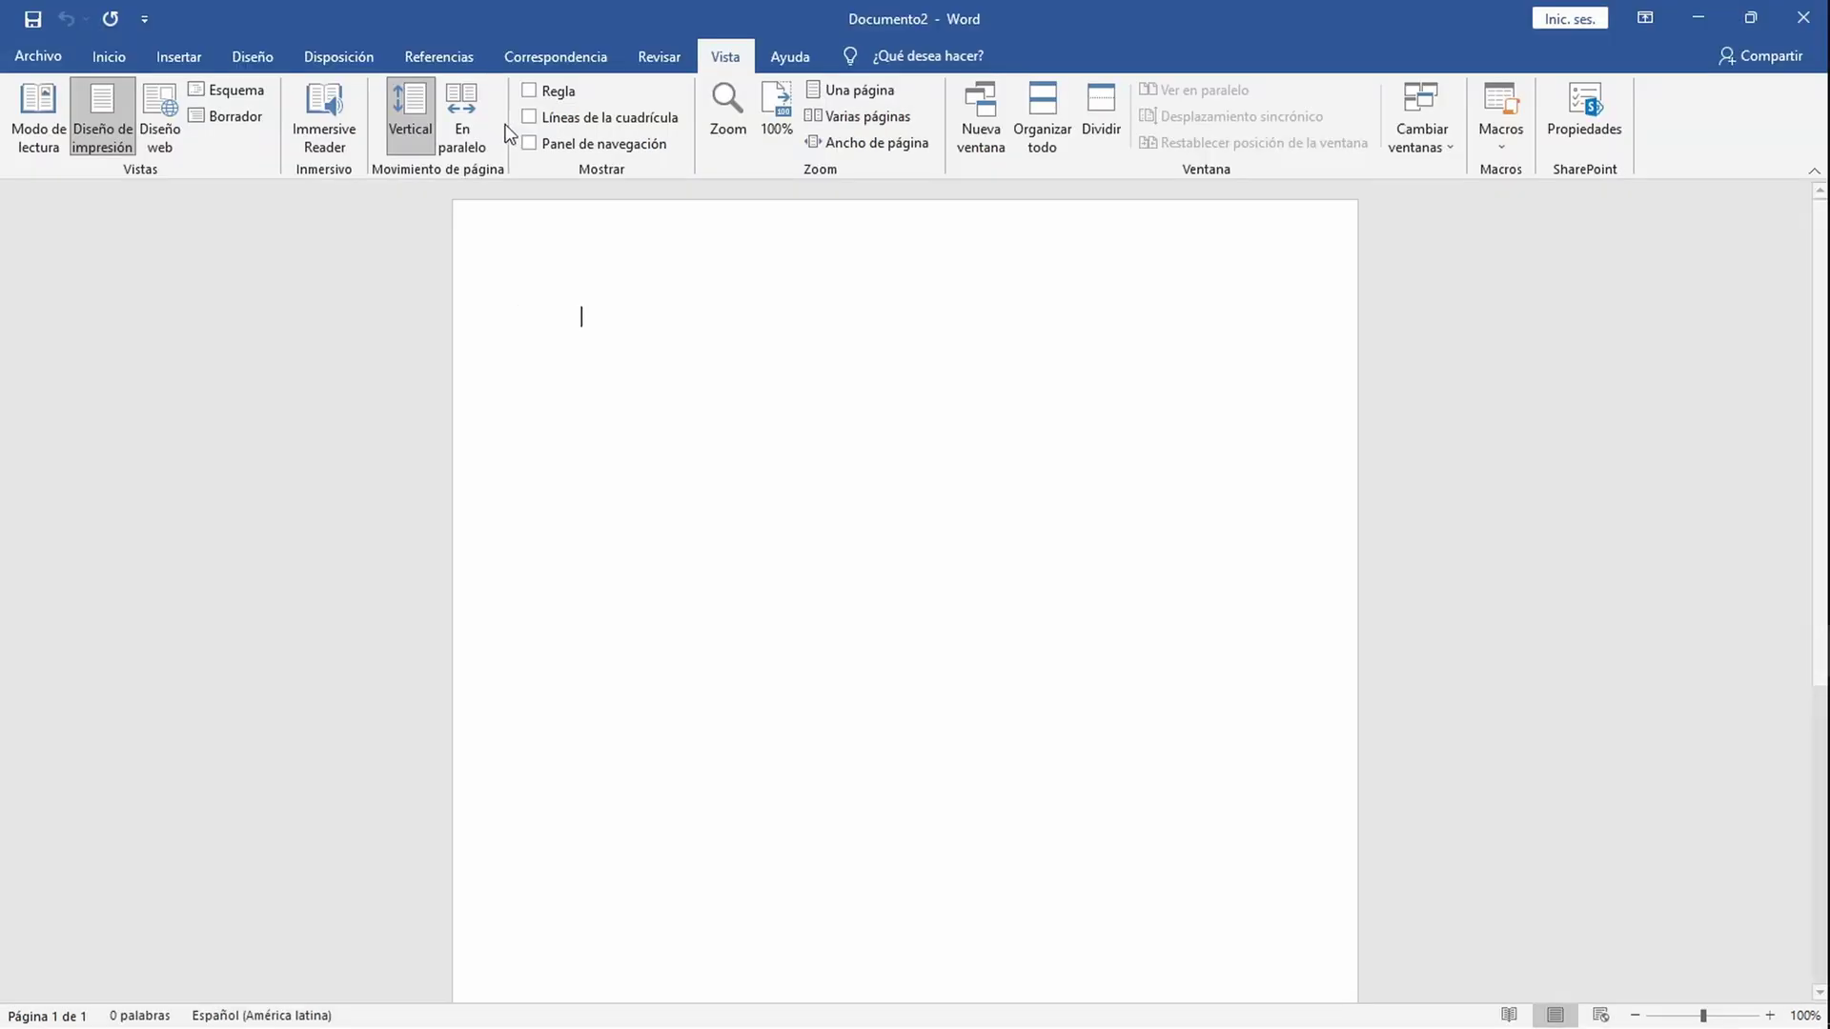
left_click(553, 59)
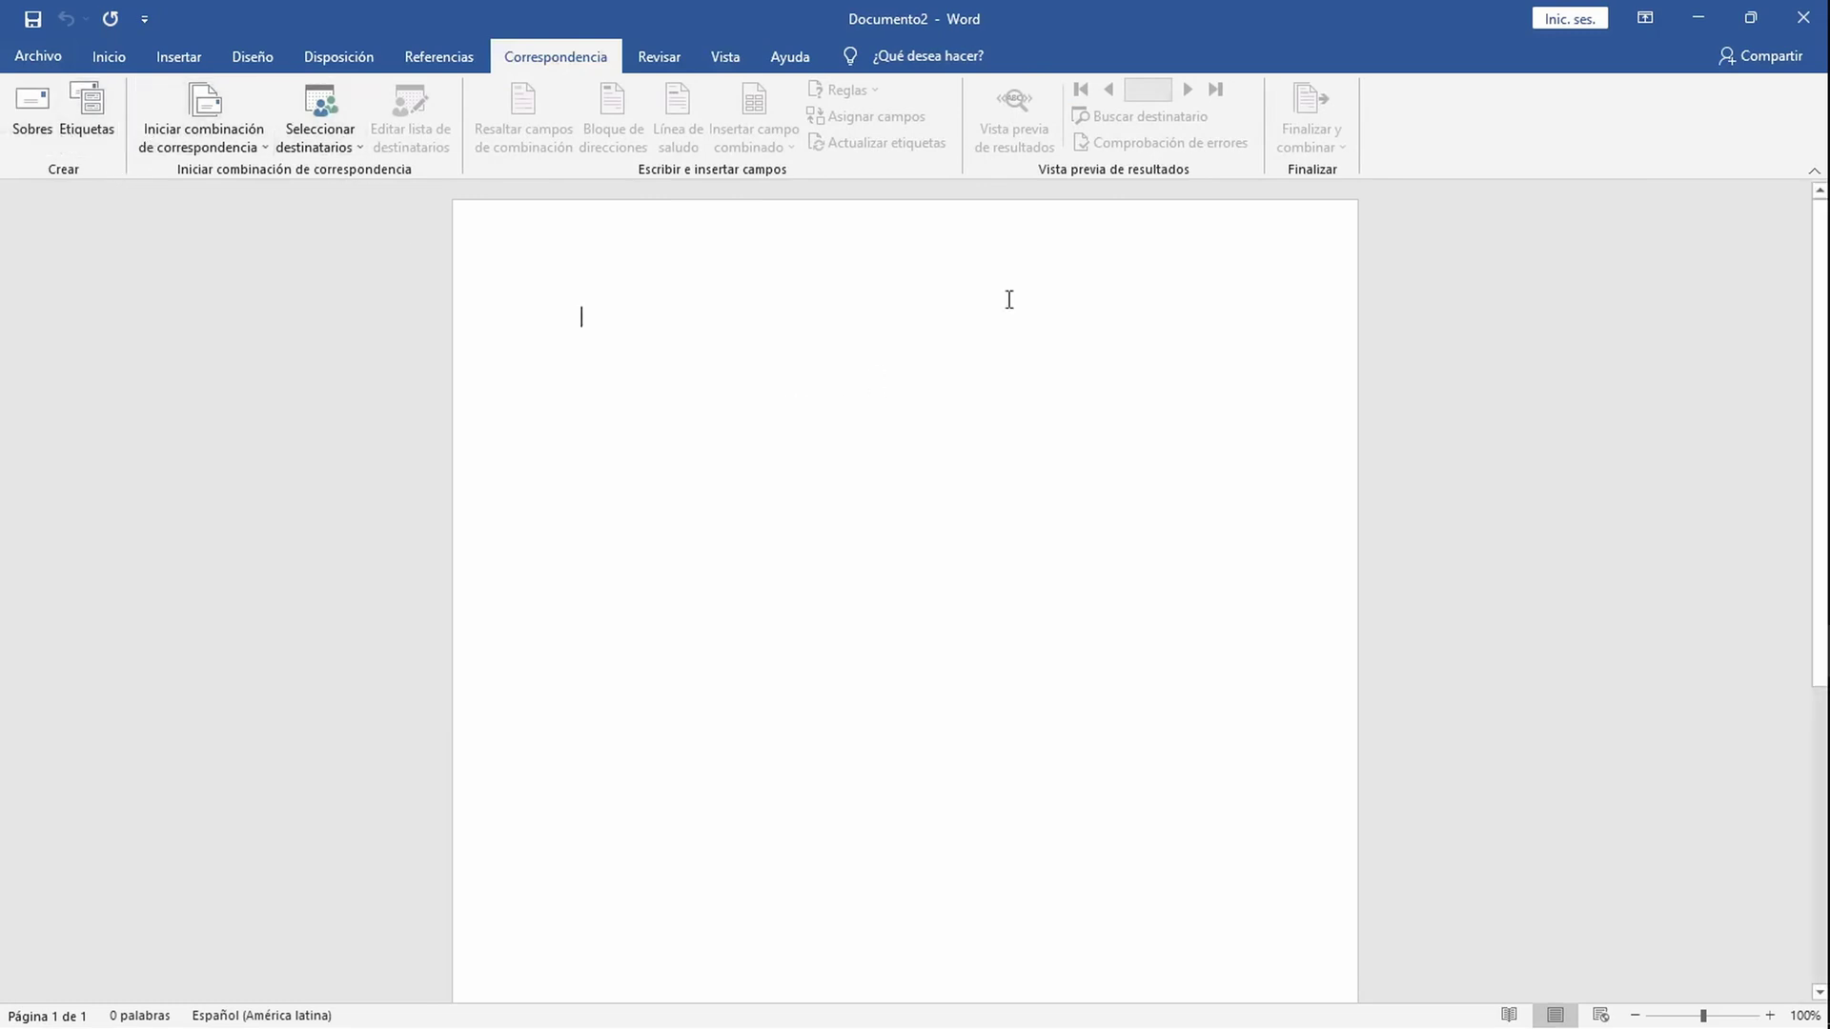
key("alt+Tab")
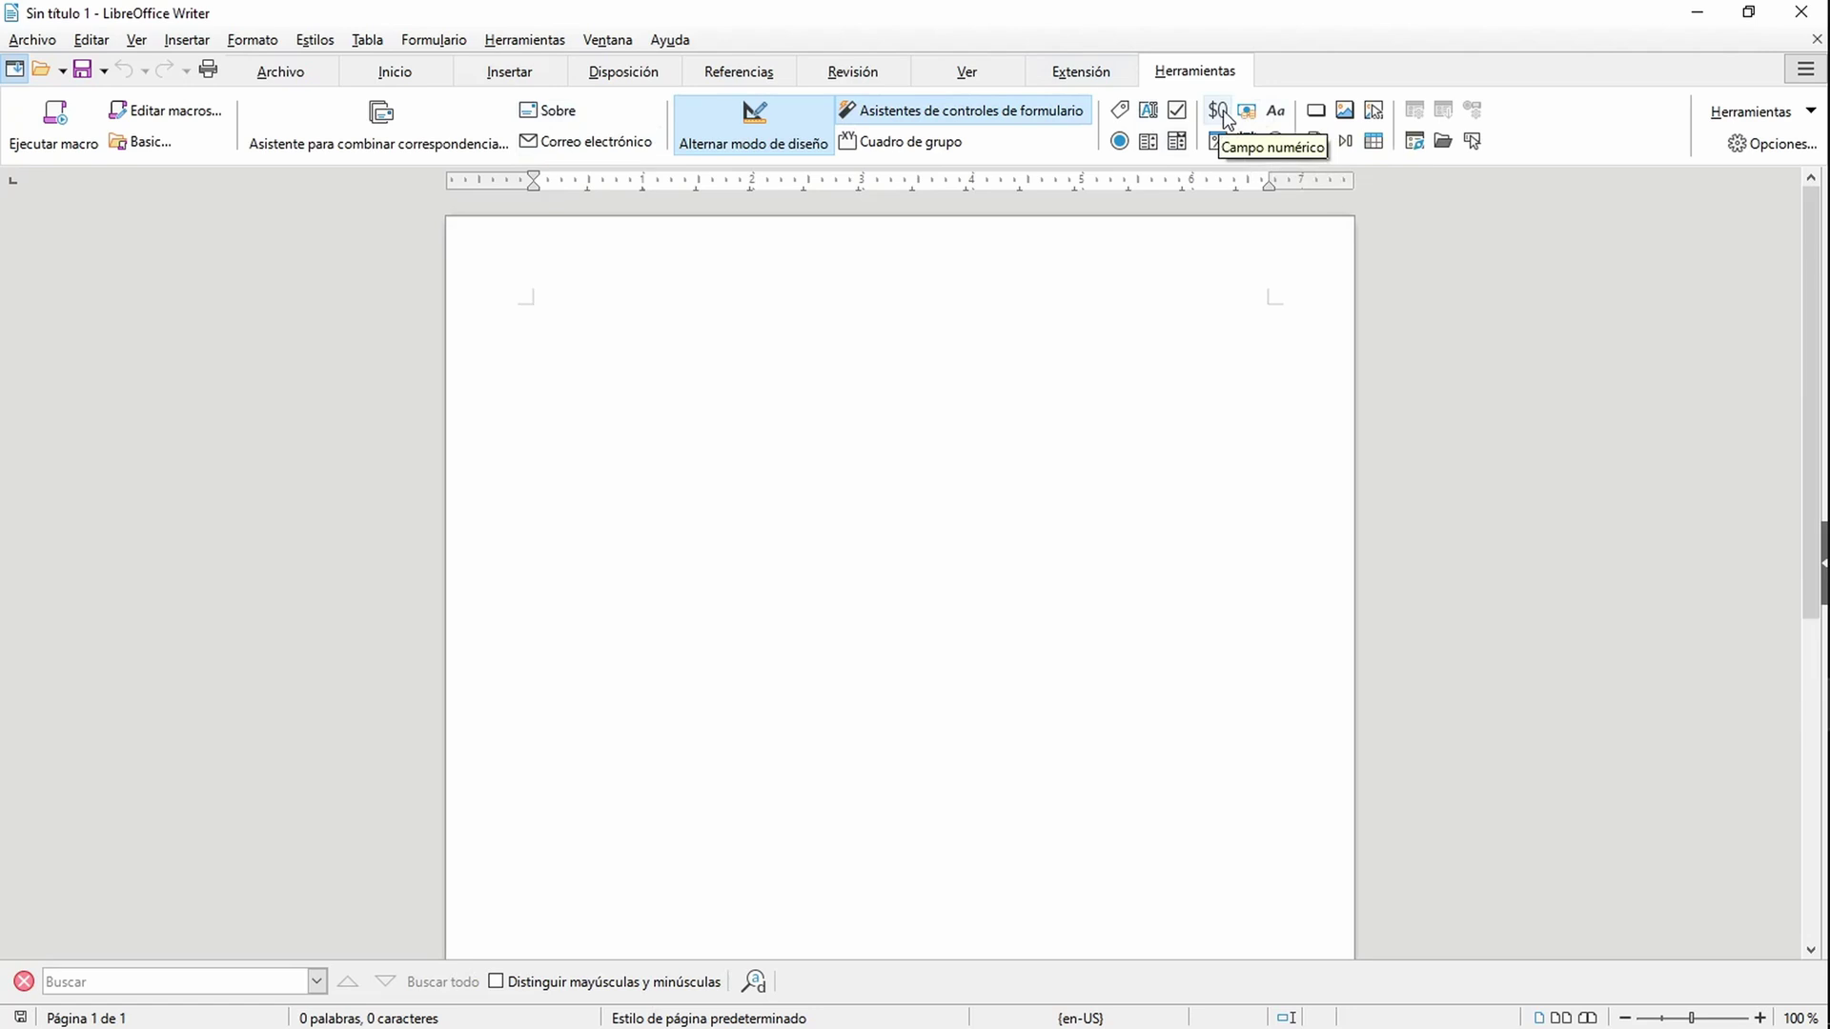
Step: Switch to Word and look through its Ayuda, Vista and Revisar commands
key("alt+Tab")
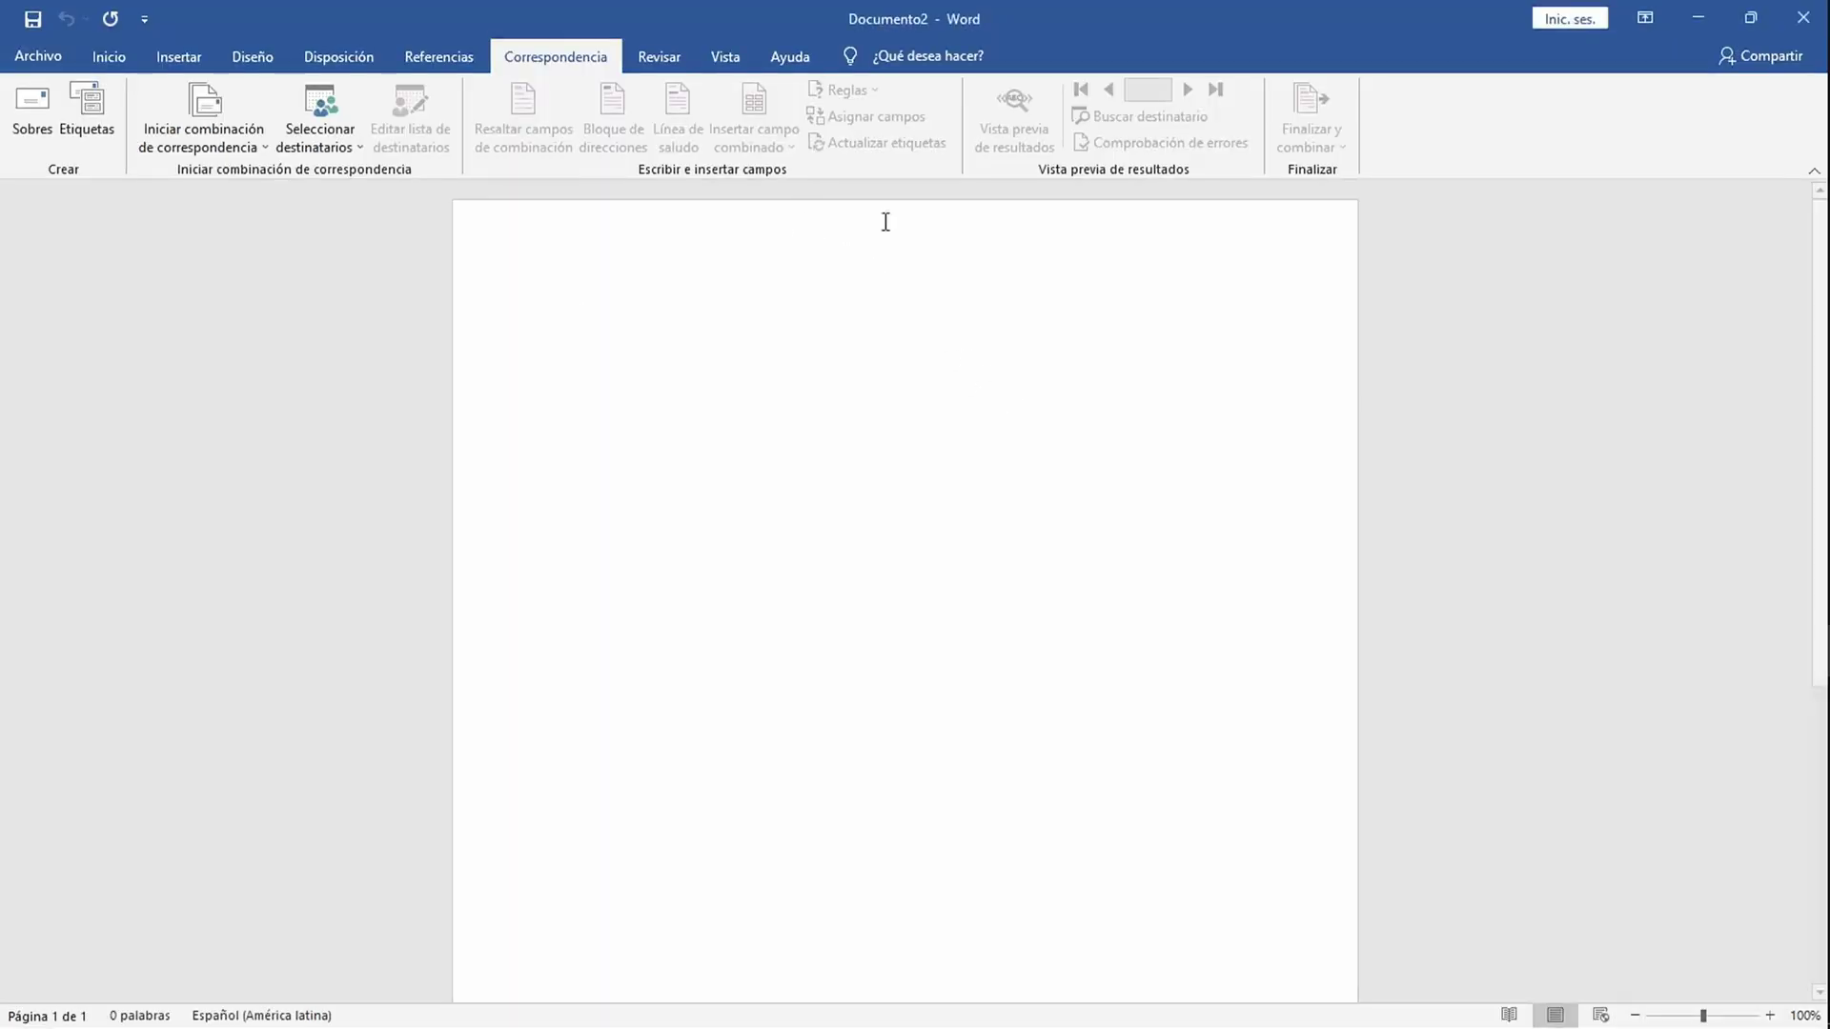
left_click(787, 59)
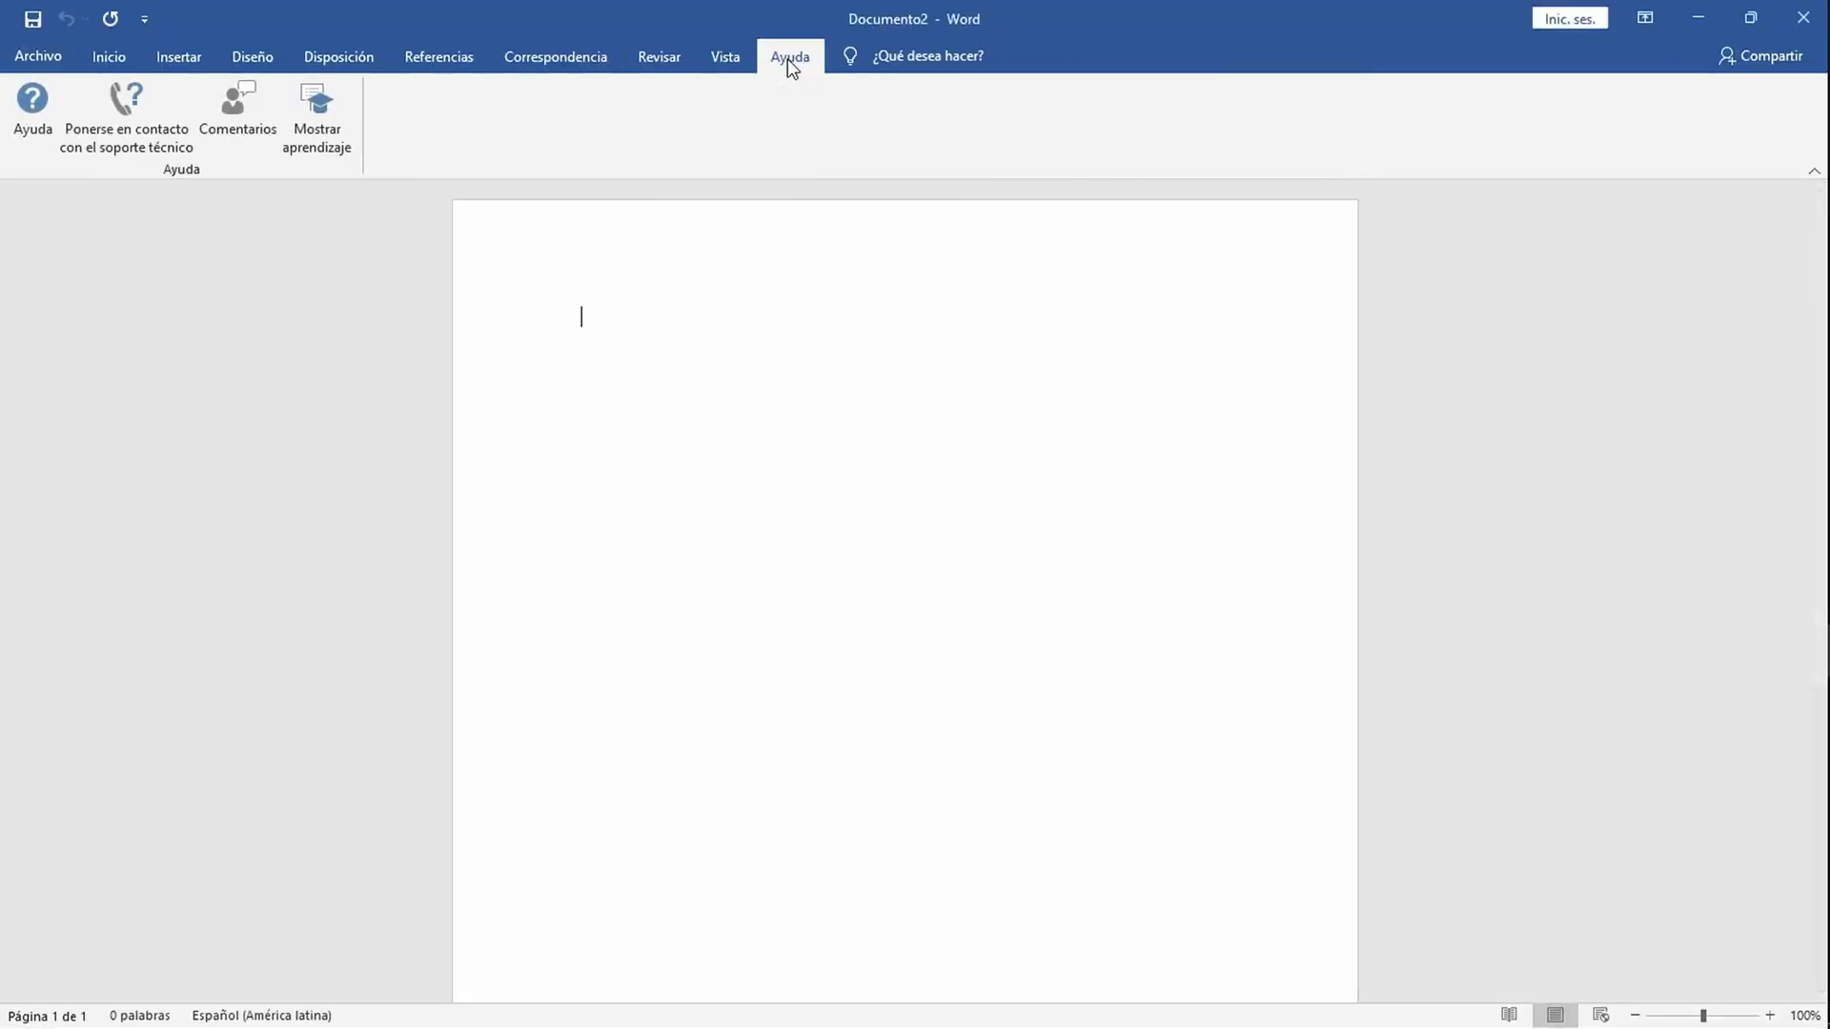
left_click(724, 59)
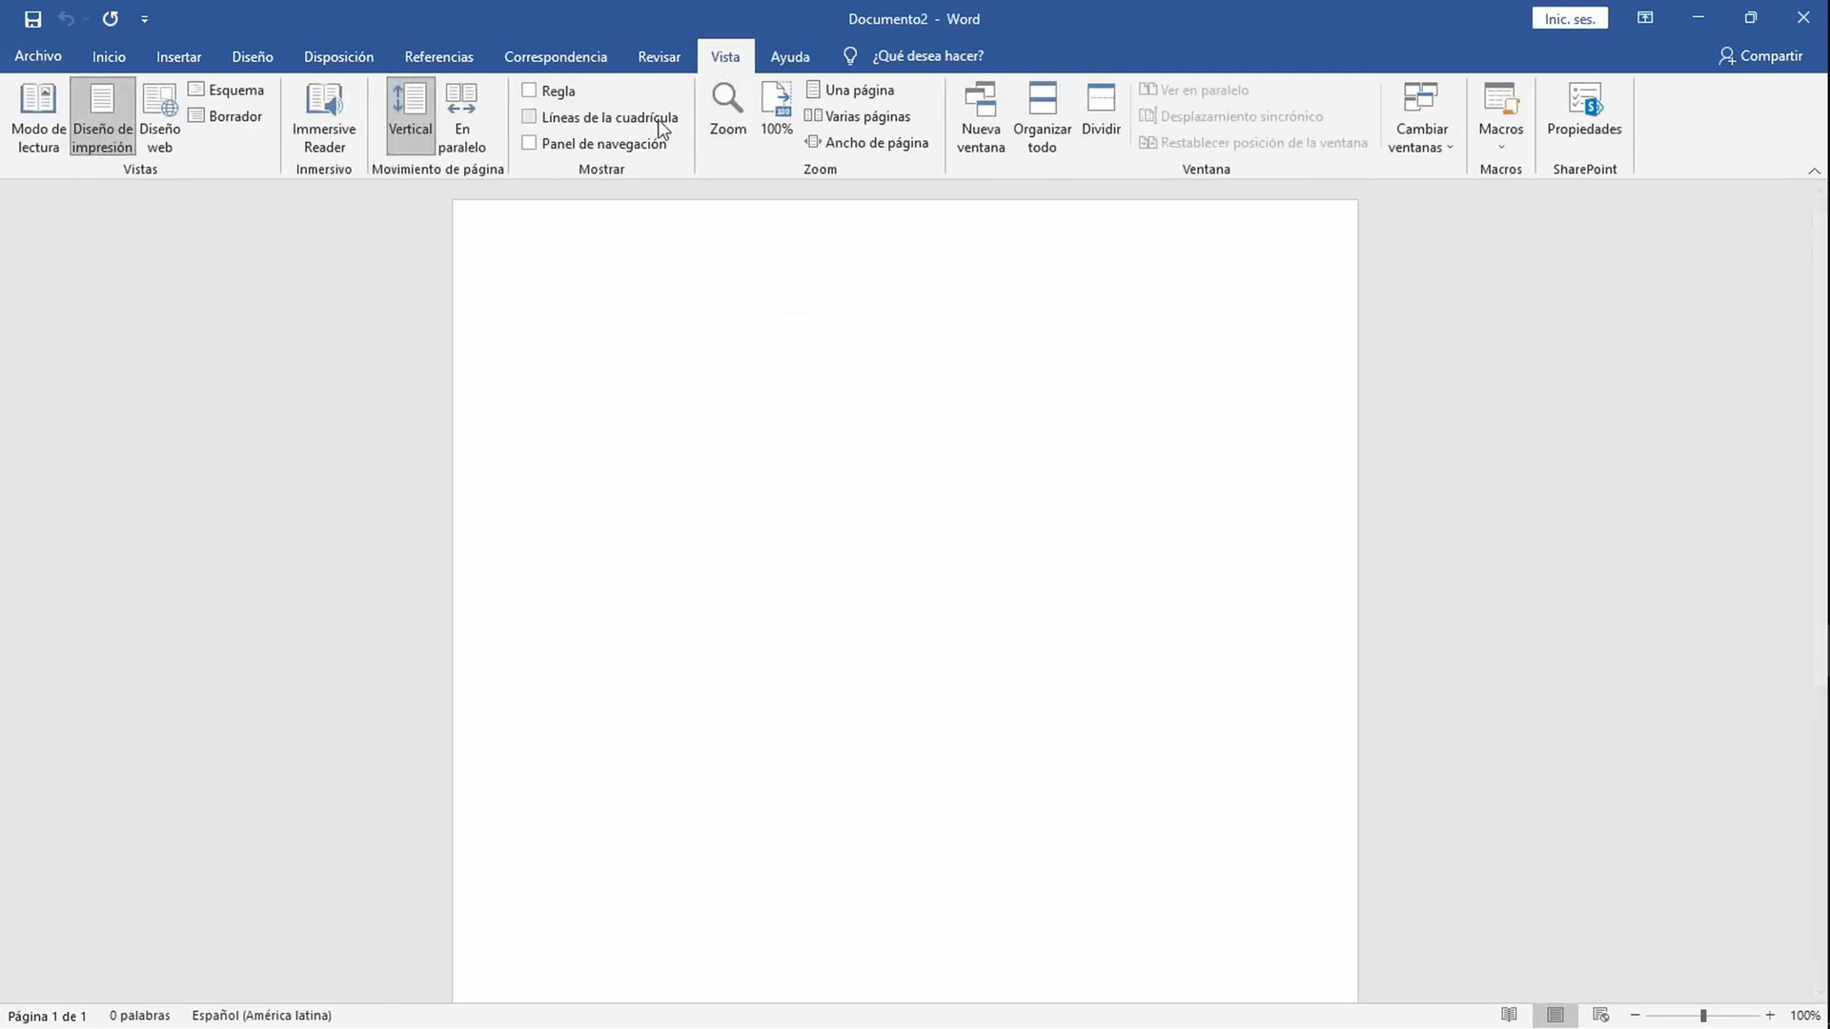
left_click(648, 54)
Step: Return to Writer and examine the additional Herramientas commands
key("alt+Tab")
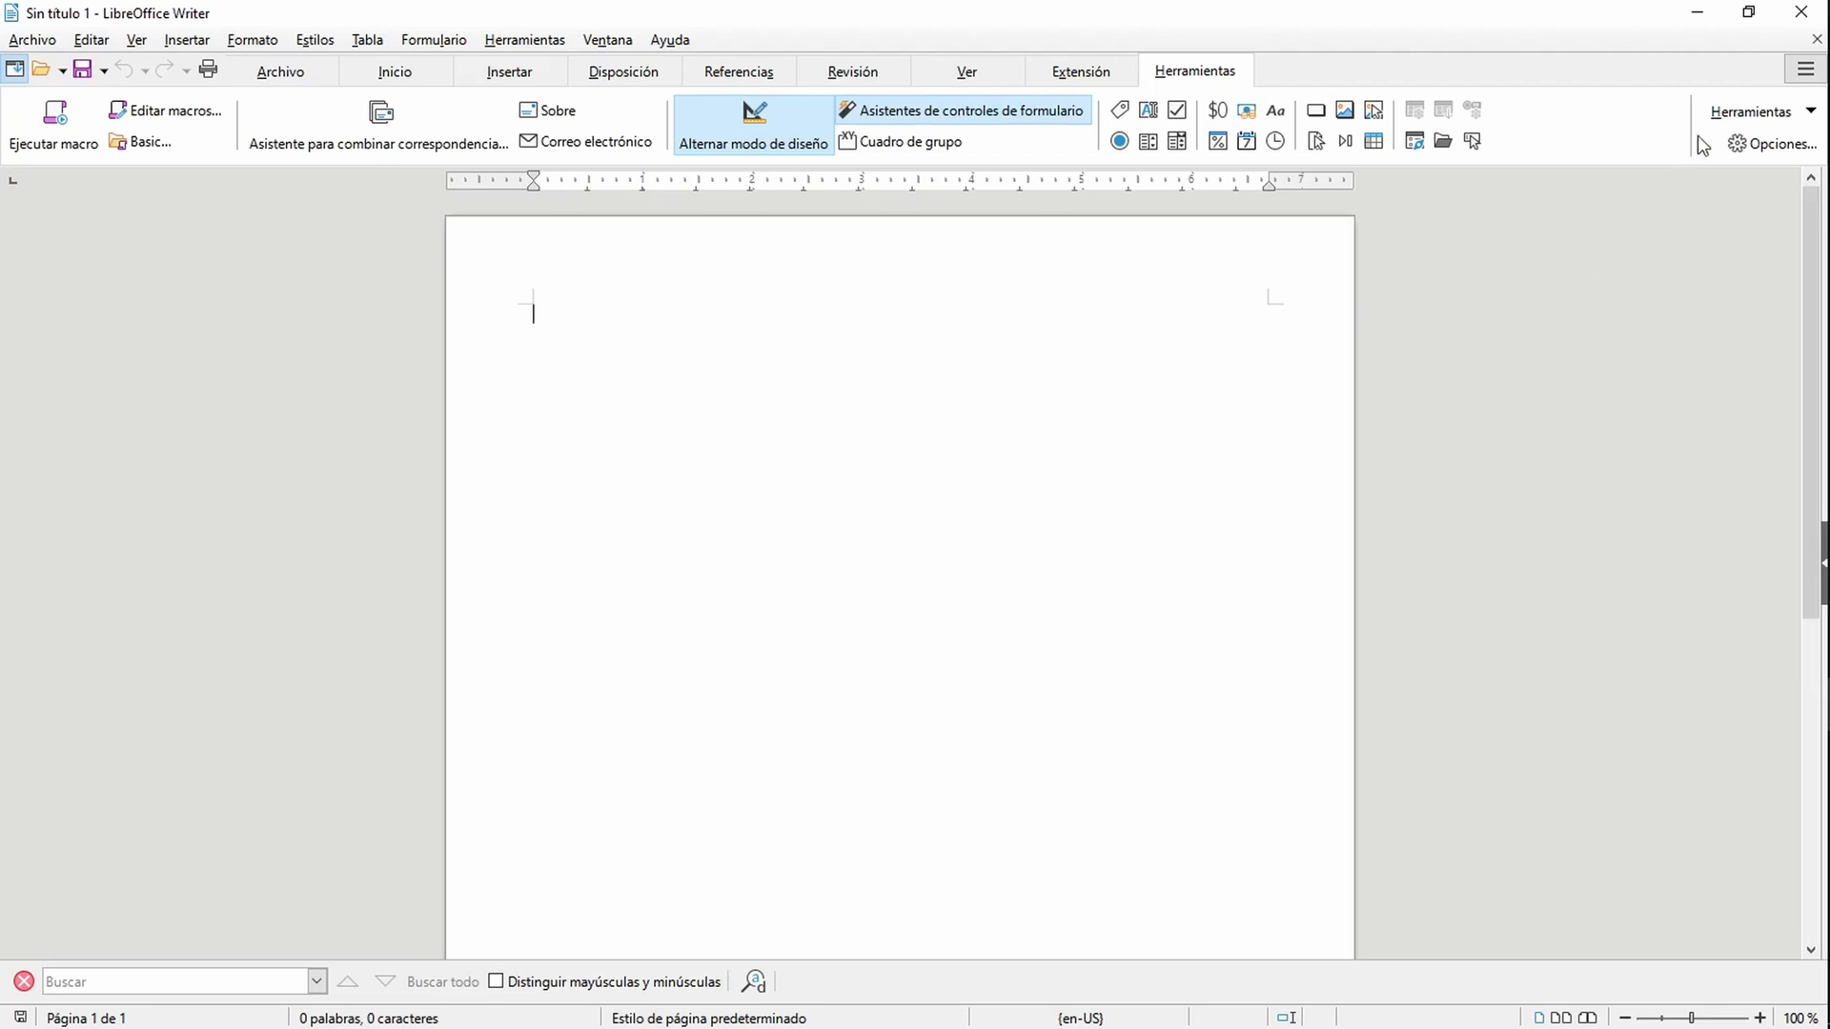
left_click(1723, 117)
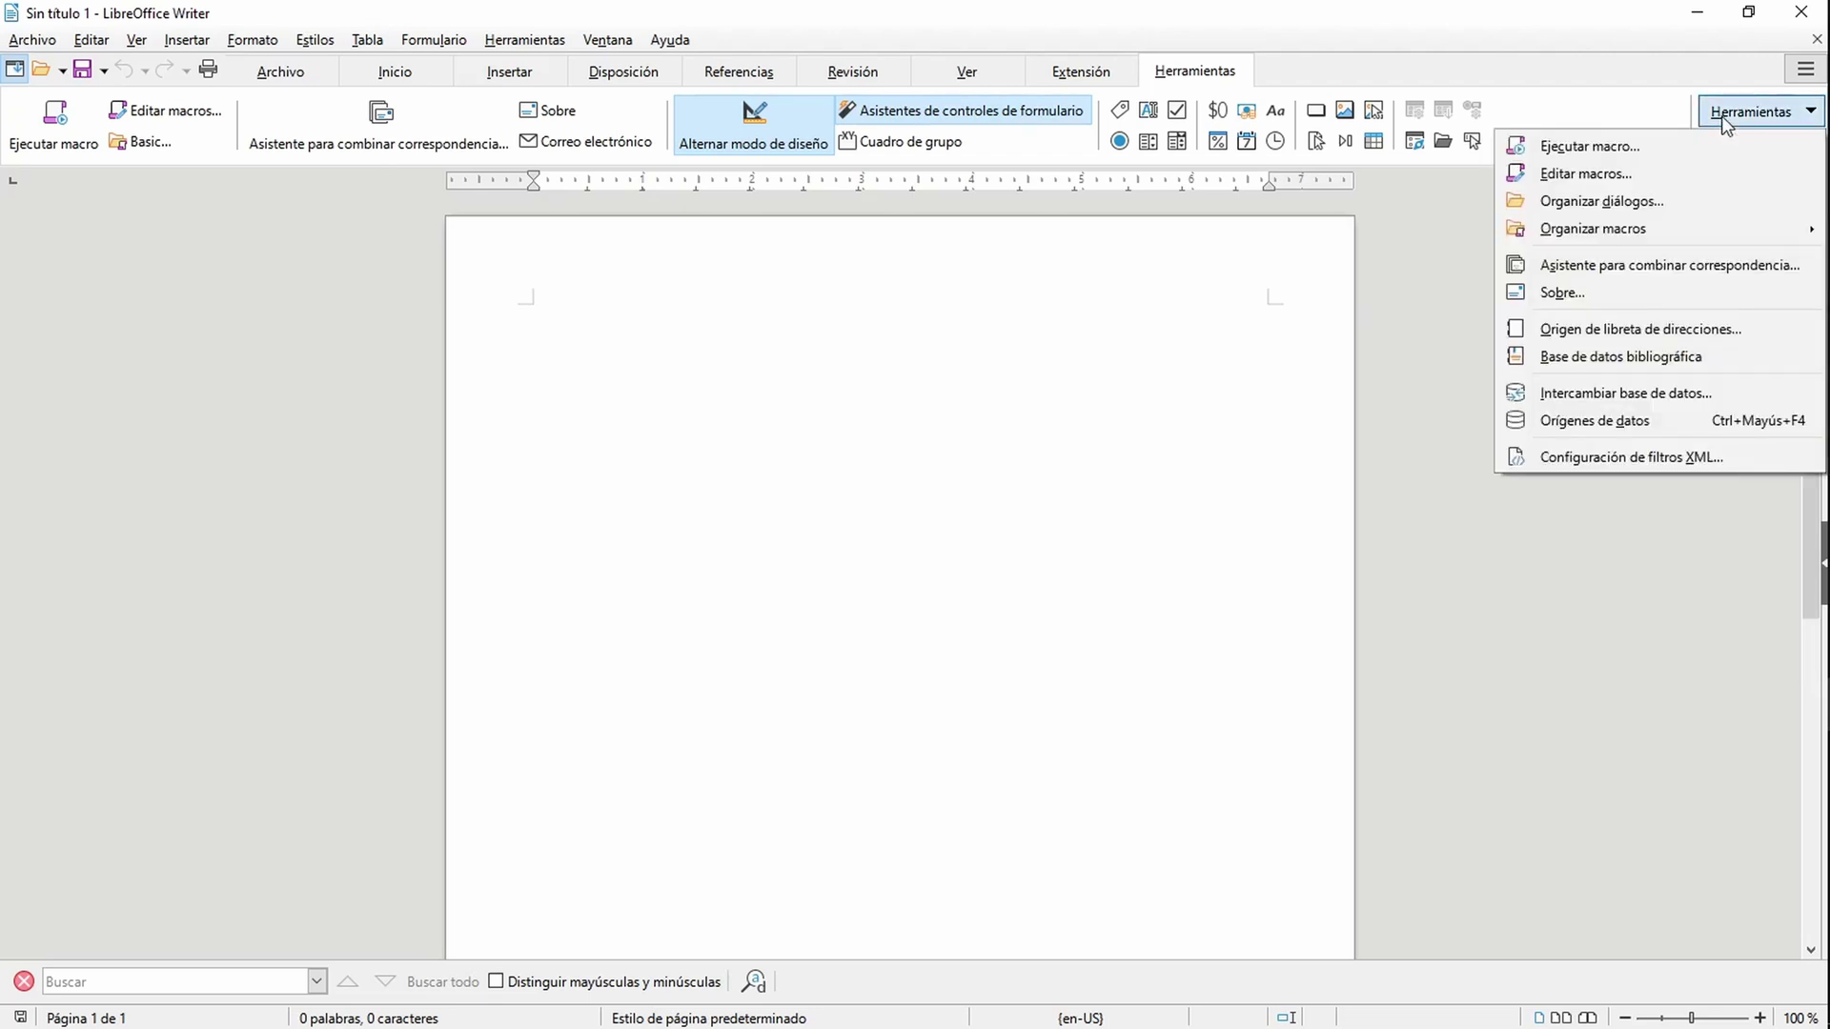
left_click(1723, 117)
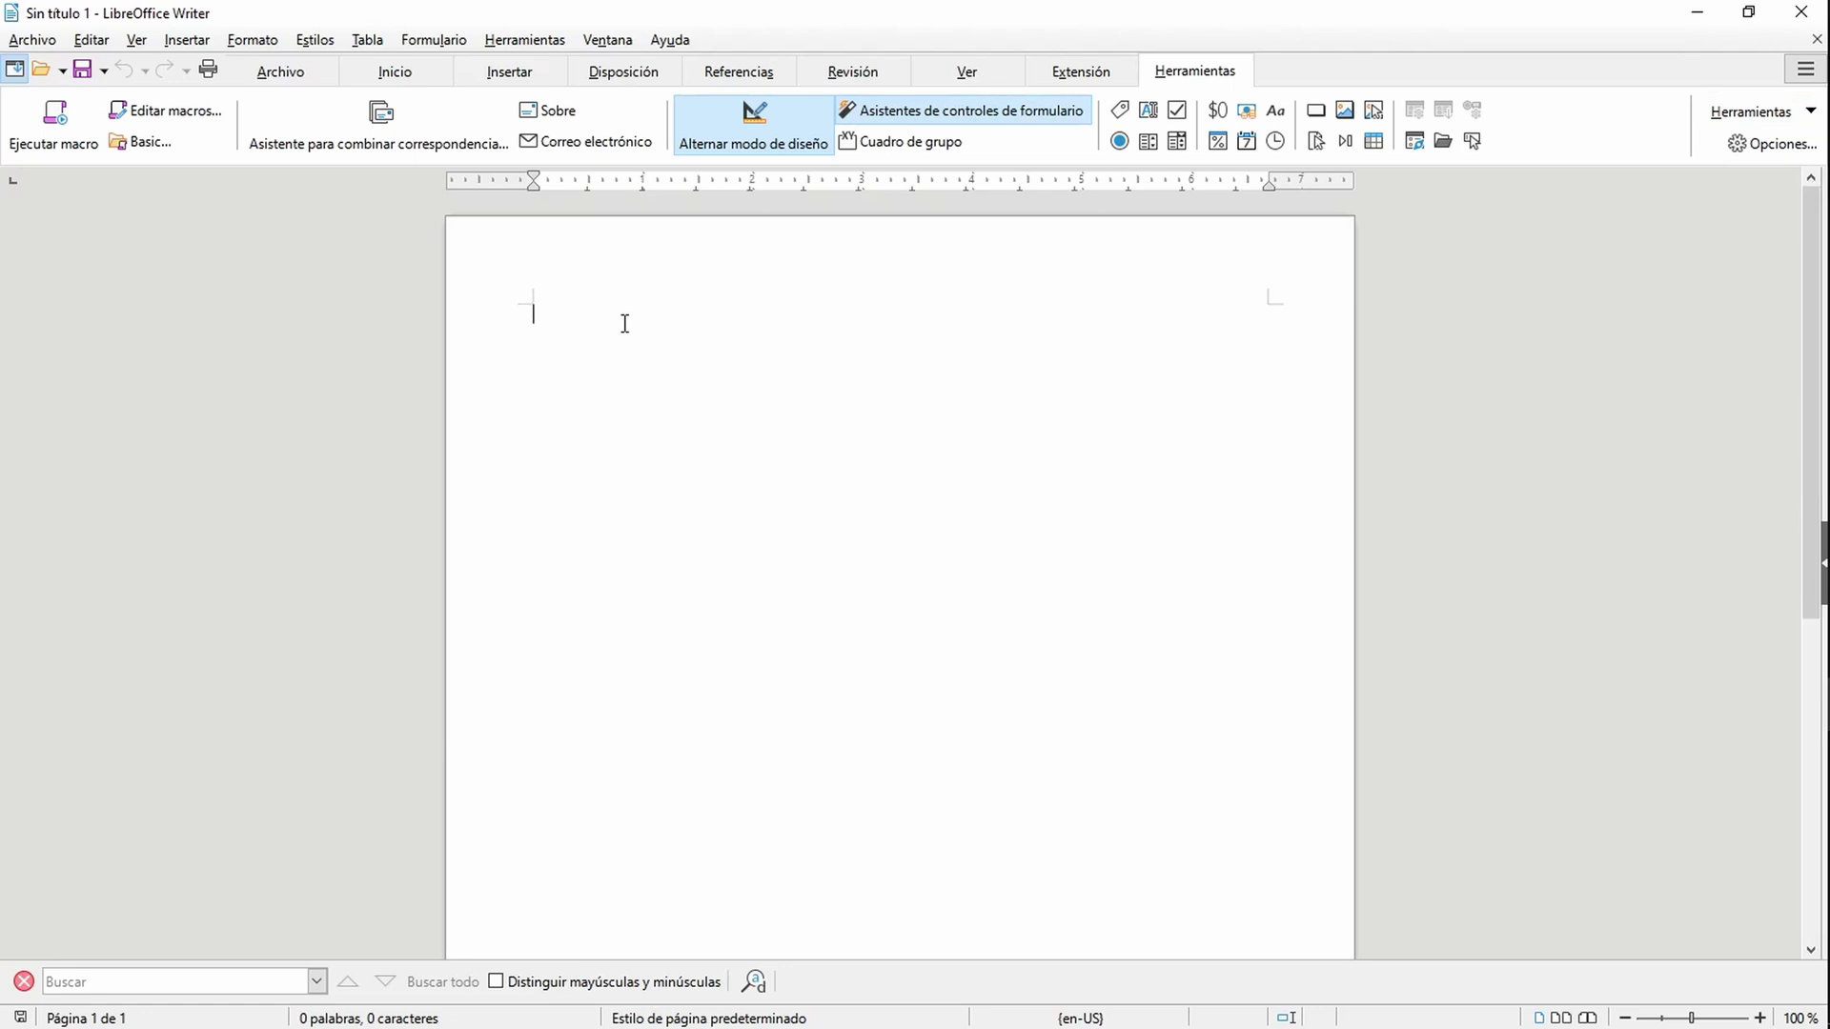
Step: Review Writer's tabbed Archivo, Inicio and Insertar commands
left_click(291, 74)
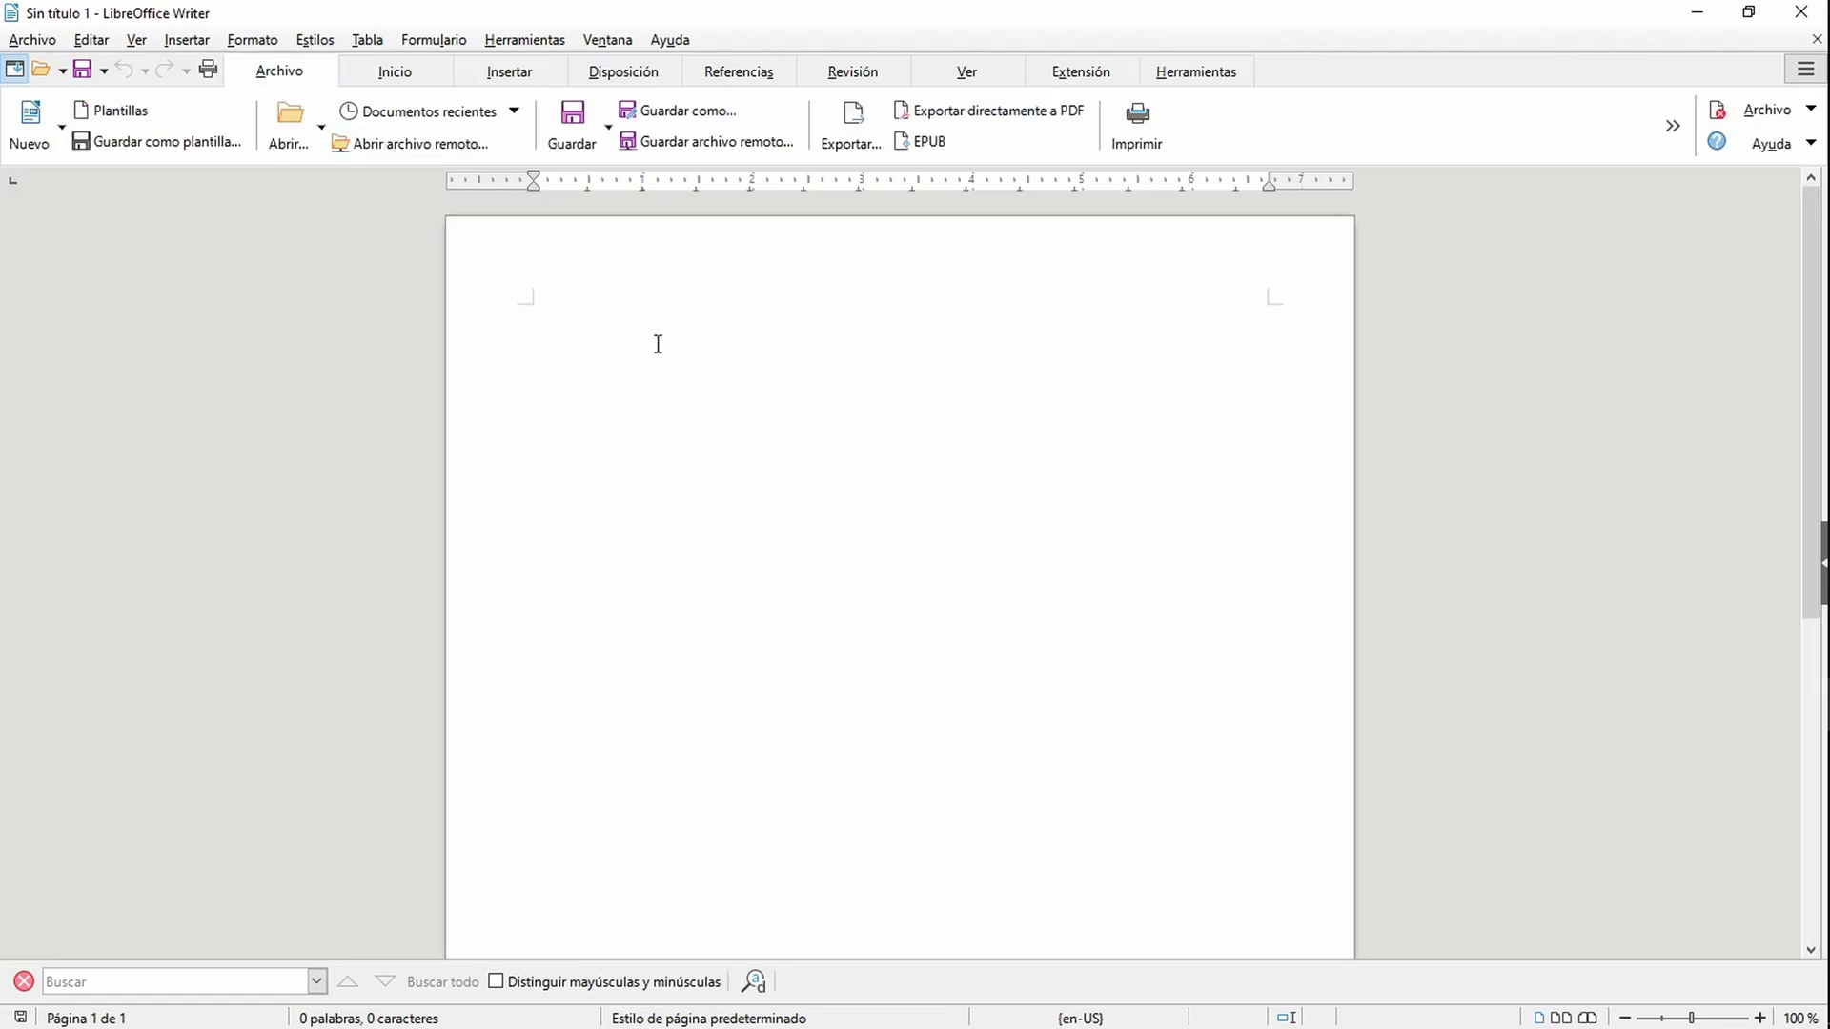
left_click(394, 73)
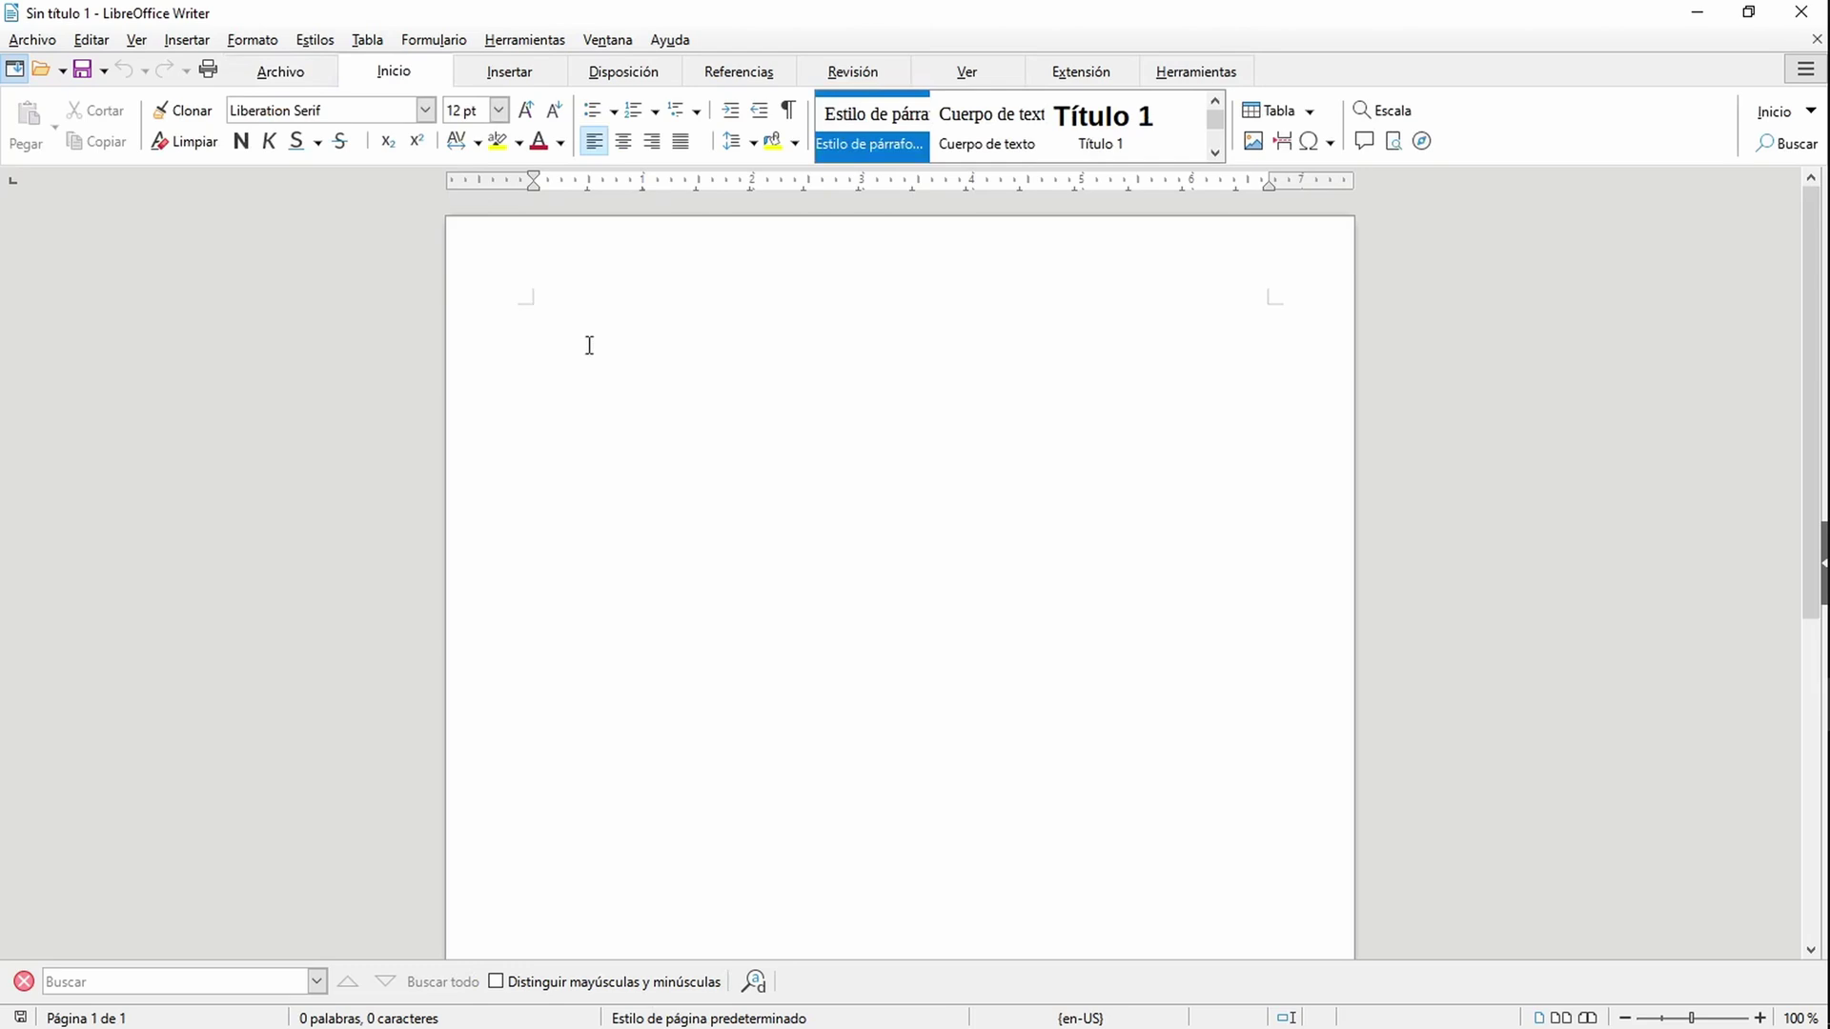
left_click(513, 74)
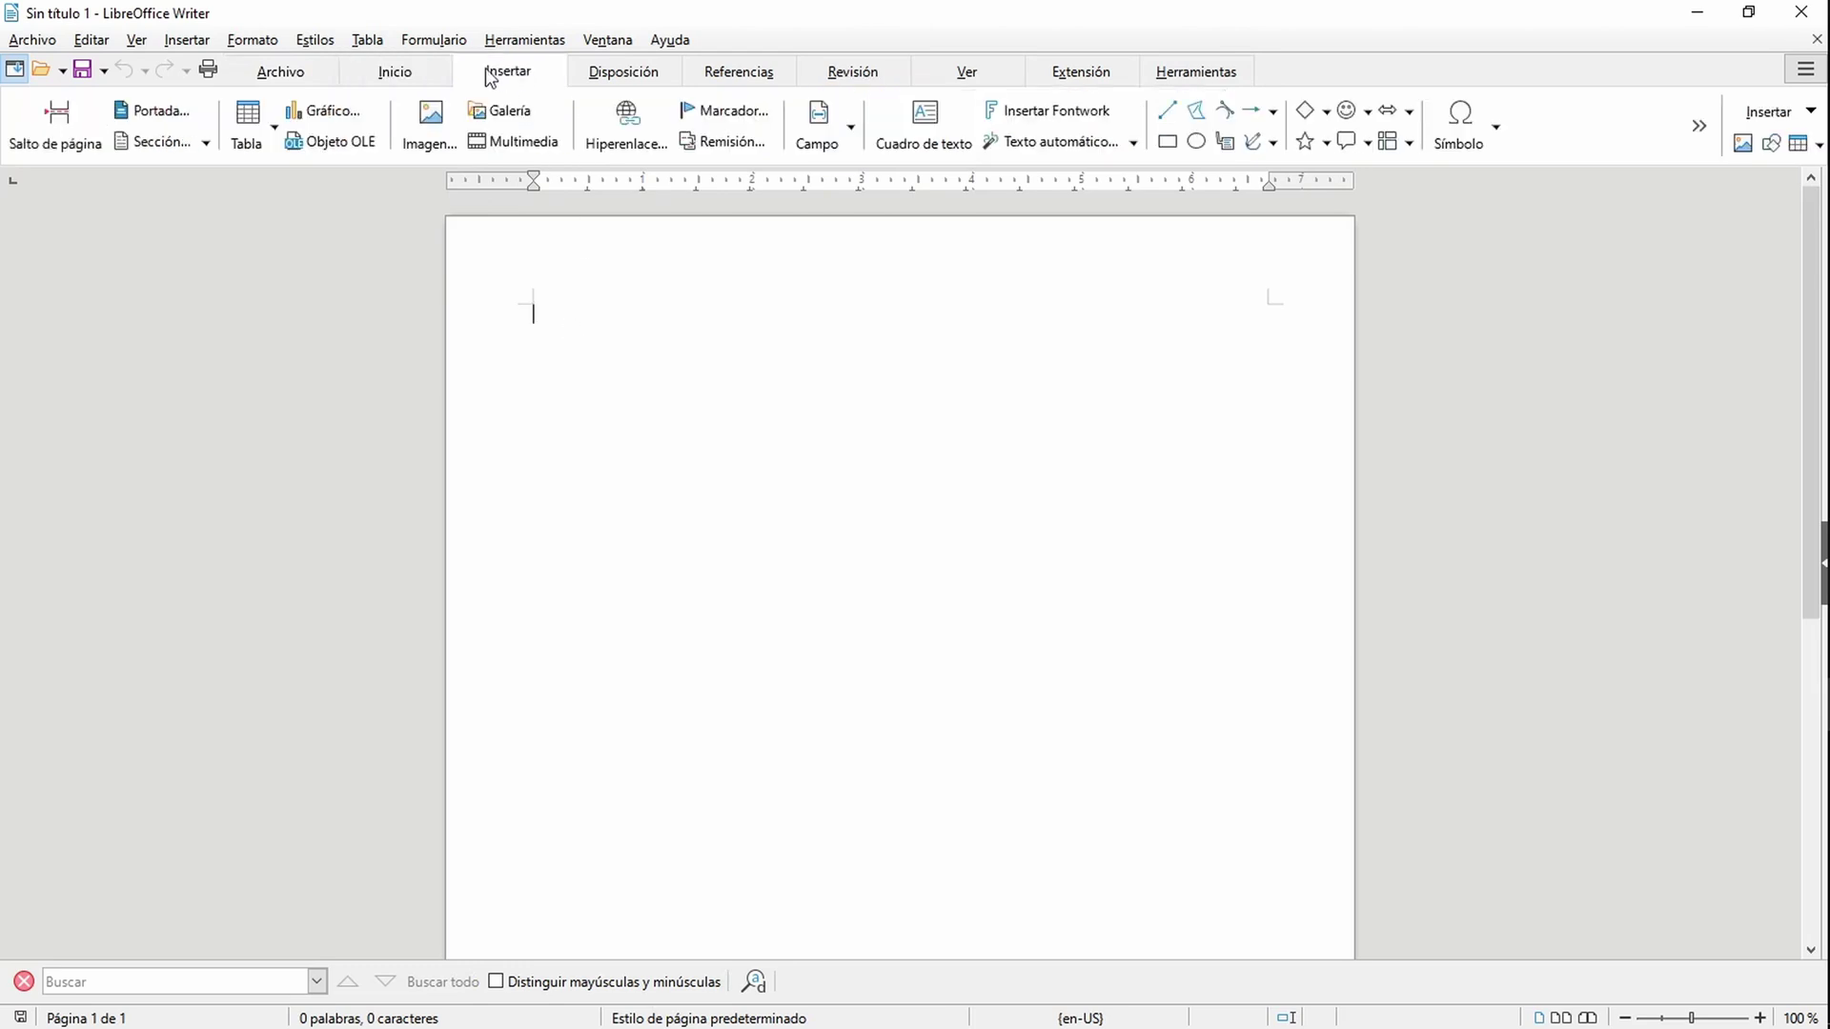
Step: Look through the classic commands from Formato and Estilos to Herramientas and Ventana, and return to the document
left_click(254, 40)
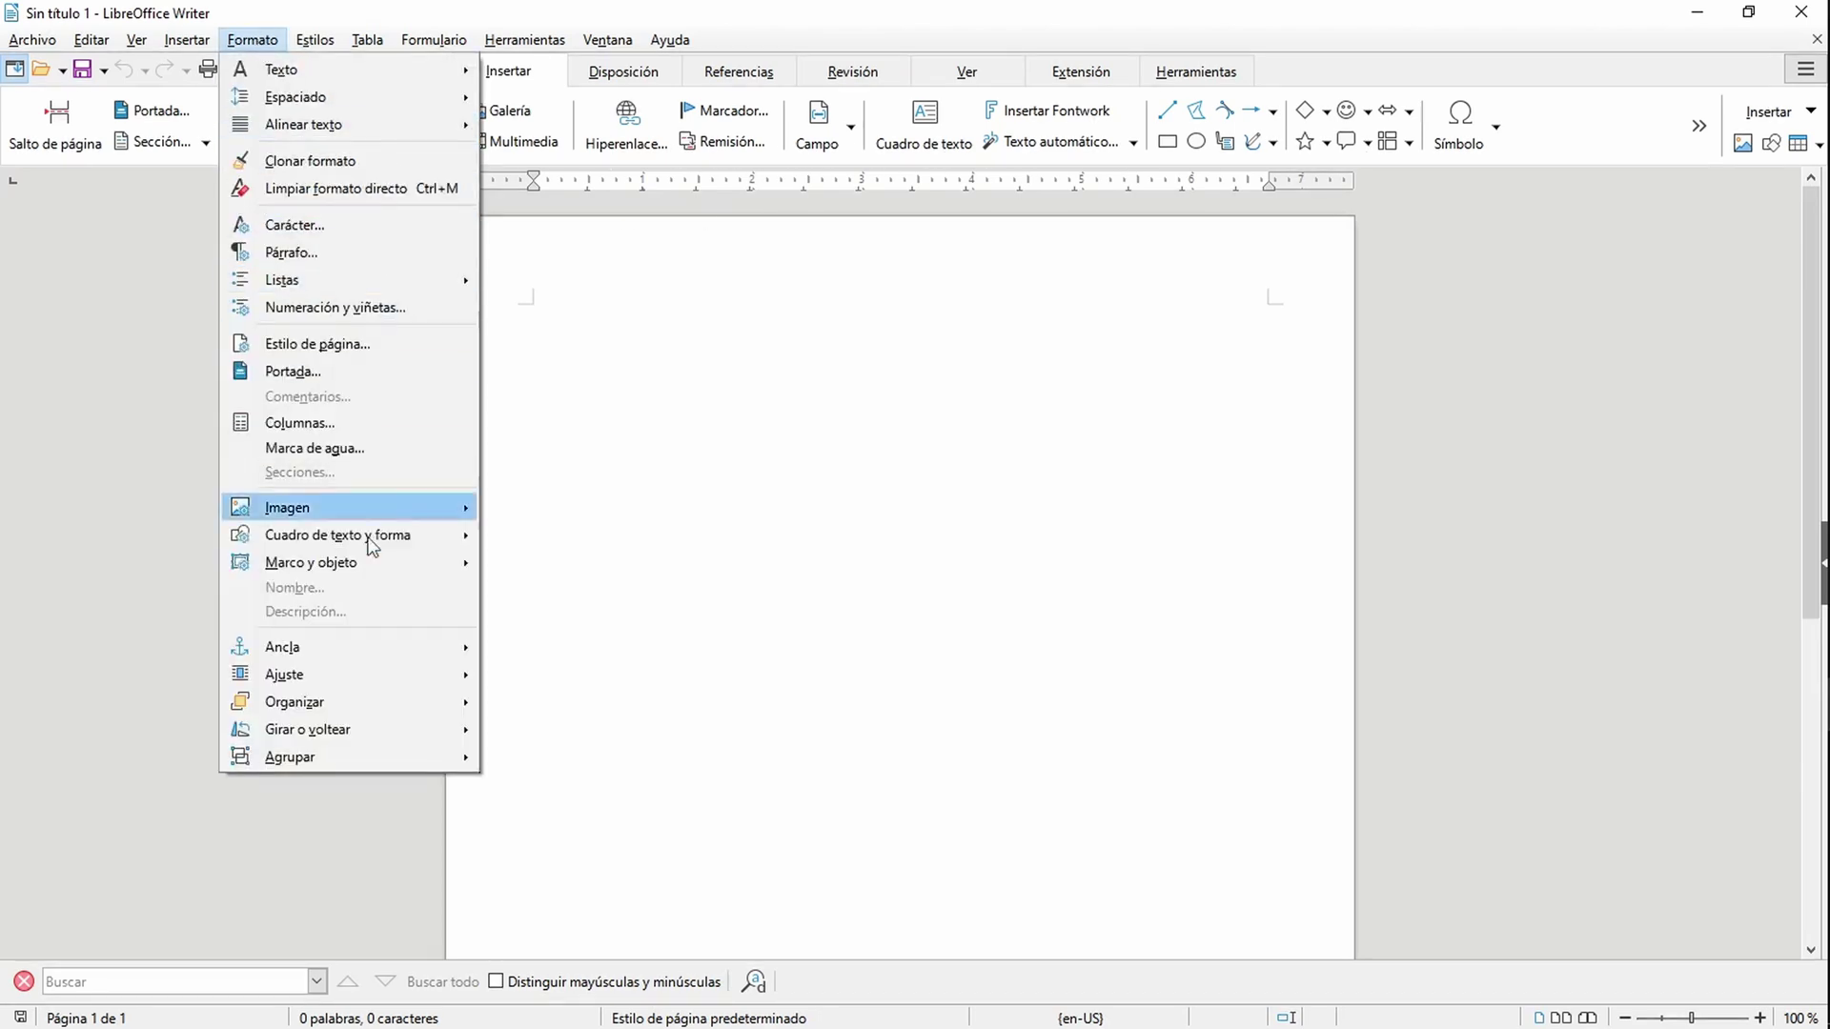
mouse_move(314, 43)
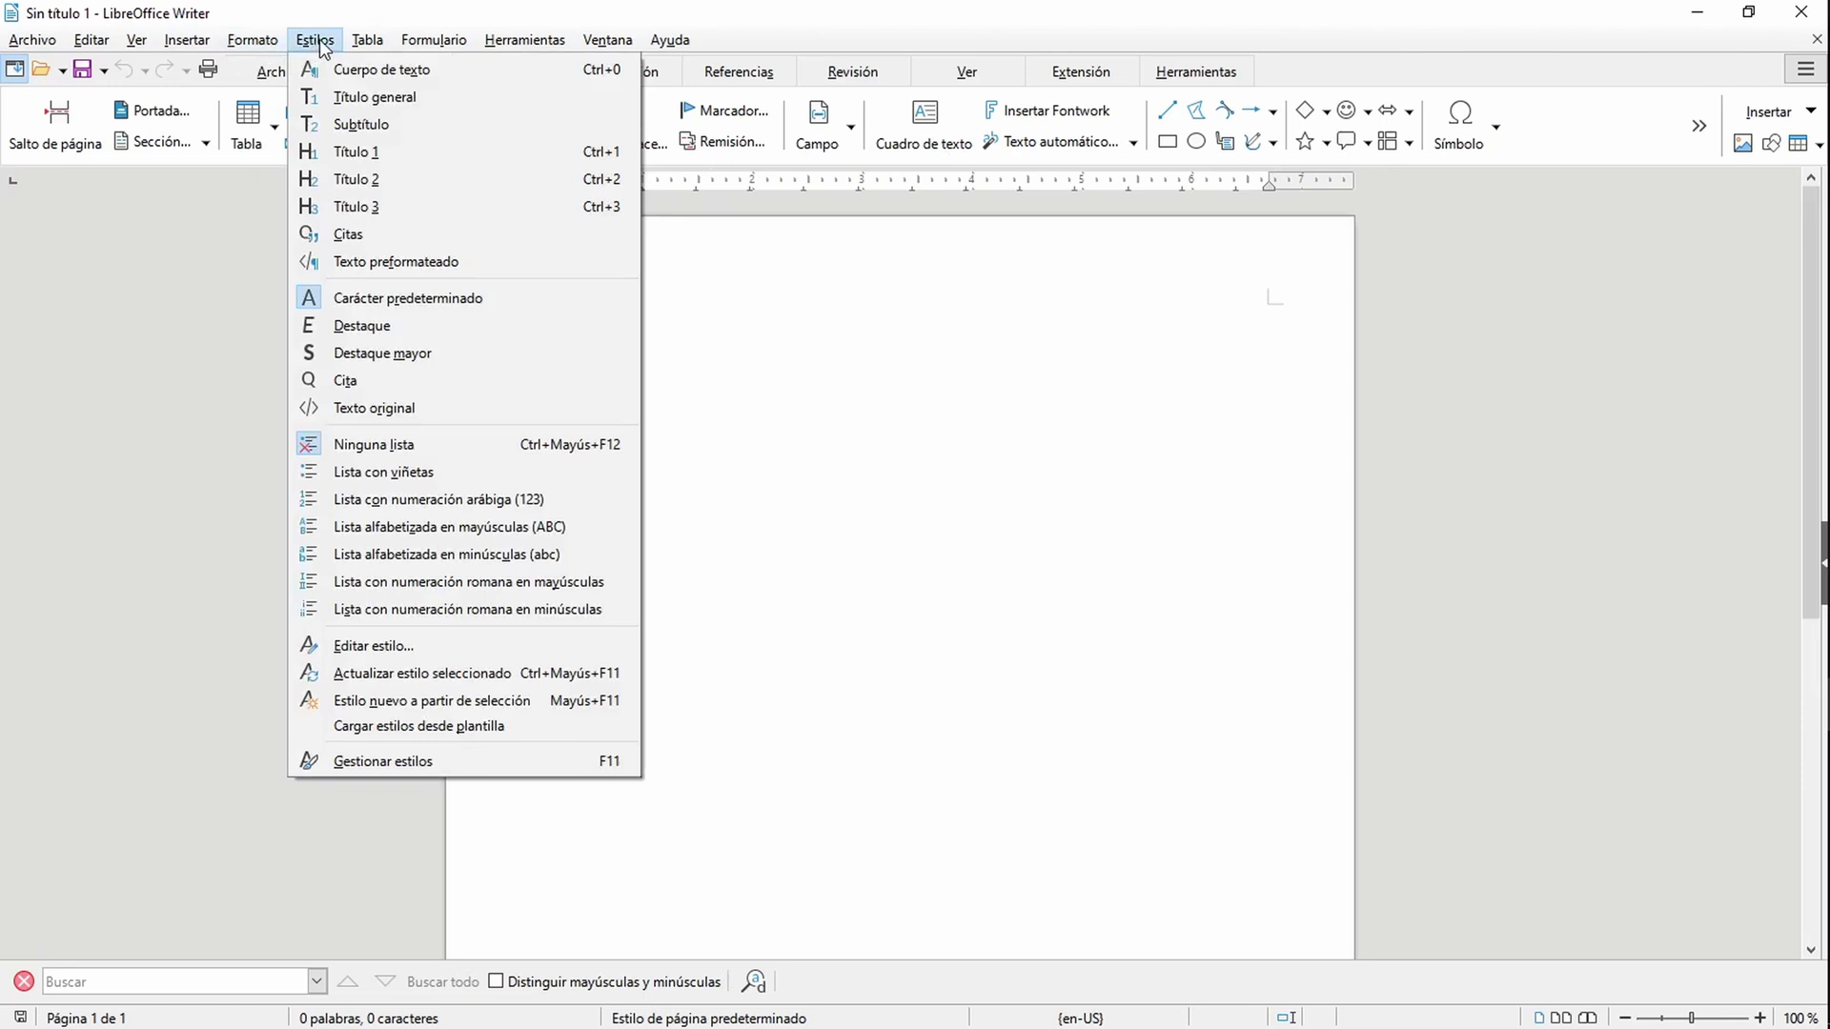
mouse_move(438, 43)
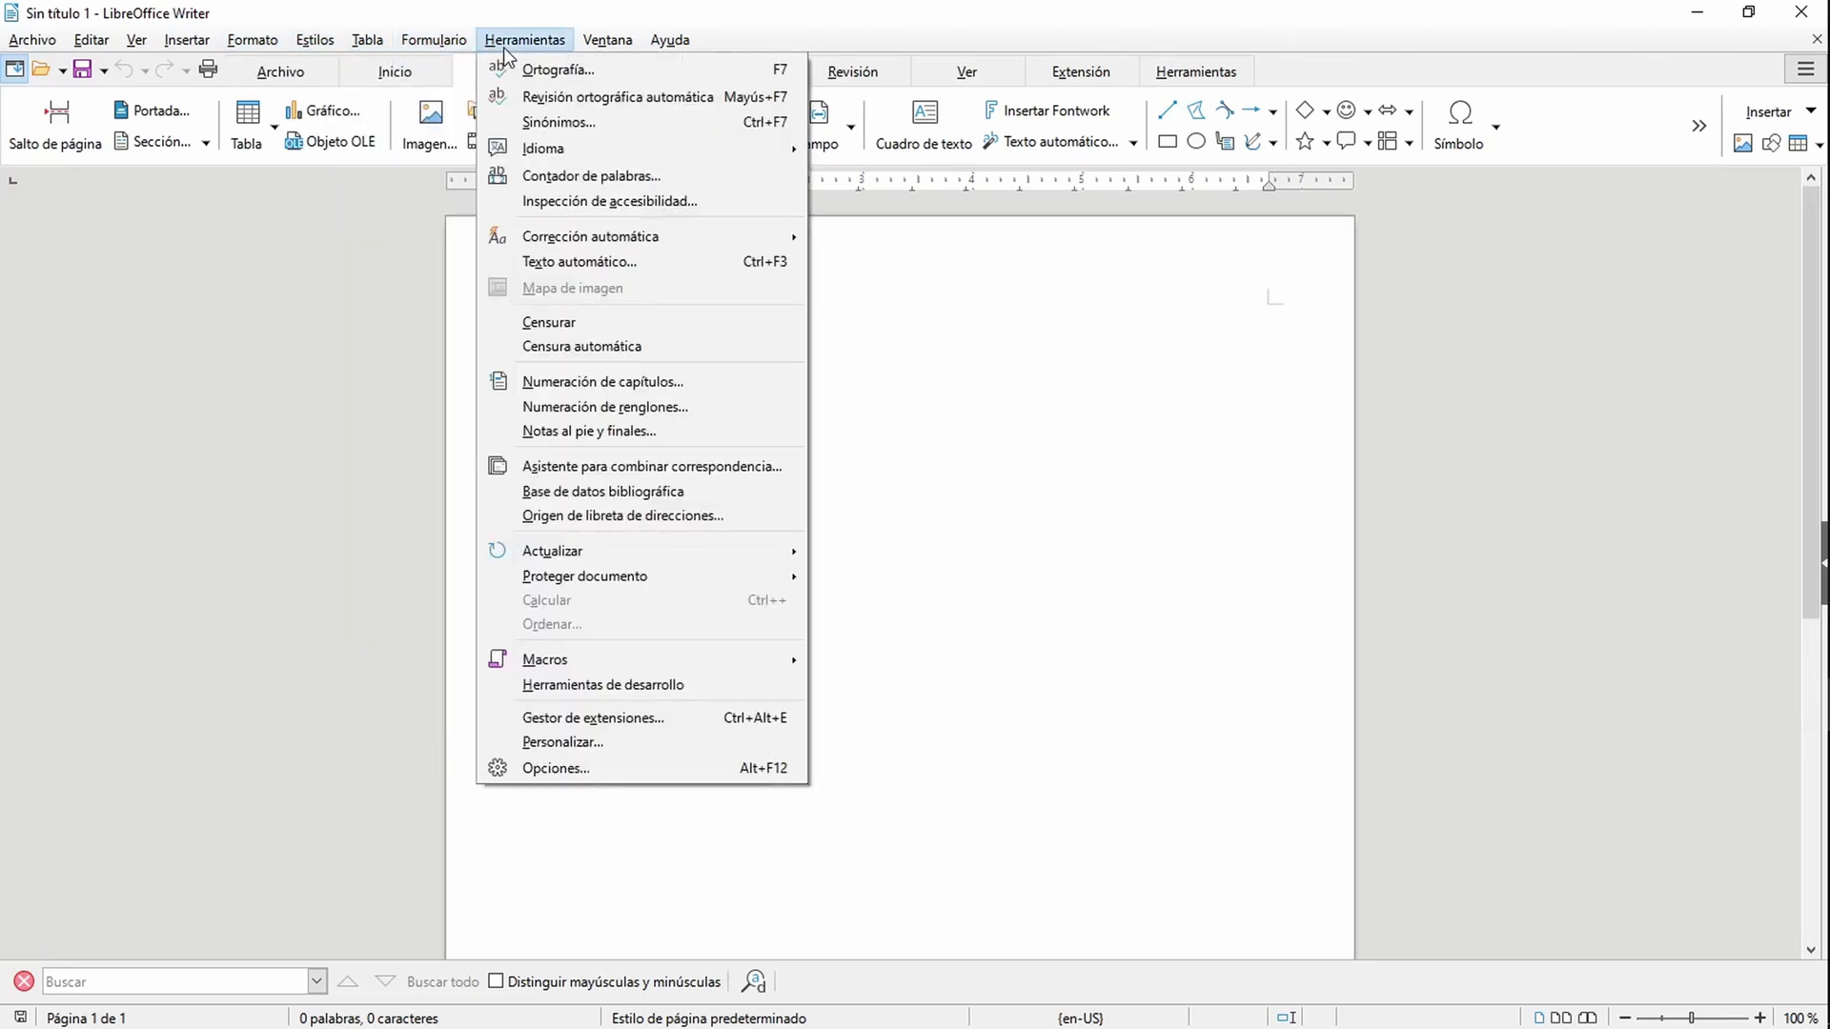
mouse_move(607, 43)
left_click(602, 418)
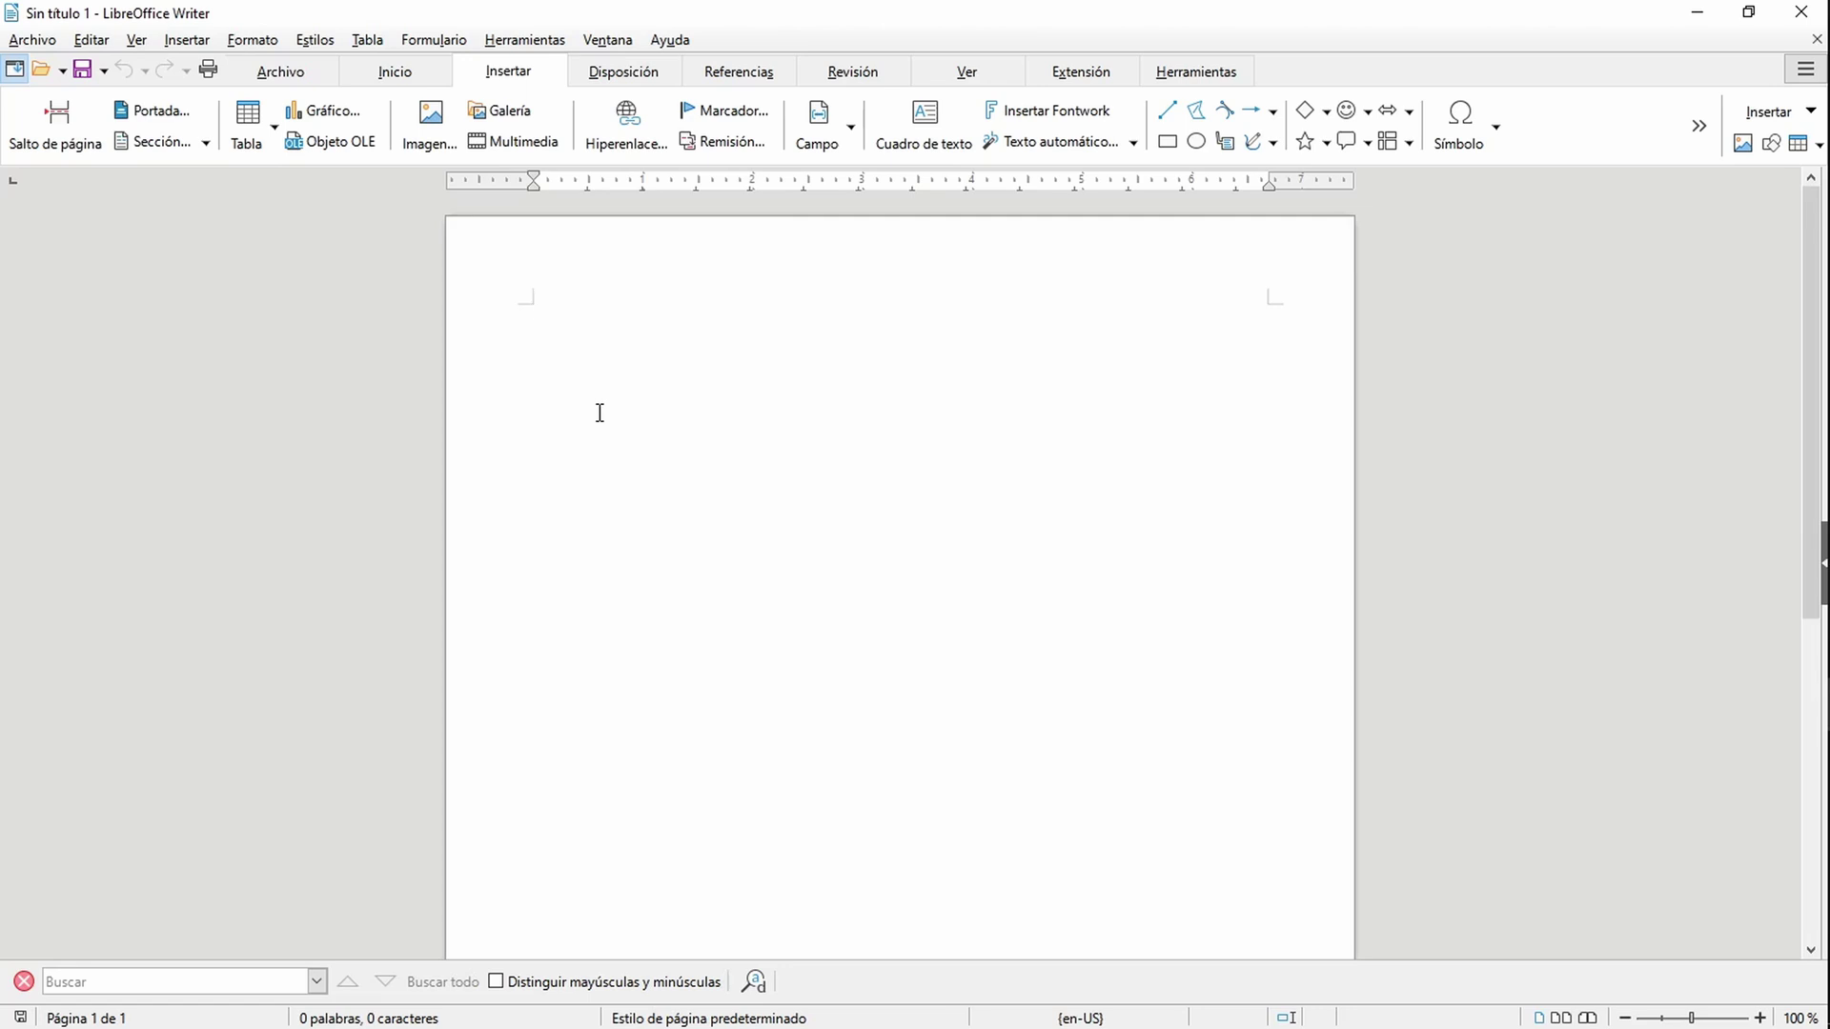
Step: Enter the unaccented word "Cancion" in the document and start a spelling check
type("ncion")
left_click(851, 78)
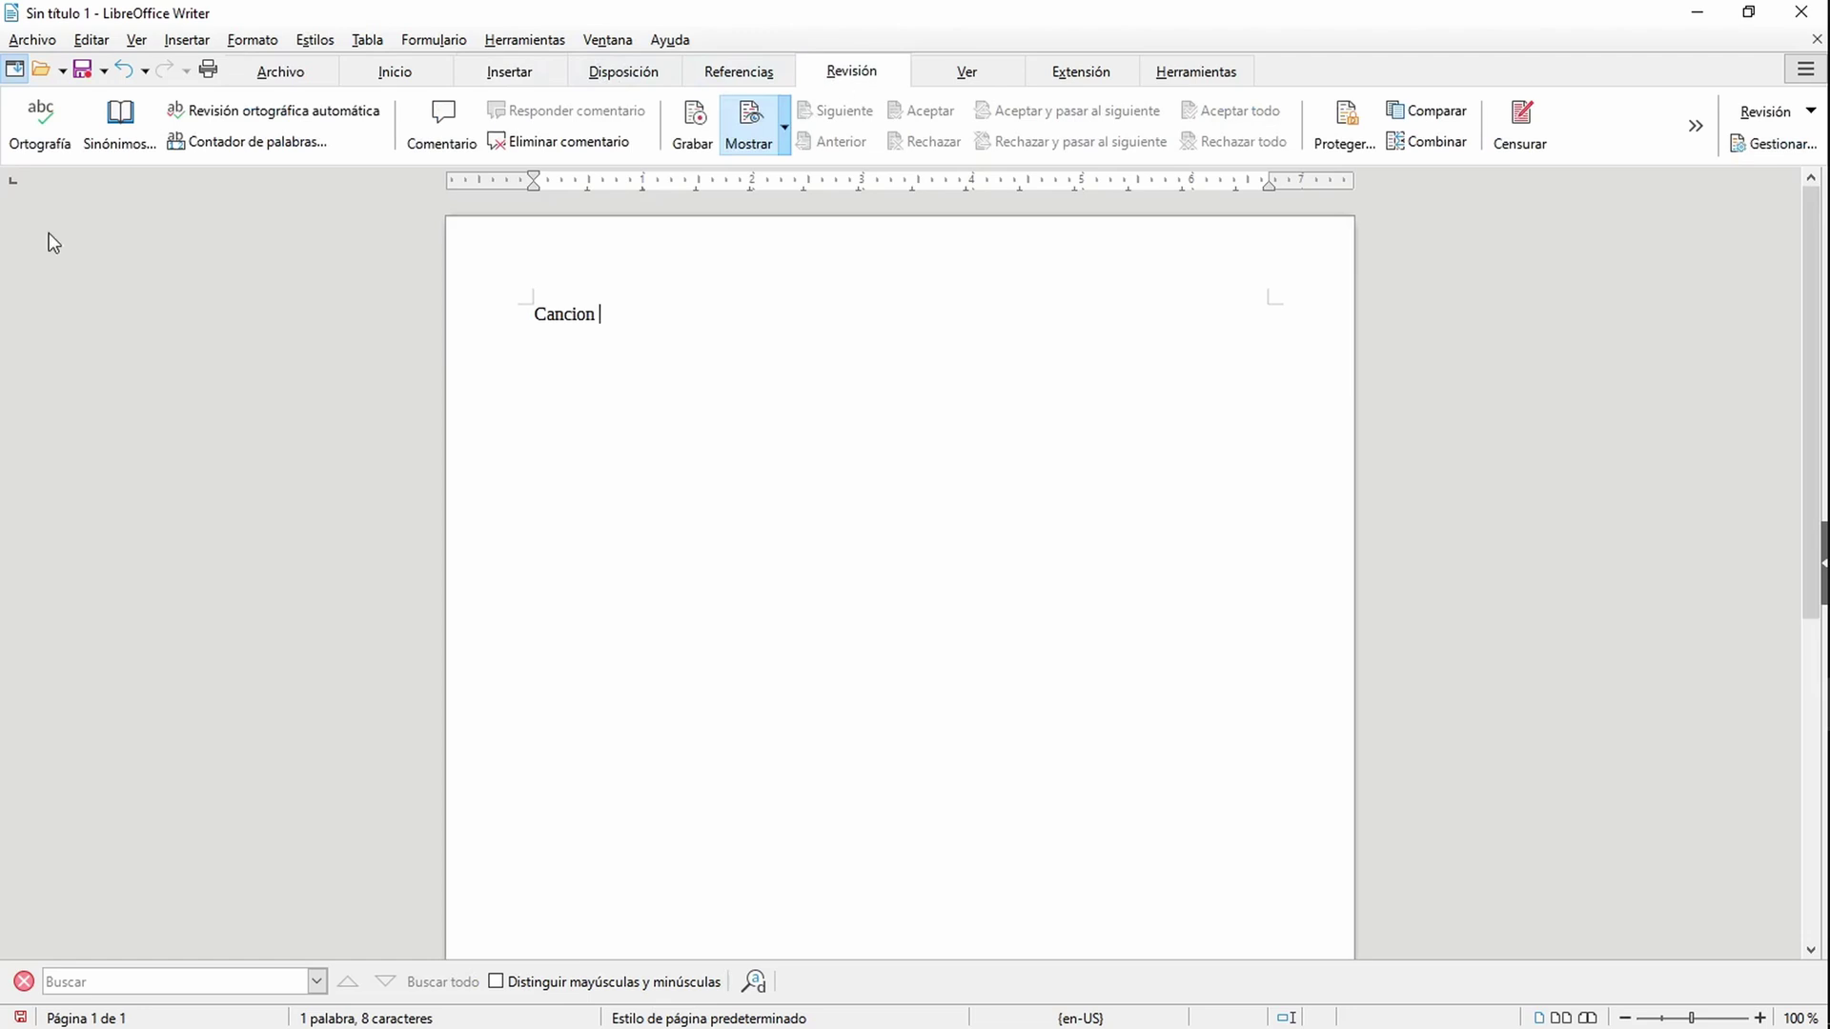
left_click(56, 146)
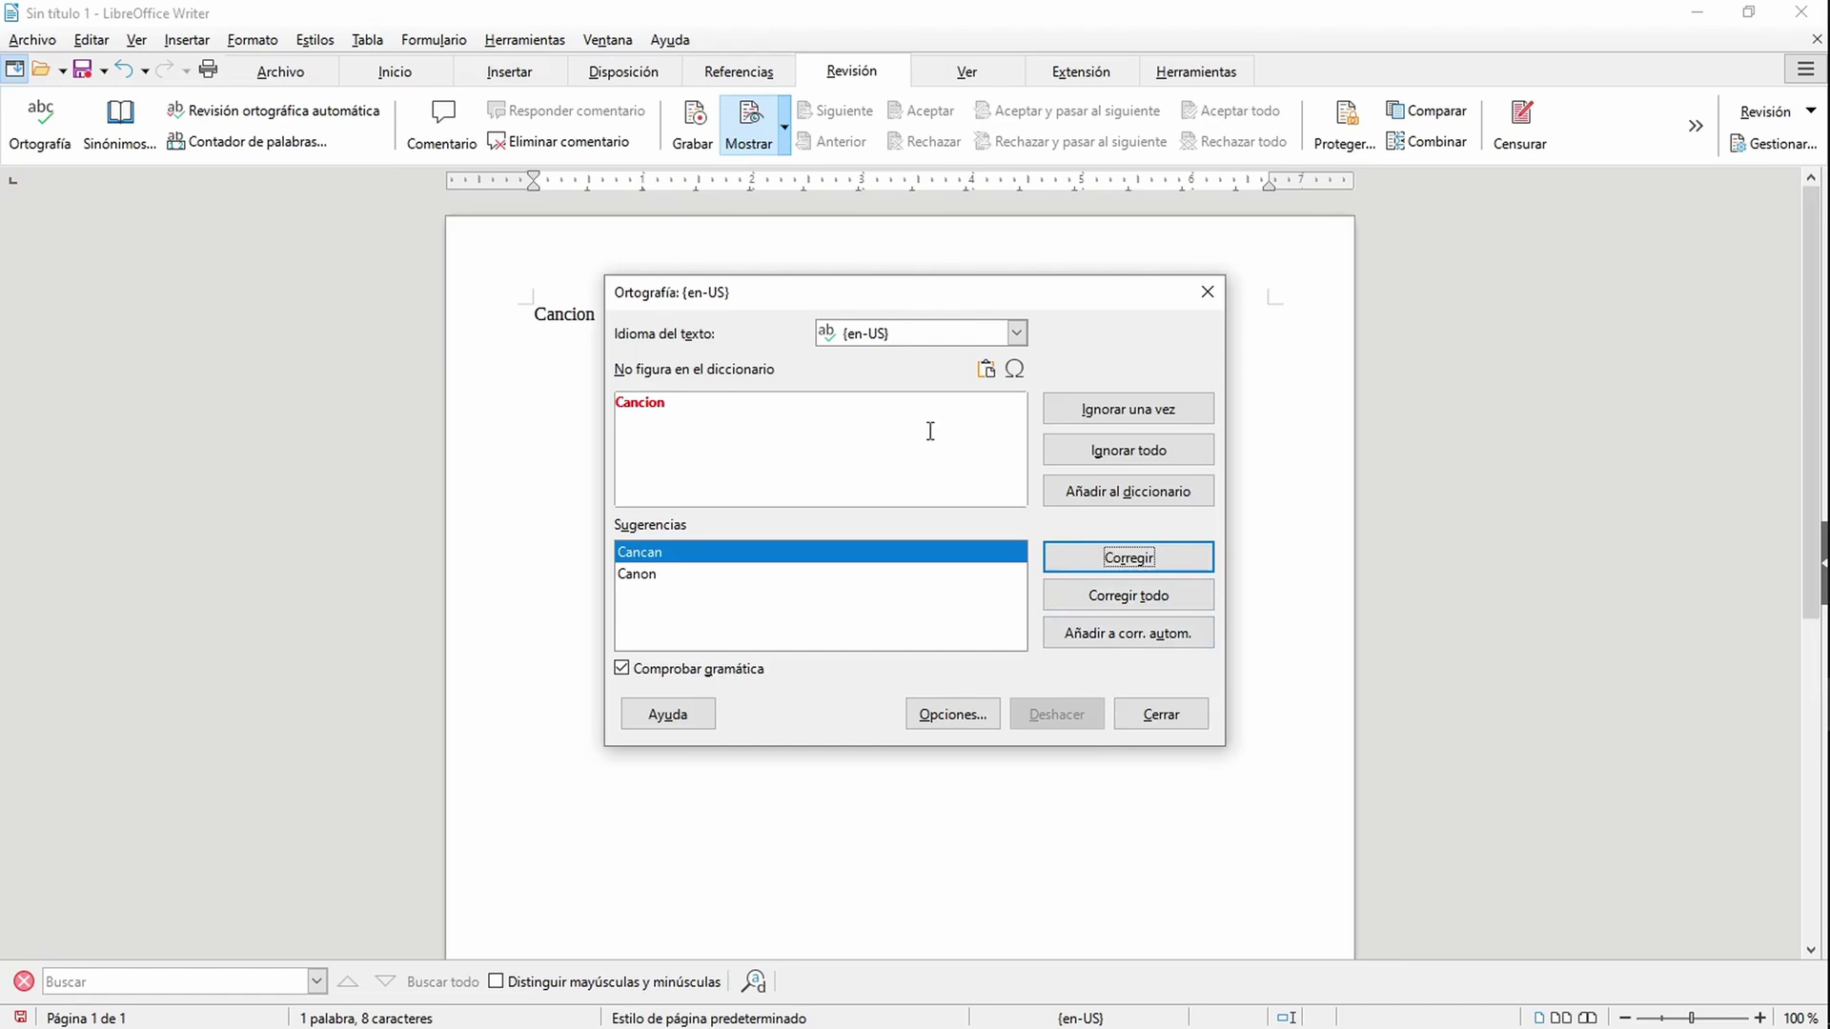
Step: Set the spelling check's text language to Español (Costa Rica), select the suggestion "Canción" and close the check without applying it
left_click(1017, 334)
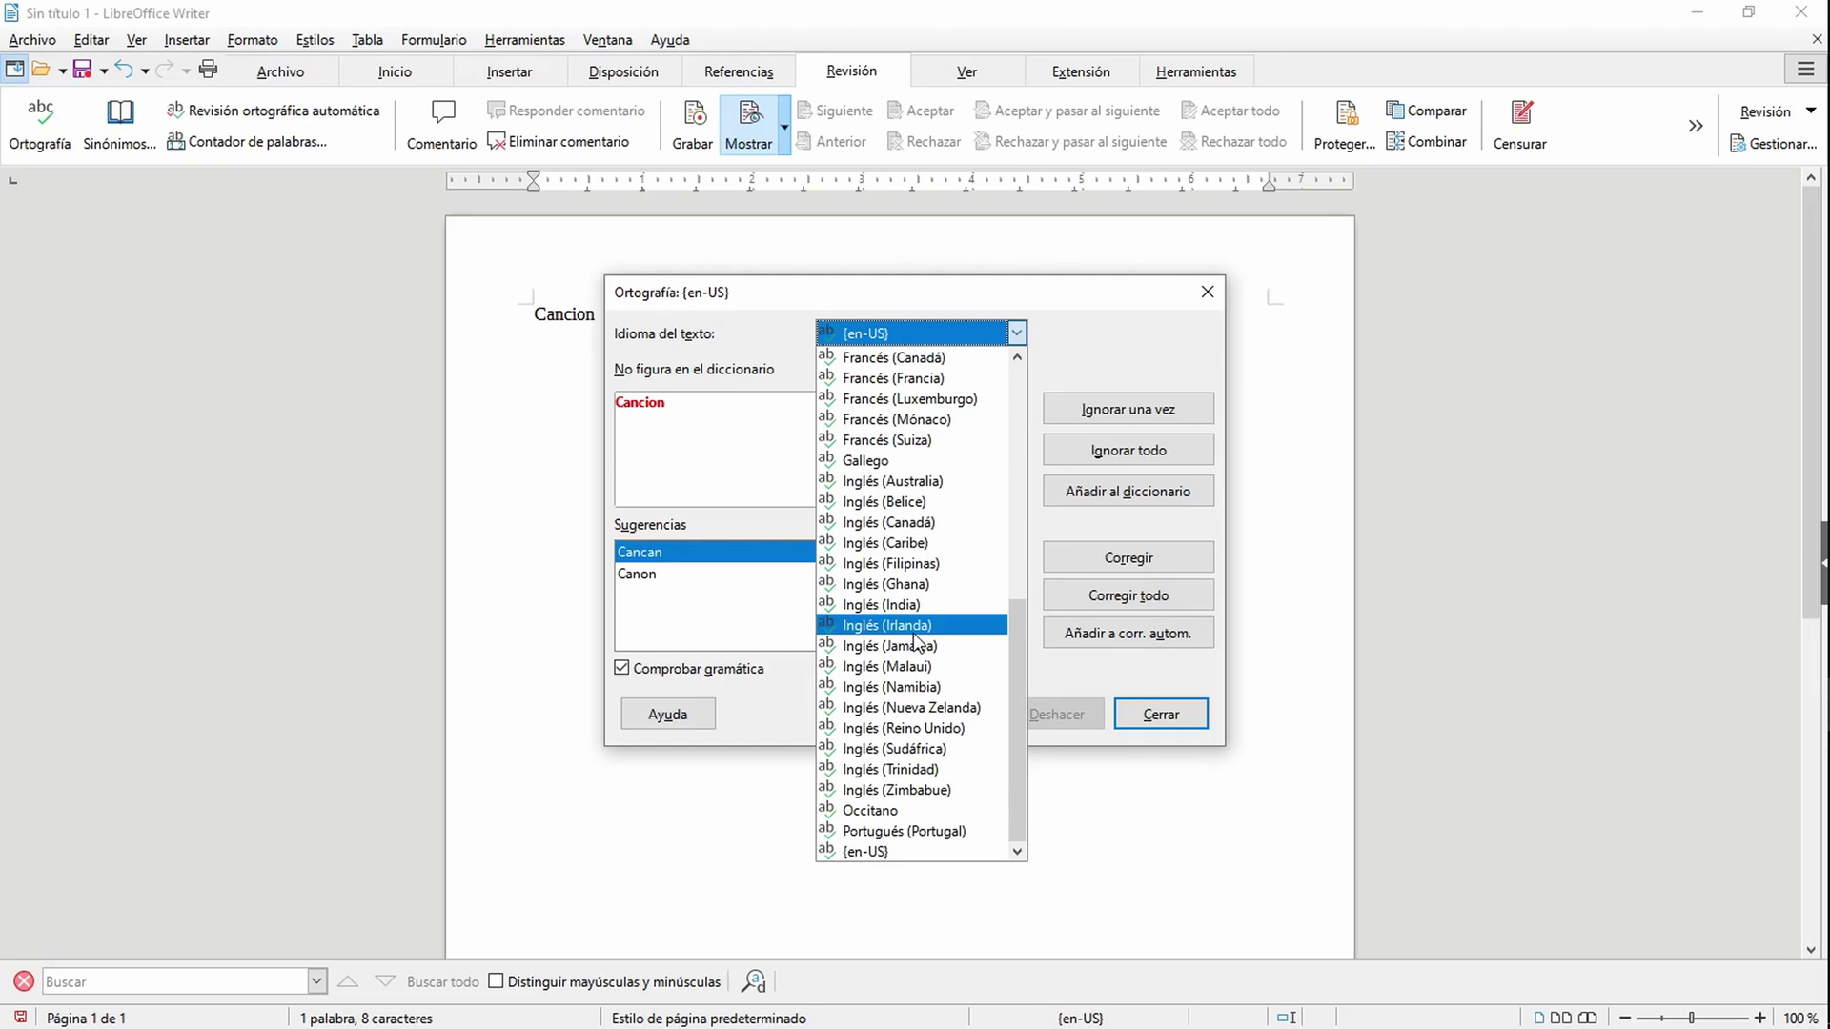
scroll(916, 630, "up", 5)
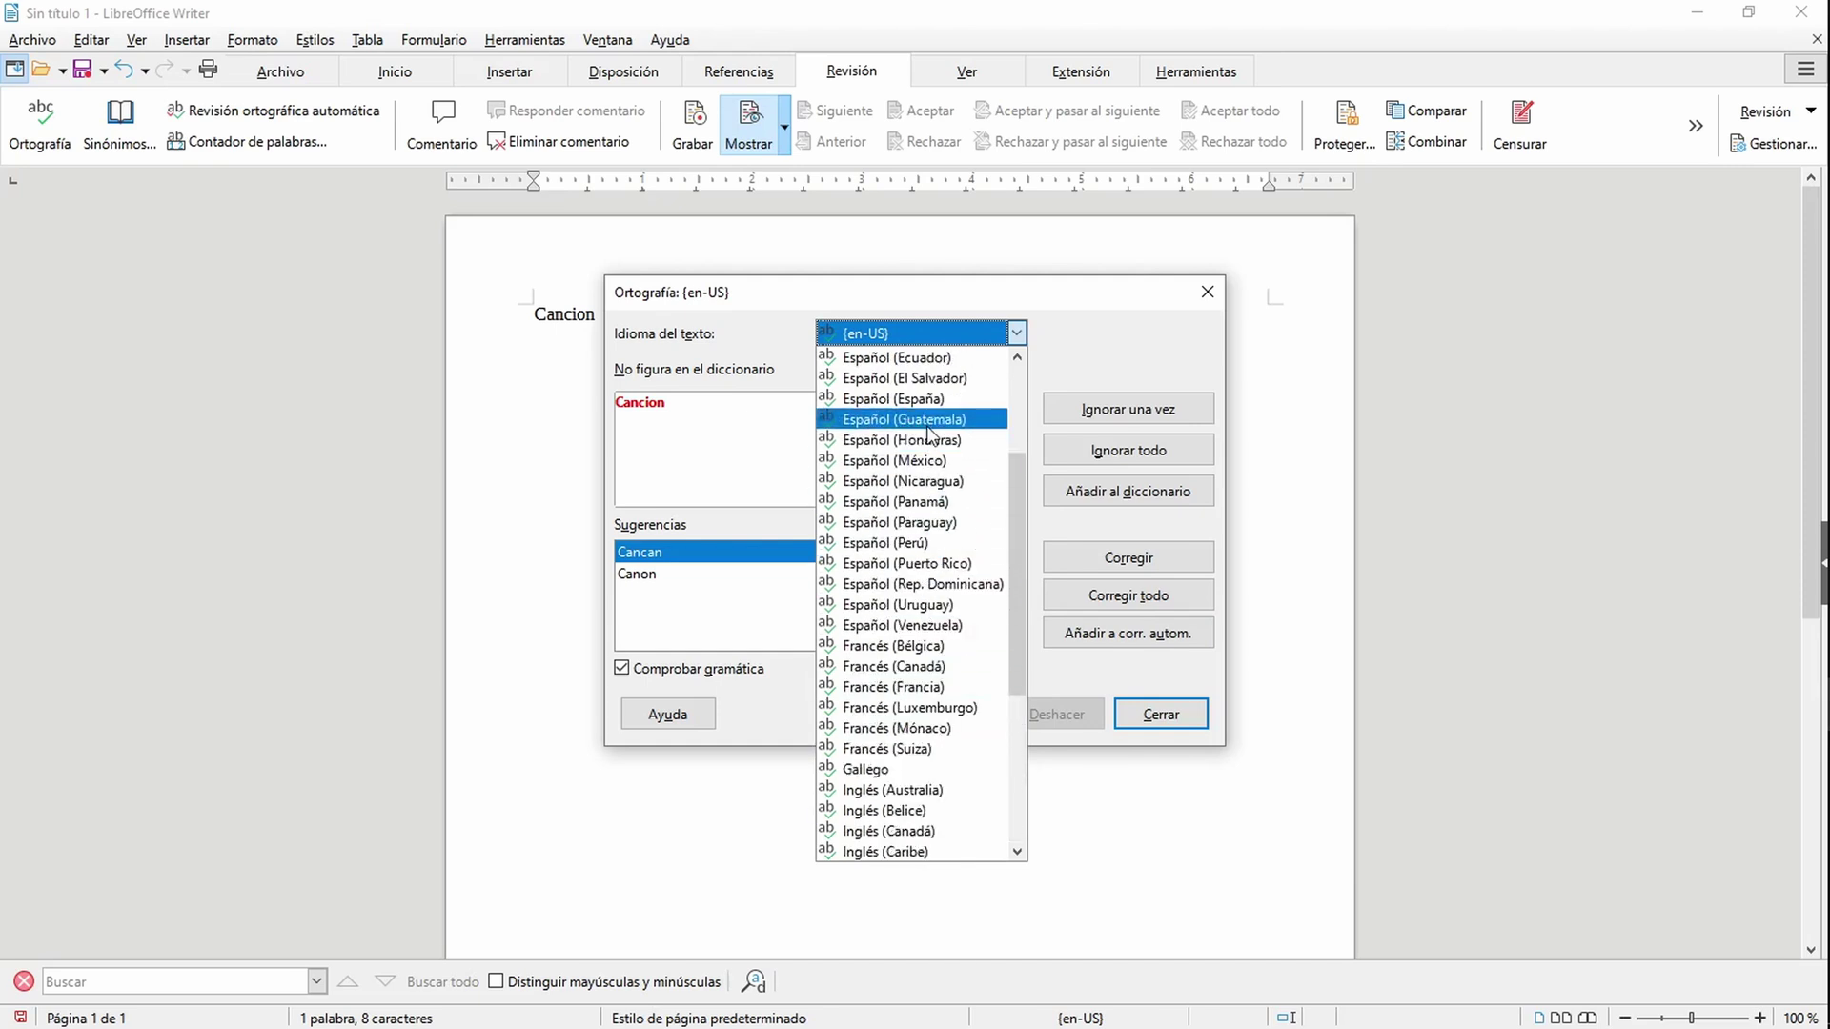
scroll(929, 435, "up", 2)
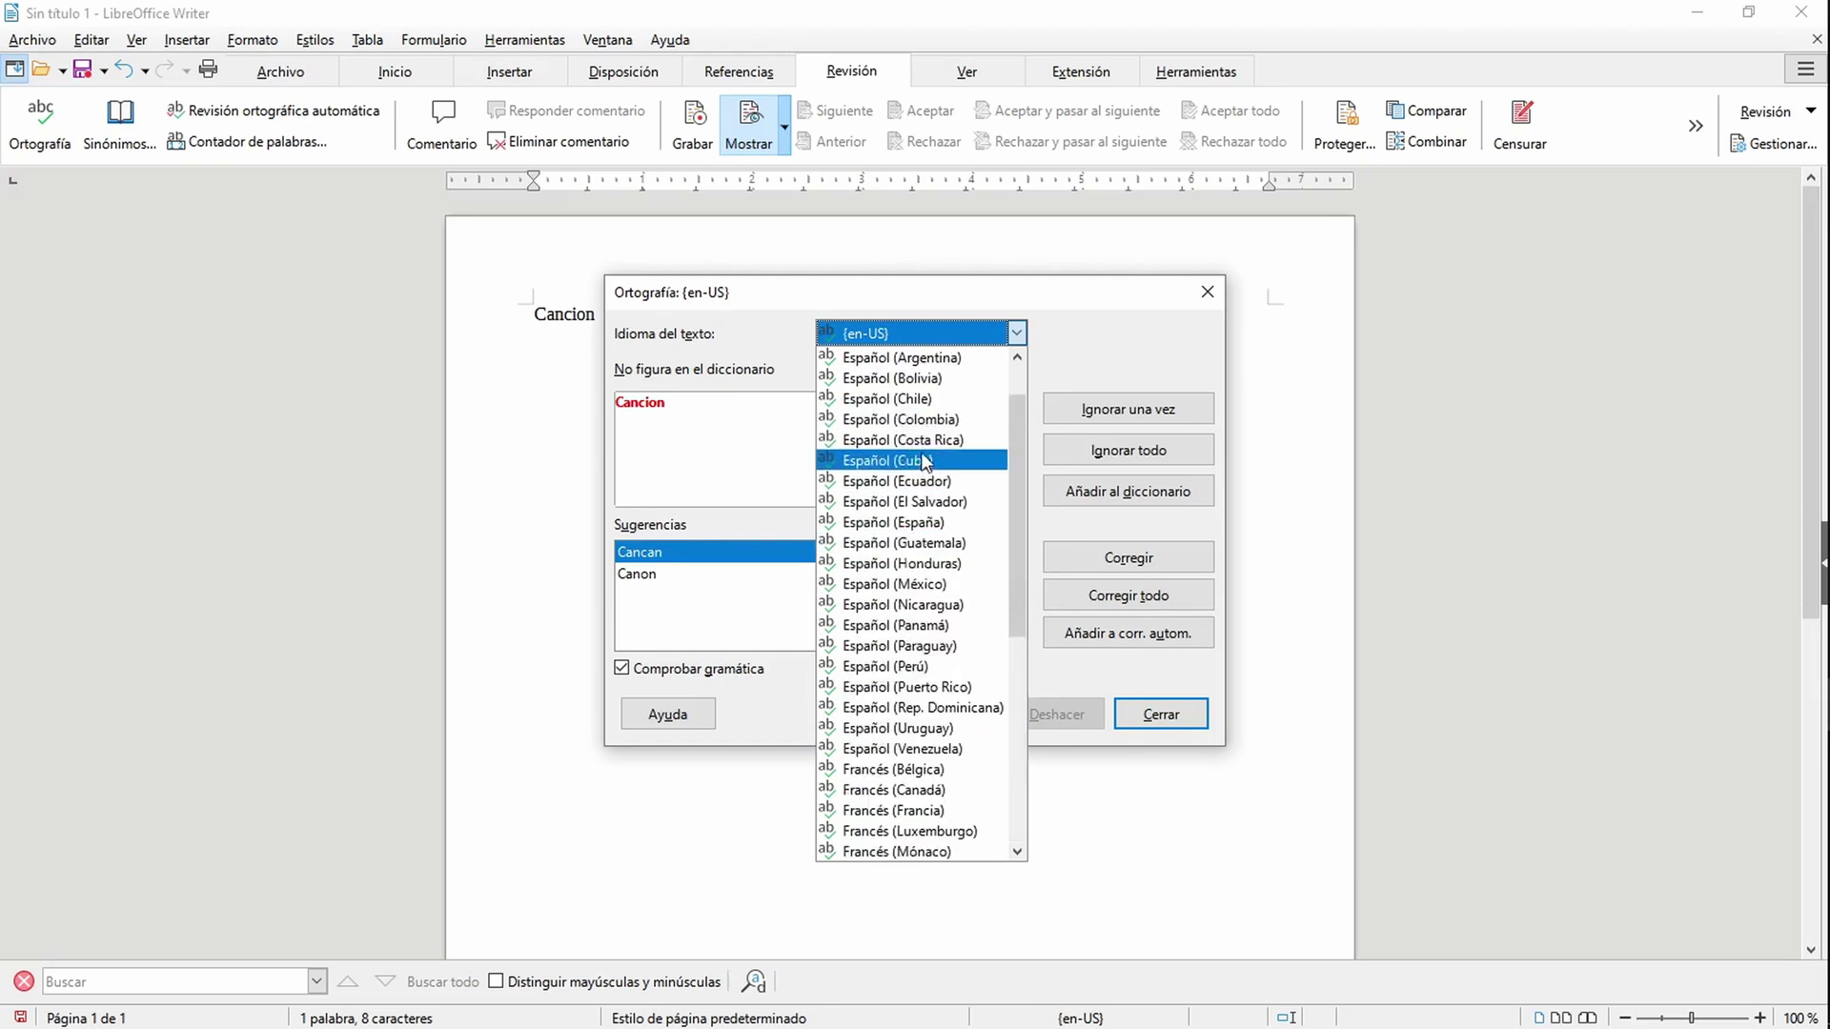
left_click(924, 440)
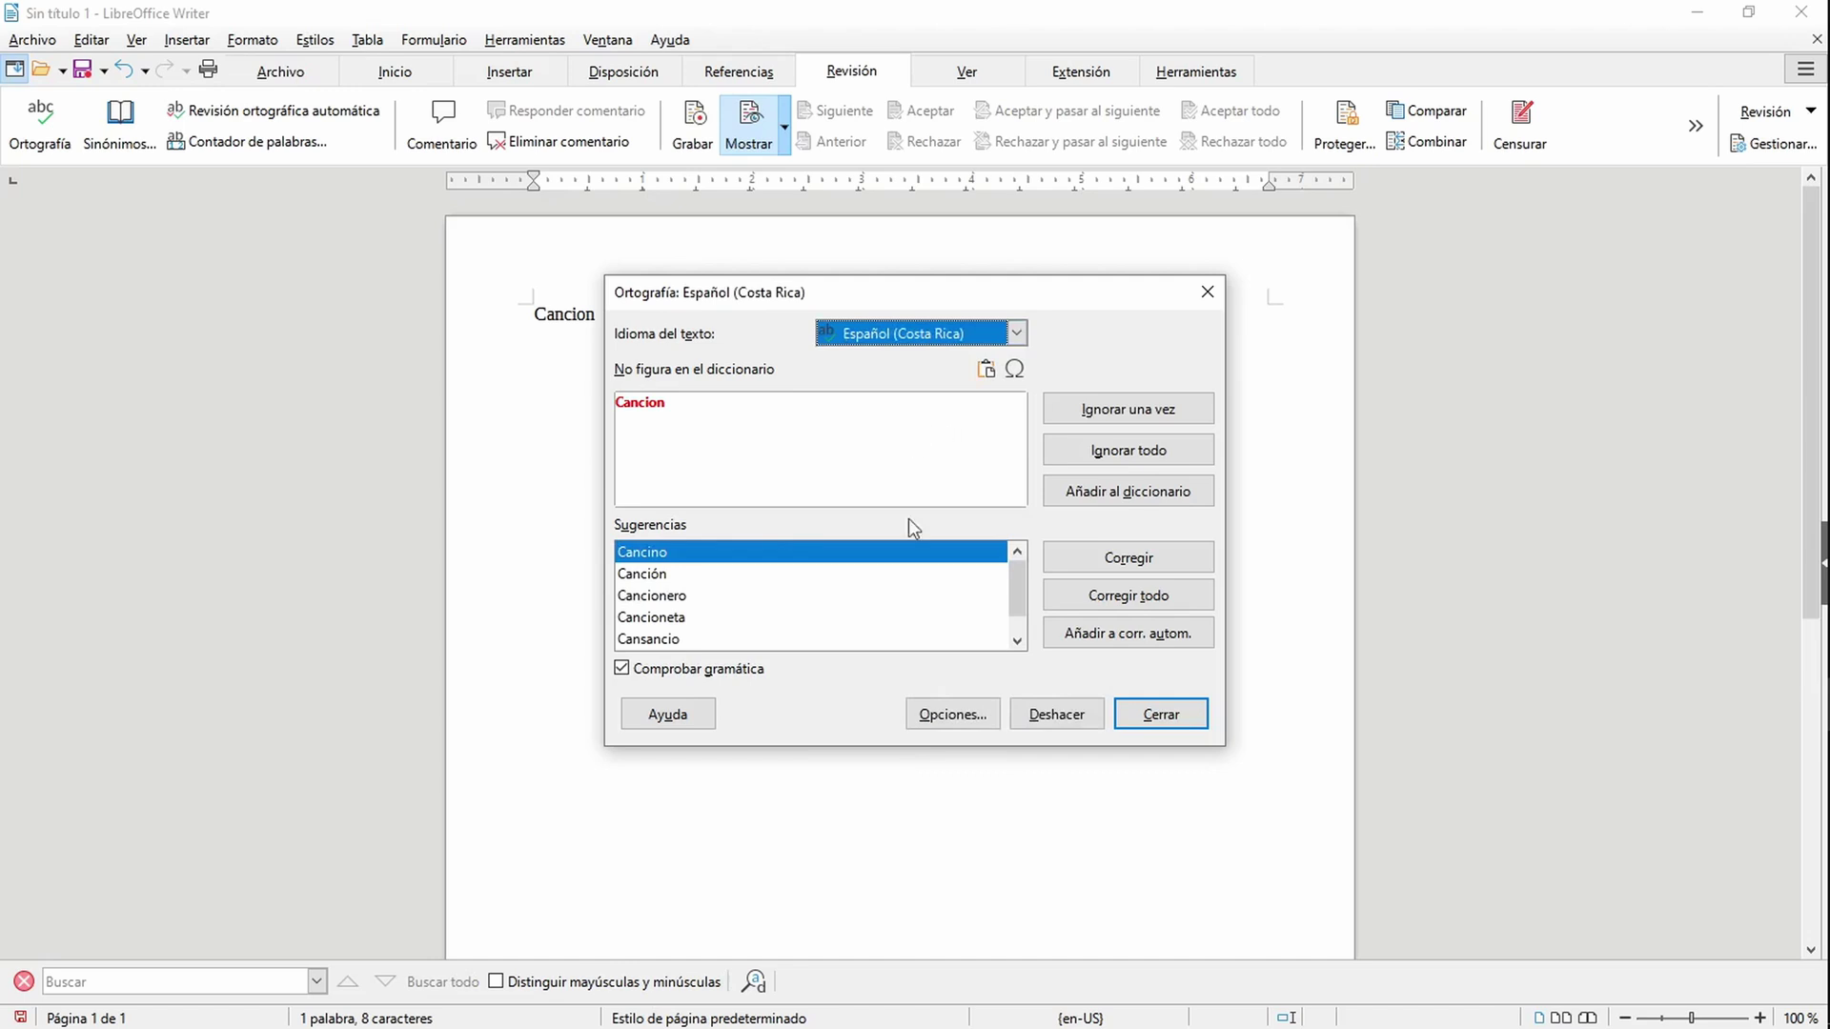
left_click(639, 574)
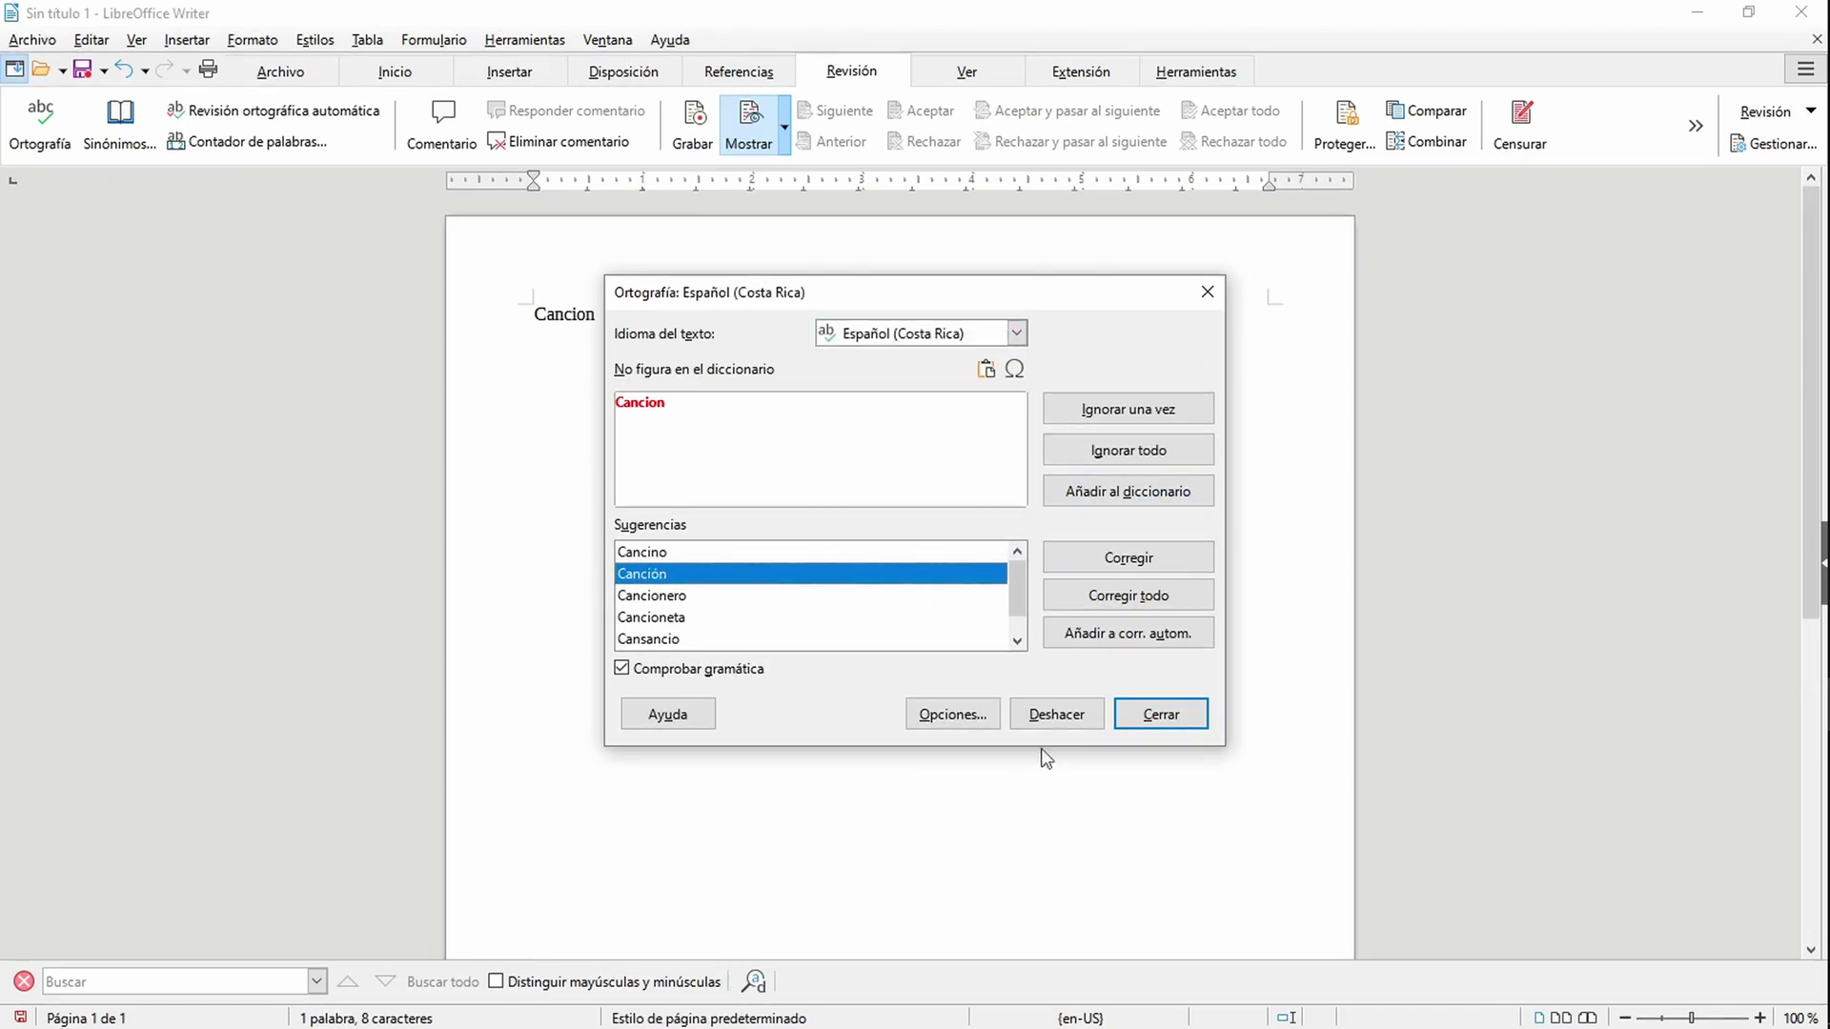
left_click(1163, 716)
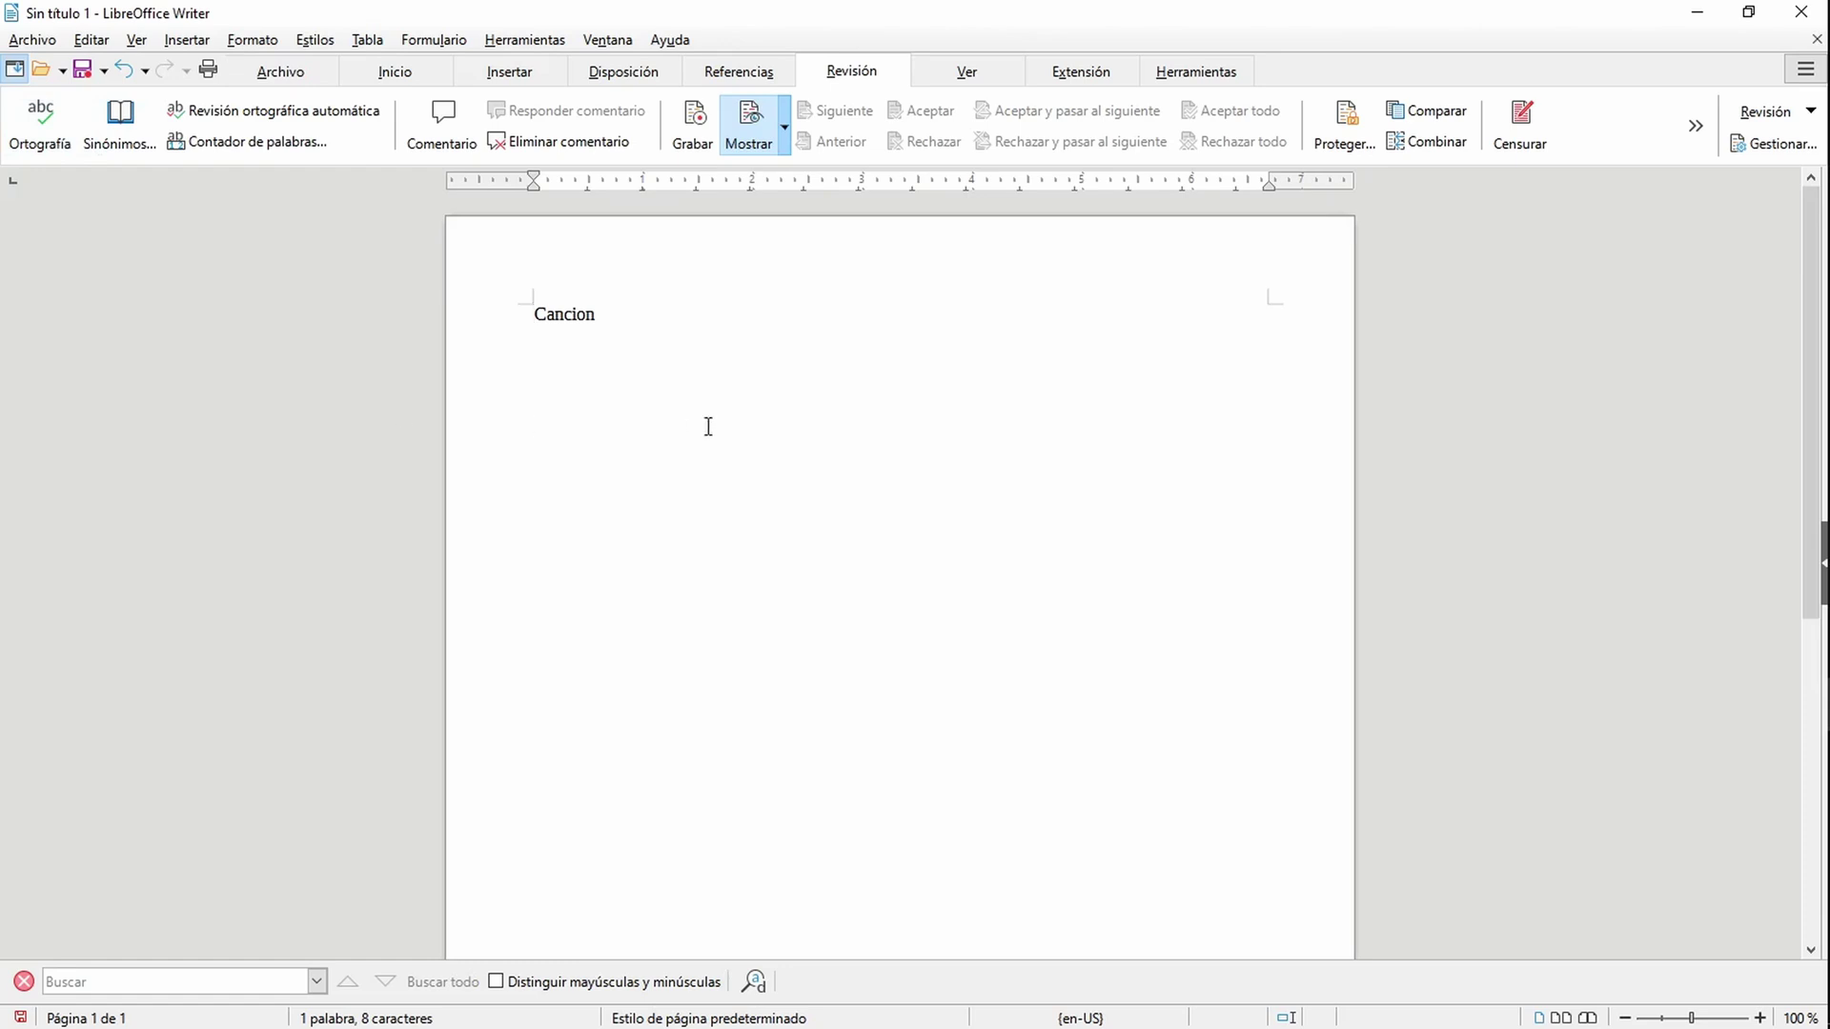
Step: Delete the word in the document, enter "Cancion" without the accent again and start a spelling check
left_click(597, 315)
key("BackSpace")
key("BackSpace")
key("BackSpace")
key("BackSpace")
key("BackSpace")
key("BackSpace")
key("BackSpace")
type("cancion")
left_click(49, 124)
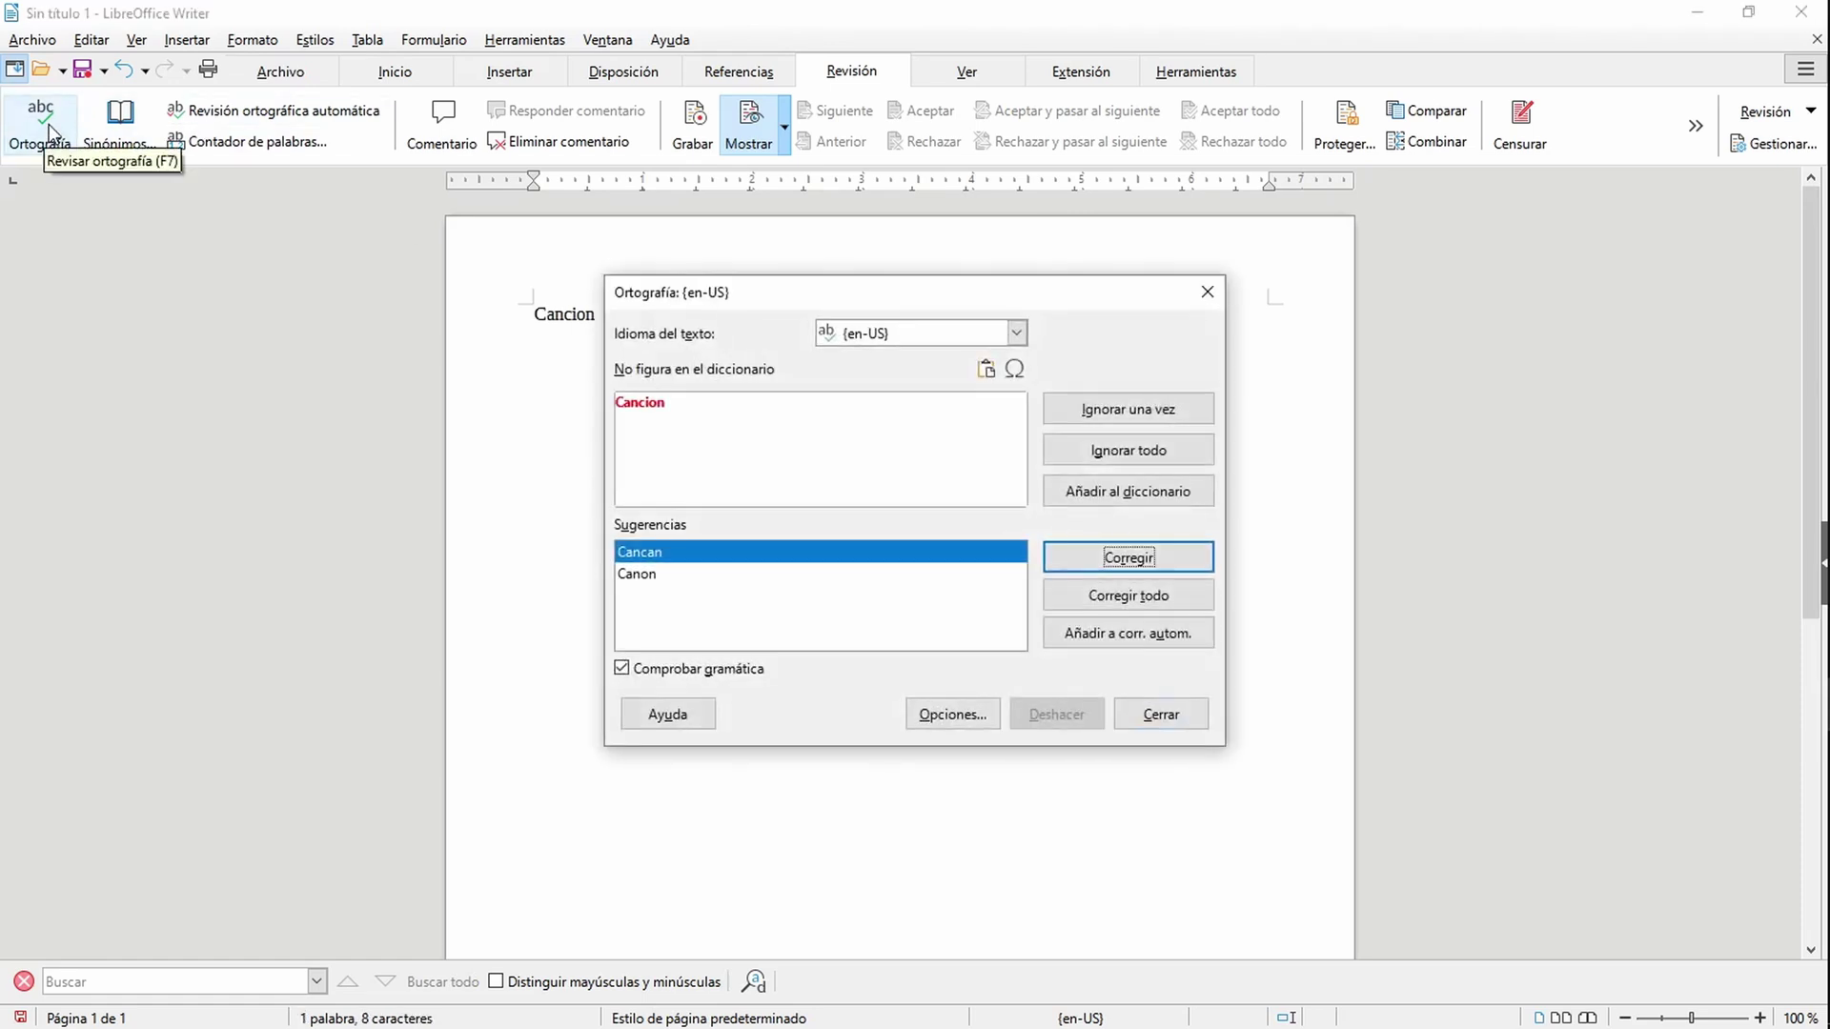
Step: Set the spelling check's text language to Español (Colombia), correct the word to "Canción" and close the check
left_click(1014, 334)
scroll(974, 467, "up", 6)
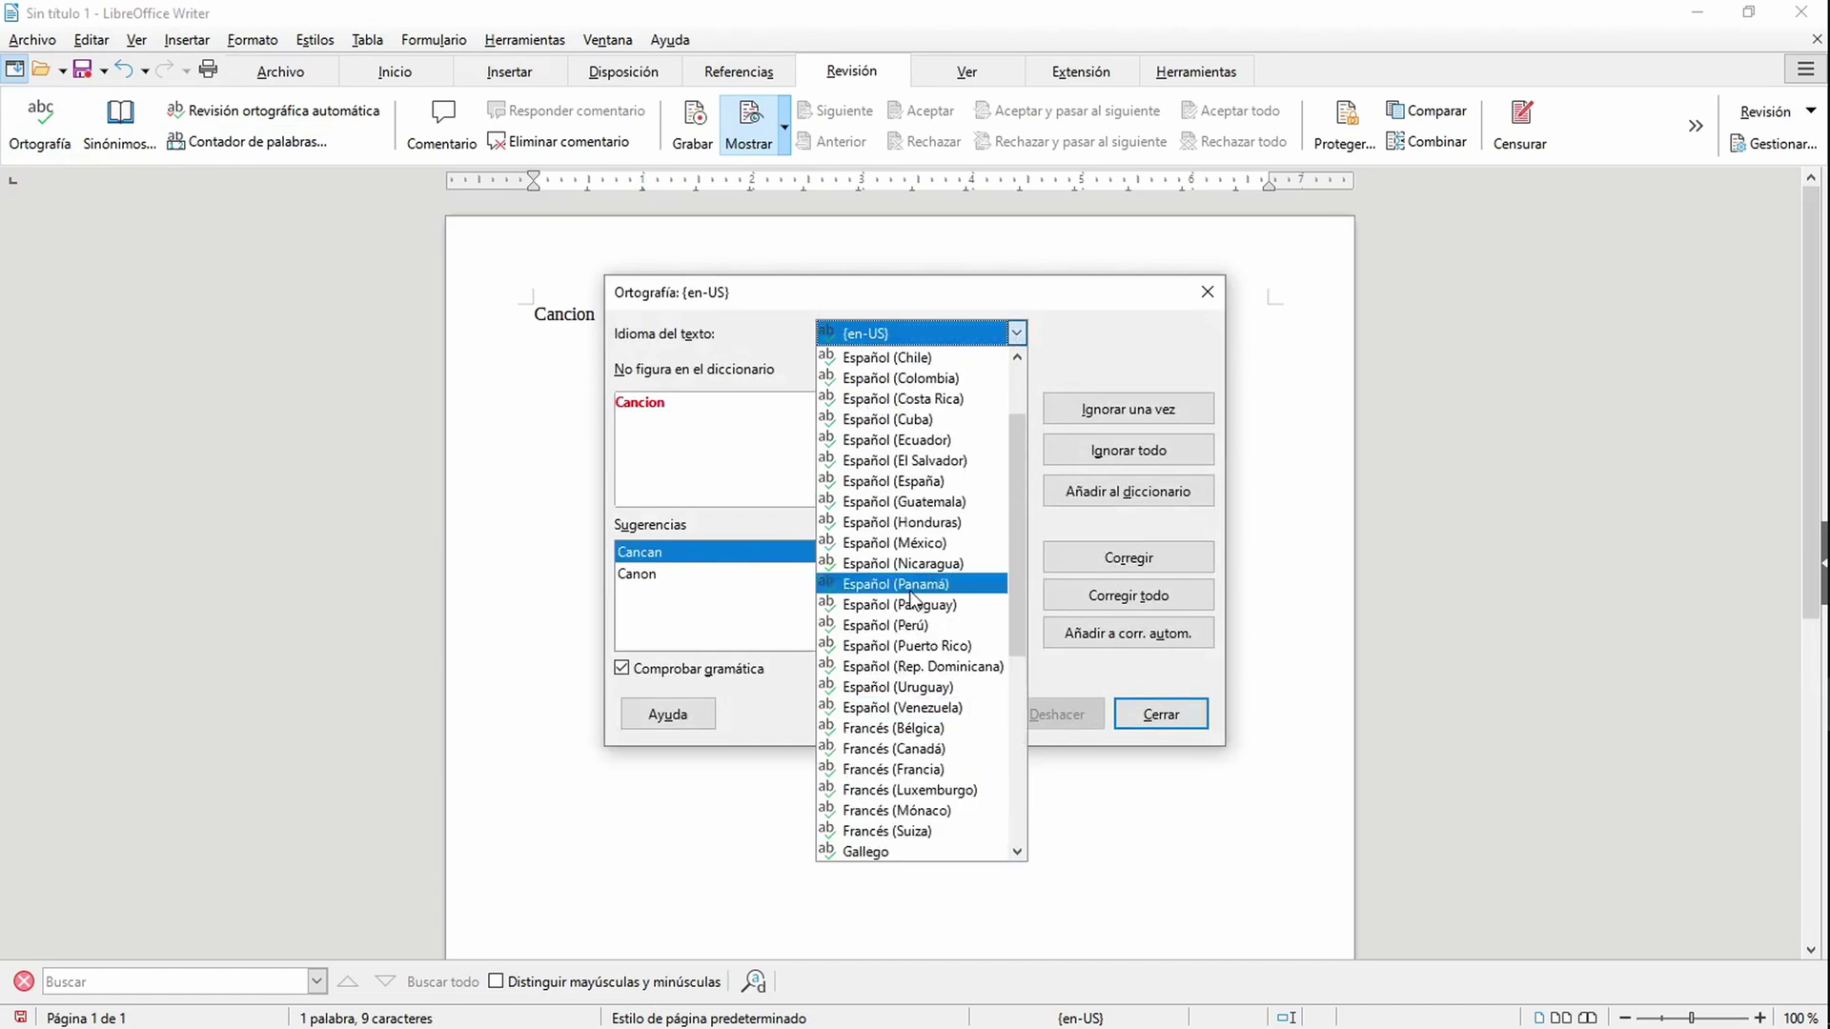
left_click(880, 381)
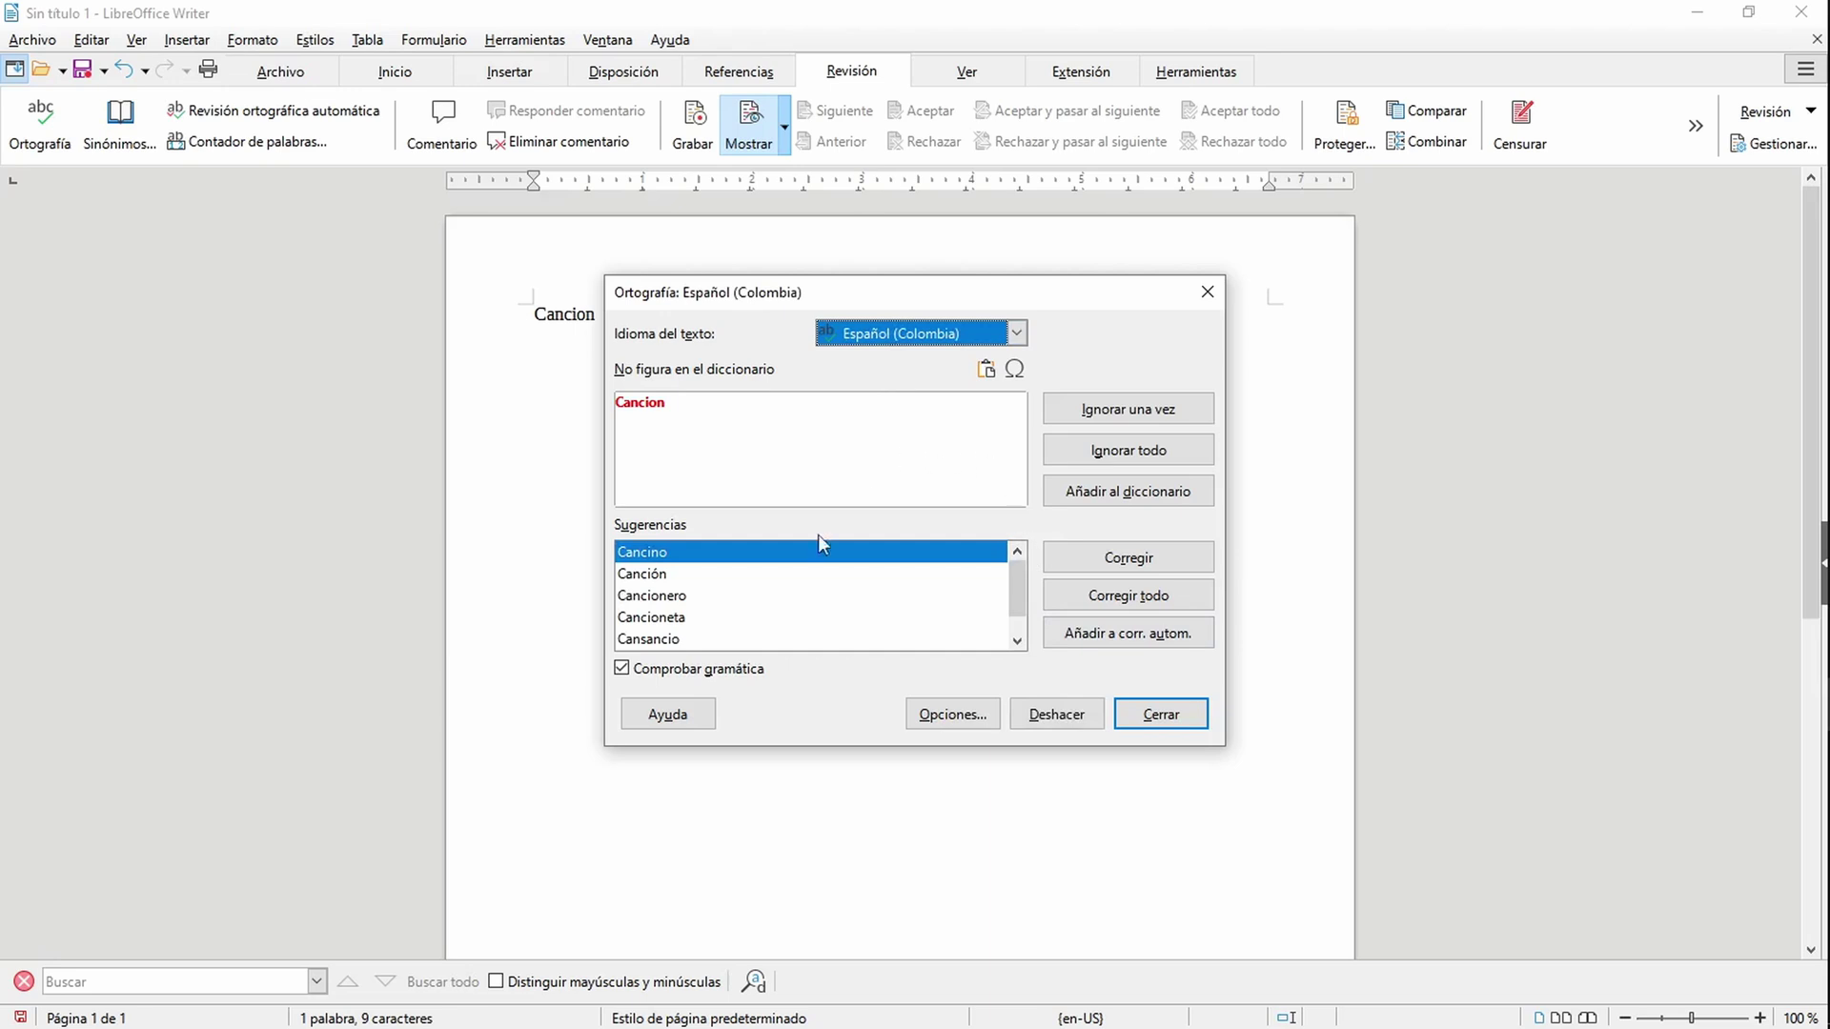
left_click(662, 576)
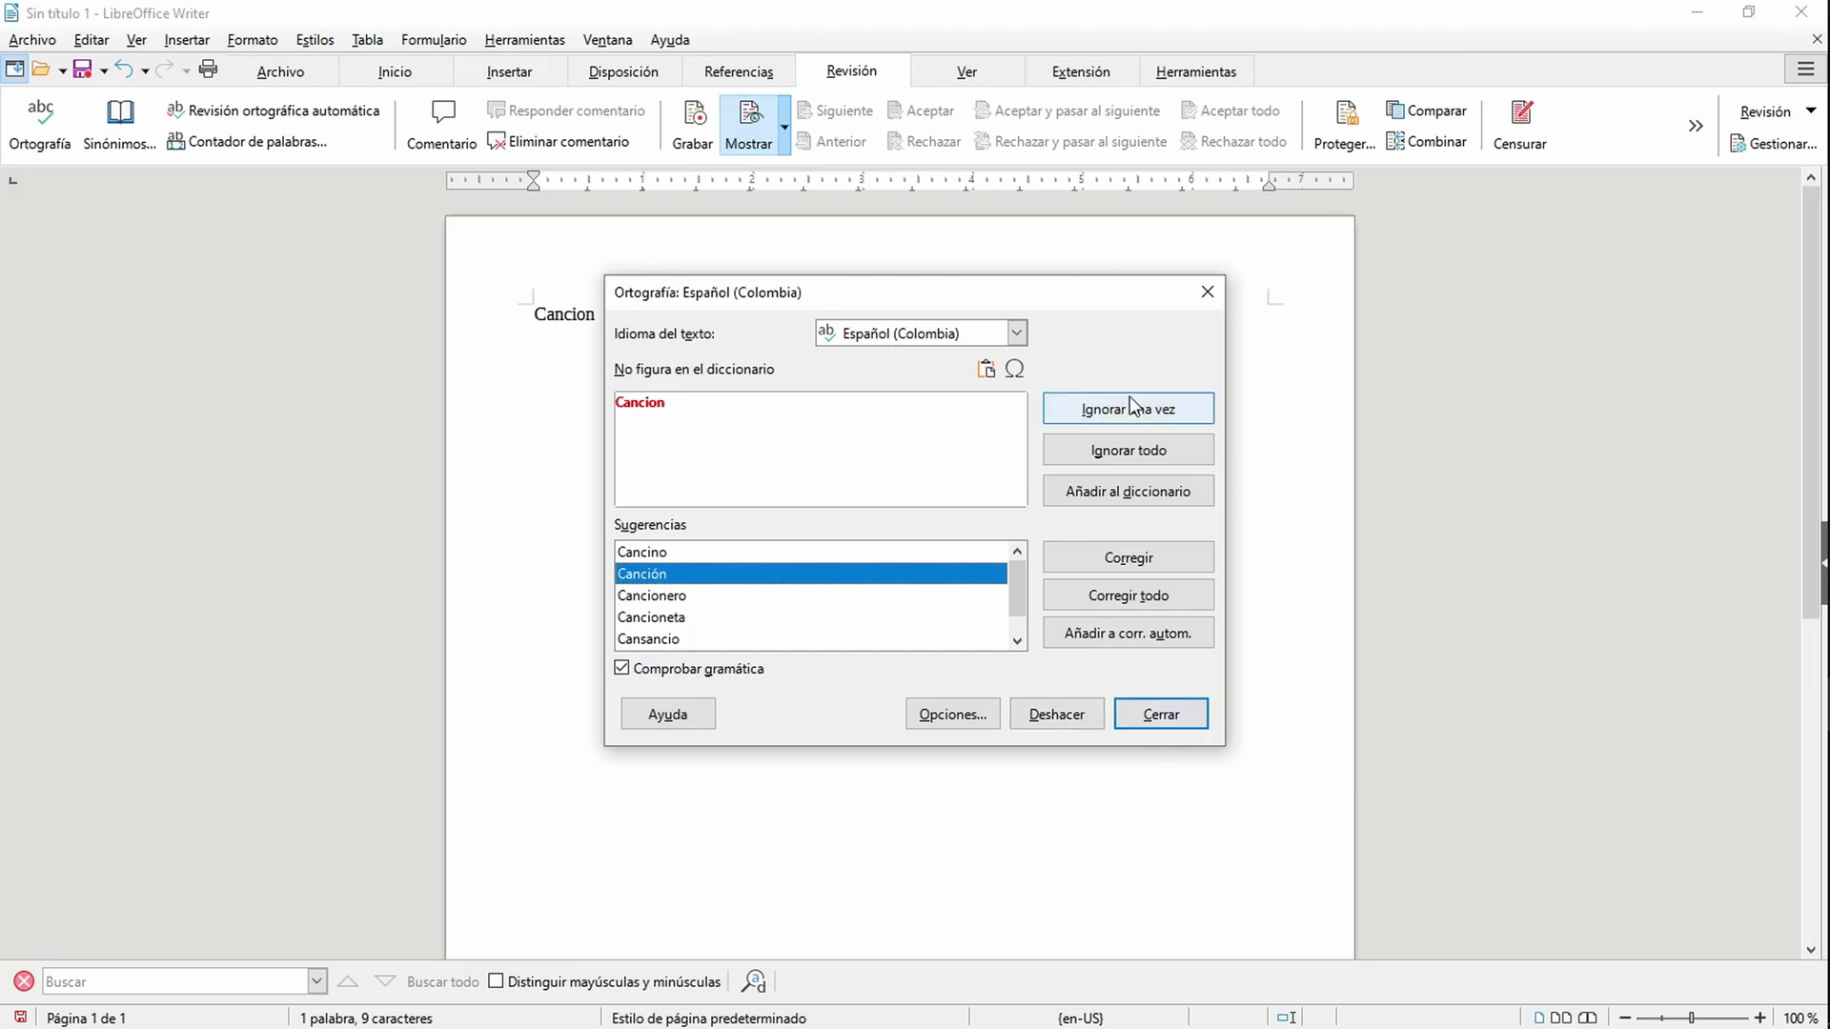
left_click(1147, 564)
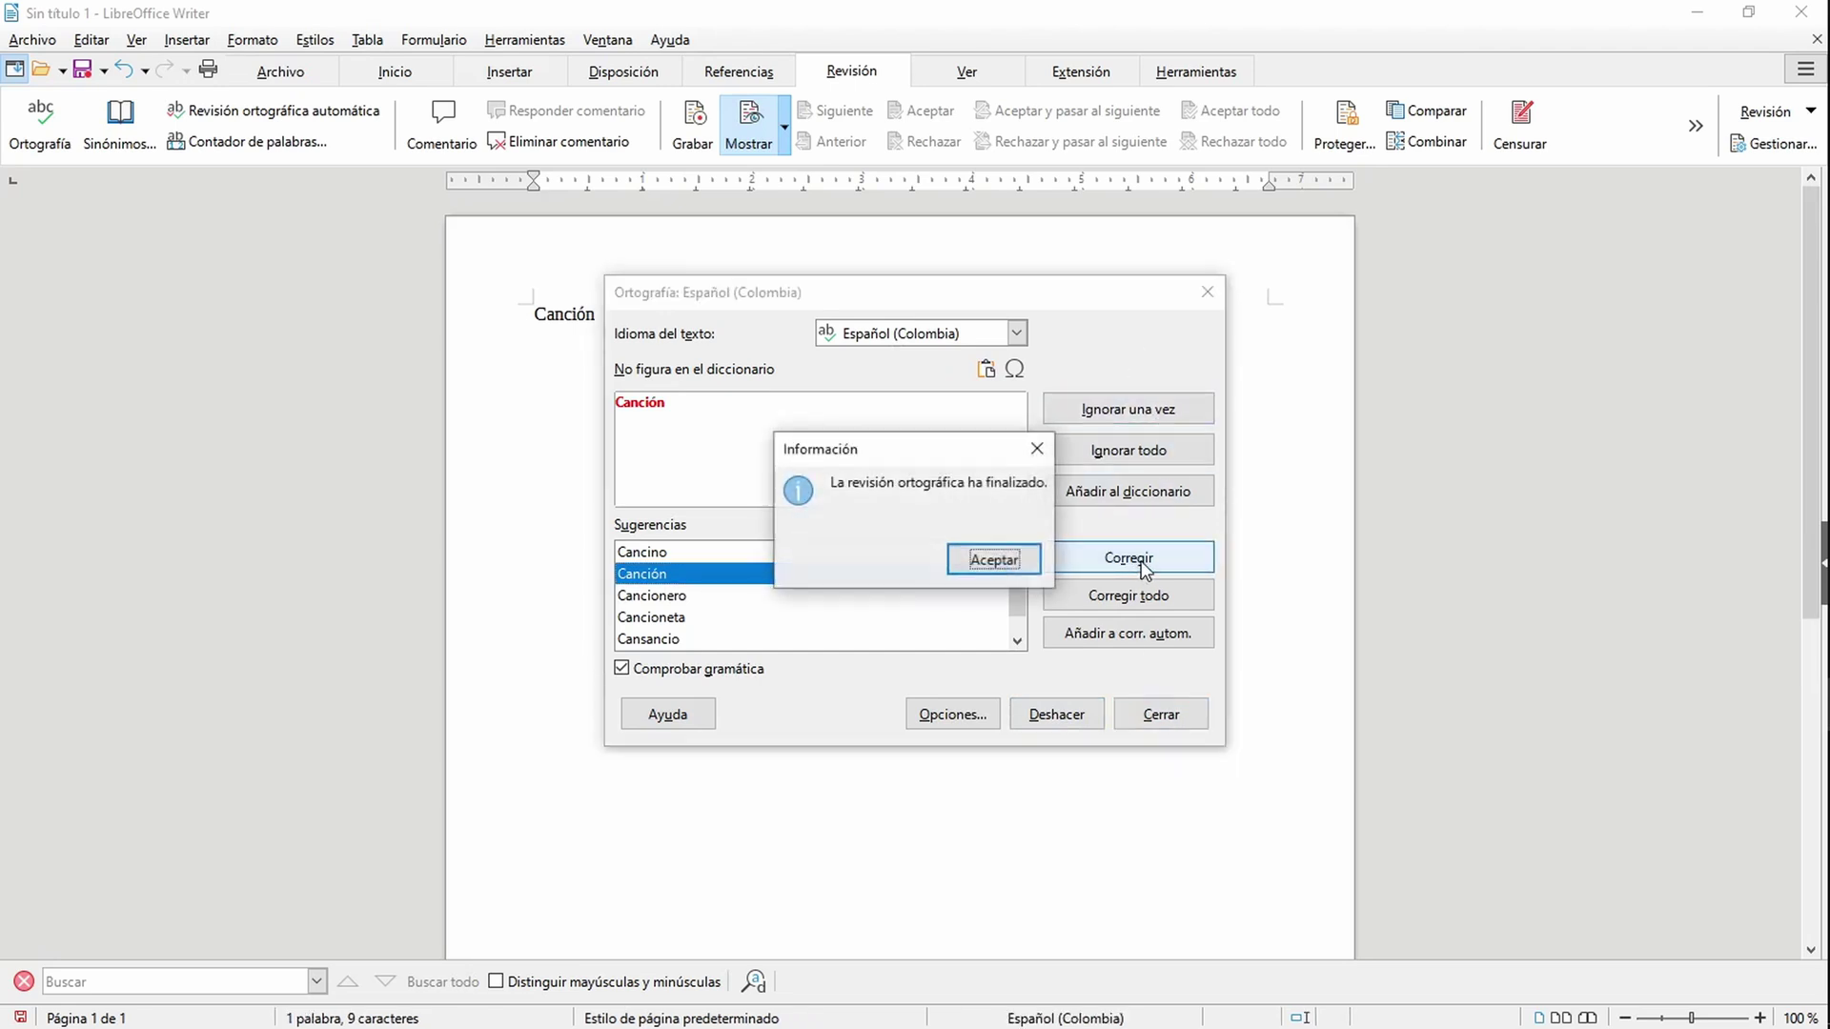
left_click(992, 553)
left_click(1158, 713)
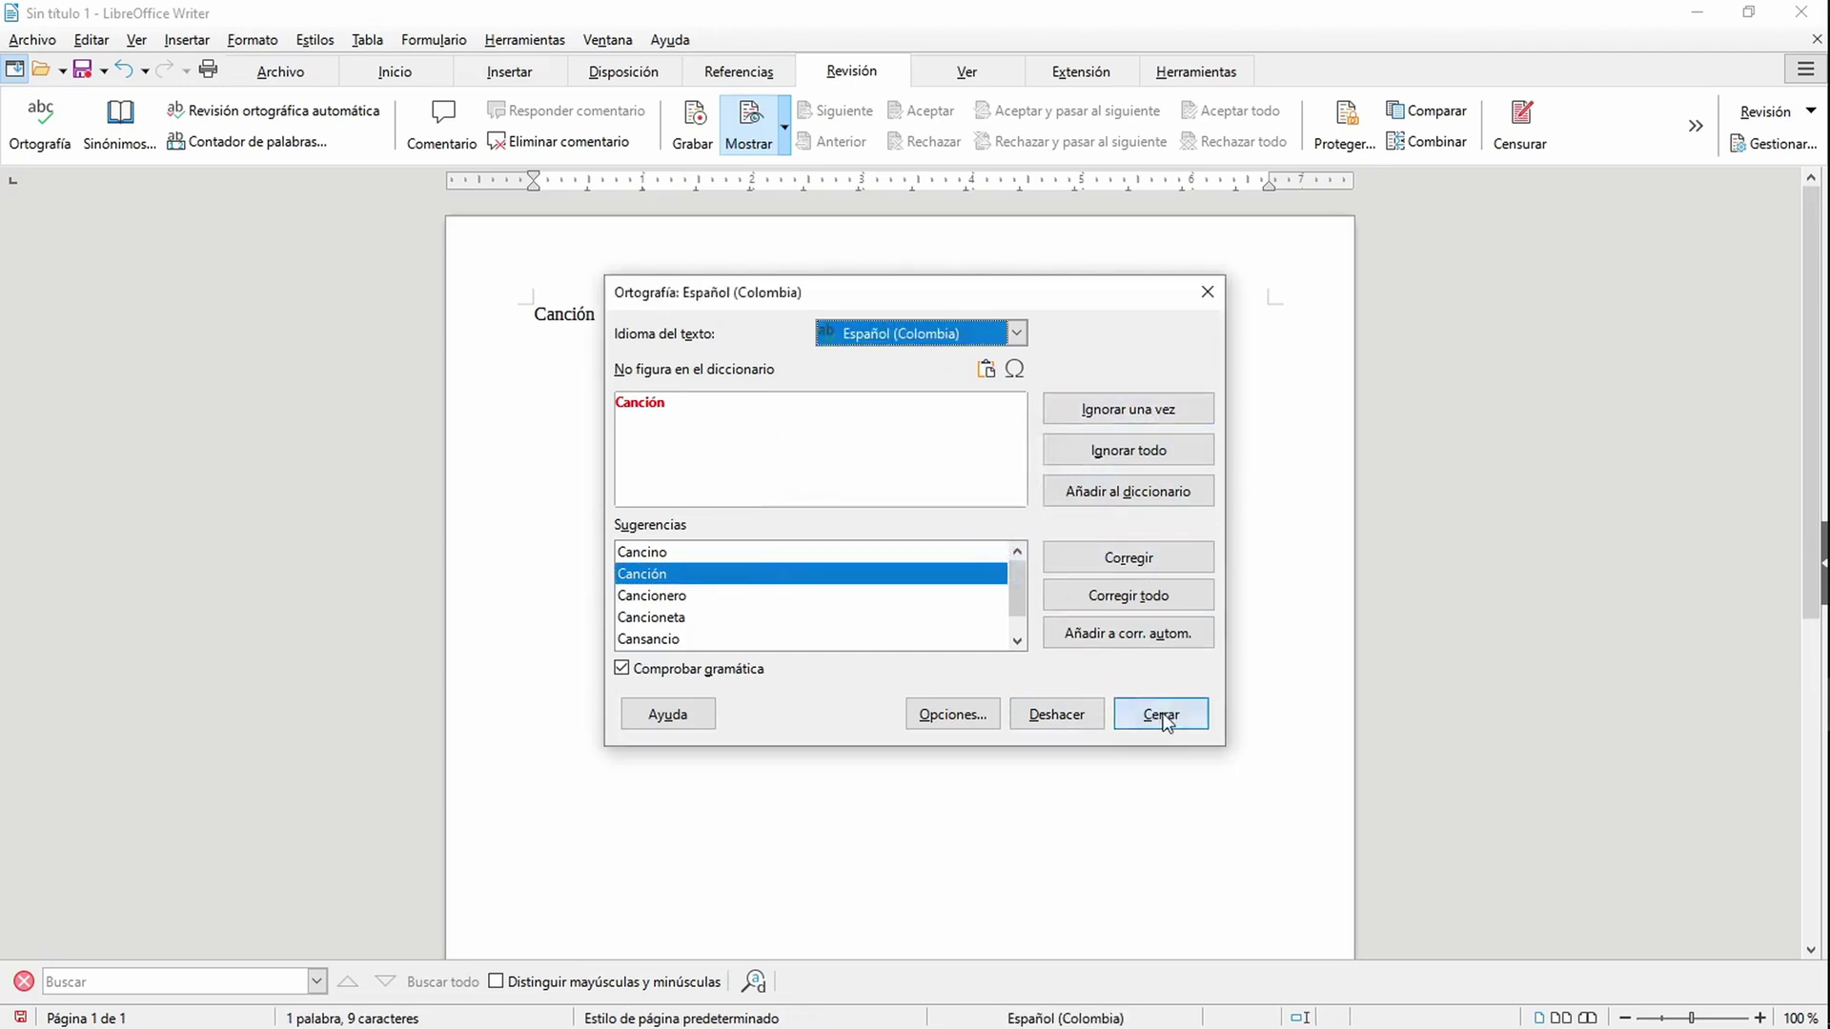
Step: Add the unaccented word "oracion" on a new line below "Canción" and start a spelling check
left_click(670, 327)
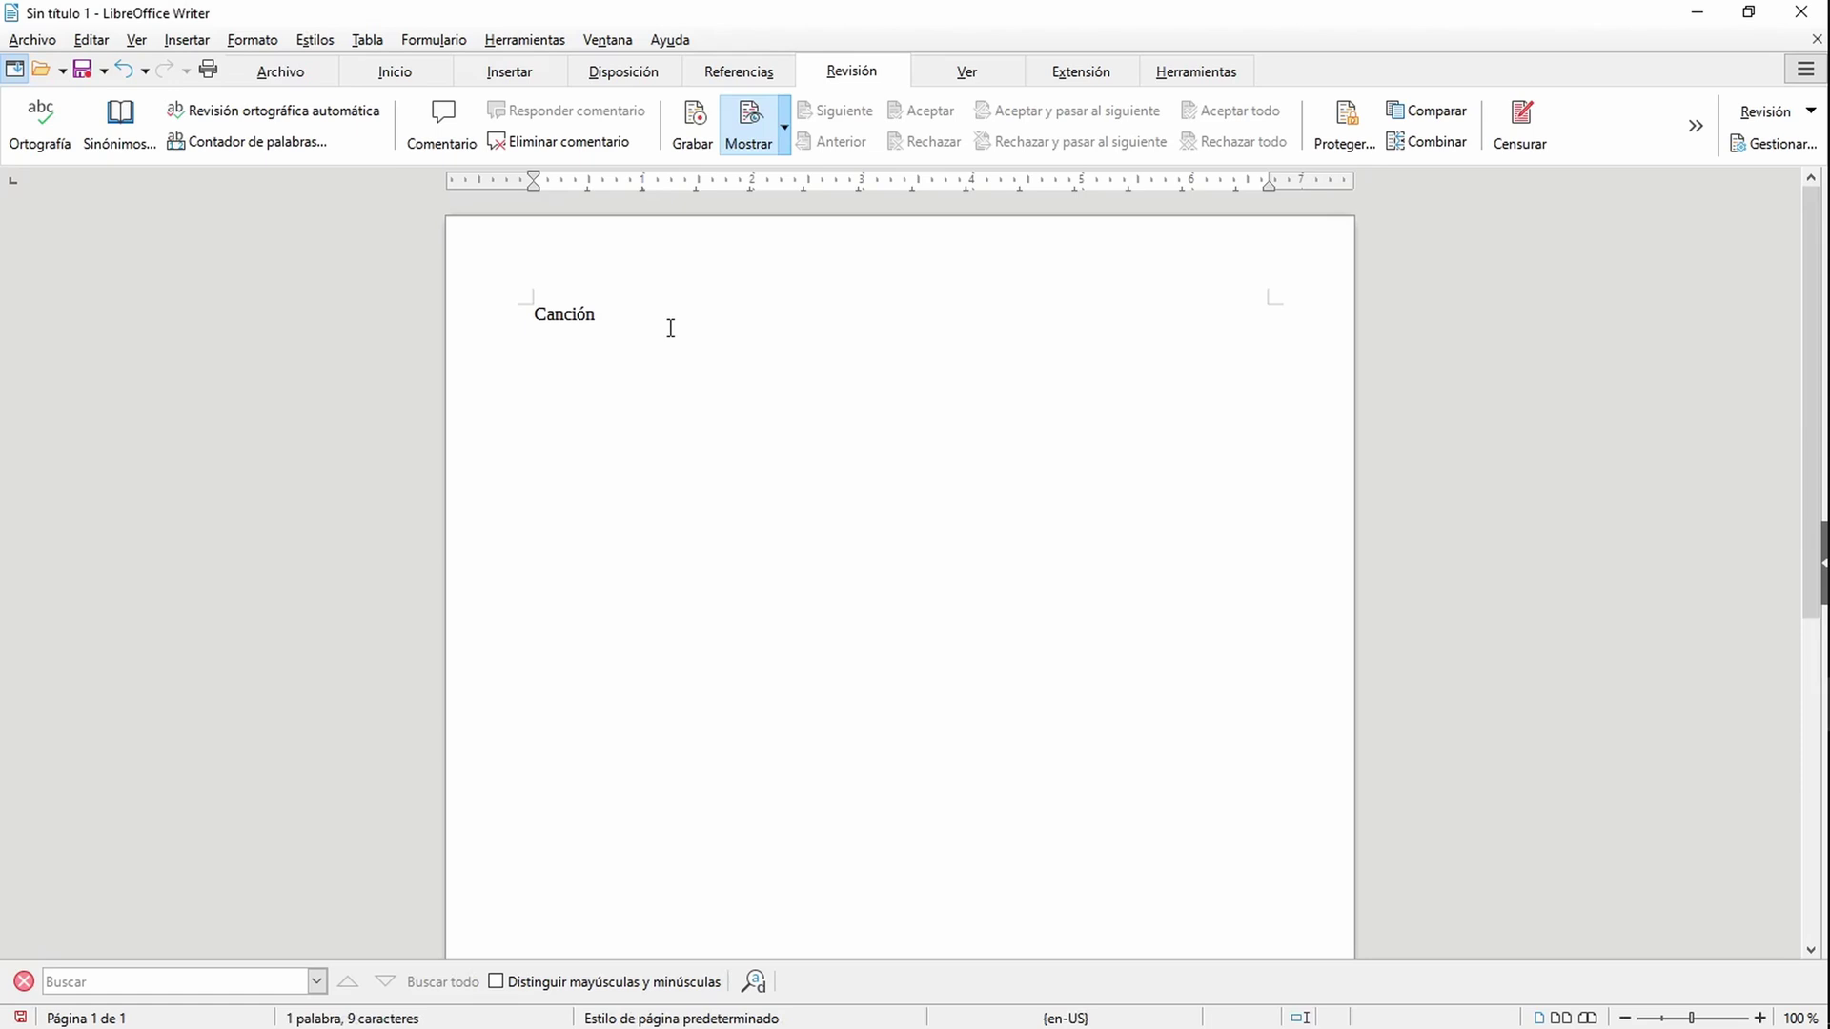
type("oracion")
left_click(40, 119)
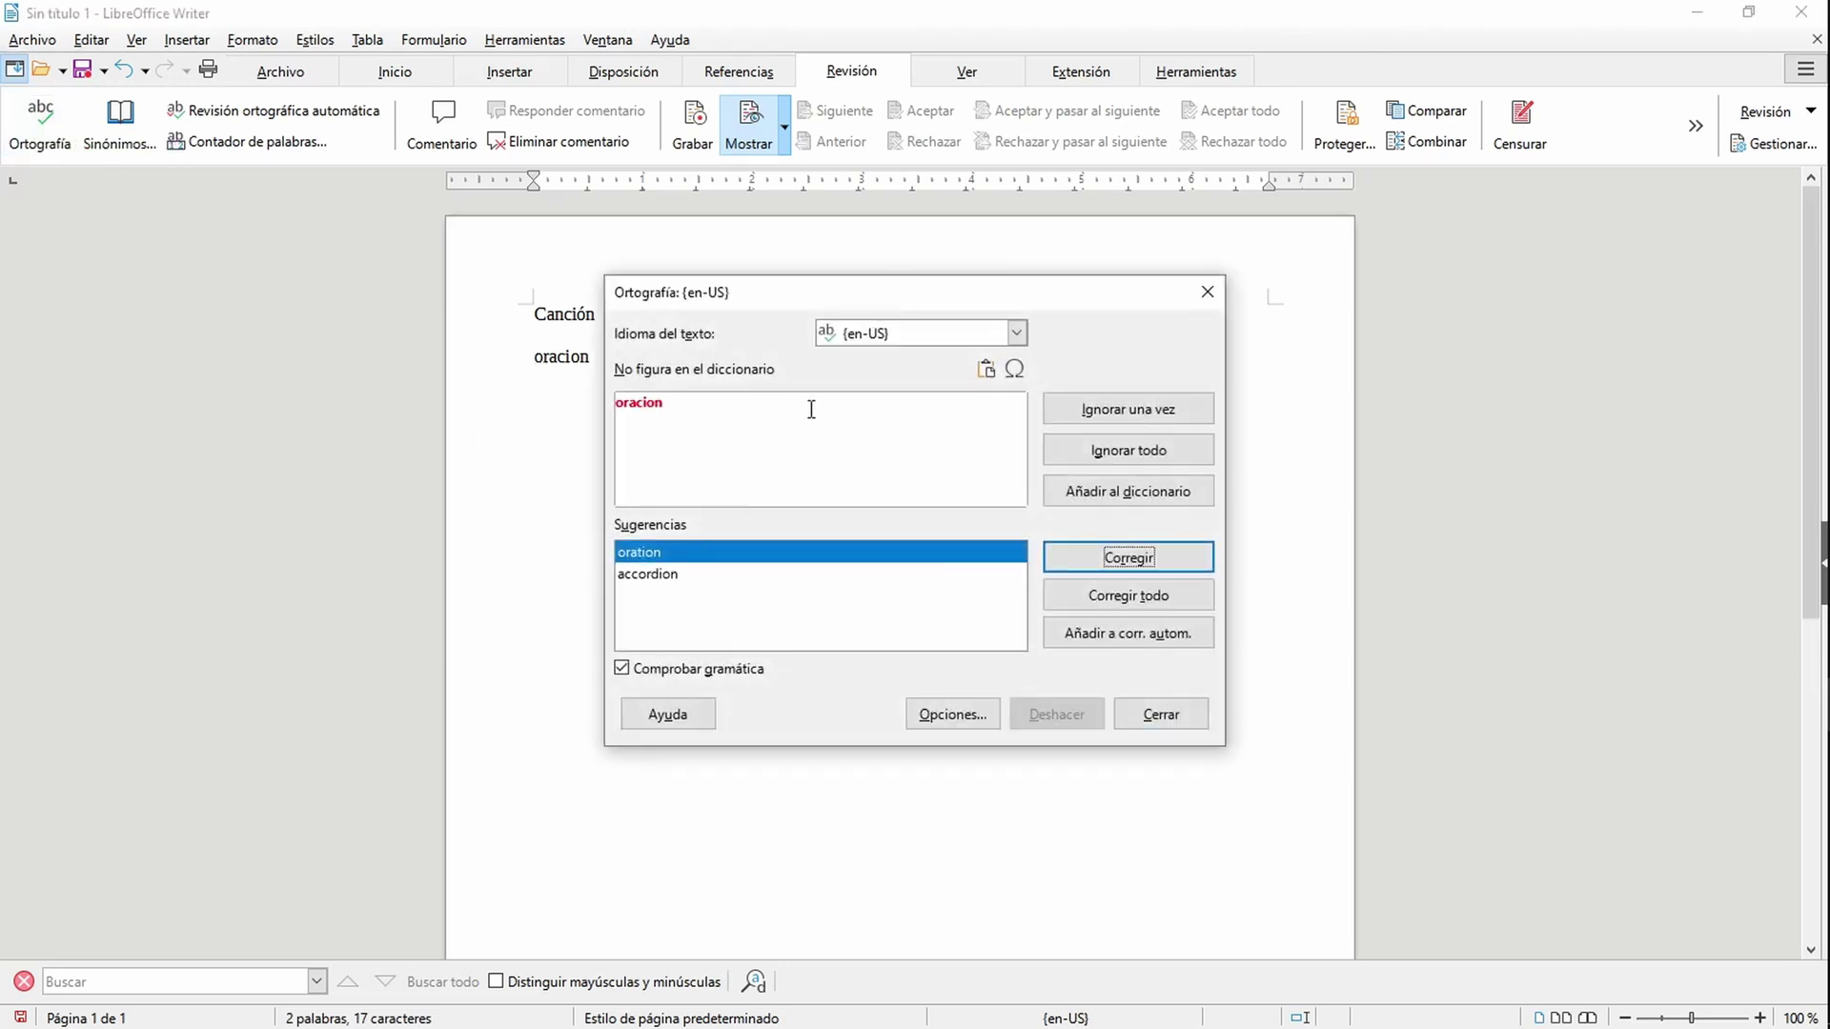
Step: Set the text language to Español (Bolivia), correct the word to "oración" and continue checking from the document's beginning
left_click(1017, 333)
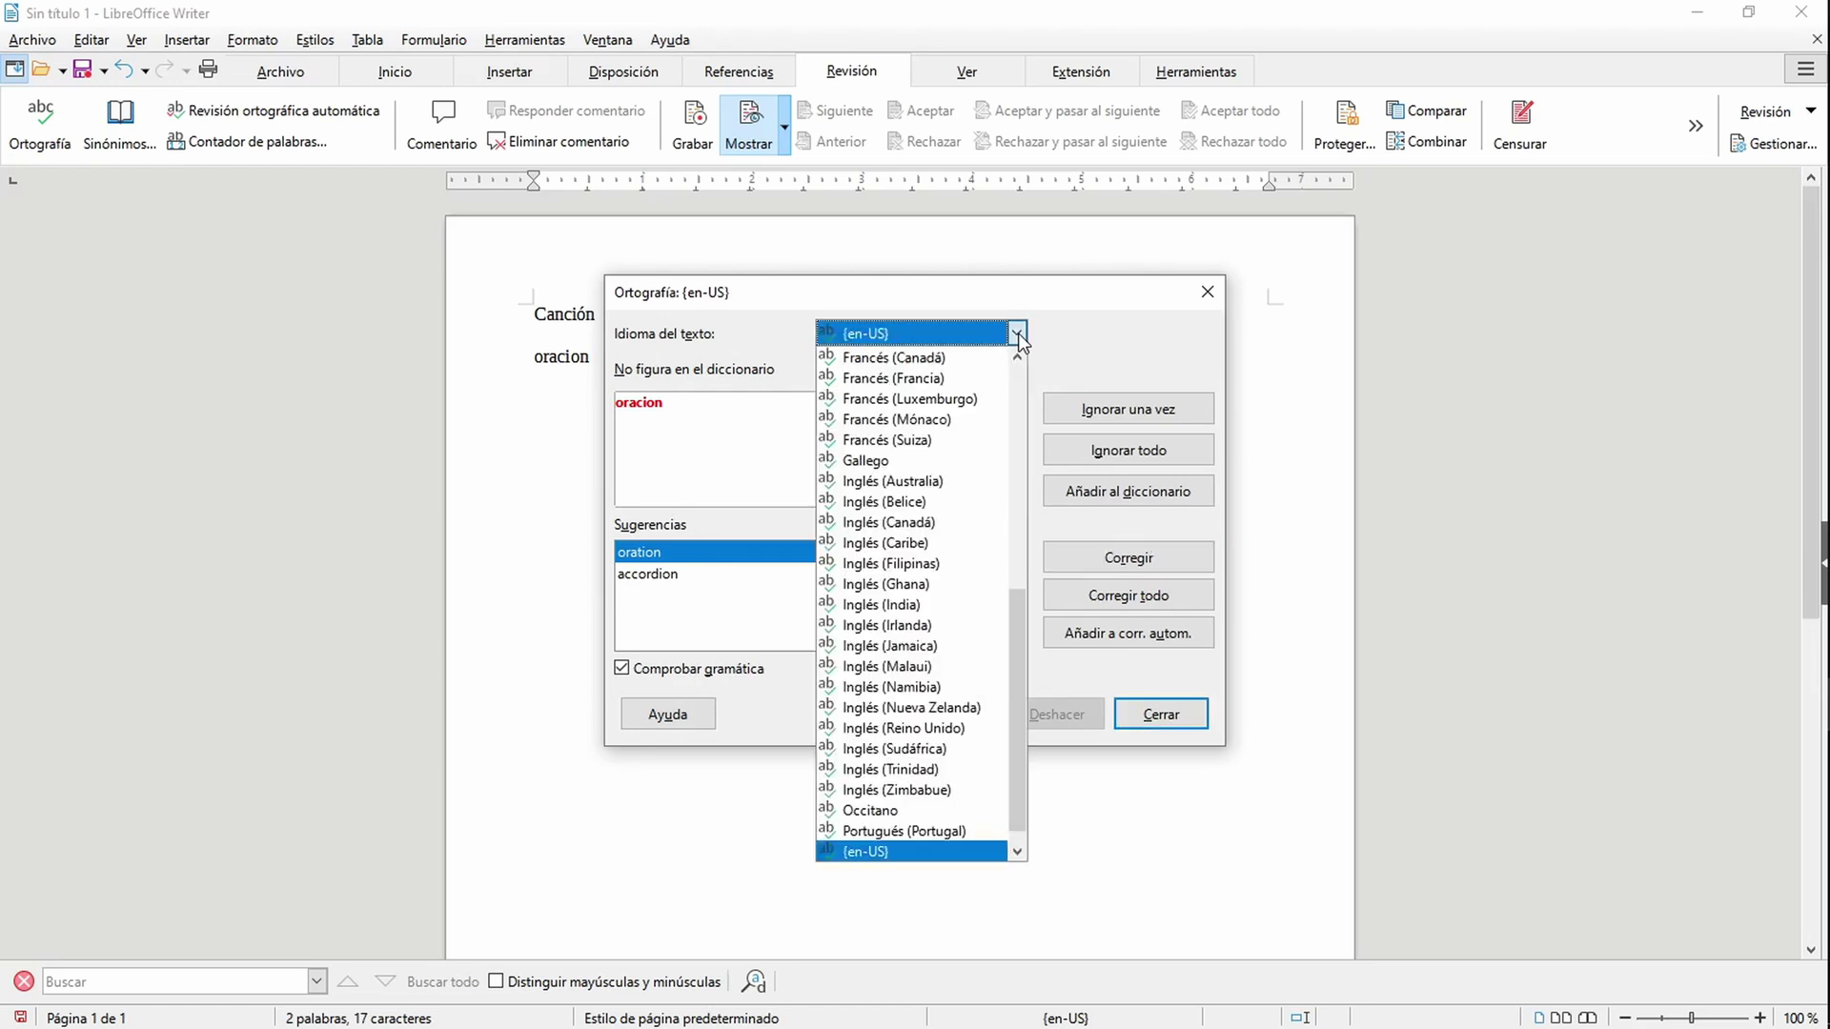
scroll(917, 657, "up", 5)
scroll(915, 667, "up", 3)
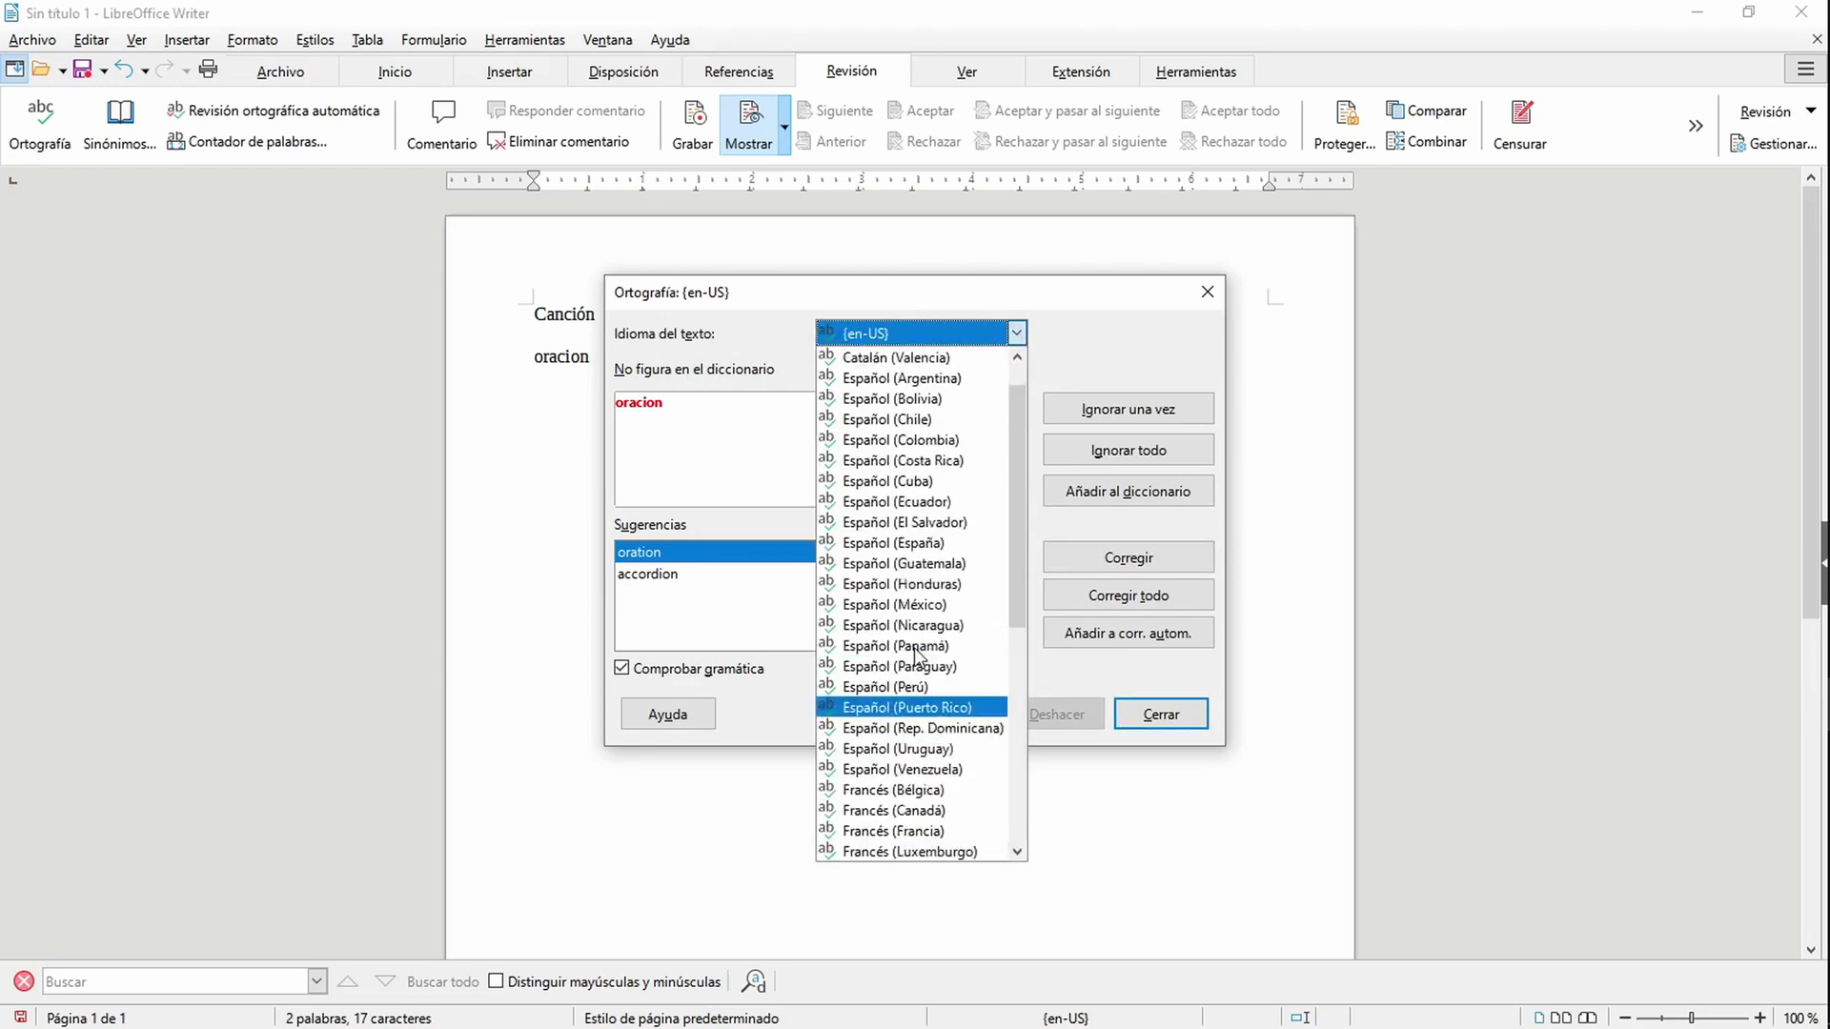
left_click(894, 441)
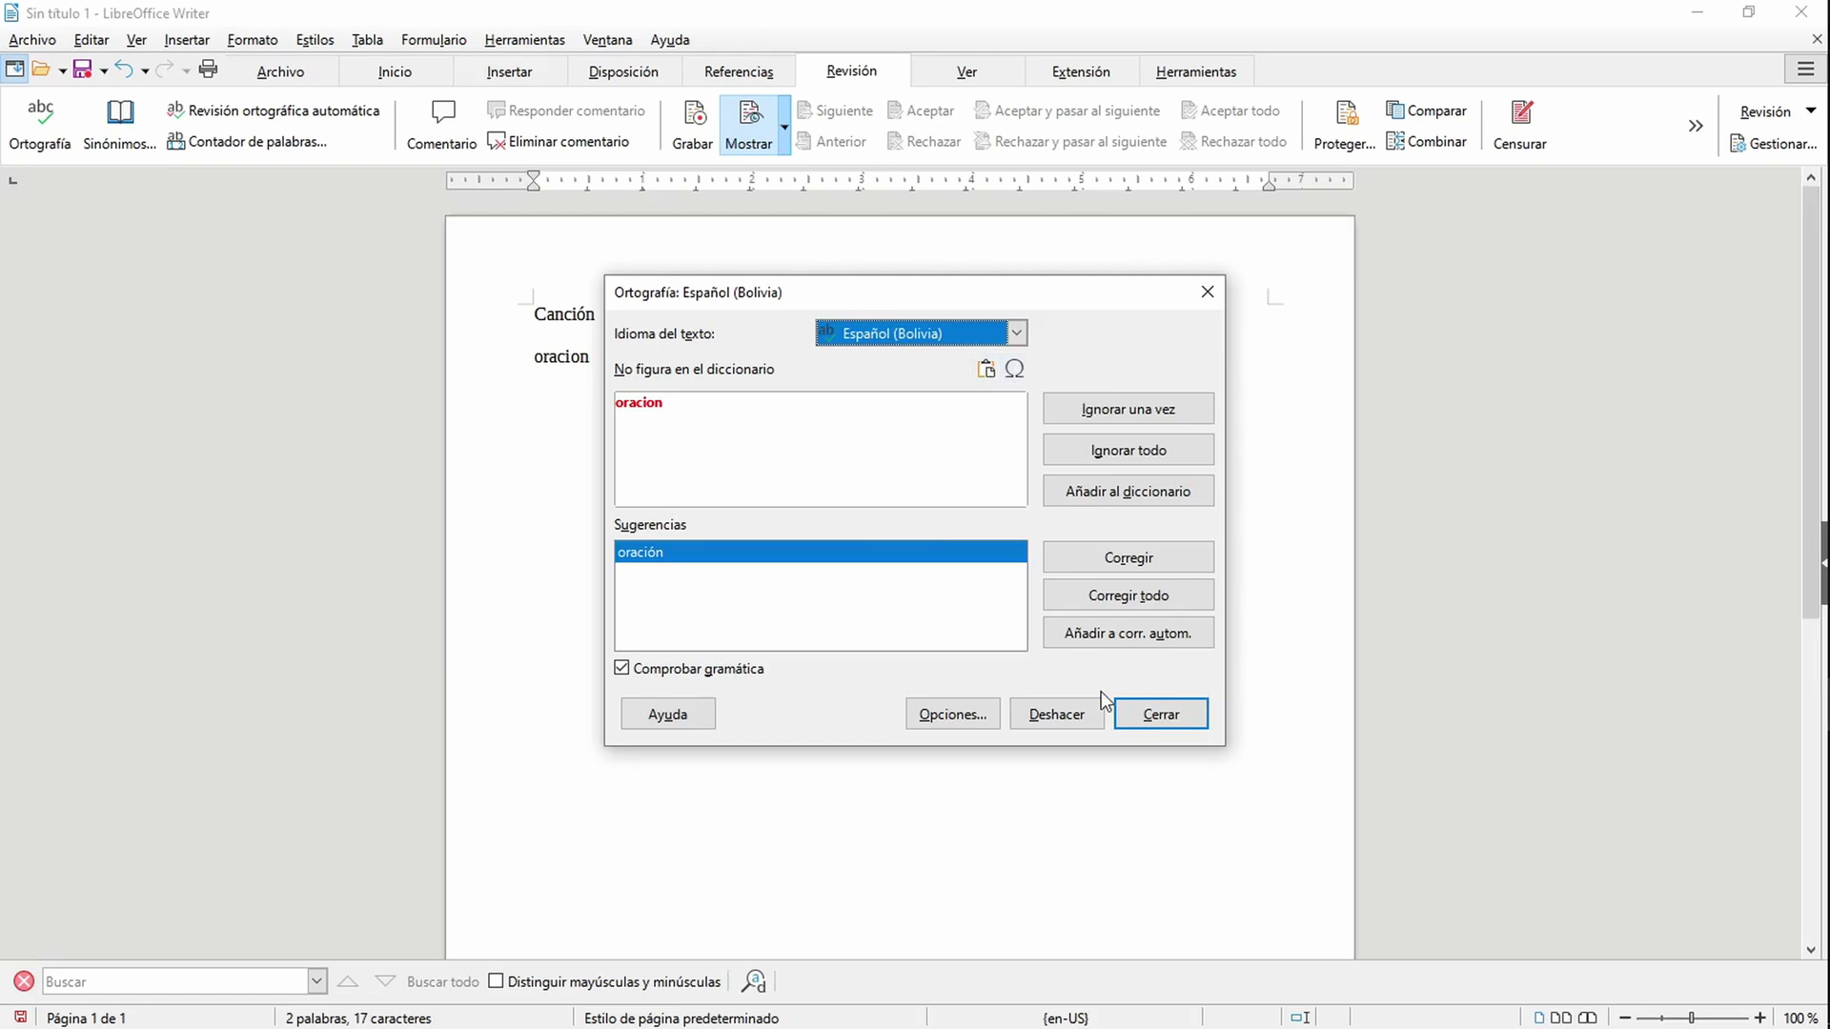
left_click(1117, 557)
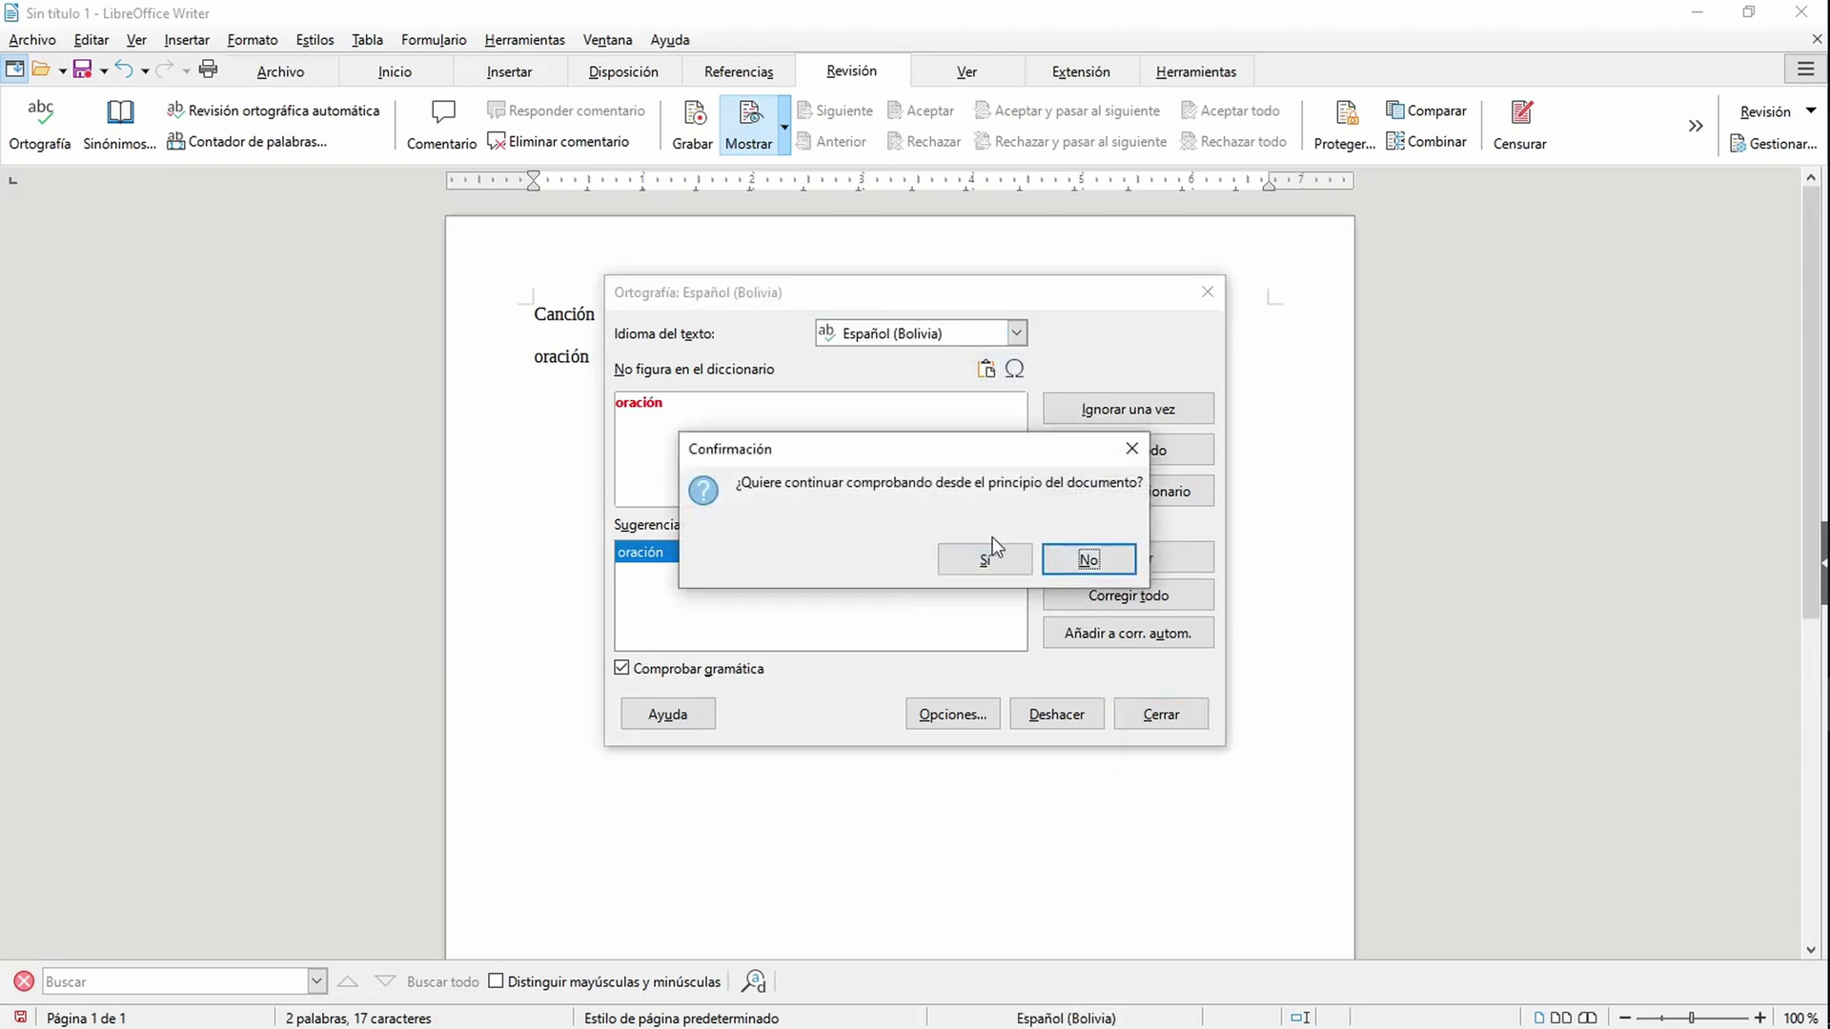
left_click(965, 562)
left_click(994, 560)
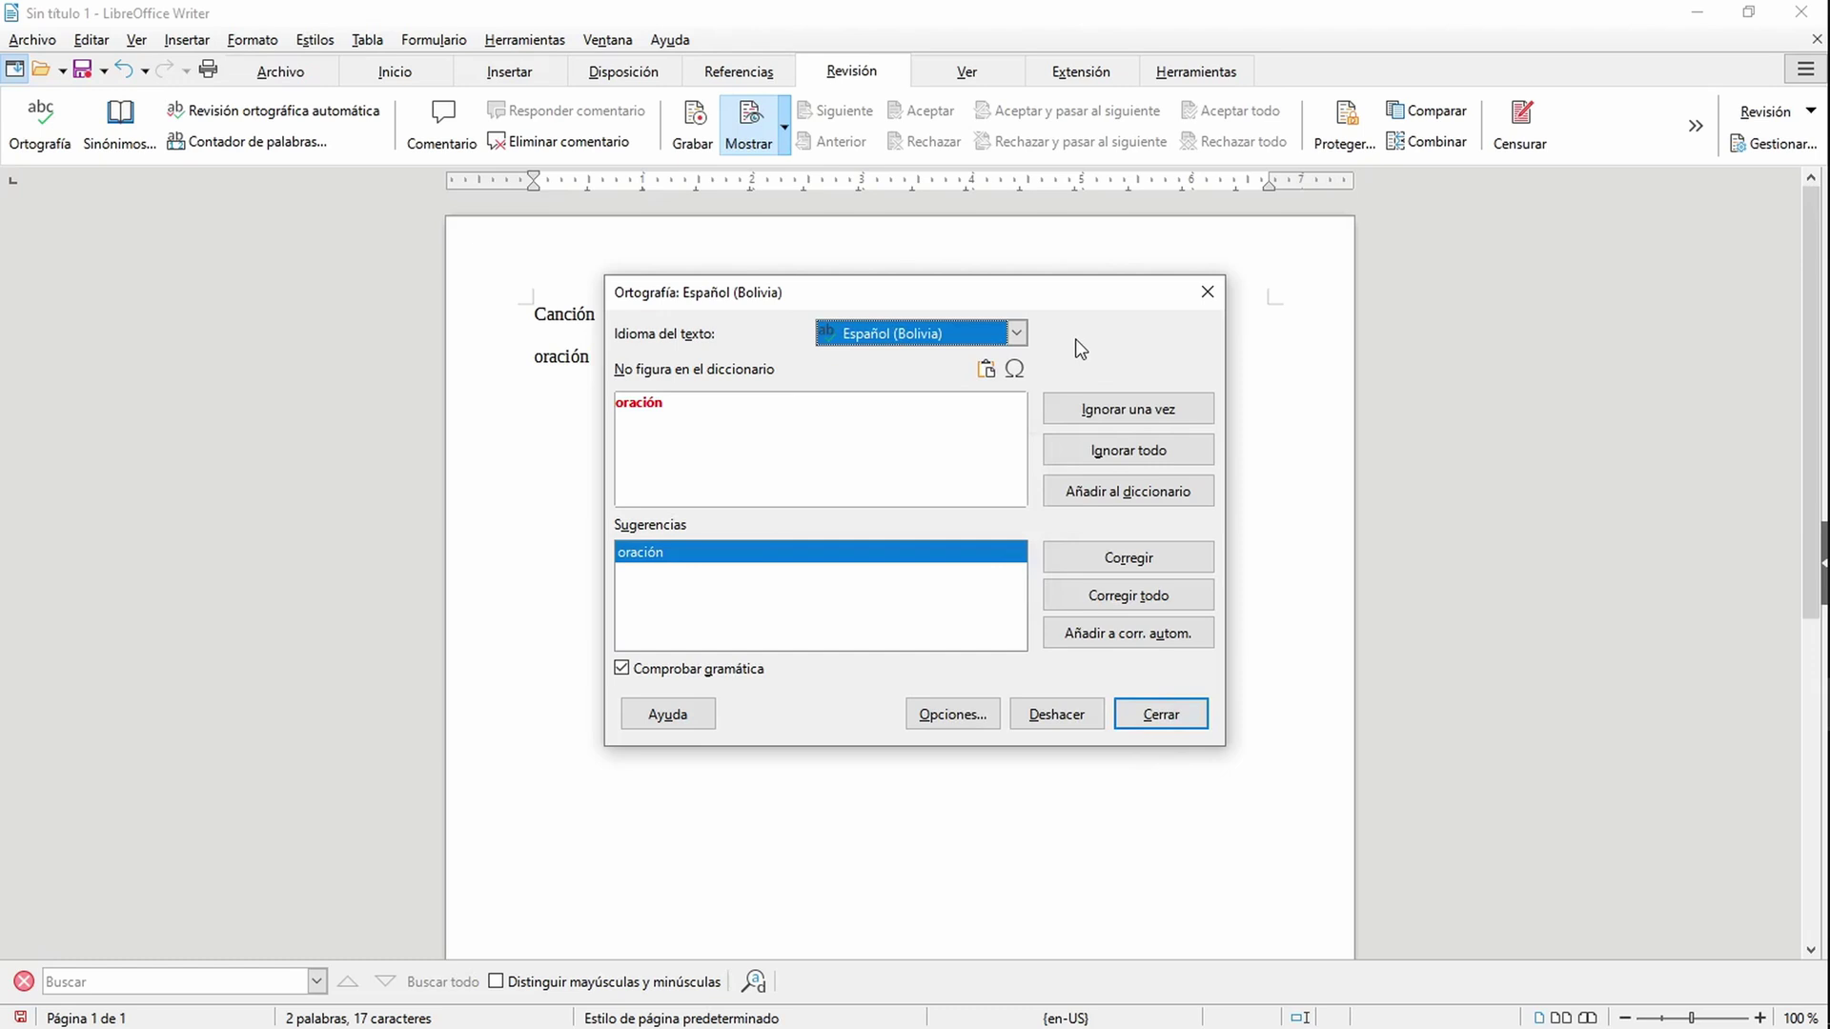
Step: Look through the text languages available in the spelling check, keep Español (Bolivia) and close the check
left_click(1017, 332)
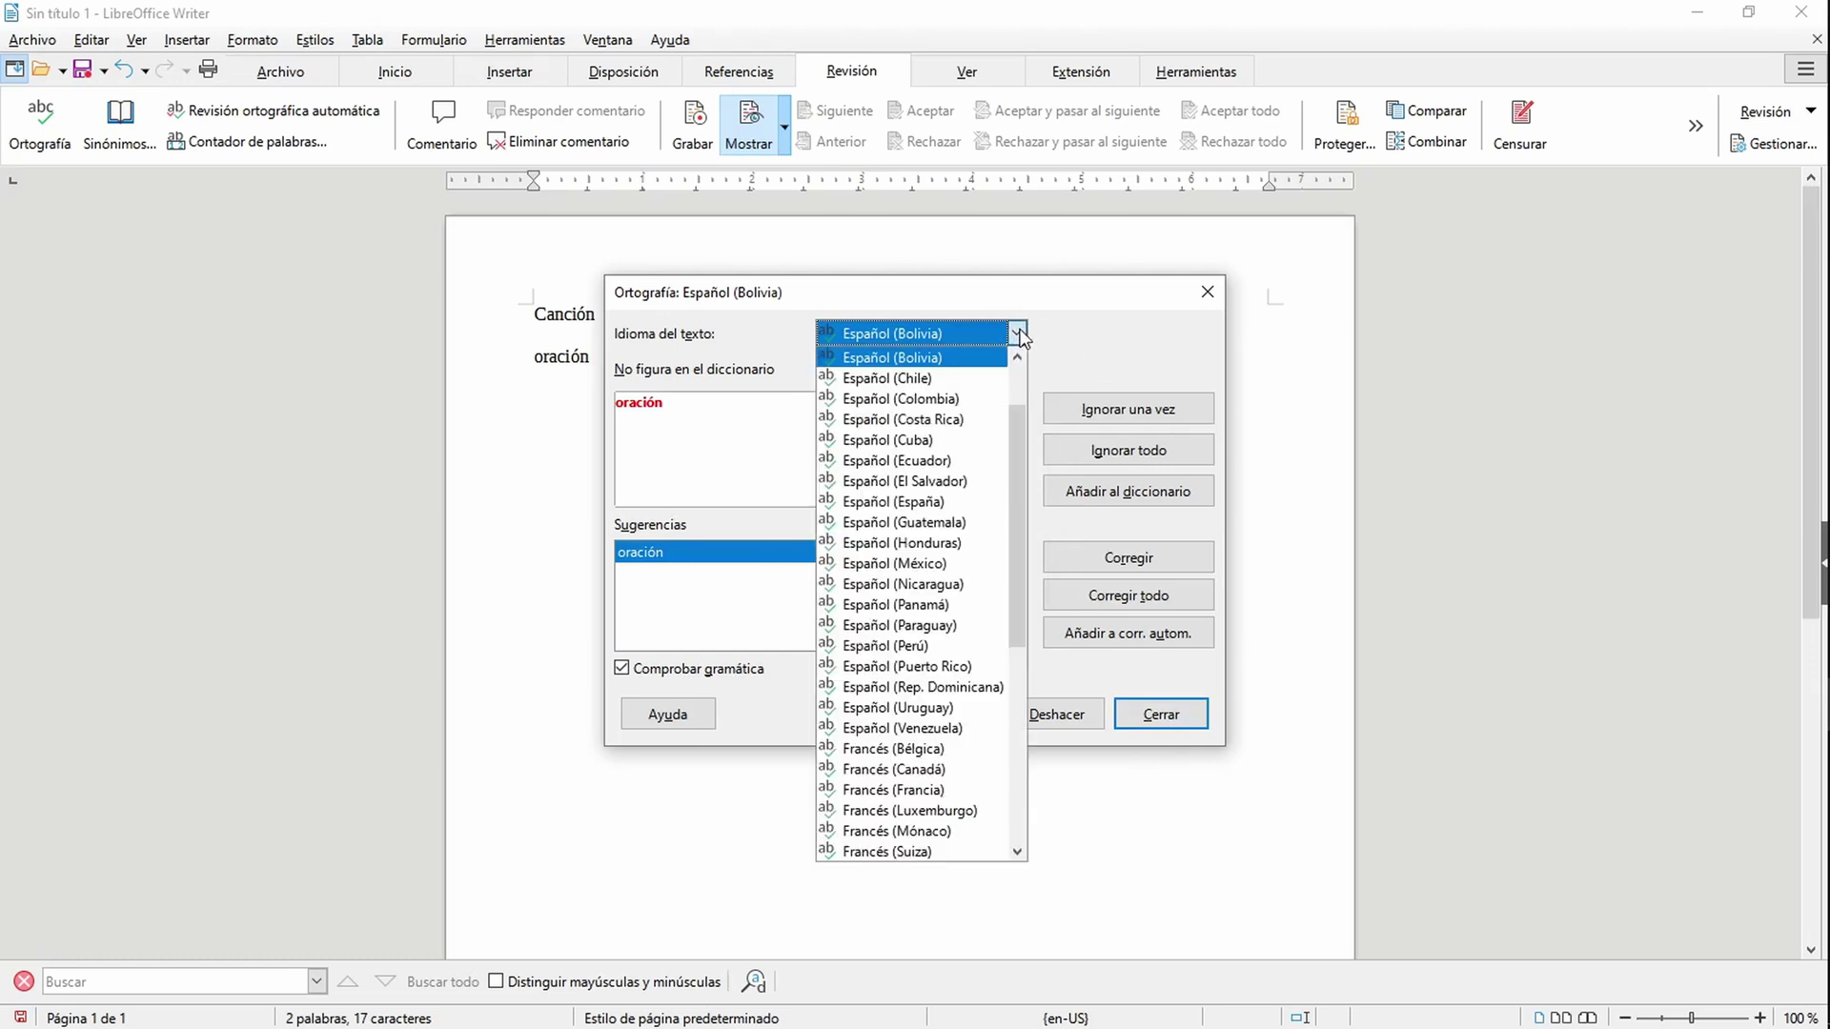
scroll(946, 753, "up", 2)
scroll(944, 667, "down", 8)
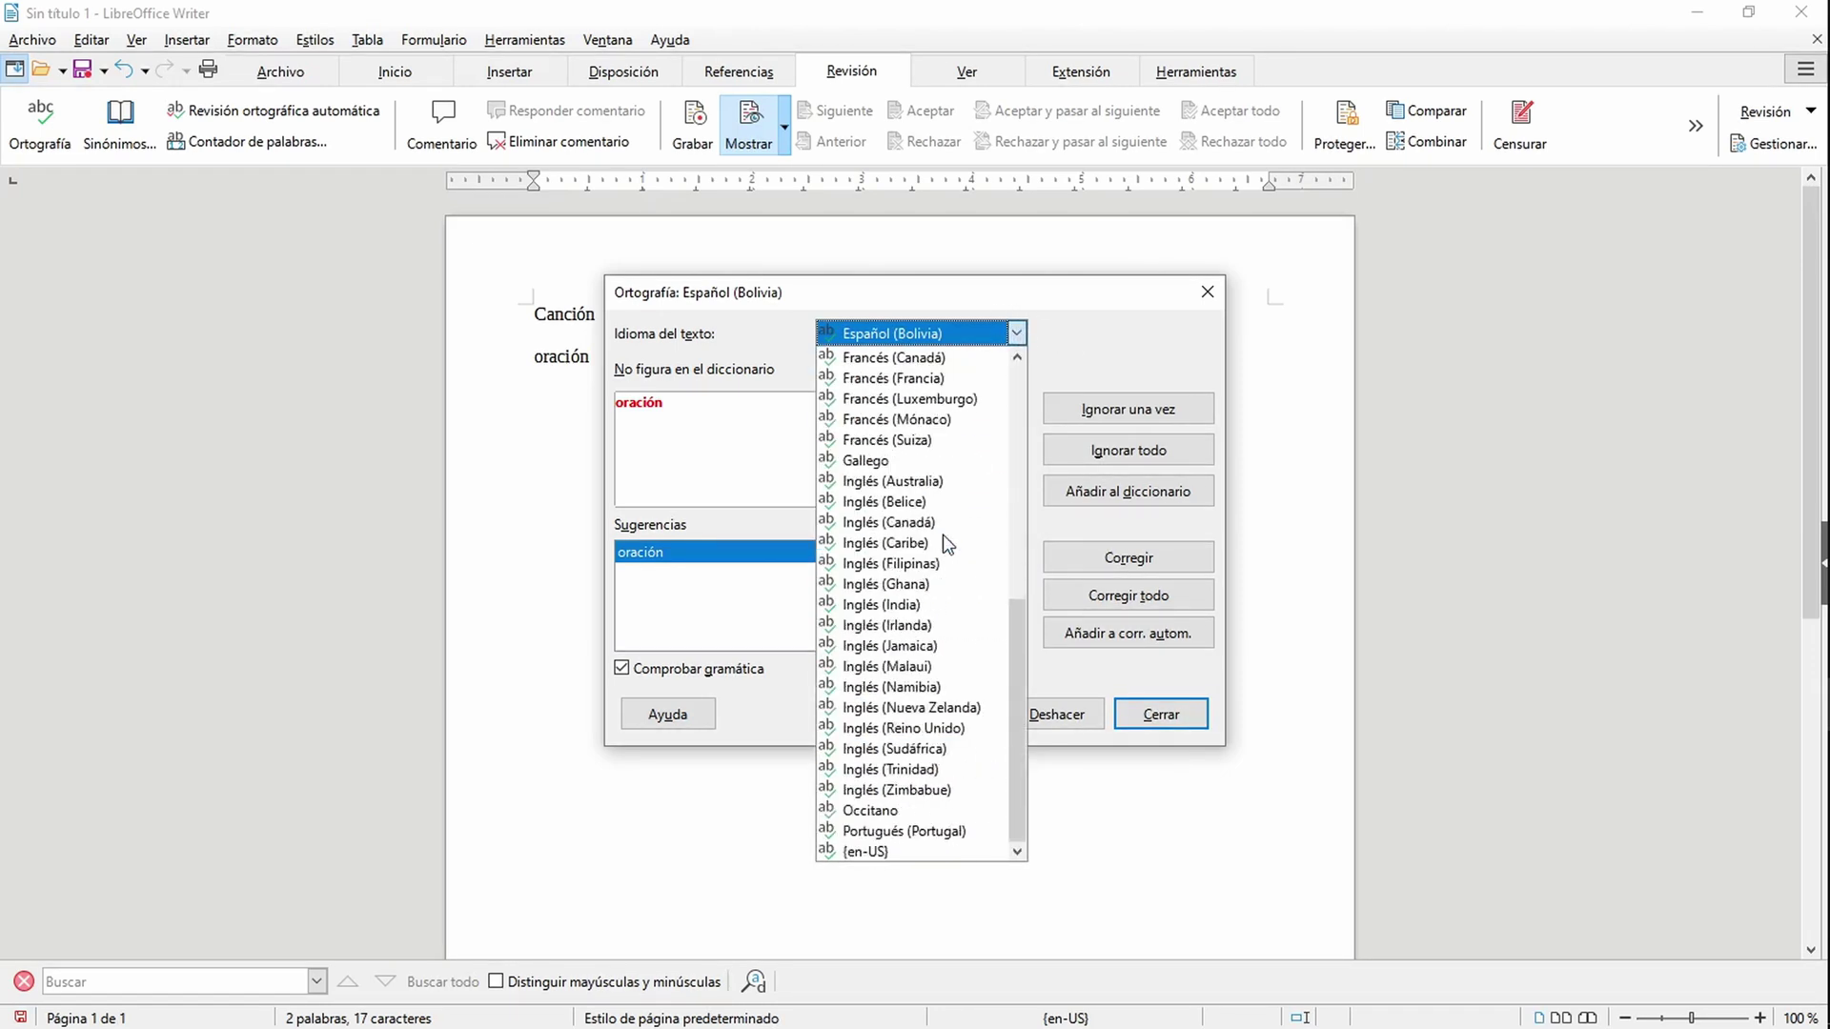
scroll(944, 593, "up", 2)
scroll(943, 593, "up", 6)
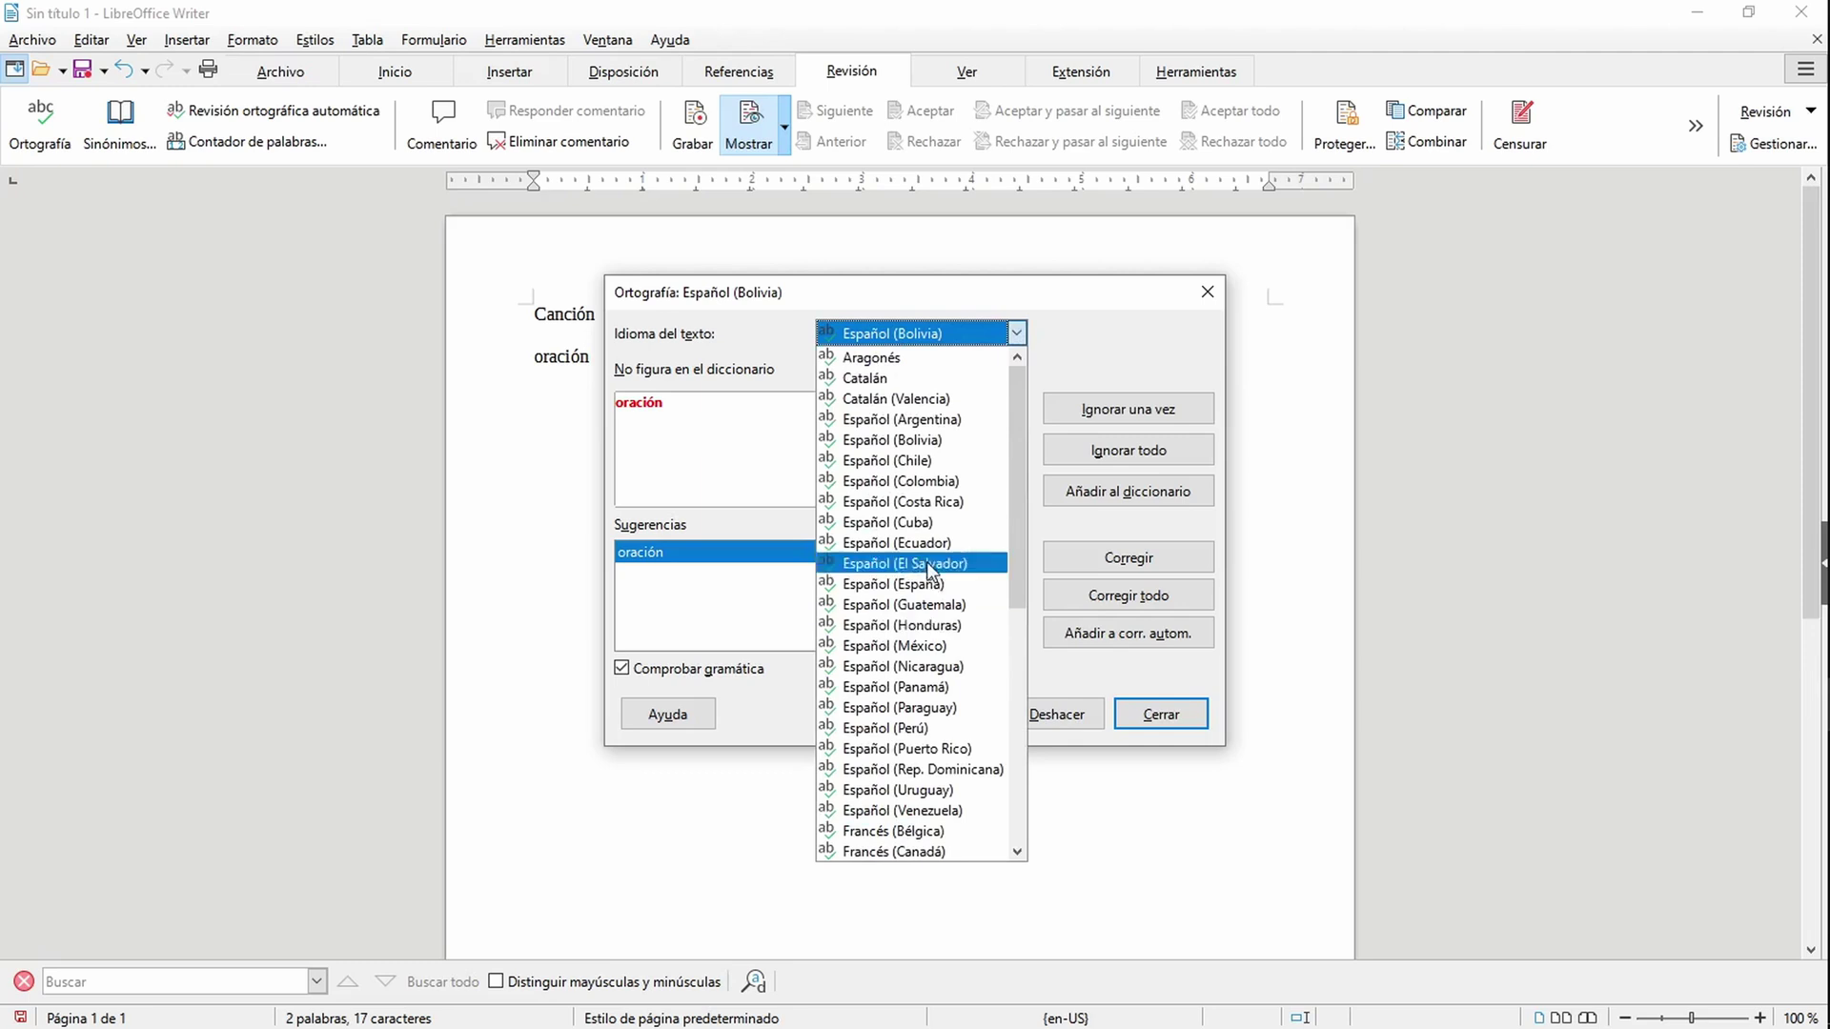
scroll(943, 529, "down", 8)
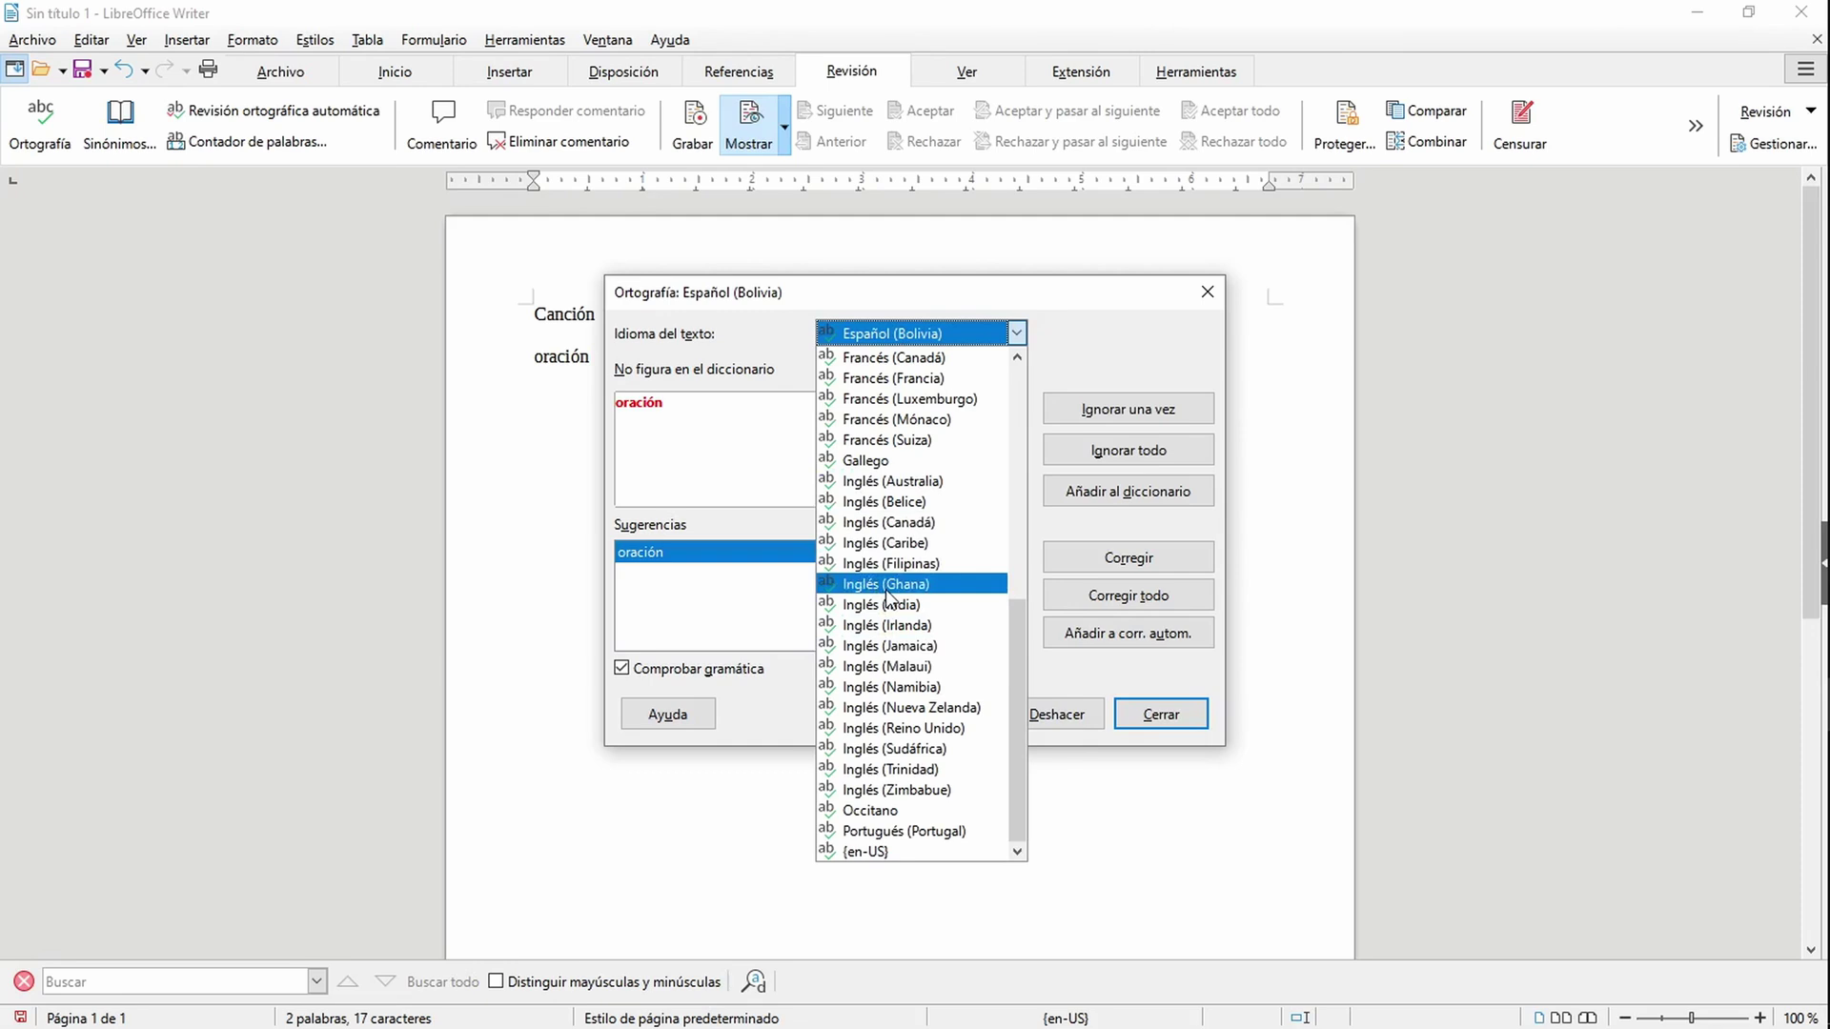
scroll(886, 596, "up", 7)
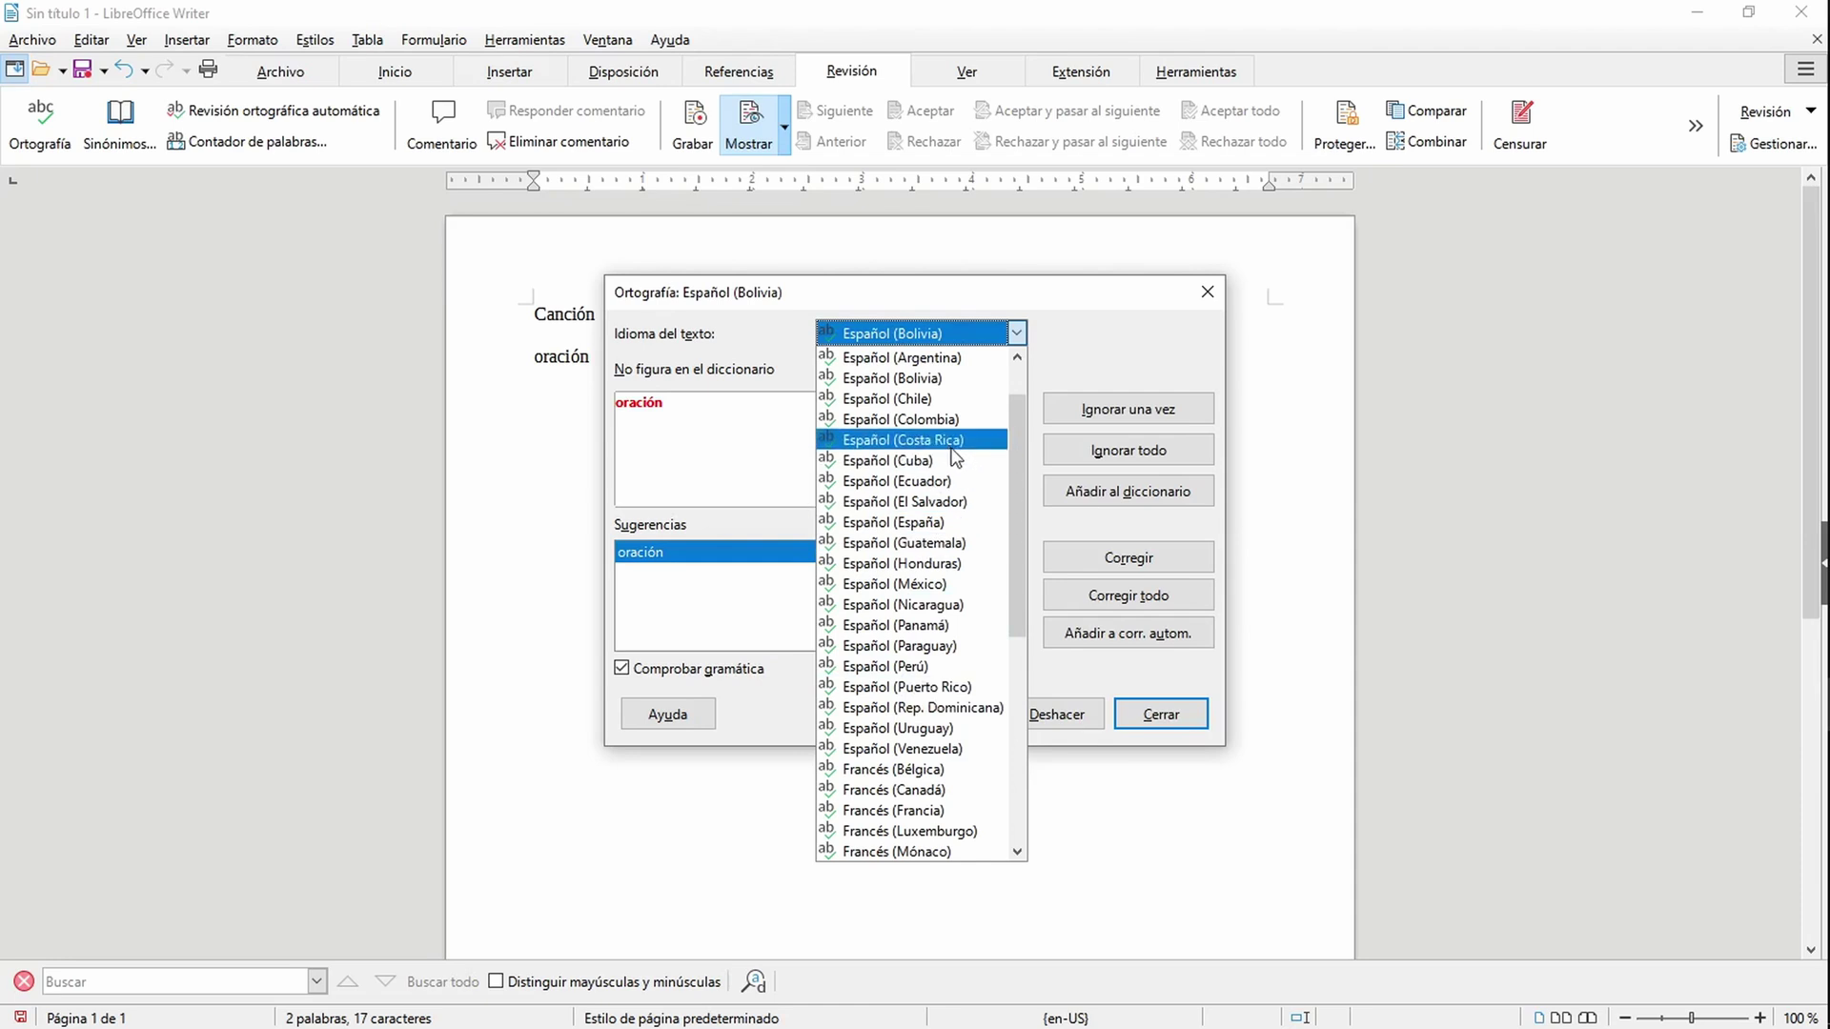
left_click(1113, 345)
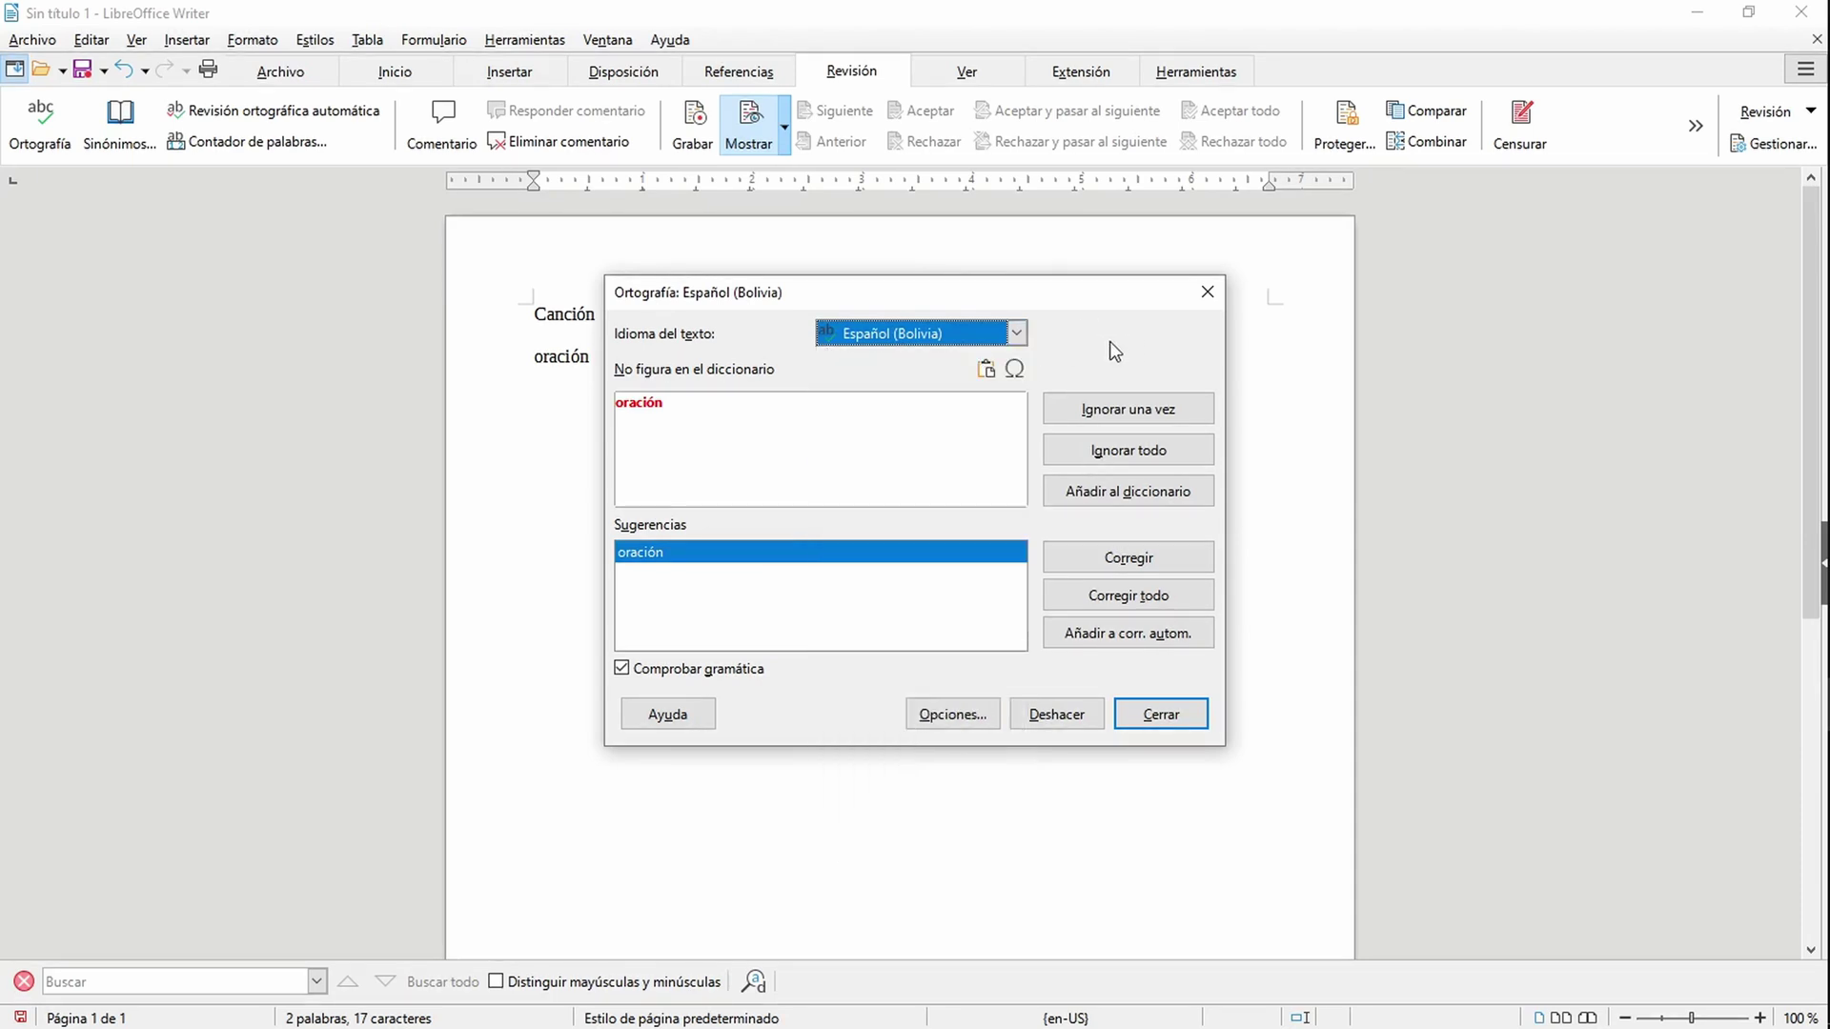
left_click(1187, 717)
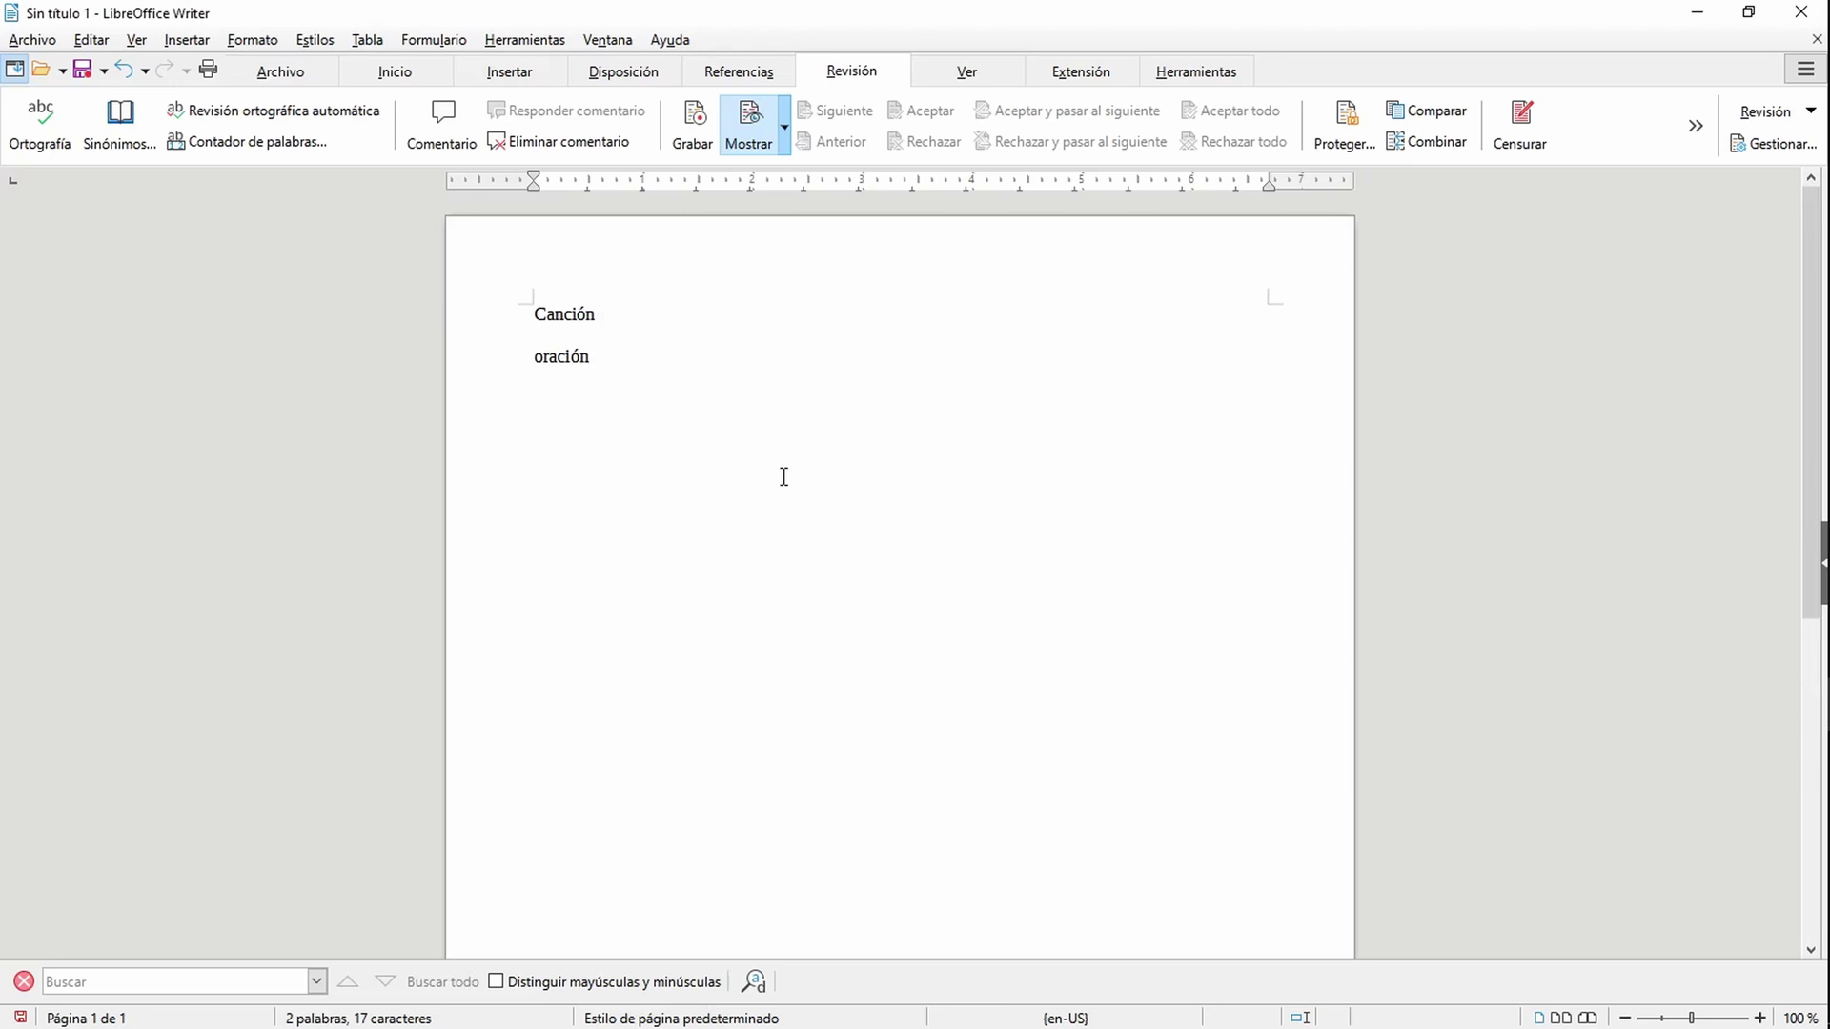
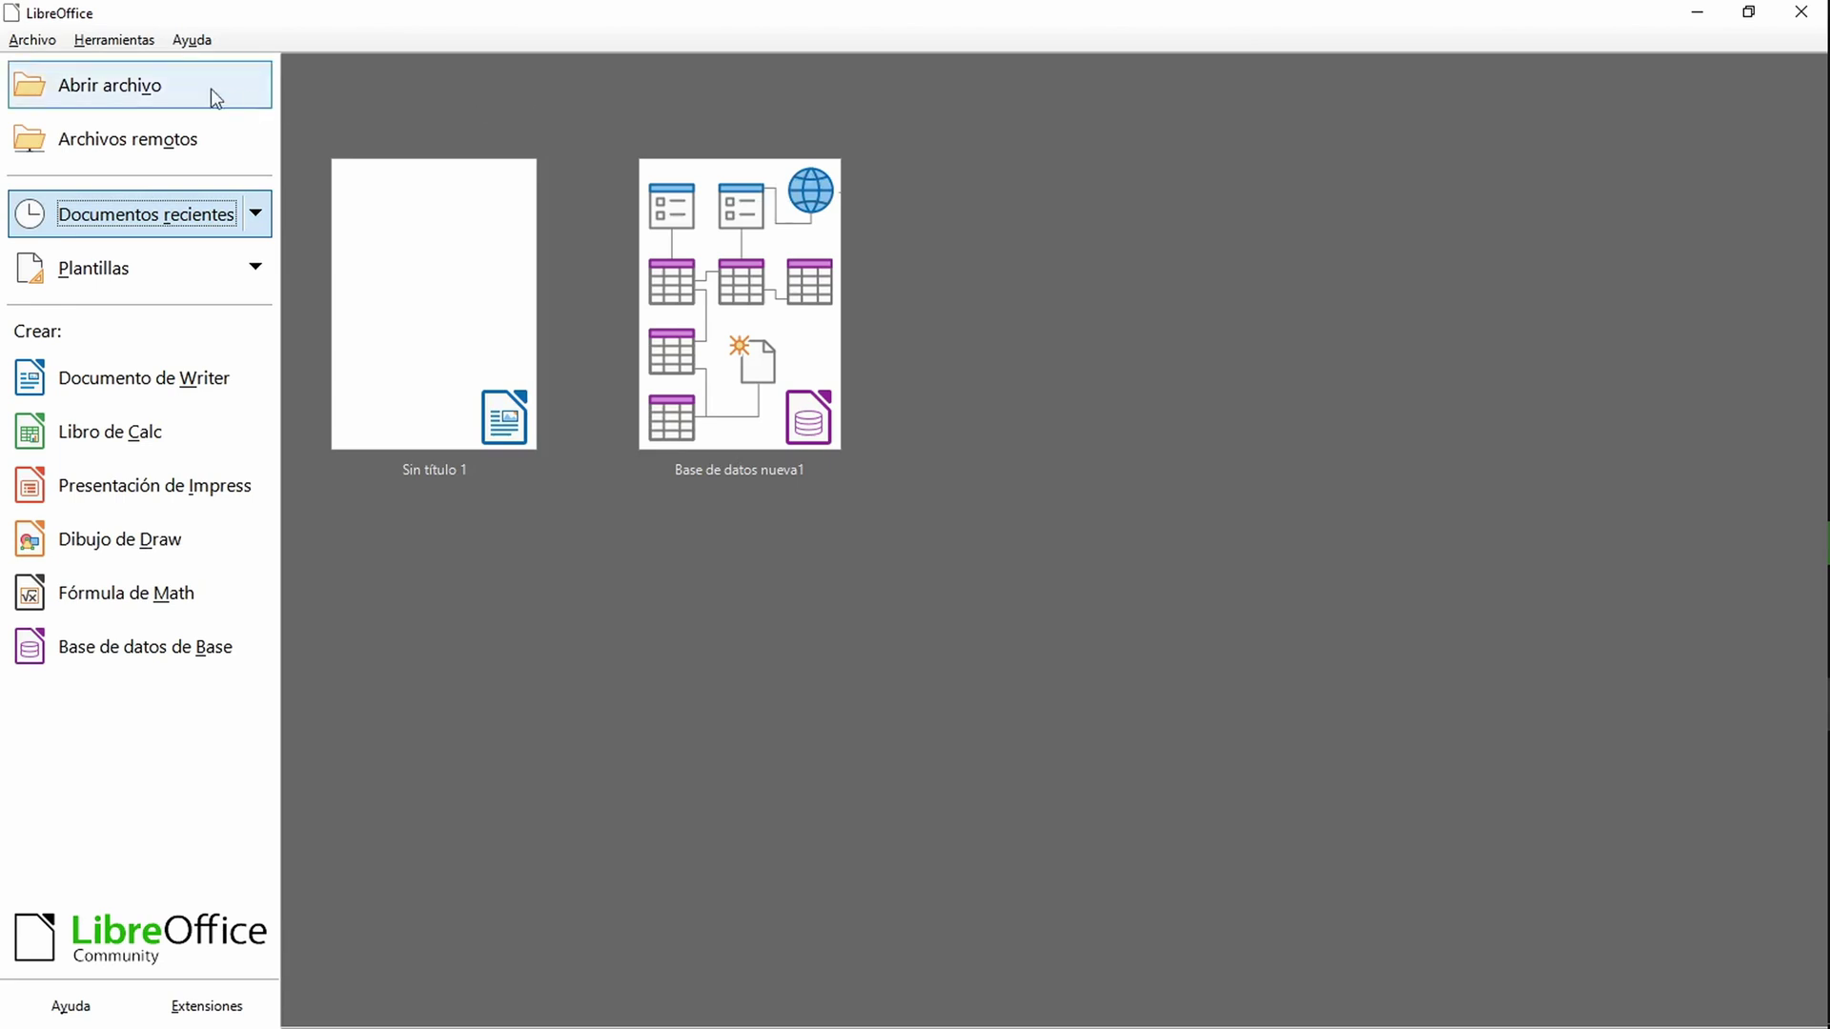
Step: In LibreOffice's language options, set the default Western language for documents to Español (España) and apply the change
left_click(131, 45)
left_click(144, 145)
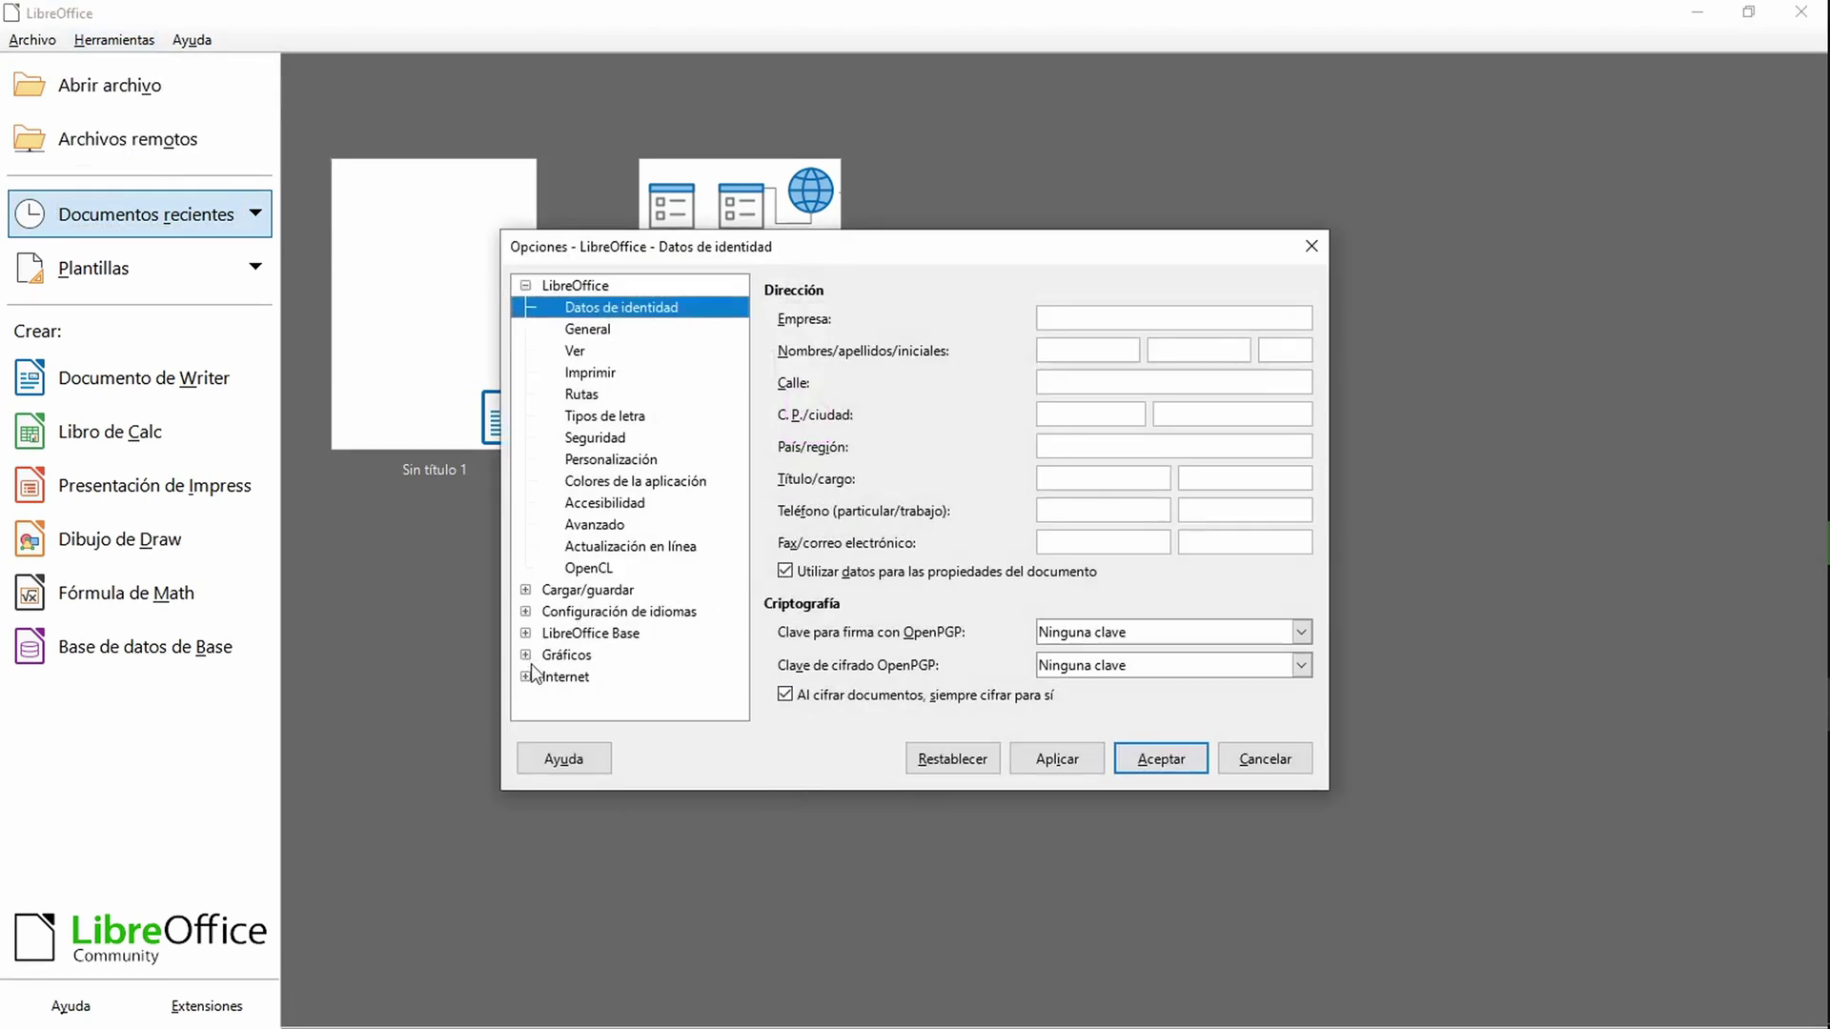
left_click(524, 610)
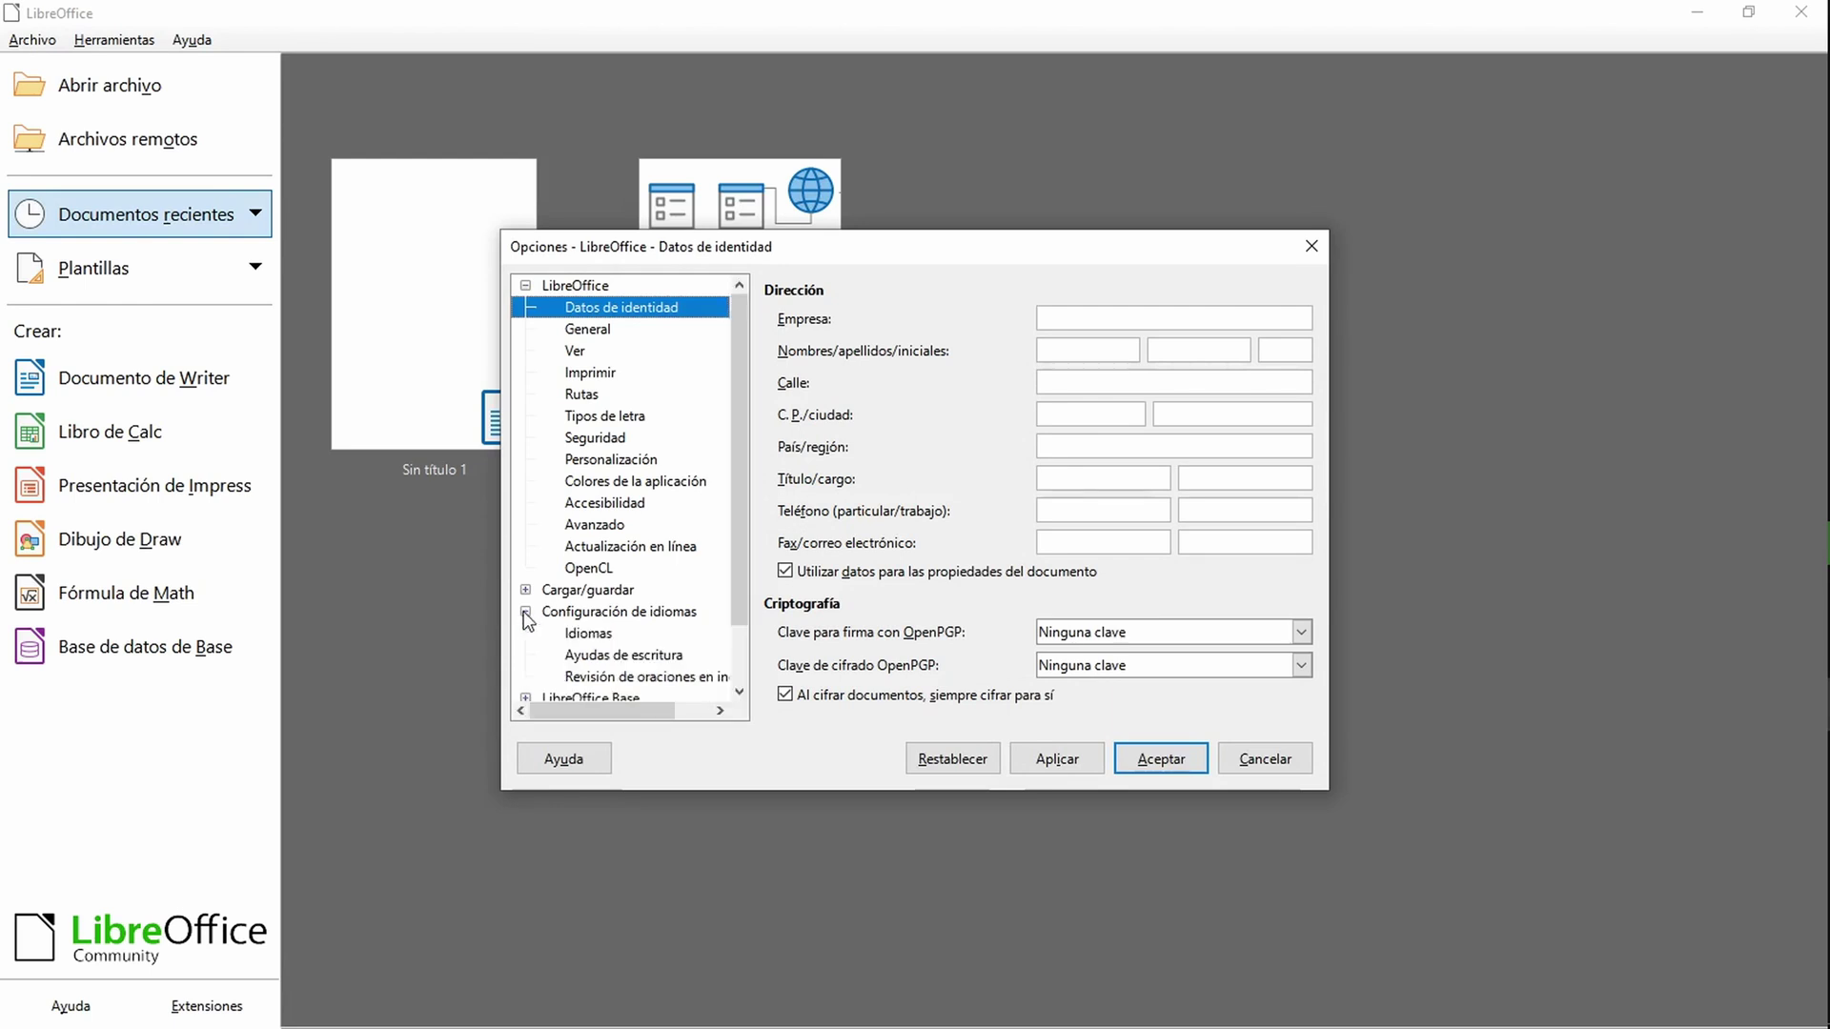
left_click(599, 637)
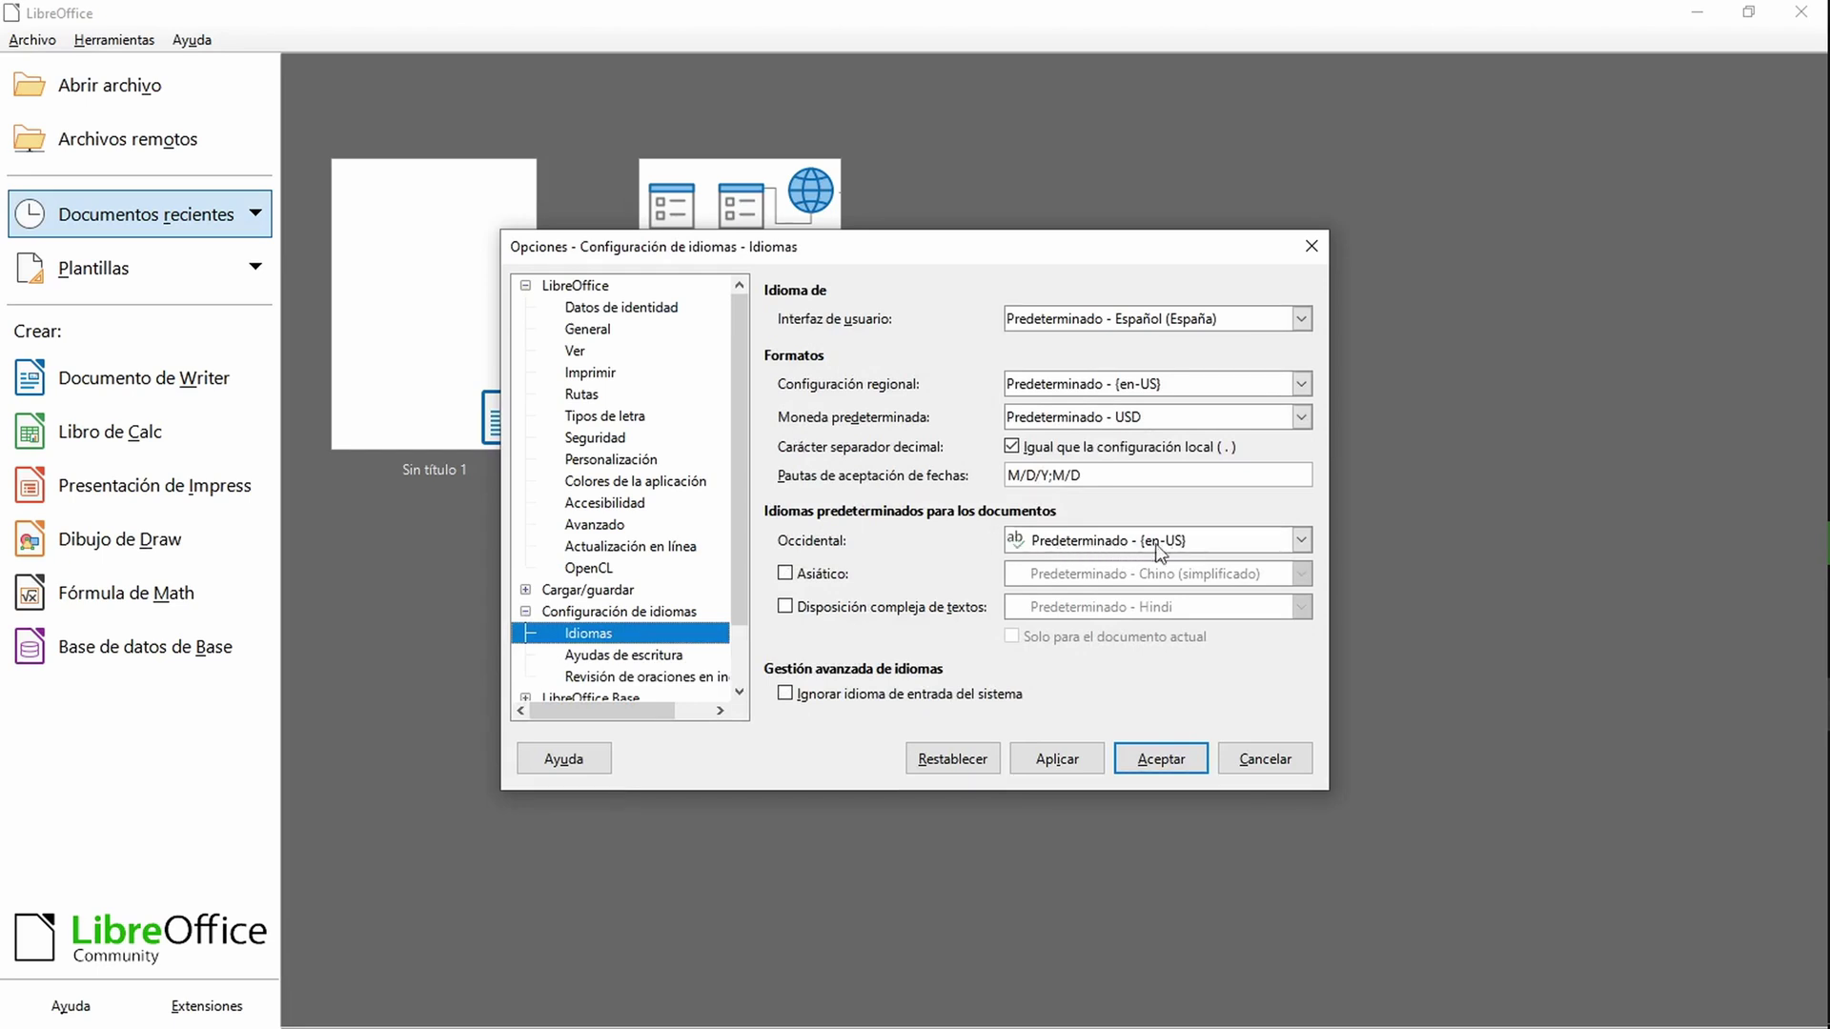
left_click(1273, 537)
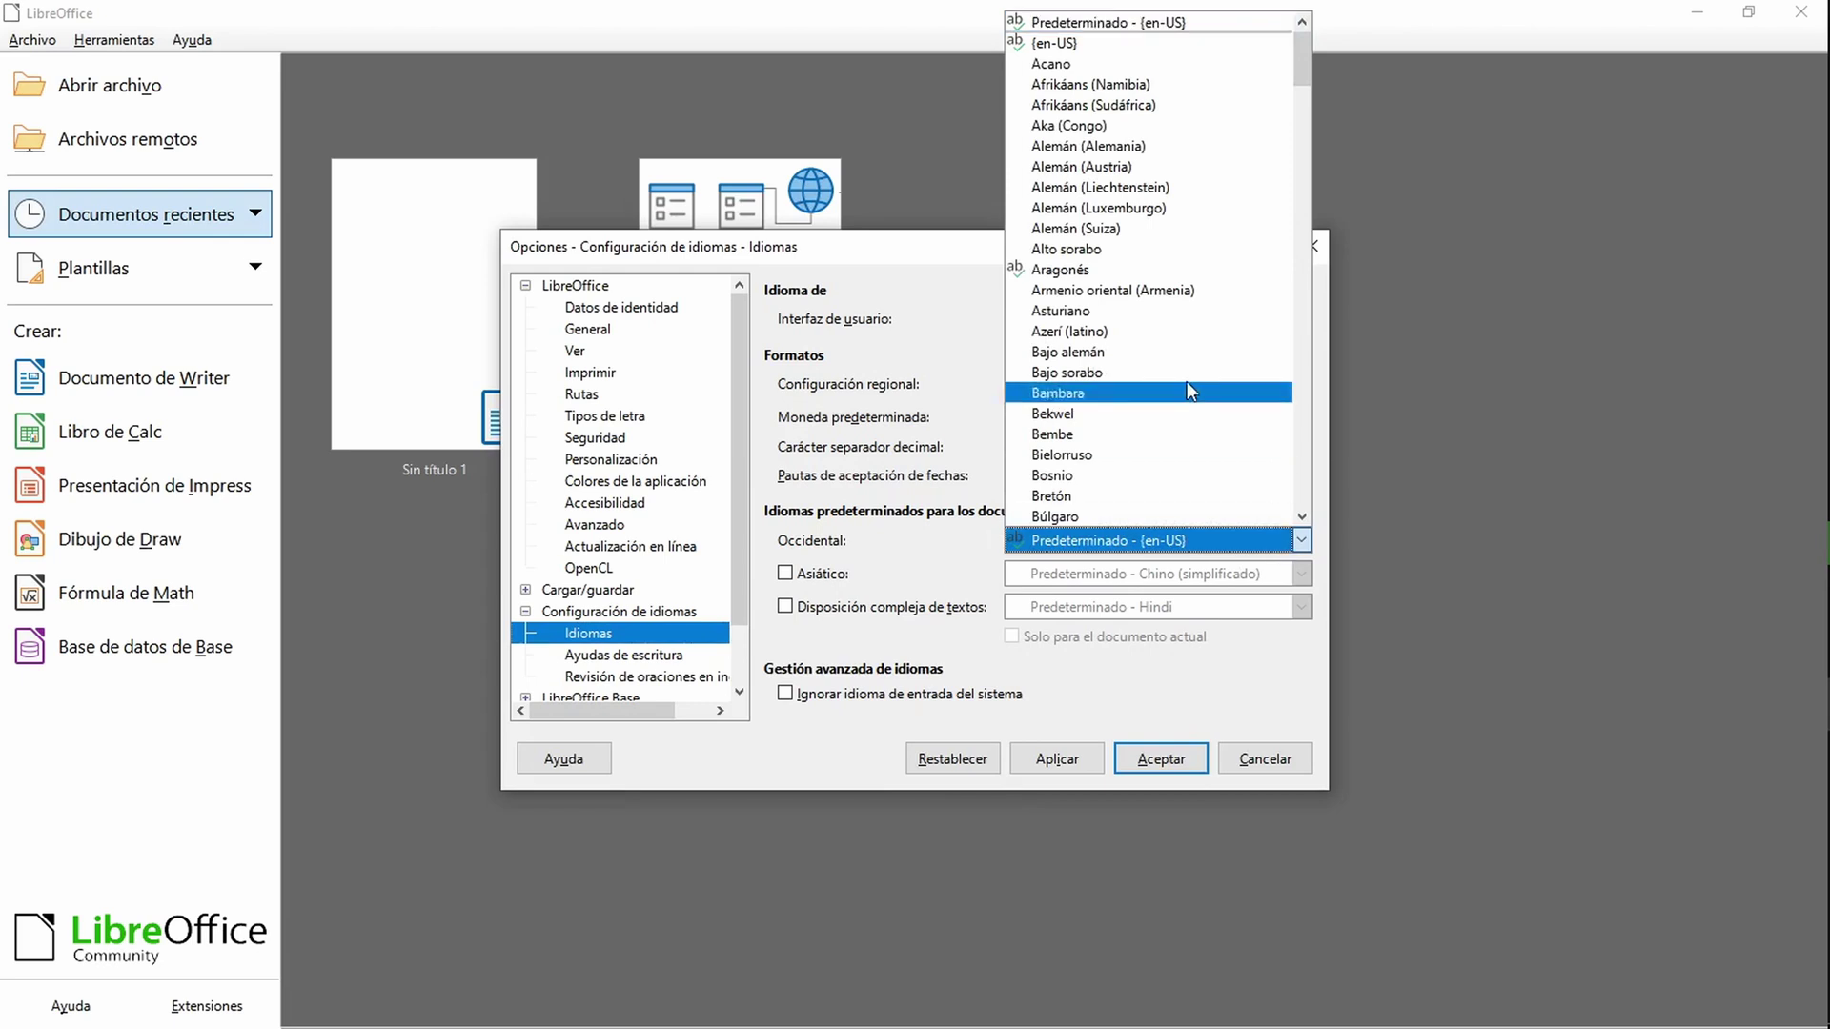
scroll(1180, 386, "down", 5)
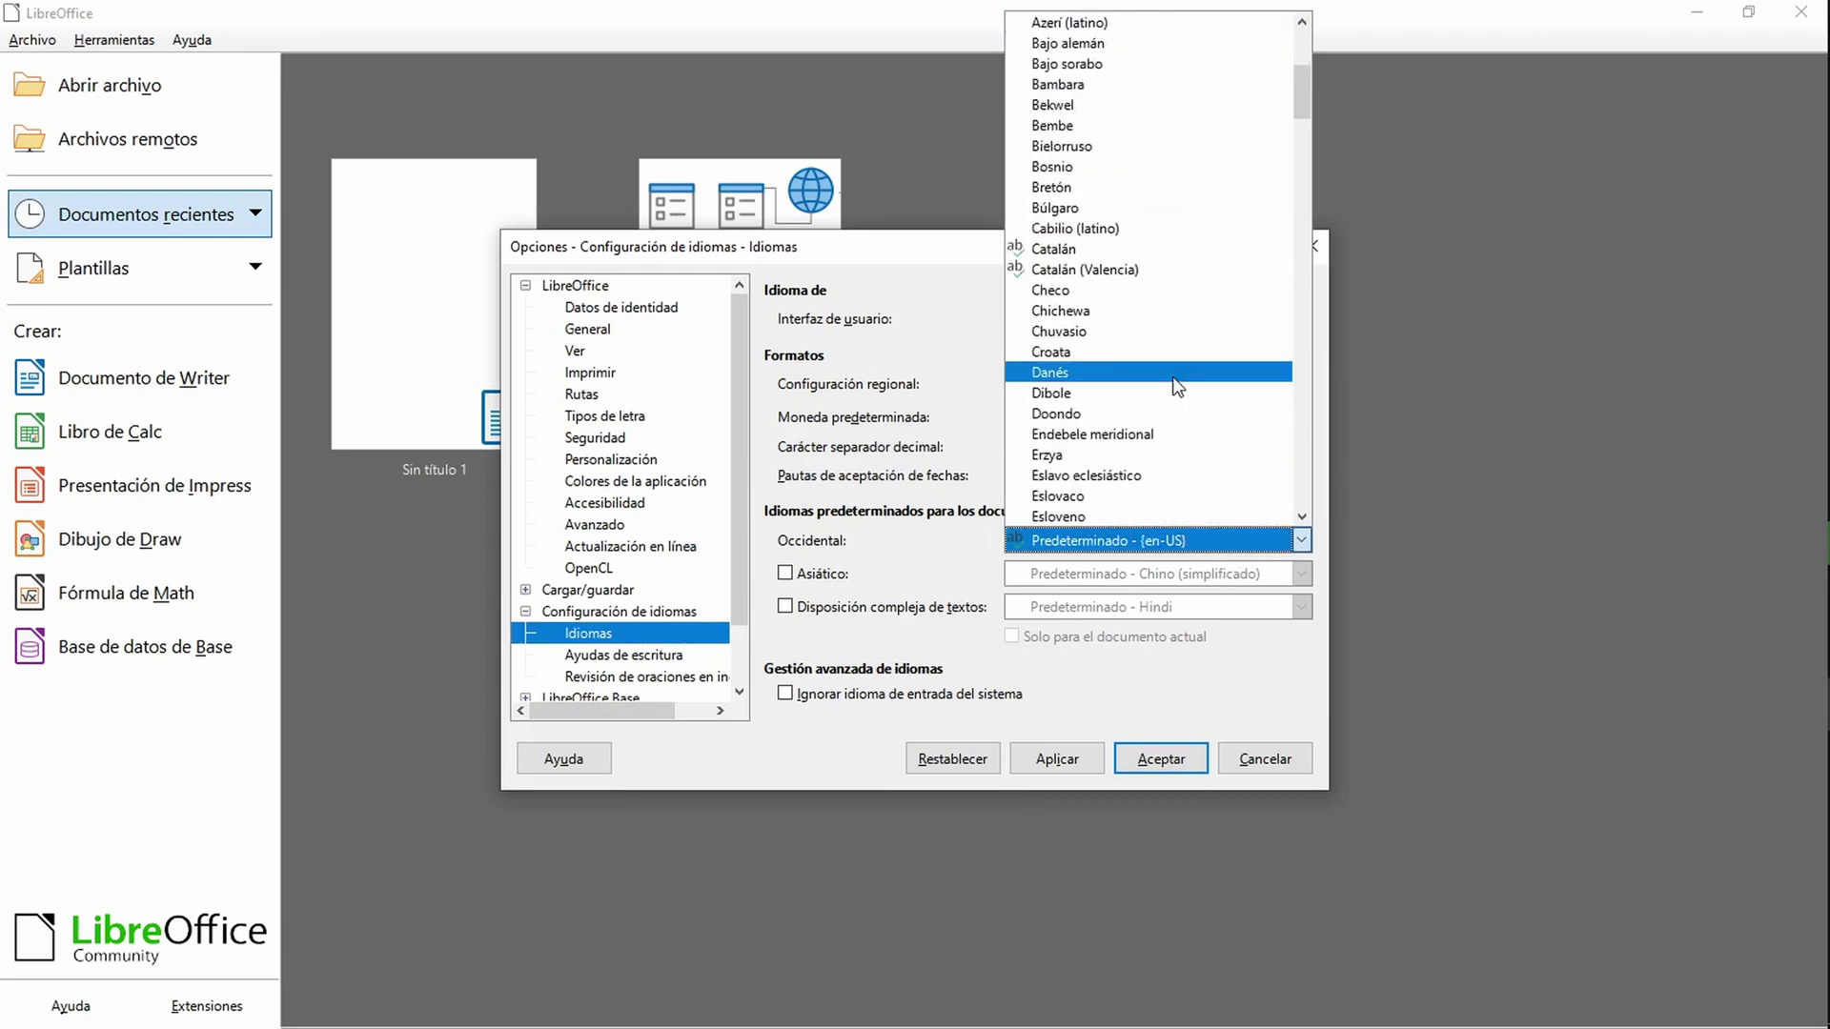
scroll(1178, 386, "down", 6)
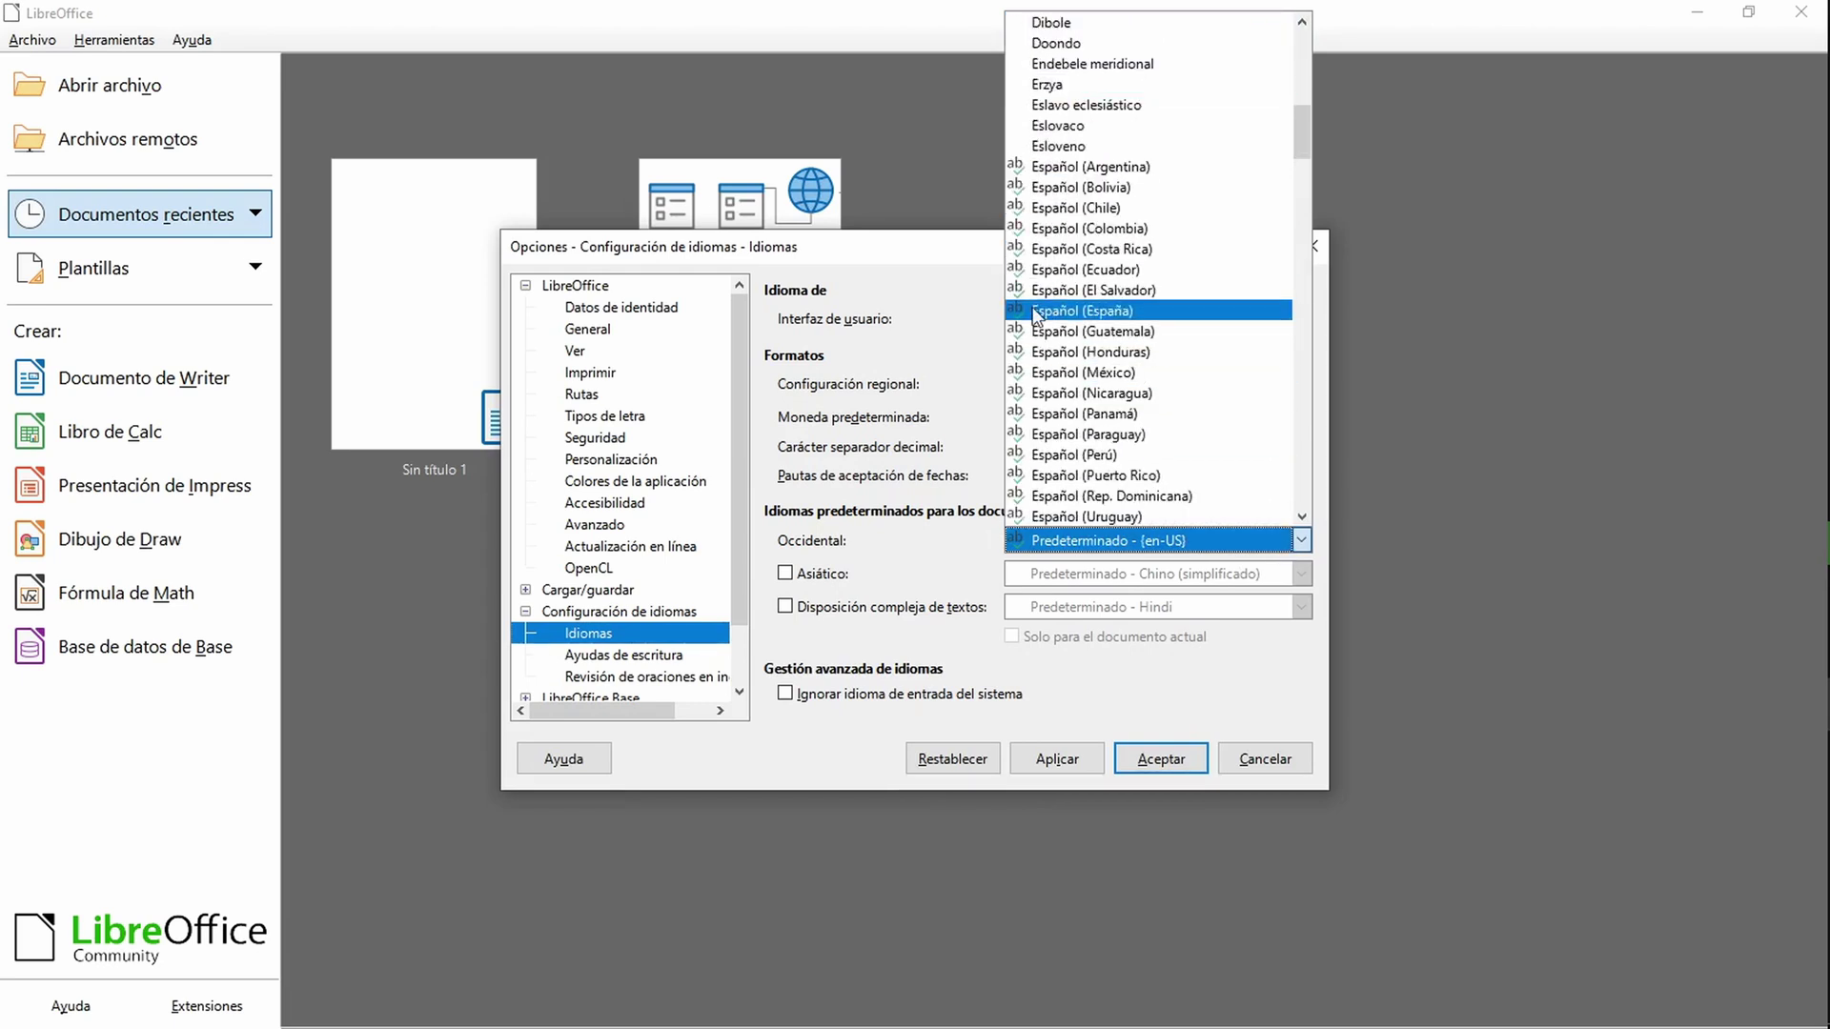
left_click(1036, 314)
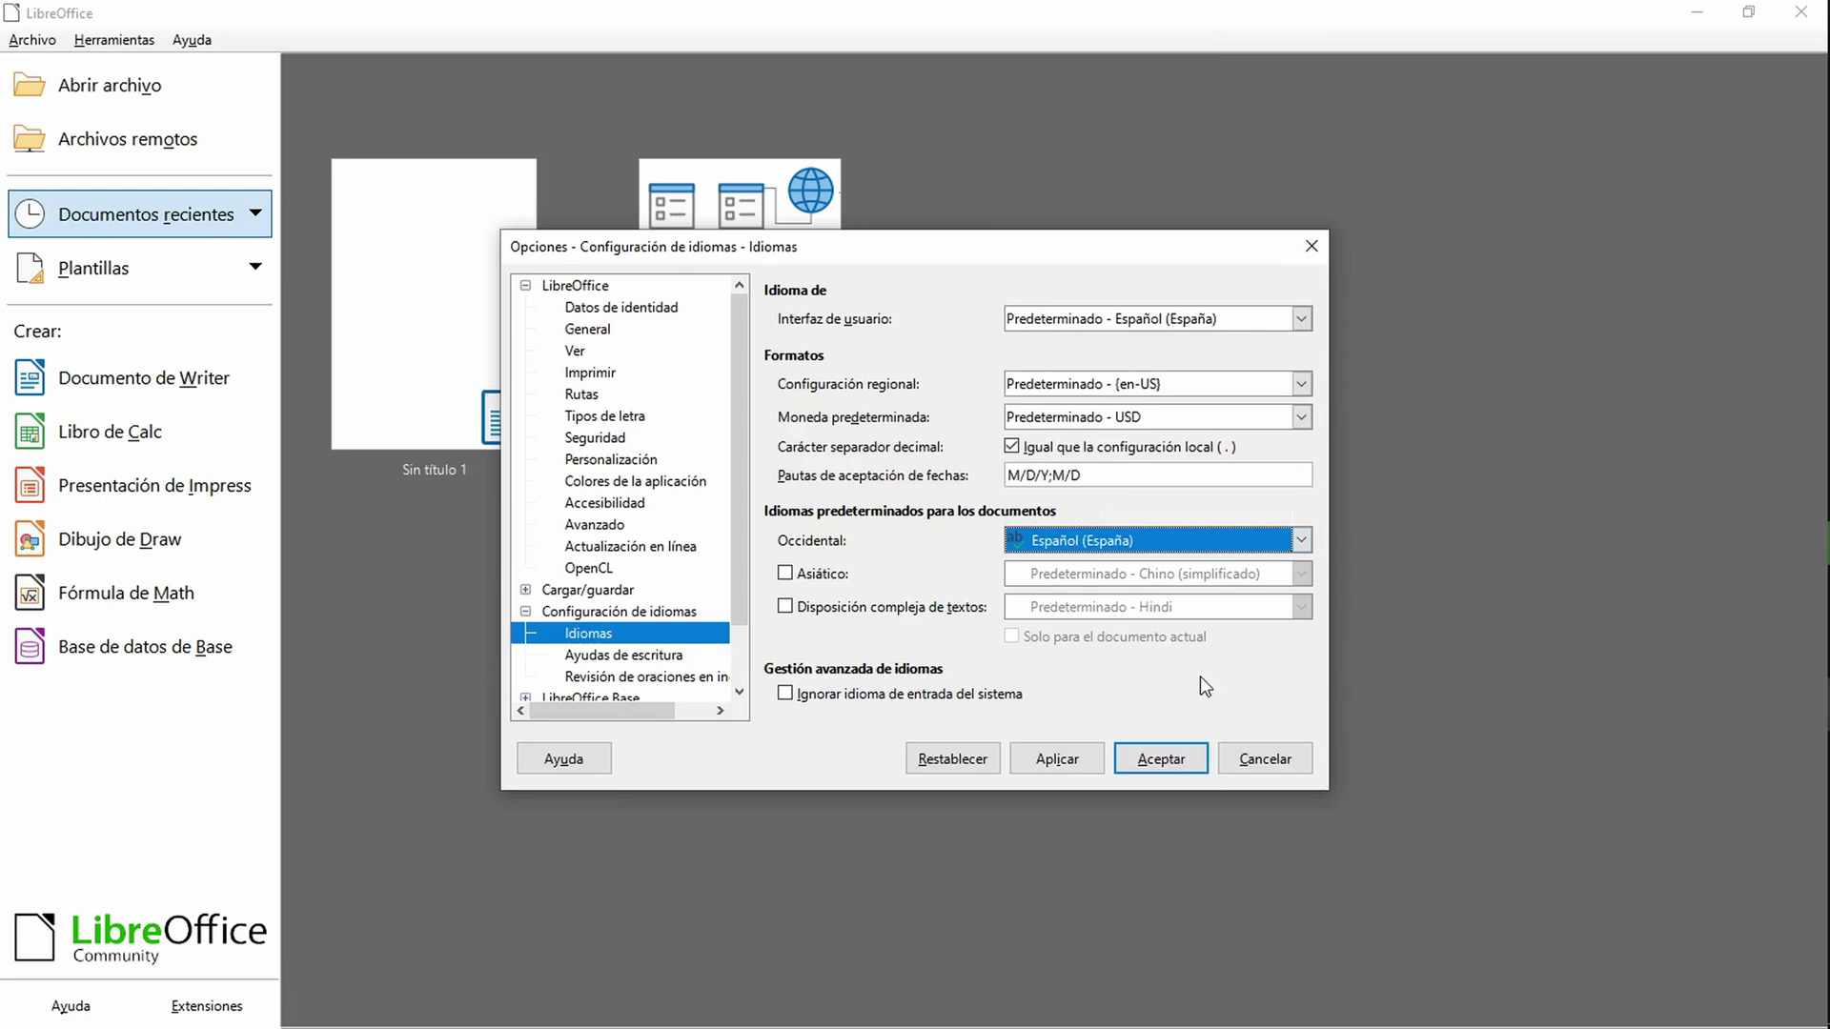
left_click(1056, 763)
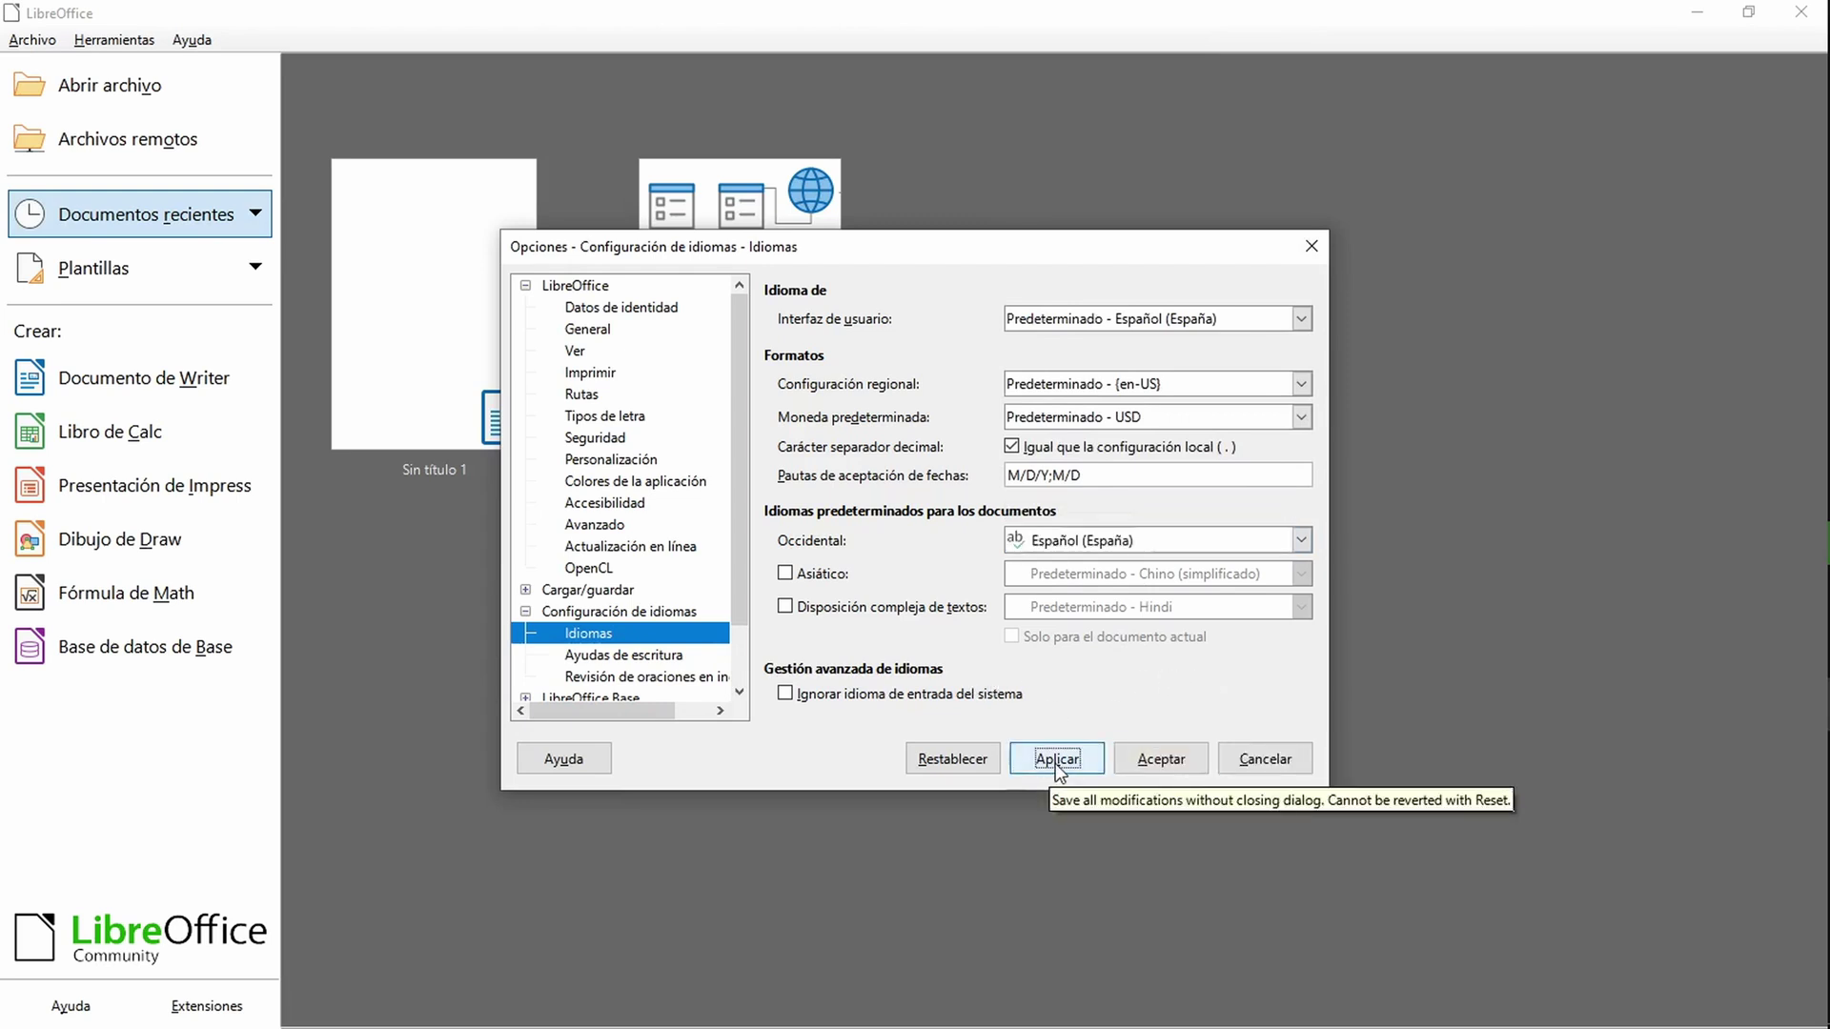
left_click(1159, 757)
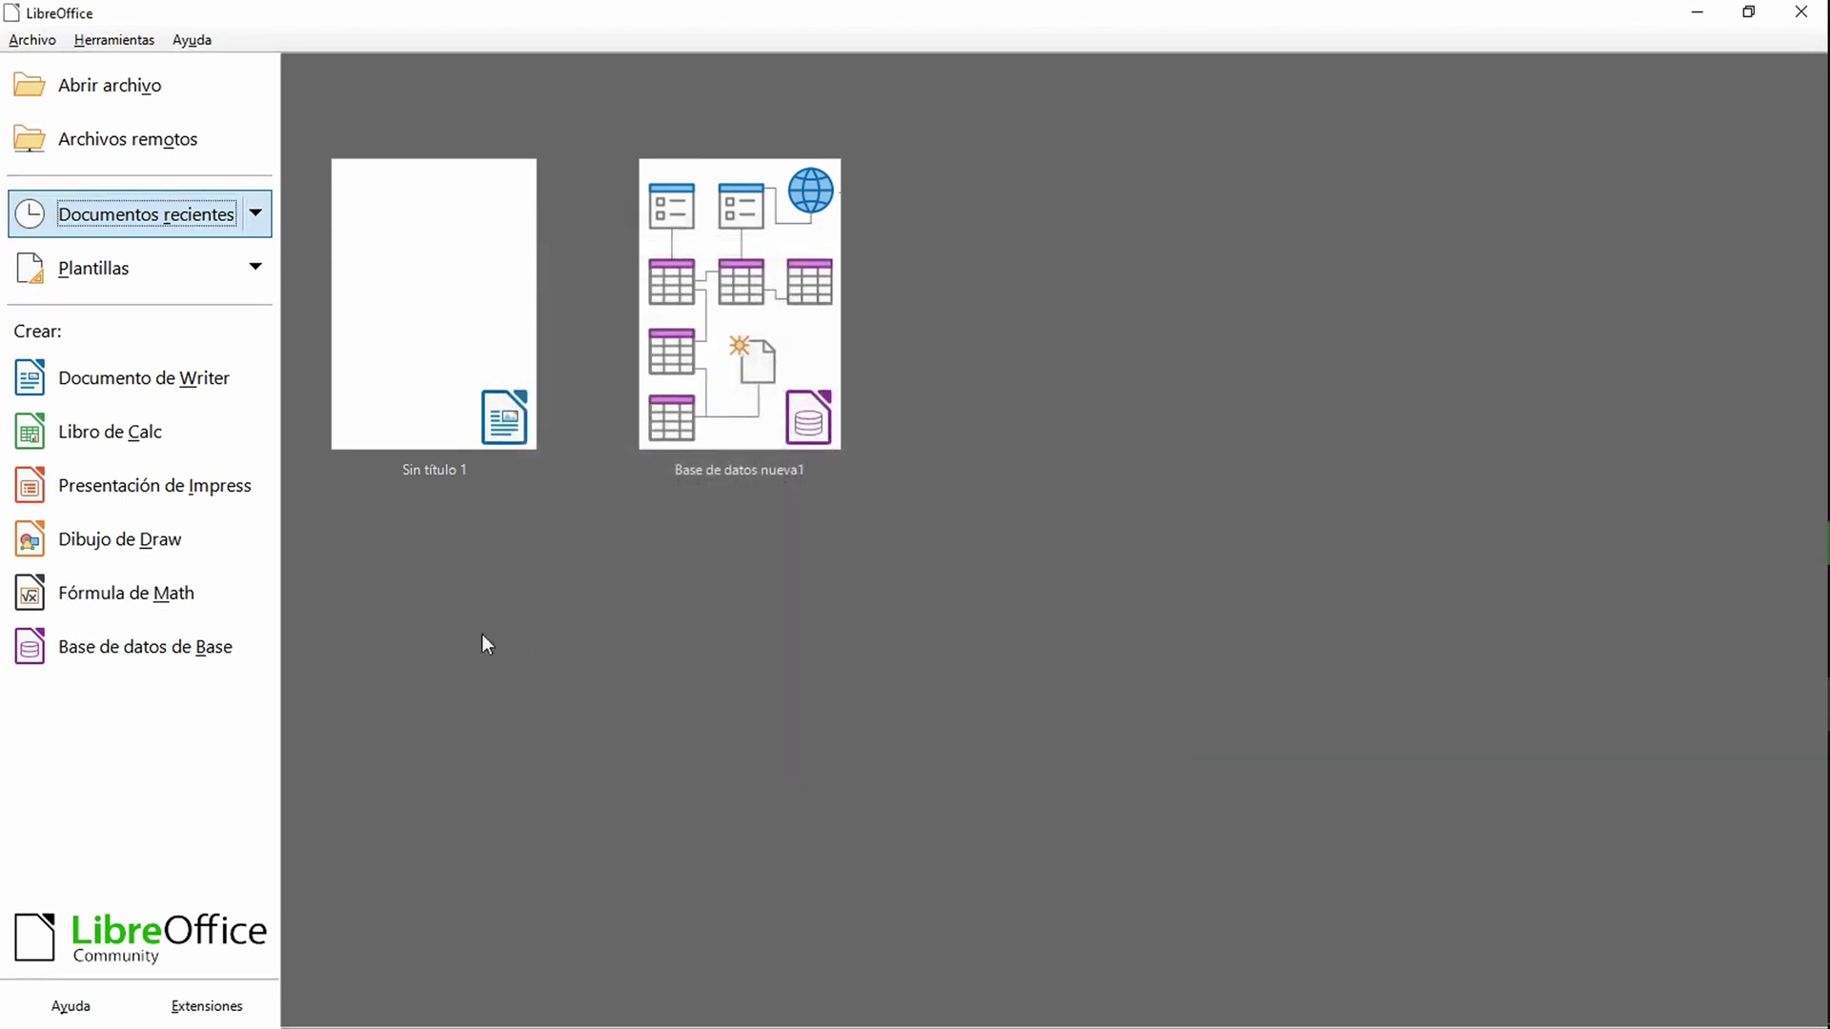
Step: Create a new Calc spreadsheet and enter the unaccented word "cancion" in cell D6
left_click(105, 434)
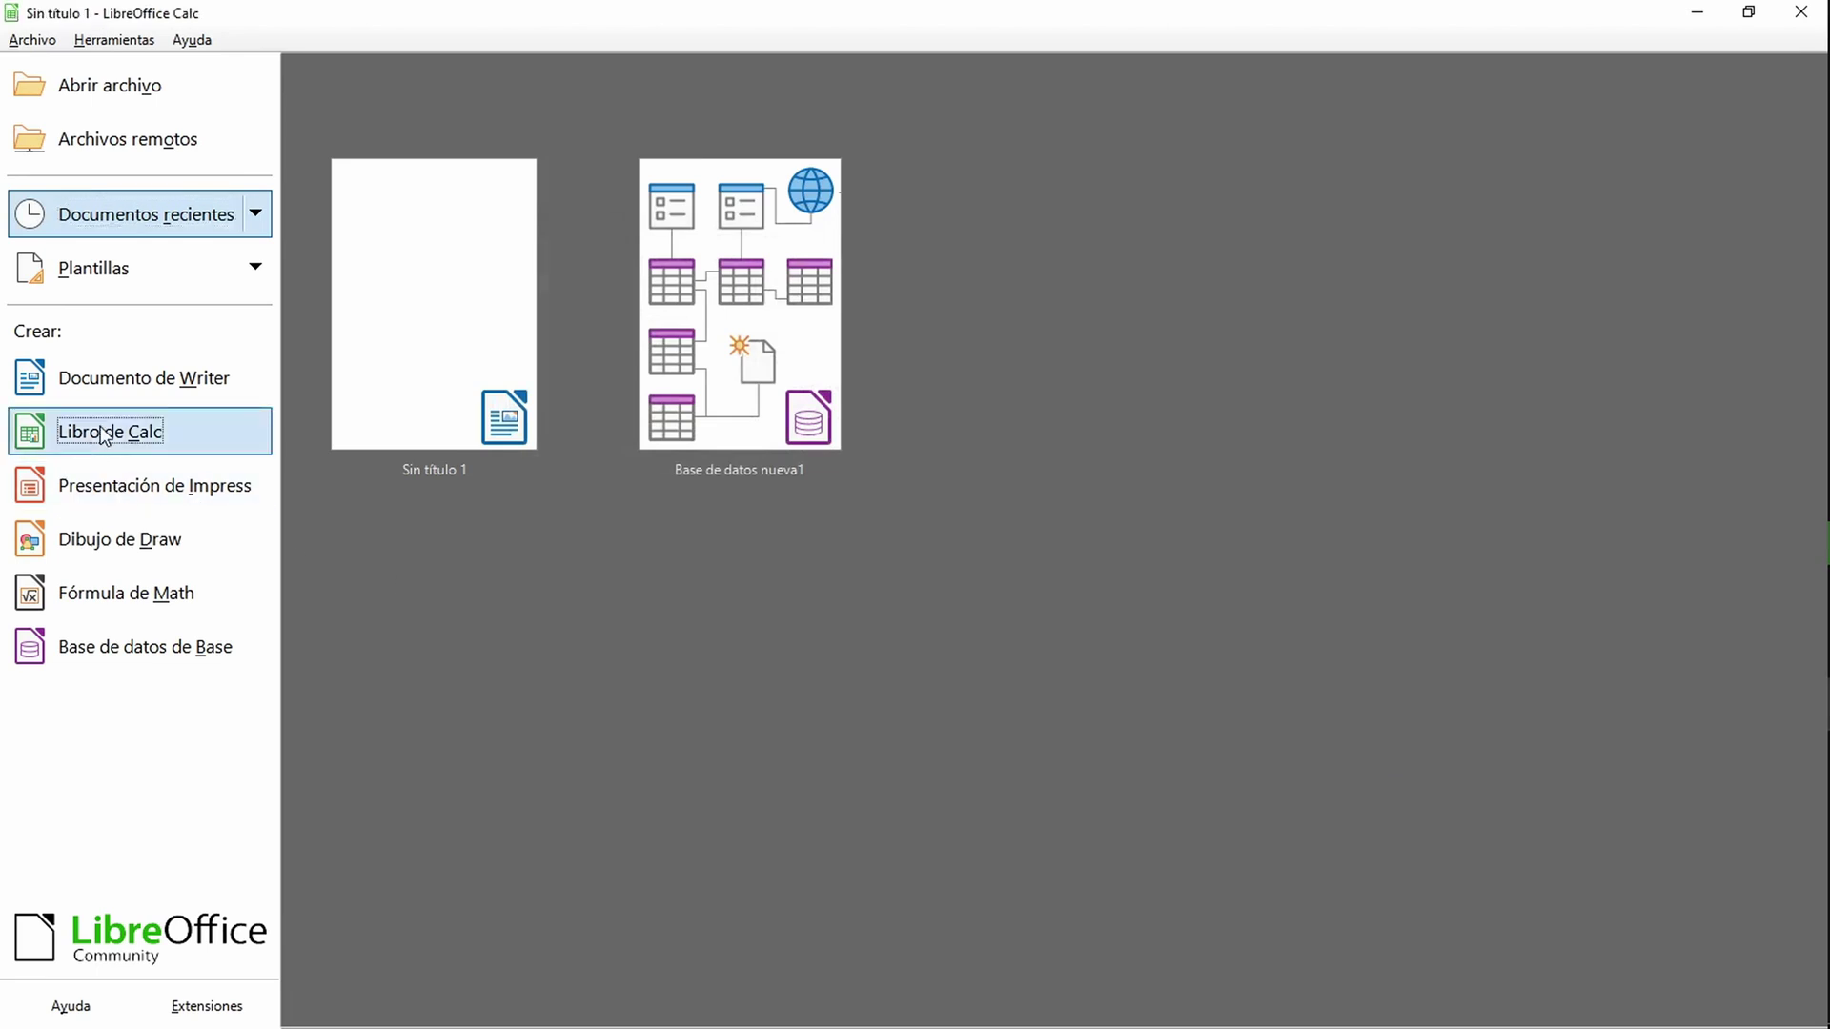
left_click(105, 434)
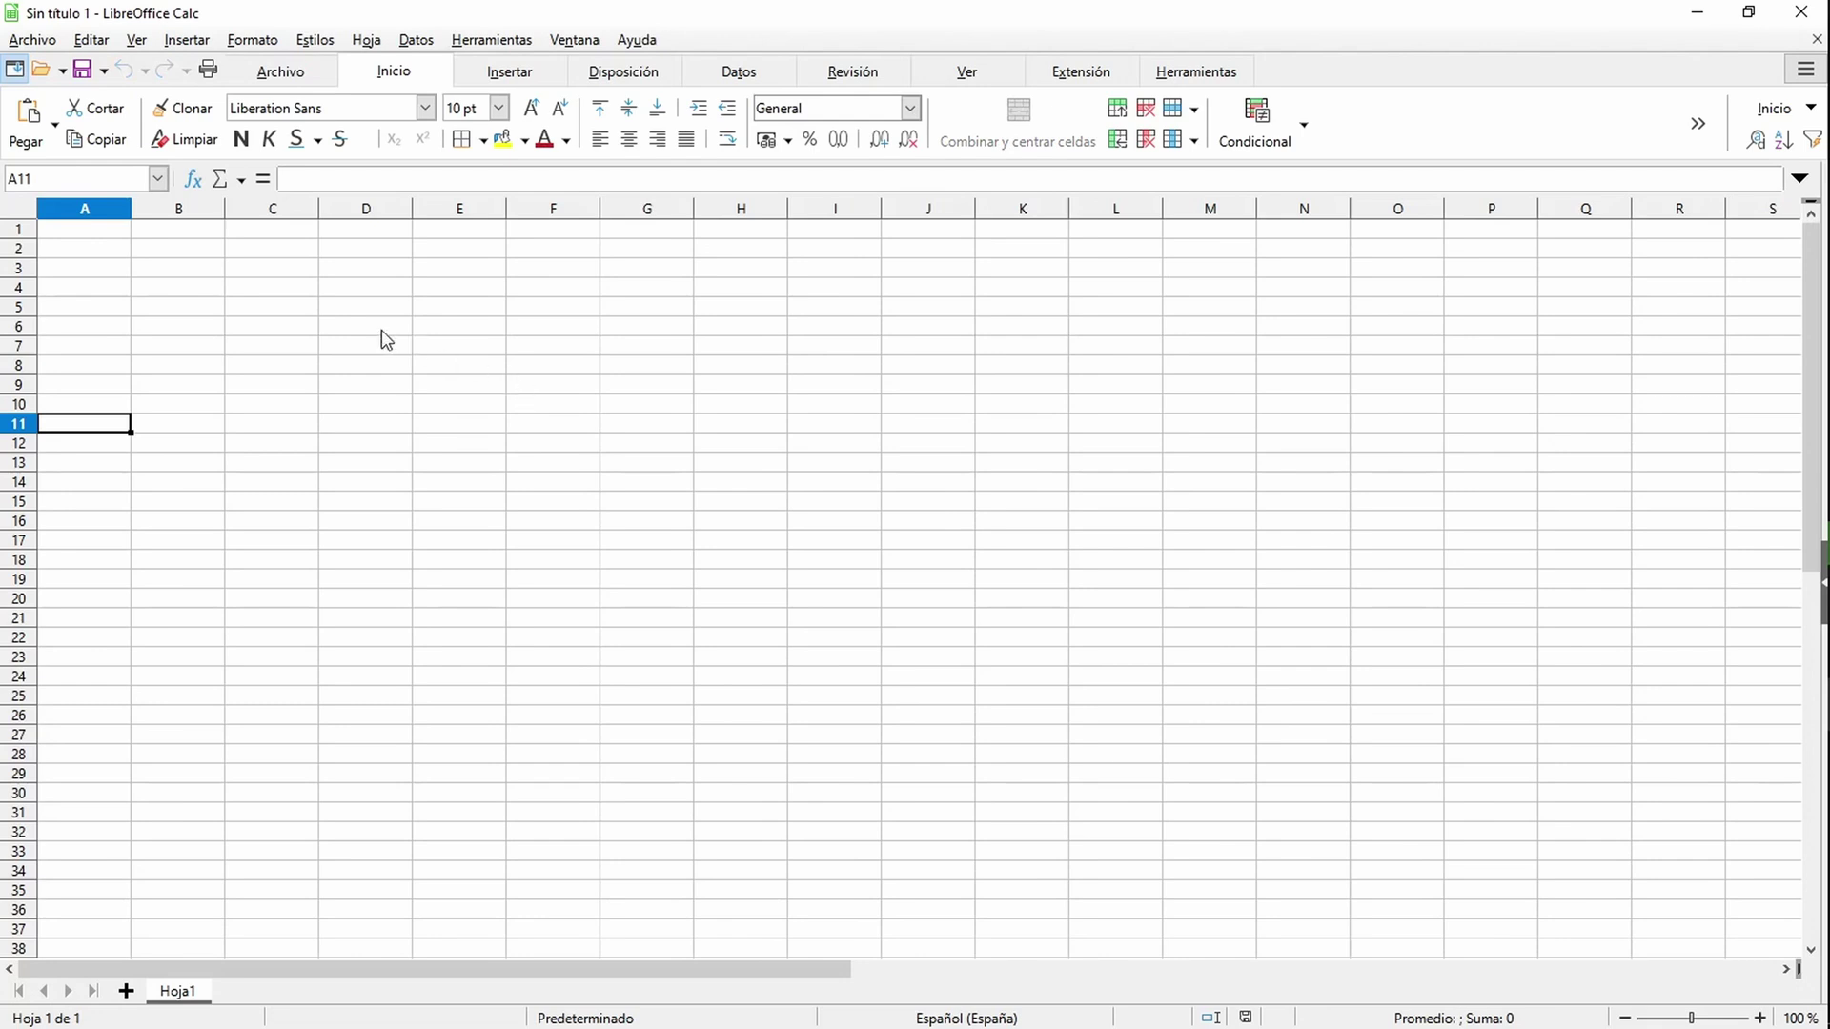
left_click(348, 329)
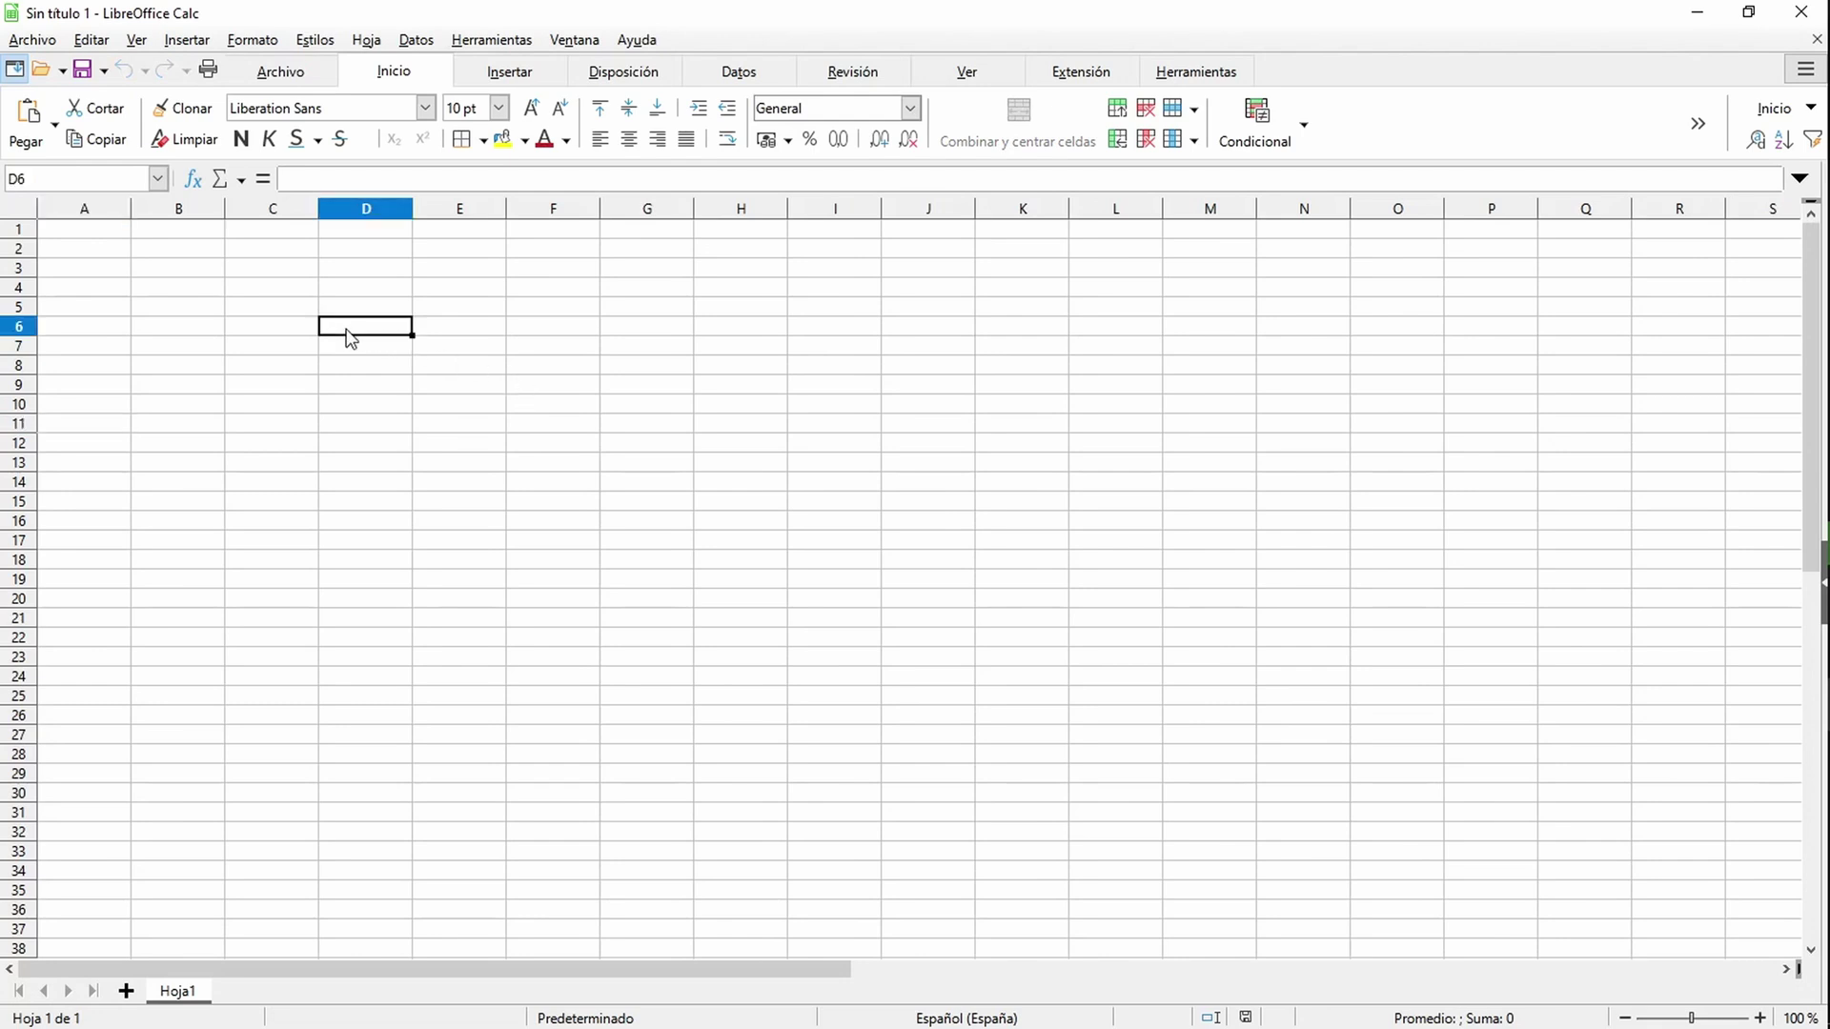
double_click(348, 329)
type("cancion")
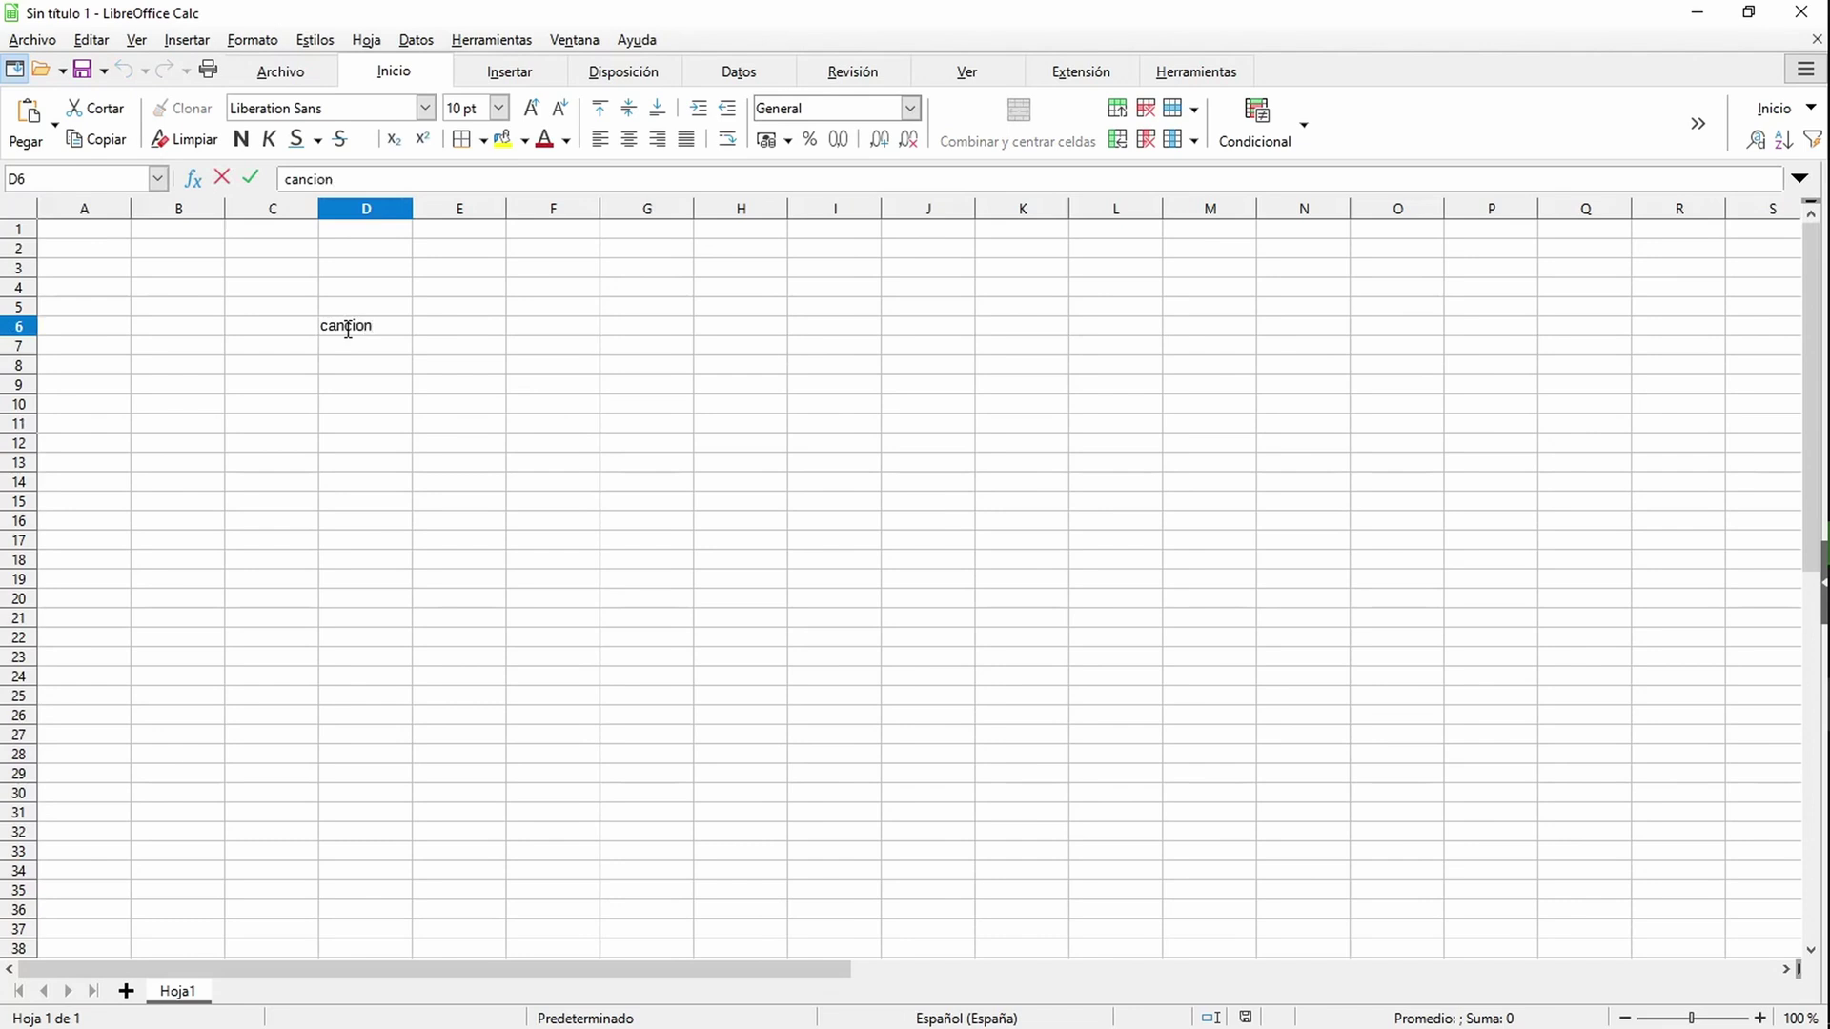
left_click(663, 540)
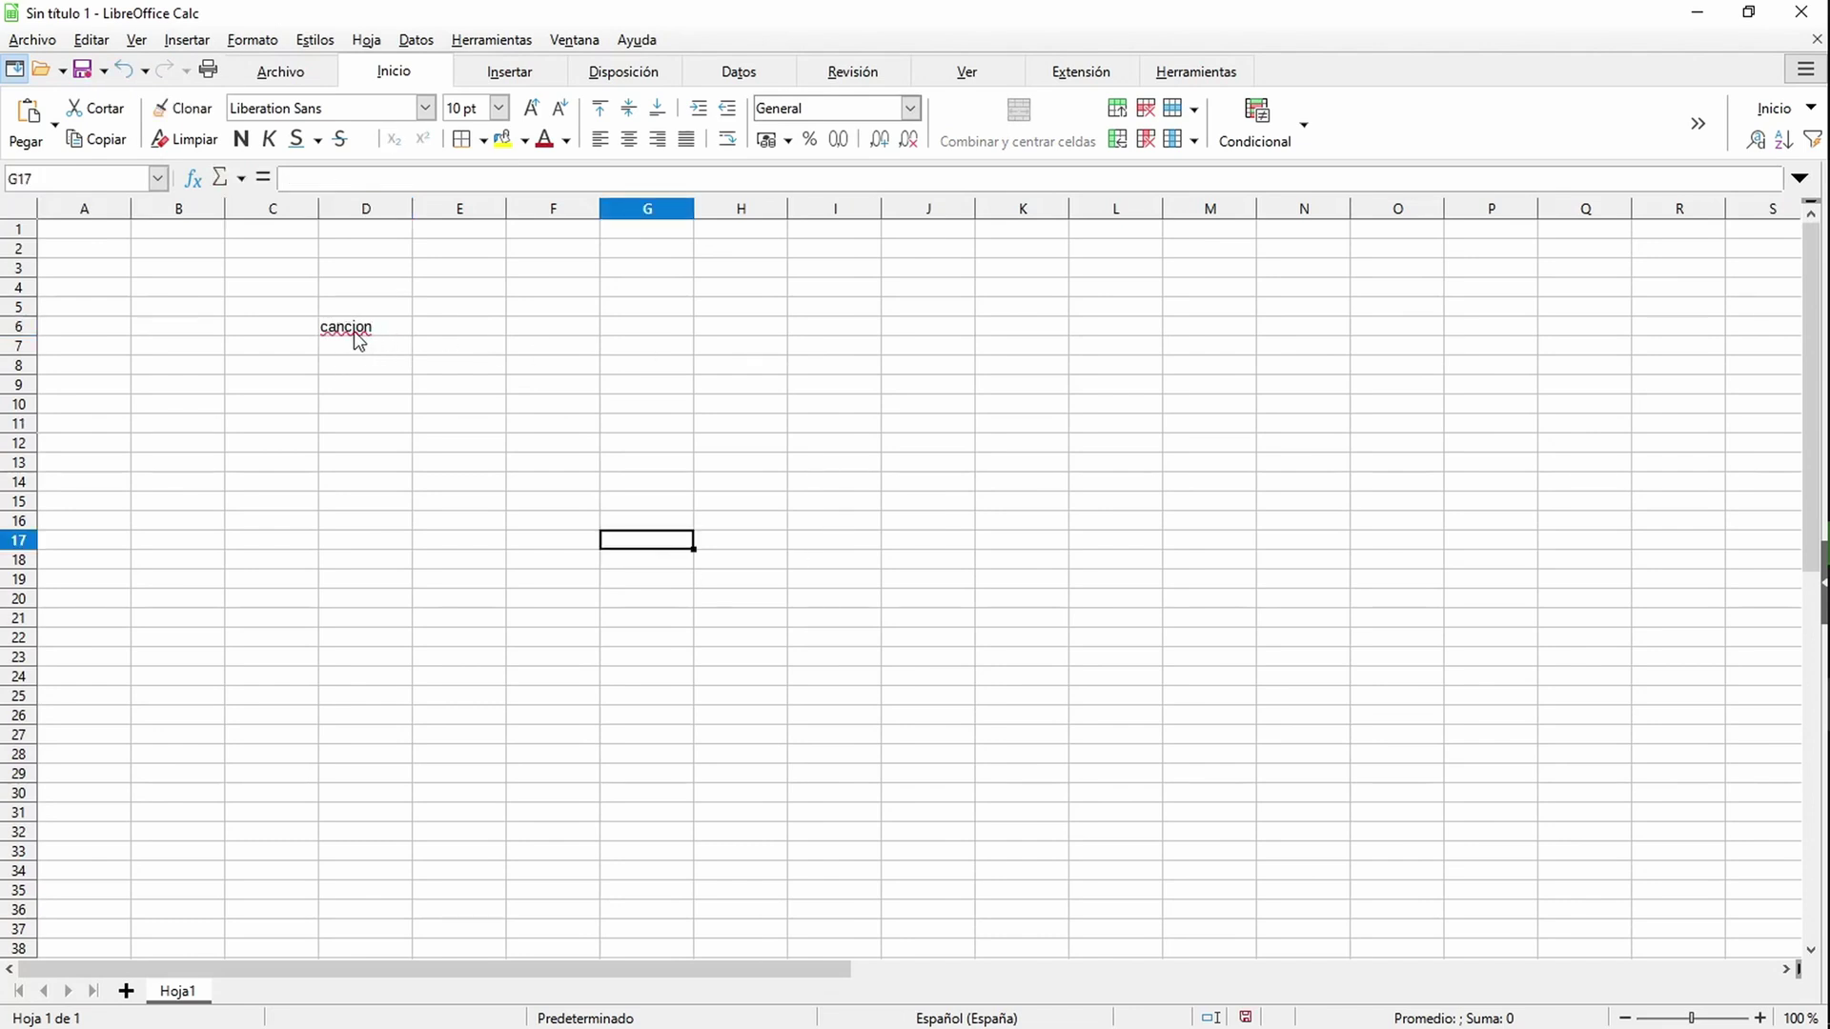
Step: Correct the misspelled word in cell D6 to the suggested spelling "canción"
left_click(855, 72)
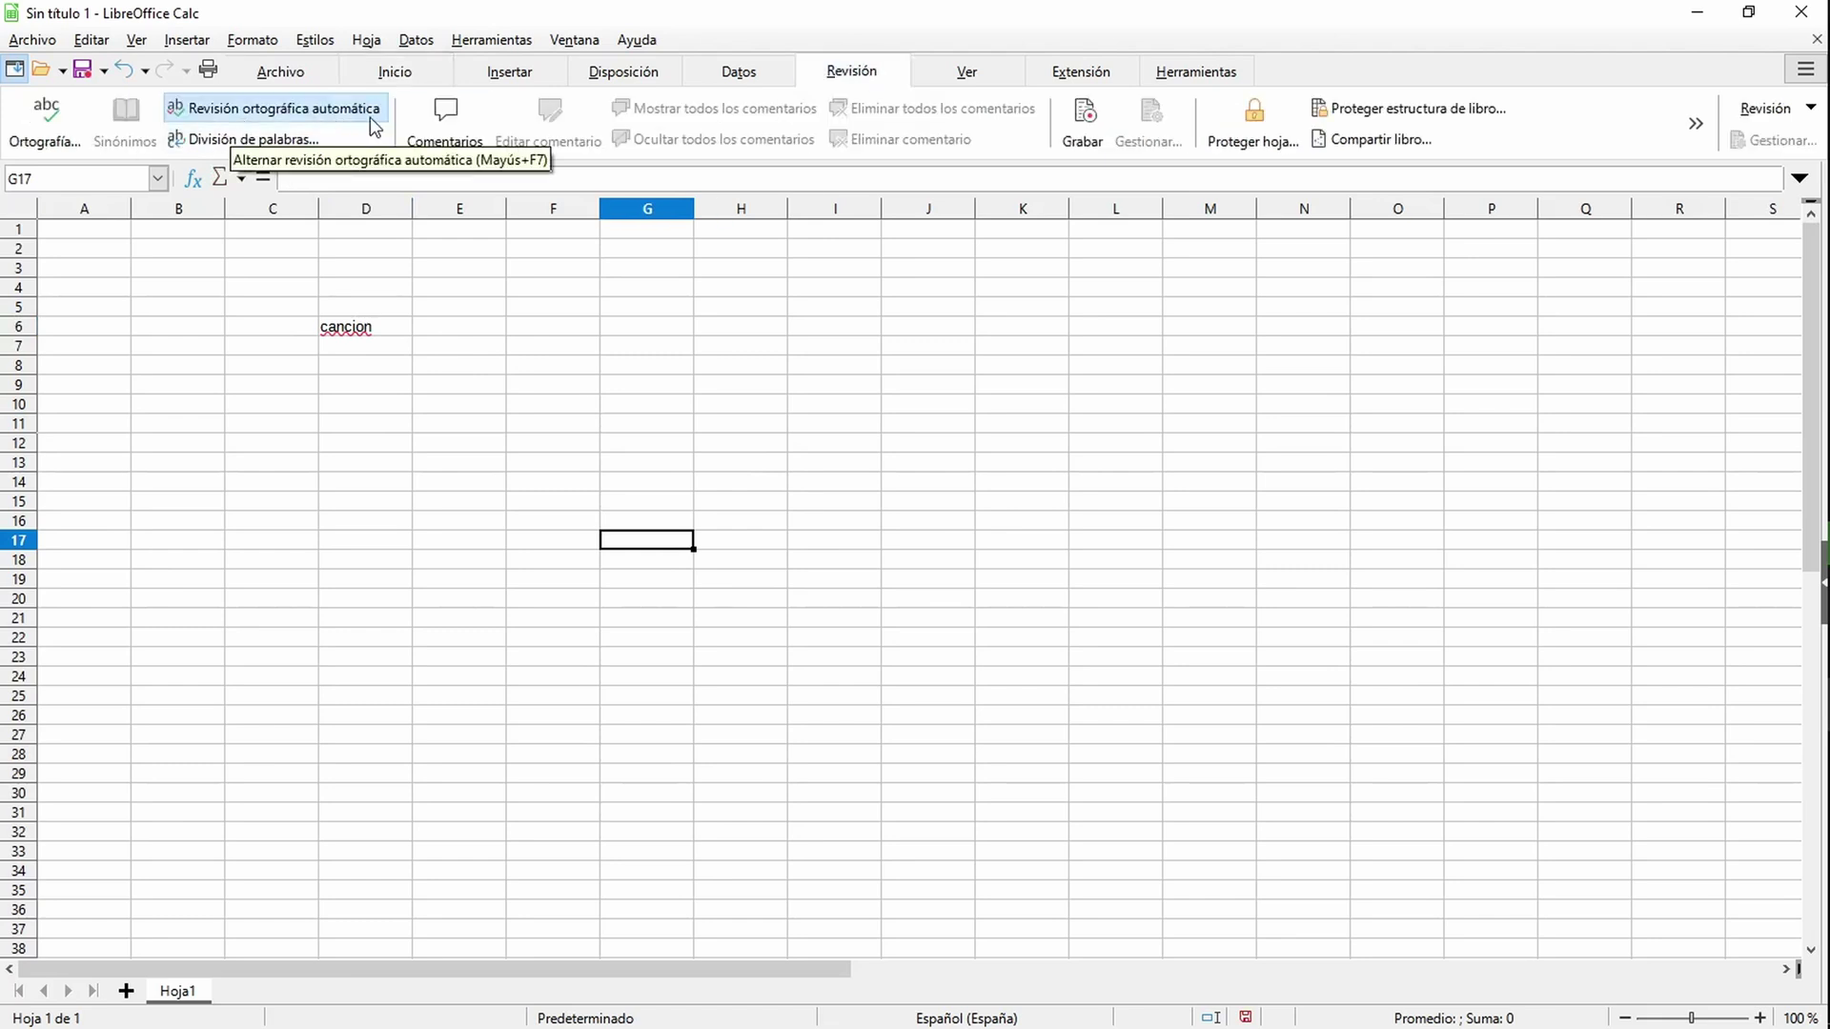
right_click(354, 332)
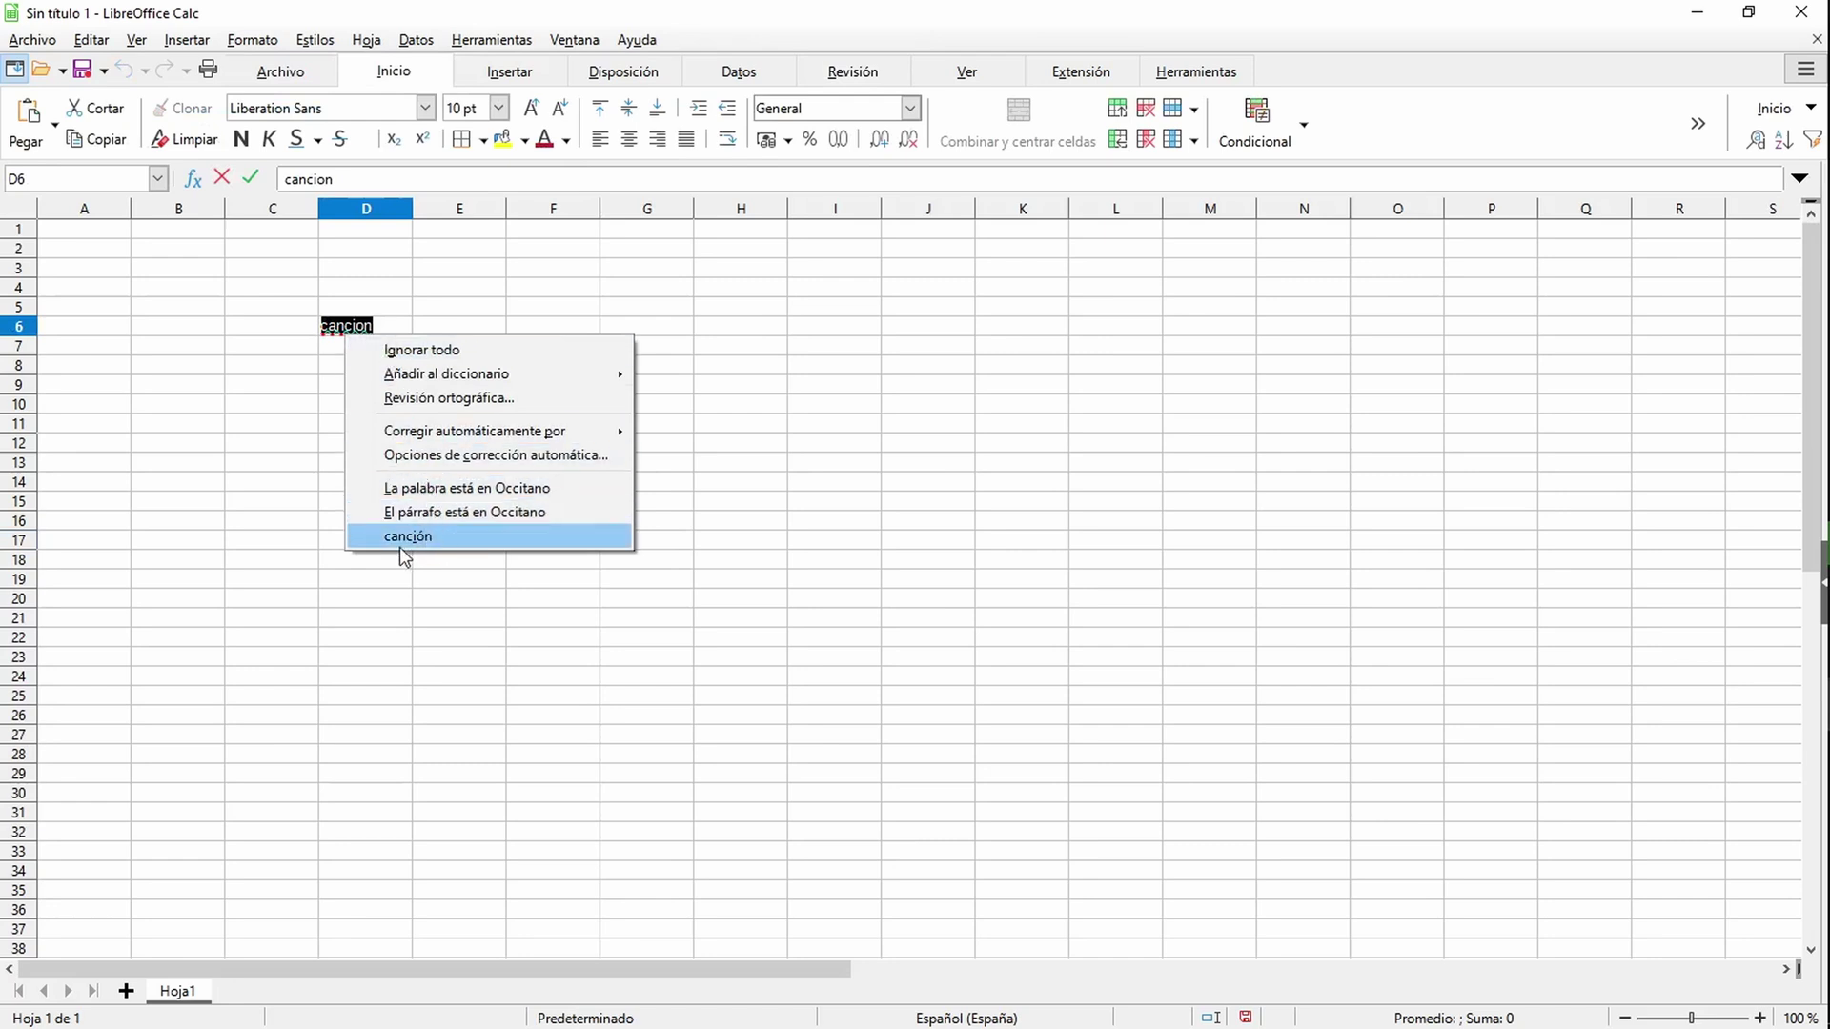
left_click(429, 536)
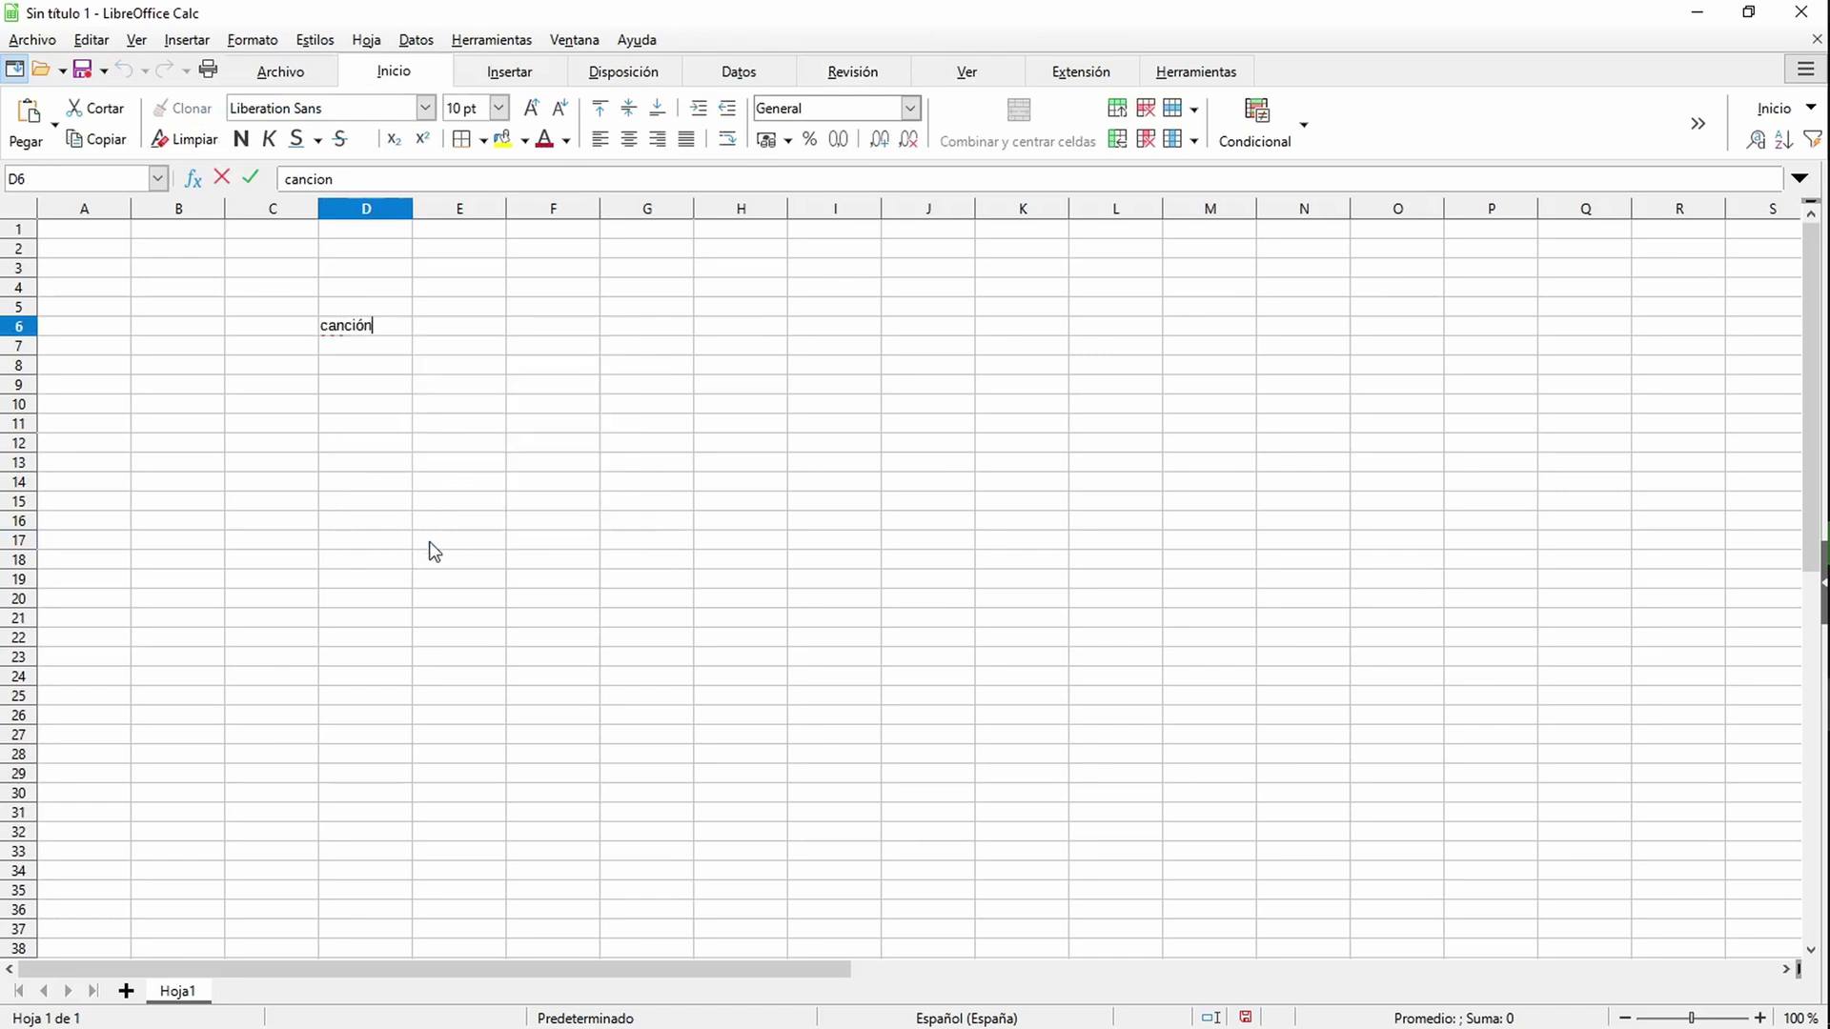
left_click(460, 447)
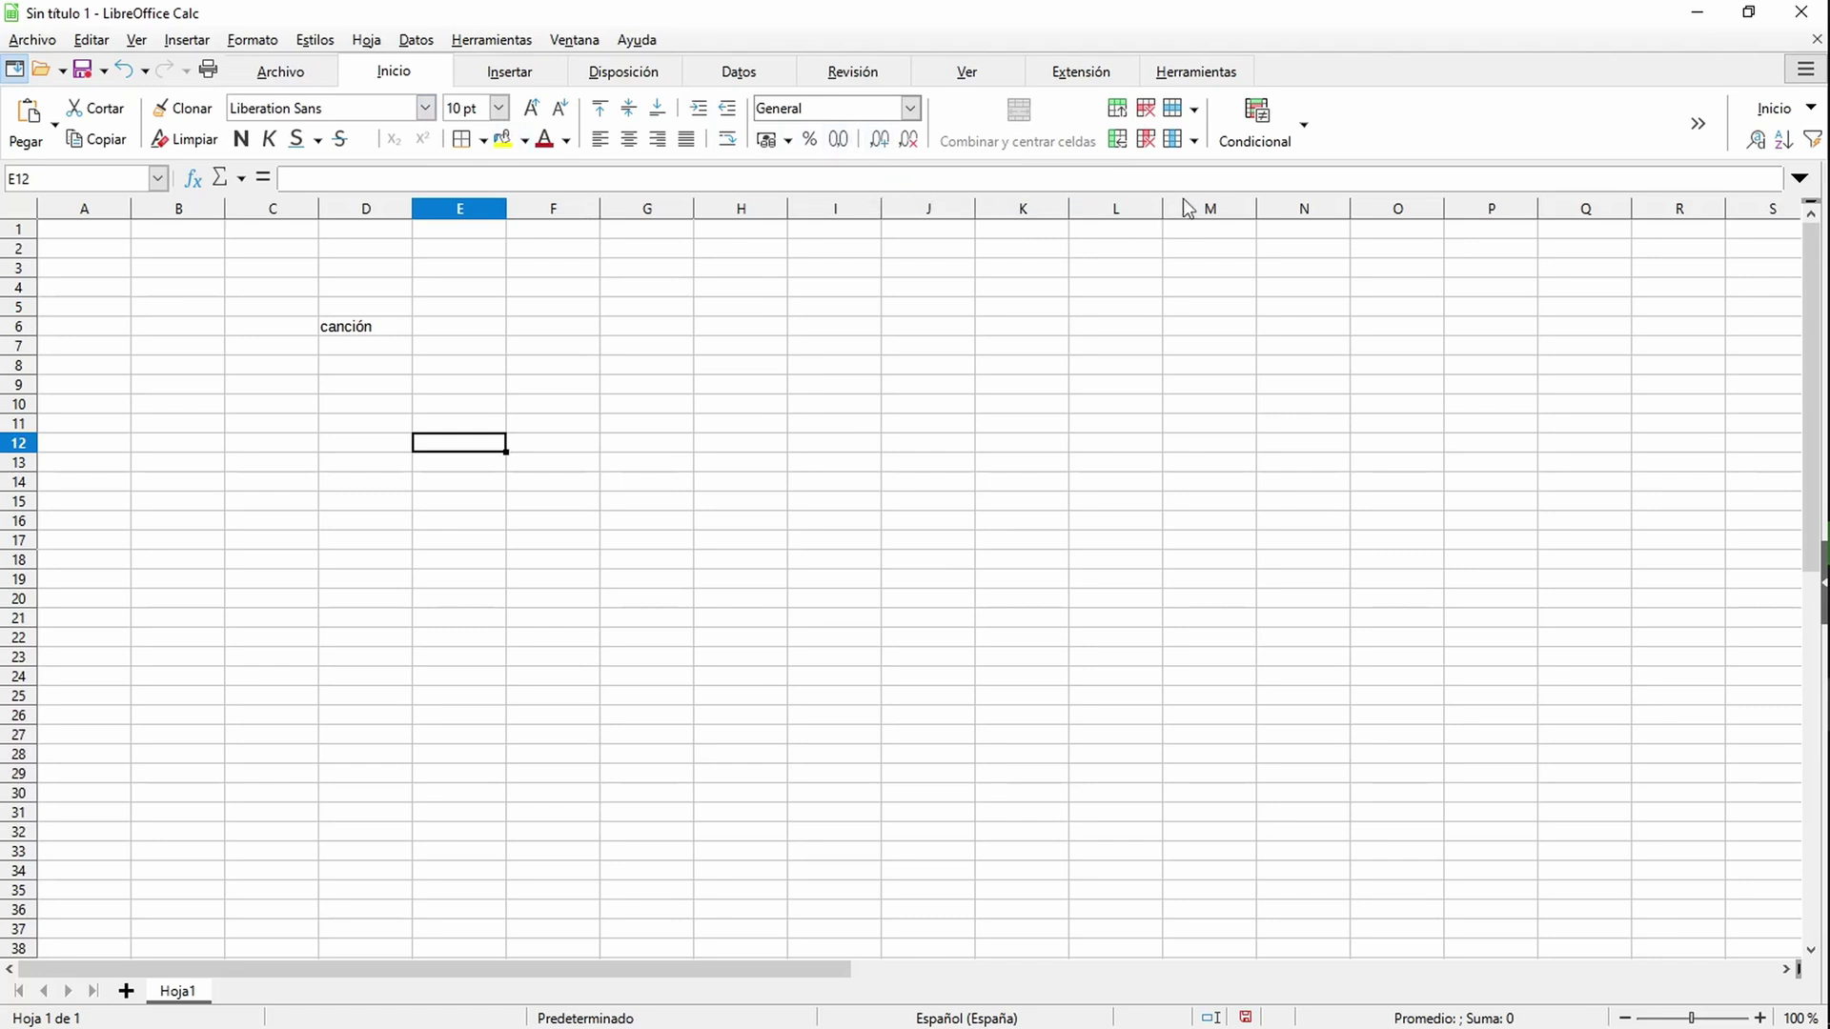
Step: Examine Calc's additional home and text case commands, and compare them with the home commands in the open Excel workbook
left_click(1698, 133)
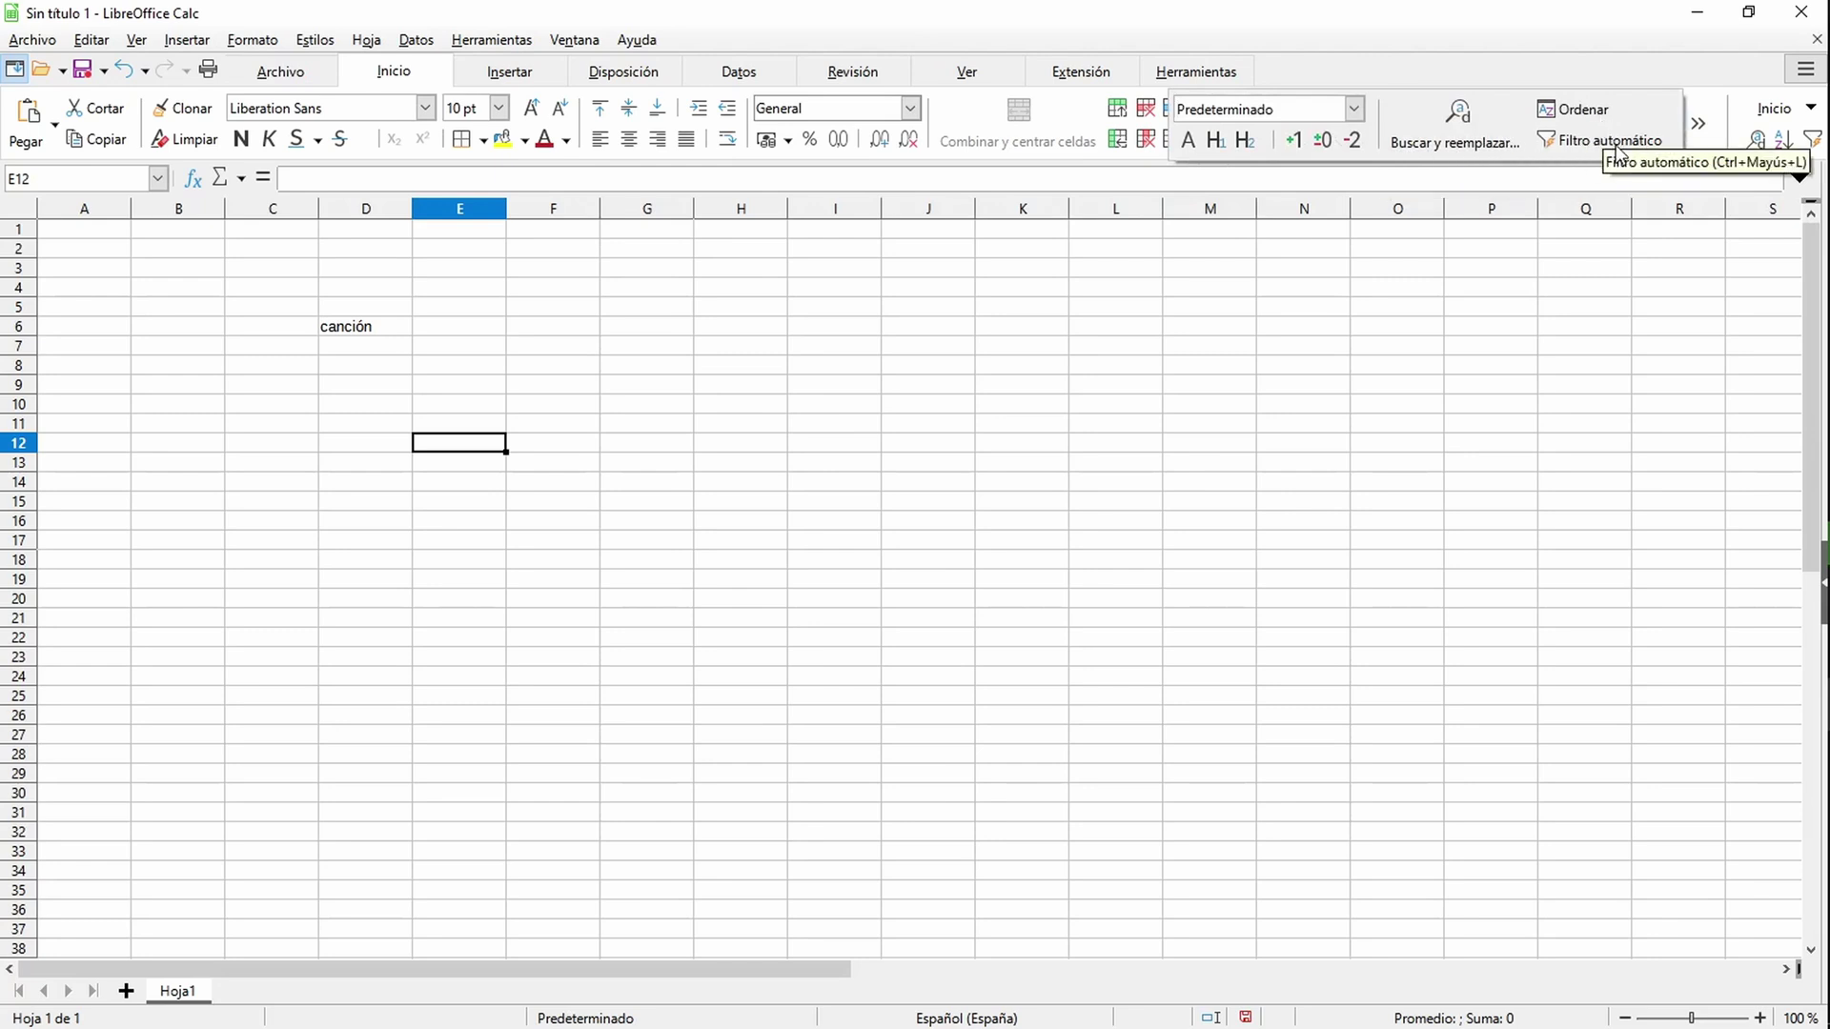
left_click(1780, 110)
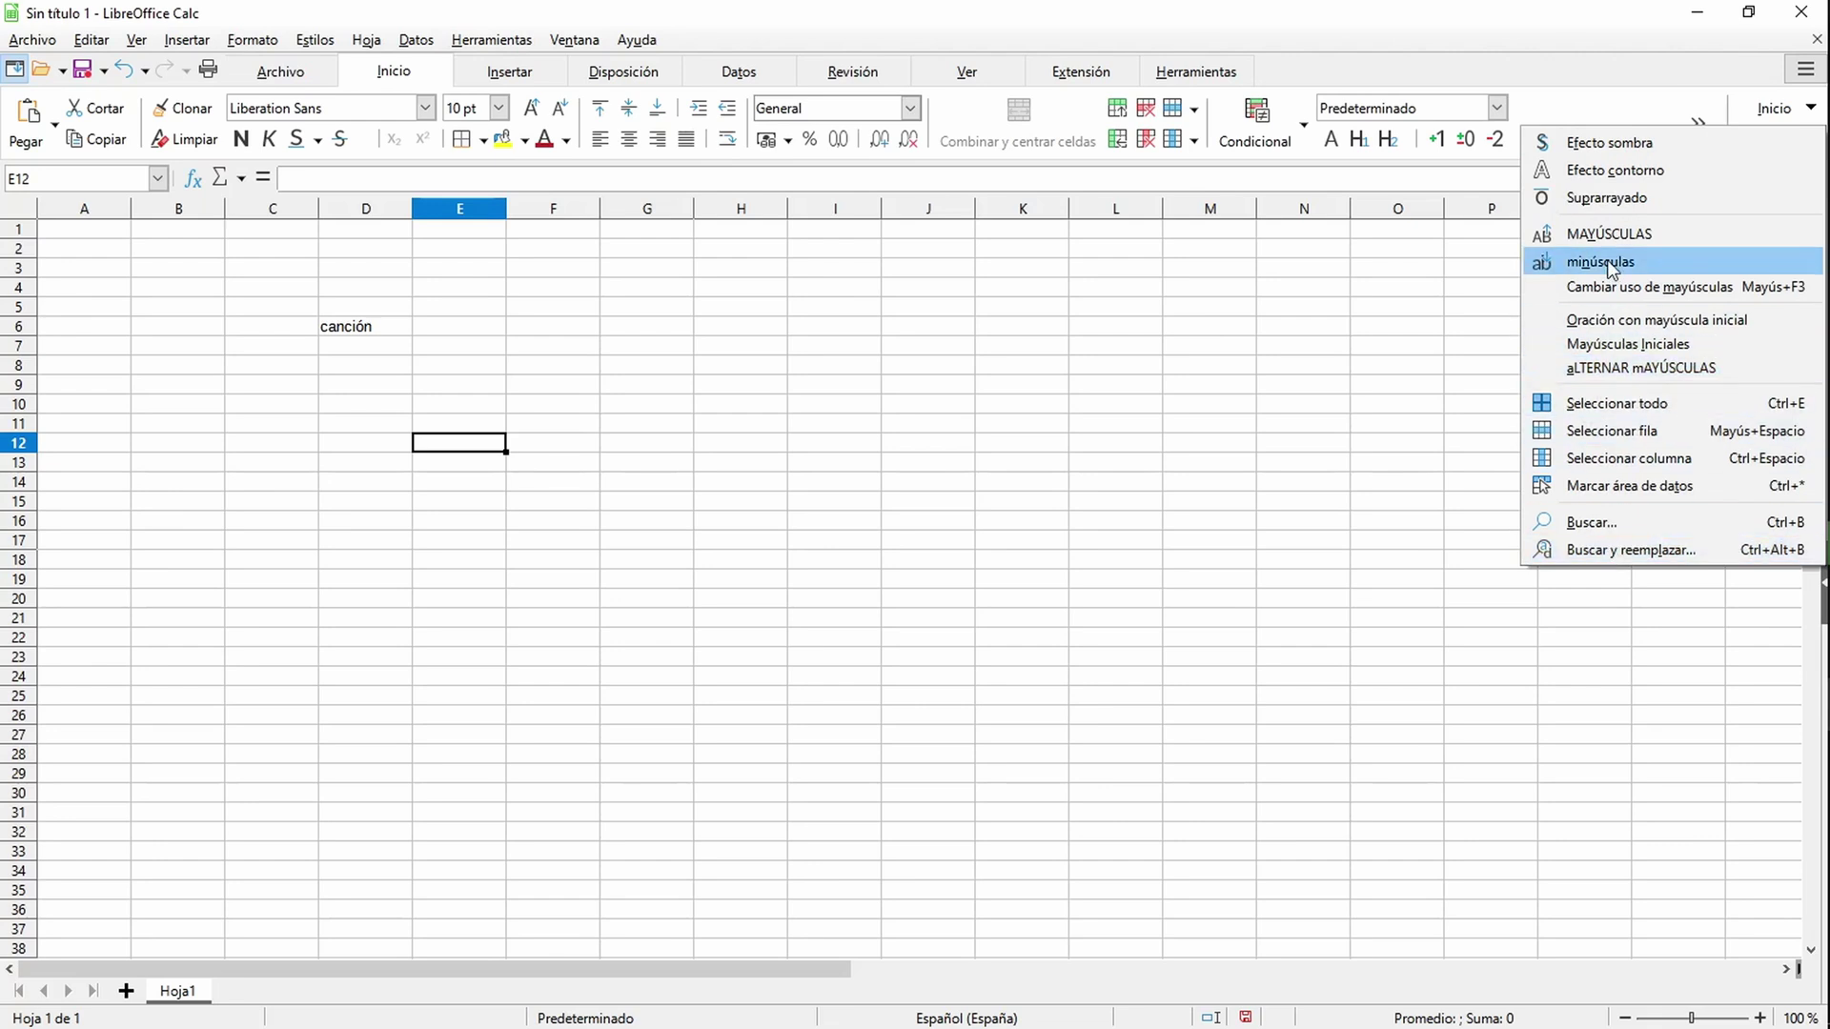
left_click(1275, 430)
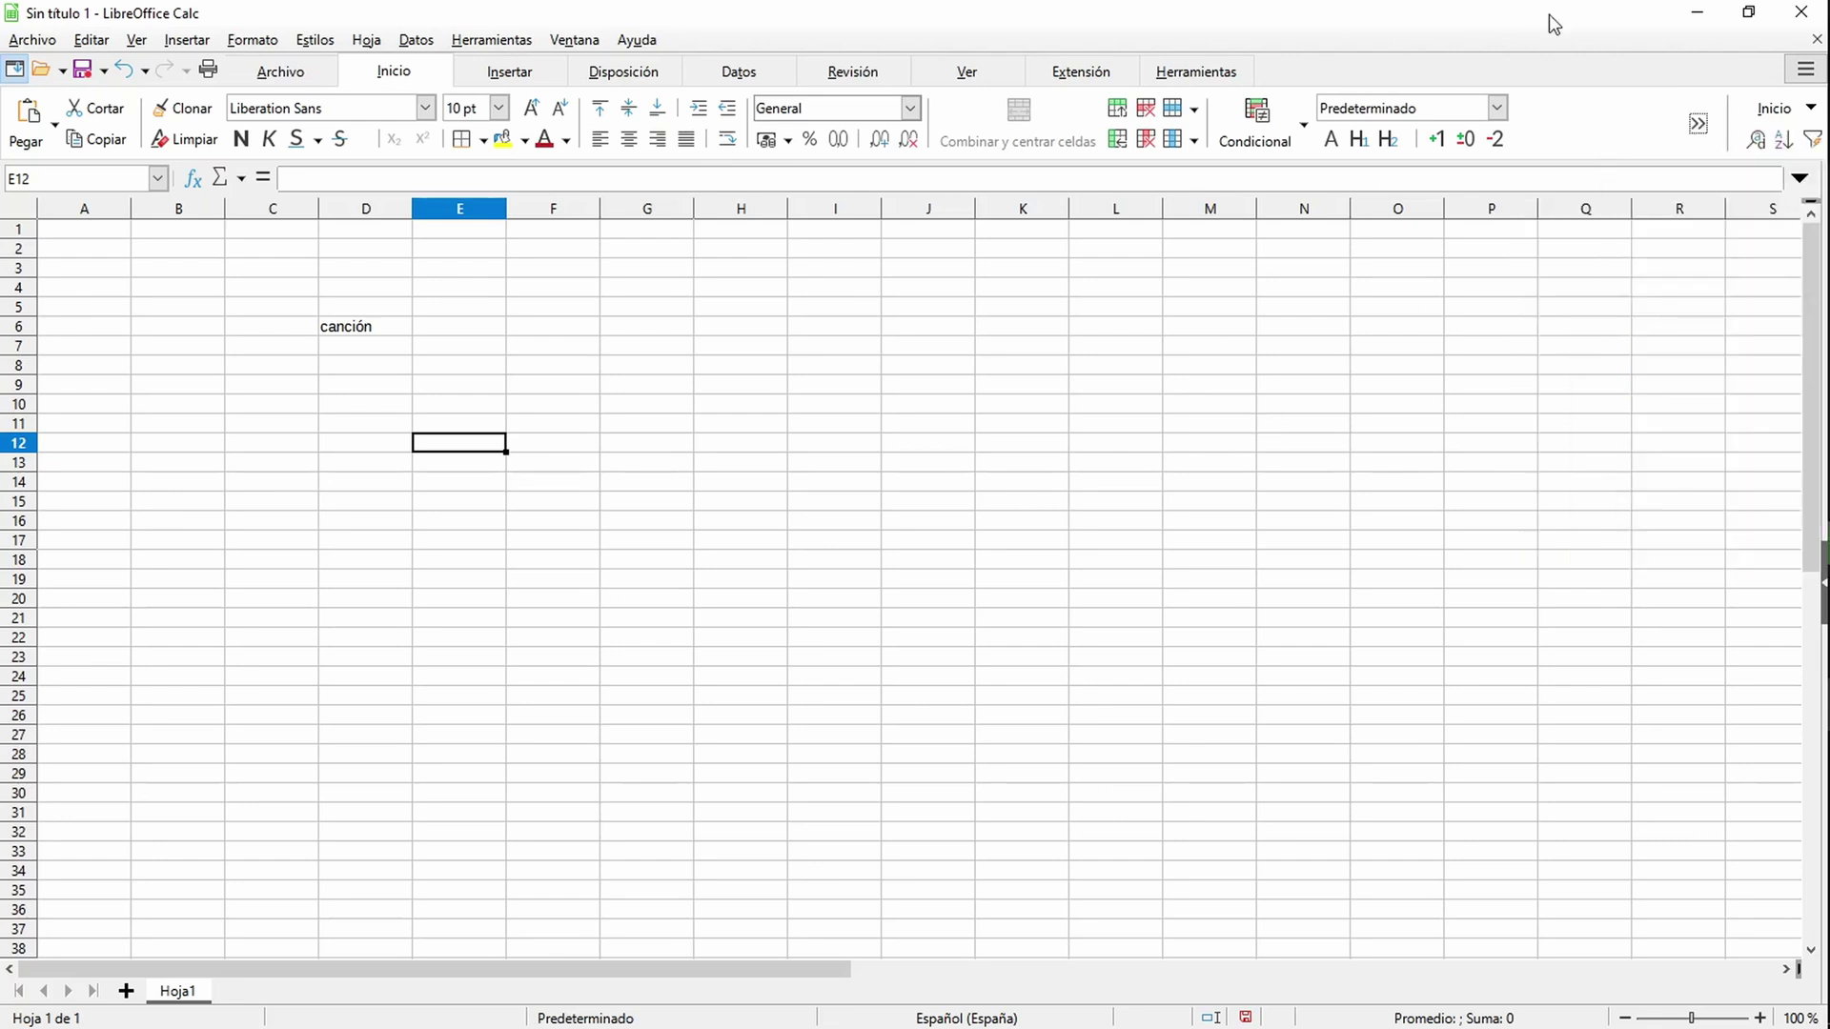
key("alt+Tab")
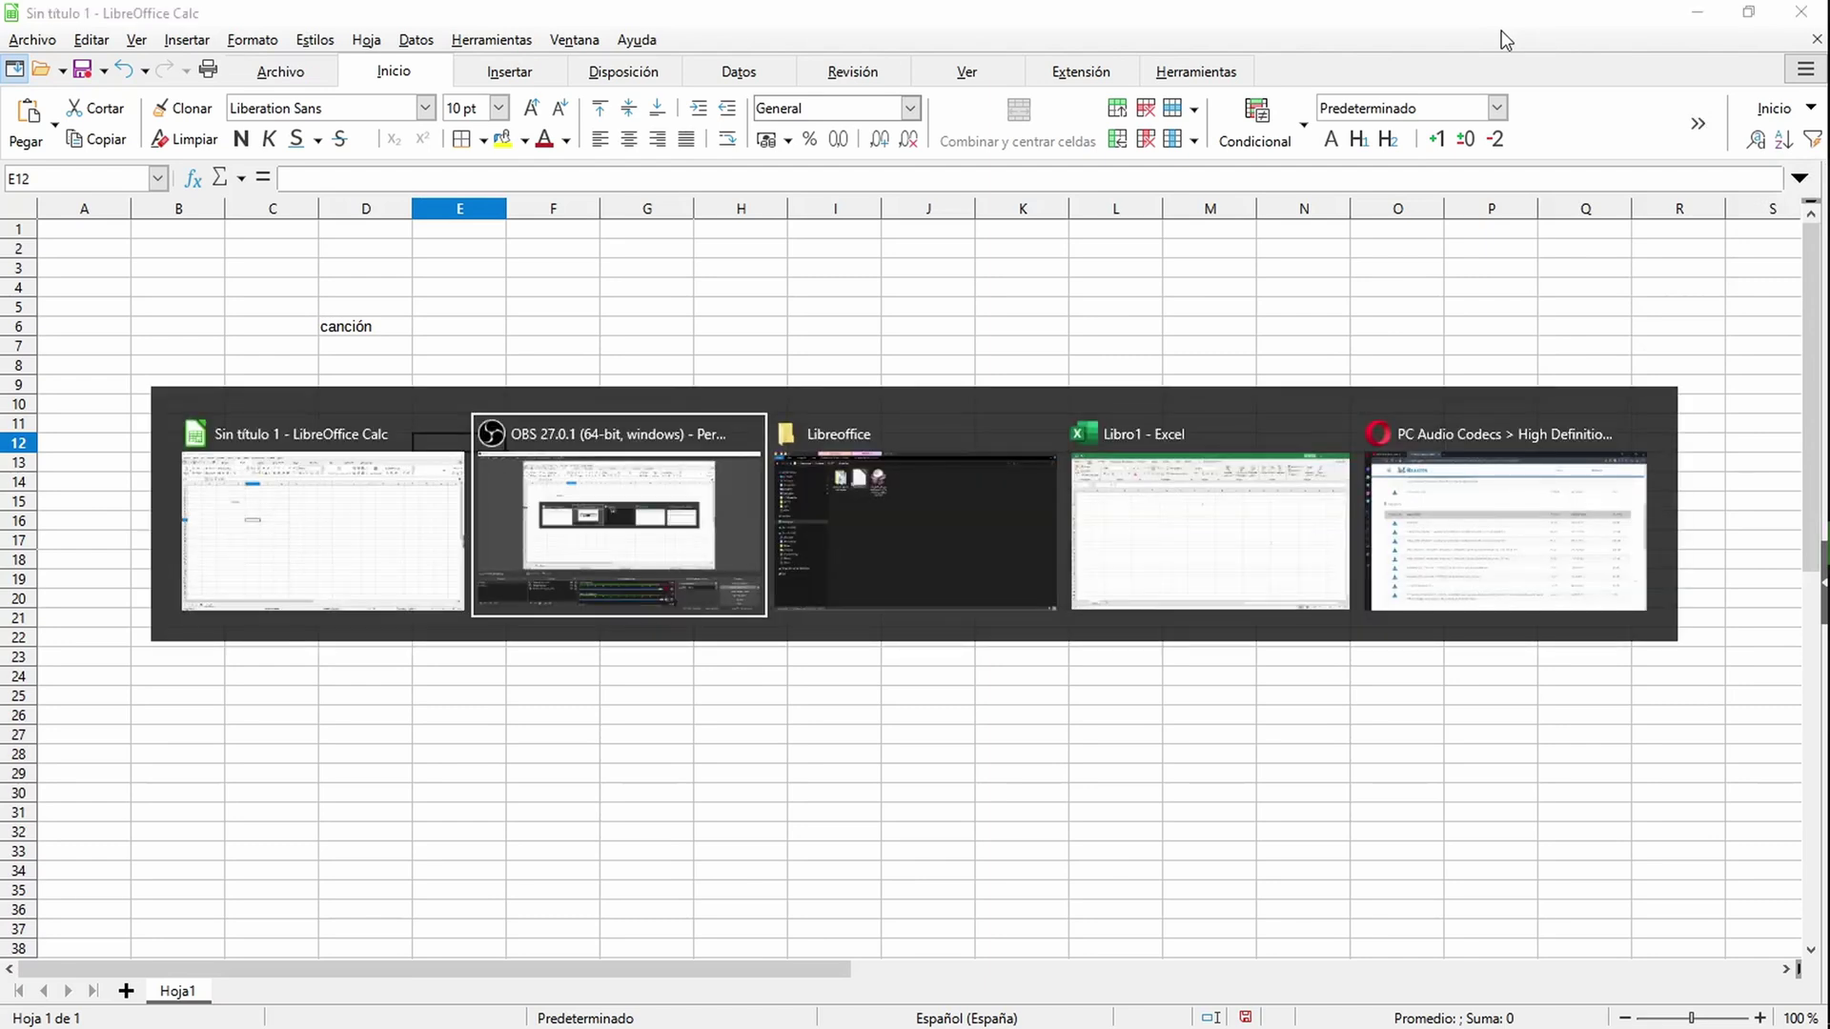
key("alt+Tab")
key("alt+Tab")
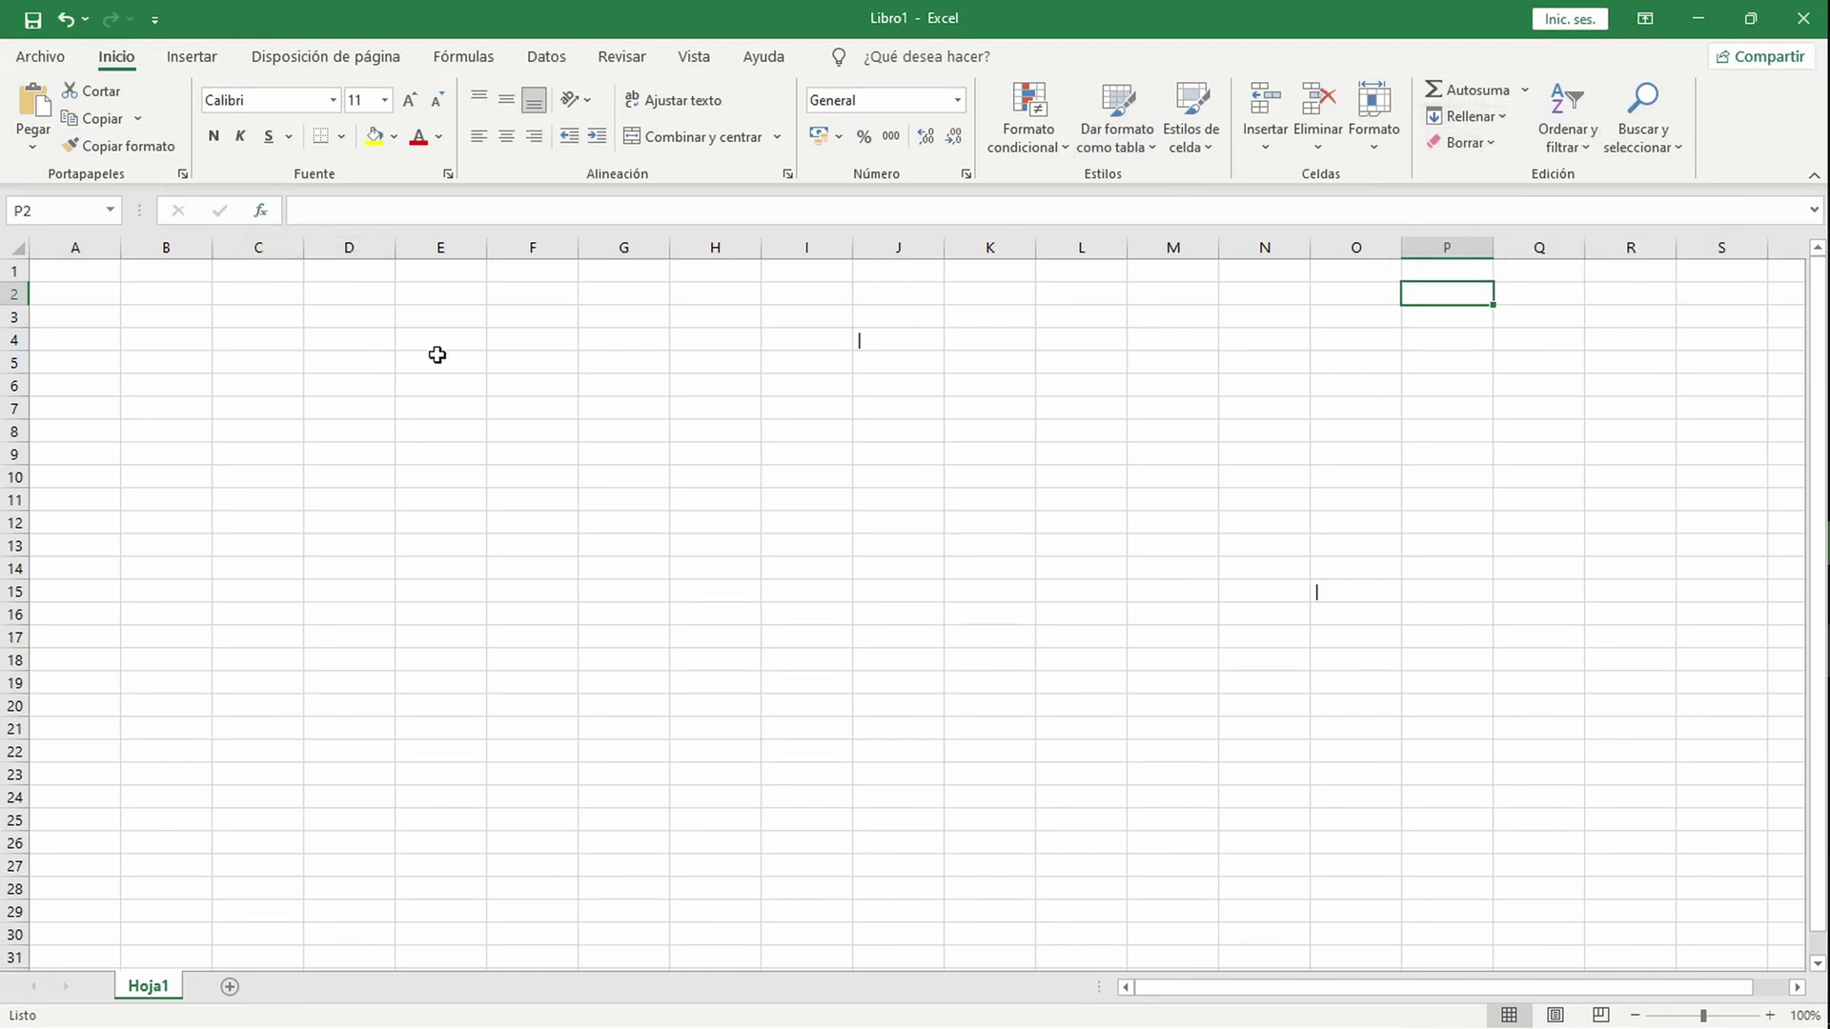
key("alt+Tab")
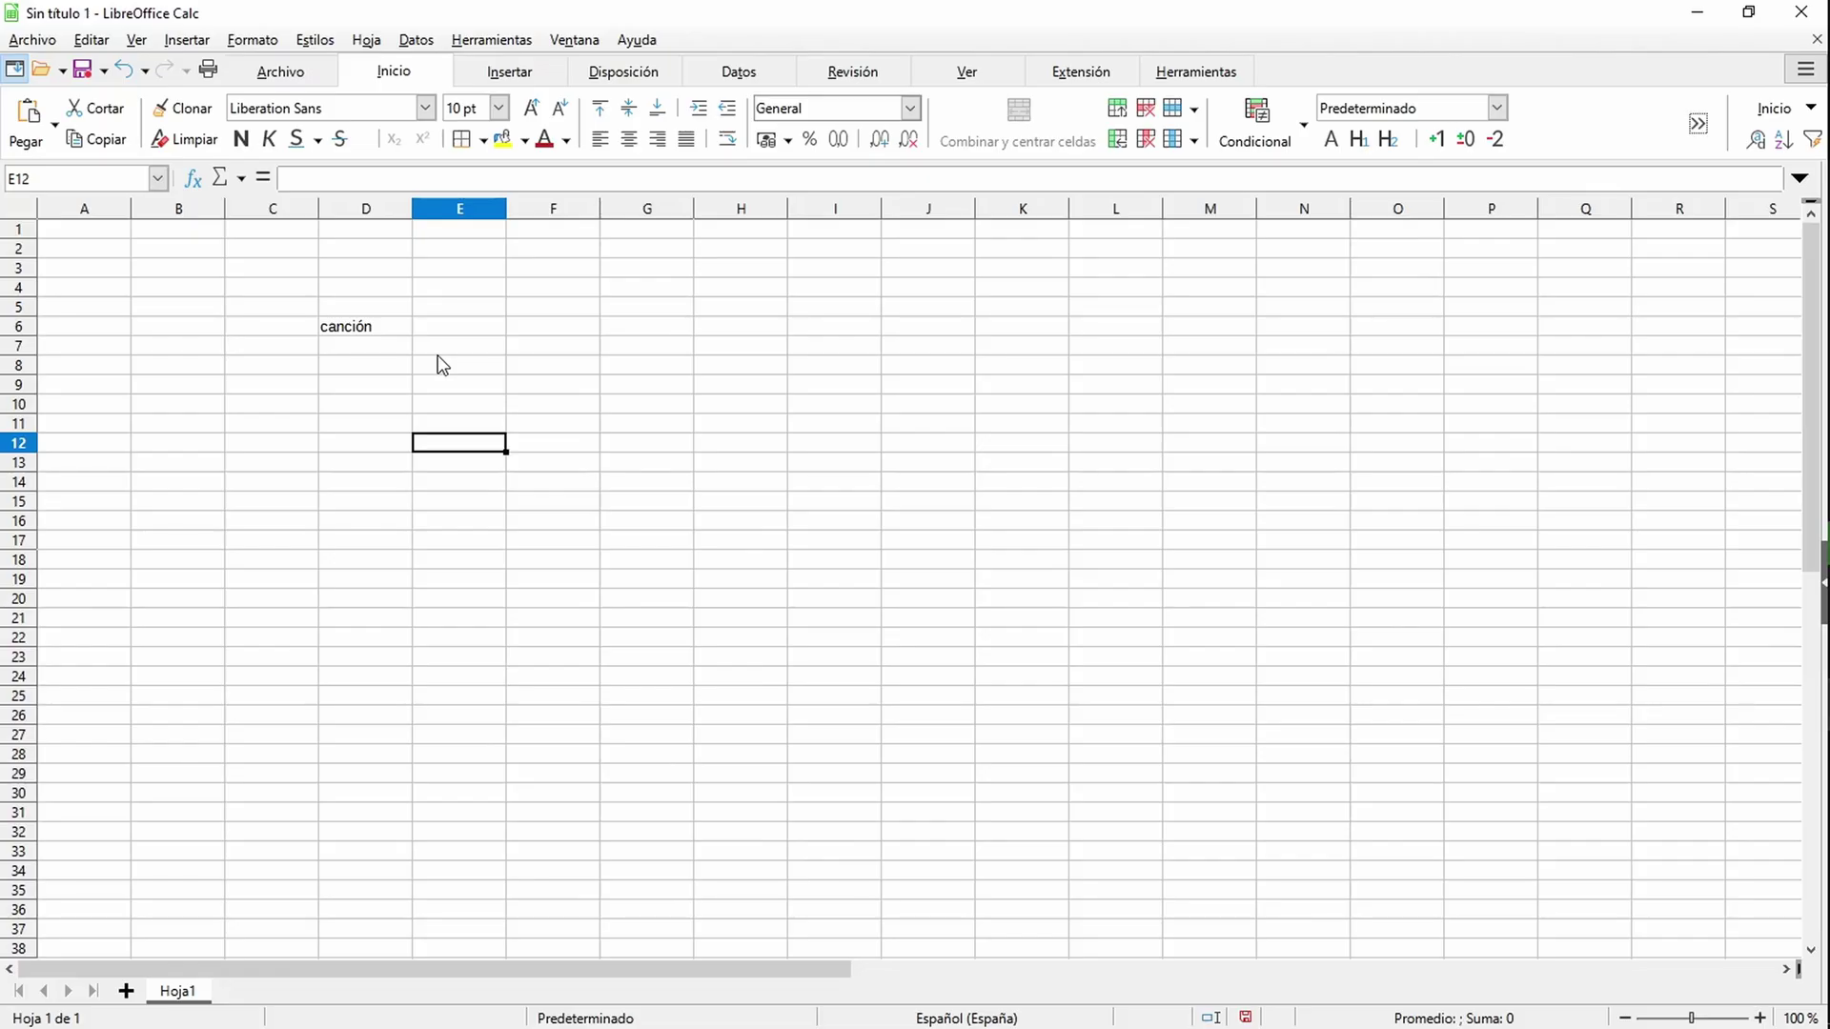
Step: Look over Calc's quick functions and the function wizard's full function list, then leave without inserting a formula
left_click(240, 181)
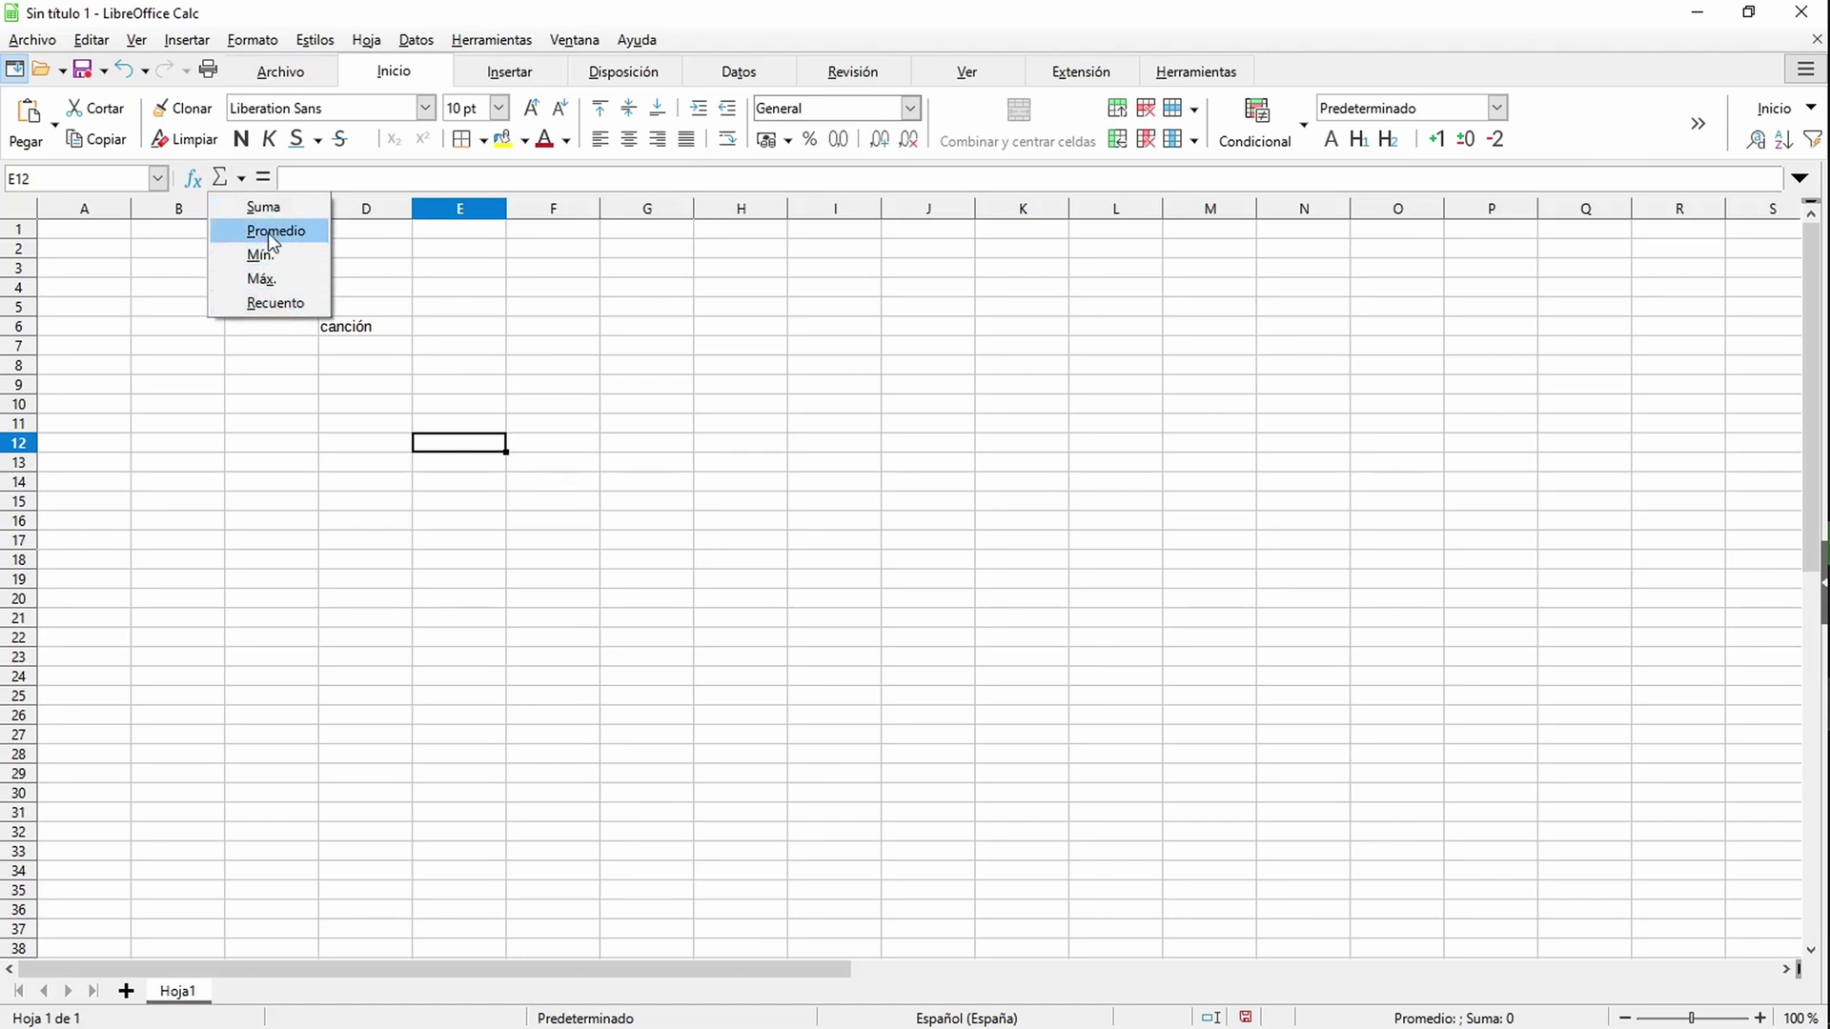
left_click(193, 180)
left_click(193, 180)
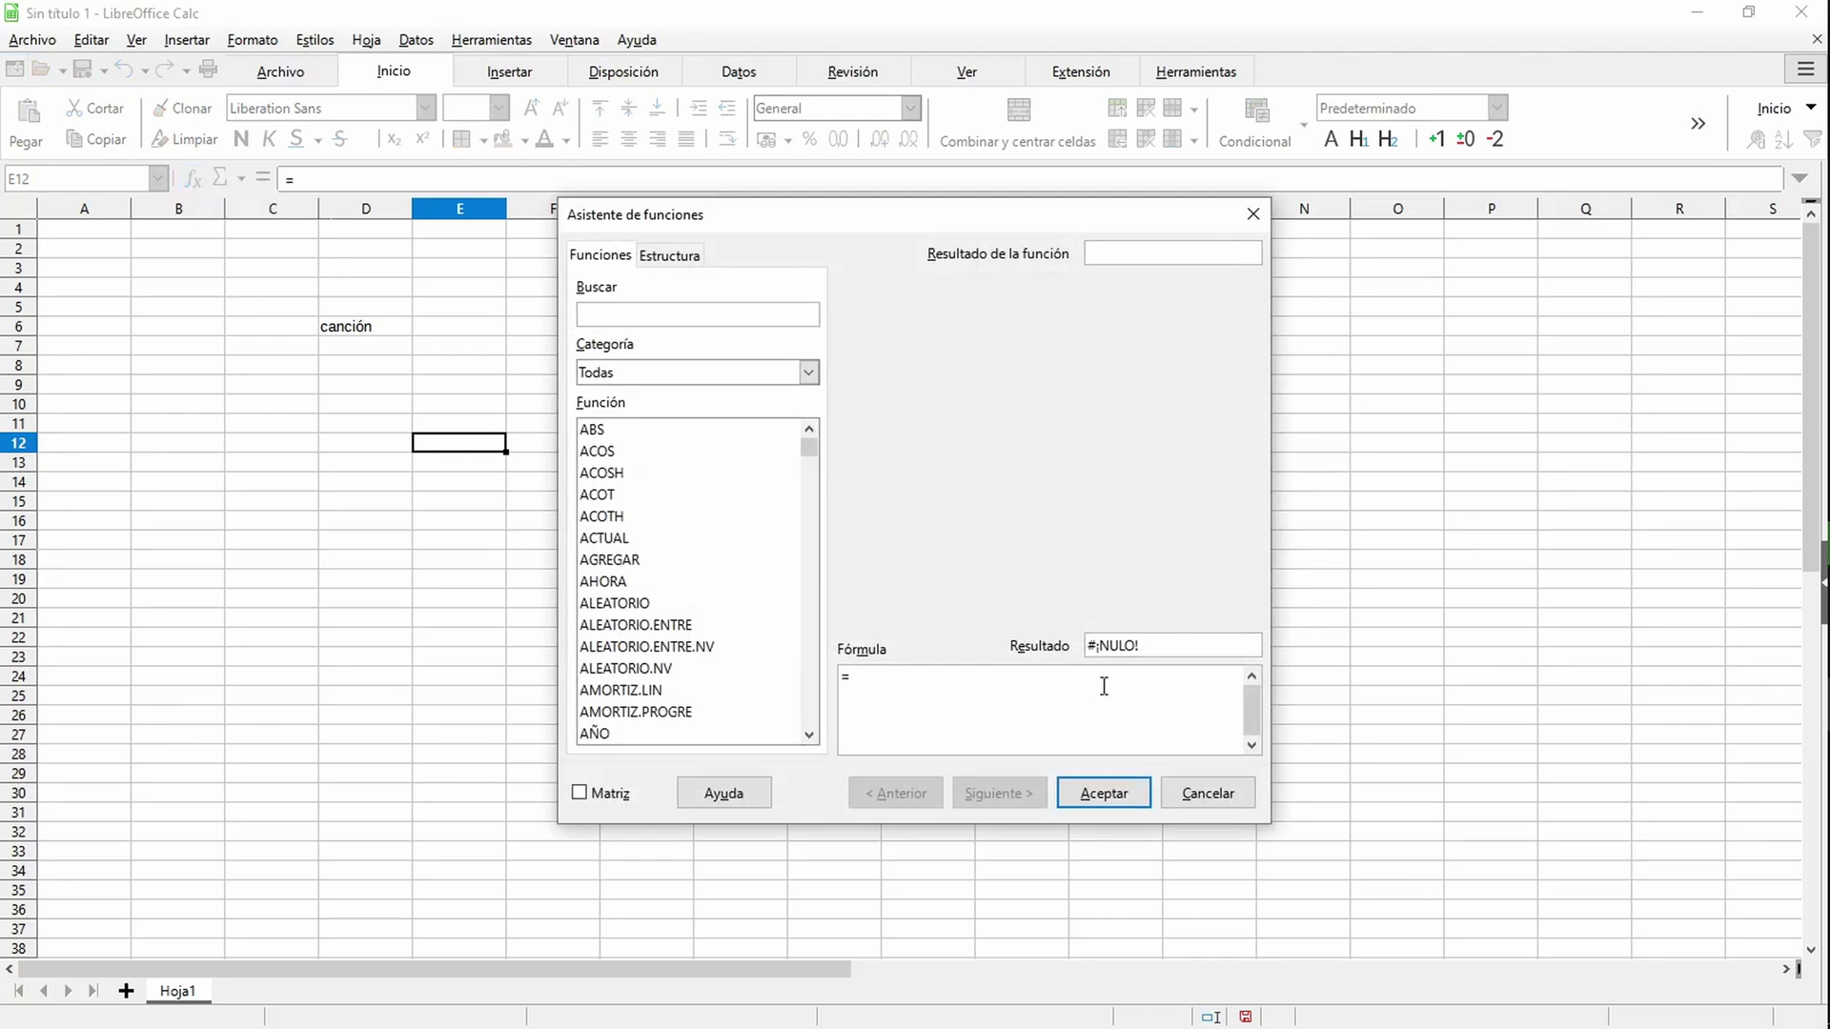
left_click(1228, 800)
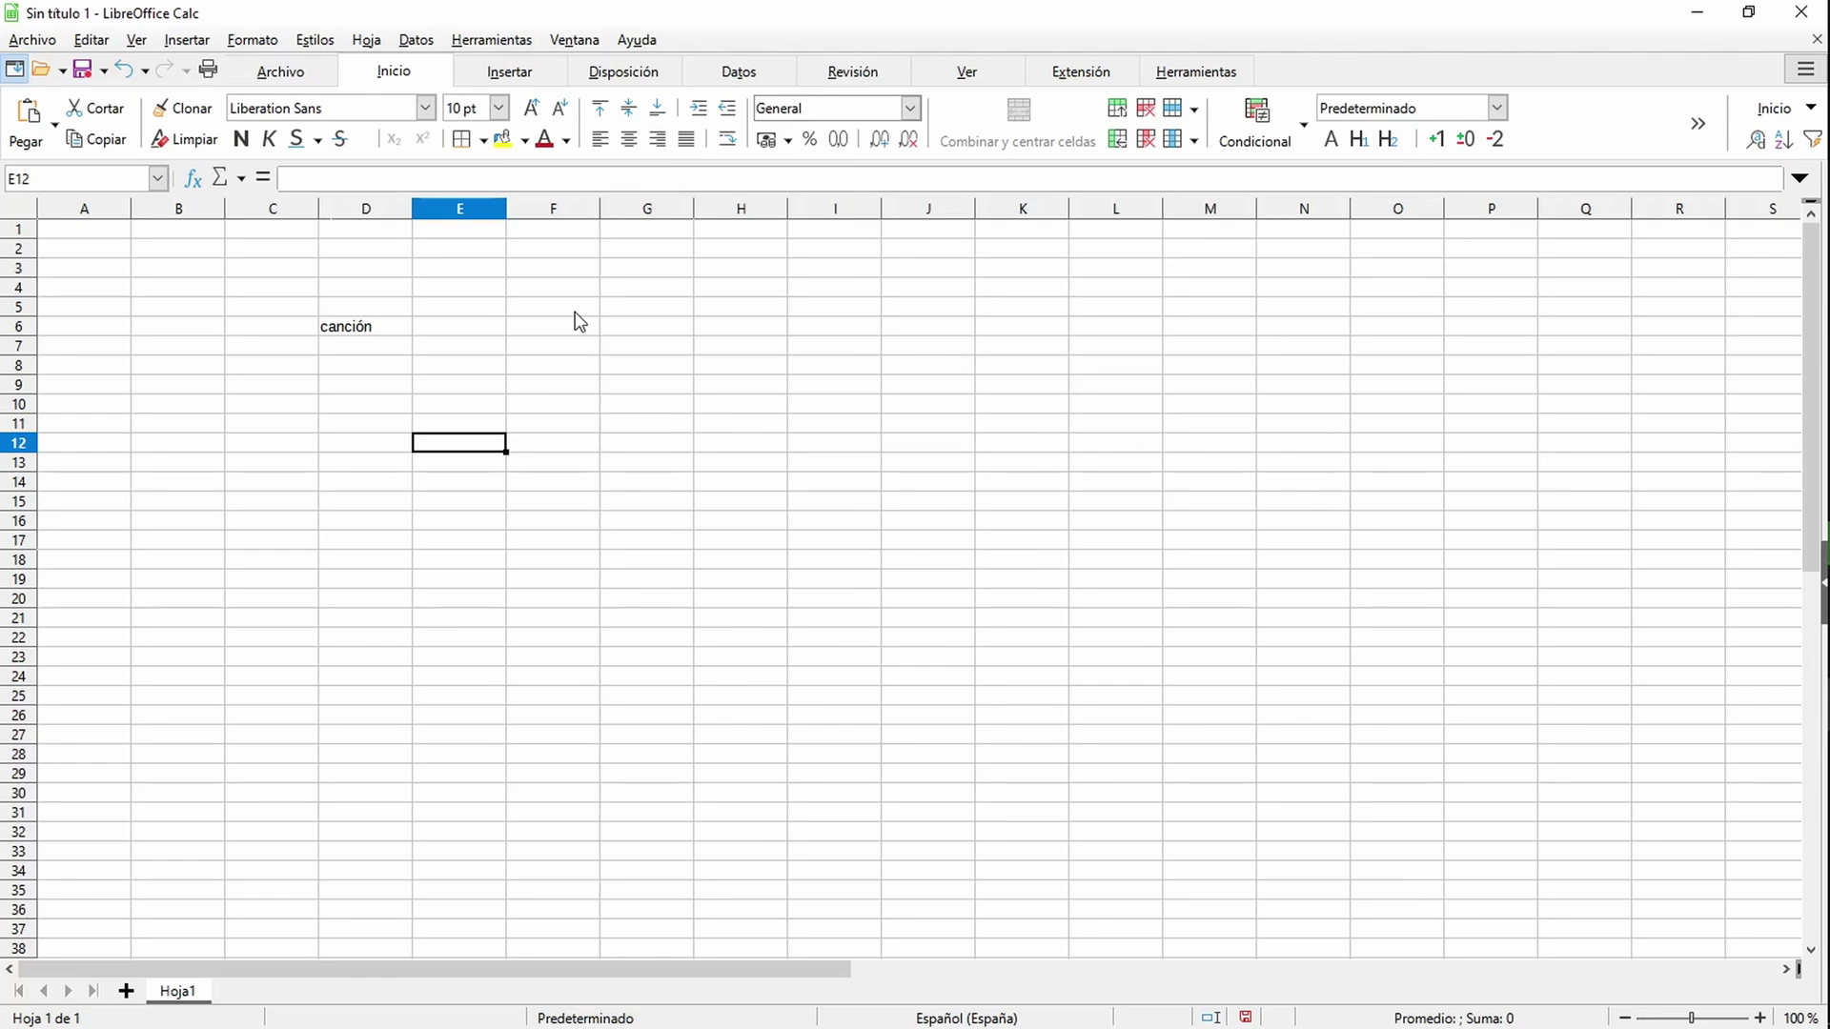
Step: Examine the commands Calc offers for inserting content, including its additional insert options
left_click(516, 76)
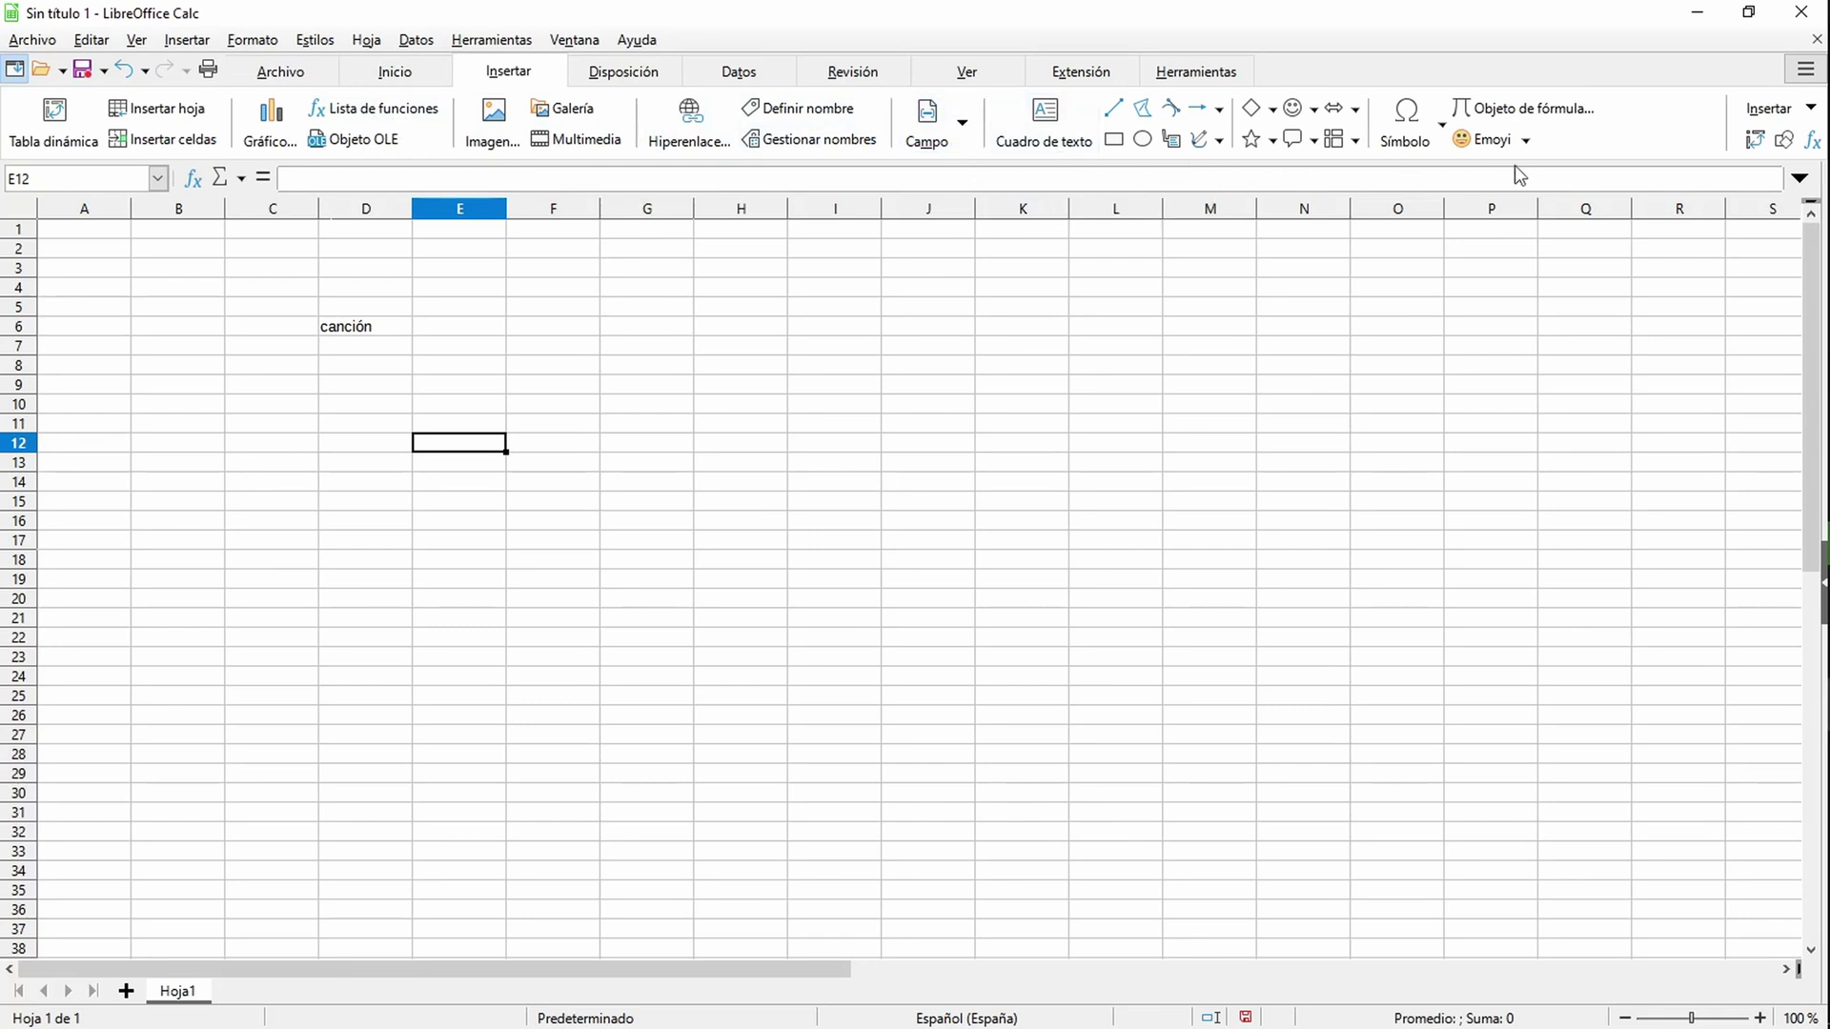
left_click(1770, 109)
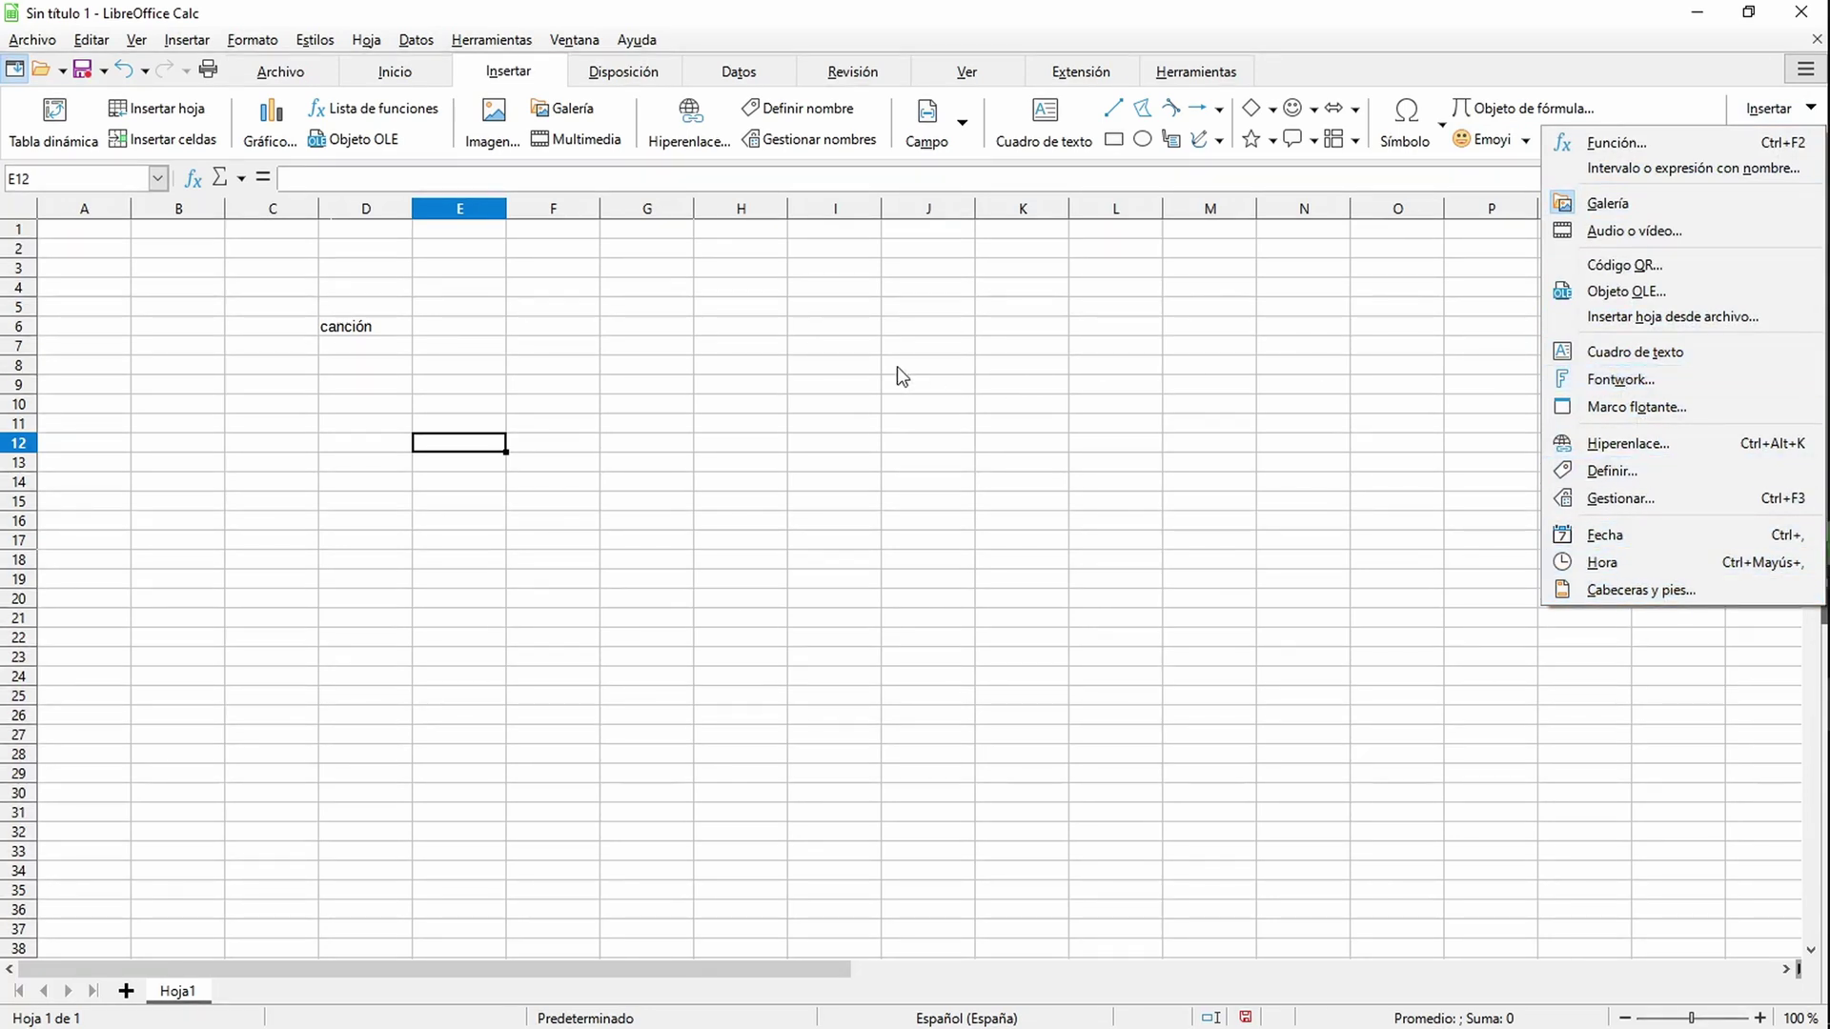
left_click(952, 370)
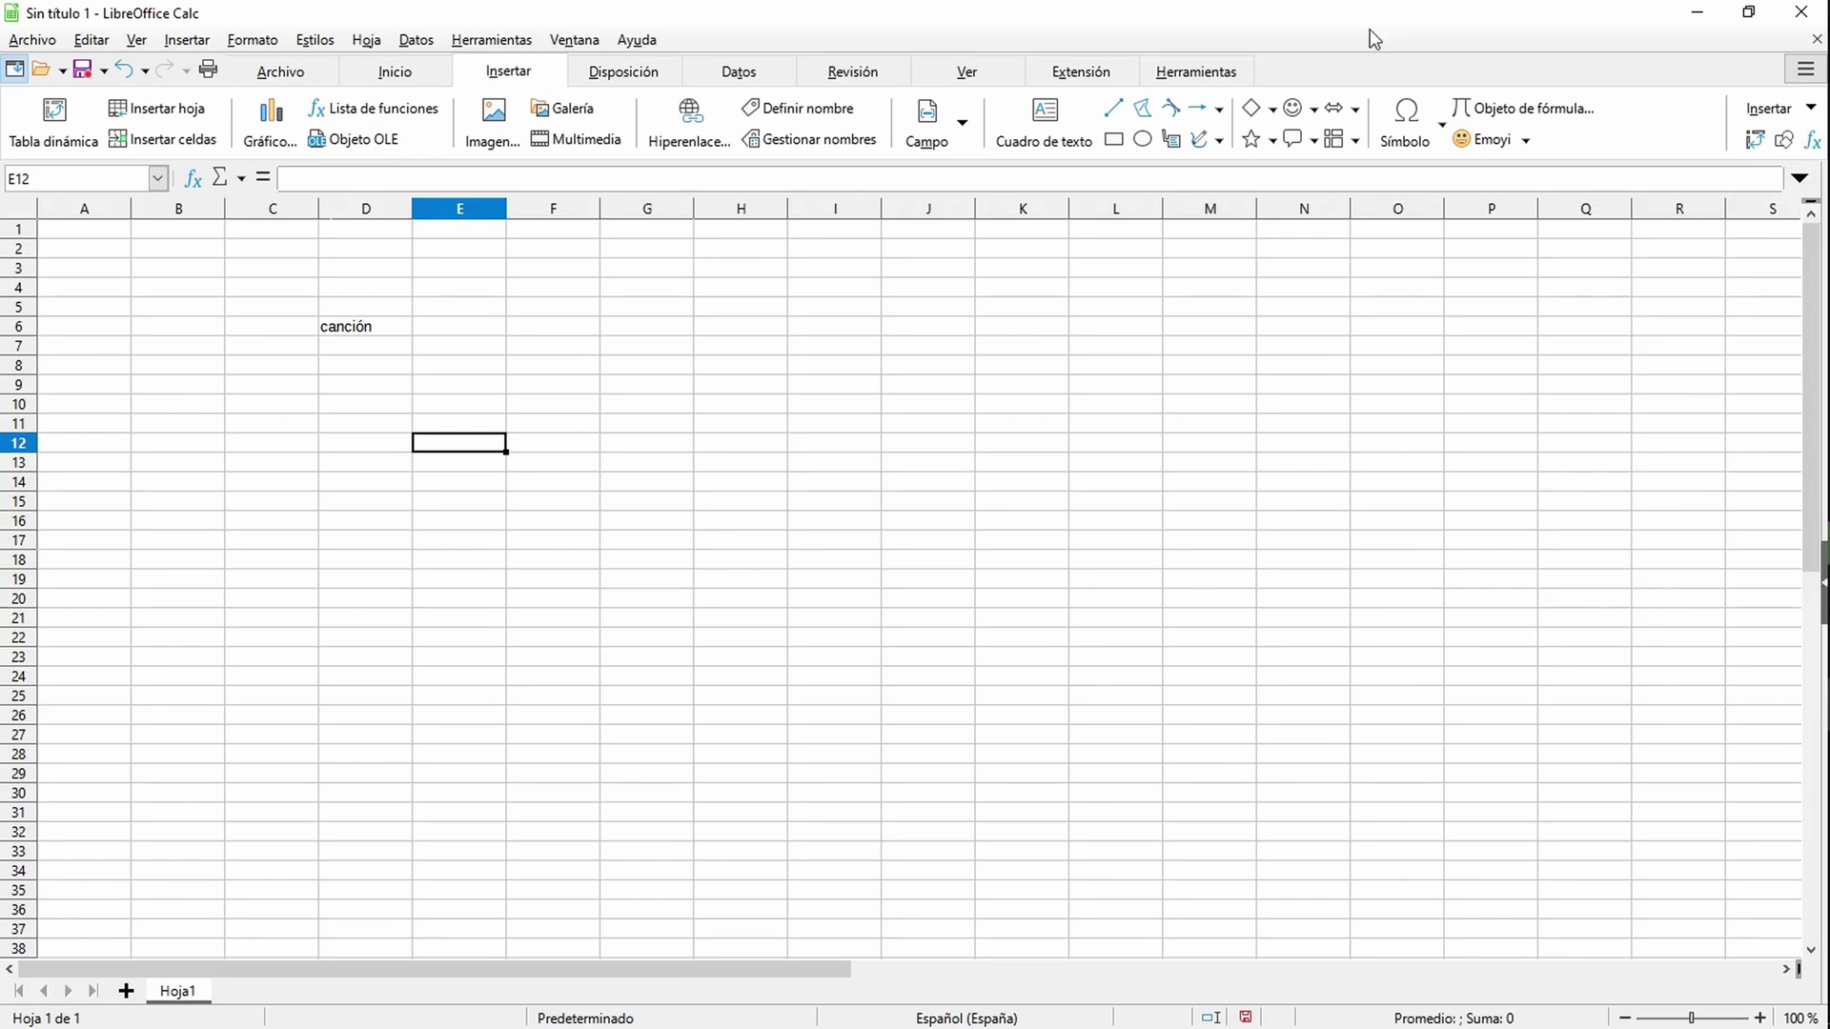
Step: Switch to the Excel workbook and examine its insert and page layout commands
key("alt+Tab")
key("Tab")
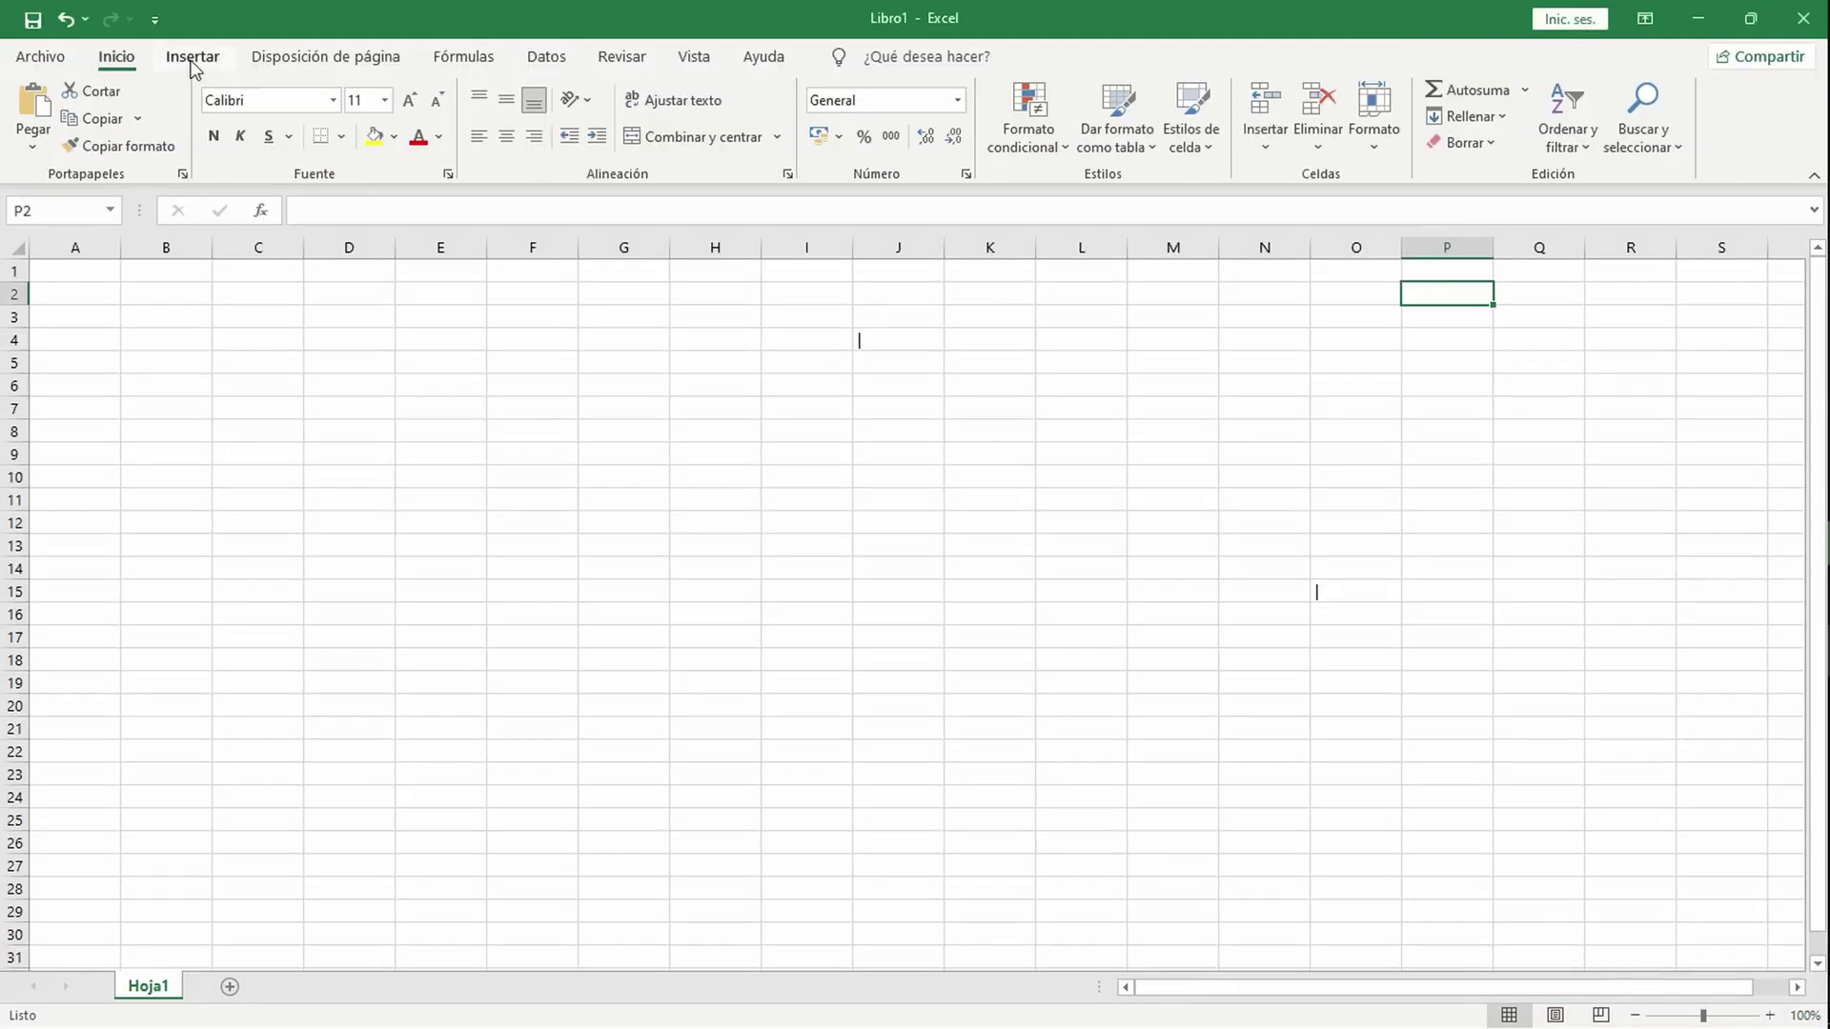
left_click(193, 61)
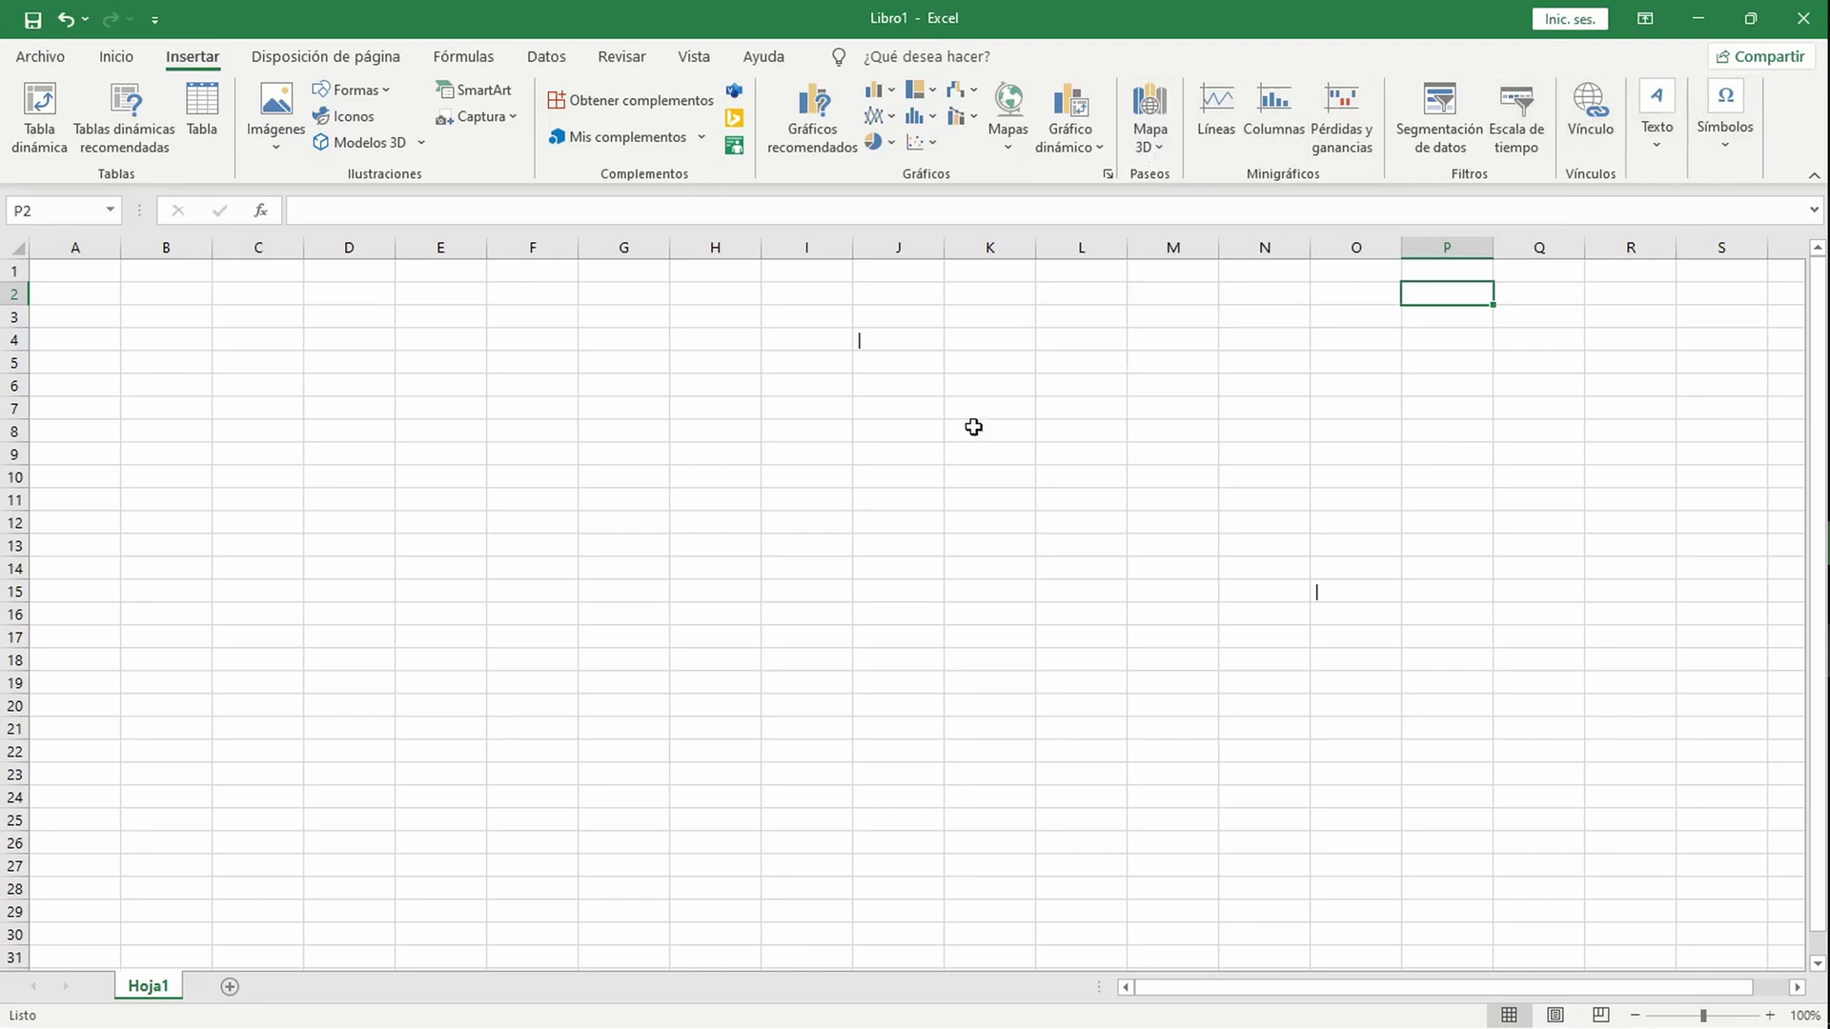
left_click(329, 65)
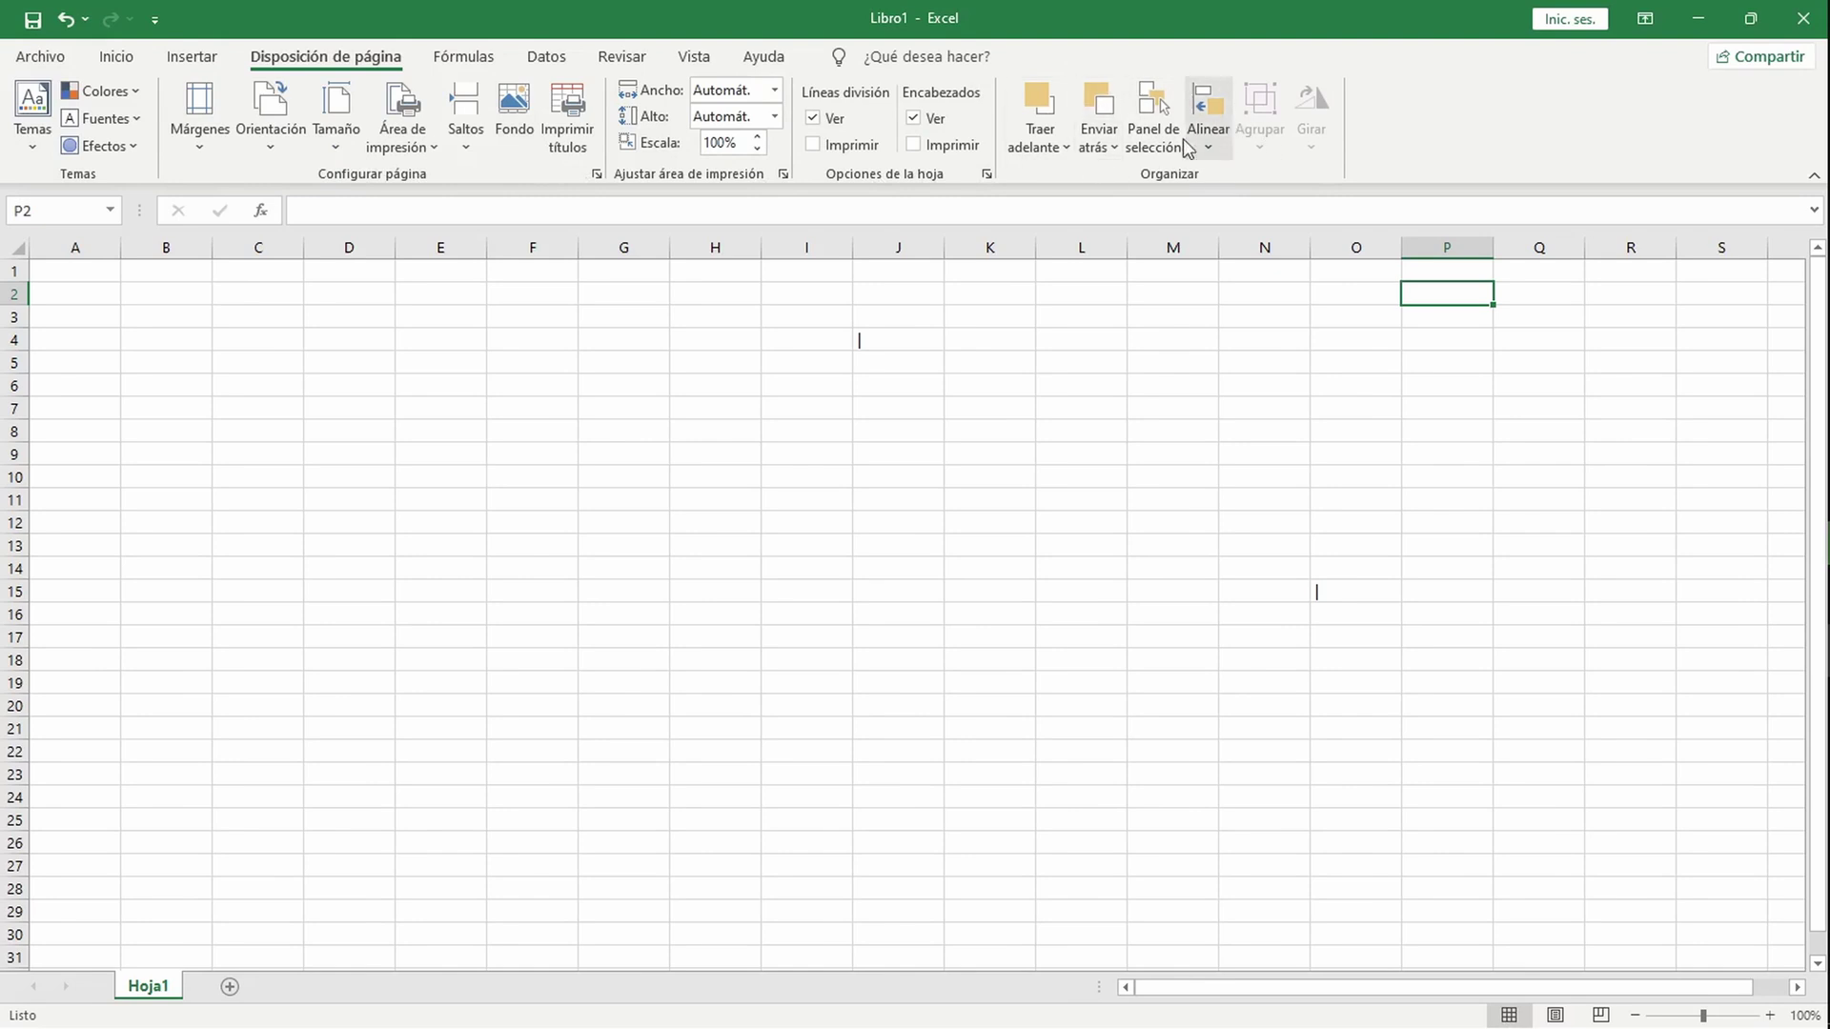
Step: Return to the Calc spreadsheet and examine its layout commands, including the object arrangement, print range and page break options
key("alt+Tab")
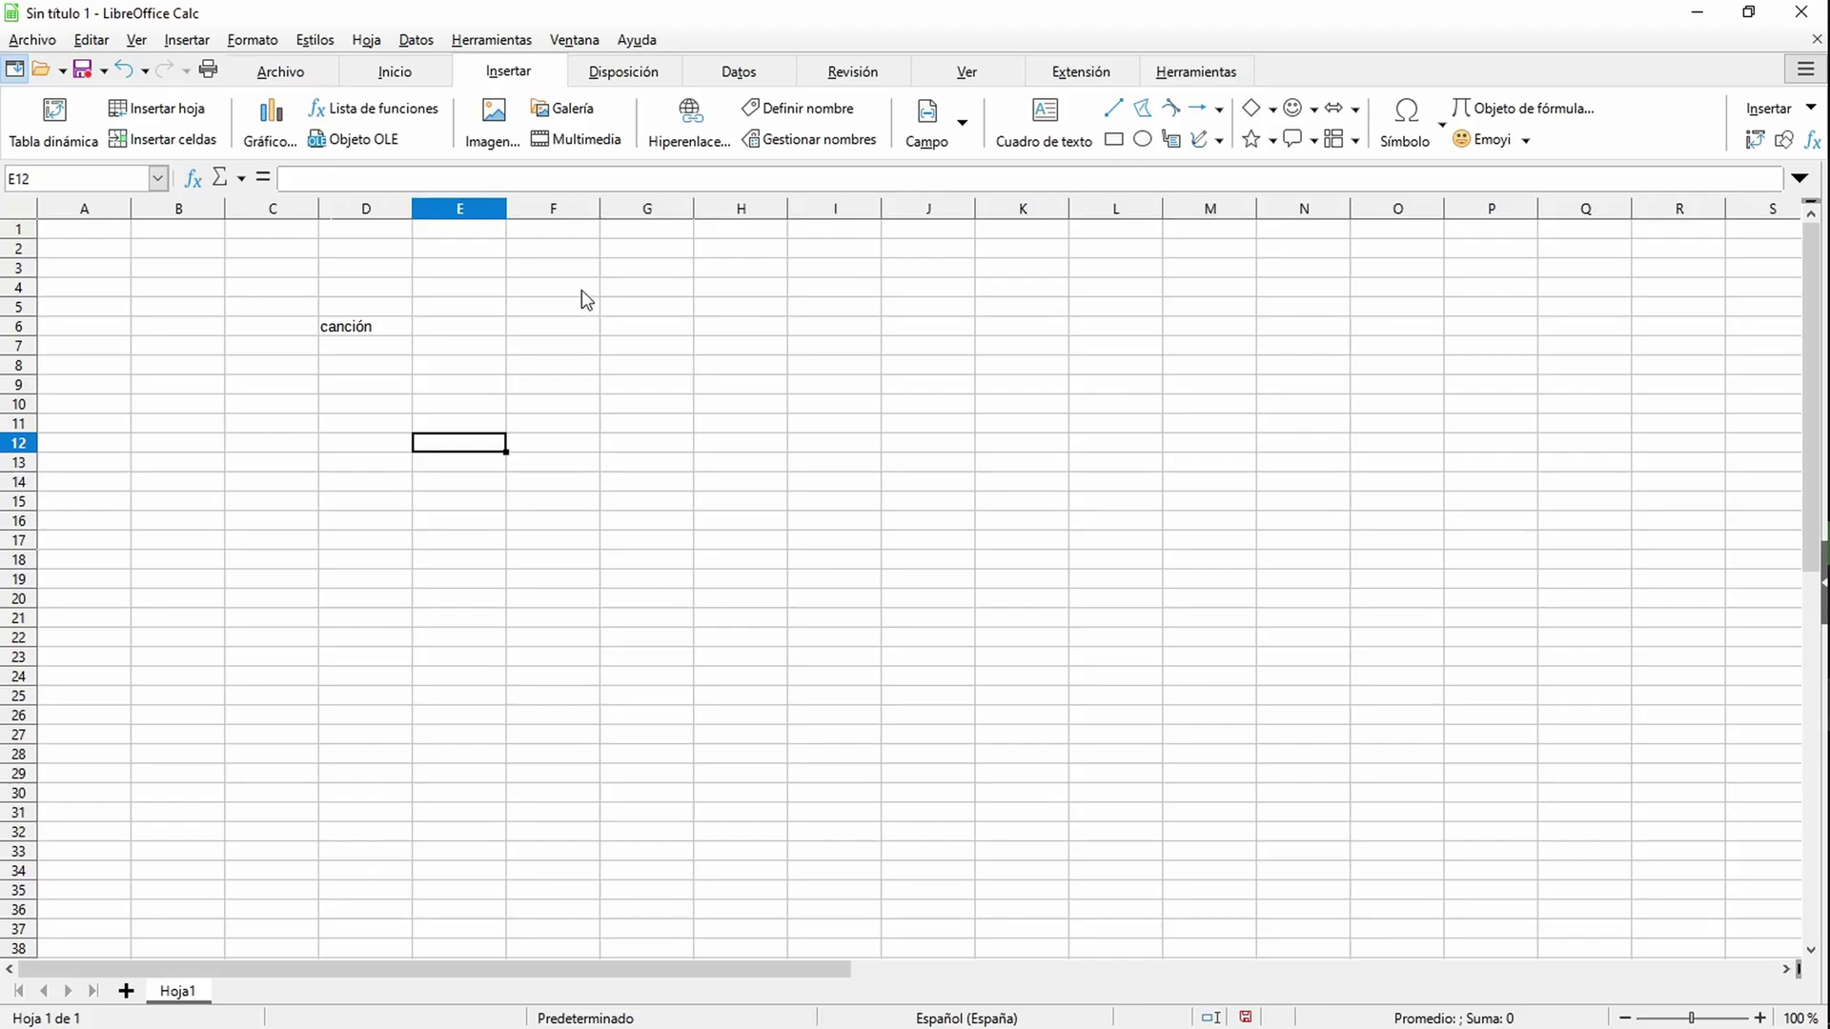
left_click(620, 79)
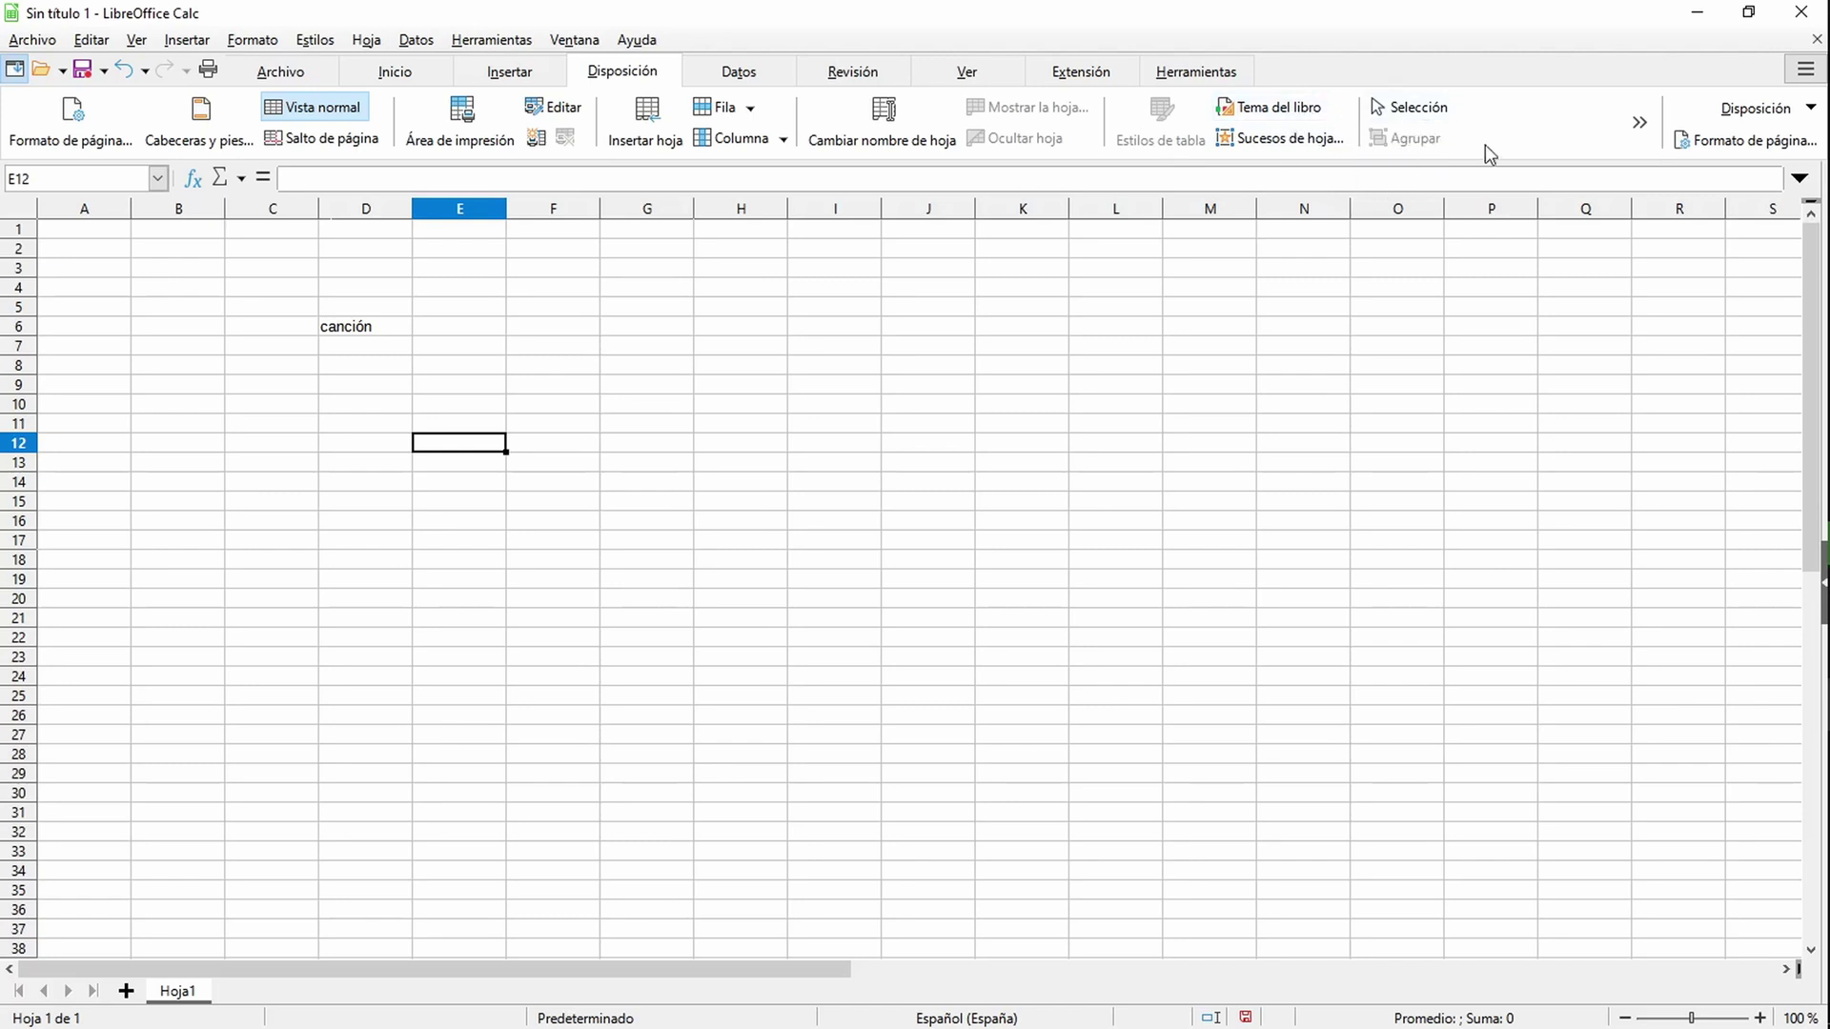
left_click(1638, 122)
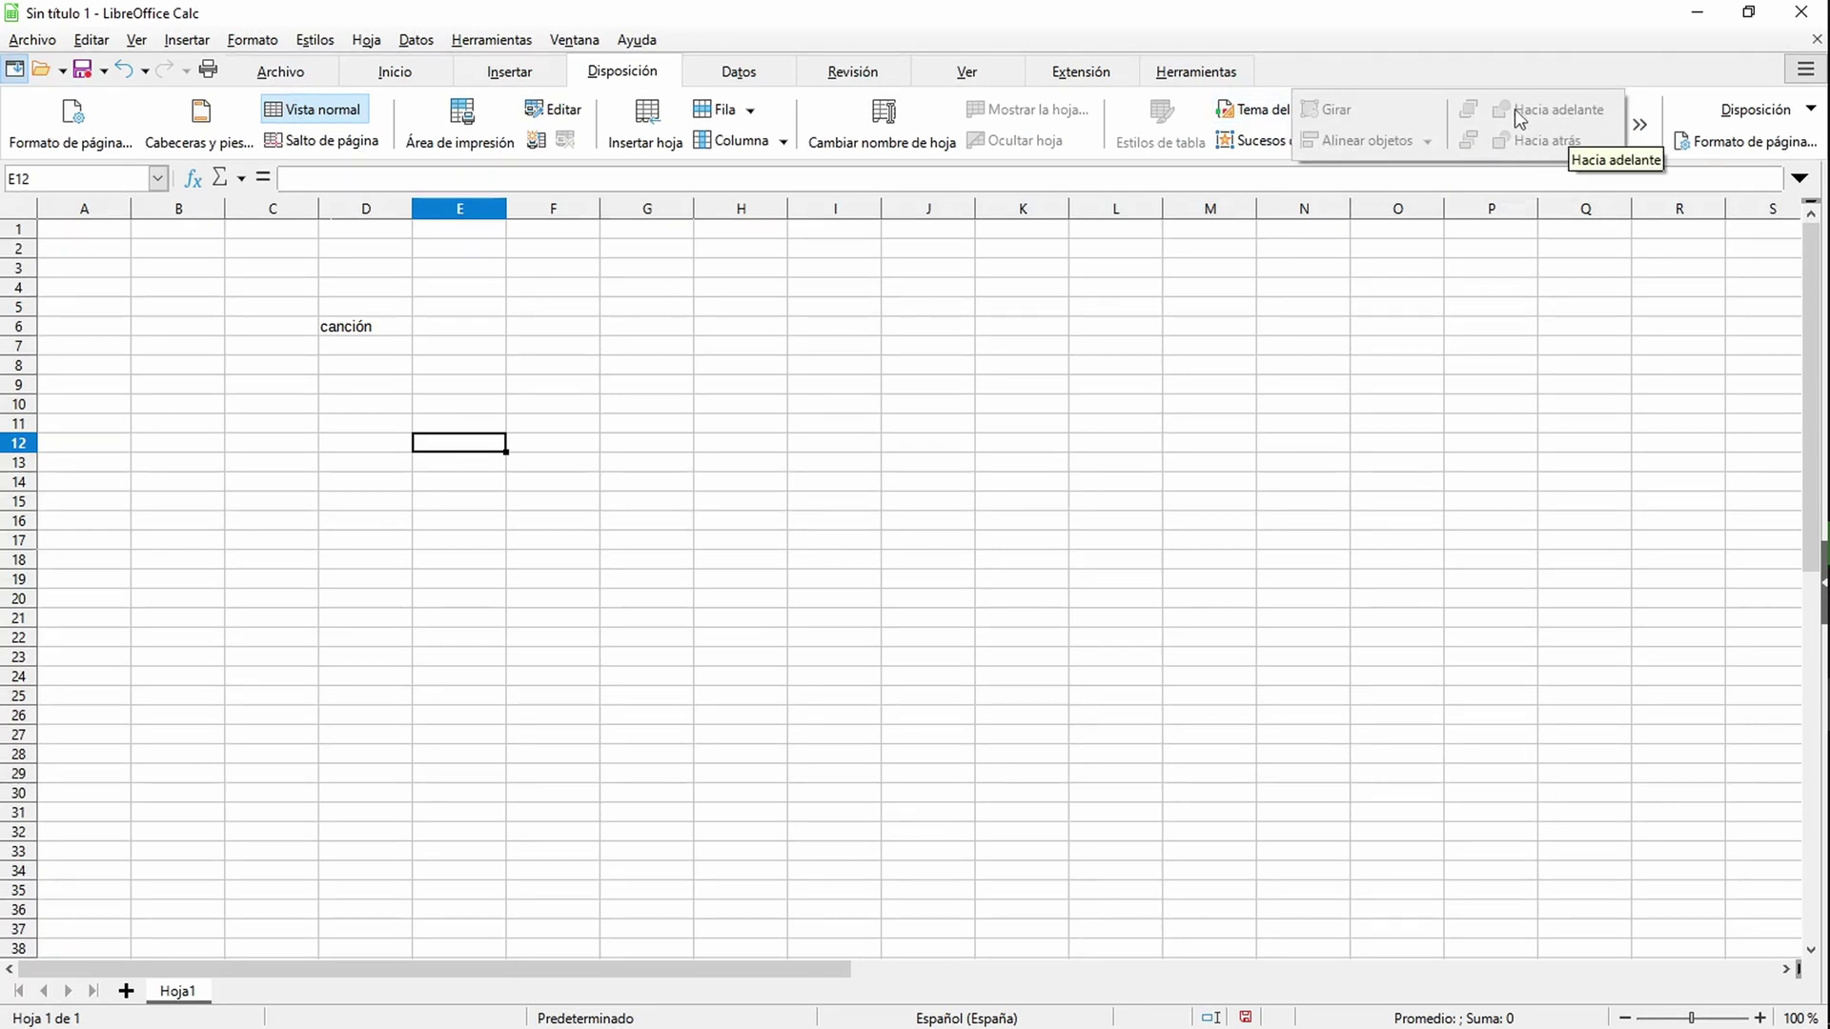
left_click(1759, 111)
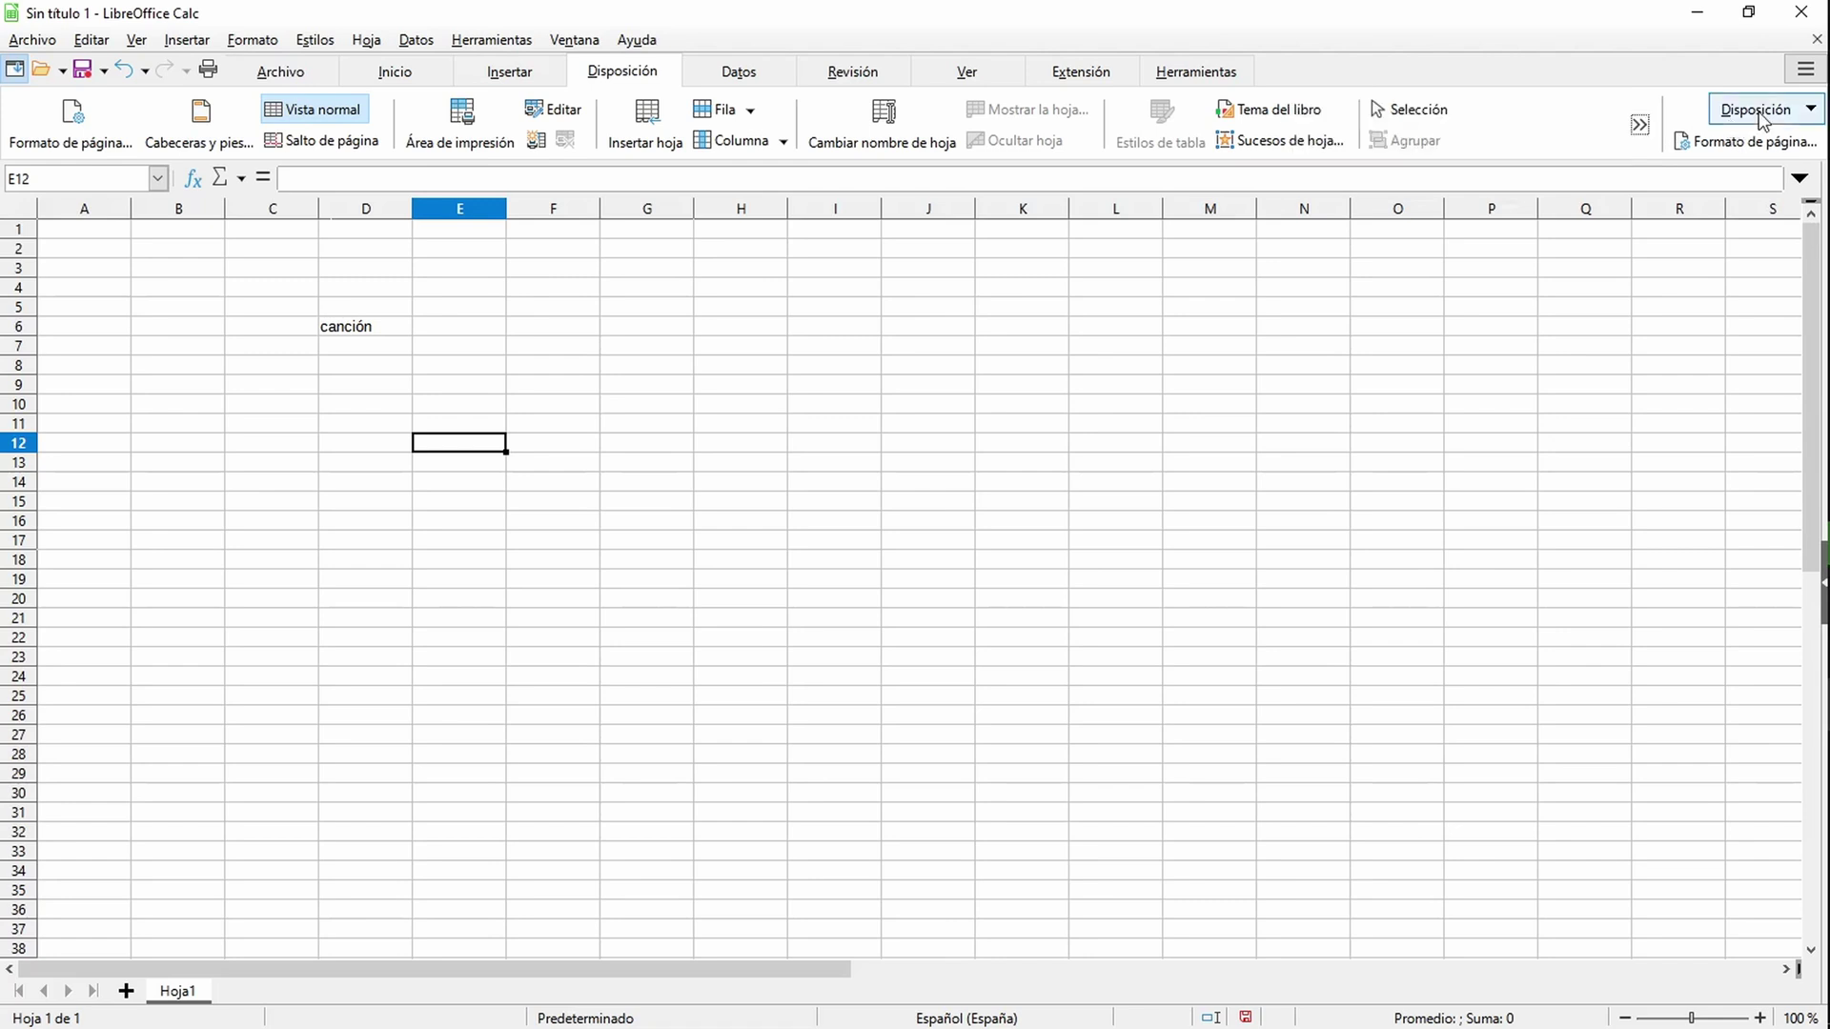
left_click(1761, 117)
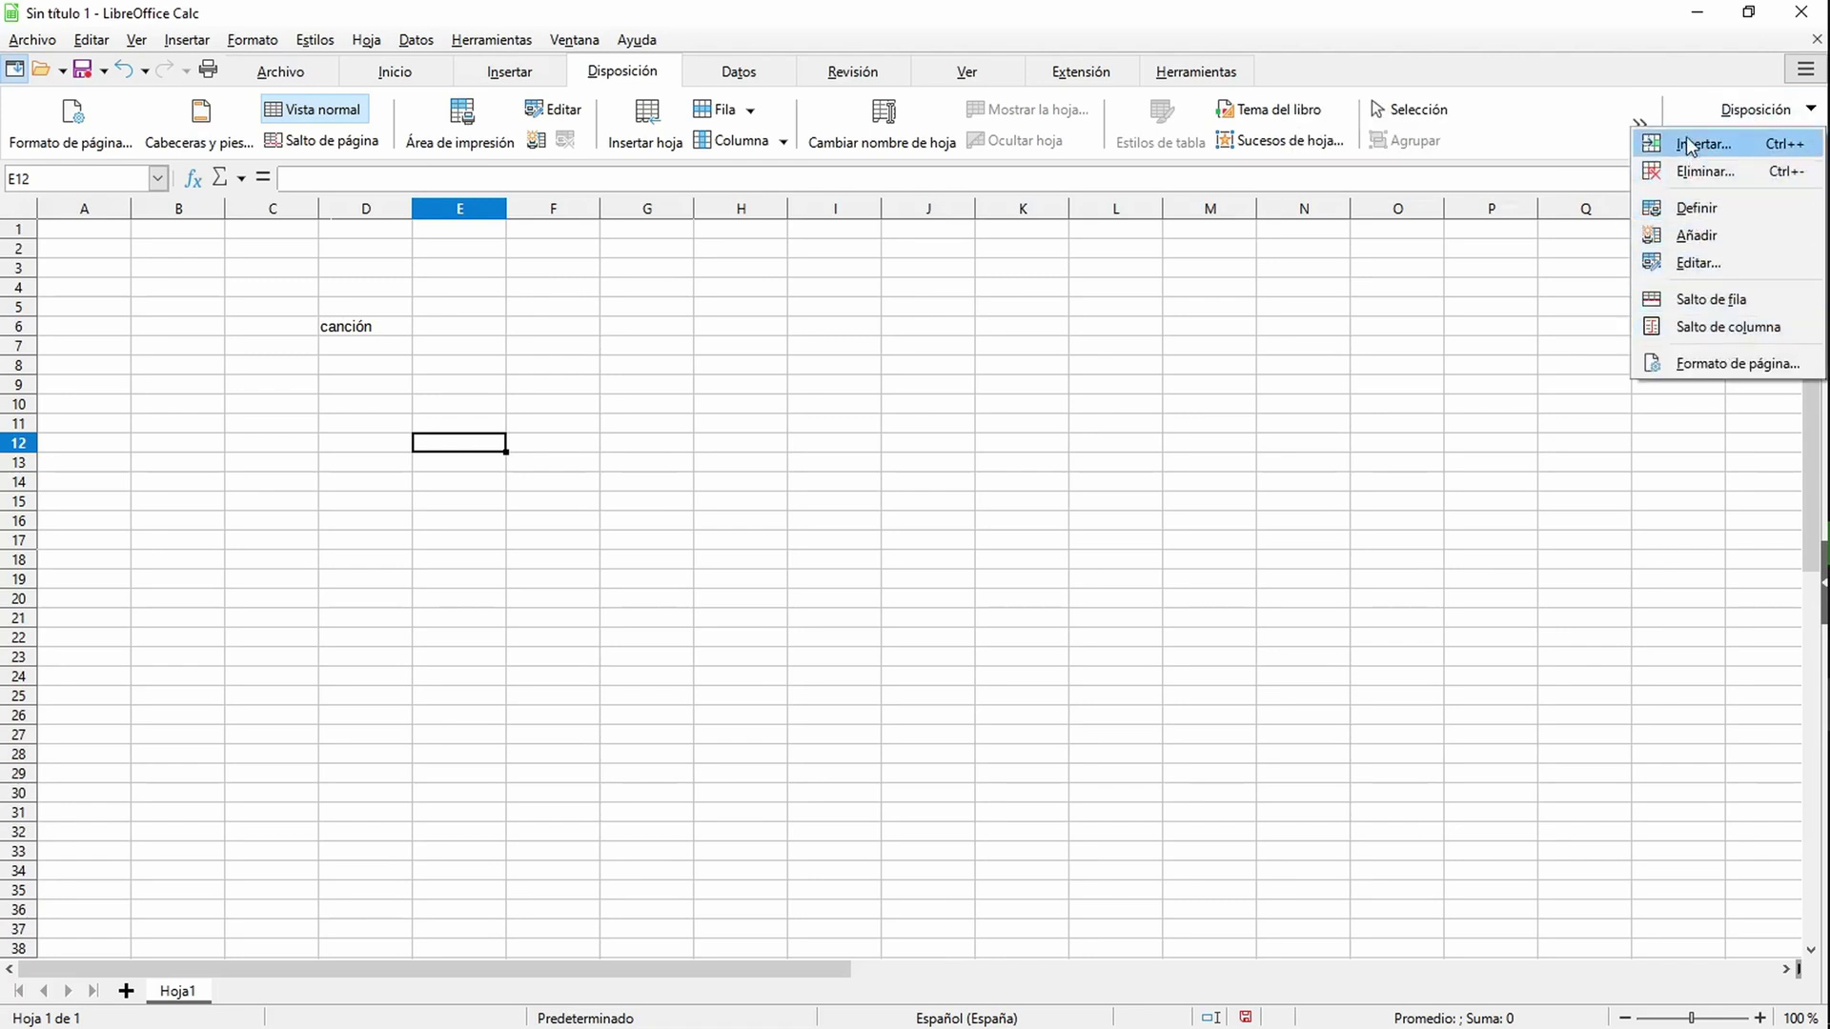
left_click(611, 320)
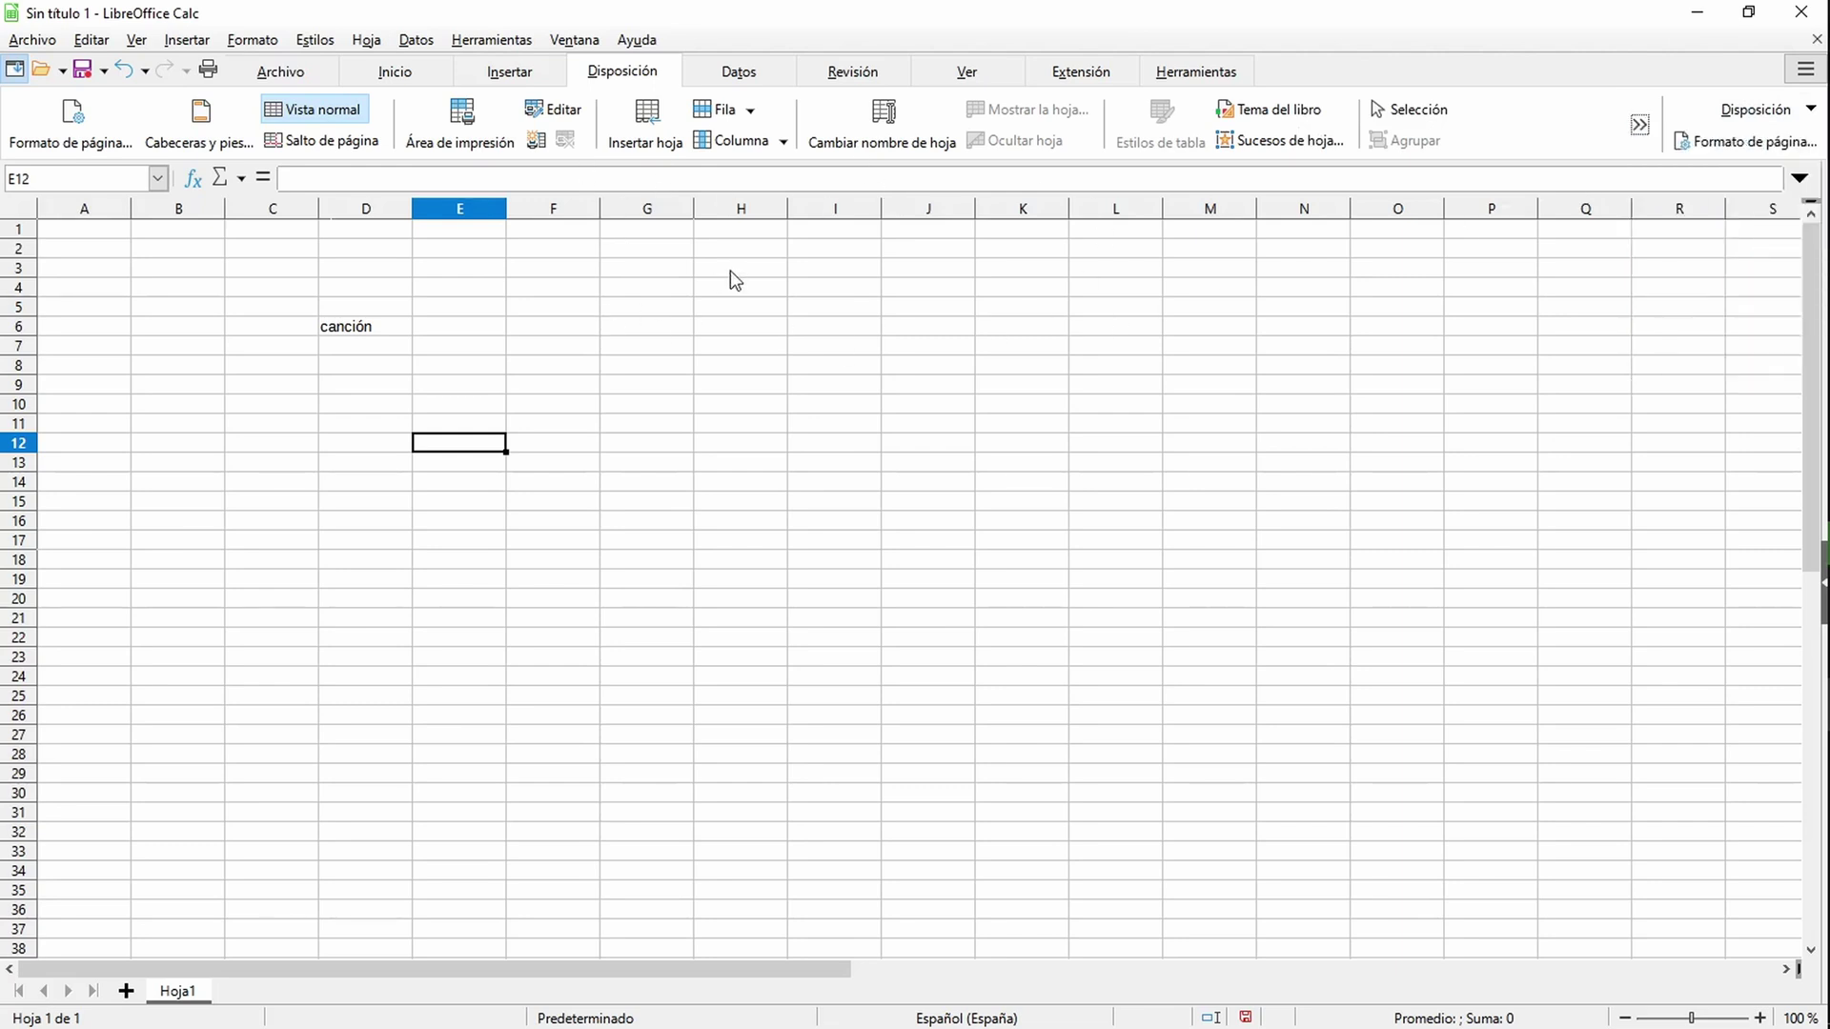
Step: Start a new chart in the Calc sheet and choose the Barra chart type
left_click(508, 74)
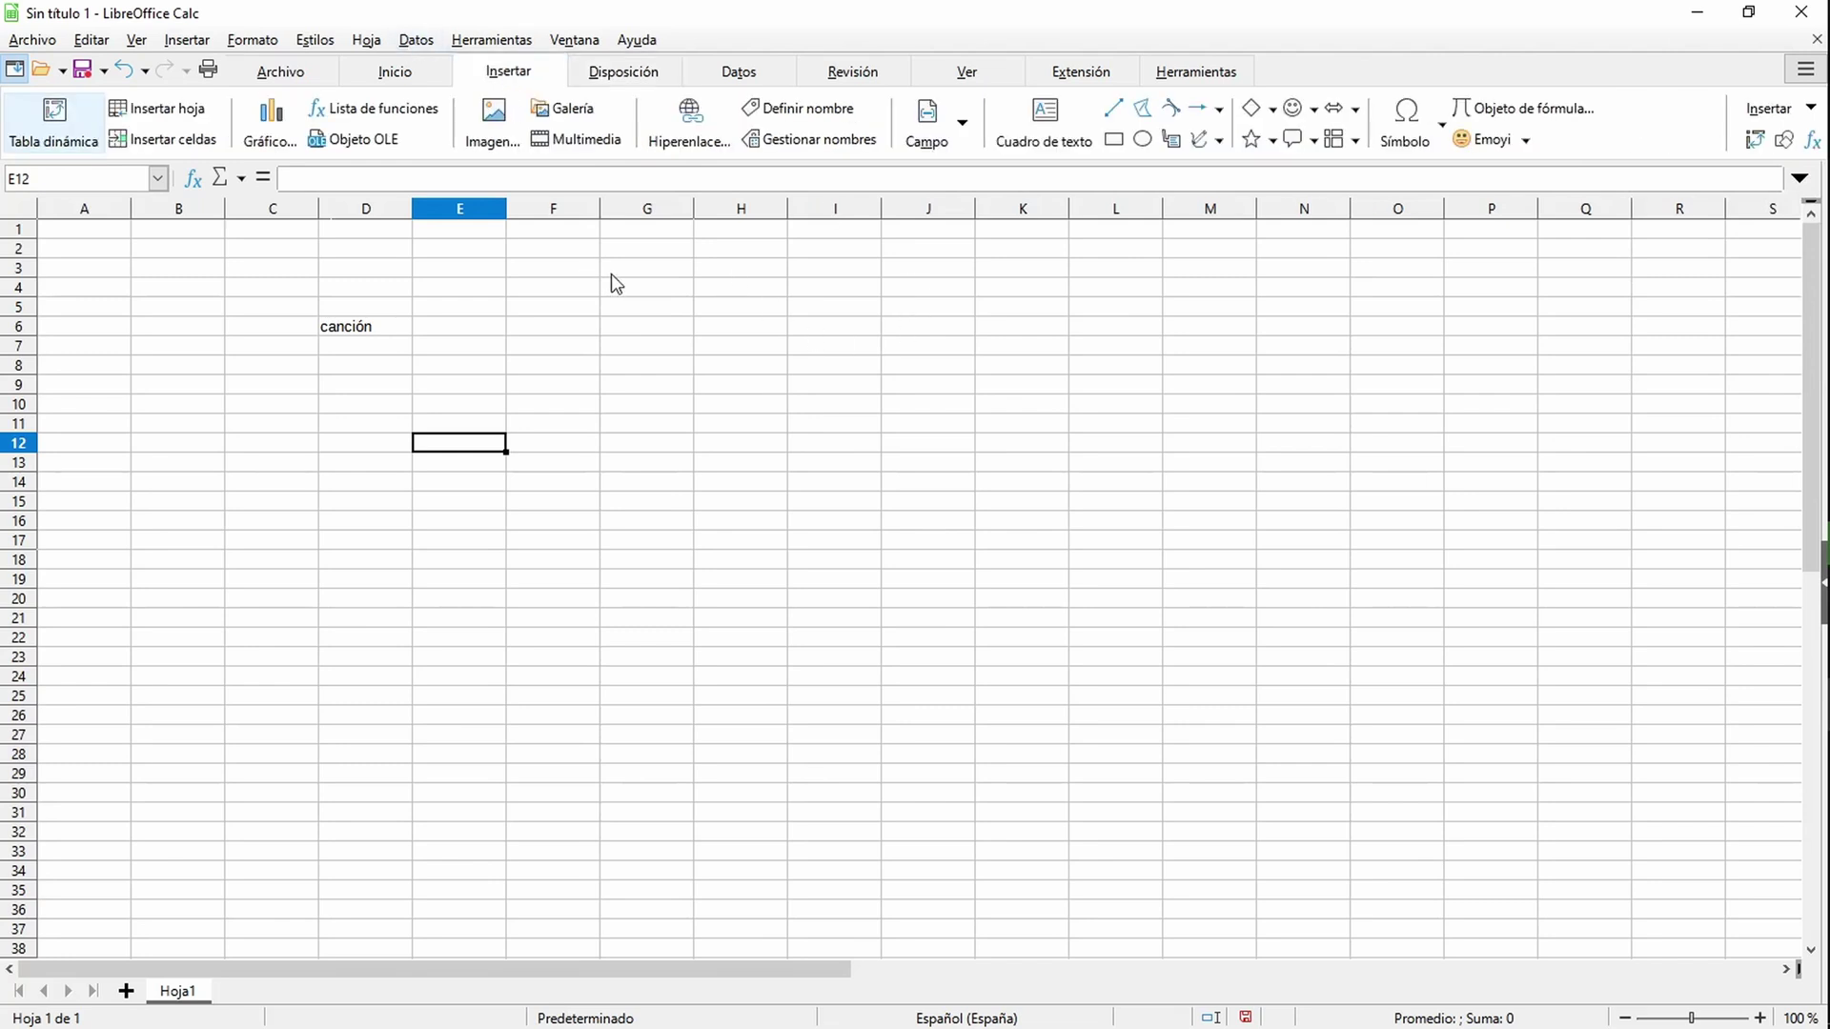
left_click(271, 139)
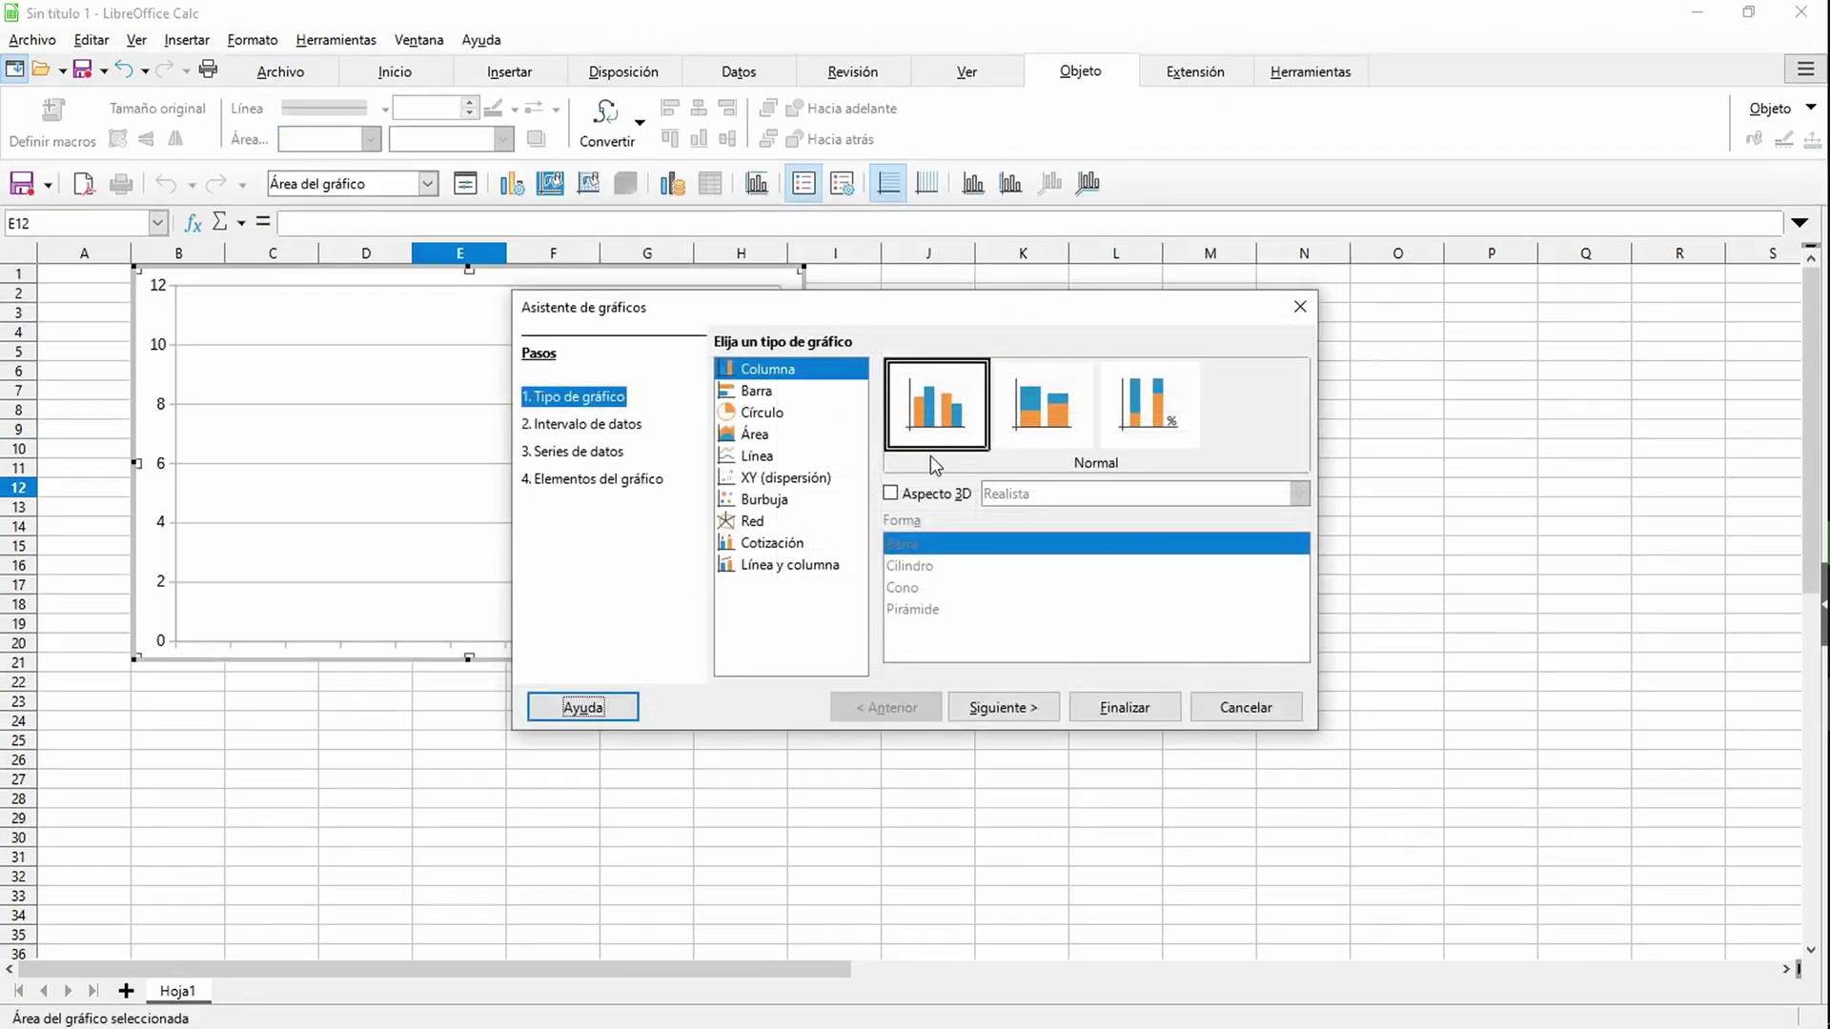
left_click(758, 394)
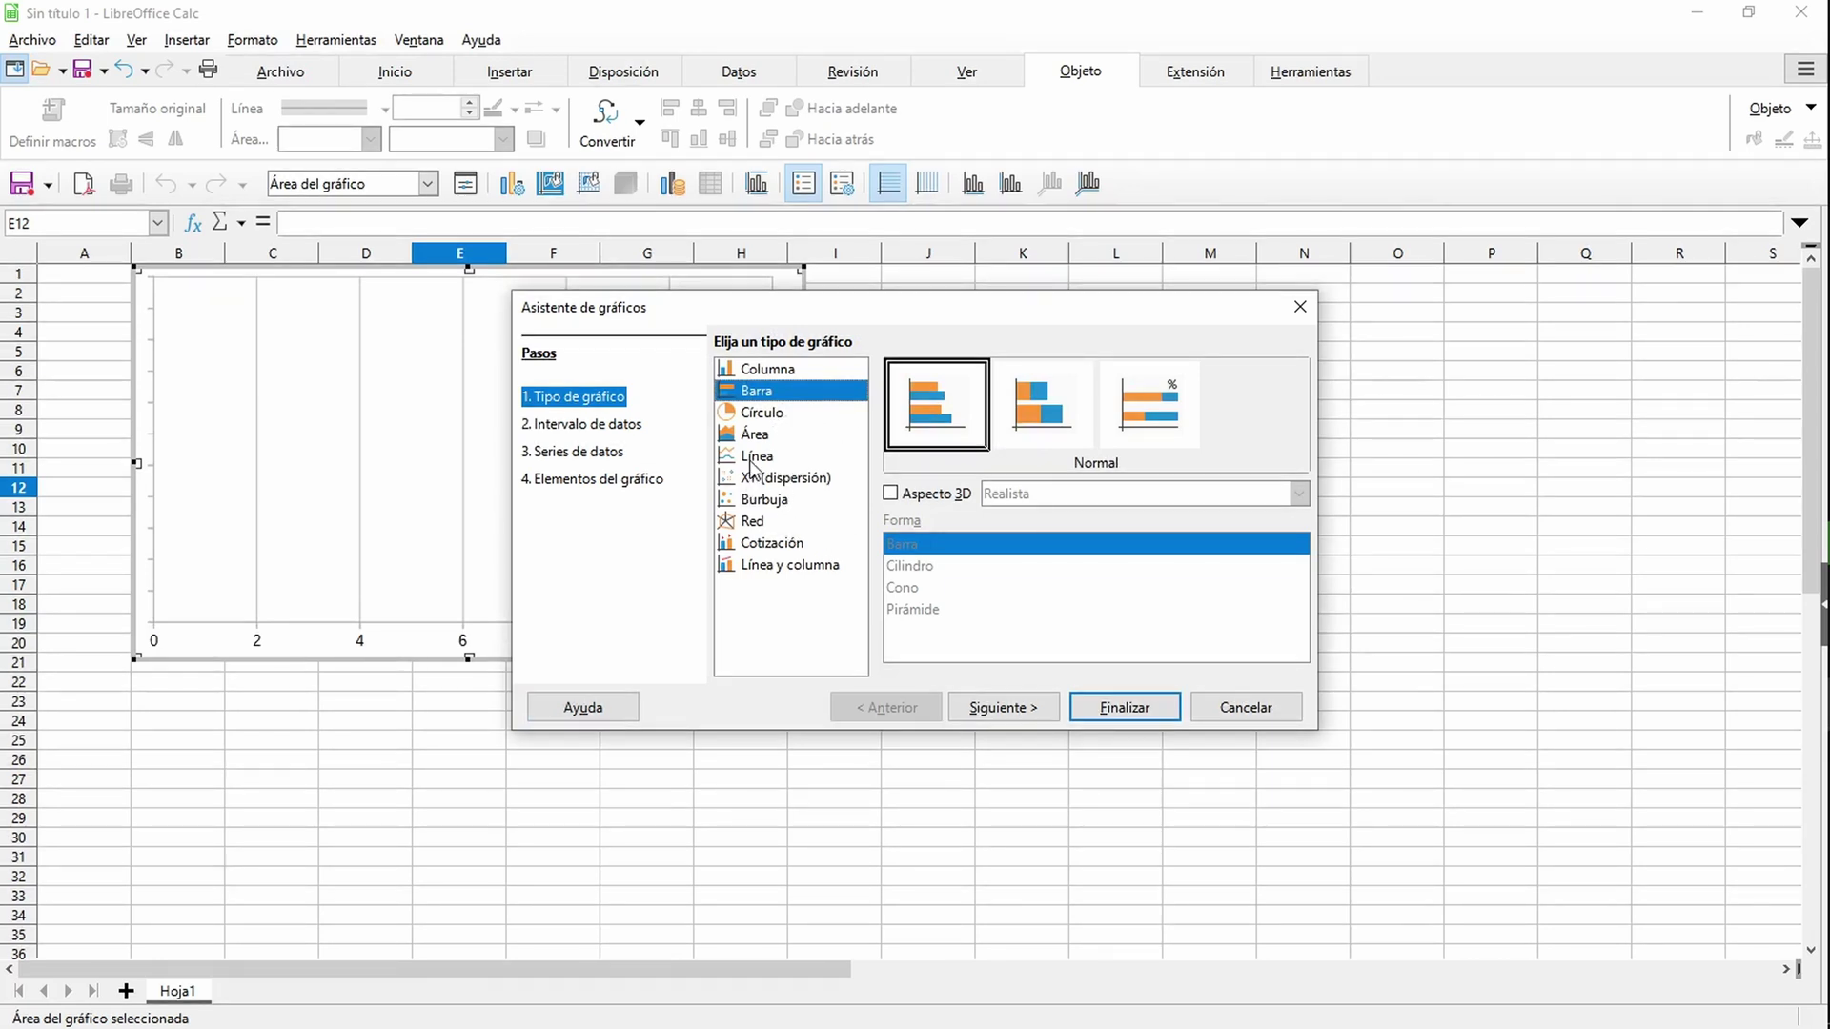
Step: Browse the line, bubble and XY scatter chart types for the empty chart
left_click(759, 457)
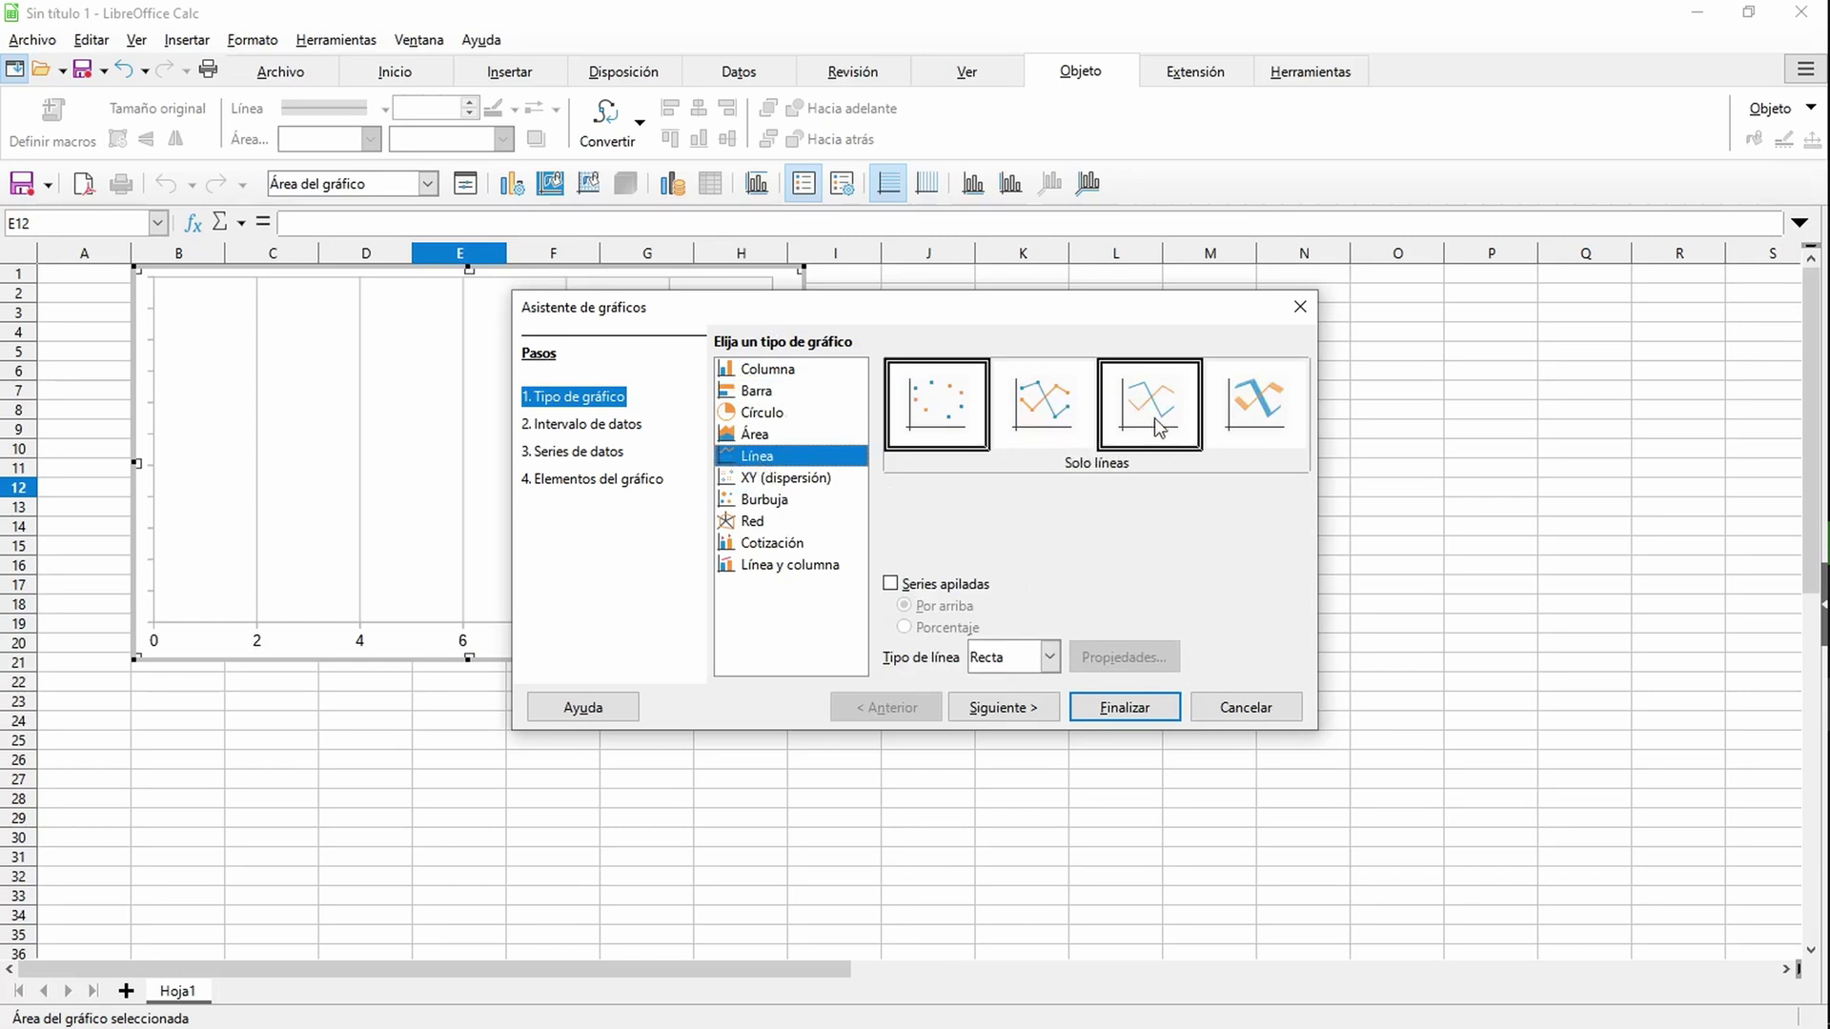
left_click(1263, 420)
left_click(762, 501)
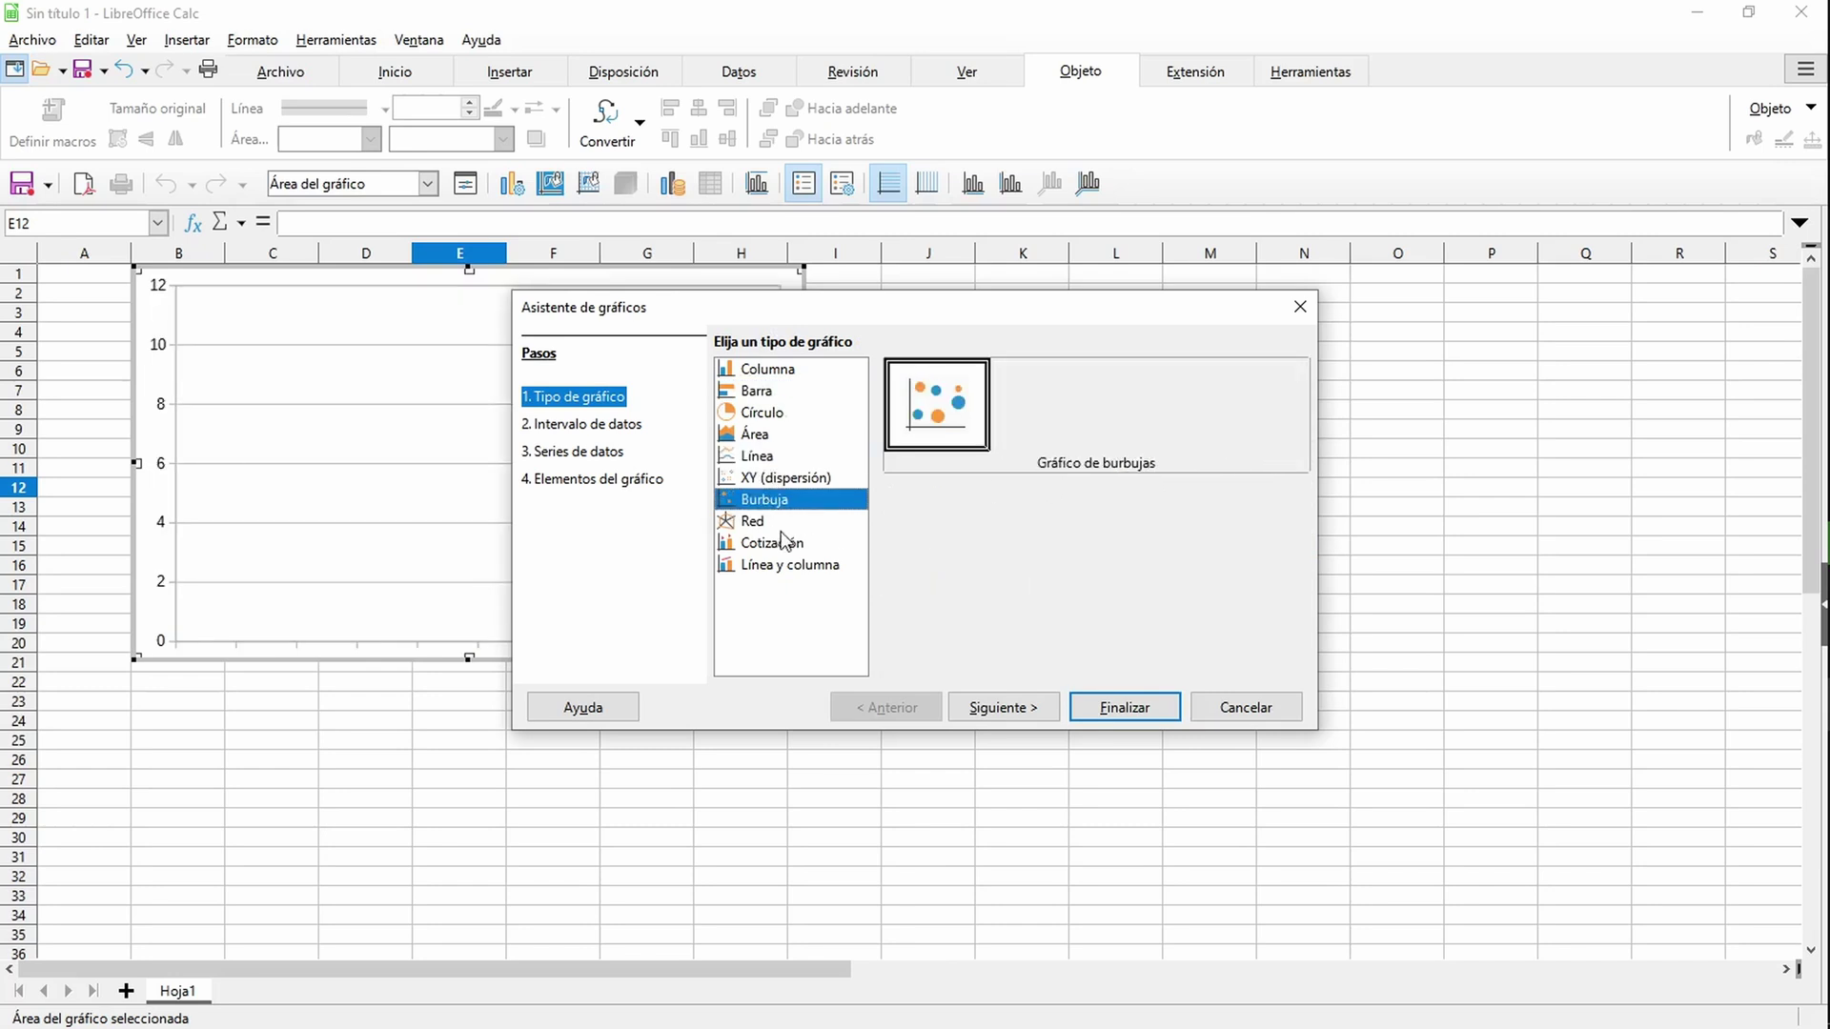
left_click(778, 483)
Step: Try a stacked 3D bar chart with the cylinder shape, and discard the empty chart
left_click(776, 391)
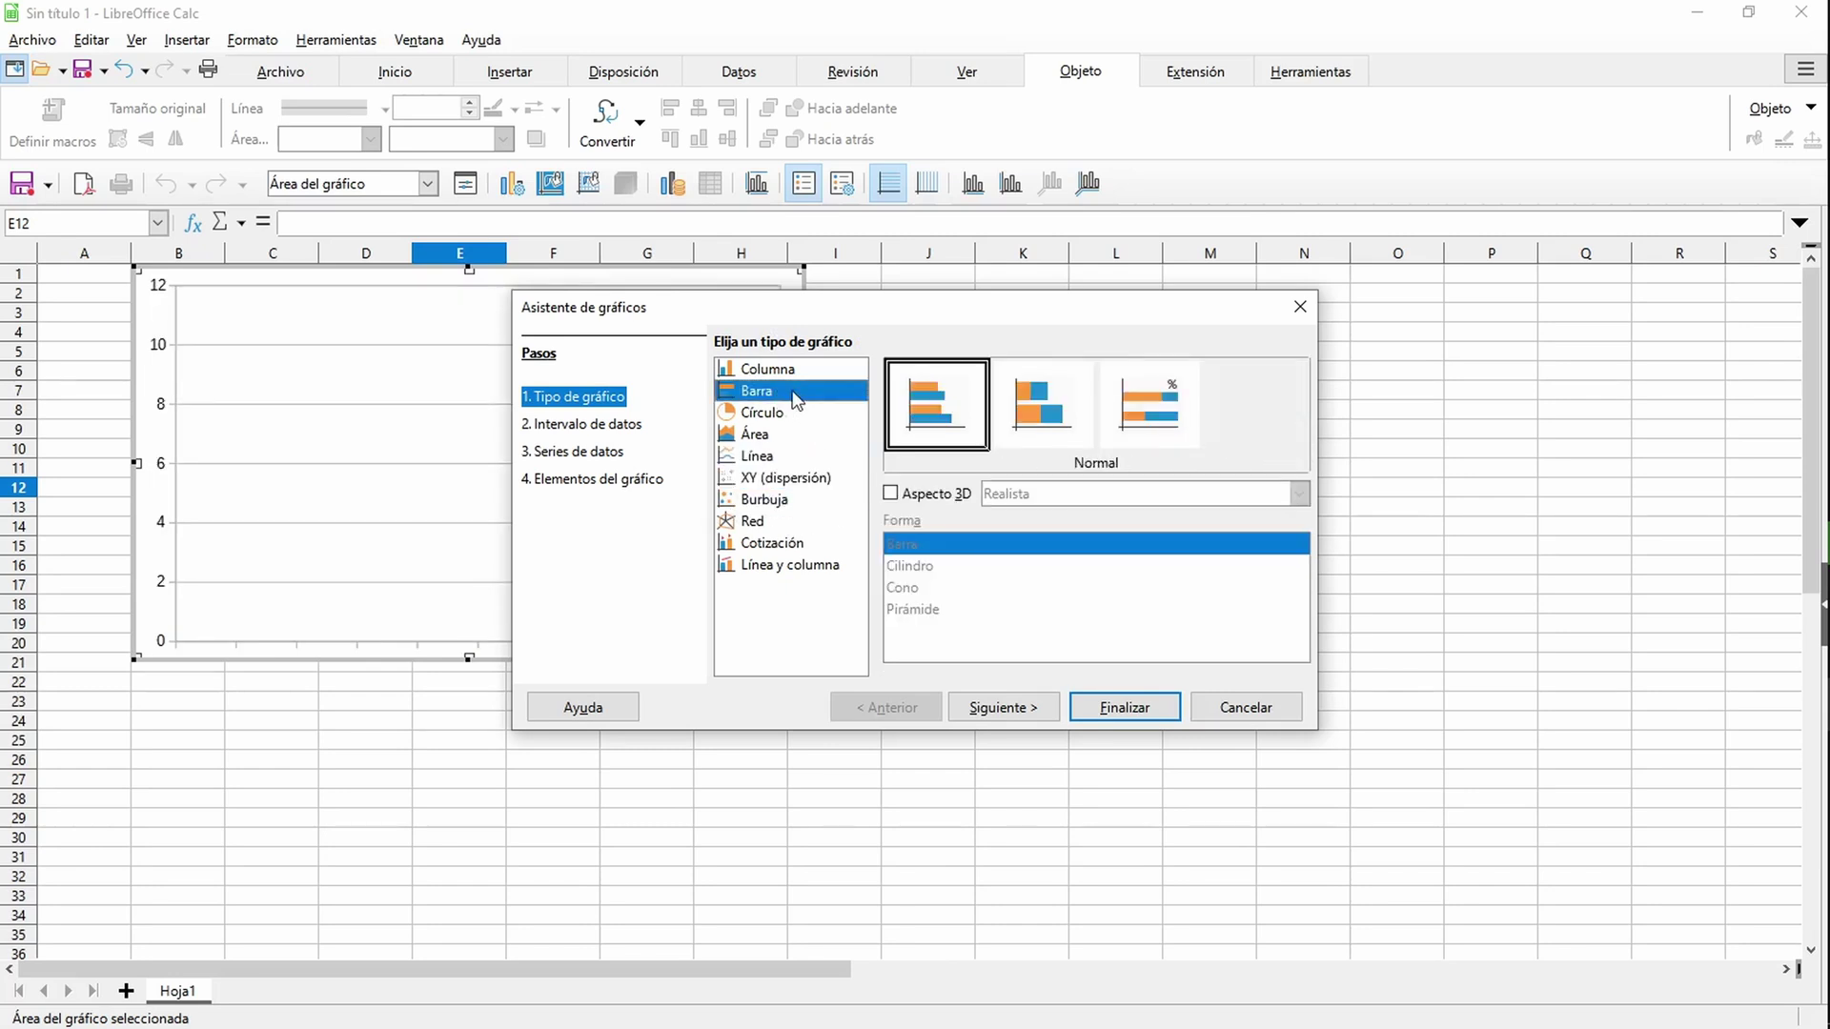
left_click(890, 493)
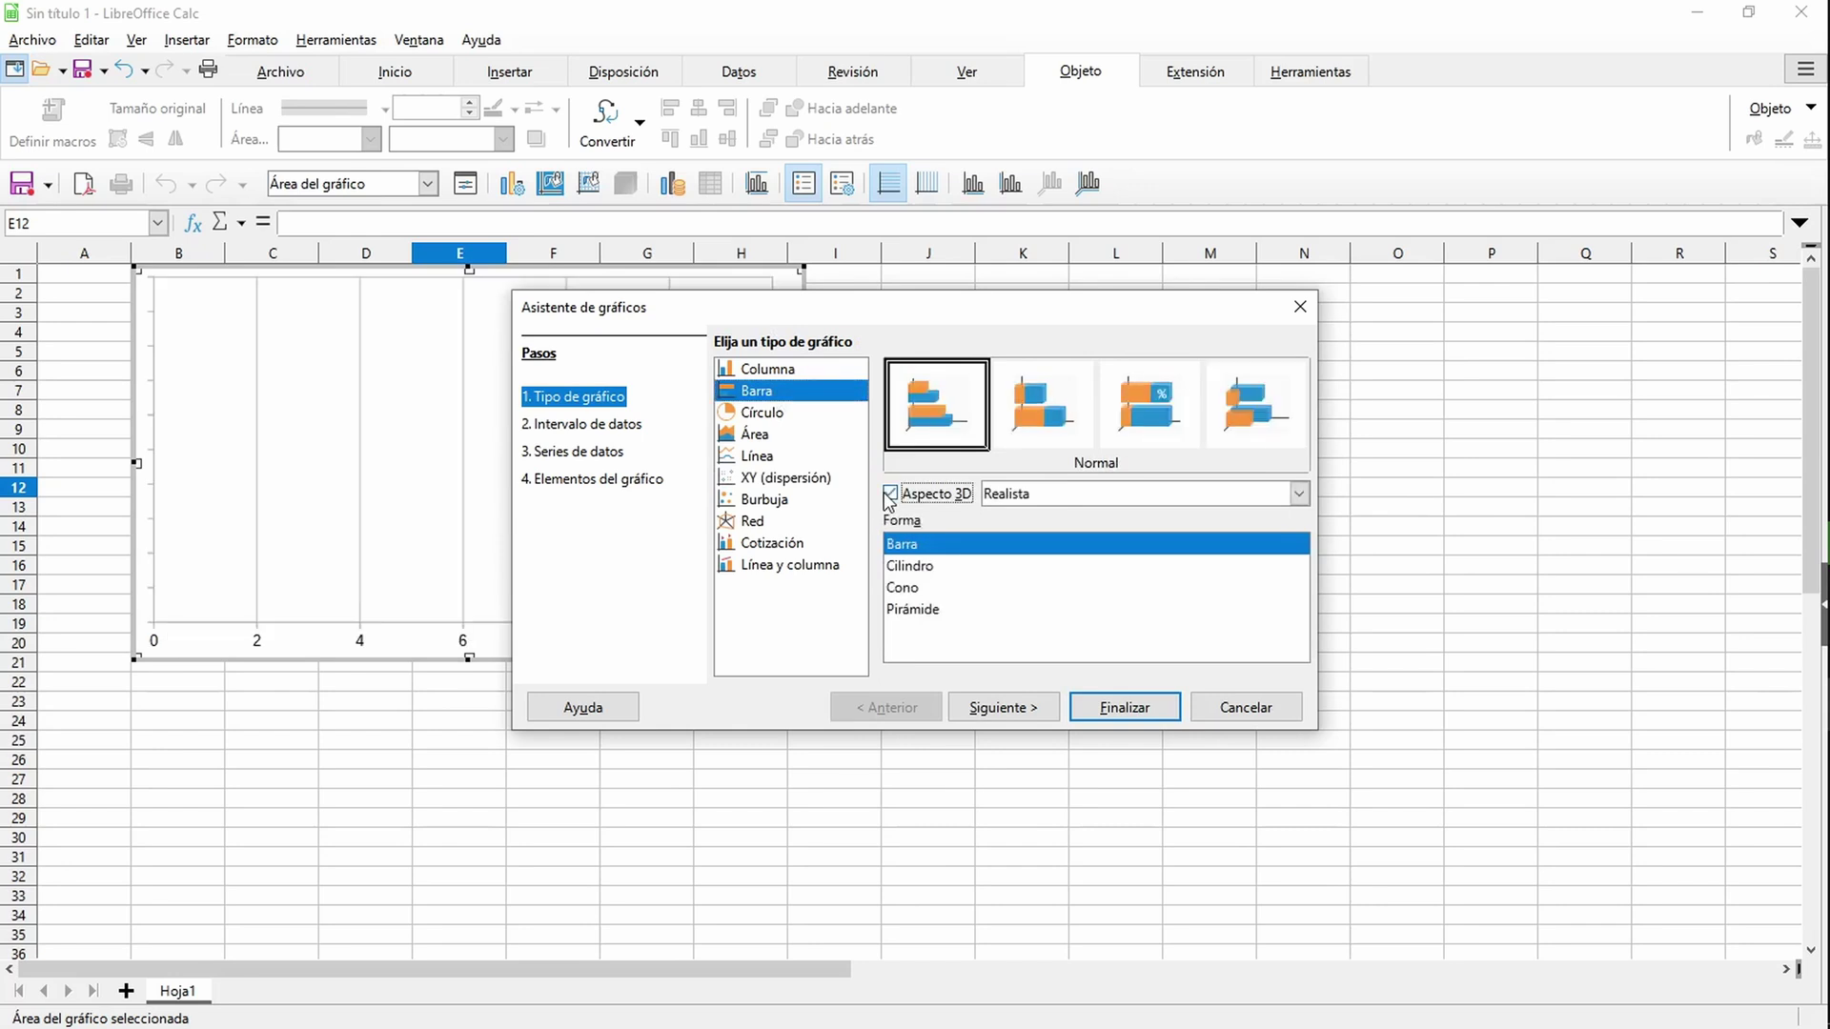
left_click(913, 568)
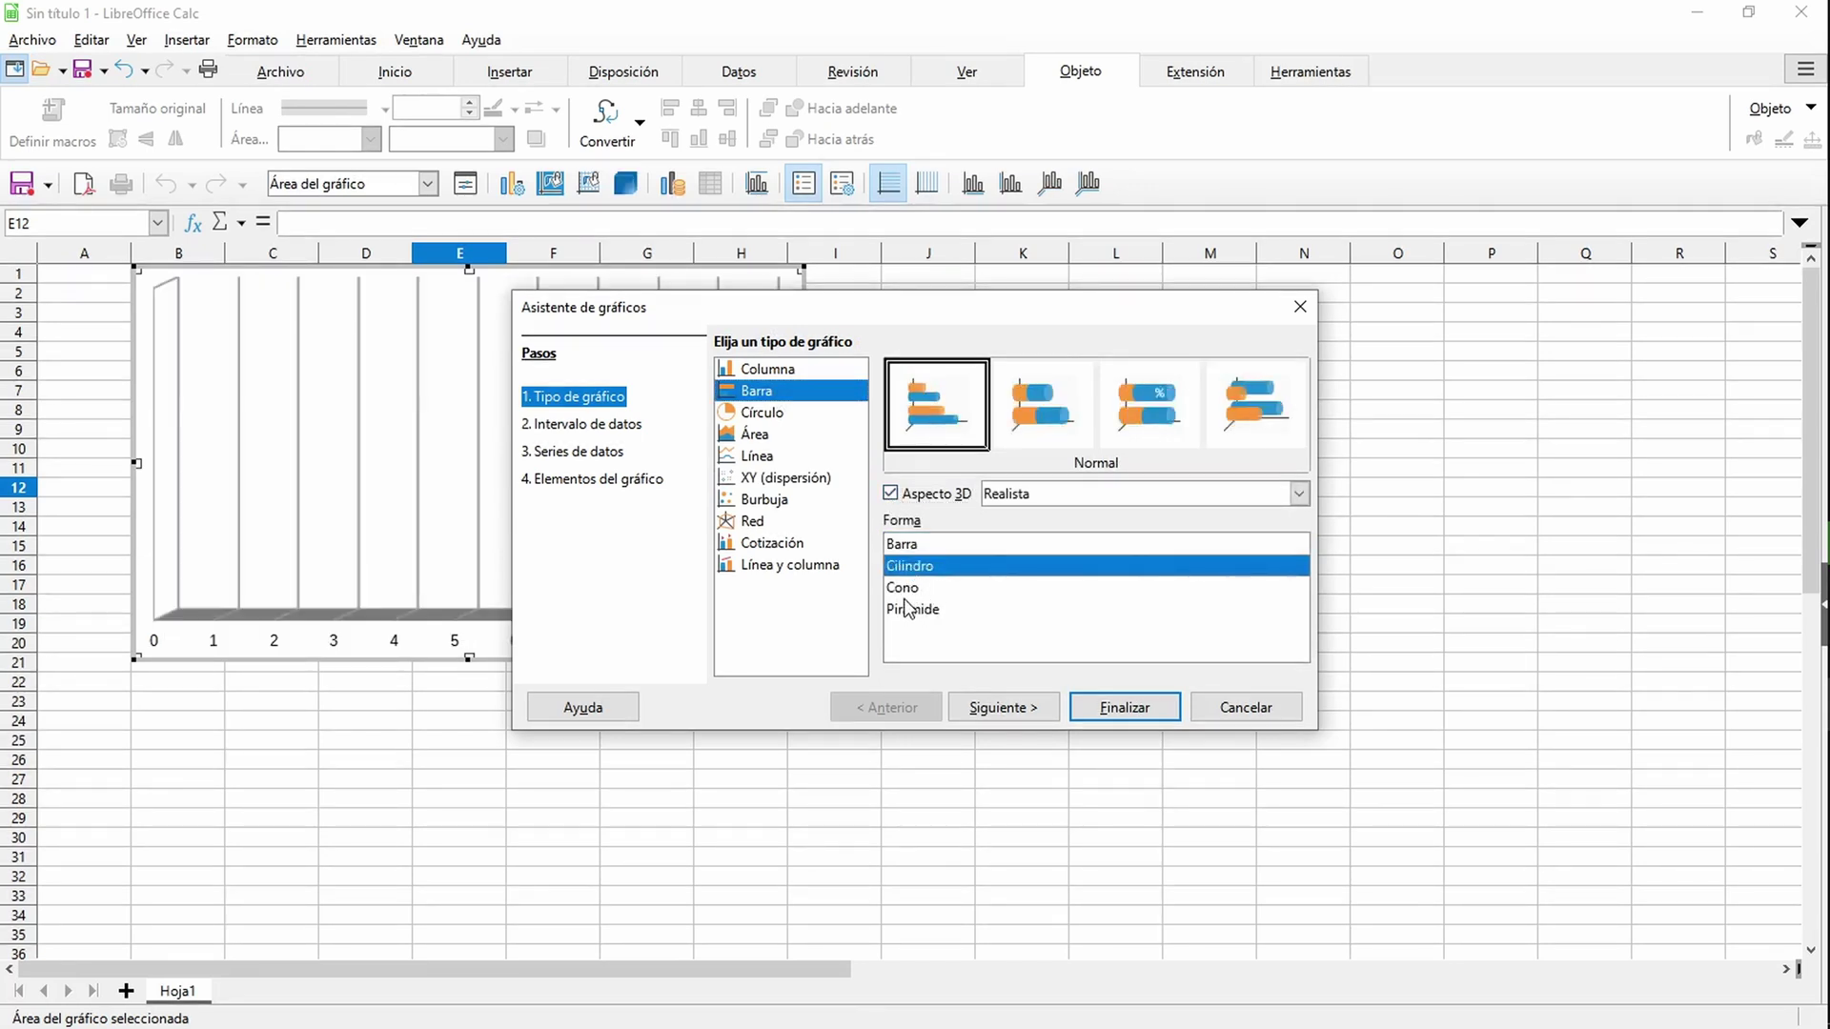
left_click(1041, 429)
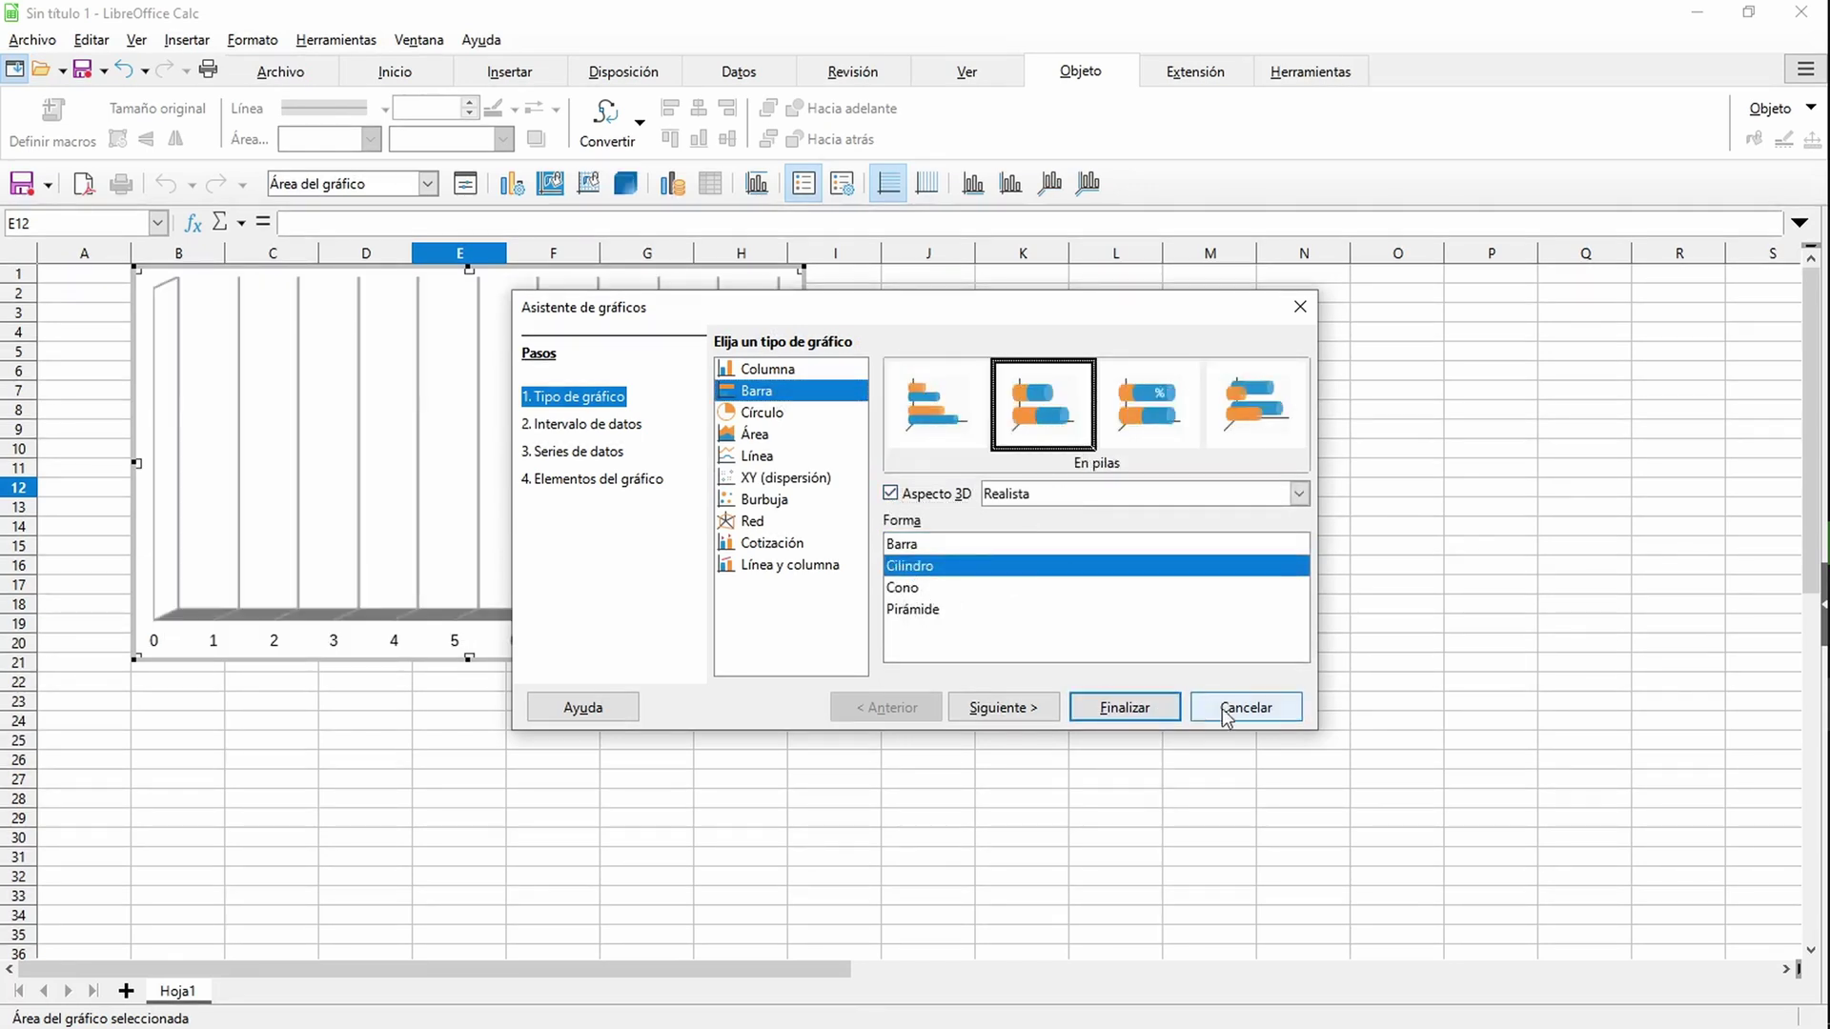
left_click(1267, 713)
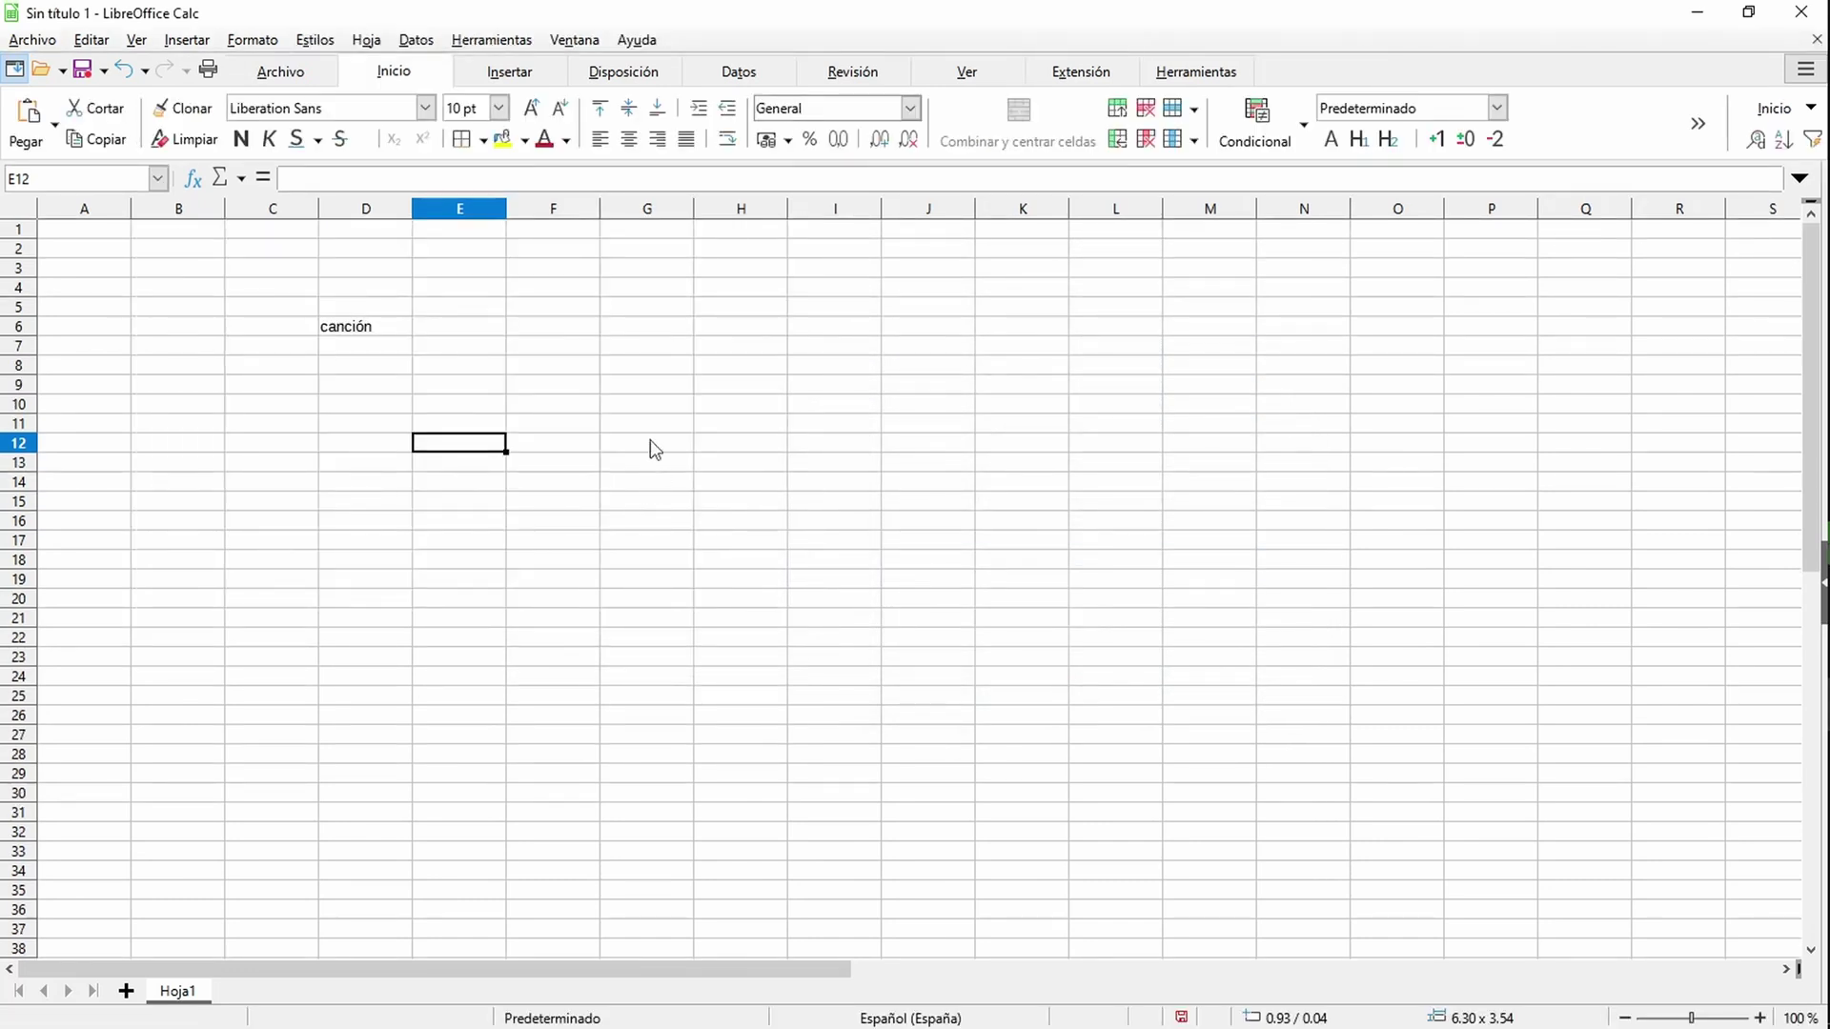
Step: Enter the values 6, 4 and 2 in cells F7 to F9
left_click(575, 351)
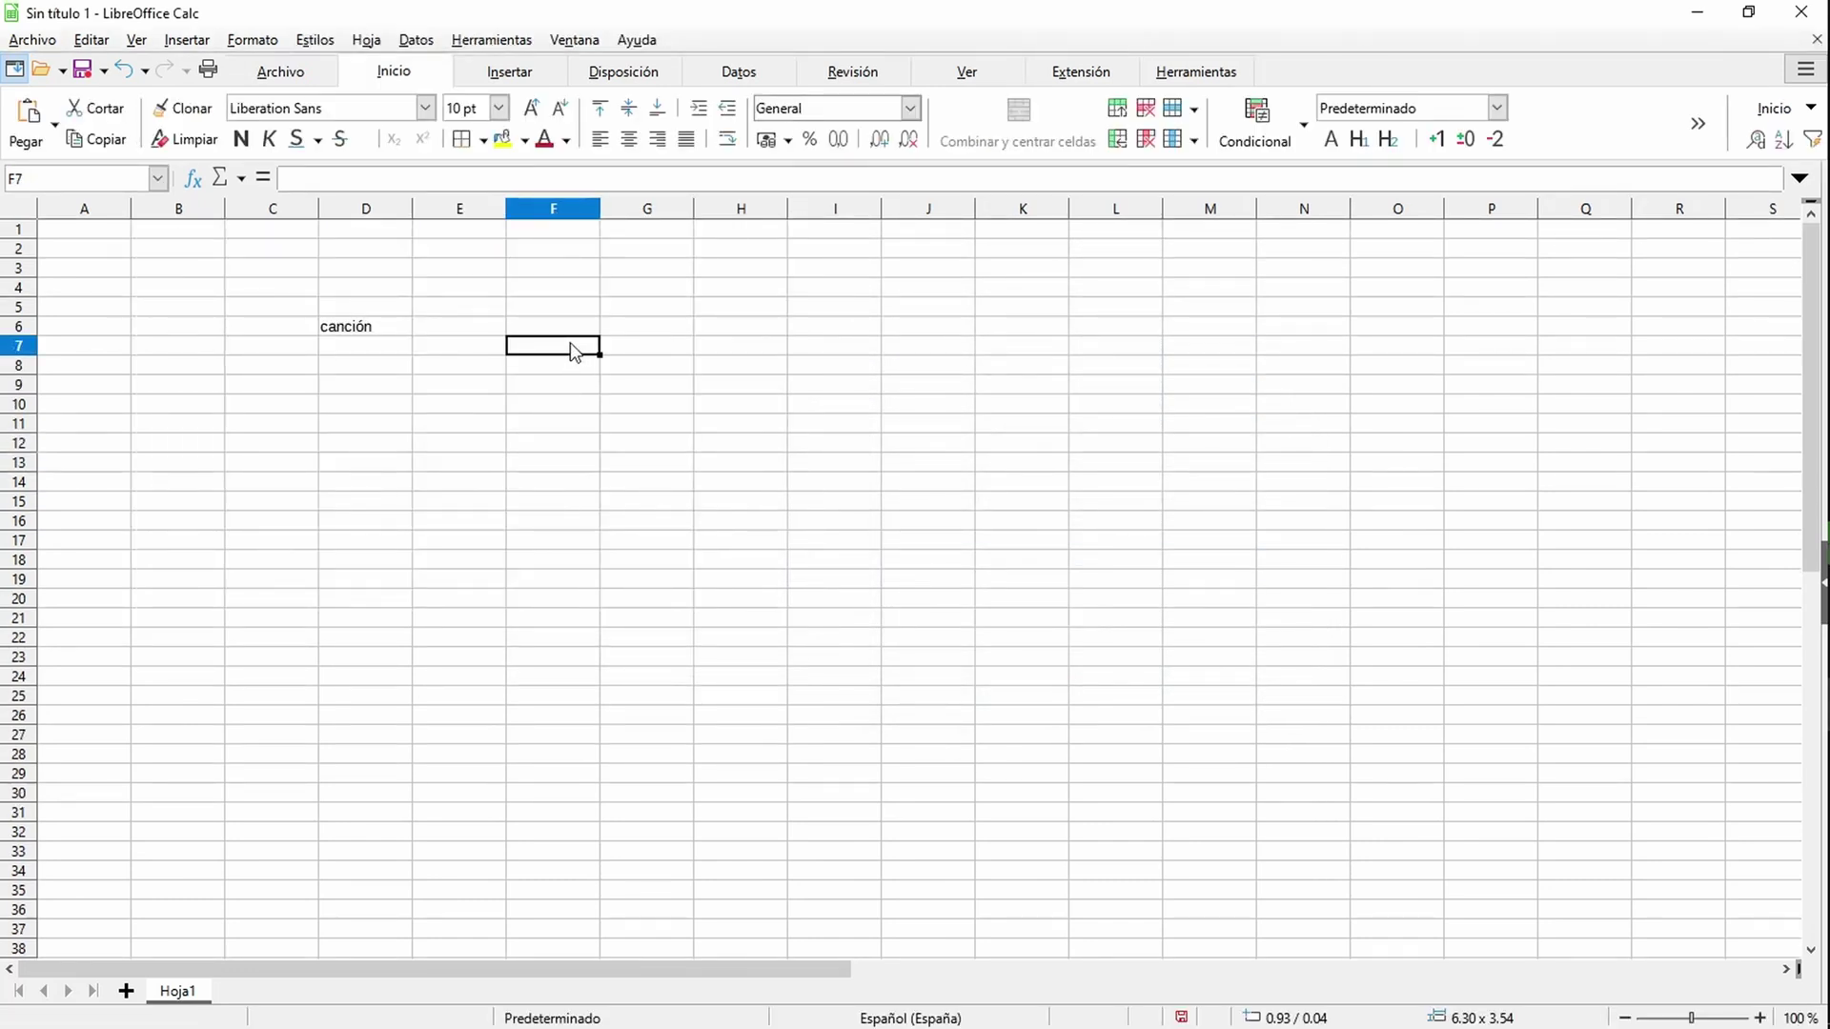
type("6")
key("Return")
type("4")
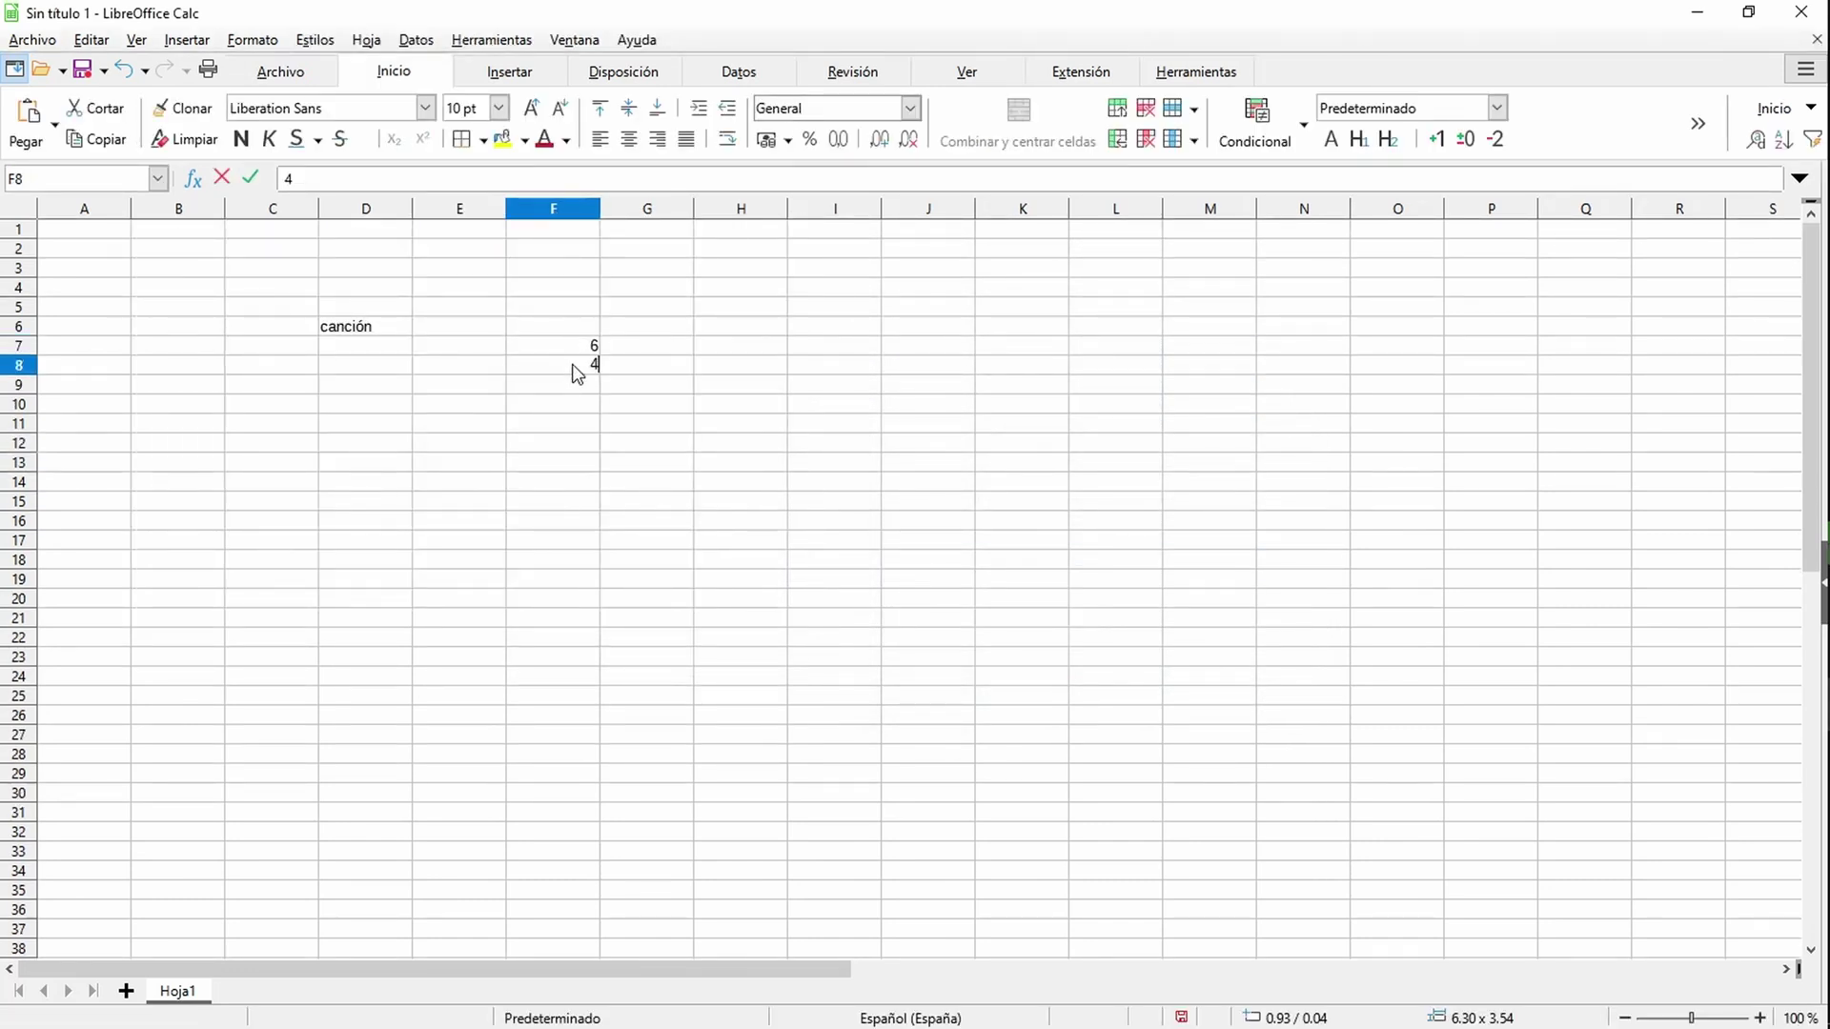
key("Return")
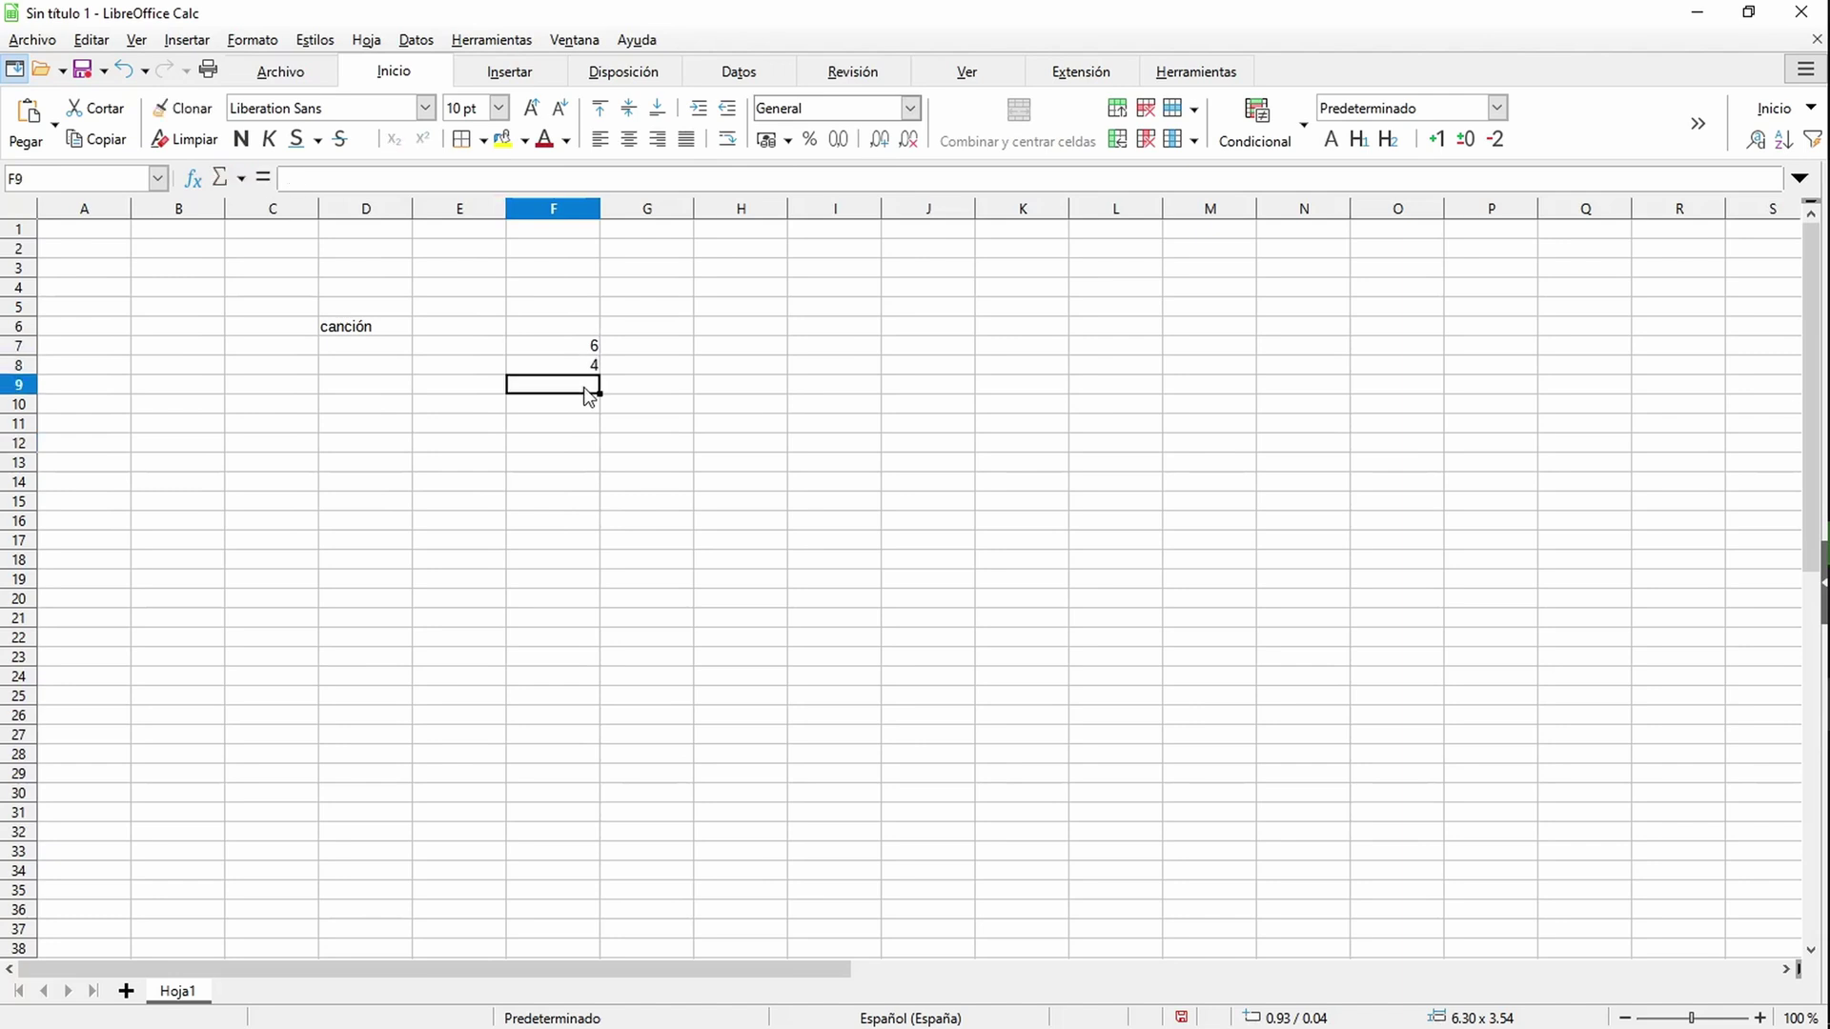
type("2")
key("Return")
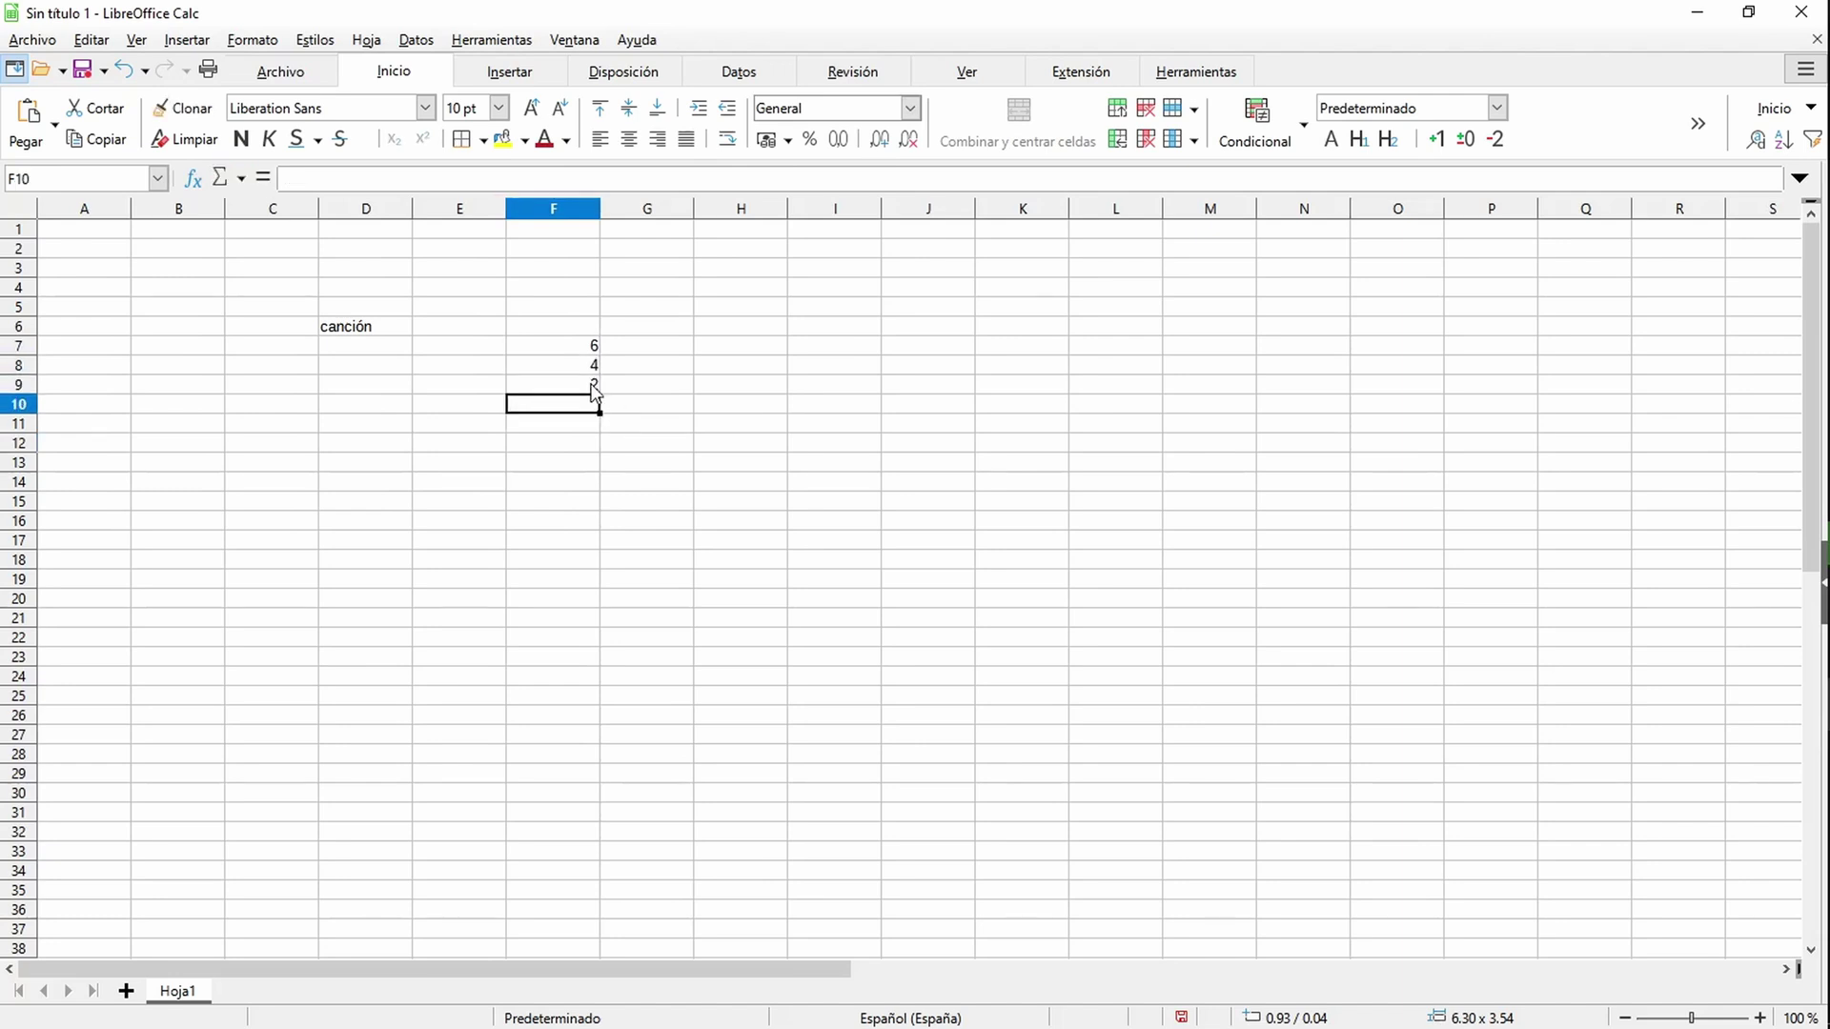
Step: Start a chart from the range F7:F9 and move the chart wizard aside to uncover the preview
left_click_drag(592, 385, 581, 341)
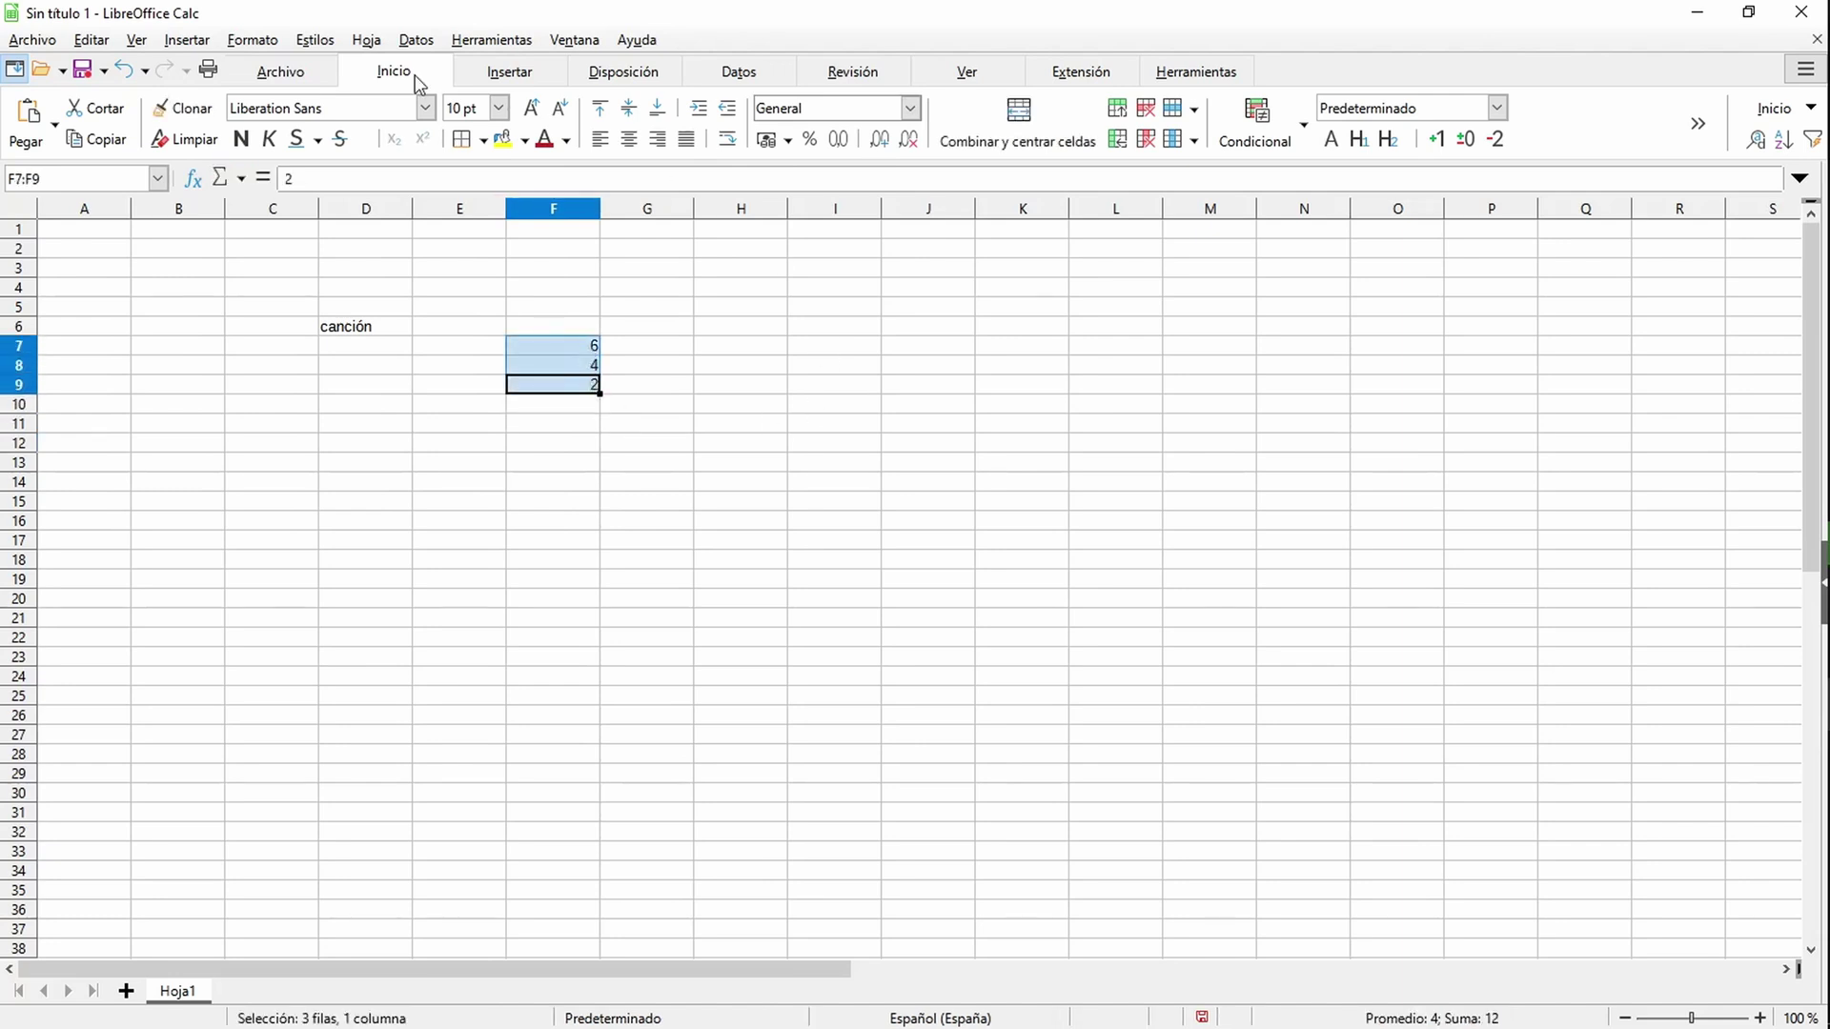
left_click(509, 72)
left_click(271, 116)
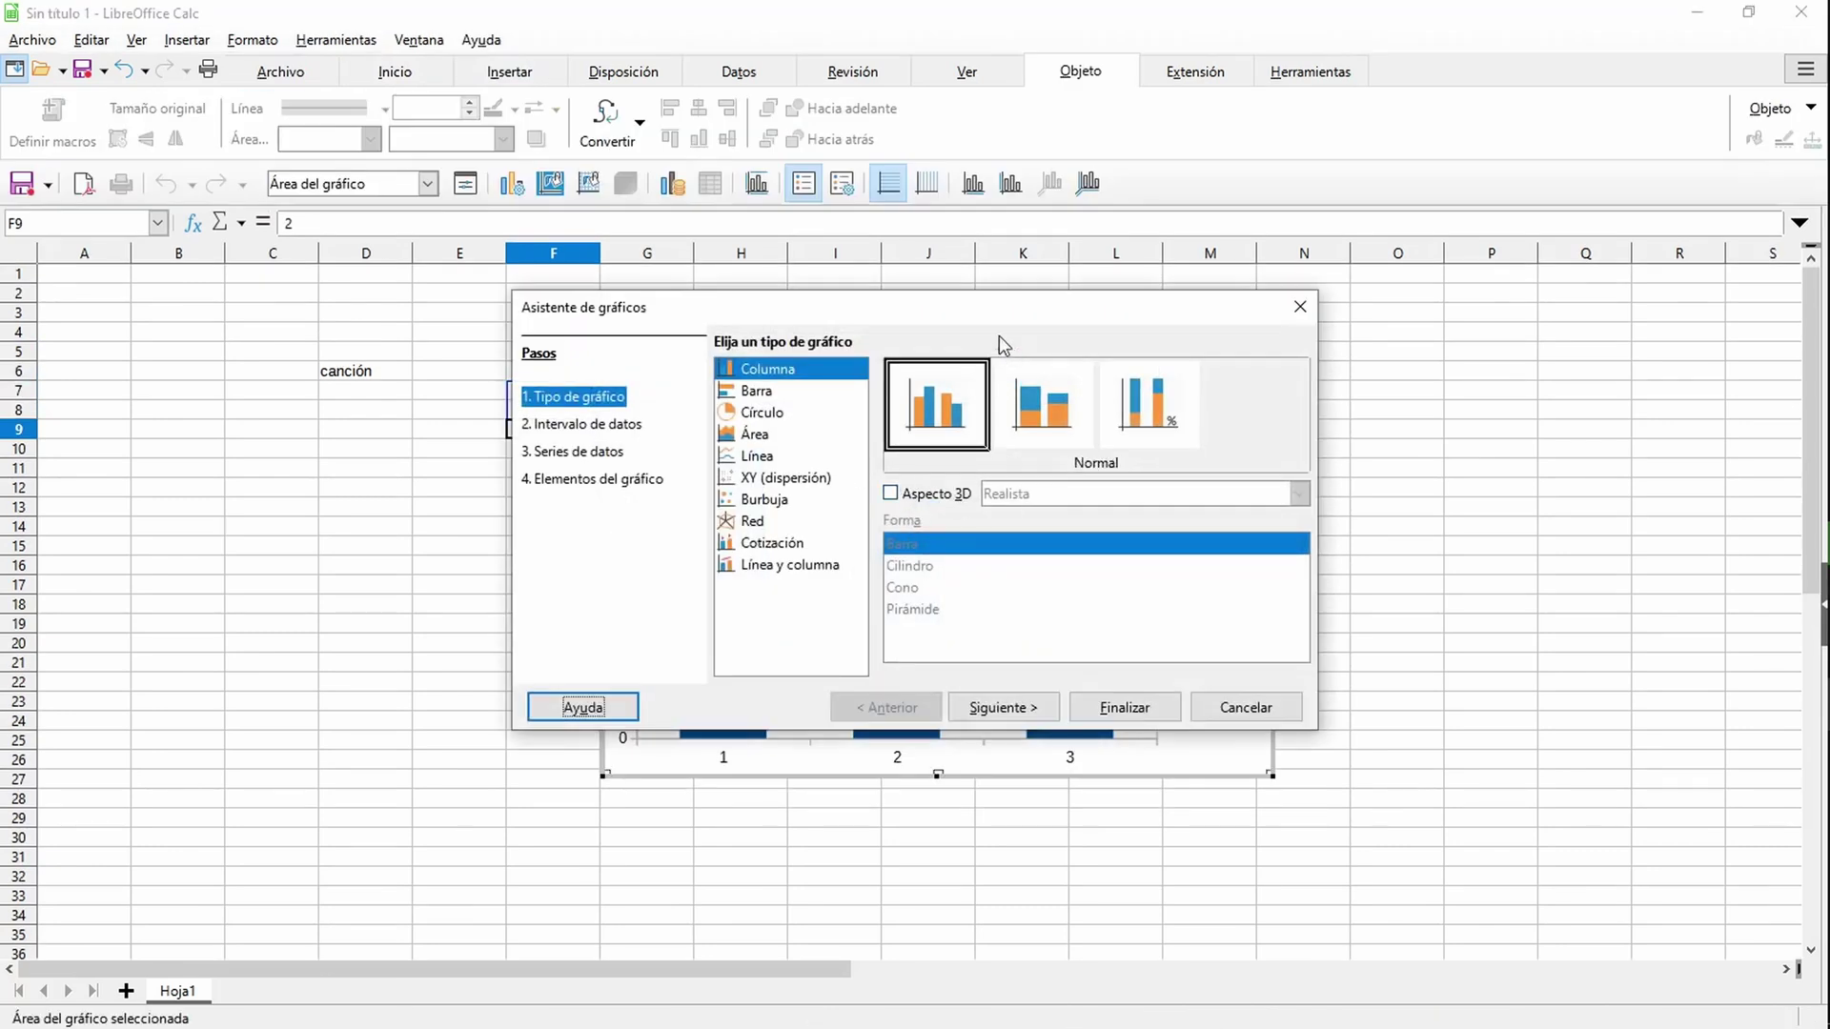
left_click_drag(939, 310, 1454, 354)
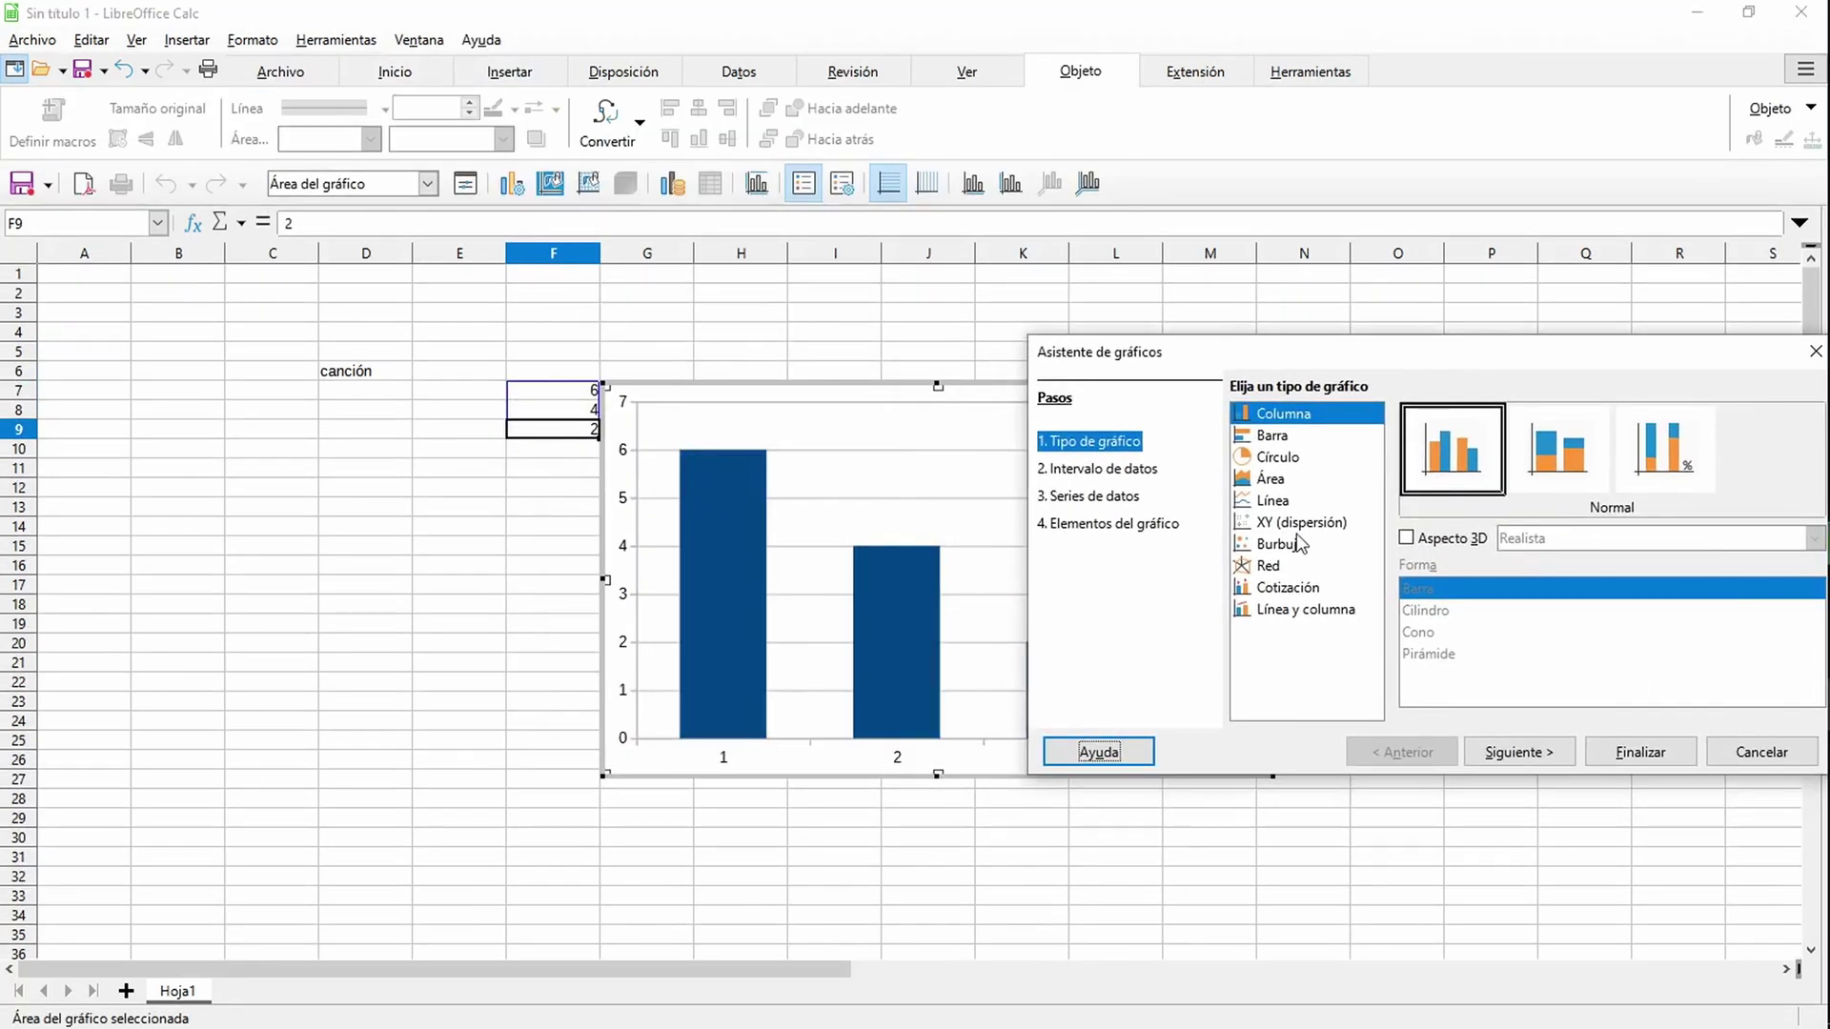
Step: Set the chart to a stacked bar type with a realistic 3D look, keeping the whole preview in sight
left_click(1272, 436)
left_click(1528, 464)
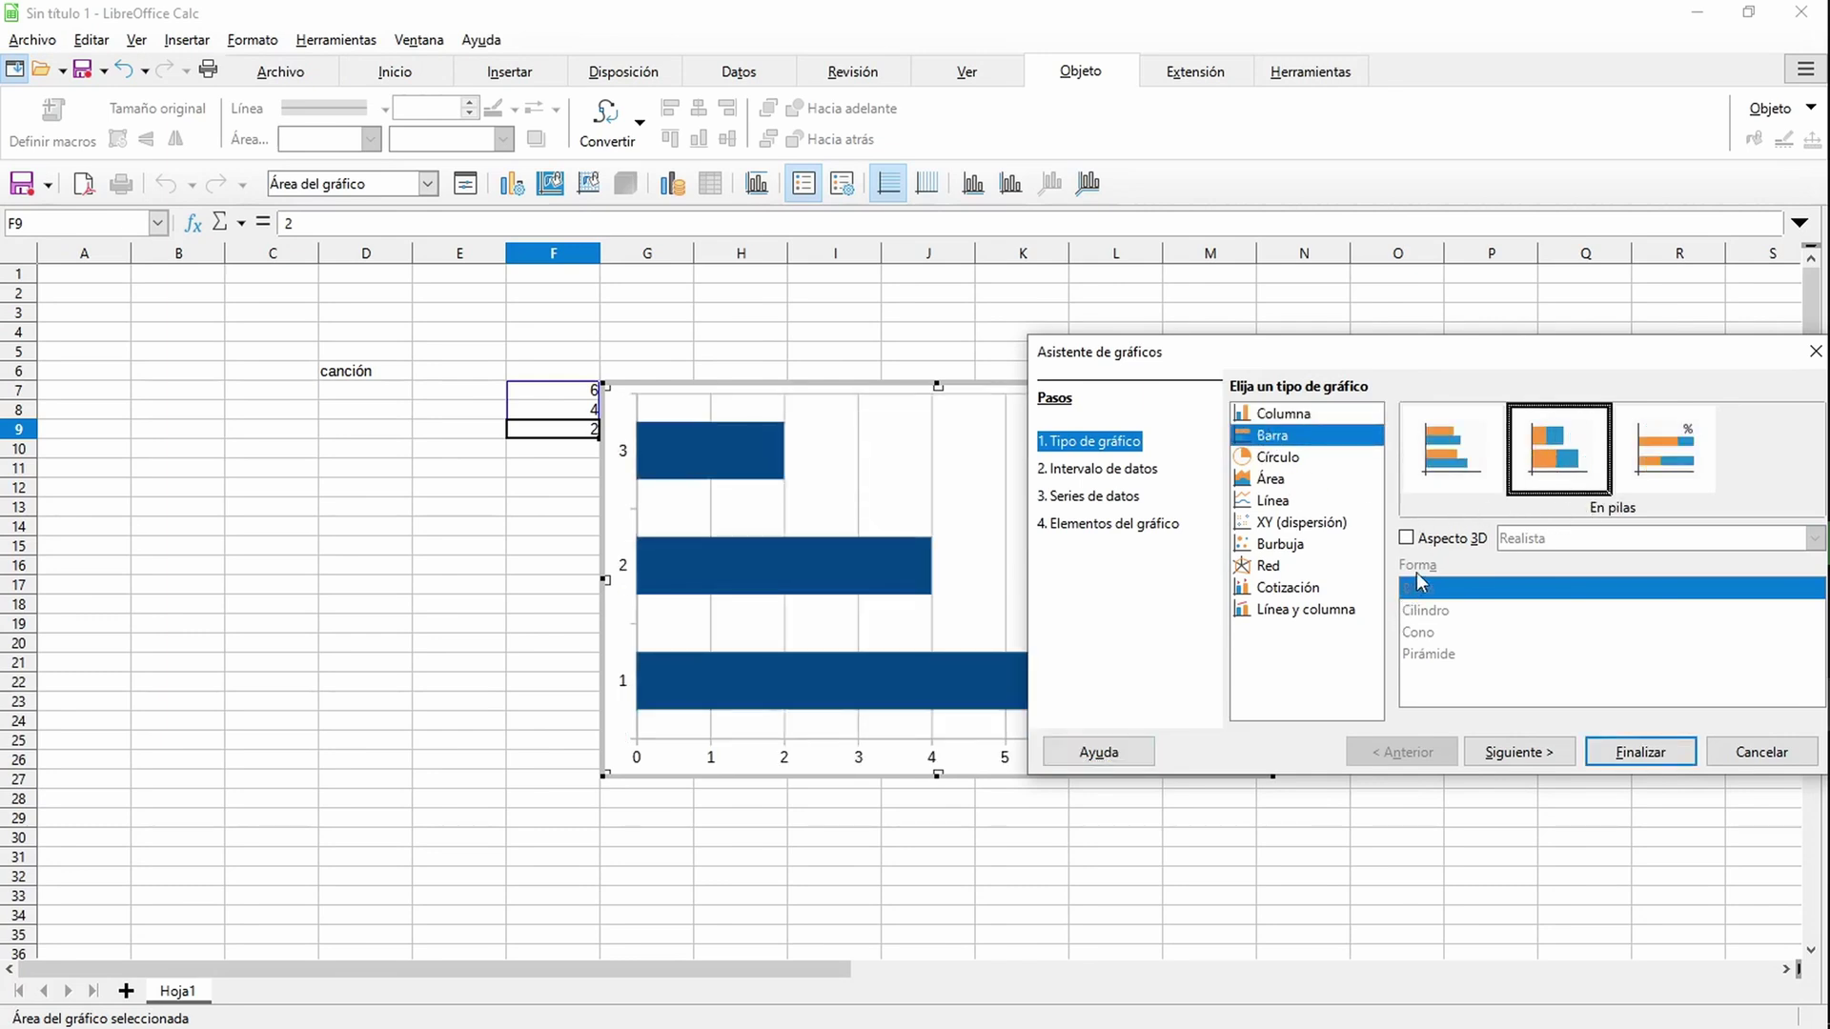
left_click(1408, 540)
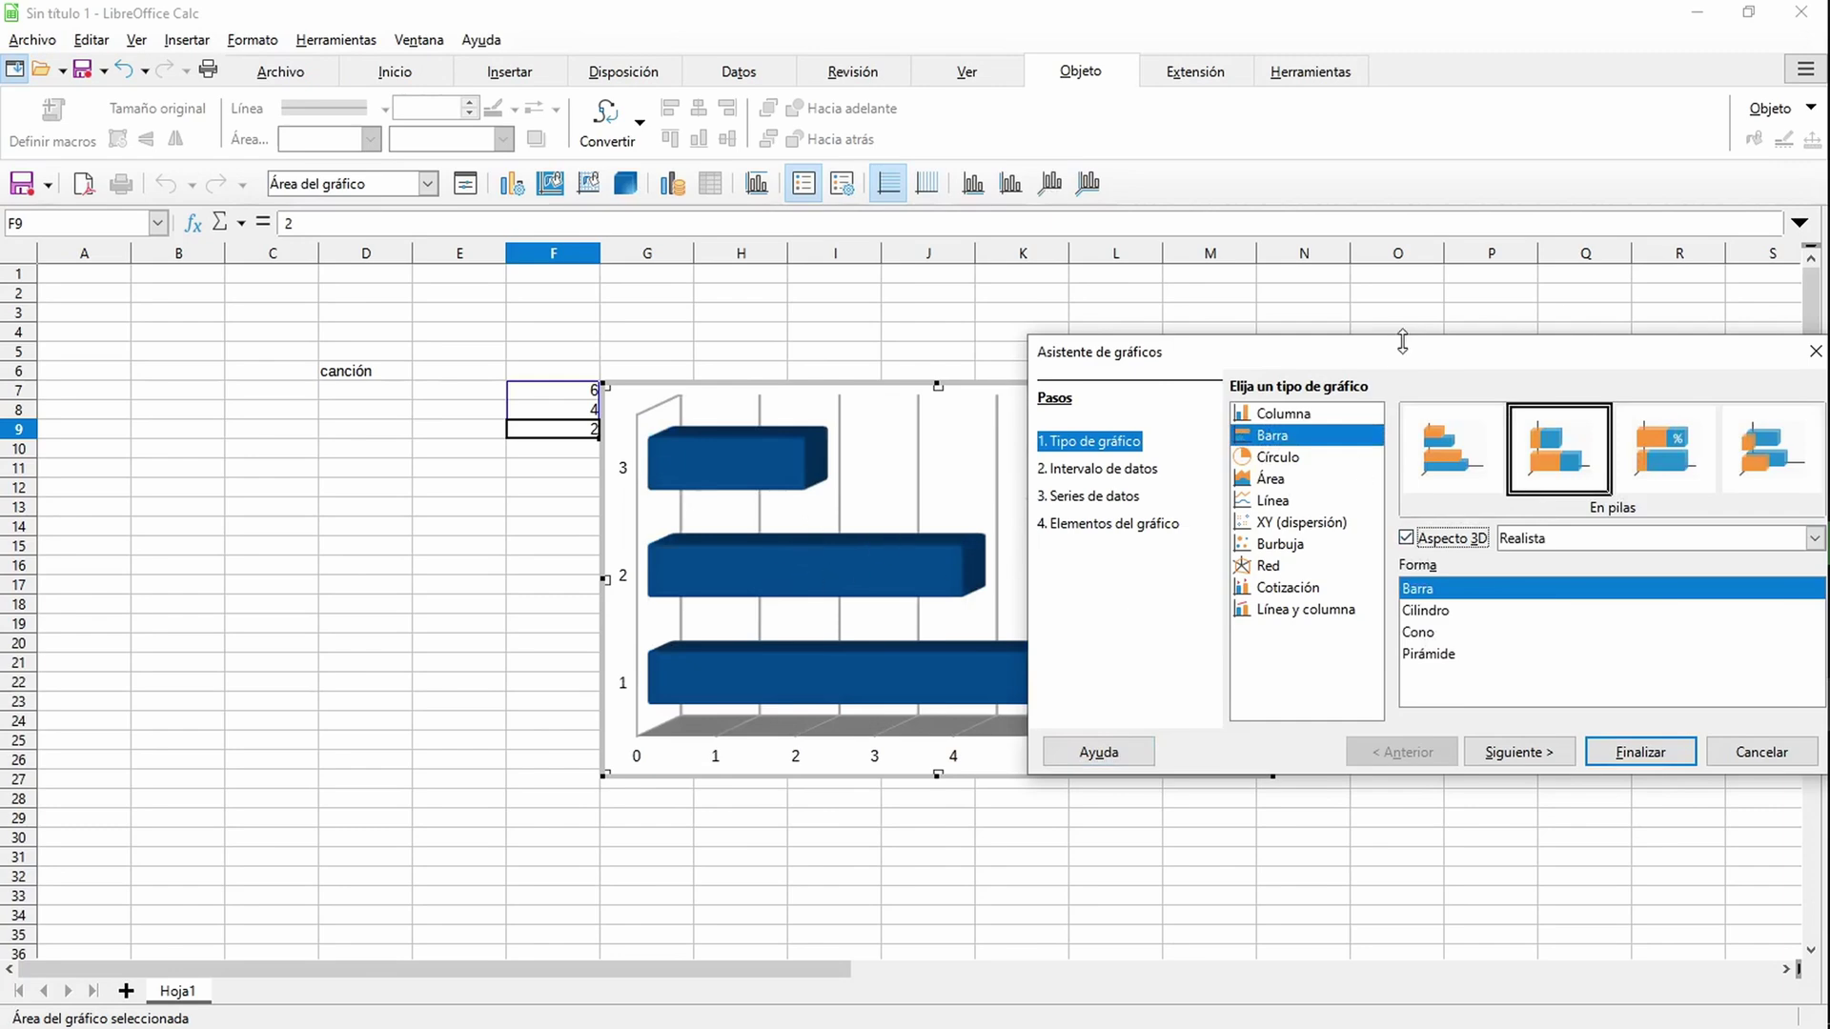
left_click_drag(1409, 354, 1366, 211)
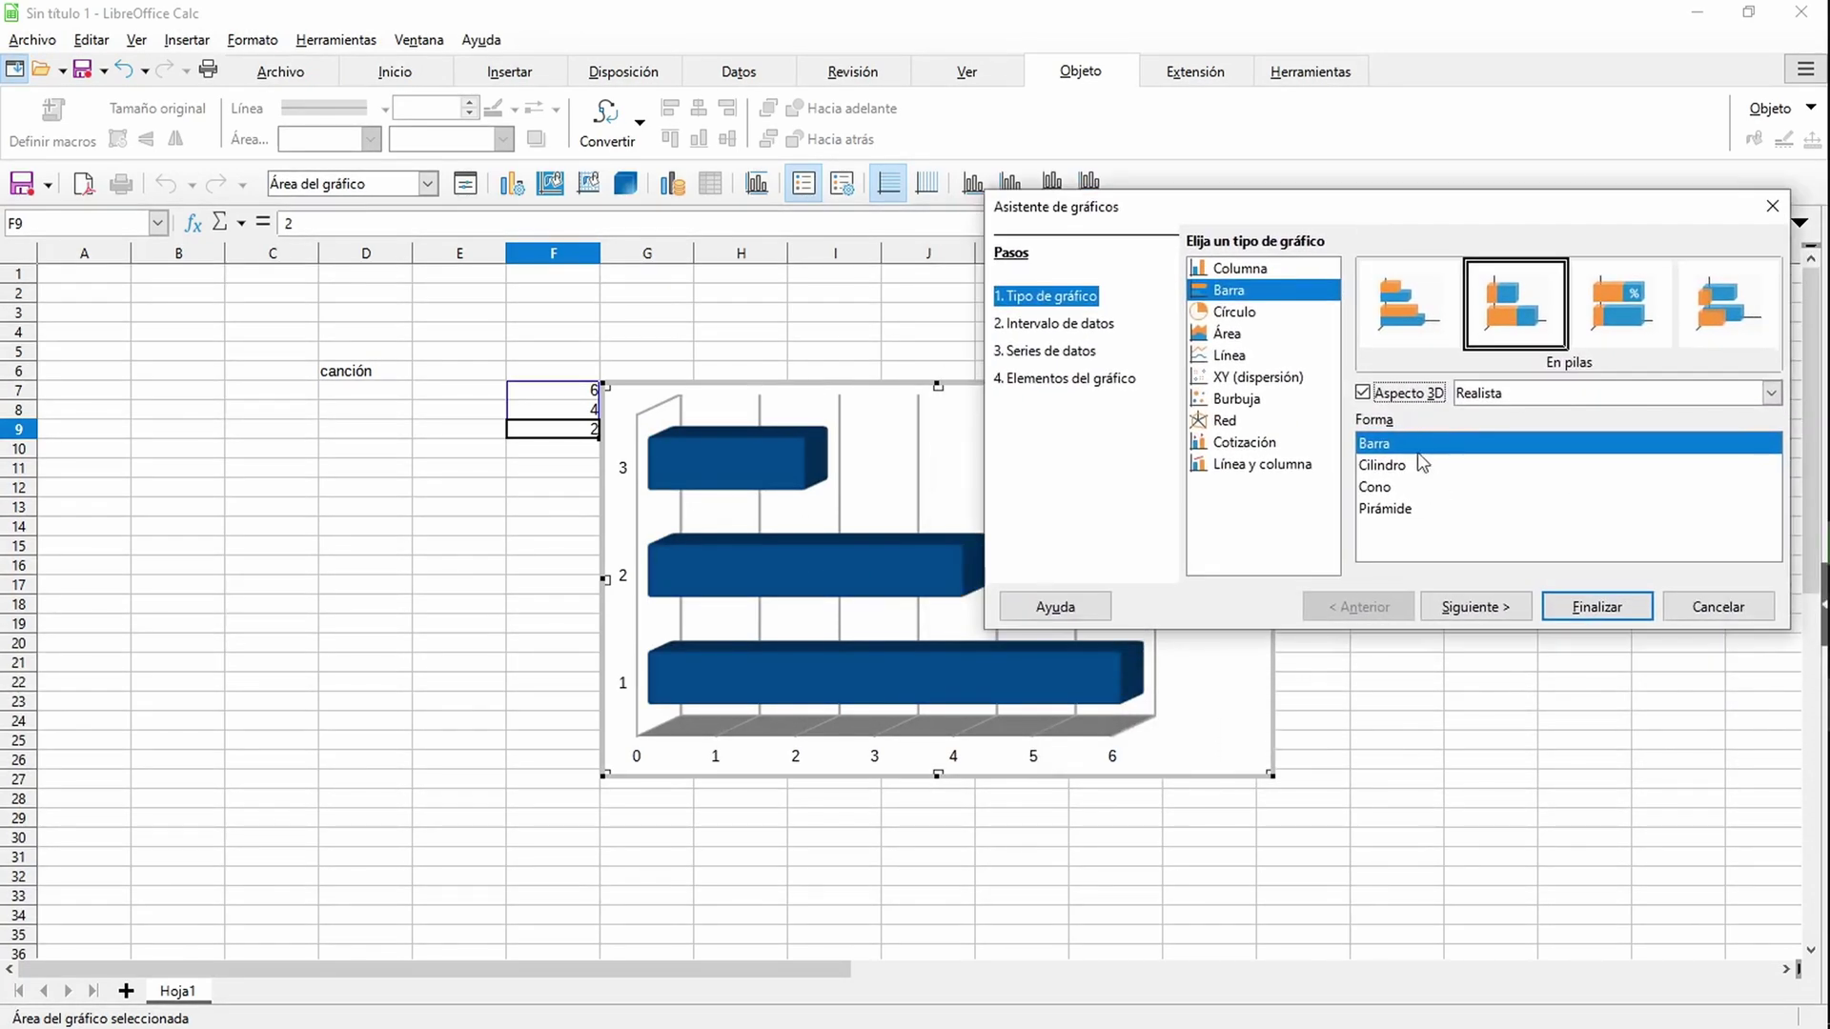
Step: Review the chart's data range, data series and chart element settings, and return to the chart type choice
left_click(1056, 324)
left_click(1054, 353)
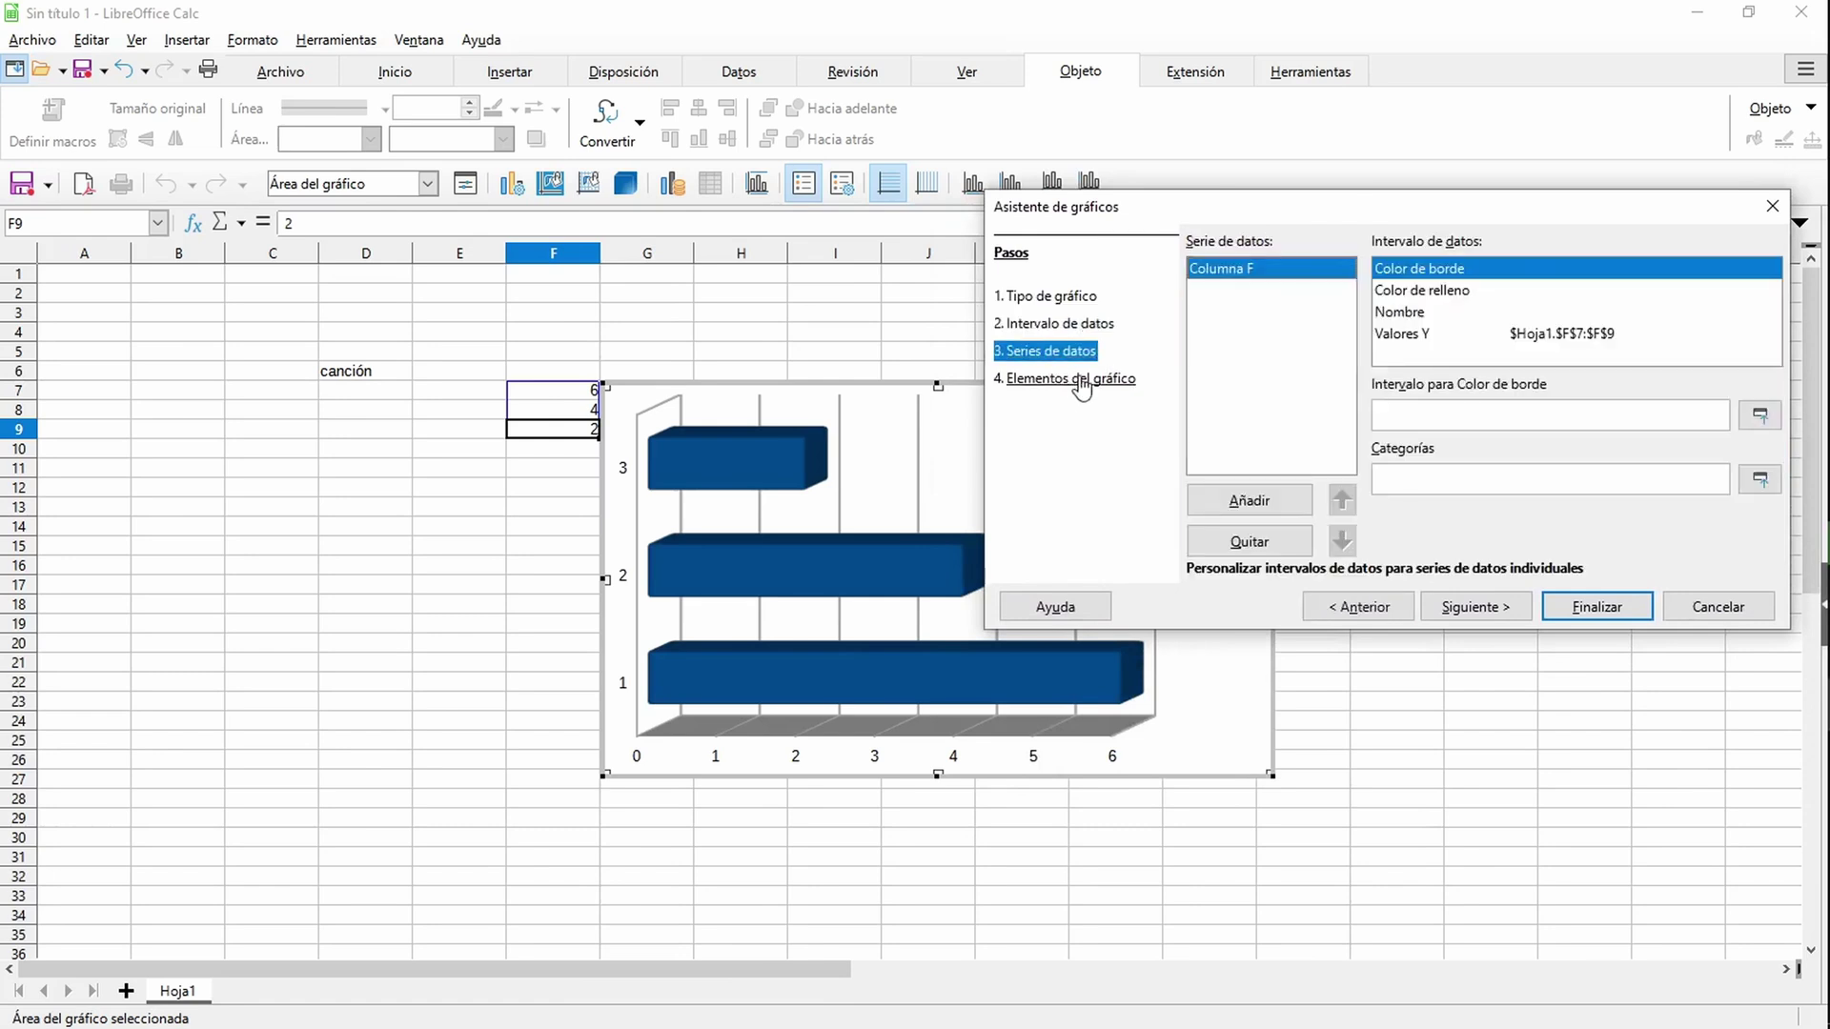
left_click(1082, 381)
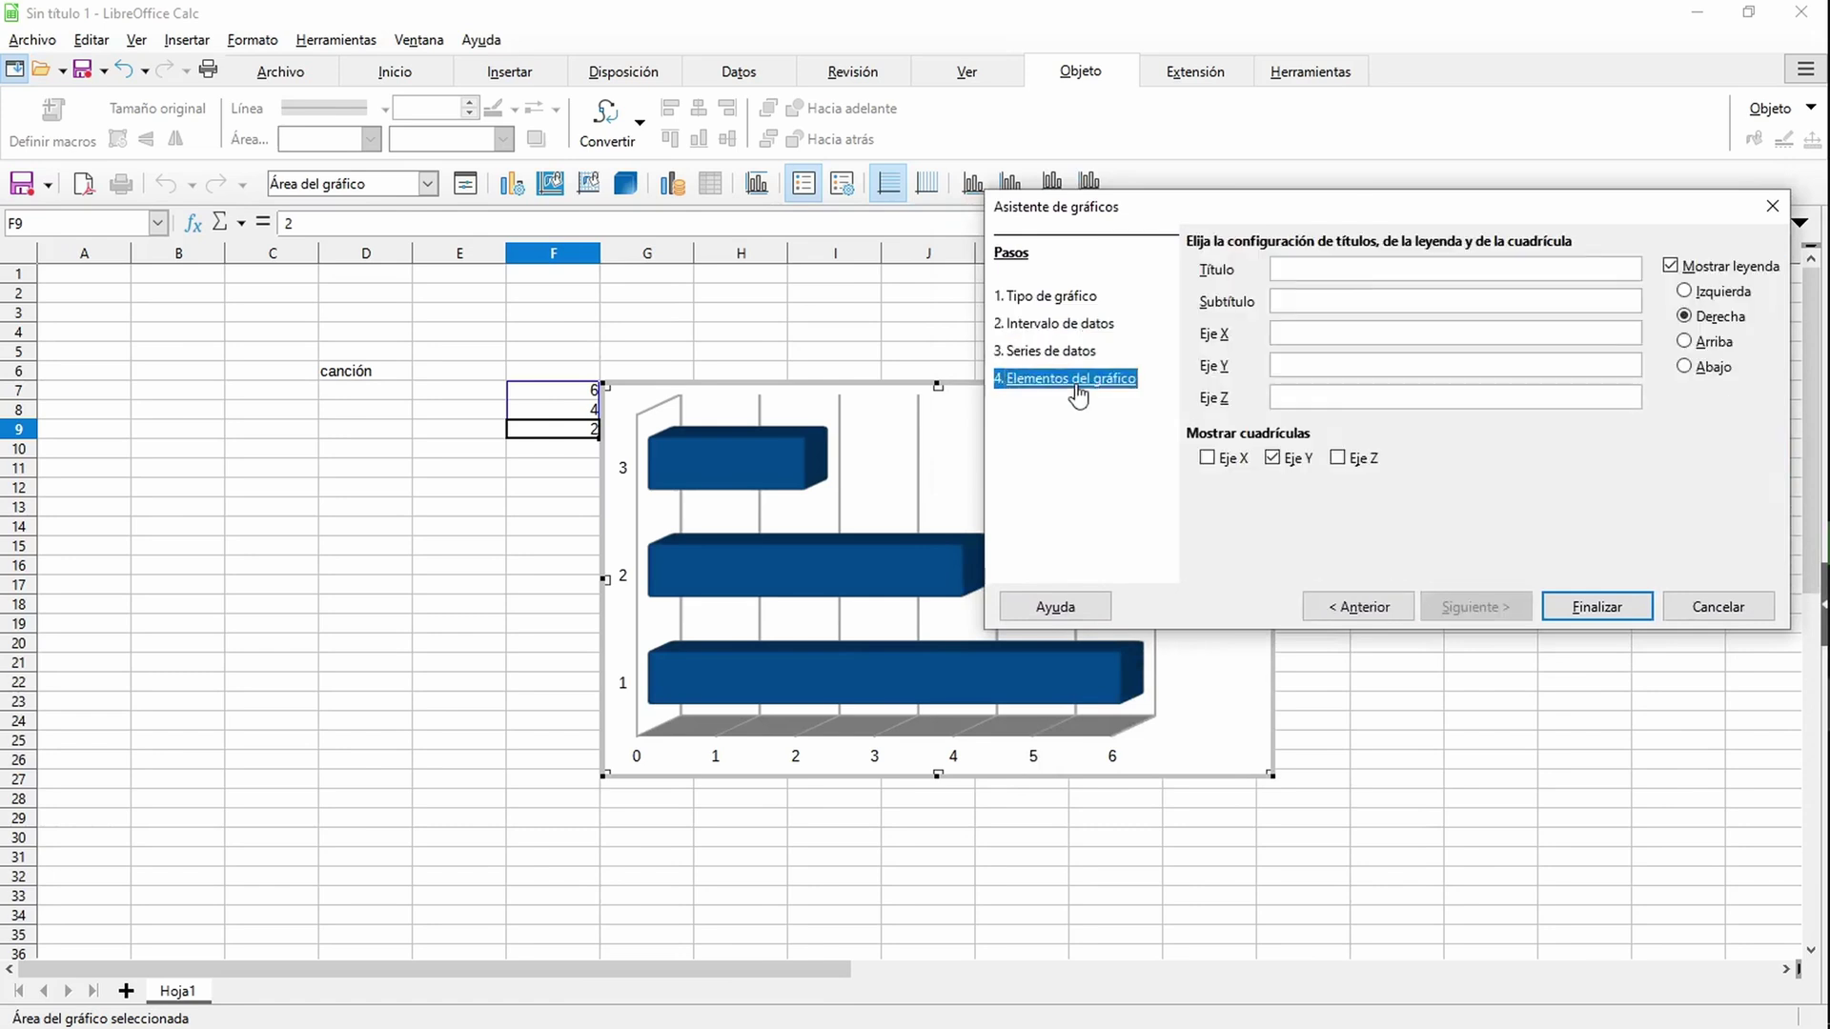
left_click(1067, 296)
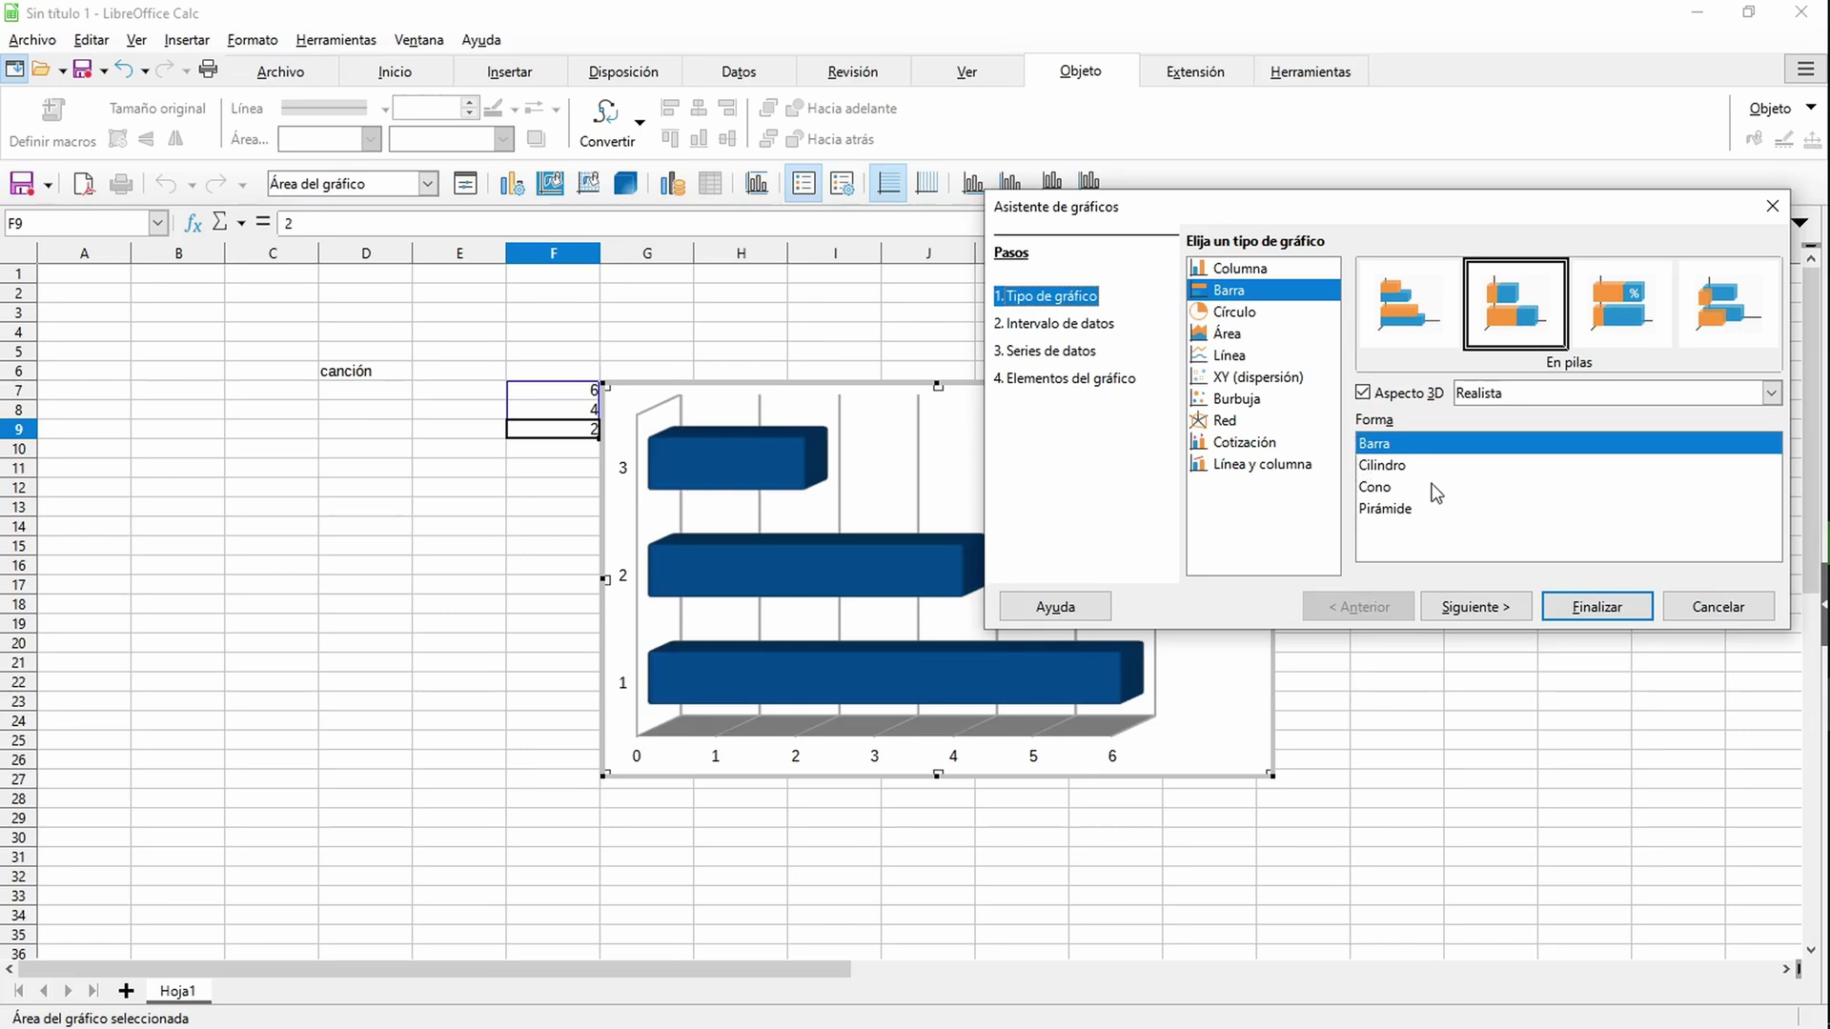
Step: Preview the F7:F9 data as bubble, XY scatter and normal bar charts
left_click(1239, 398)
left_click(1249, 382)
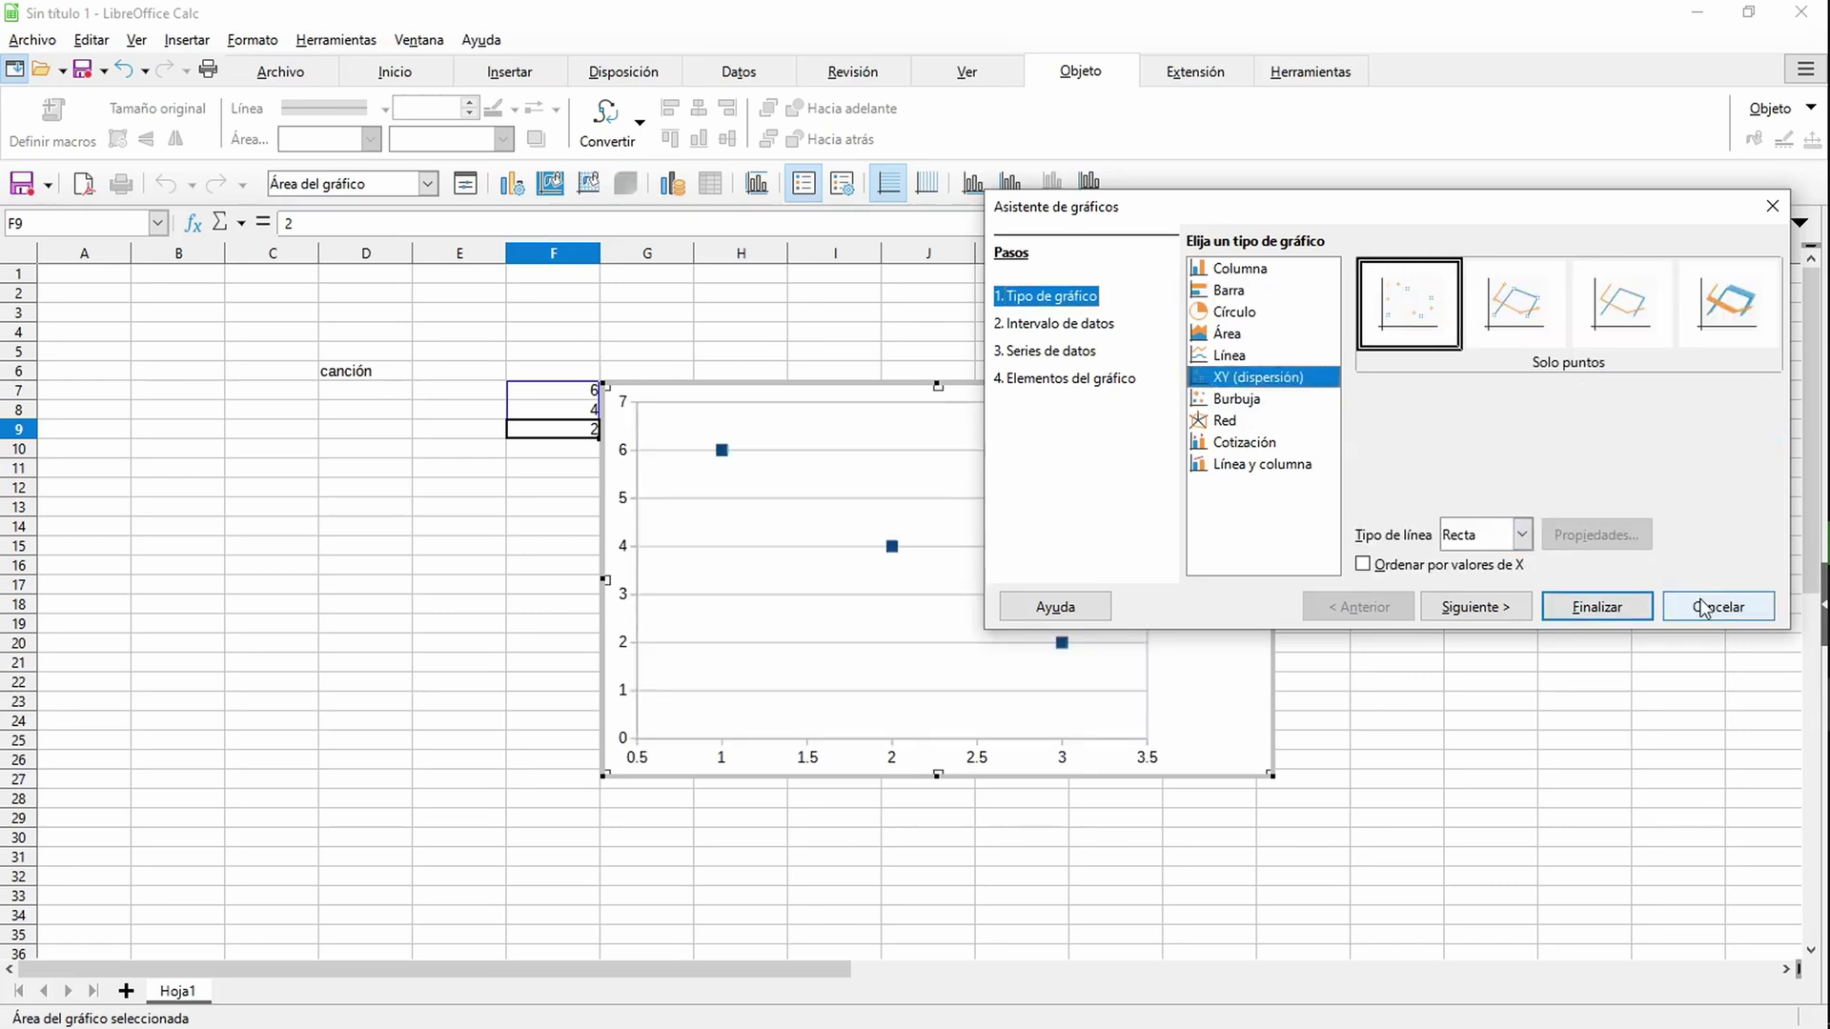
left_click(1239, 290)
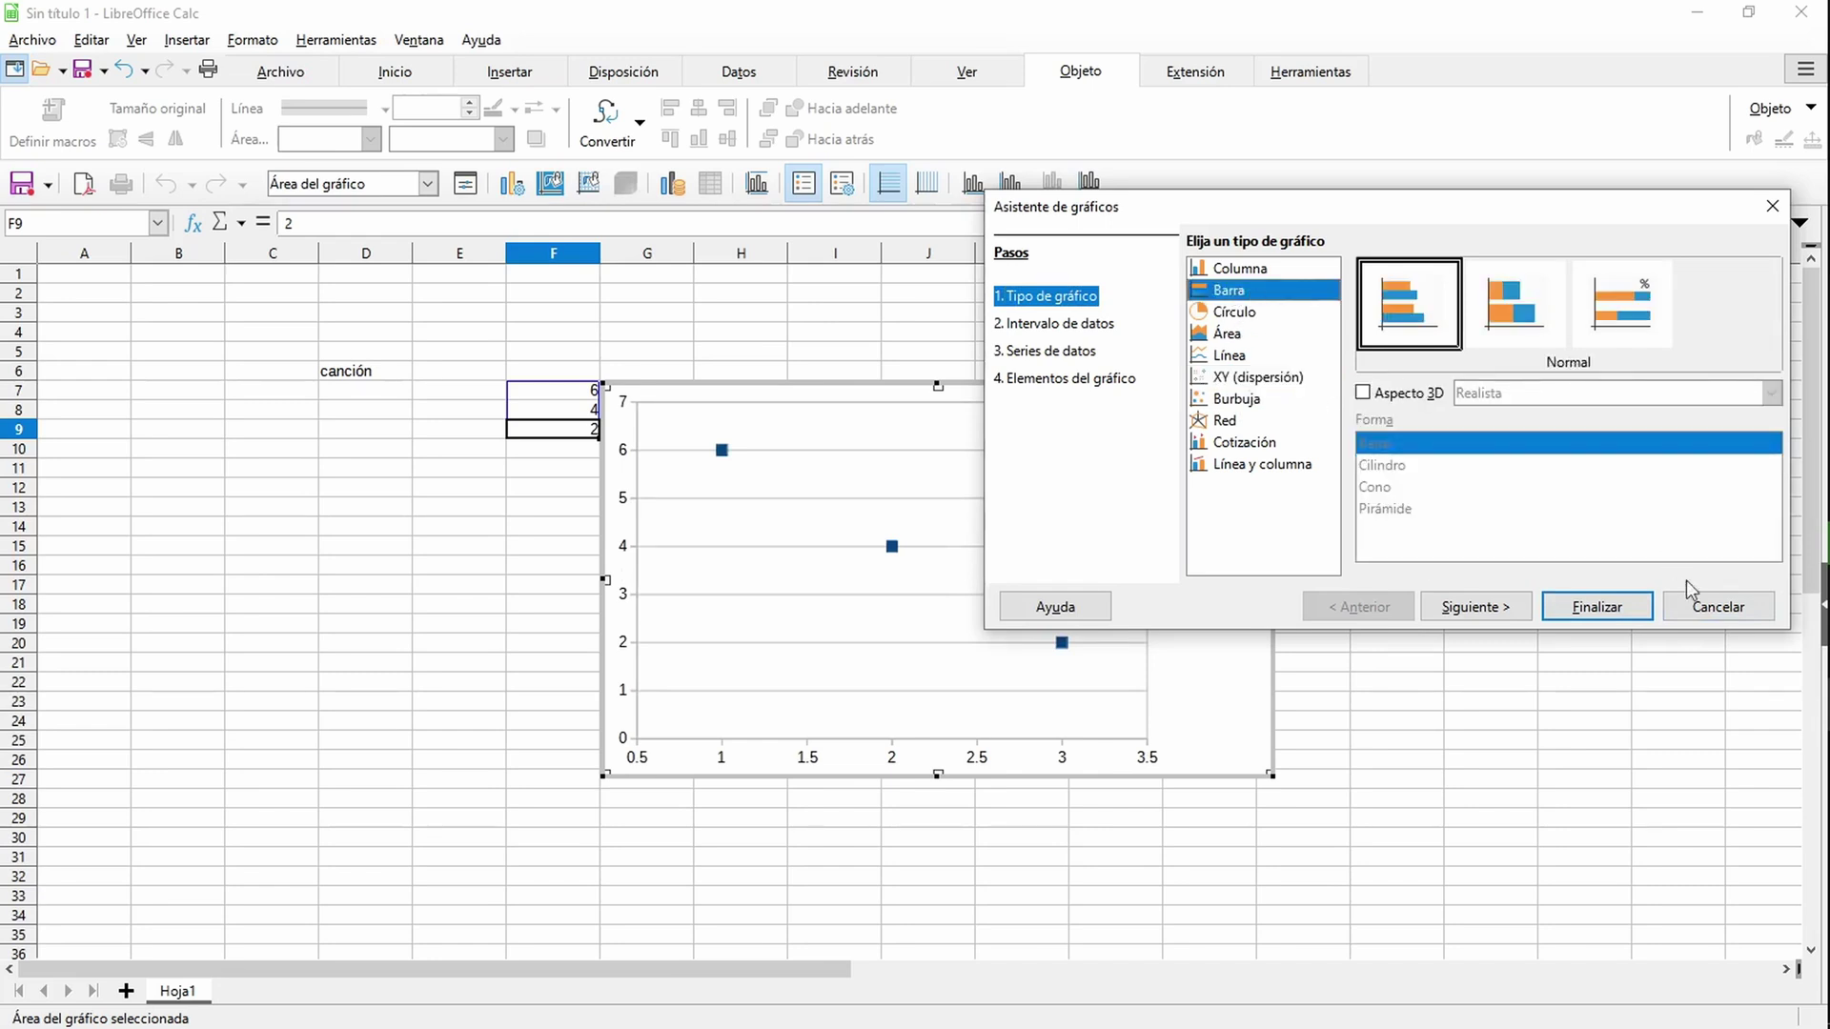
Step: Try the cylinder, pyramid and cone shapes on a 3D column chart, and discard the chart
left_click(1272, 268)
left_click(1363, 392)
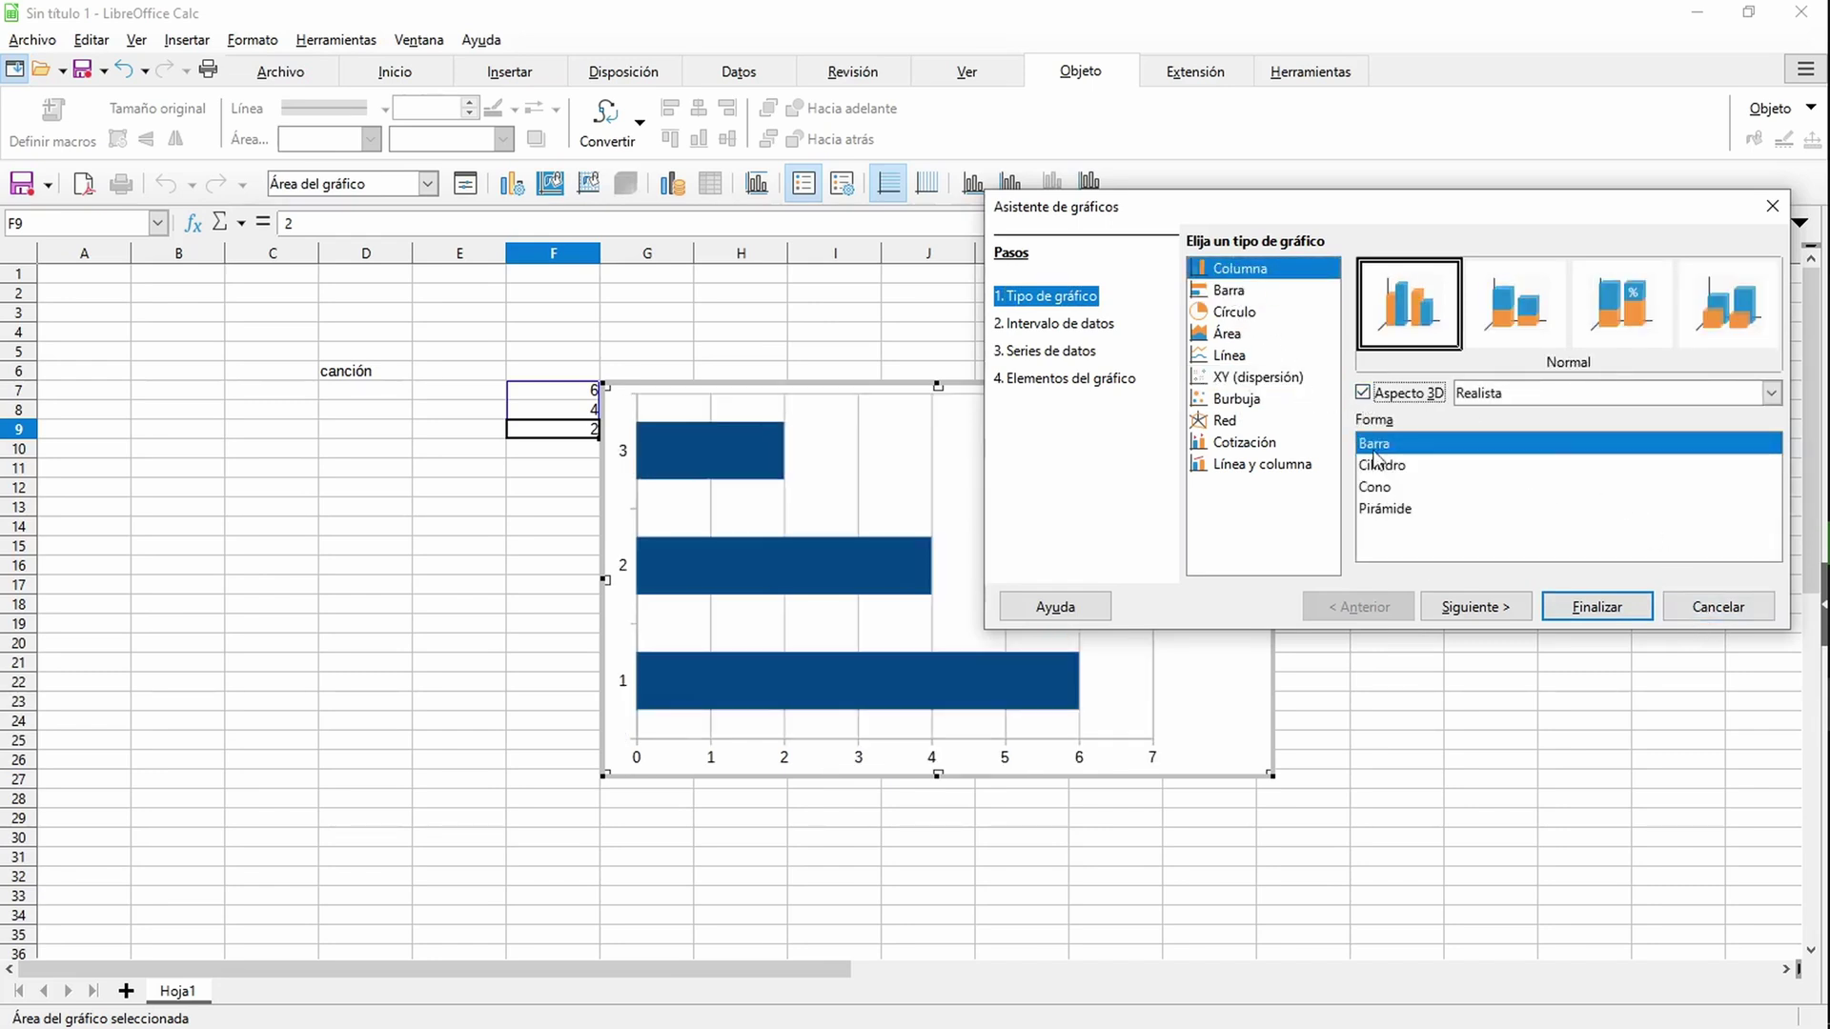
left_click(1380, 476)
left_click(1382, 491)
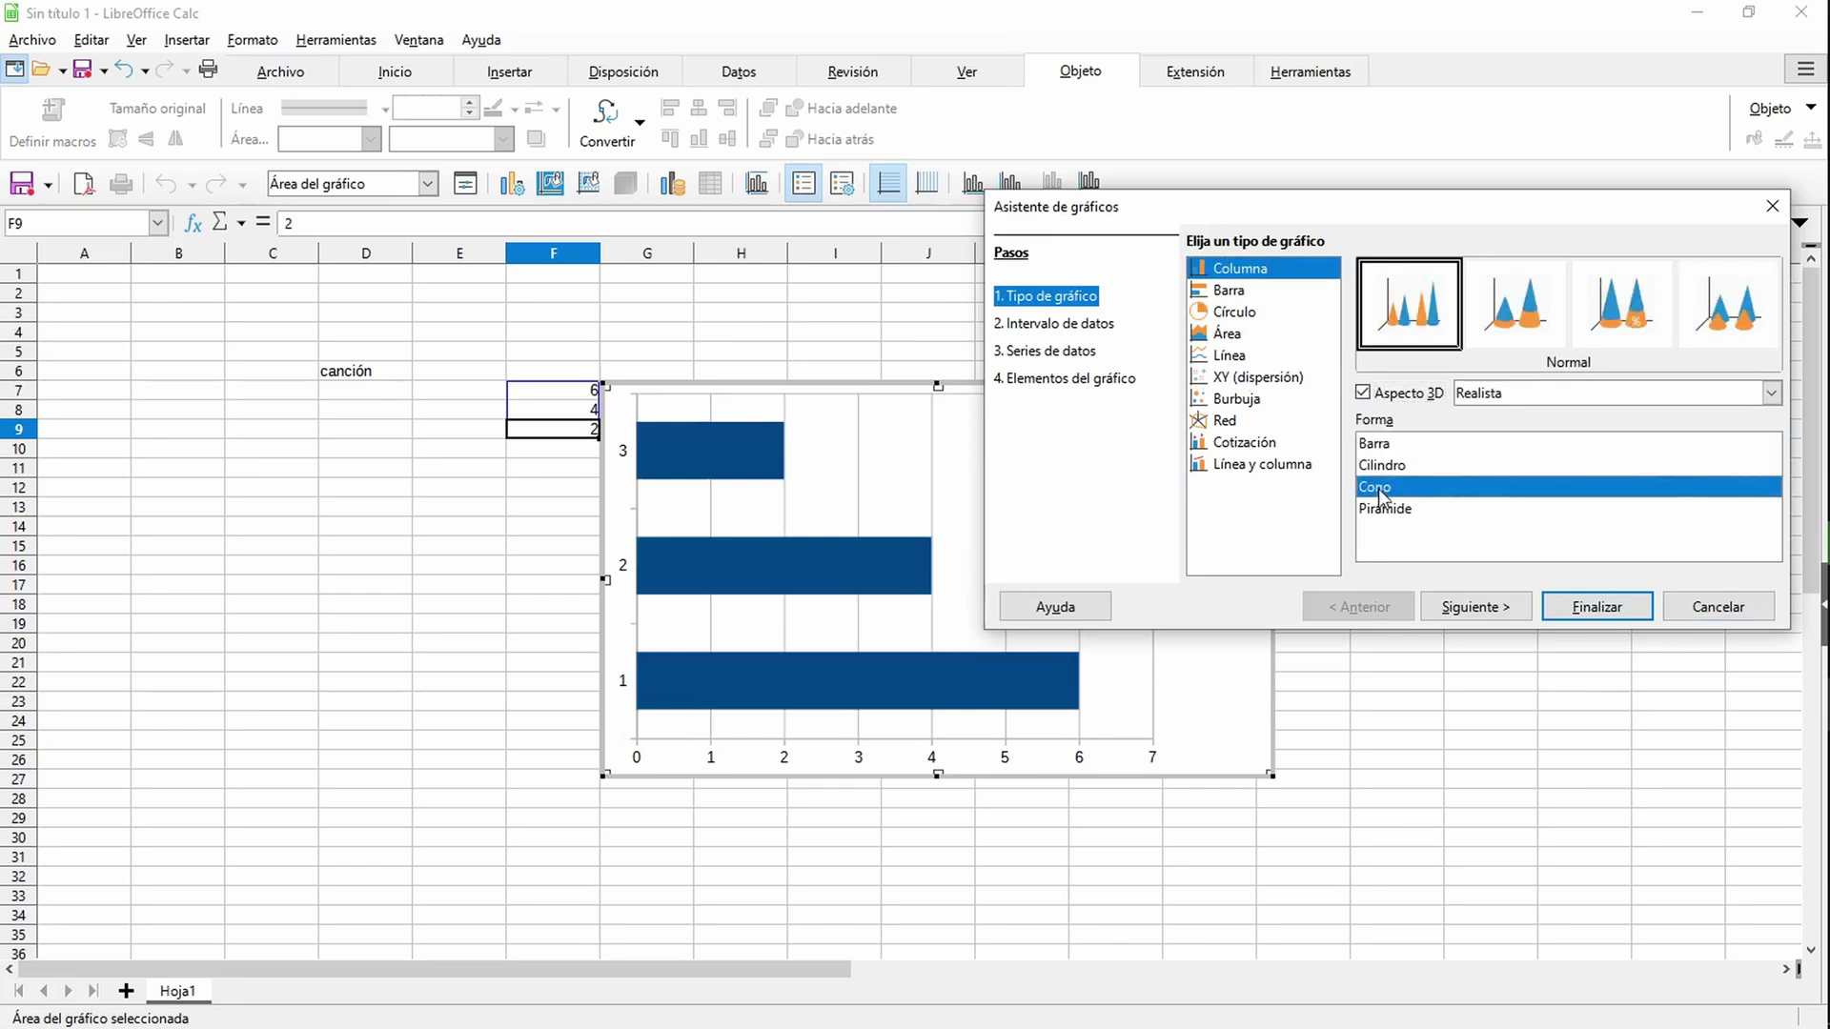
left_click(1389, 511)
left_click(1381, 496)
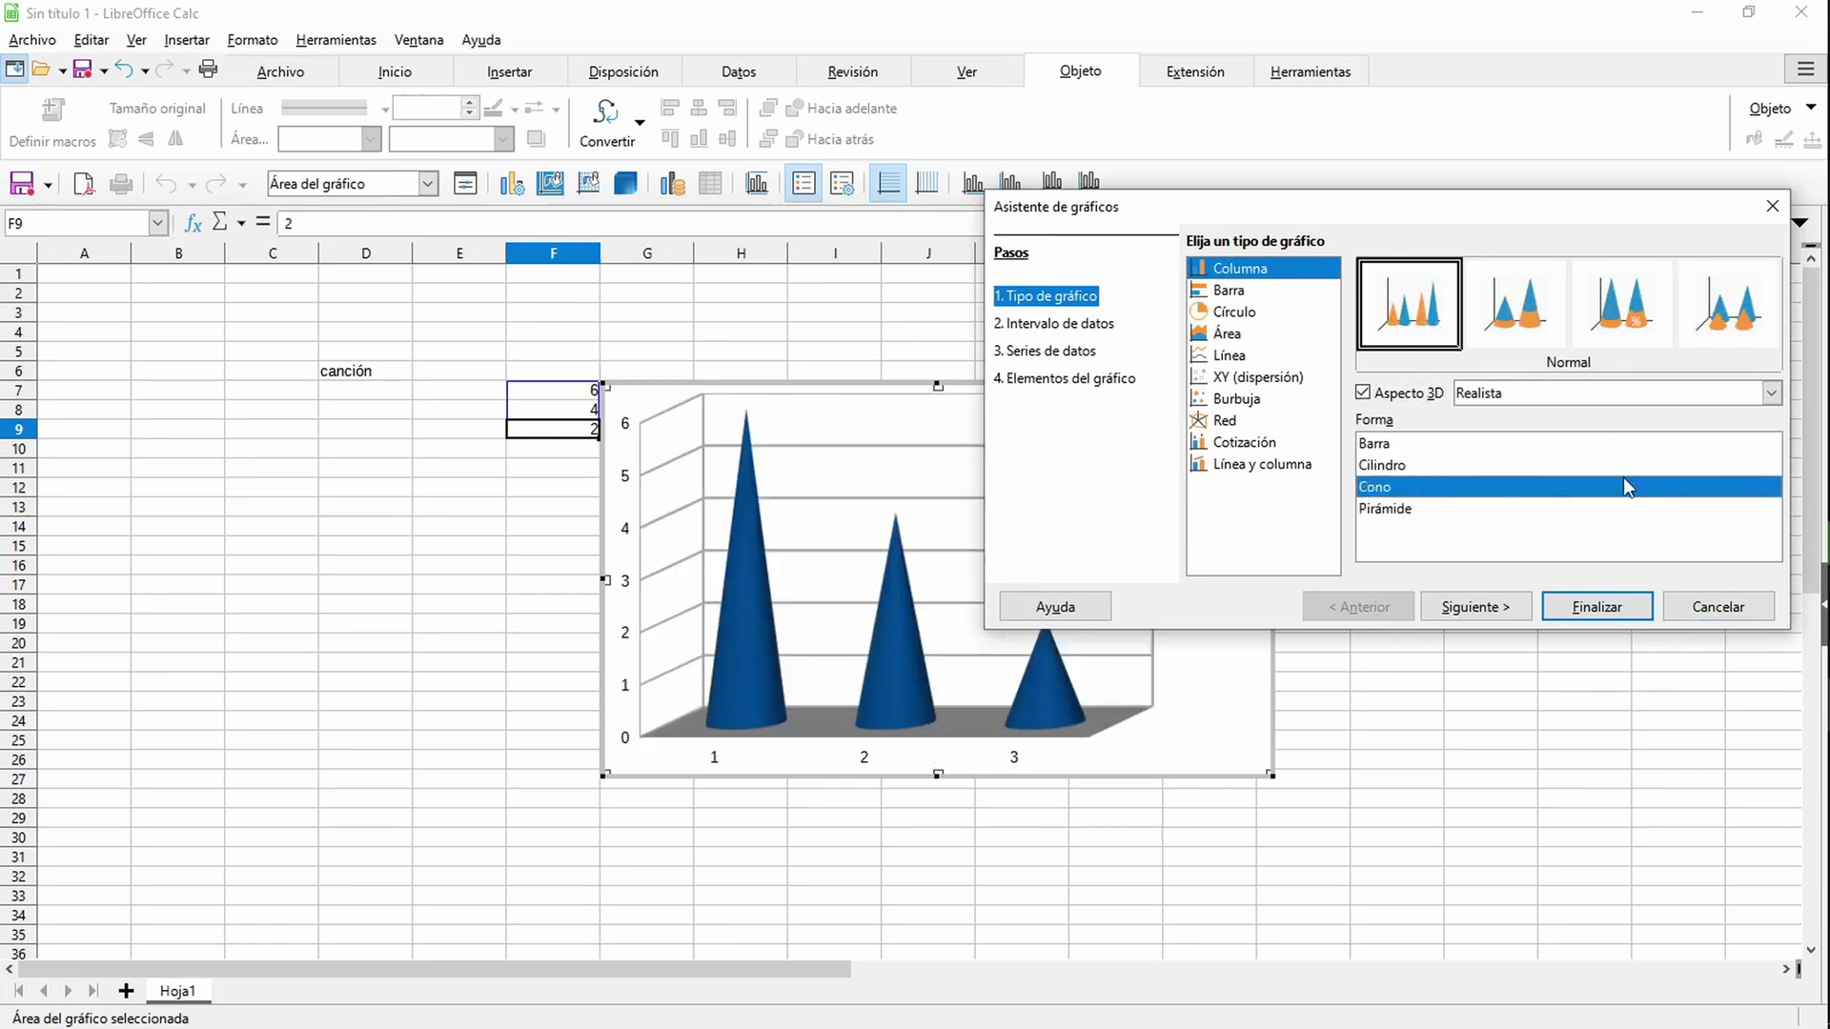
left_click(1711, 615)
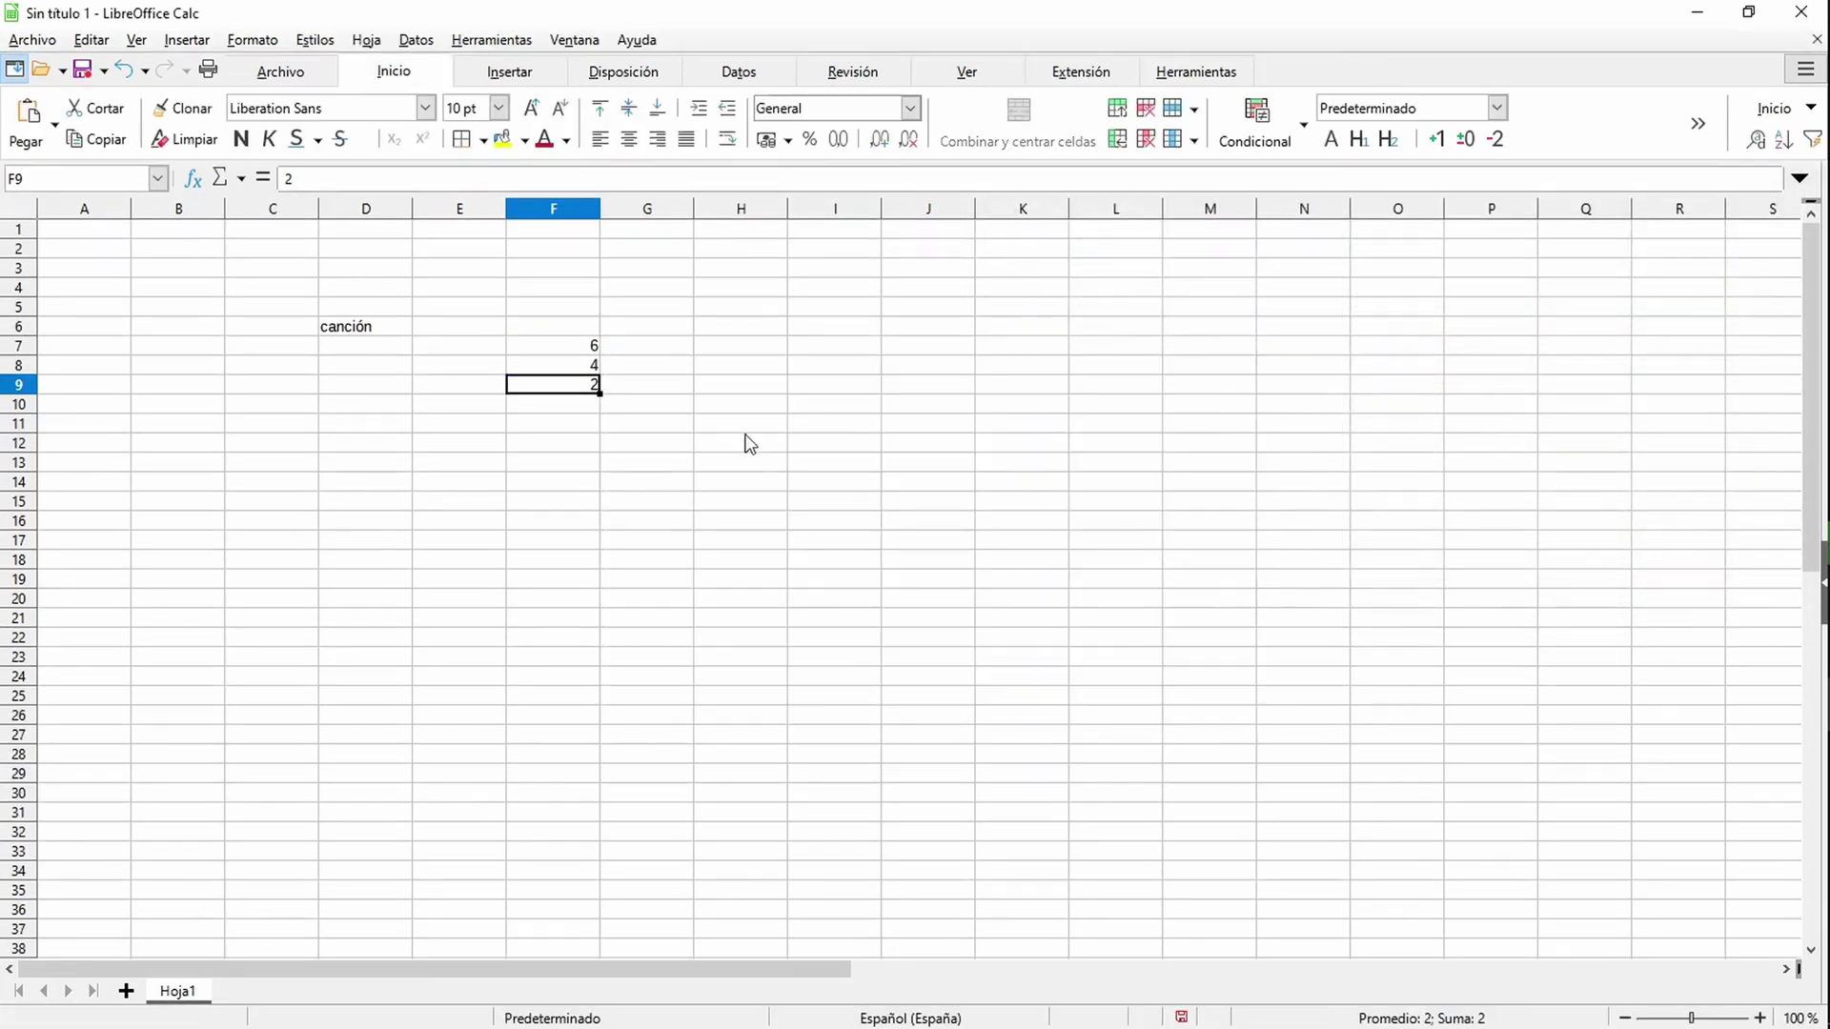
Step: Compare the data commands in LibreOffice Calc with those in Excel, and return to Calc
left_click(864, 462)
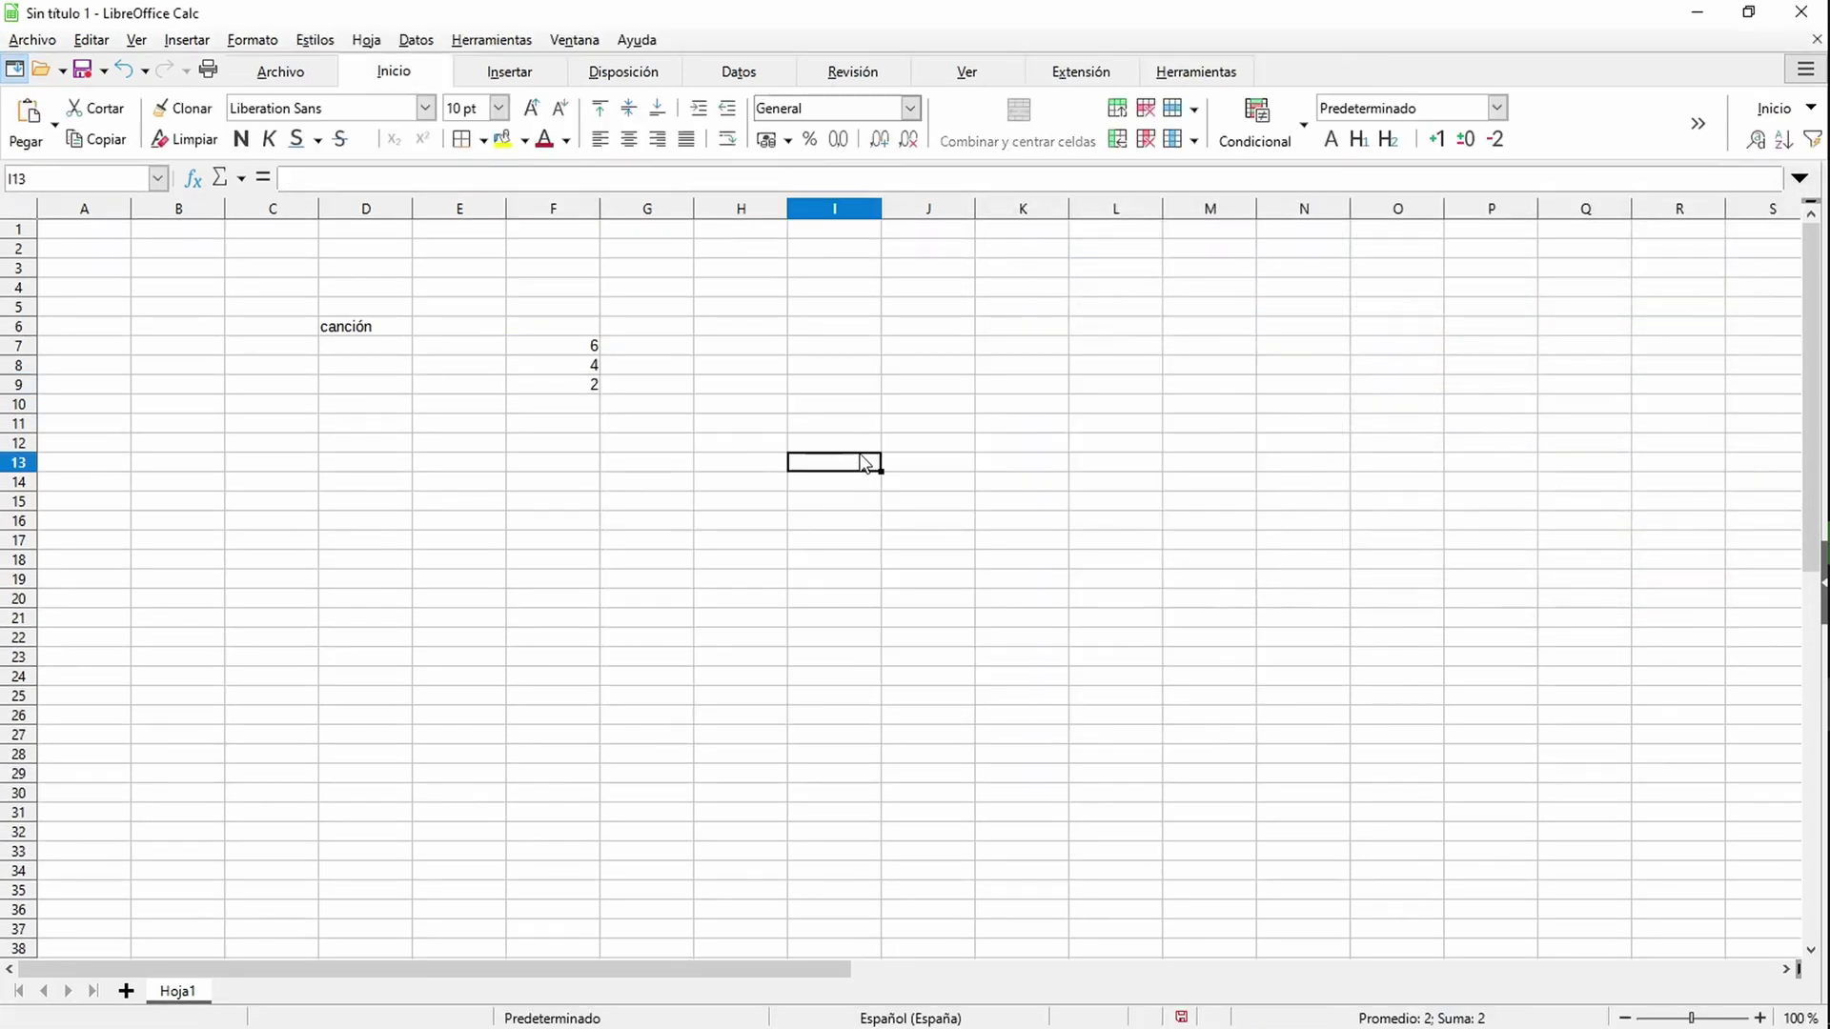
left_click(739, 73)
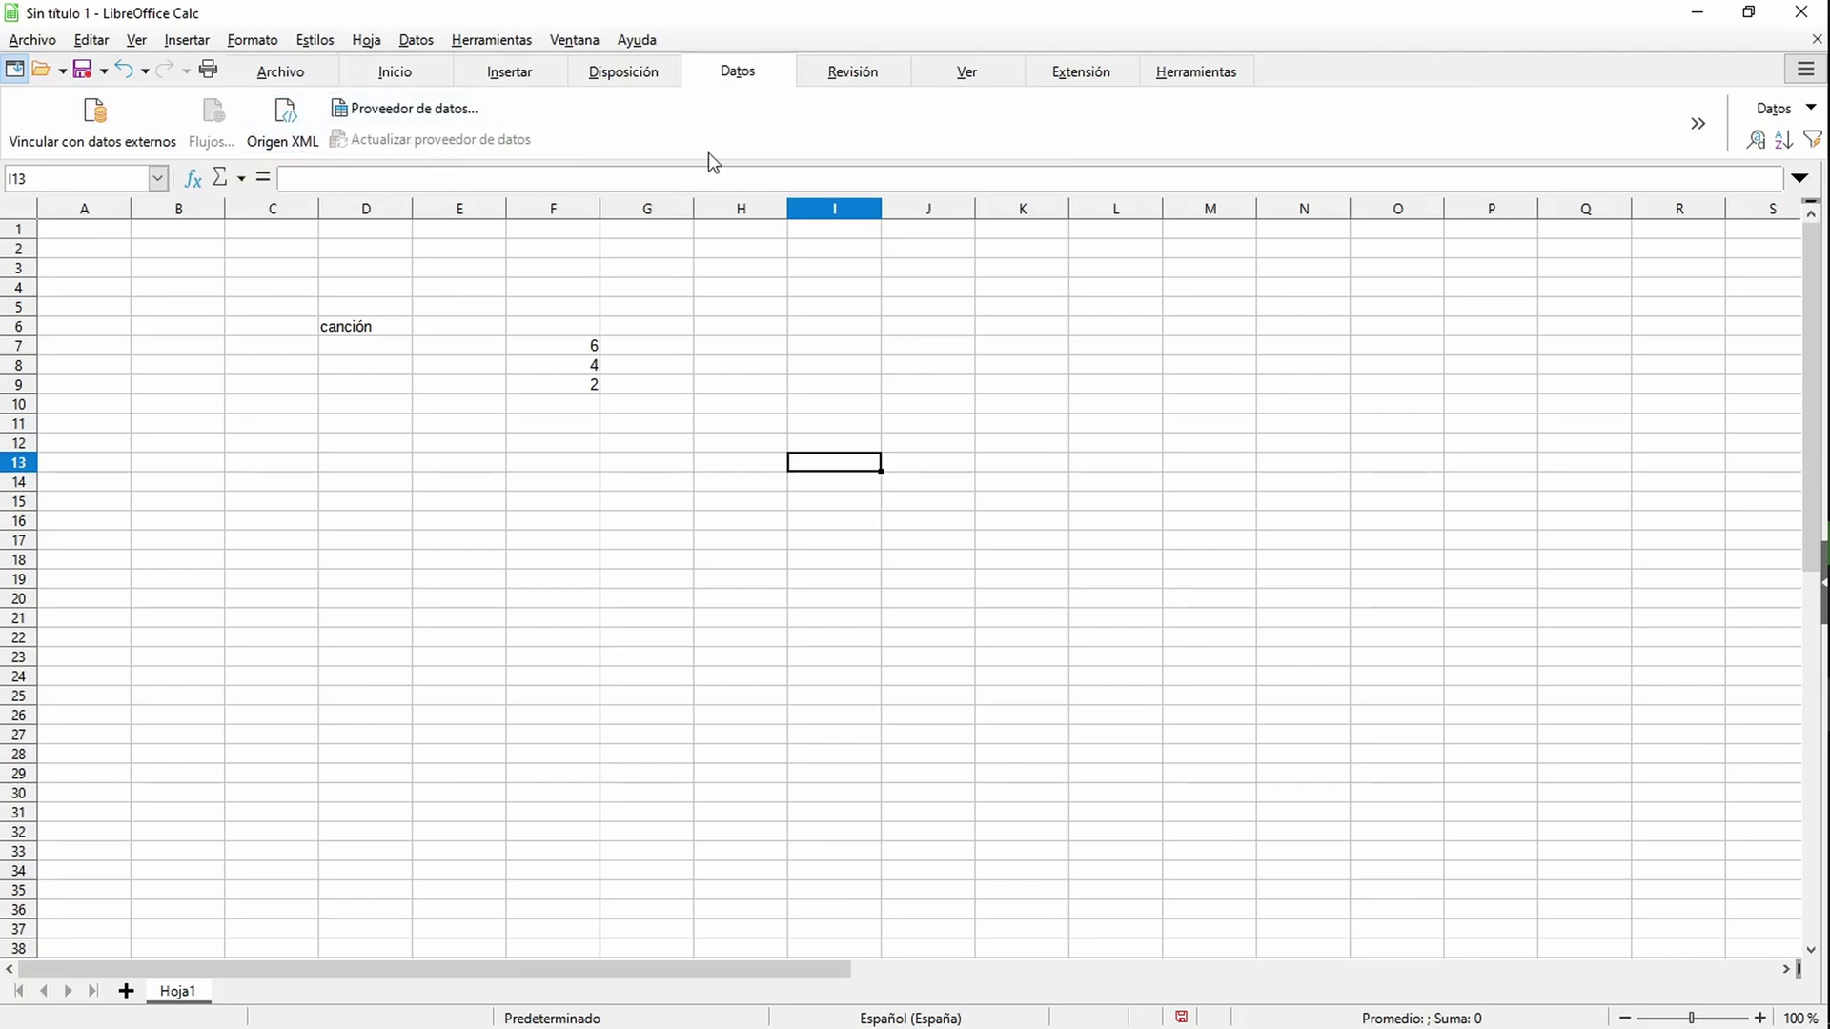
key("alt+Tab")
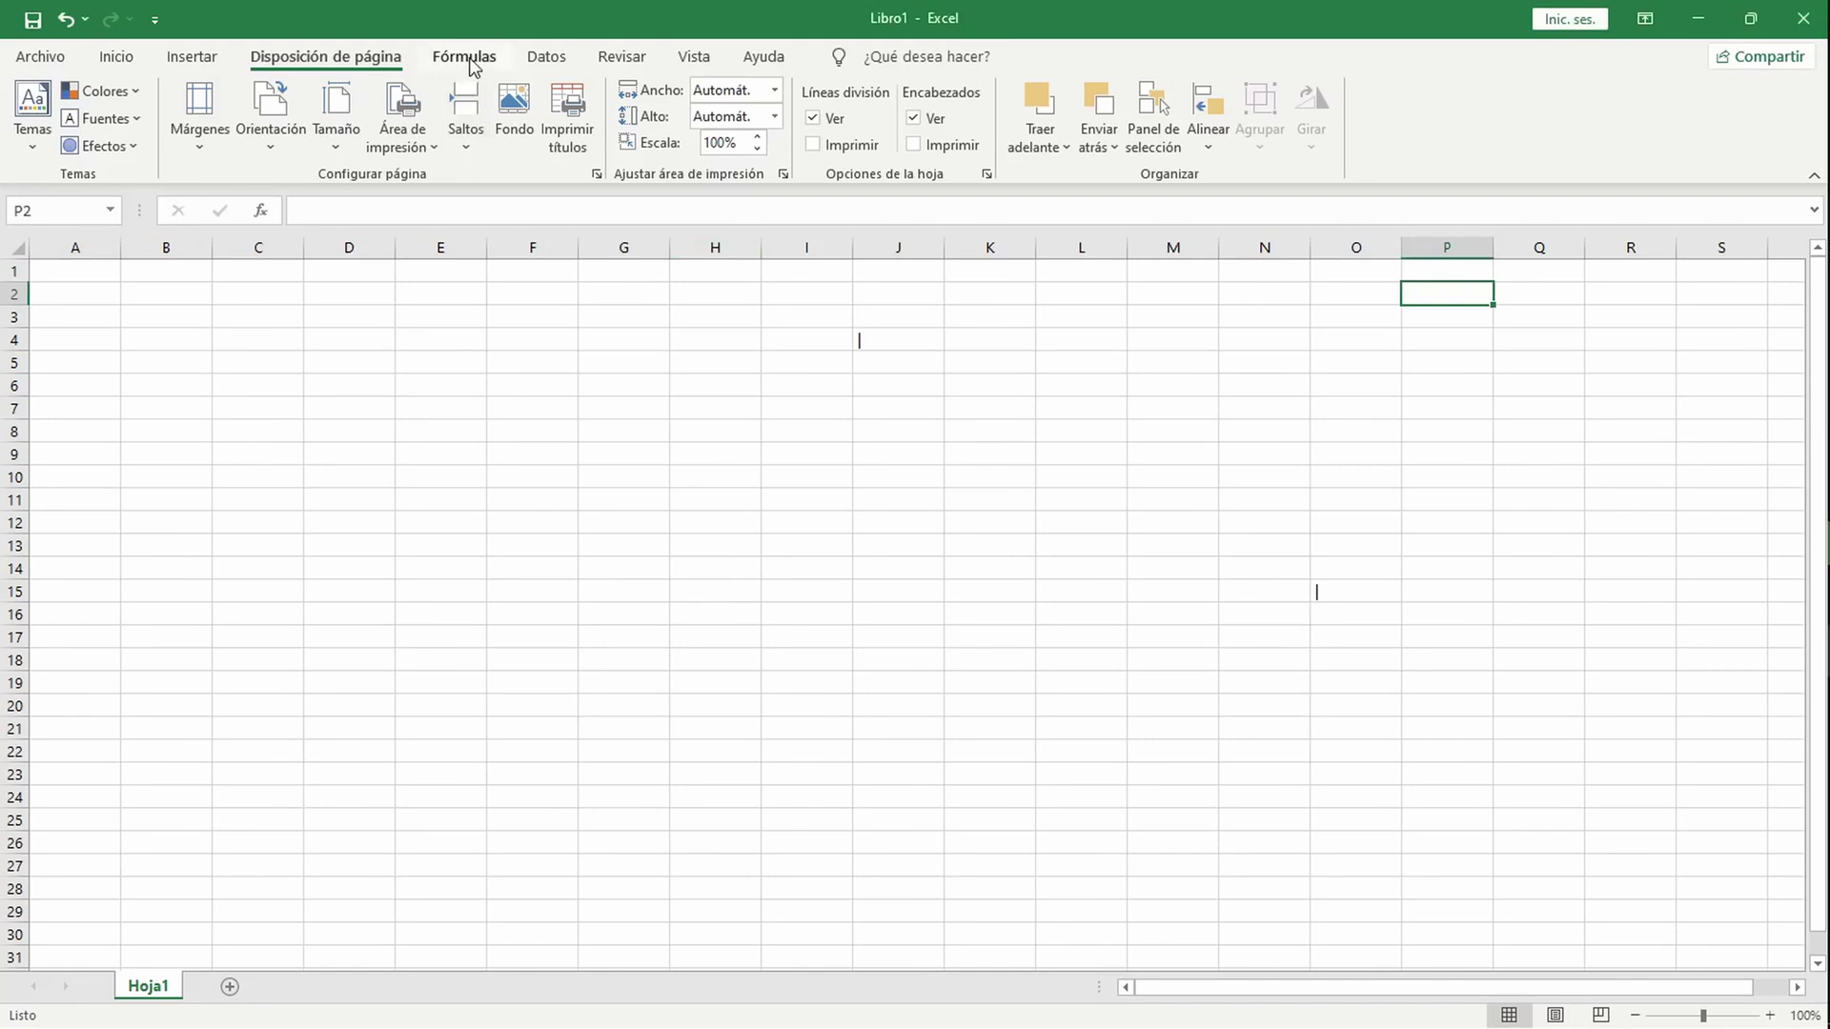
left_click(547, 59)
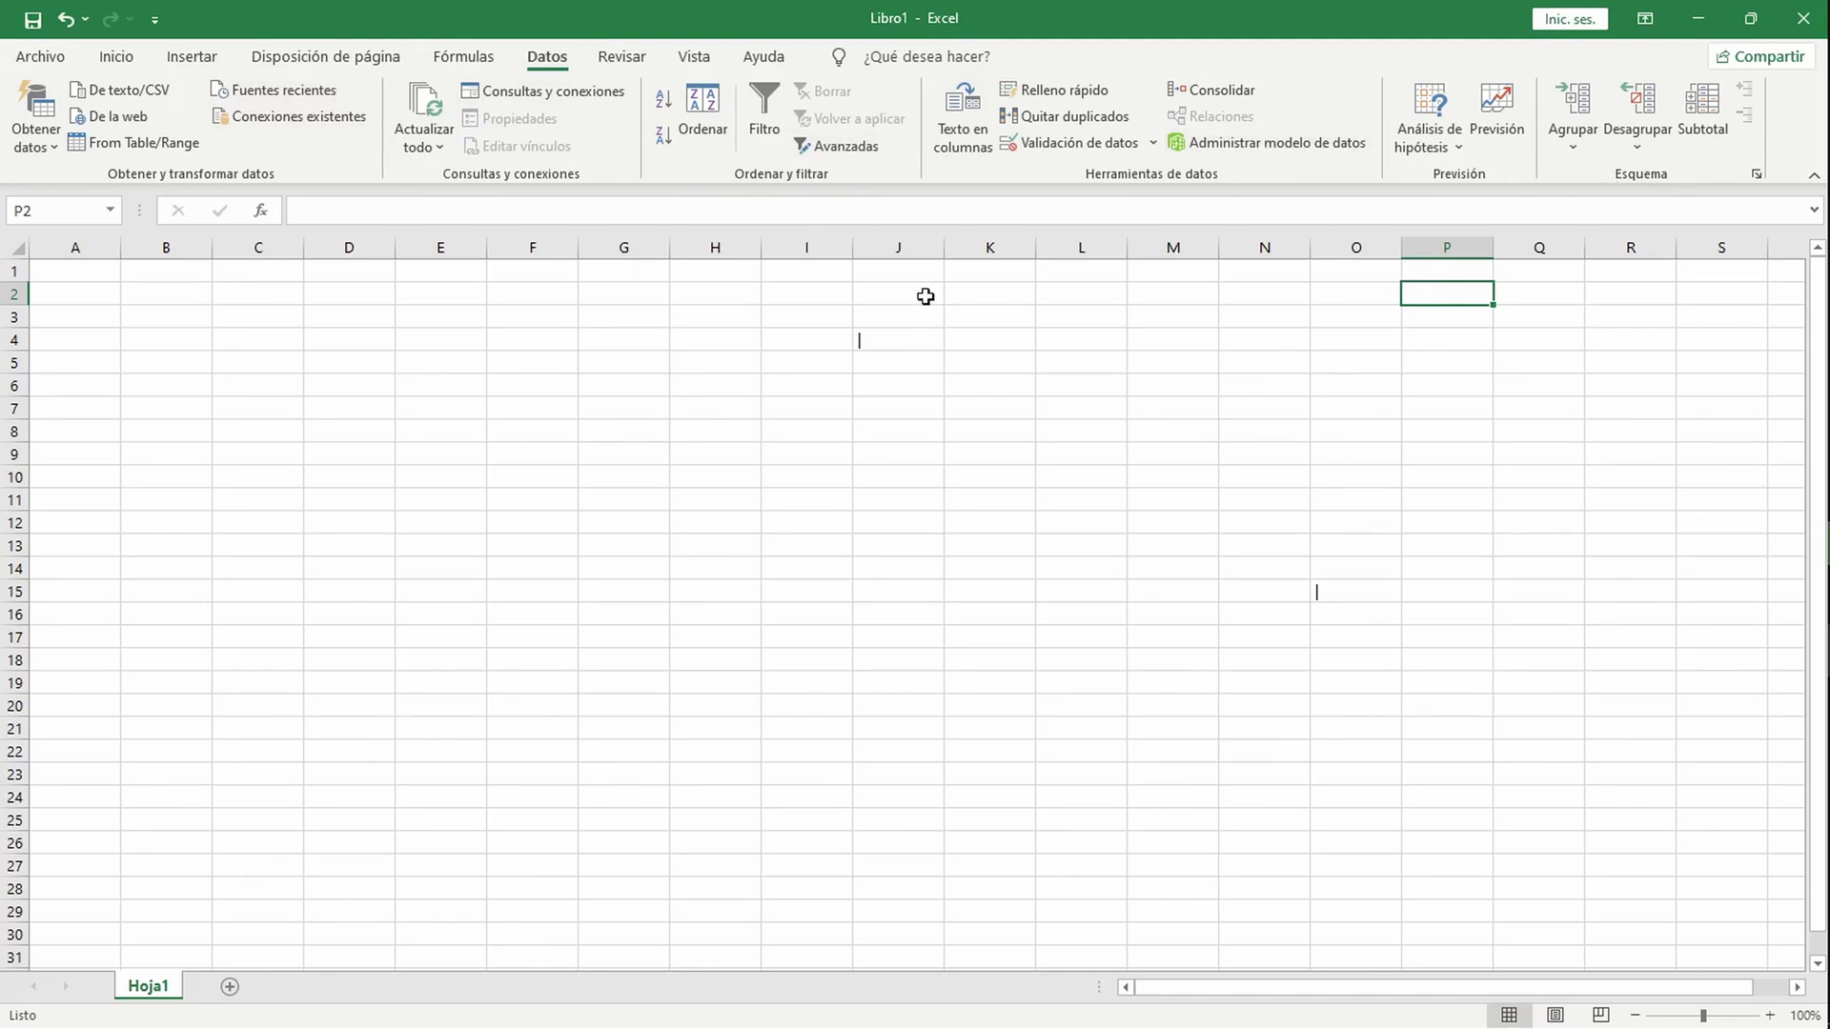
key("alt+Tab")
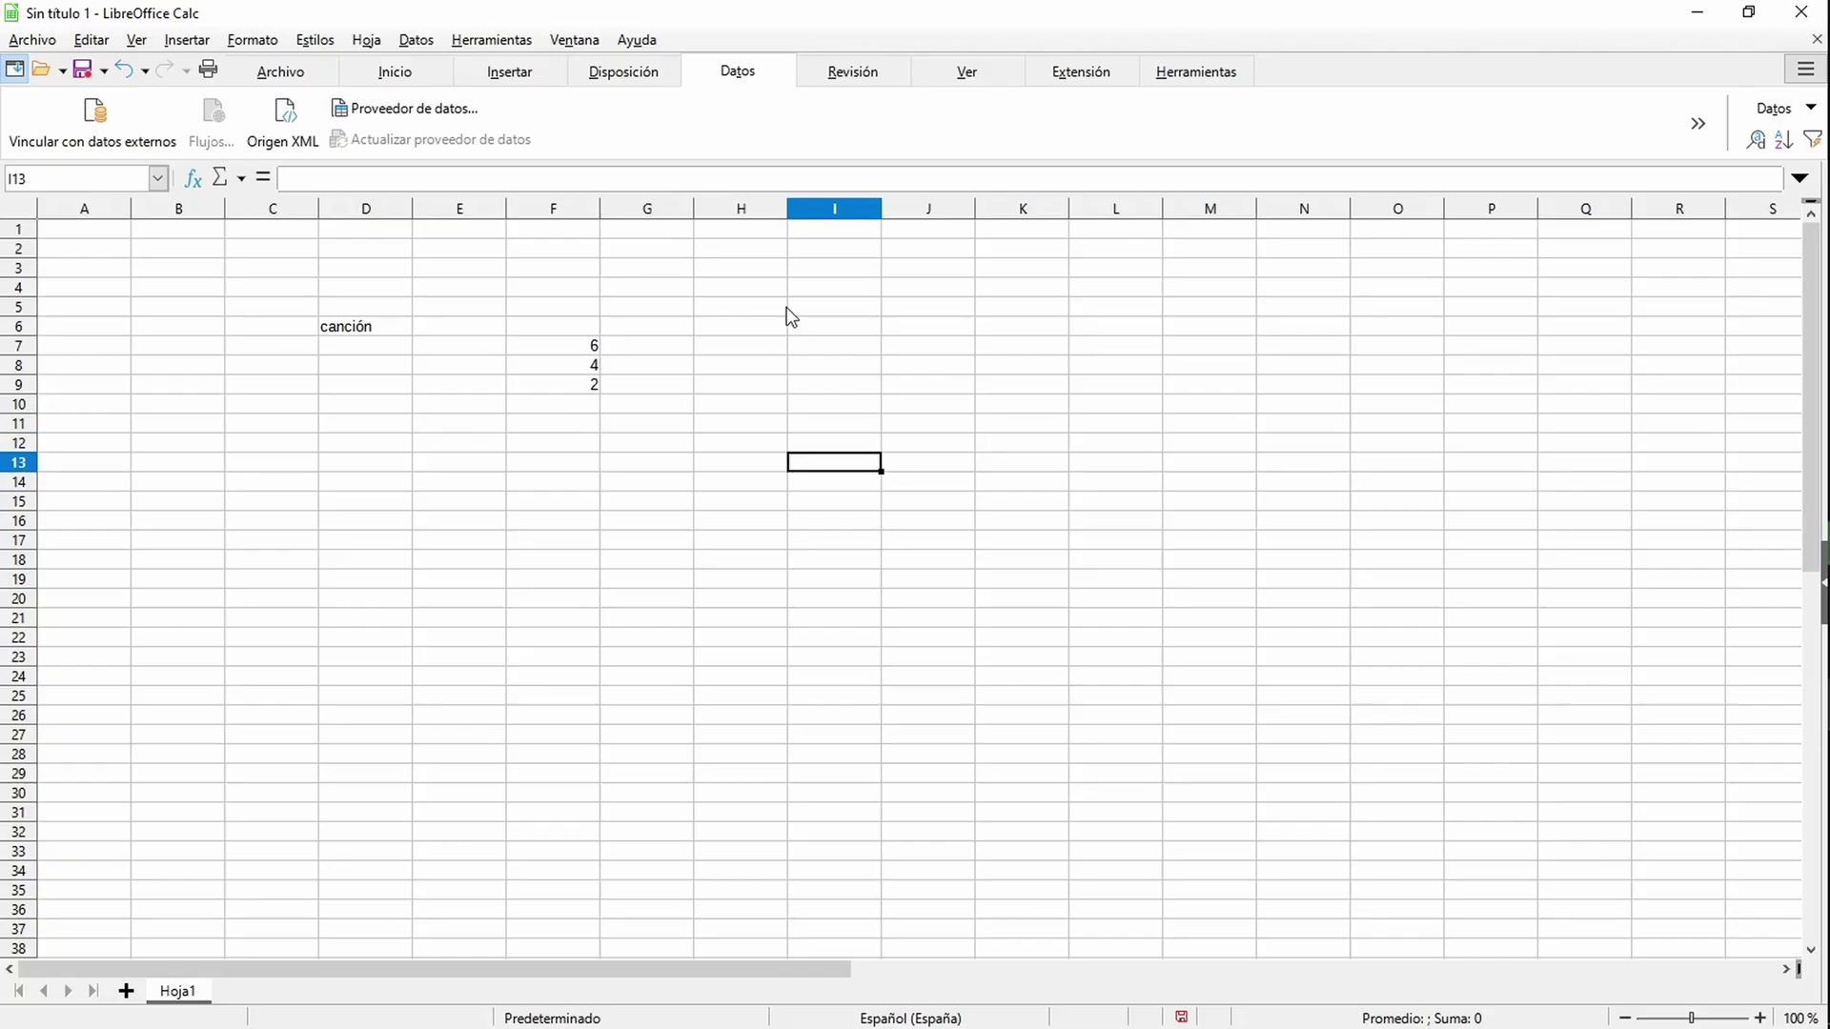
Step: Compare the review commands in LibreOffice Calc with those in Excel, and return to Calc
left_click(844, 81)
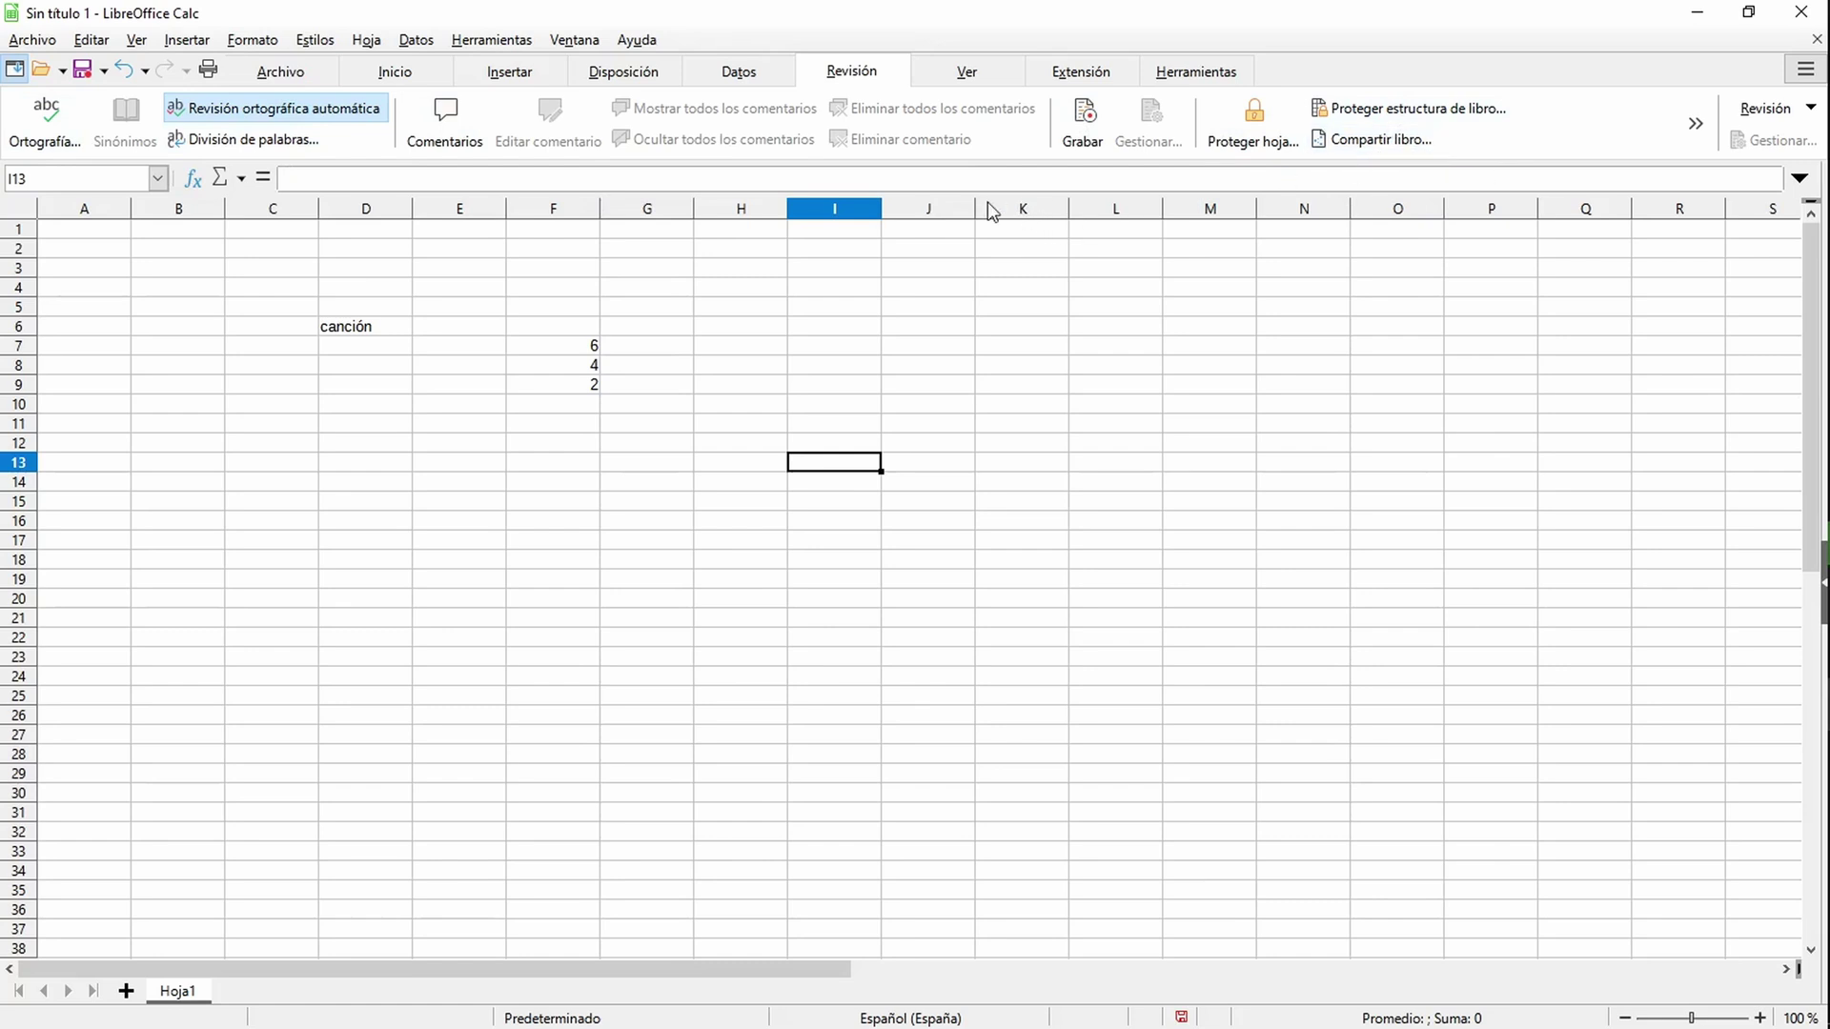
key("alt+Tab")
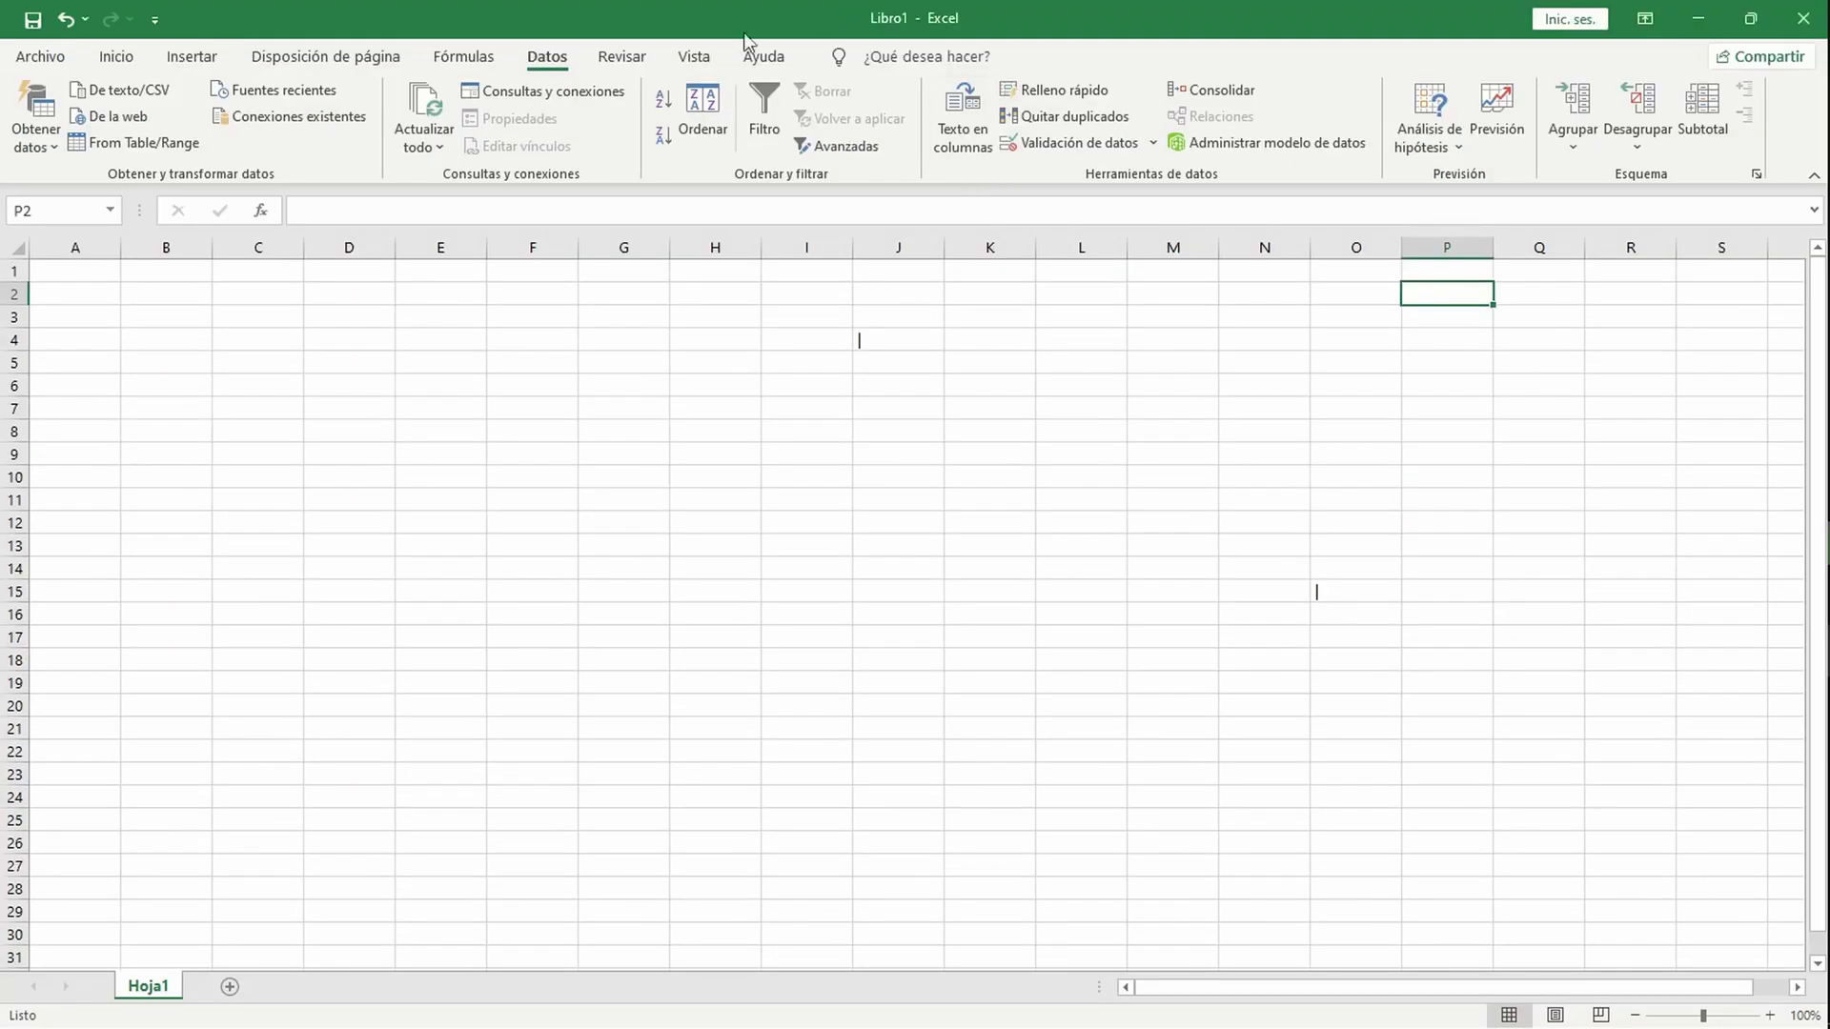
left_click(622, 57)
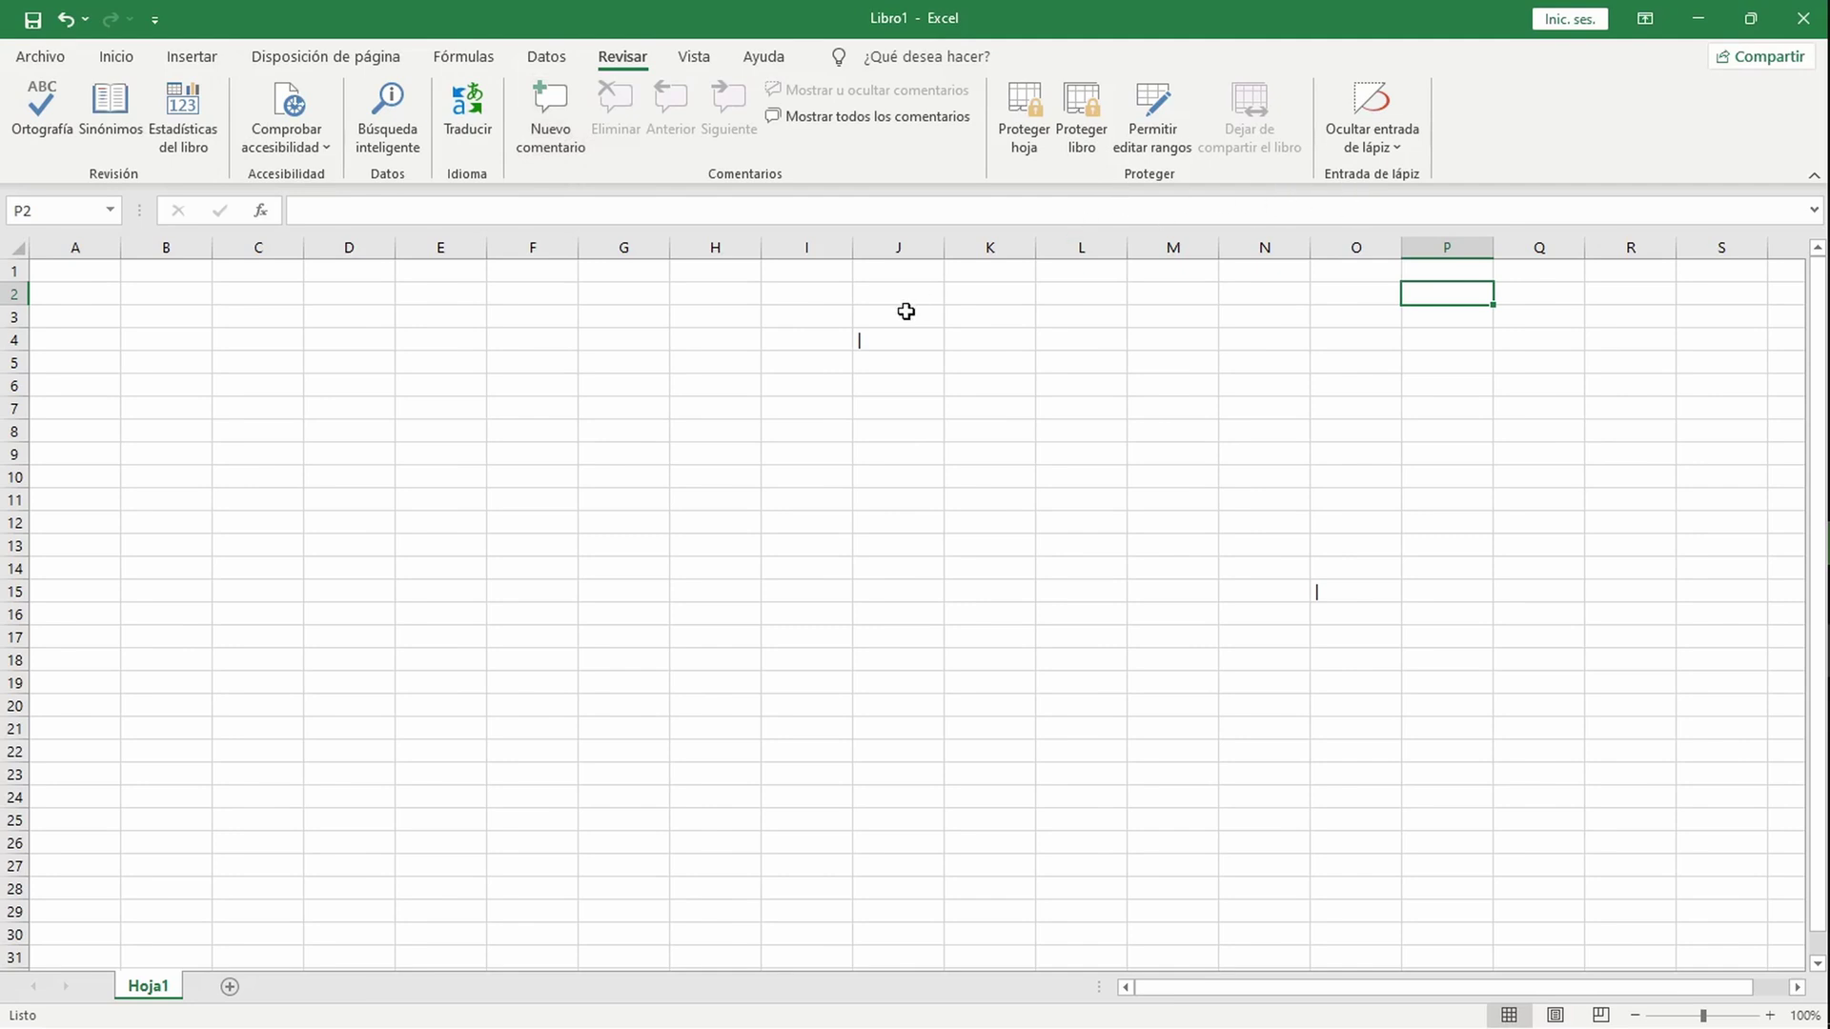
key("alt+Tab")
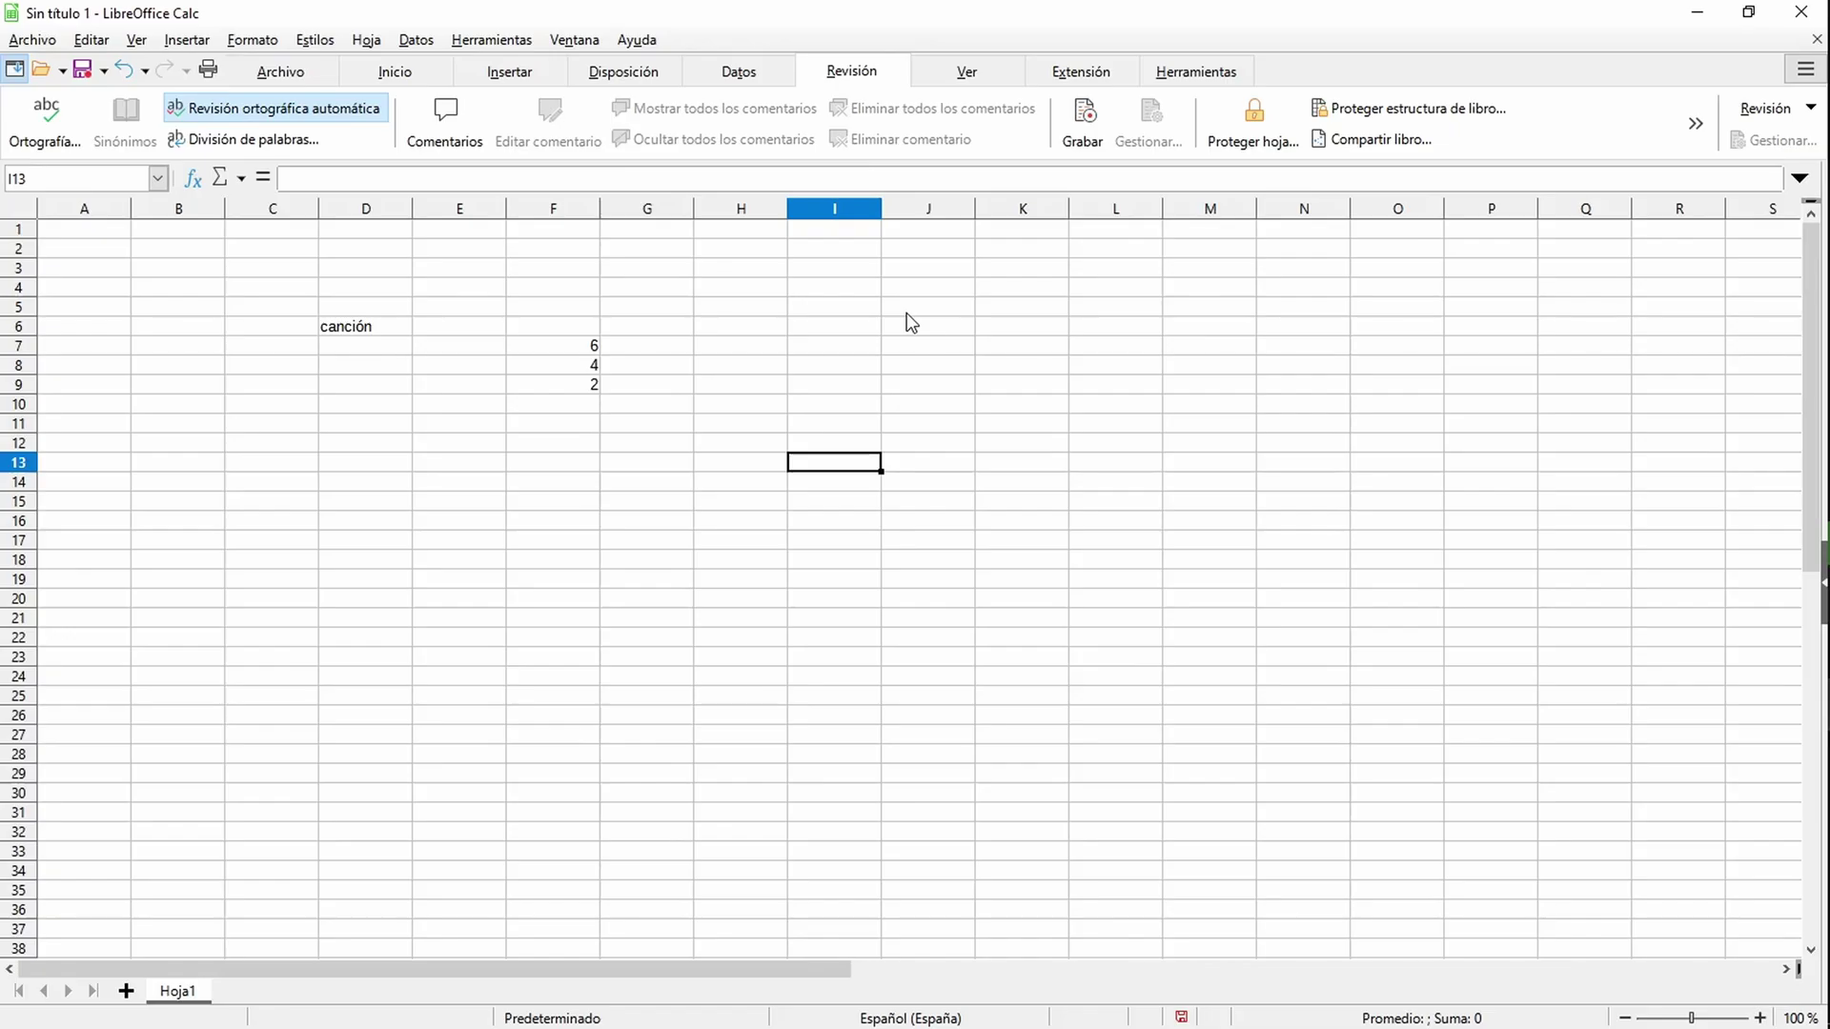
Step: Examine the language settings for all text in the spreadsheet, and close the options without changes
left_click(1752, 112)
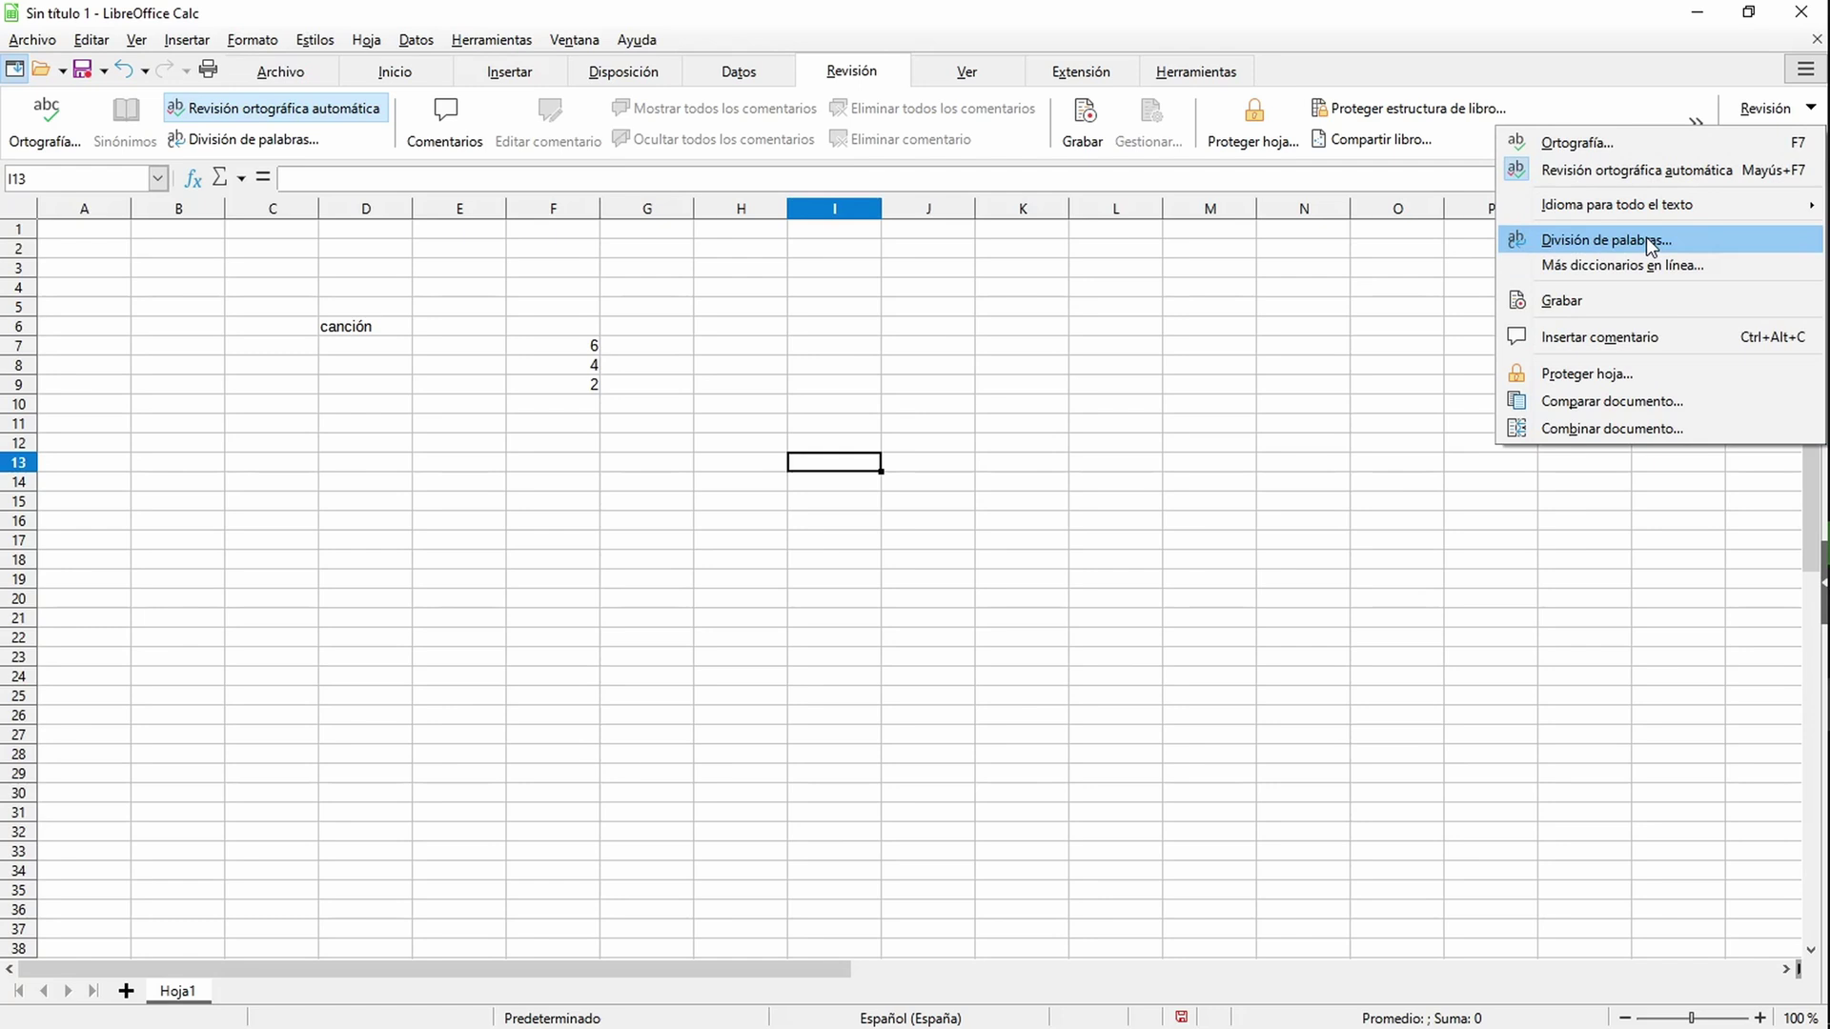
mouse_move(1654, 210)
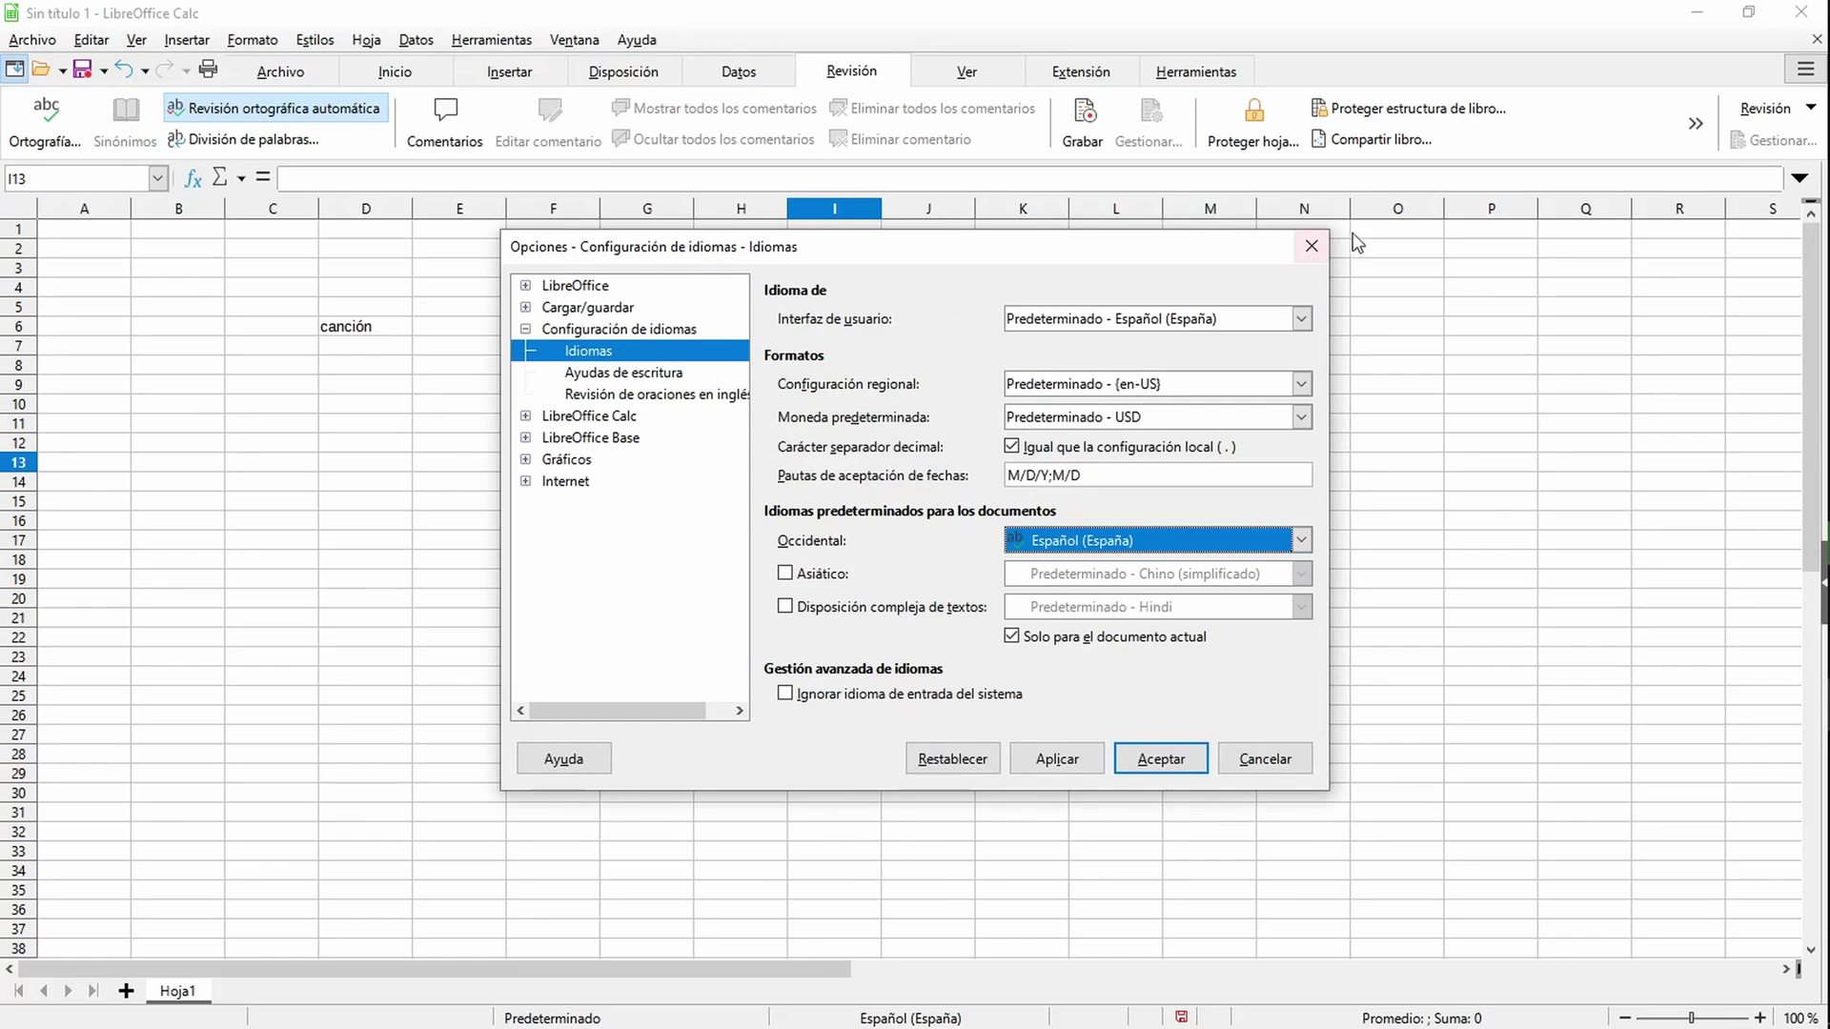
left_click(1312, 247)
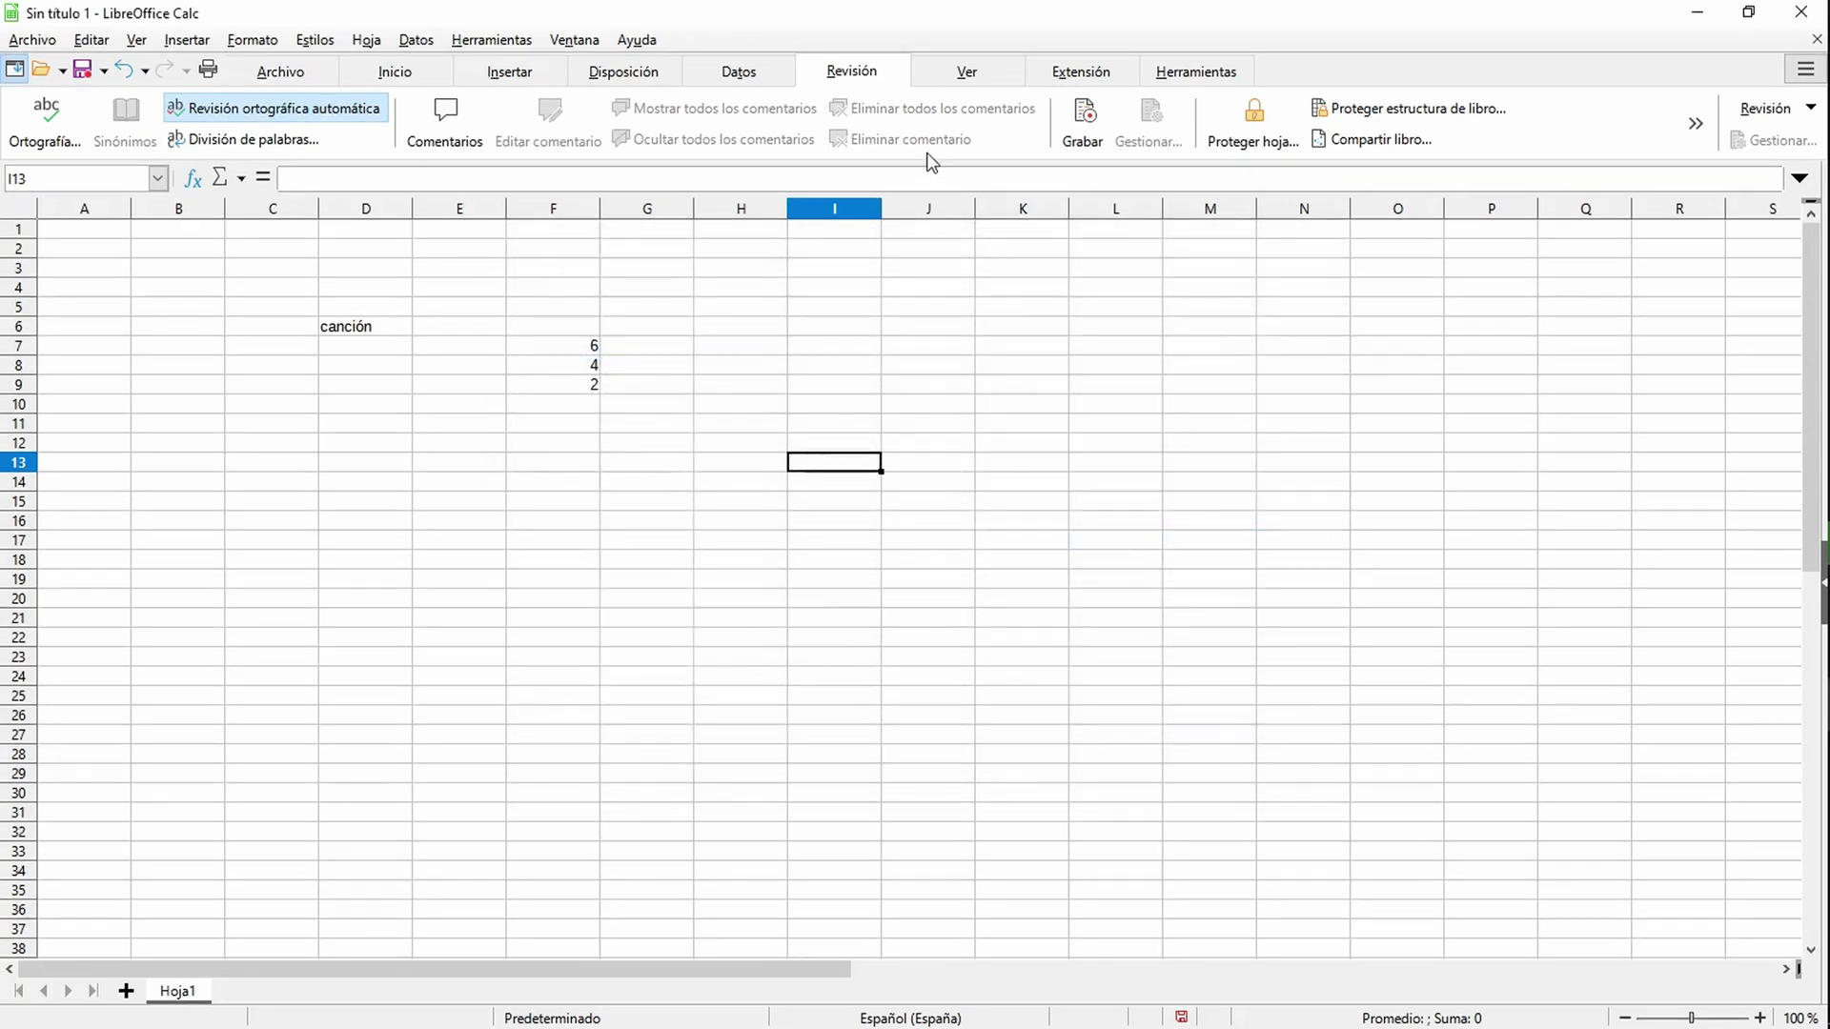
Step: Compare the view commands in LibreOffice Calc with those in Excel, and return to Calc
left_click(968, 73)
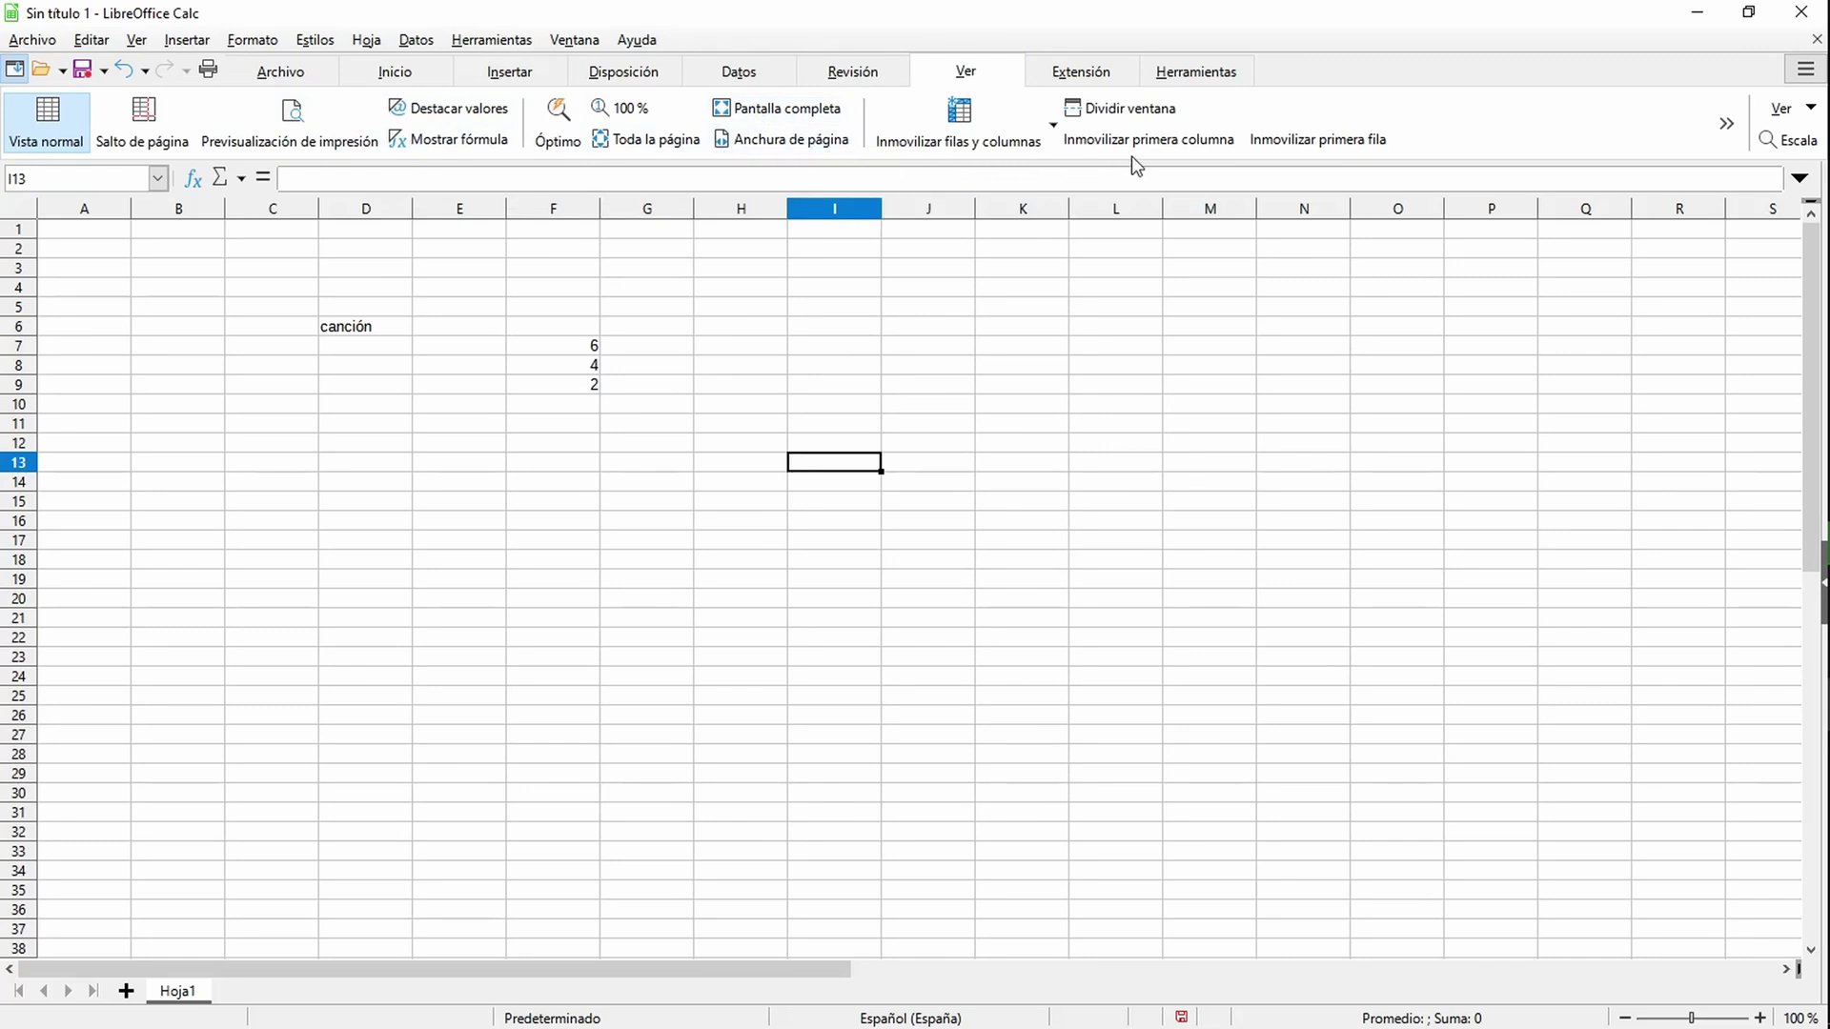
key("alt+Tab")
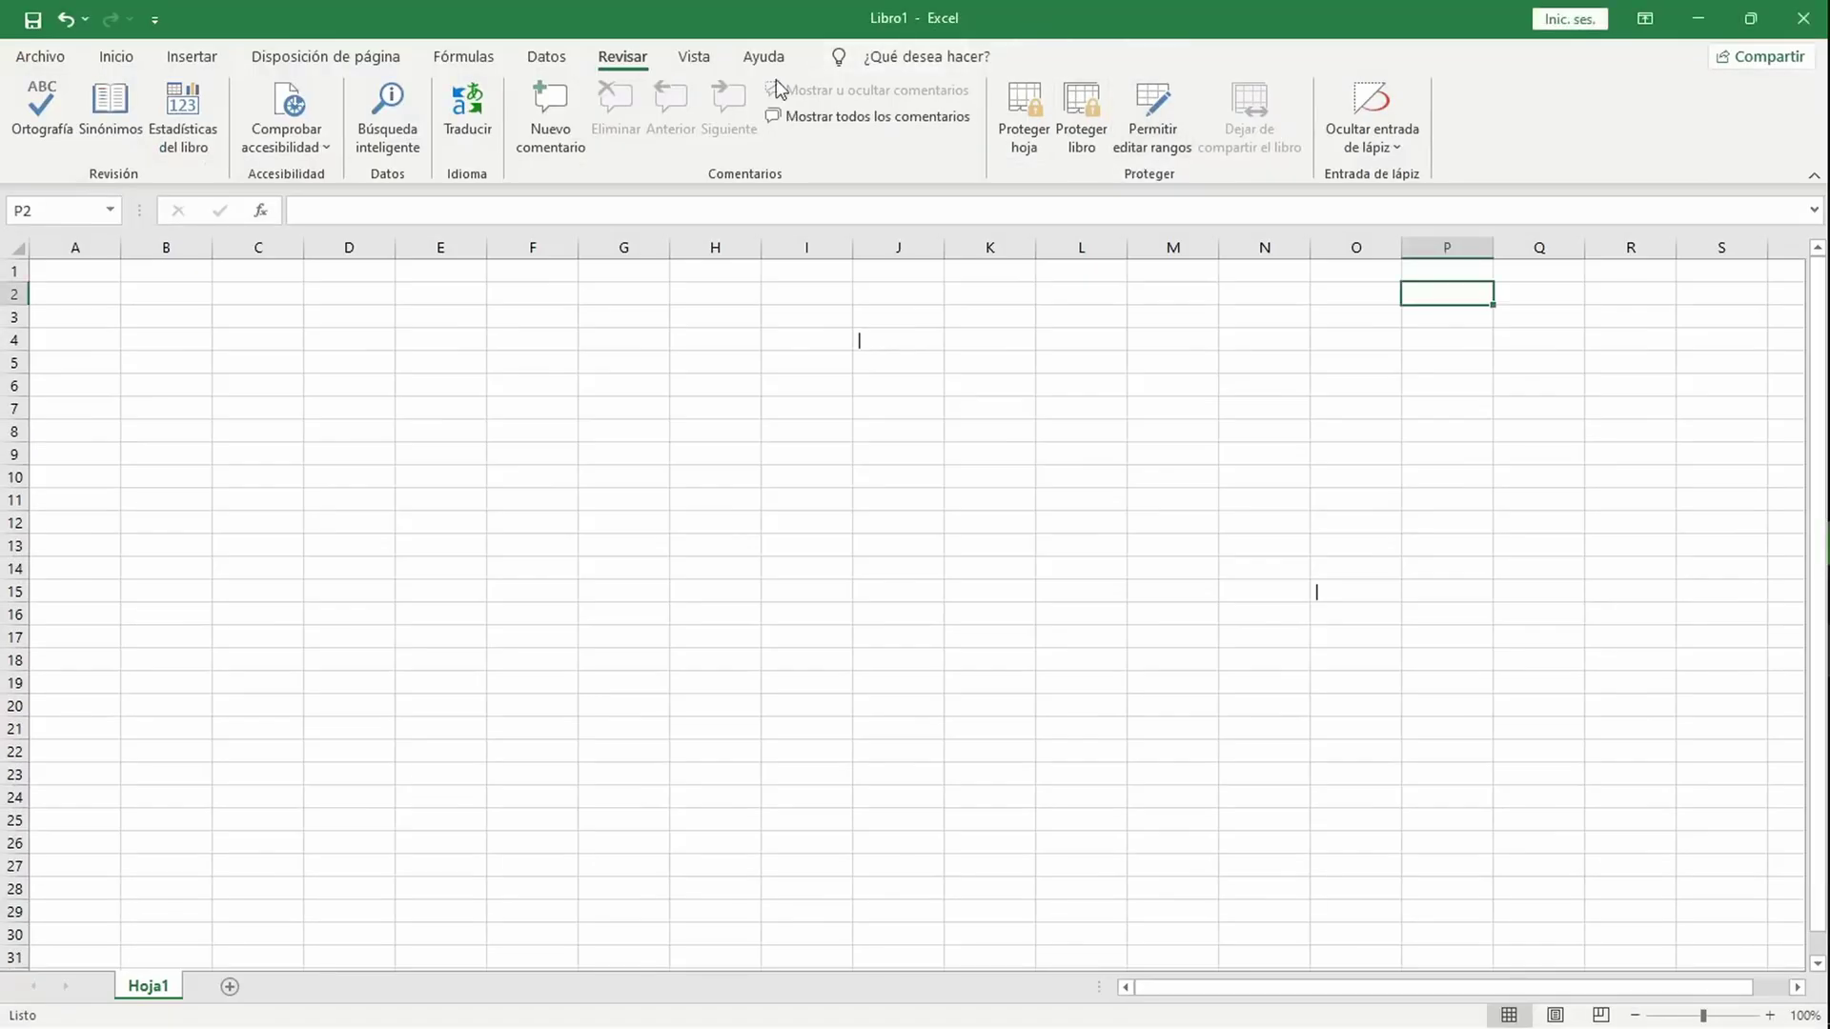
left_click(694, 59)
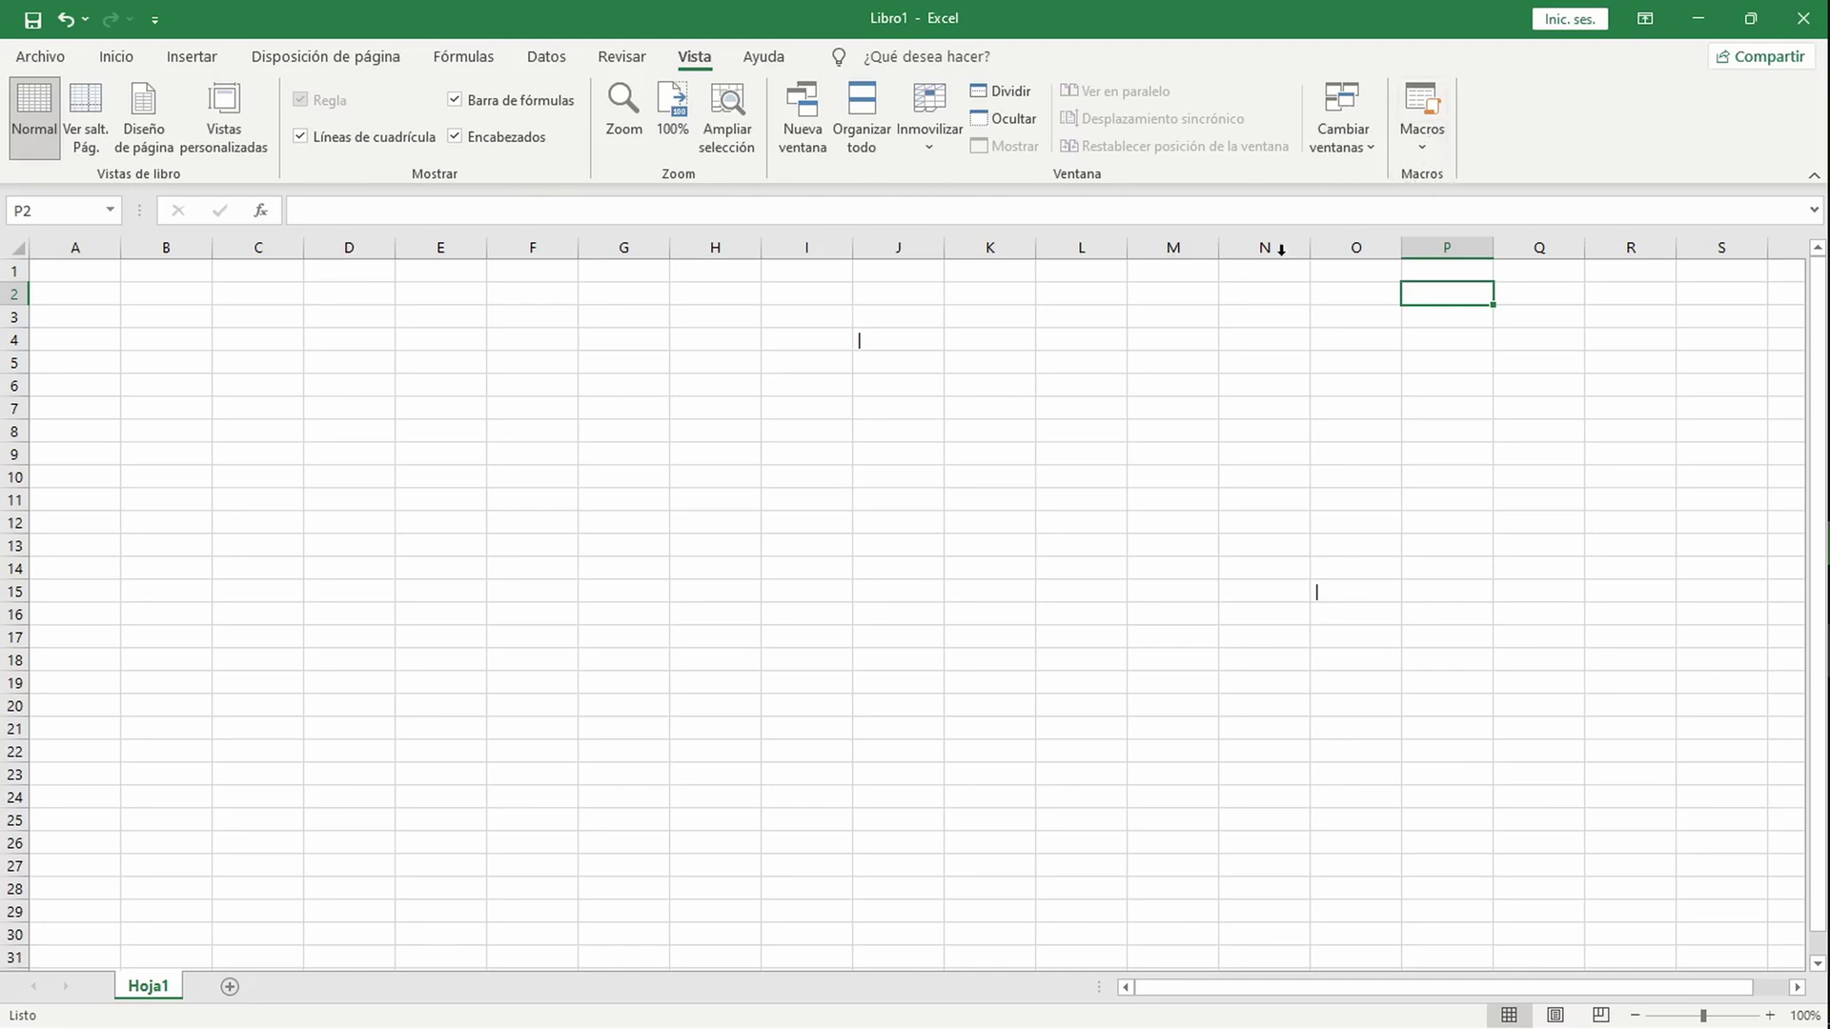
key("alt+Tab")
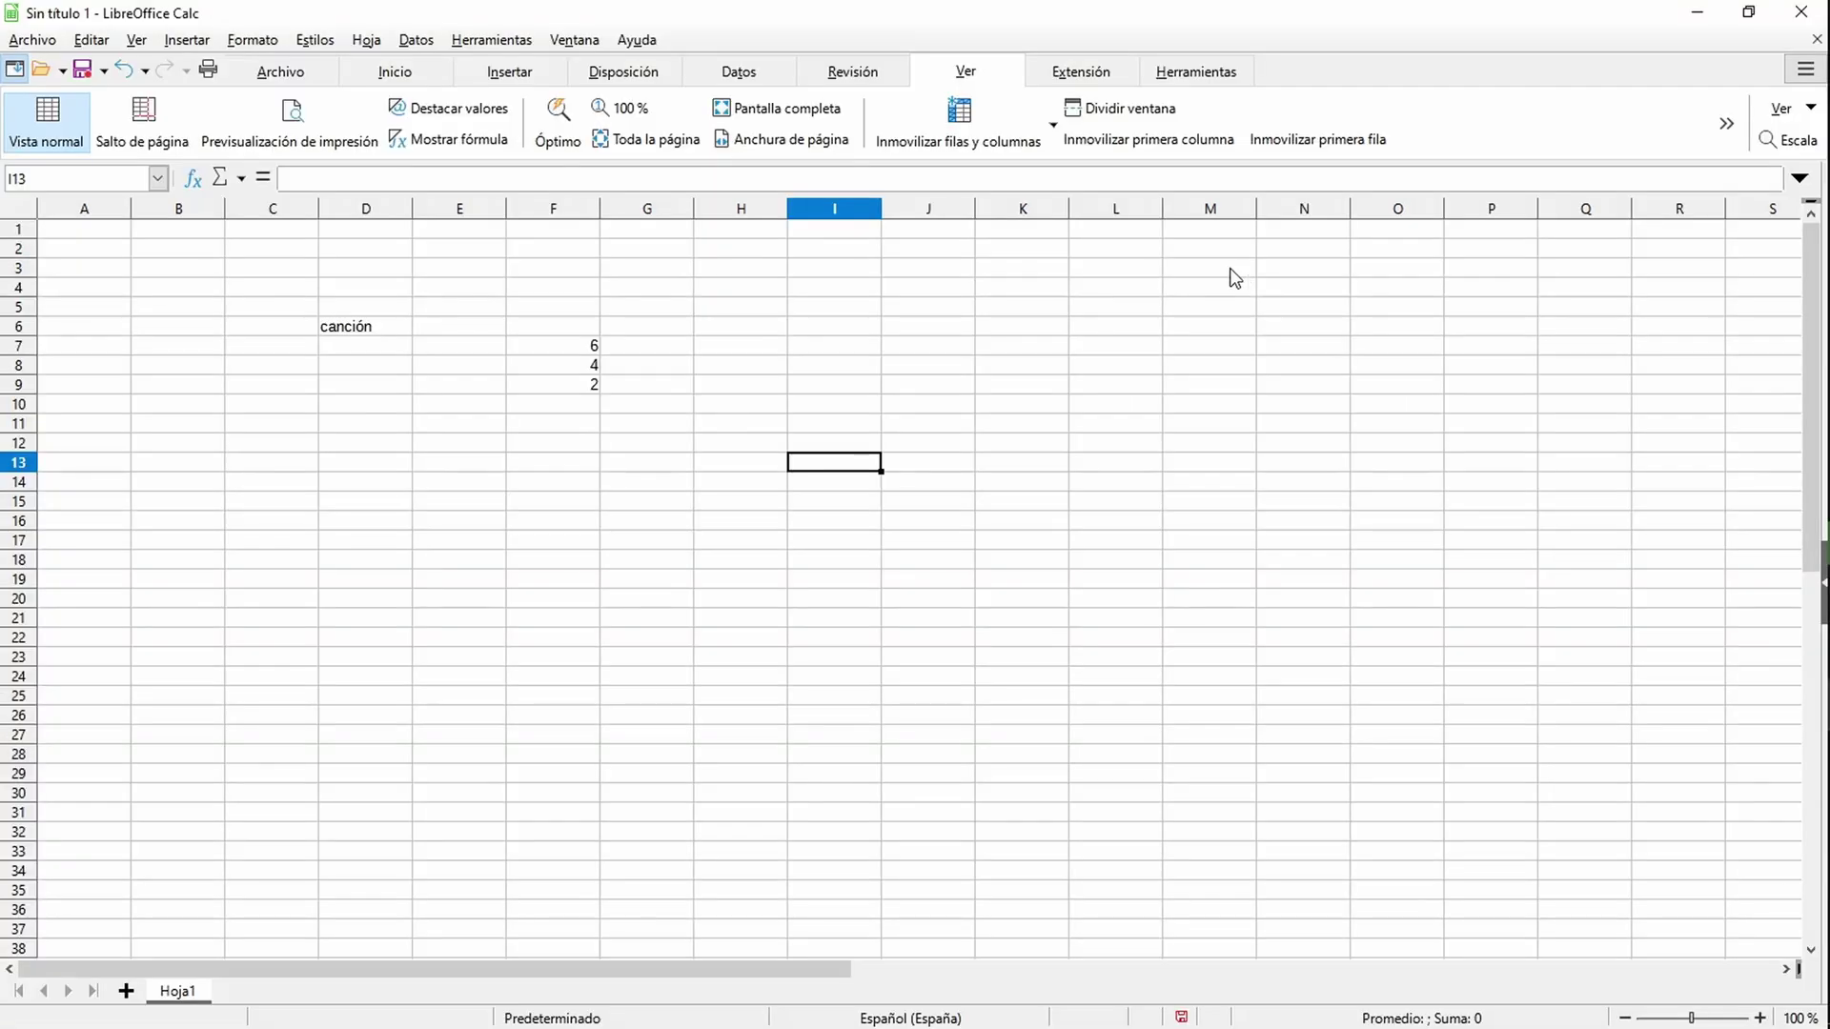
Step: Examine the extension commands and the full set of tools commands, including macros, Solver and tracing
left_click(1079, 74)
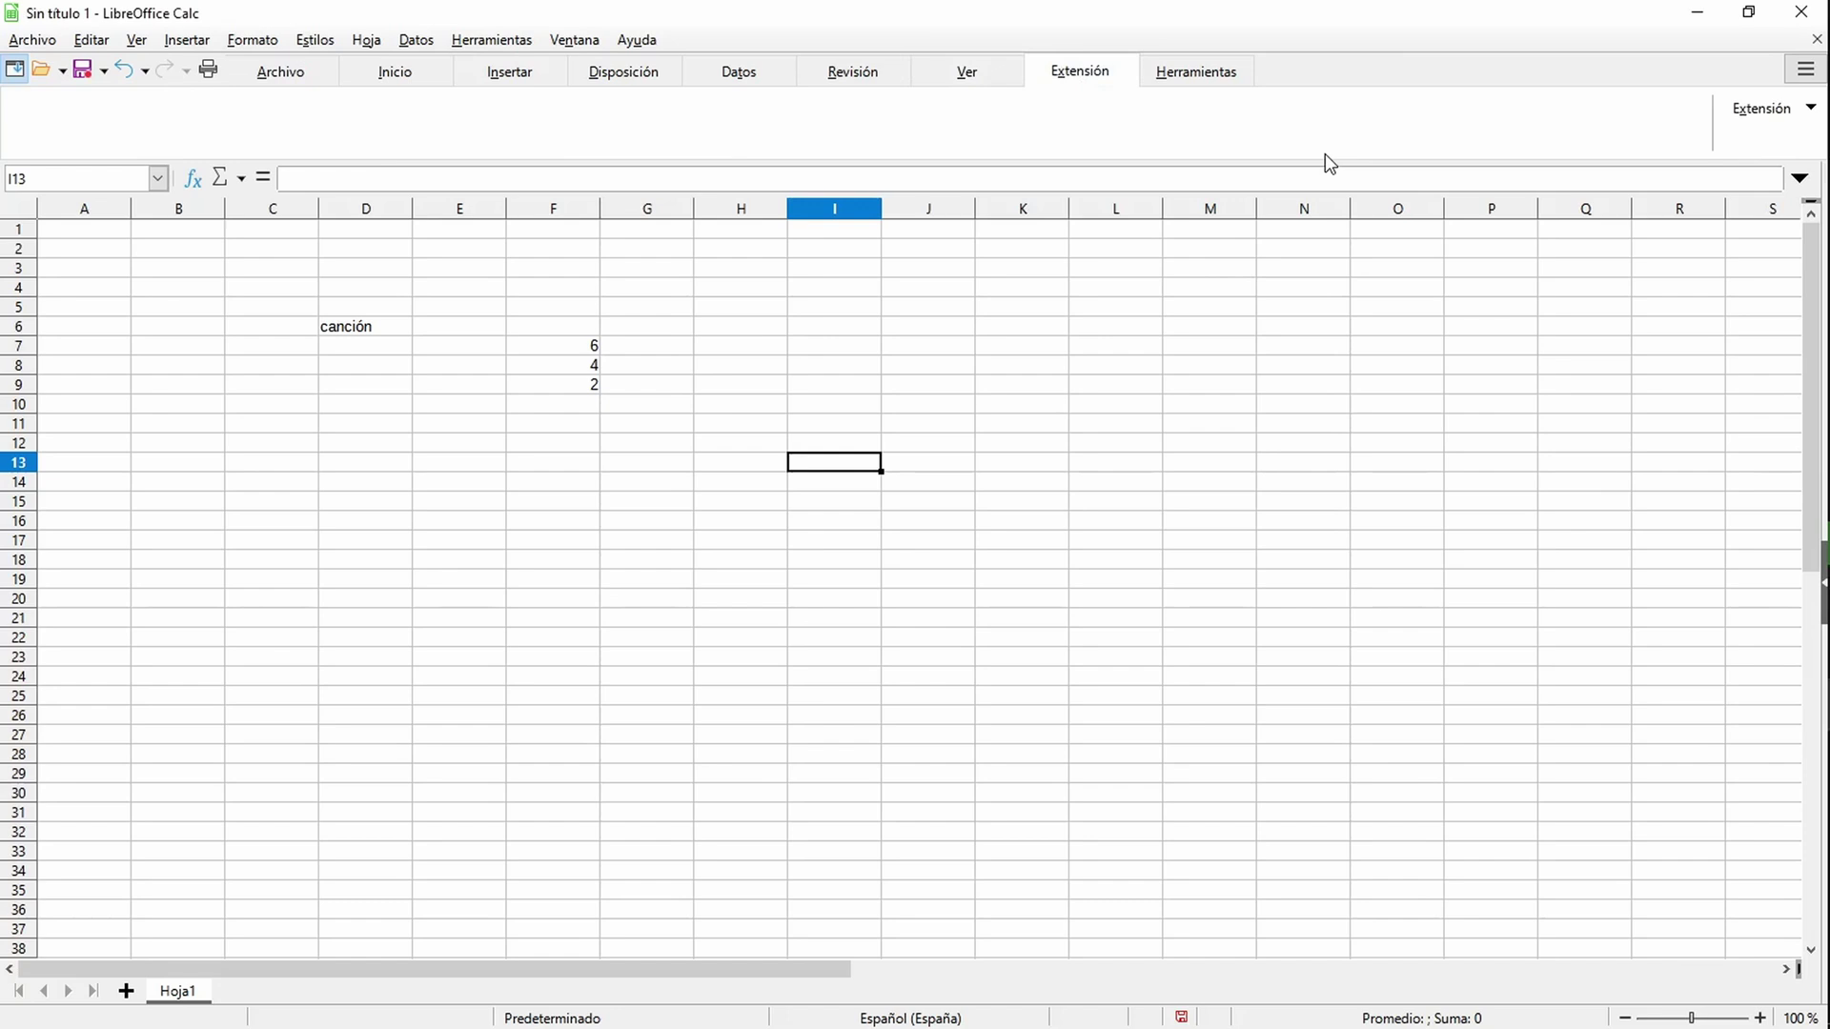
left_click(1188, 84)
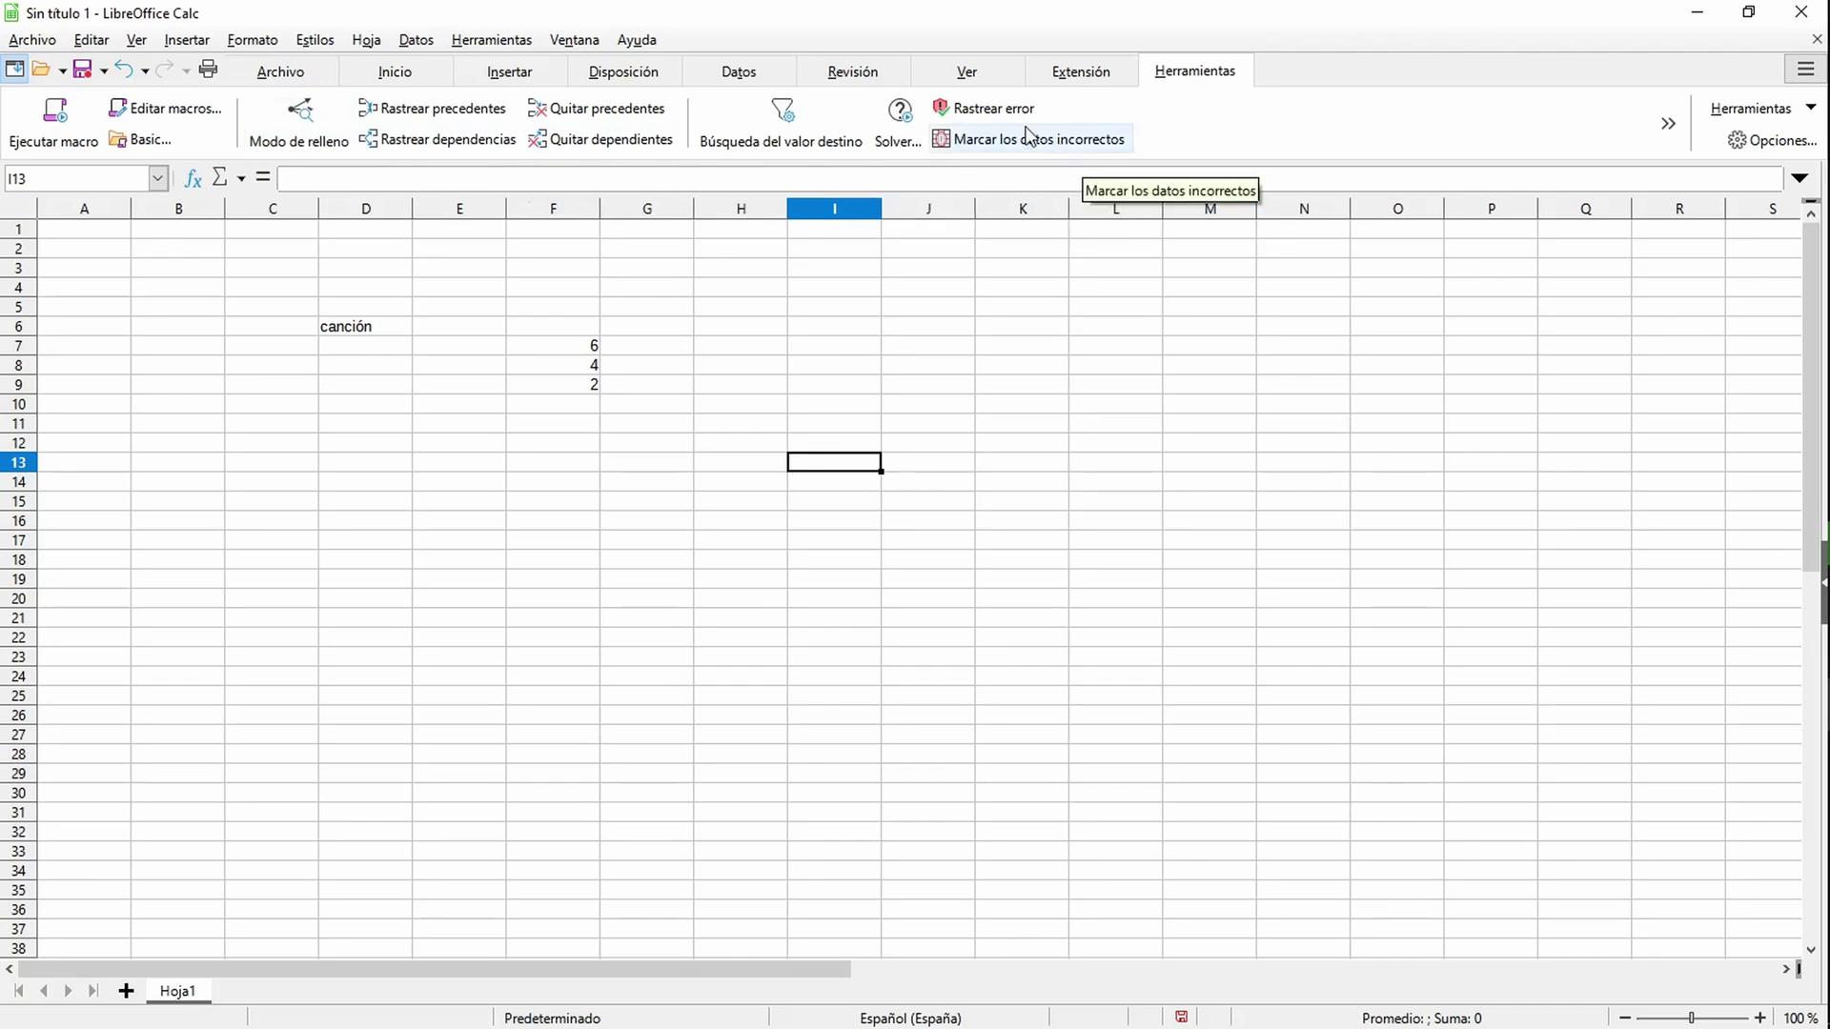
left_click(1753, 107)
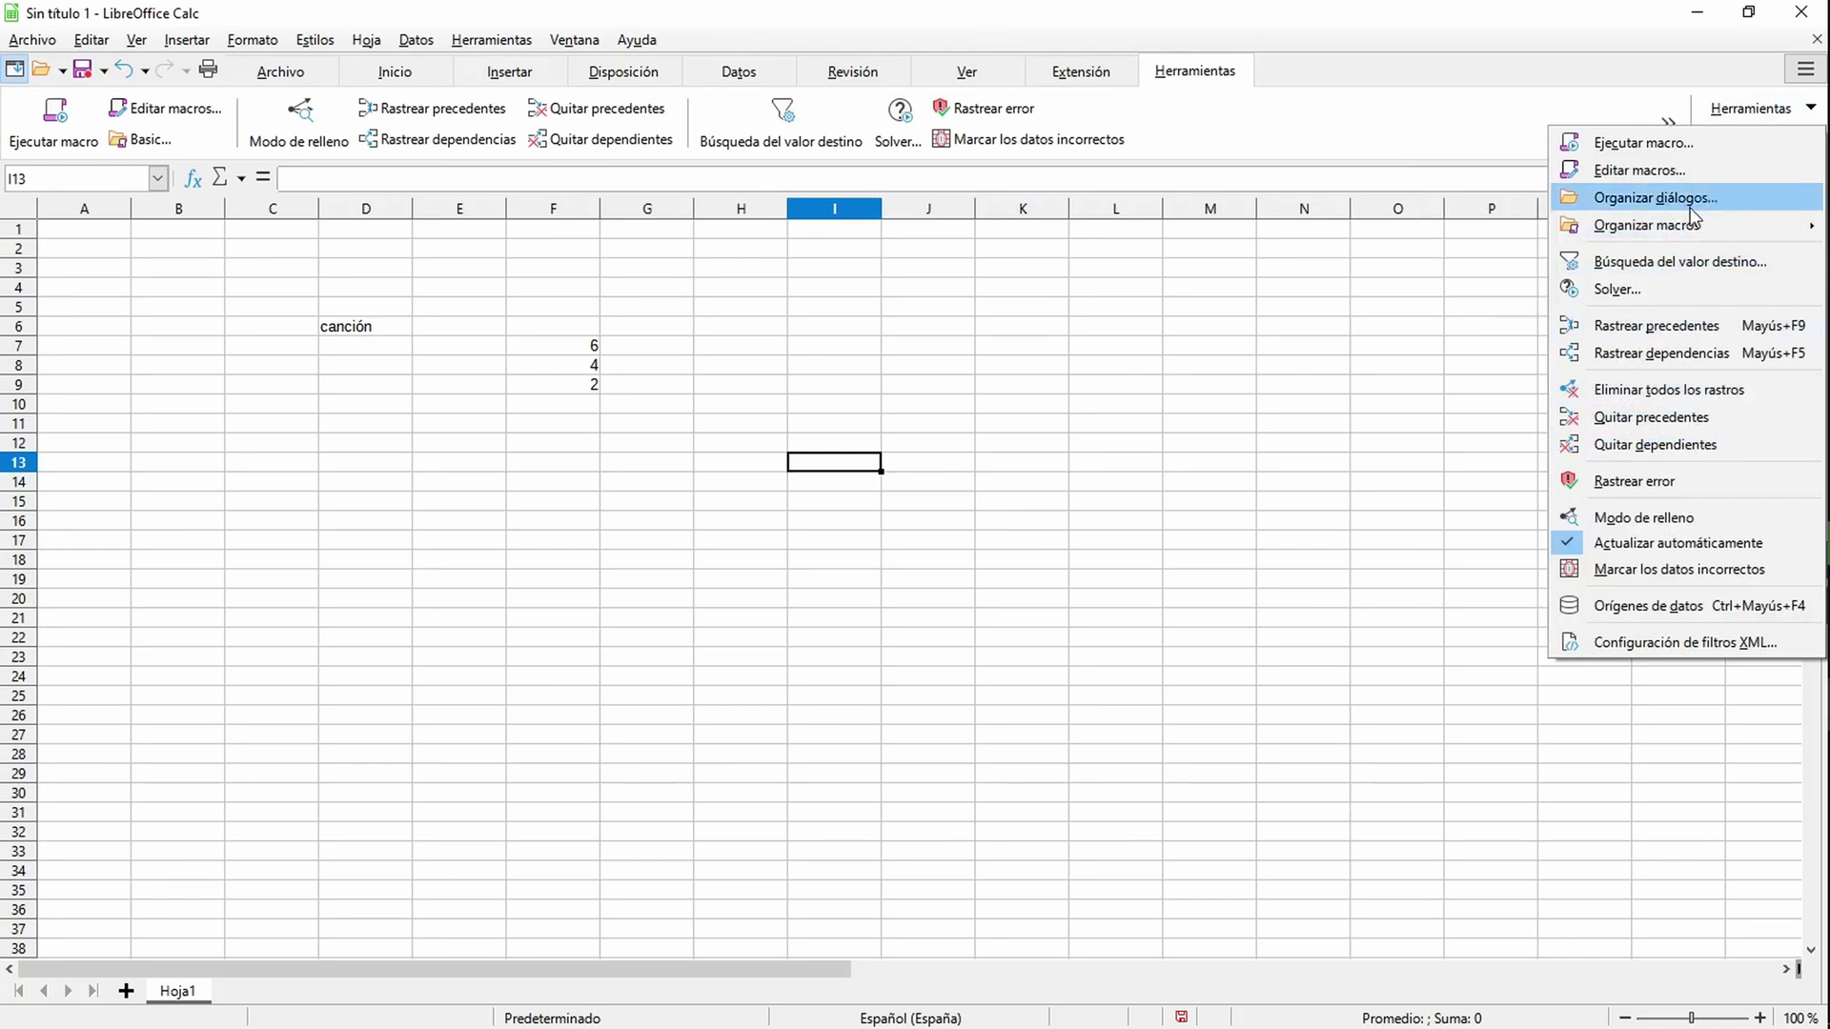
mouse_move(1688, 236)
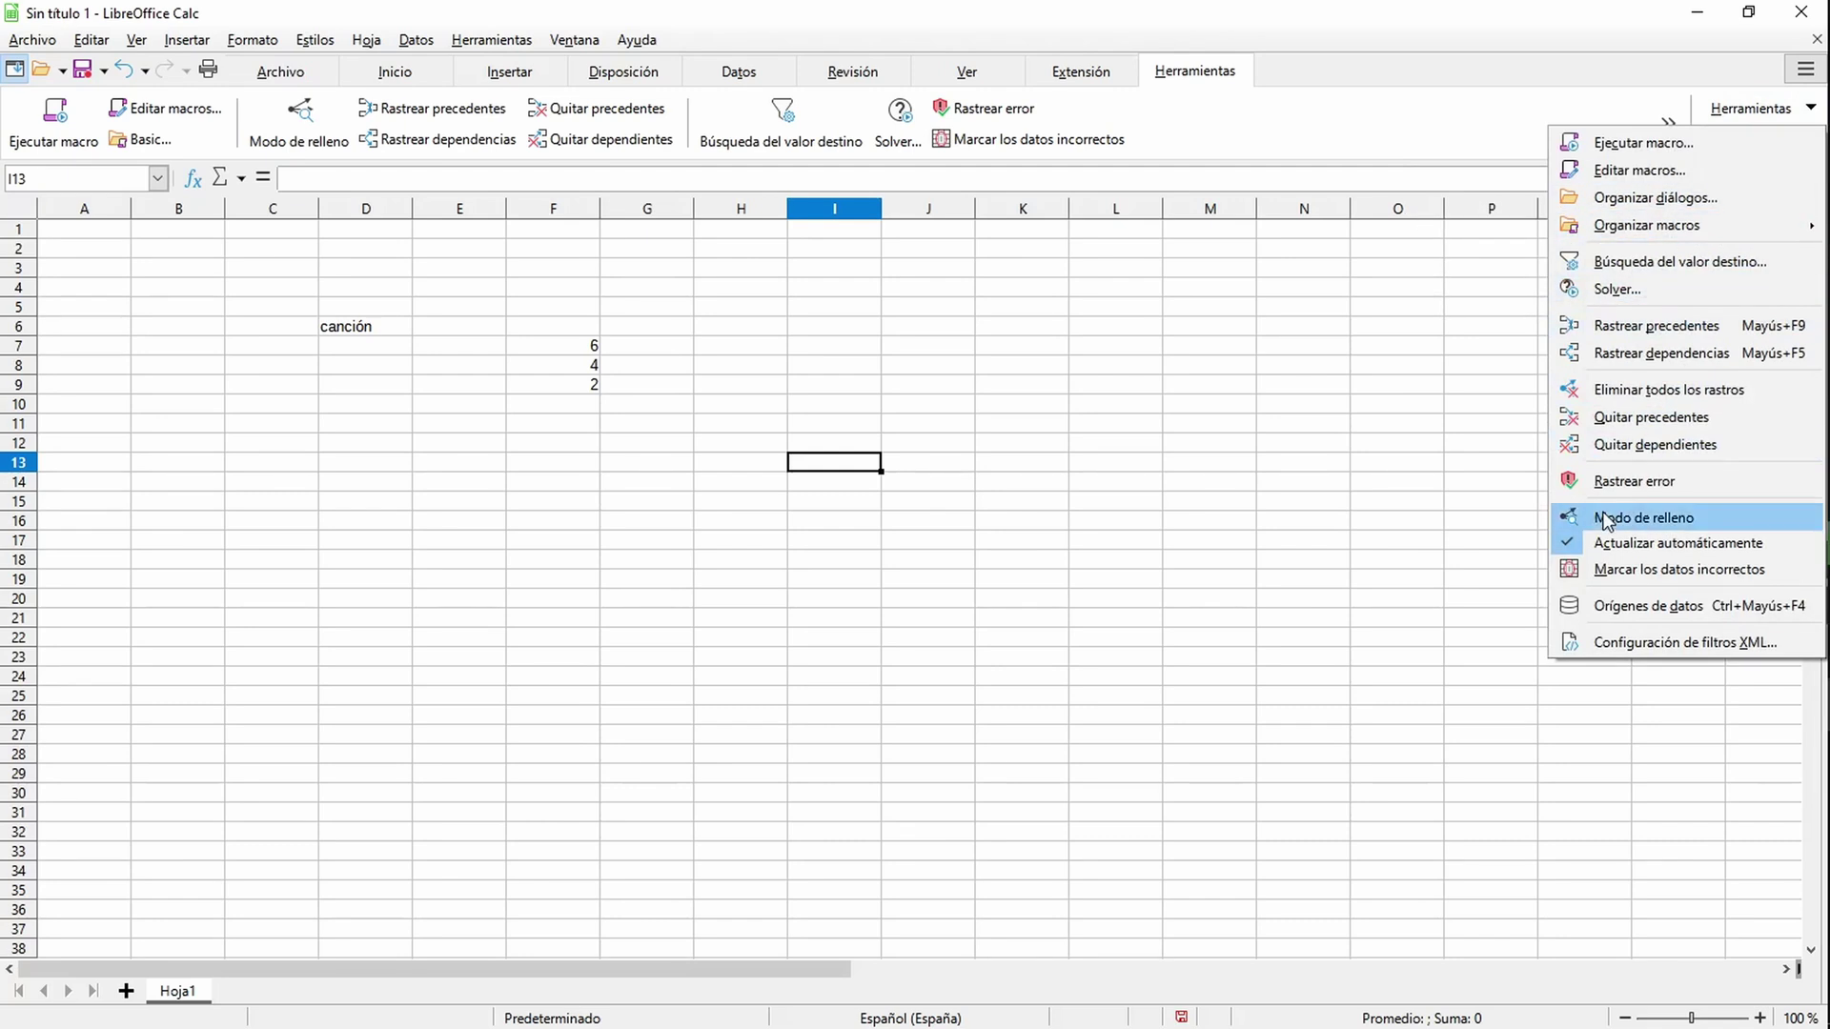
left_click(1233, 387)
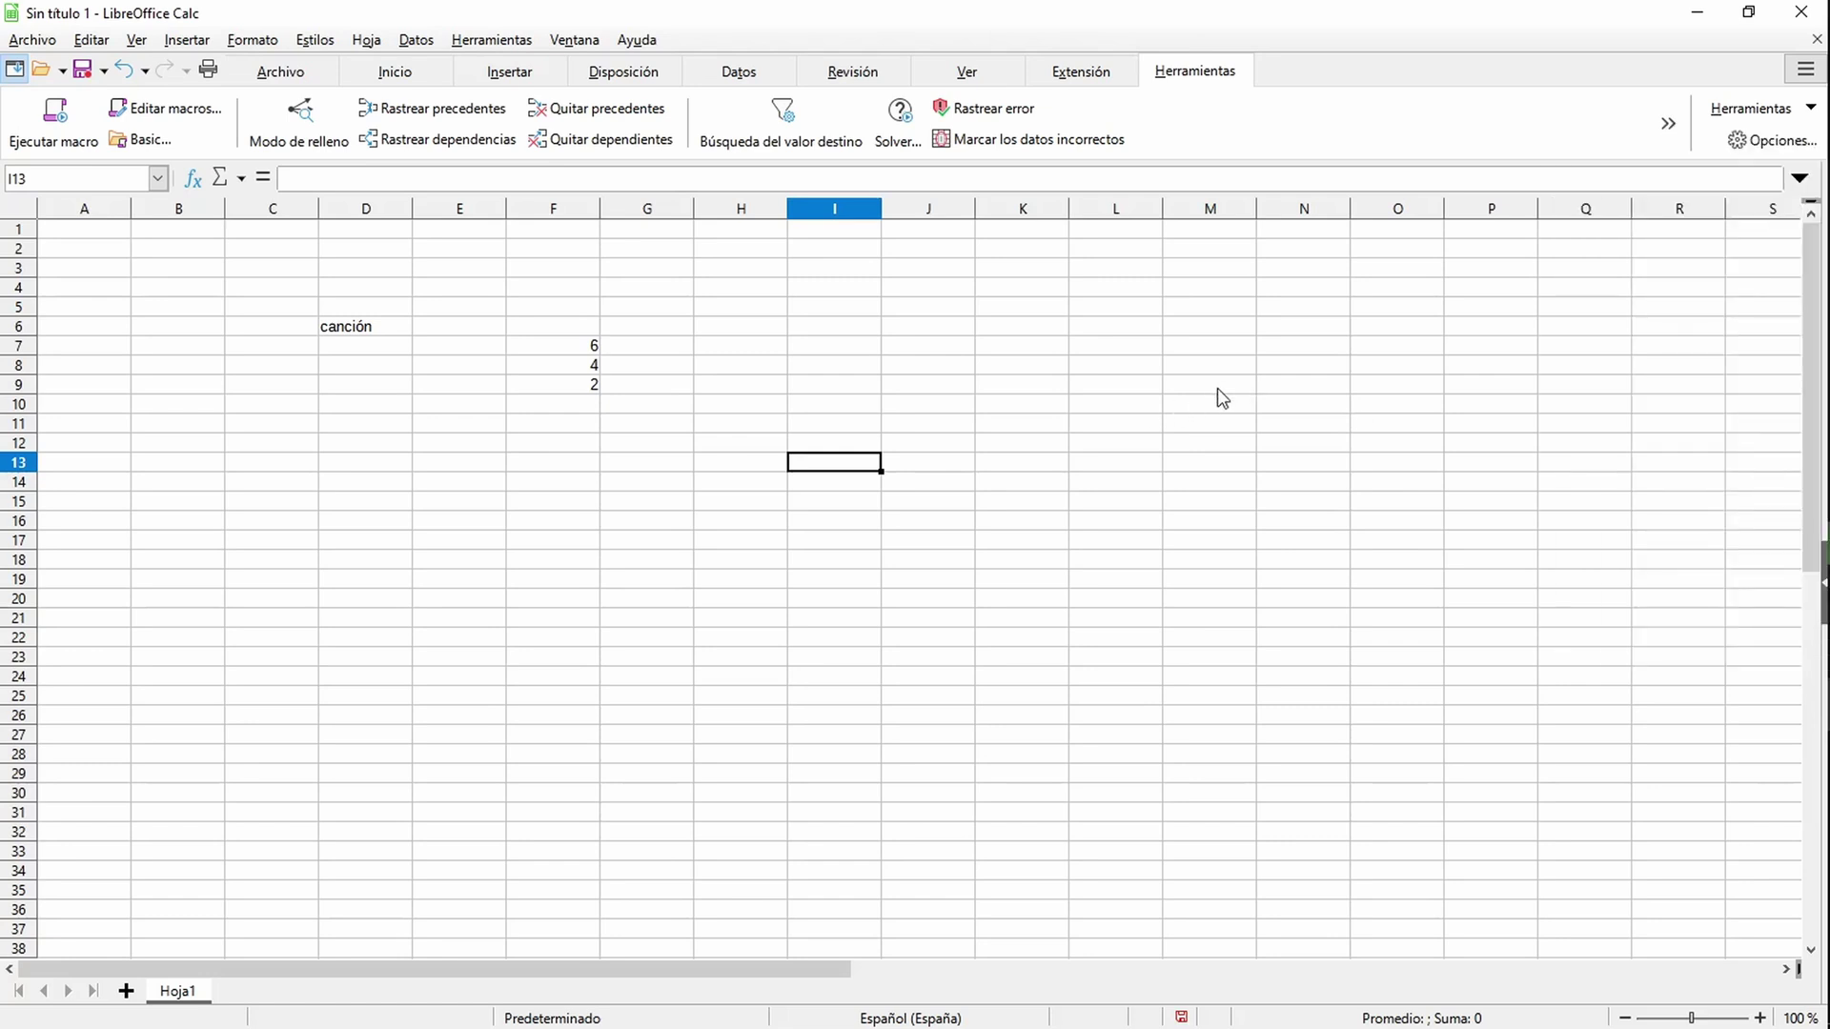
Step: Switch to Excel to examine its formula commands for comparison, and return to LibreOffice Calc
key("alt+Tab")
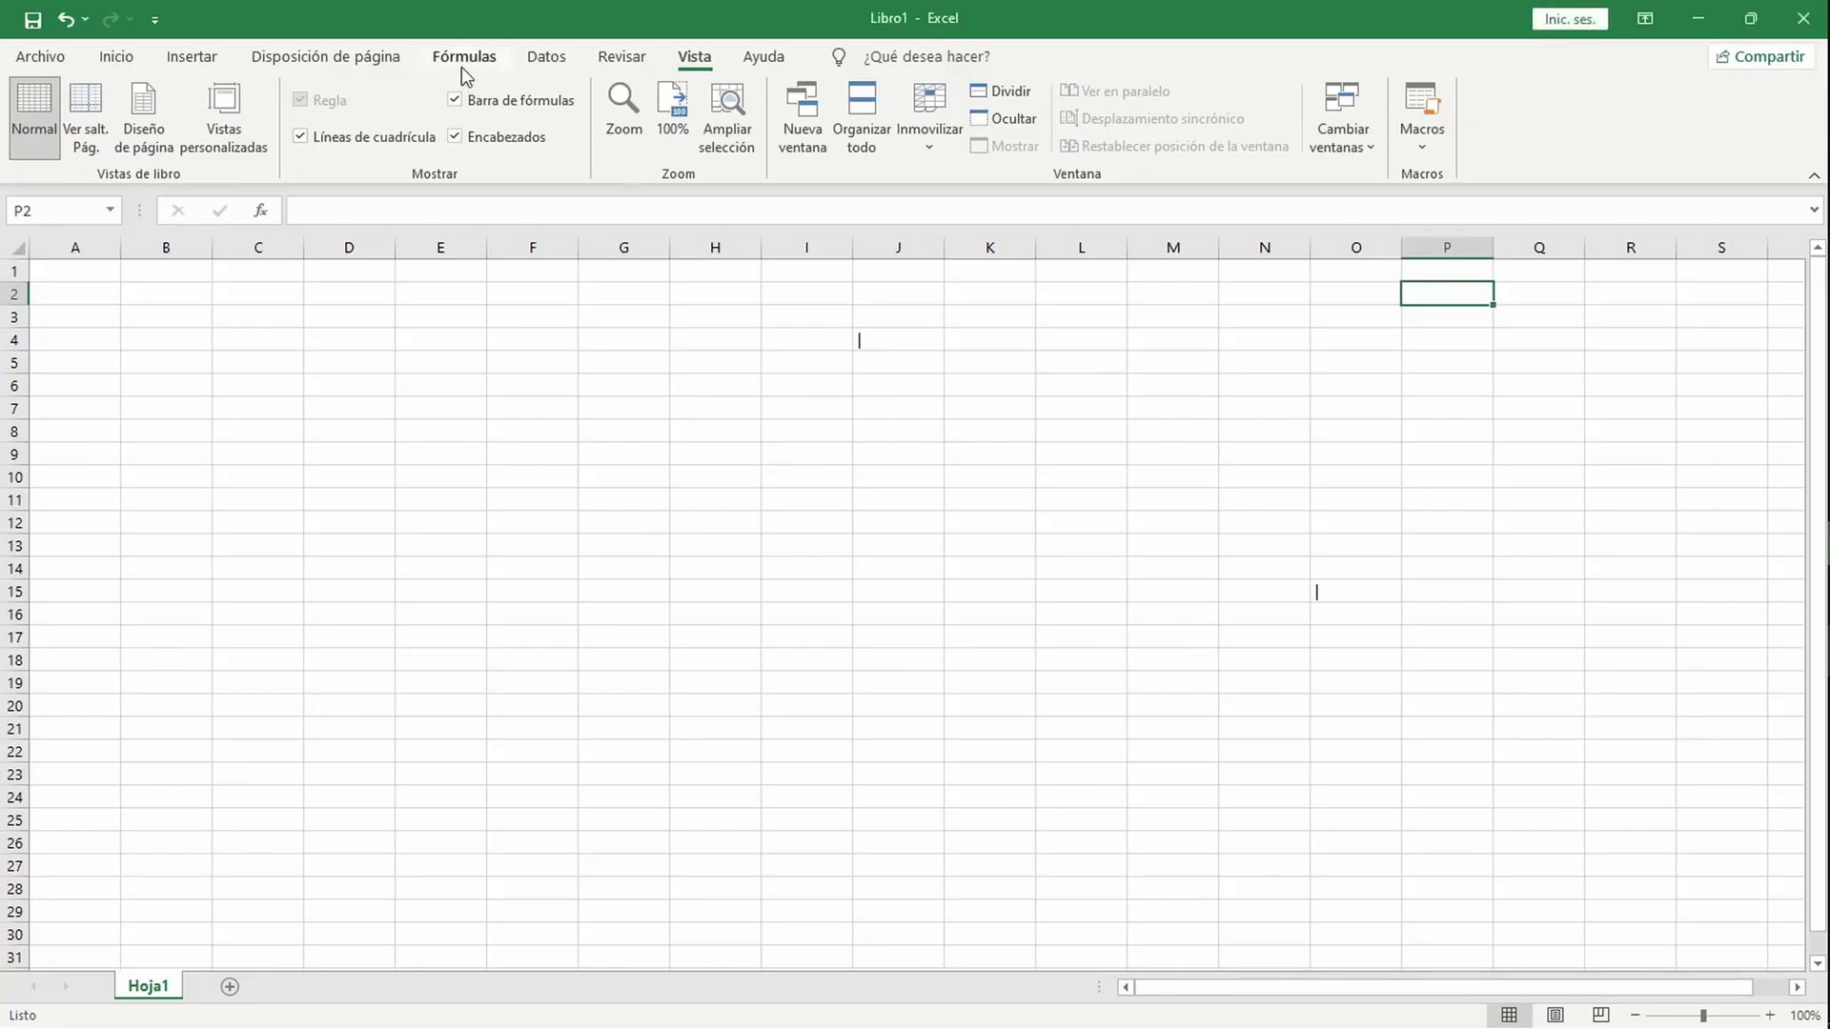
left_click(463, 59)
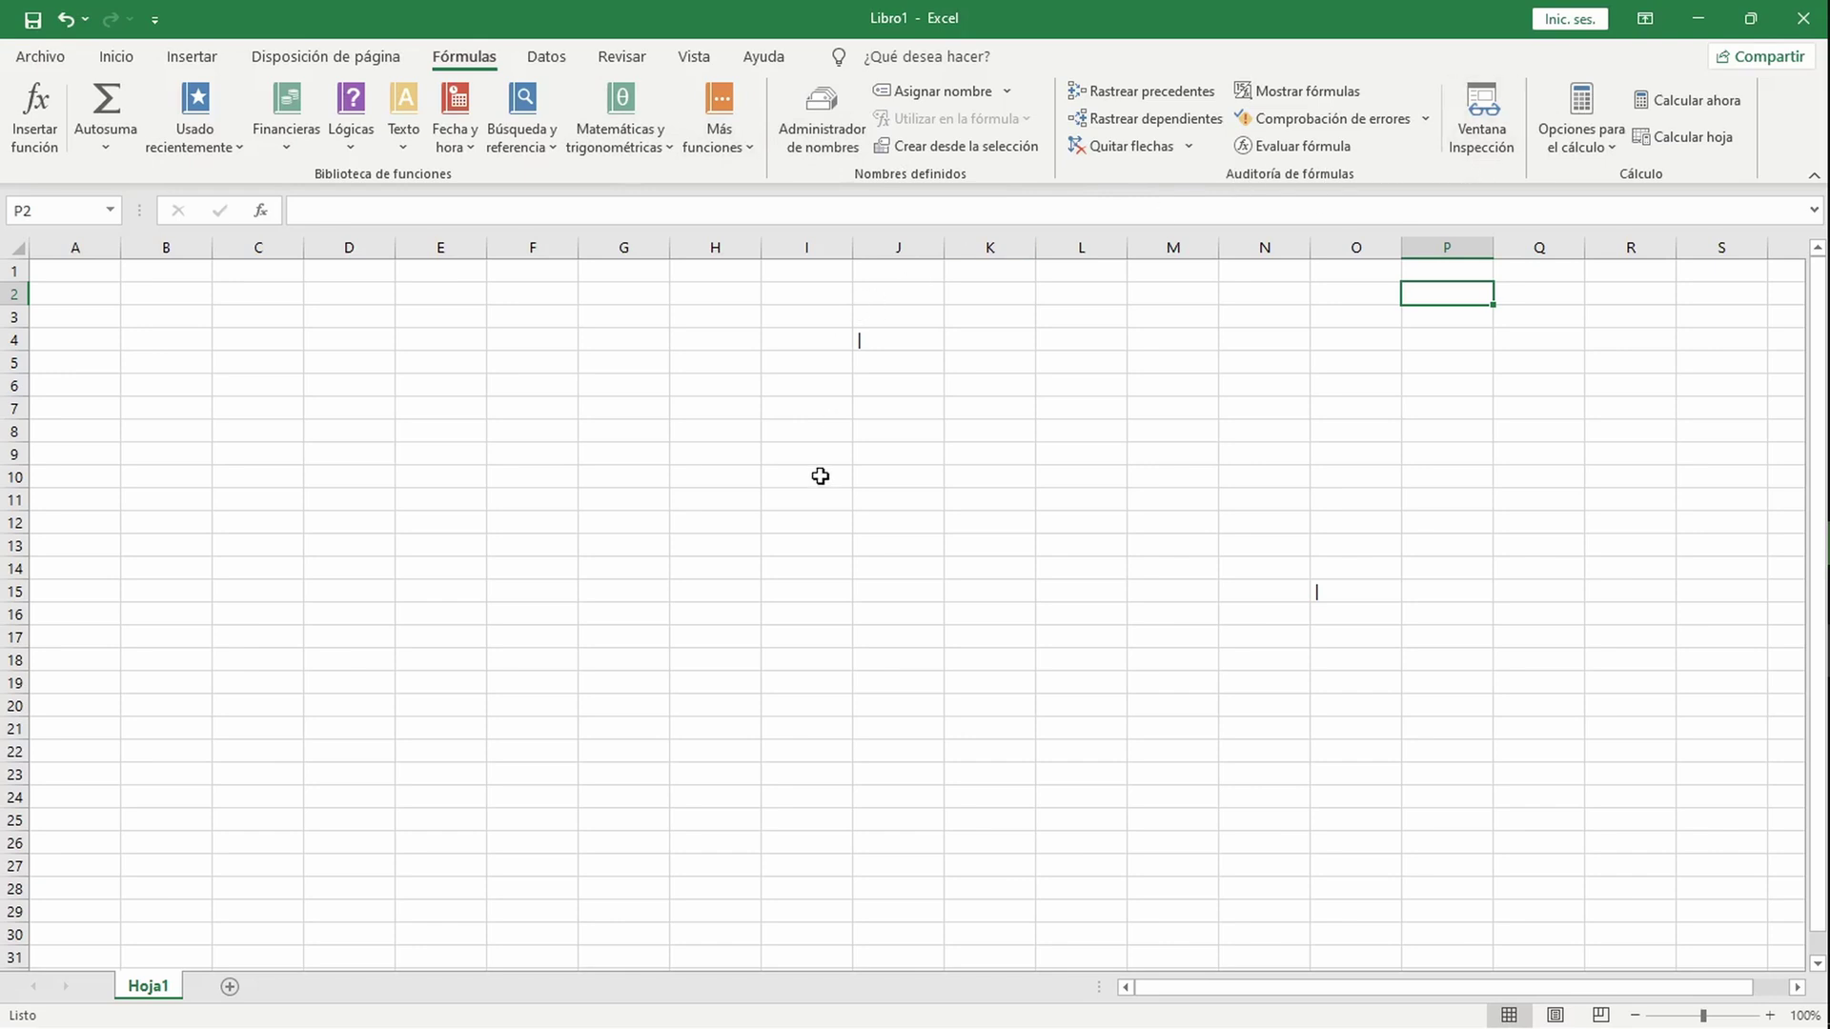
key("alt+Tab")
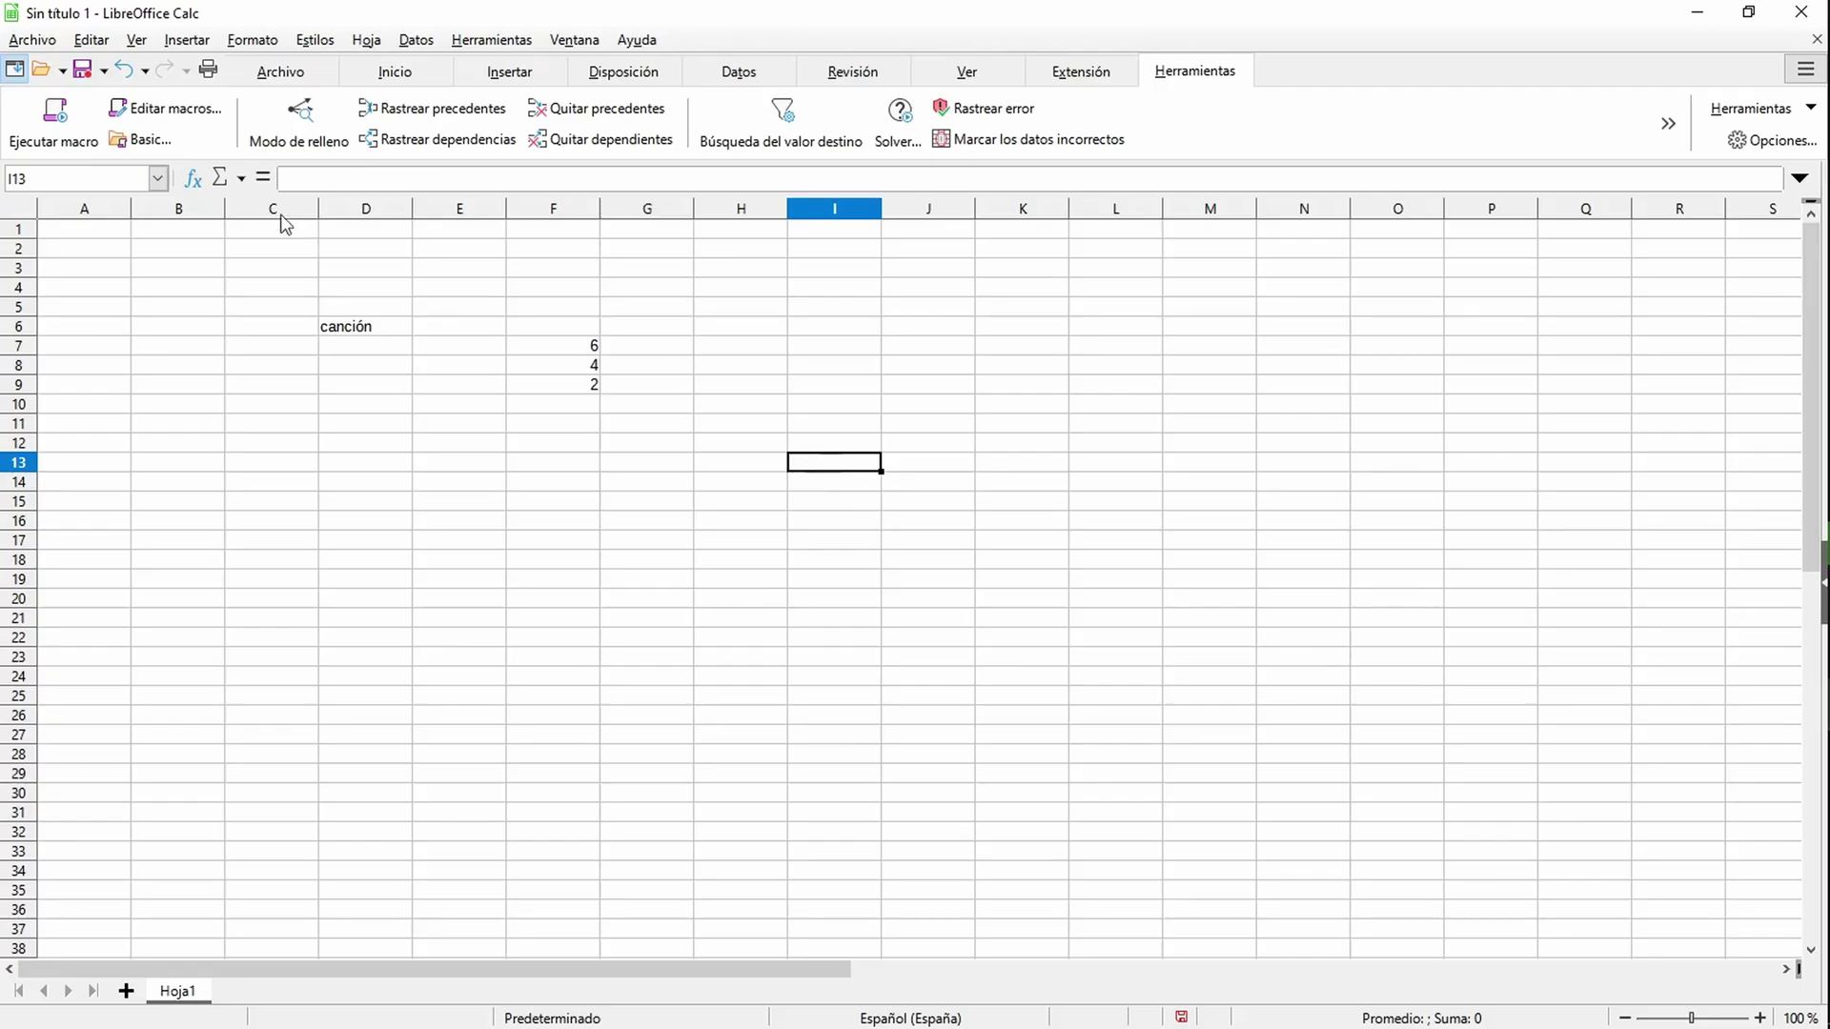
Step: Open the Function Wizard for cell I13 and list the functions in the Lógica category
left_click(192, 181)
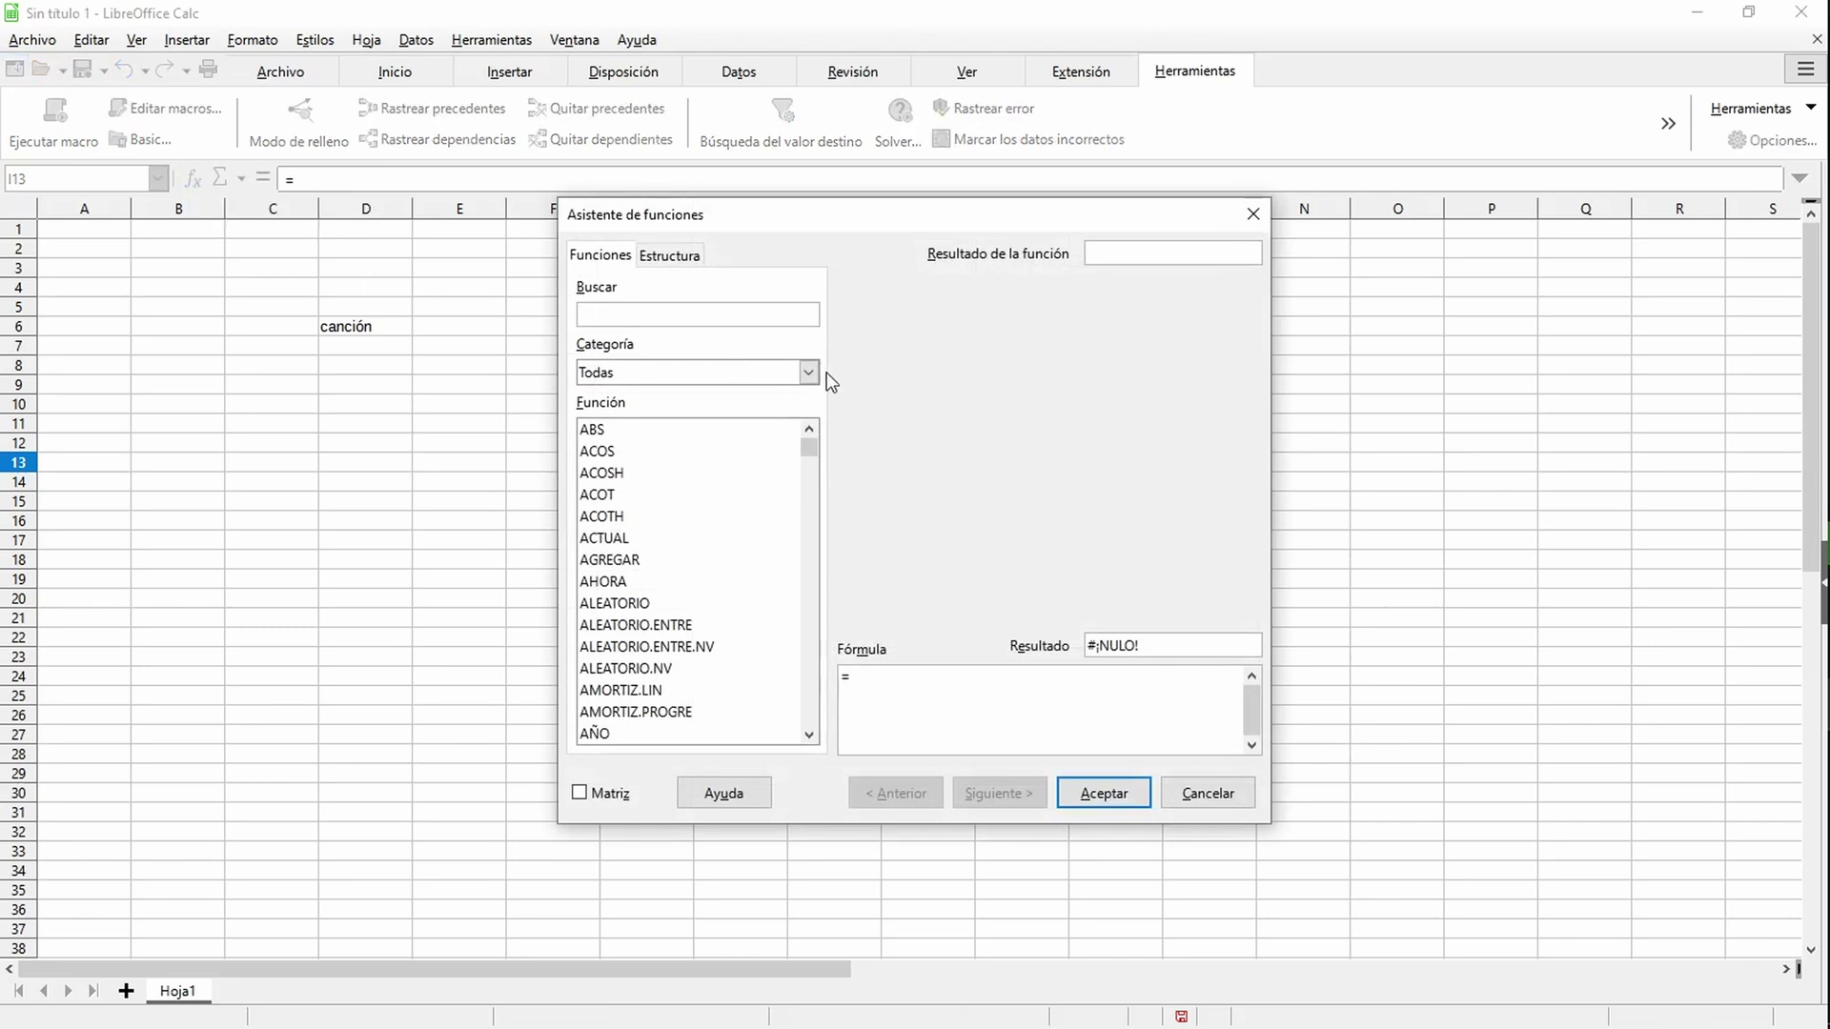
left_click(808, 372)
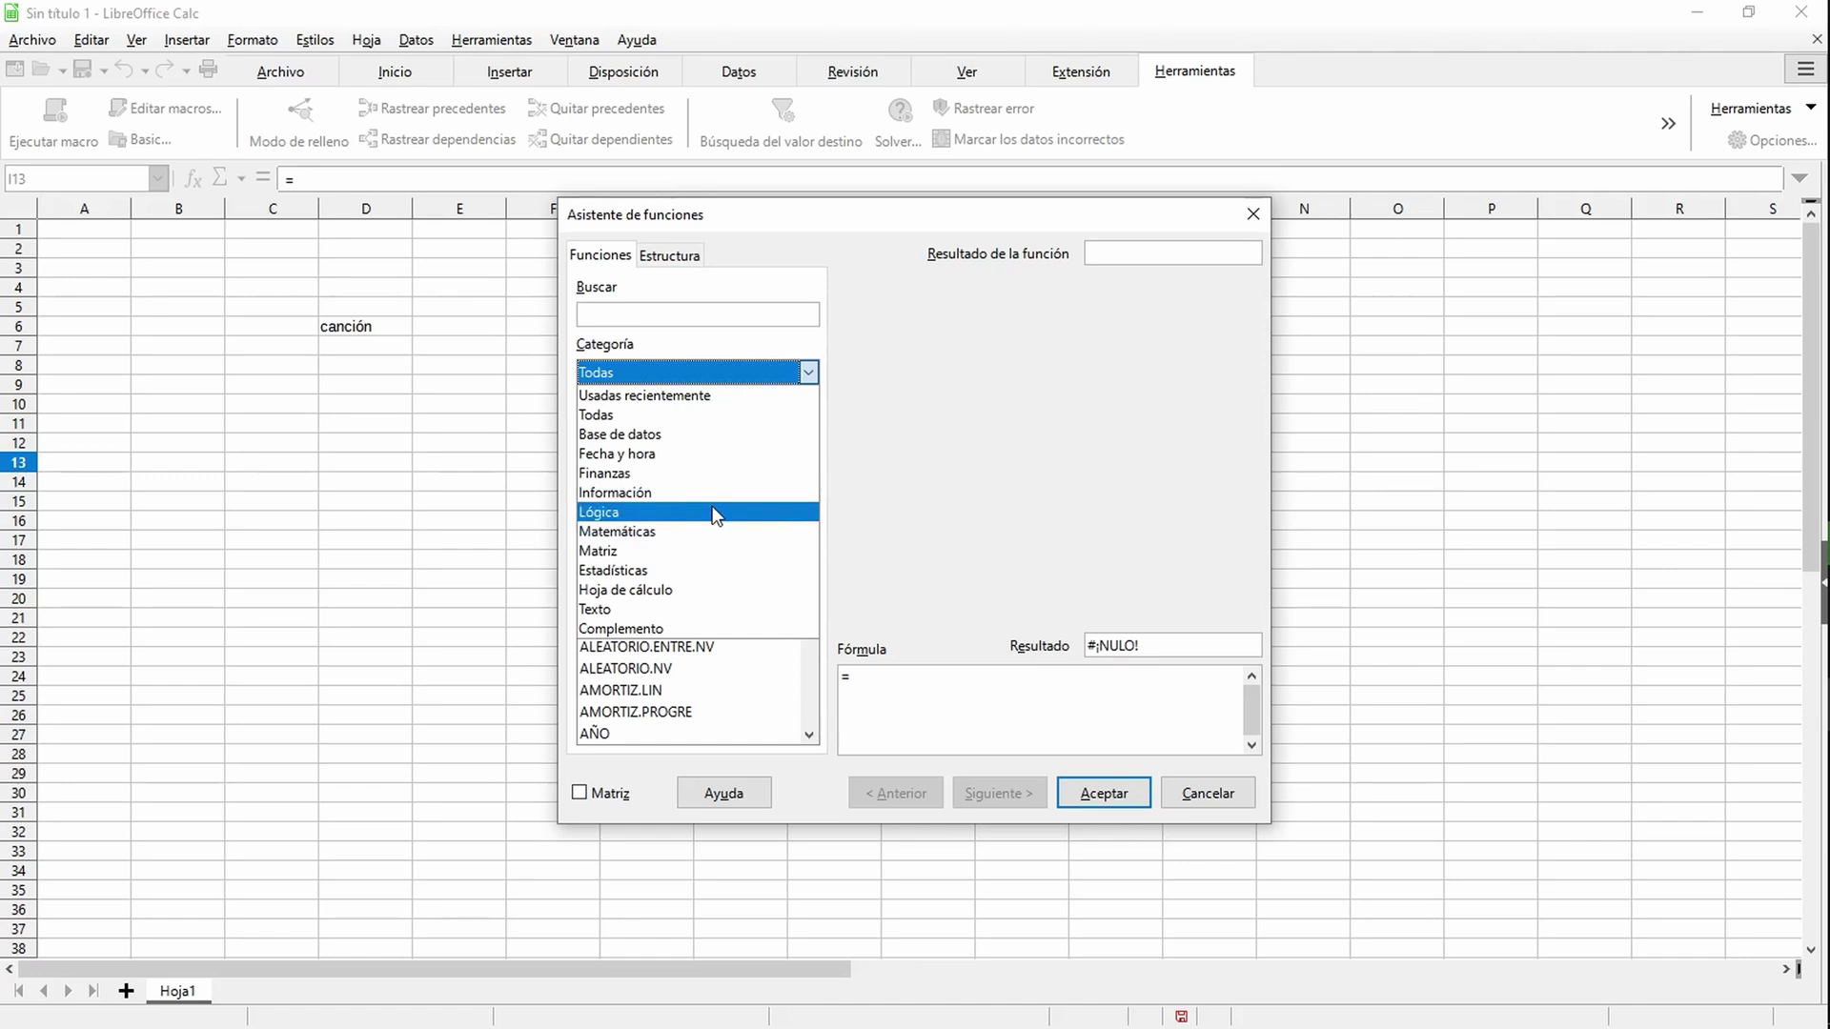
left_click(686, 512)
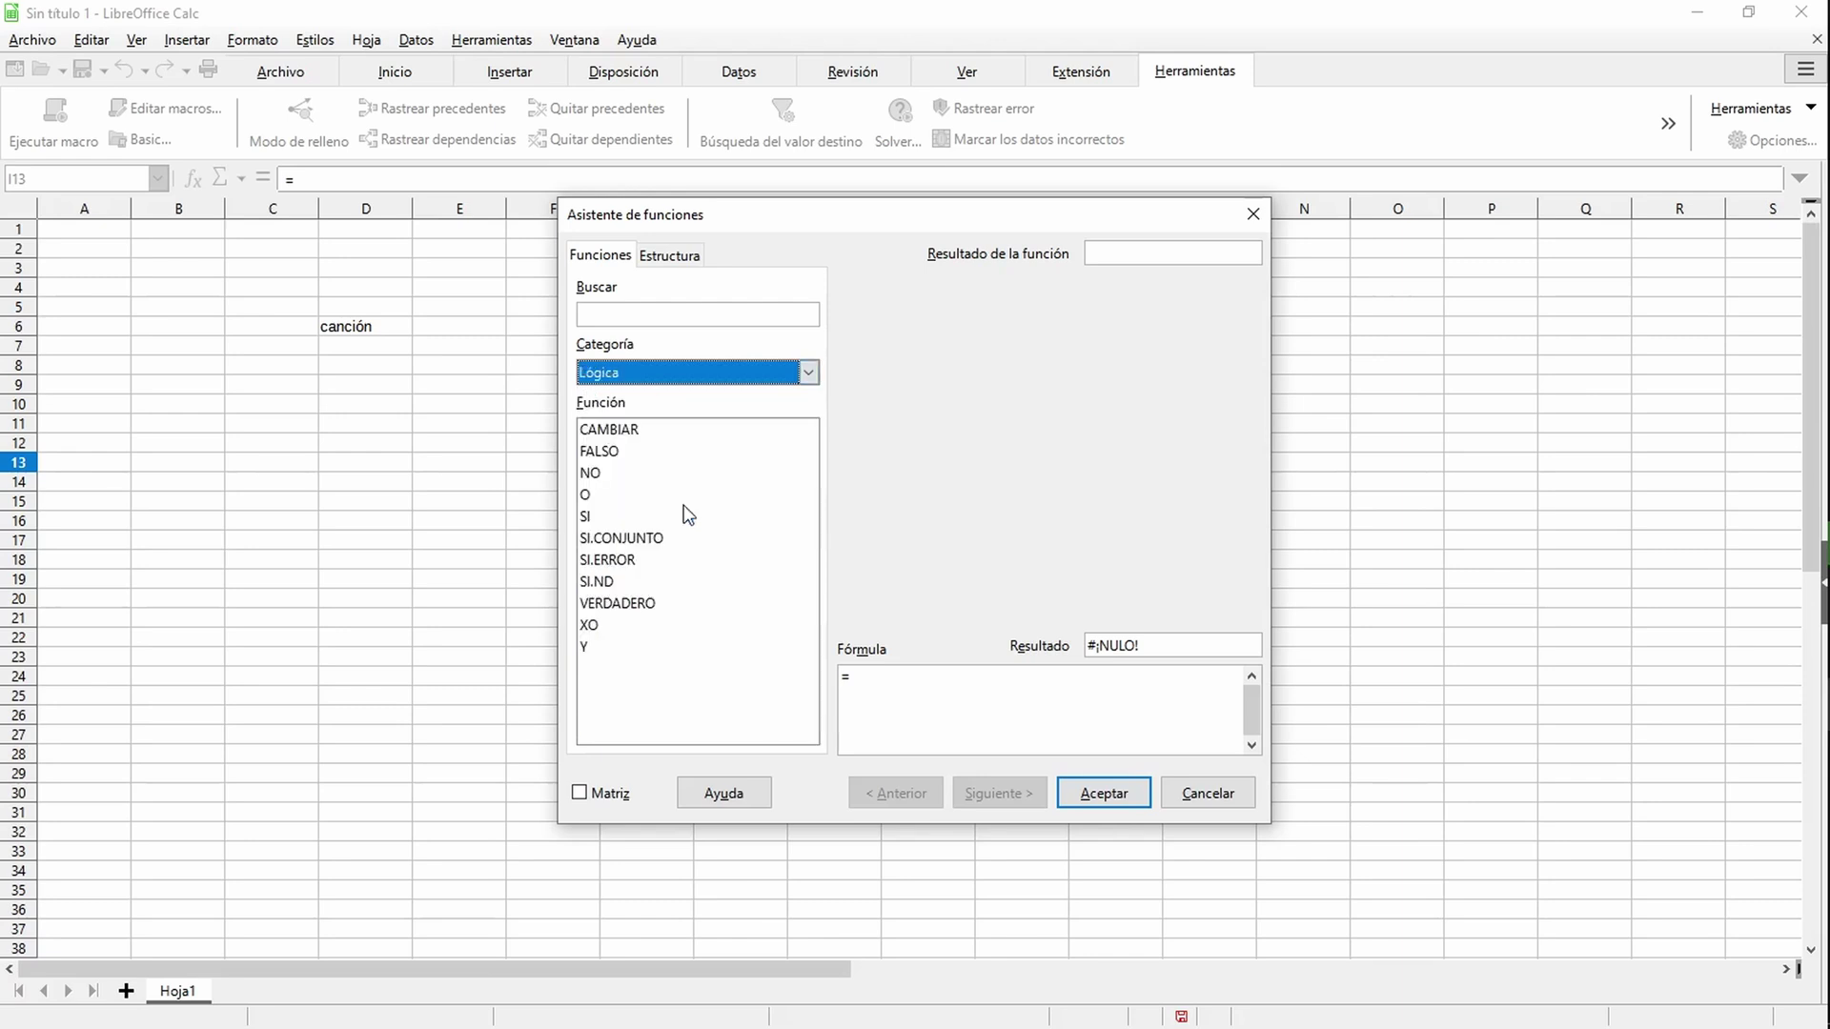
Step: Browse the Finanzas functions, view the descriptions of VNA and TIR, and cancel the Function Wizard
left_click(808, 372)
left_click(653, 473)
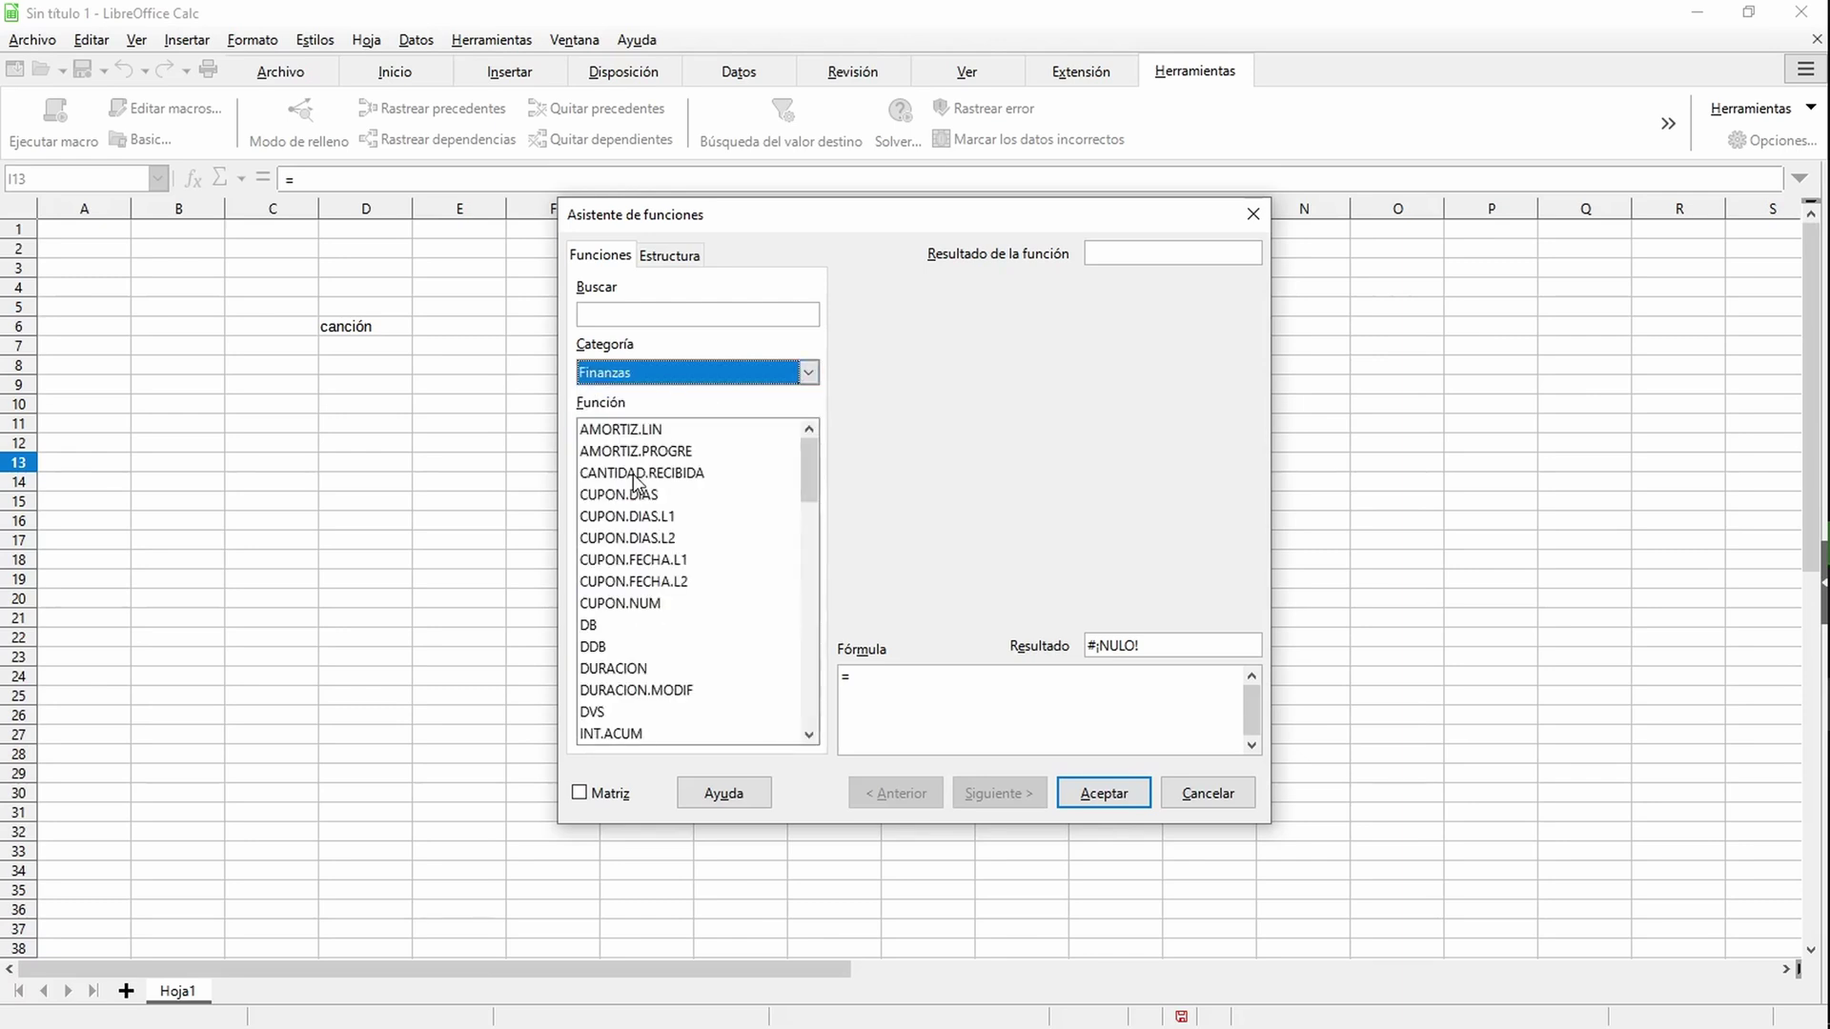
scroll(725, 560, "down", 5)
scroll(725, 560, "down", 8)
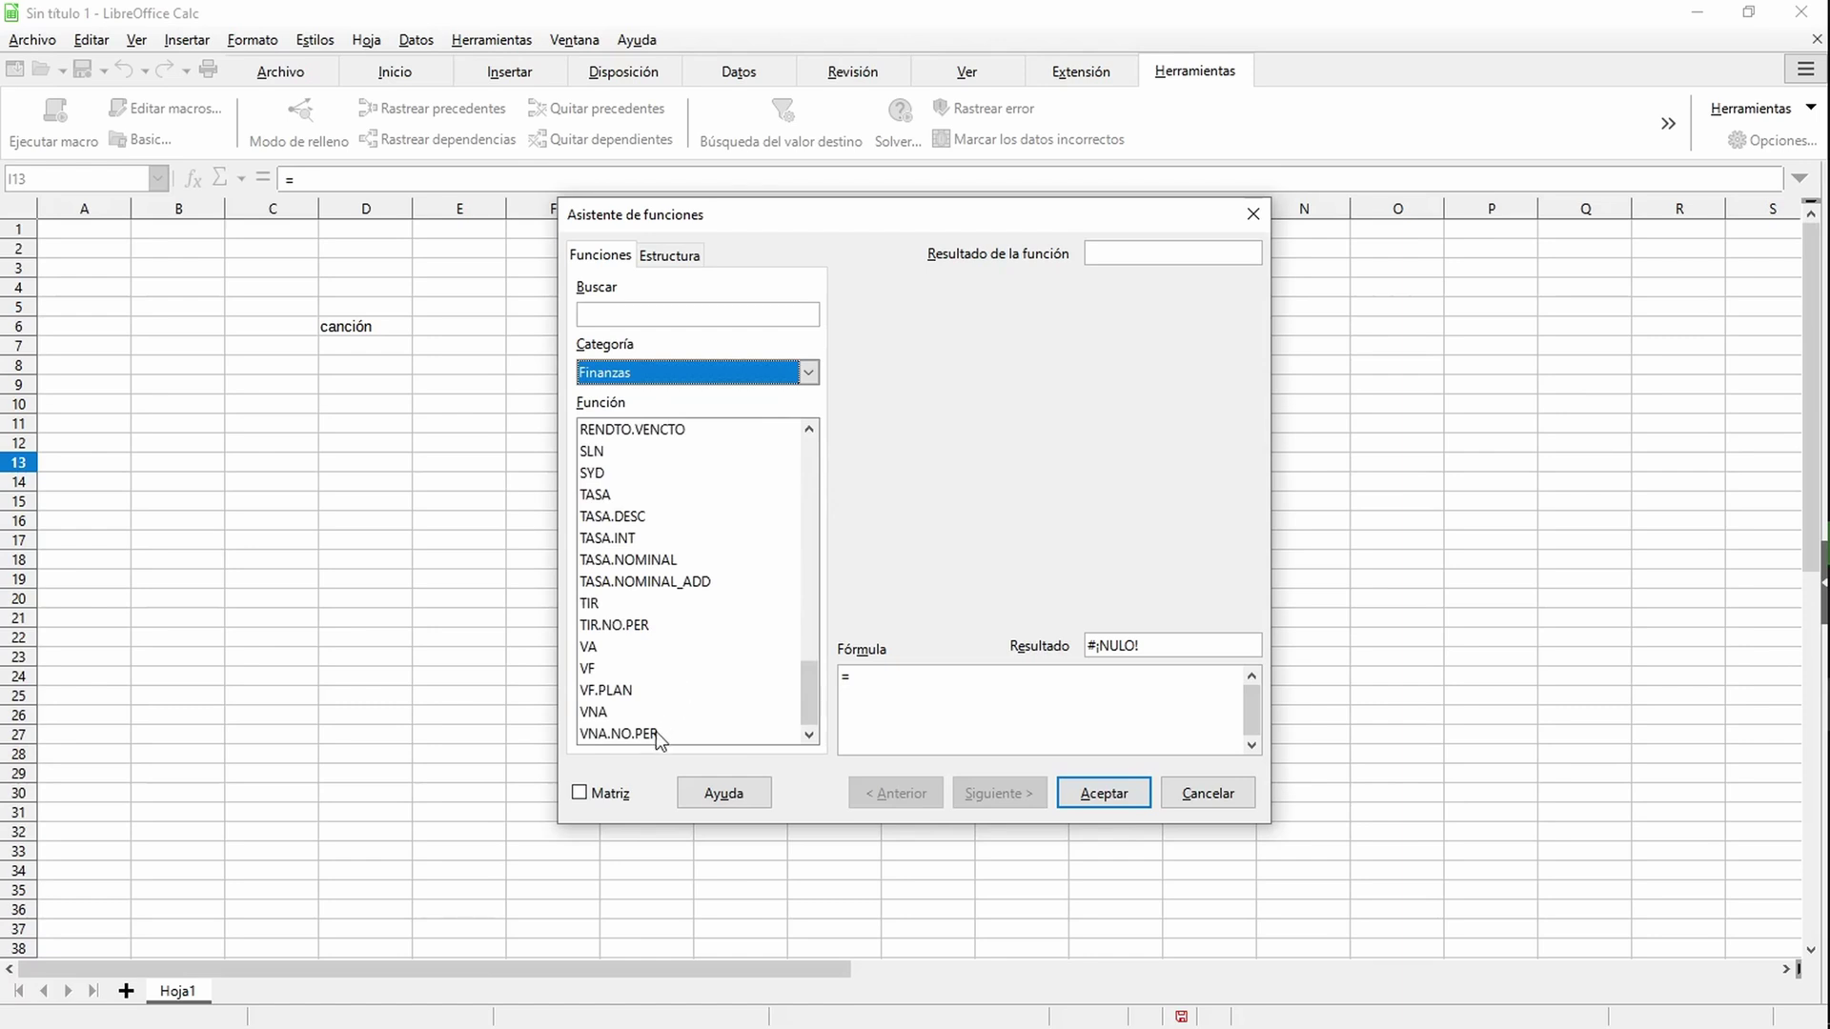
left_click(598, 713)
left_click(620, 605)
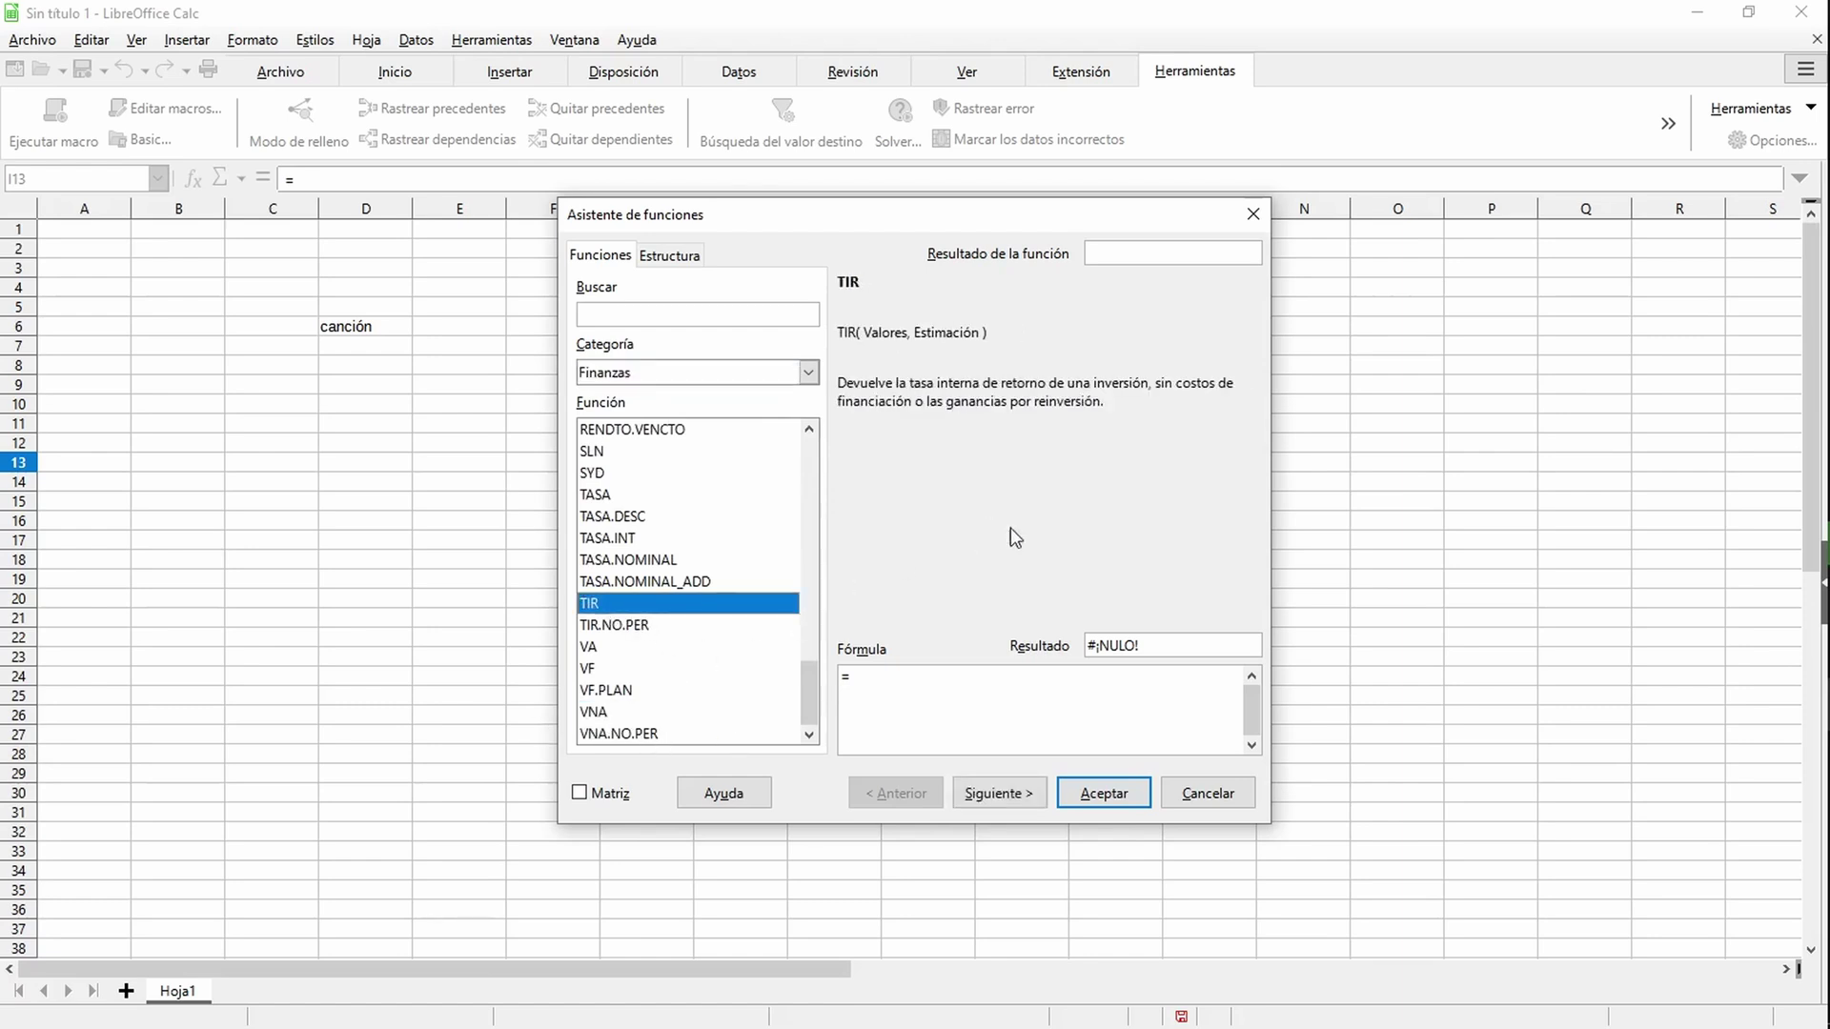
left_click(1226, 797)
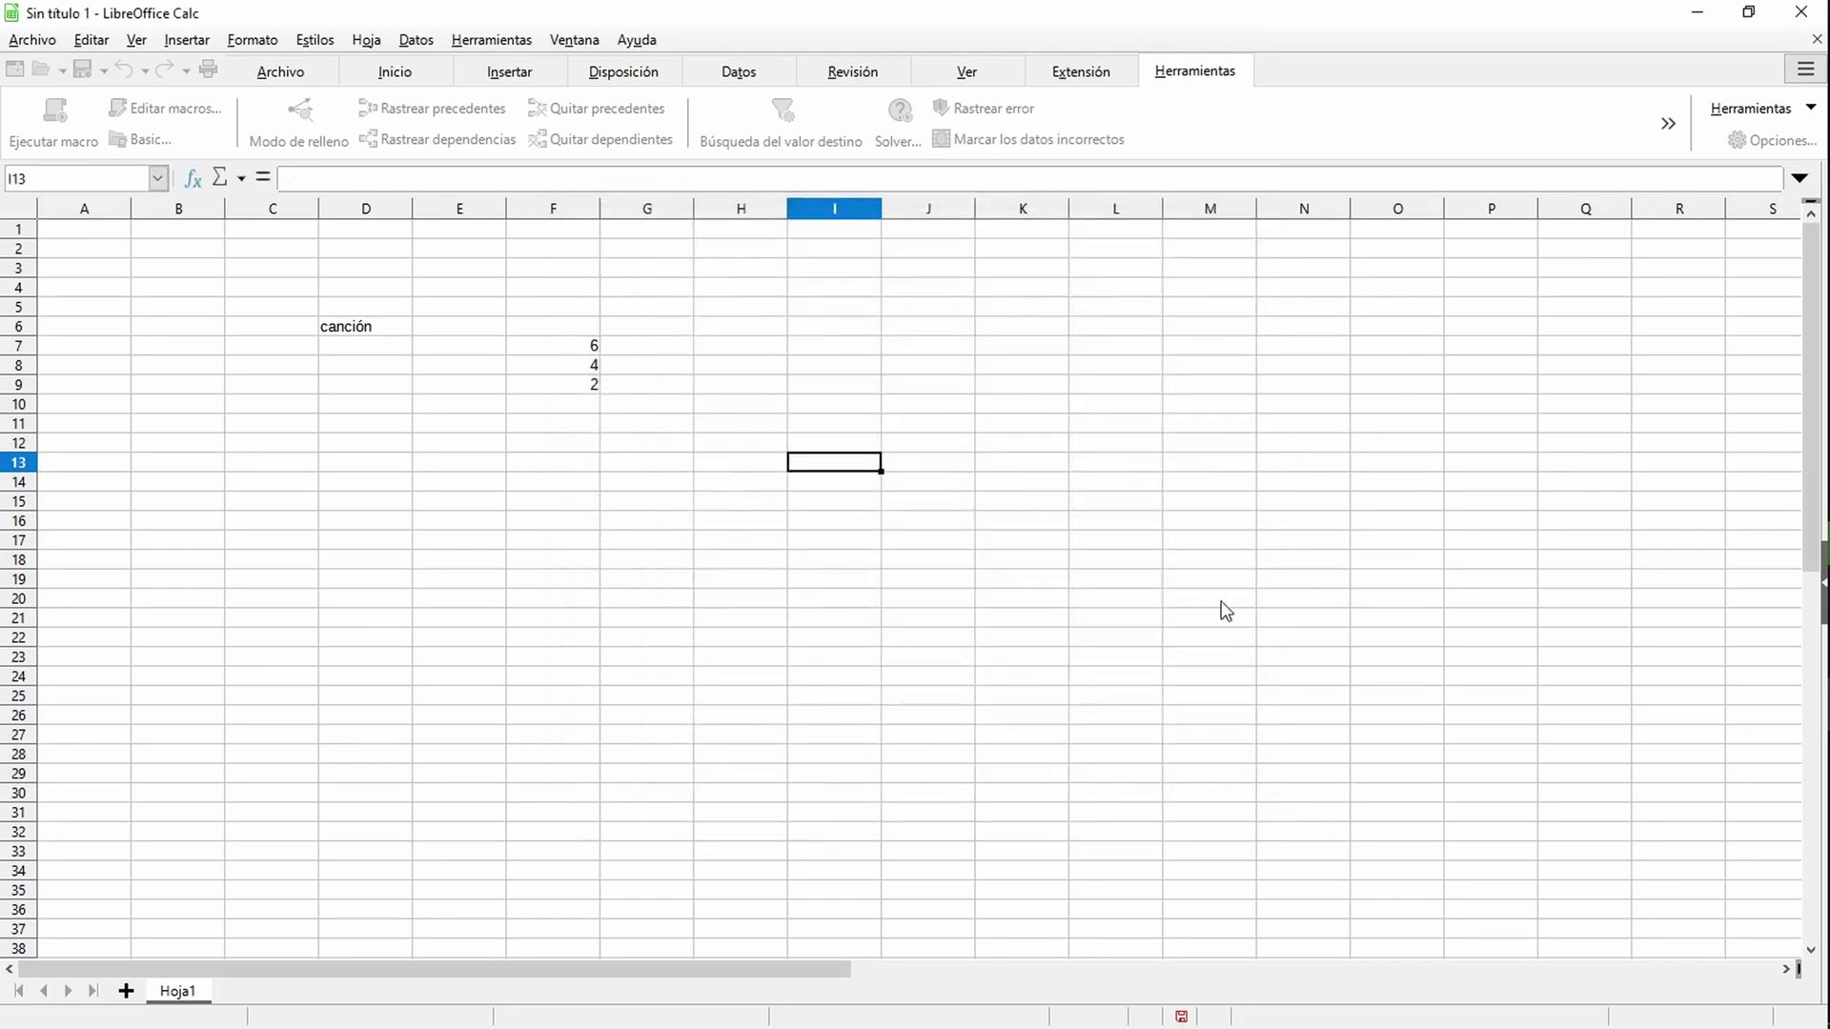
left_click(858, 351)
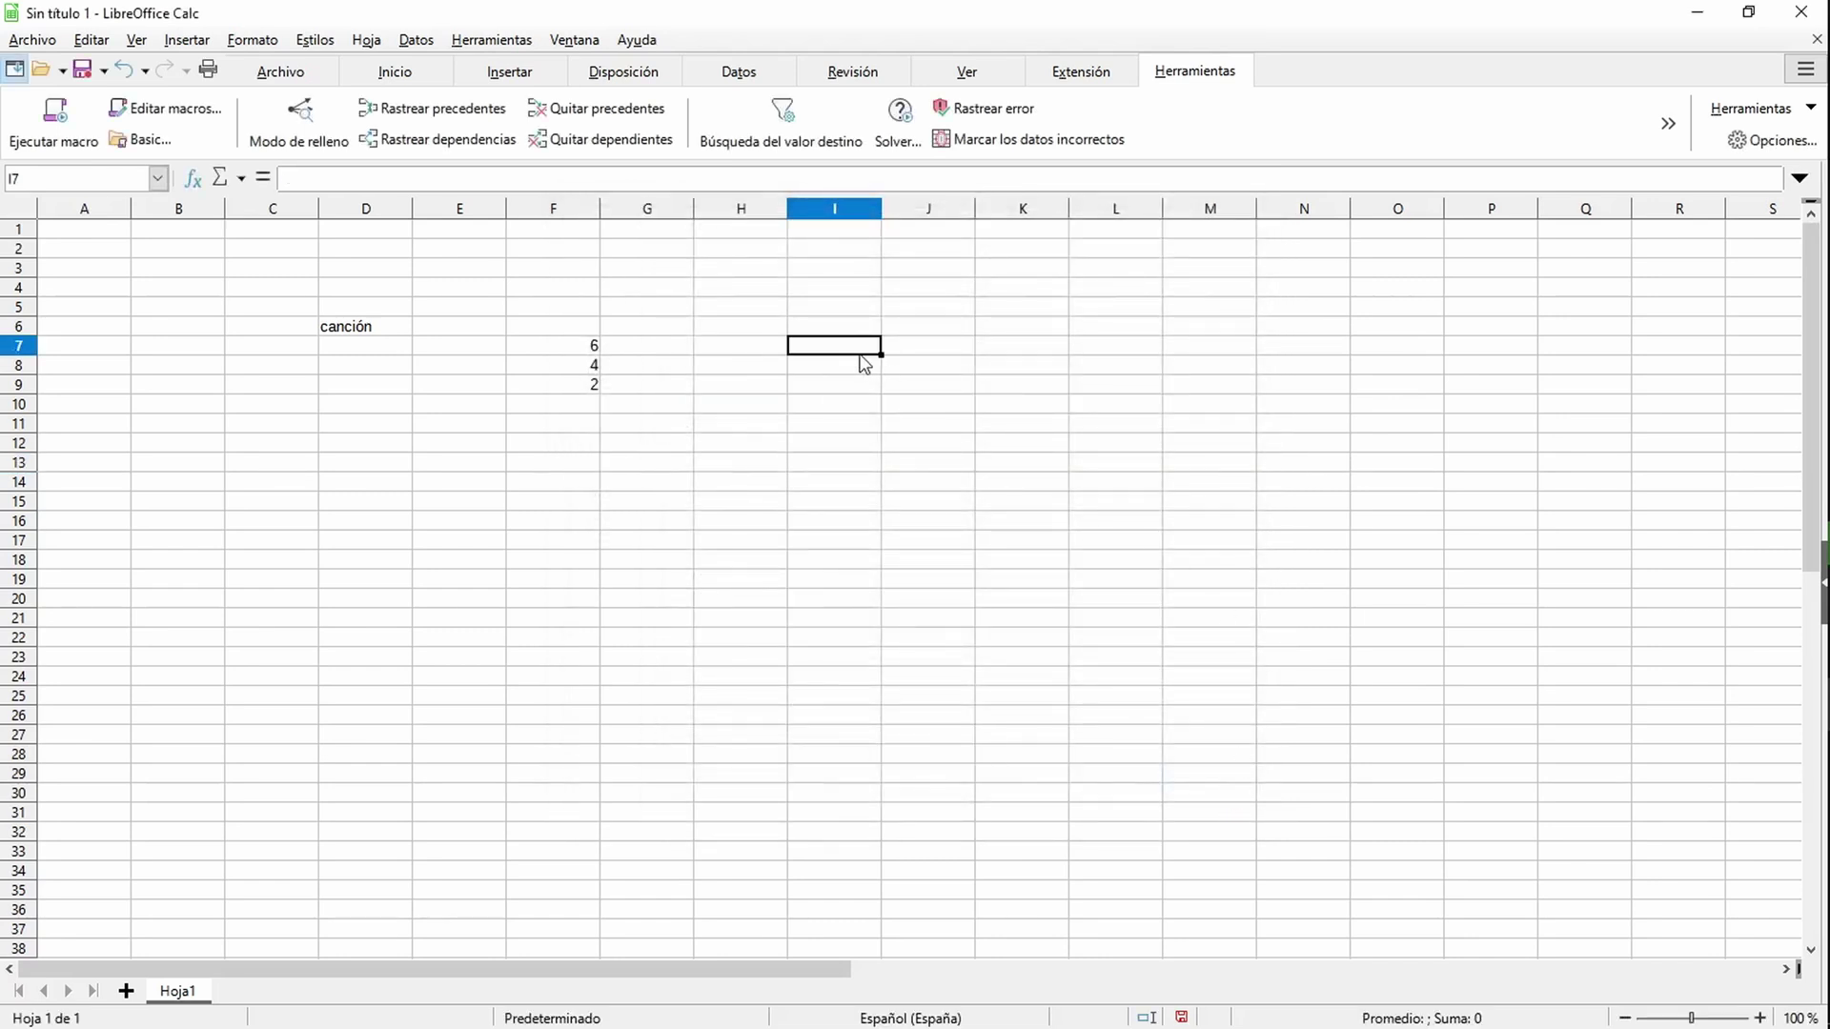
Step: Look through the available insert, format and tools commands without applying any of them
left_click(183, 41)
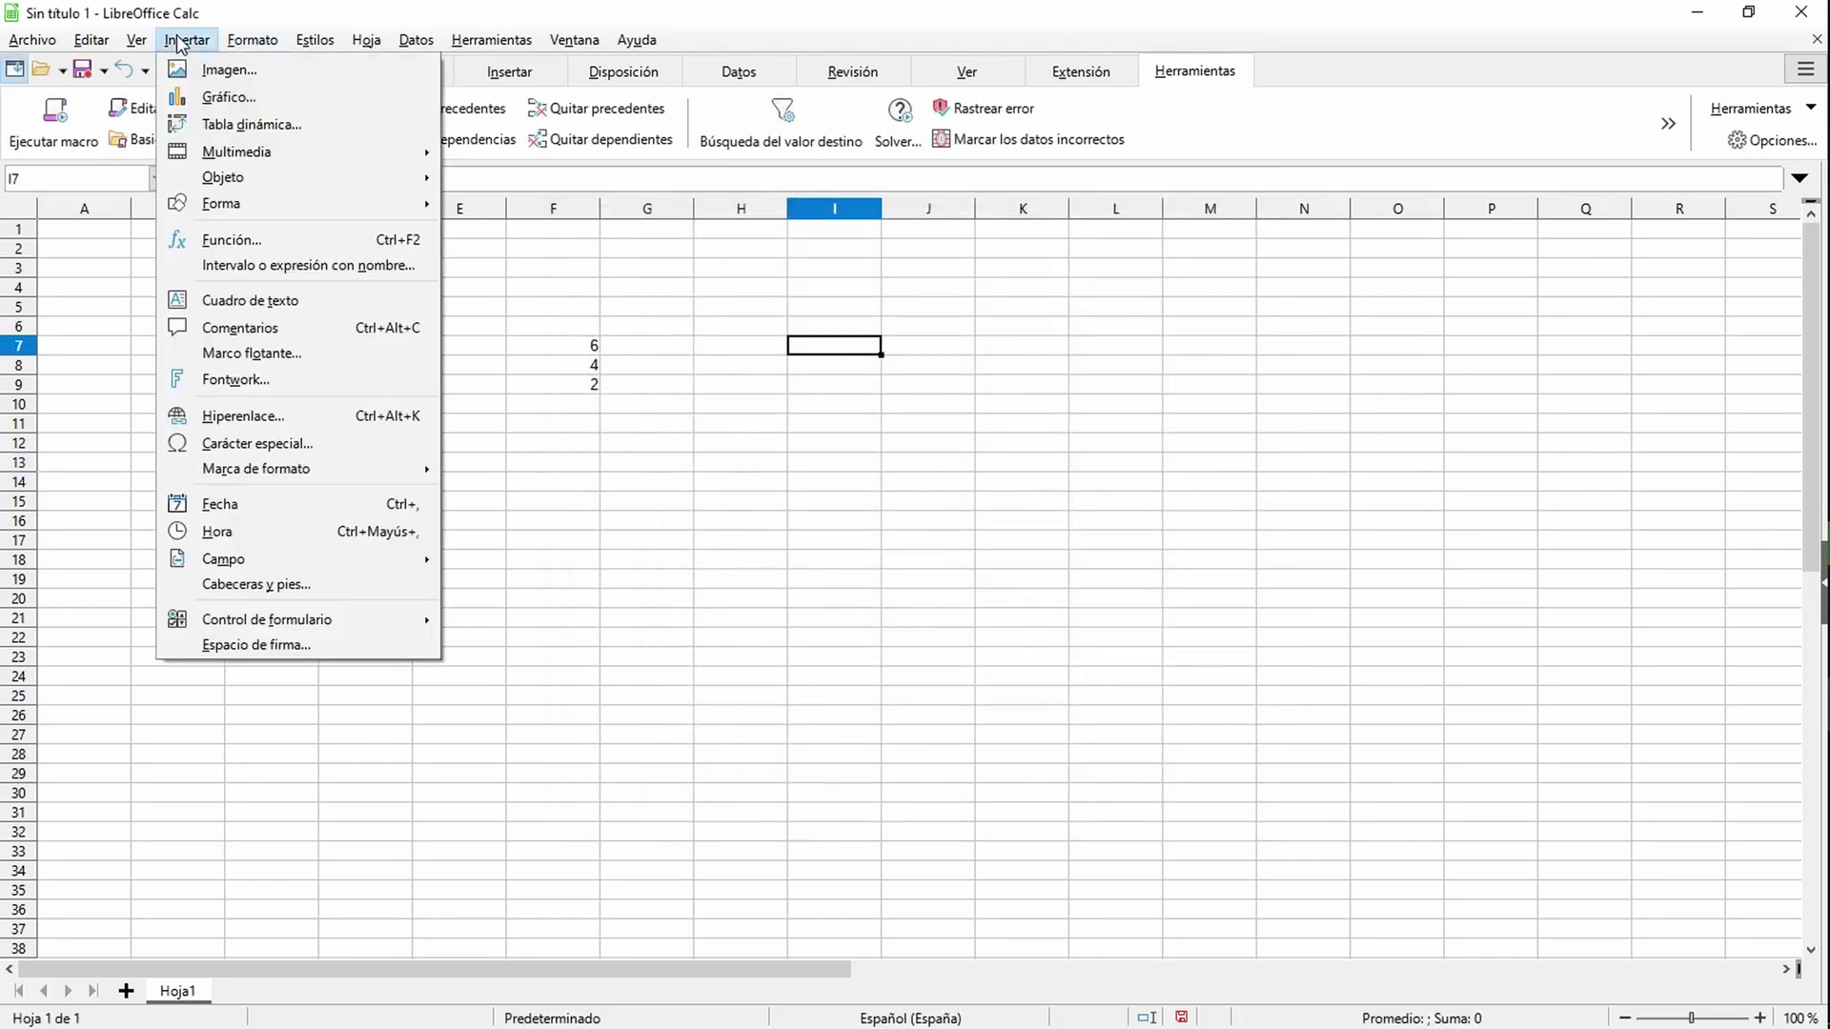
left_click(182, 43)
left_click(253, 42)
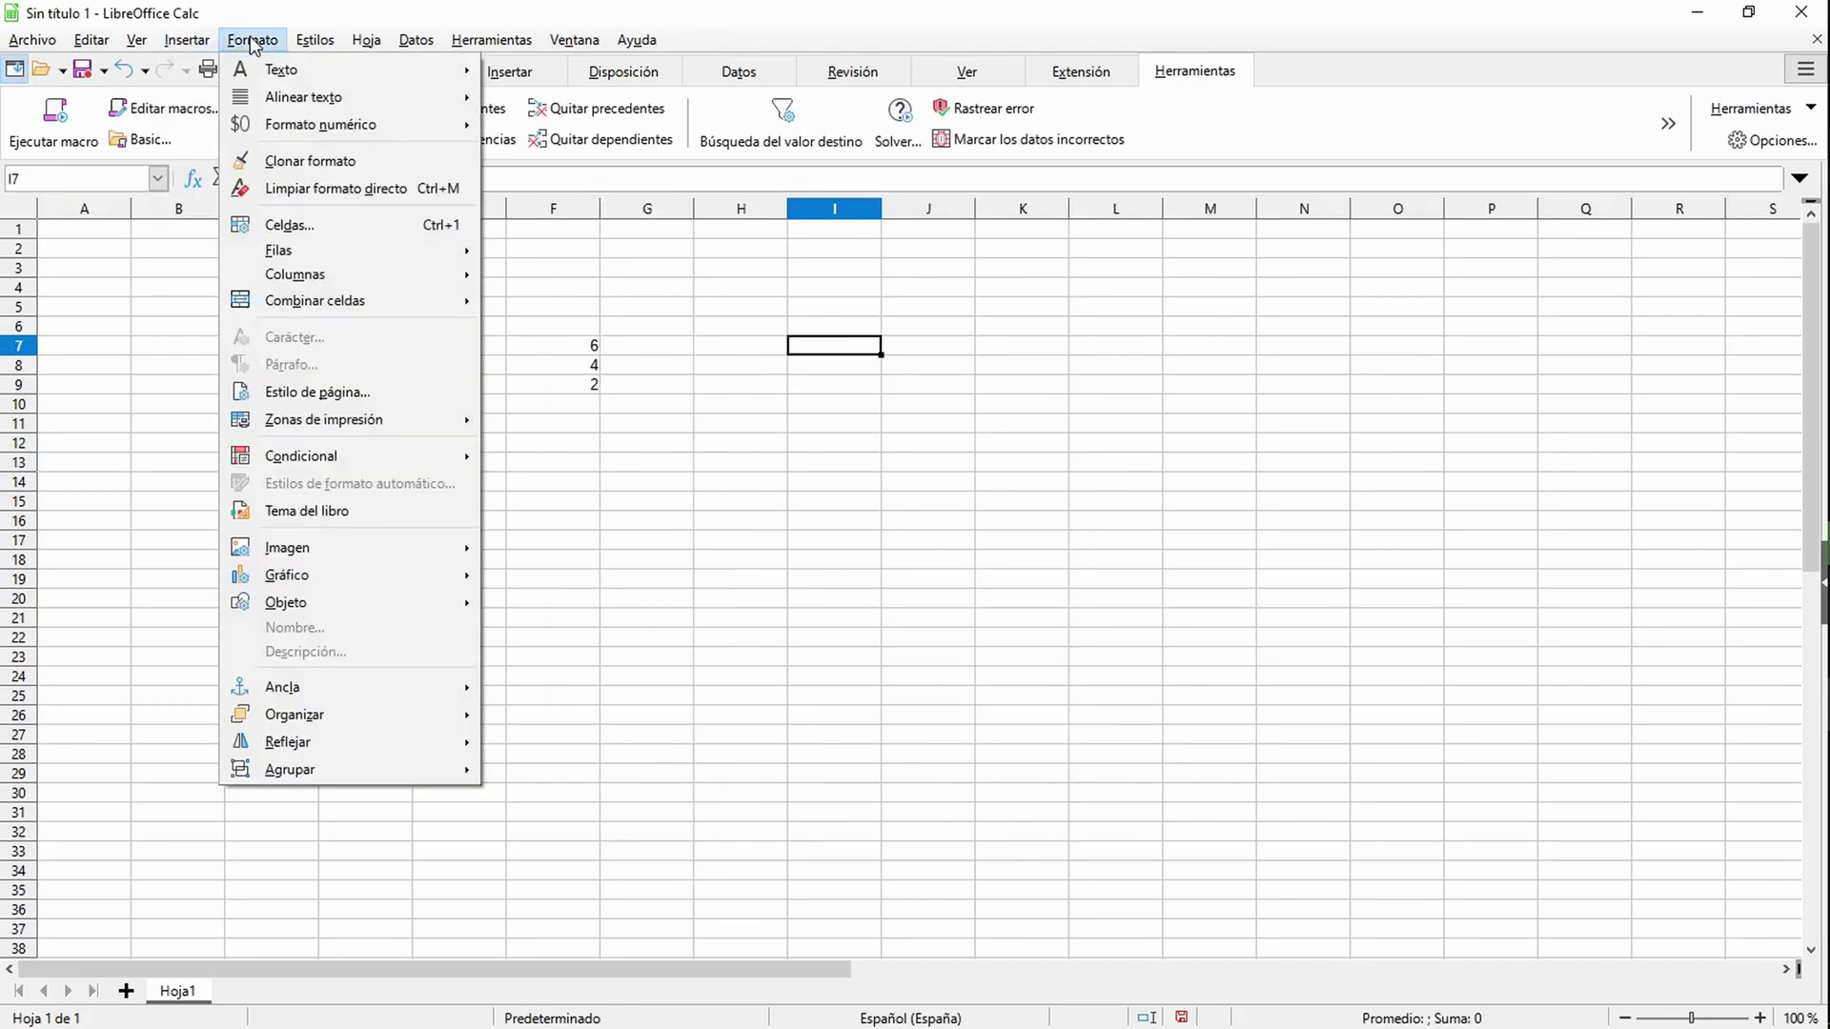
left_click(978, 537)
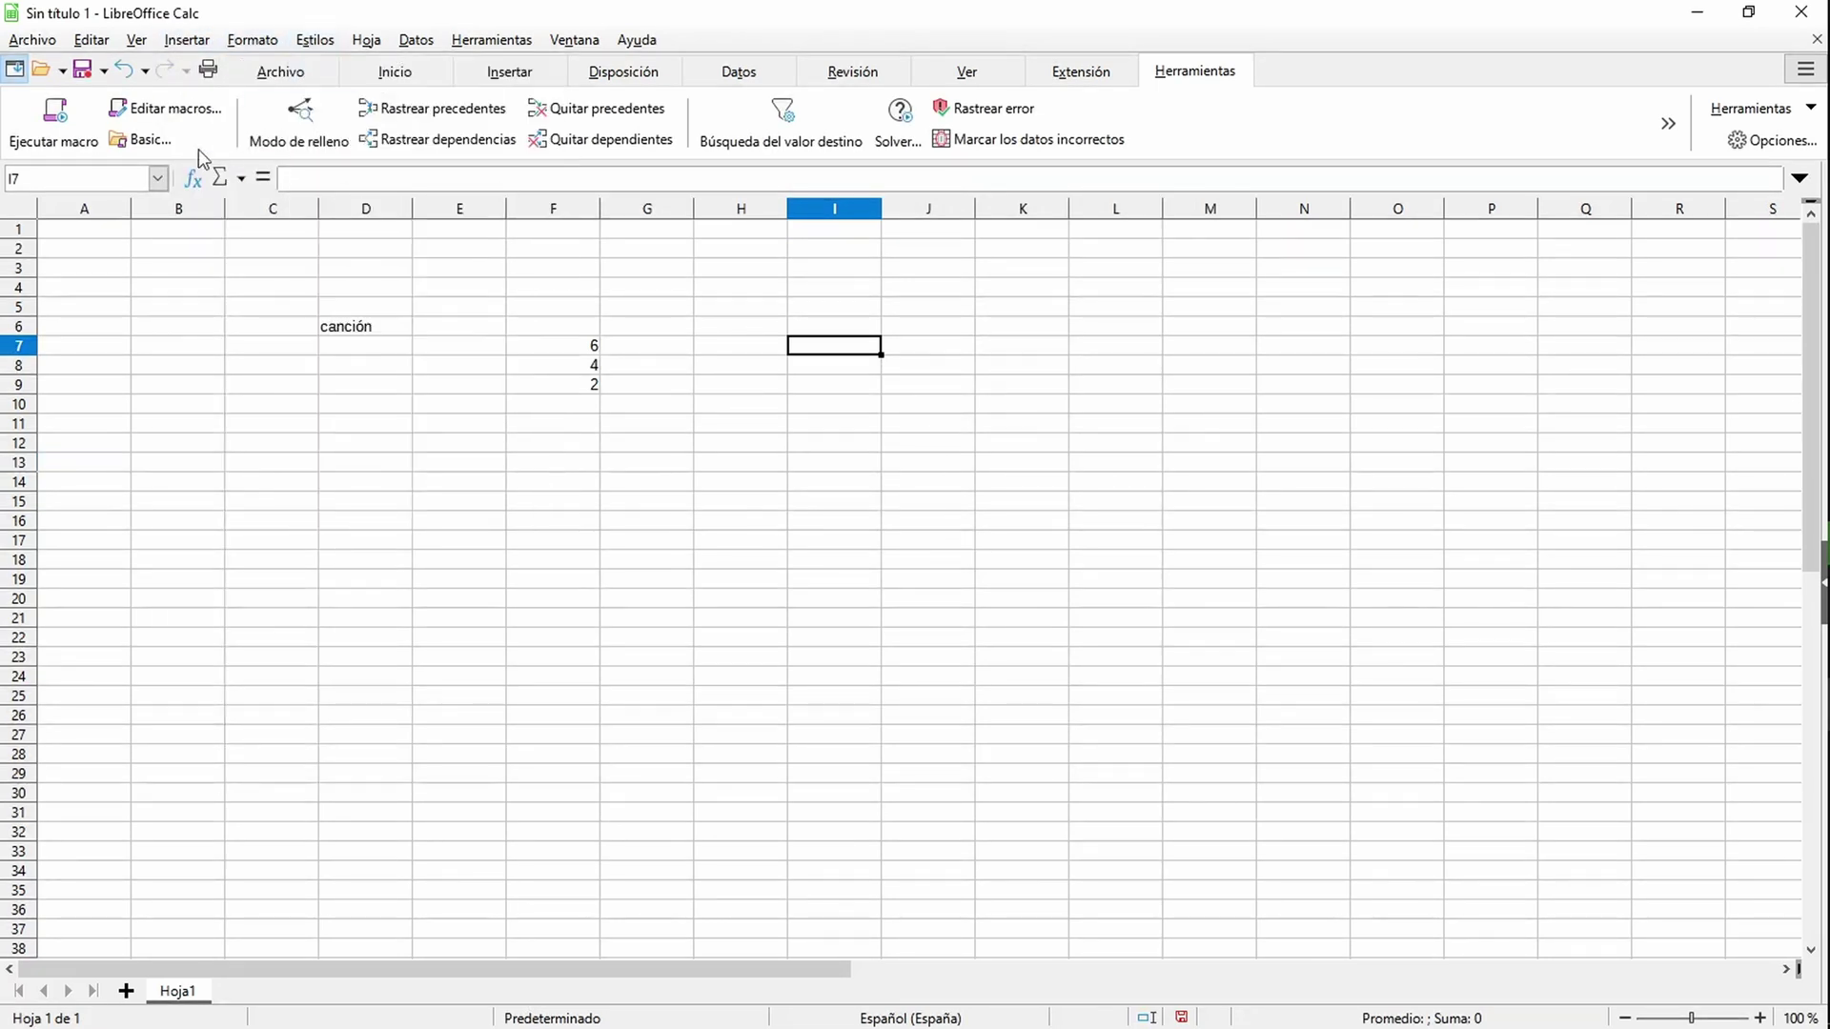
left_click(1738, 113)
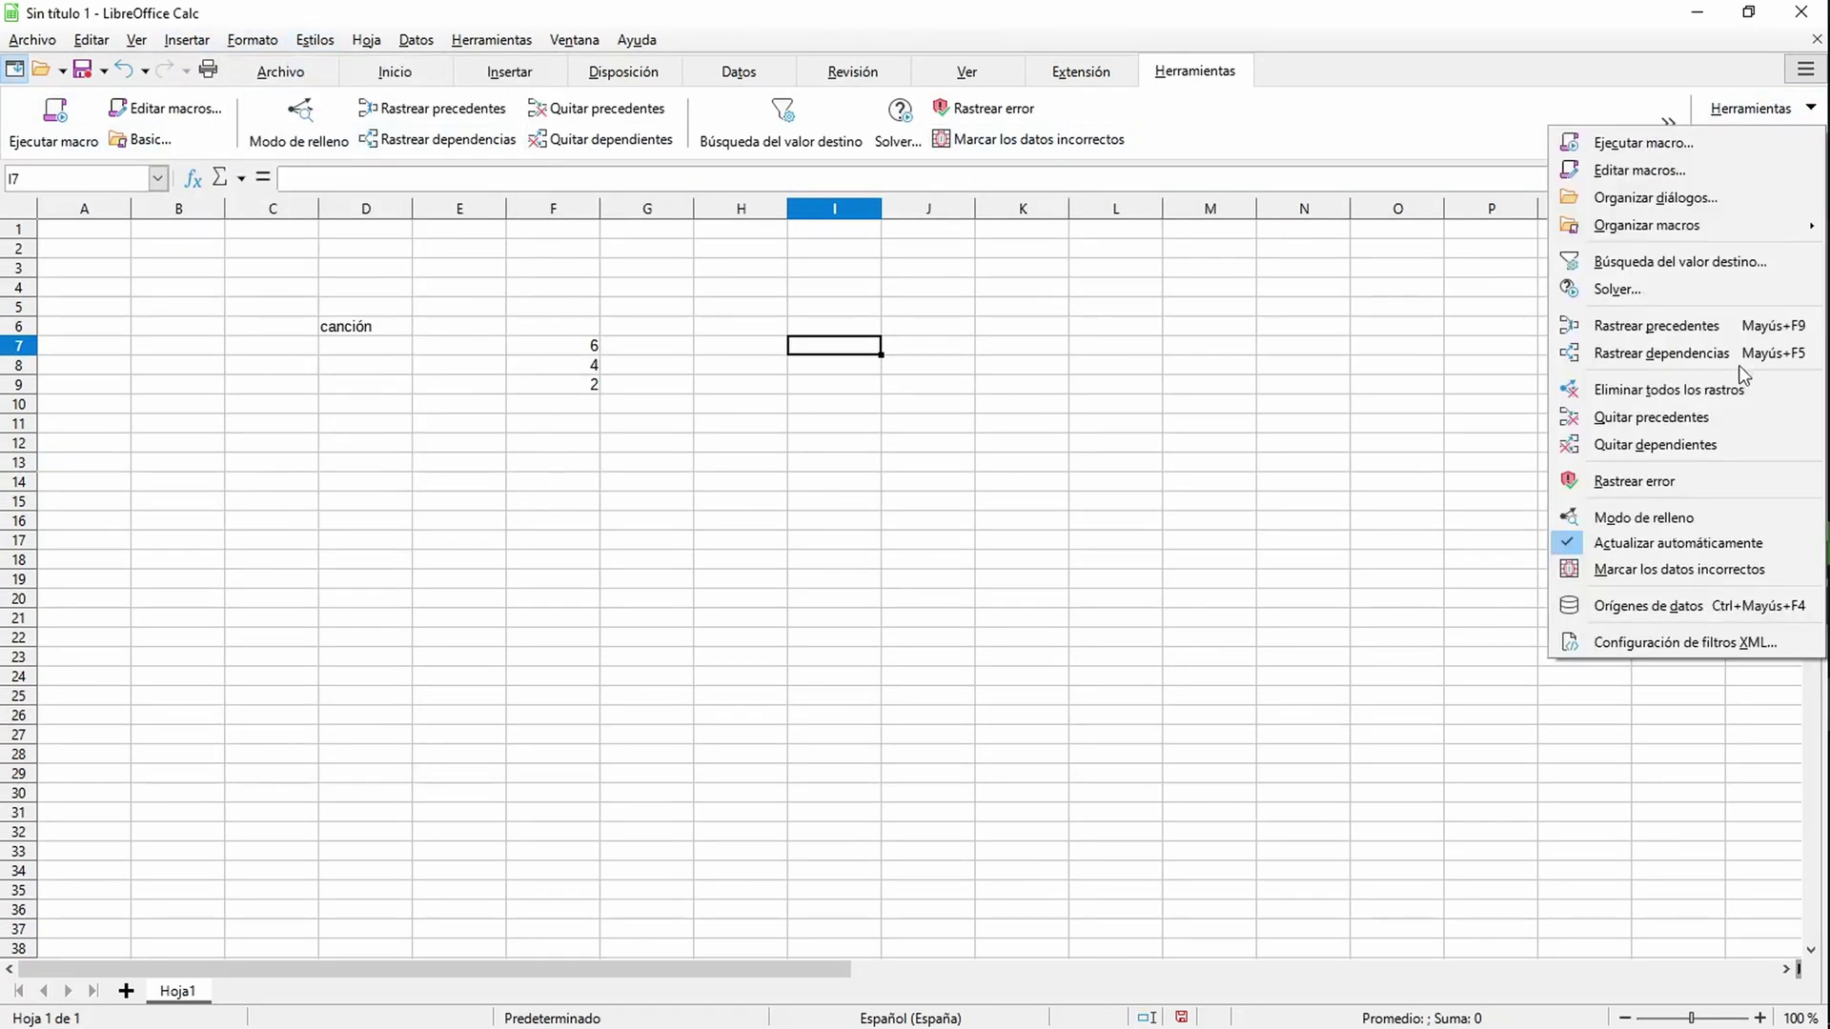
left_click(825, 474)
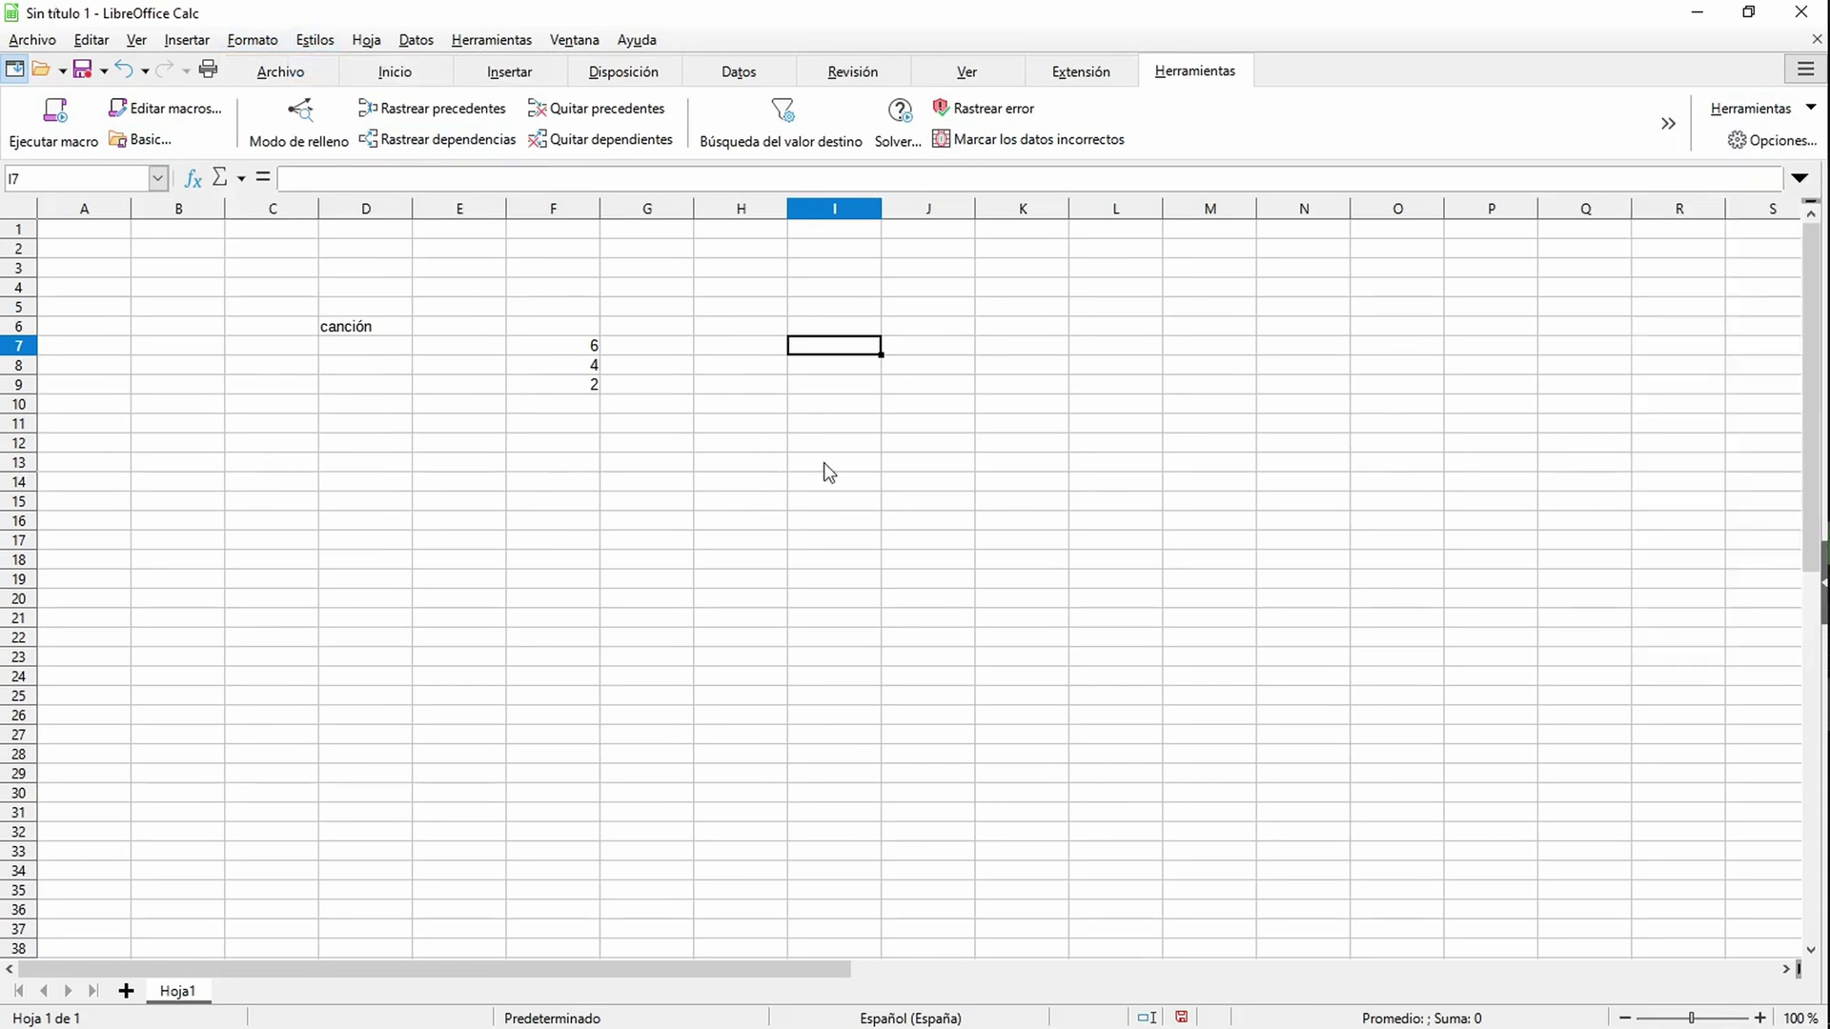
Step: Look through the cell styles, sheet commands and data commands that Calc offers
left_click(310, 41)
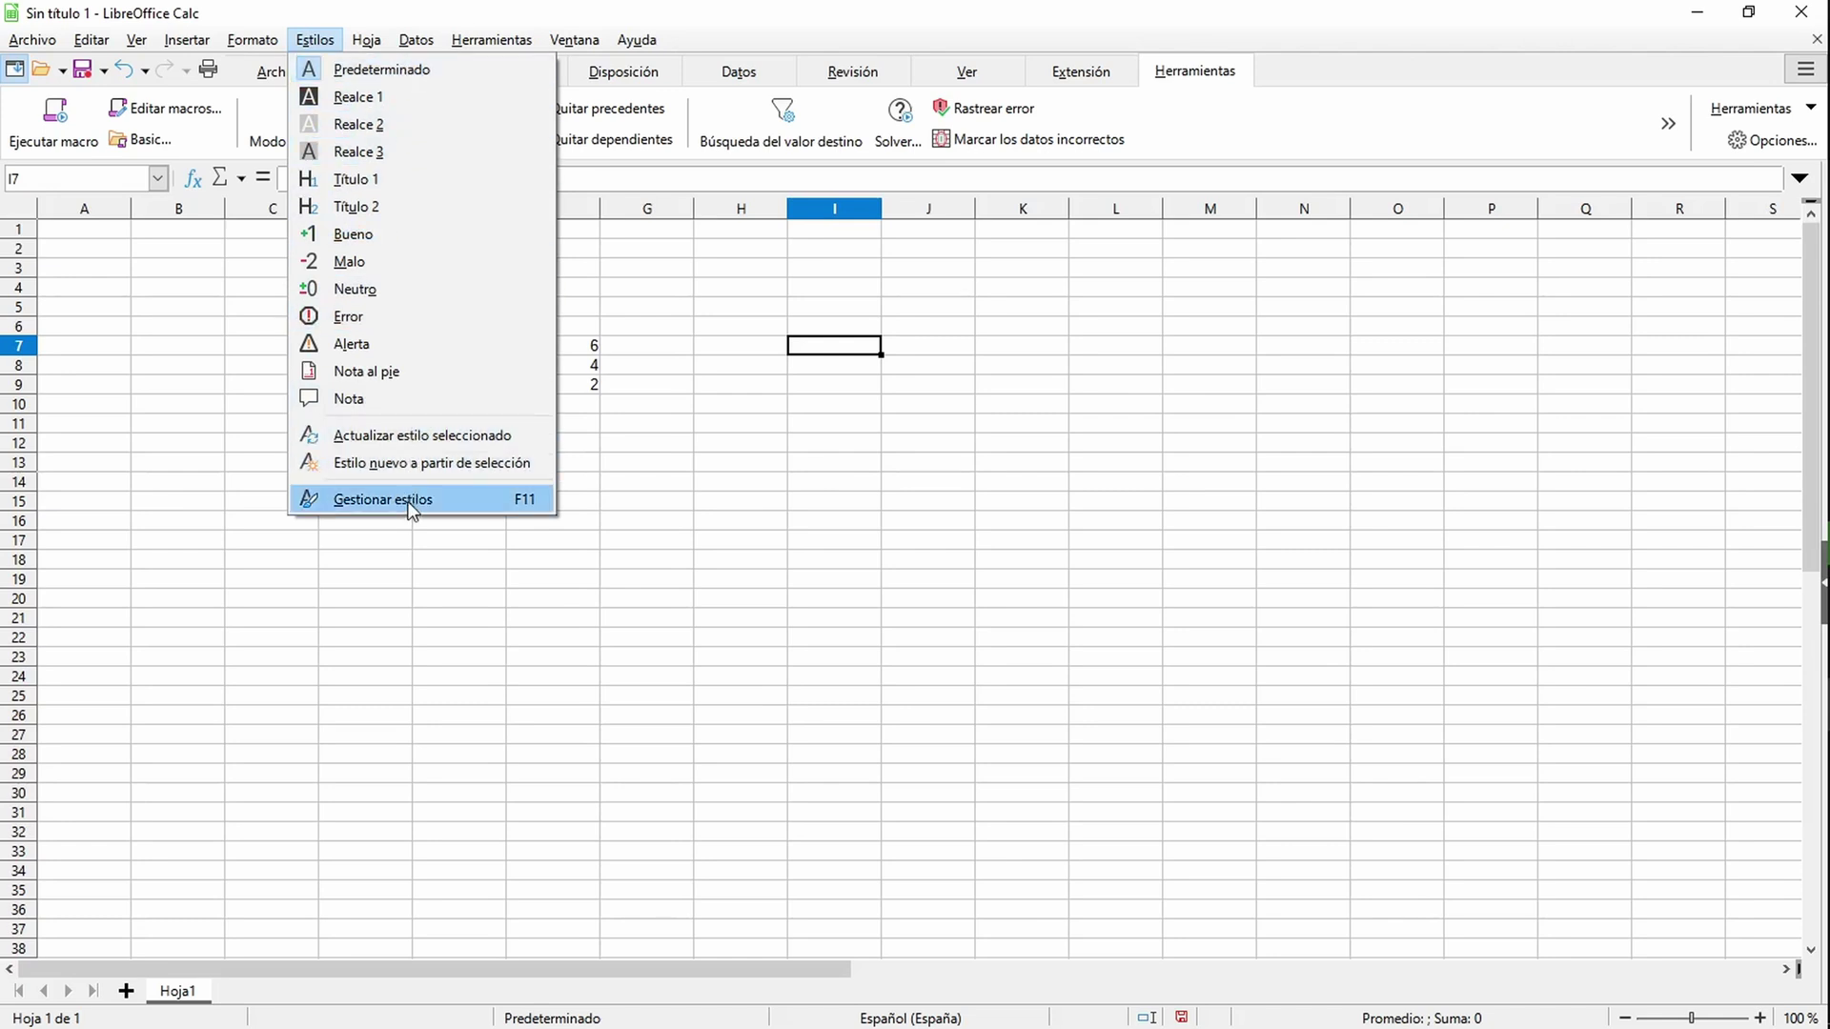
mouse_move(370, 40)
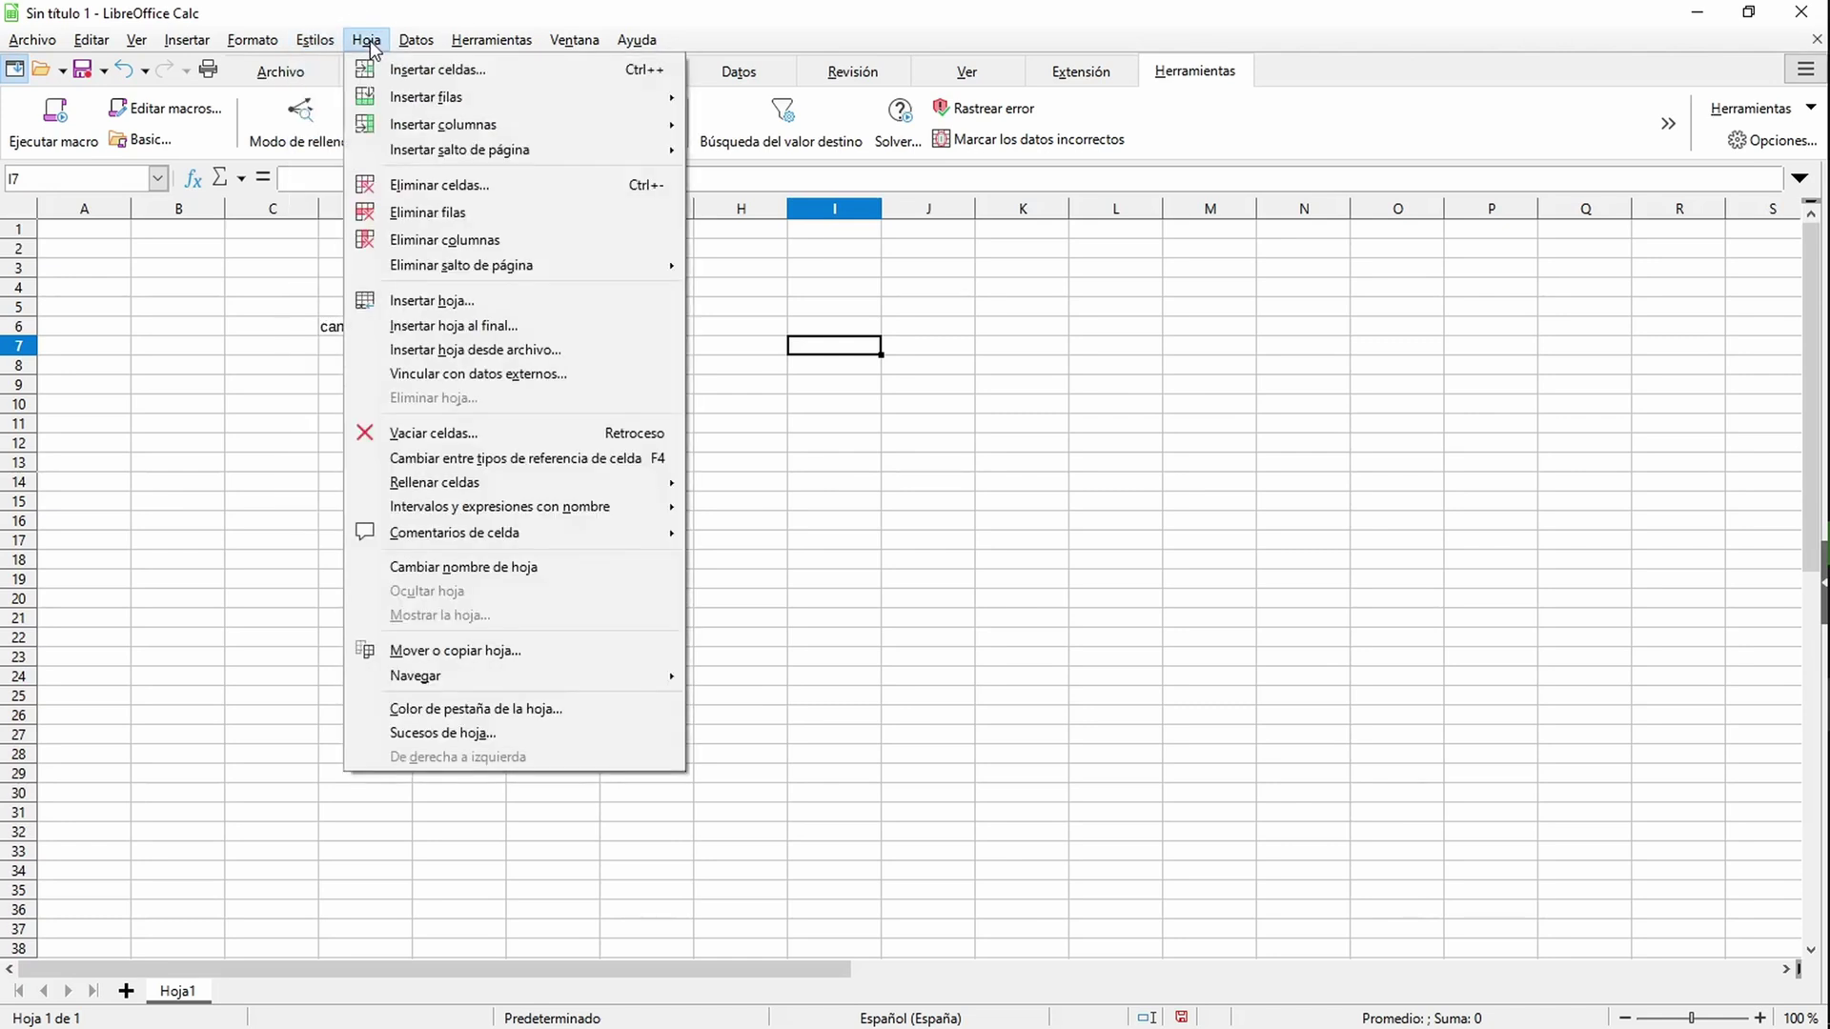
left_click(369, 40)
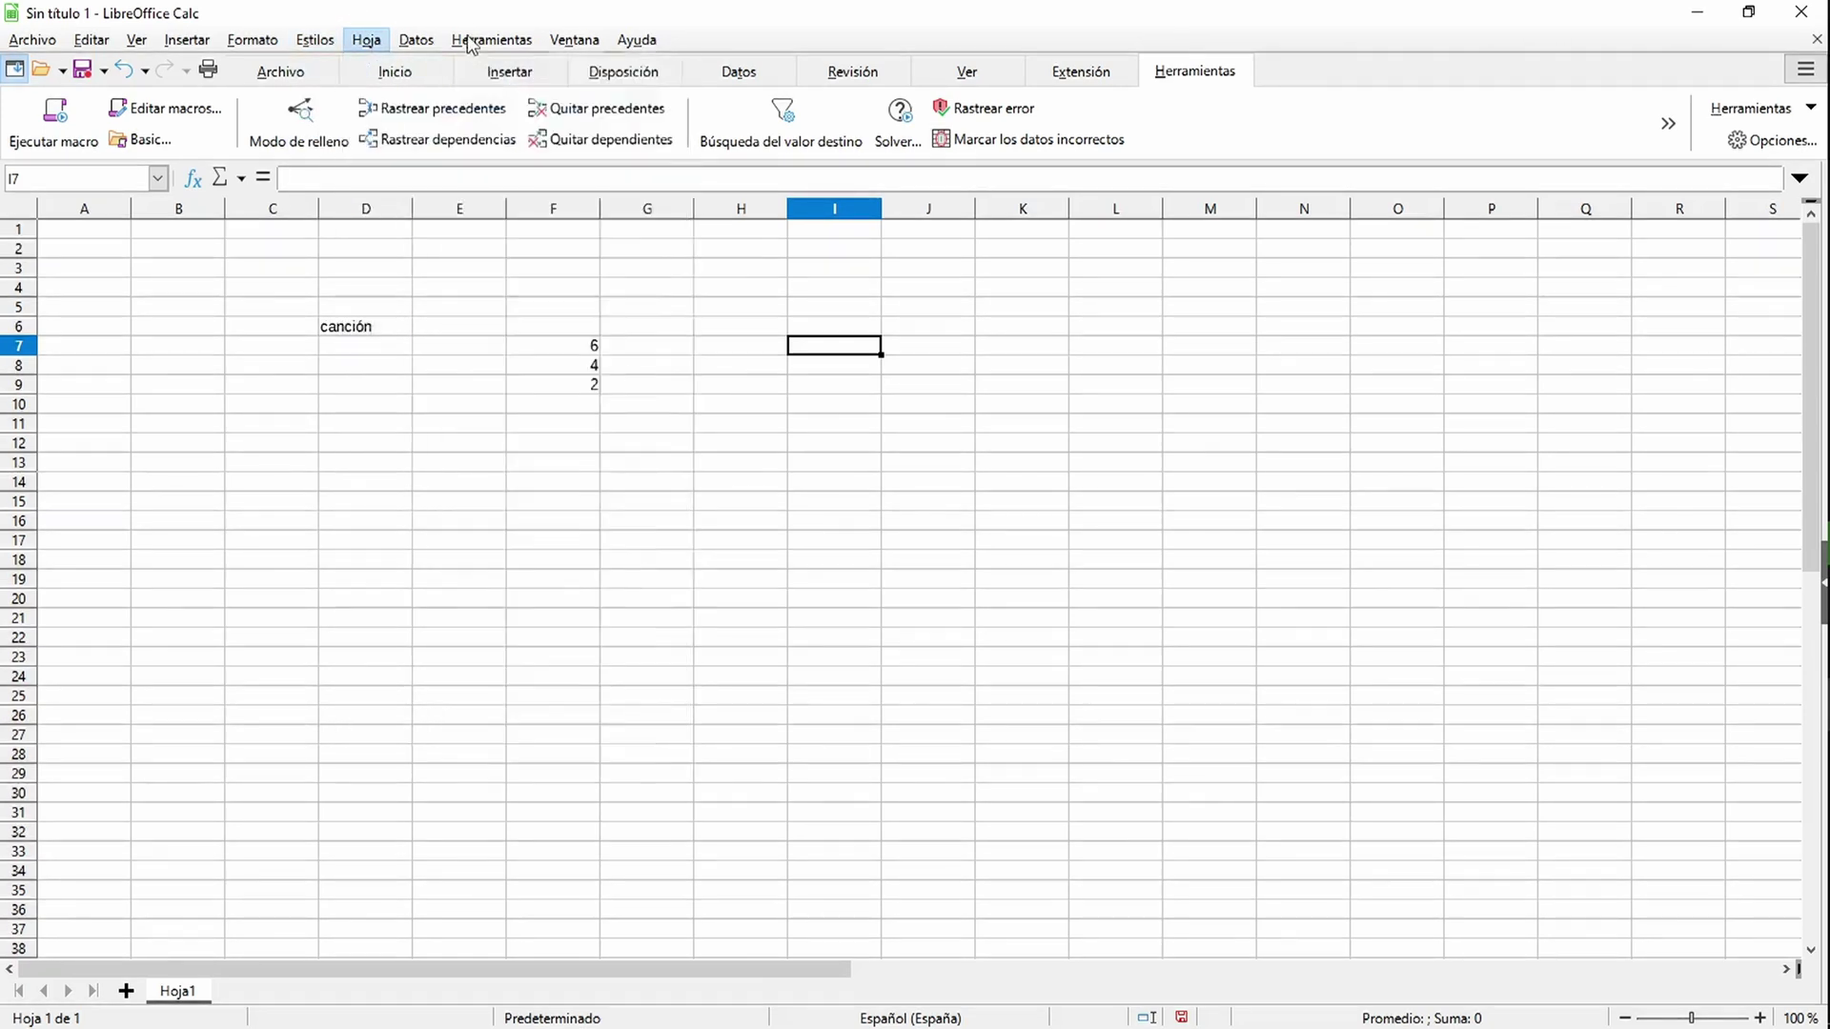
left_click(416, 40)
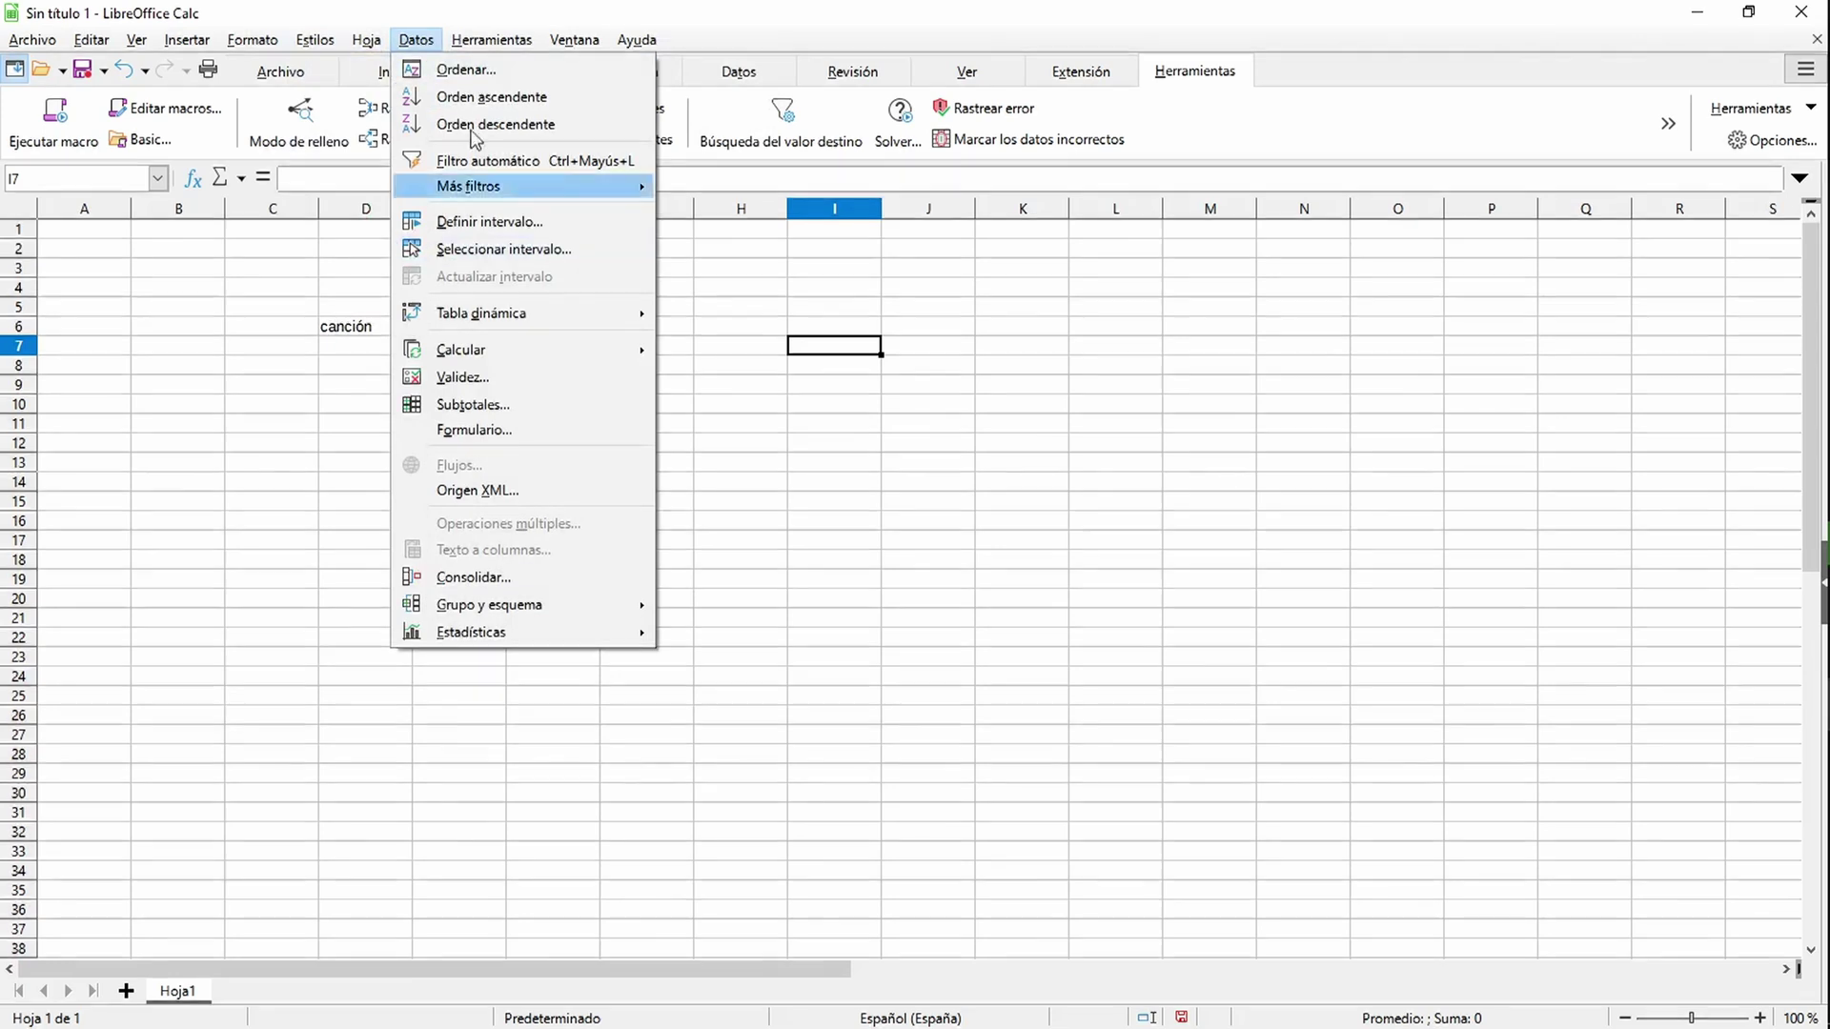
Step: Review the general tools commands and the program's language options, and close the options without changes
mouse_move(495, 44)
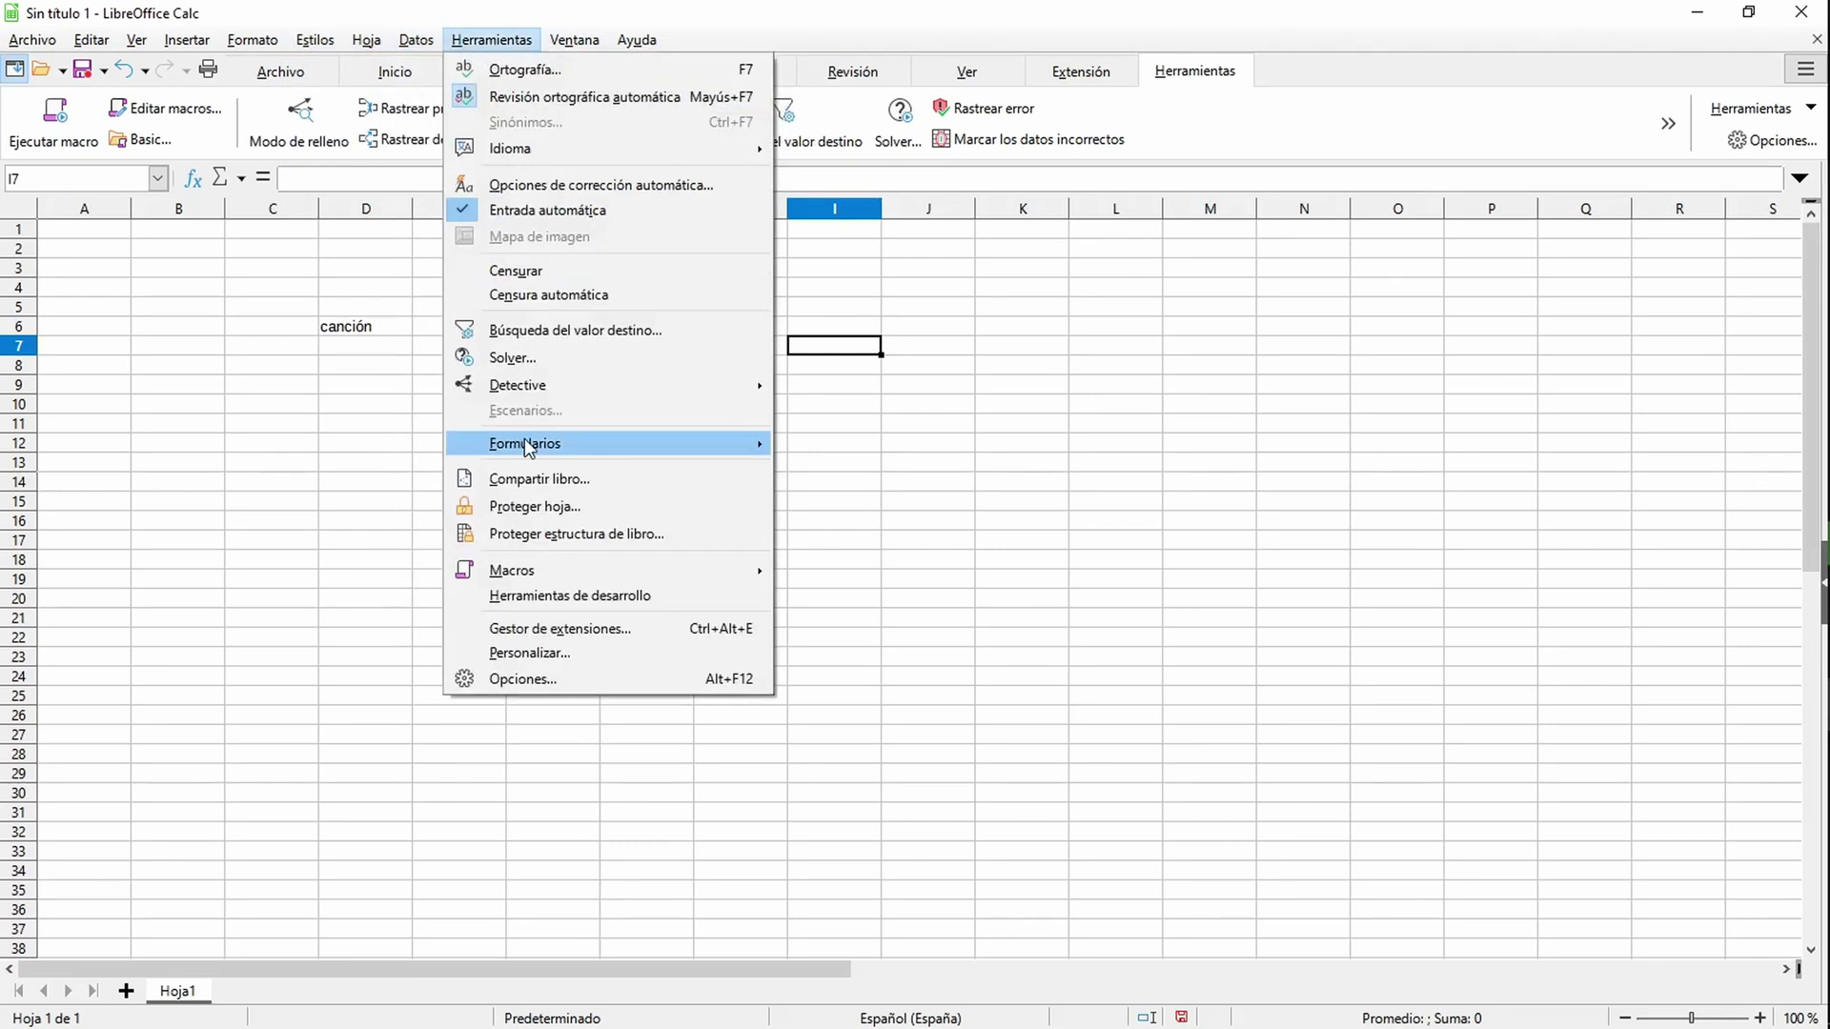
left_click(549, 683)
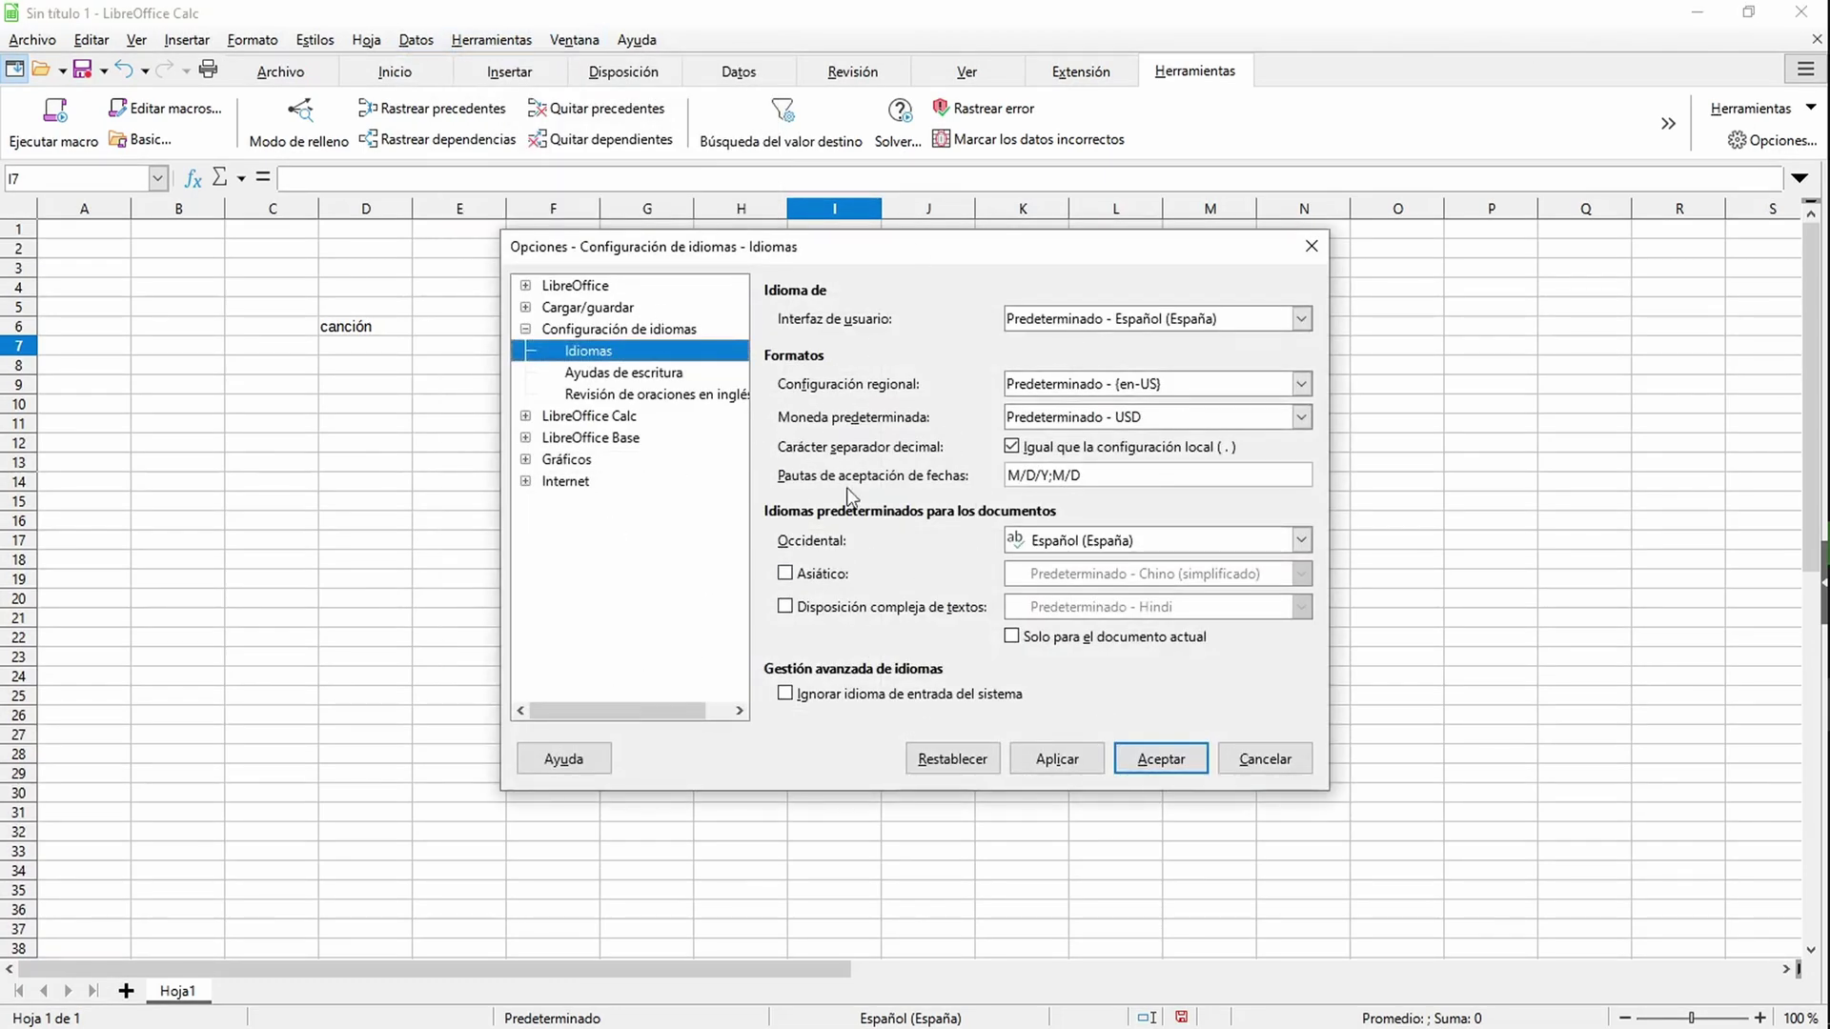
left_click(1312, 252)
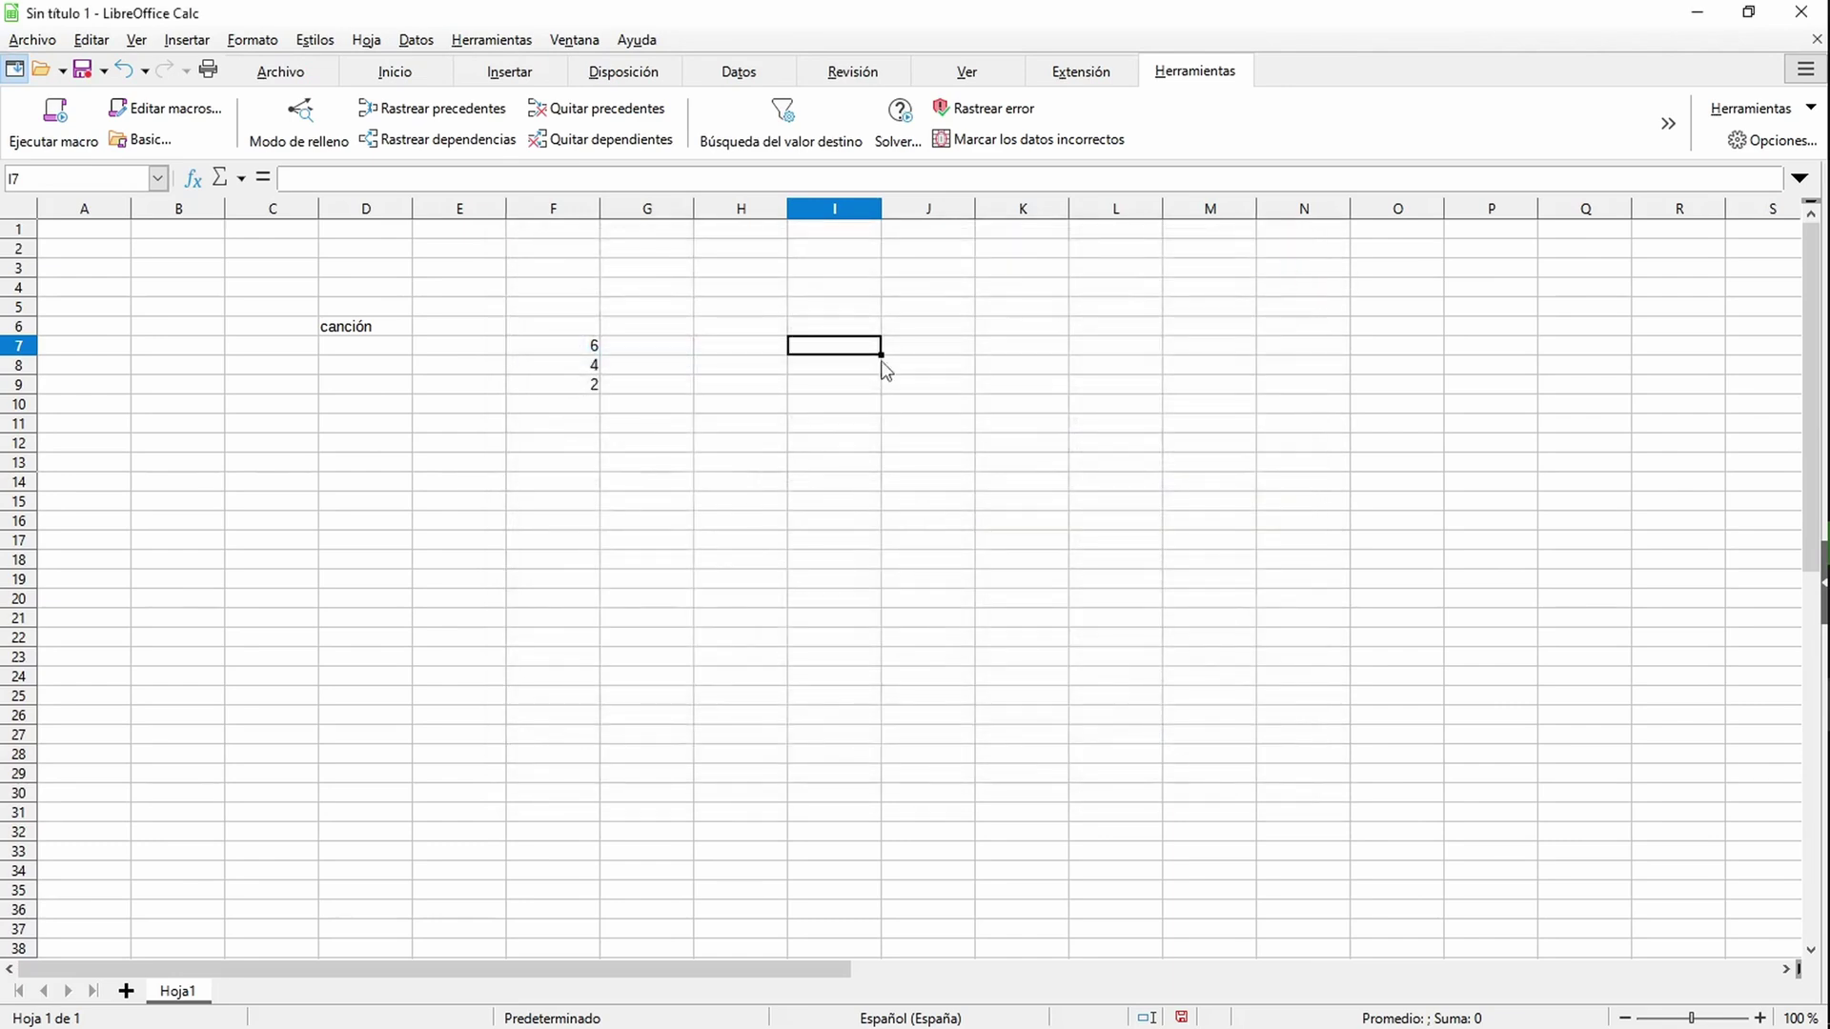
left_click(91, 40)
left_click(581, 536)
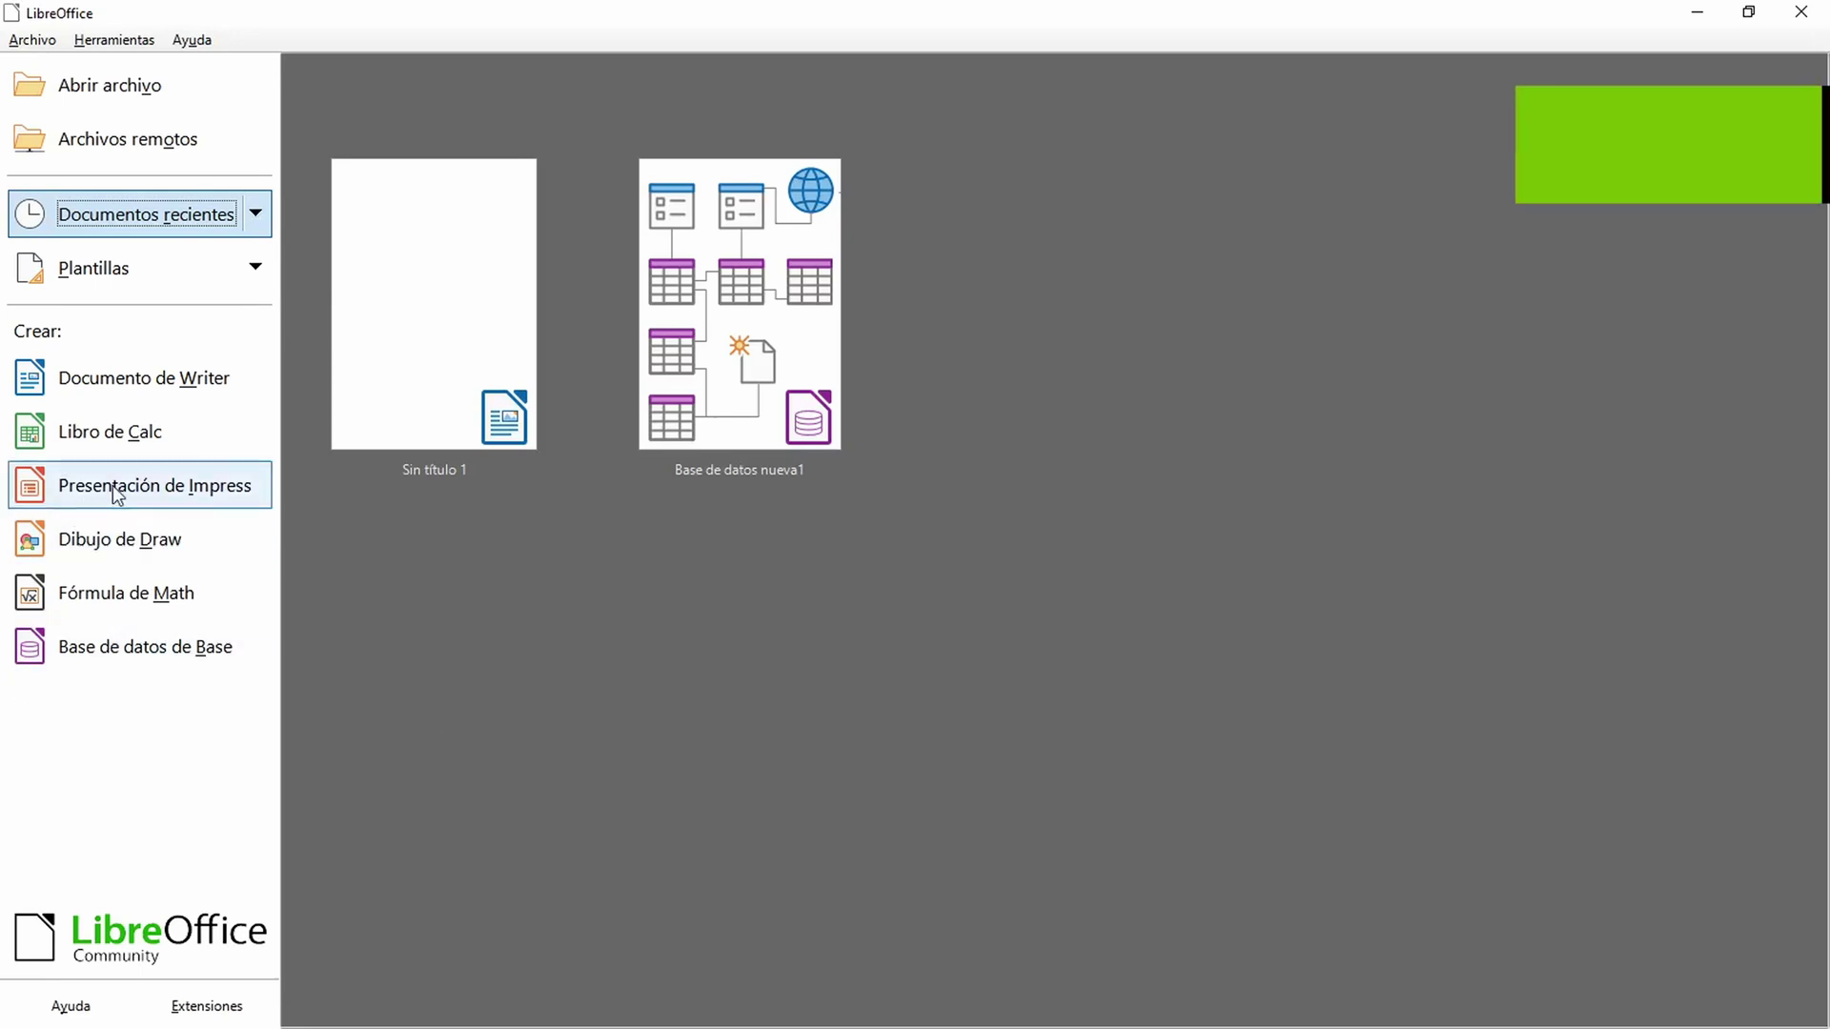
Step: Create a new Impress presentation based on the Golosina template after browsing the available templates
left_click(162, 490)
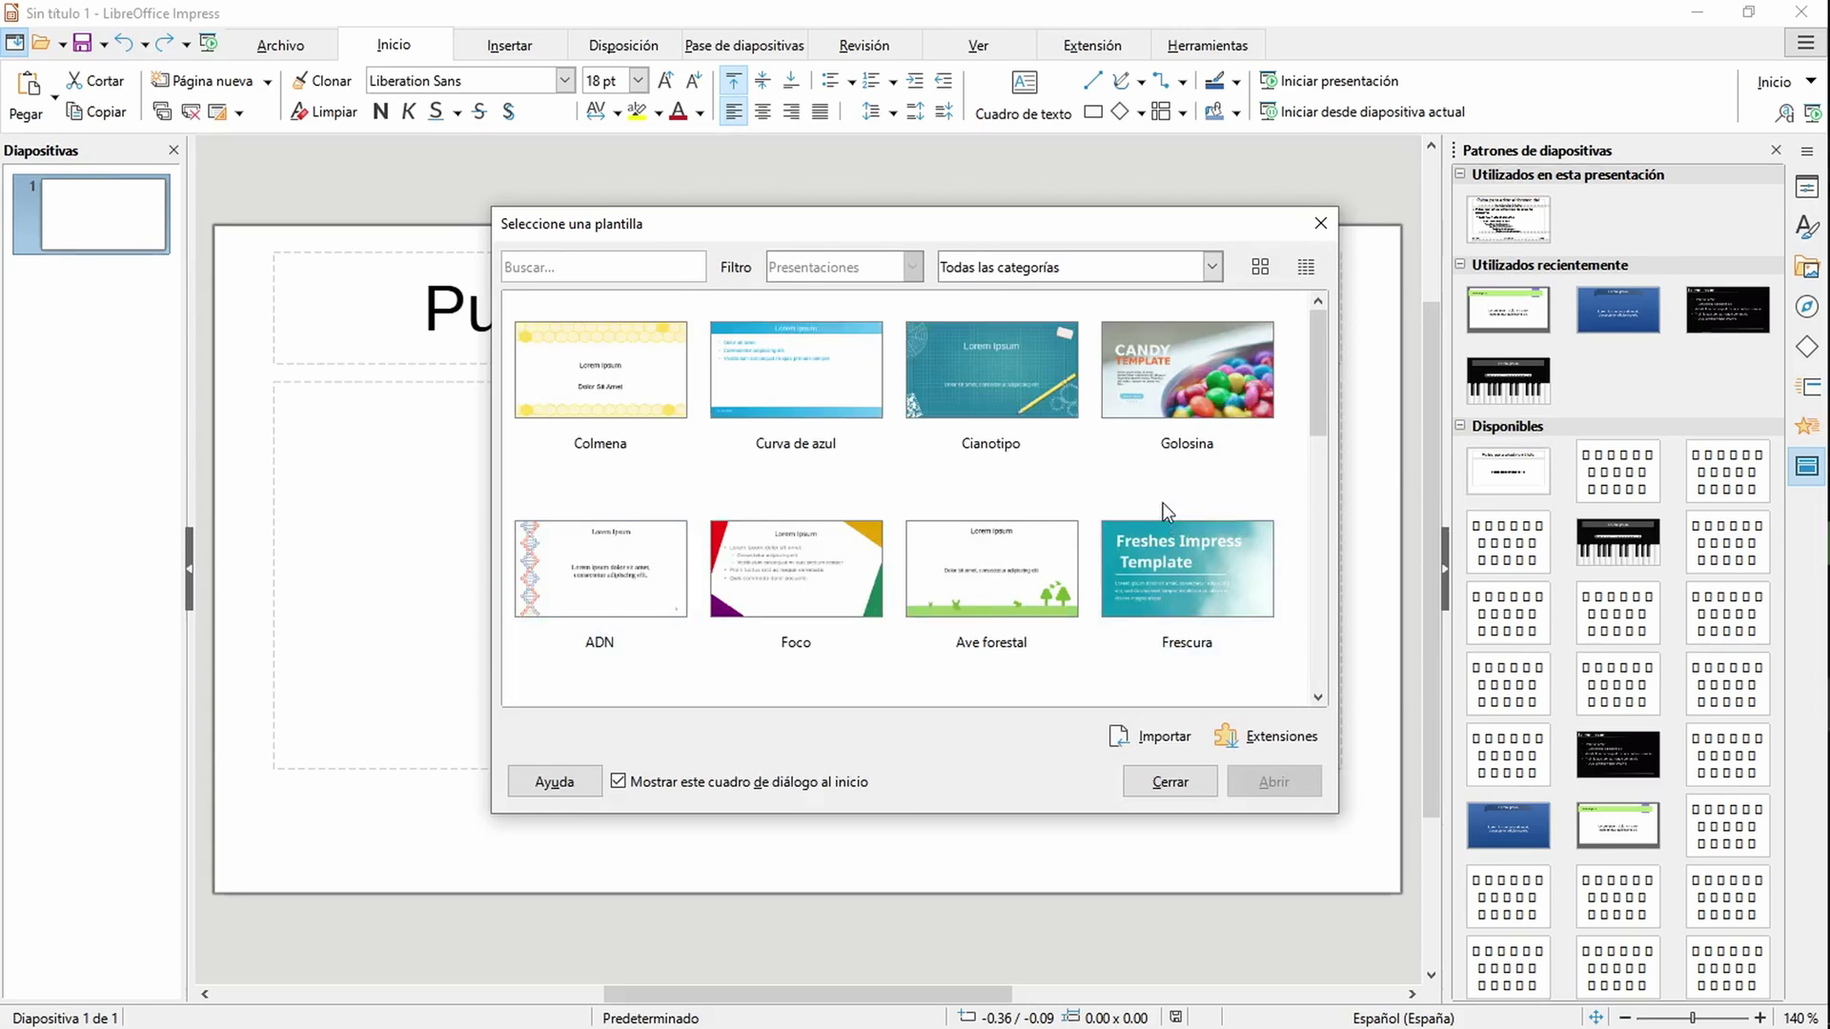
scroll(1174, 519, "down", 5)
scroll(1158, 514, "up", 4)
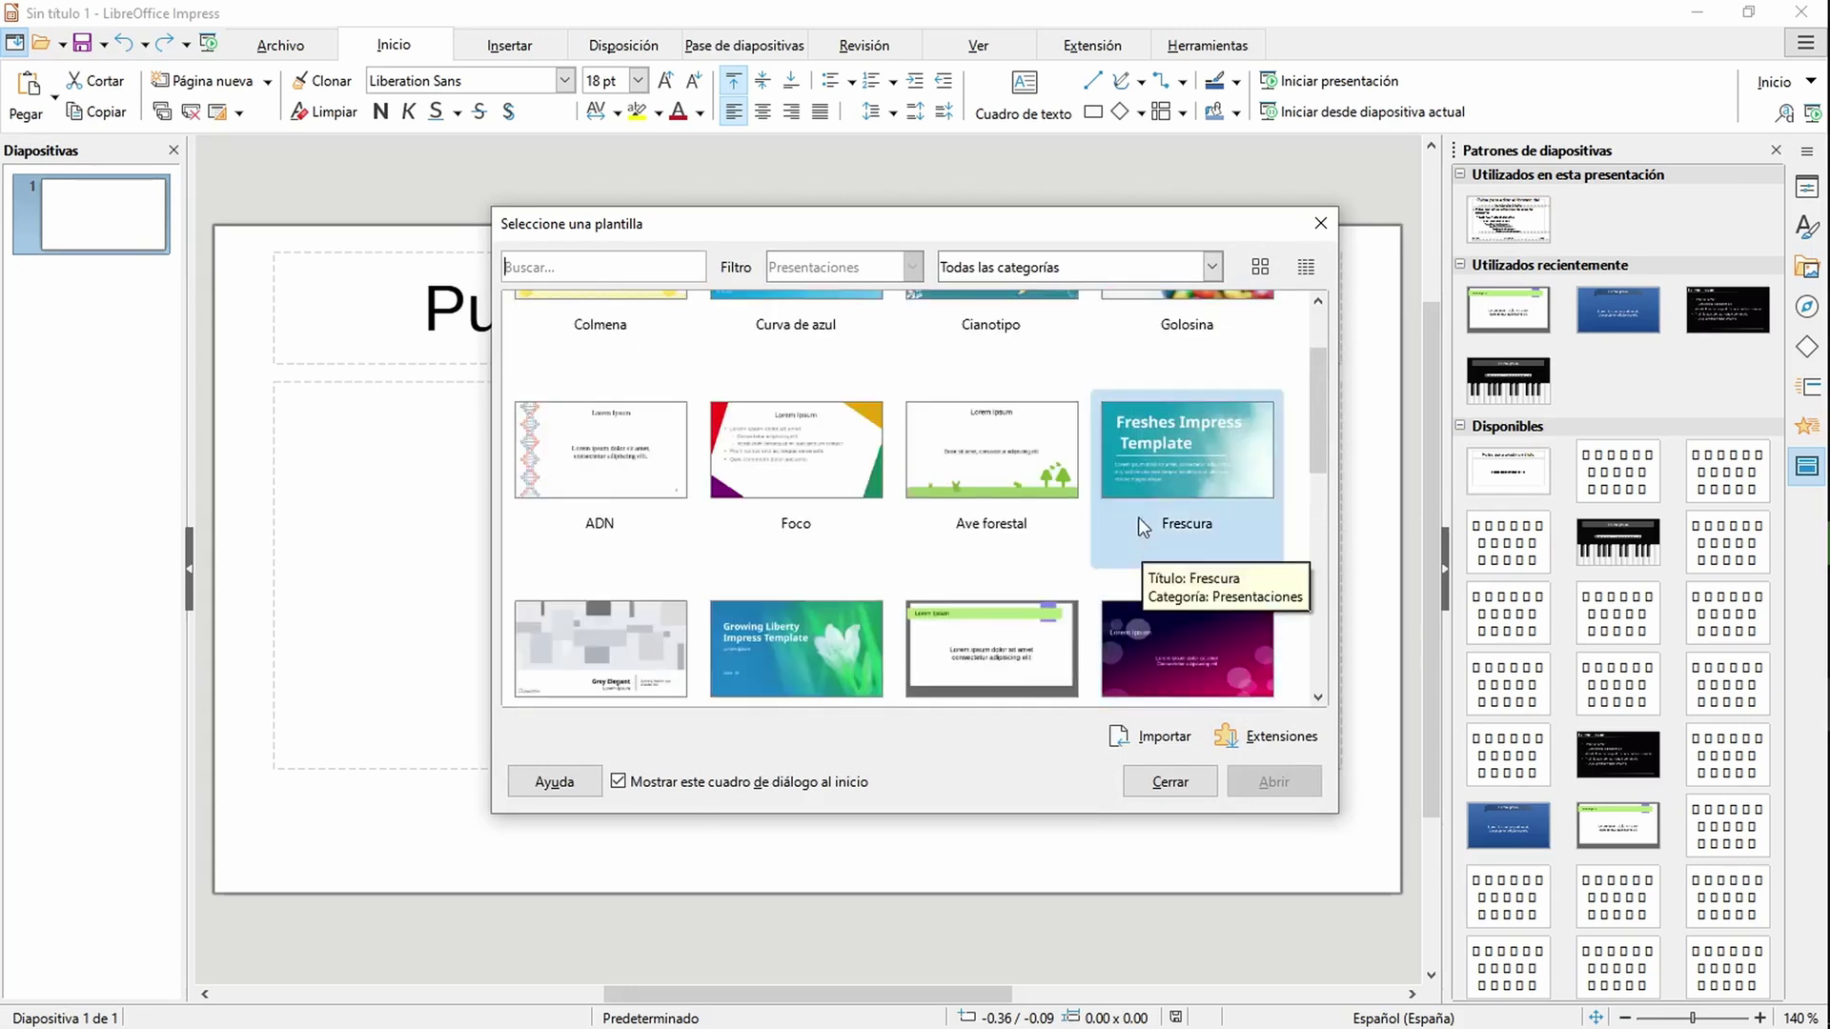
scroll(1049, 467, "up", 1)
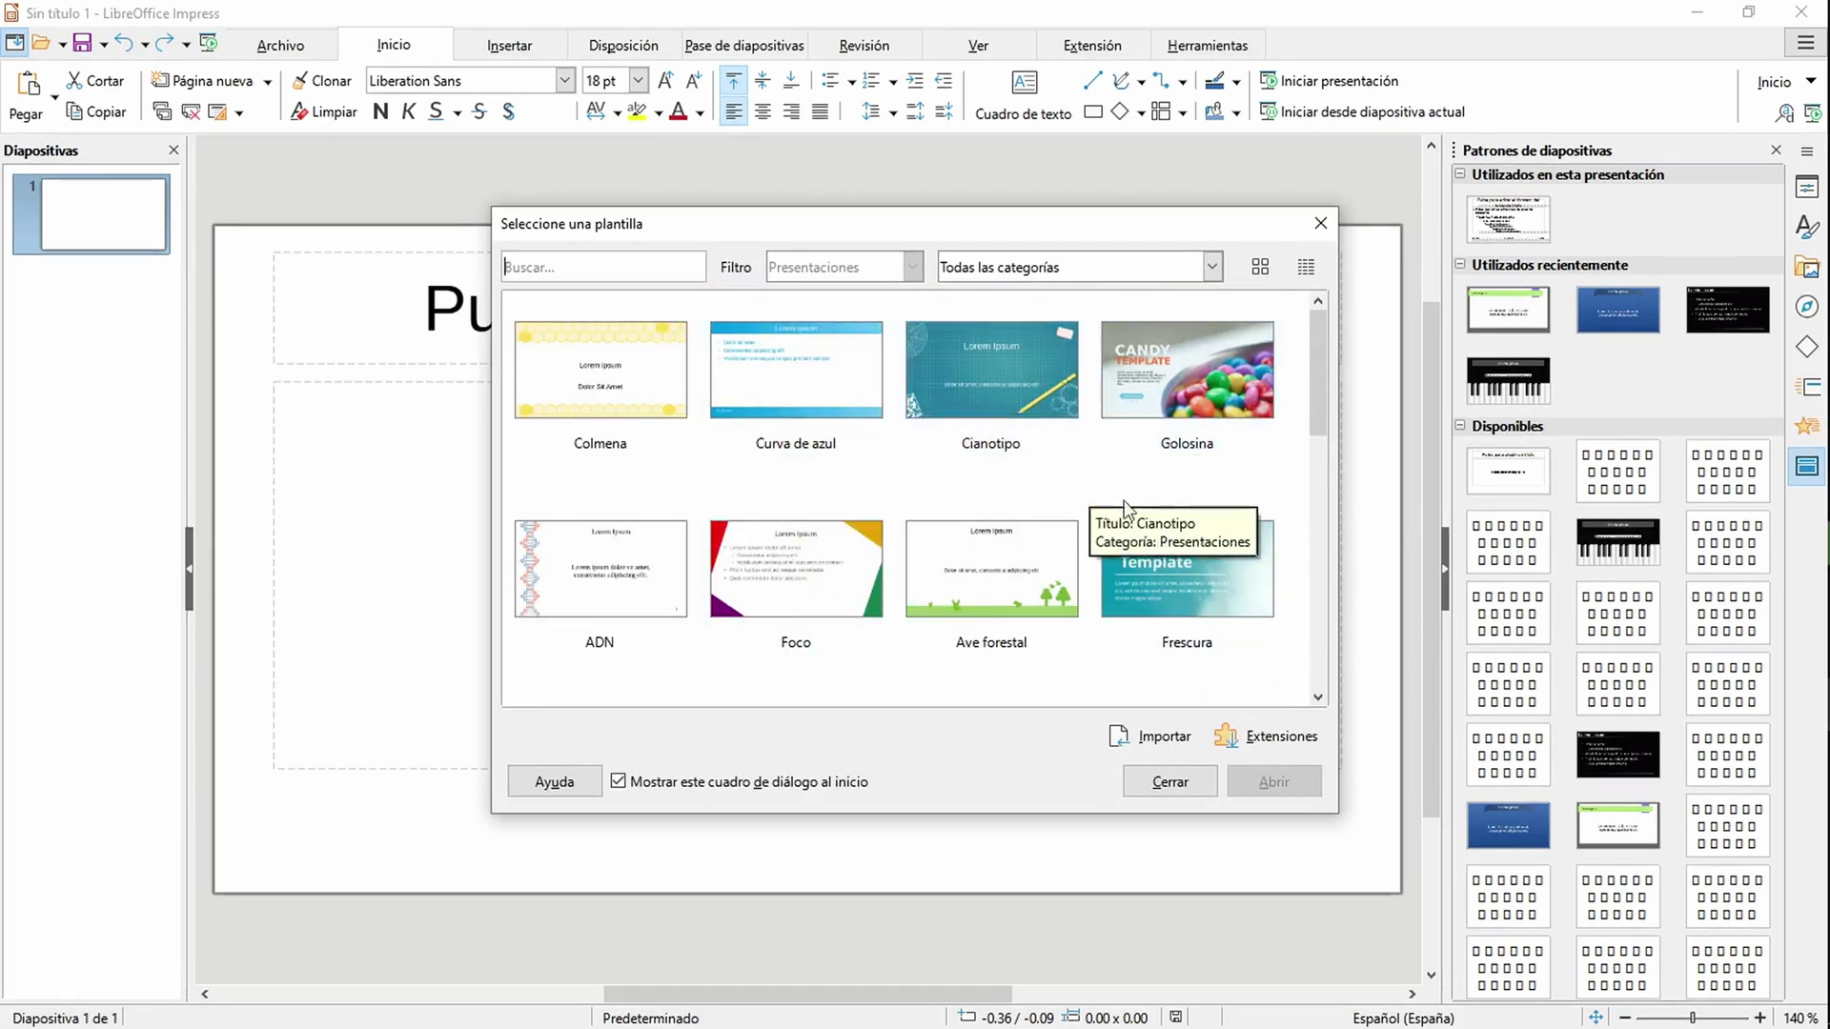
left_click(1147, 421)
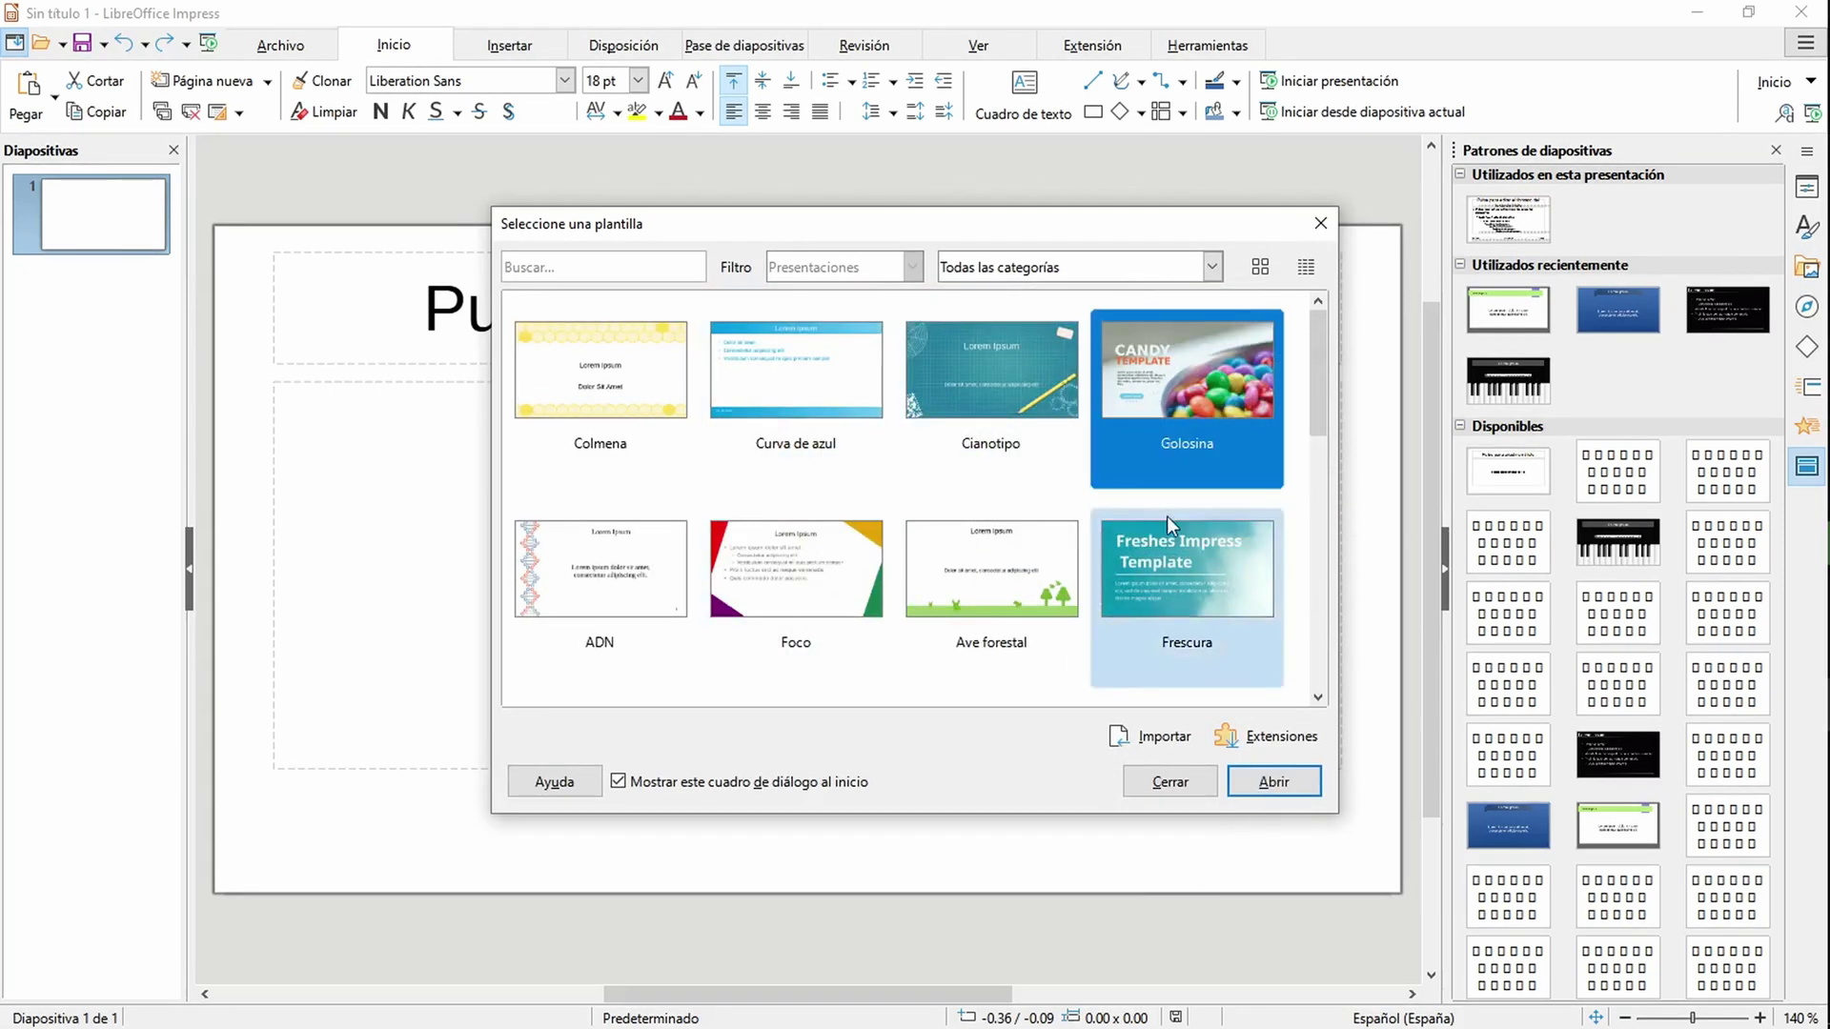
double_click(1159, 377)
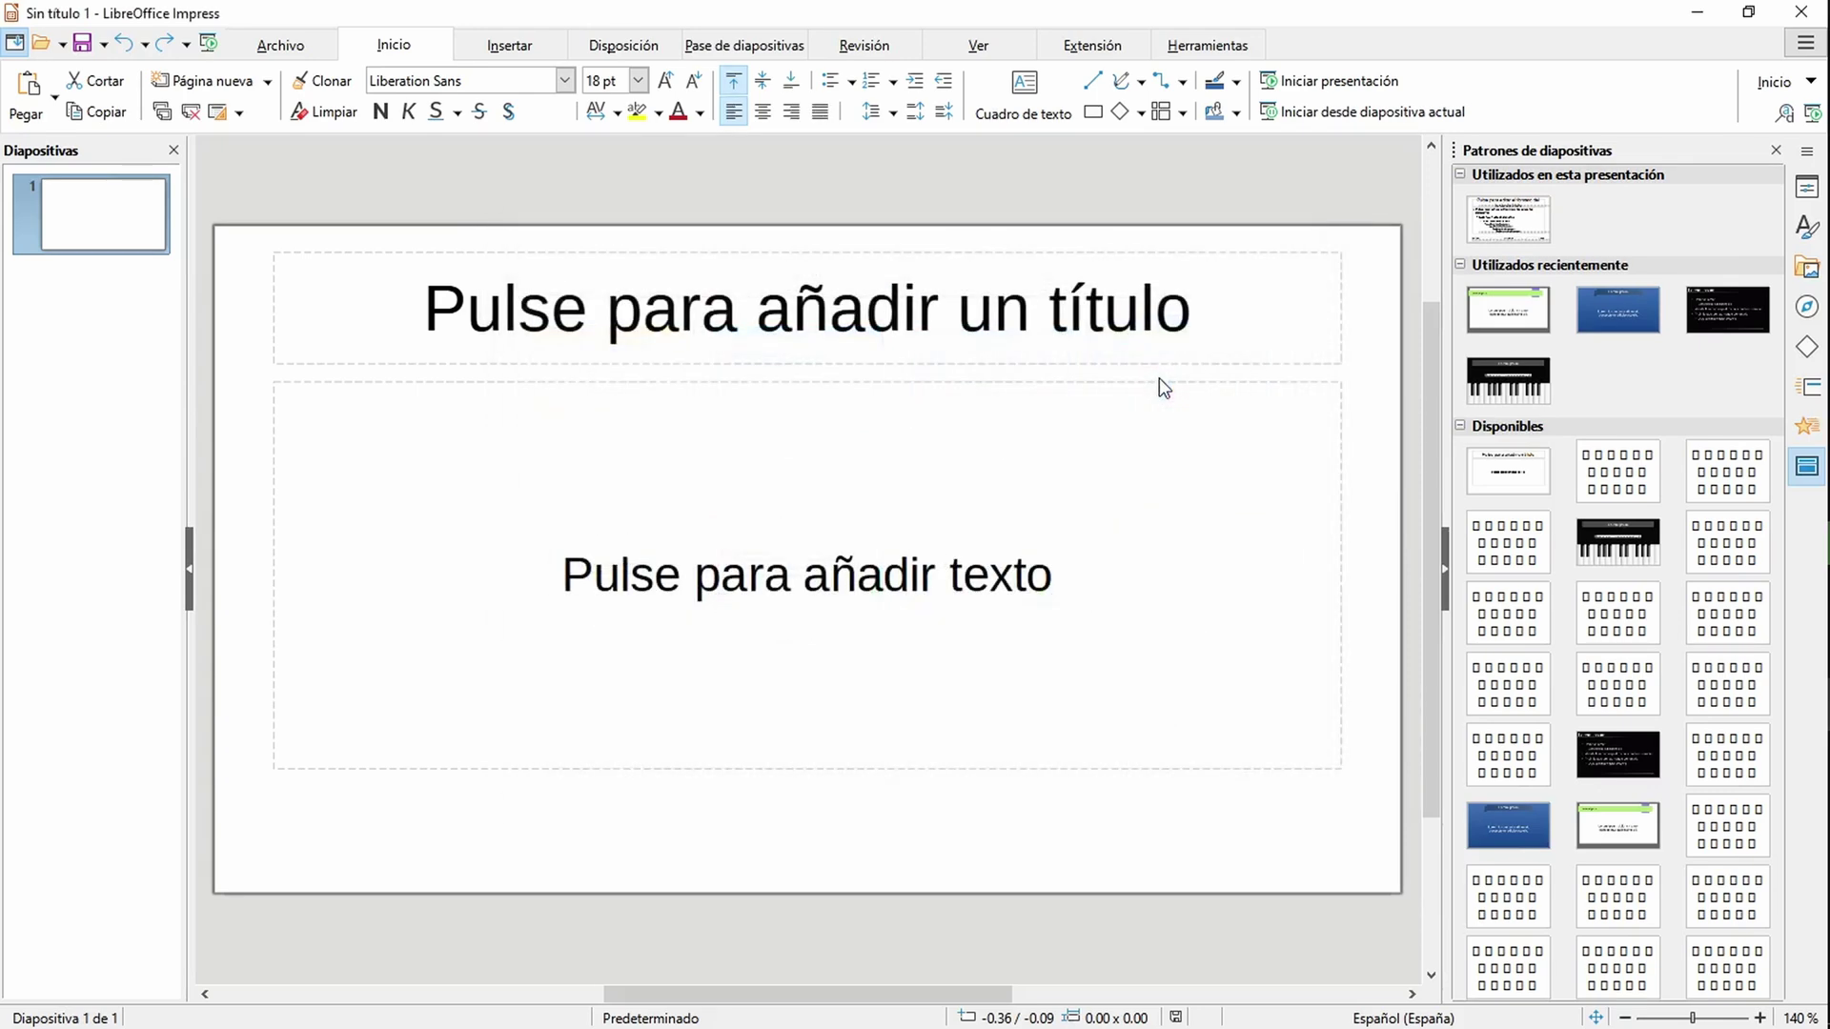
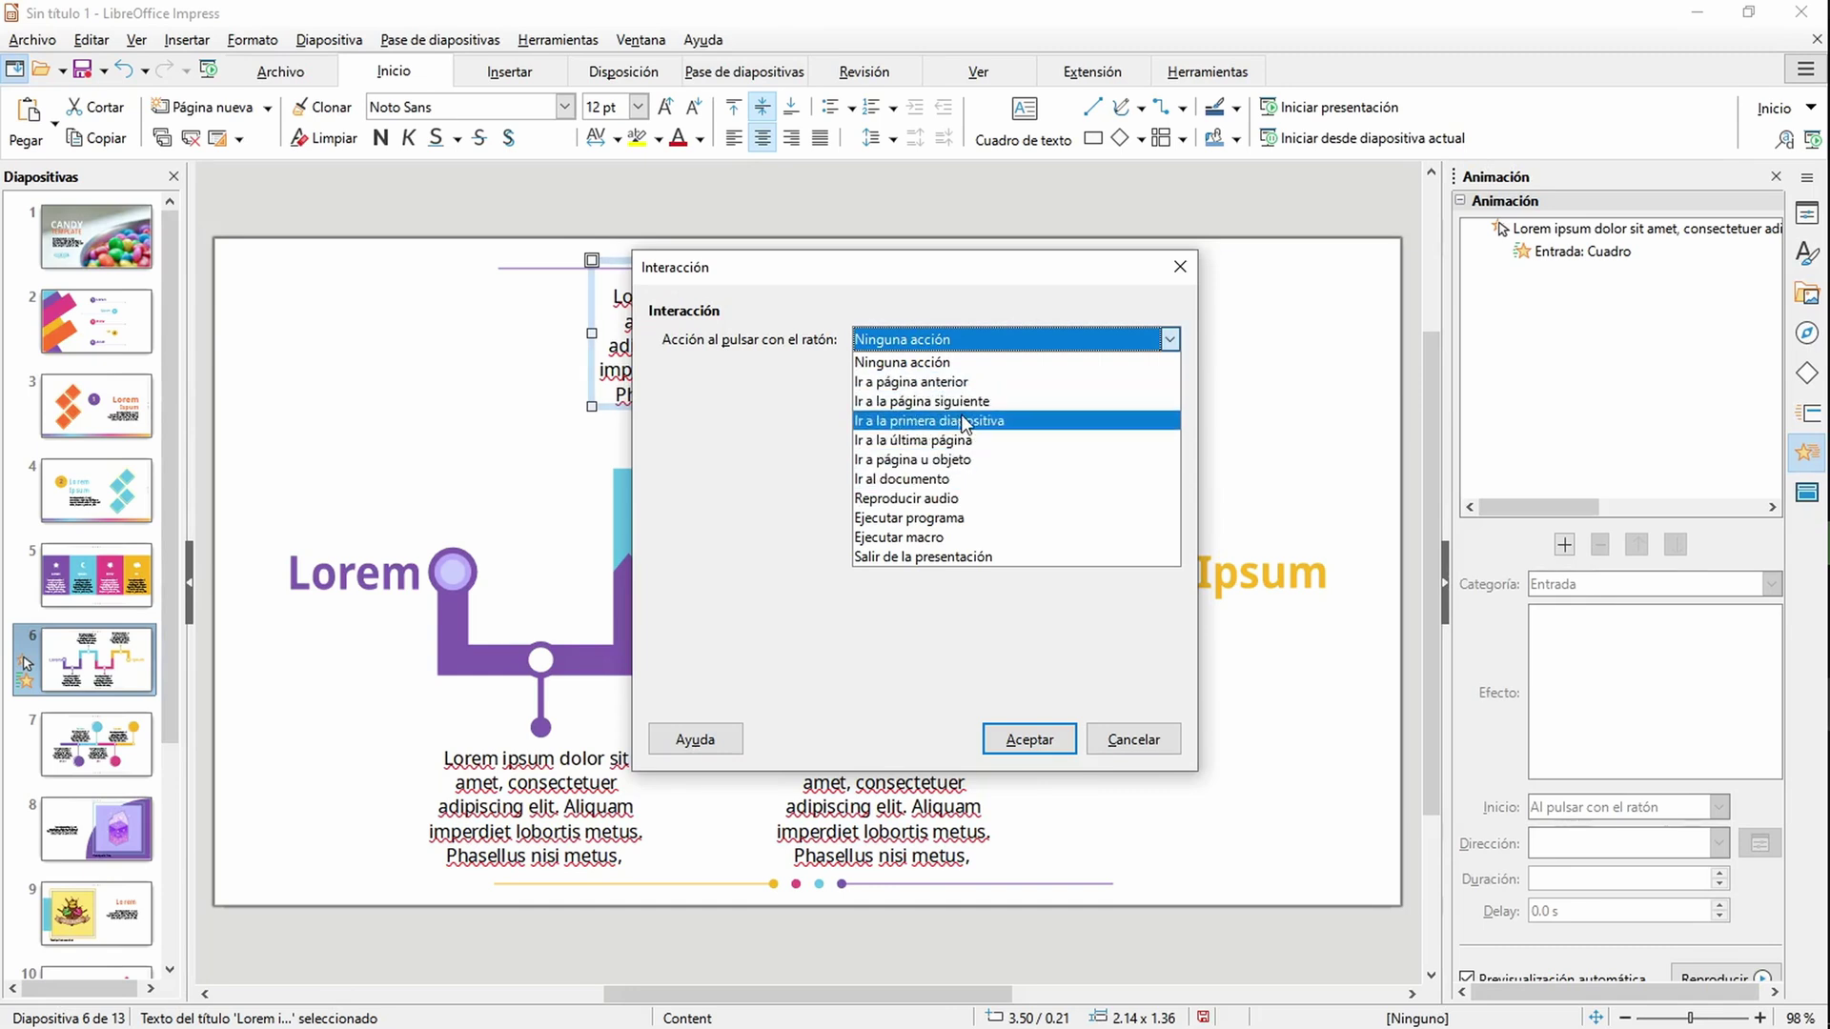
Step: Cancel the Interacción settings without assigning an action, and deselect the text box on slide 6
left_click(1149, 748)
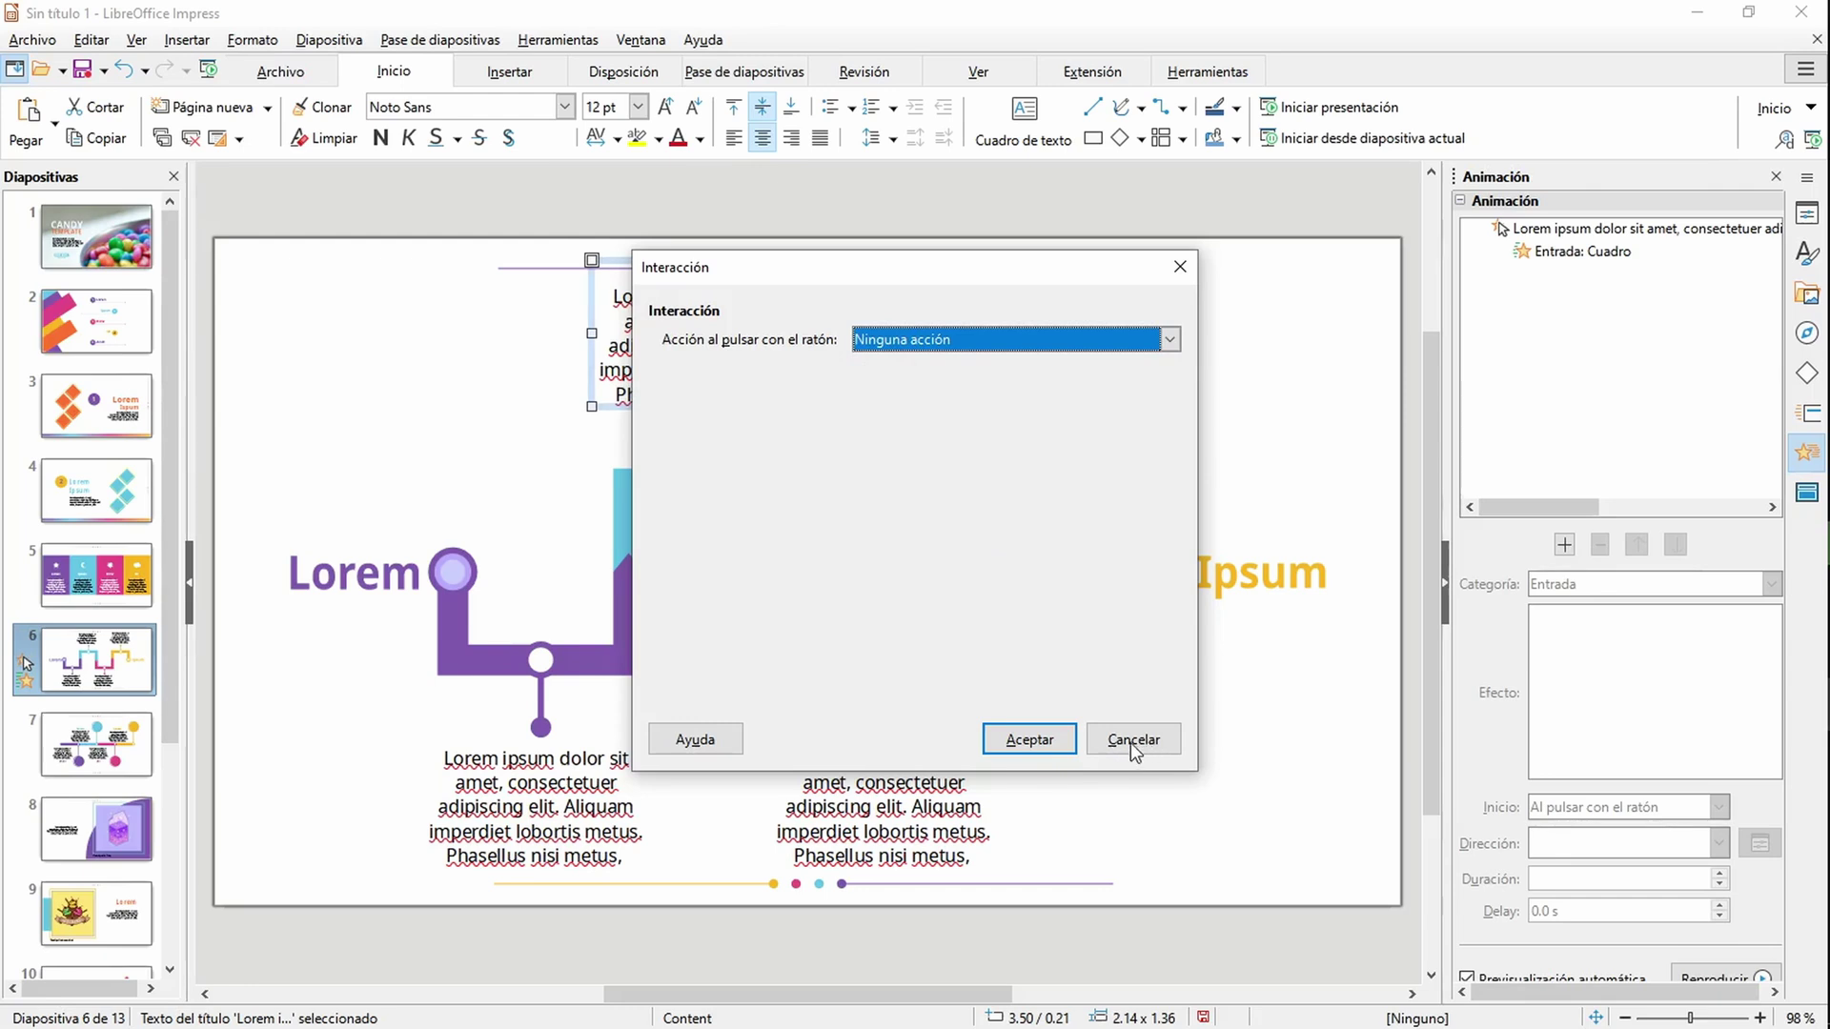
left_click(1134, 743)
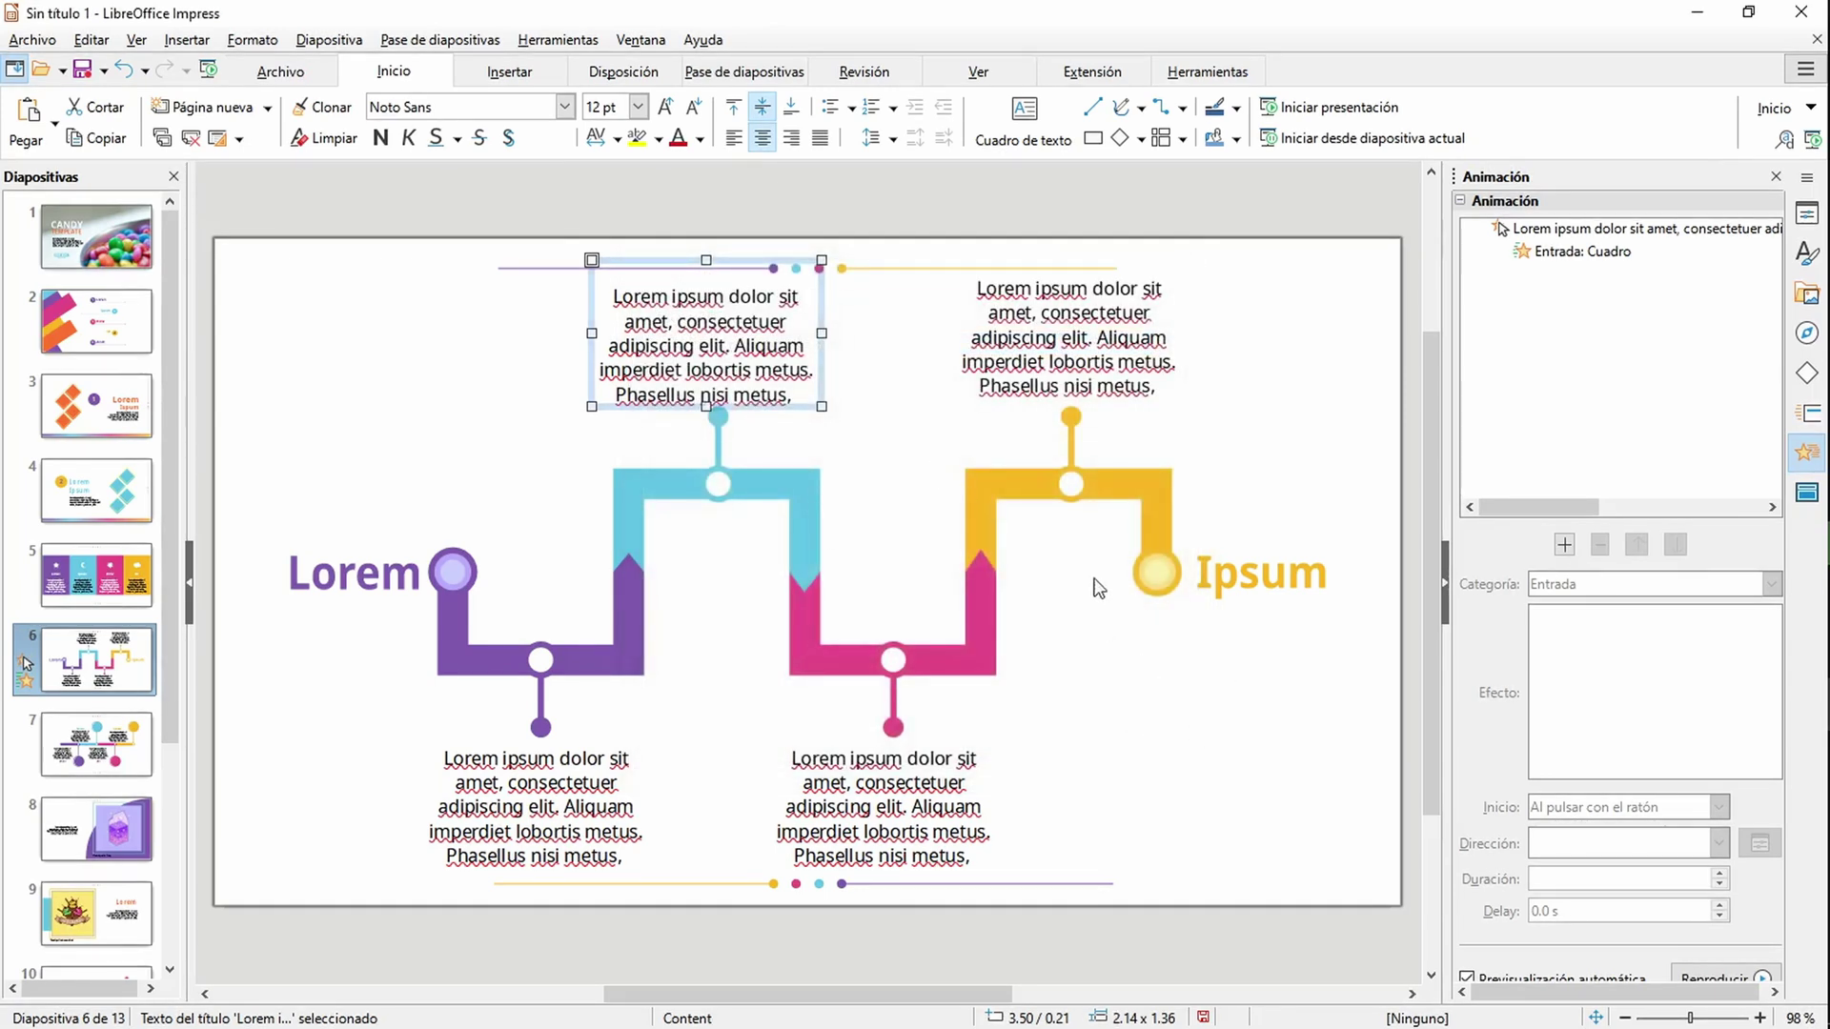
left_click(1270, 706)
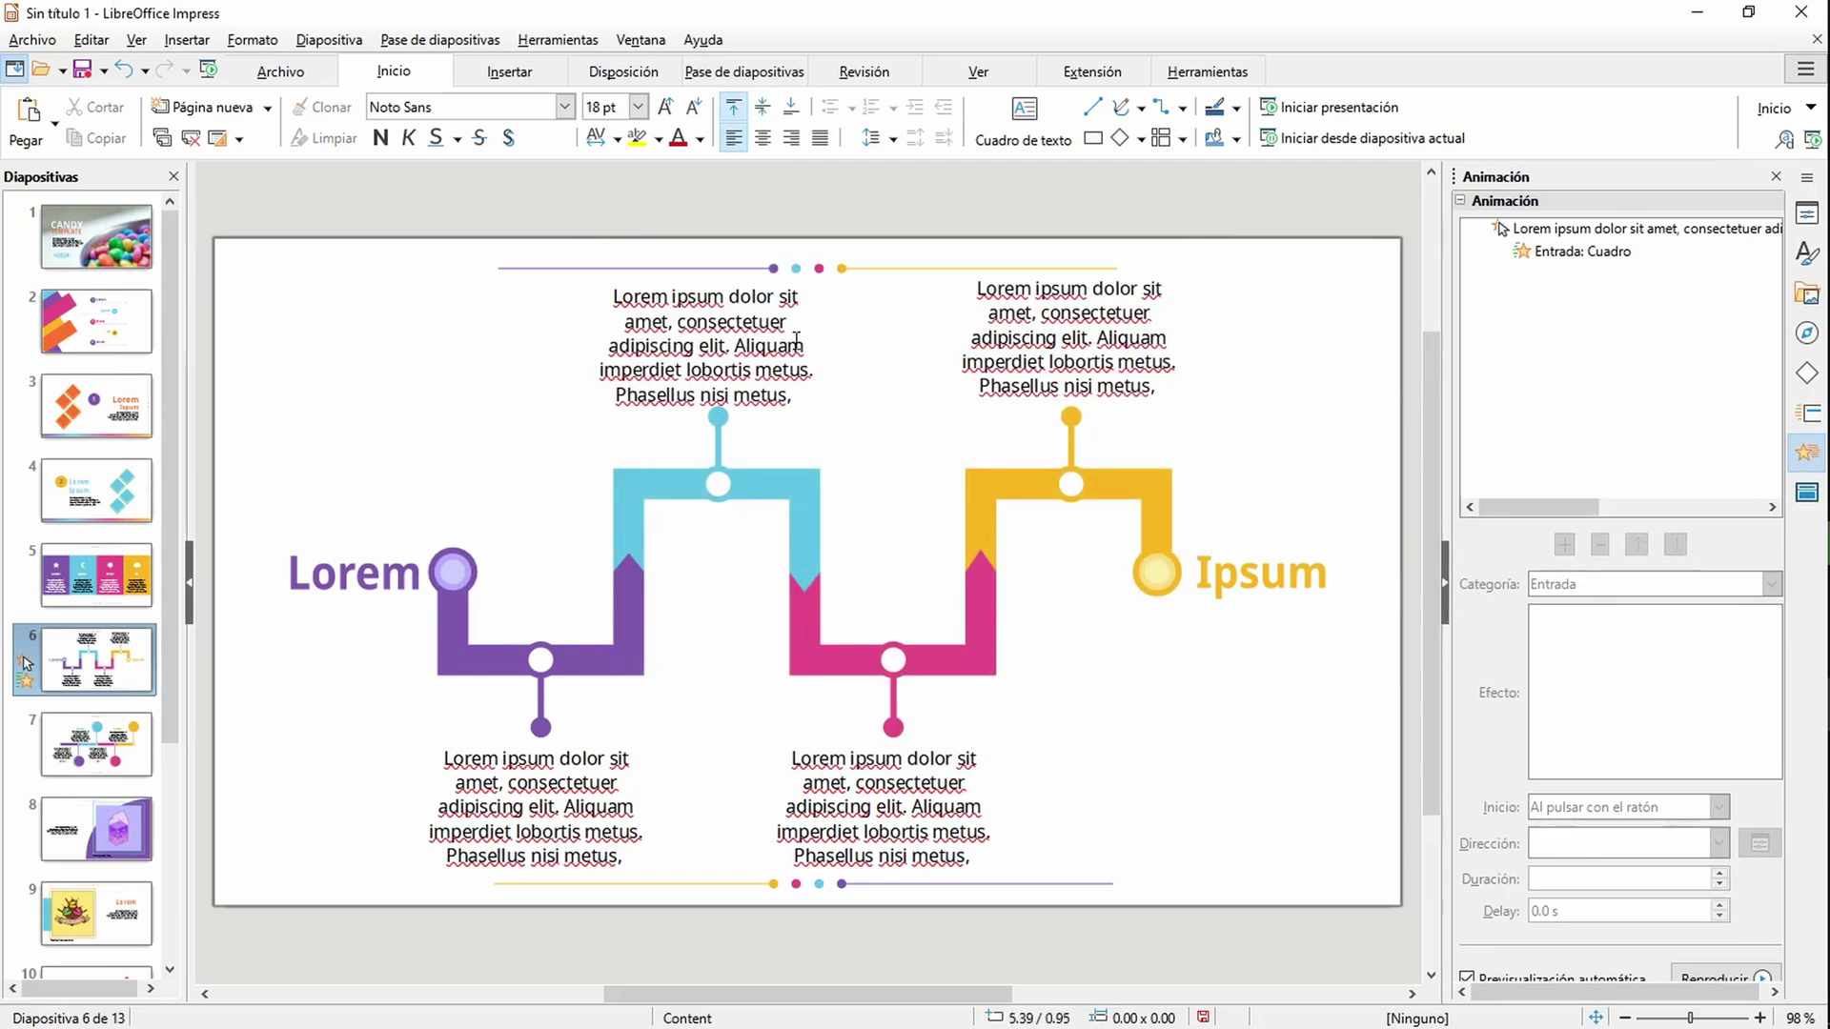
left_click(804, 369)
left_click(810, 373)
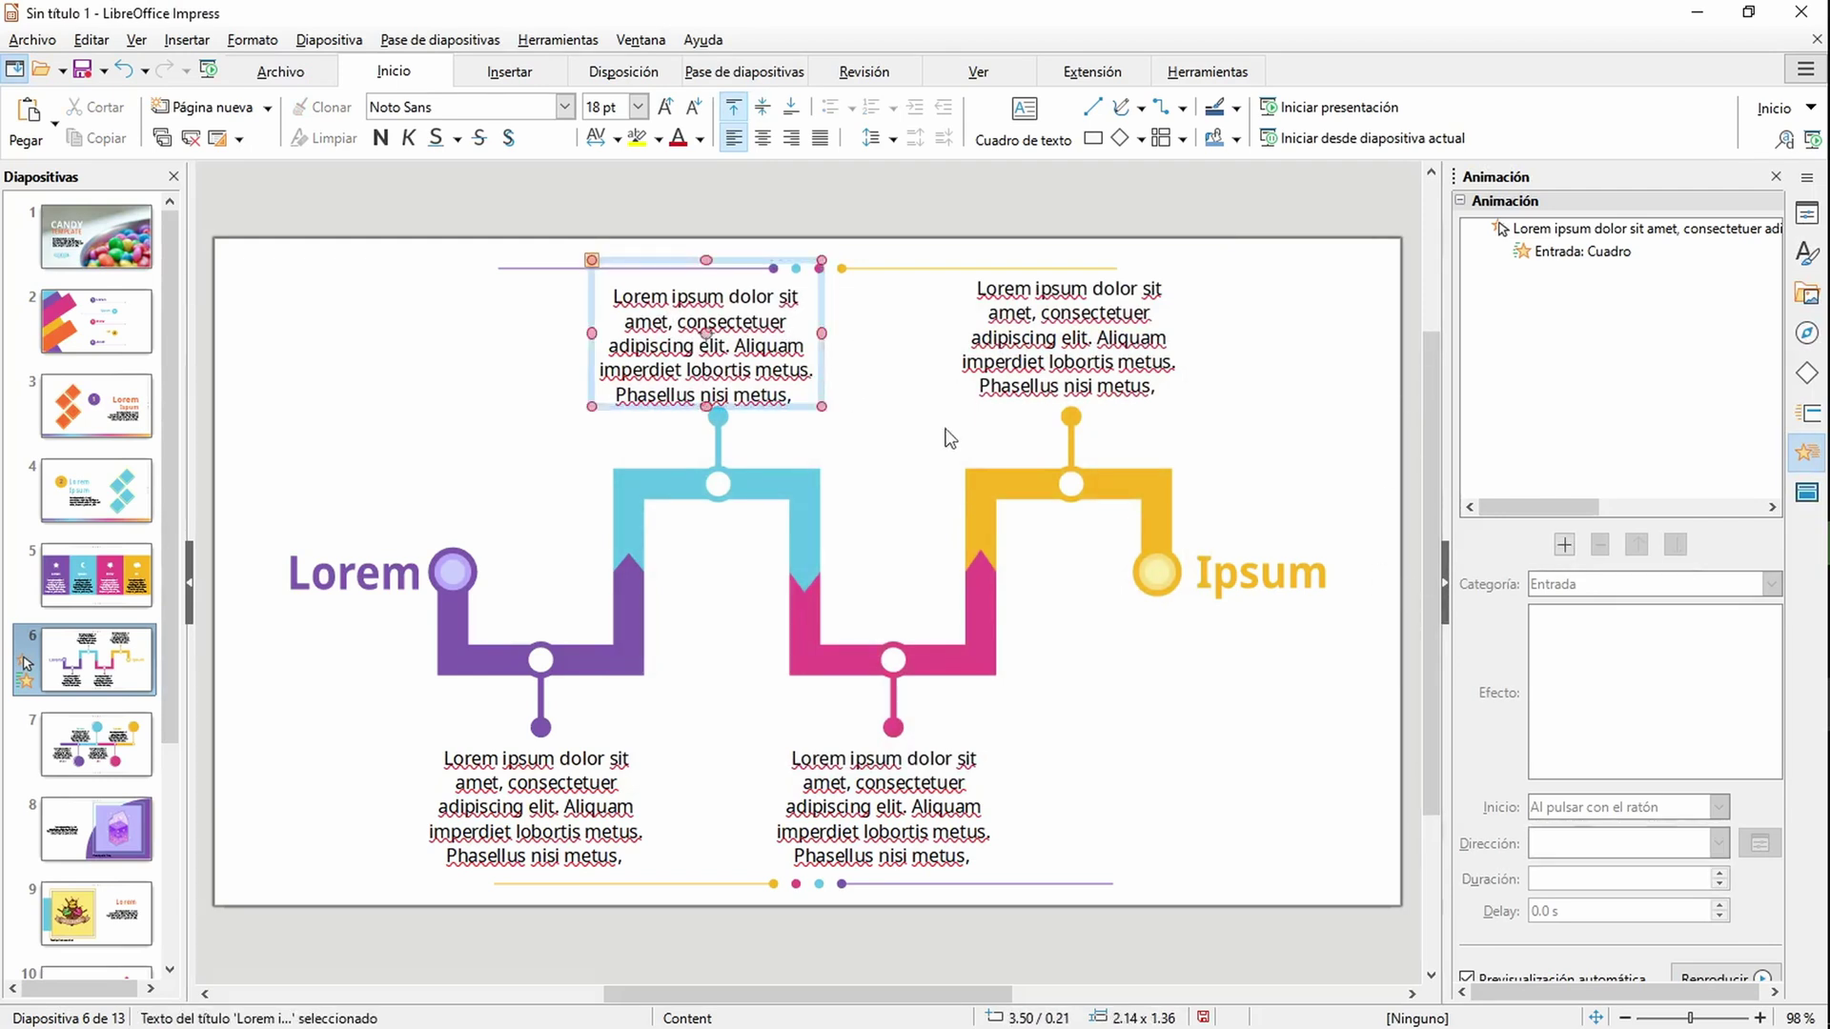
left_click(1277, 387)
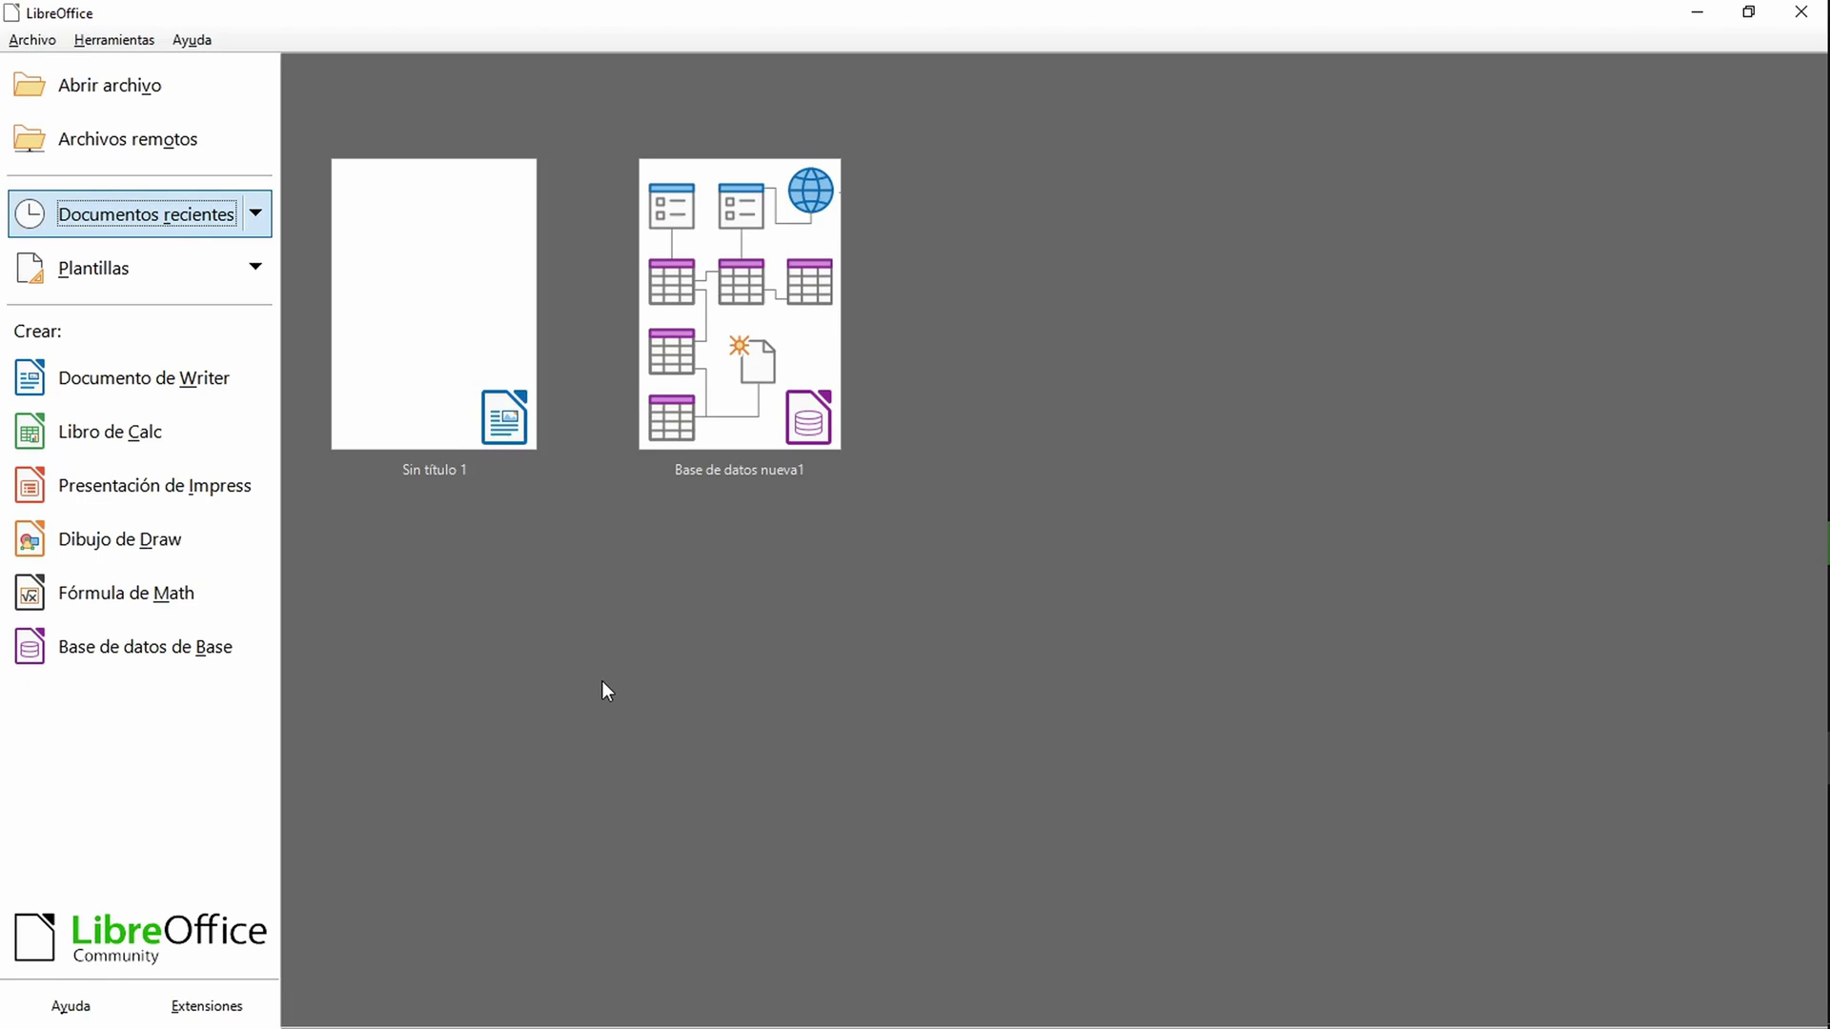
Step: Create a new Draw drawing and browse the Diagramas and Diagrama de flujo gallery categories
left_click(117, 536)
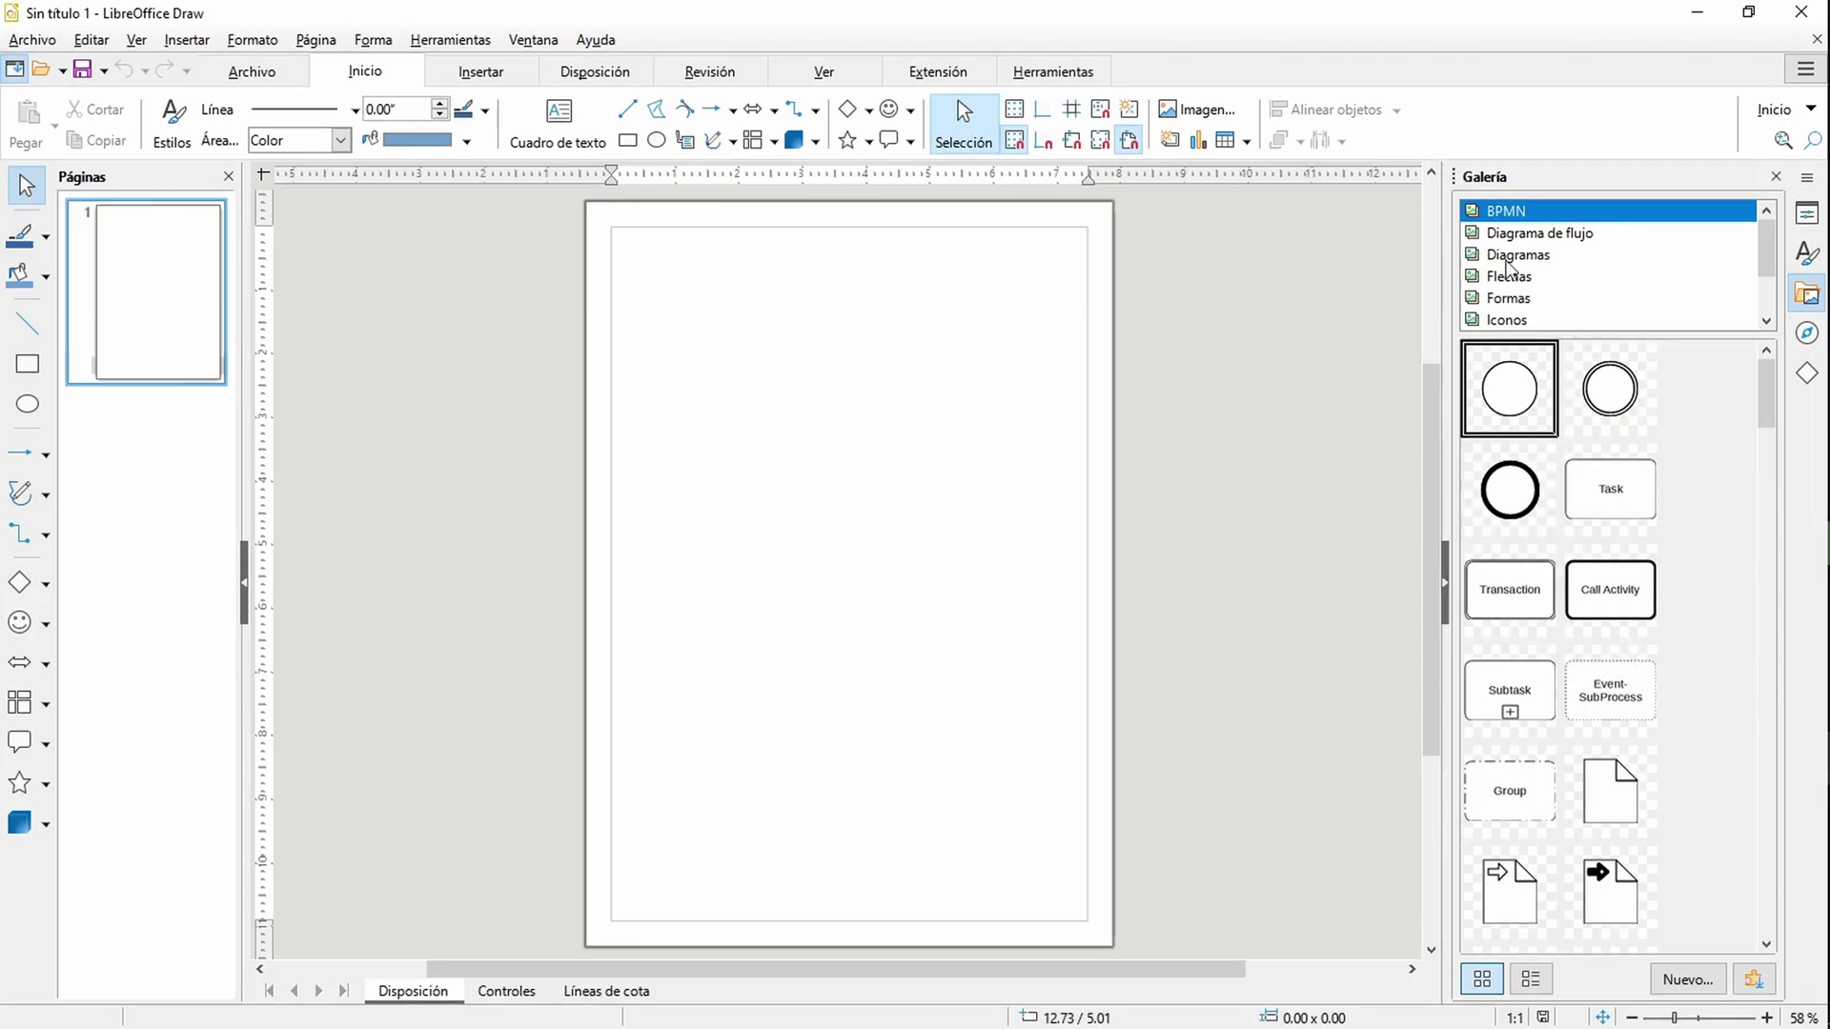
left_click(1507, 260)
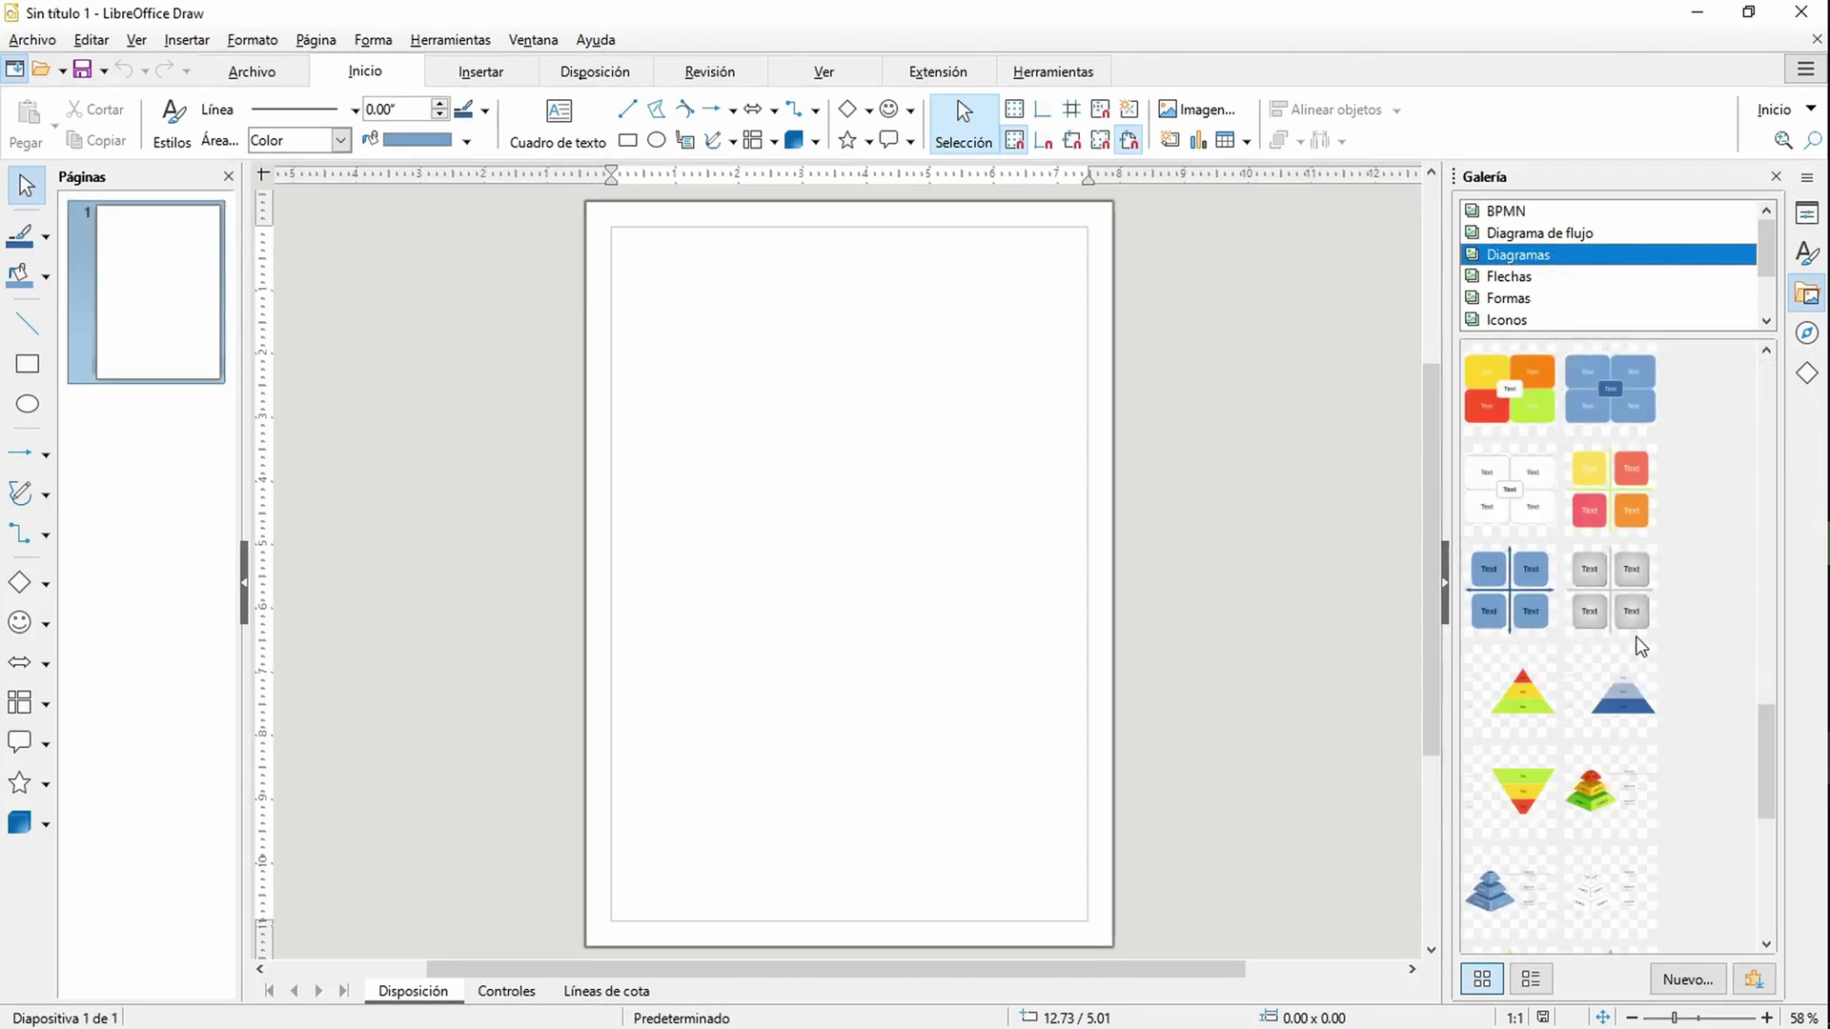
scroll(1614, 572, "up", 10)
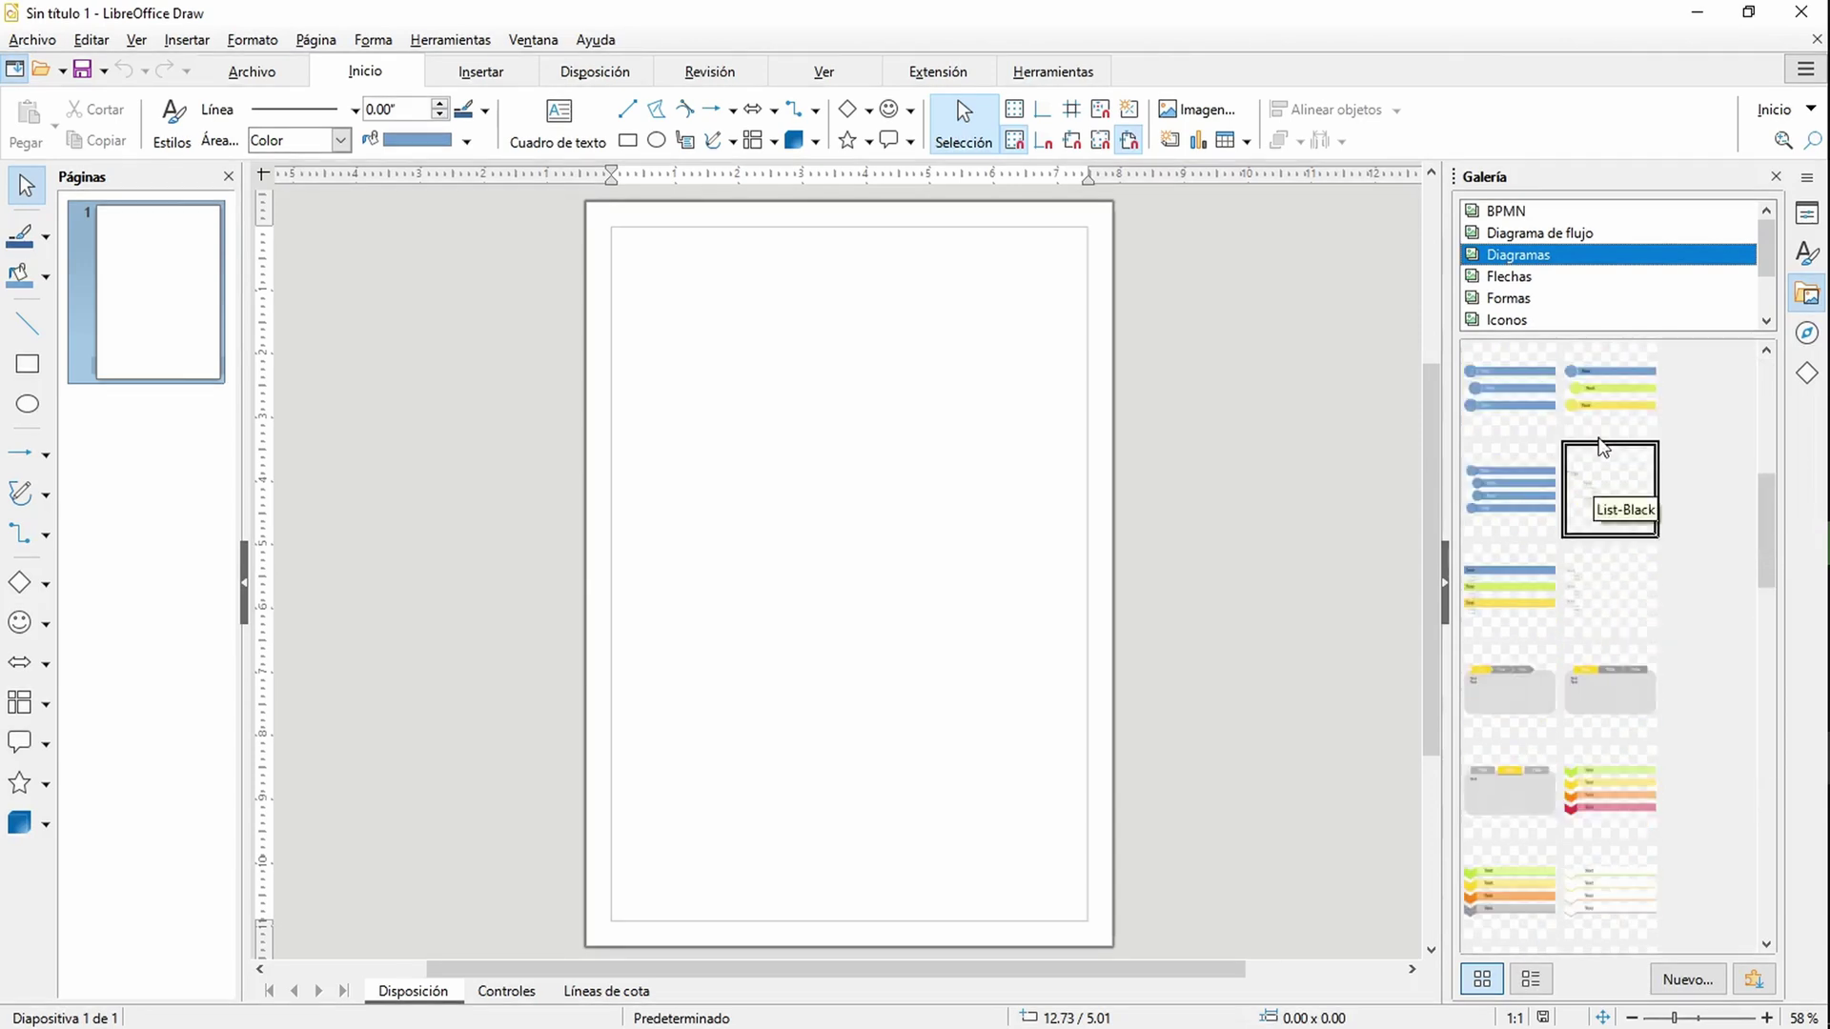
left_click(1554, 234)
scroll(1589, 610, "down", 5)
scroll(1589, 617, "up", 5)
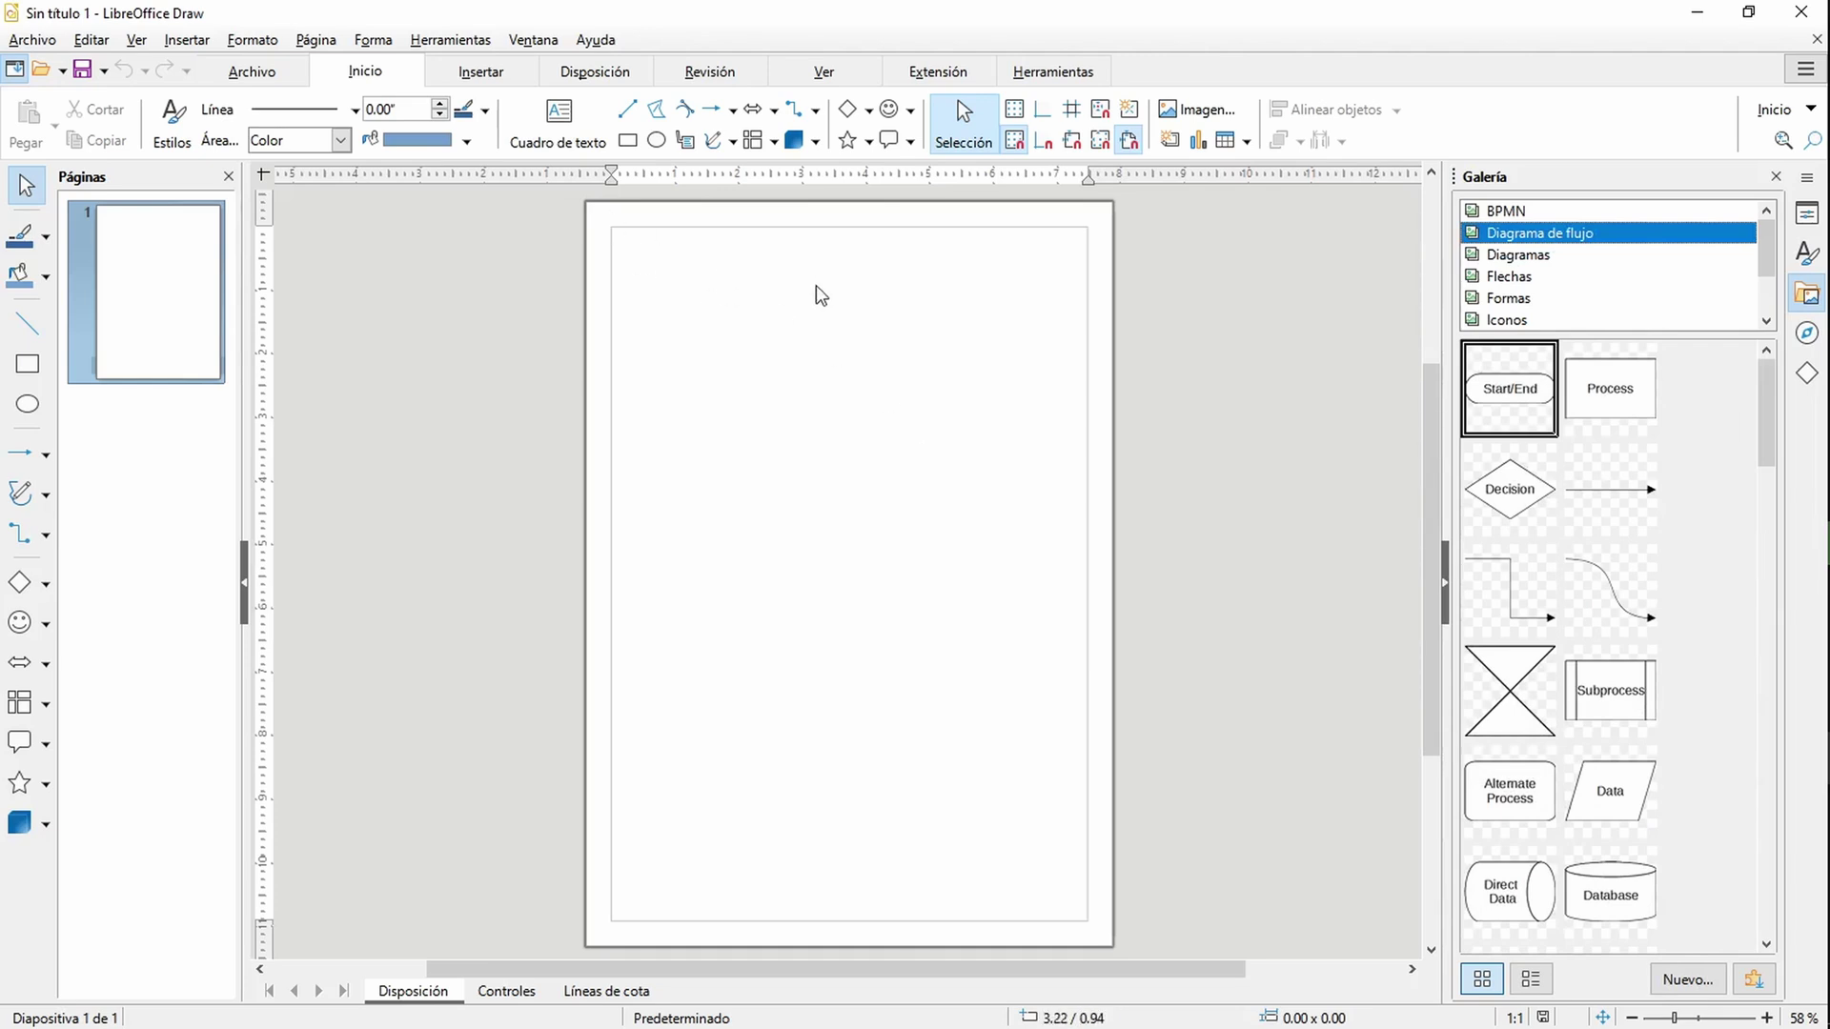
Step: Try the text box tool by drawing two empty boxes about 2 inches wide near the page's upper left corner
left_click(562, 124)
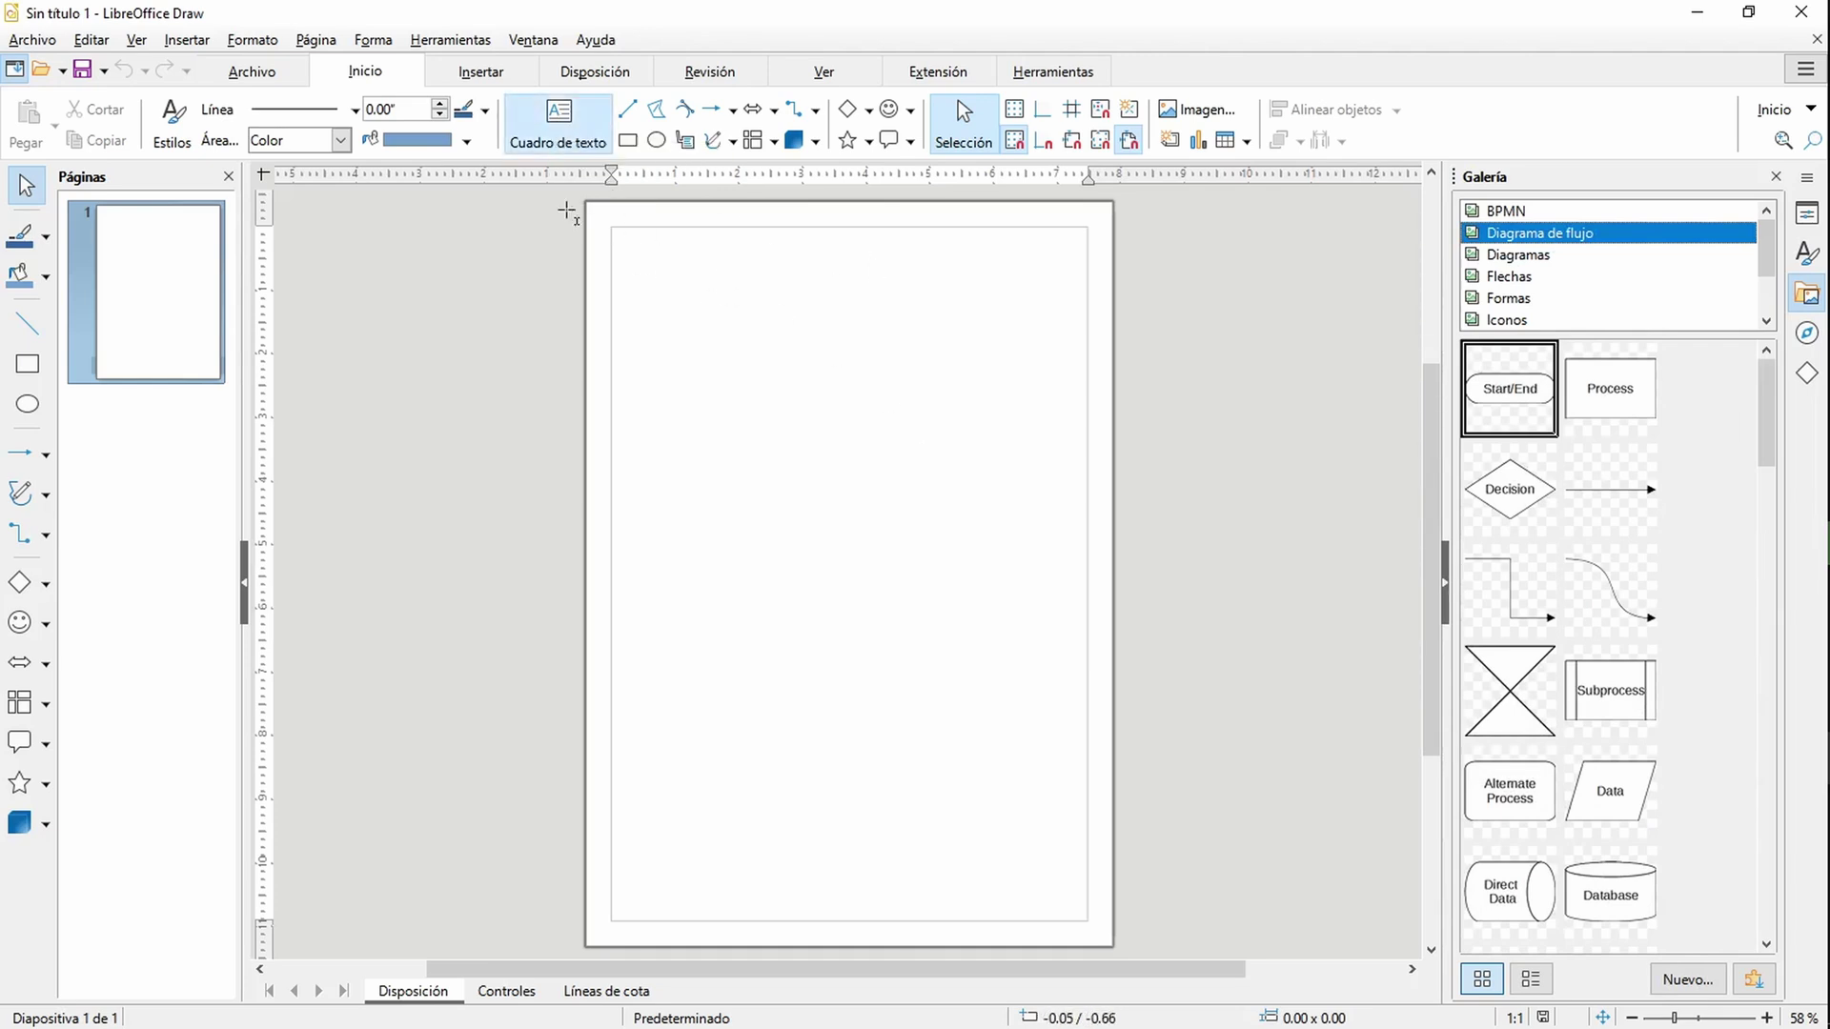
left_click_drag(676, 281, 795, 363)
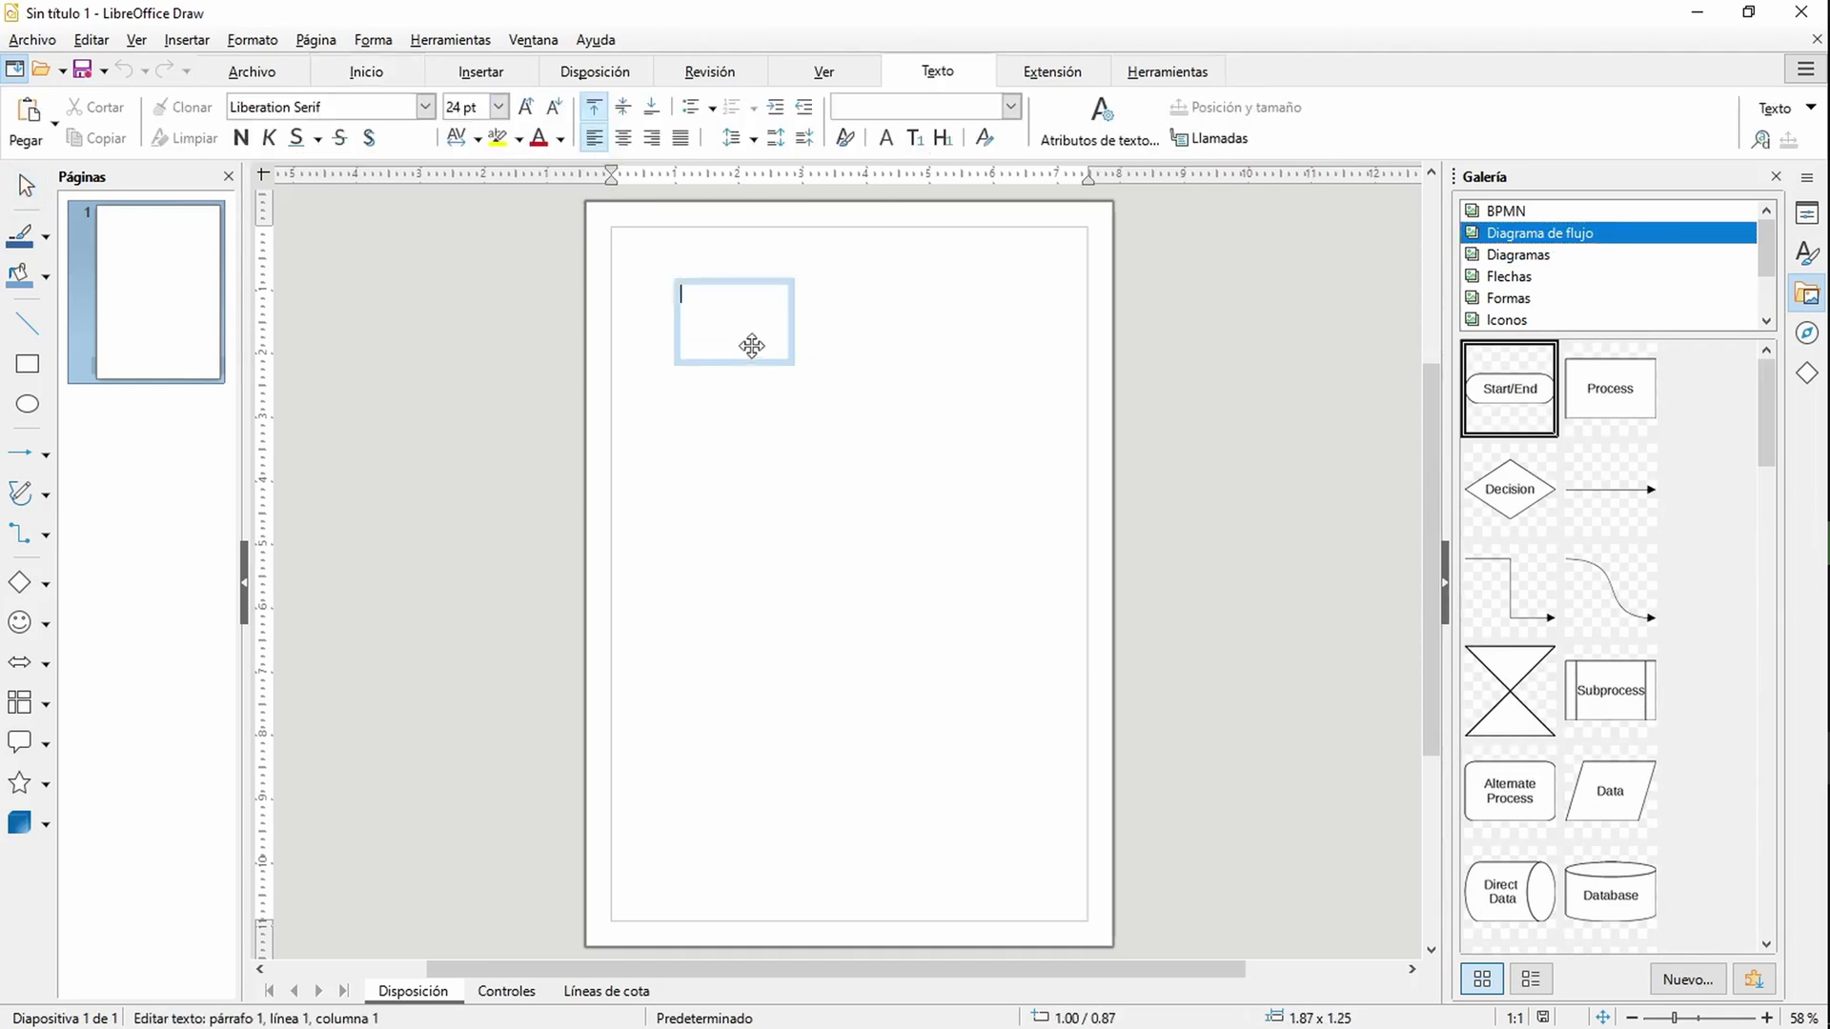
key("Escape")
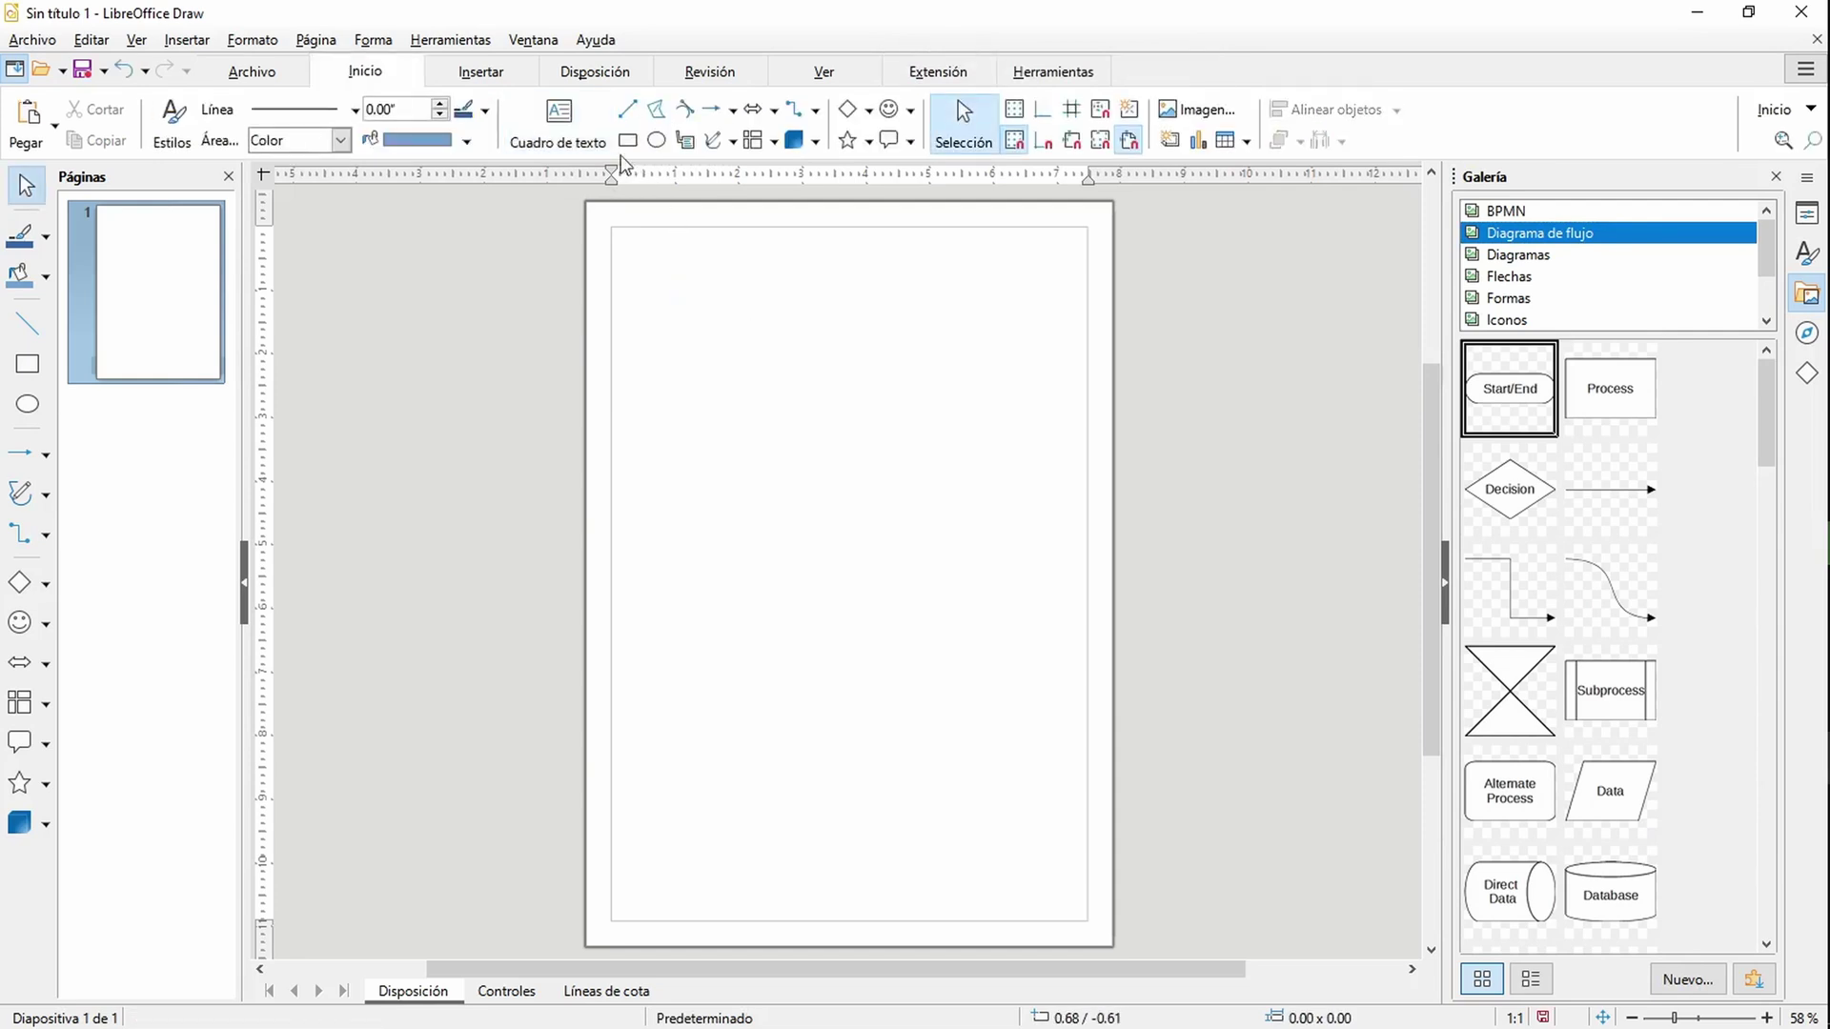
left_click(559, 119)
left_click_drag(670, 267, 793, 386)
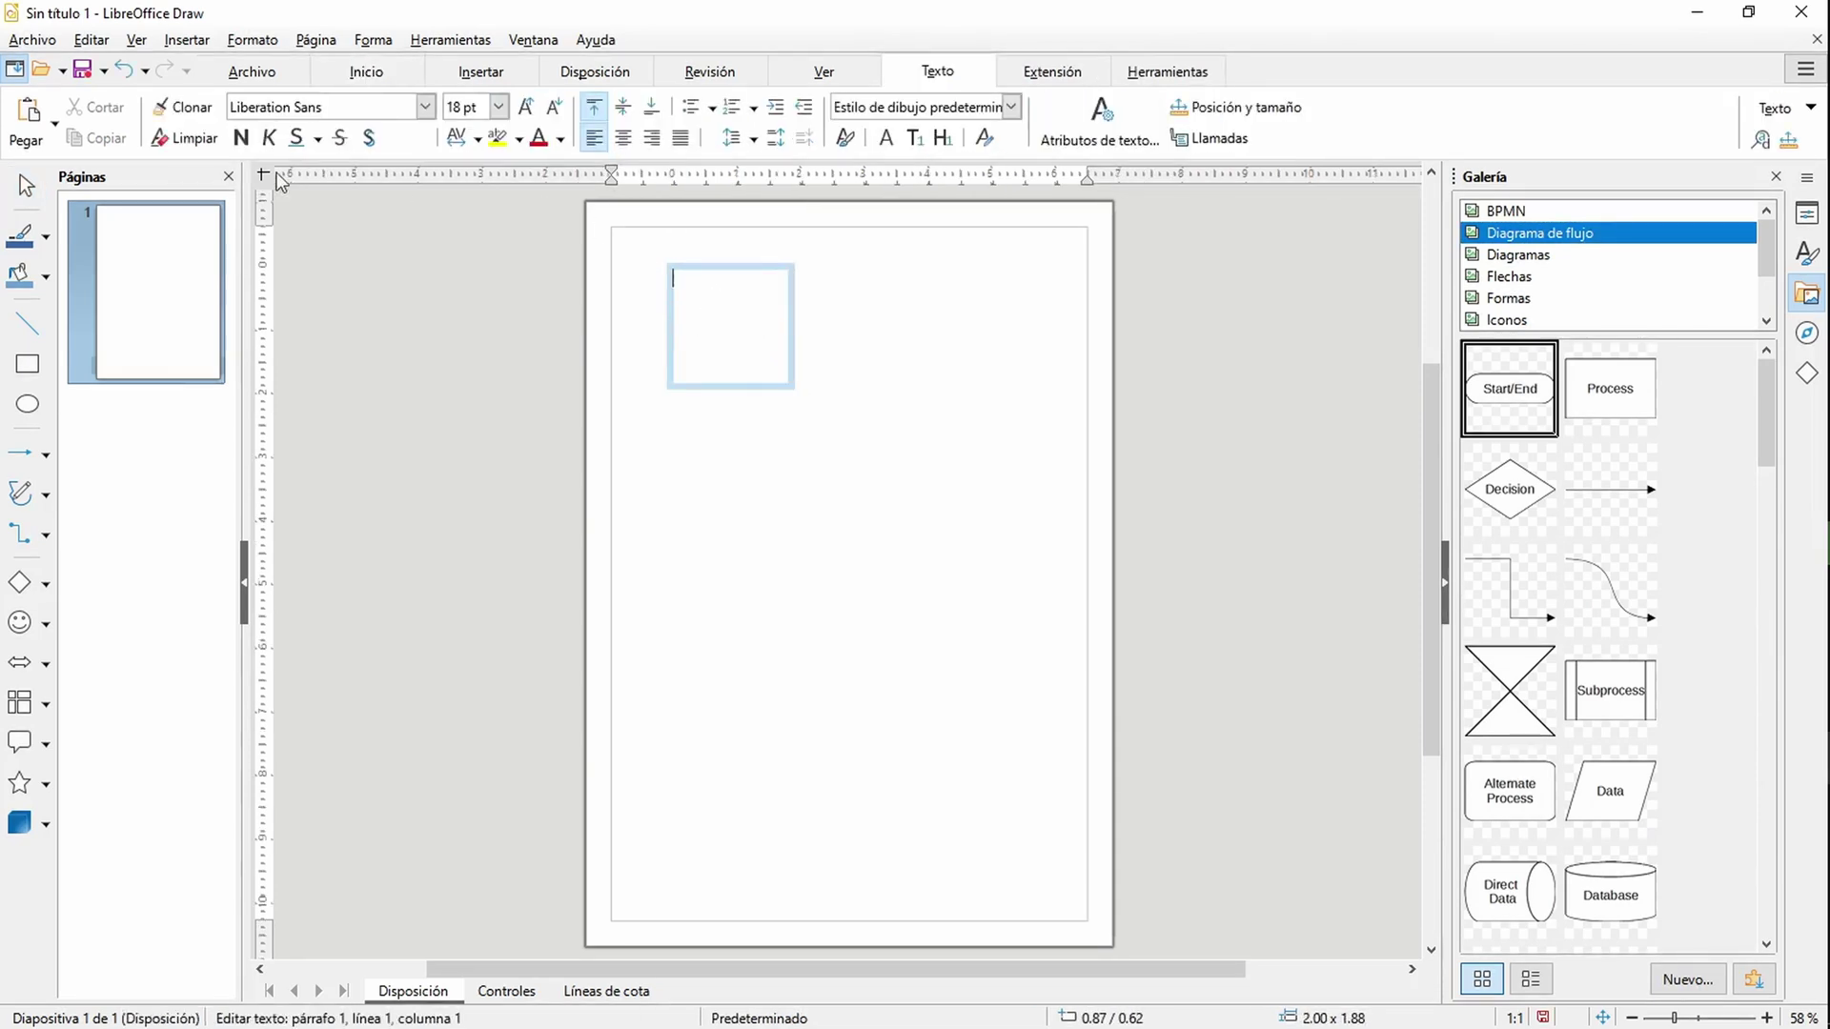
left_click(854, 358)
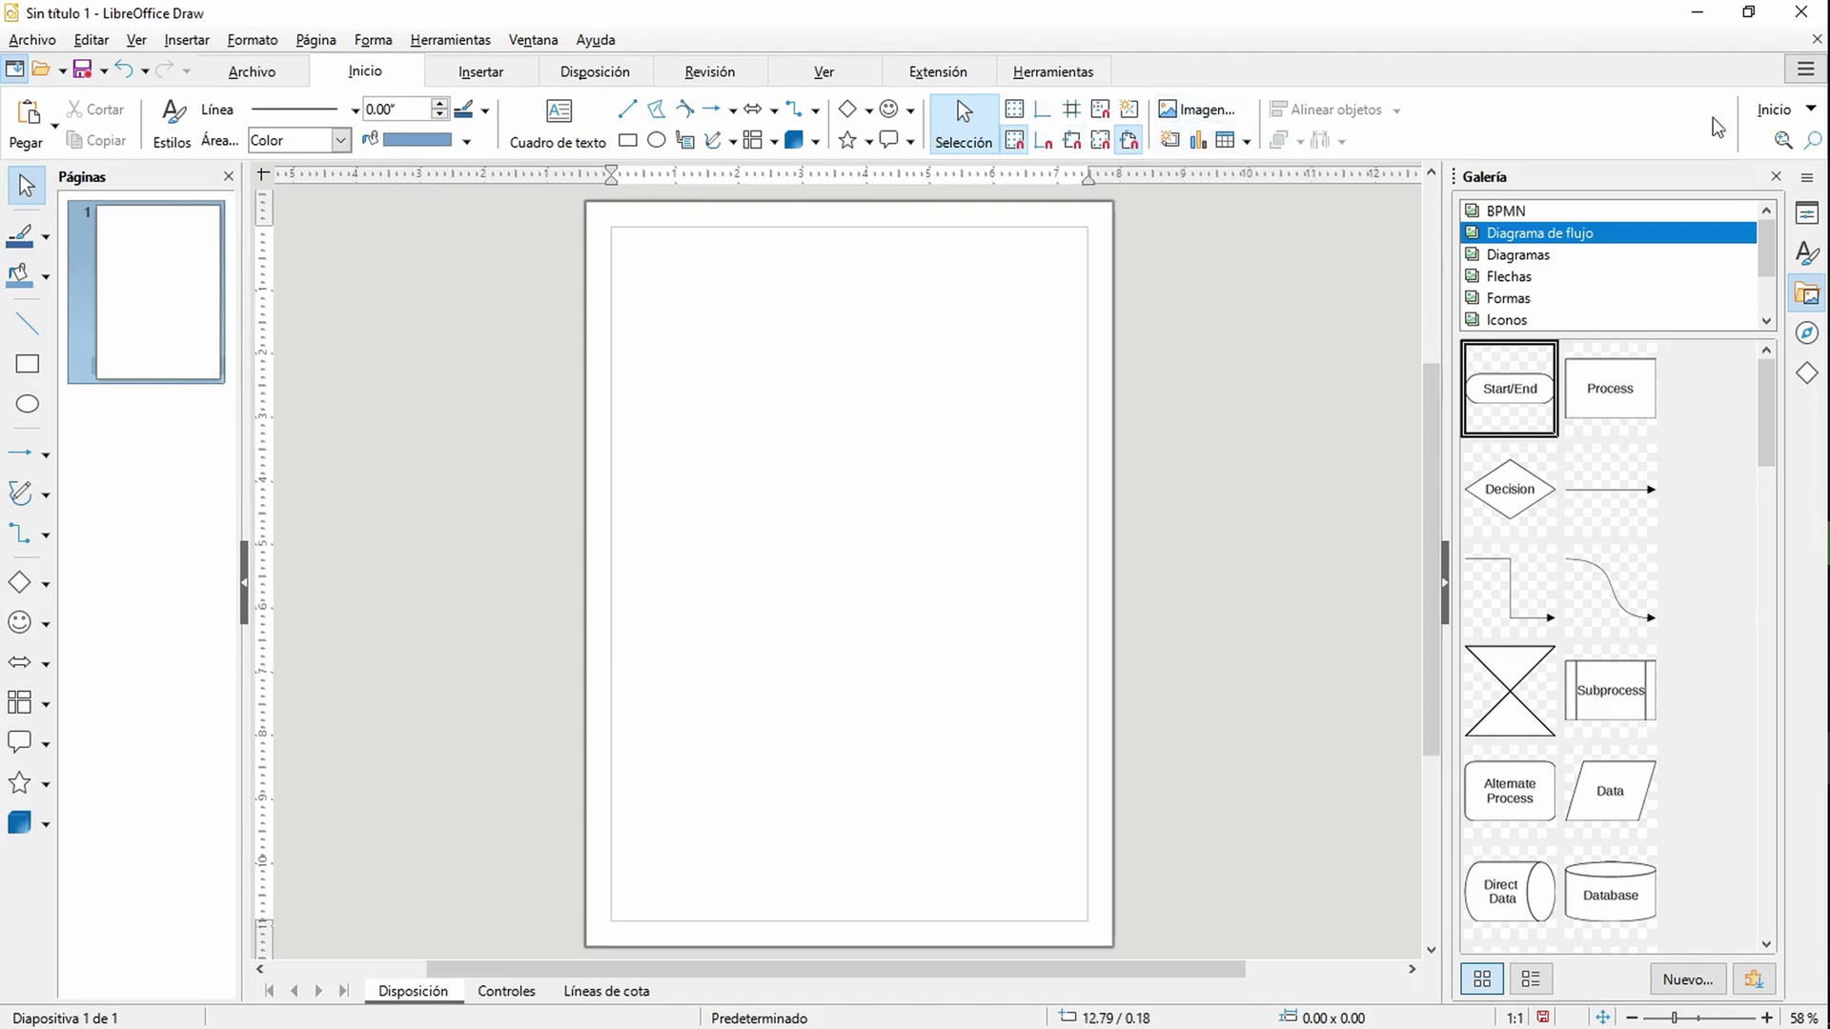
Step: View Draw's additional search commands, then switch to the blank Visio drawing and show its Inicio commands
left_click(1752, 113)
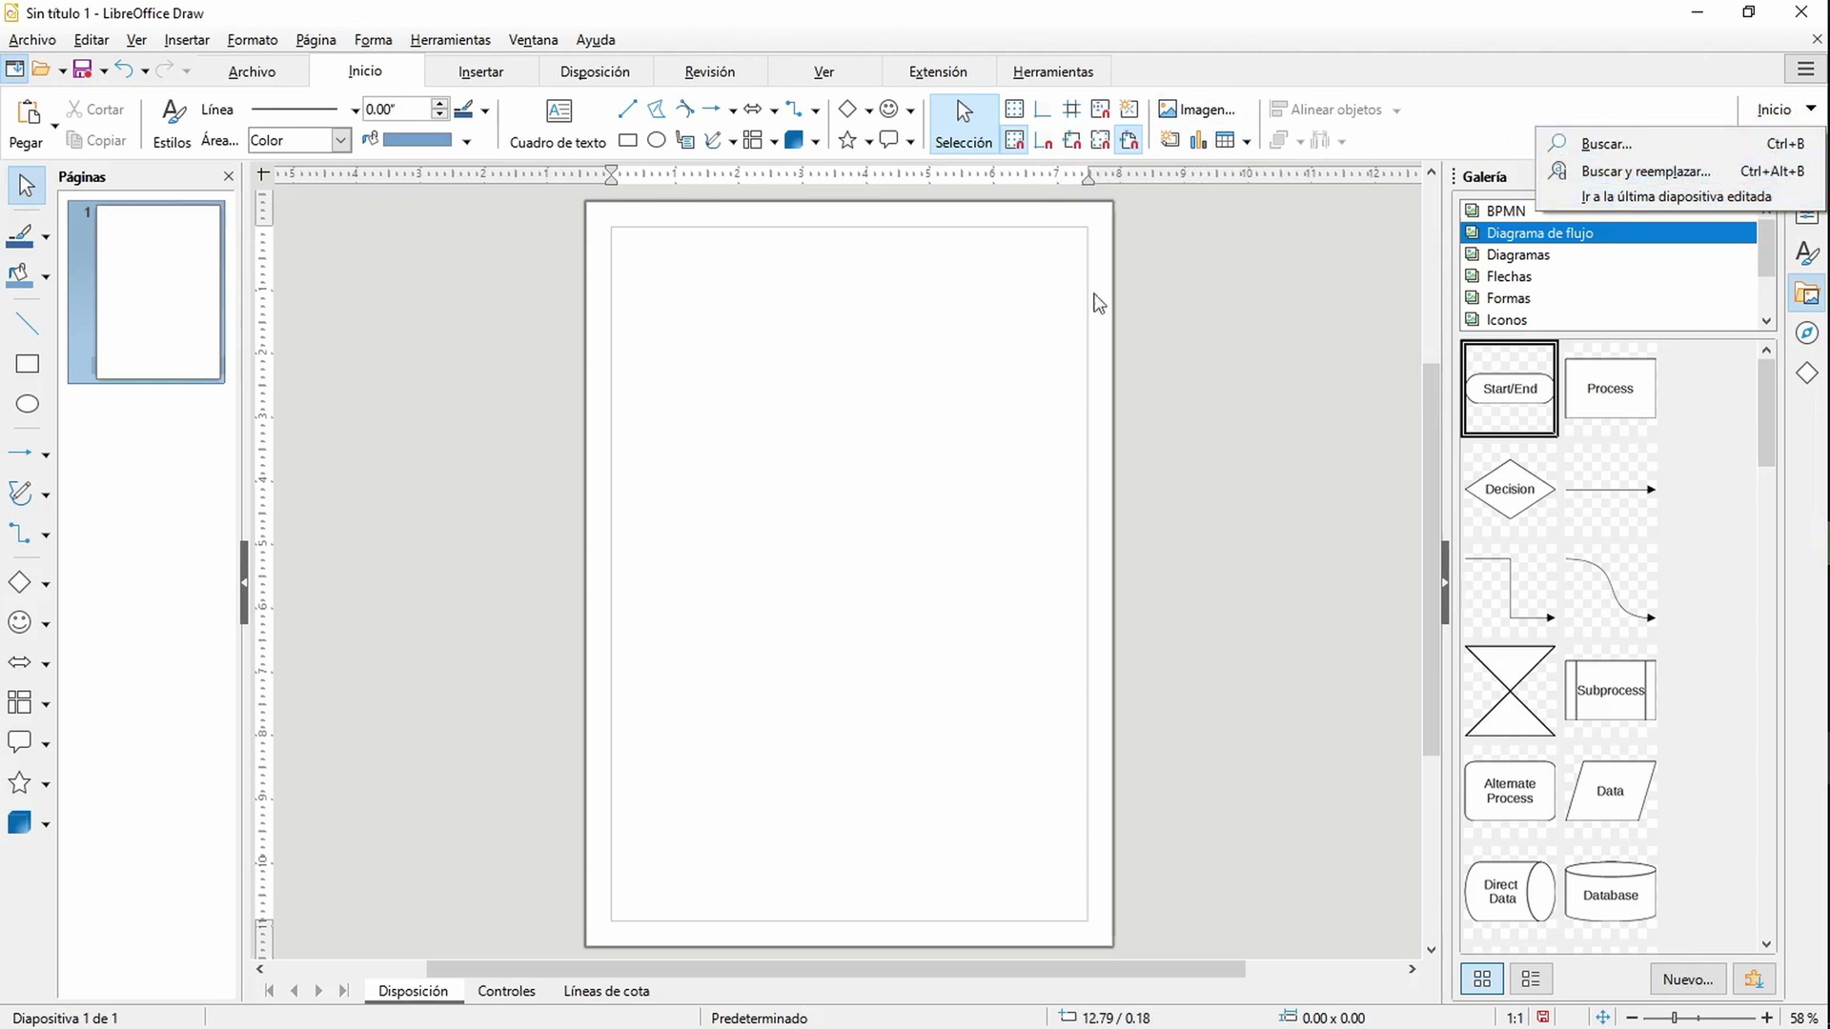
left_click(981, 304)
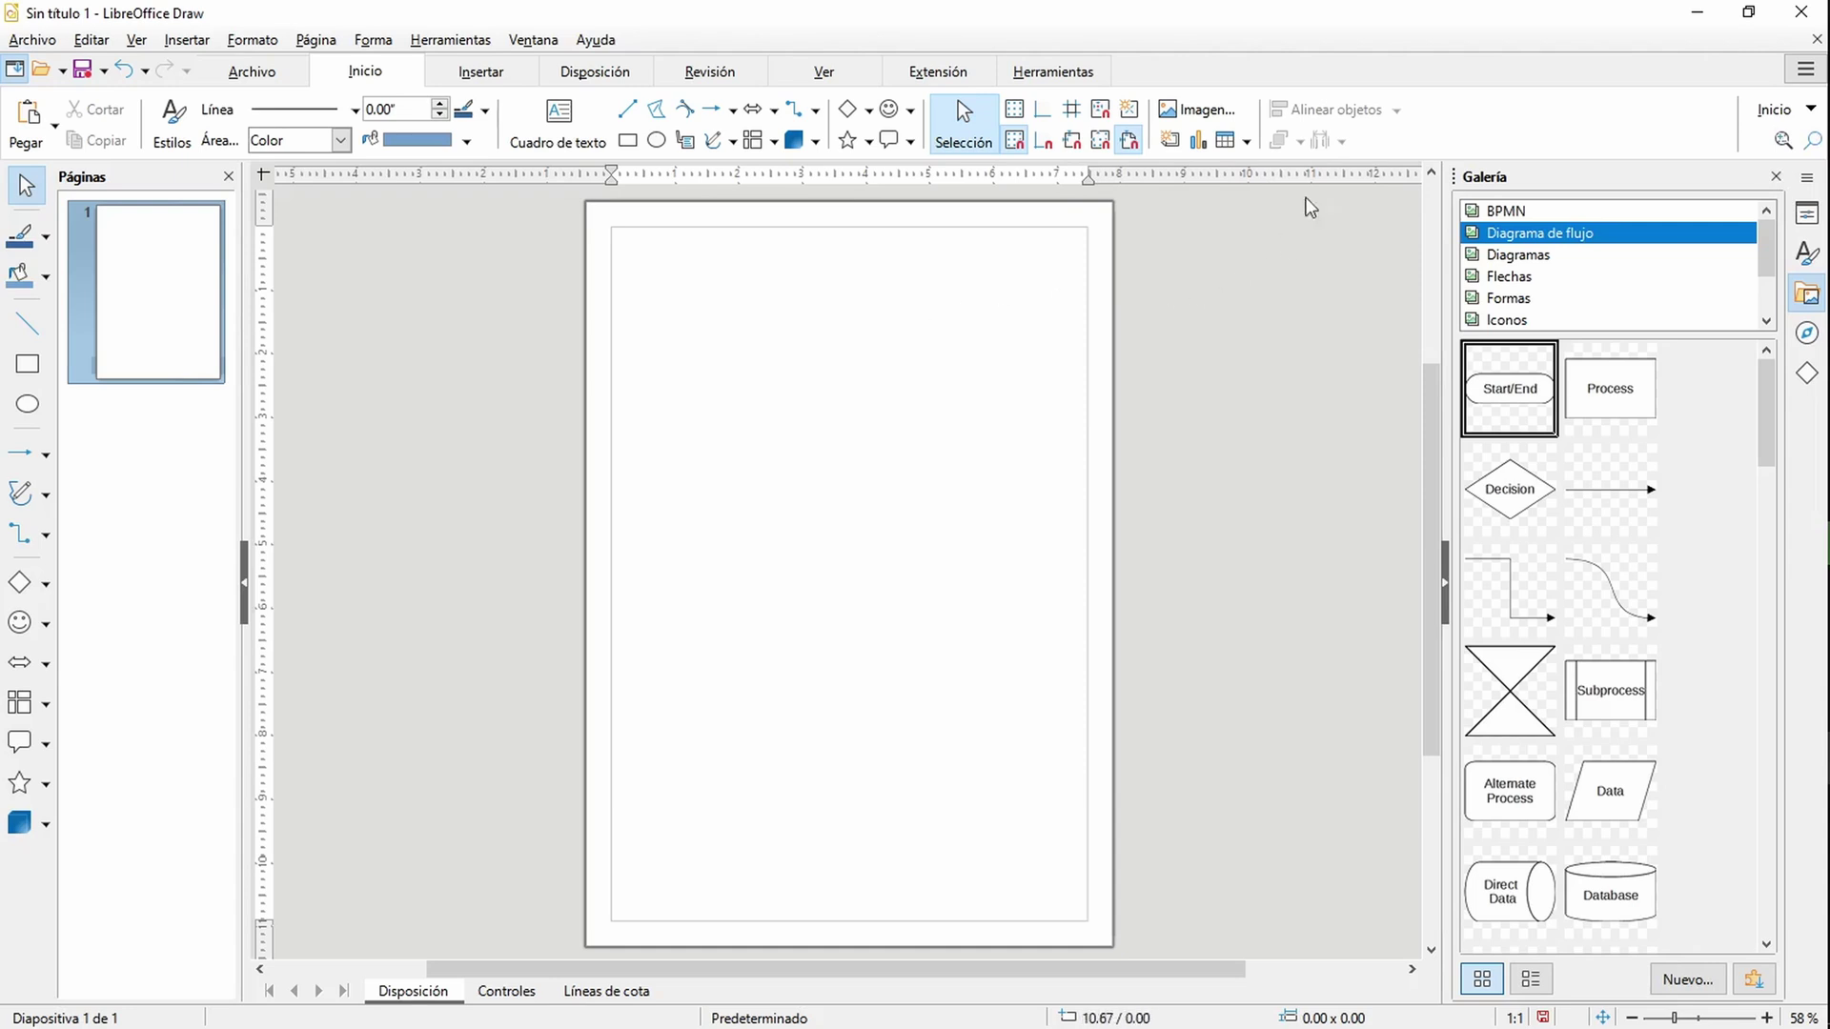
key("alt+Tab")
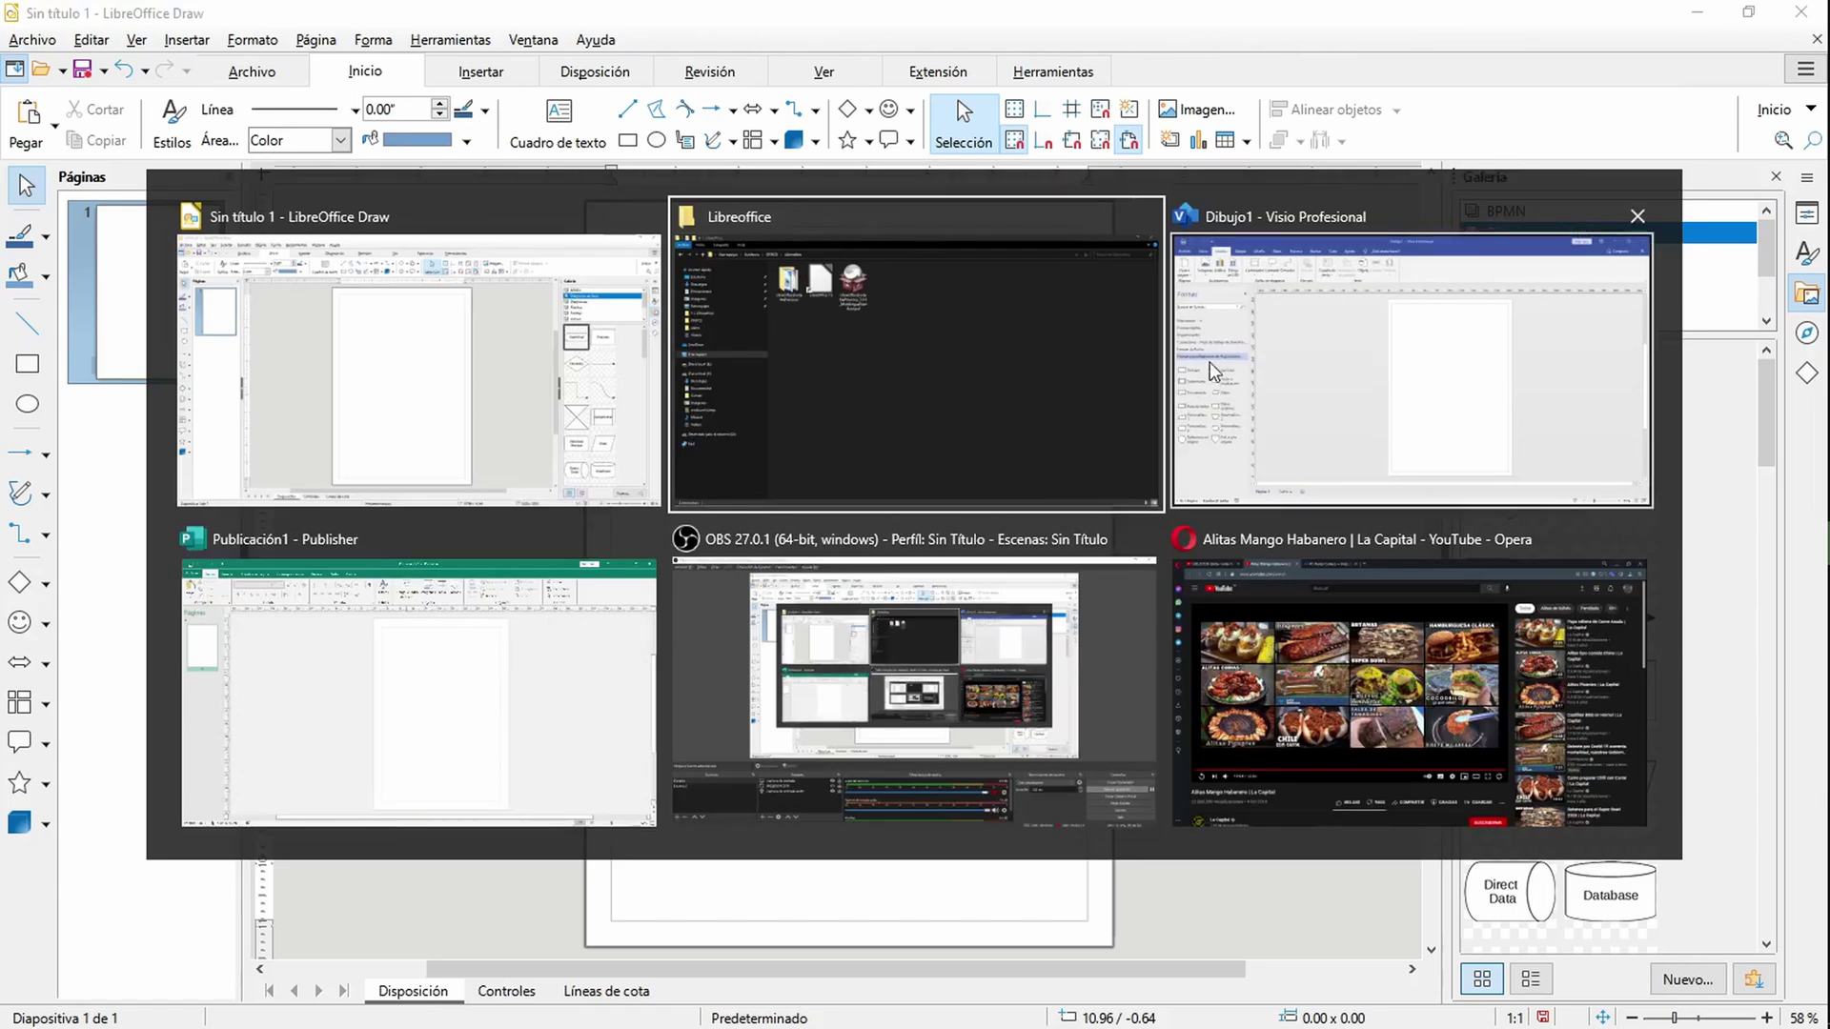
left_click(1263, 364)
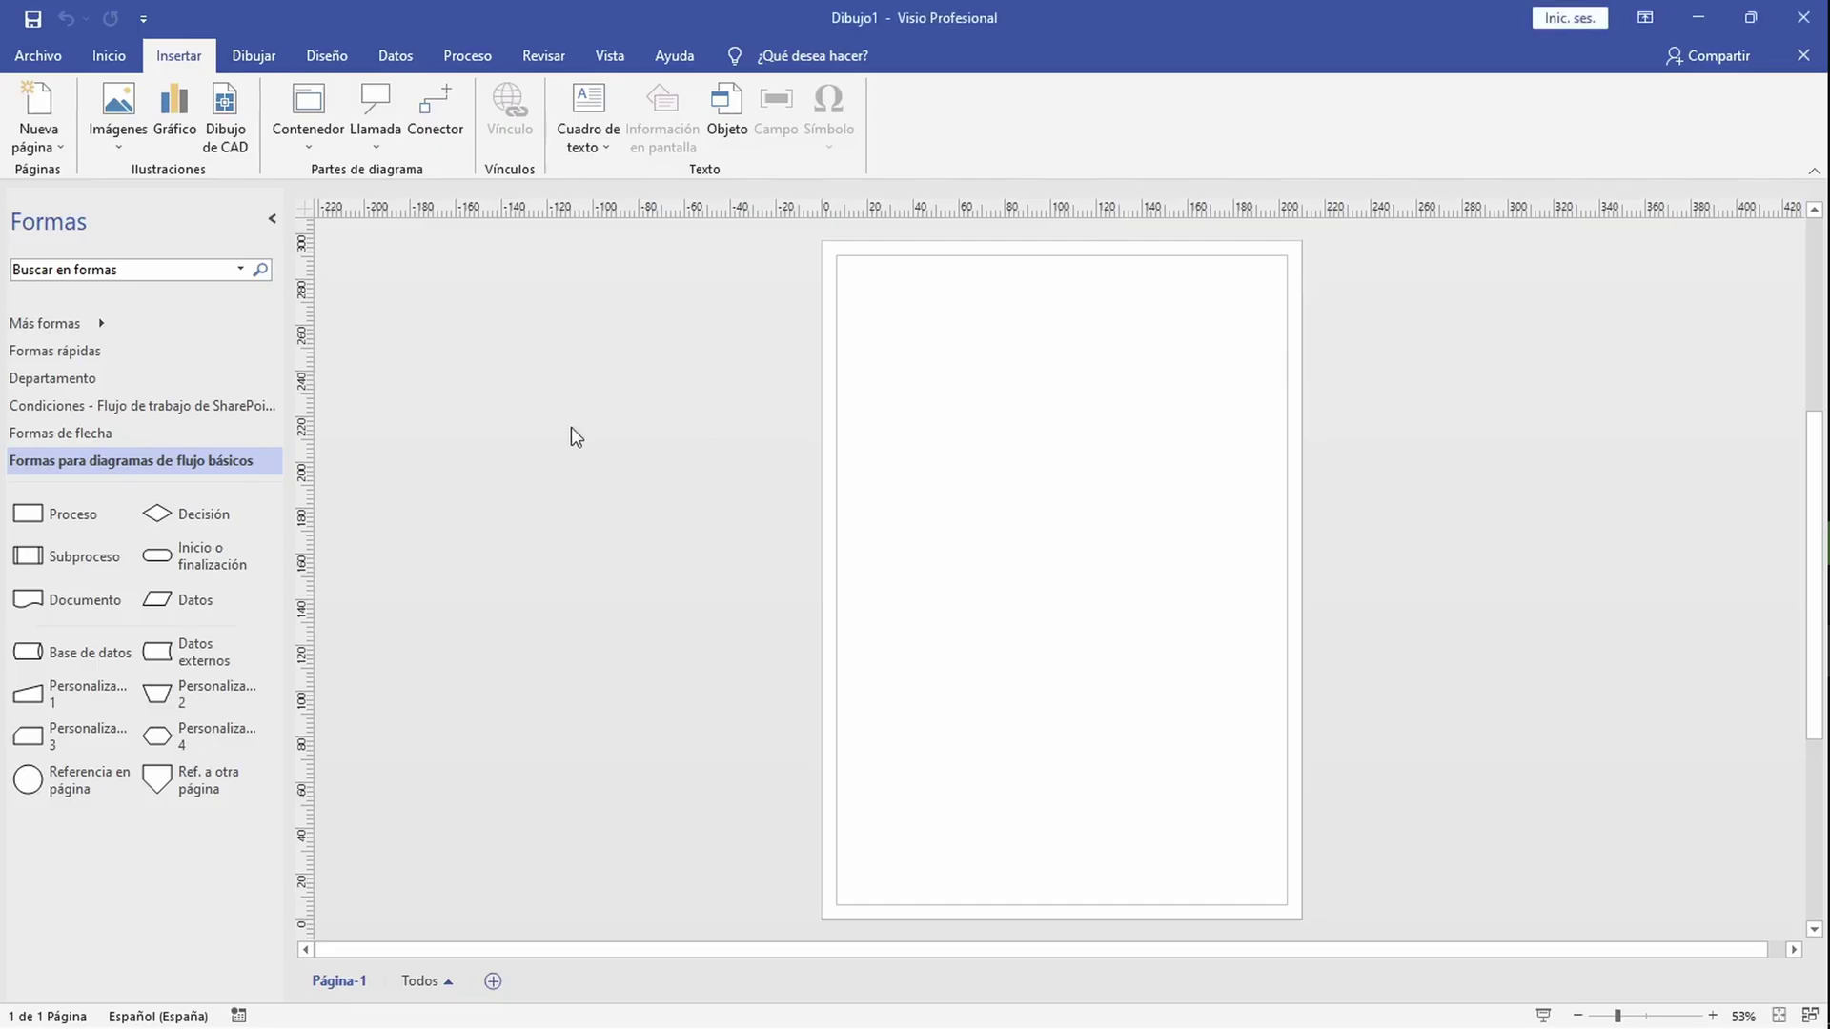
left_click(109, 57)
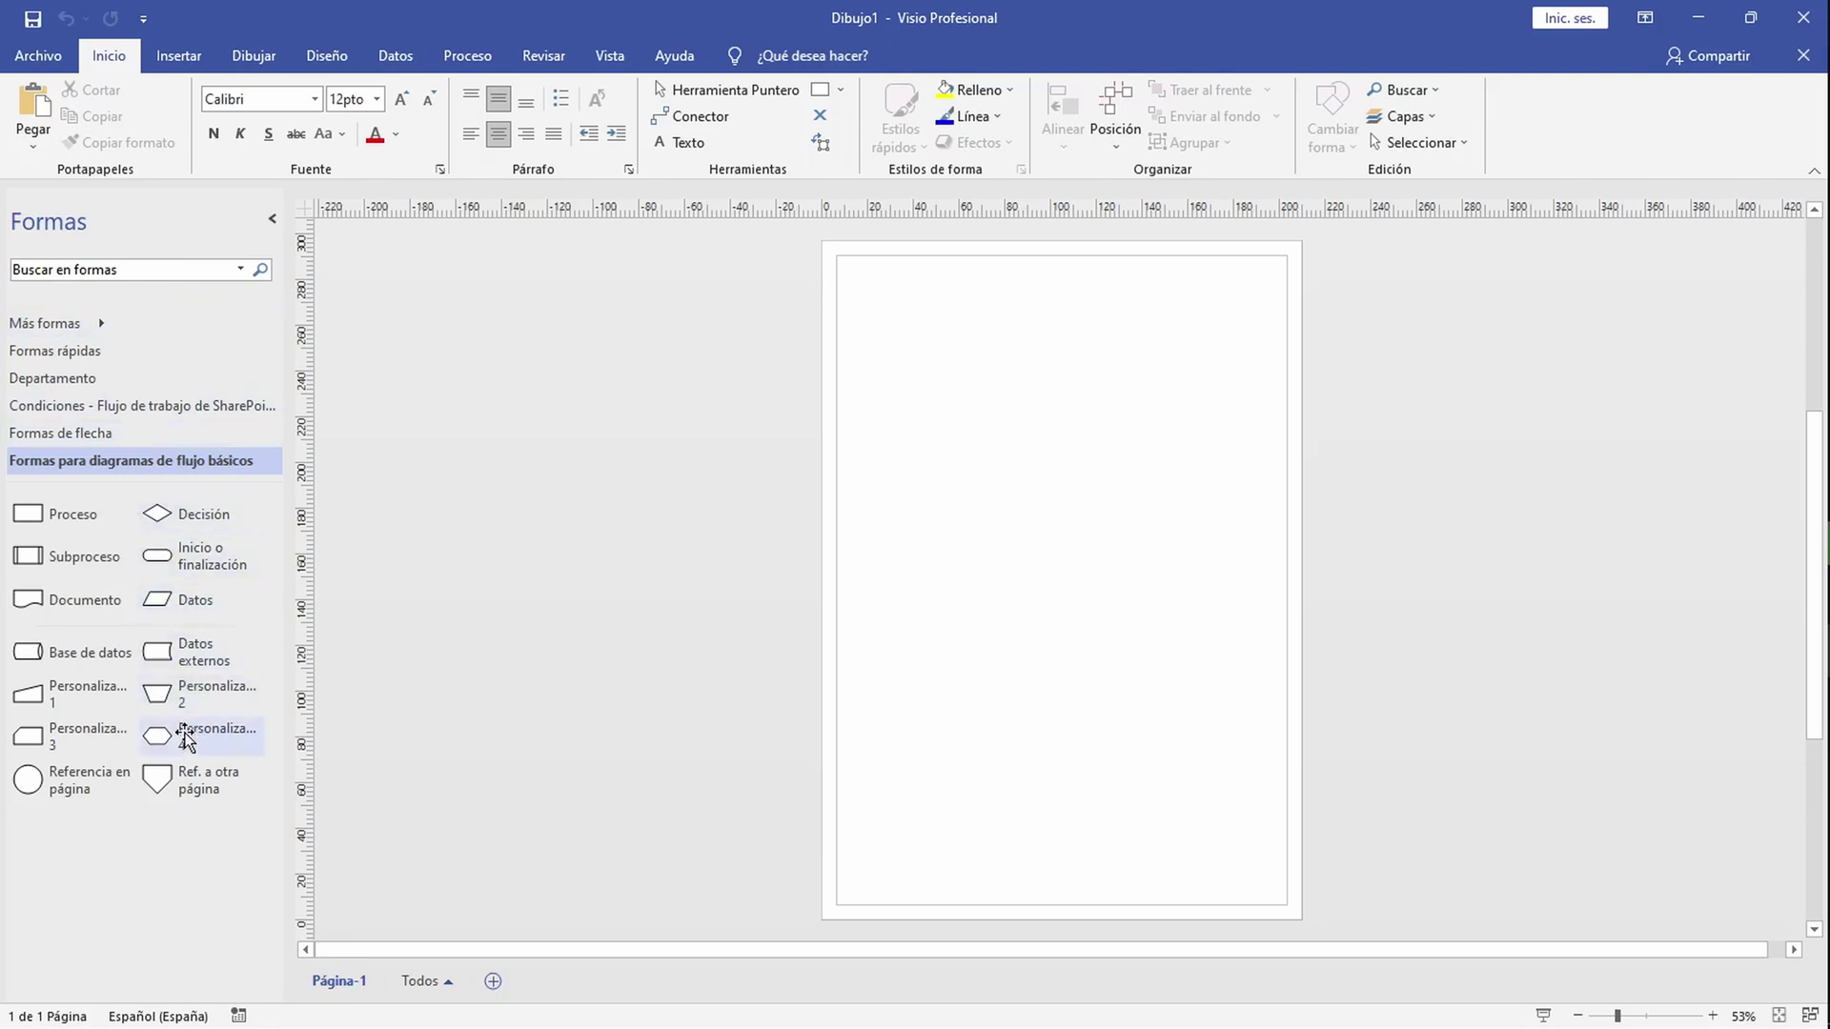
Step: Browse Visio's additional shape categories and display the arrow shapes from the Diagrama de flujo category
left_click(239, 271)
left_click(239, 271)
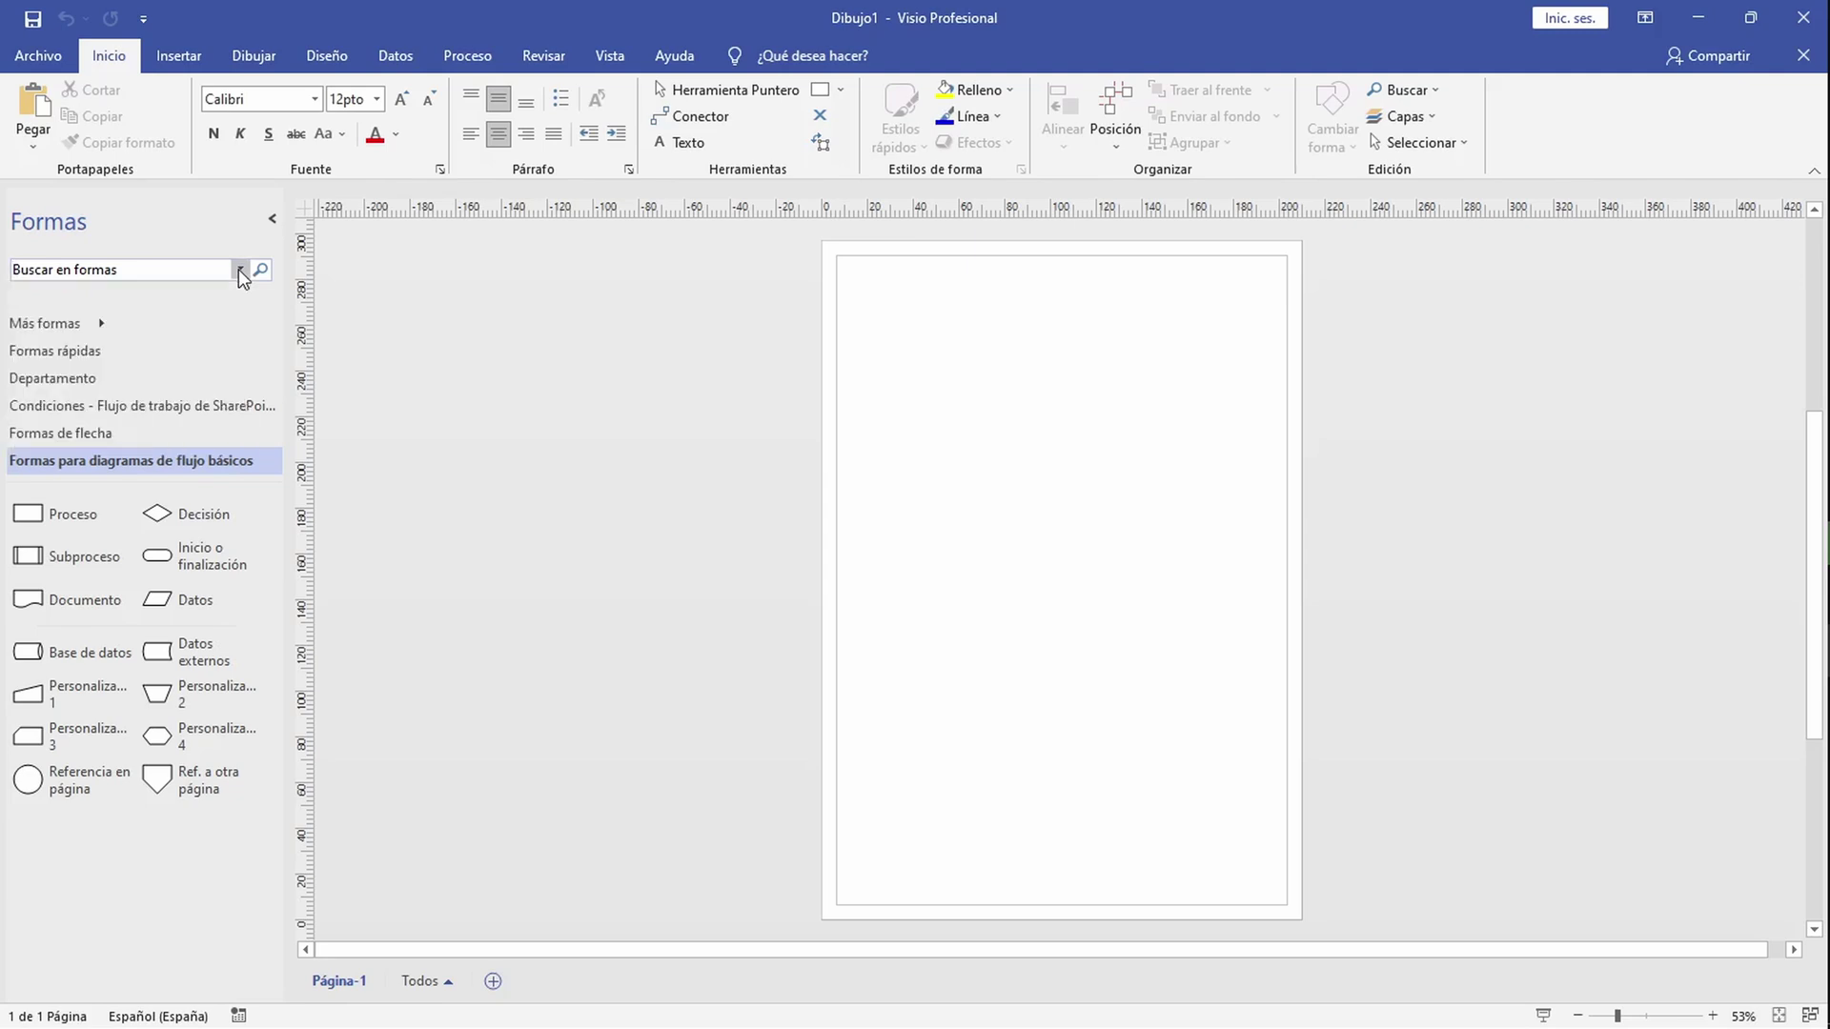
left_click(97, 324)
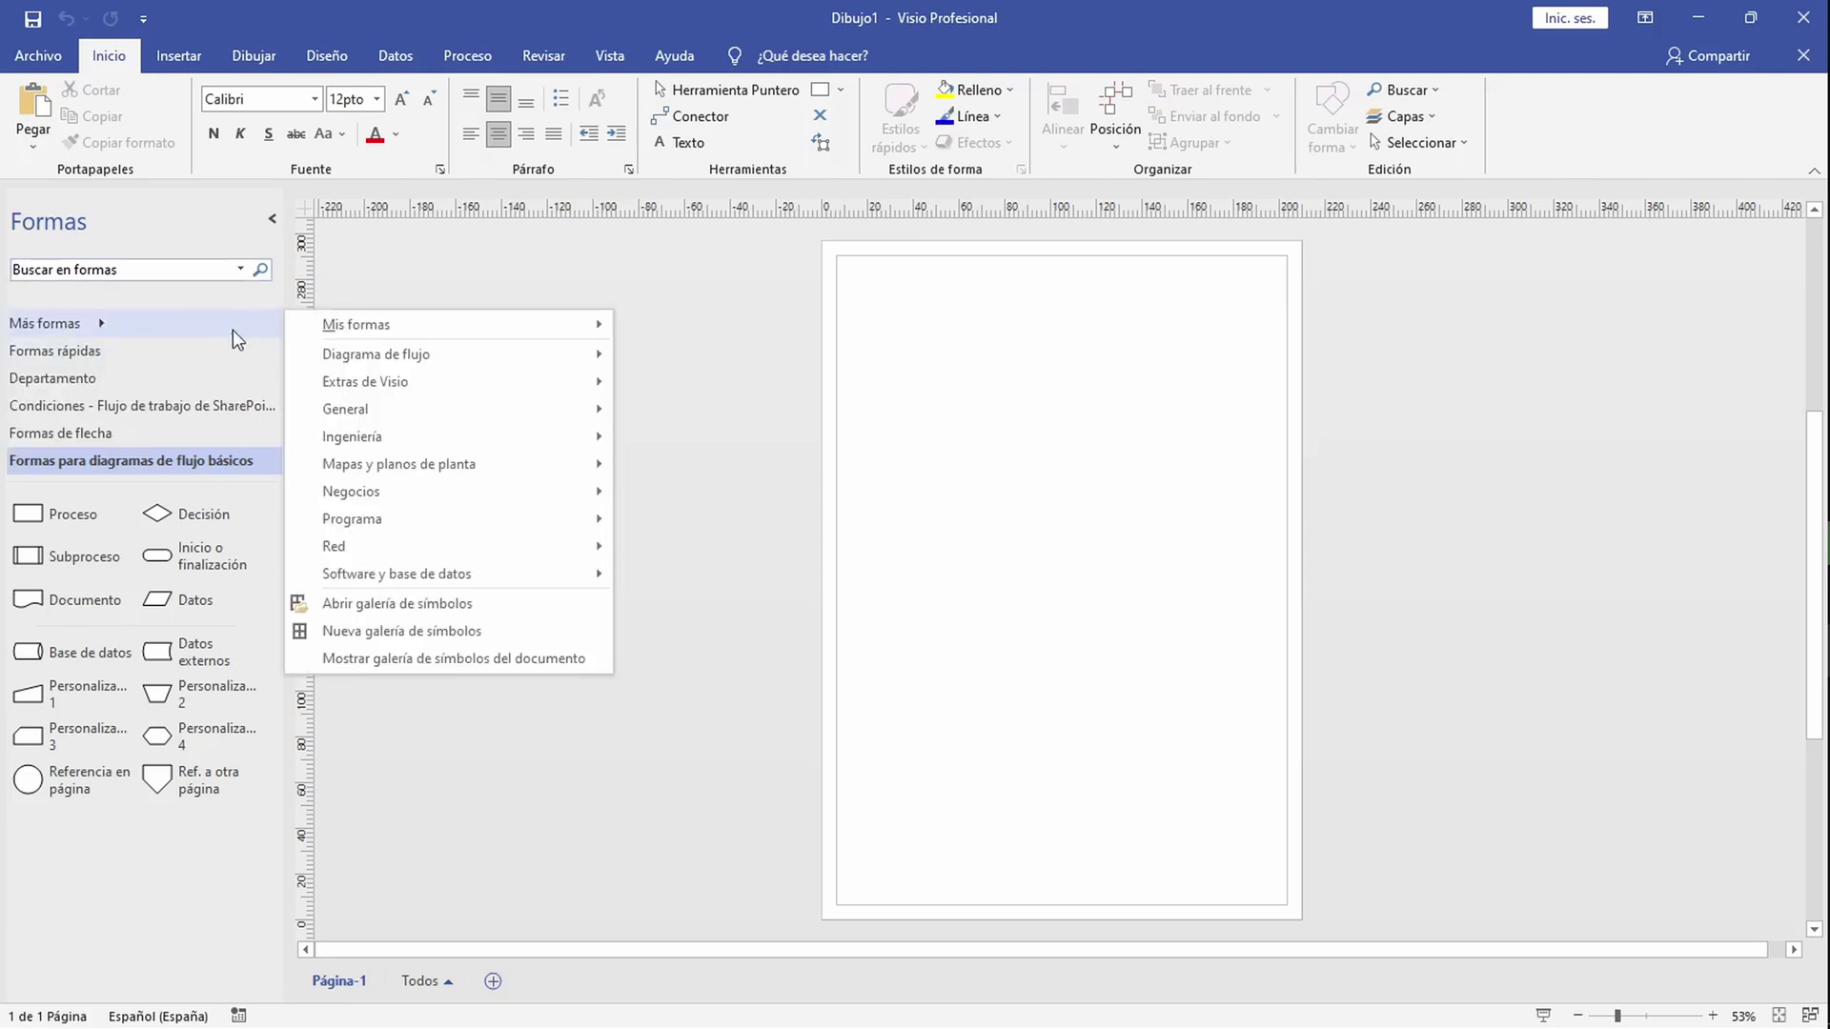
mouse_move(375, 493)
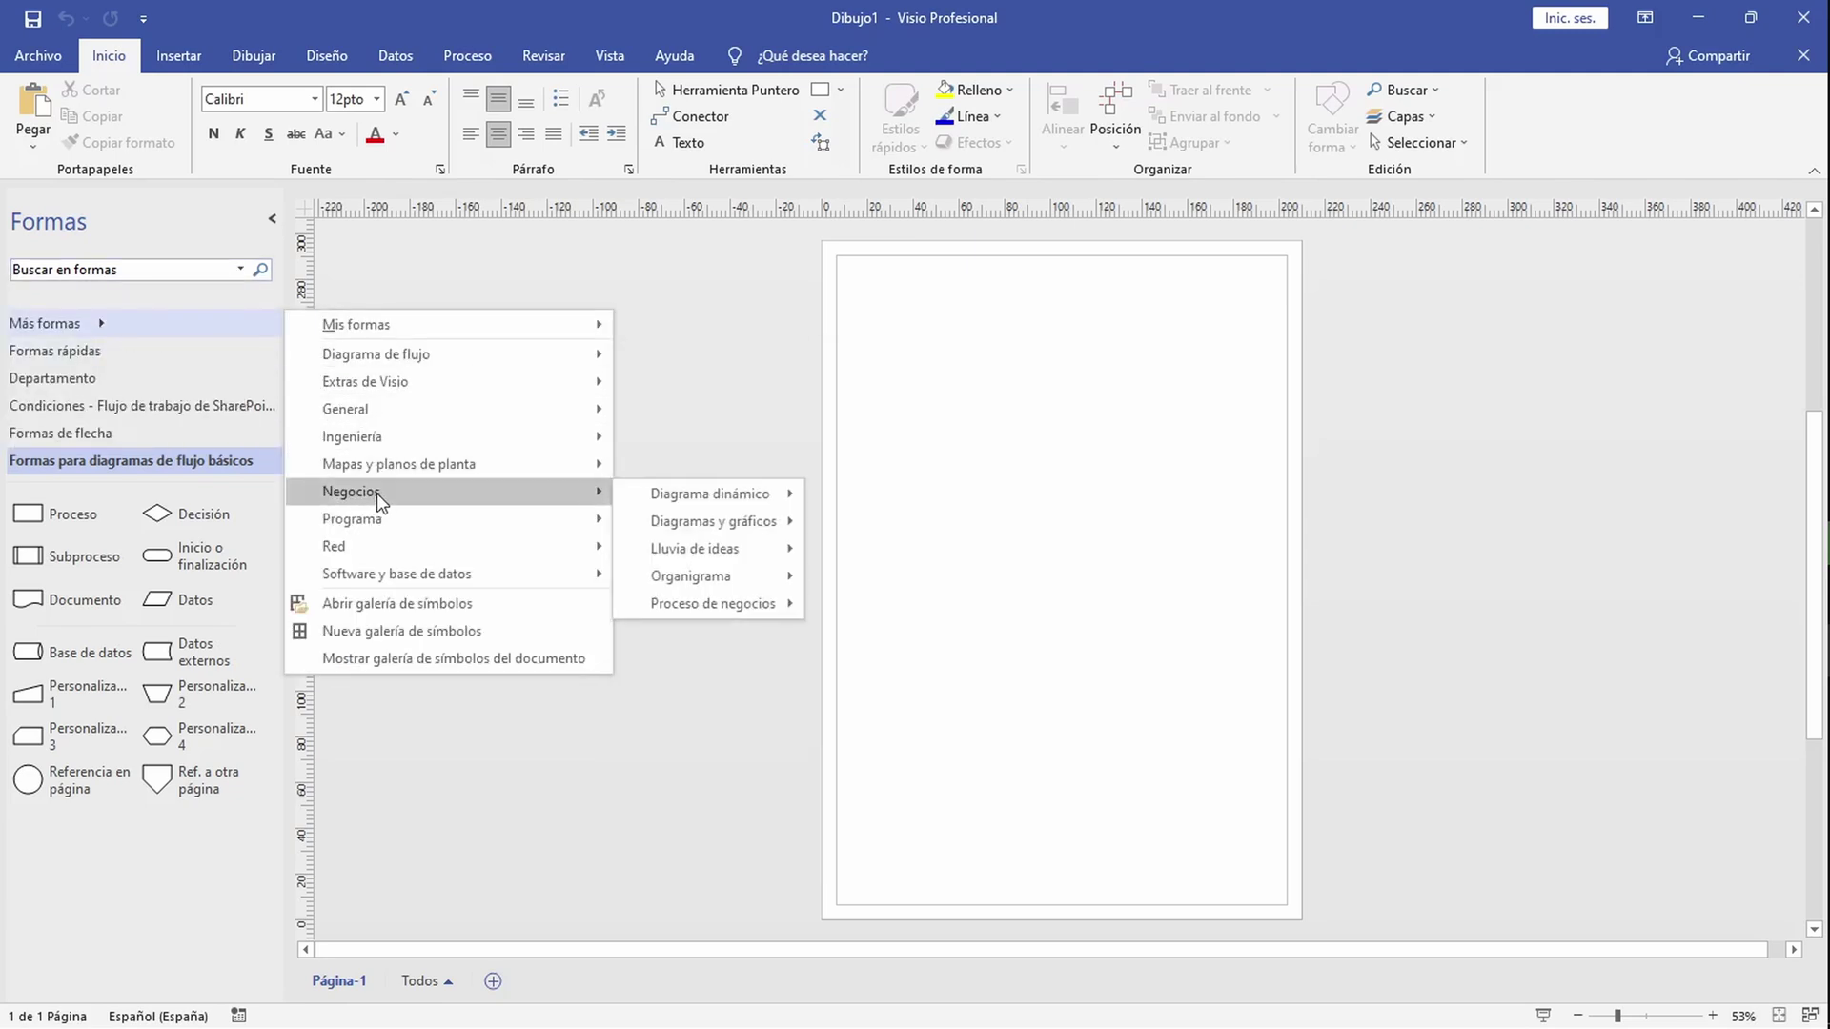
mouse_move(508, 531)
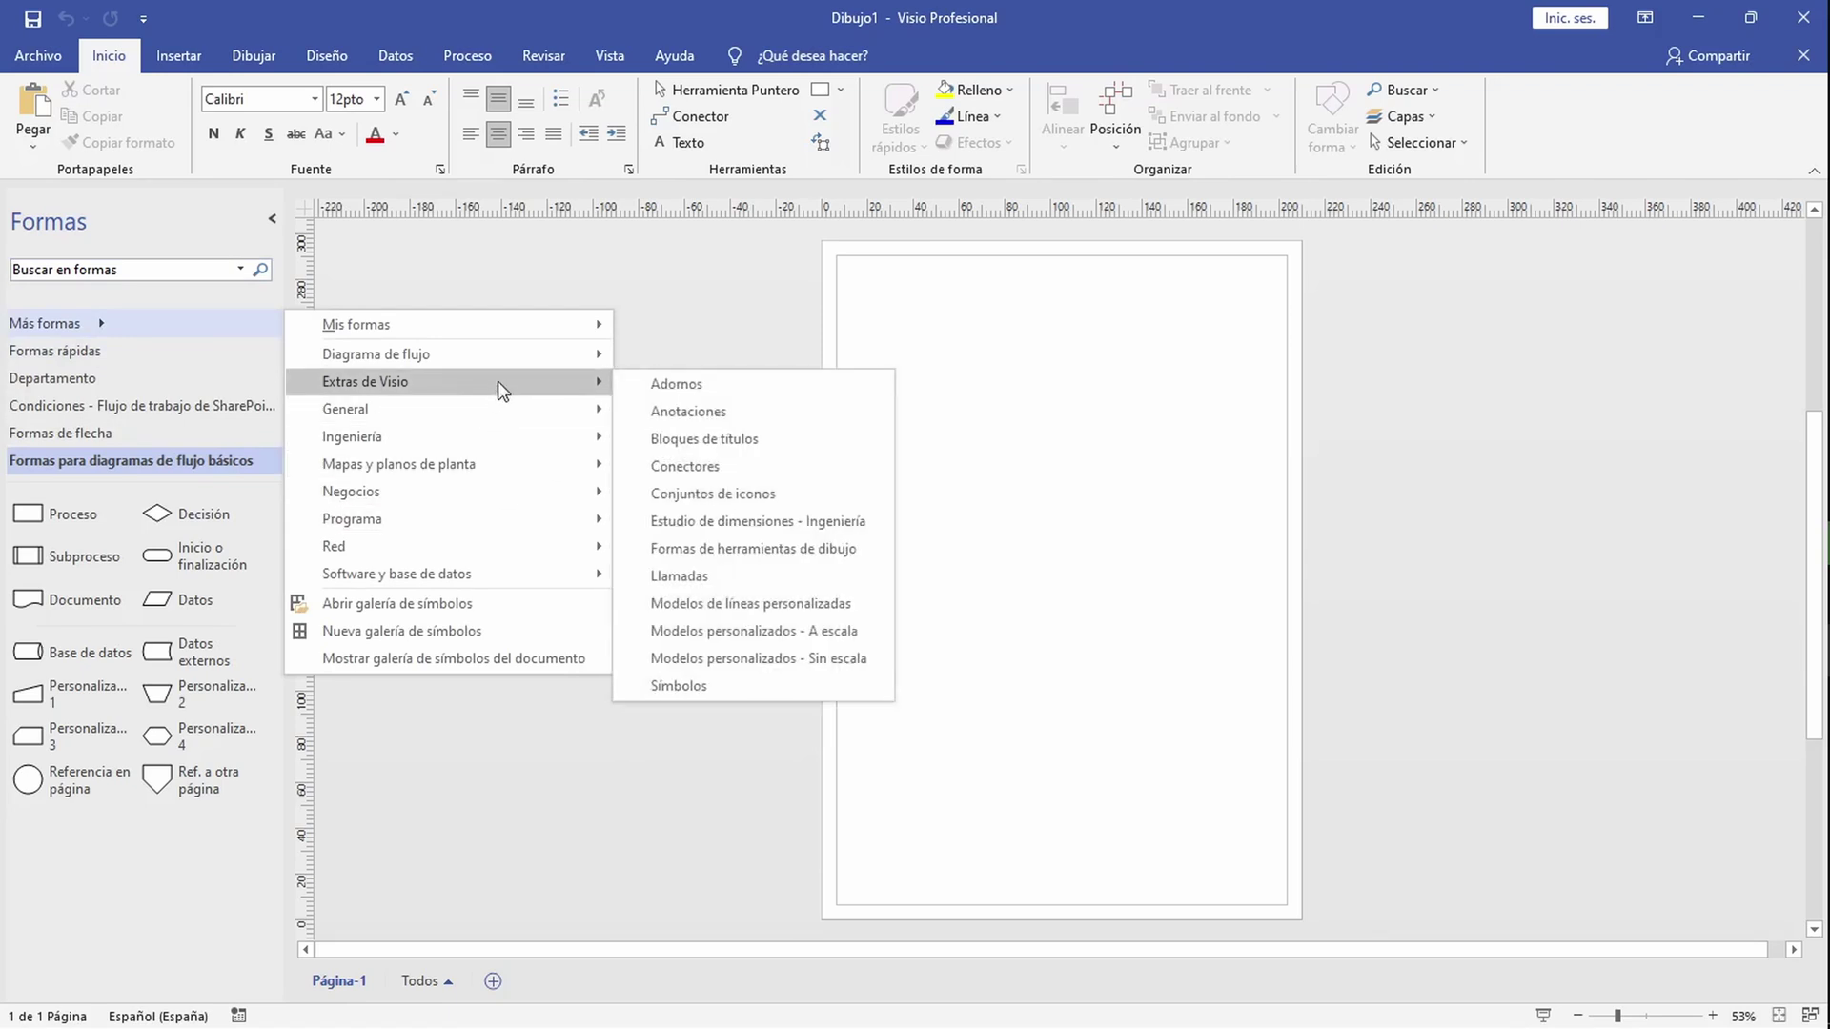
mouse_move(530, 359)
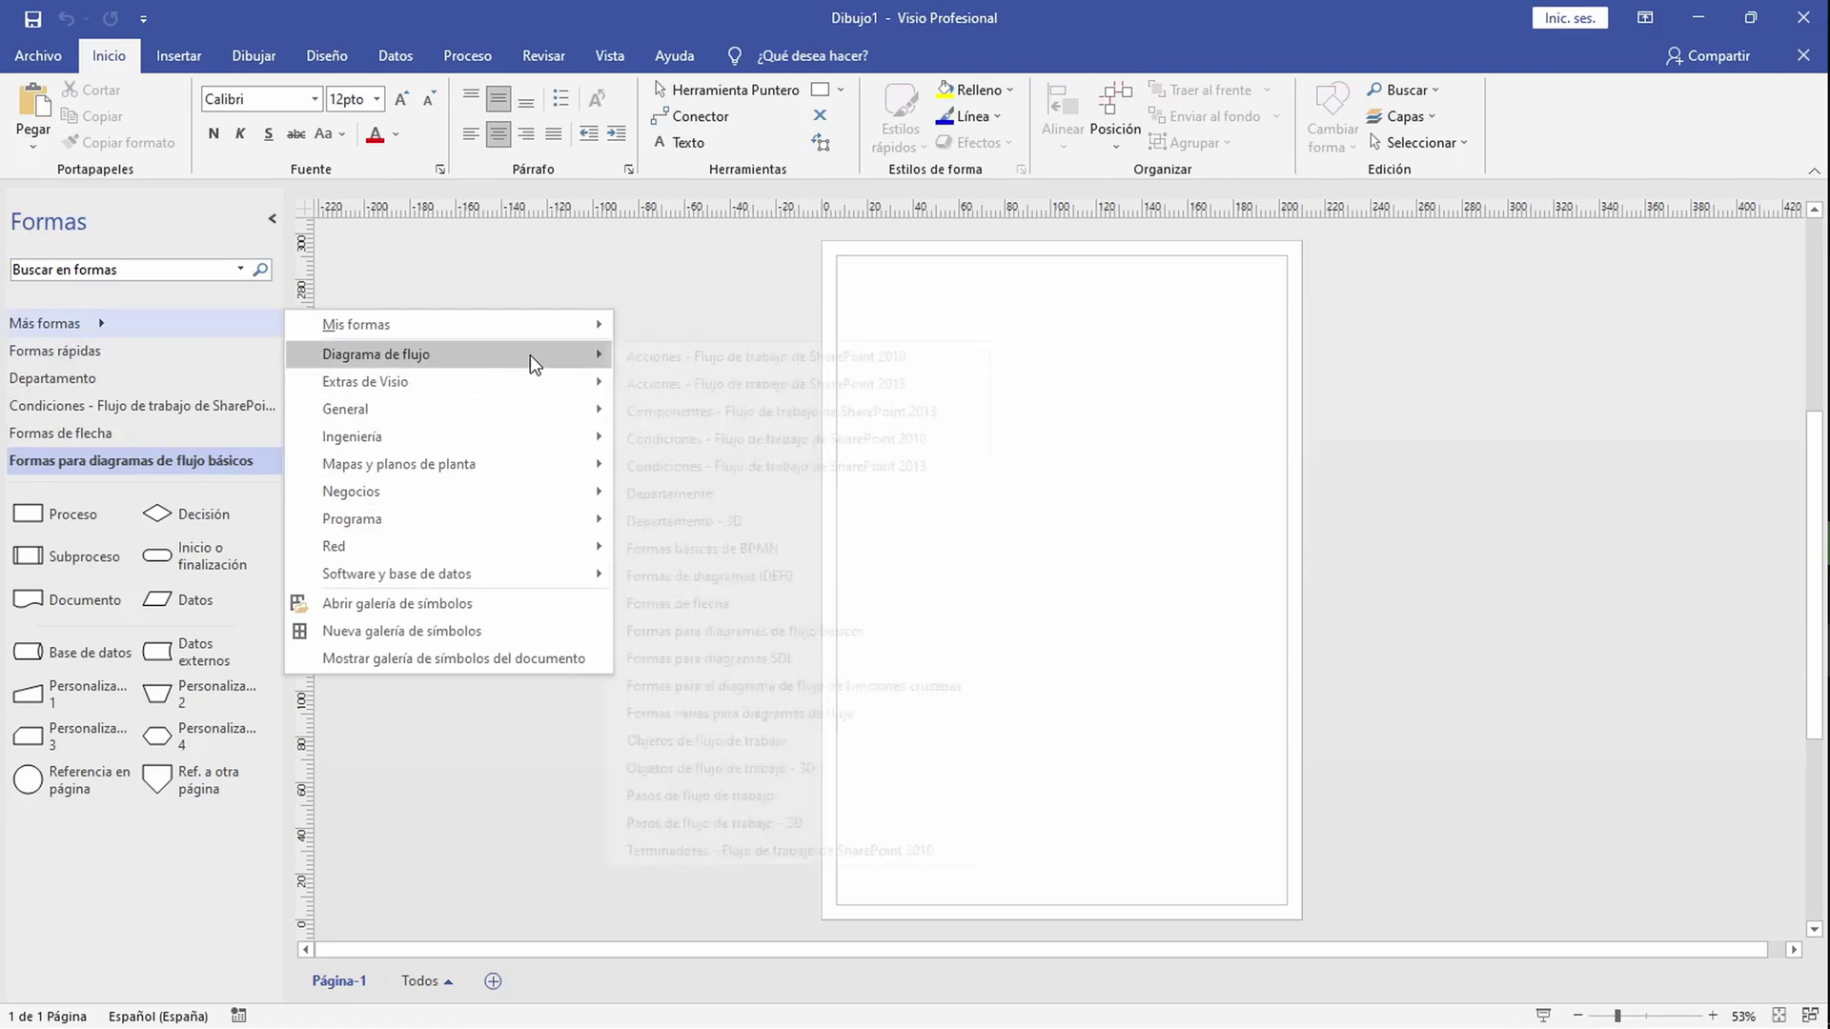
left_click(708, 606)
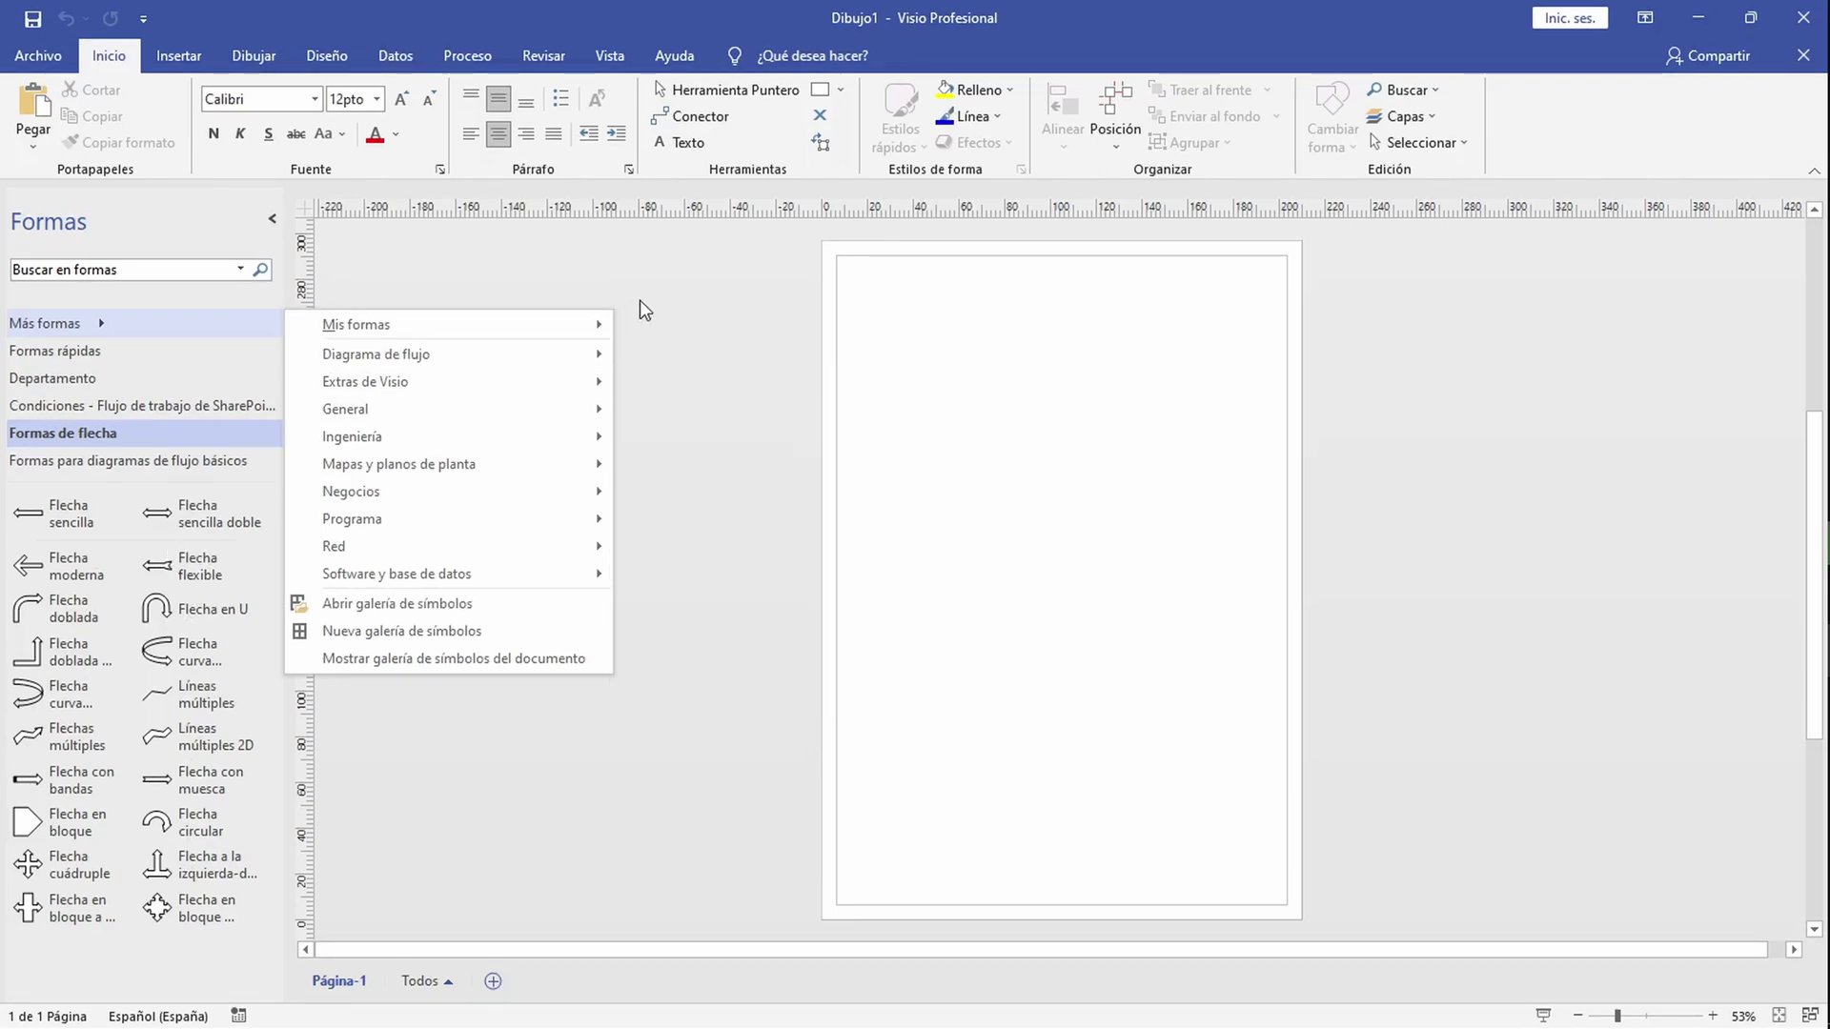
mouse_move(386, 371)
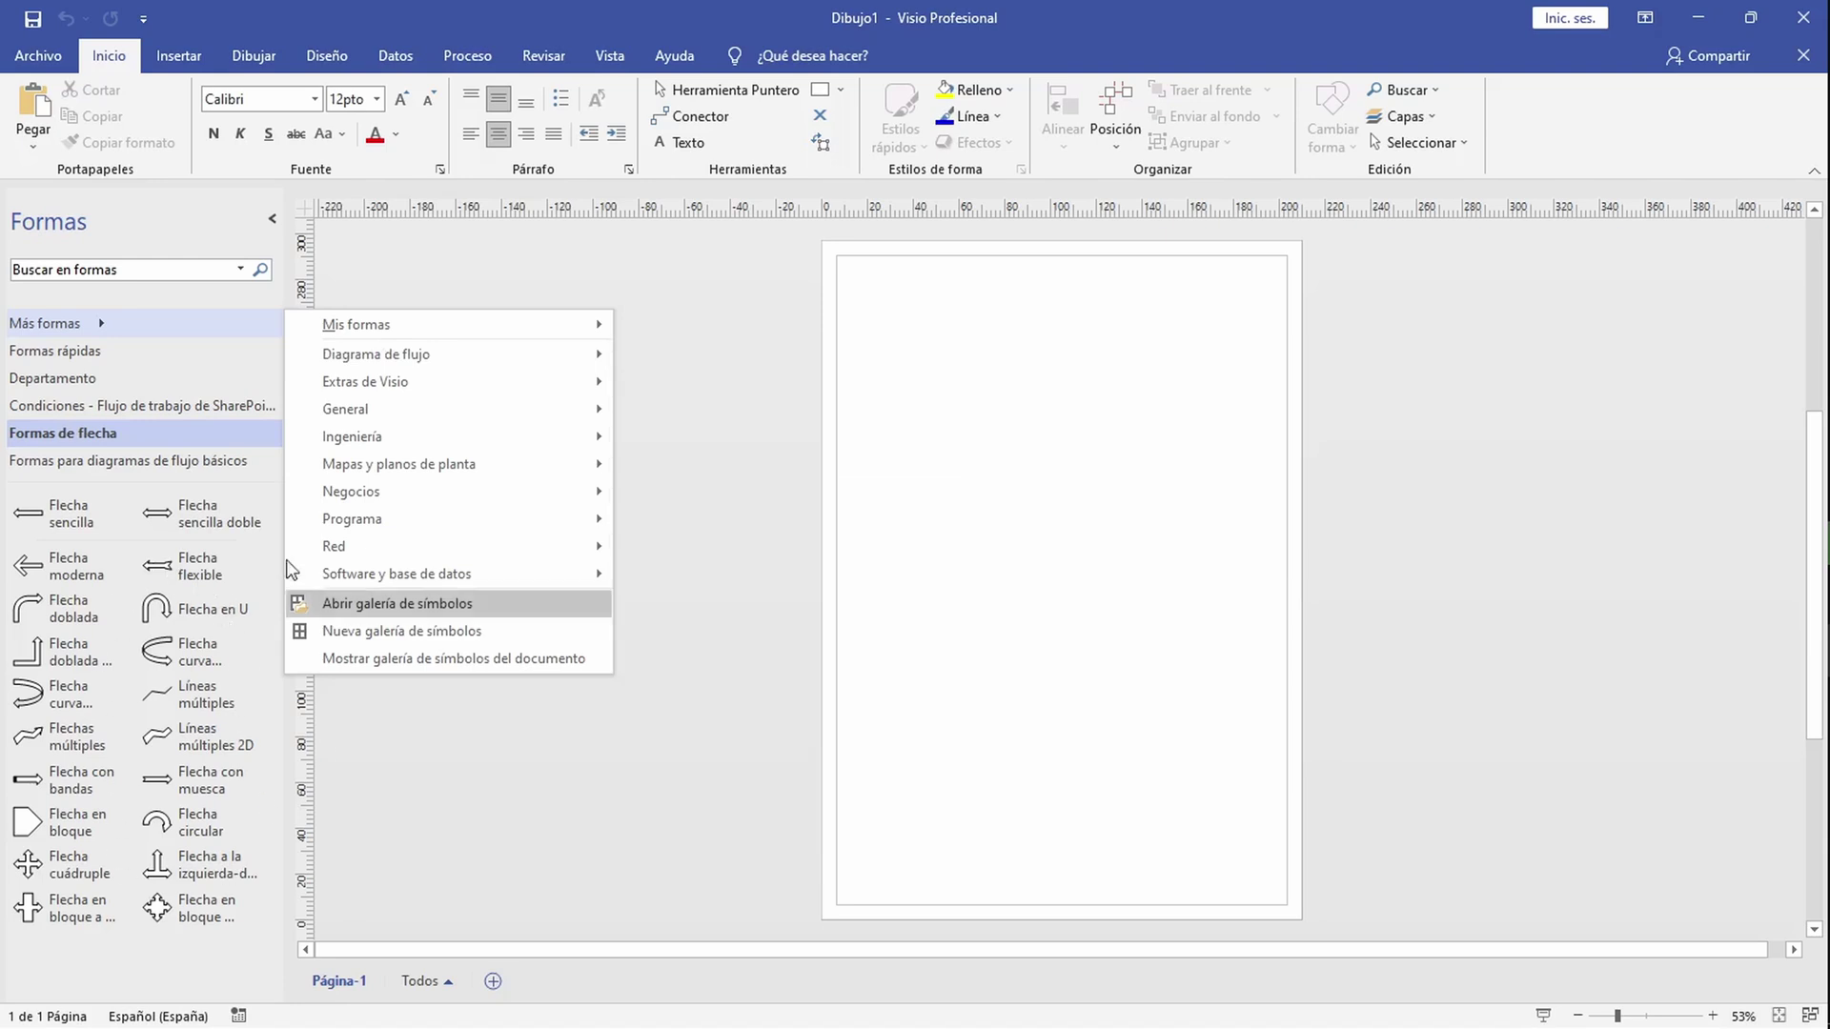
left_click(474, 736)
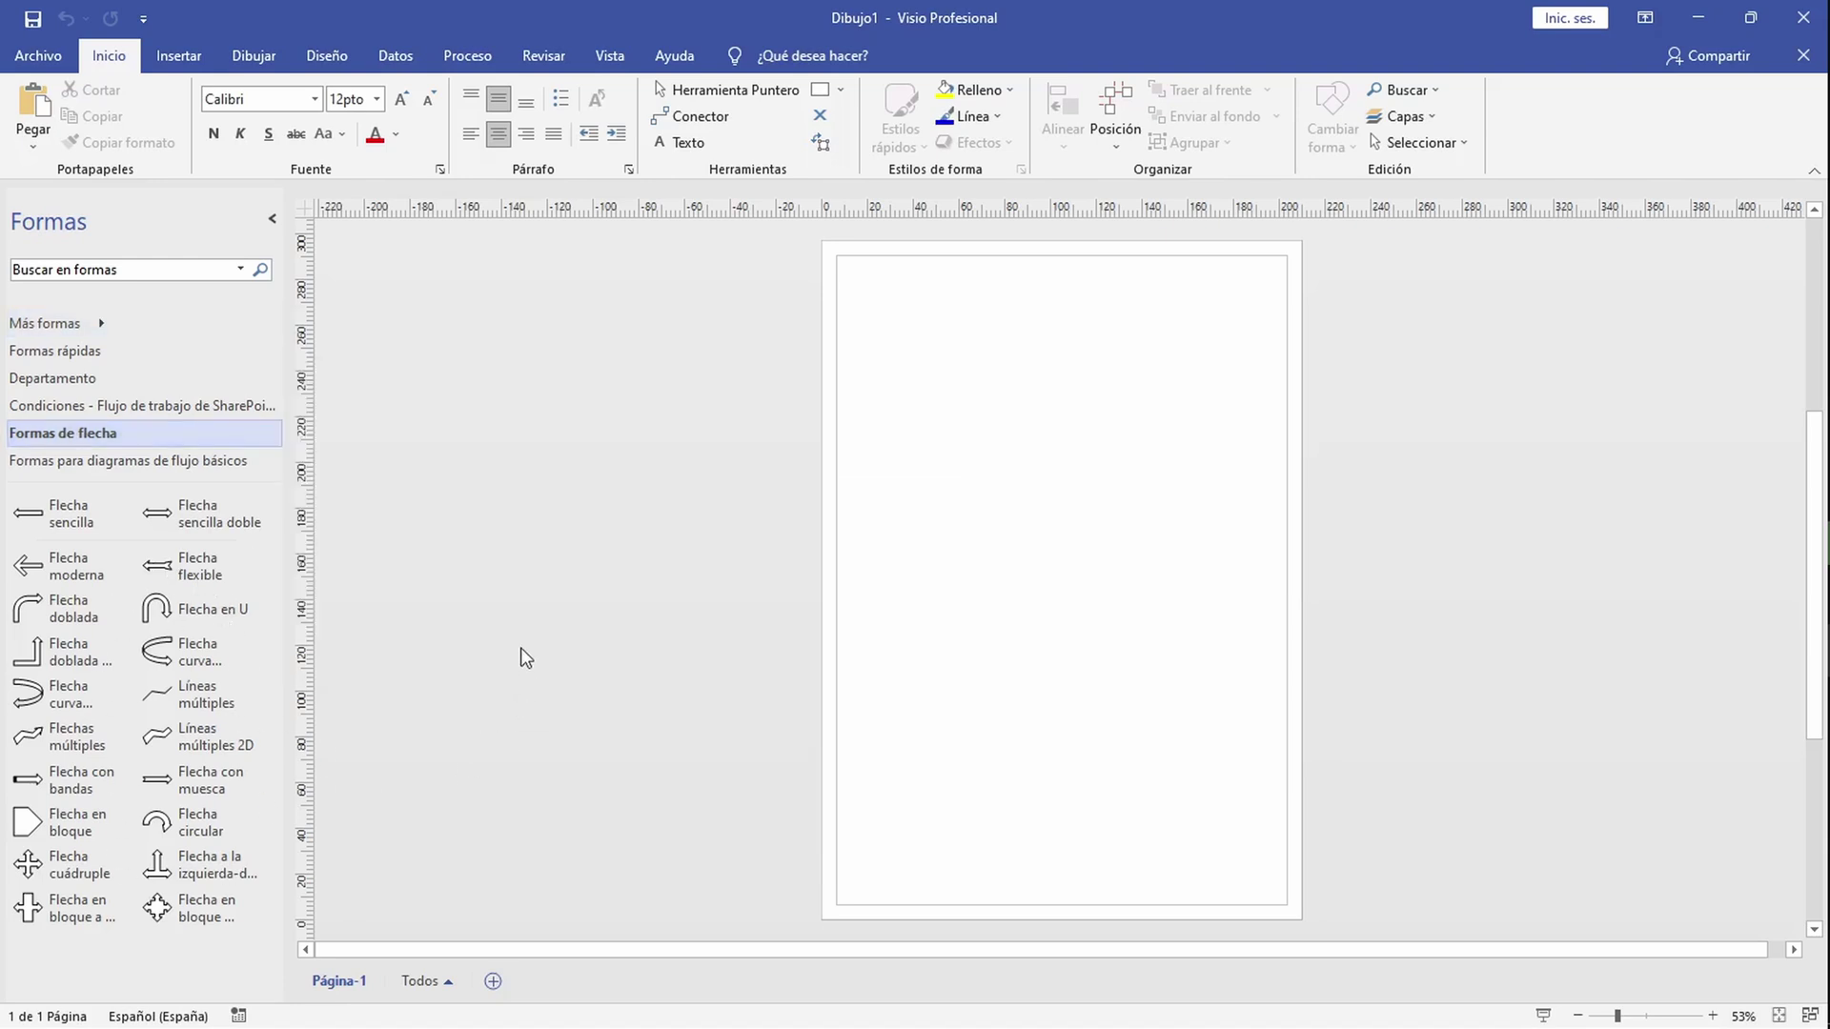
Step: Switch to LibreOffice Draw and browse the downloadable Gallery extensions through the Symbols gallery, closing the list without installing any
key("alt+Tab")
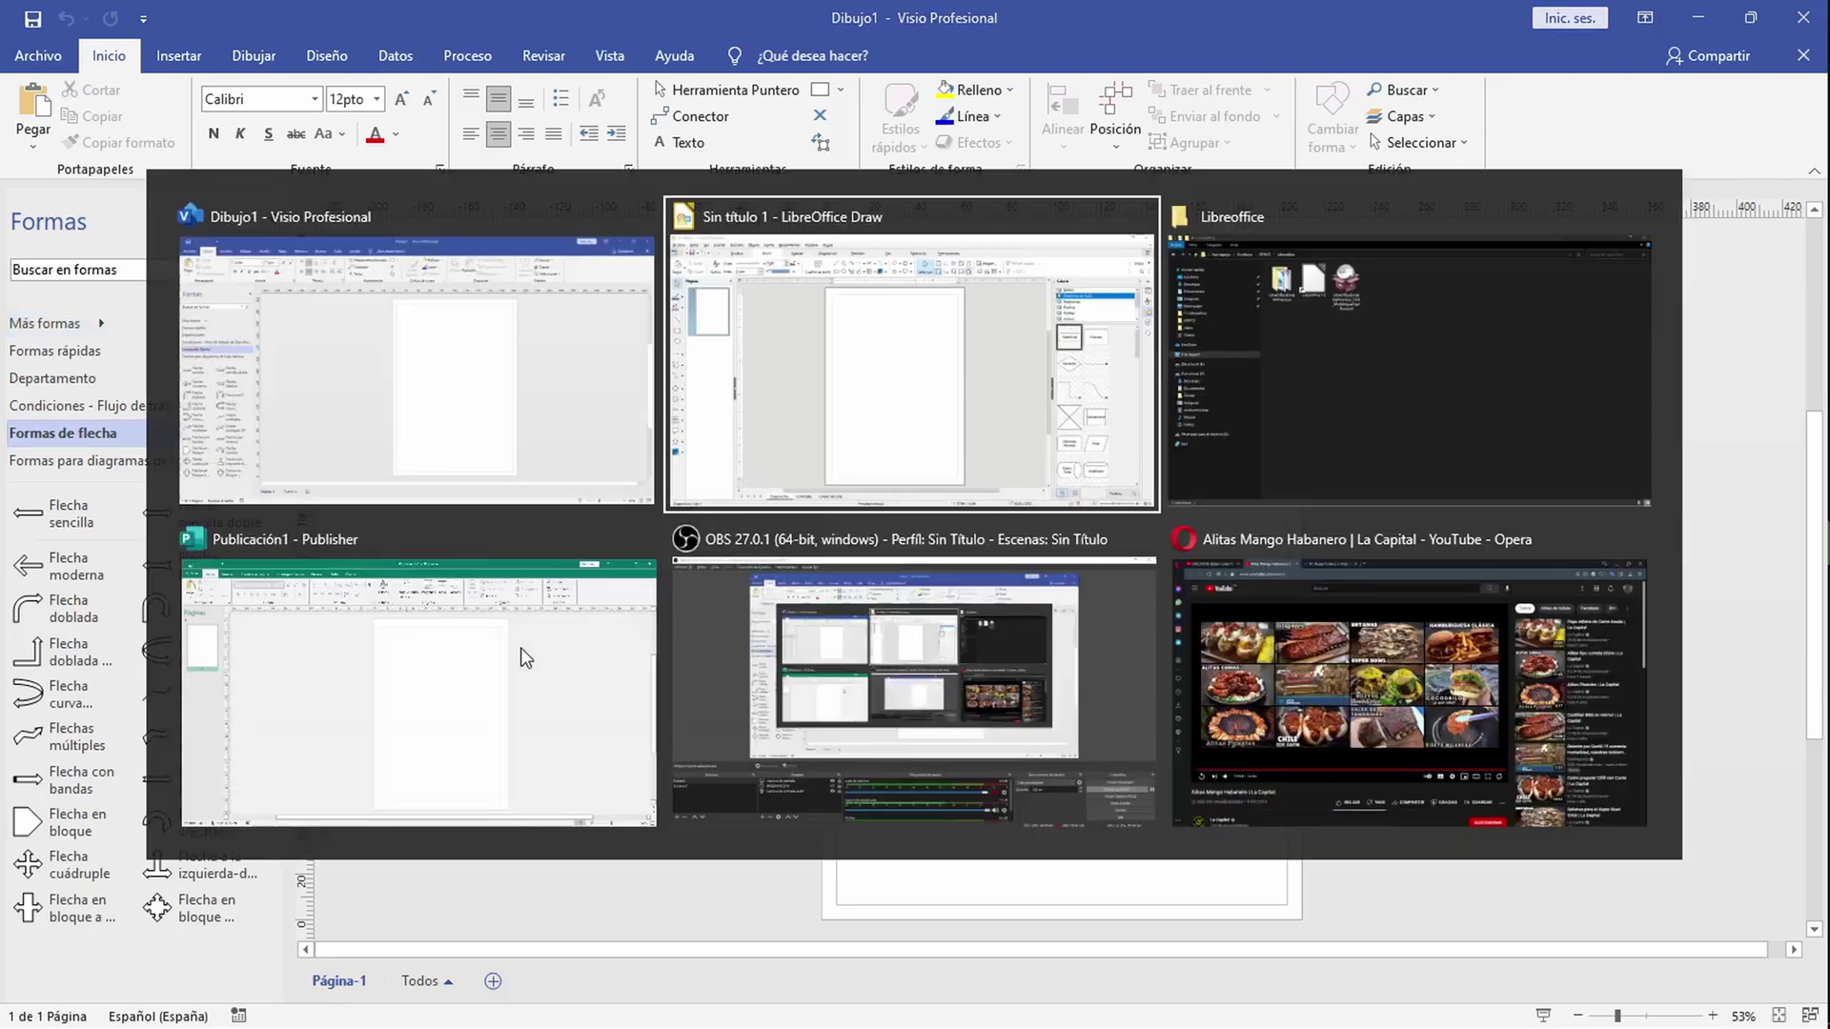
left_click(848, 385)
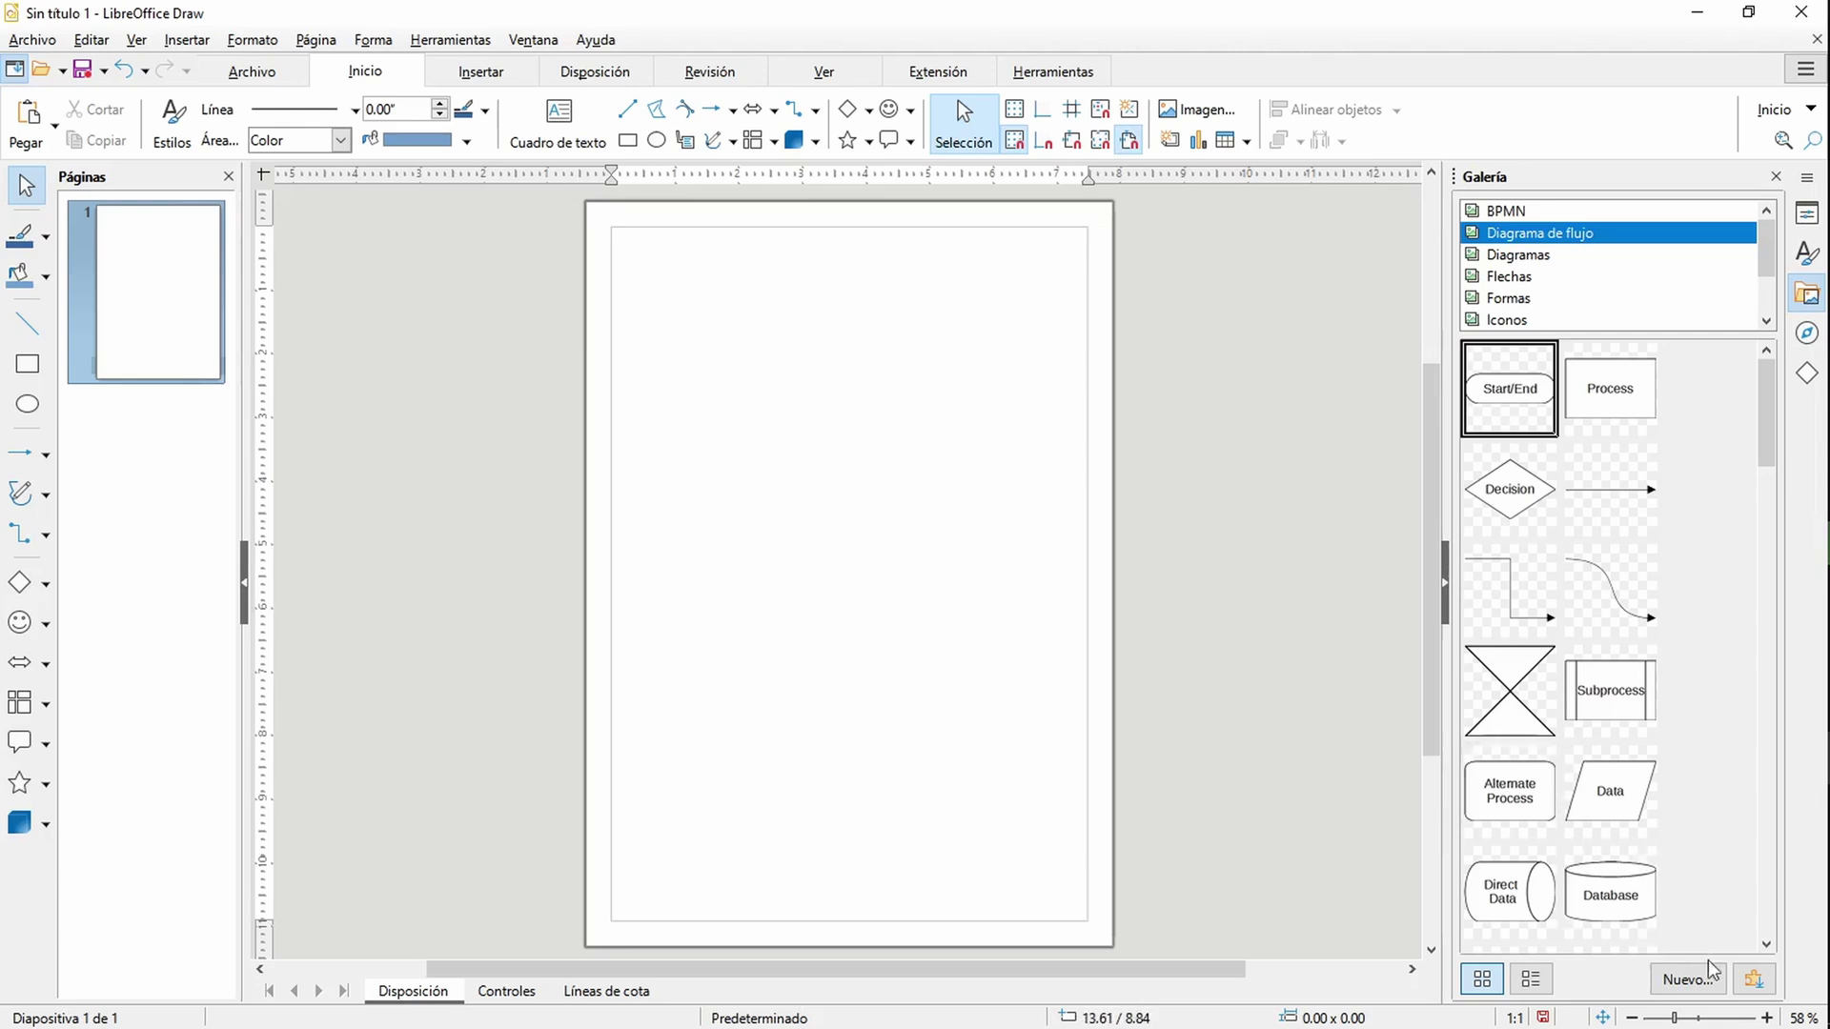
left_click(1754, 981)
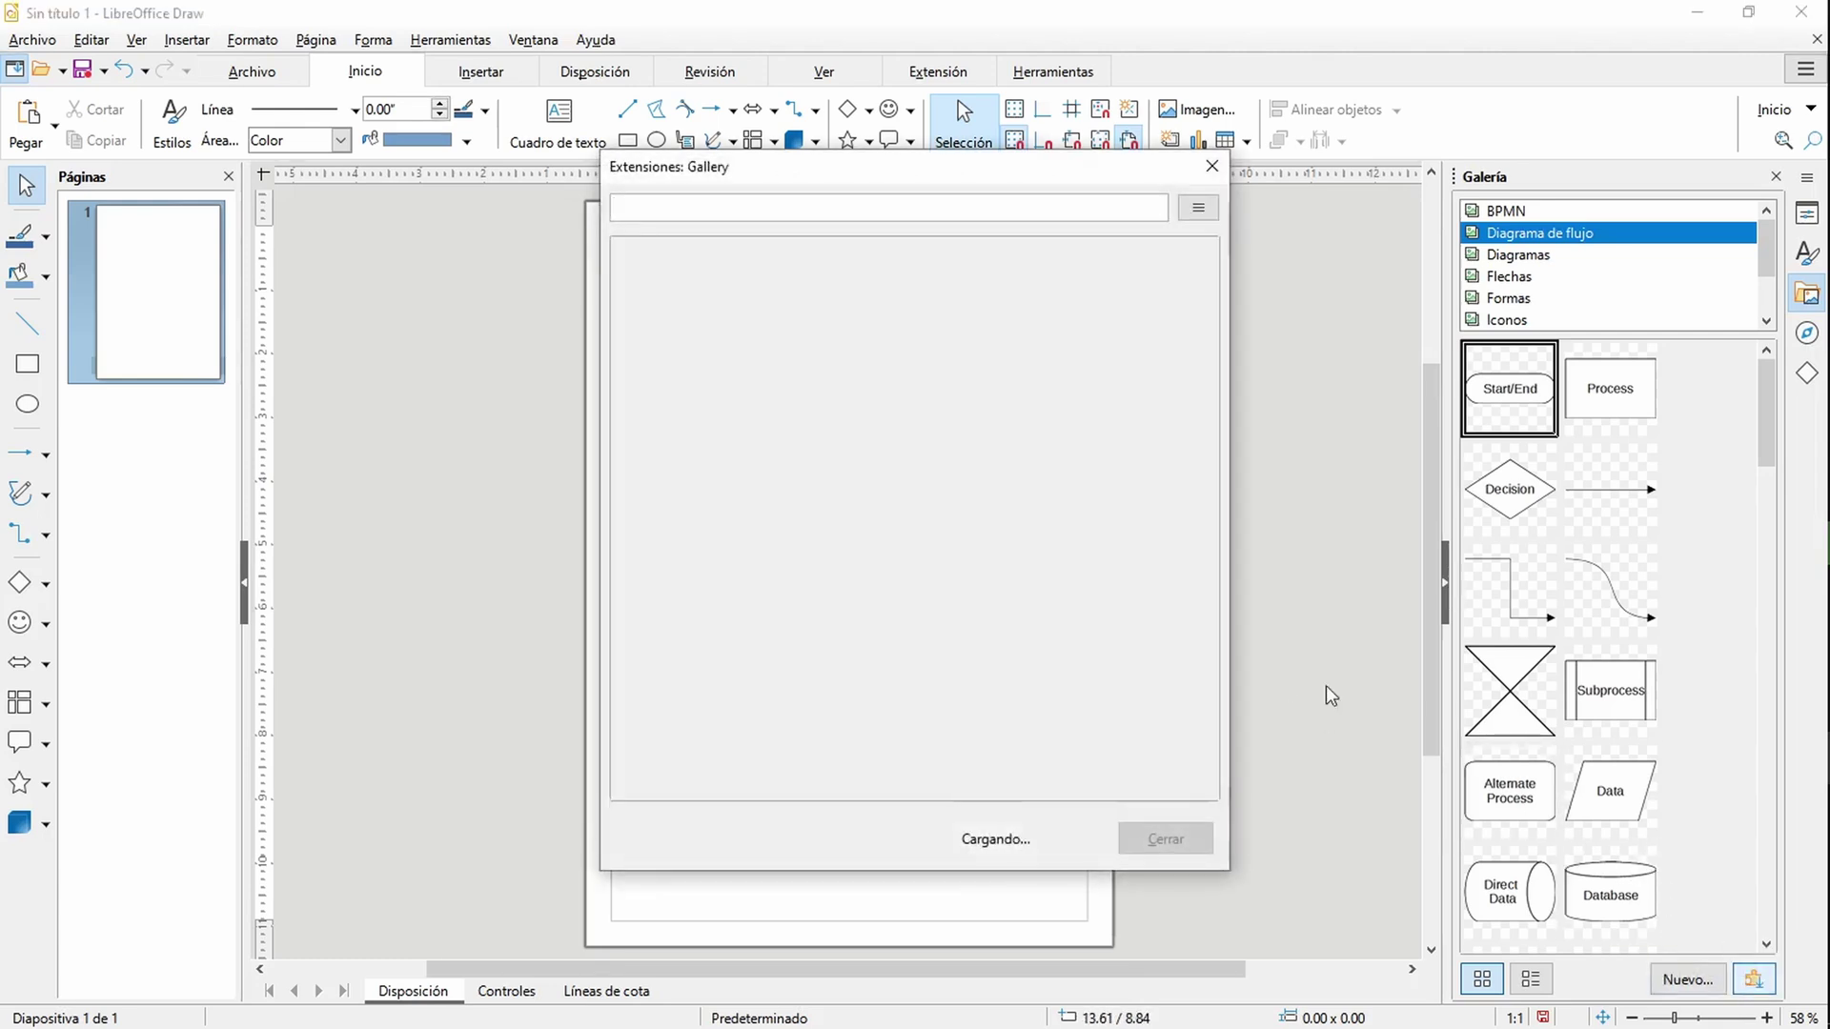
scroll(829, 491, "down", 2)
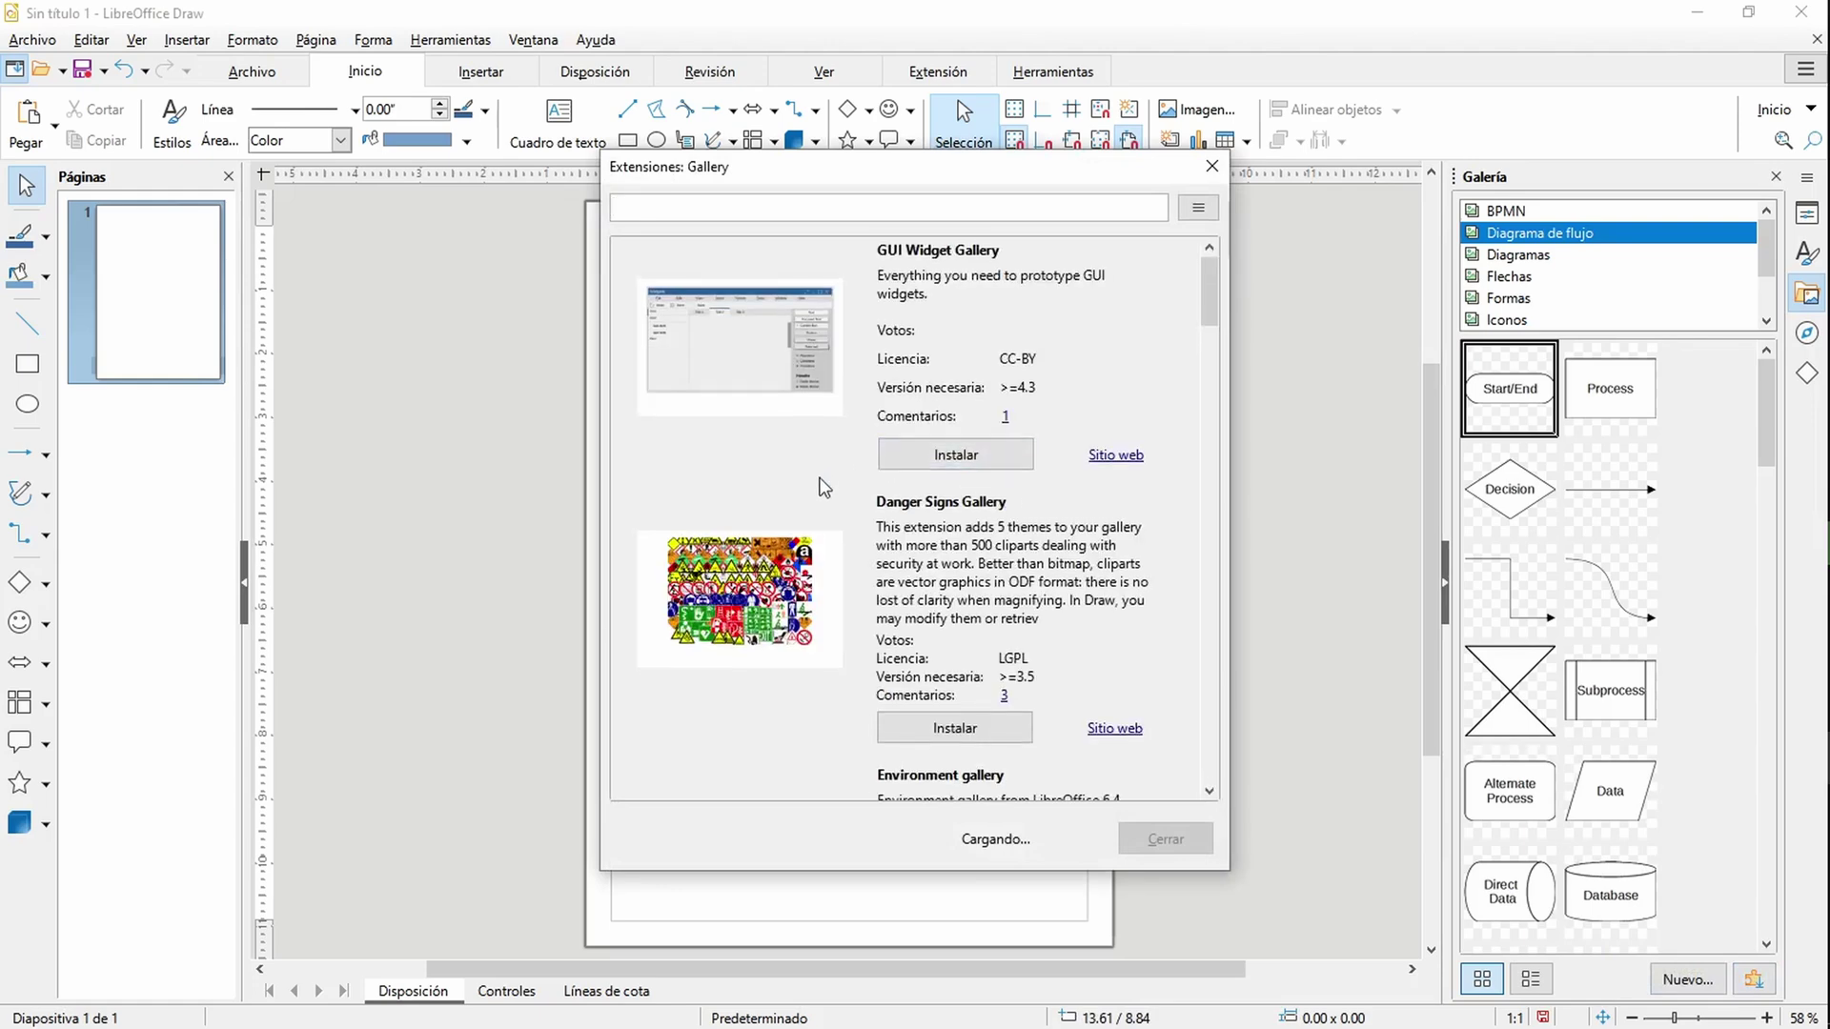
scroll(860, 506, "down", 3)
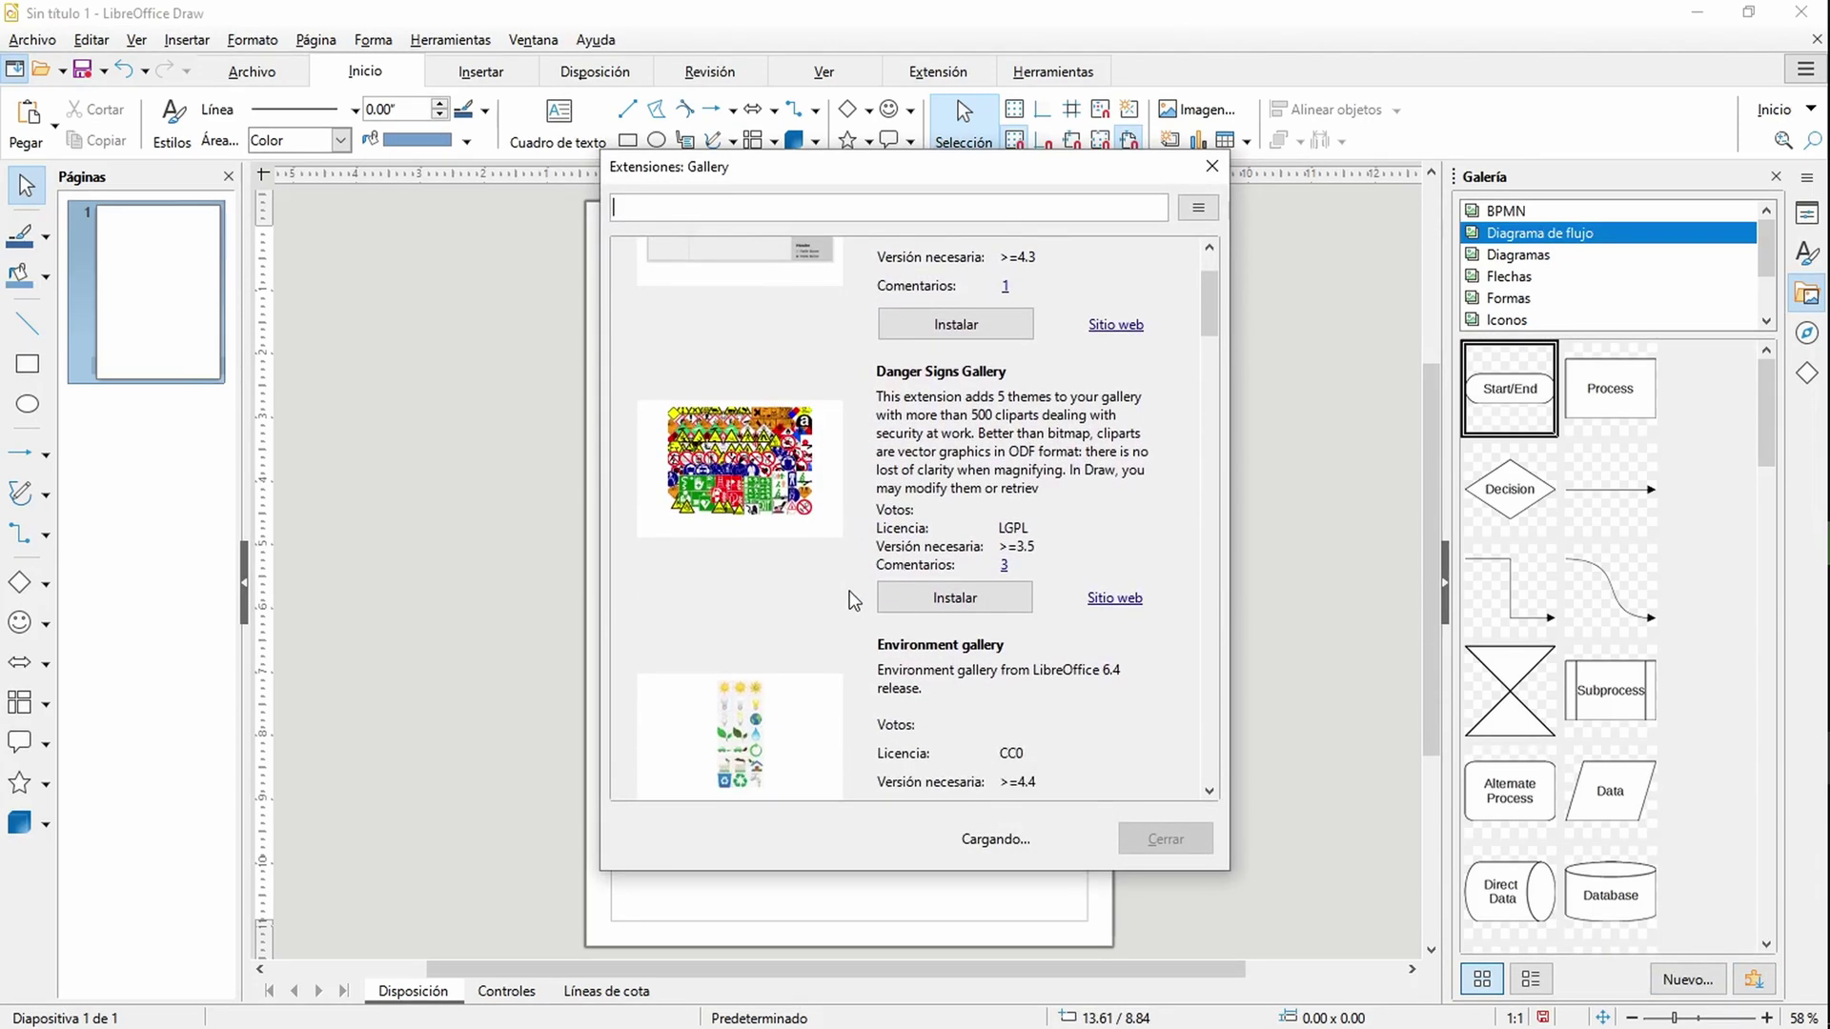
scroll(829, 686, "down", 3)
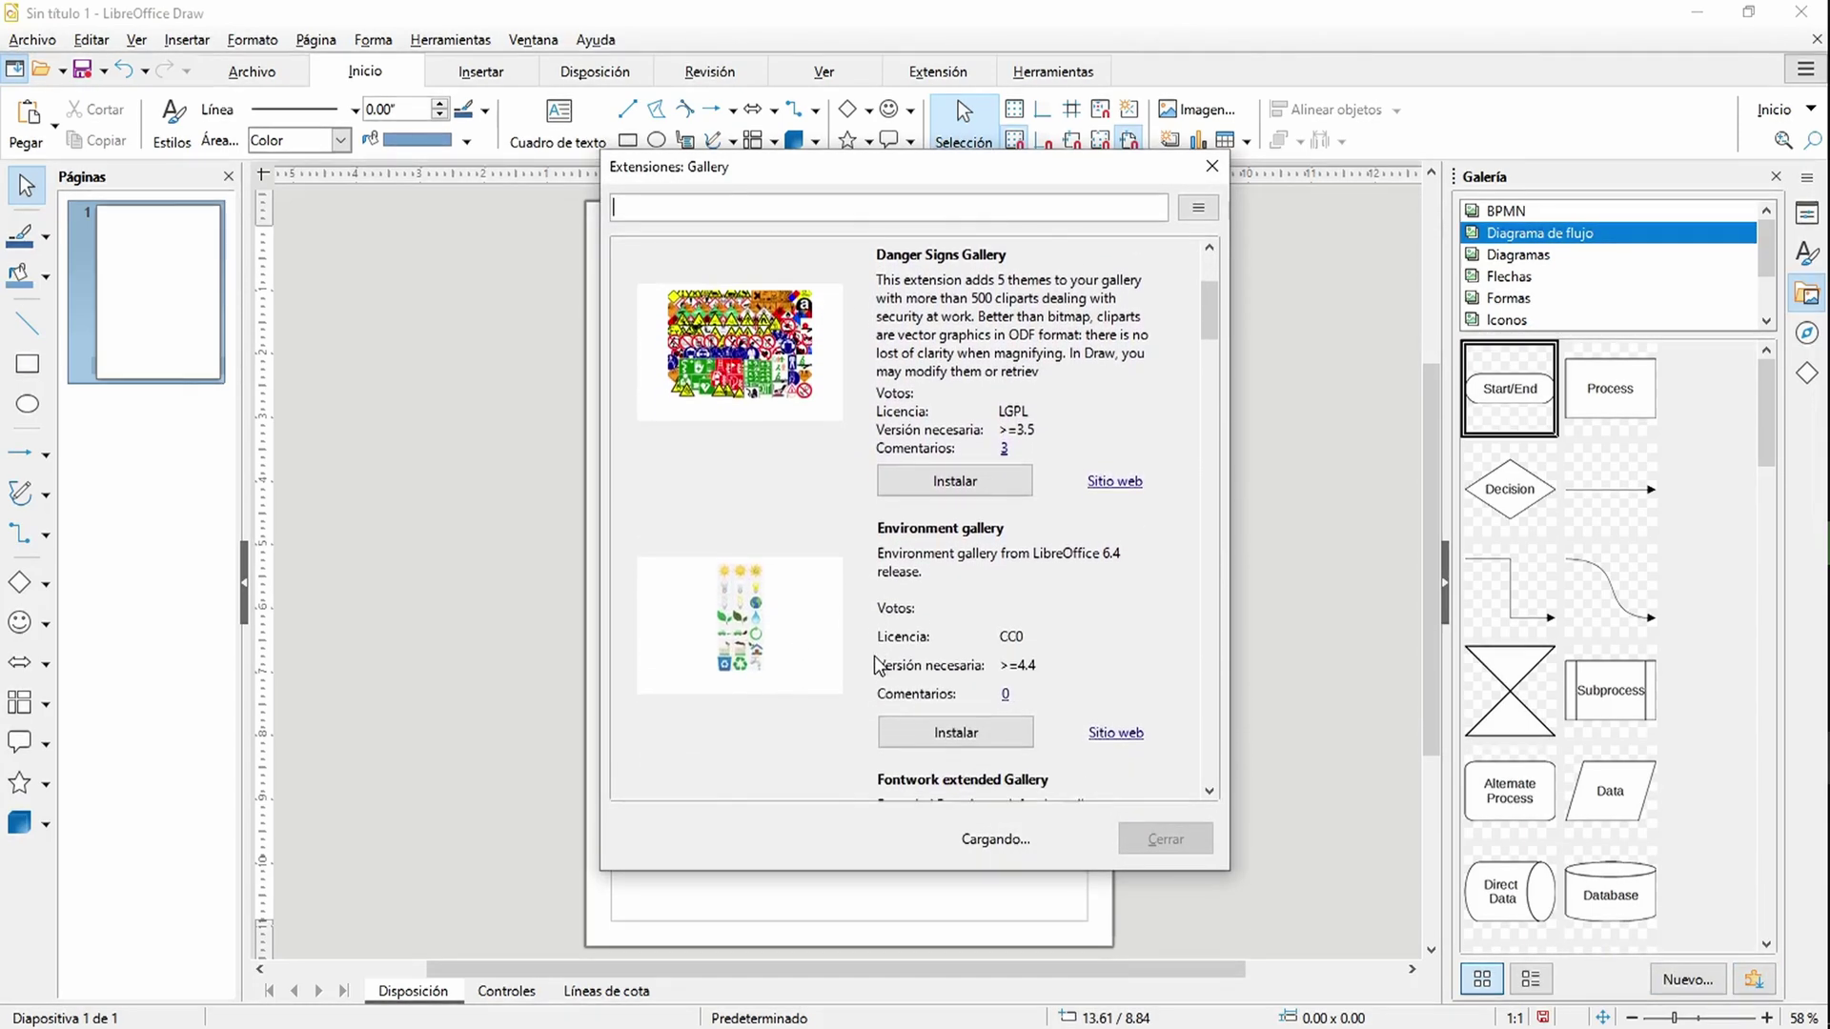
scroll(867, 687, "down", 3)
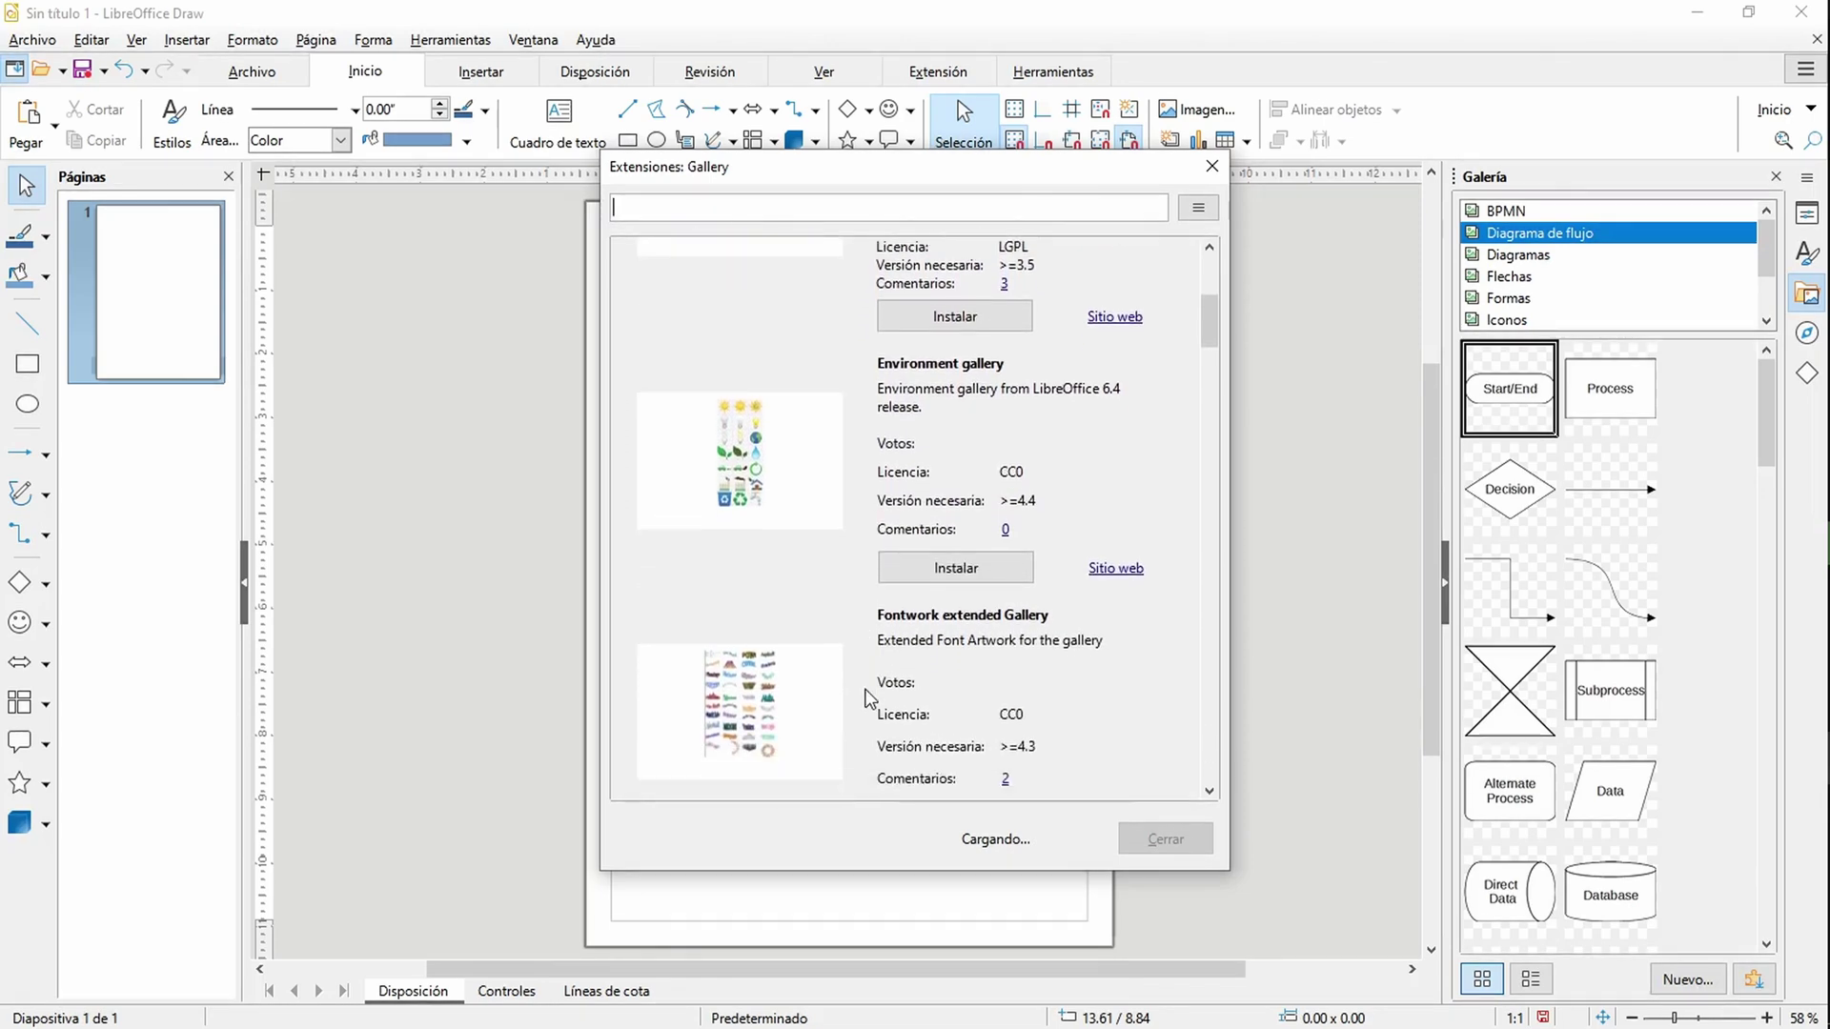
scroll(867, 696, "down", 2)
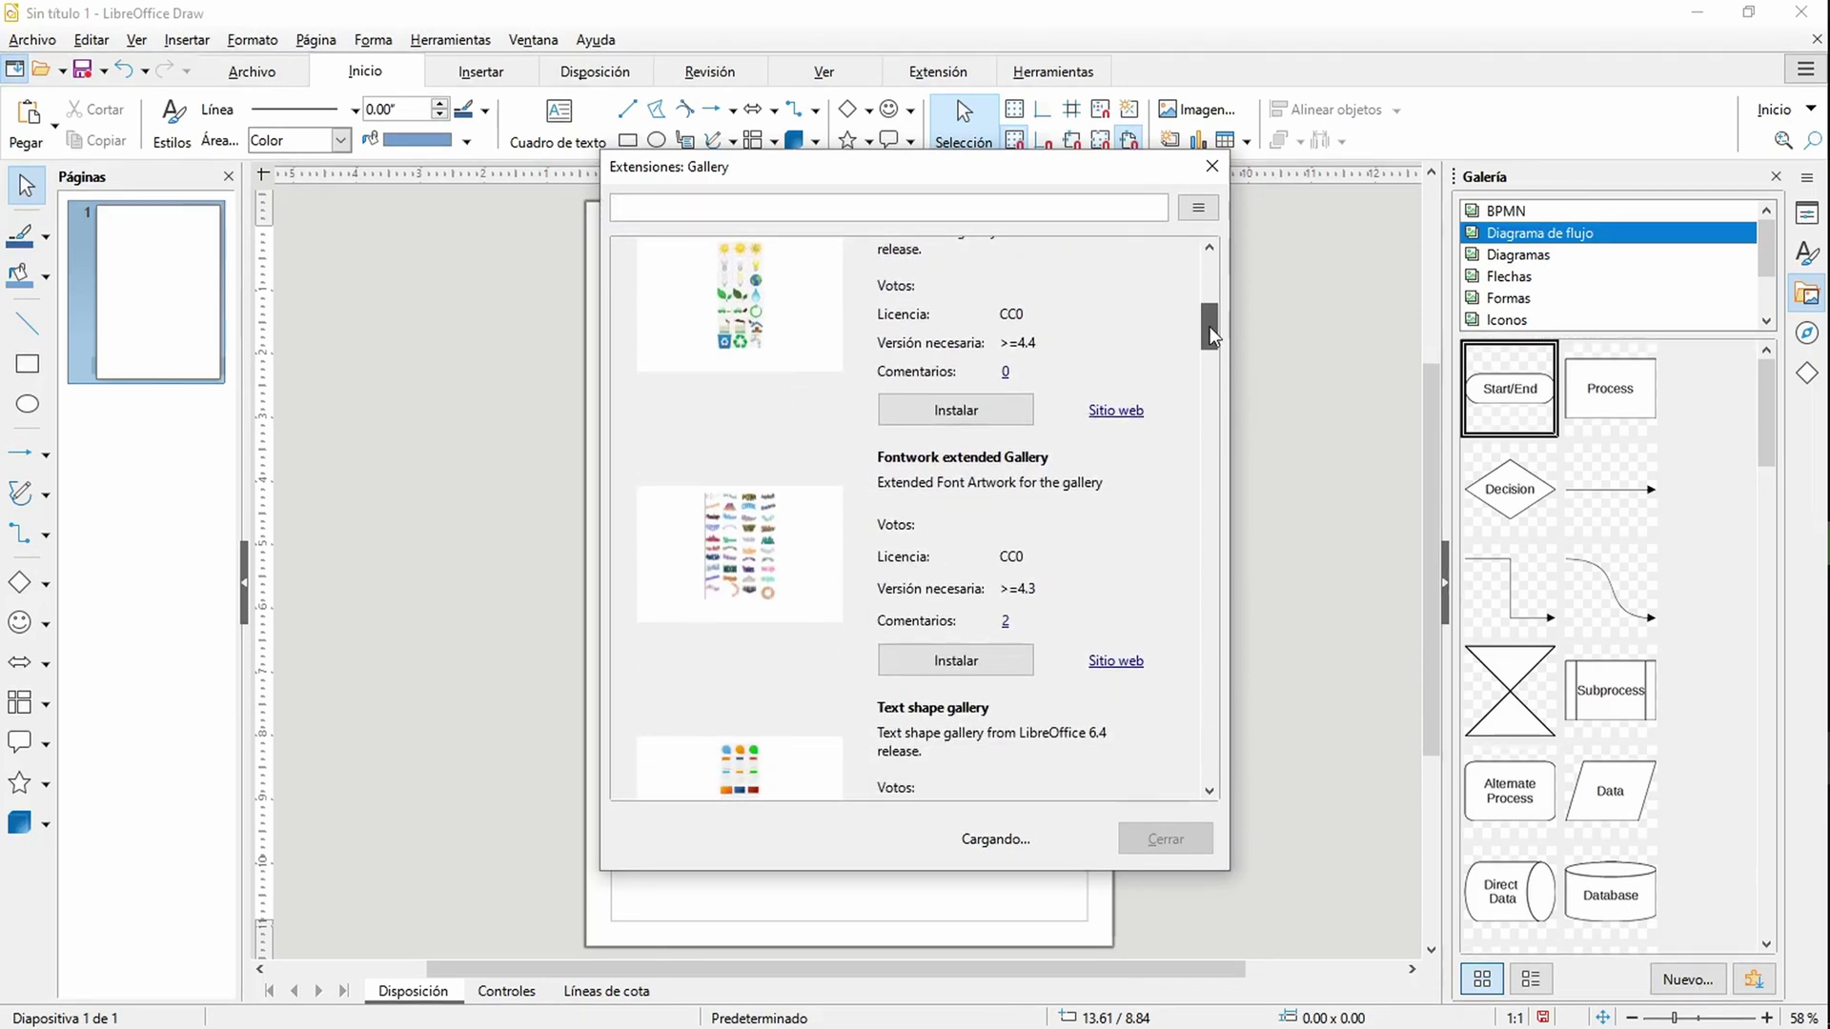
left_click_drag(1209, 337, 1193, 678)
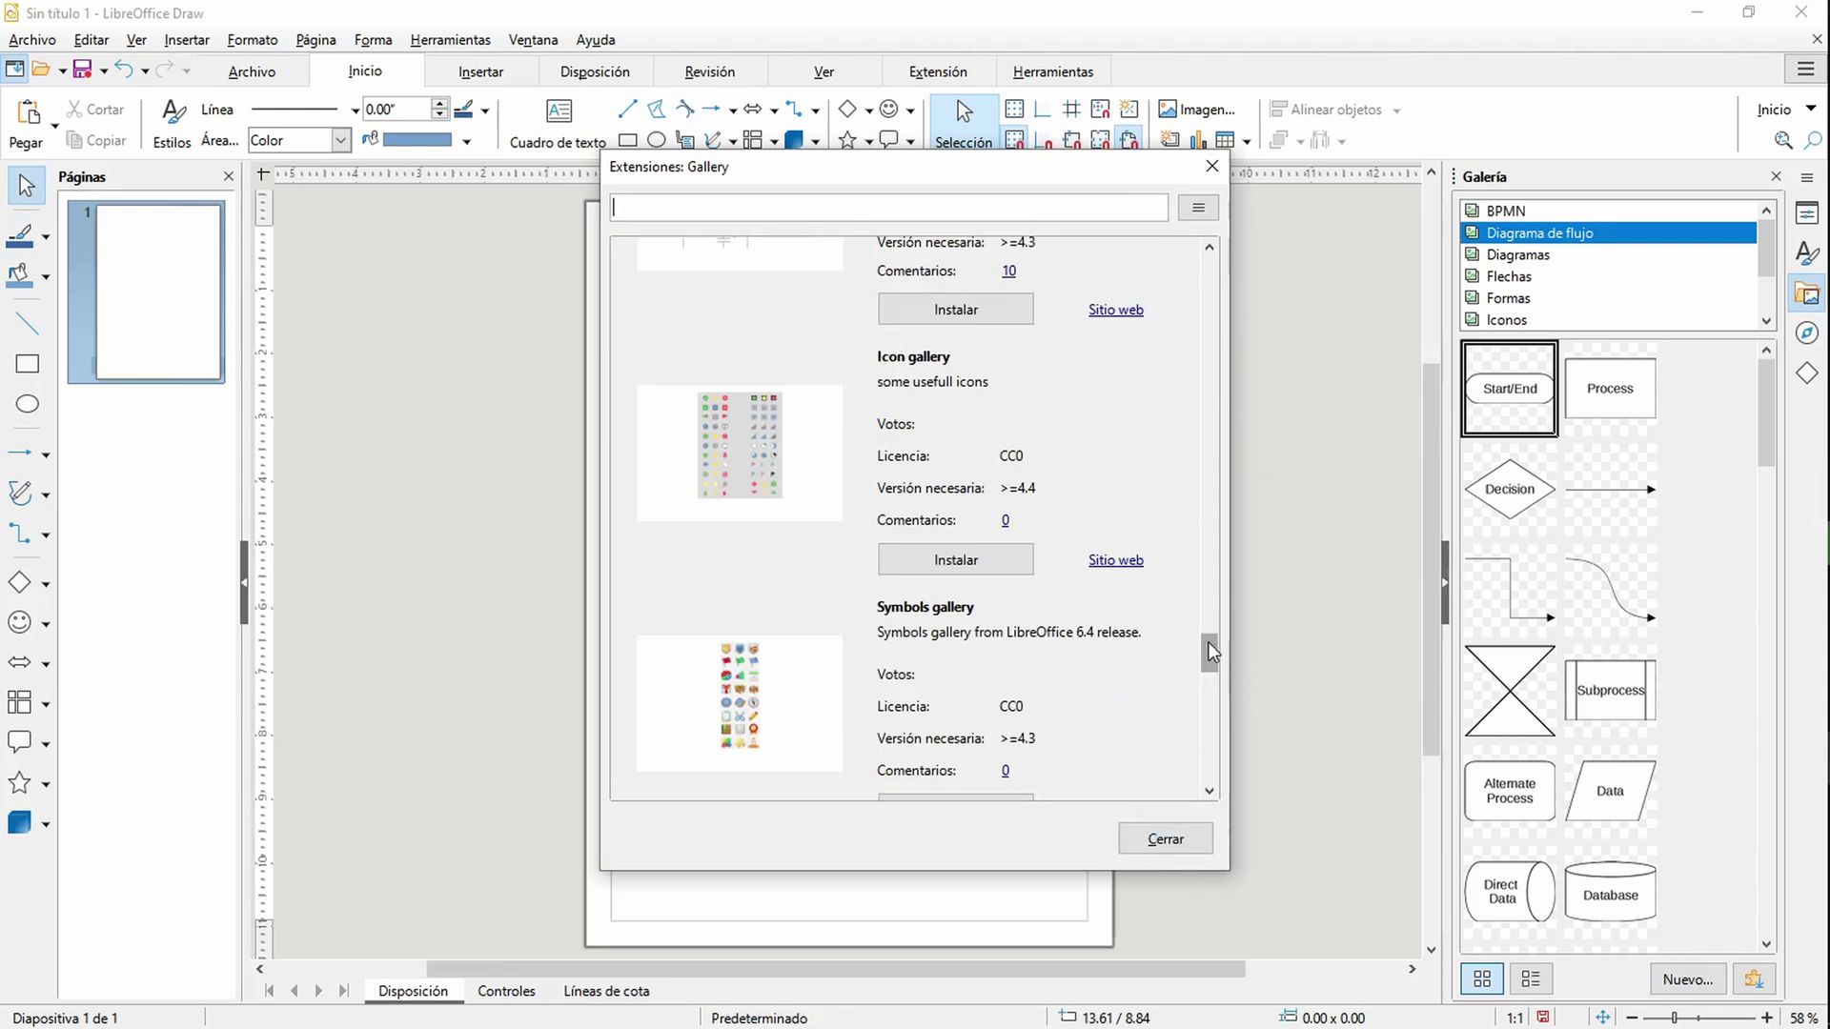
mouse_move(1211, 651)
left_mouse_down()
mouse_move(1210, 774)
mouse_move(1208, 638)
left_mouse_up()
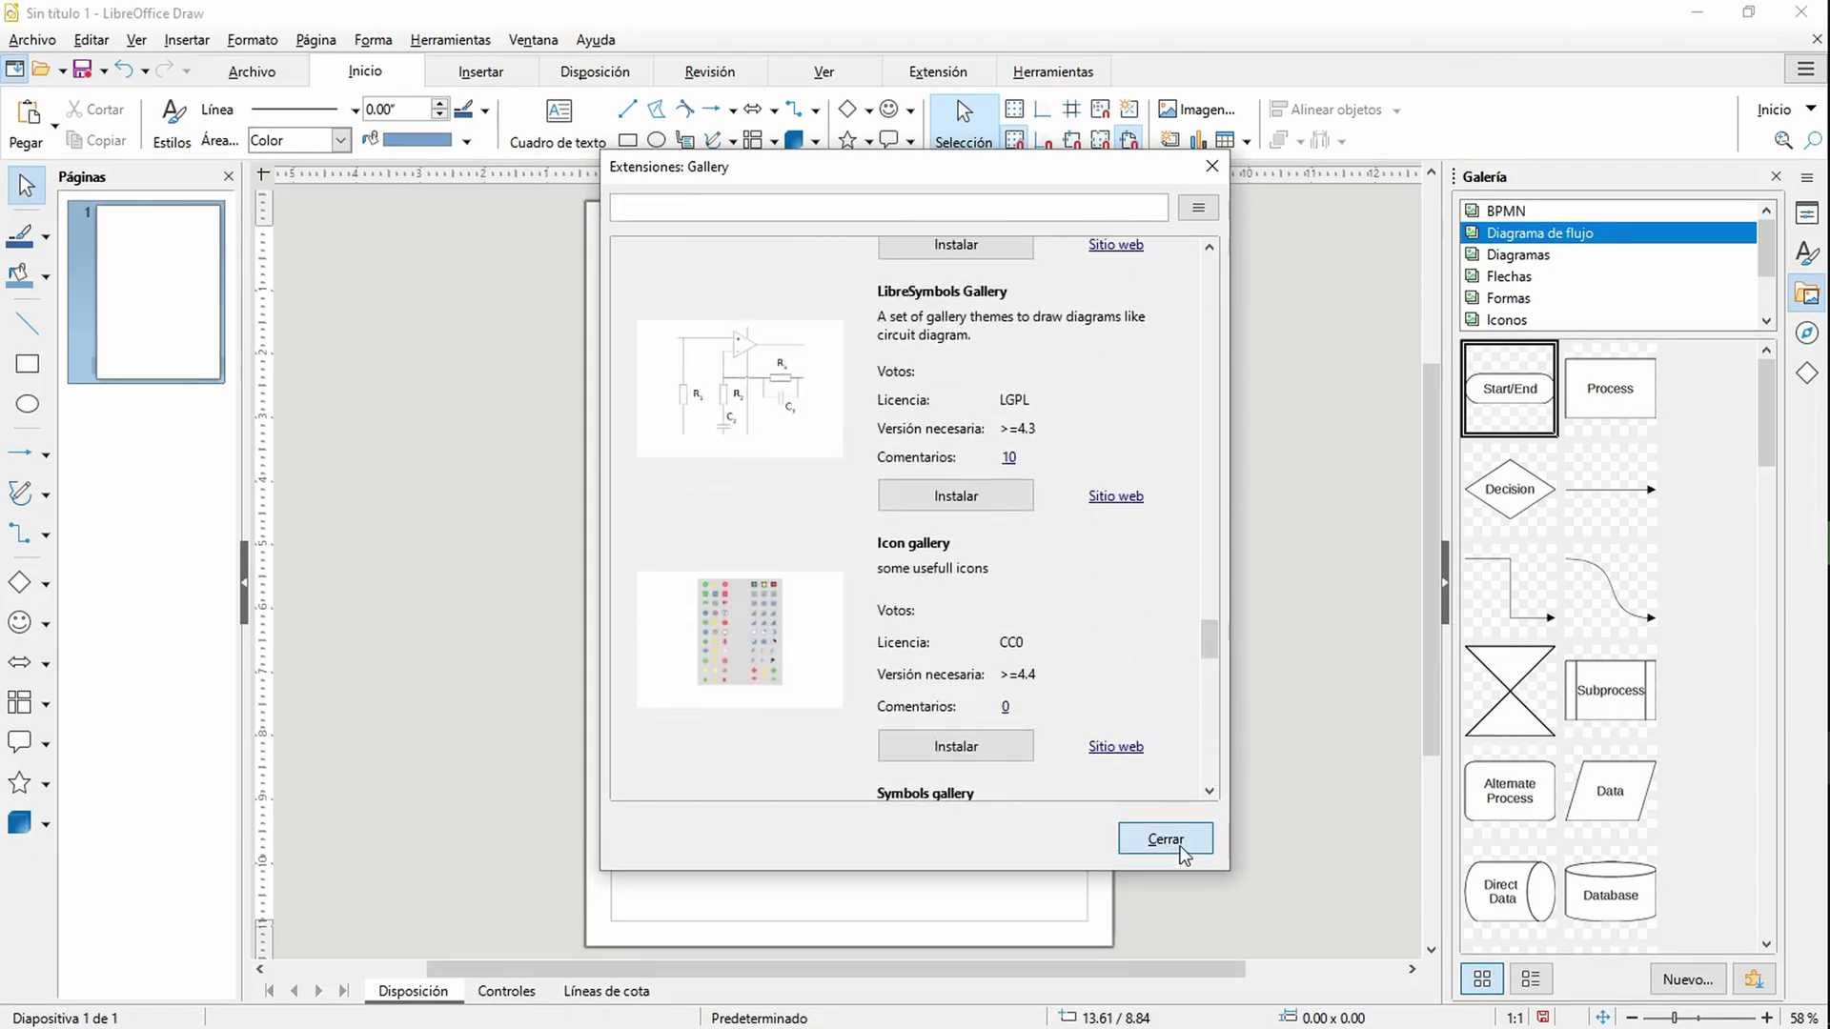
left_click(1183, 849)
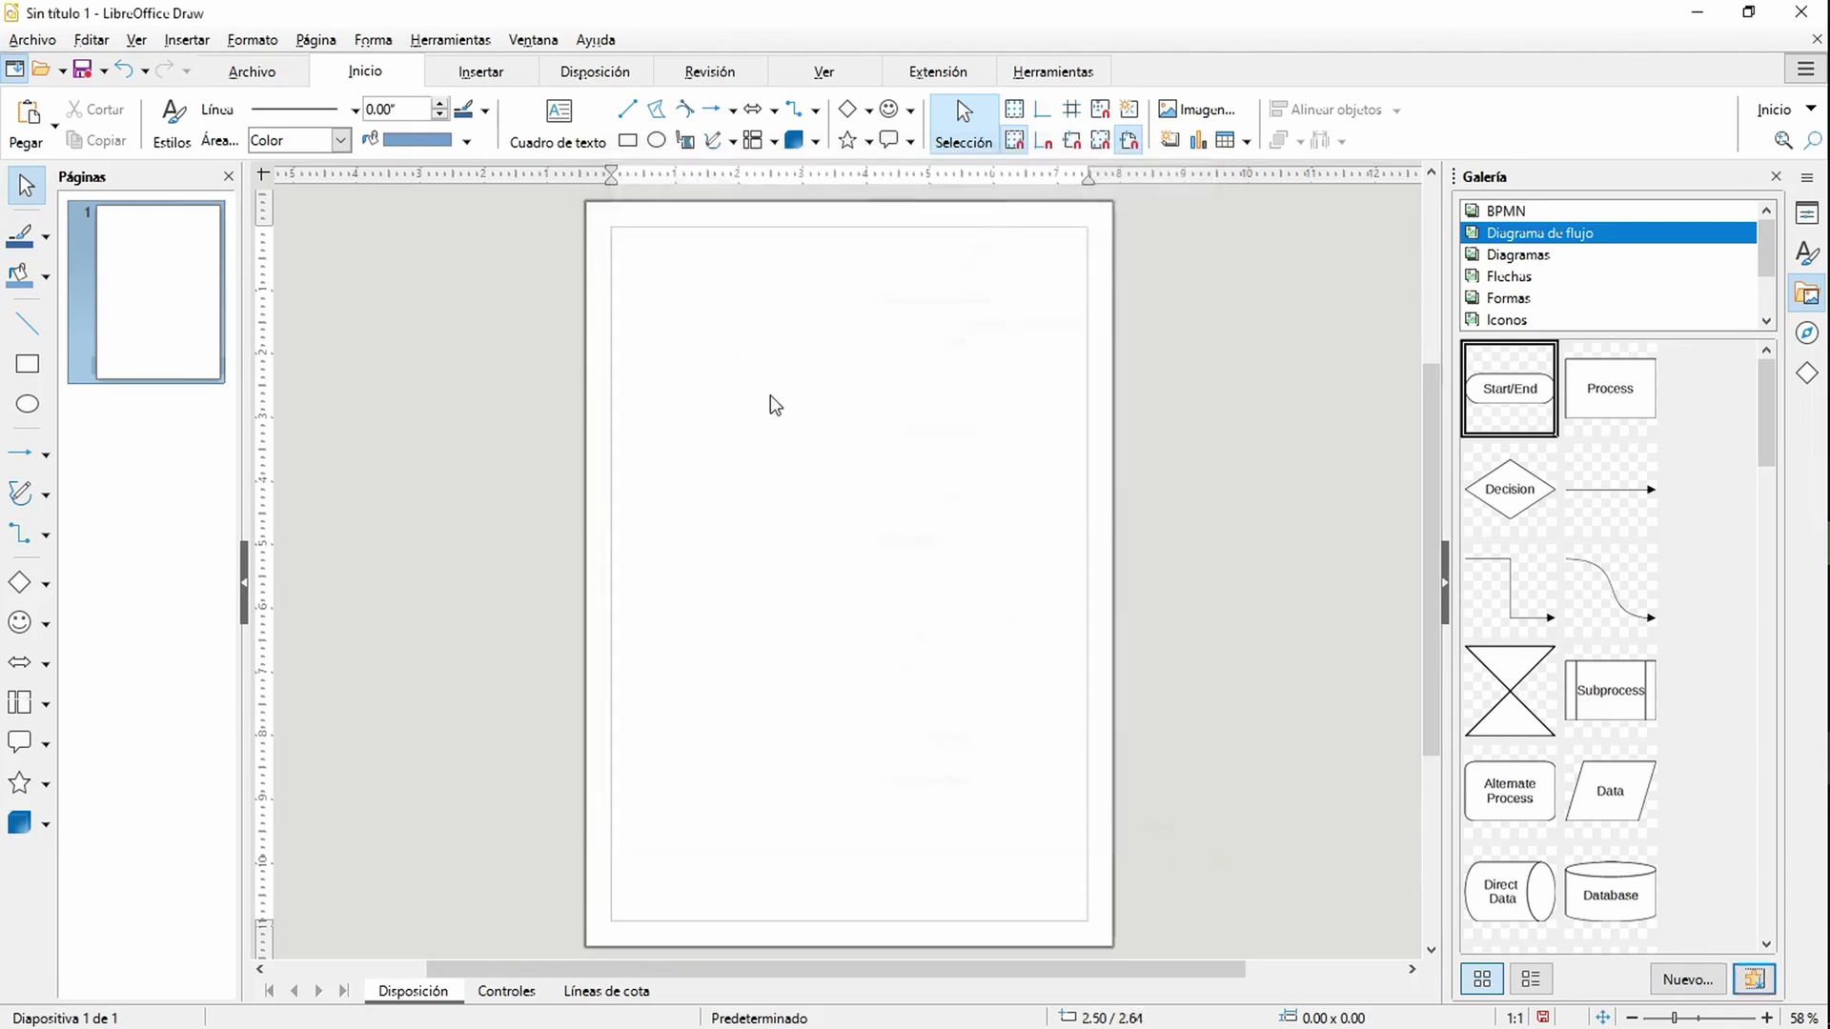
Step: Reopen the Gallery extensions list, review its entries from GUI Widget Gallery to Icon gallery, and close it
left_click(1753, 979)
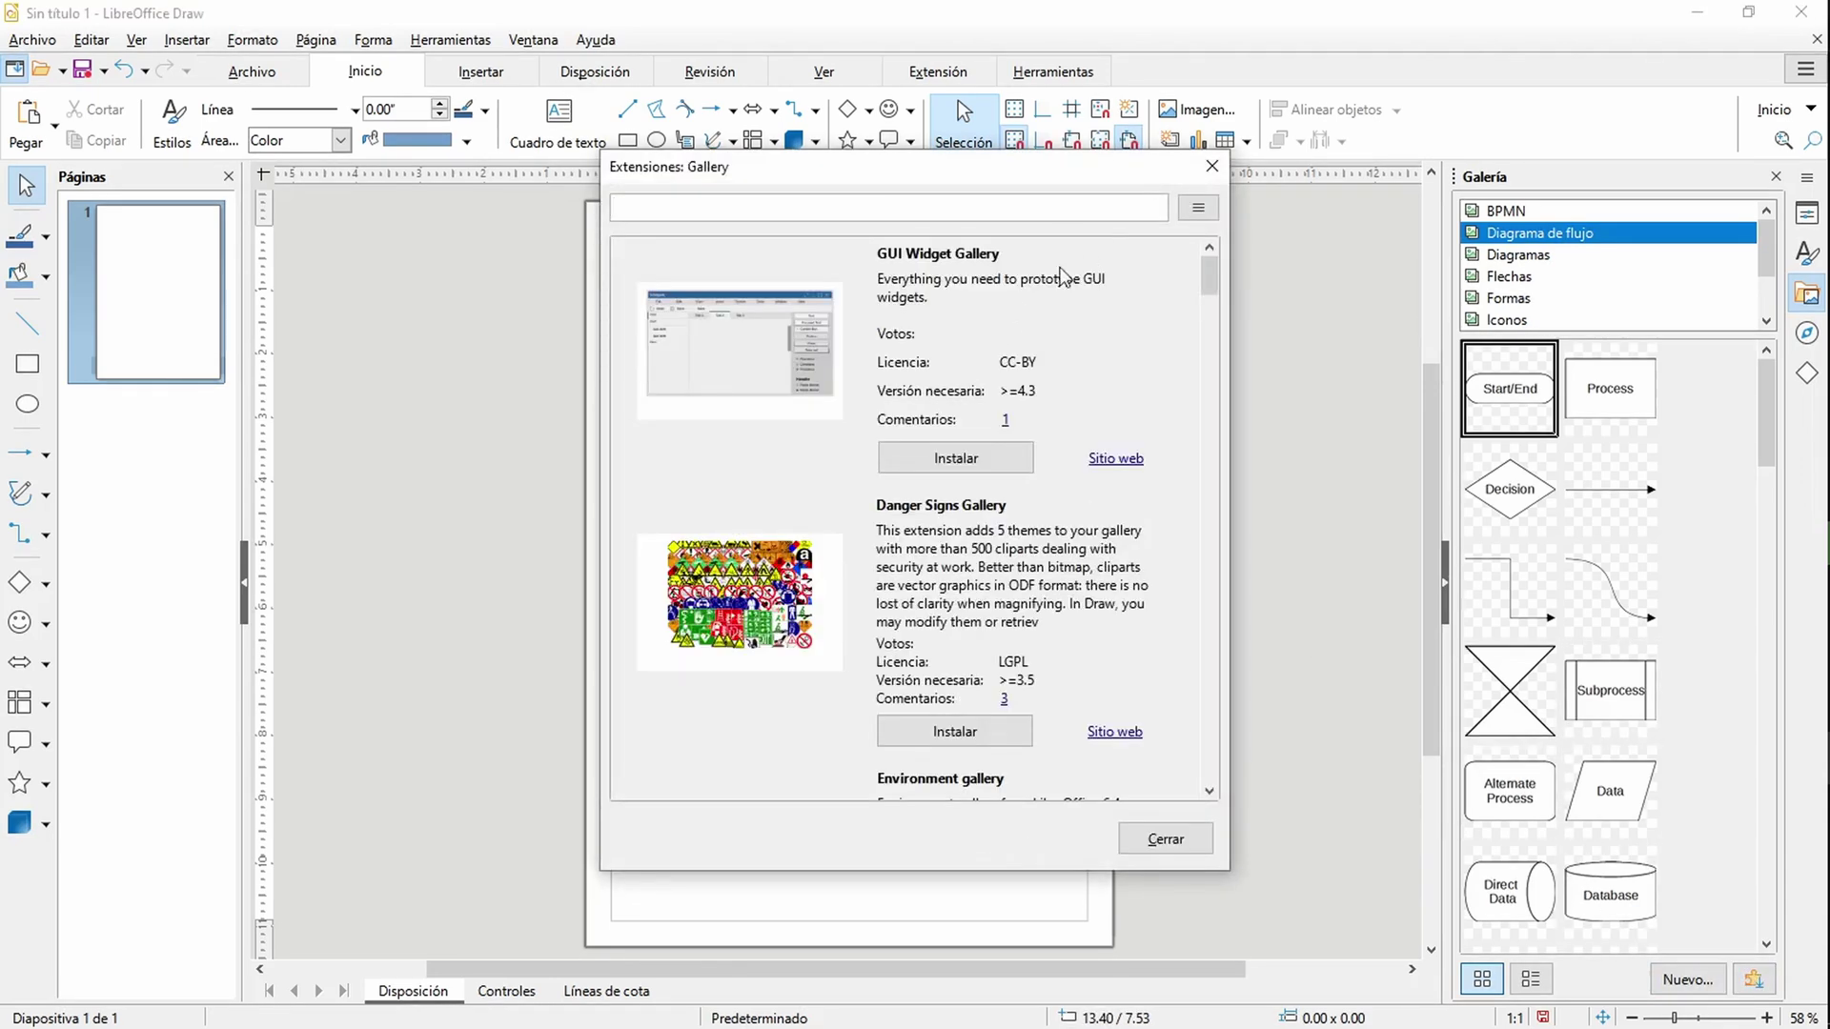
scroll(987, 536, "down", 1)
left_click_drag(1206, 286, 1197, 644)
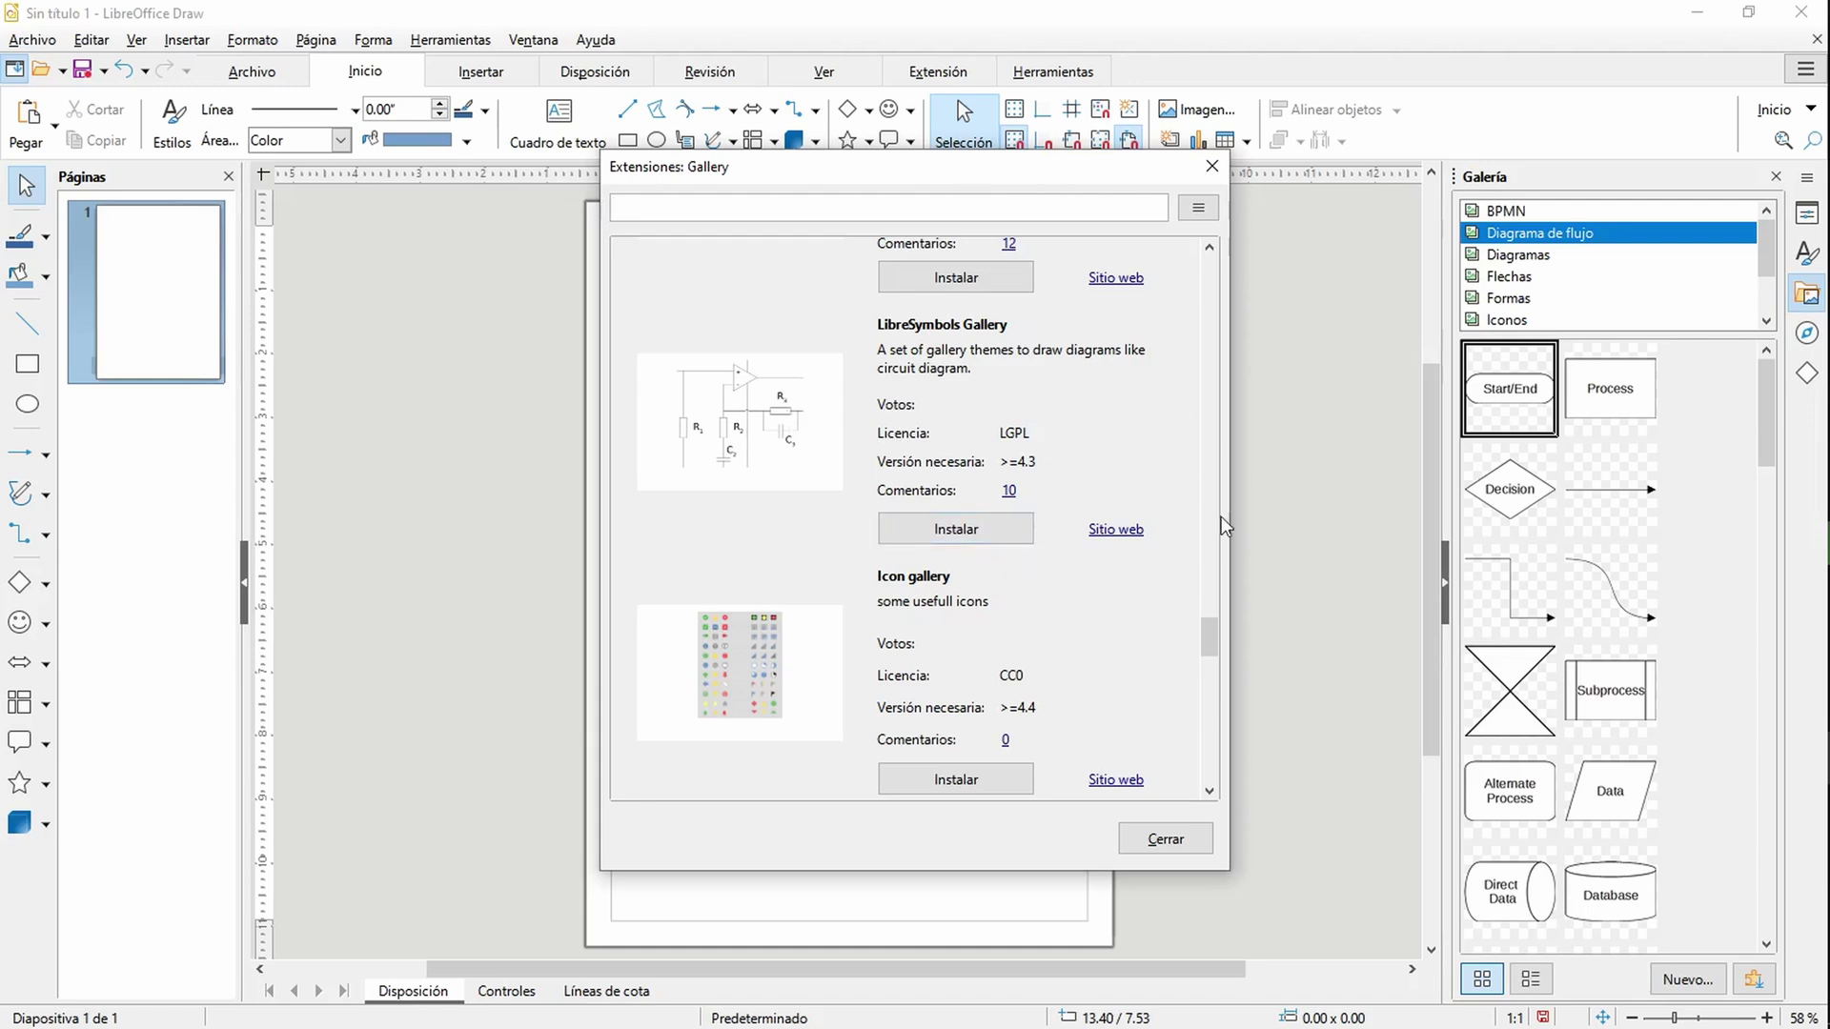
left_click(1185, 852)
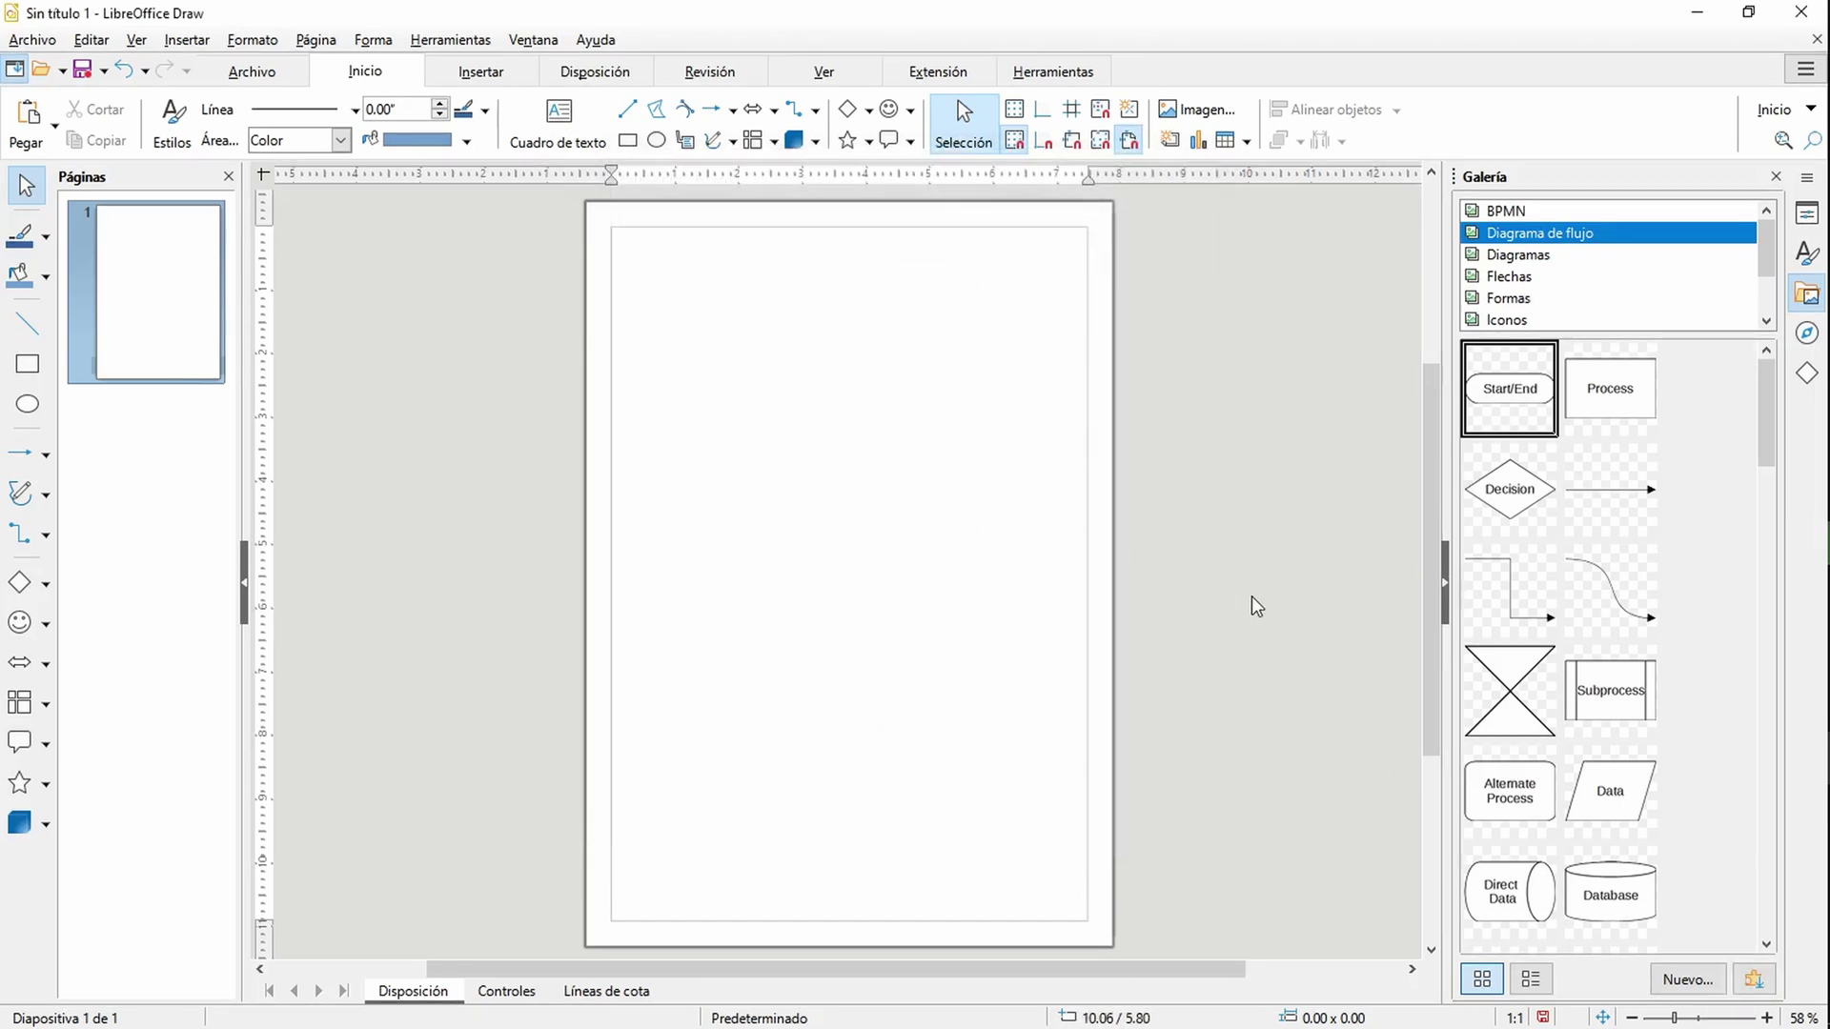
Step: Switch to the blank Publisher publication and view its Inicio and Insertar commands
key("alt+Tab")
left_click(601, 724)
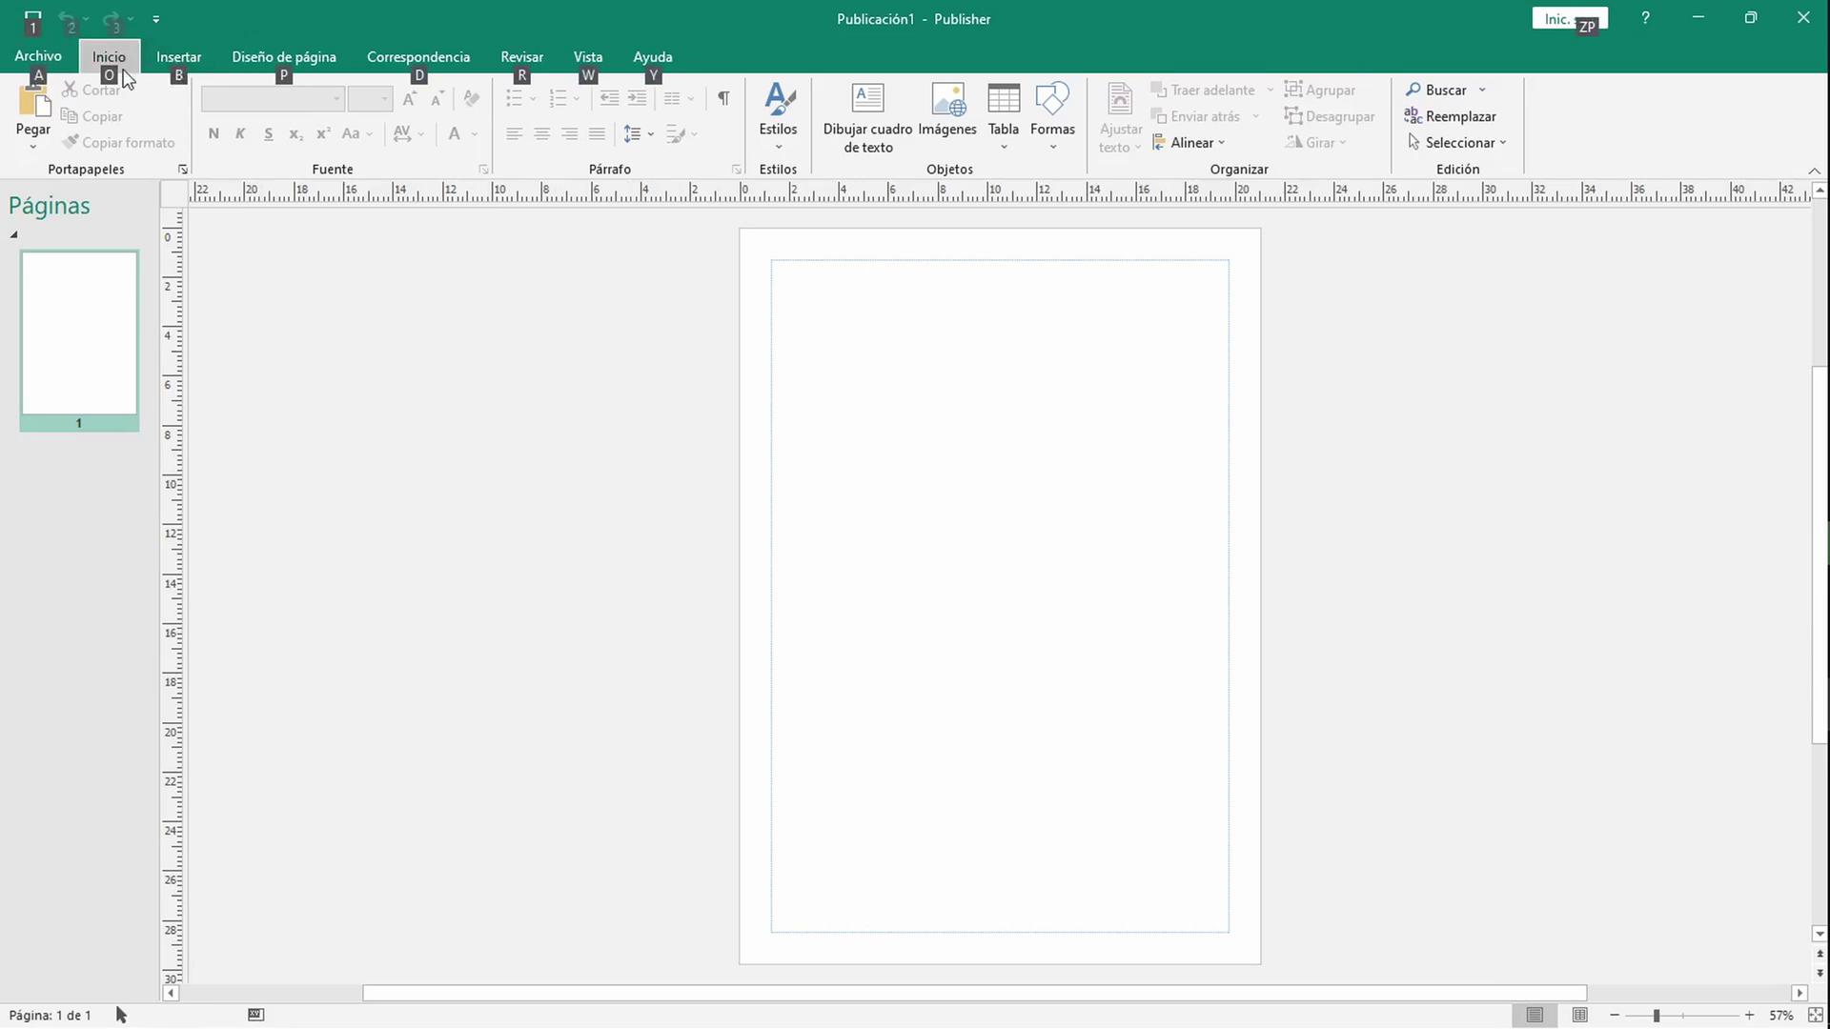
key("Escape")
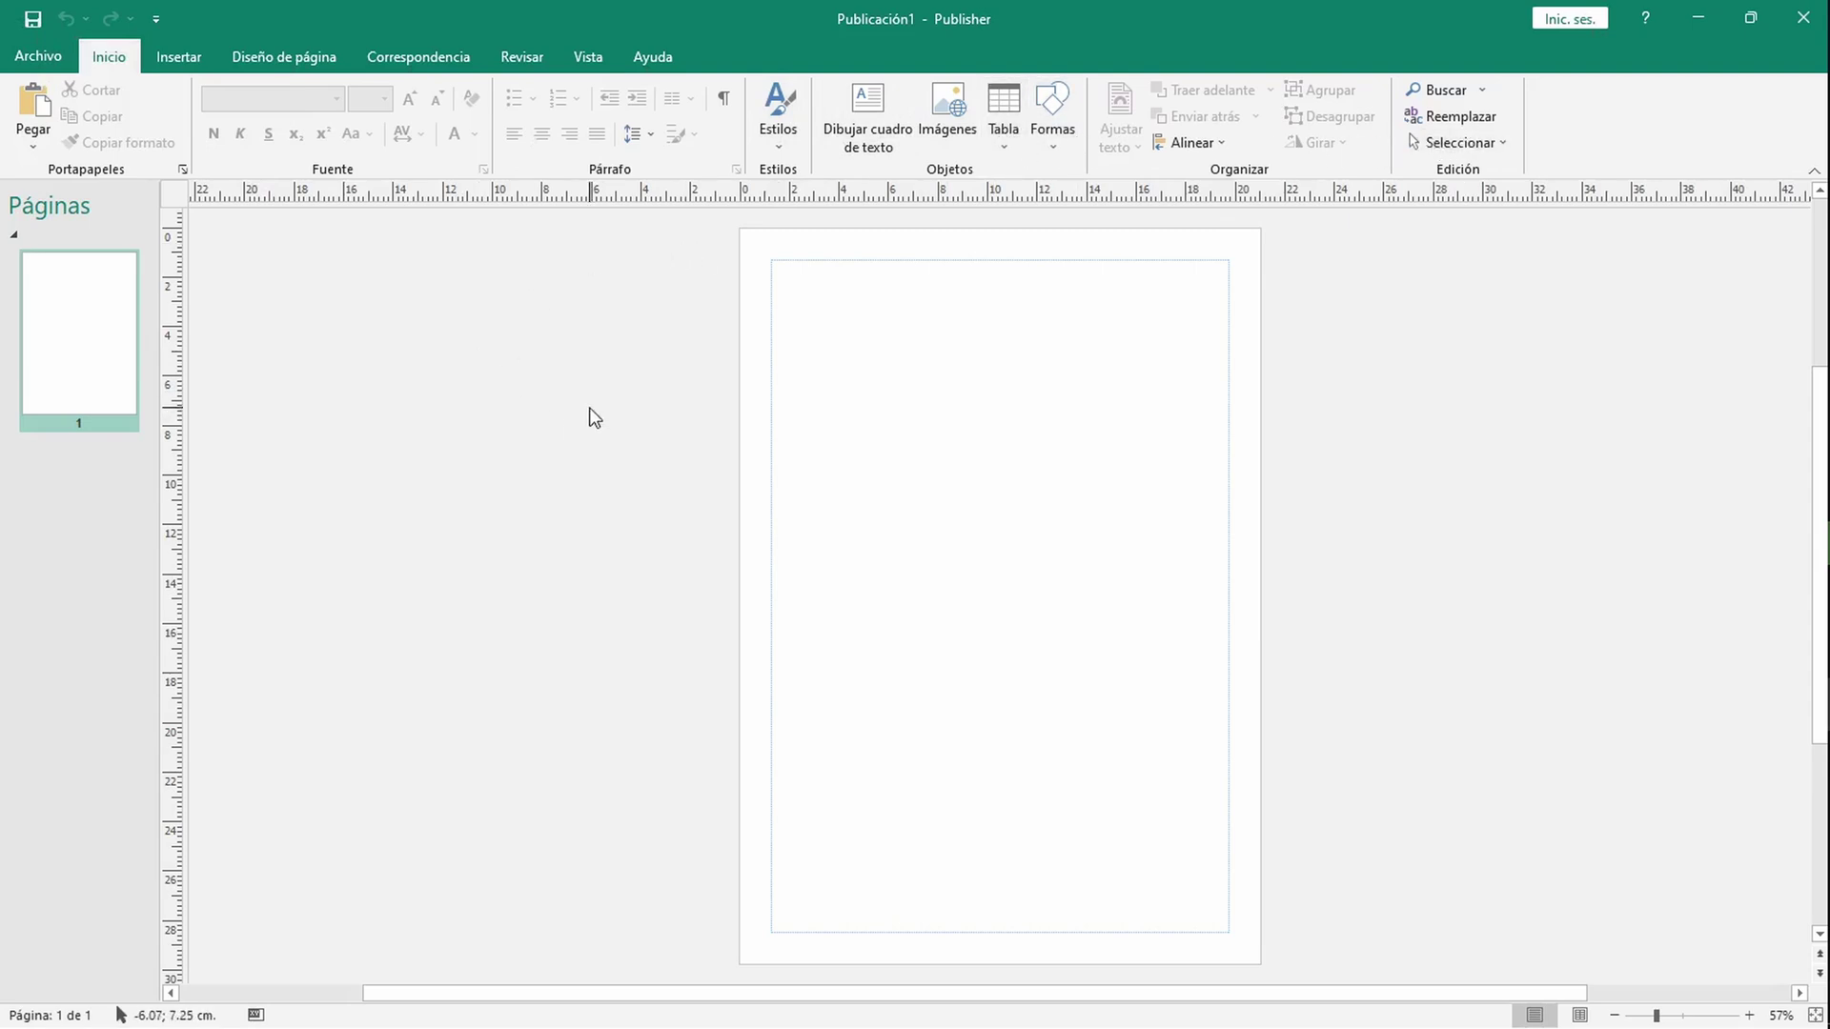
left_click(180, 59)
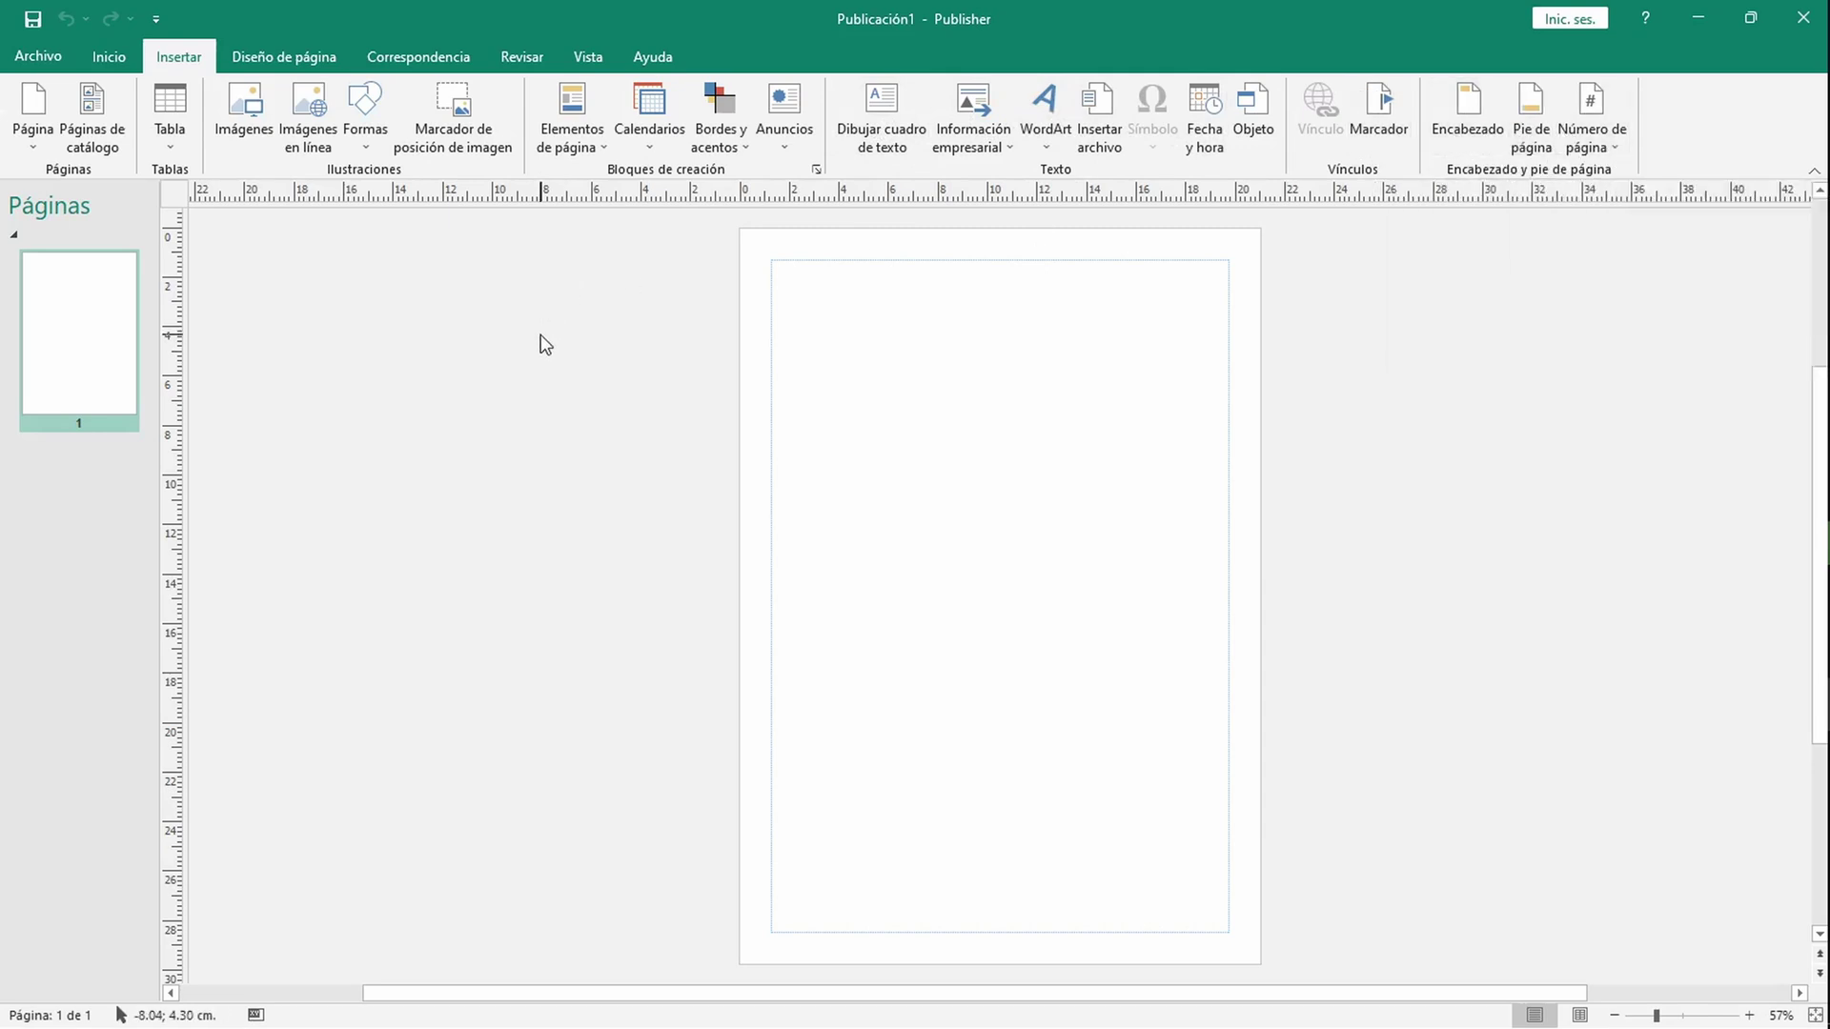
Step: Return to LibreOffice Draw, show its Insertar commands, and view the Fontwork styles without inserting one
key("alt+Tab")
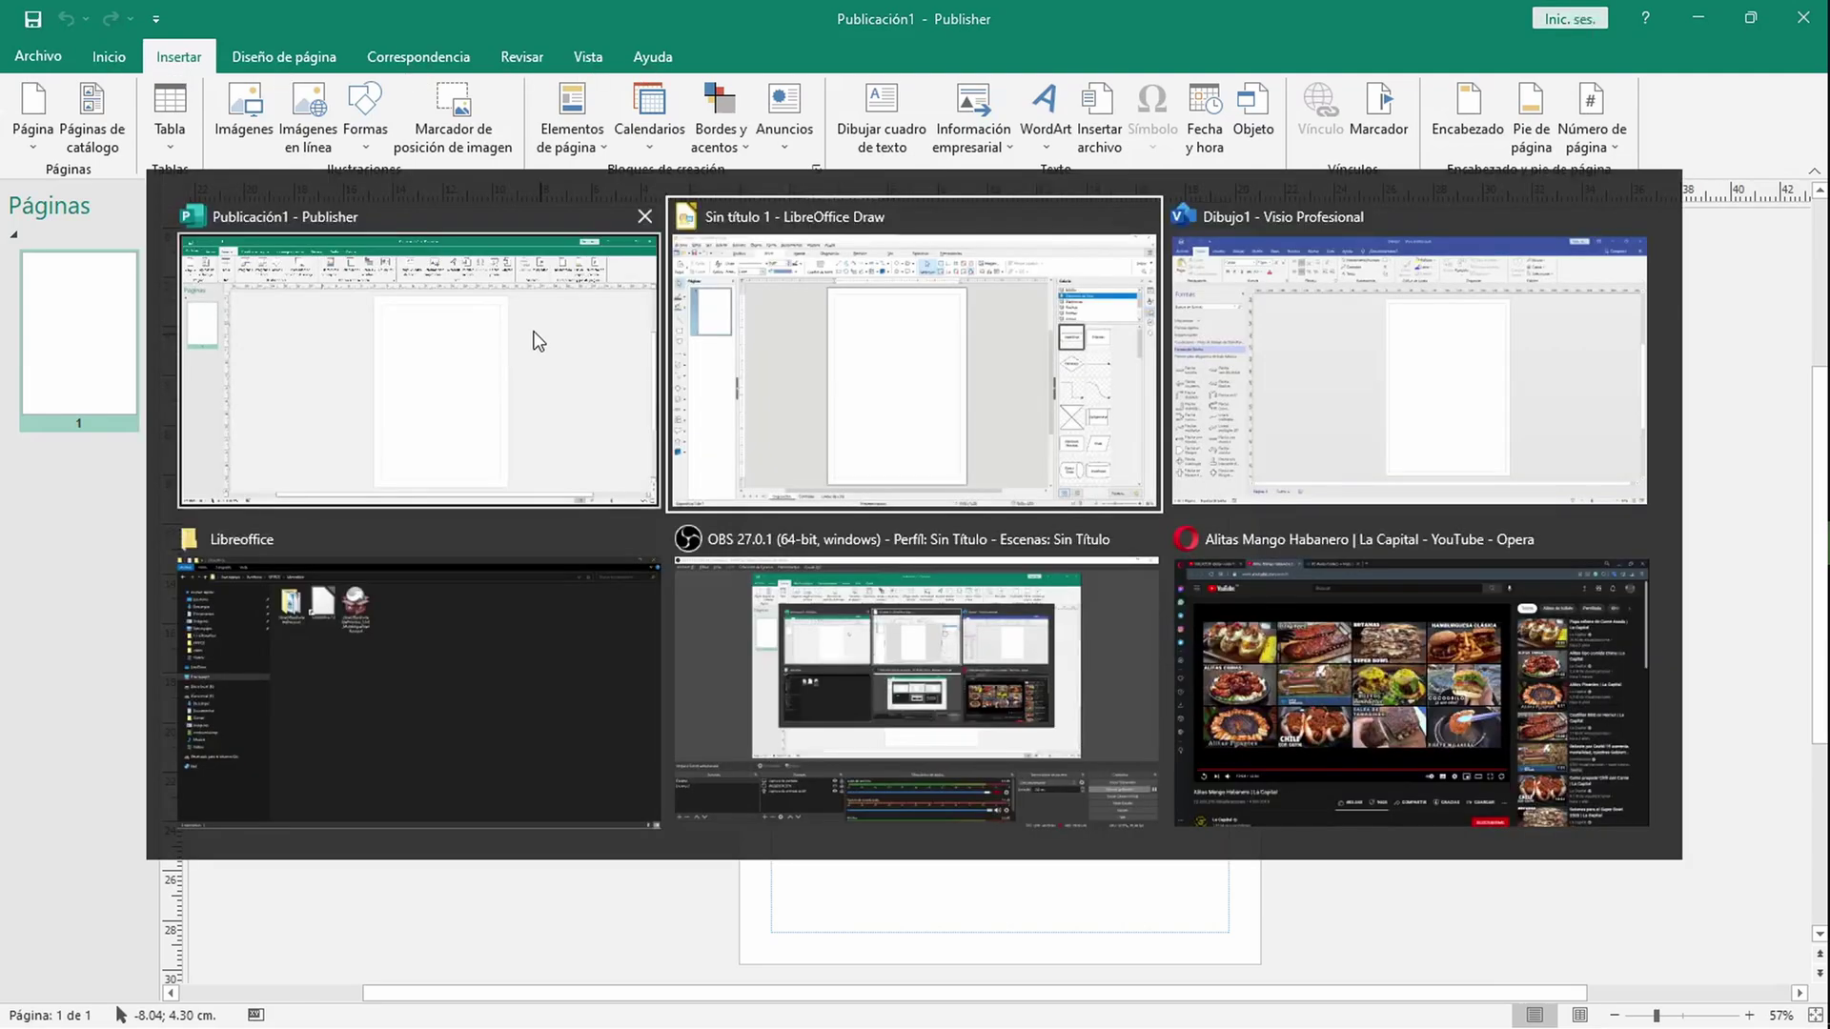
left_click(822, 366)
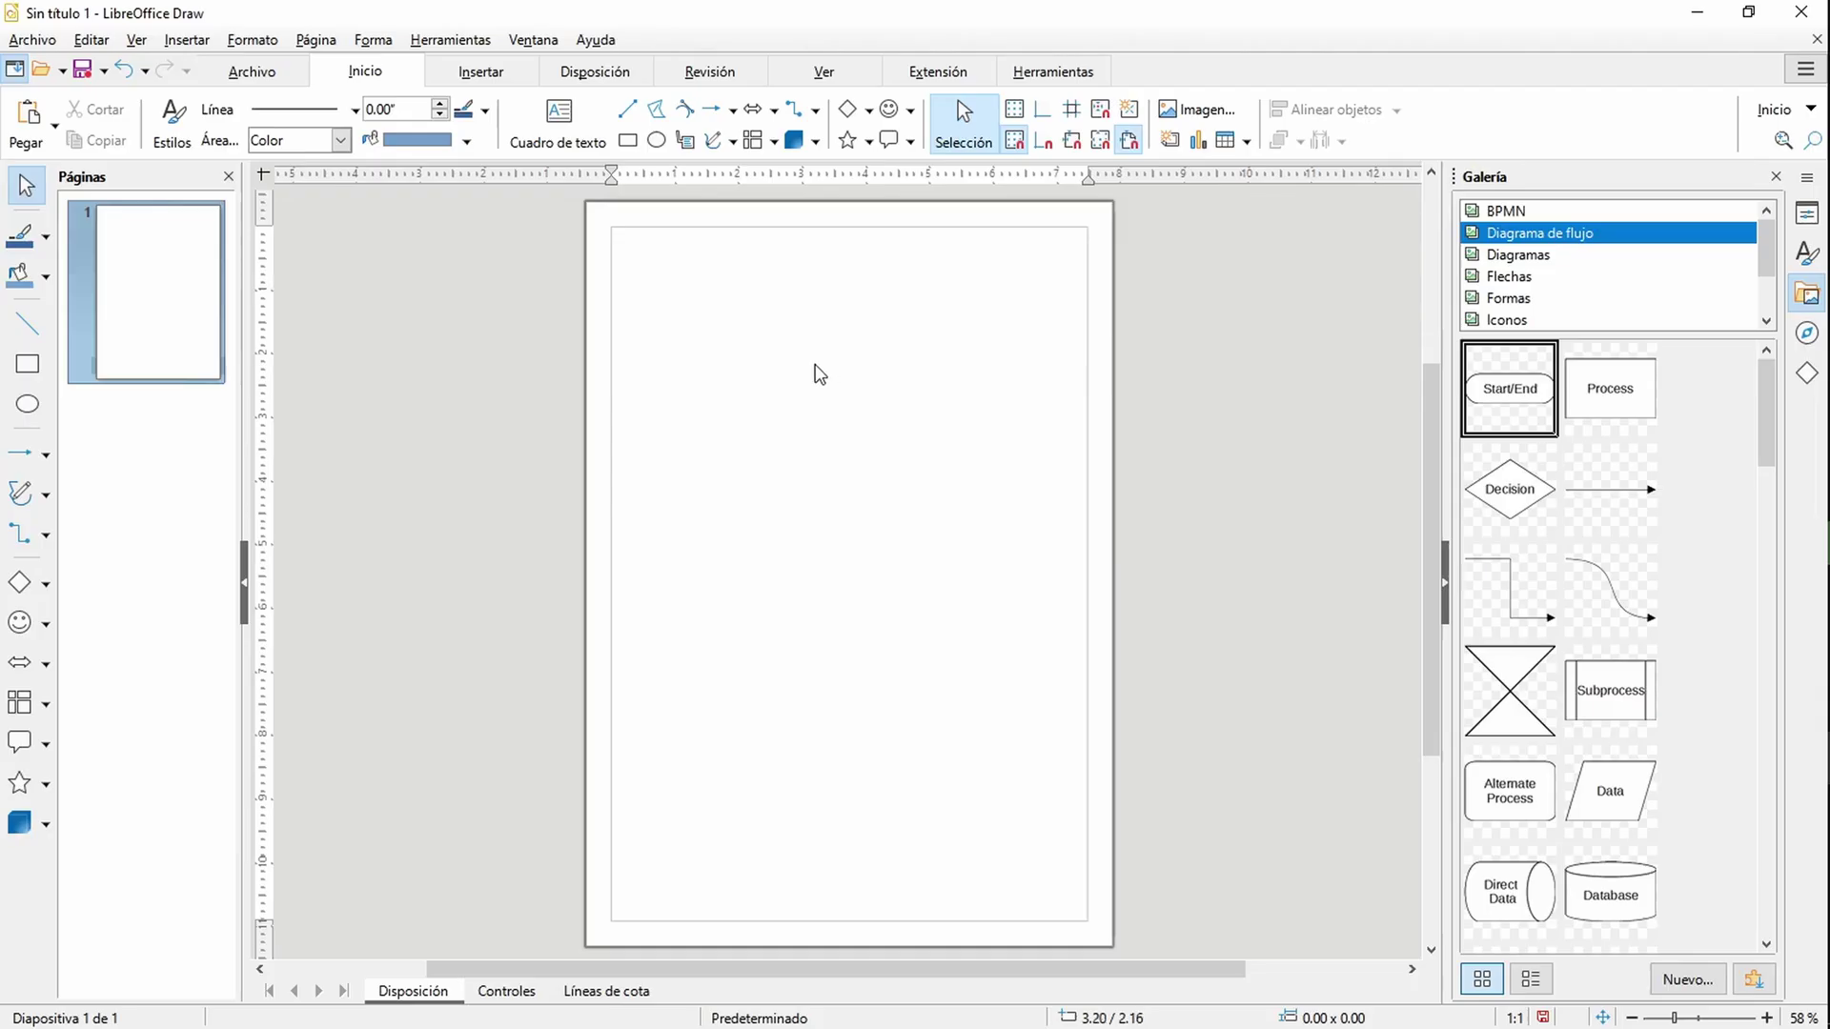
left_click(487, 76)
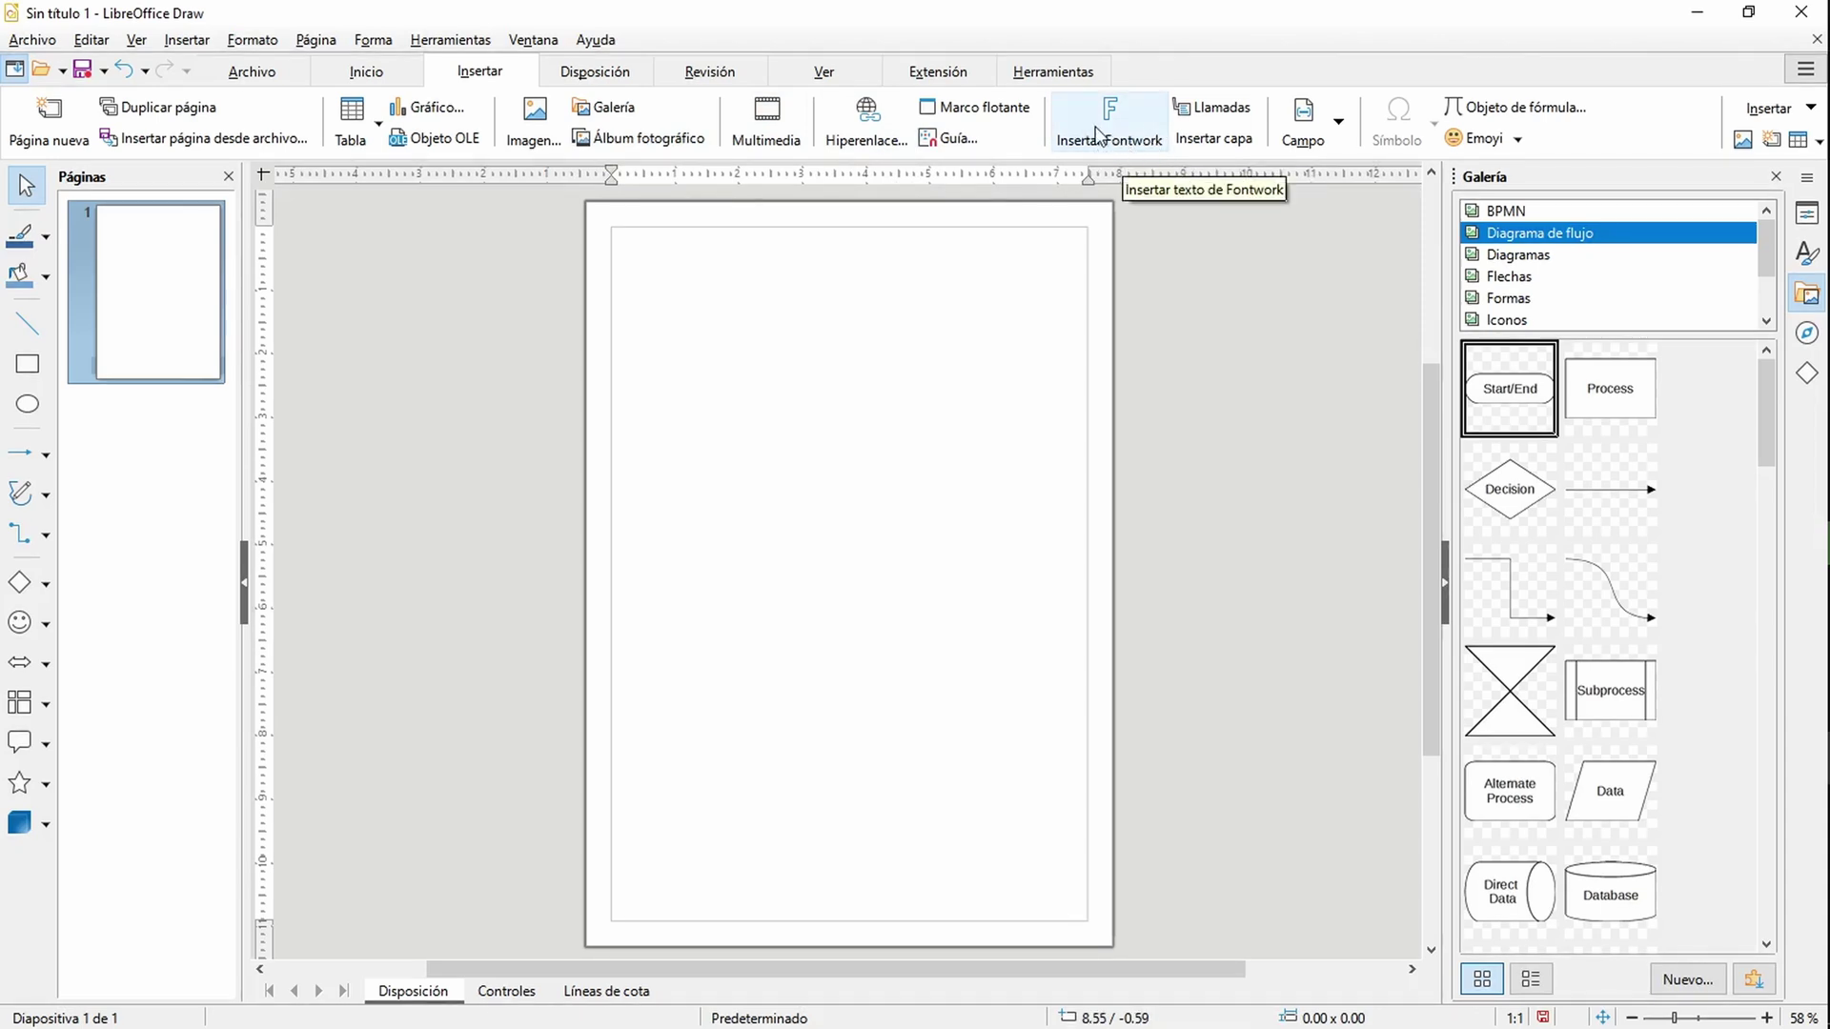
left_click(1128, 122)
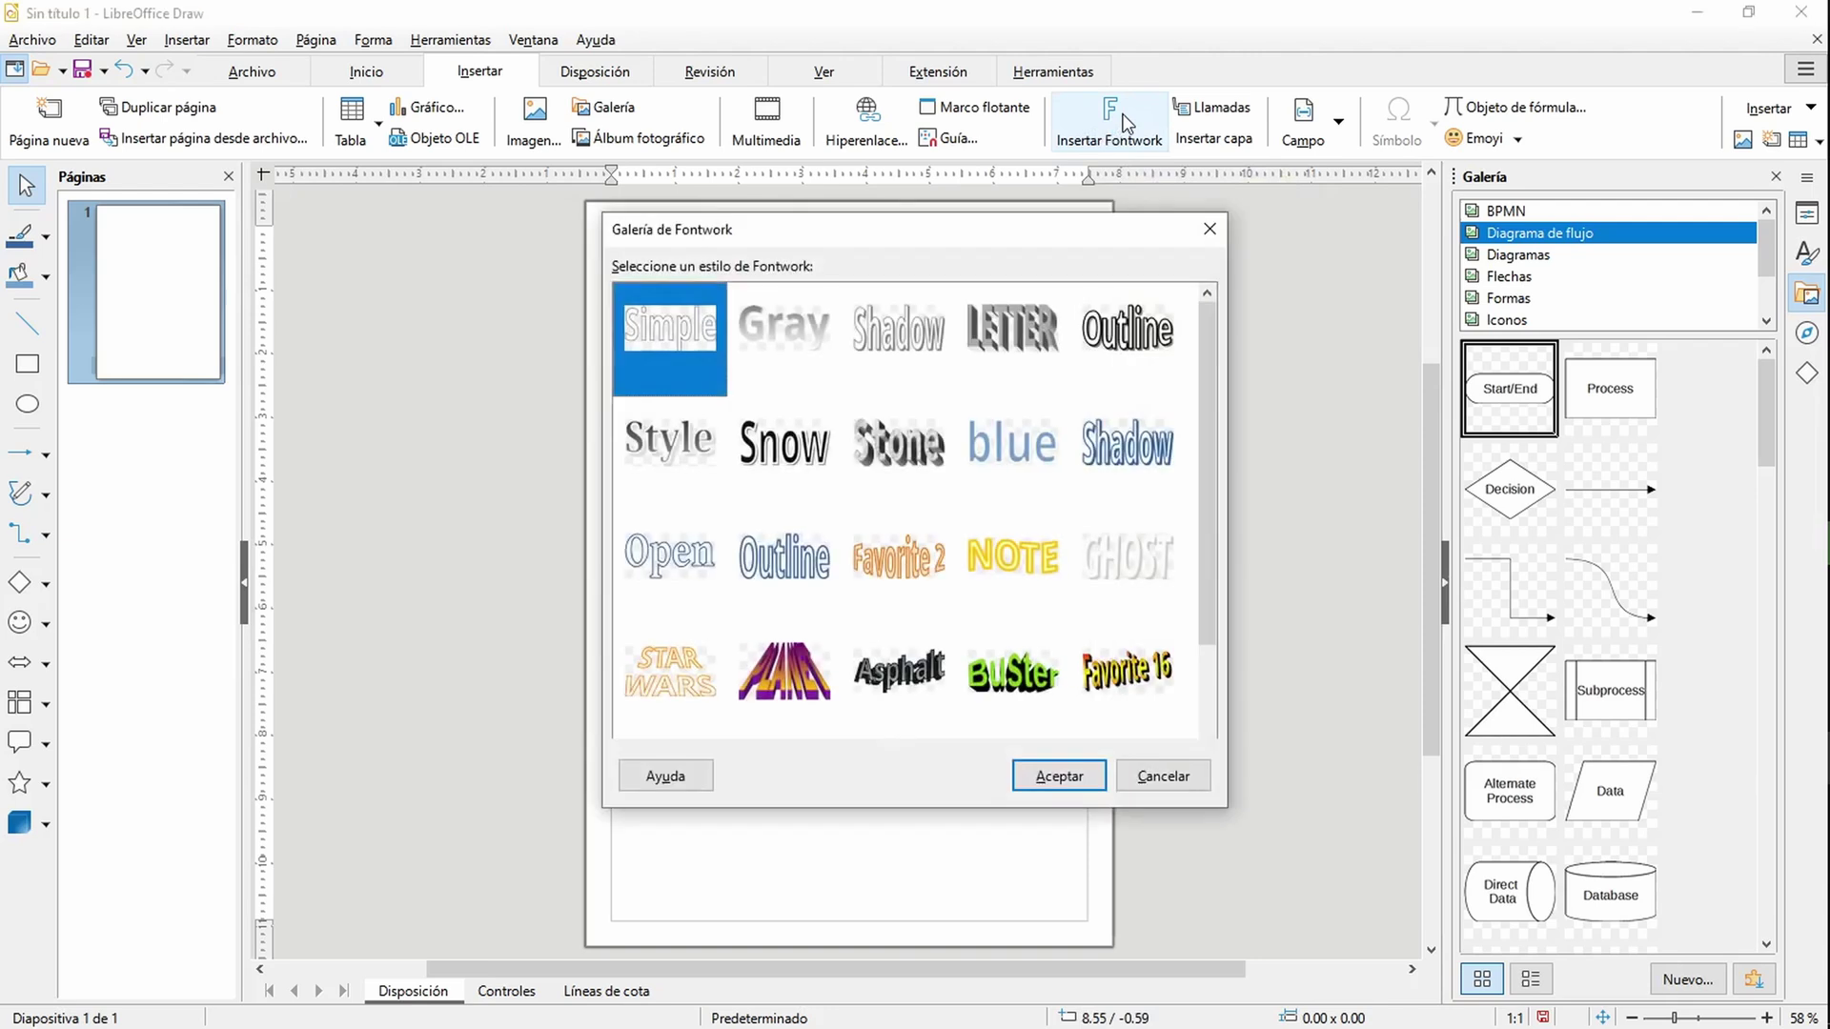
left_click(1175, 783)
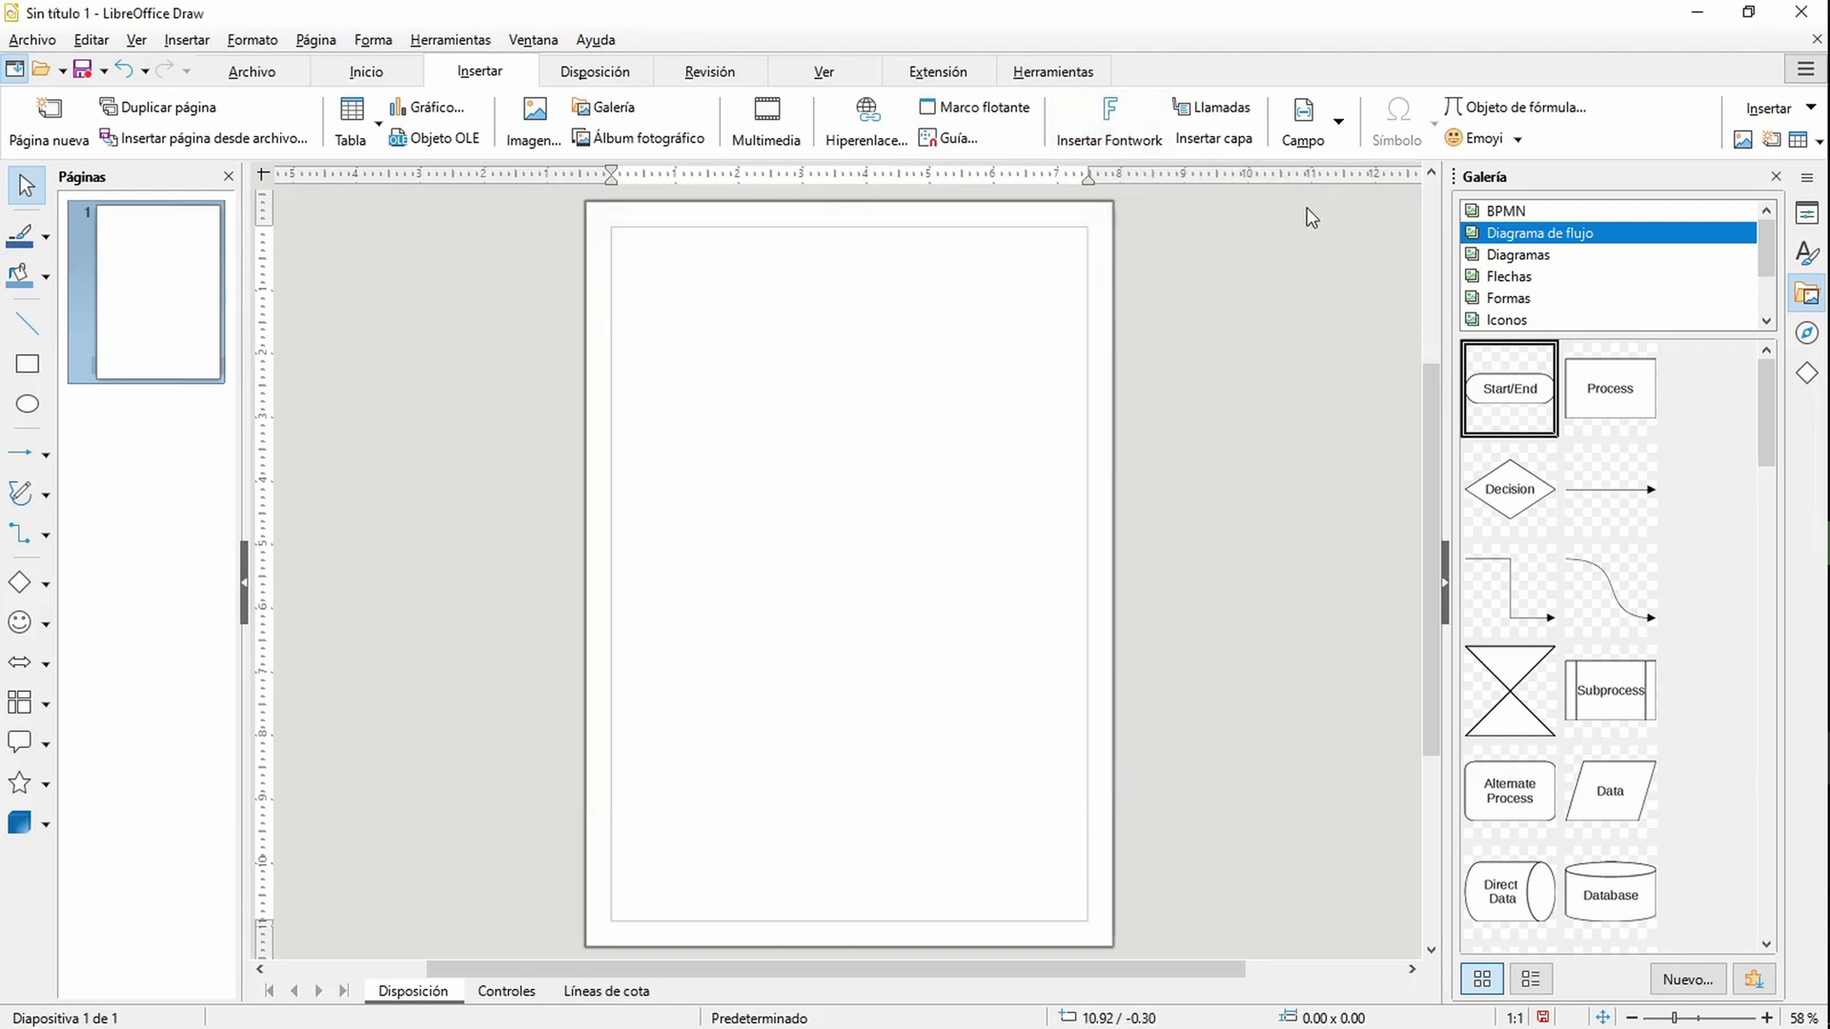
Step: View the field types available for insertion and Draw's additional Insertar commands without choosing any
left_click(1342, 141)
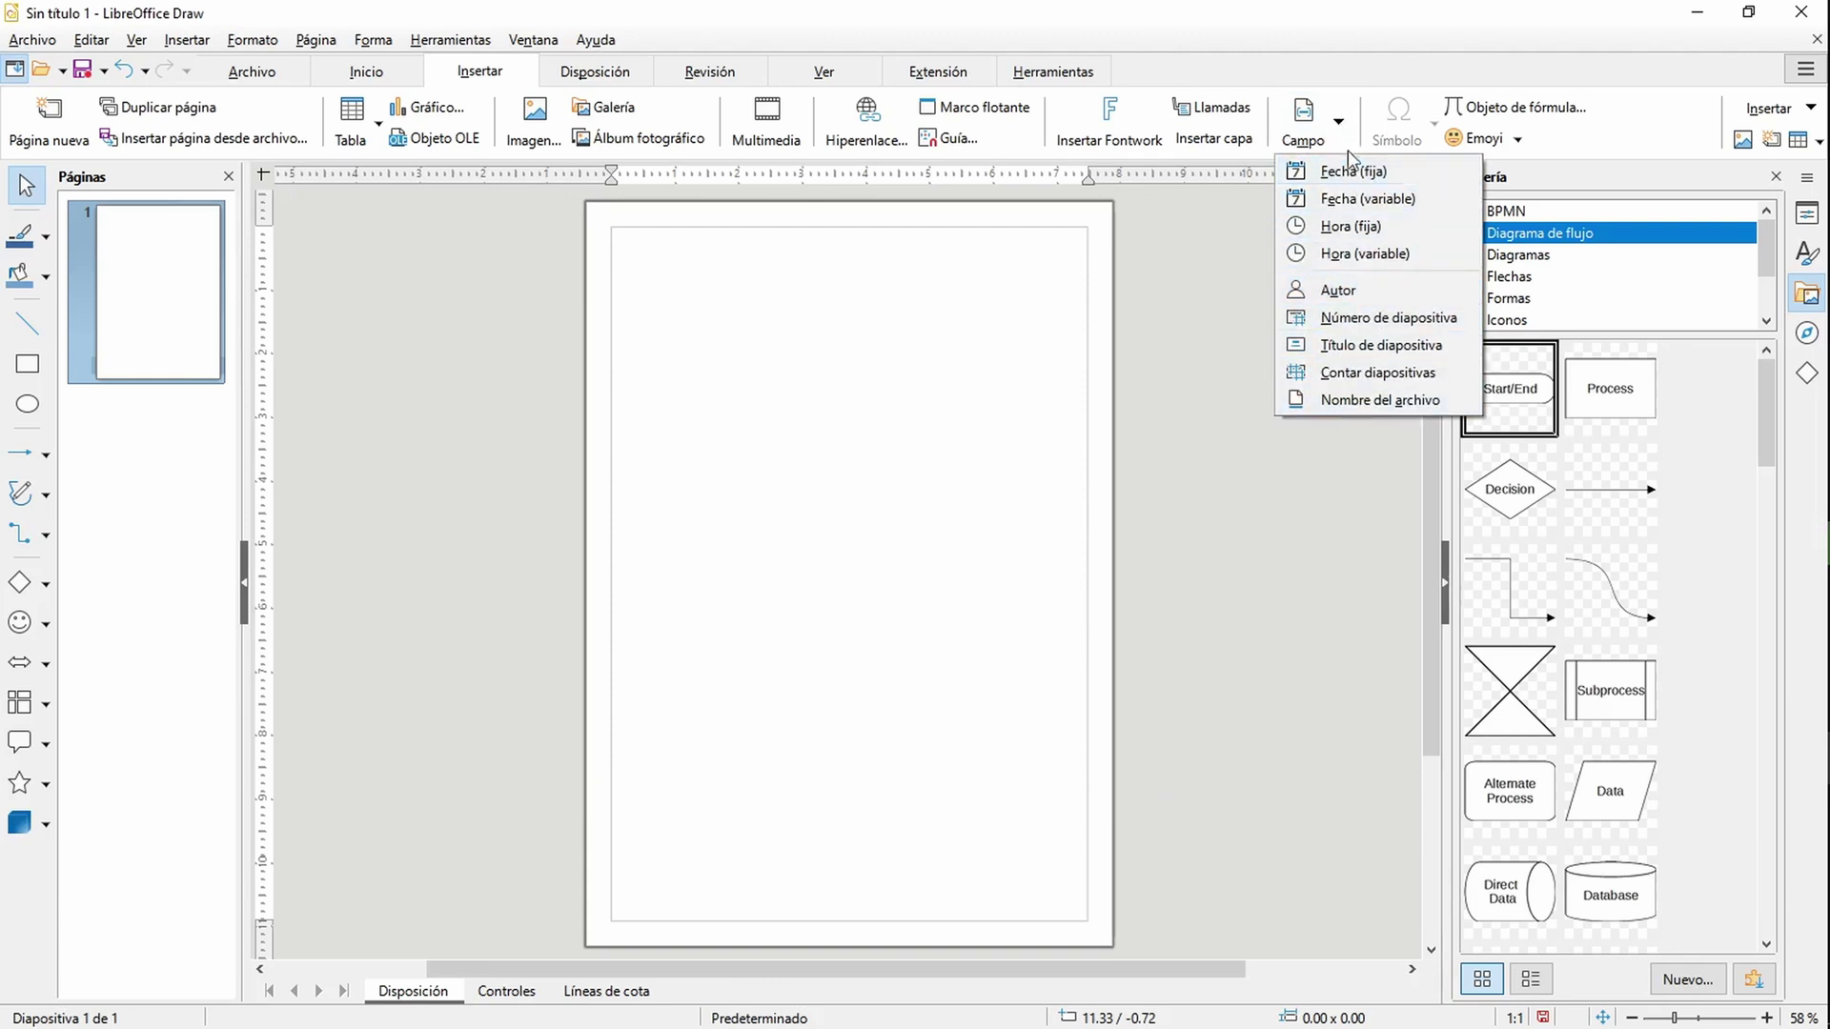
left_click(1340, 128)
left_click(1780, 107)
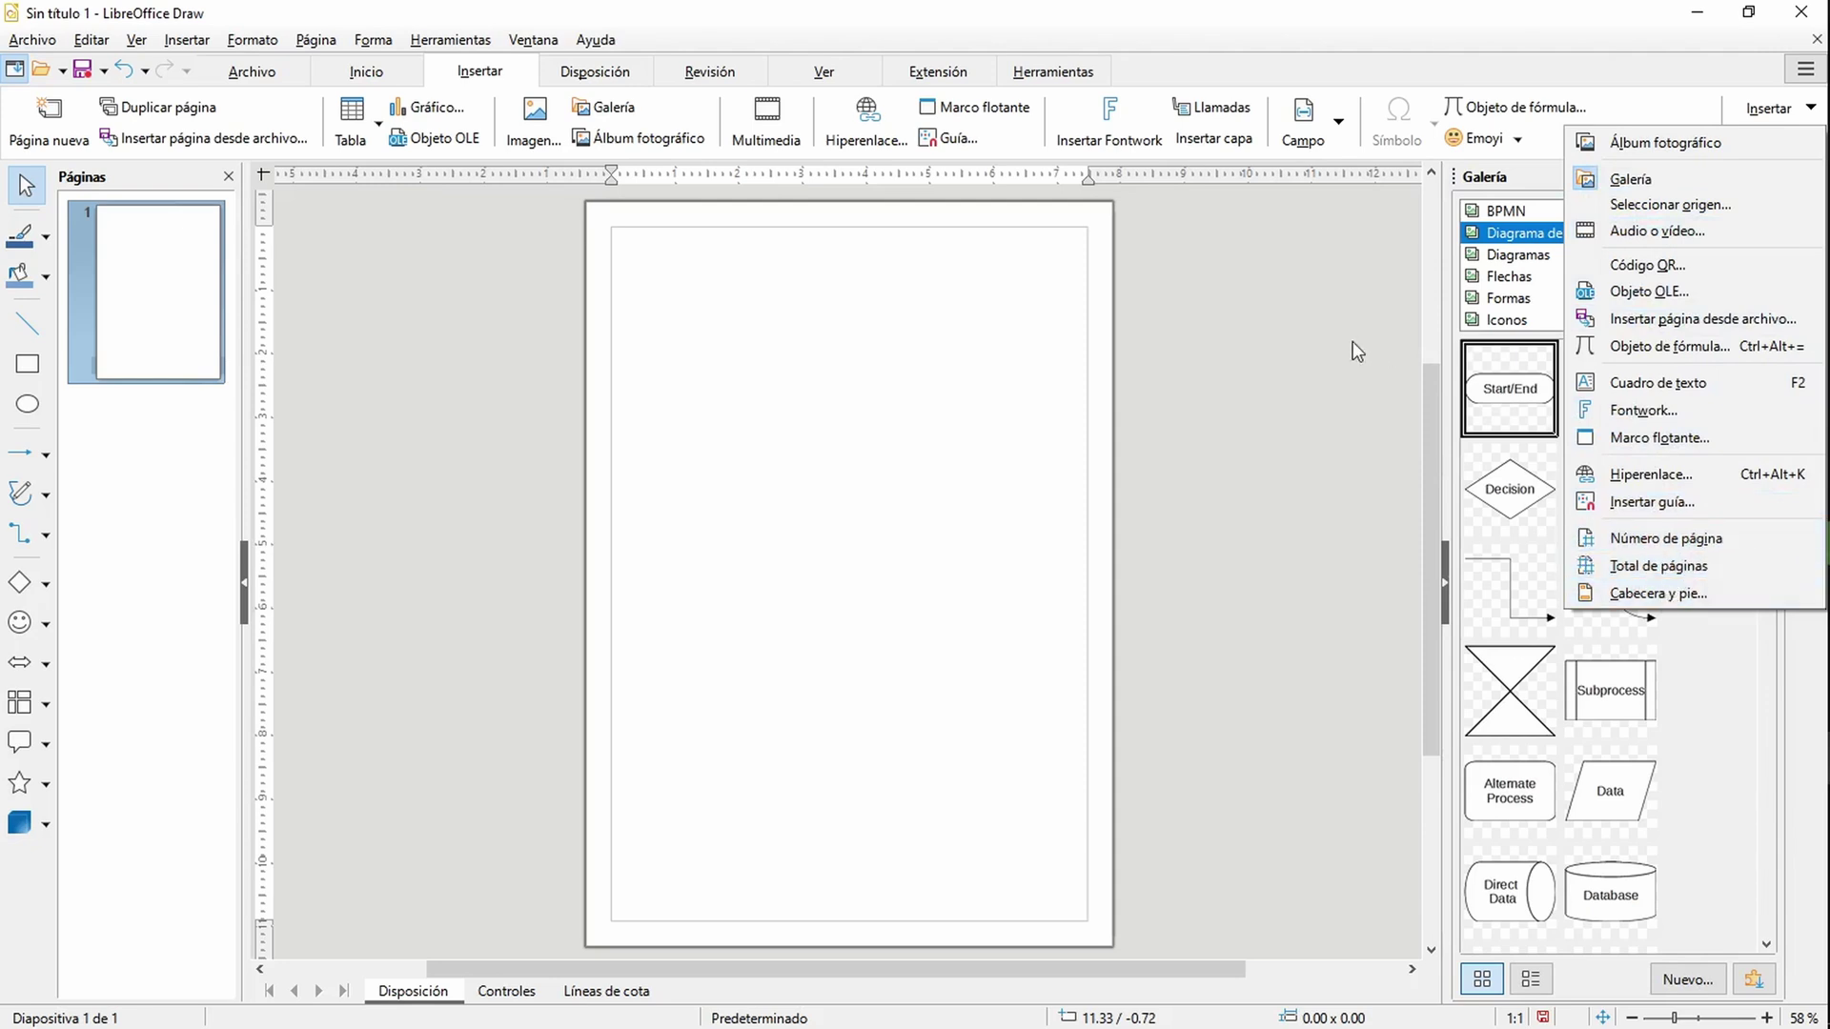
key("Escape")
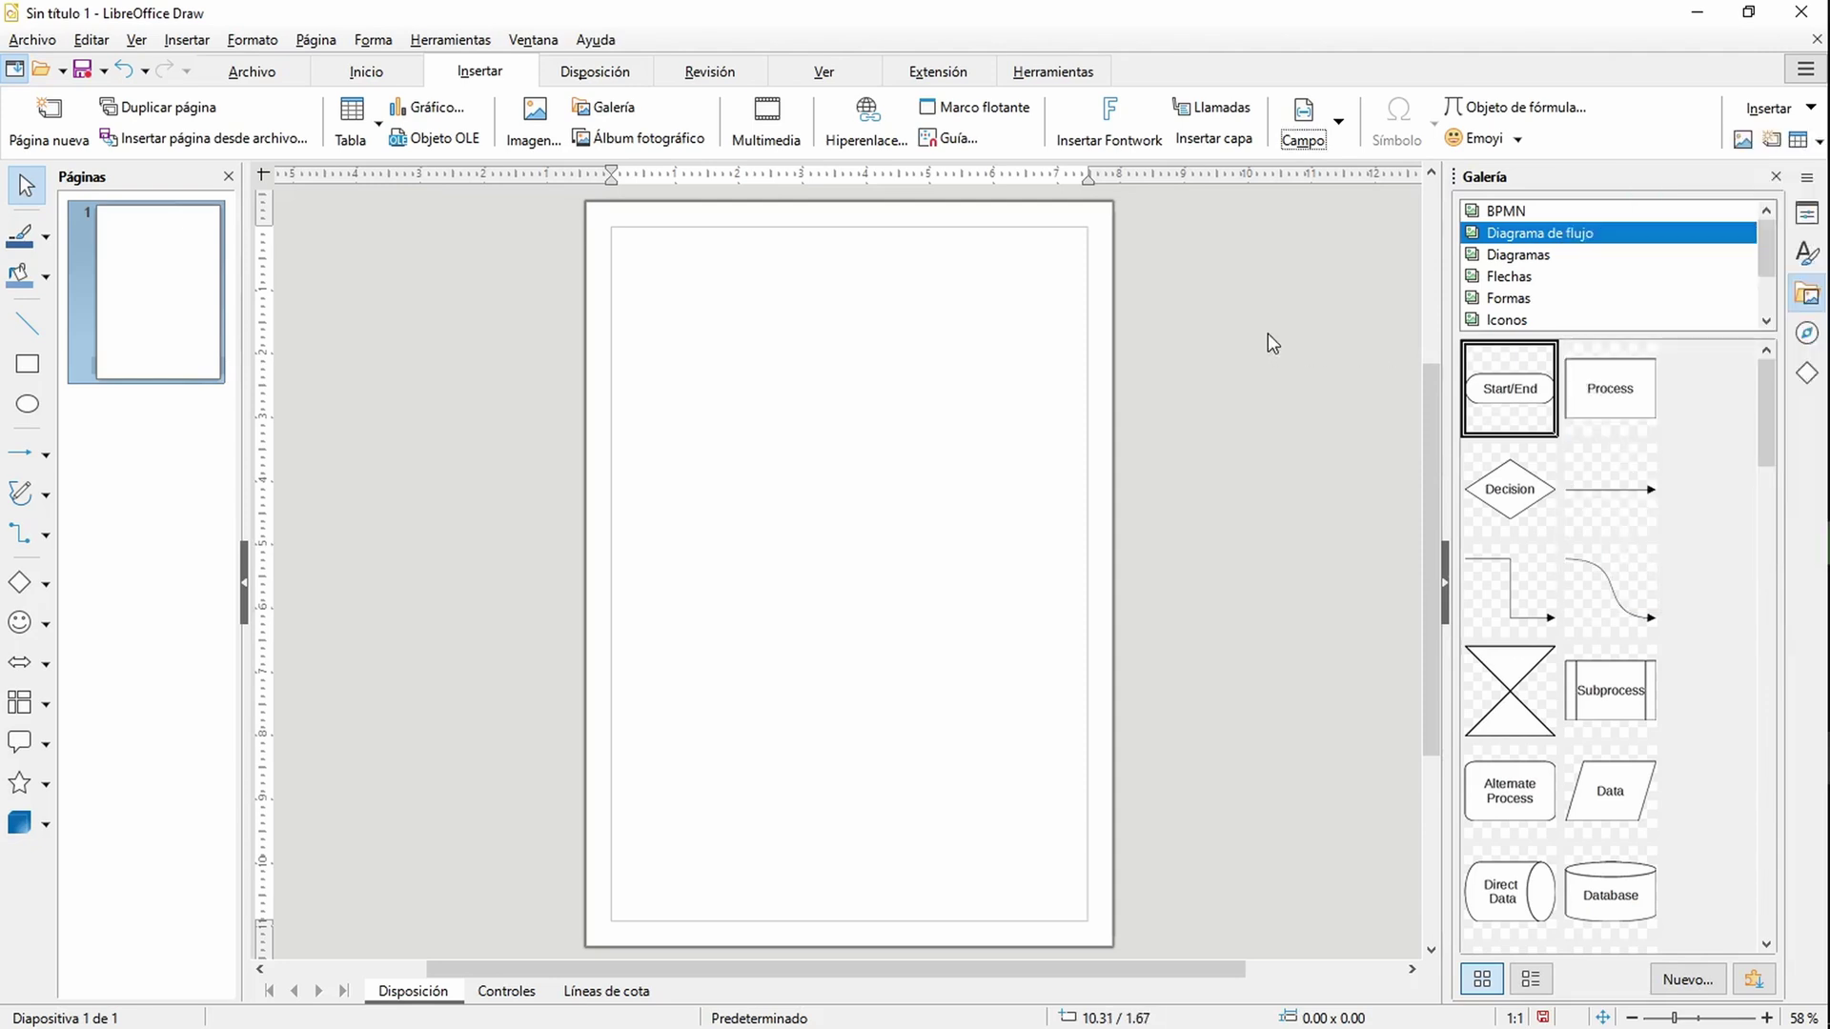
Step: Switch to the blank Visio drawing and view its Insertar and Dibujar commands
key("alt+Tab")
key("alt+Tab")
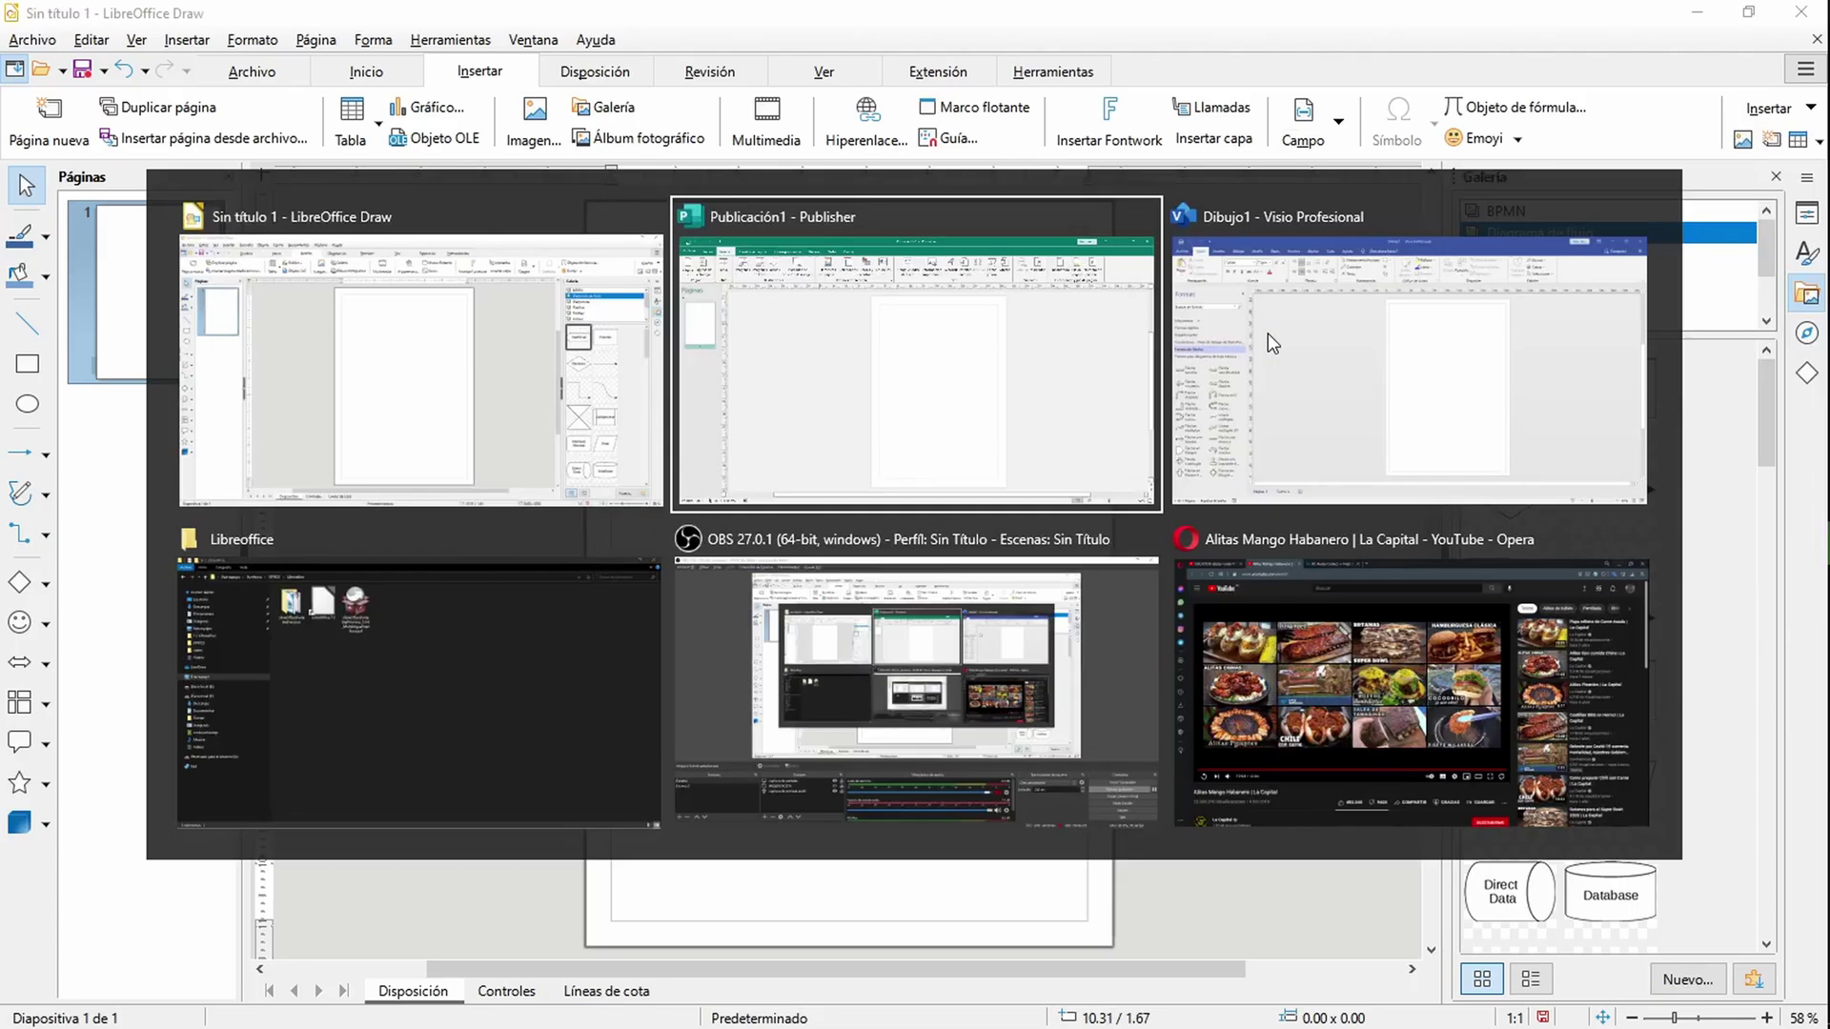
key("alt")
key("alt")
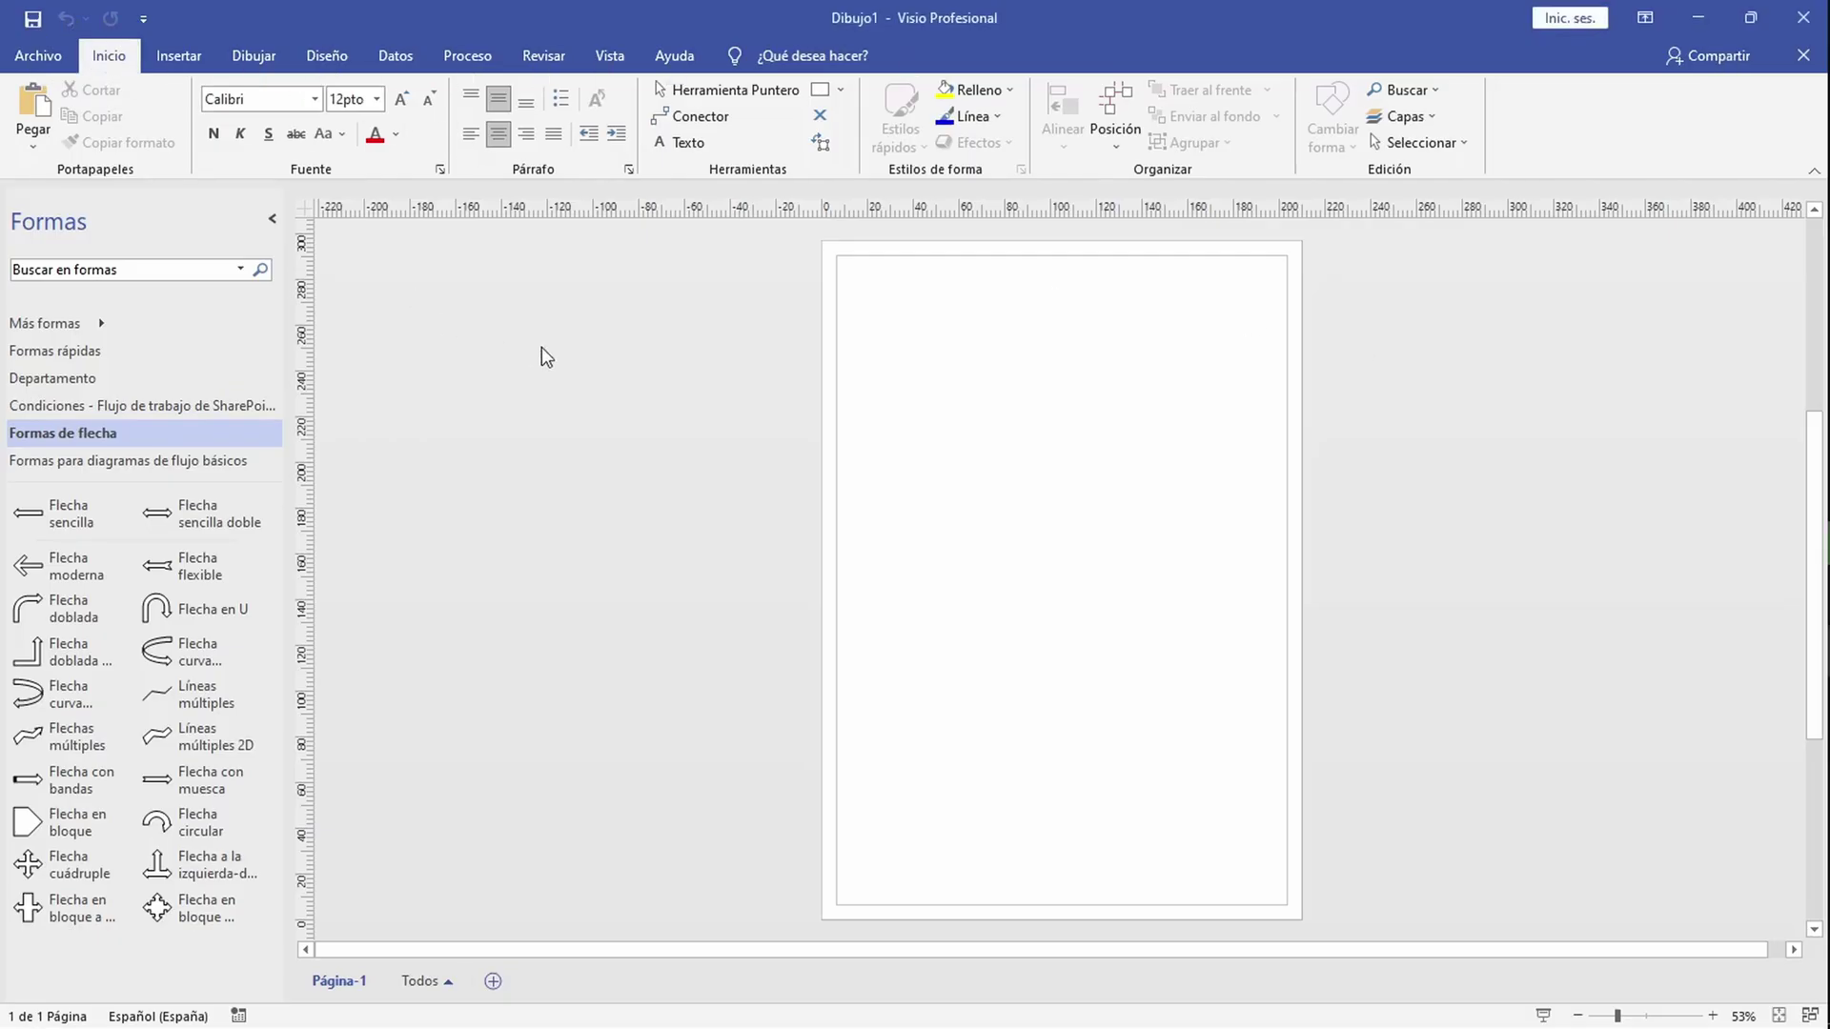
left_click(193, 67)
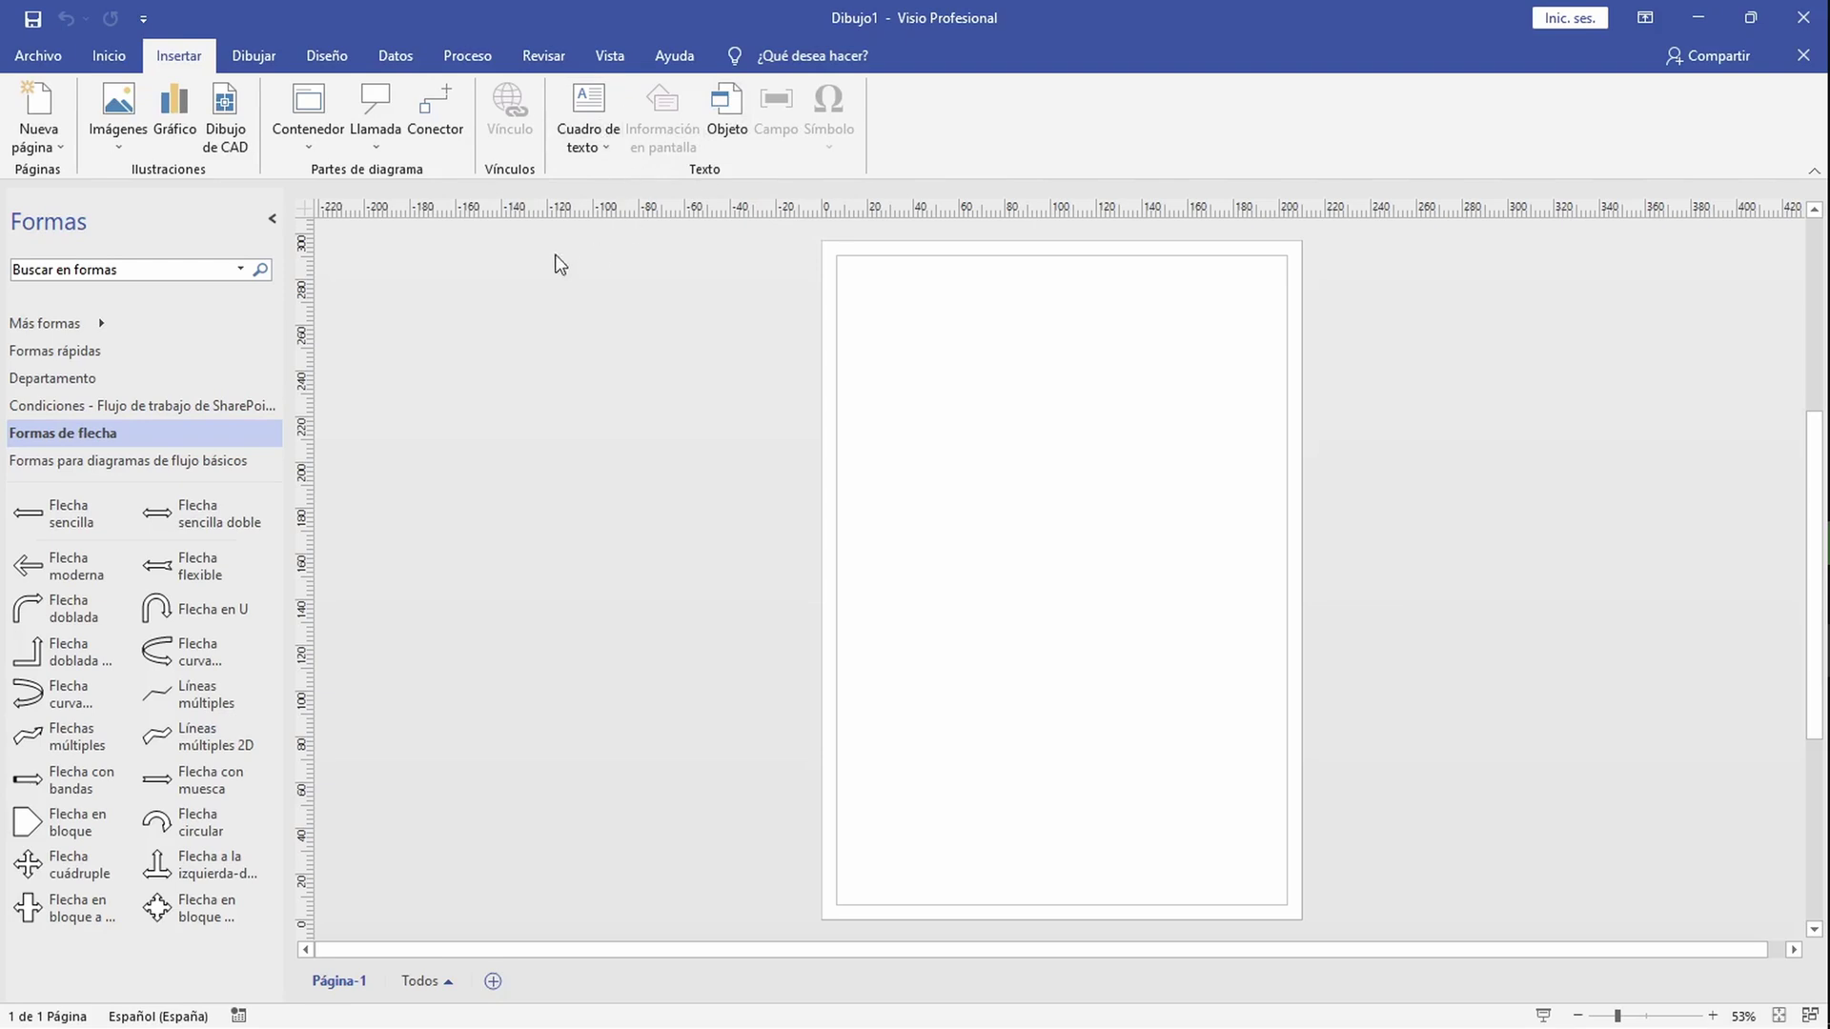
left_click(251, 57)
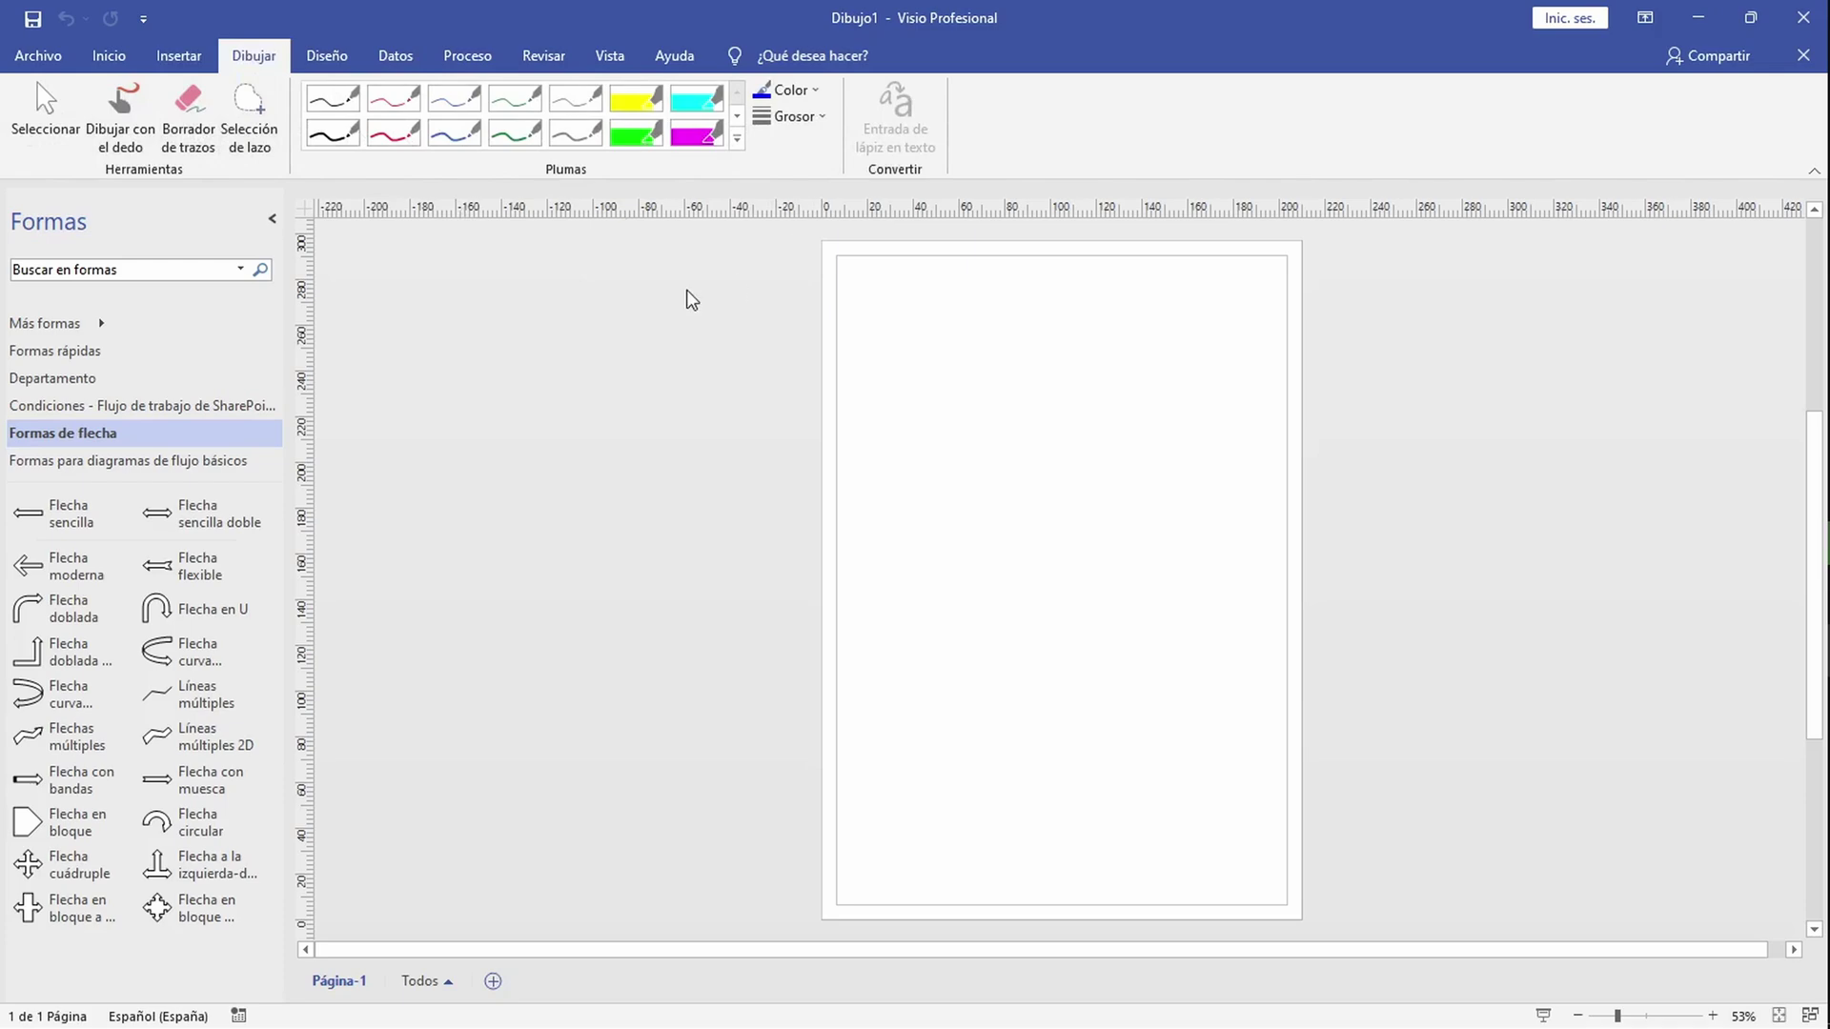
Step: Return to LibreOffice Draw and view its Disposición commands, including the additional slide and page options
key("alt+Tab")
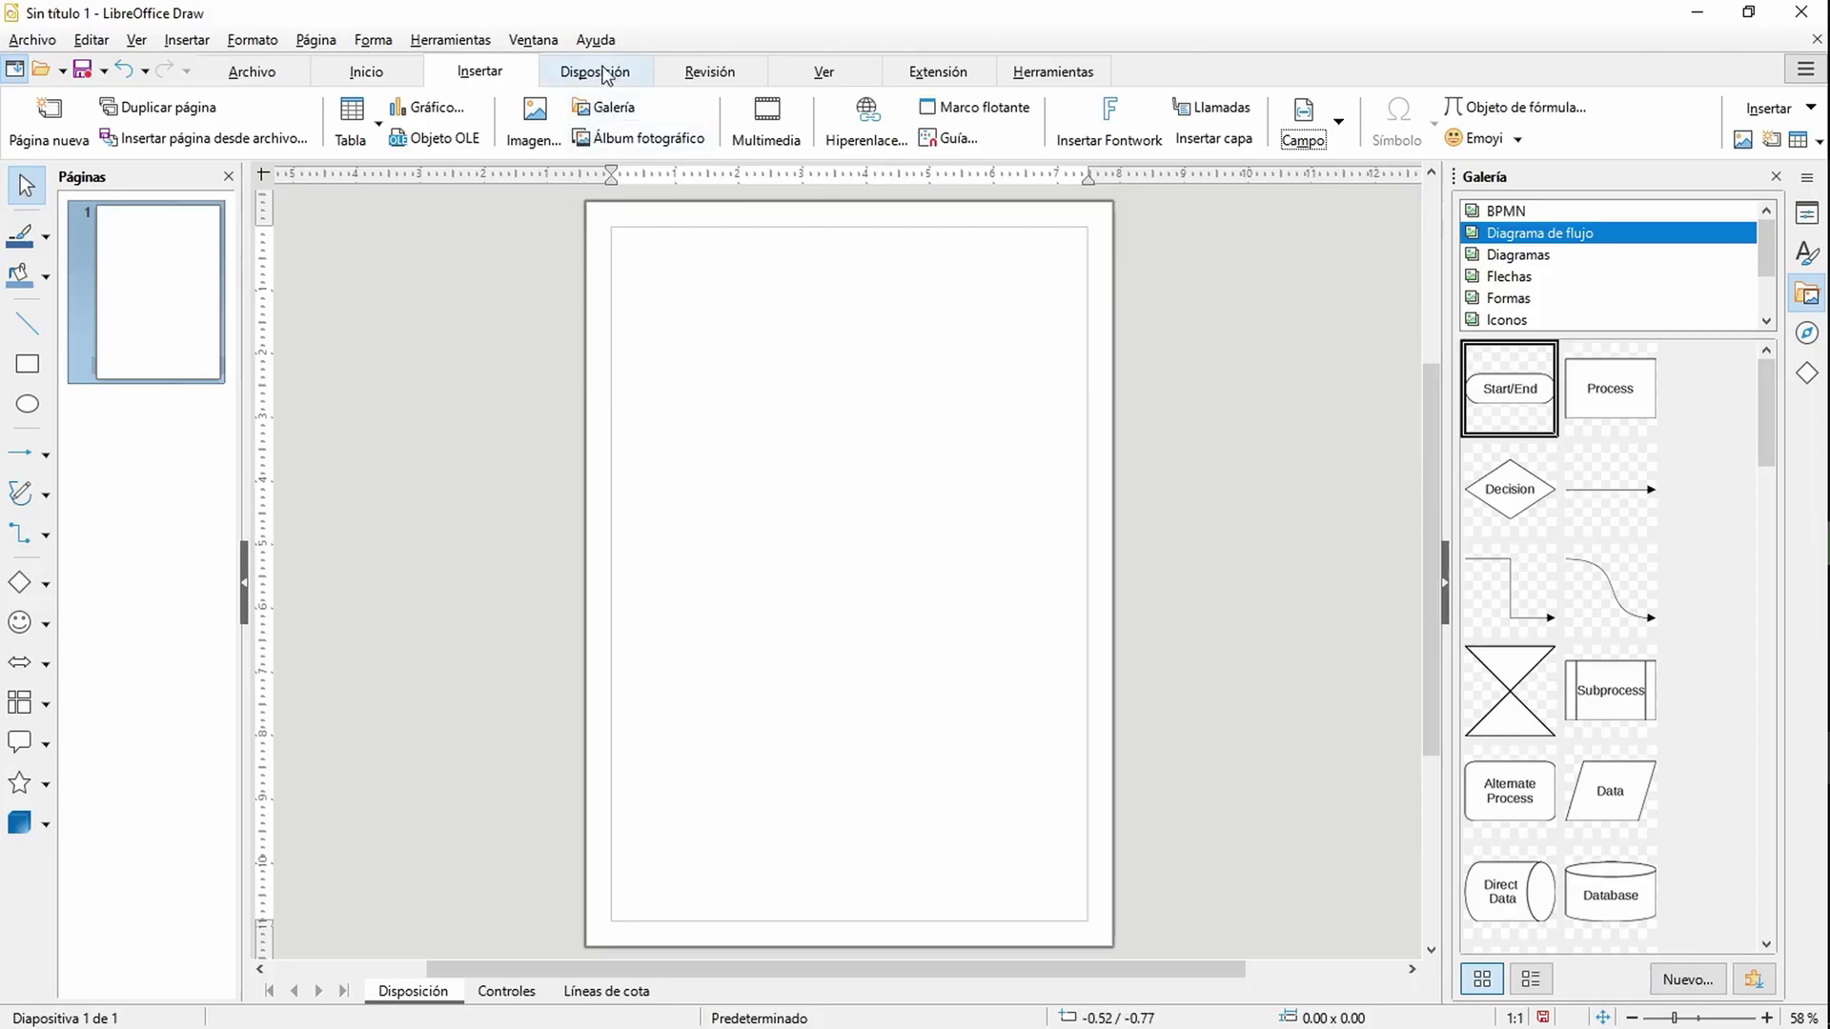
left_click(599, 73)
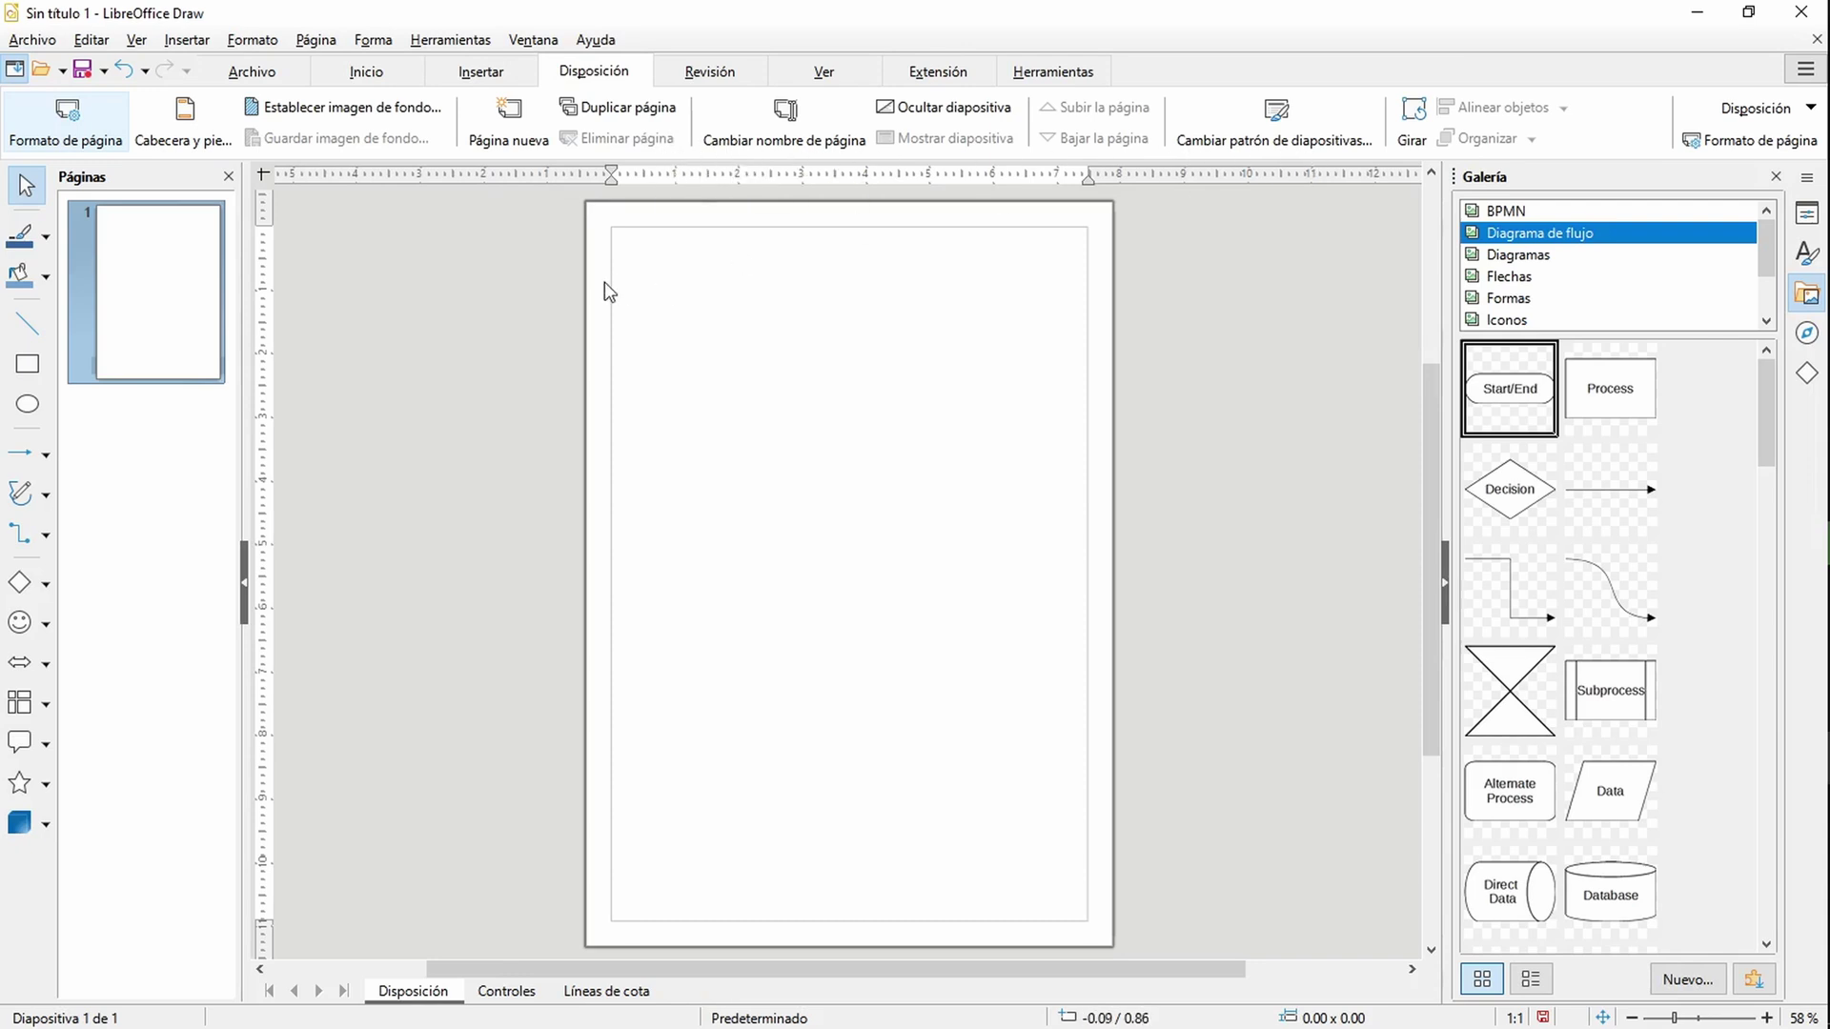
left_click(1730, 112)
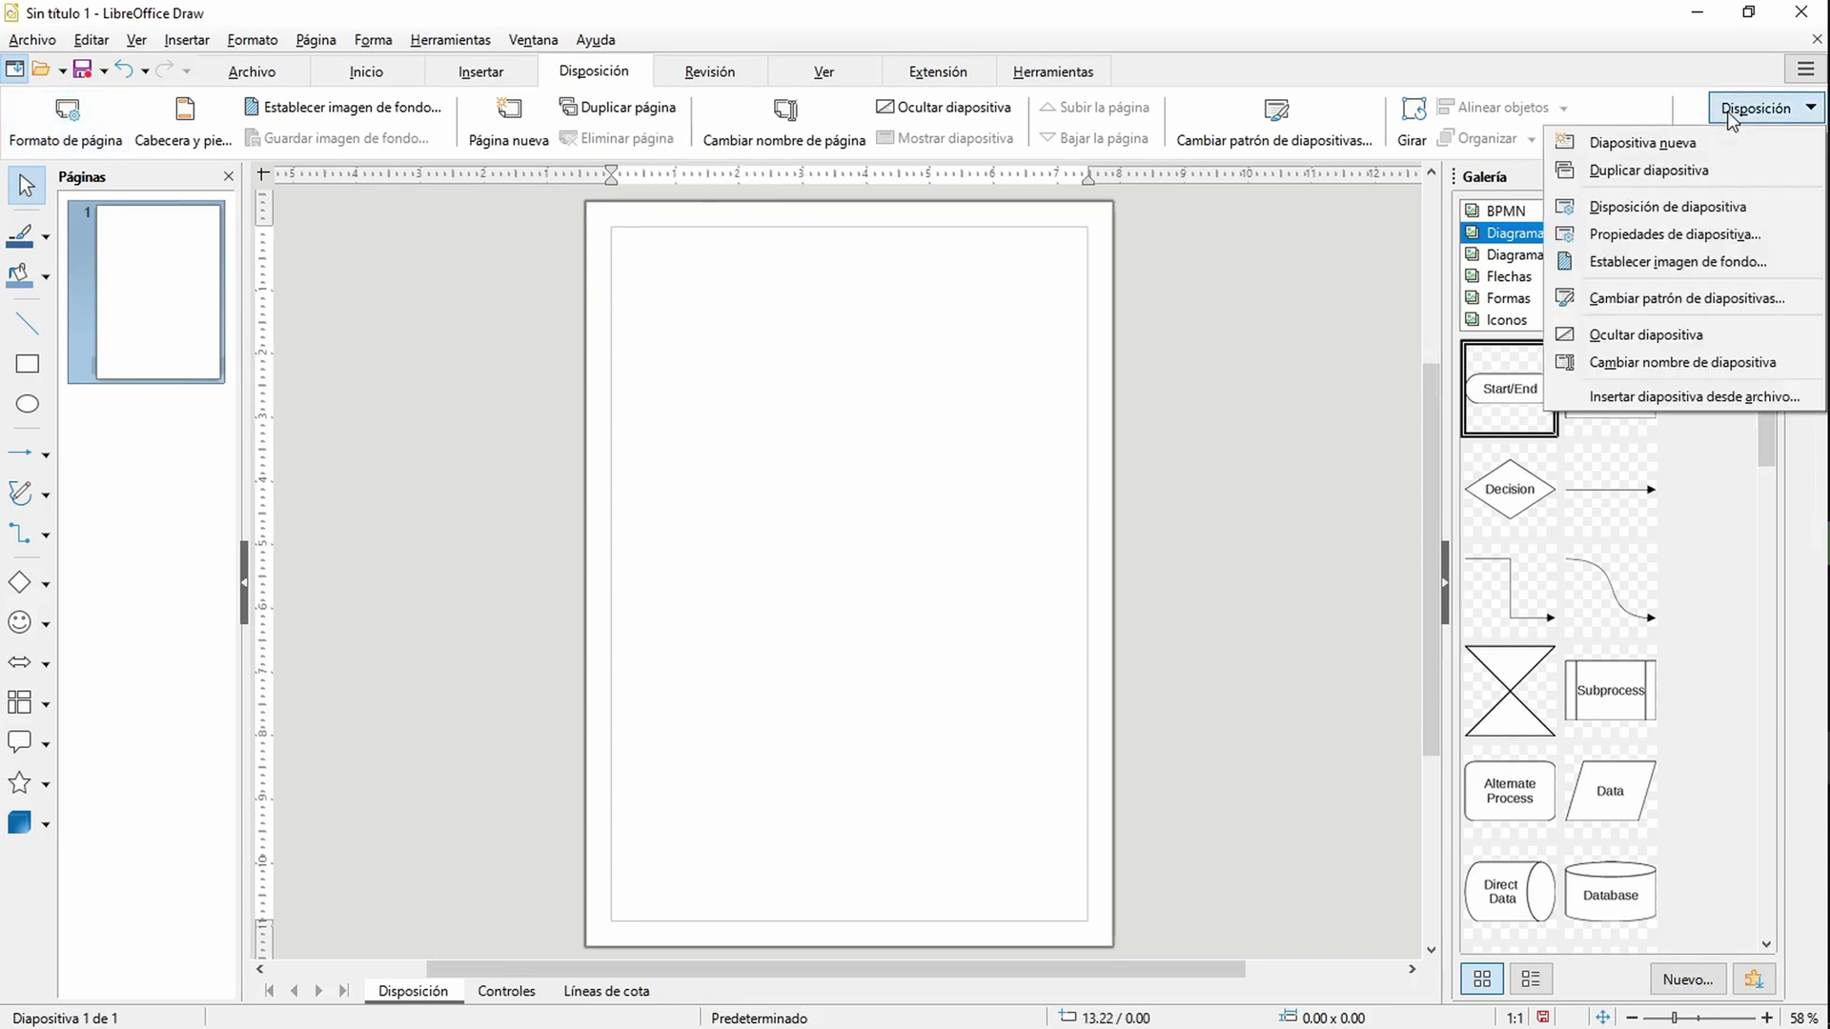
left_click(1730, 112)
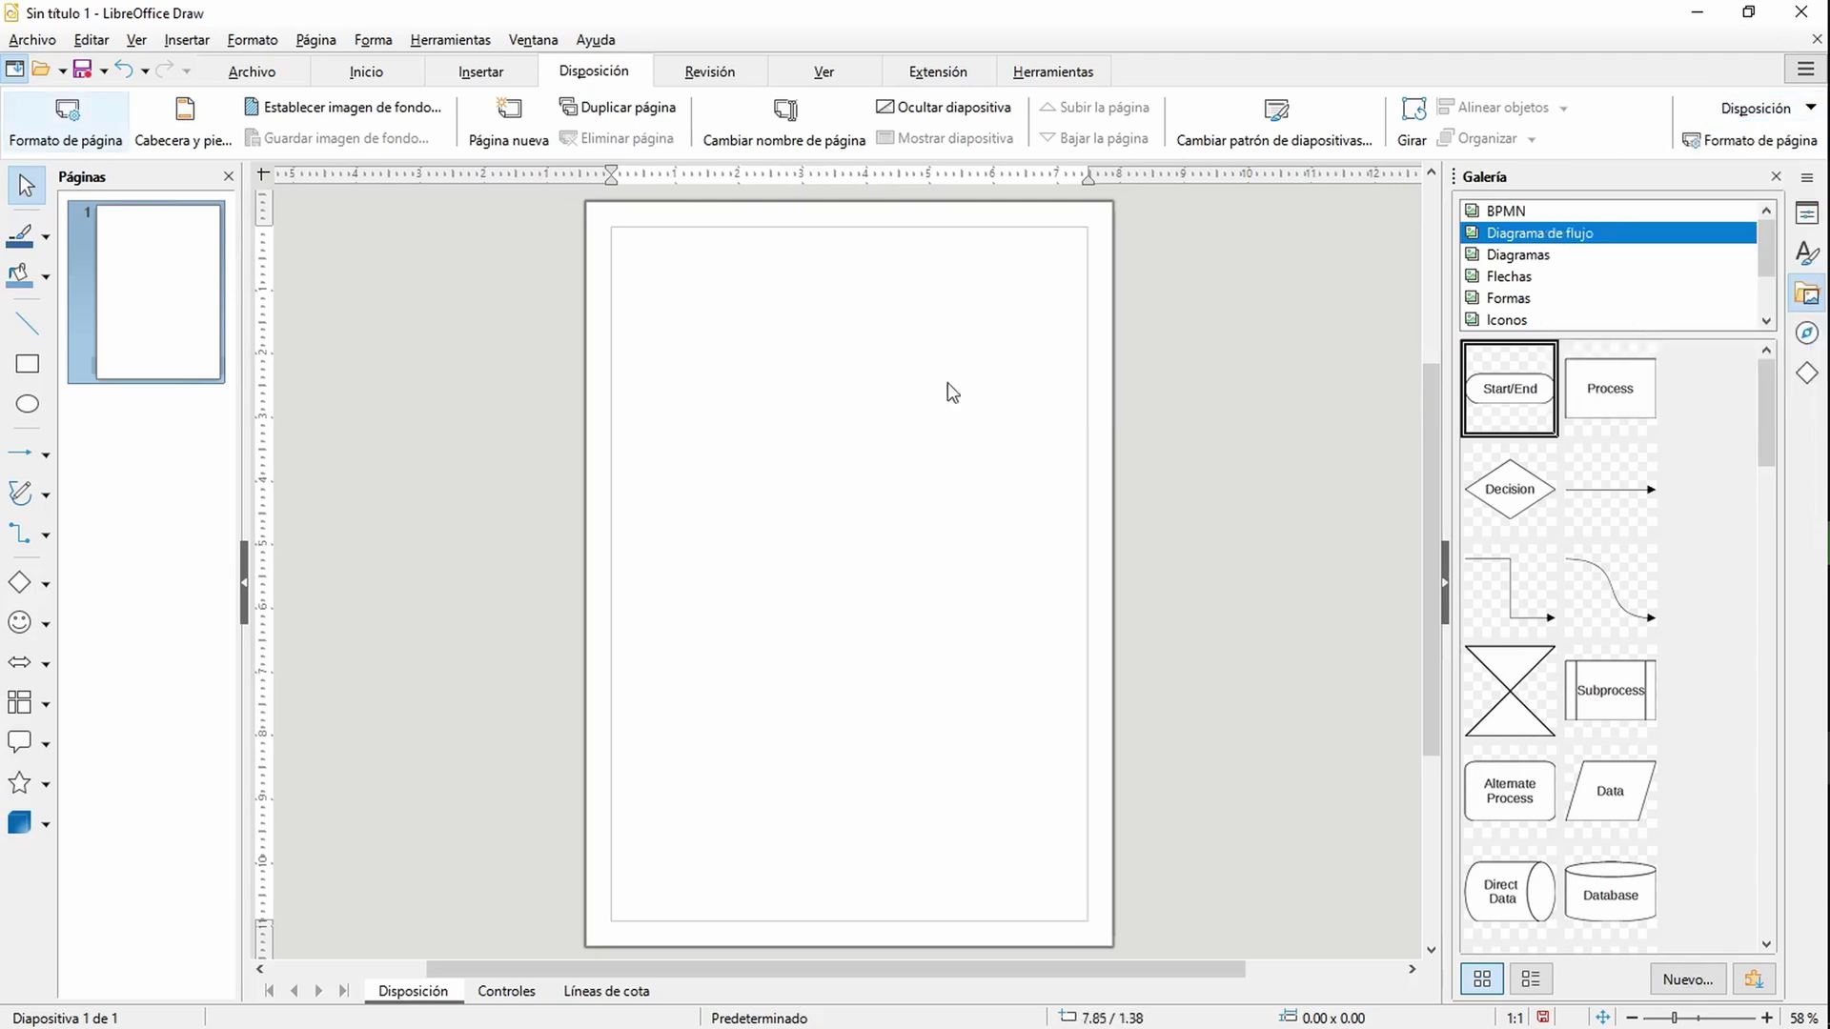
Step: Switch to the blank Publisher publication and view its Insertar and Diseño de página commands
key("alt+Tab")
left_click(1302, 385)
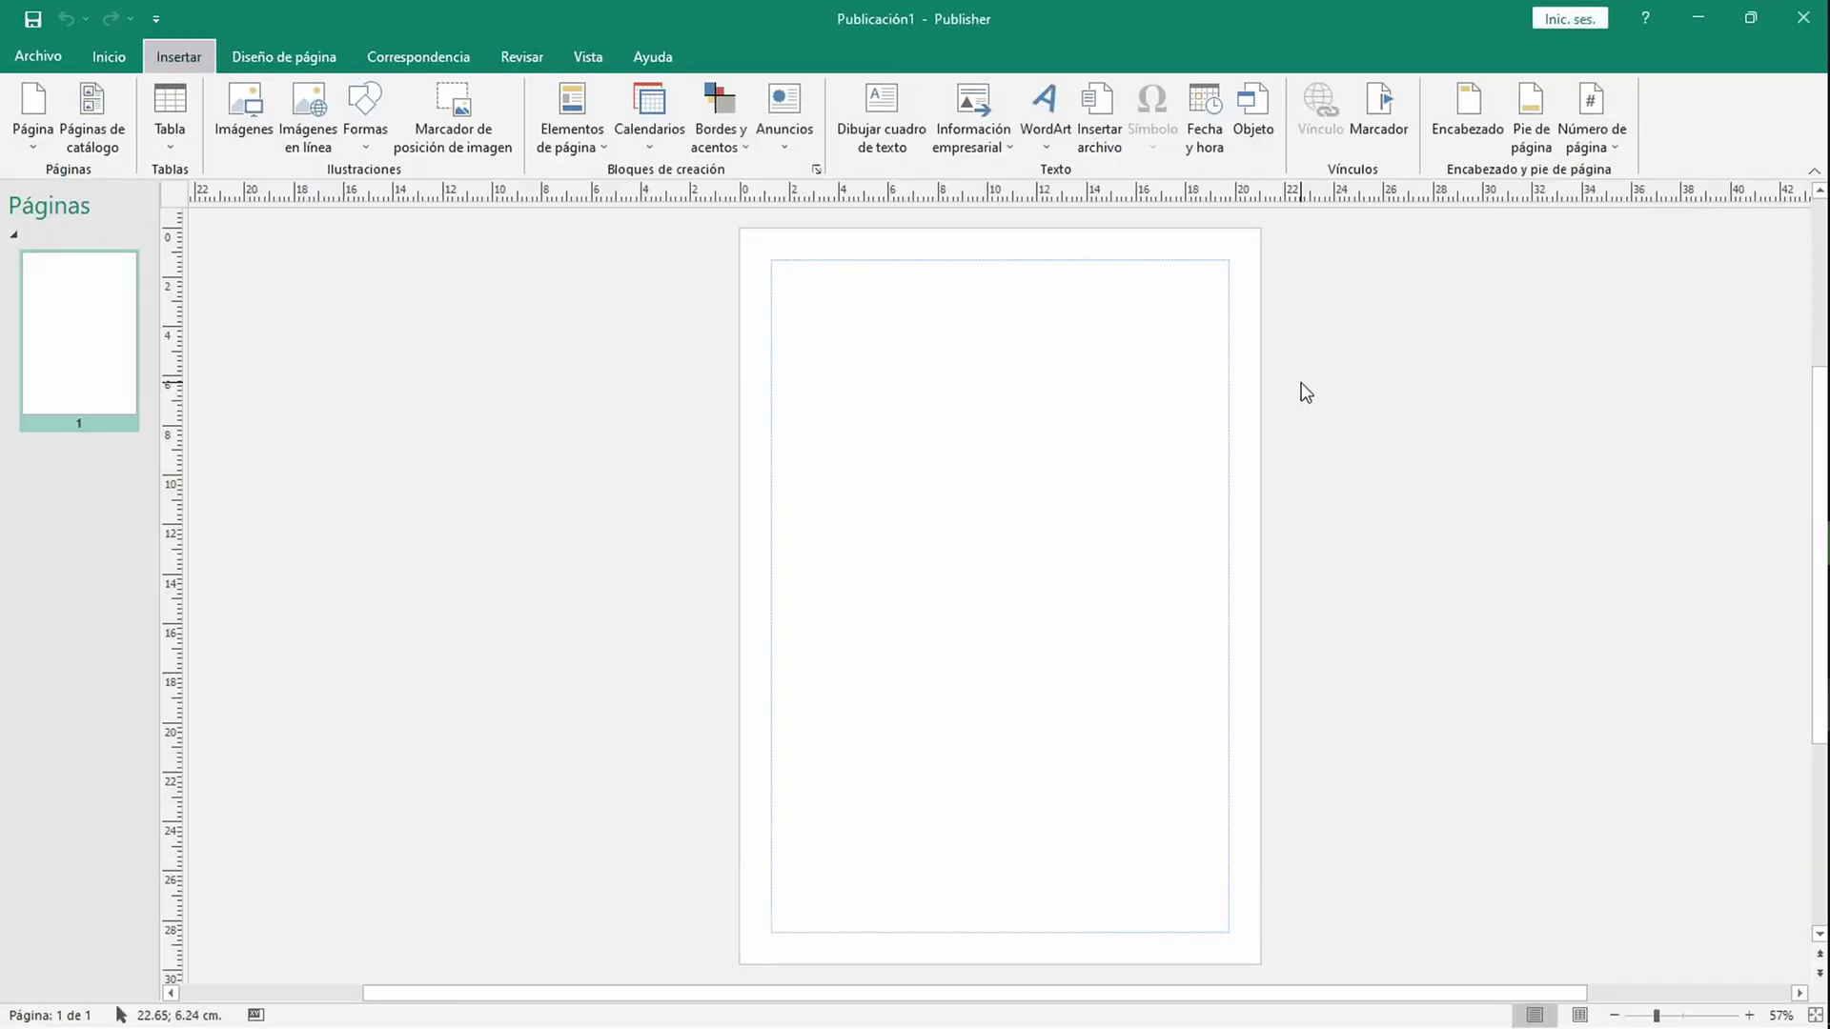
key("Escape")
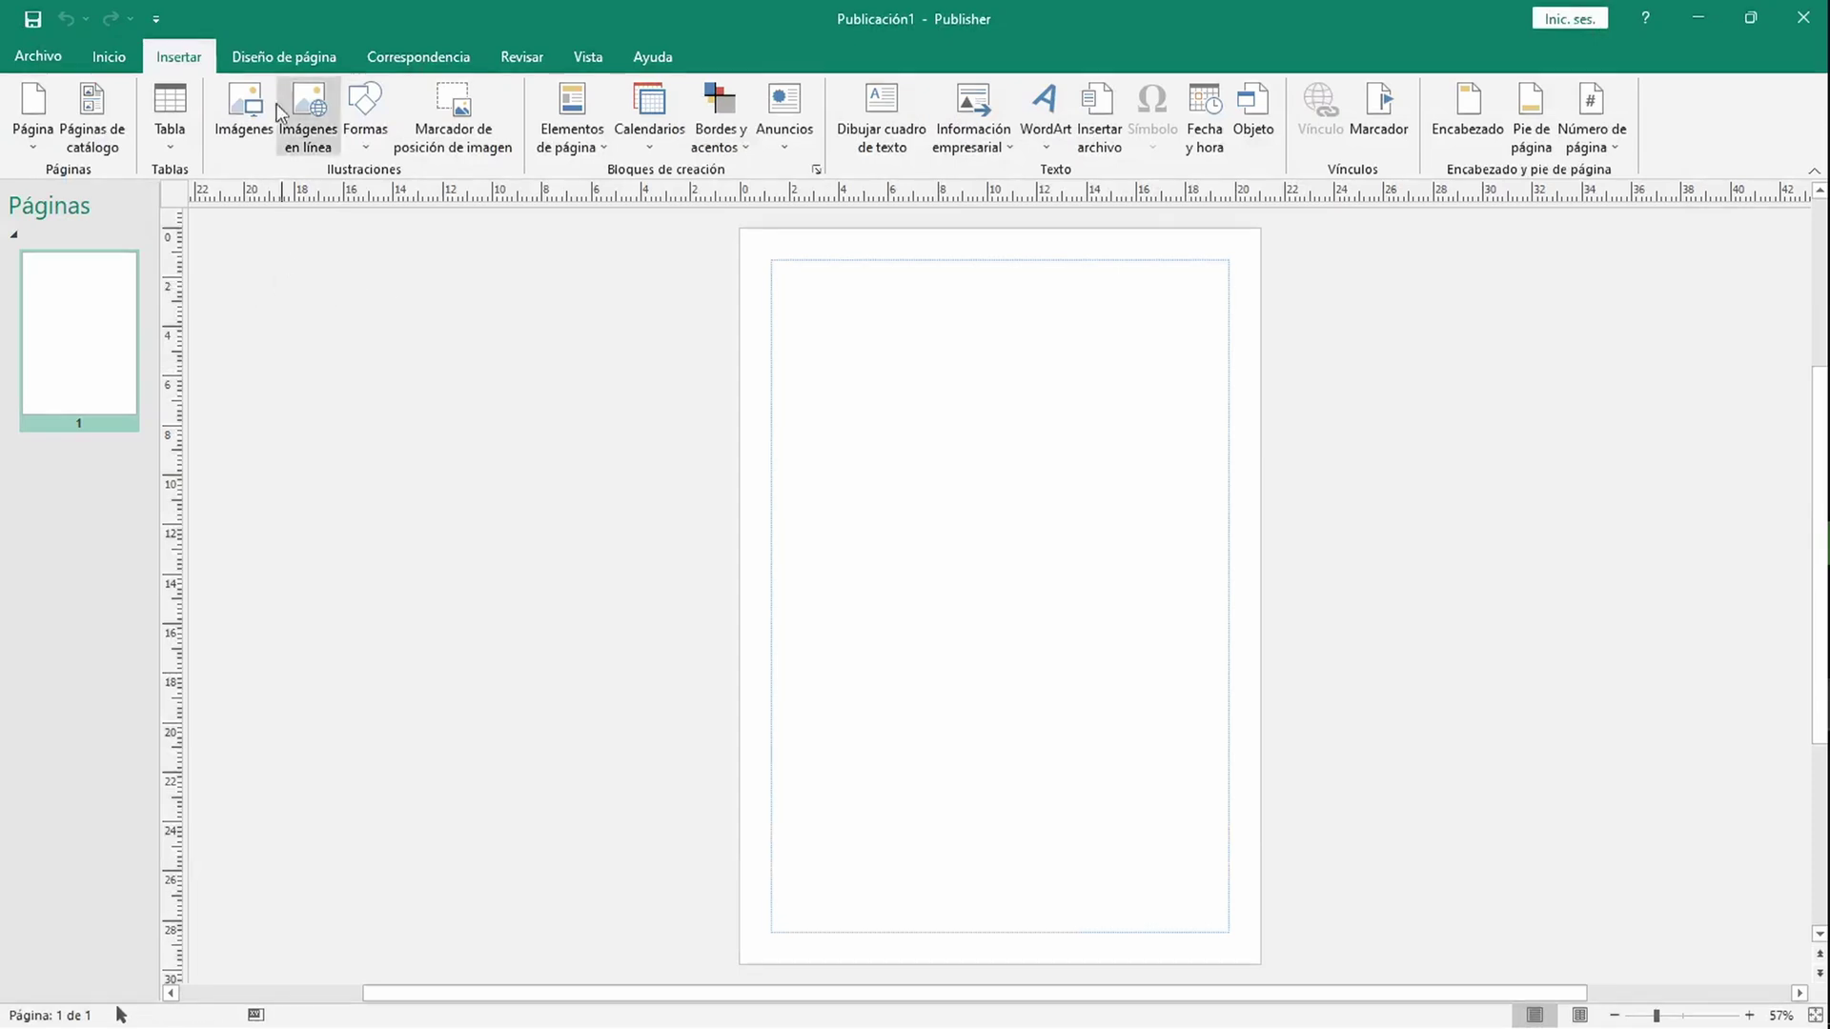
left_click(283, 62)
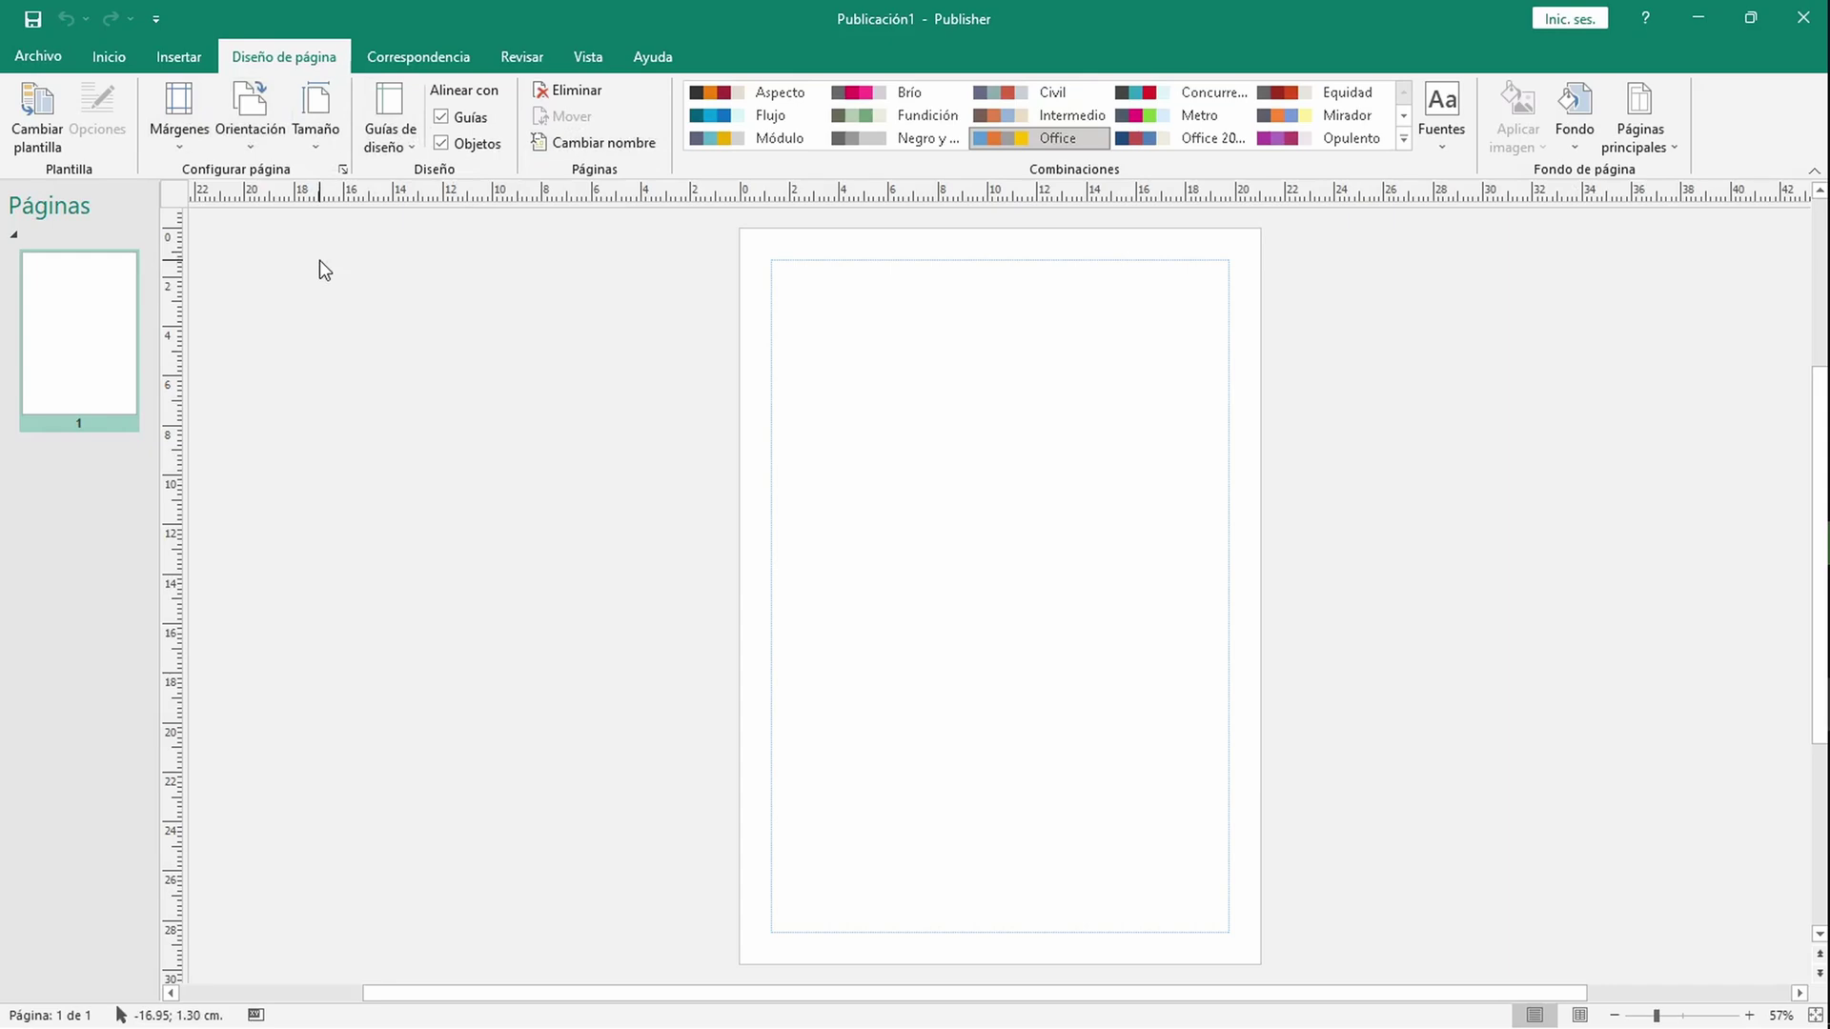
Step: Return to LibreOffice Draw and view its Revisión commands
key("alt+Tab")
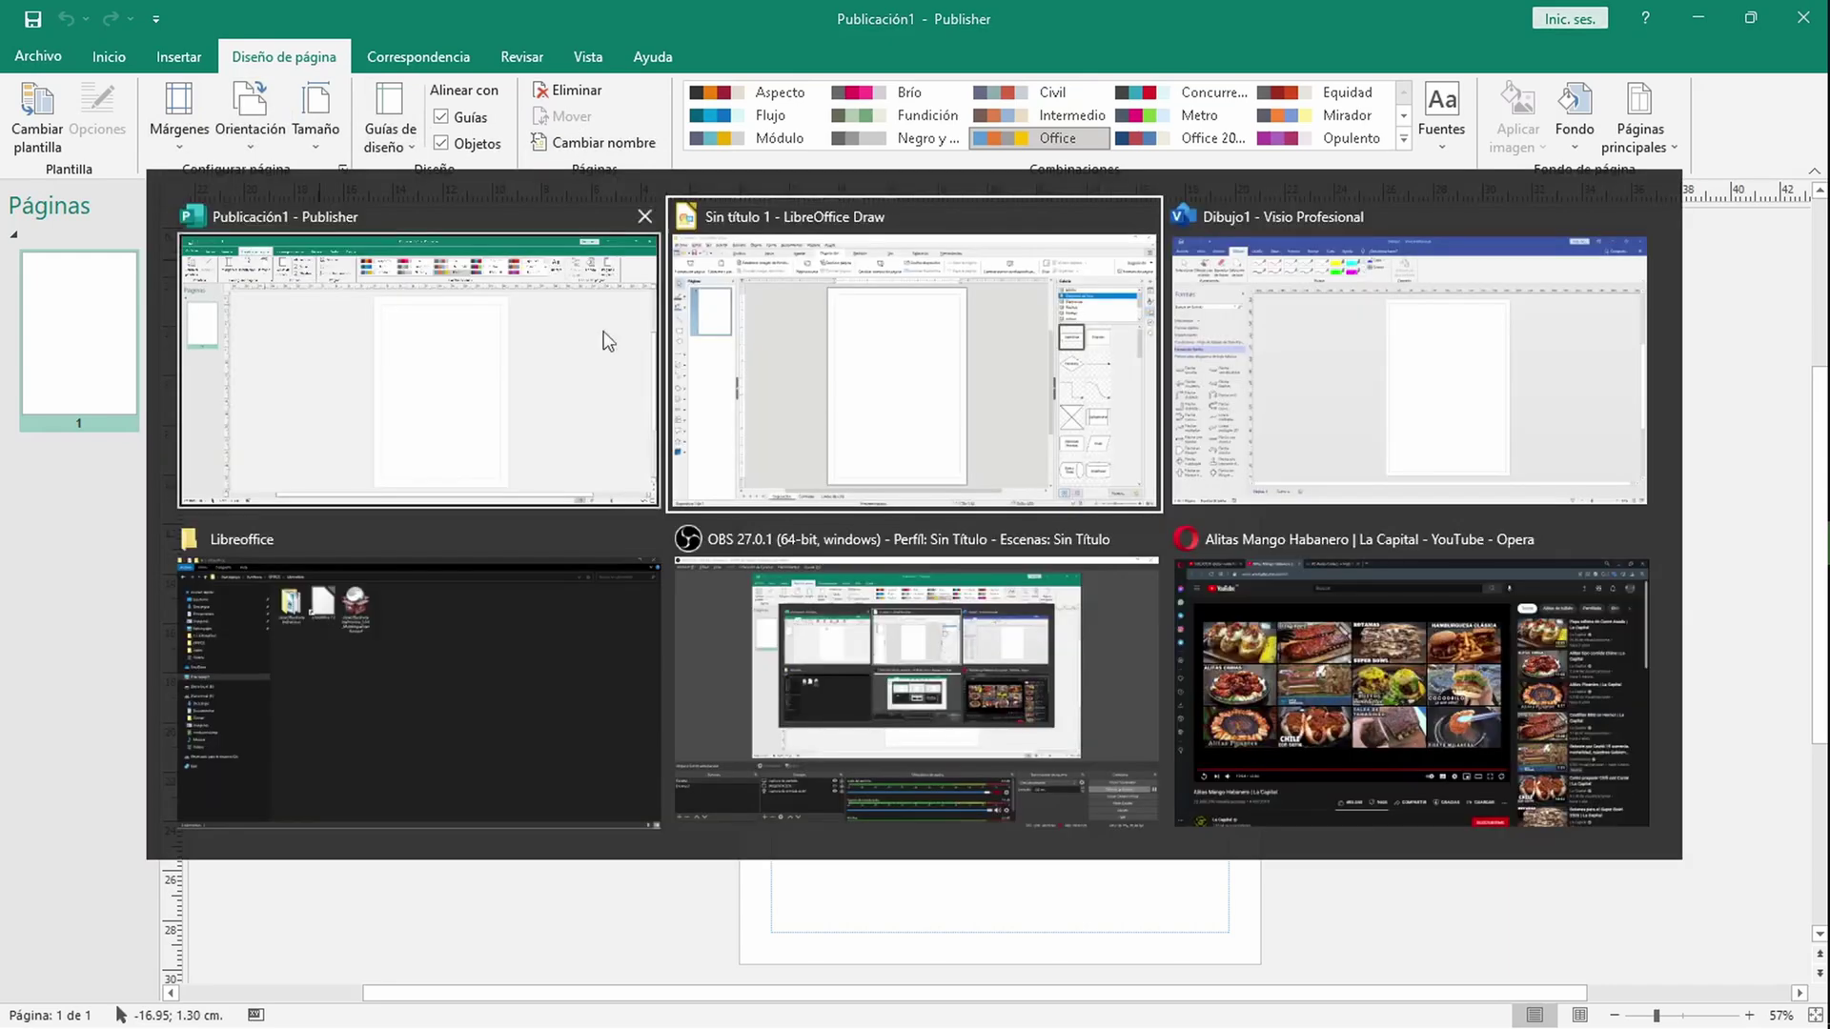
left_click(850, 324)
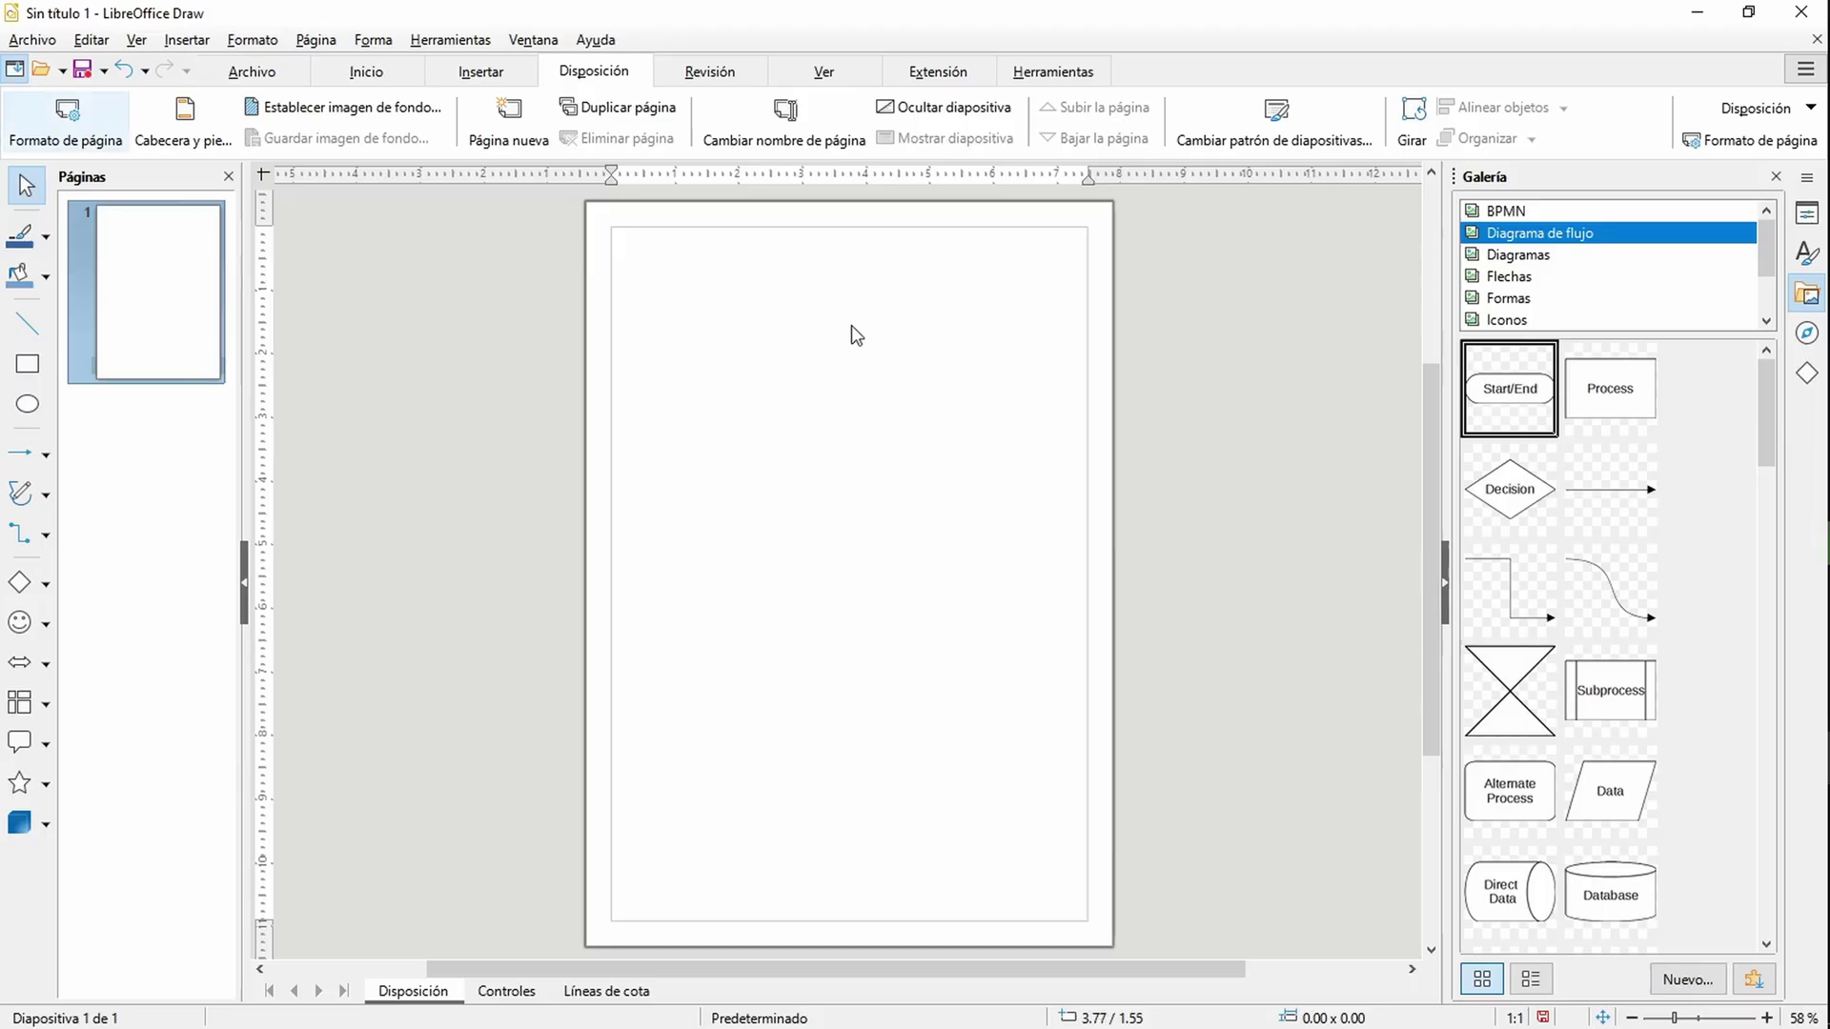
left_click(707, 74)
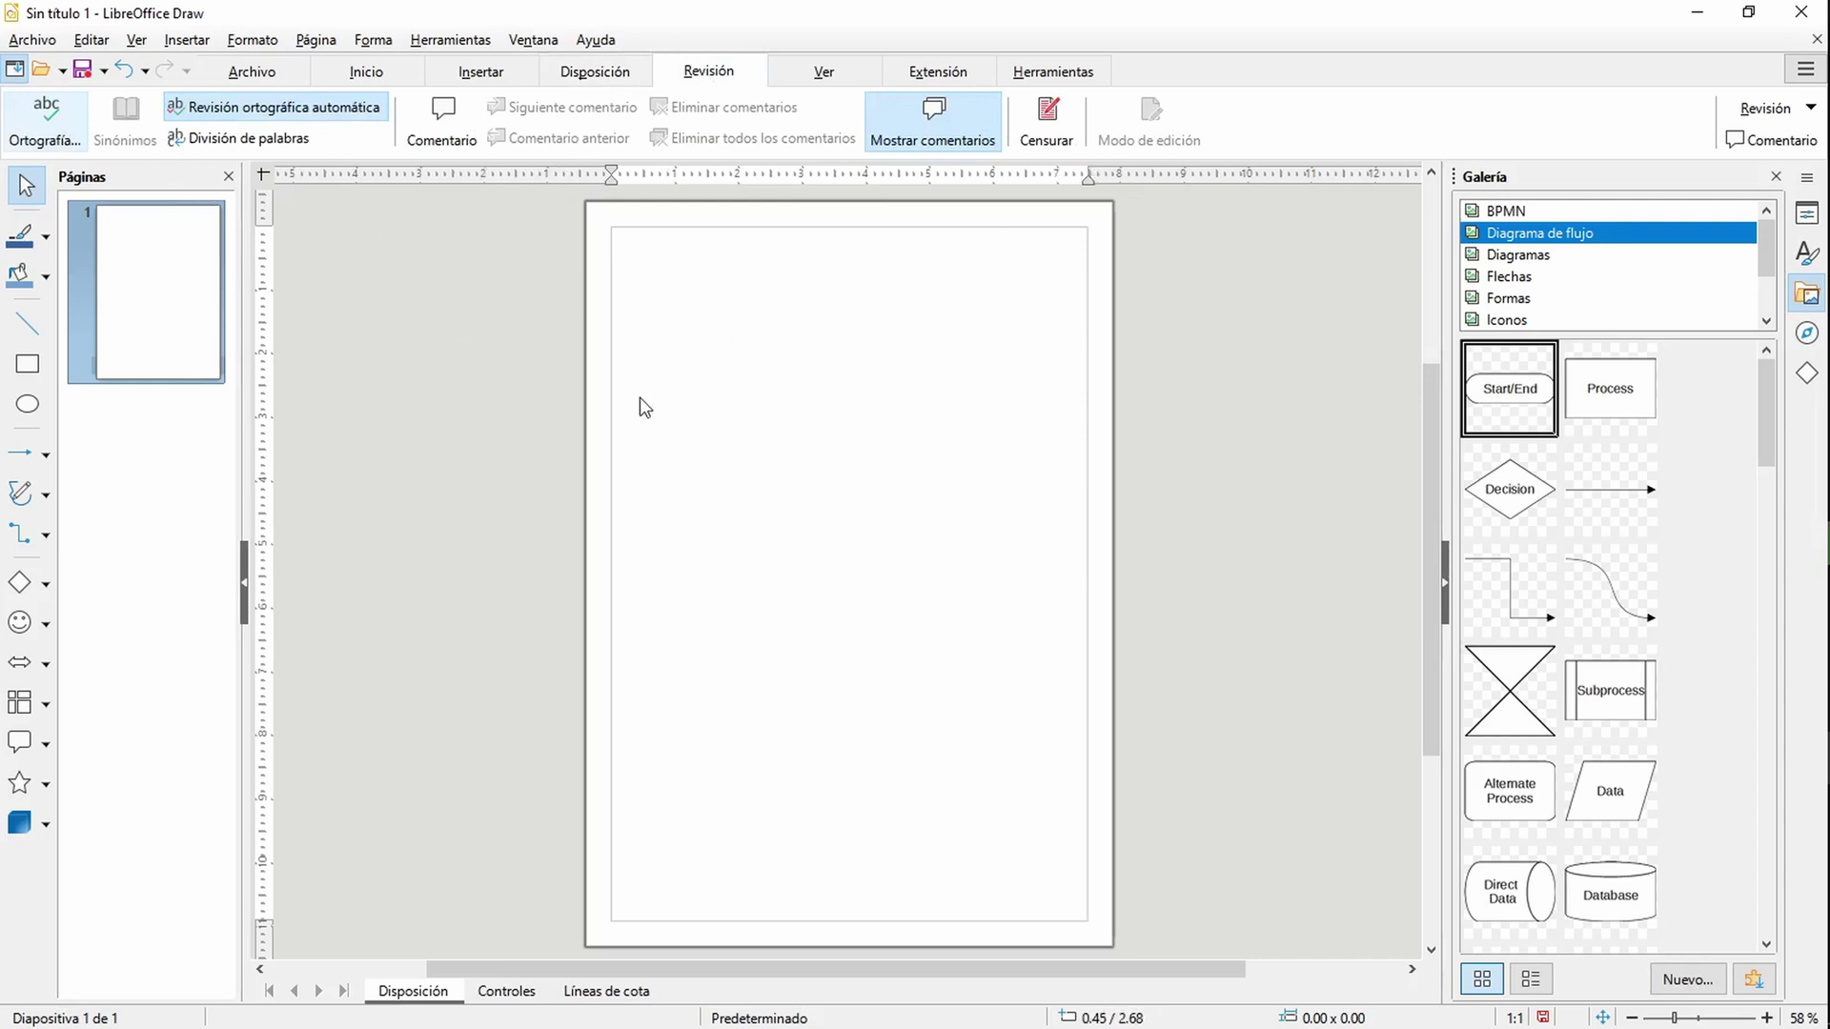
Step: Switch back to Publisher and view its Correspondencia and Revisar commands
key("alt+Tab")
left_click(897, 412)
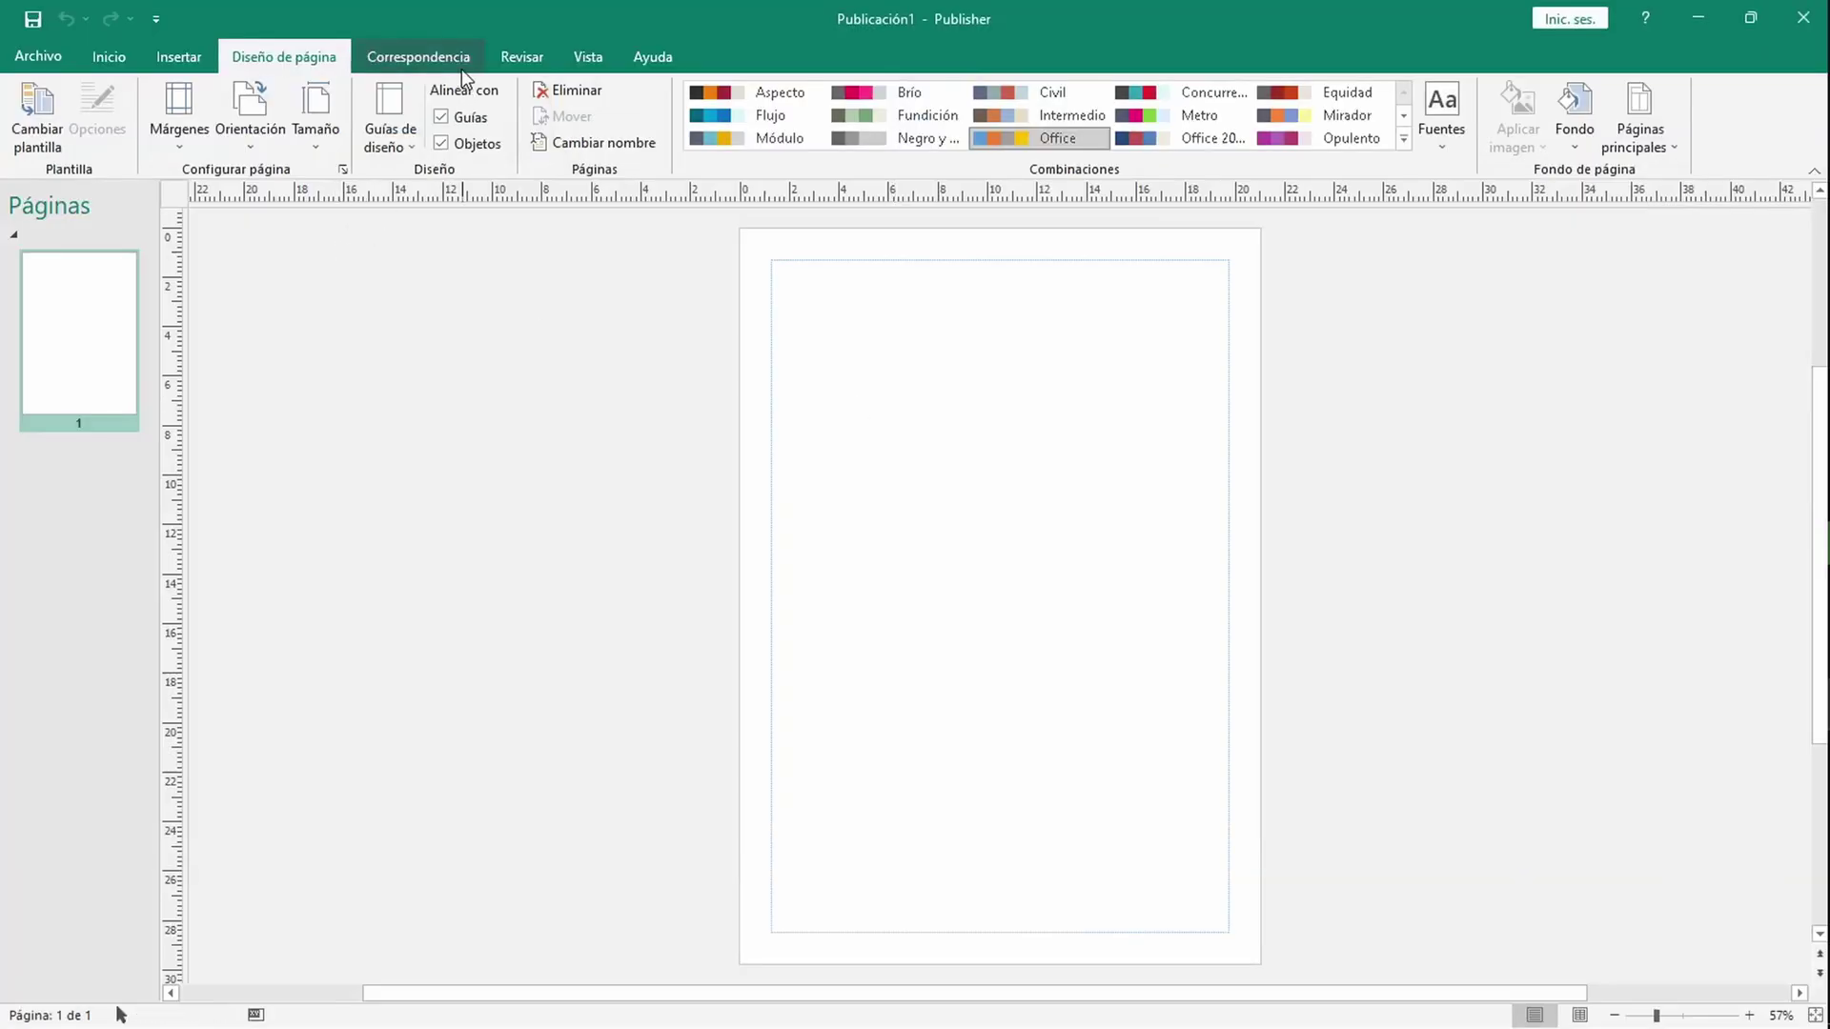
left_click(432, 63)
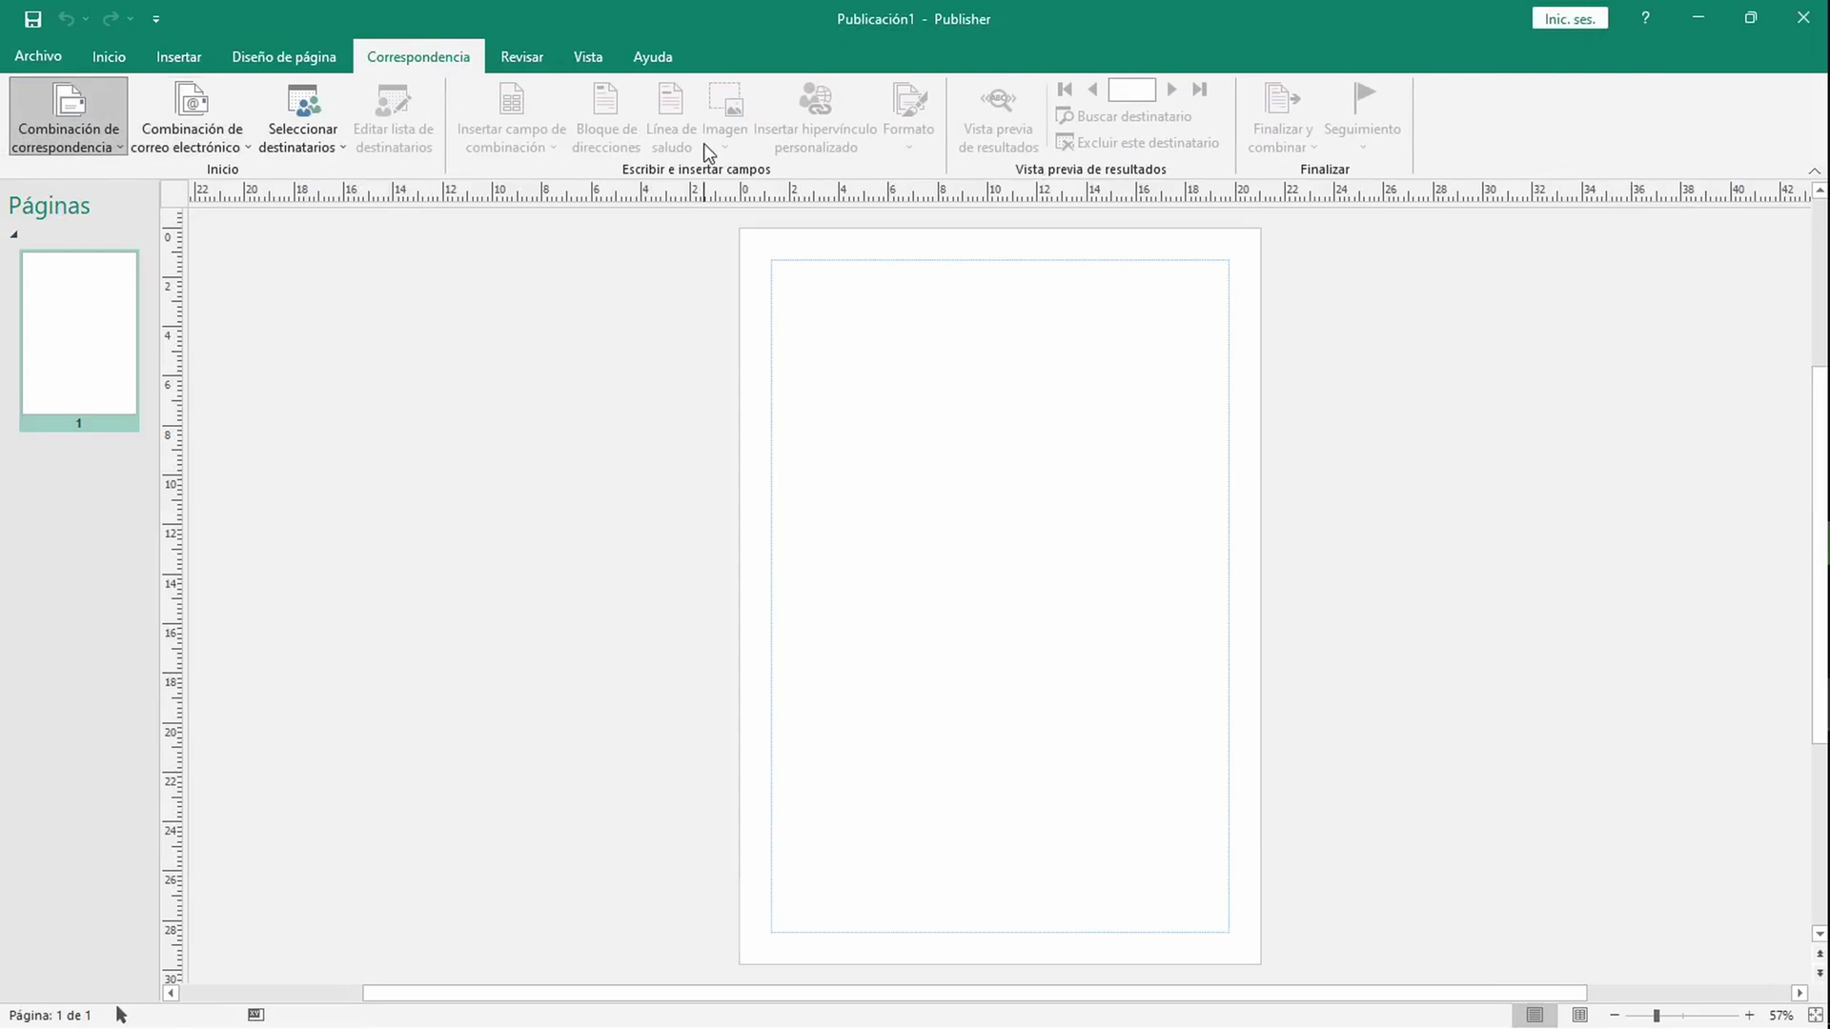
left_click(518, 59)
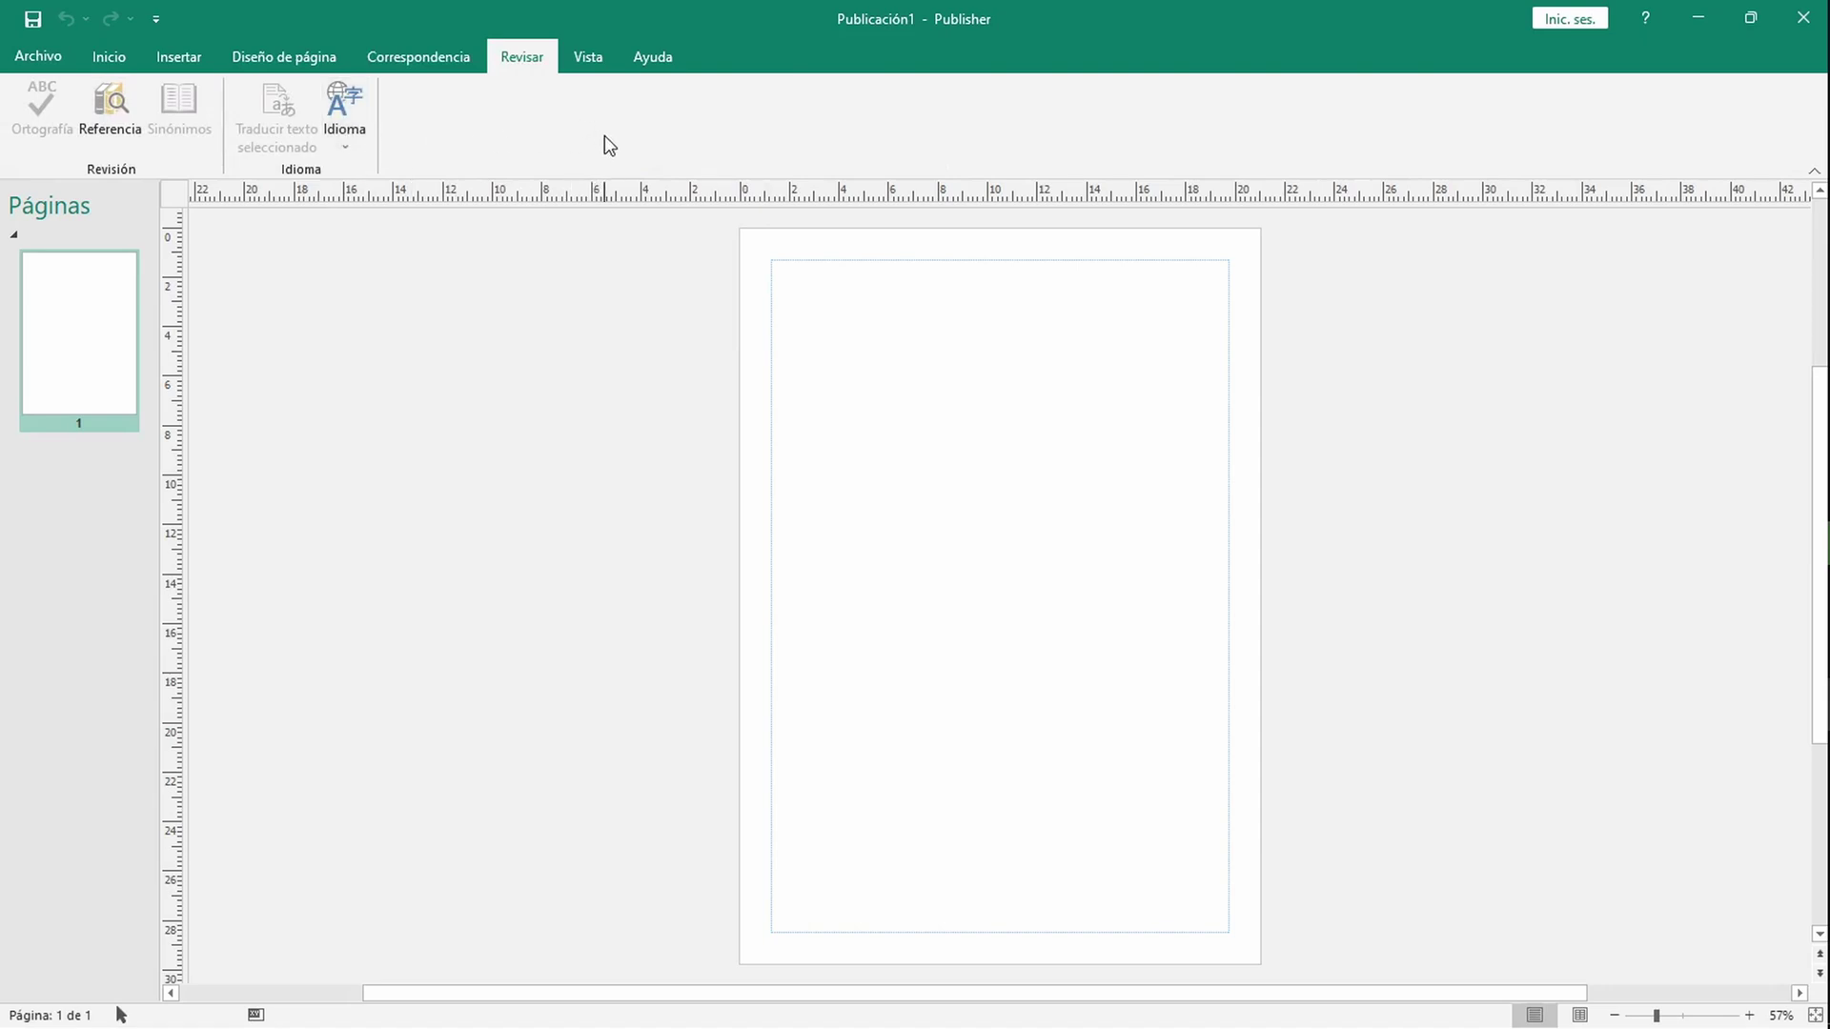
Step: Switch to the blank Visio drawing and view its Diseño, Datos, Proceso, Revisar and Vista commands
key("alt+Tab")
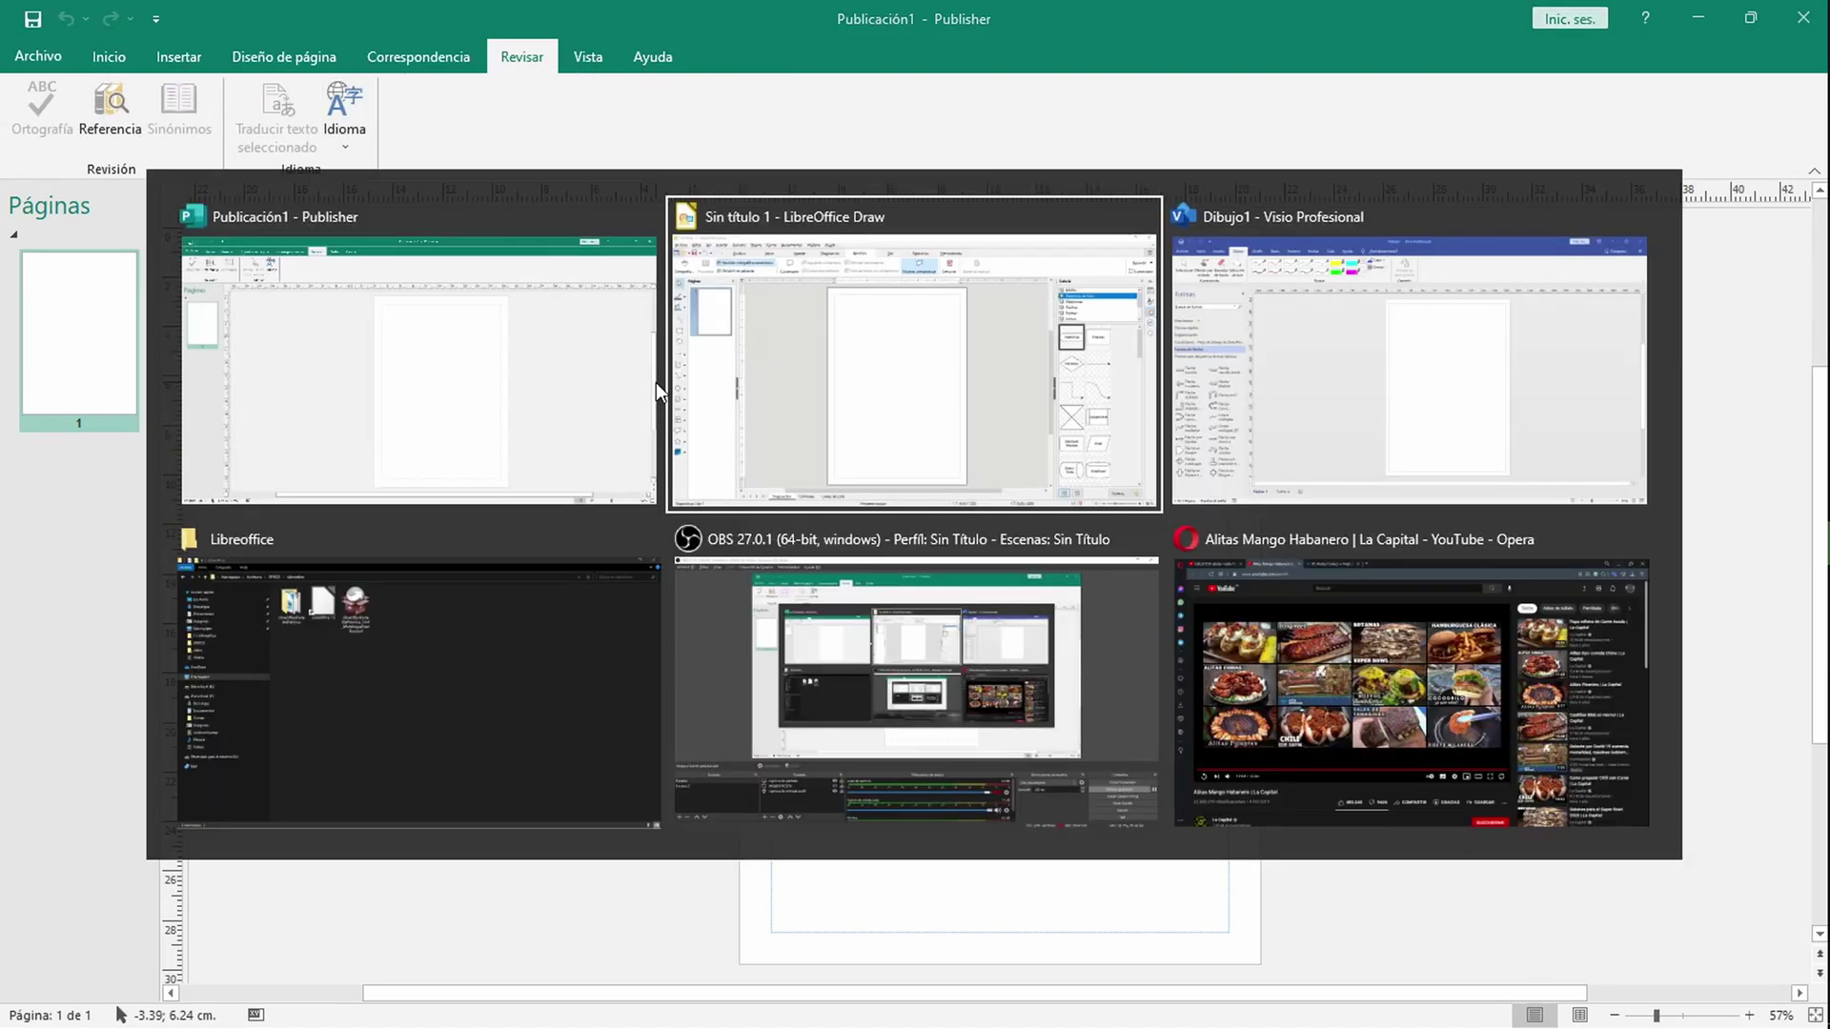
key("alt+Tab")
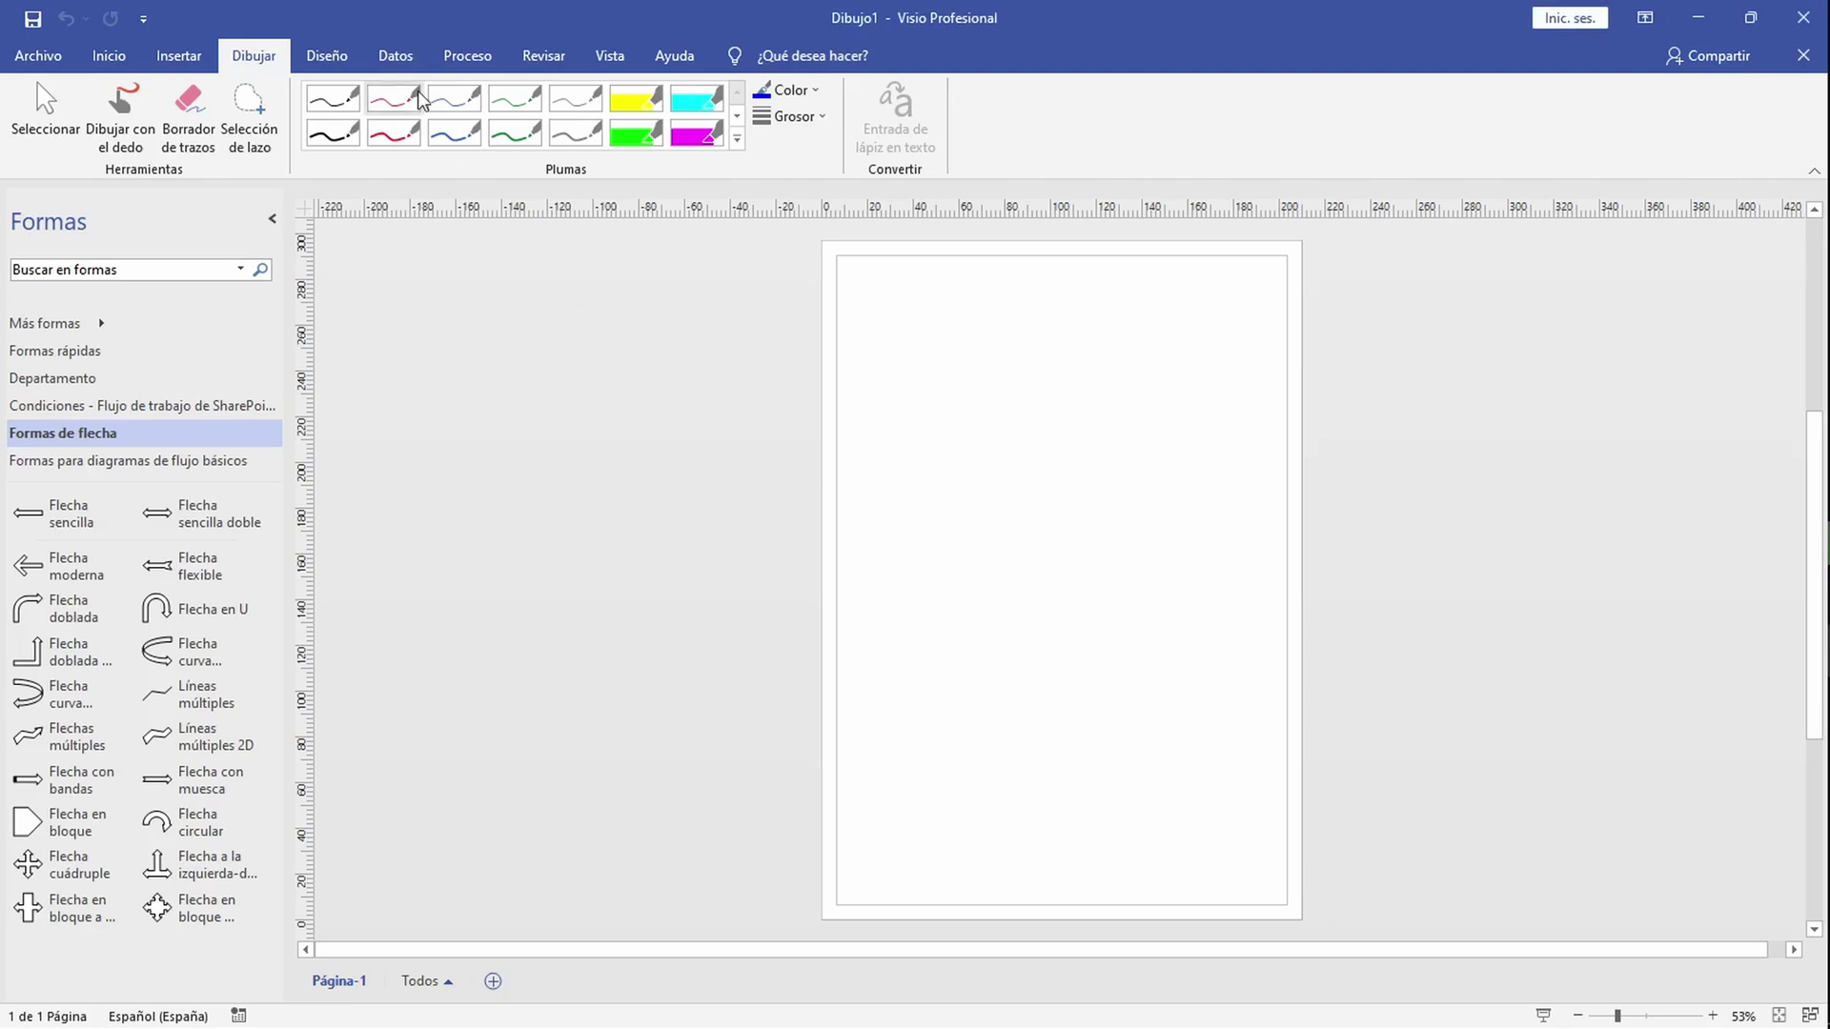
left_click(326, 59)
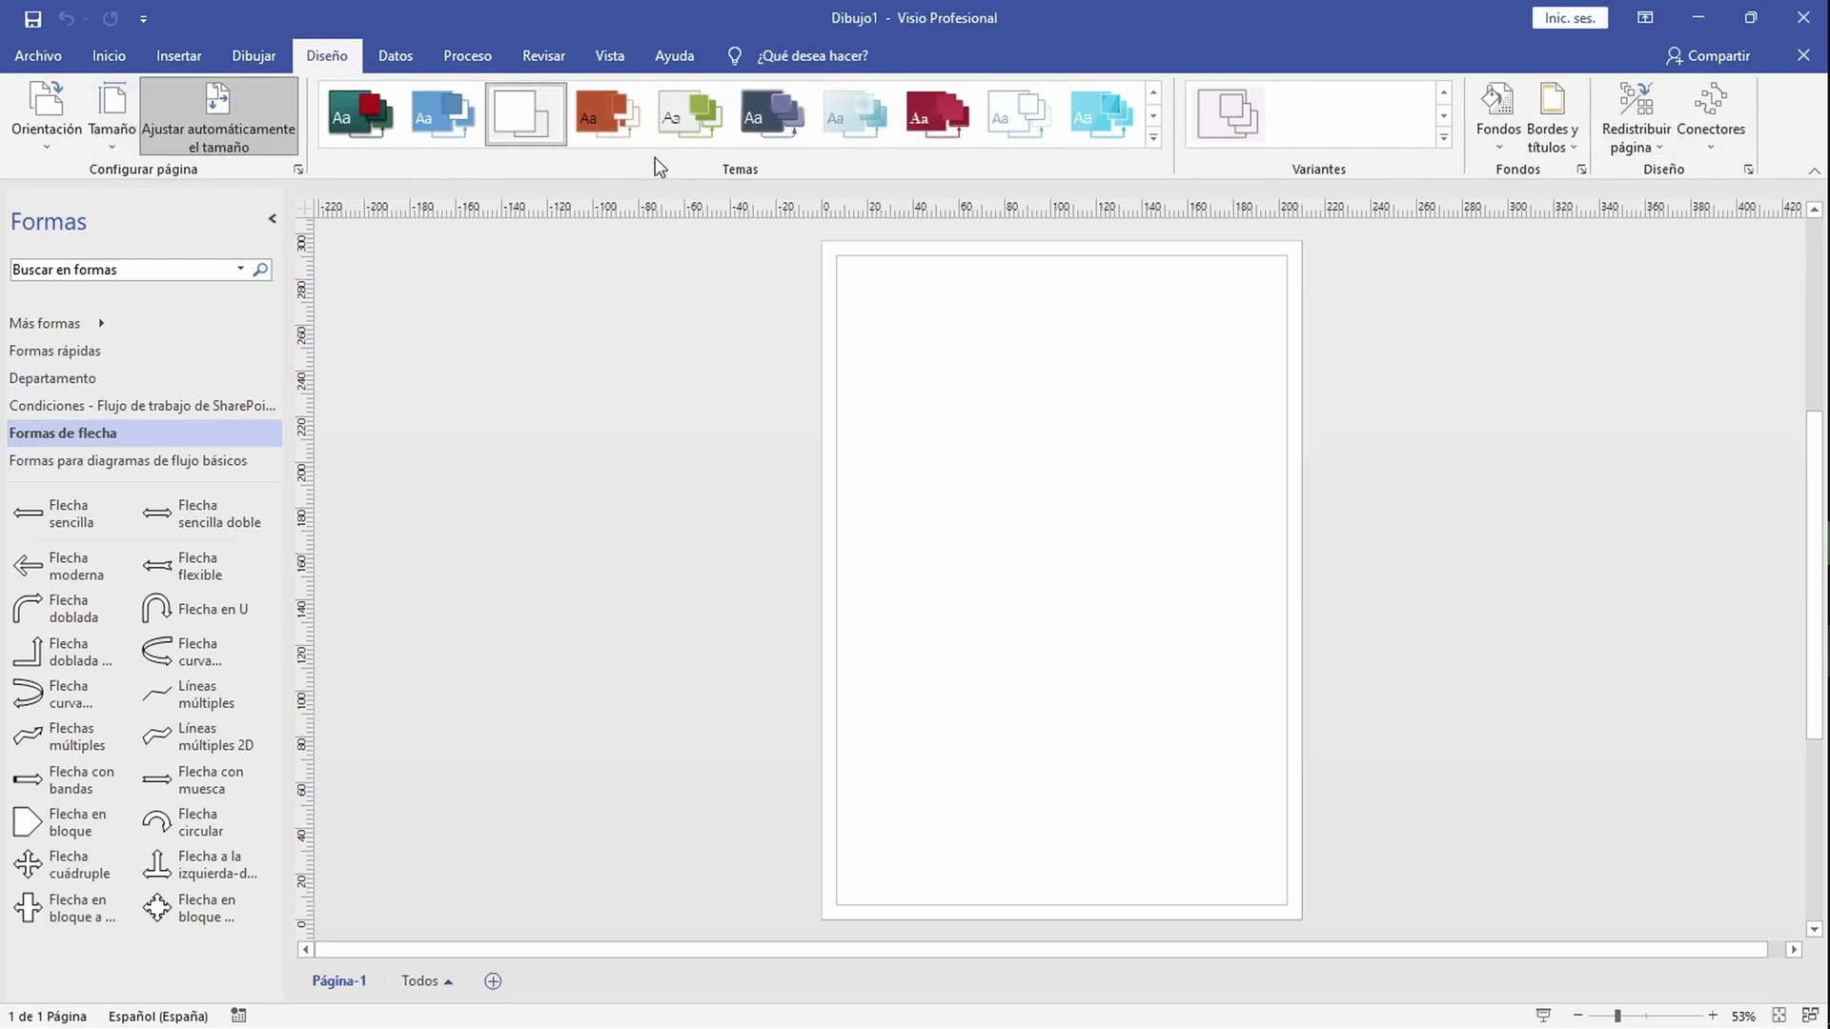
left_click(396, 59)
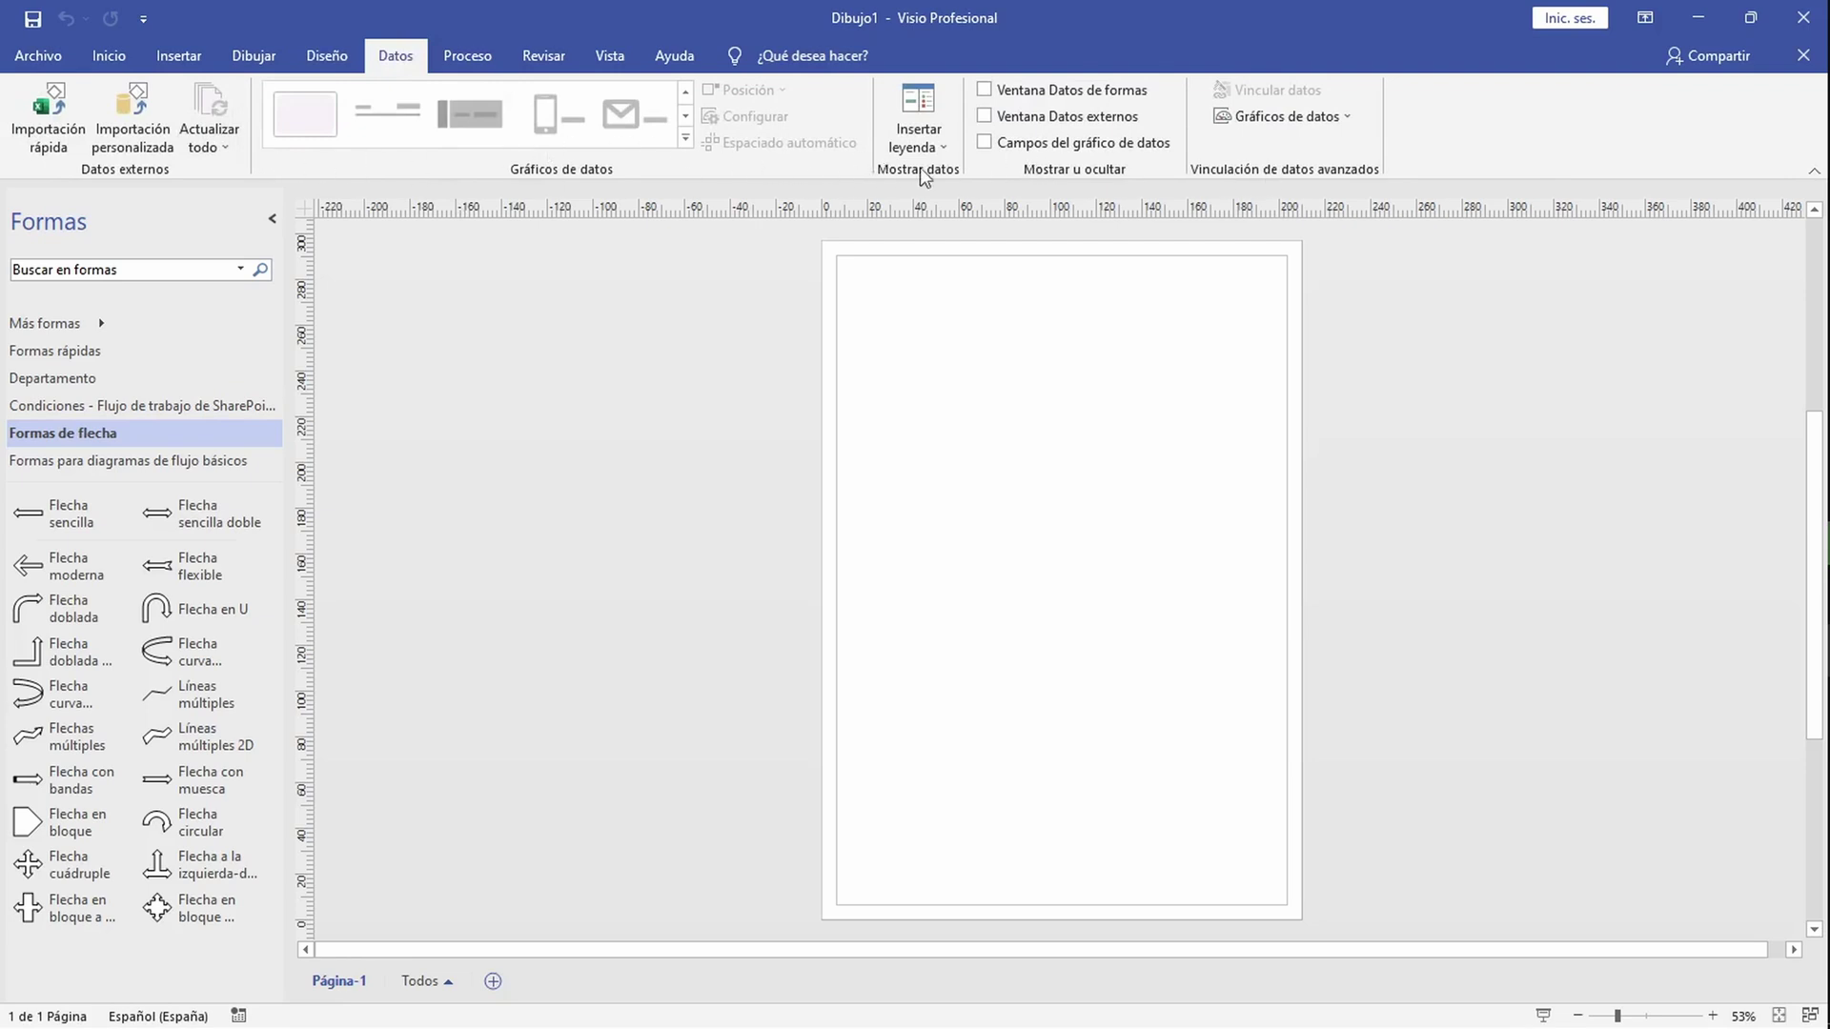
left_click(467, 57)
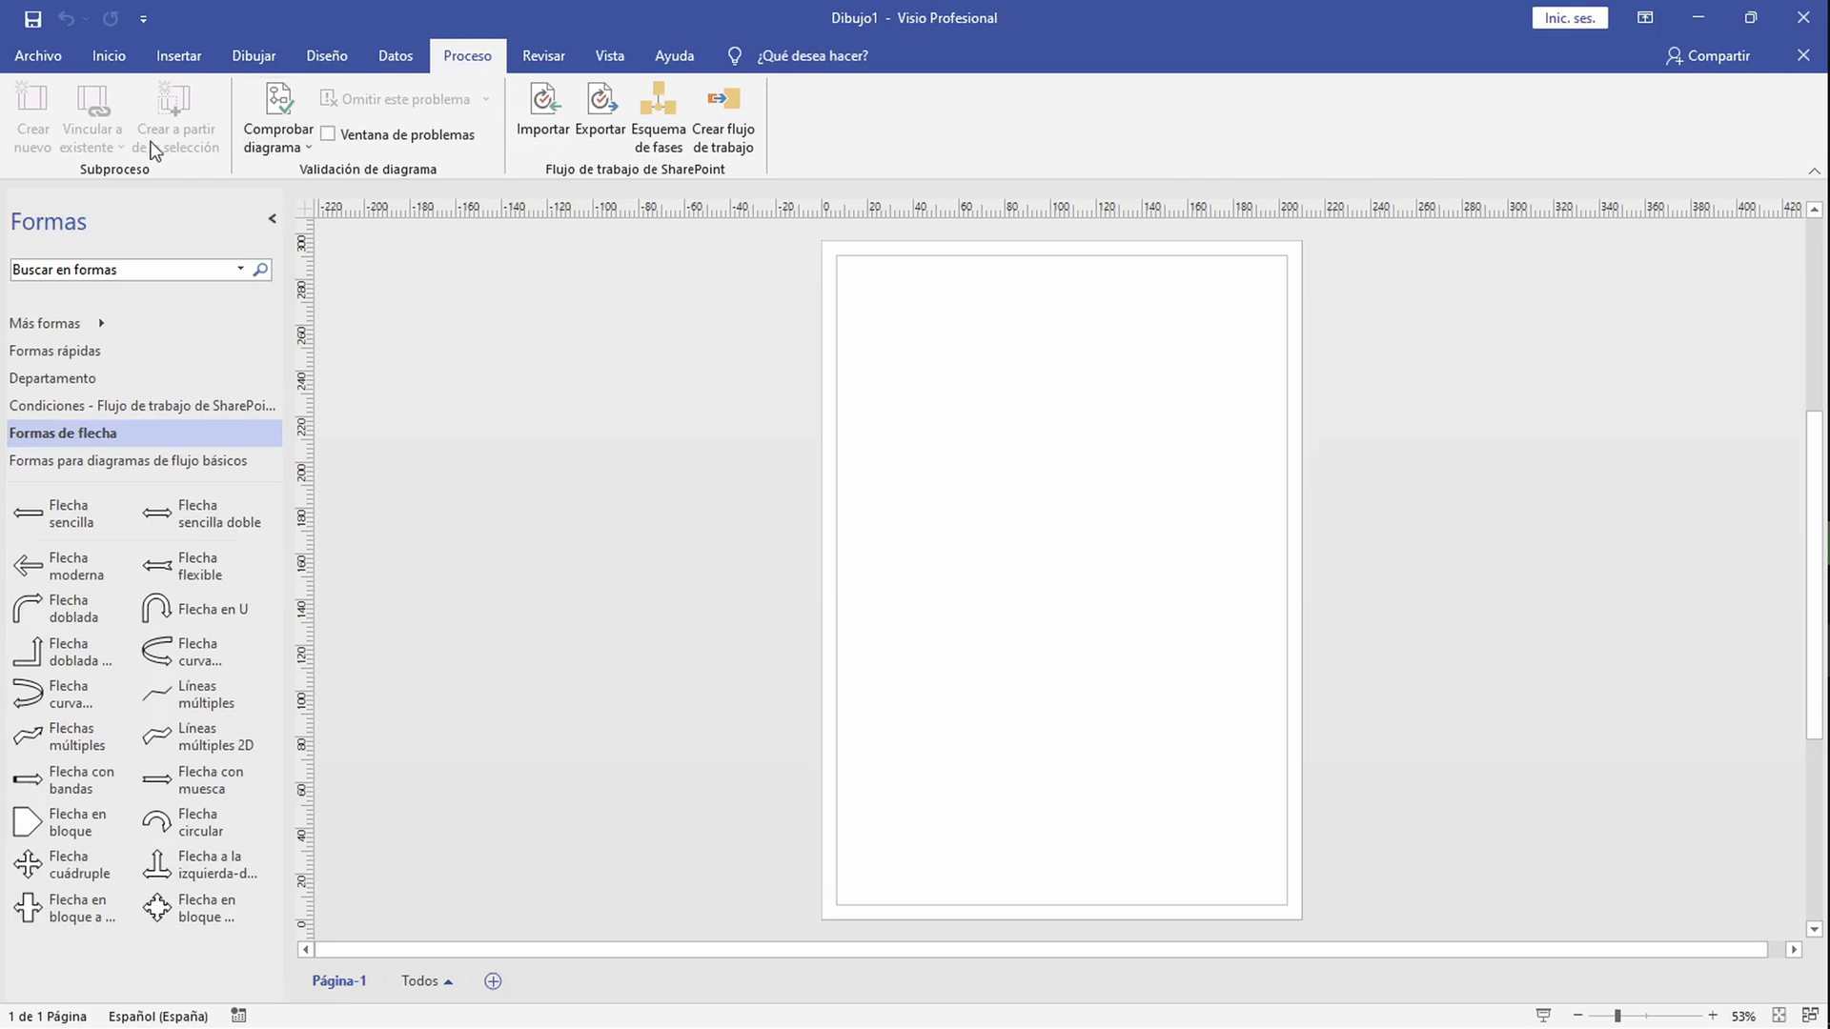
left_click(544, 55)
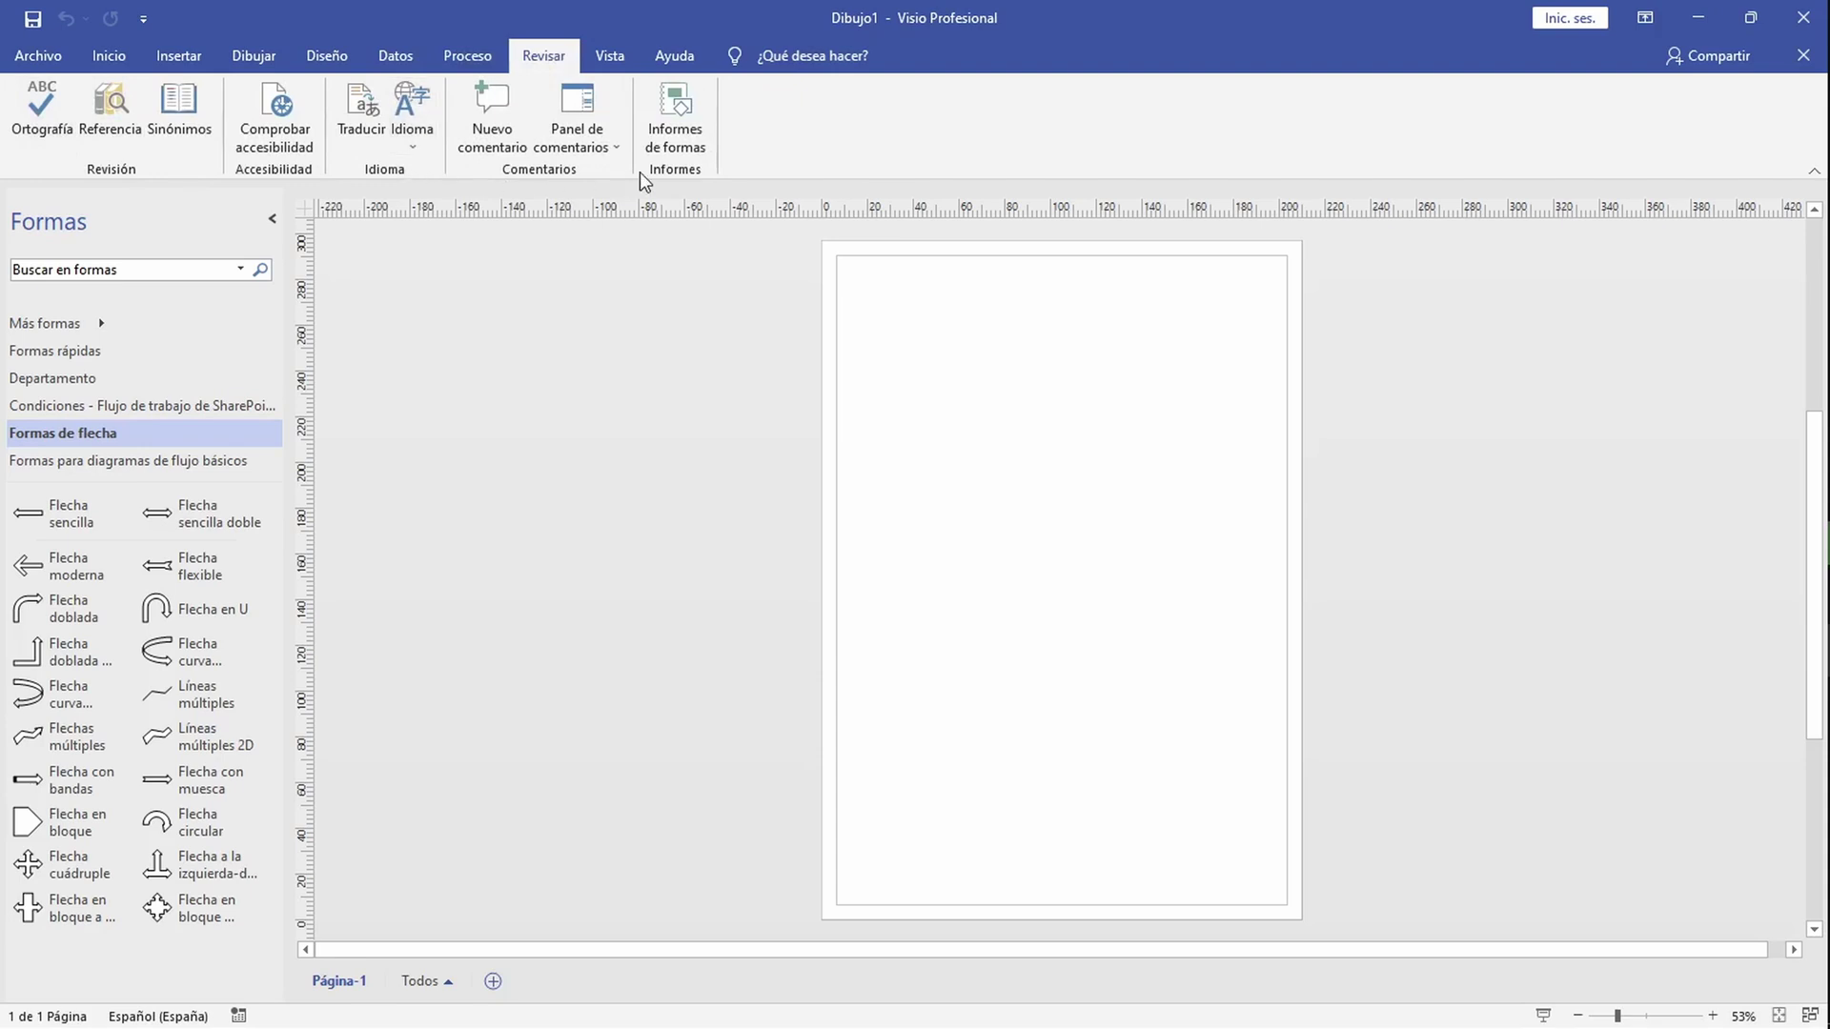
left_click(612, 59)
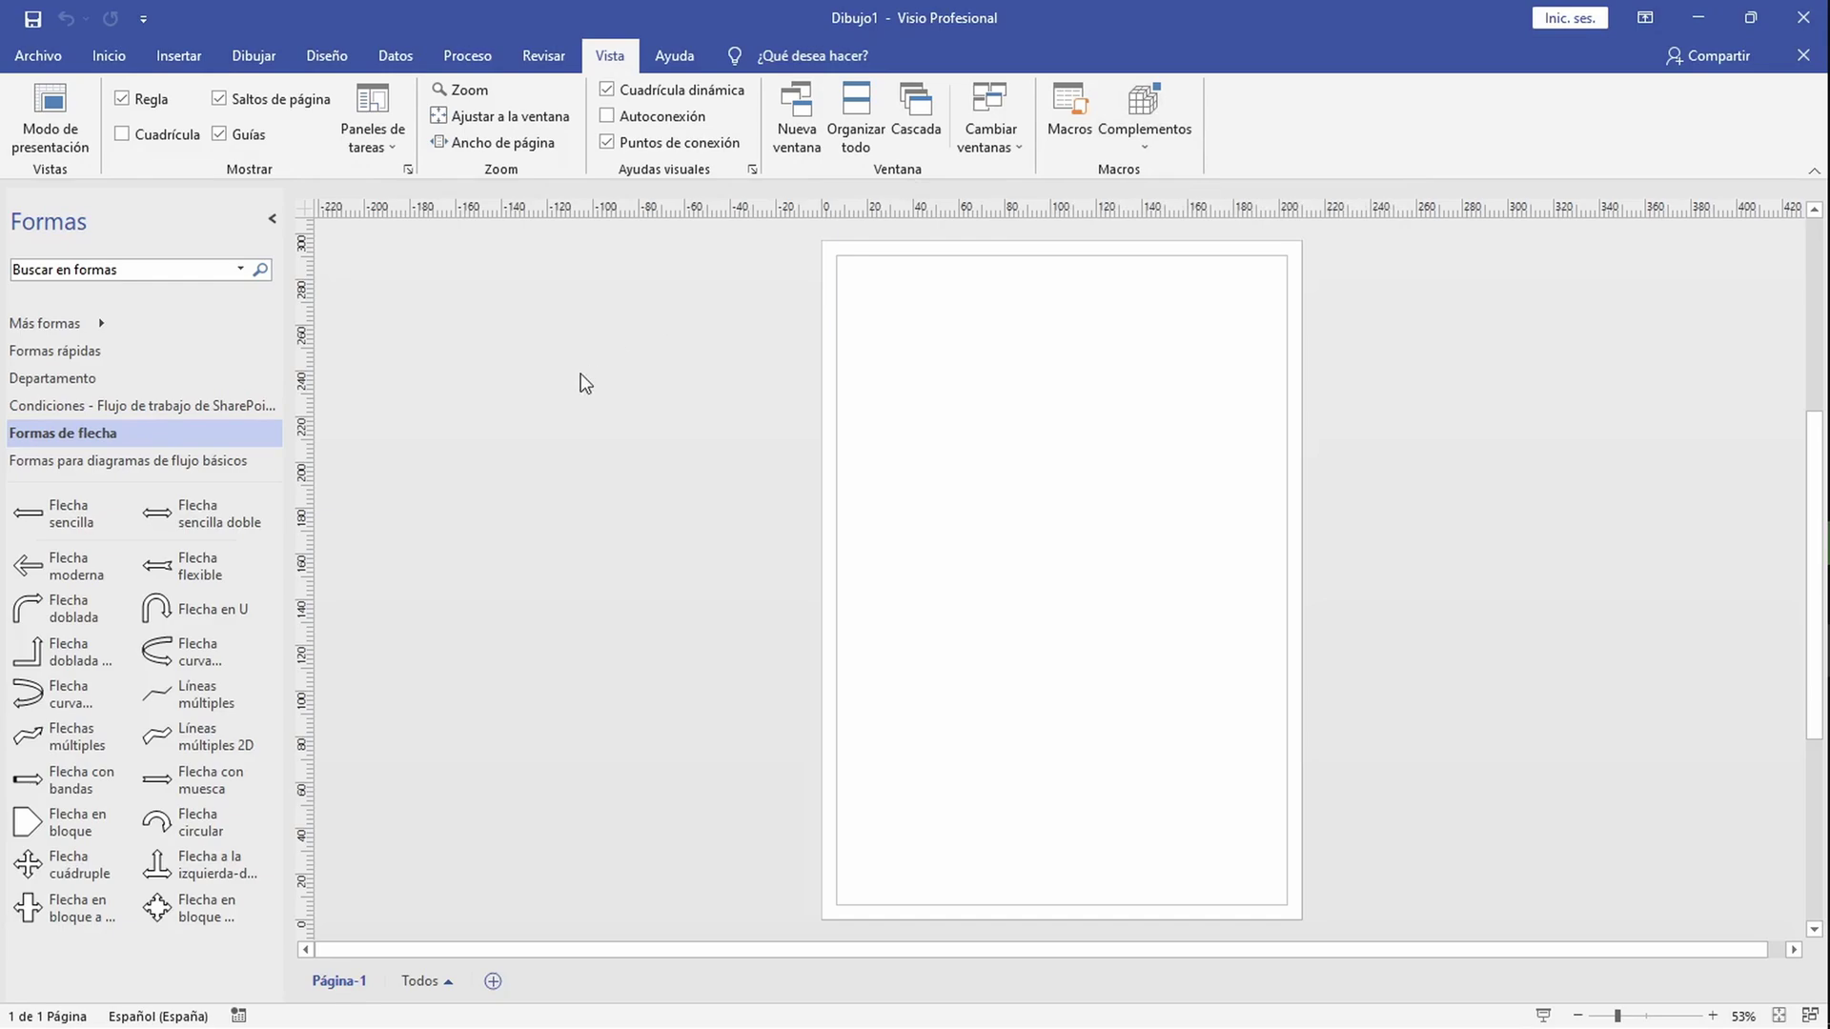
Step: Return to LibreOffice Draw, view its Ver, Extensión and Herramientas commands, and show the Inicio commands again
key("alt+Tab")
left_click(1336, 404)
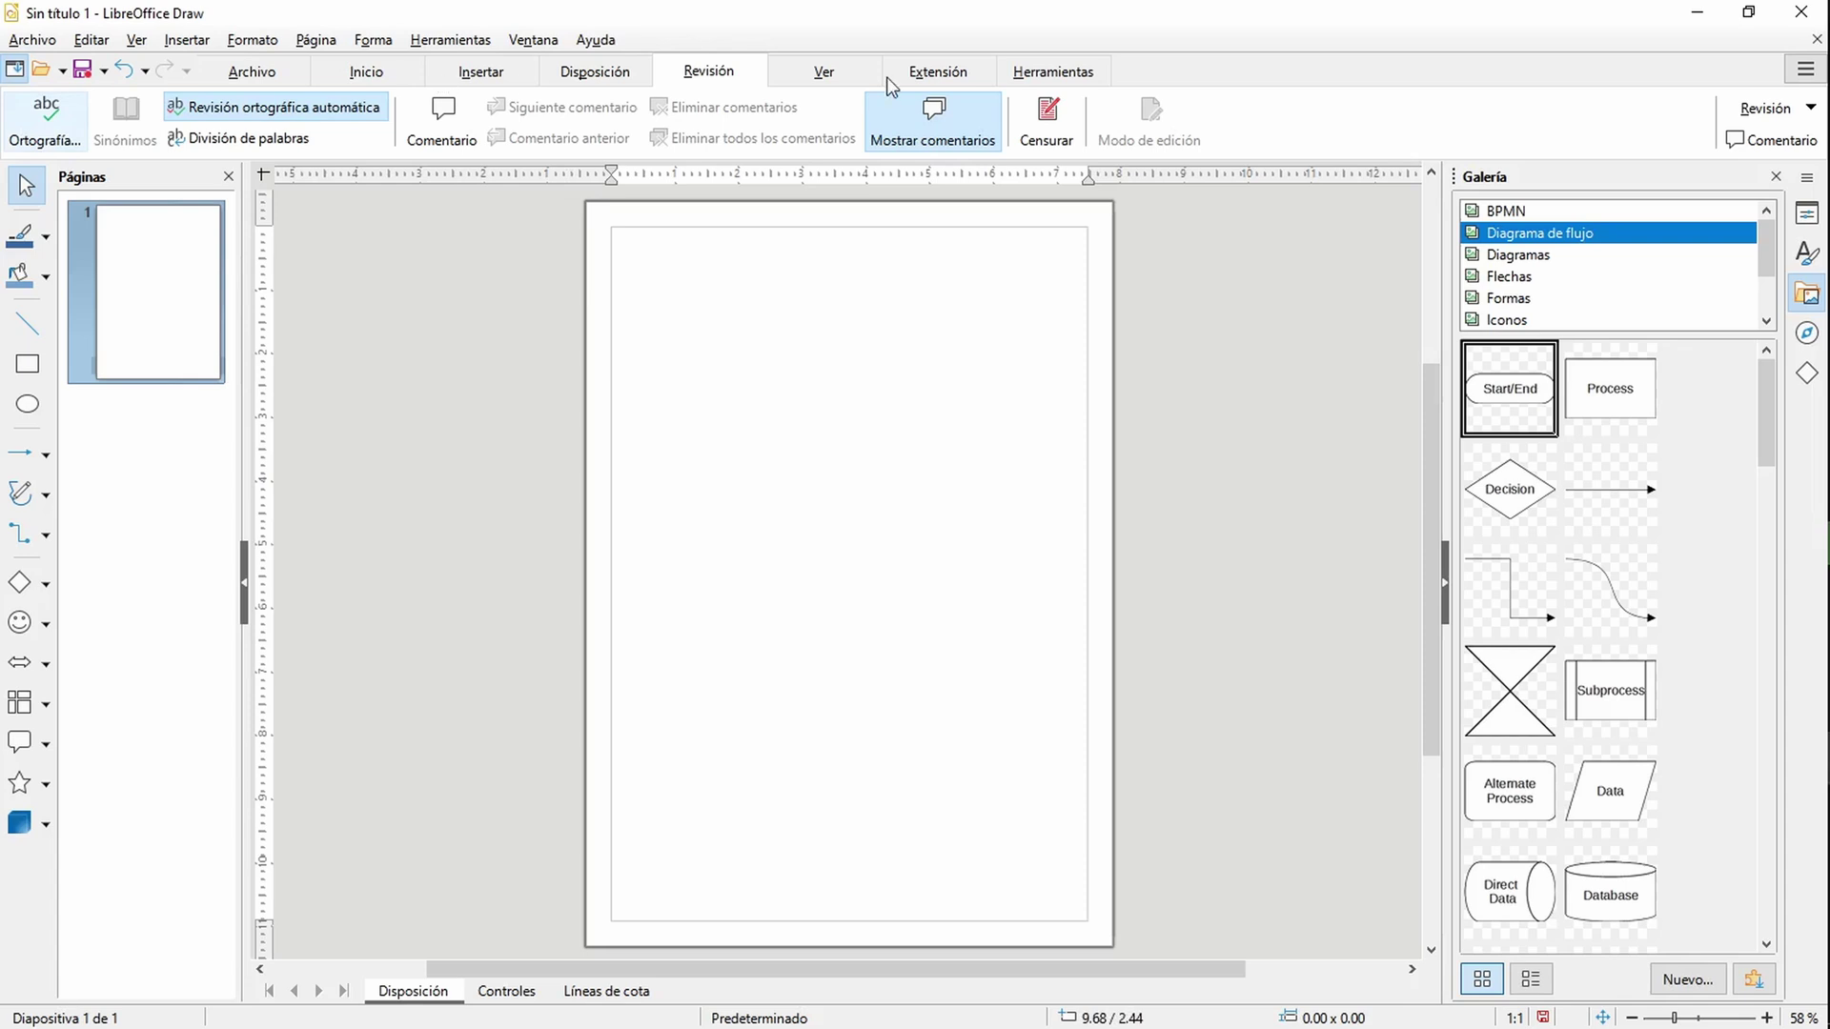
left_click(823, 74)
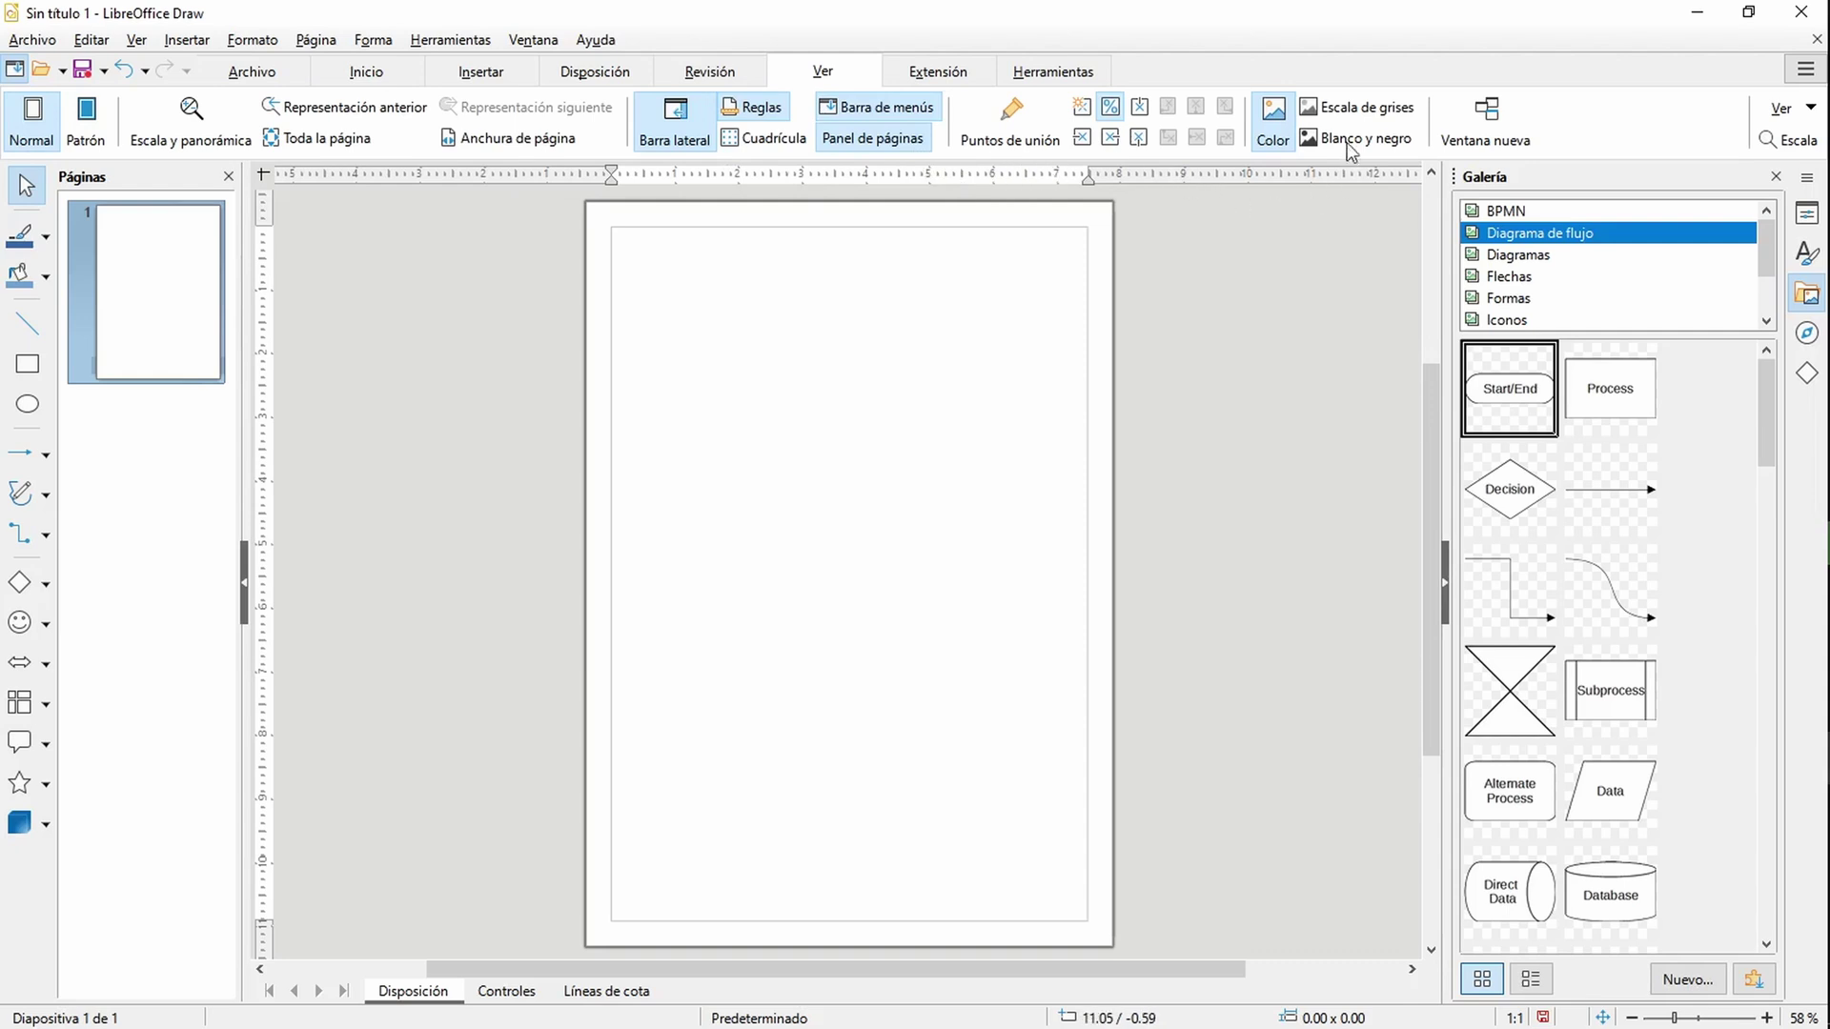
left_click(935, 76)
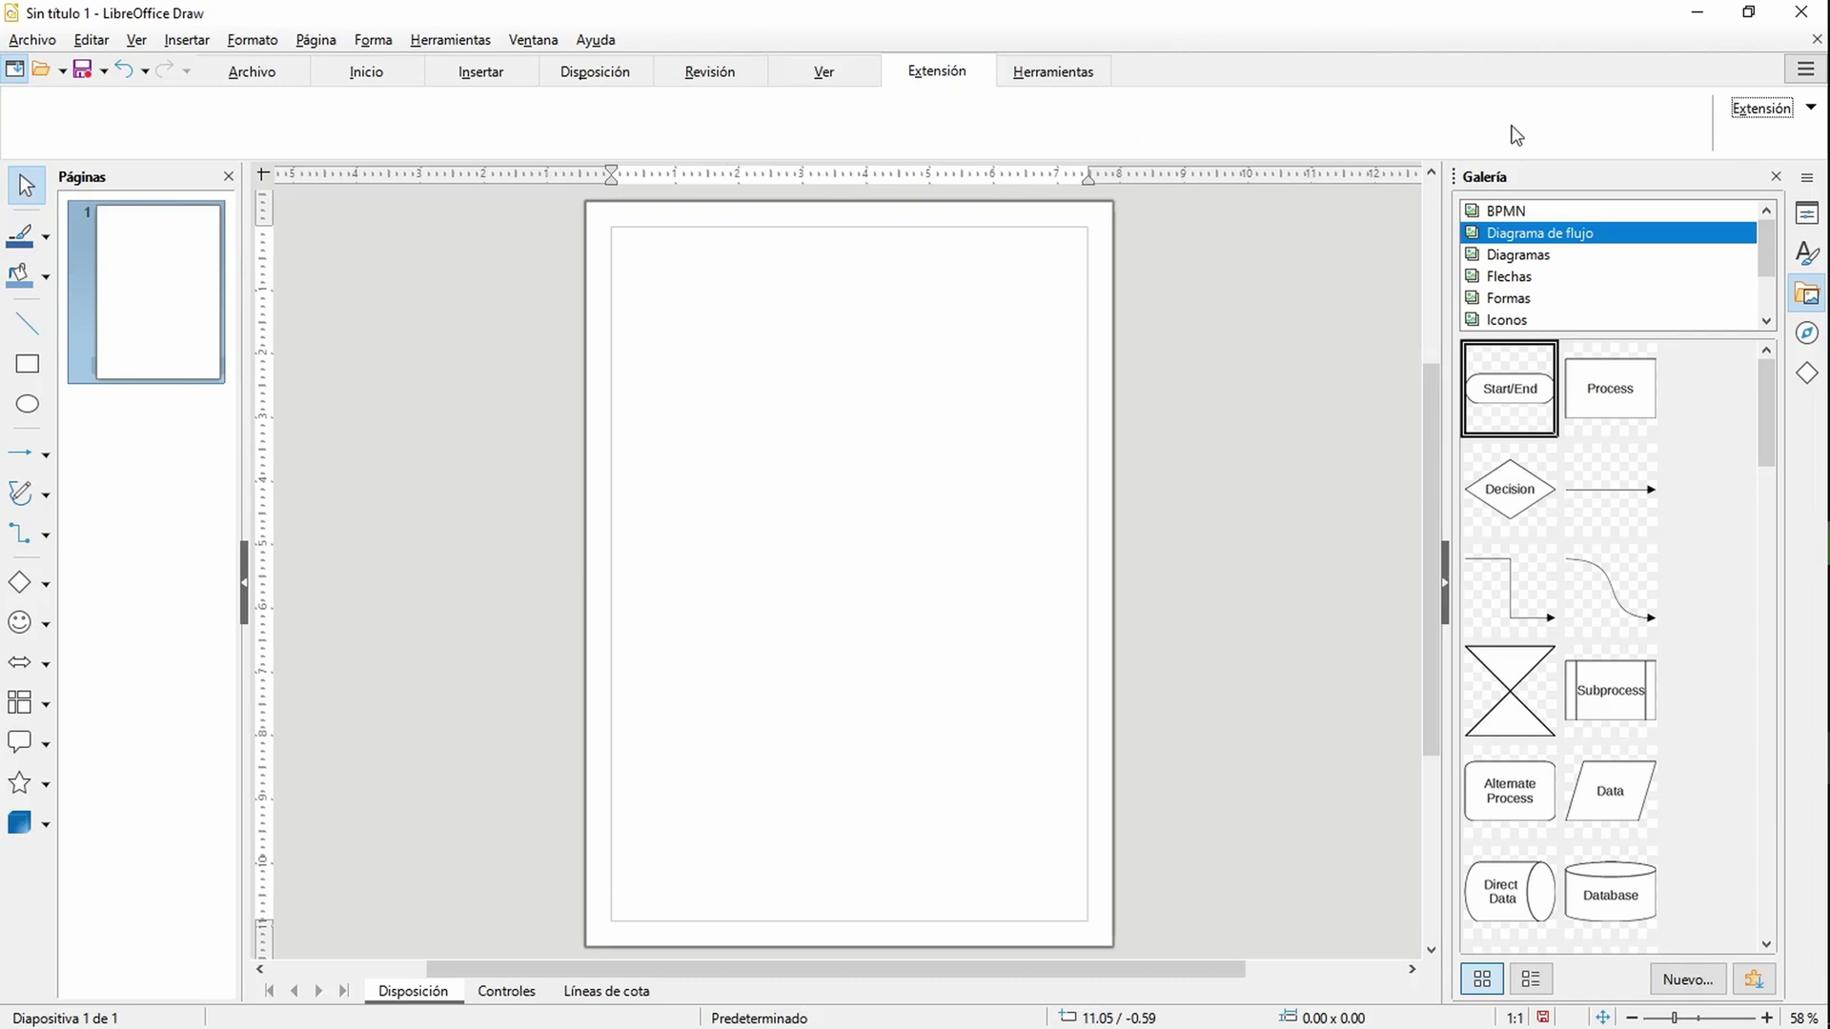
left_click(1052, 74)
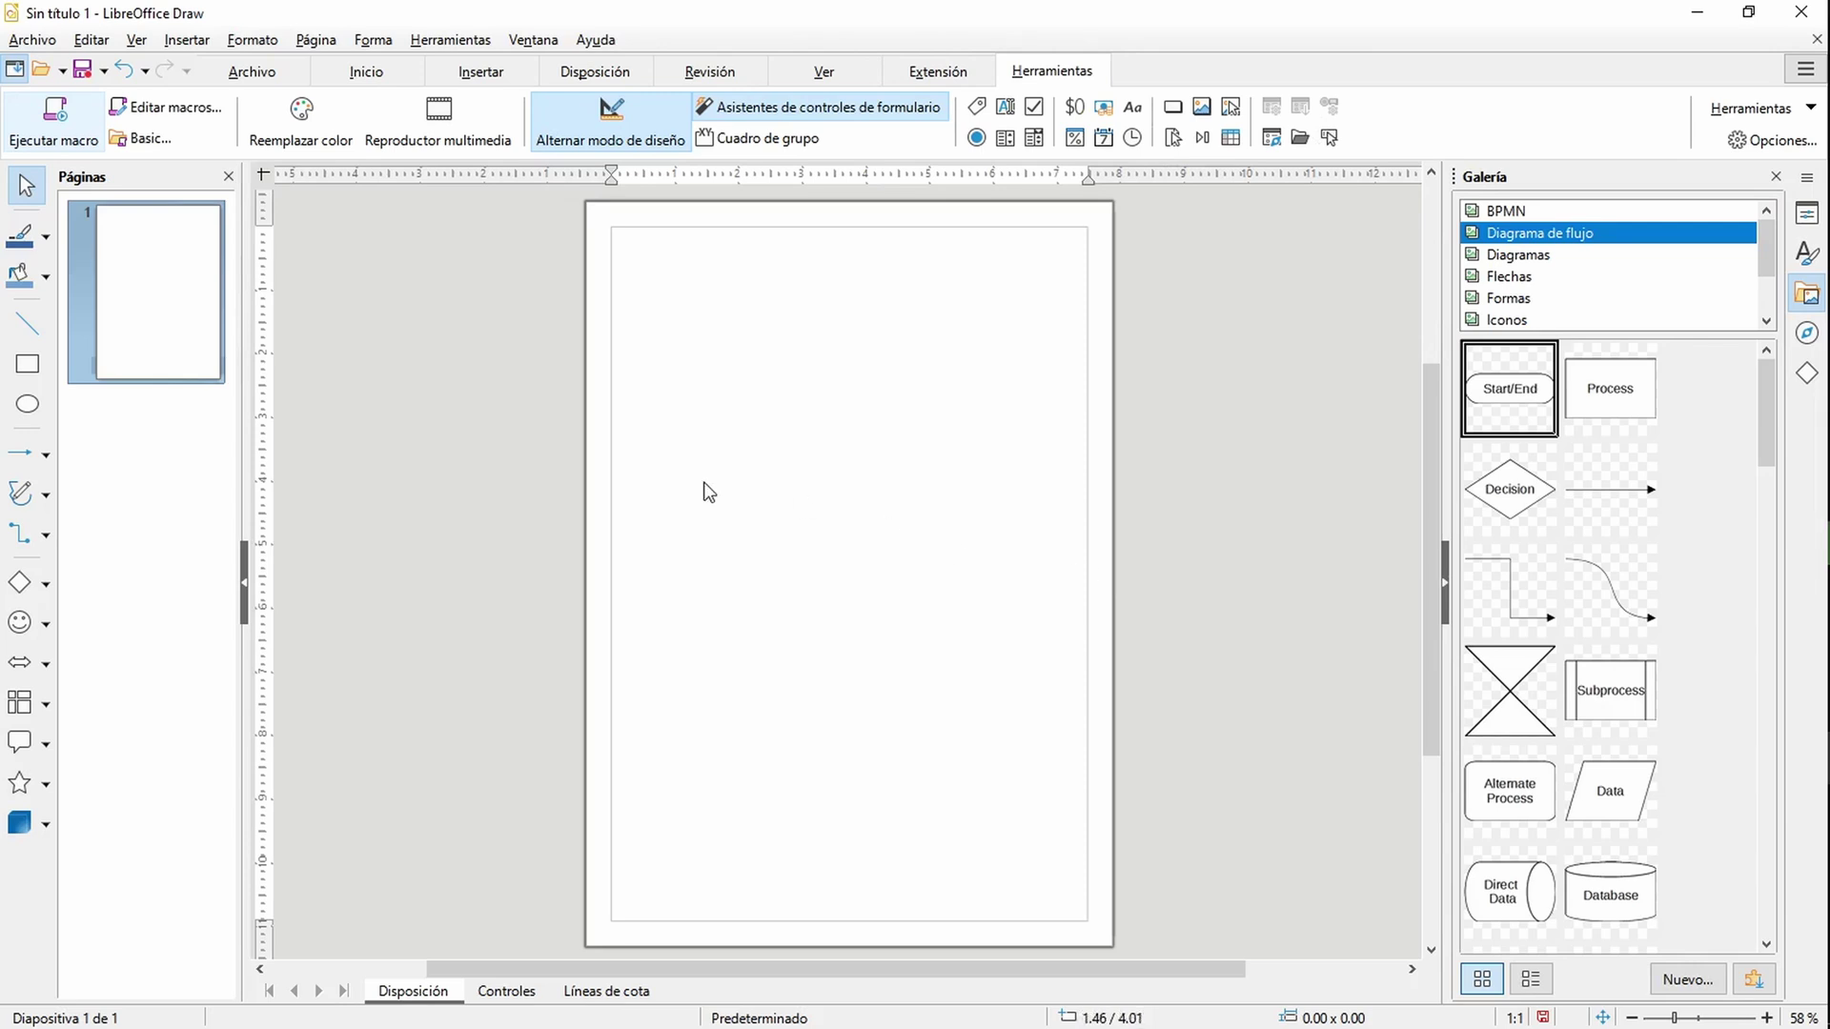
left_click(365, 71)
Step: Switch to the Publisher publication and view its Vista commands
key("alt+Tab")
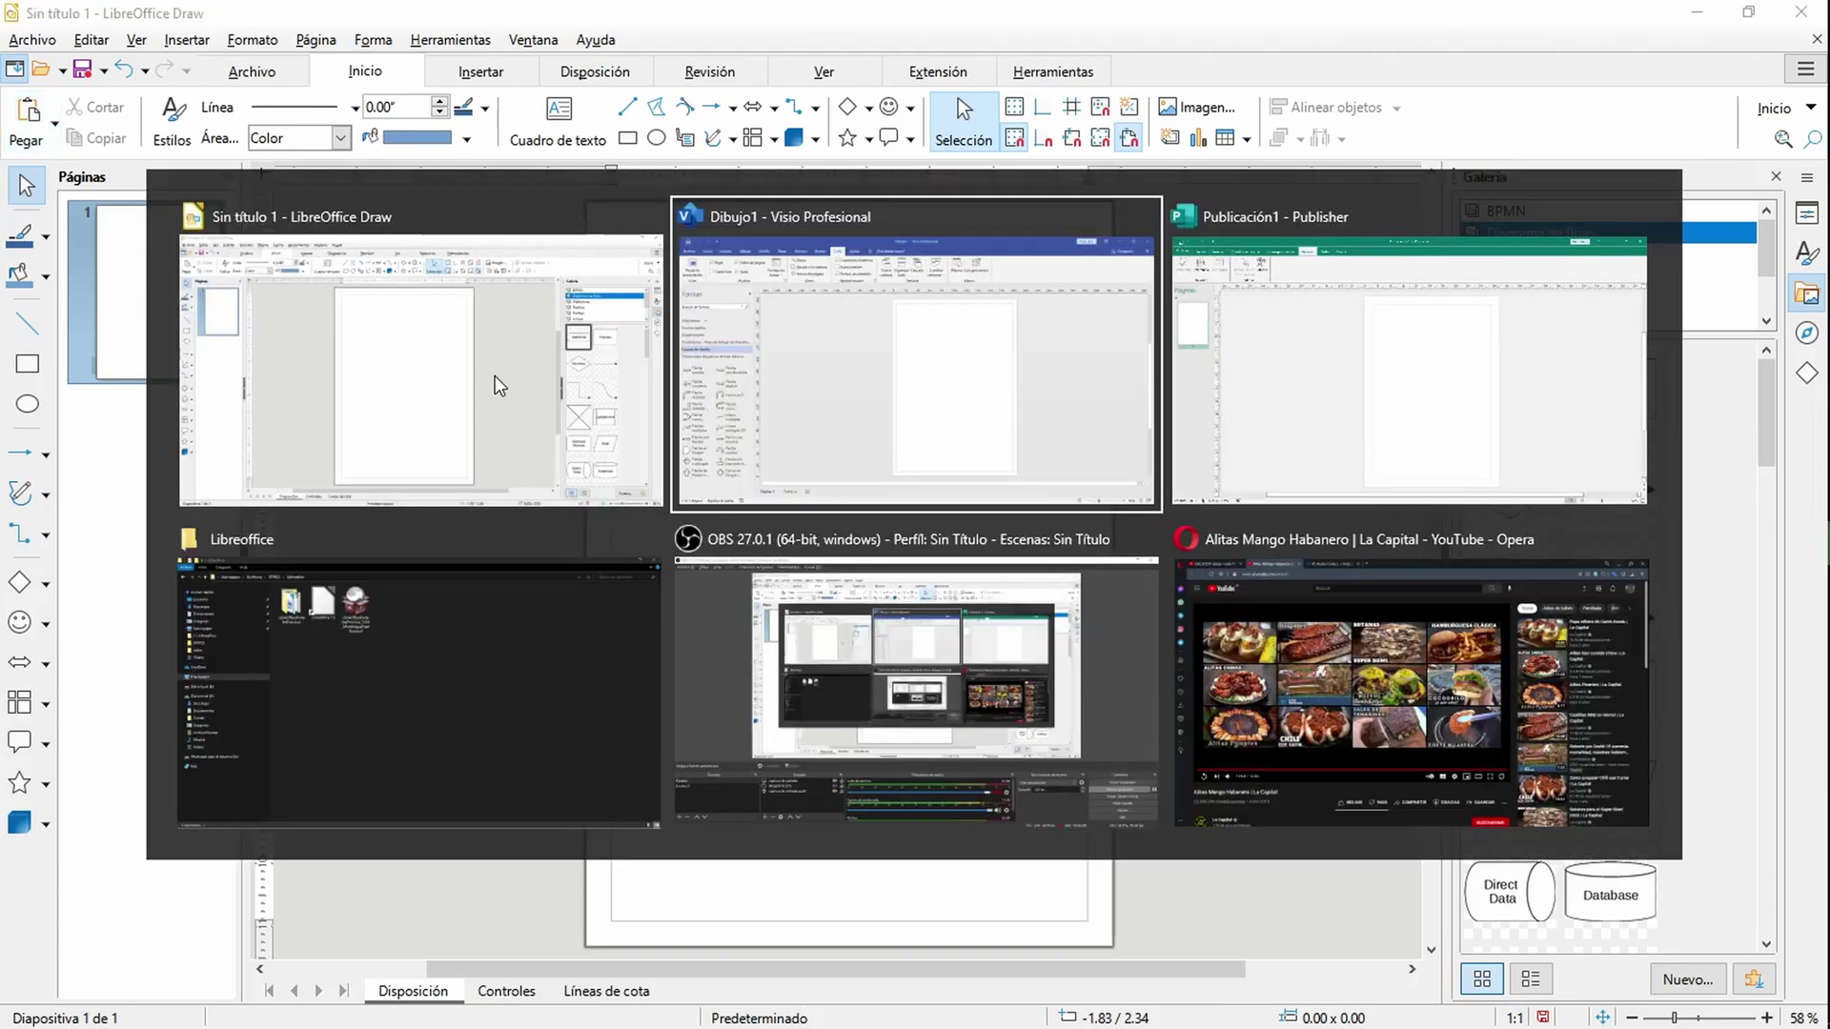
left_click(1277, 370)
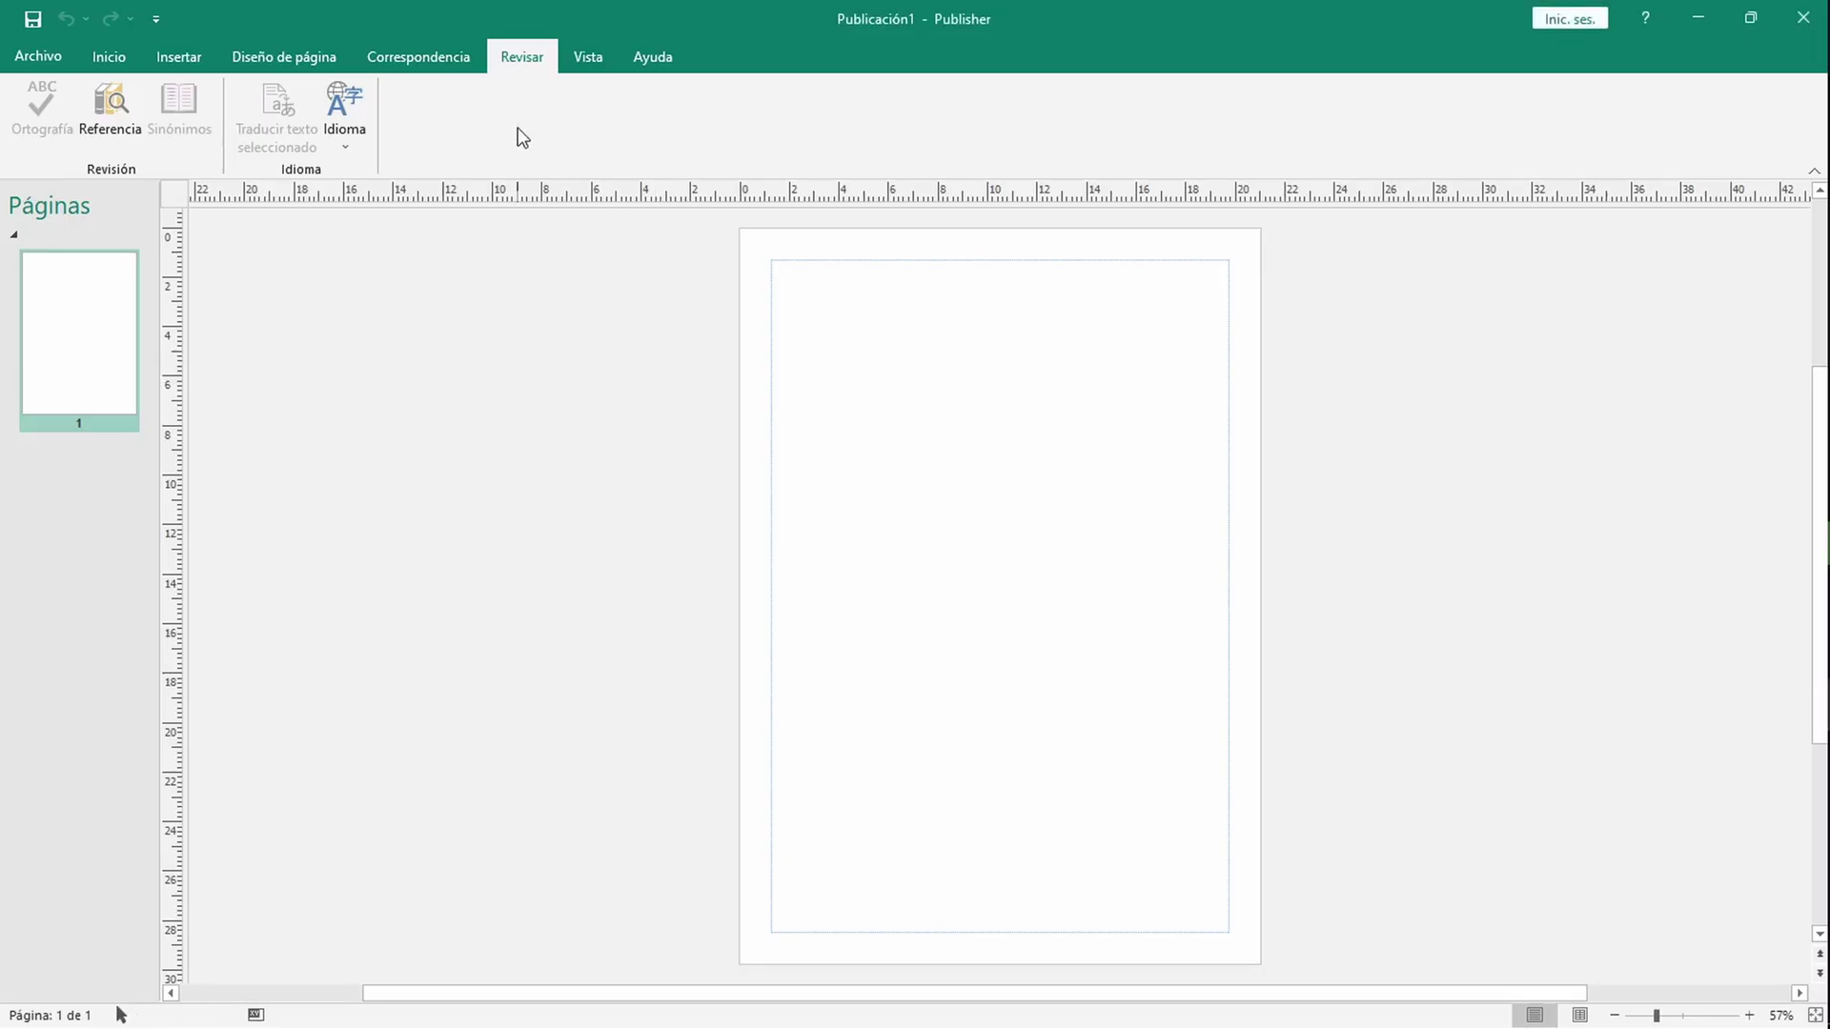
left_click(585, 63)
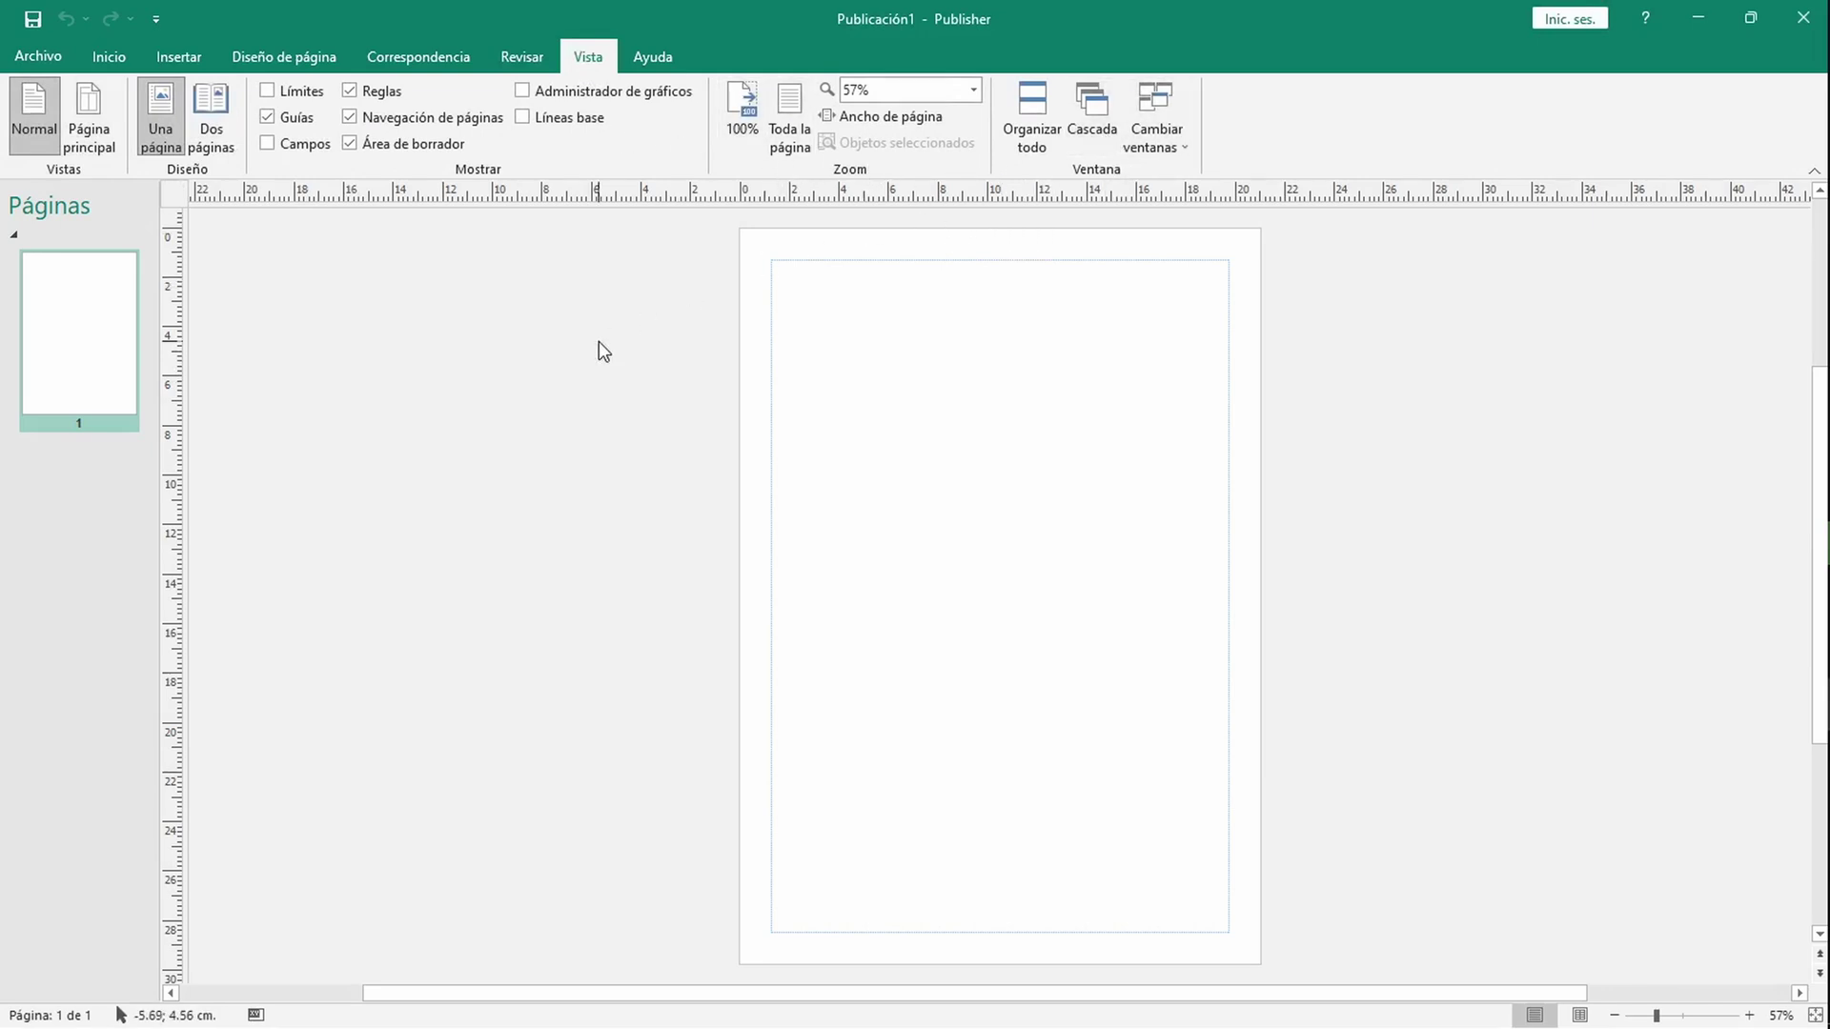
Step: Return to LibreOffice Draw and look through the Diagrama de flujo shapes in the gallery
key("alt+Tab")
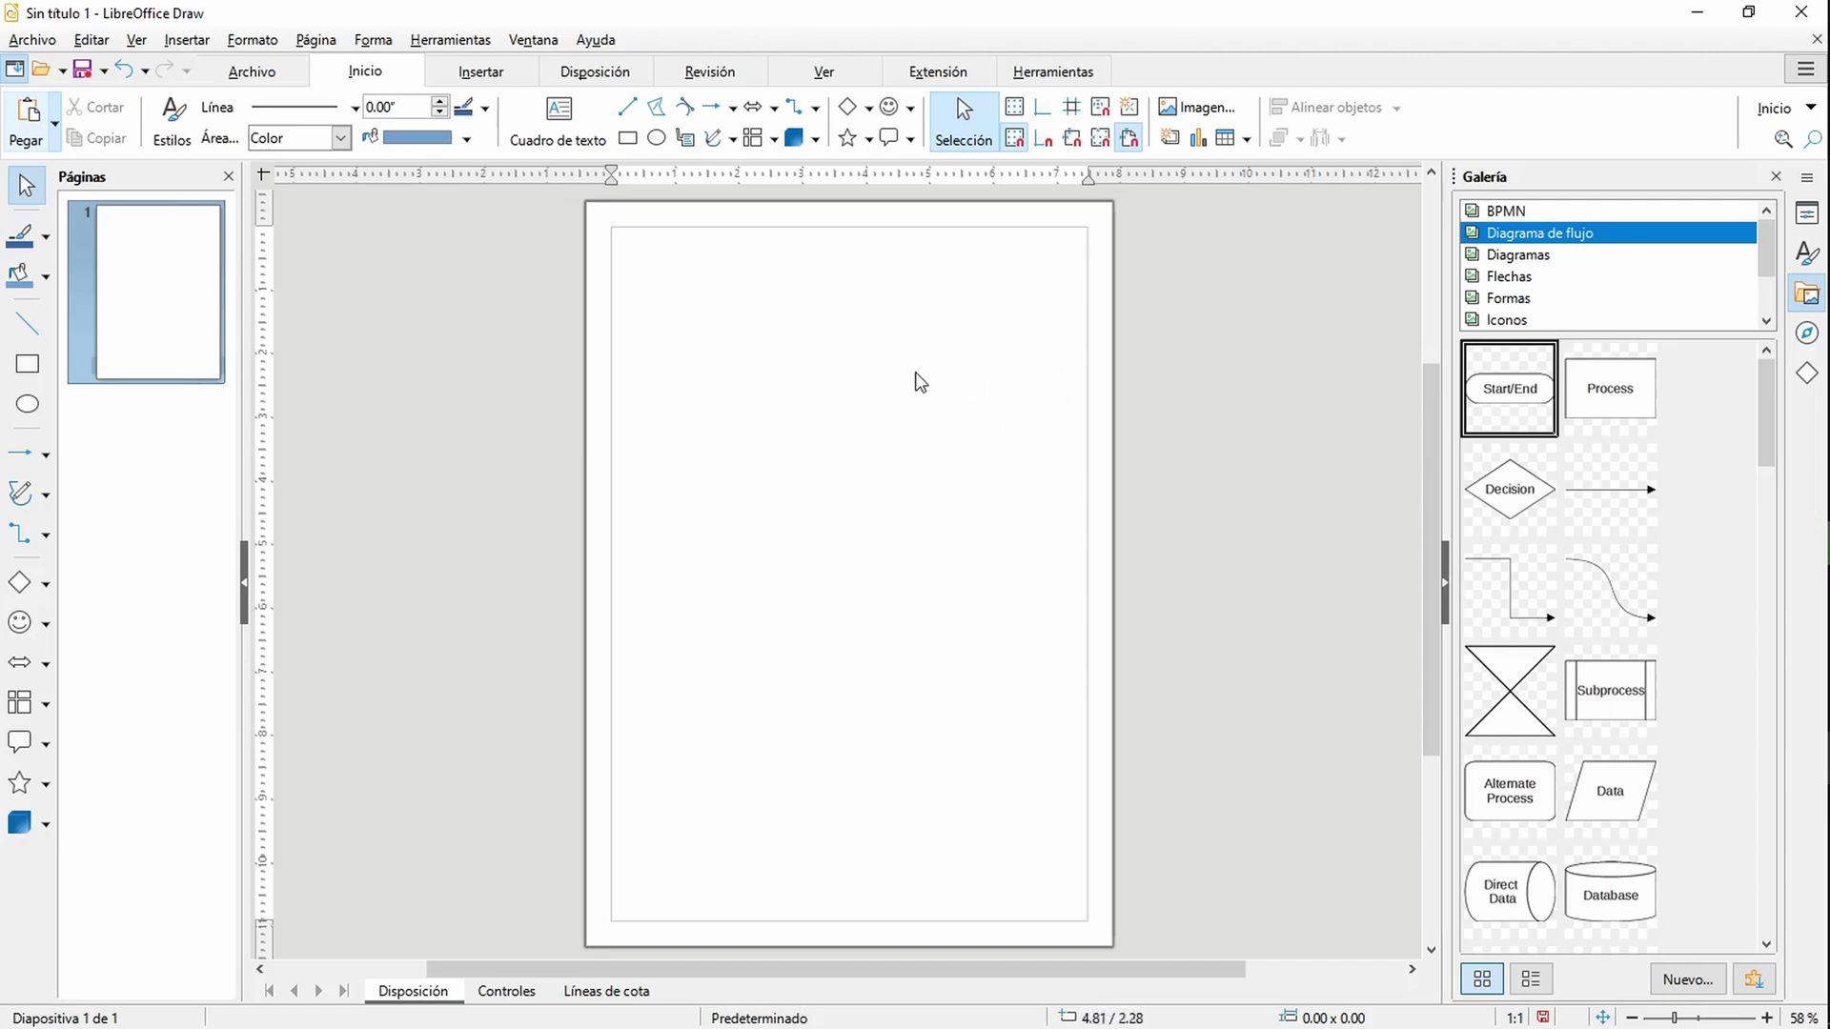
scroll(1592, 591, "down", 5)
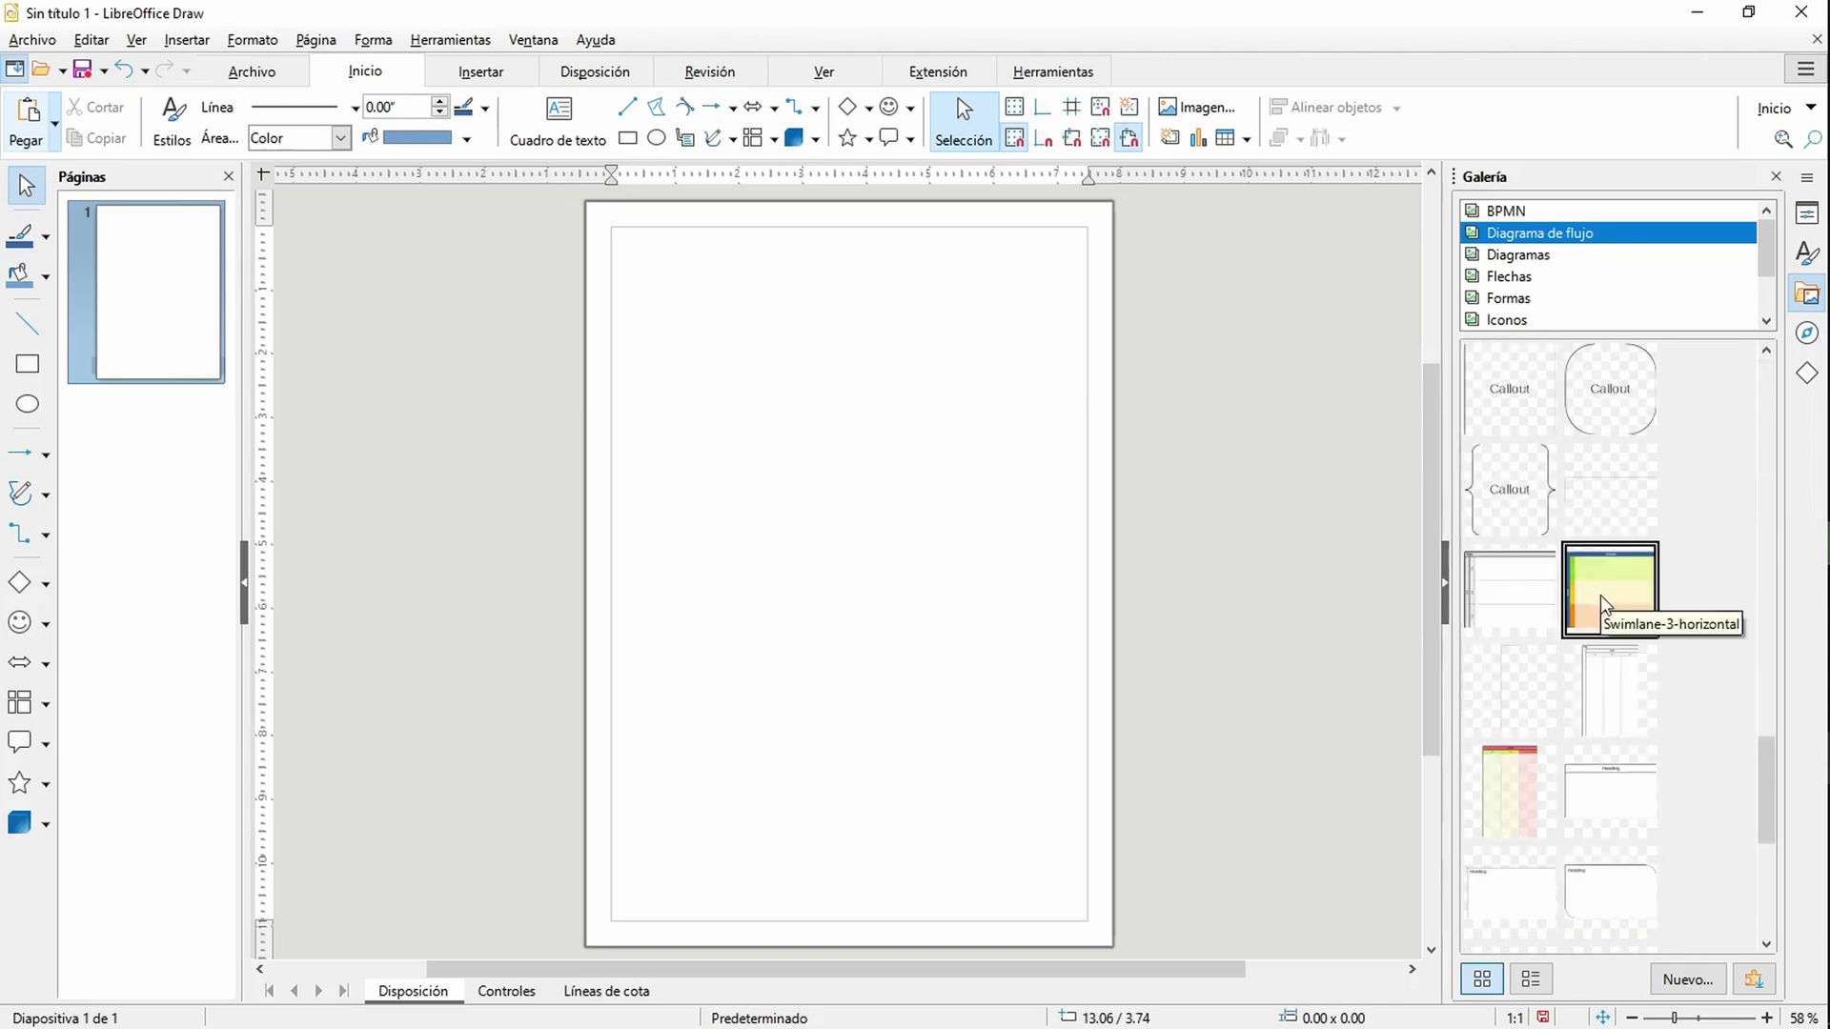
scroll(1610, 553, "up", 5)
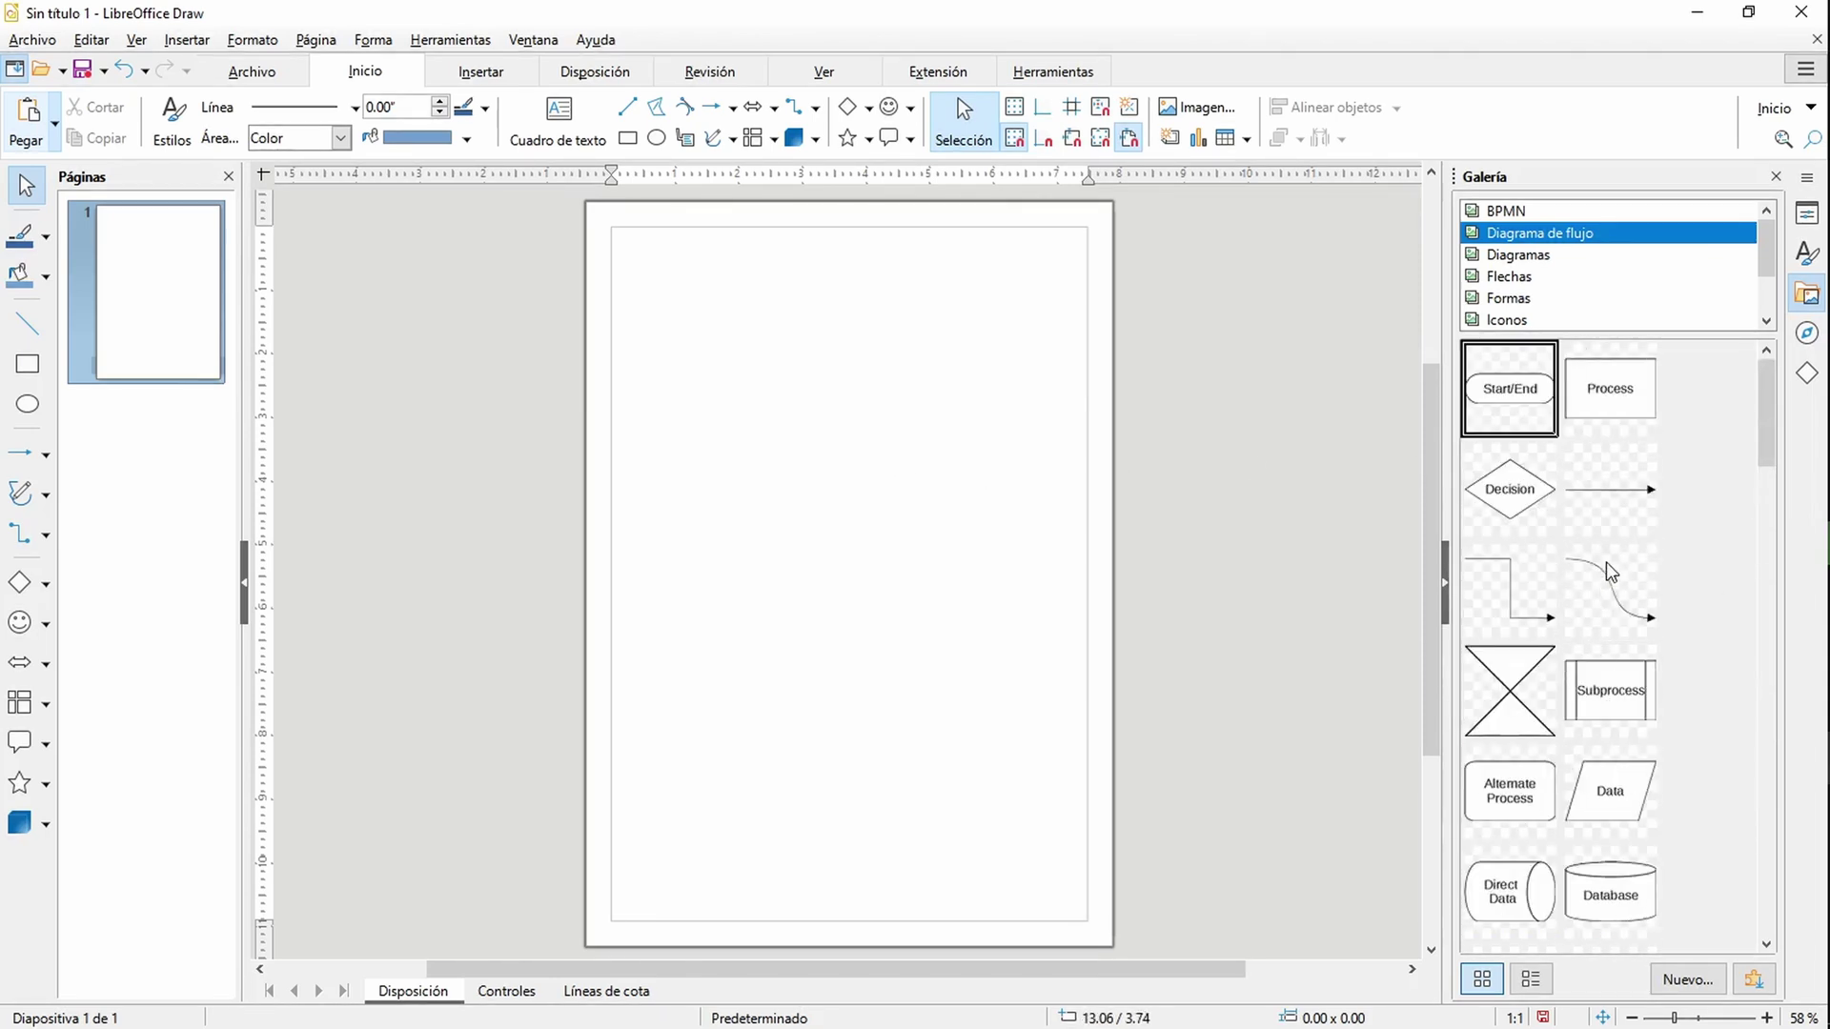
scroll(1606, 533, "down", 5)
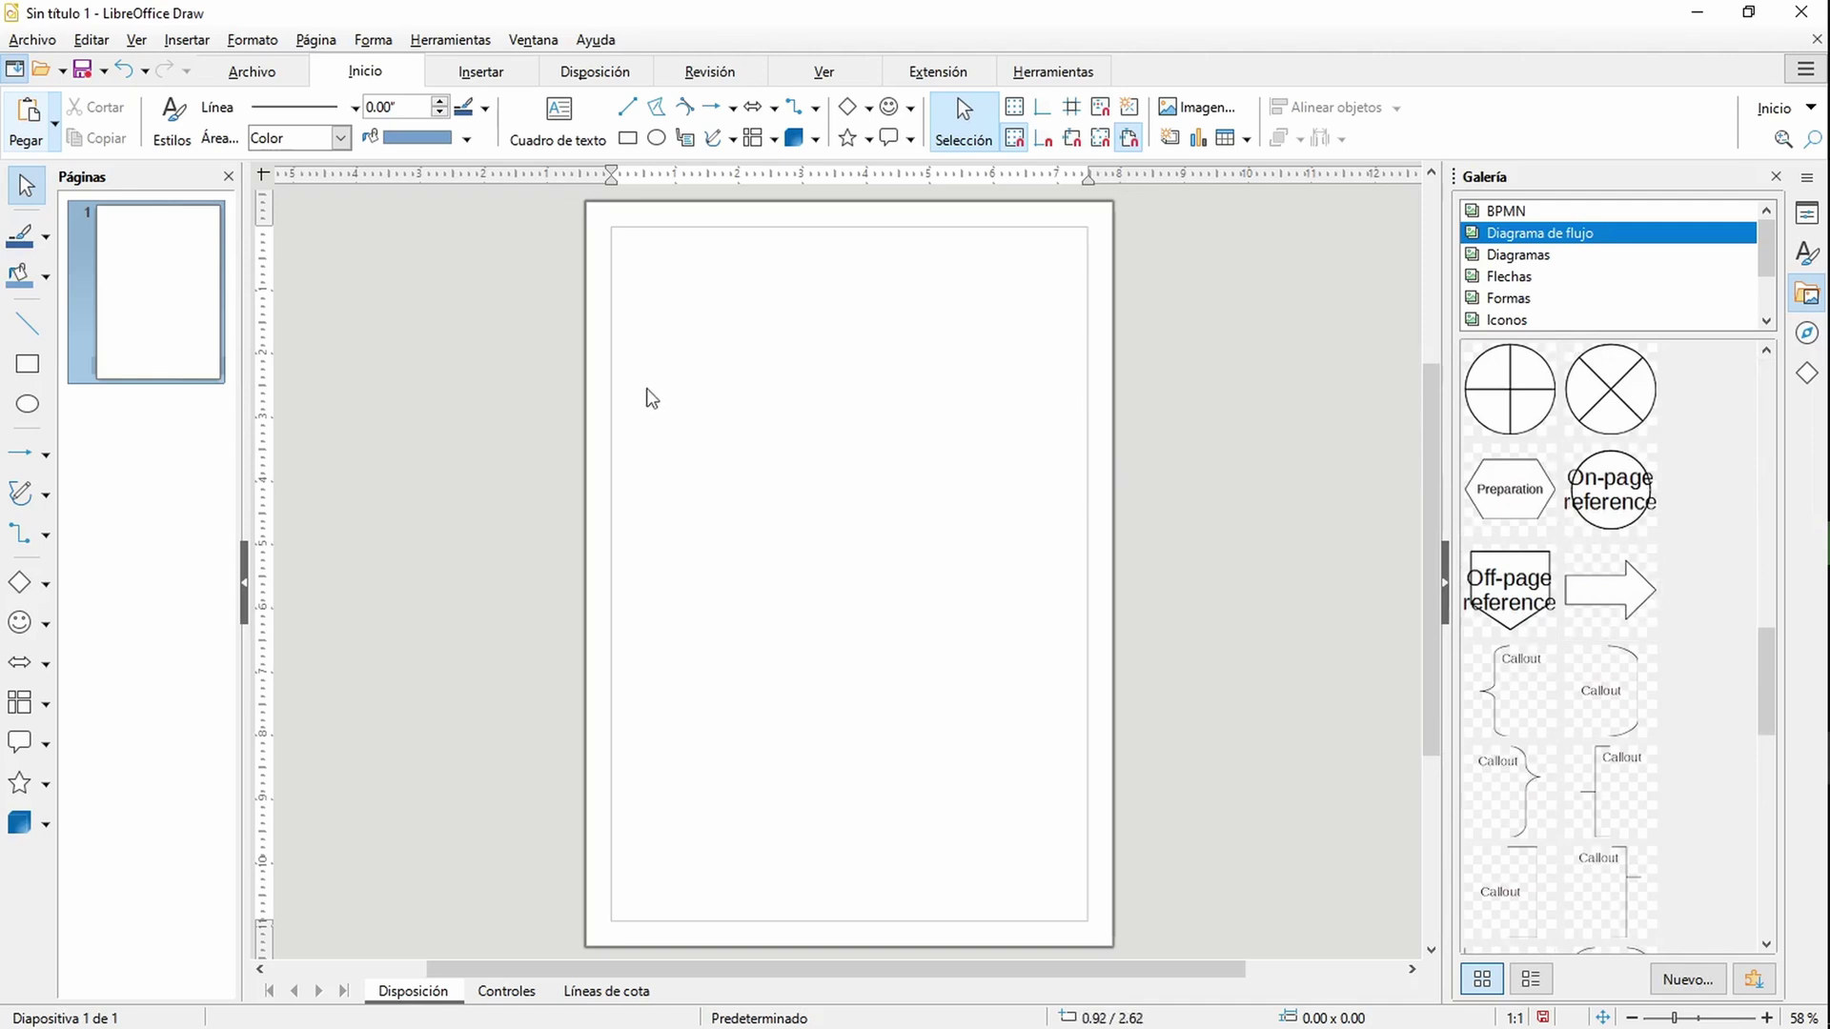
Step: View the available curve and polygon tools and the flowchart shape set without drawing anything
left_click(46, 495)
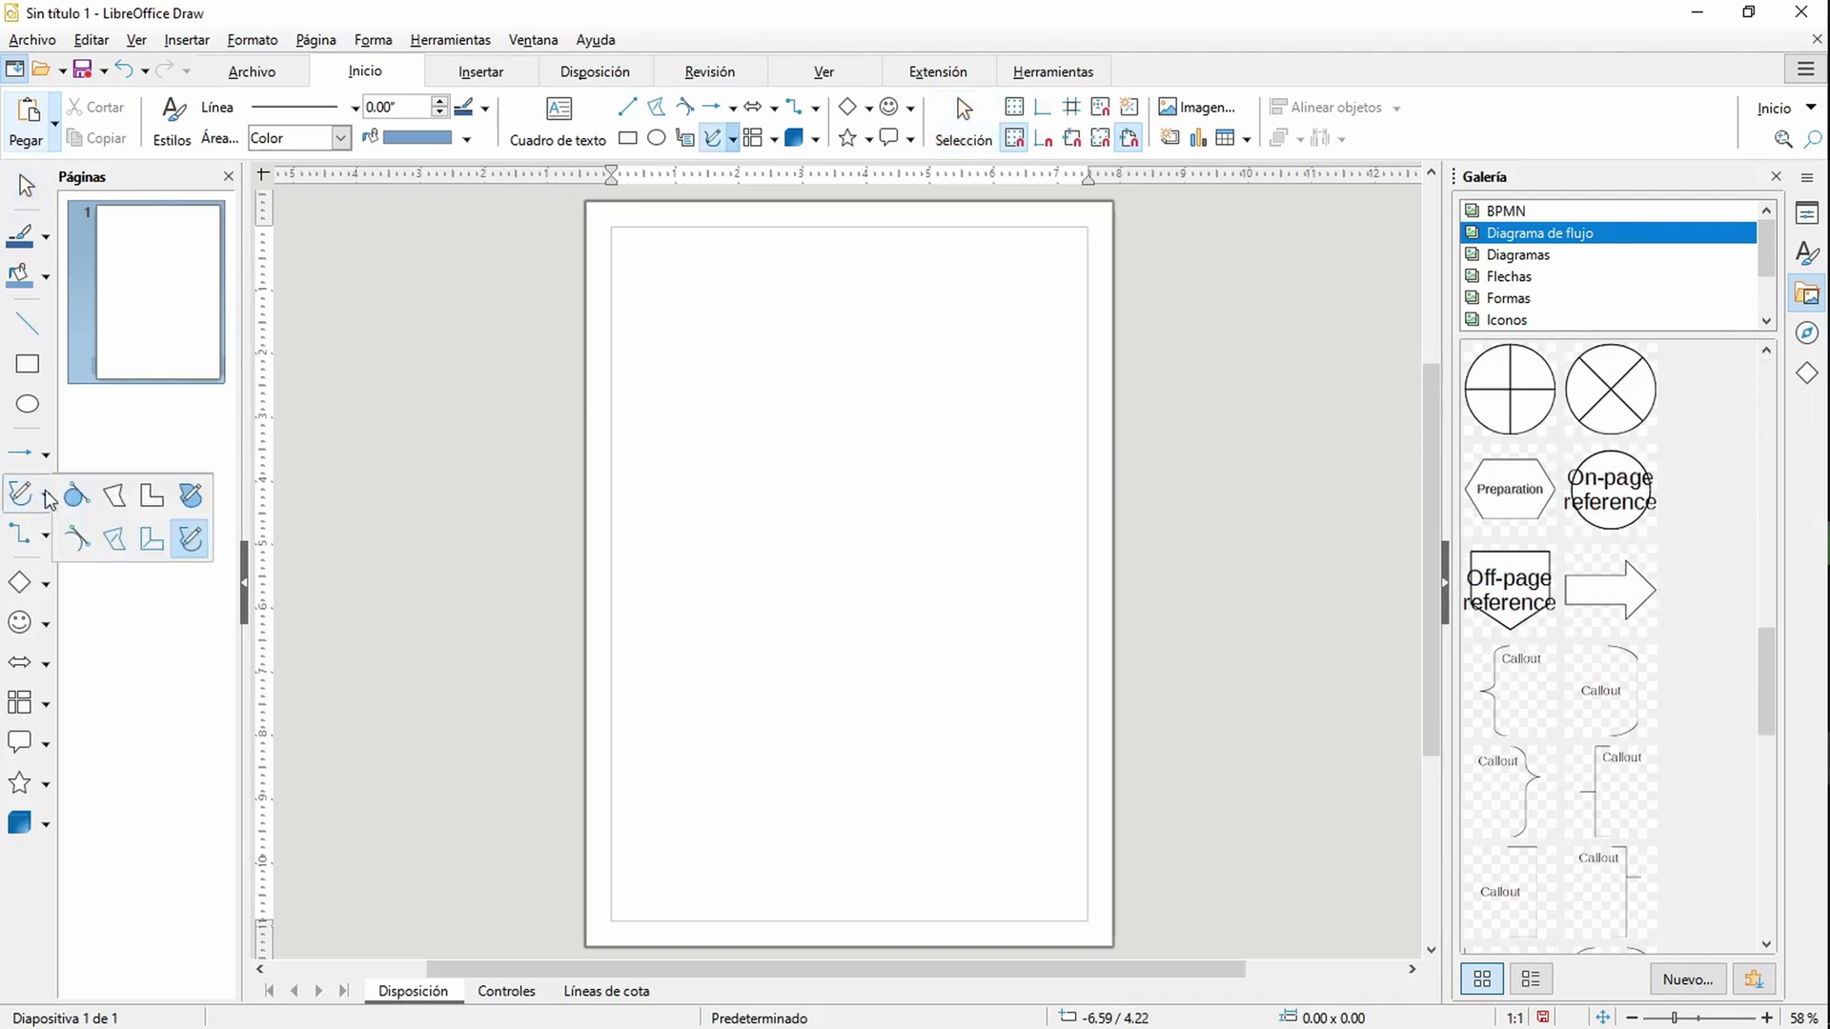
left_click(50, 500)
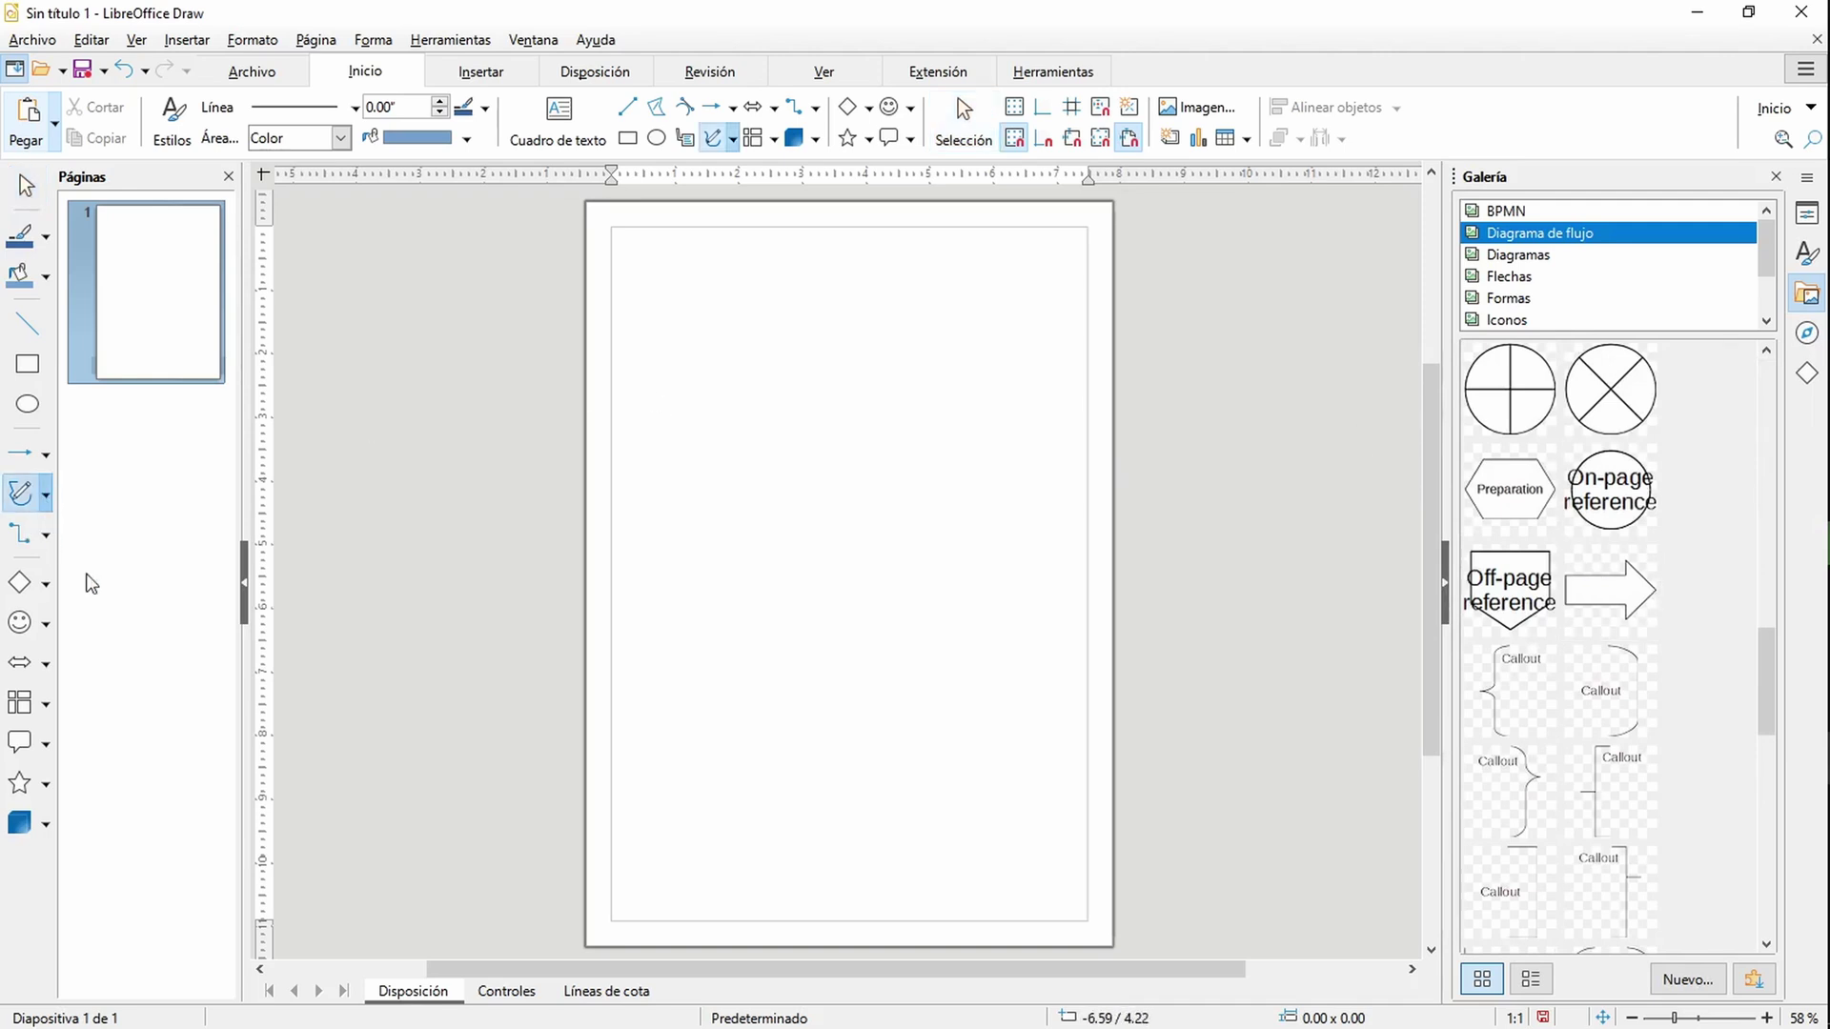
left_click(776, 143)
Step: Look through Draw's Forma, Formato and Editar commands, among others, without choosing any
left_click(372, 48)
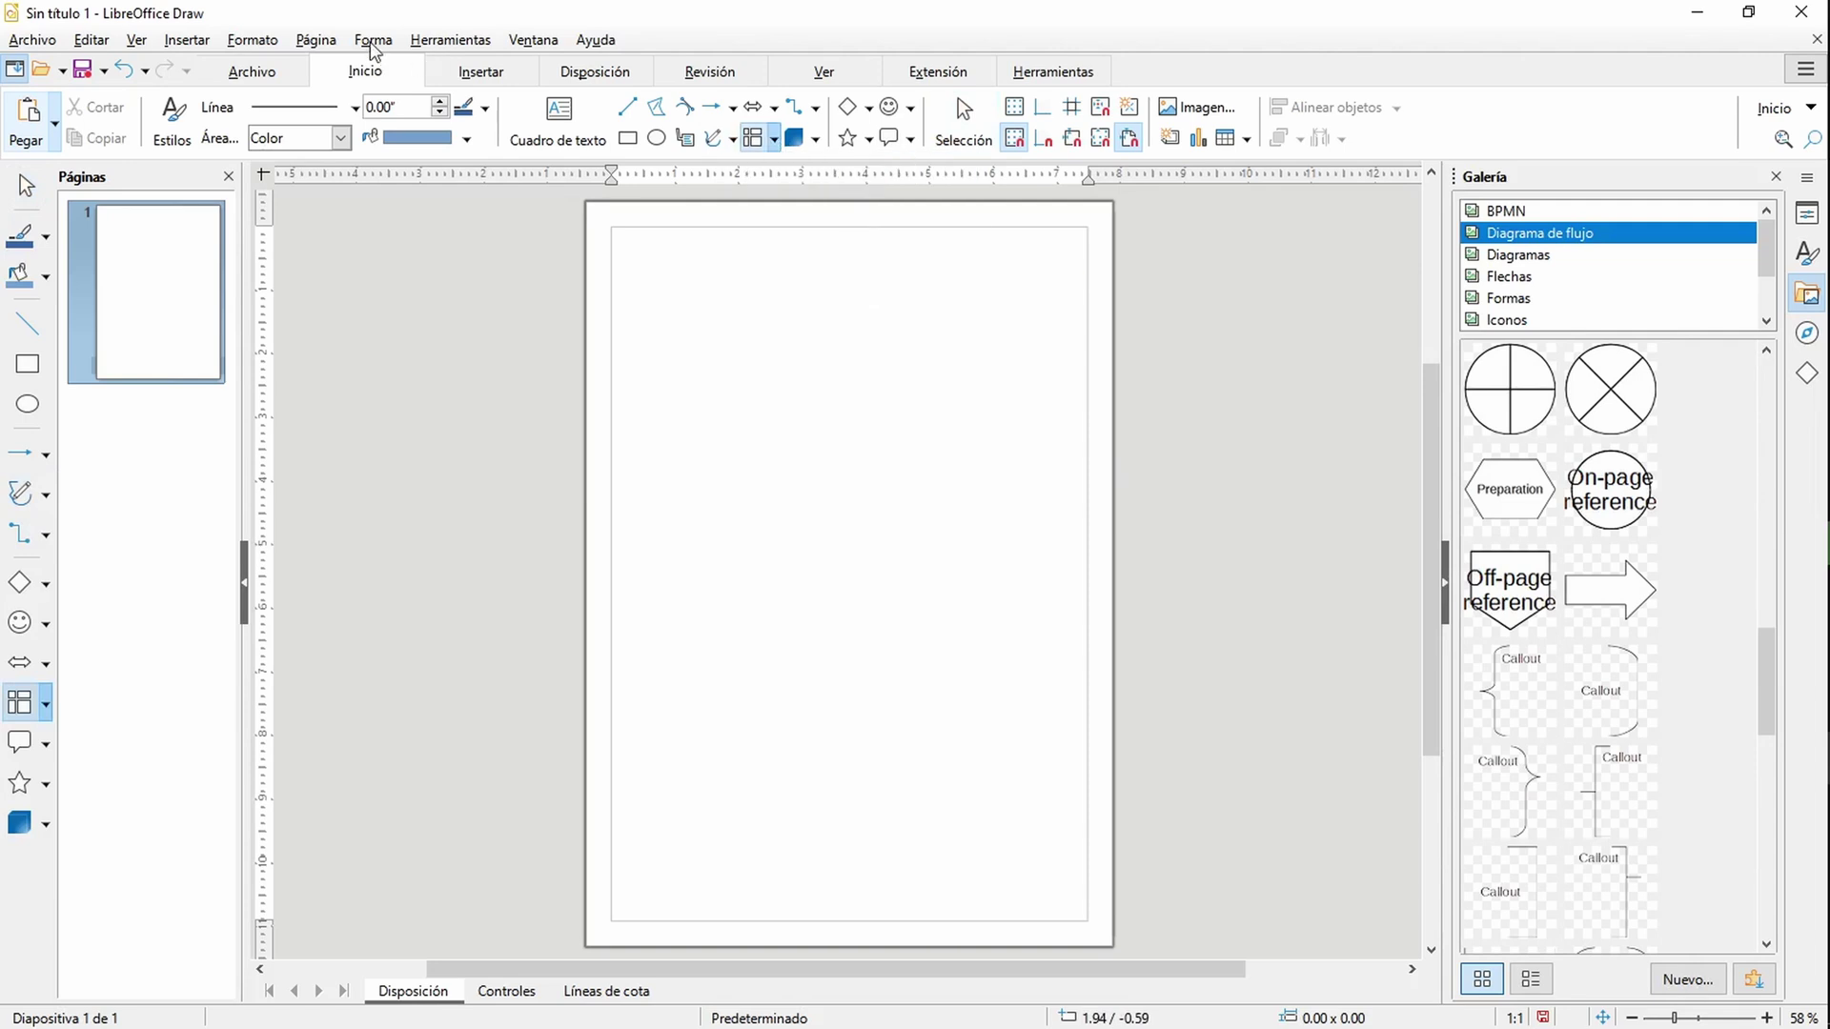
left_click(375, 44)
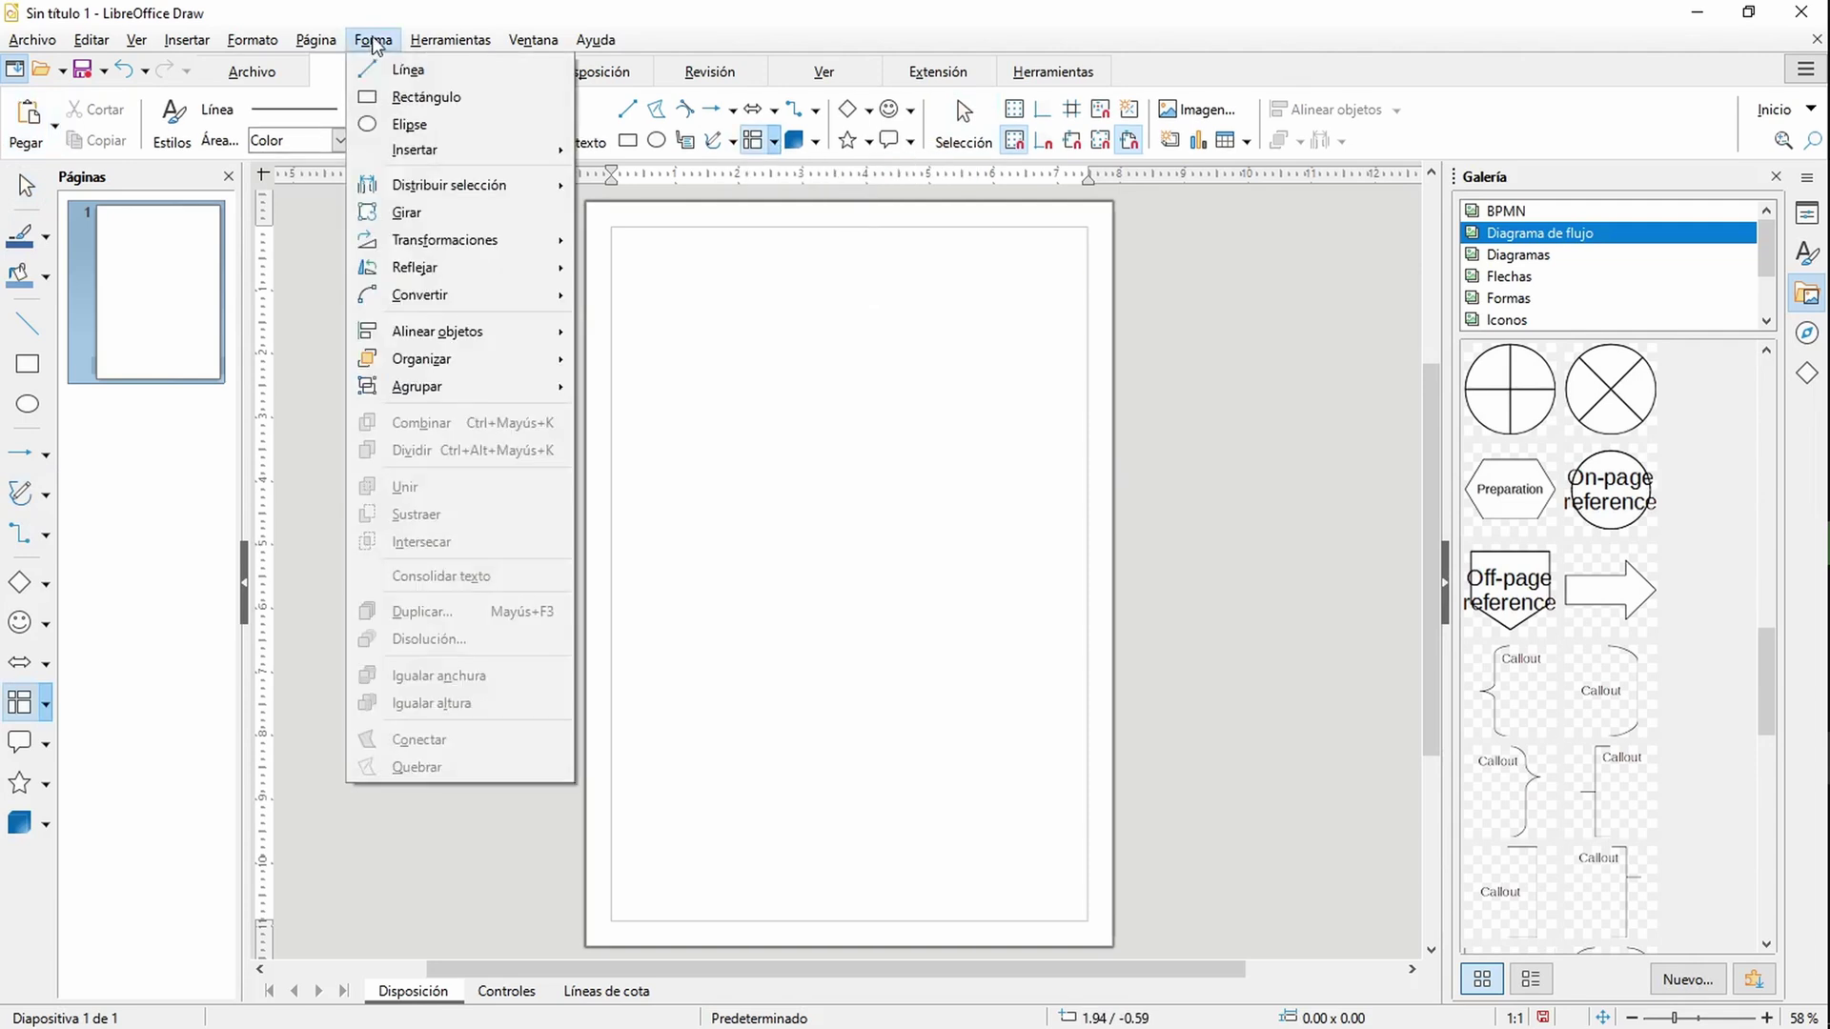
mouse_move(266, 46)
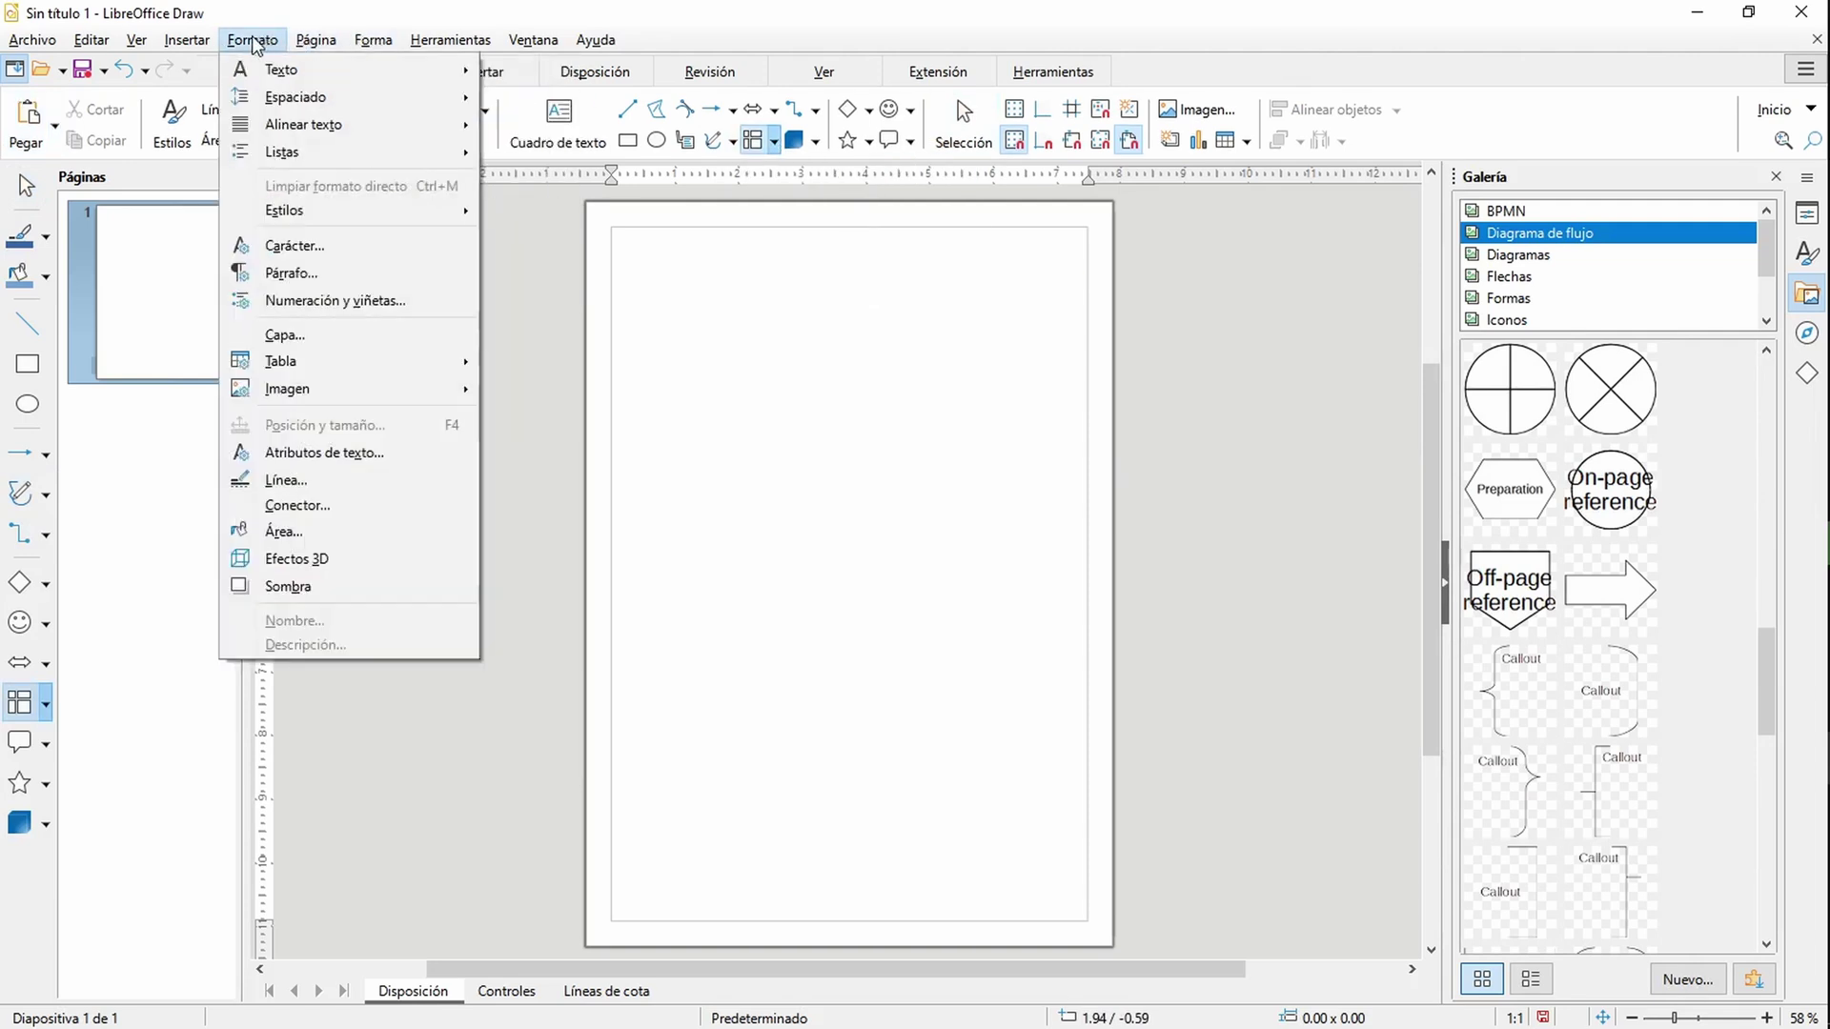
mouse_move(194, 46)
mouse_move(135, 46)
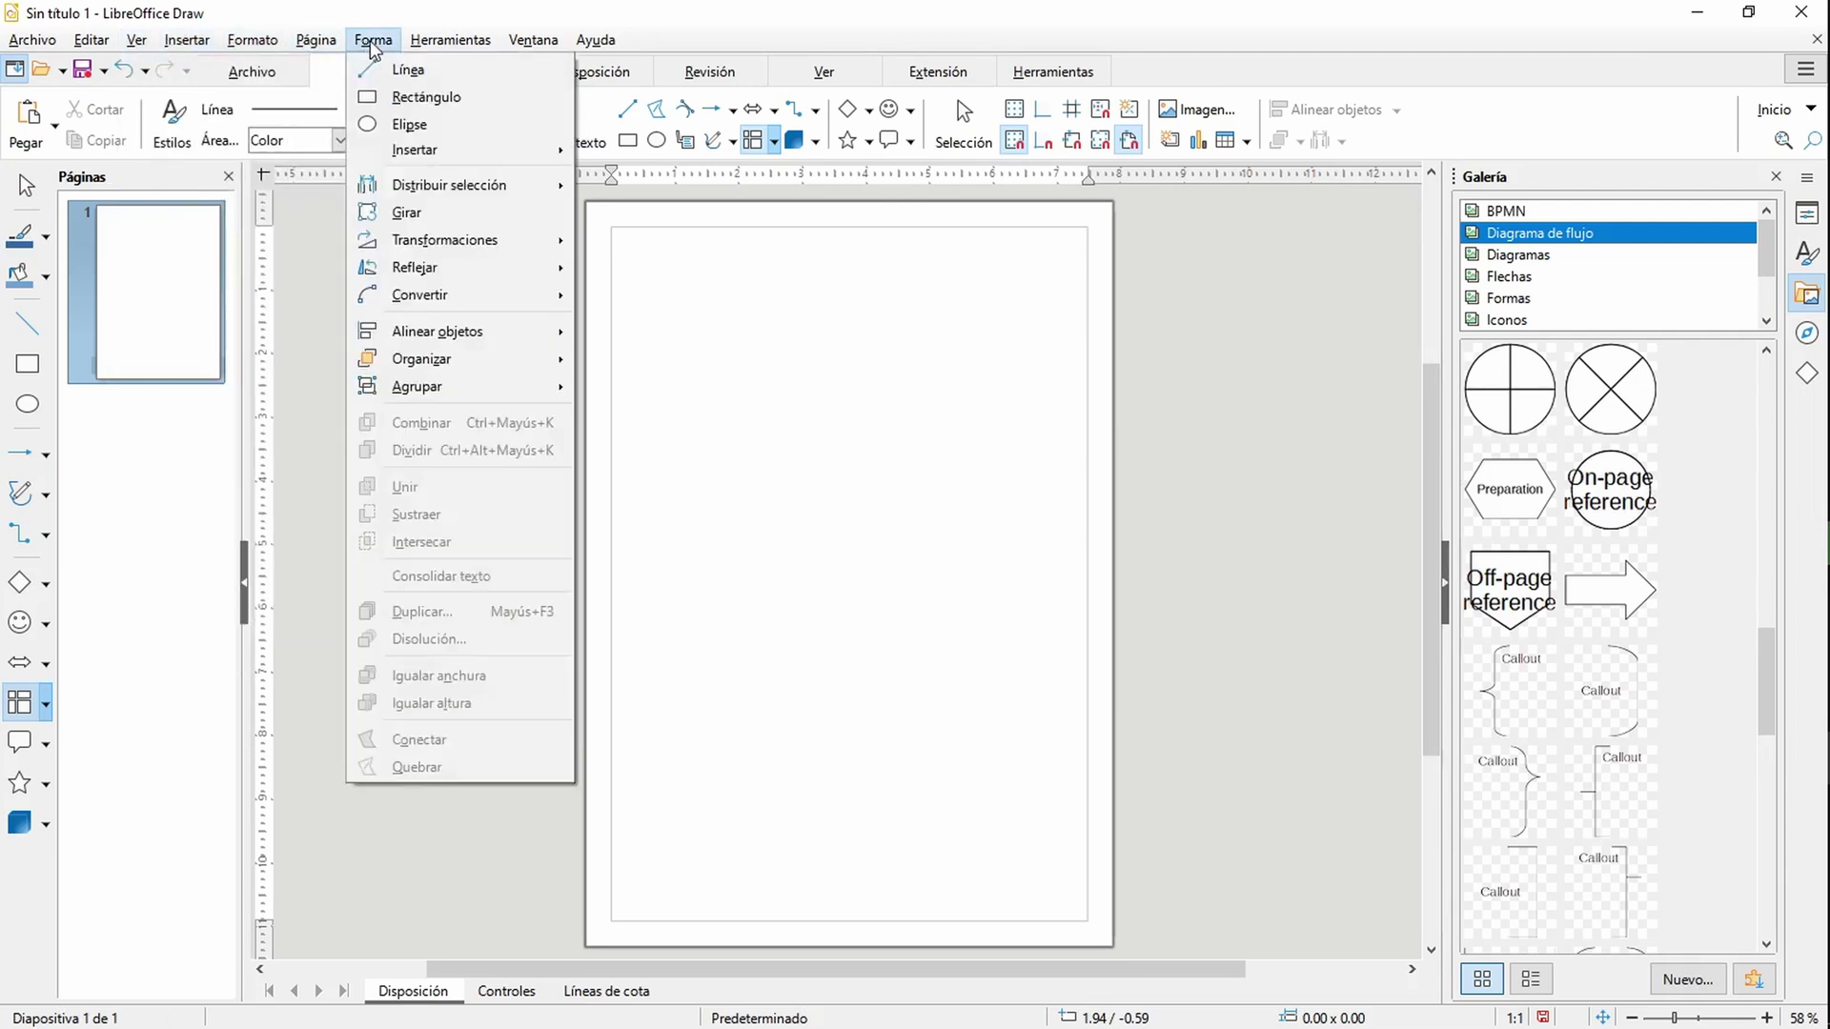
mouse_move(448, 50)
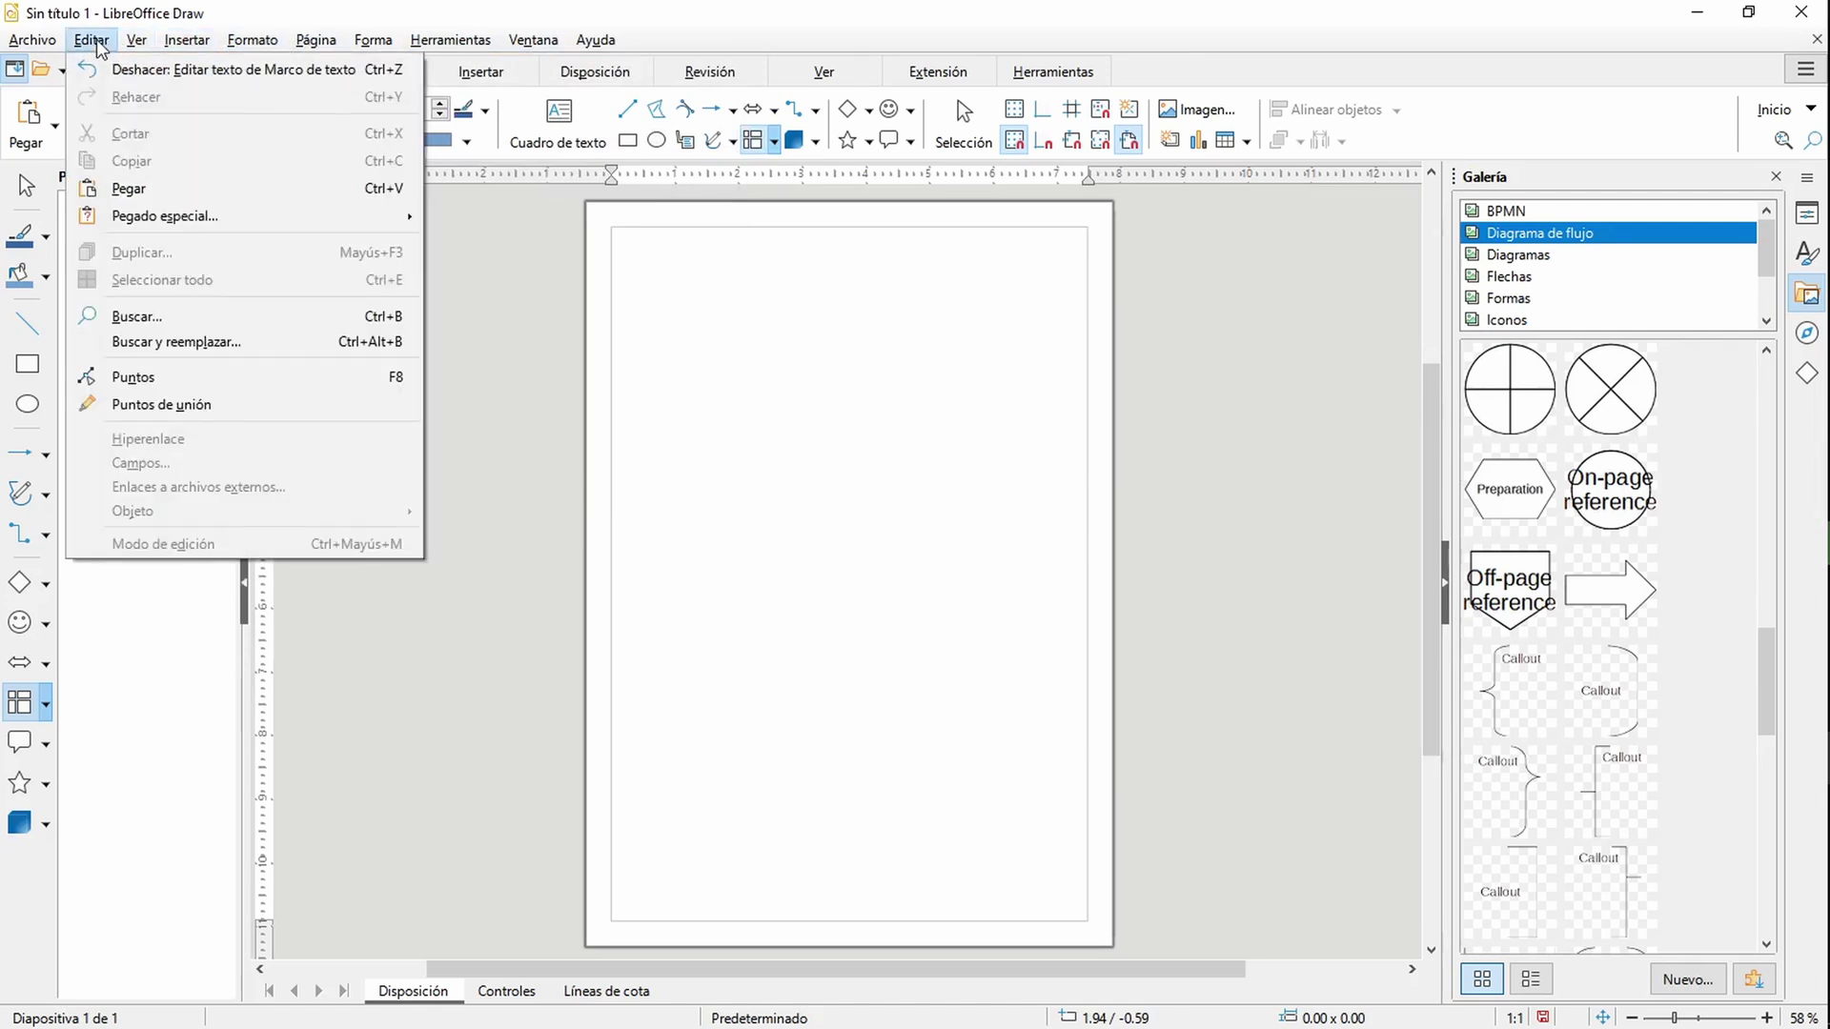
left_click(825, 349)
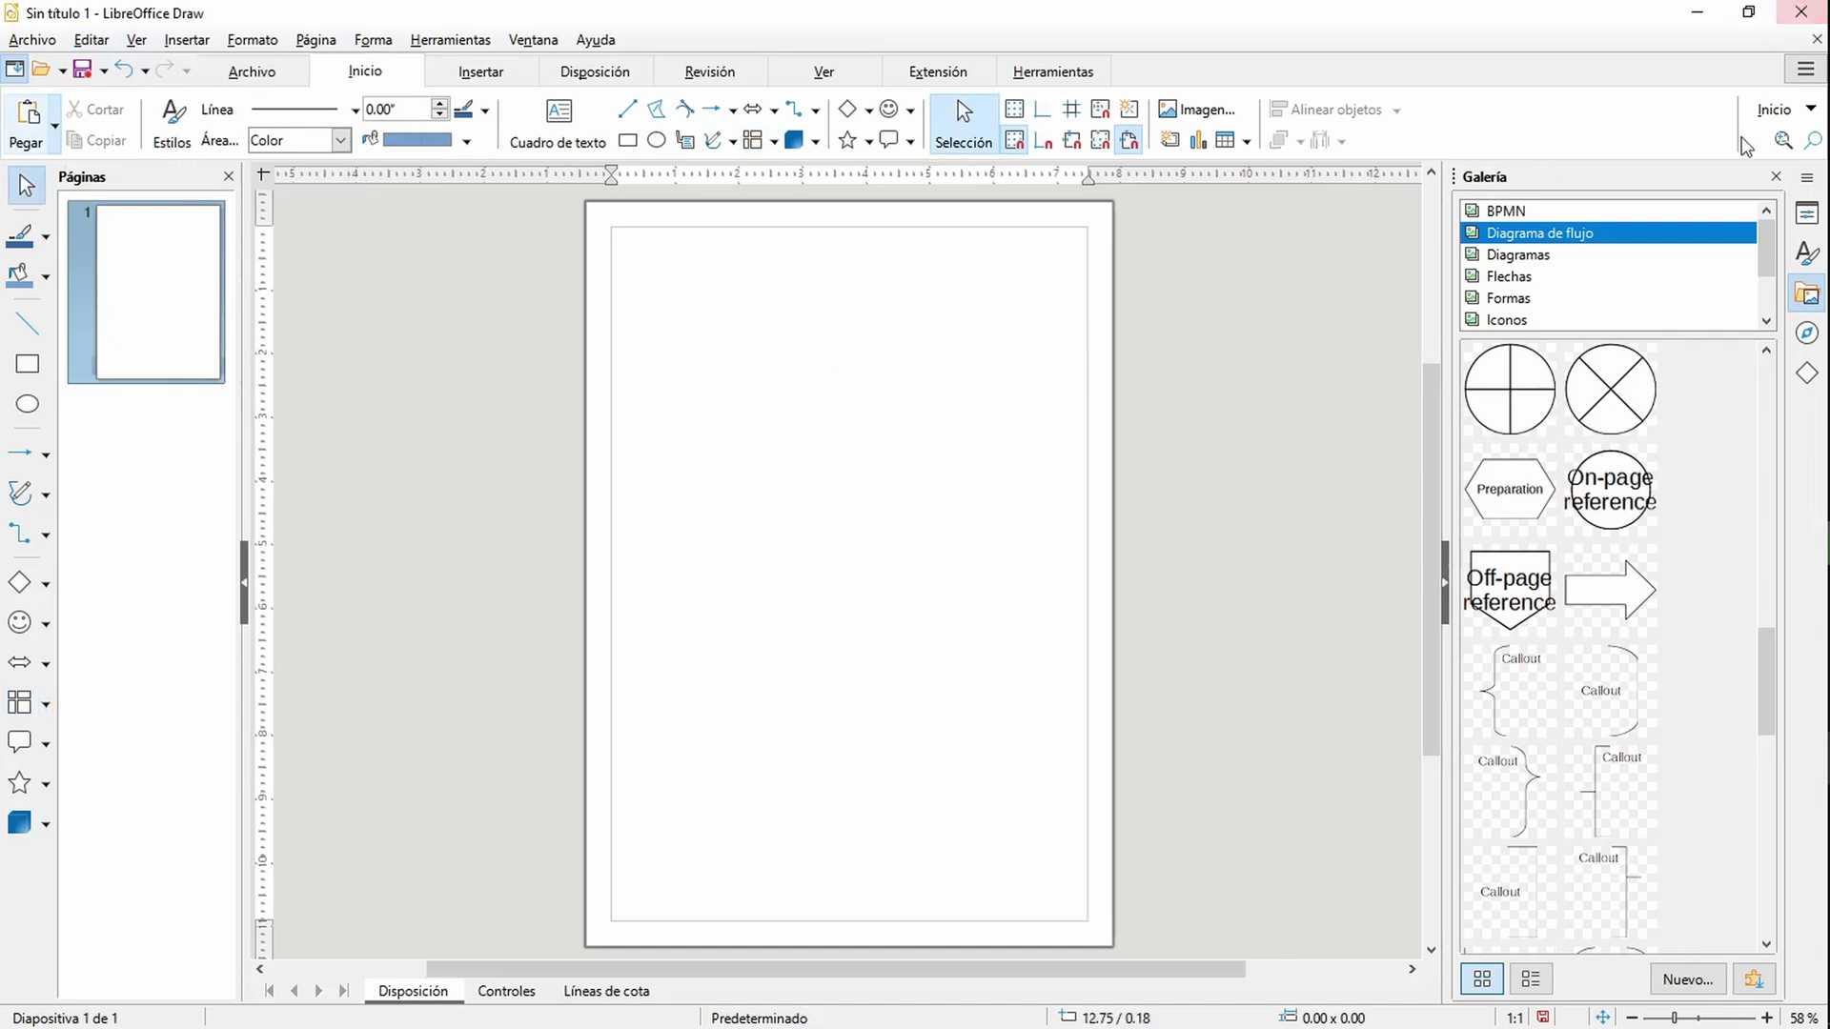
Step: Close the blank Draw drawing and return to the LibreOffice Start Center
left_click(1758, 112)
left_click(1763, 113)
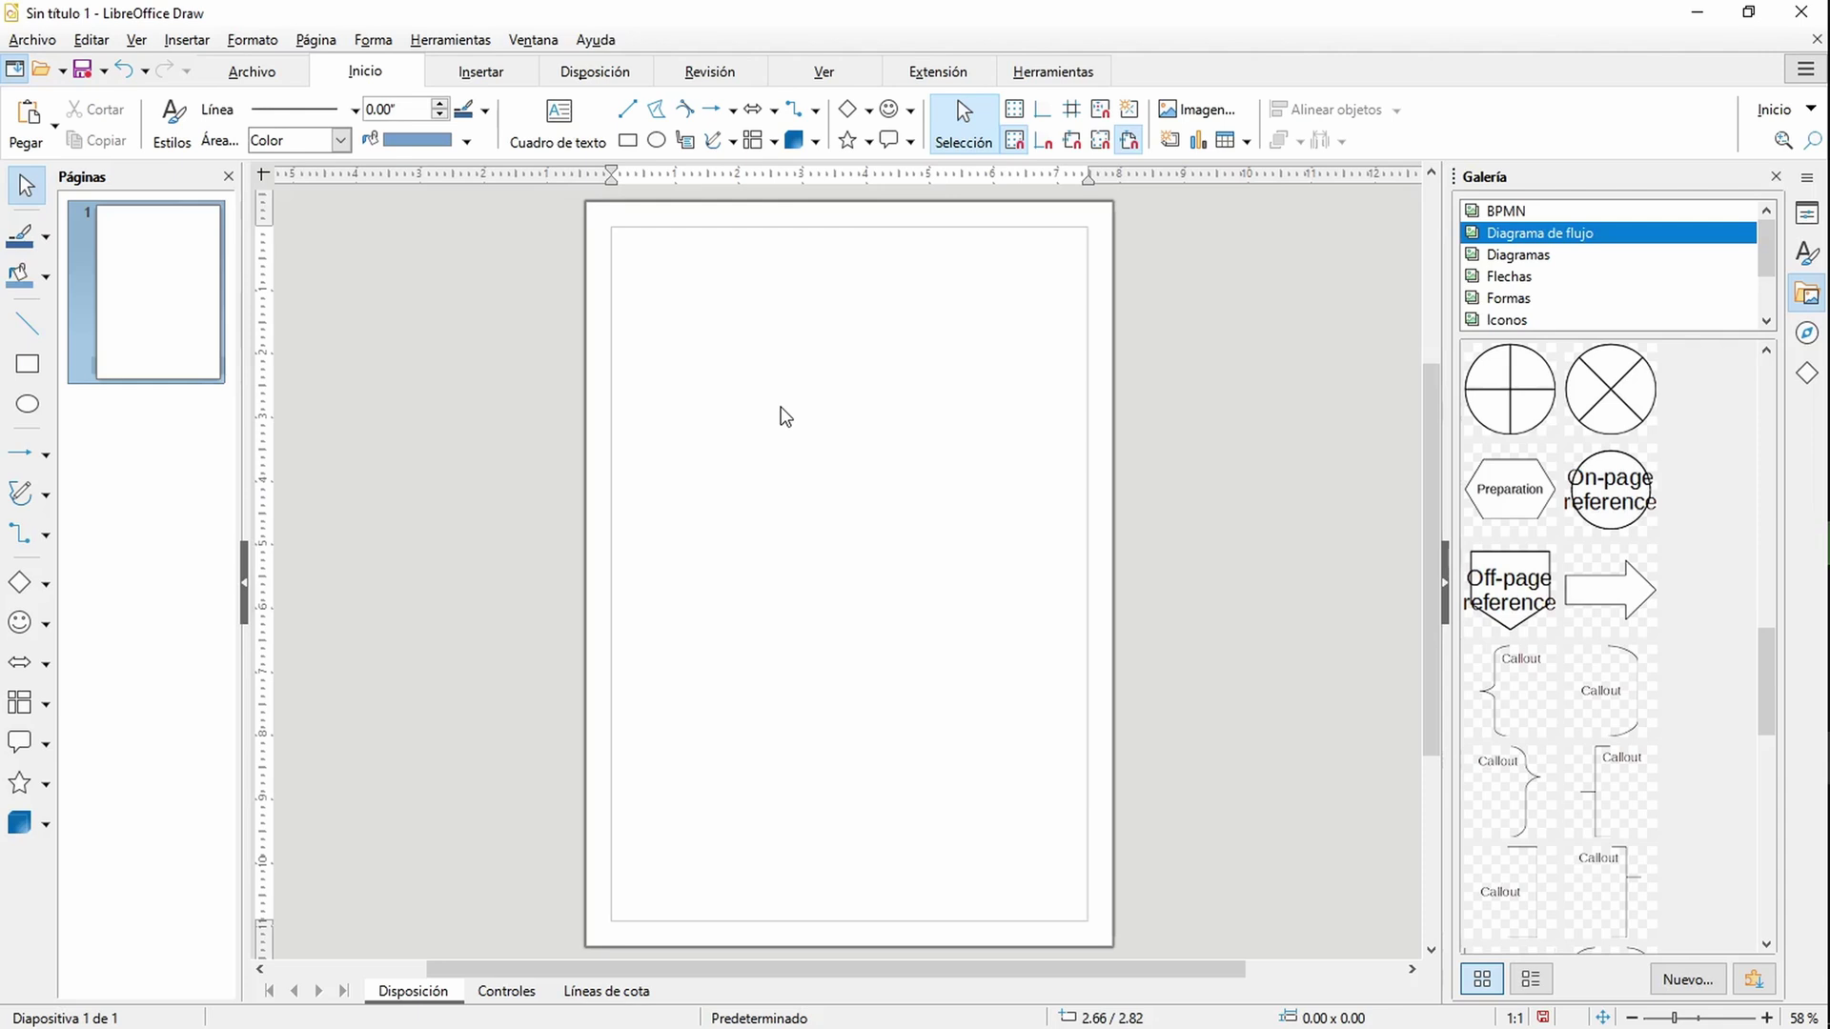
key("ctrl+w")
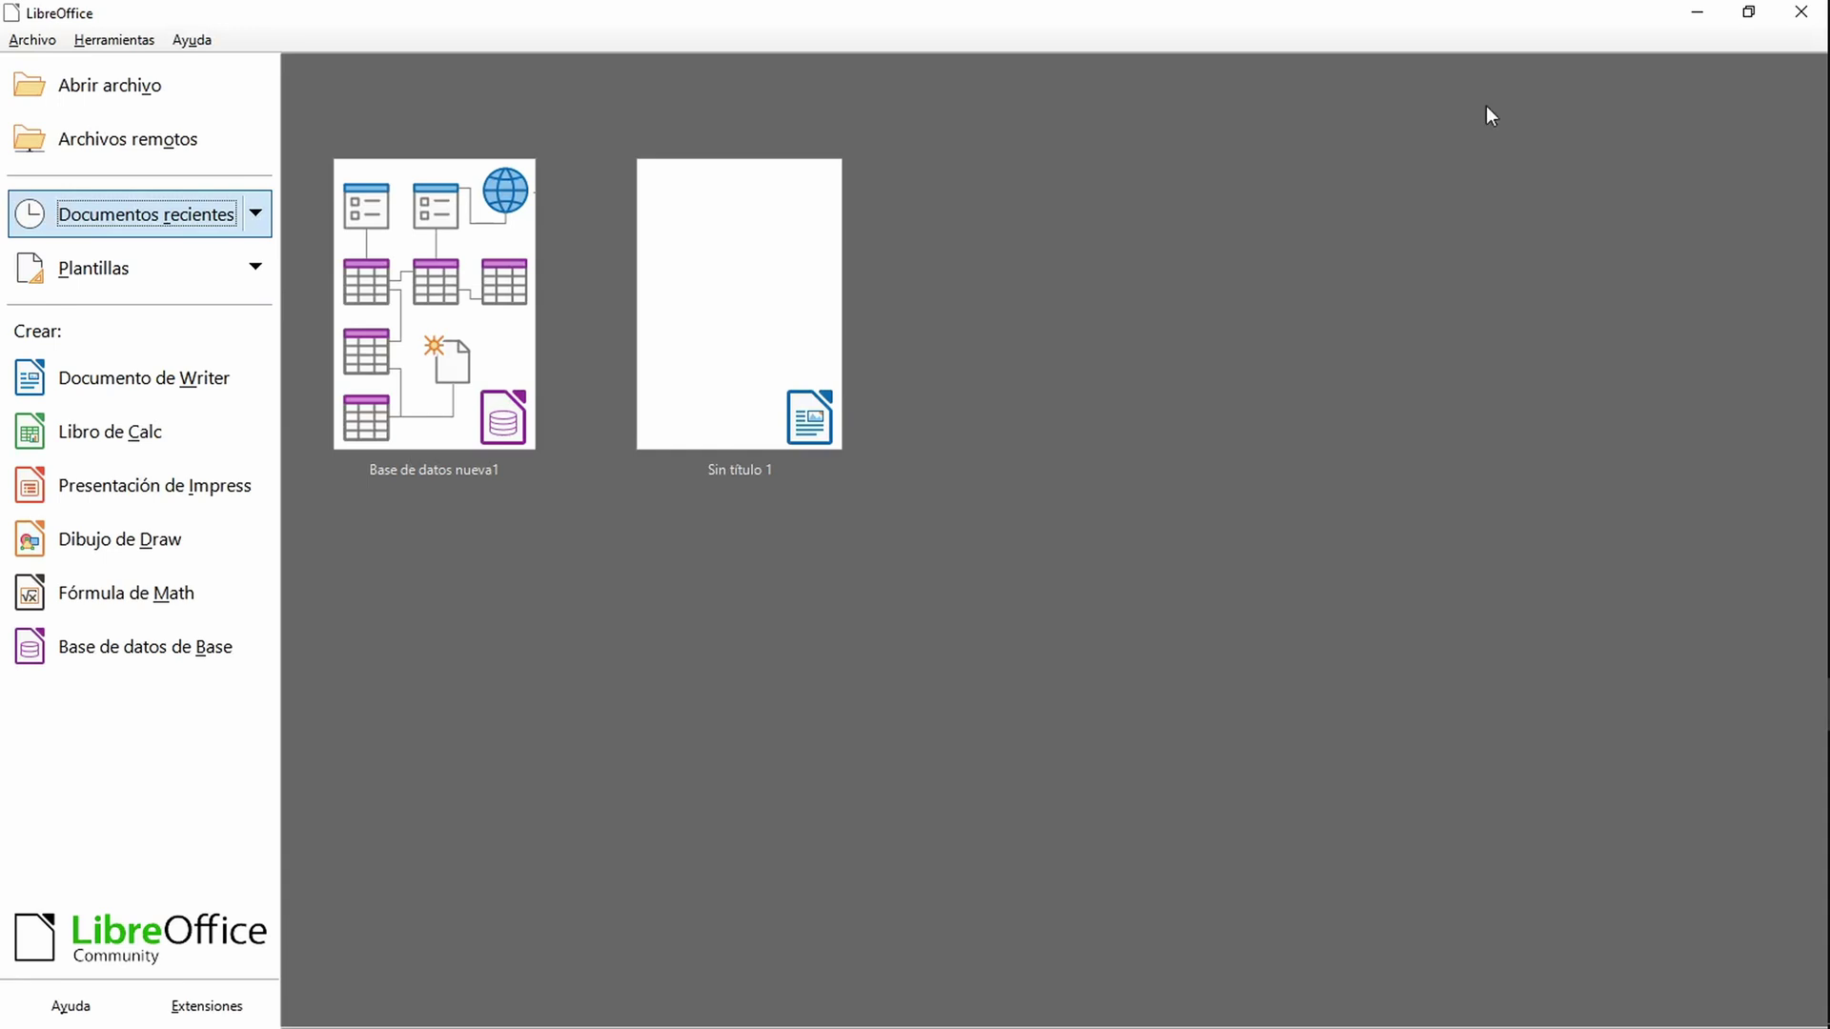
Step: View the new-database wizard's first page, cancel it, and open the recent database Base de datos nueva1
left_click(114, 654)
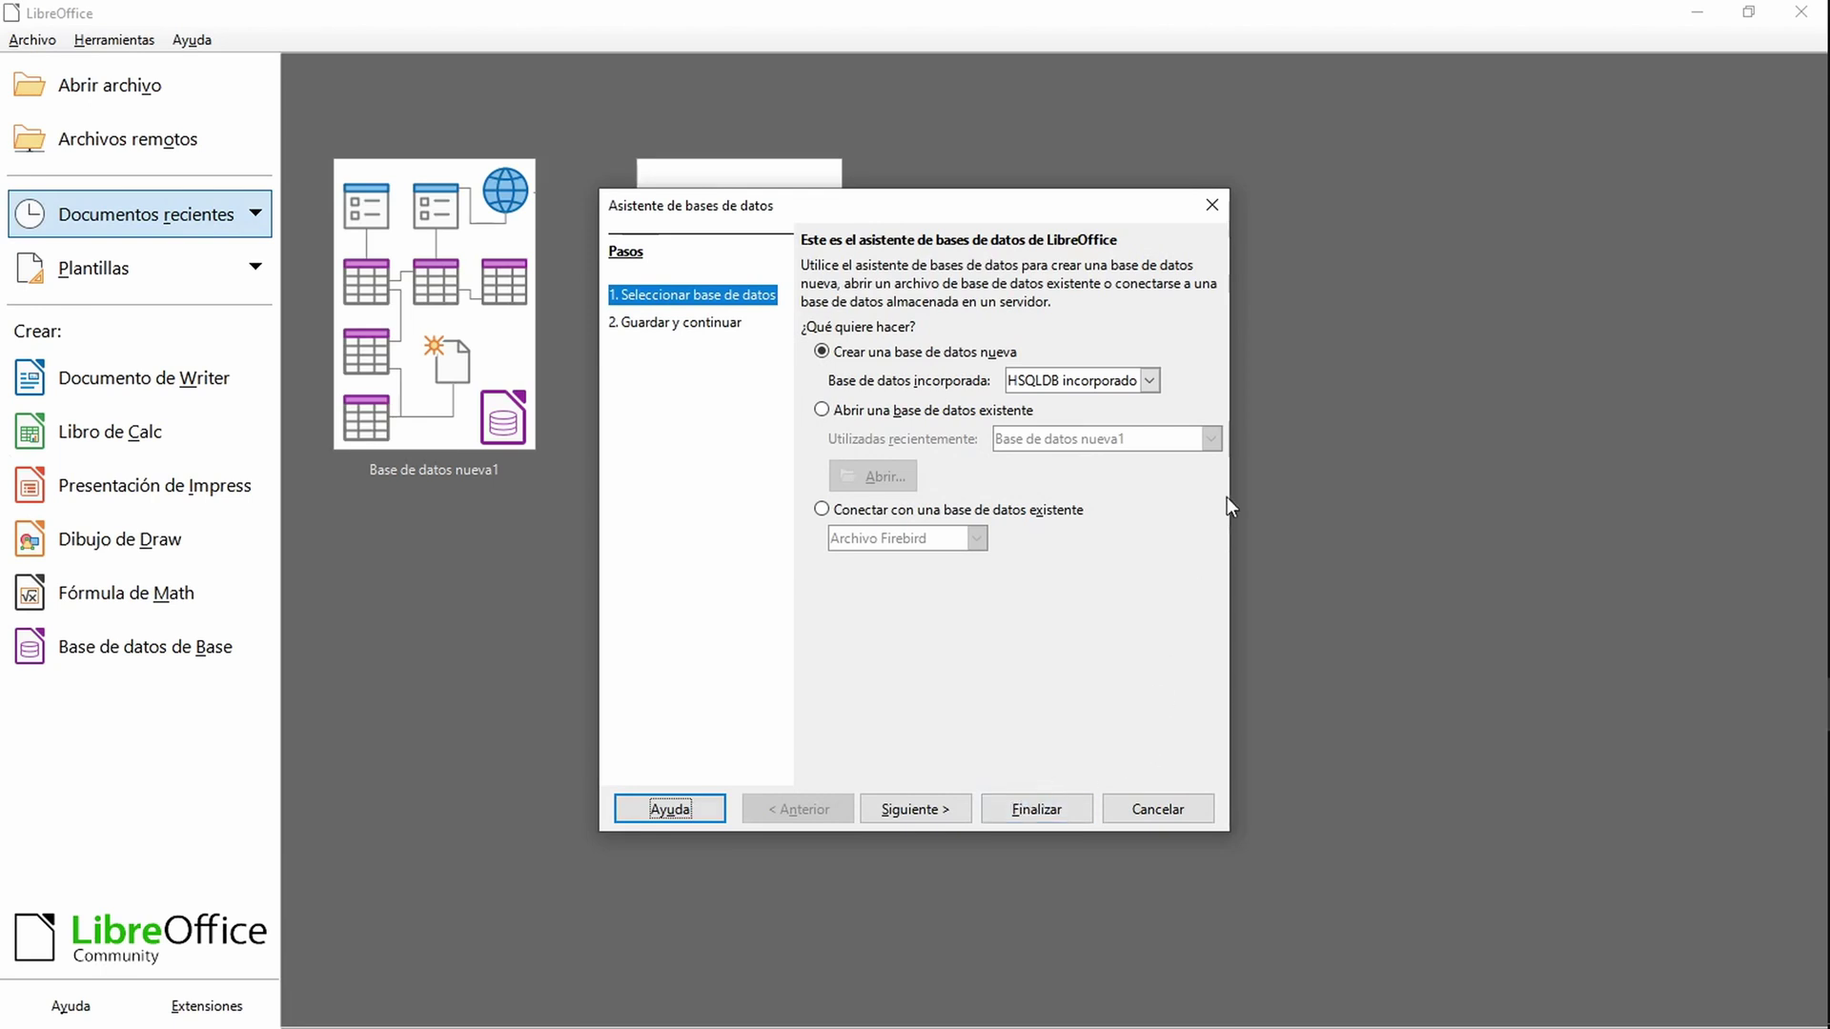
left_click(1182, 811)
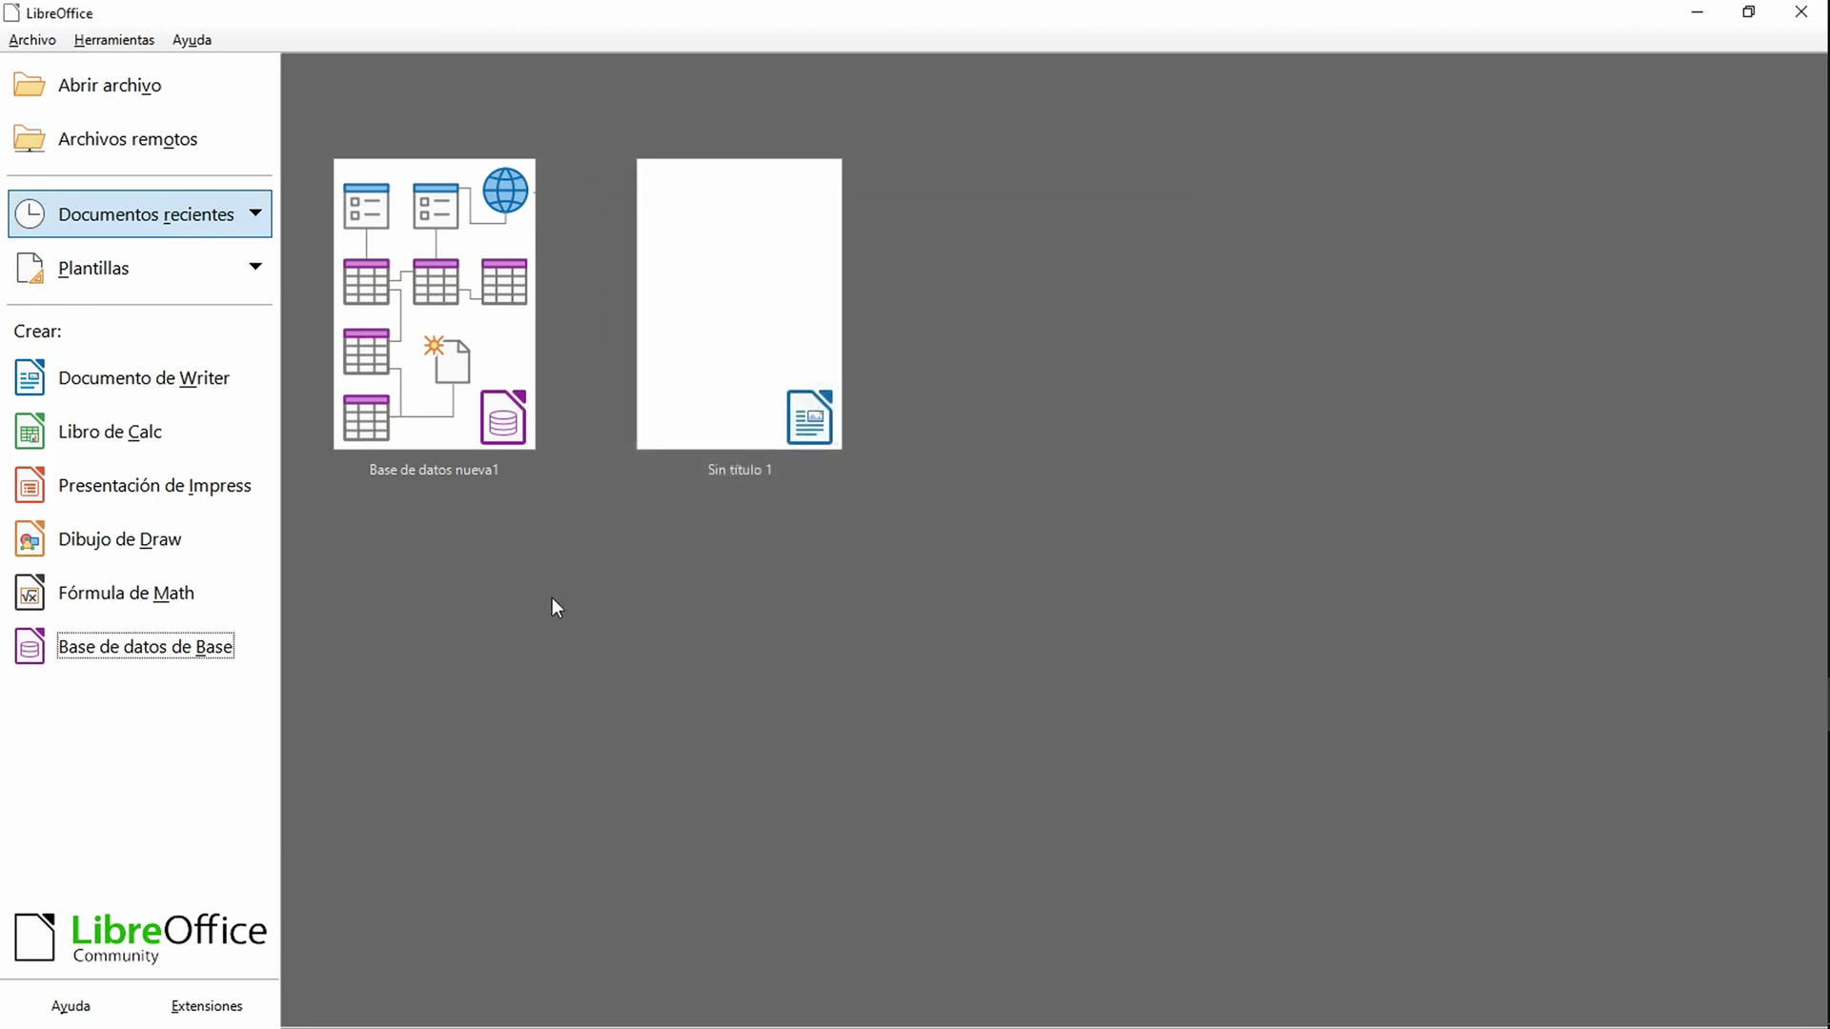
left_click(462, 306)
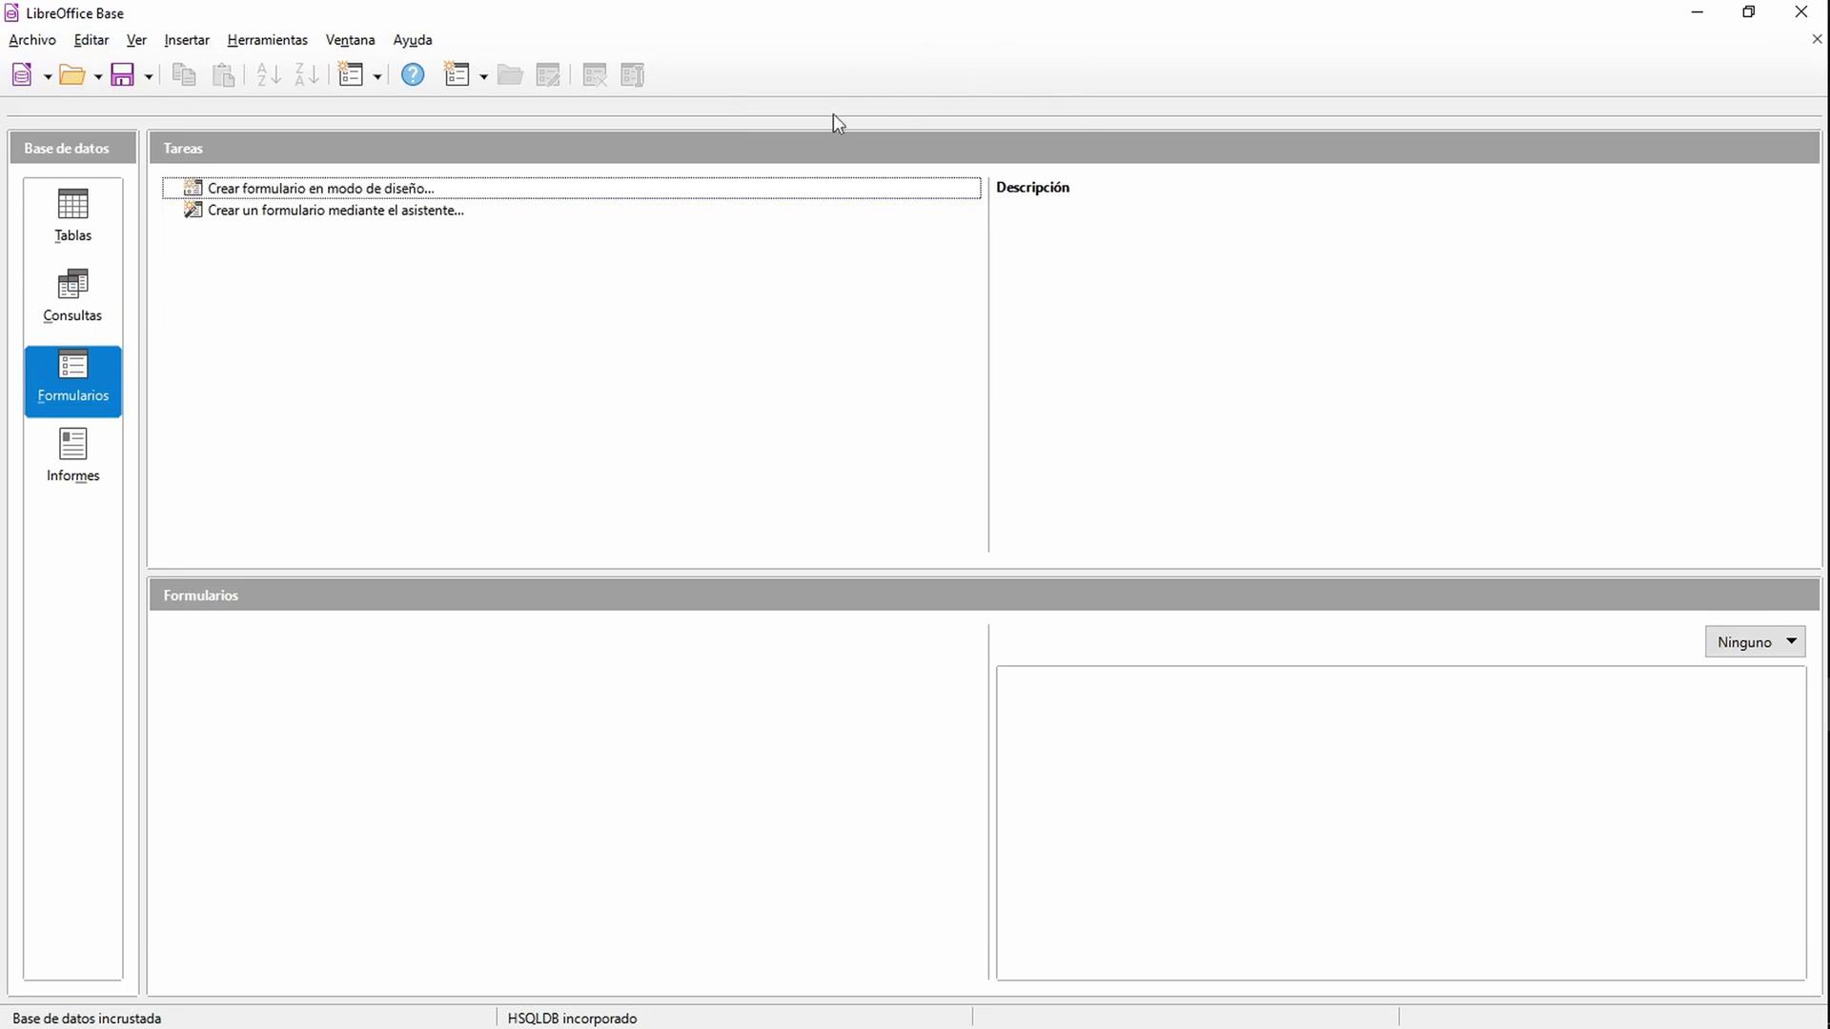
Step: Look through Base's Editar and Insertar commands without choosing any
key("Down")
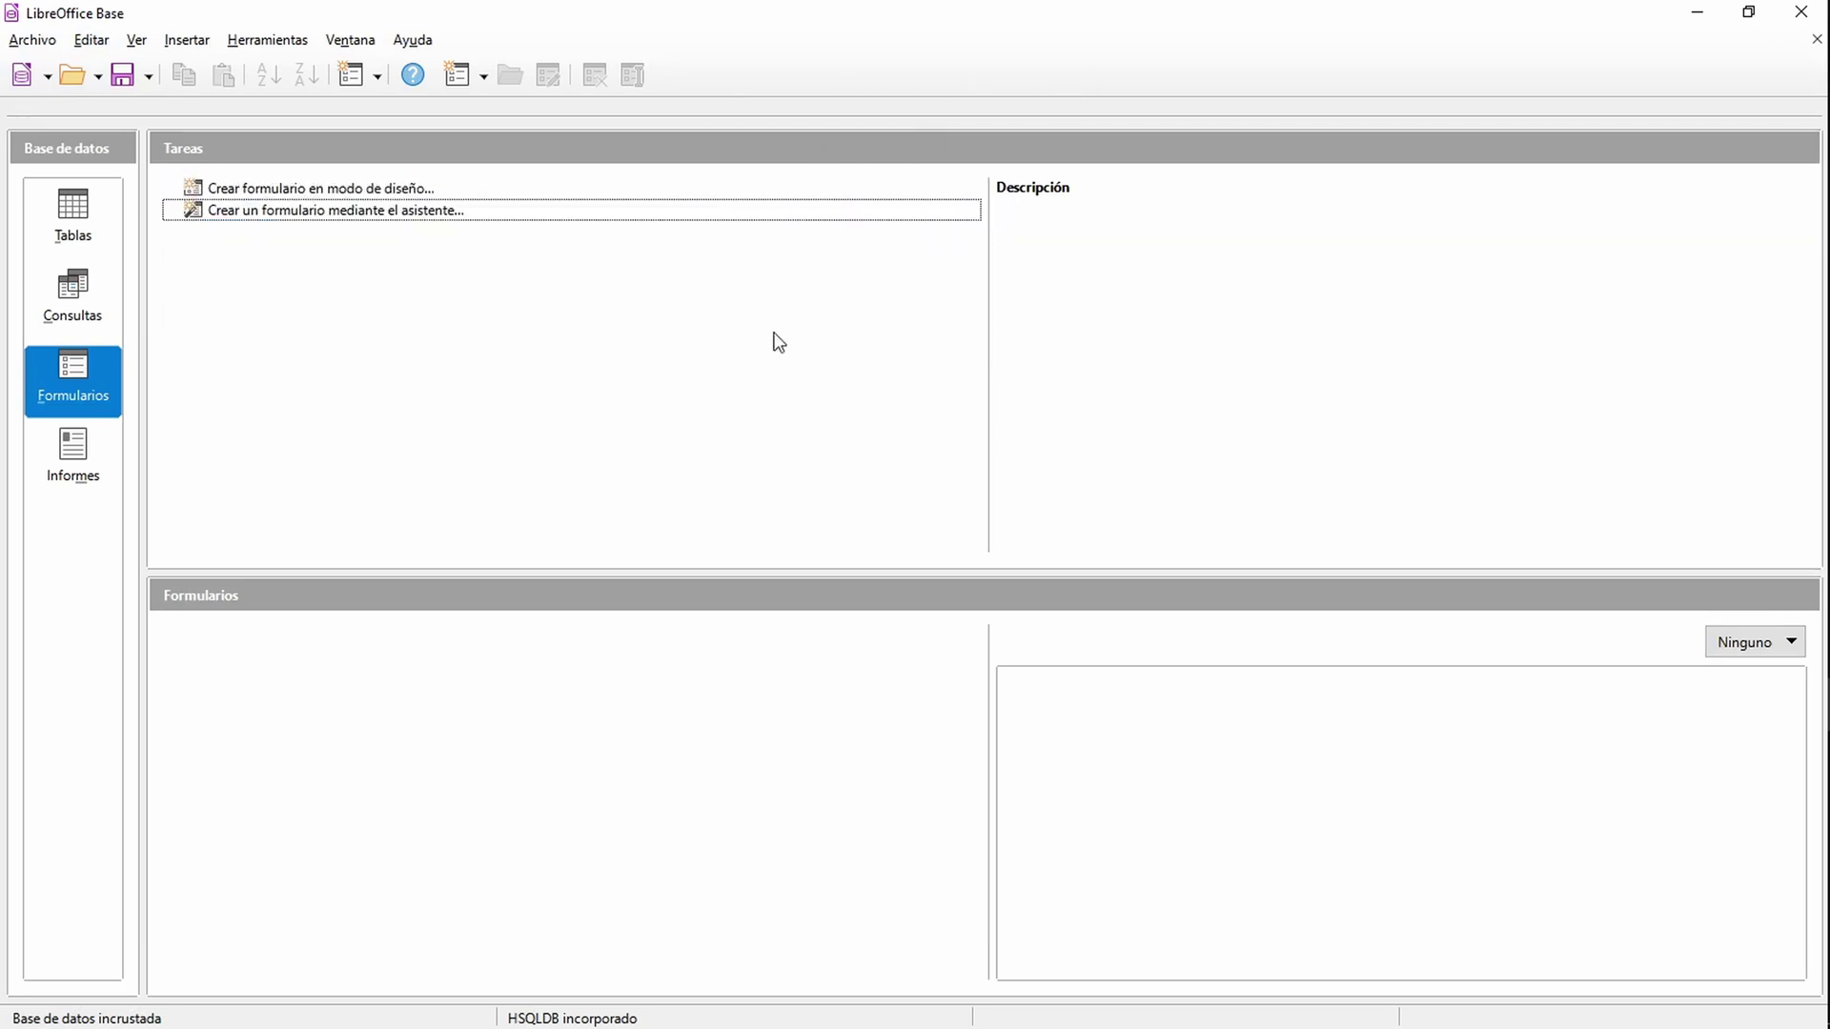
left_click(90, 41)
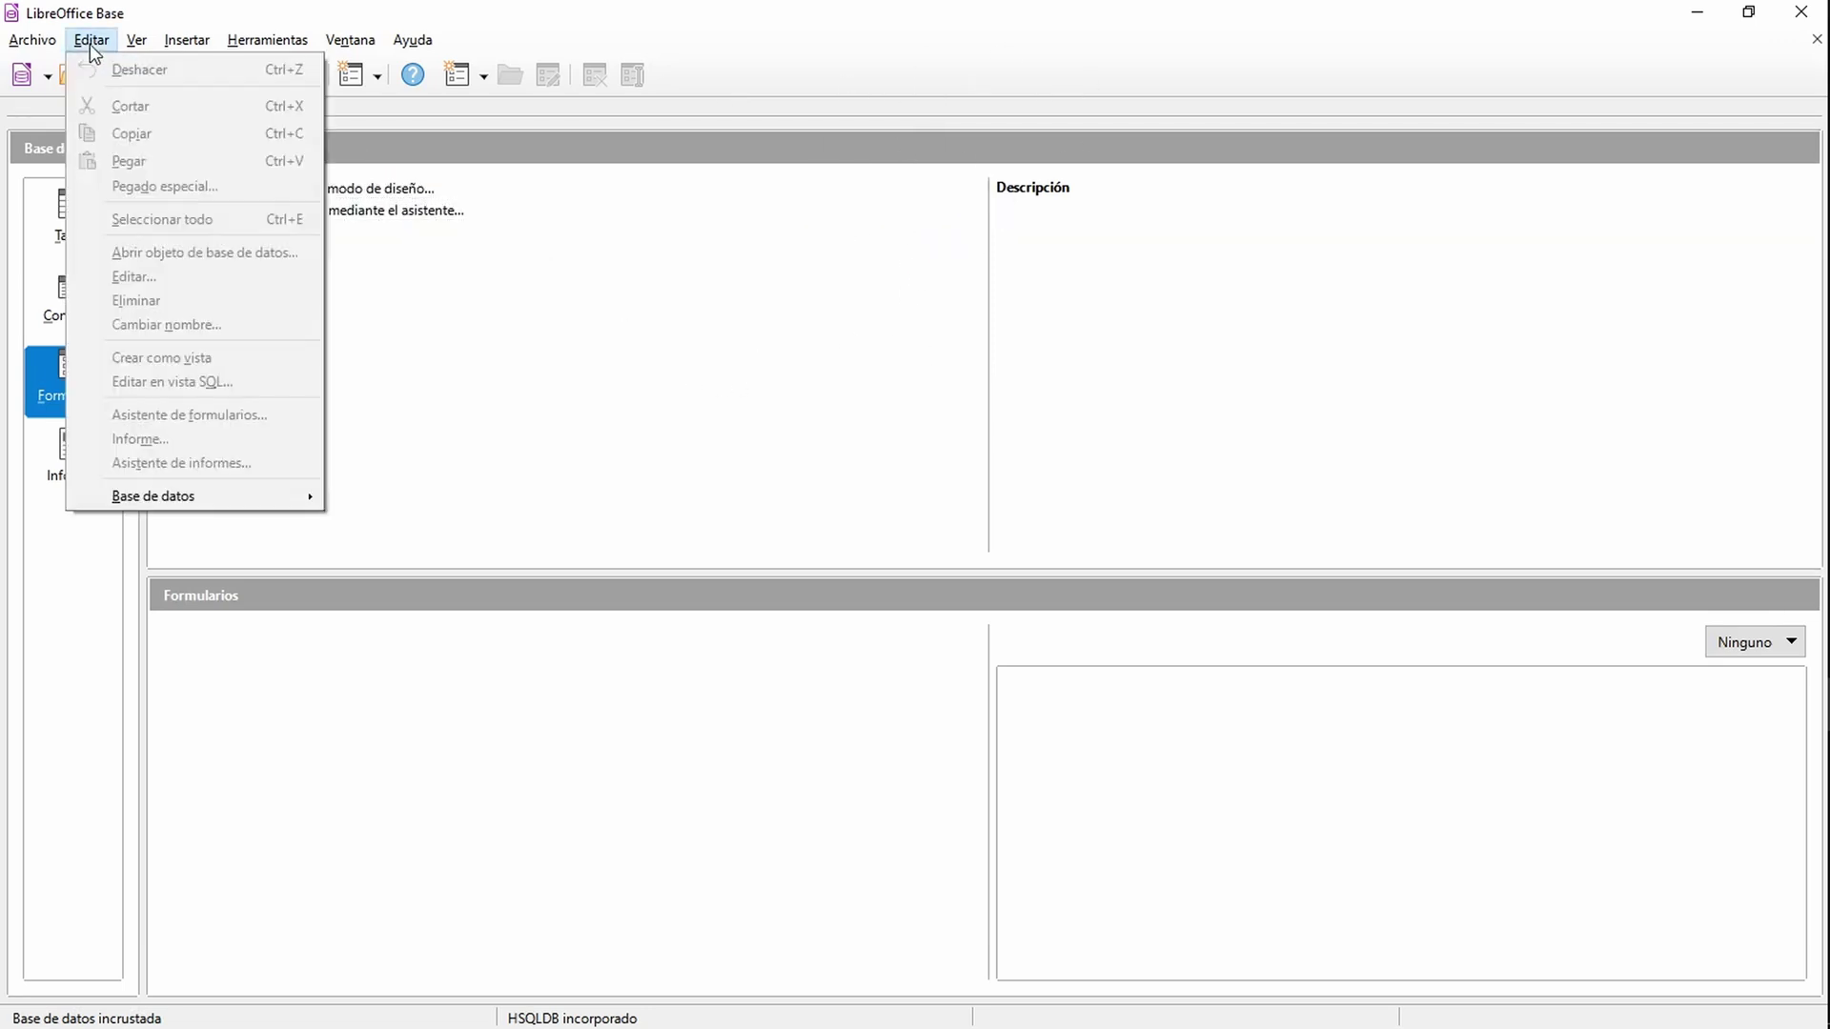
mouse_move(128, 40)
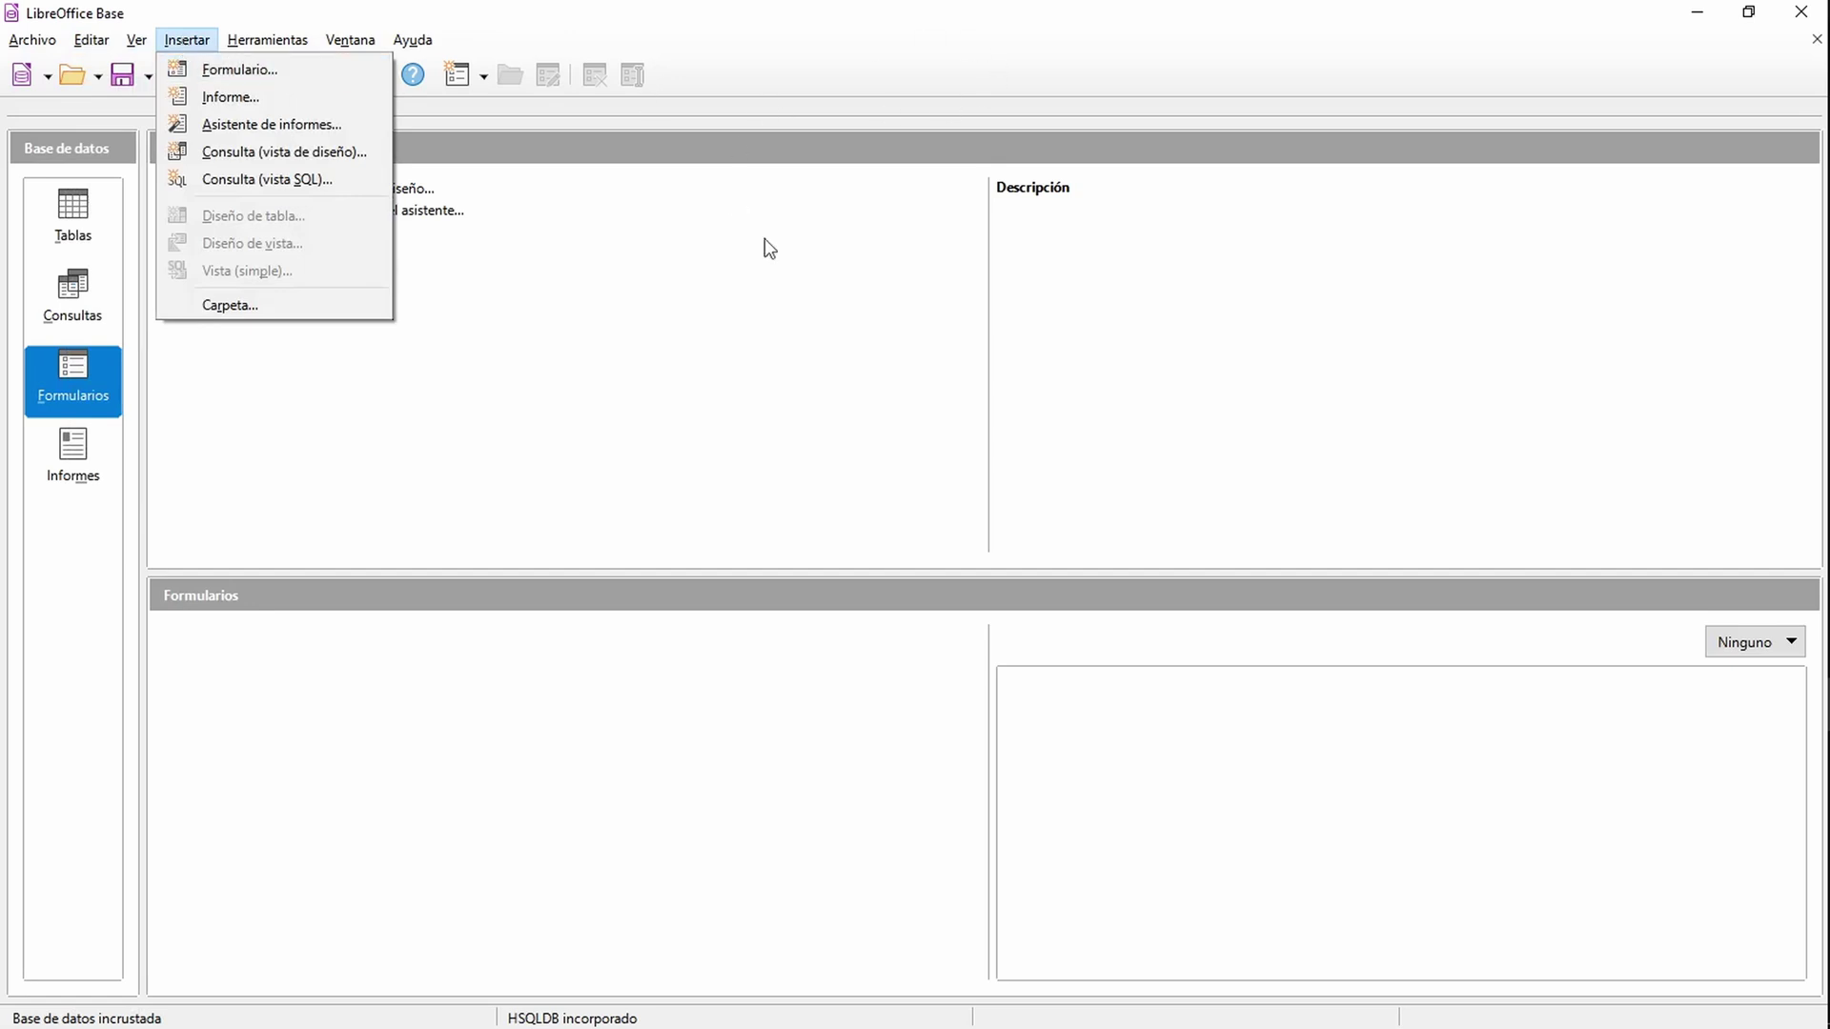
left_click(718, 355)
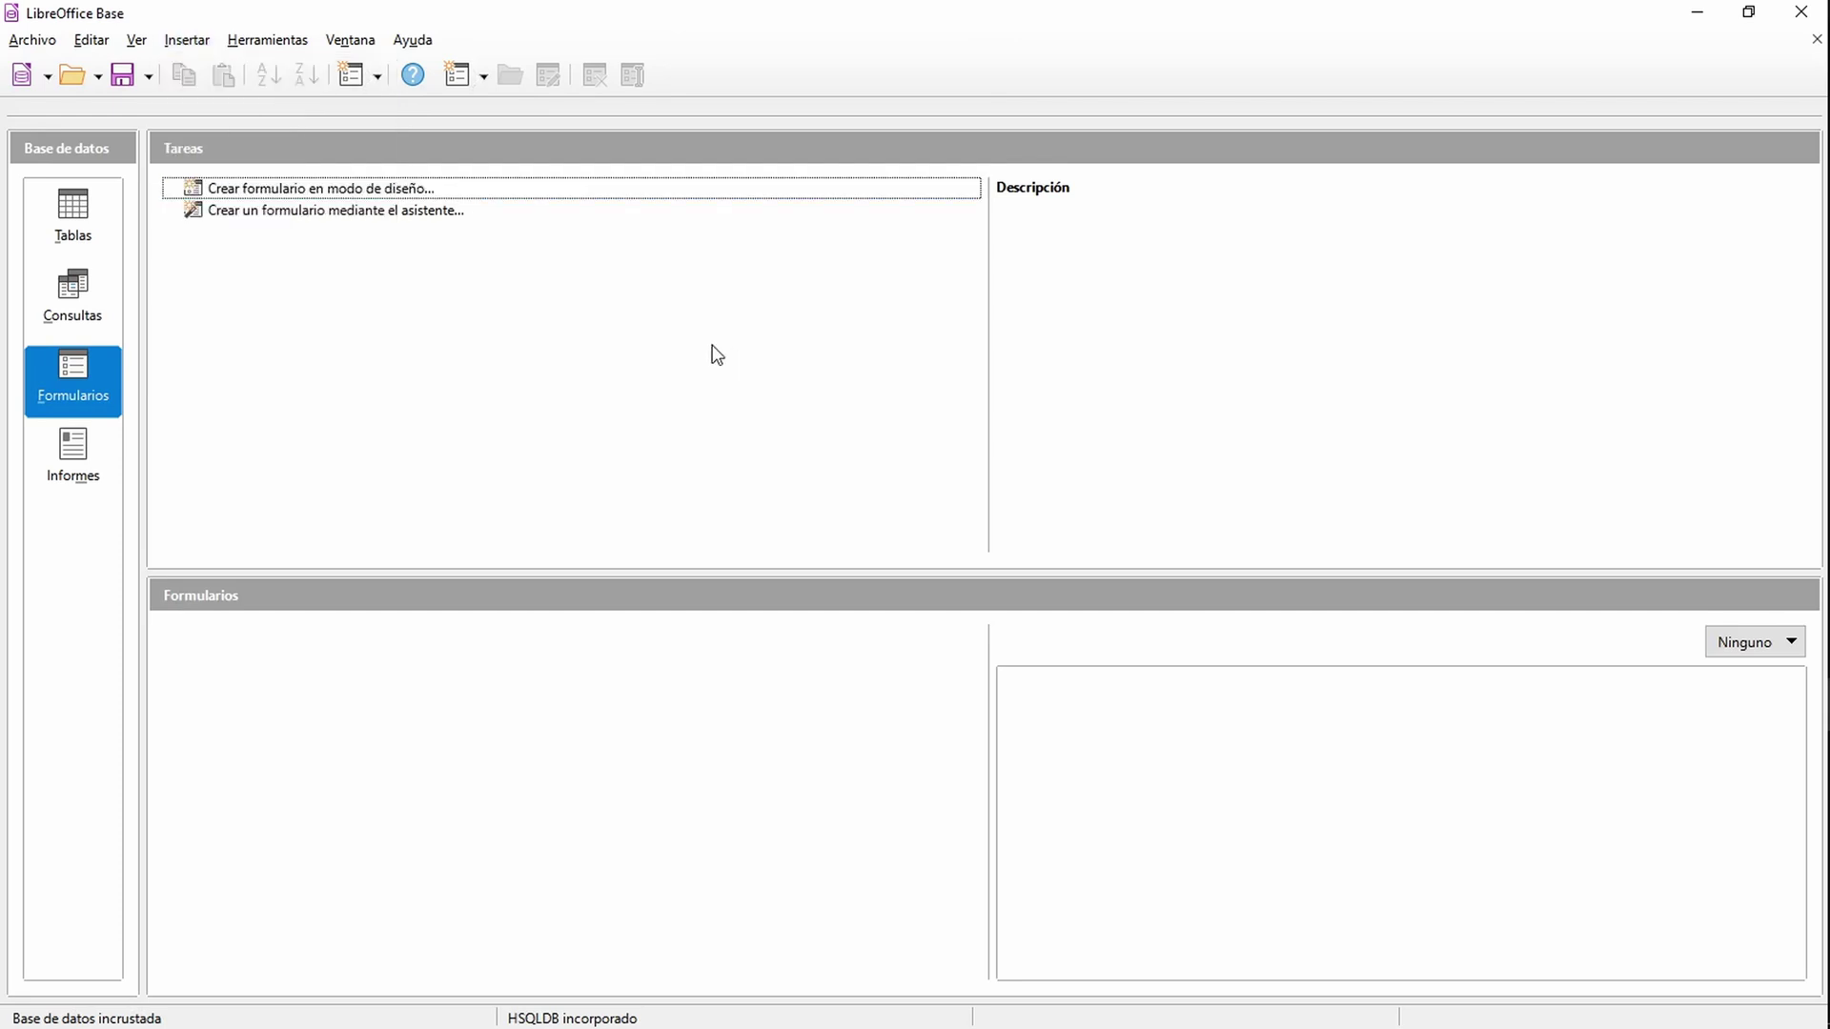
Step: Switch to the Access database and look through its Inicio, Crear and Datos externos commands
key("alt+Tab")
key("alt+Tab")
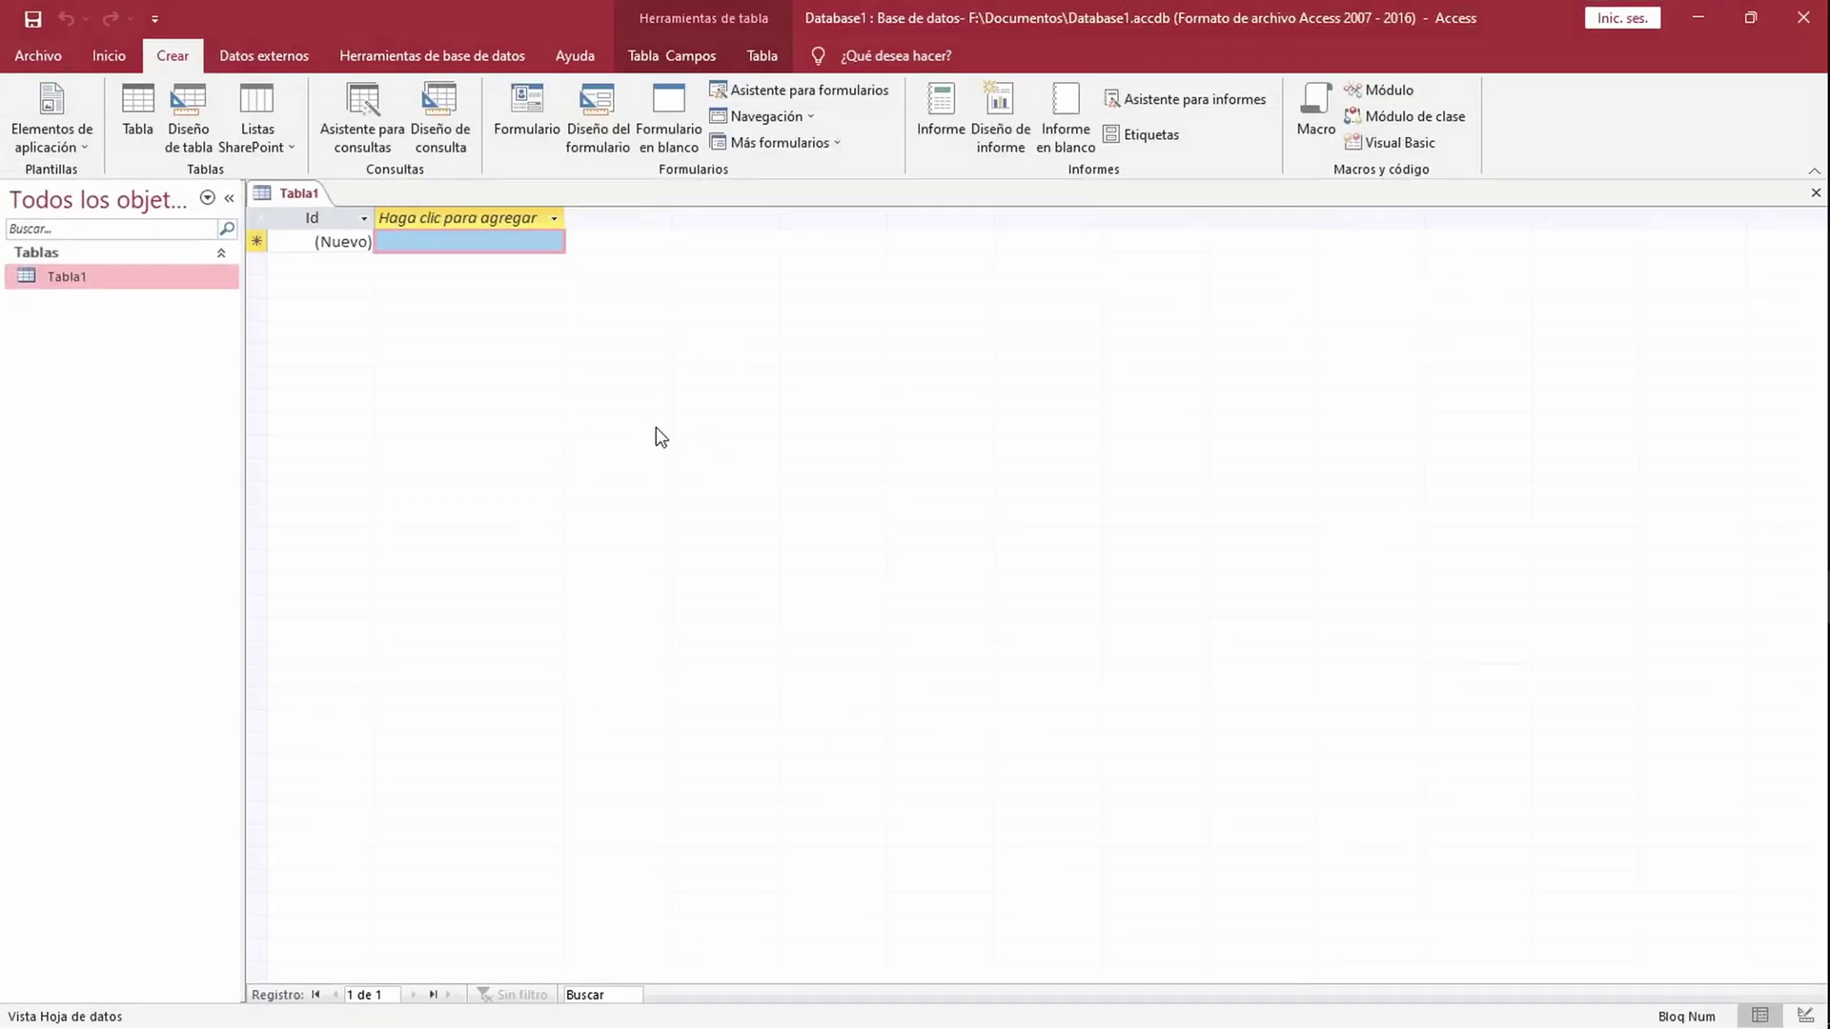
left_click(108, 56)
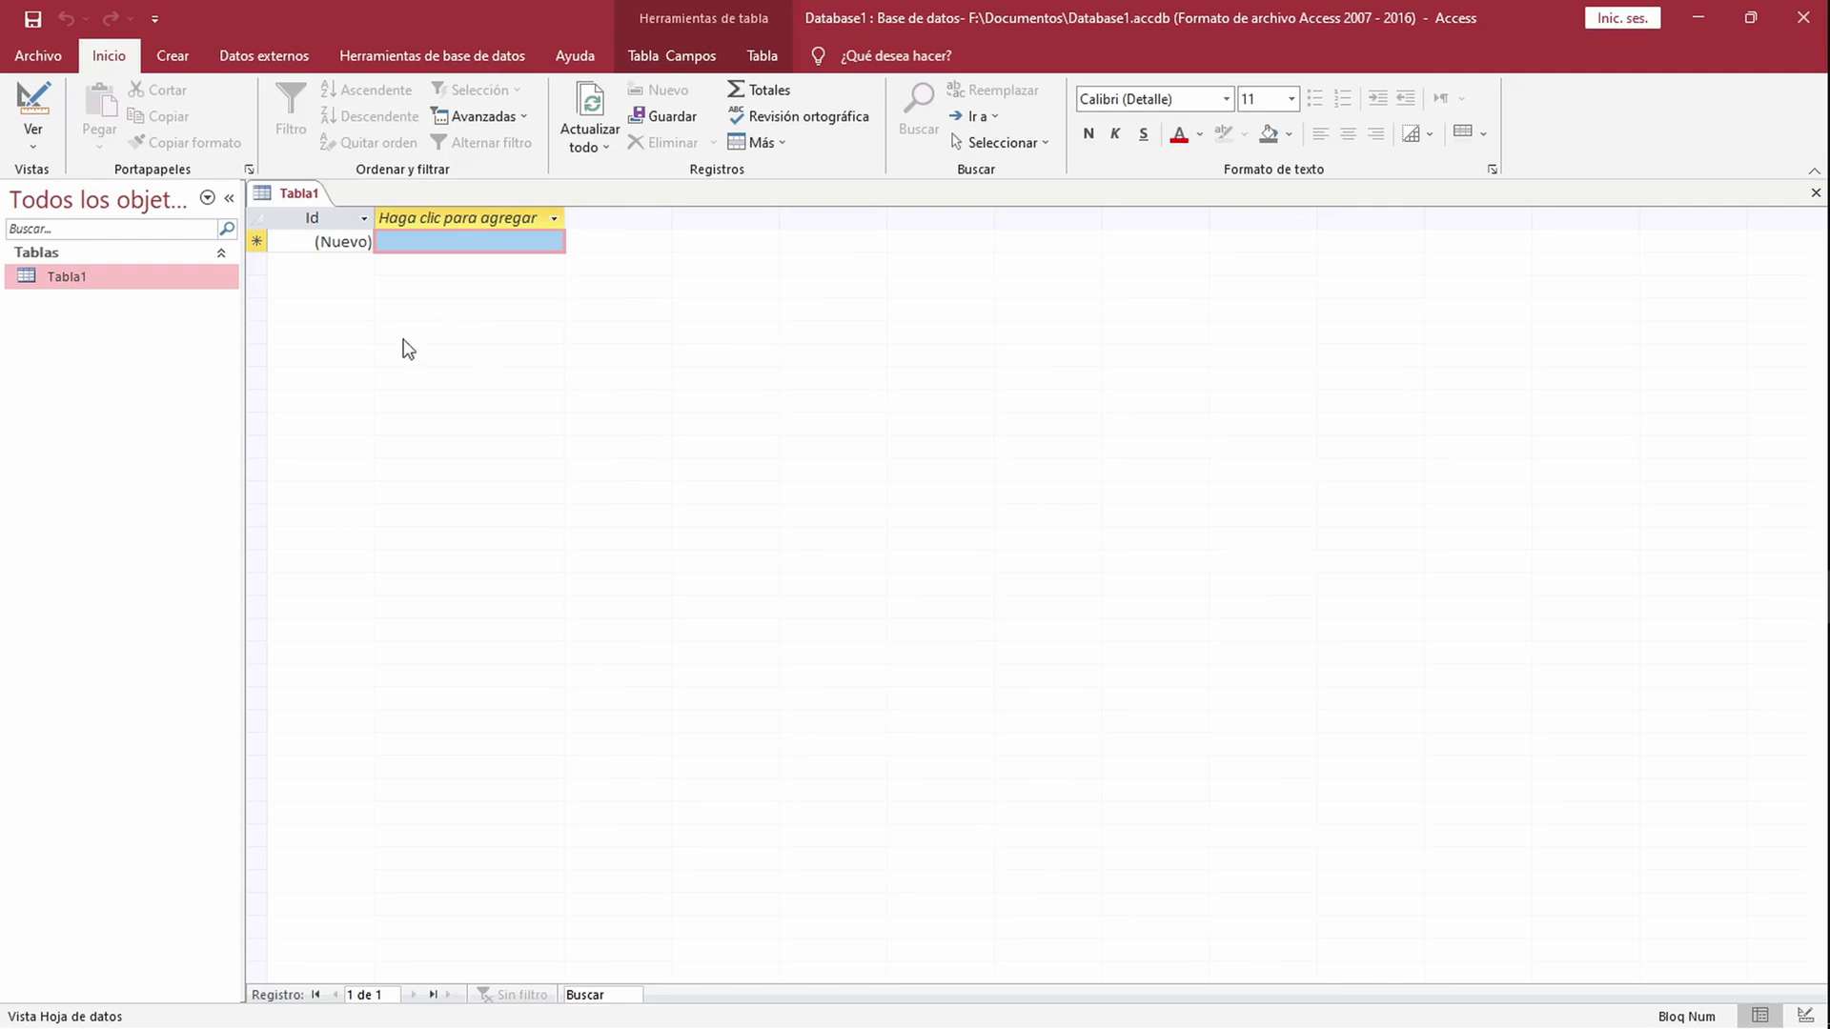
left_click(181, 59)
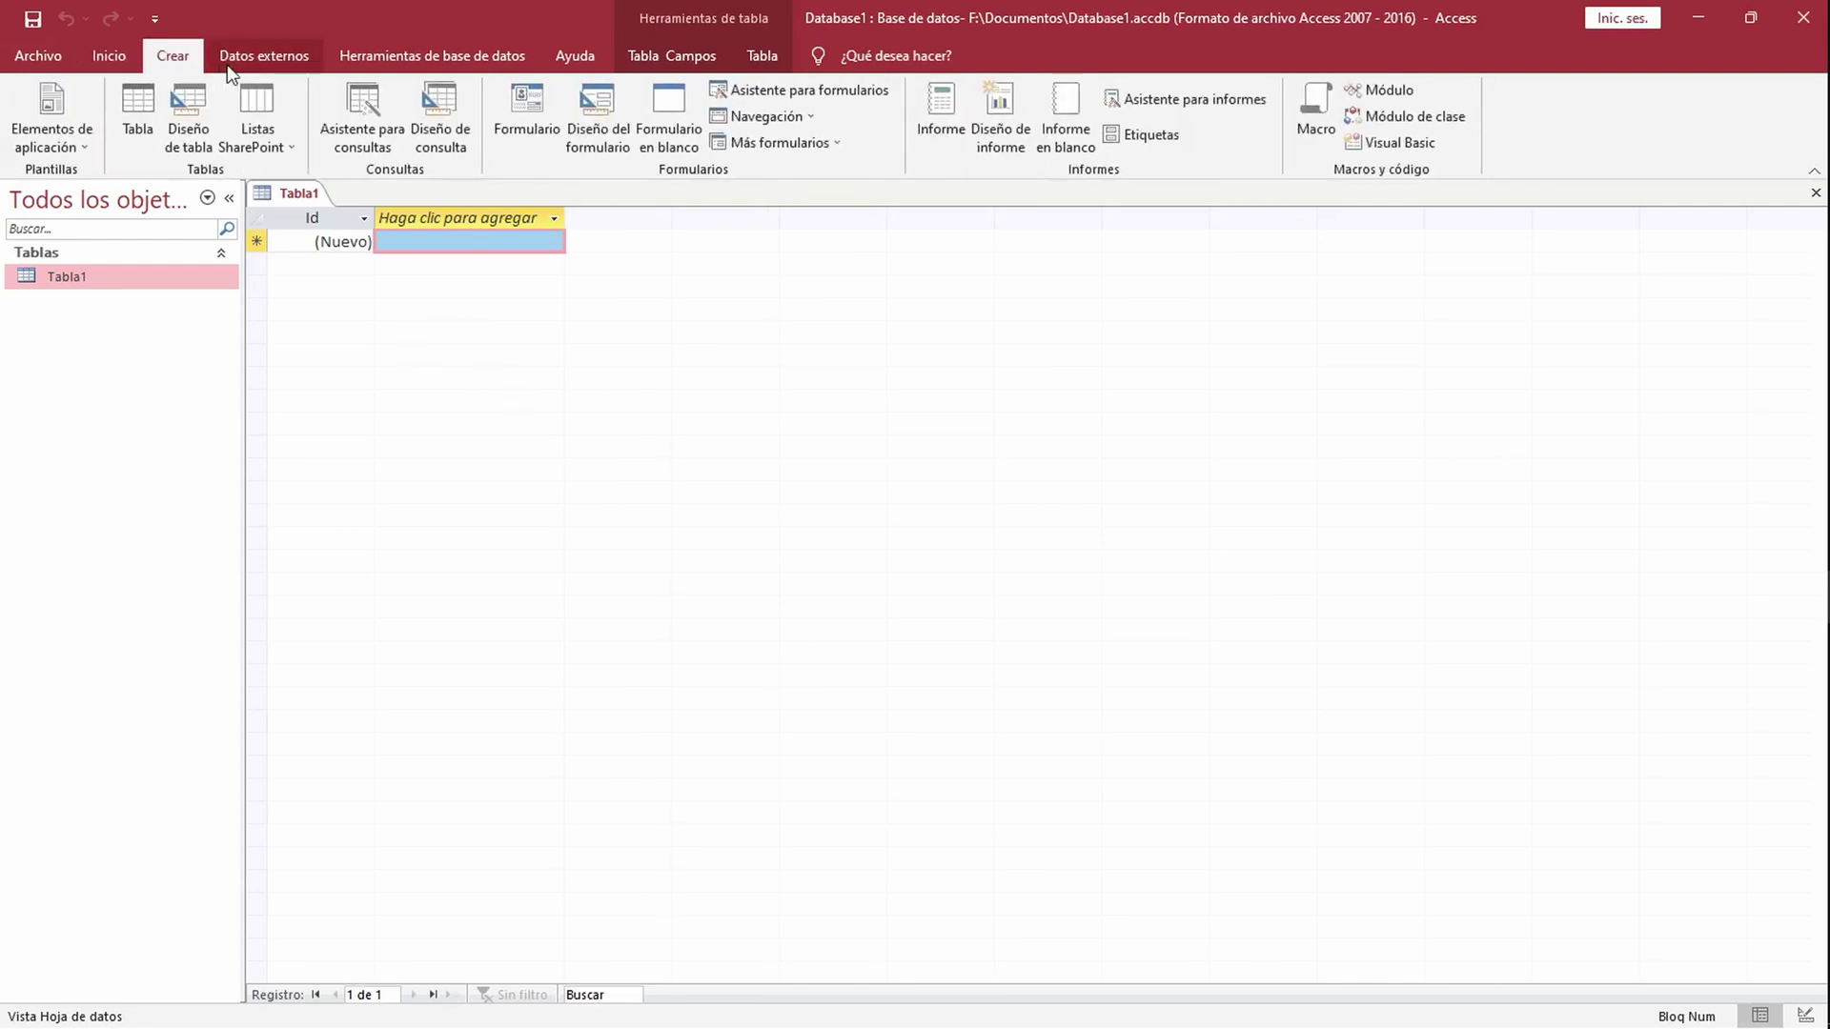
left_click(278, 56)
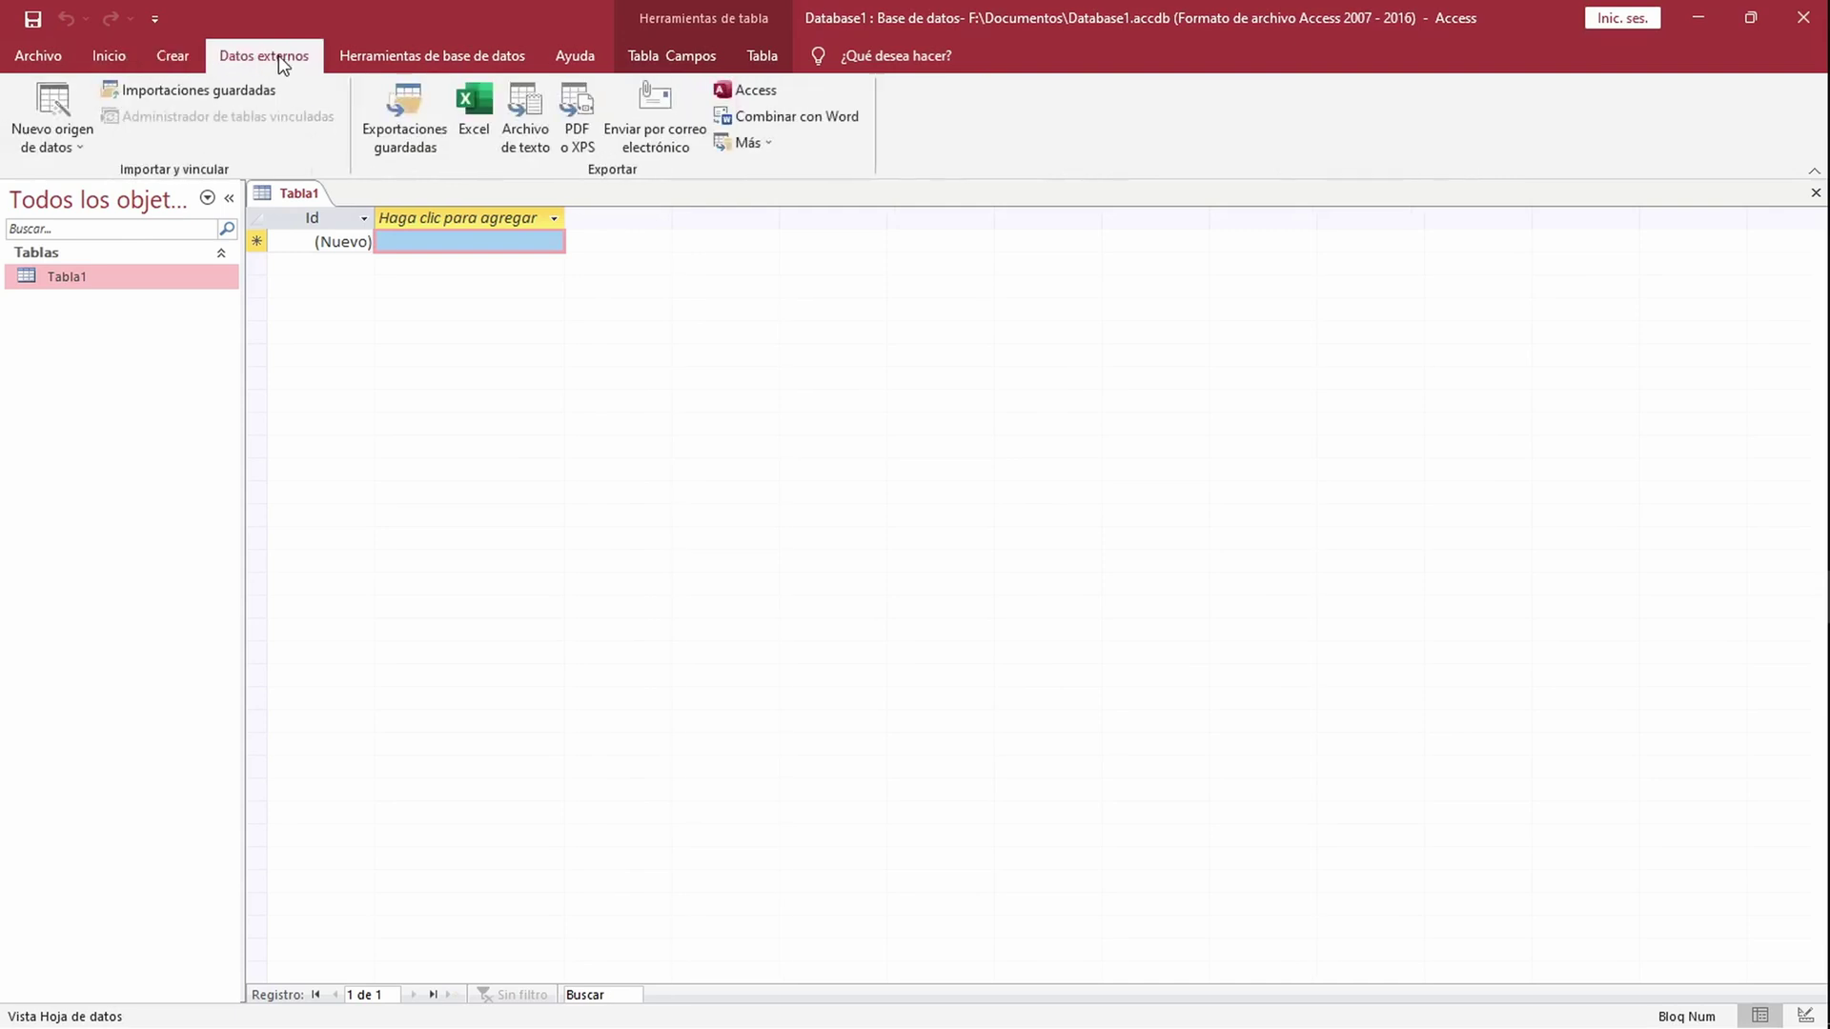
left_click(170, 55)
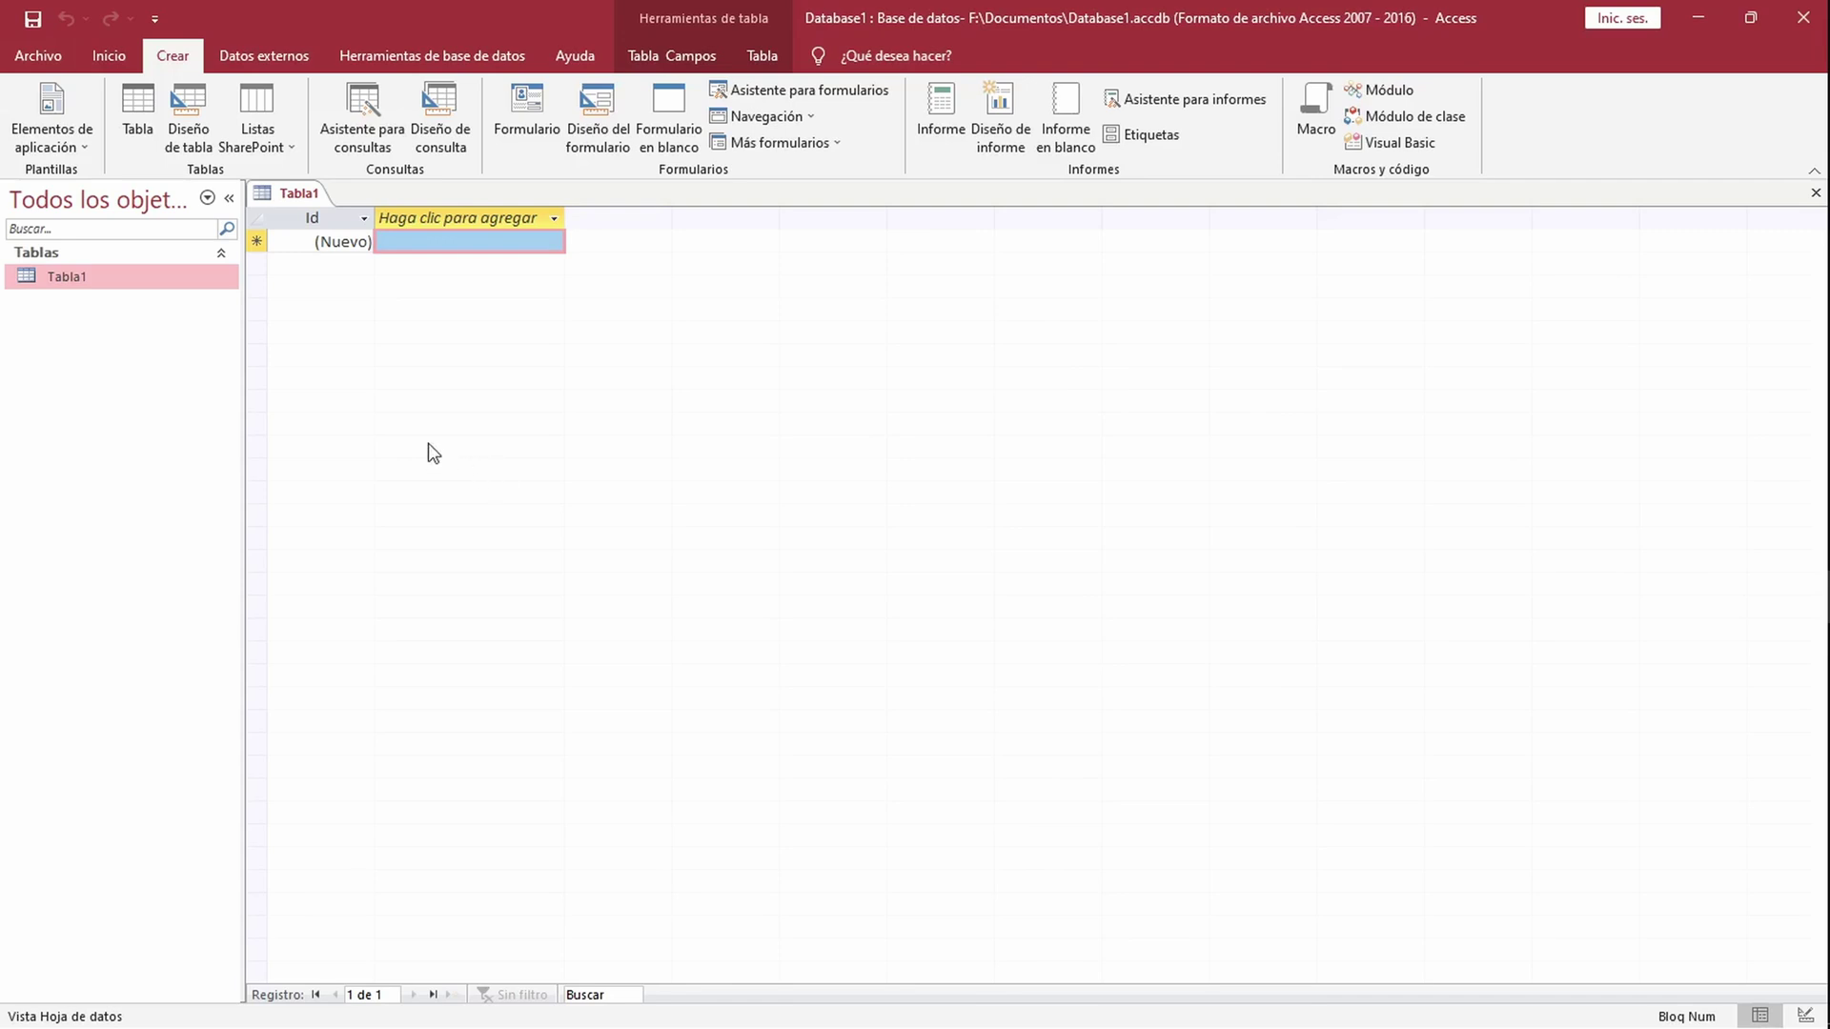
left_click(110, 57)
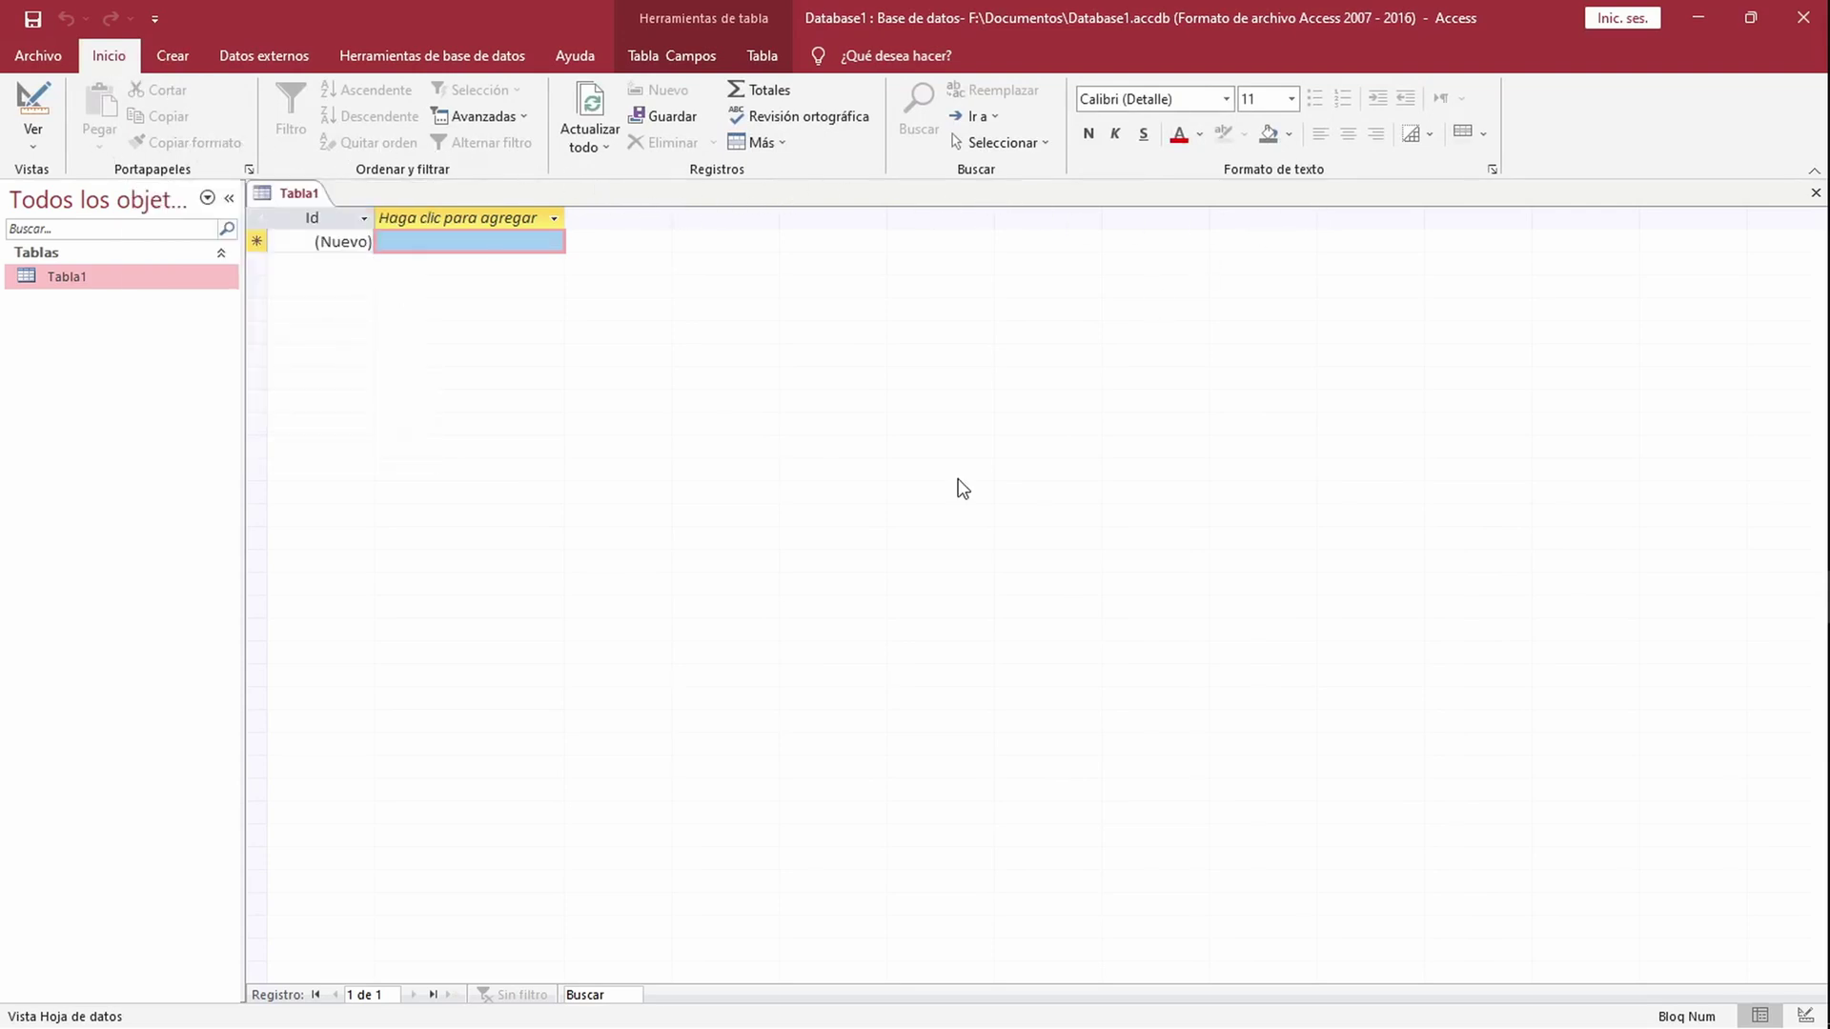
Step: Return to LibreOffice Base, view its Archivo and Ver commands, and inspect the Personalizar dialog without changing anything
key("alt+Tab")
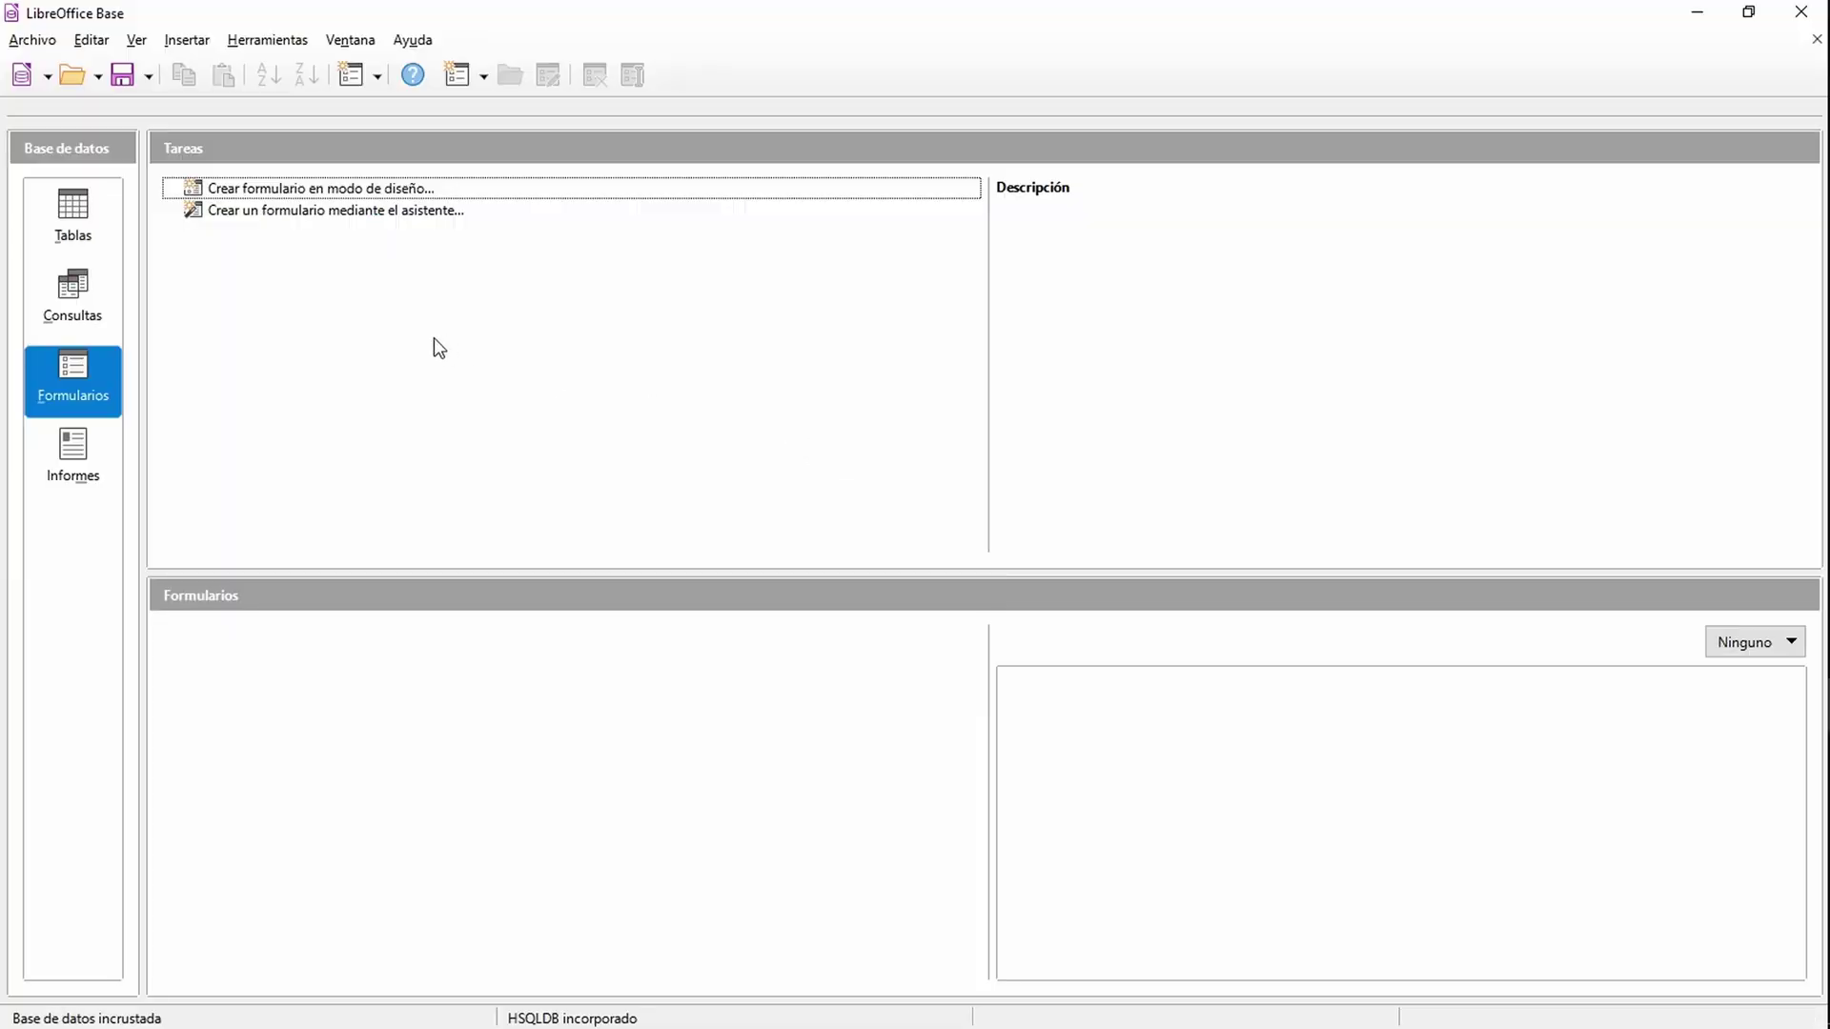
left_click(44, 41)
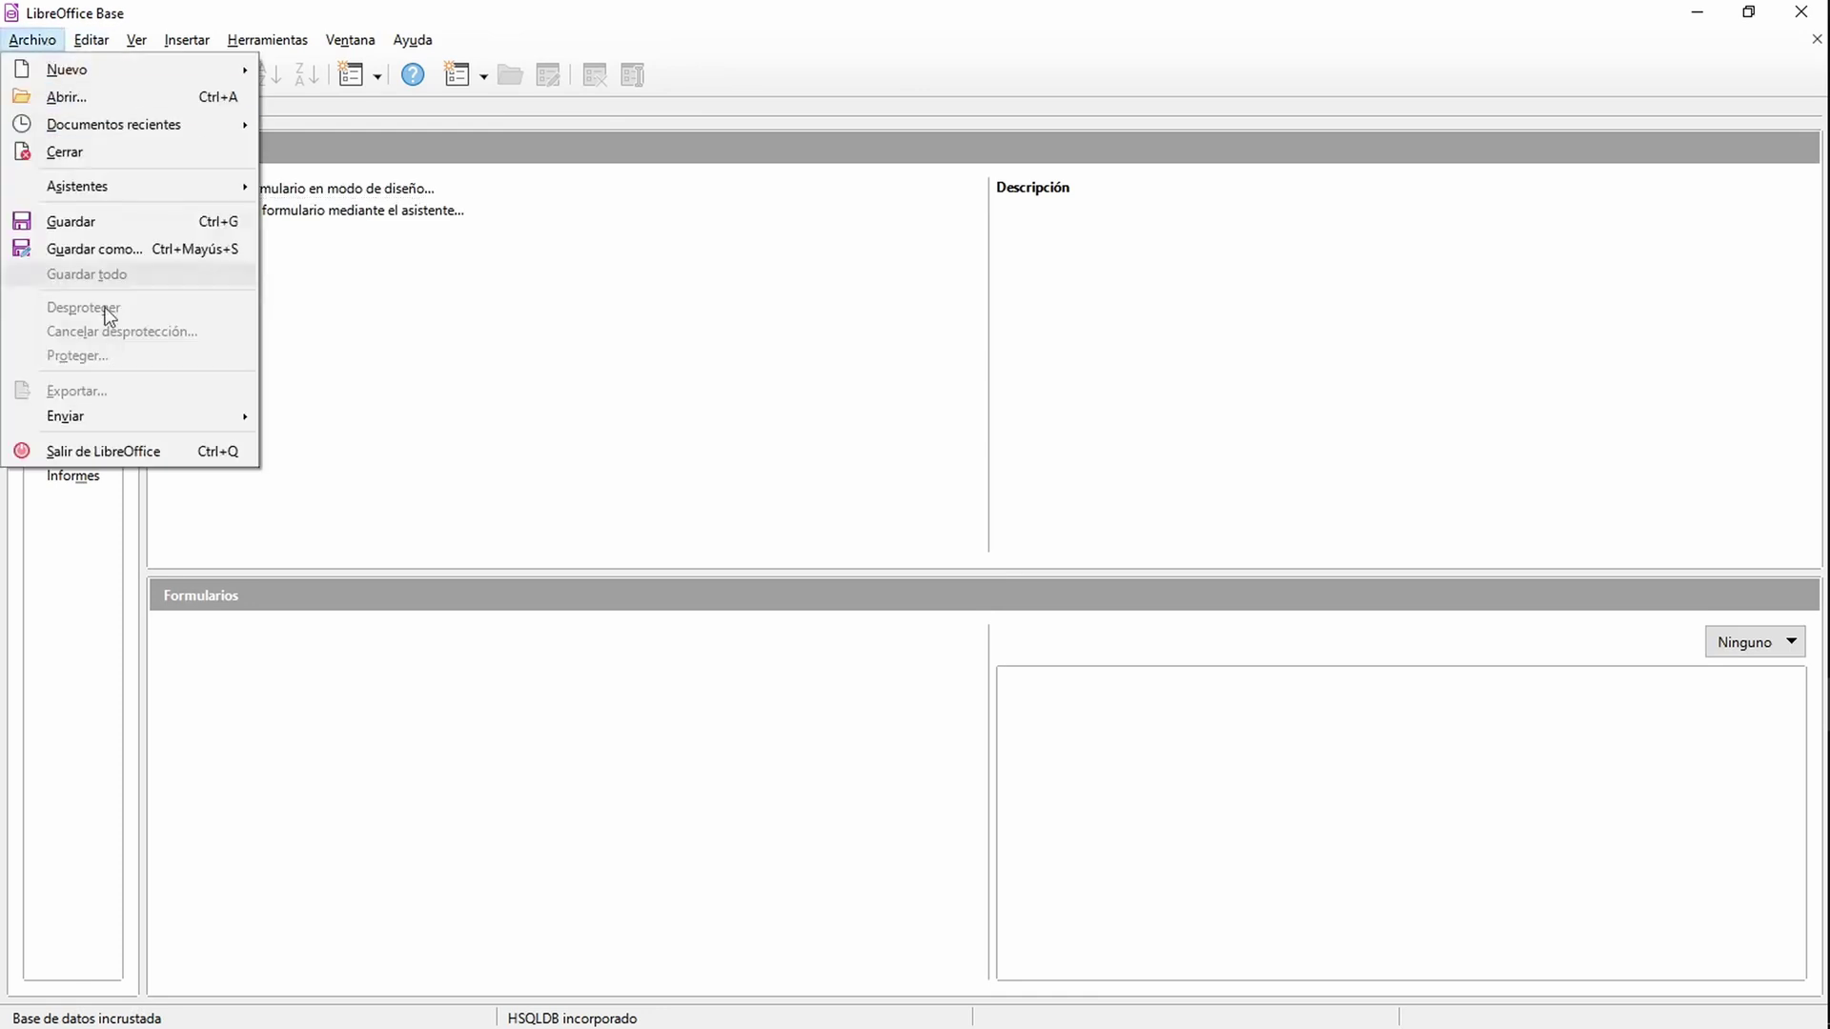
mouse_move(94, 43)
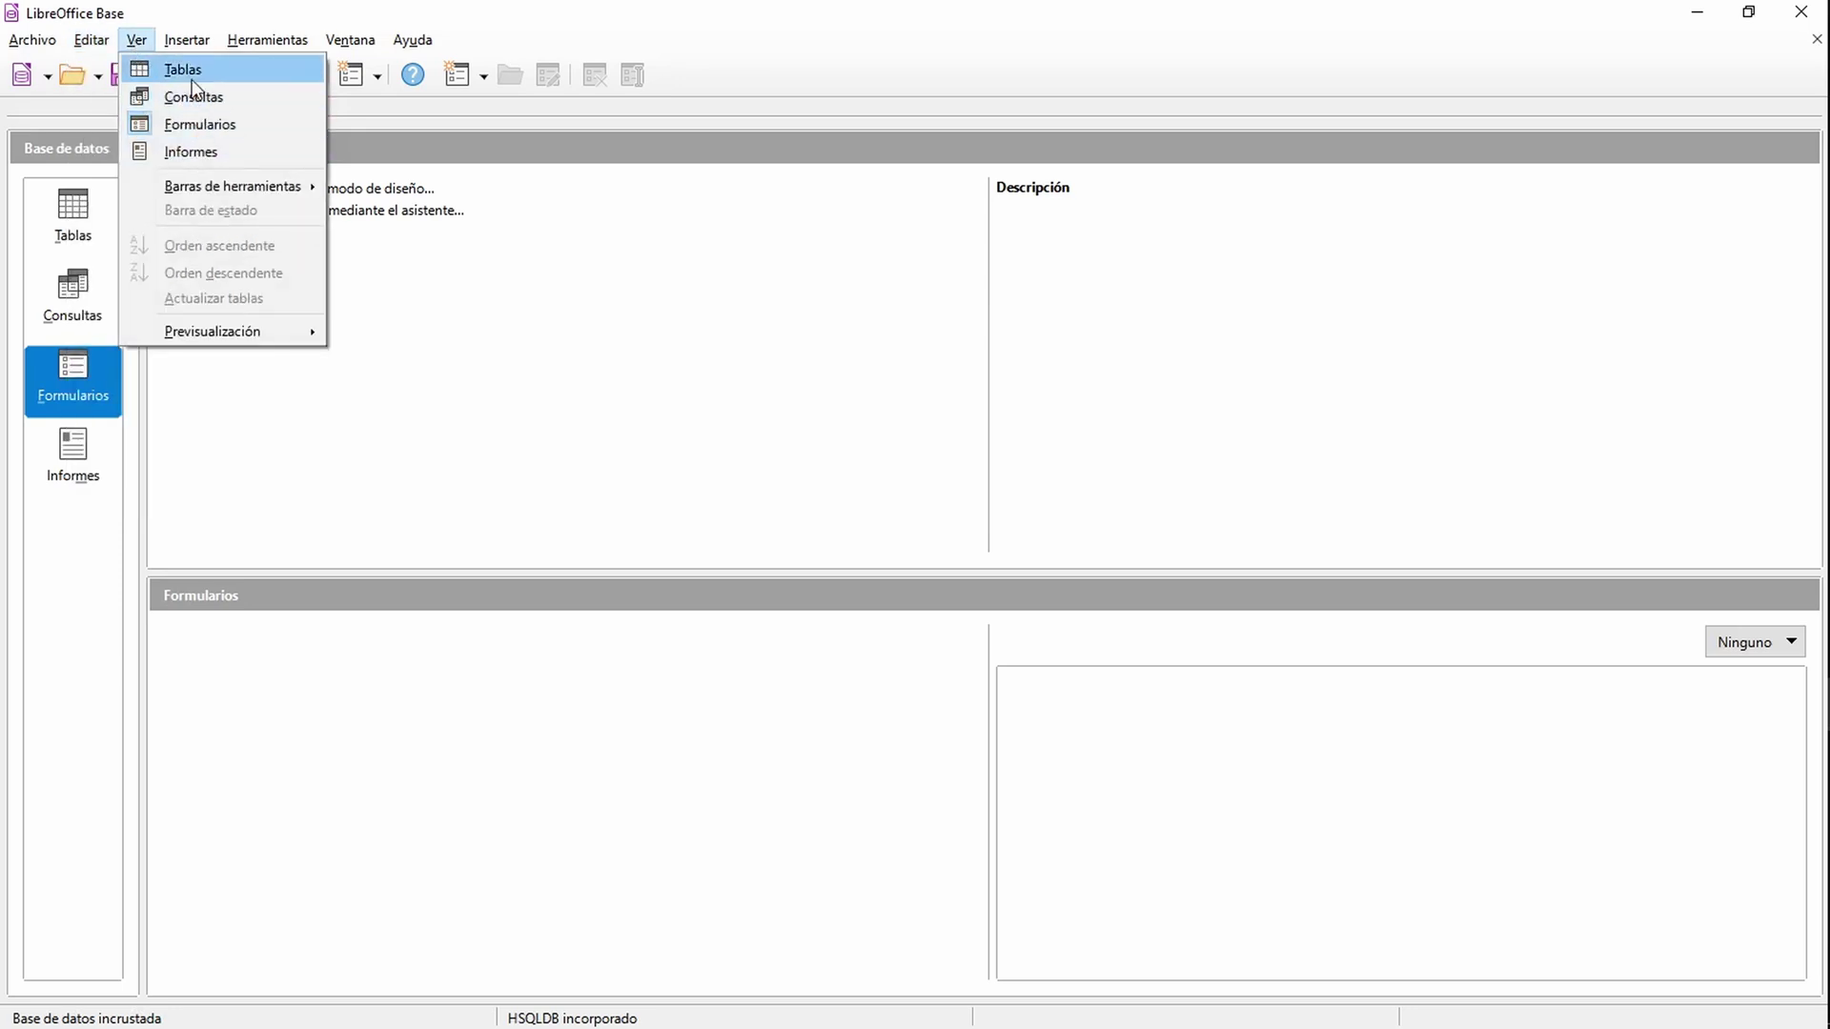
mouse_move(285, 190)
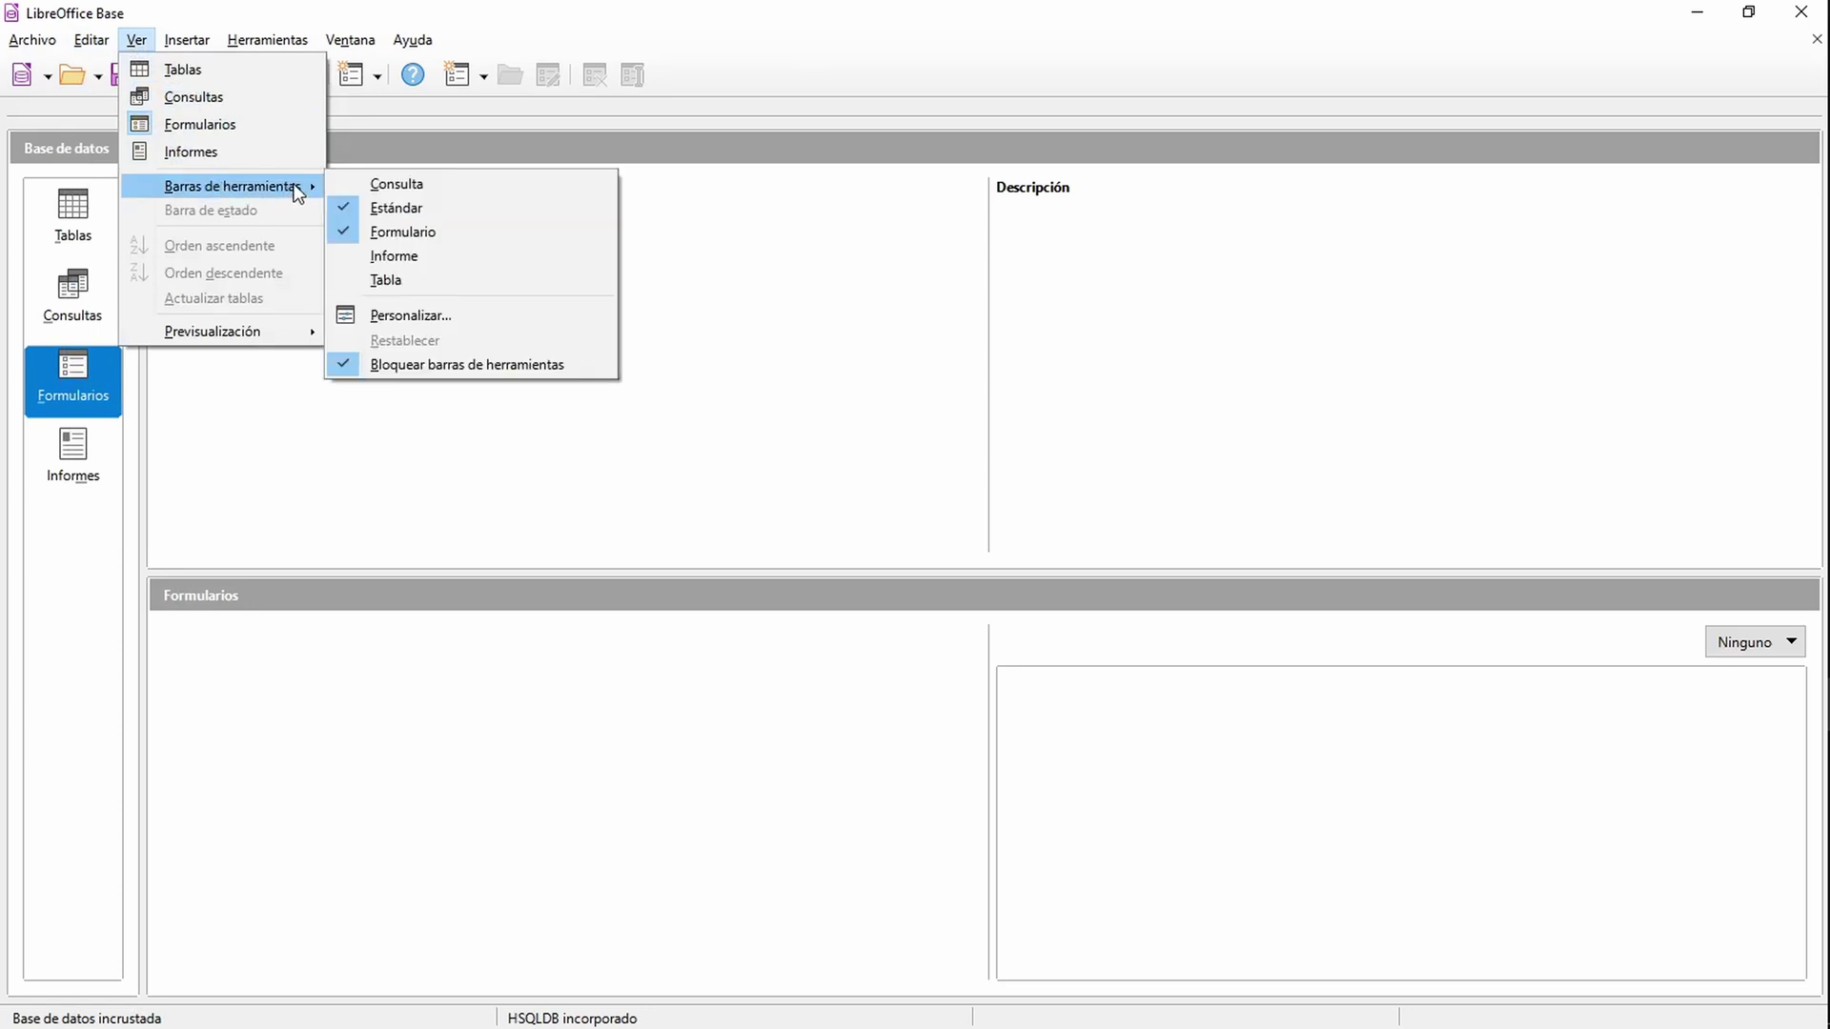
left_click(387, 313)
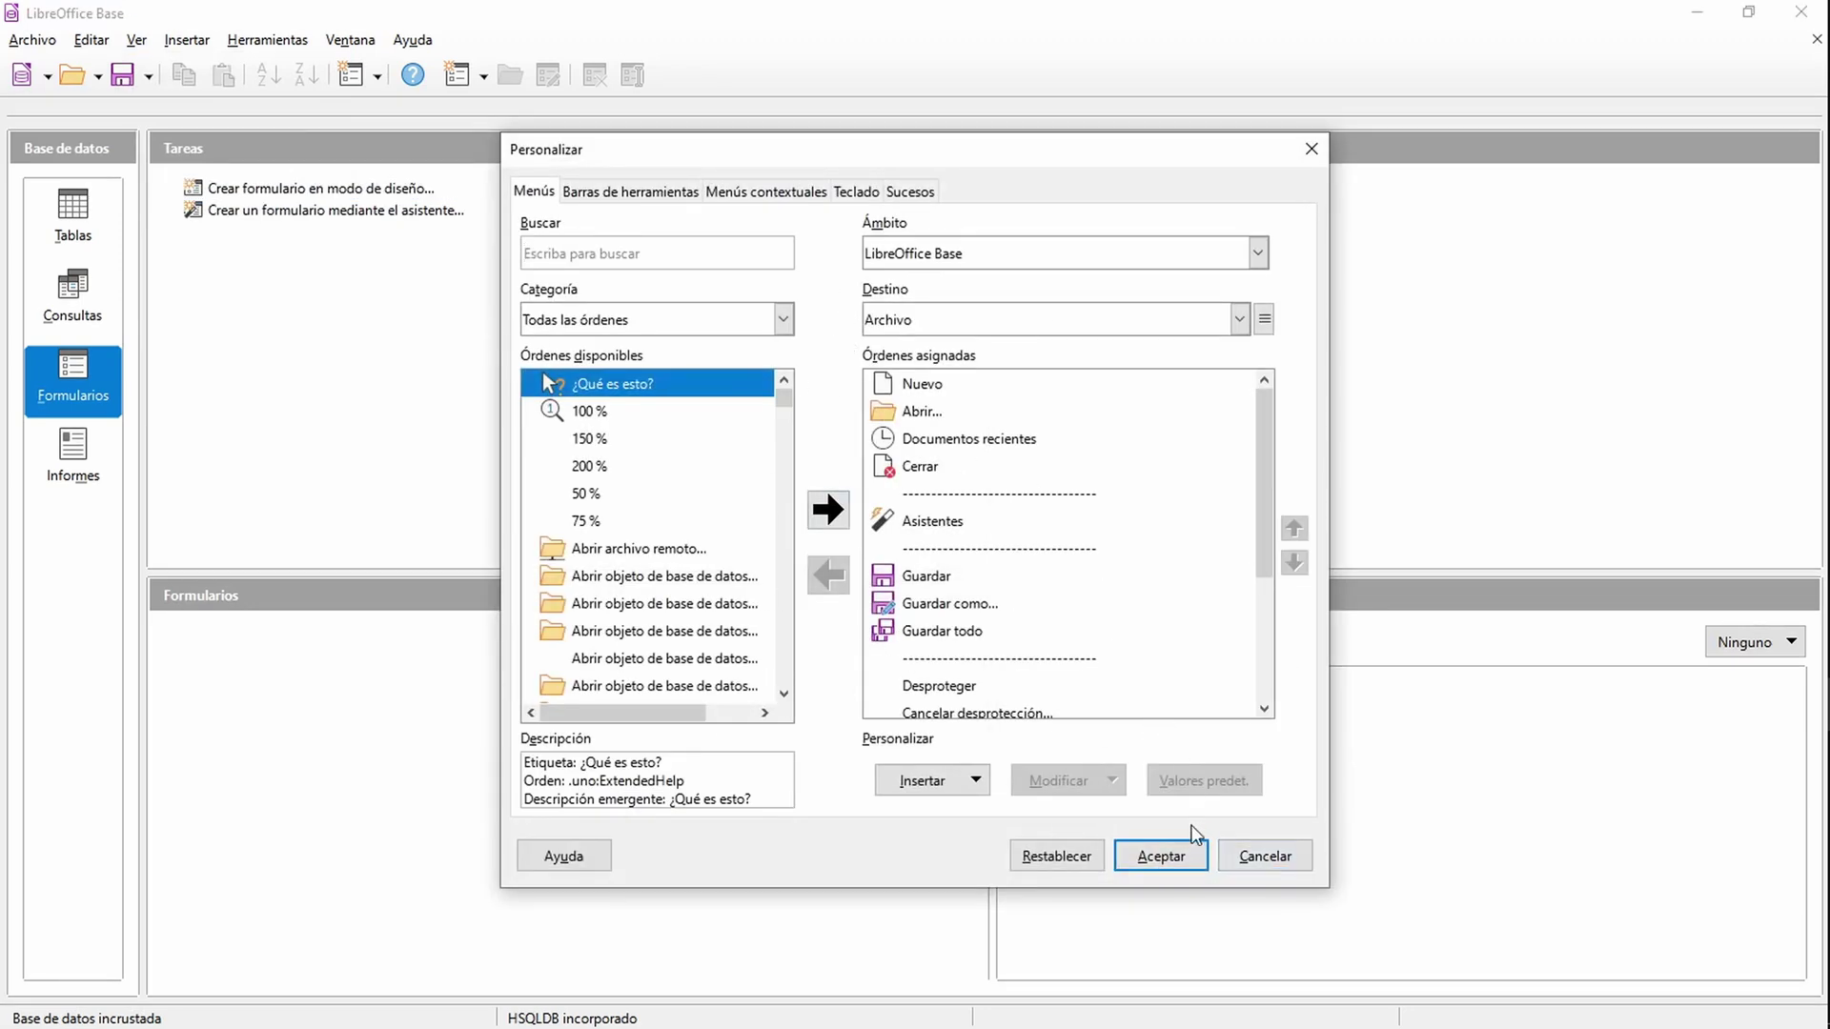
left_click(1265, 855)
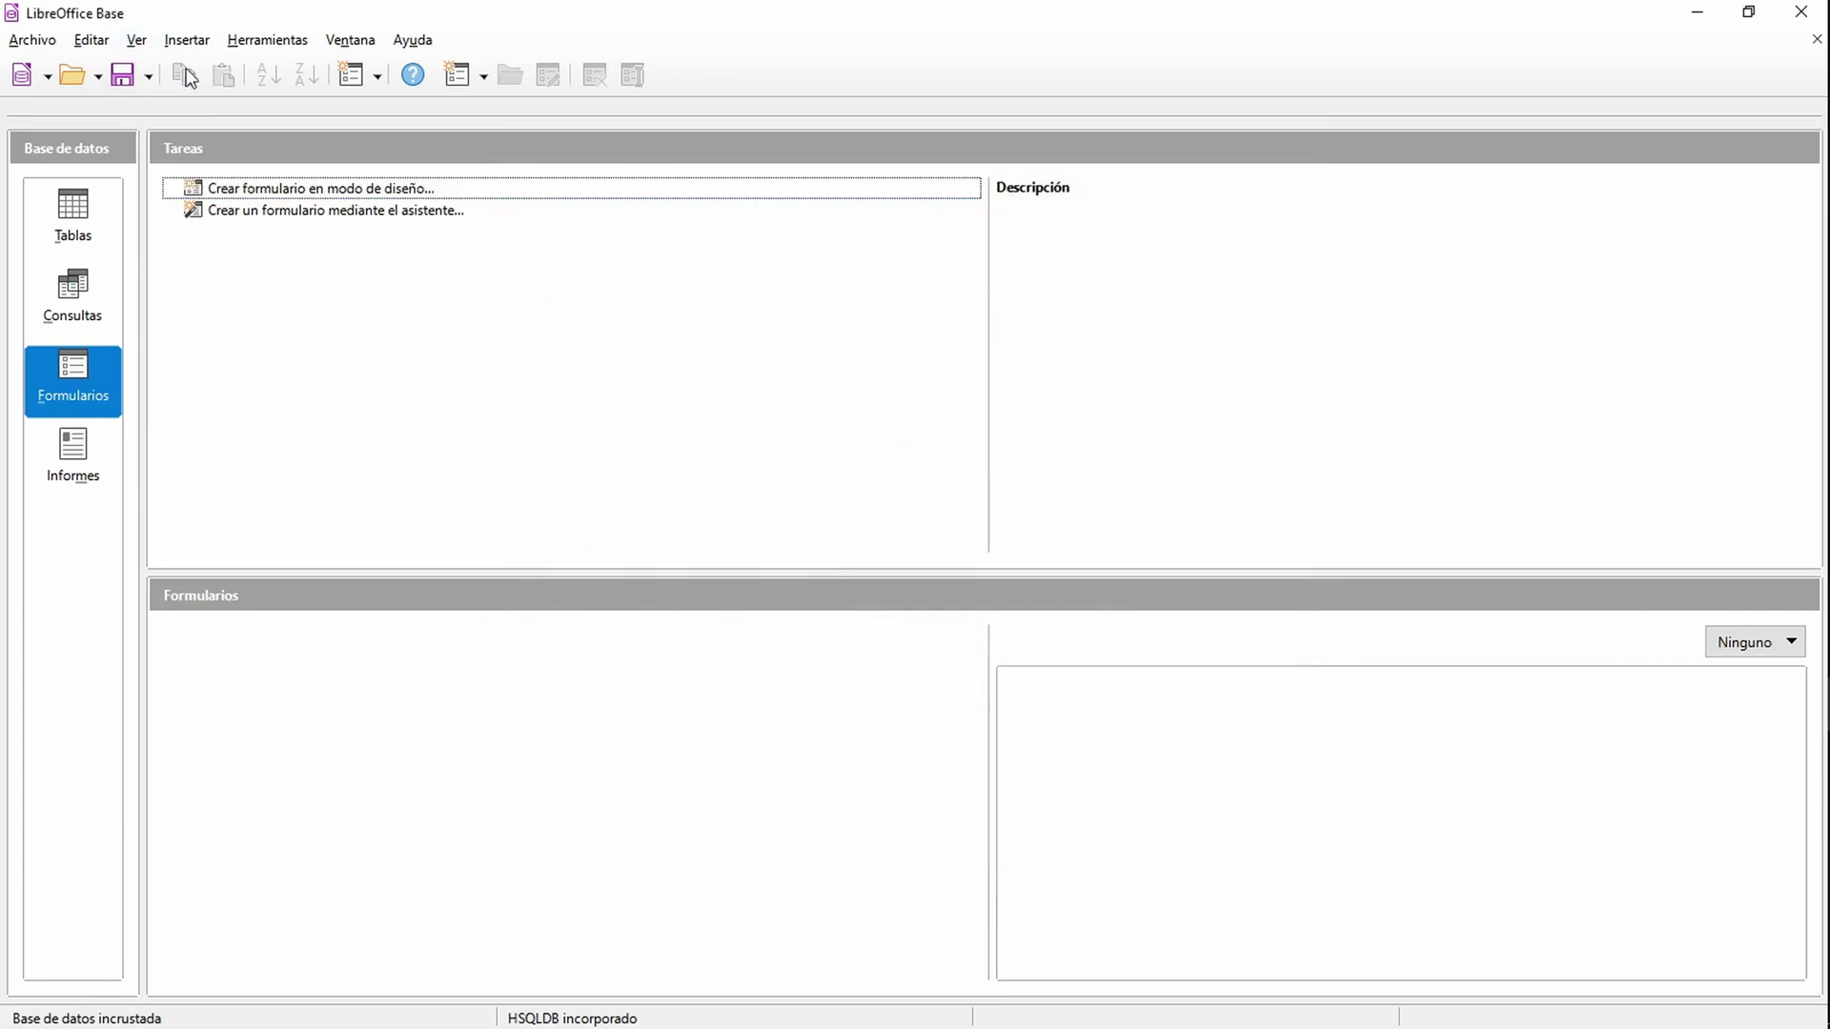
Step: Look through Base's Herramientas, Insertar and Ventana commands without choosing any
left_click(252, 43)
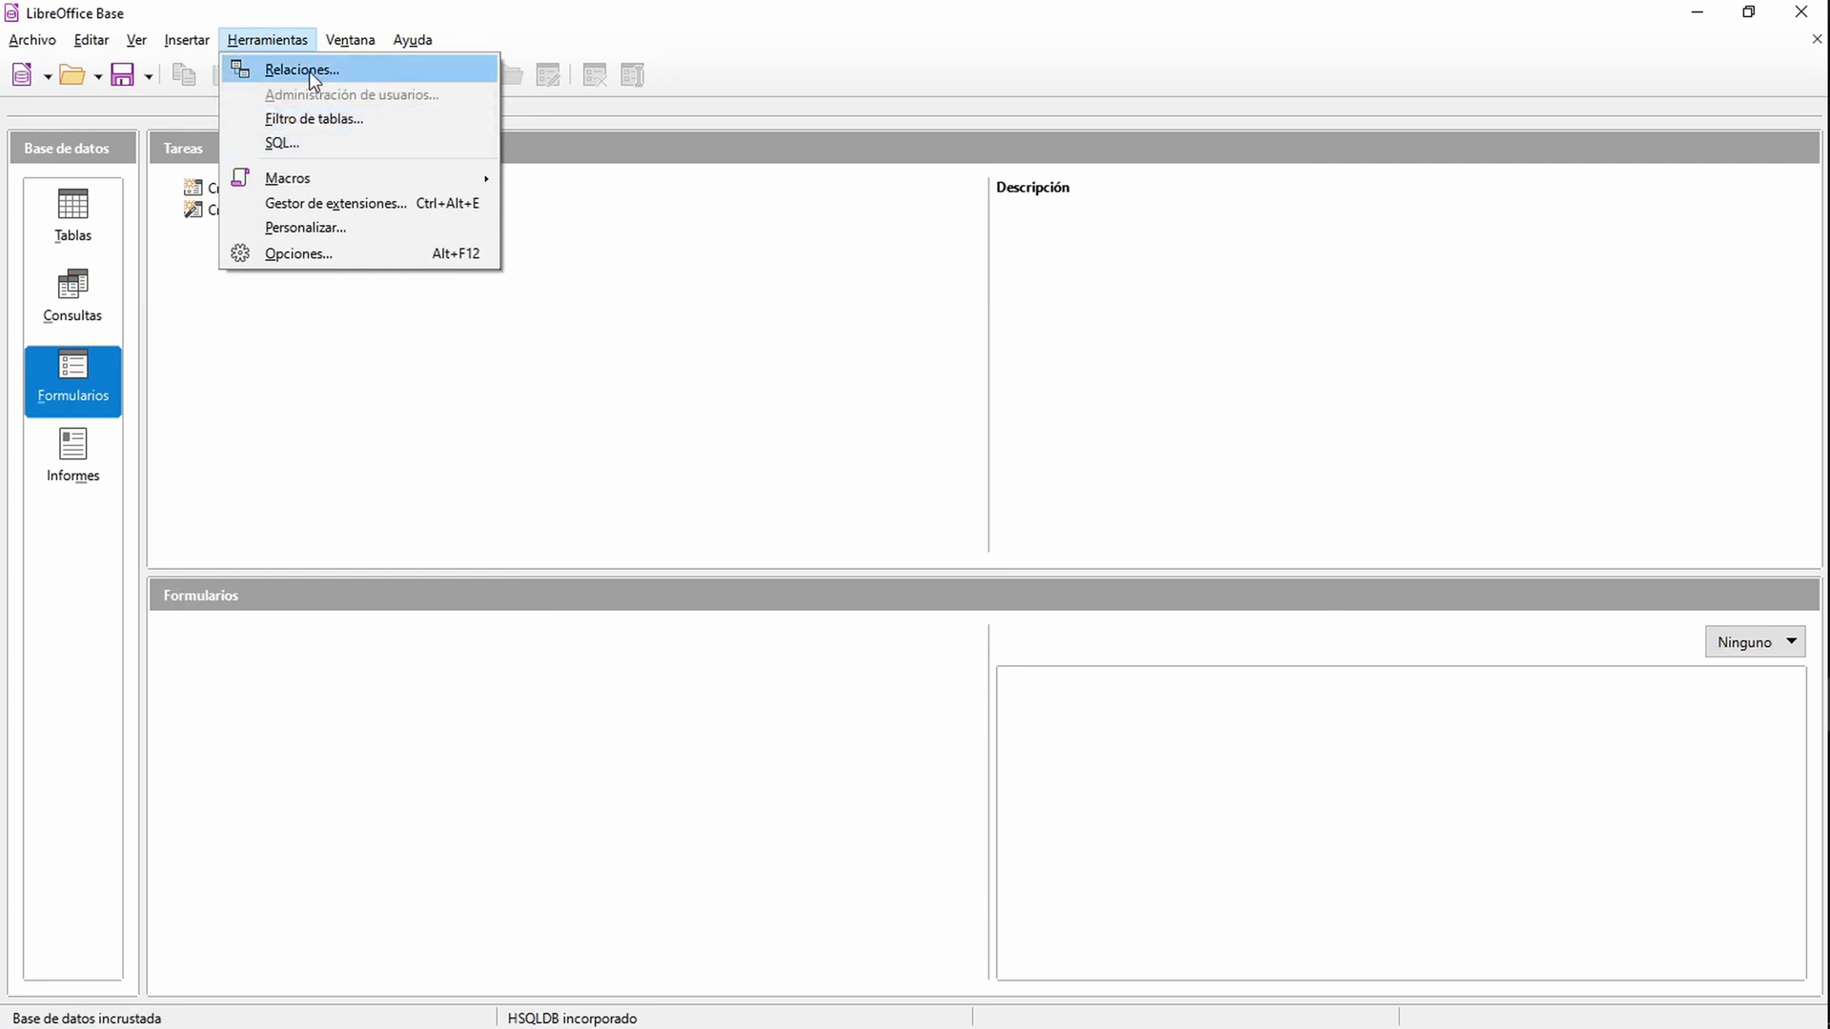
mouse_move(192, 42)
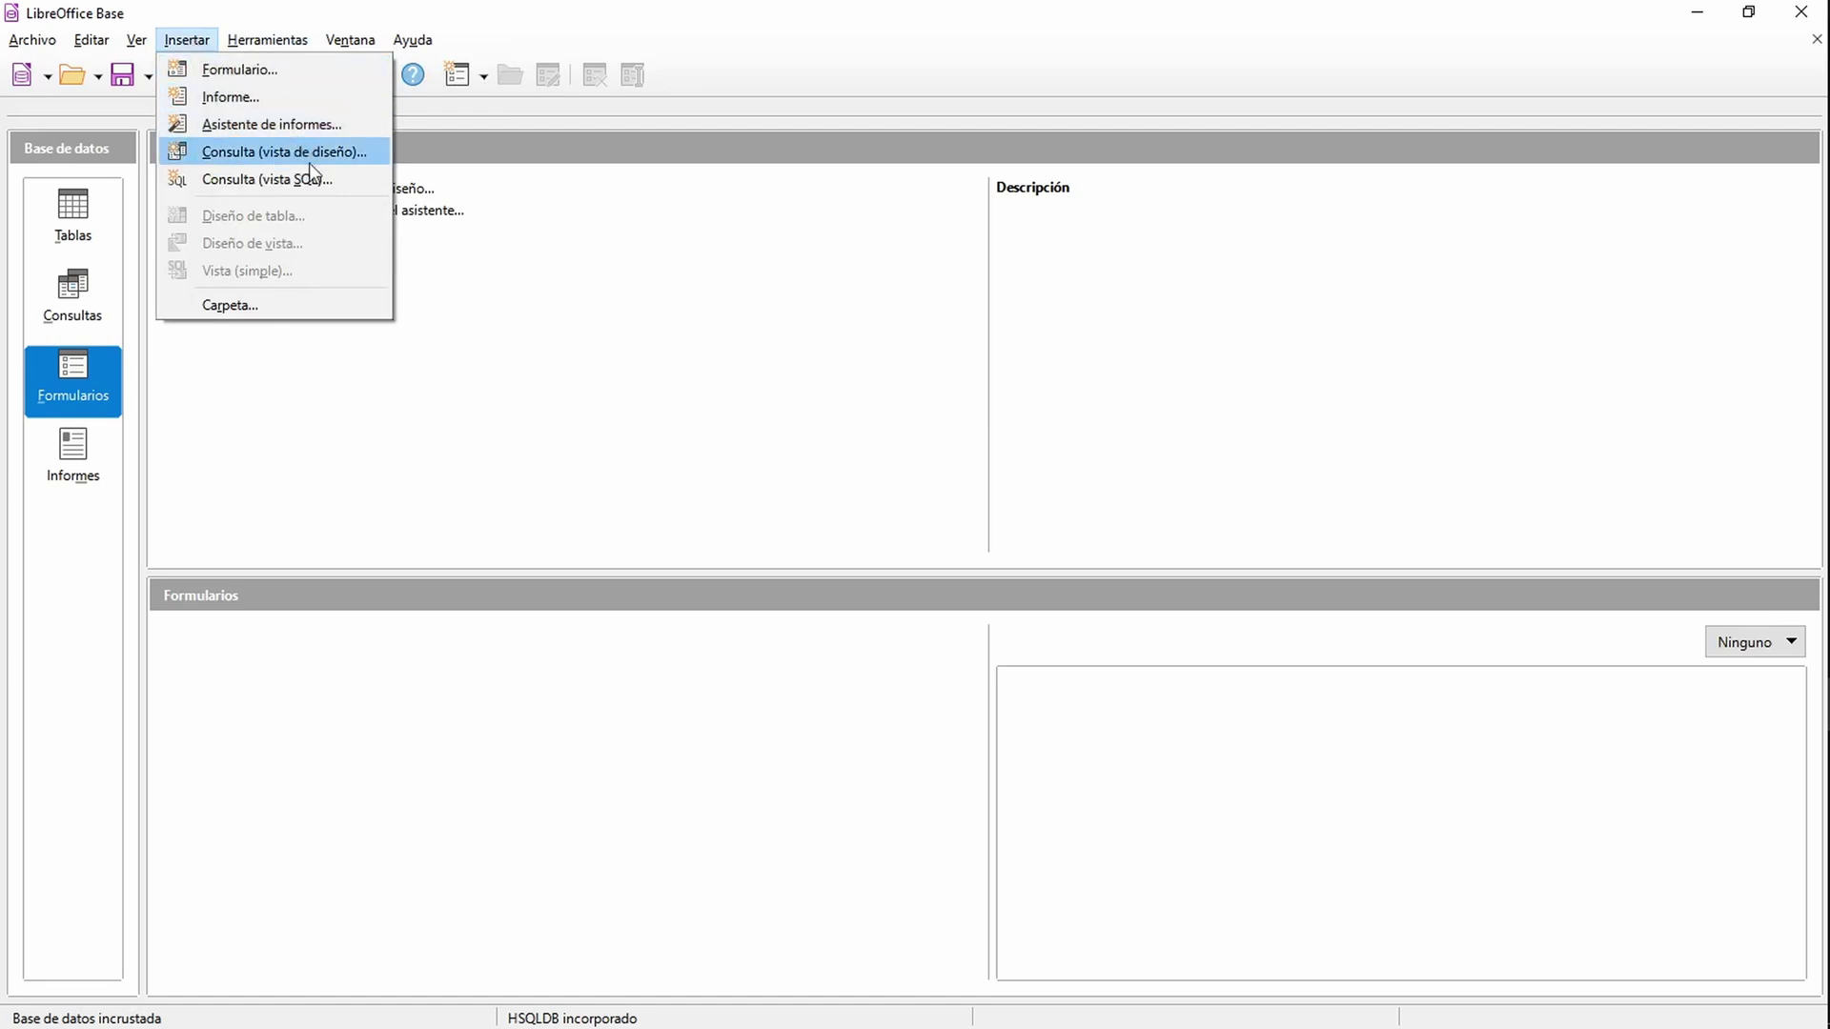
left_click(512, 338)
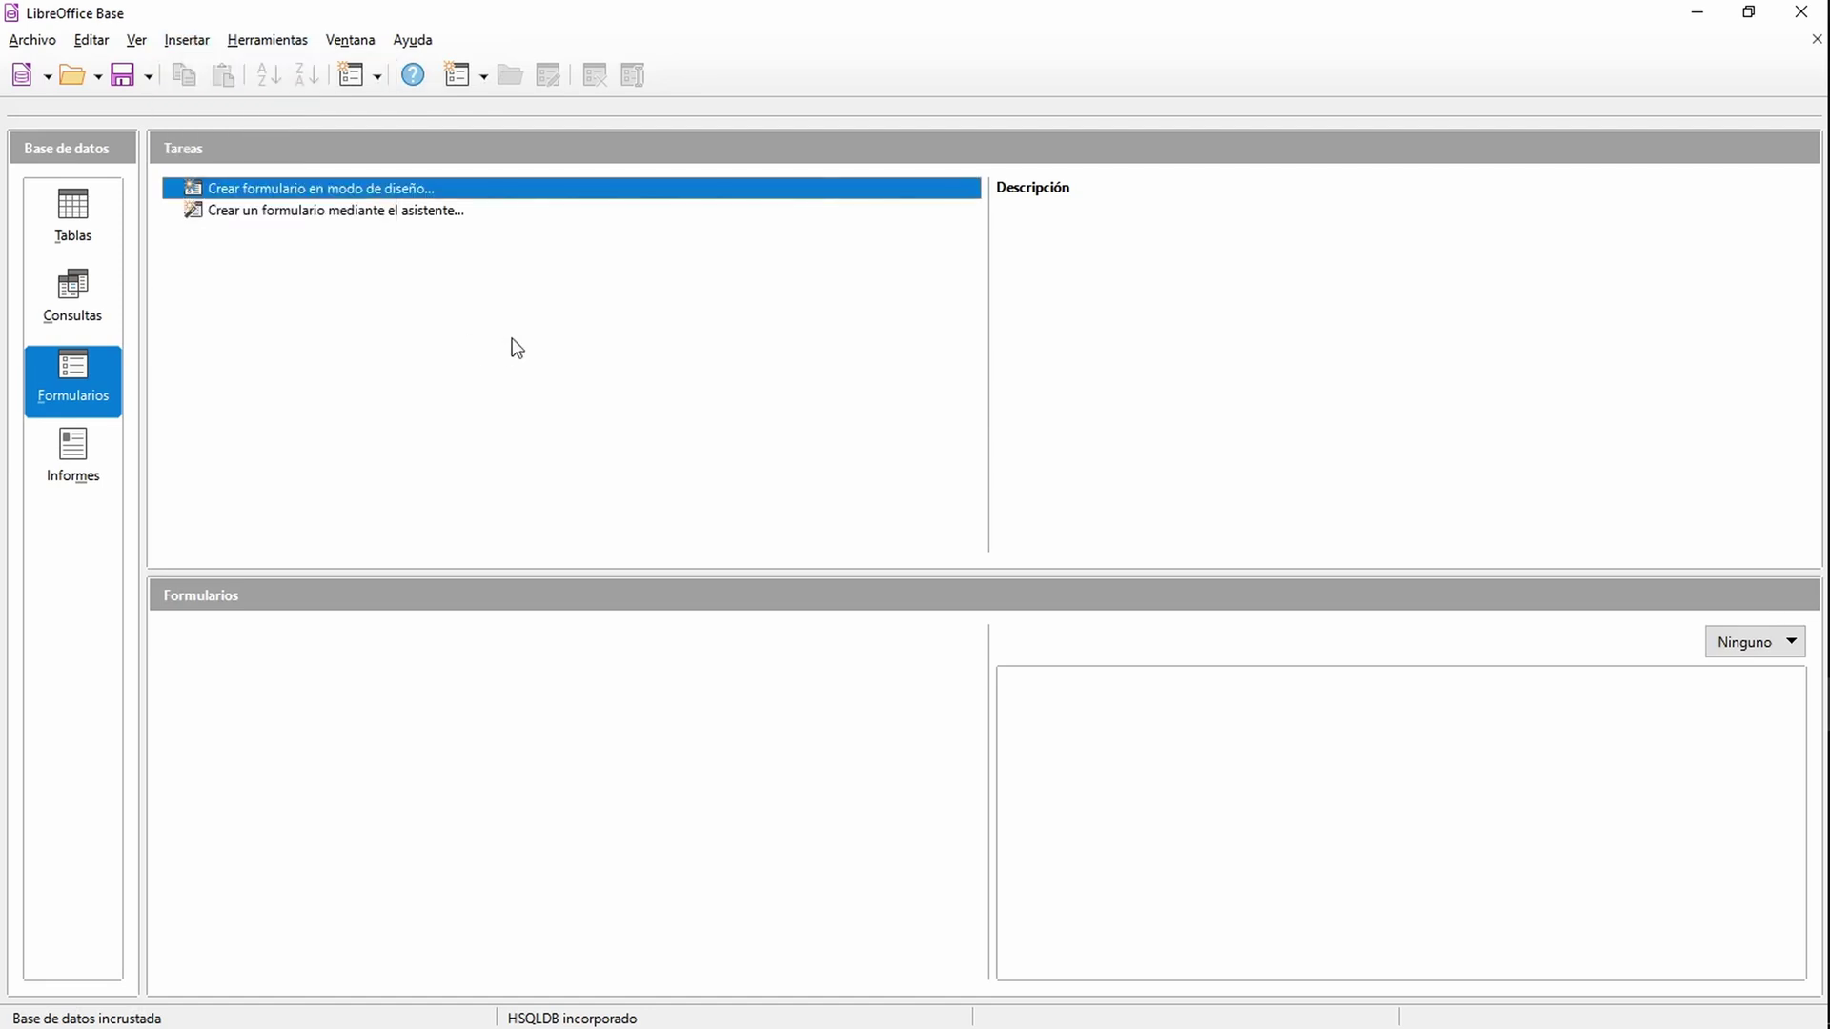
left_click(347, 42)
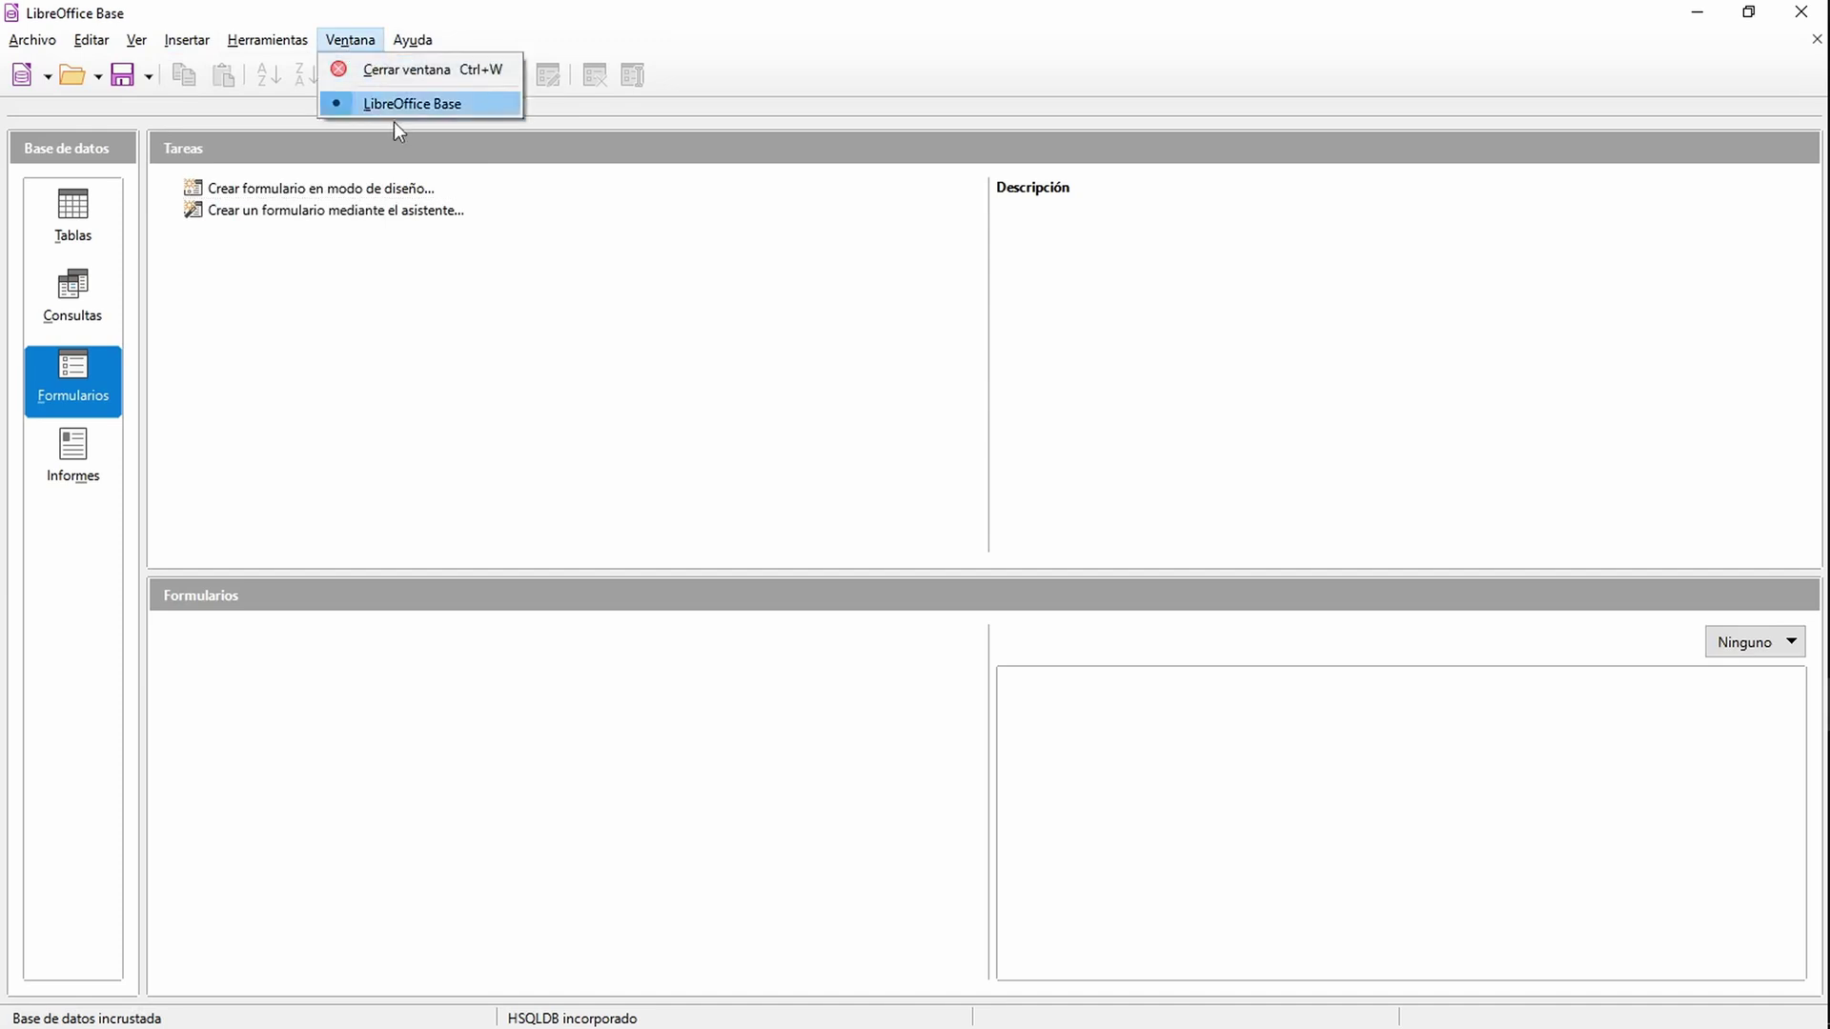
left_click(536, 314)
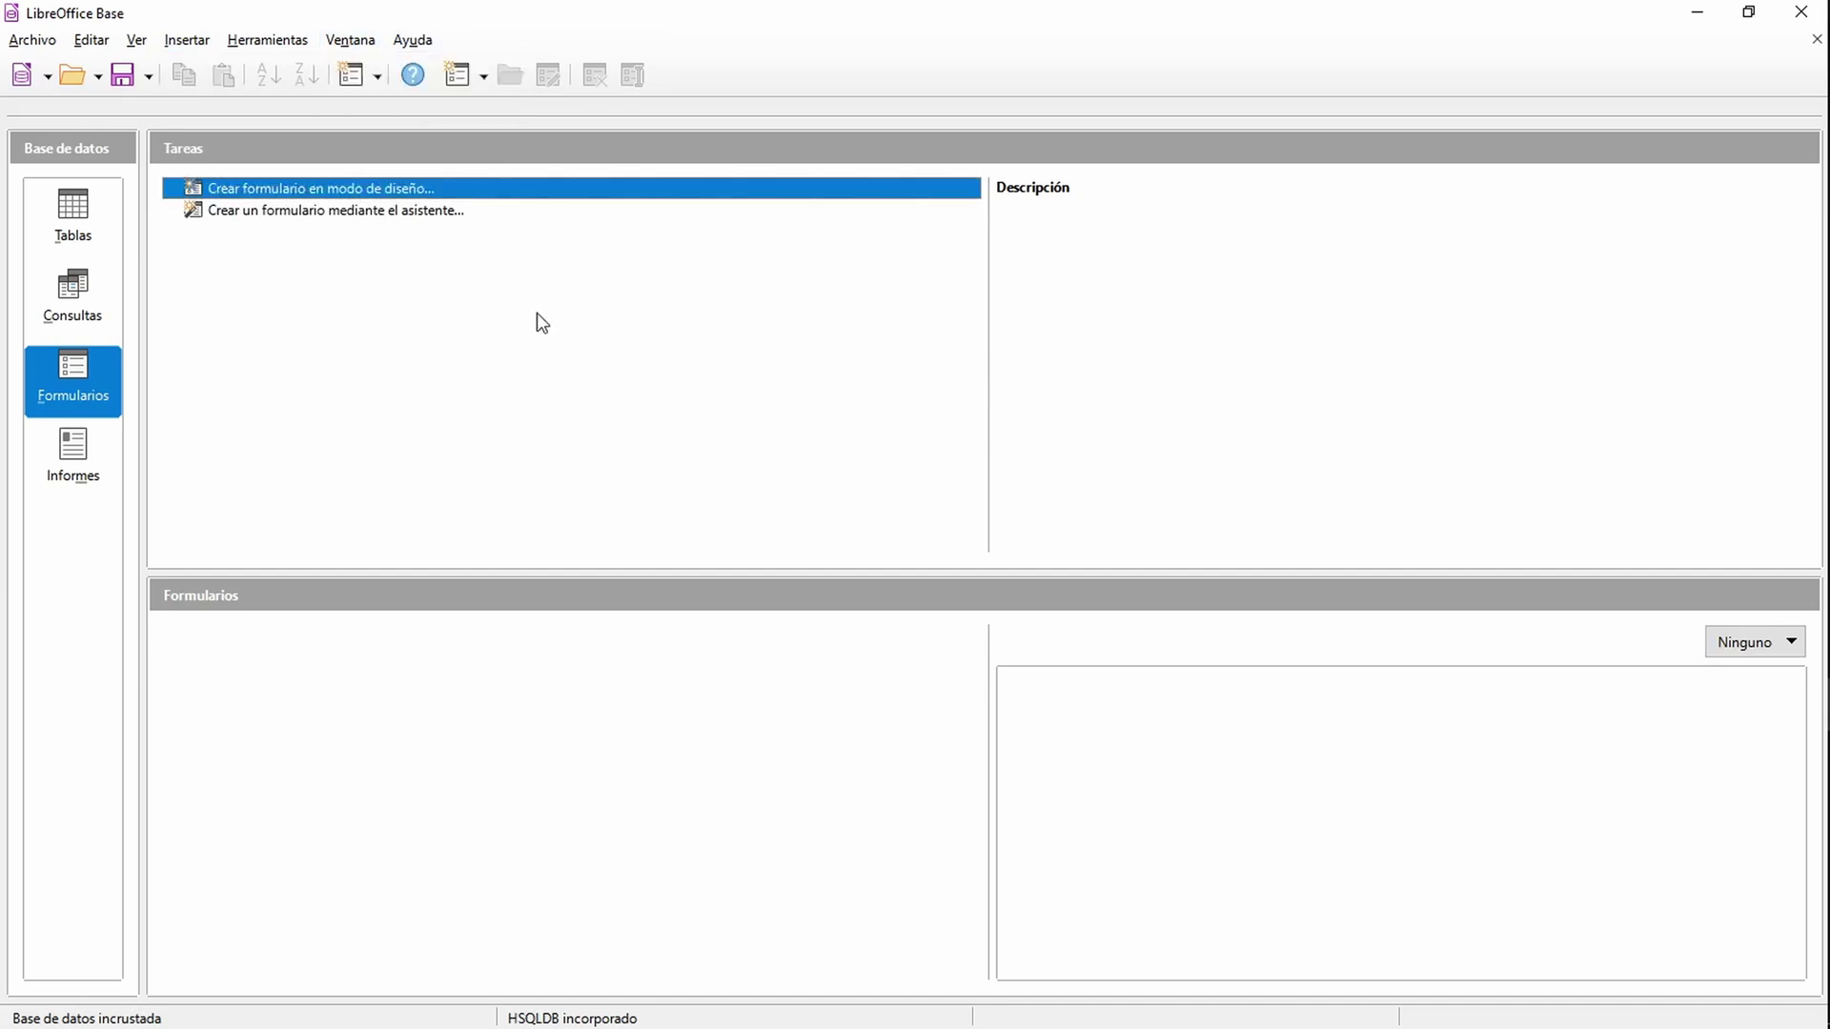
Step: Examine which new document types and which form, report and query options Base offers, without creating anything
left_click(411, 44)
left_click(408, 44)
left_click(47, 76)
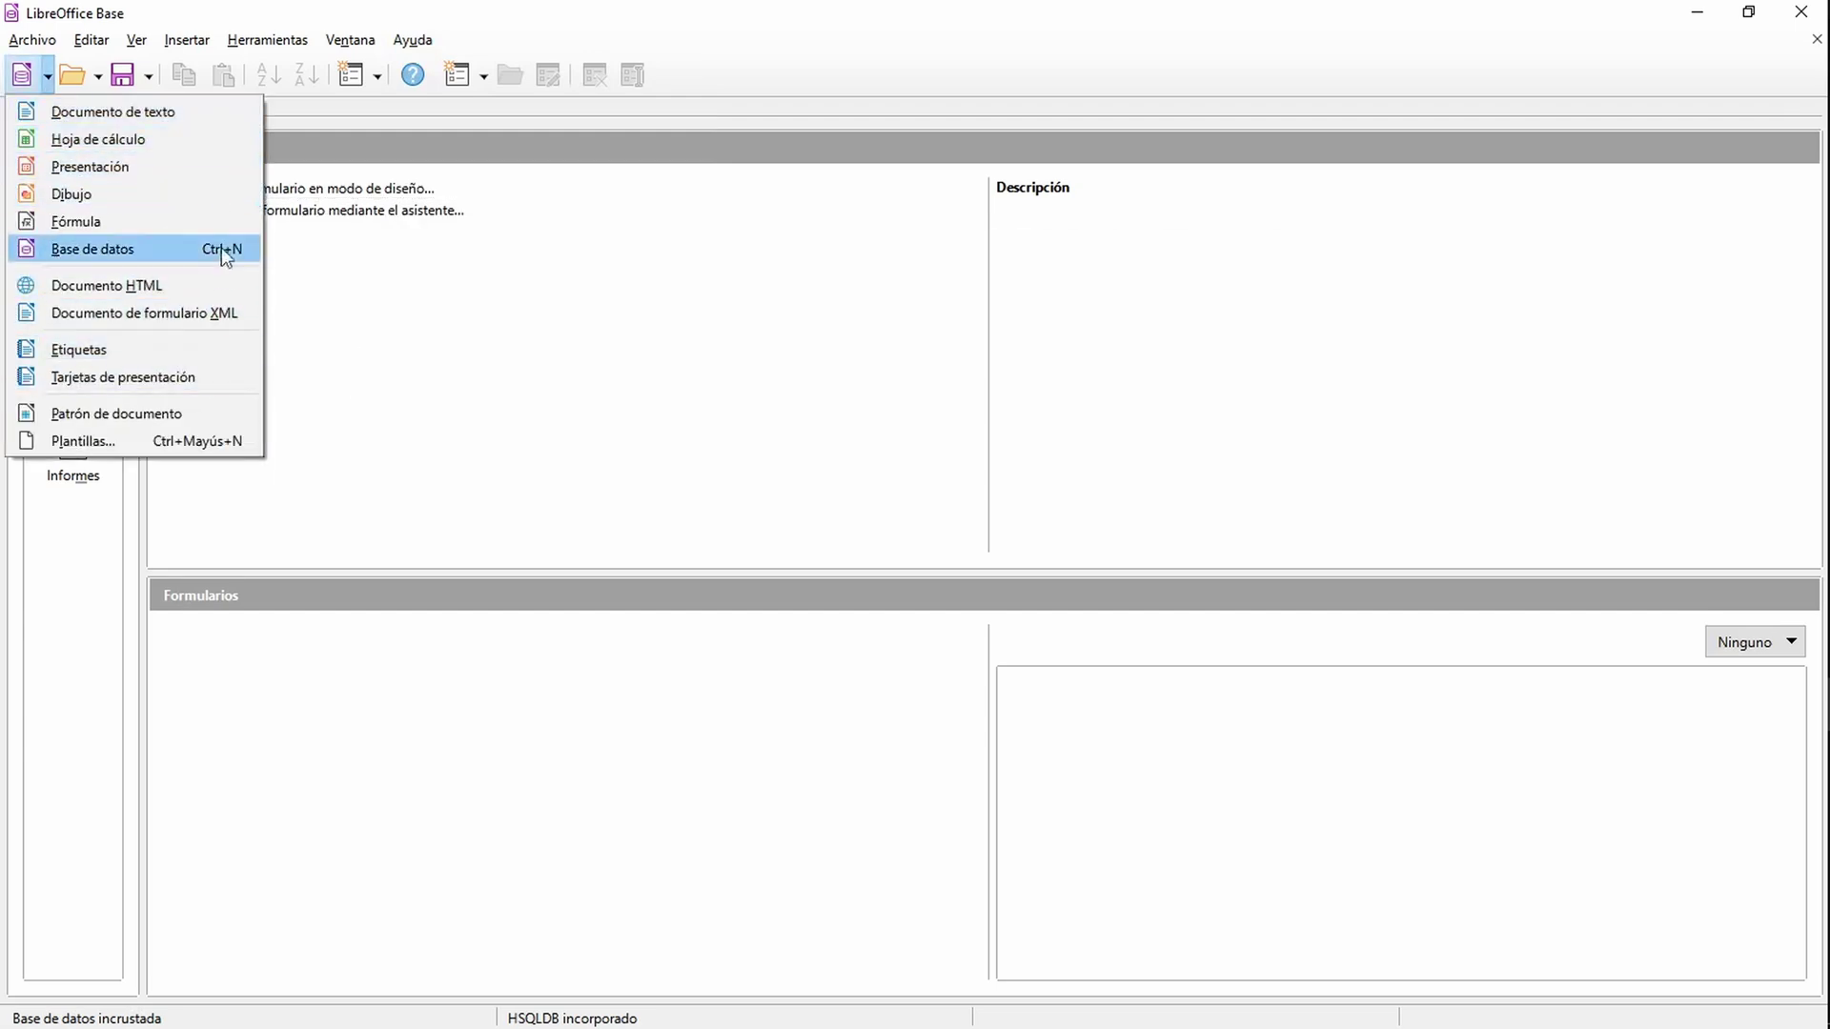
left_click(386, 335)
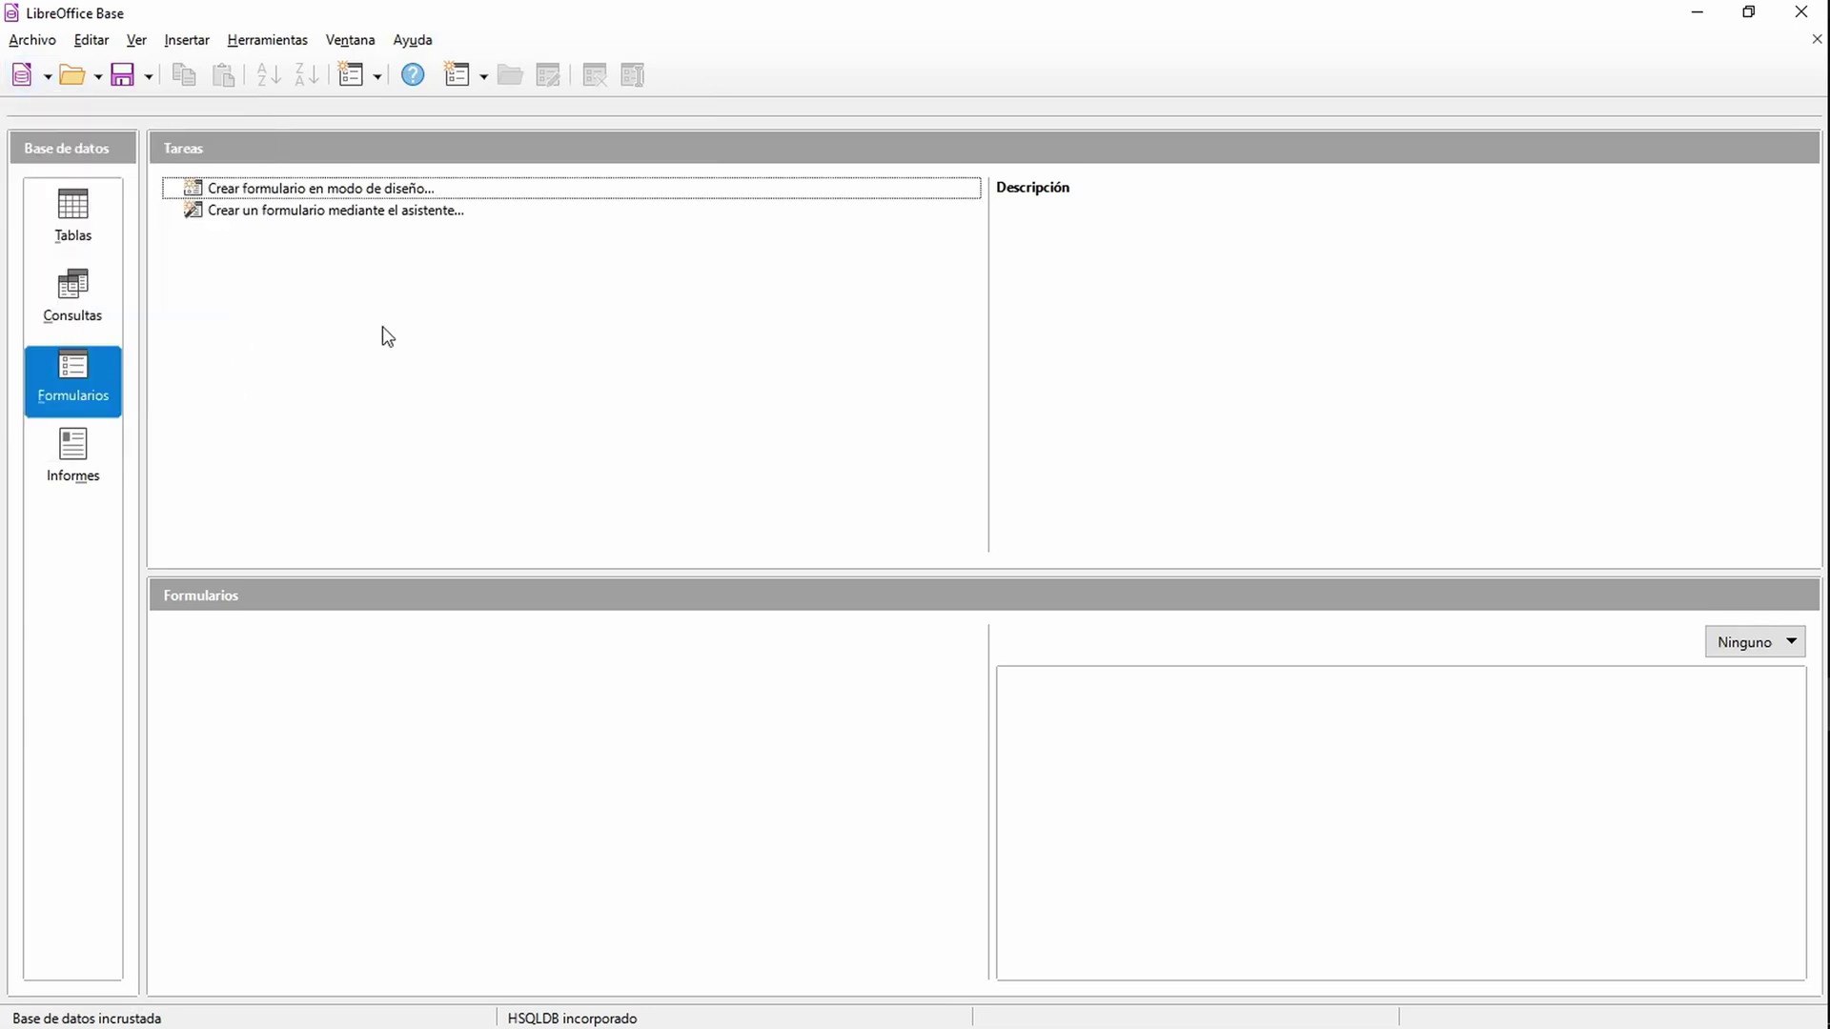
left_click(378, 78)
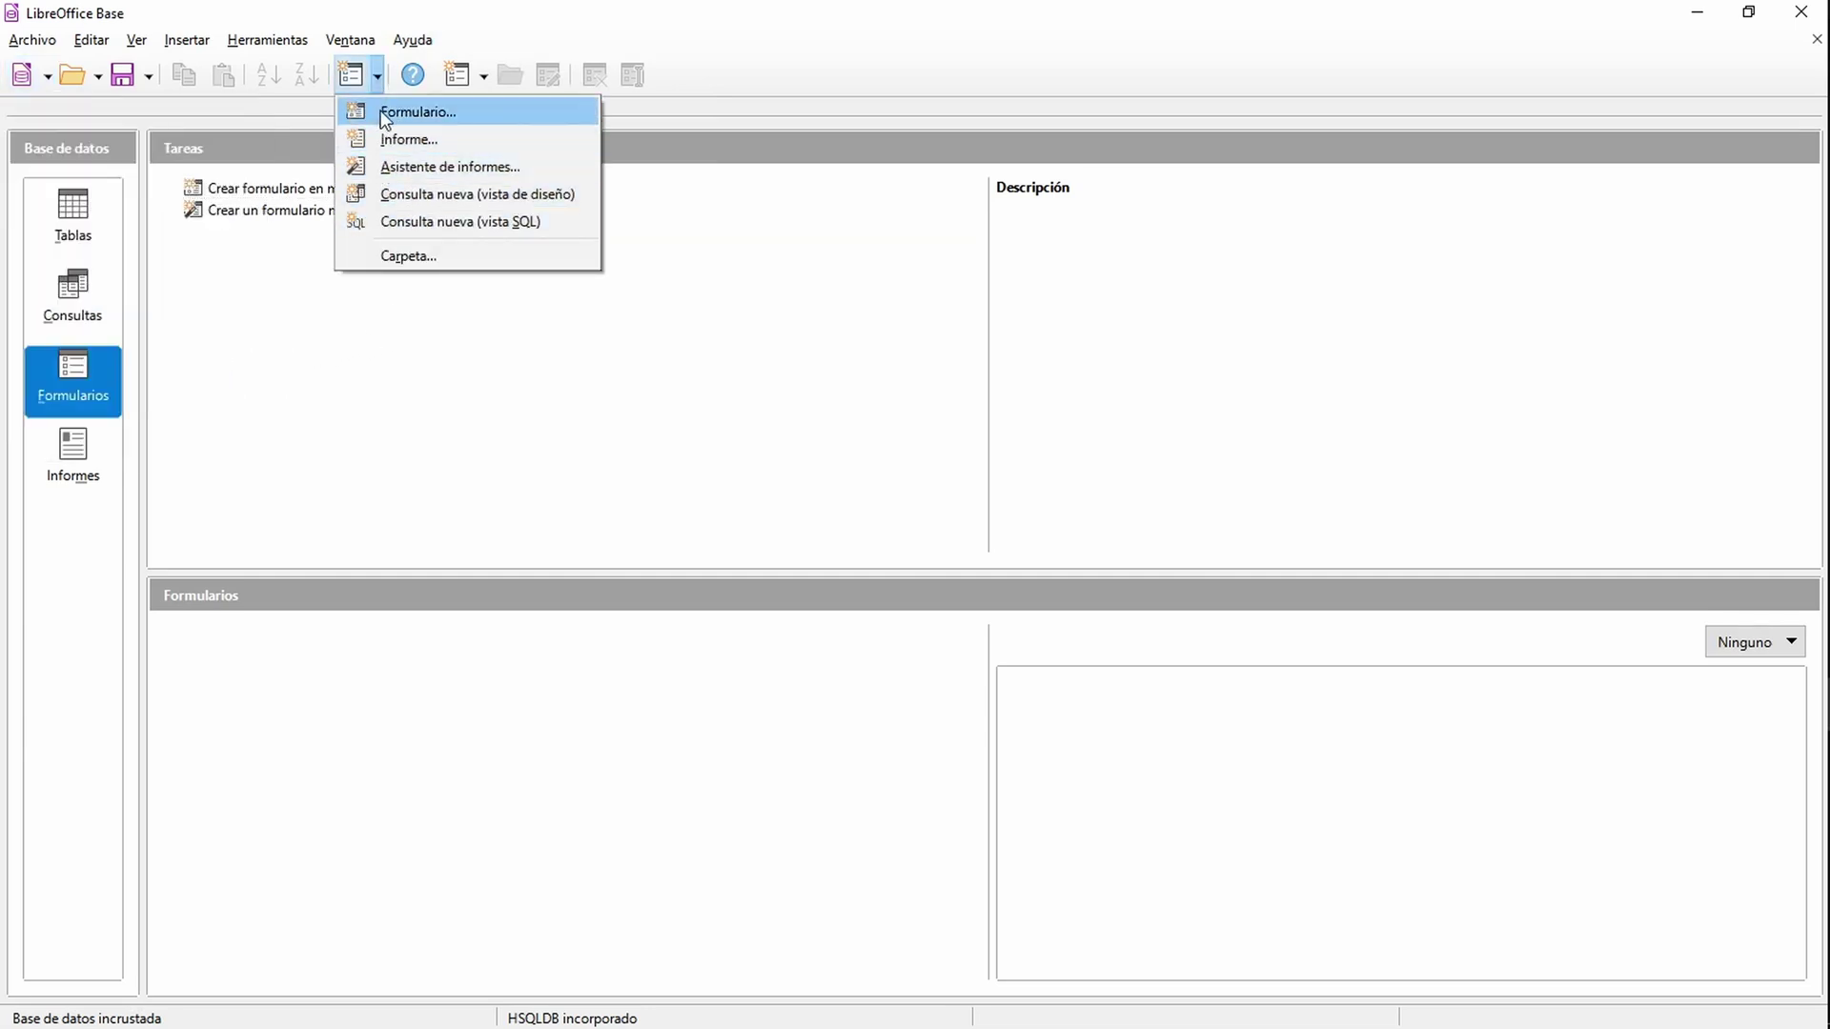
left_click(480, 78)
left_click(481, 78)
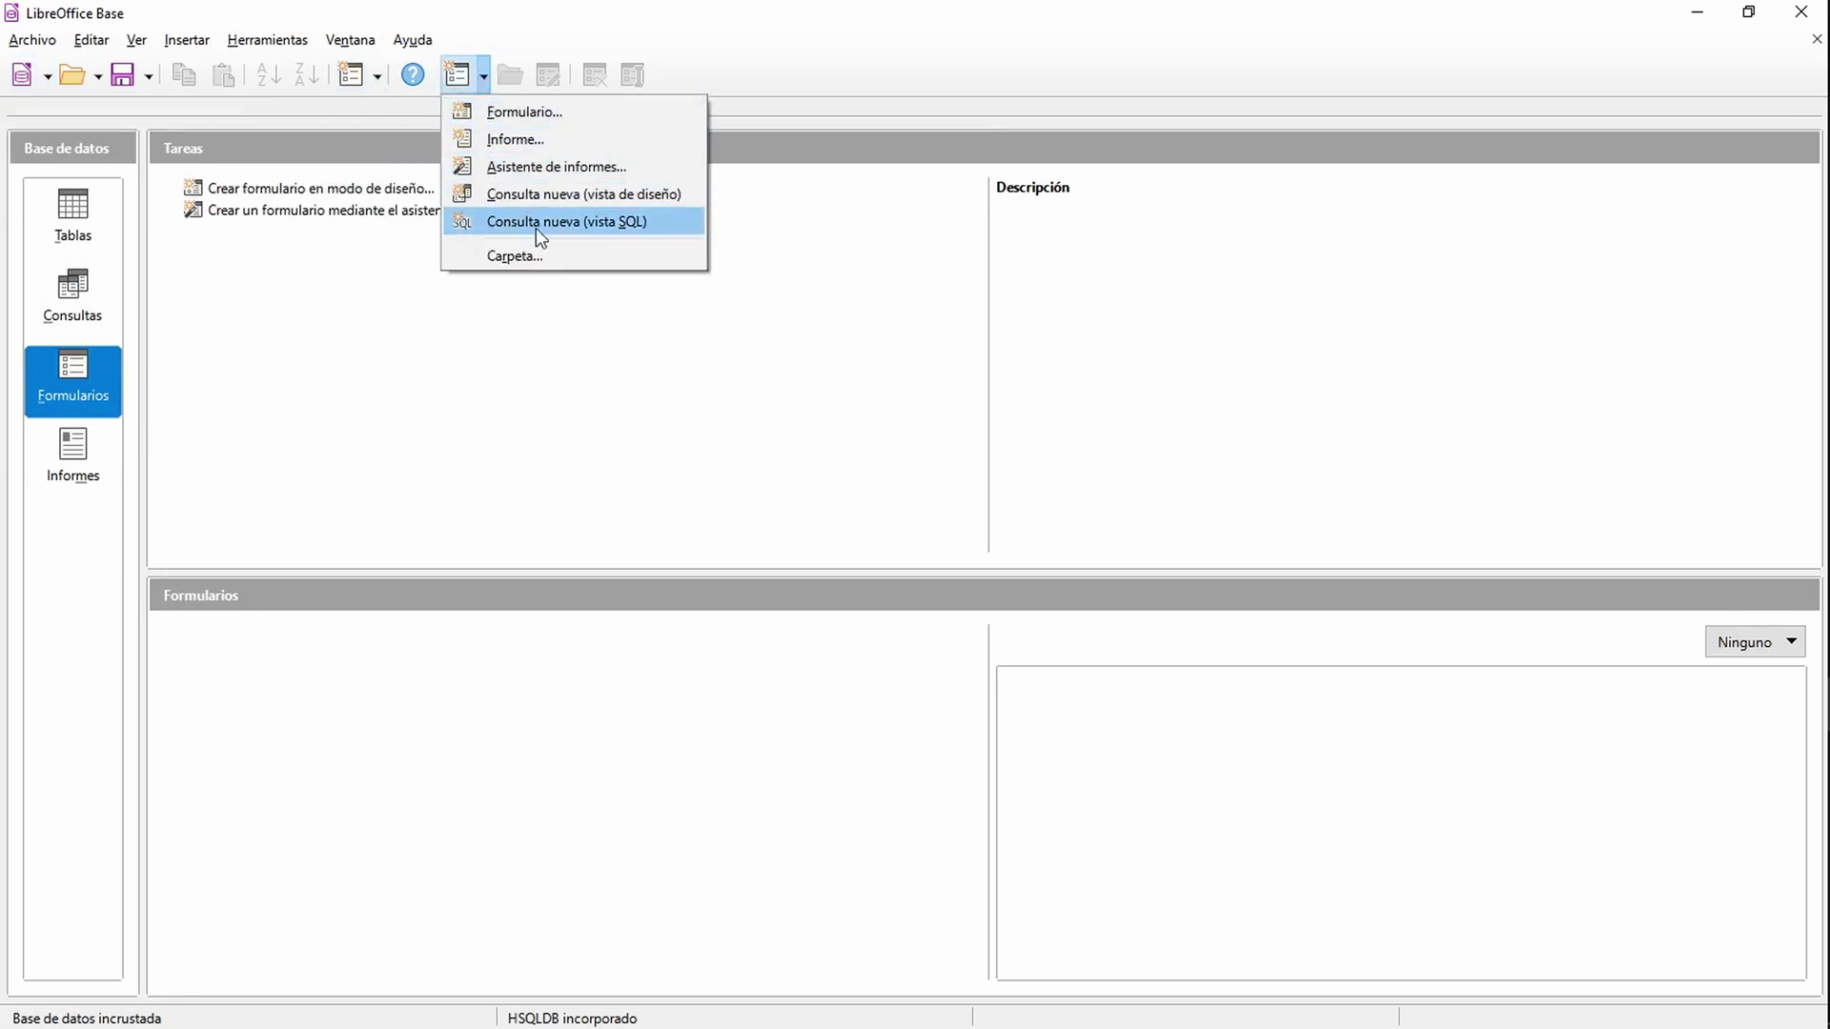
left_click(325, 327)
Step: Switch to the Access database and view its Crear commands for comparison
key("alt+Tab")
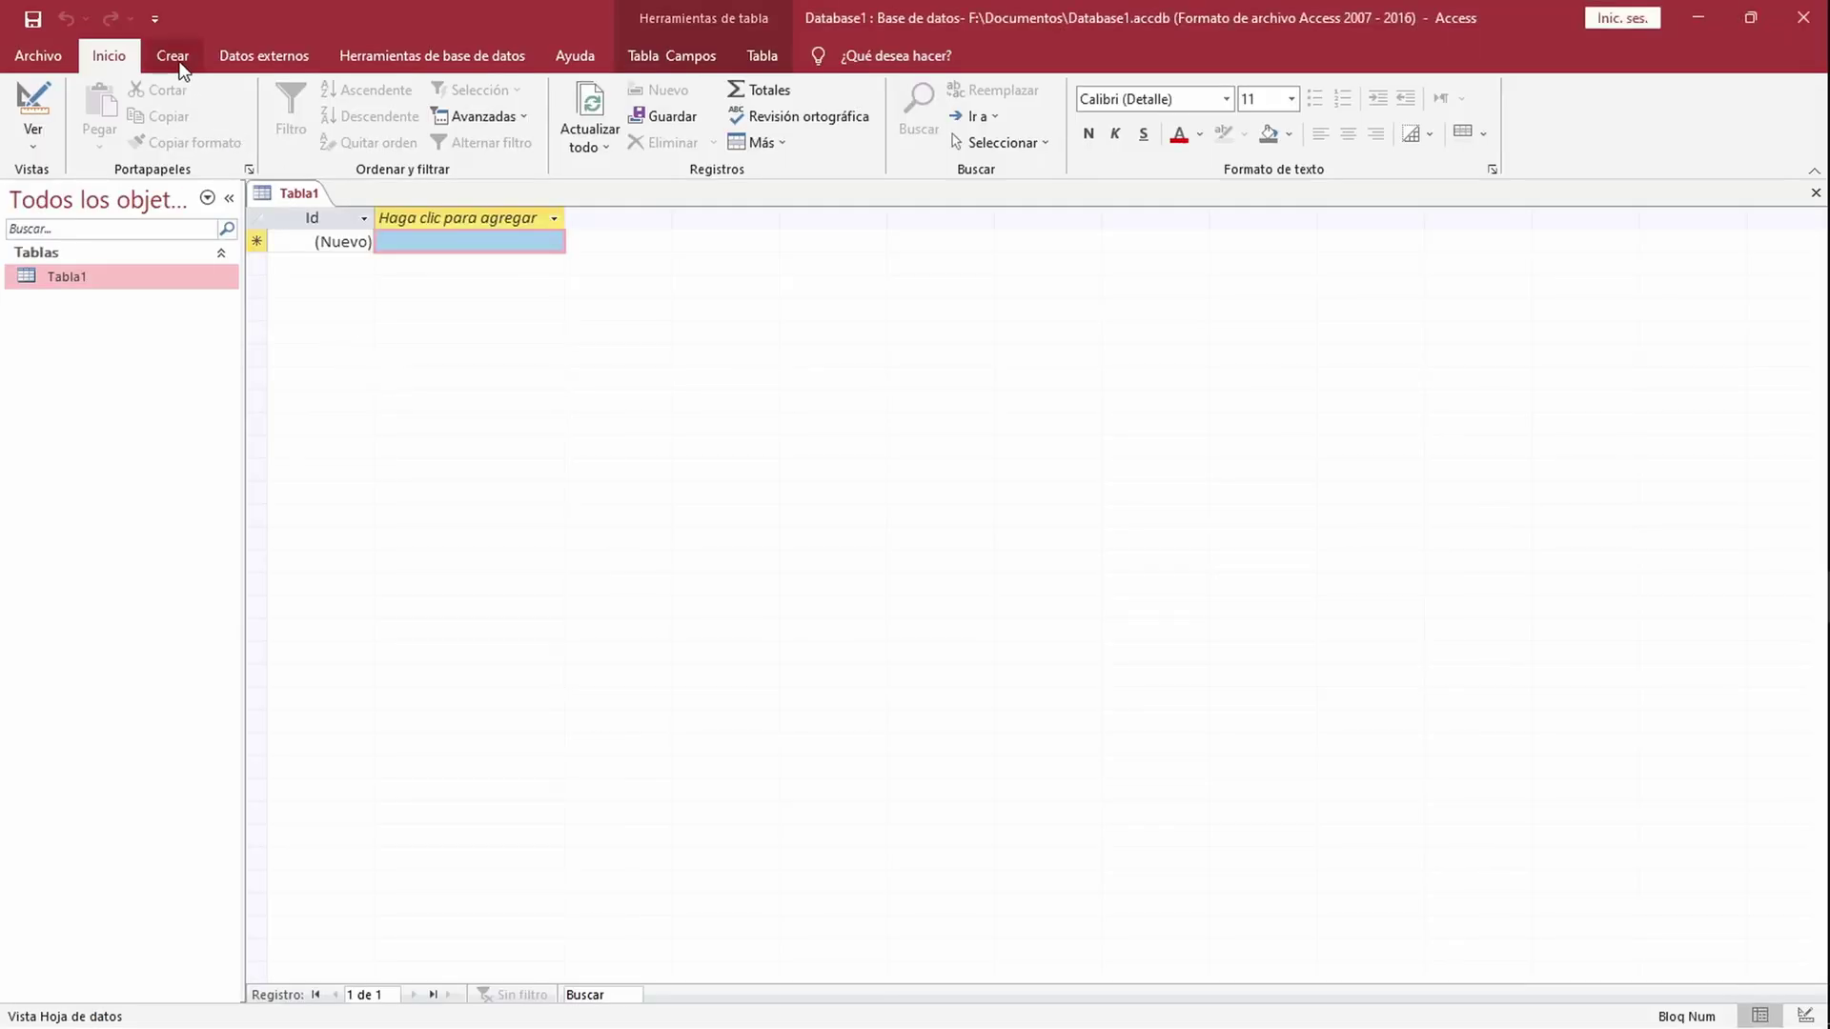
left_click(178, 59)
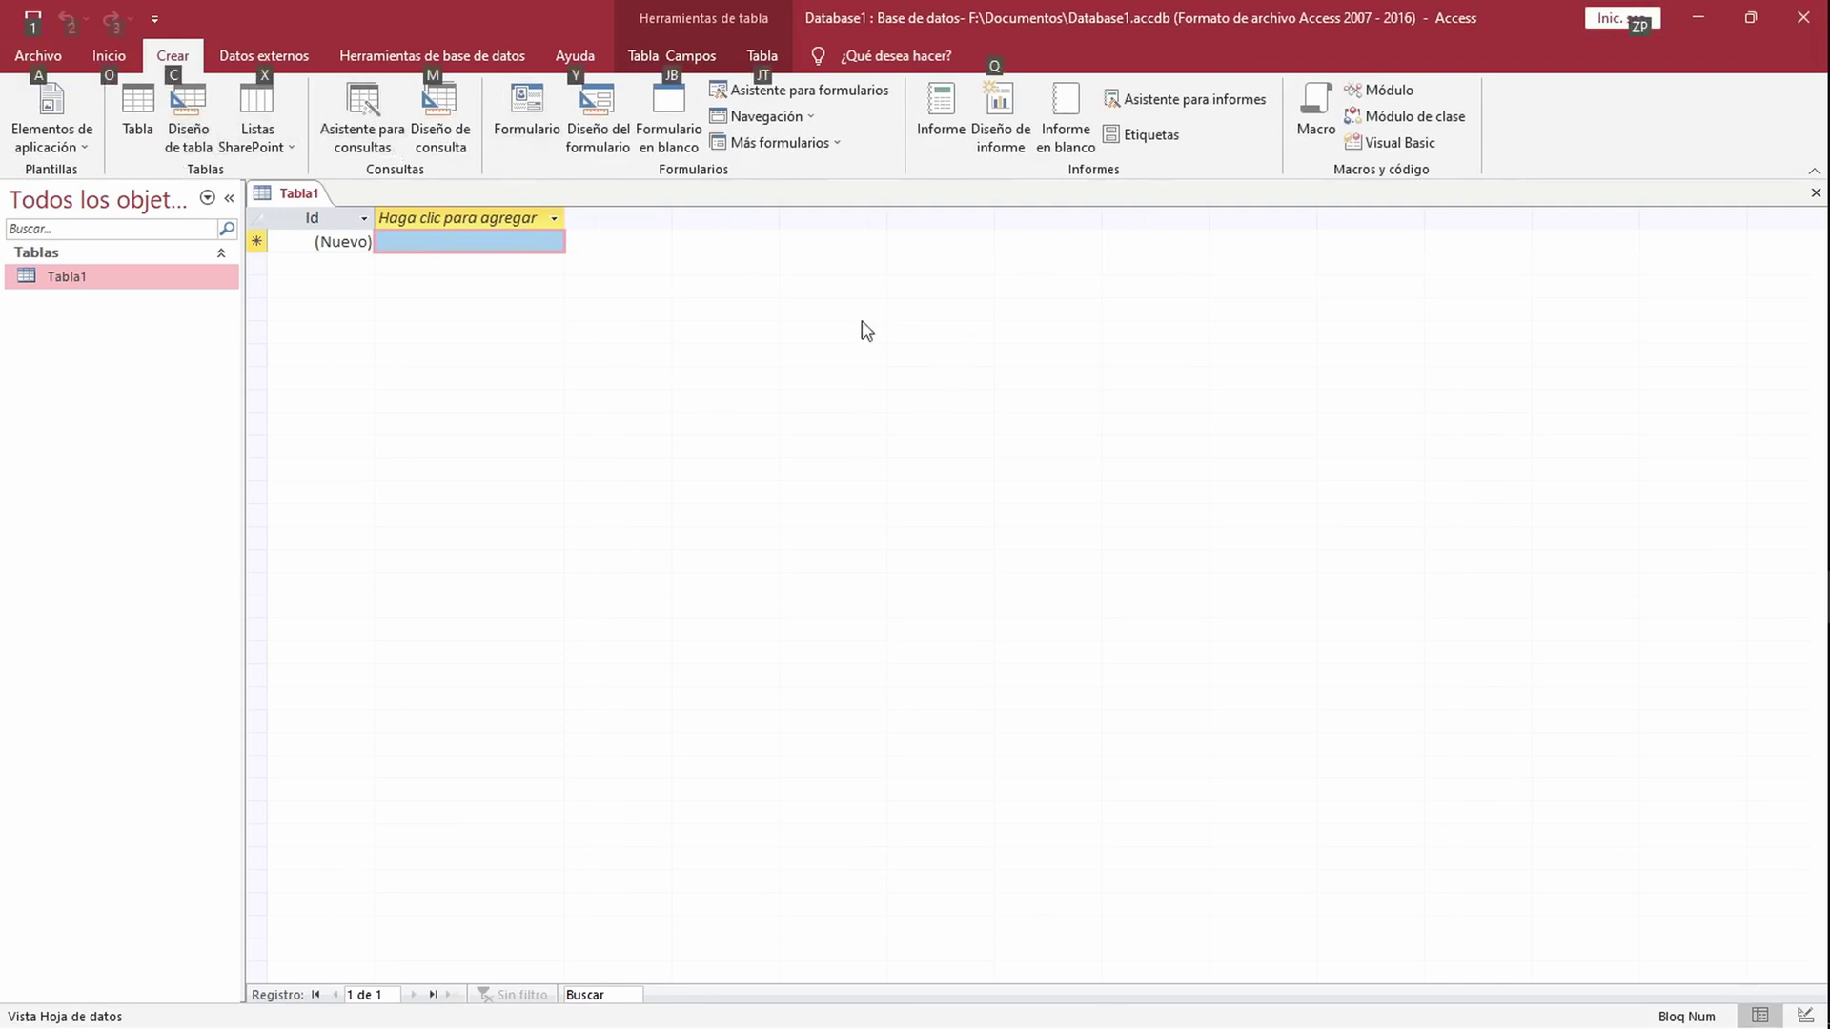
Step: Return to LibreOffice Base and view the description of the wizard-based form creation task
key("alt+Tab")
left_click(793, 406)
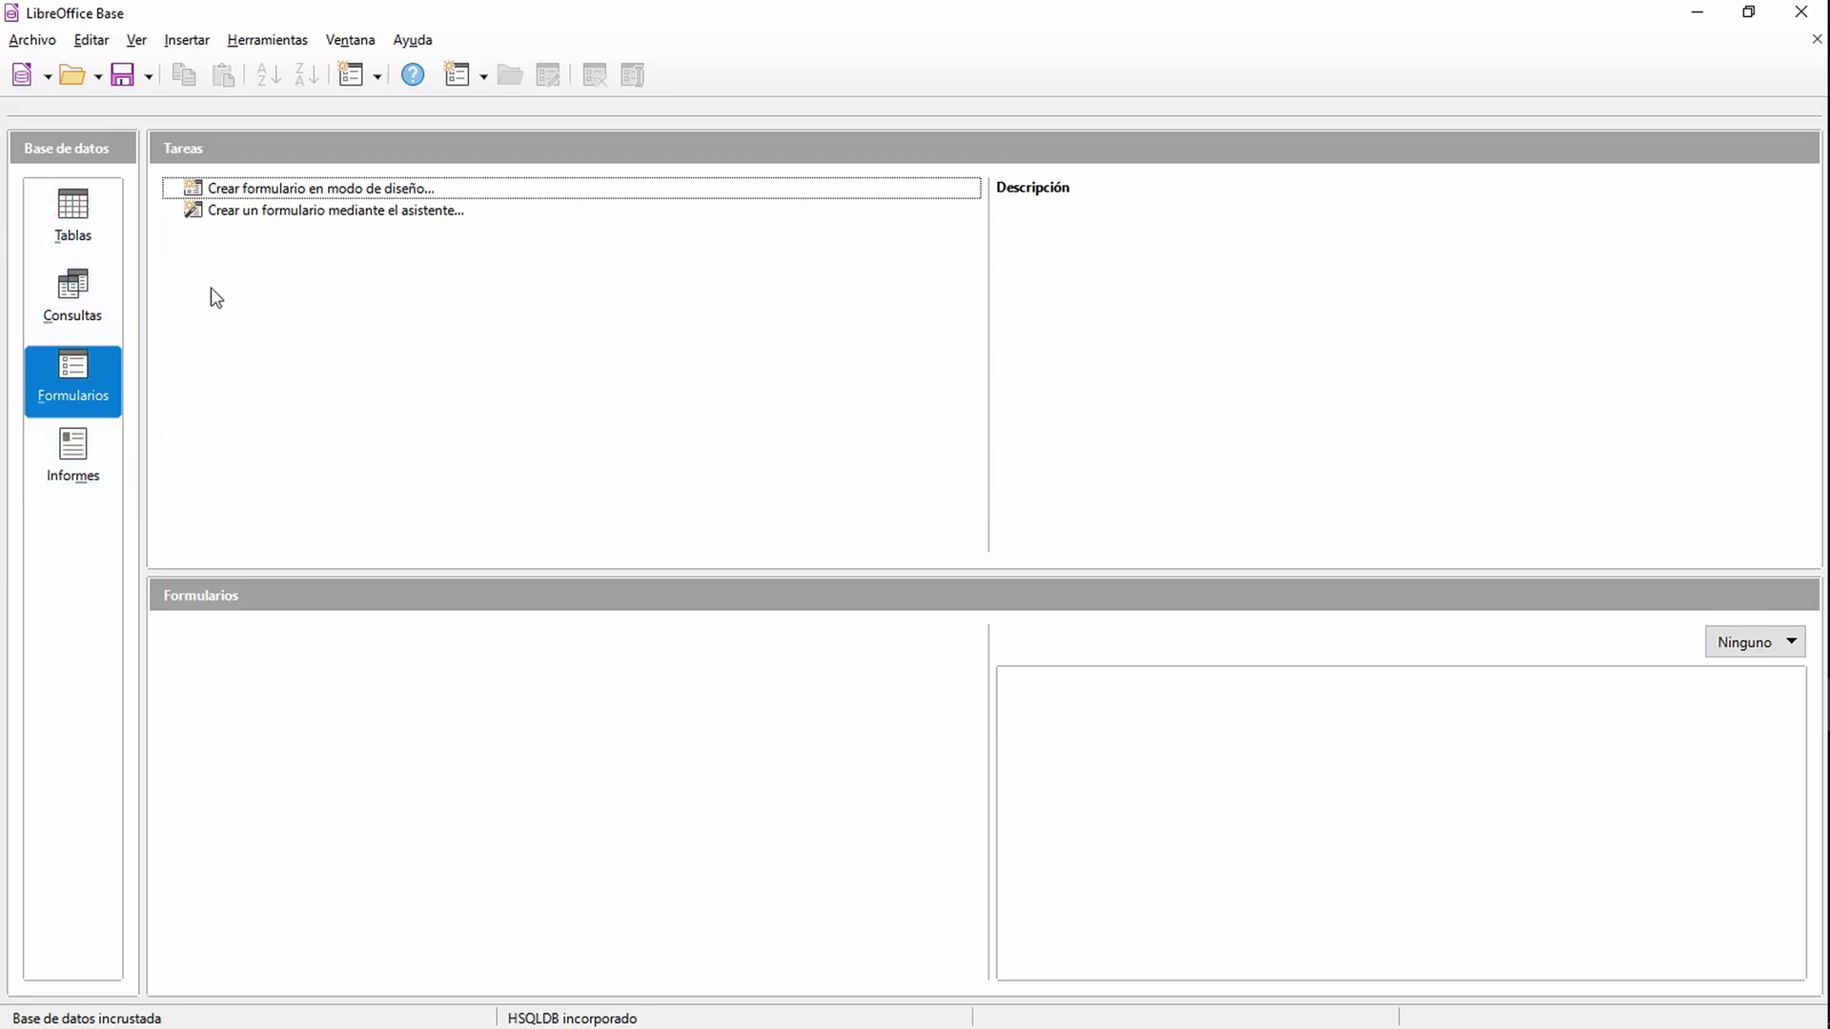
left_click(248, 211)
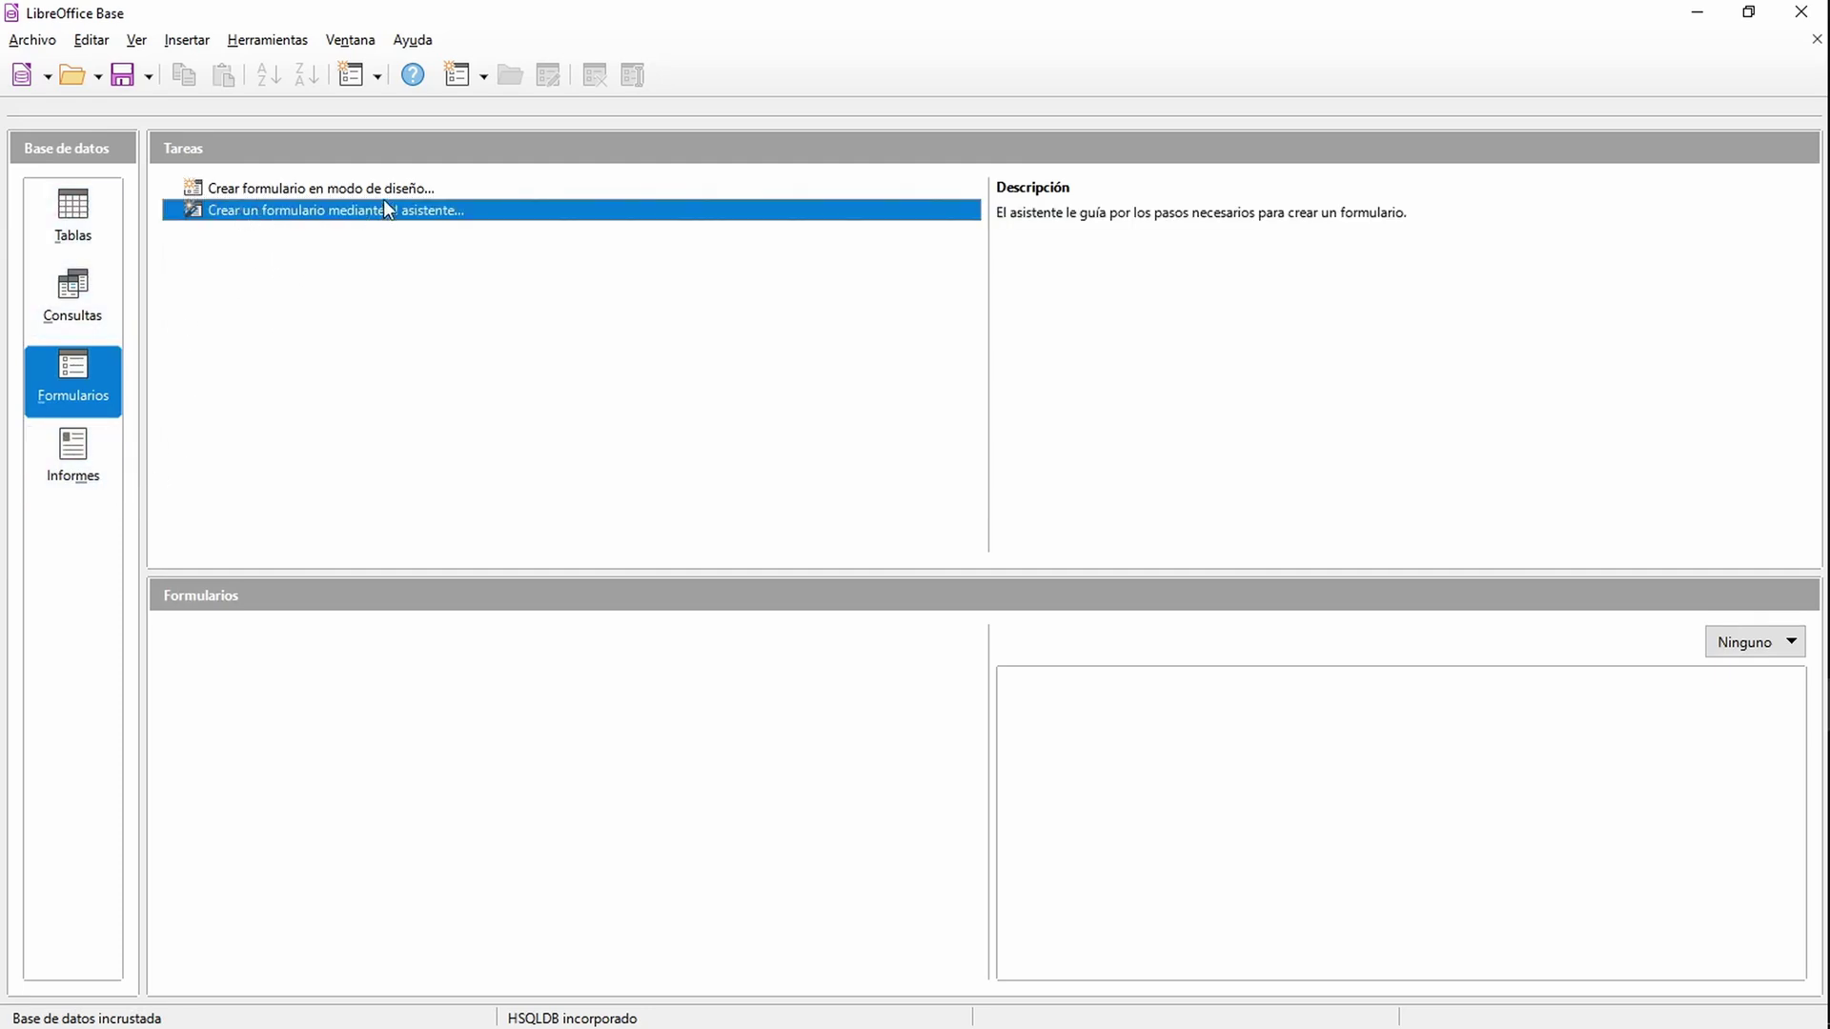
left_click(375, 244)
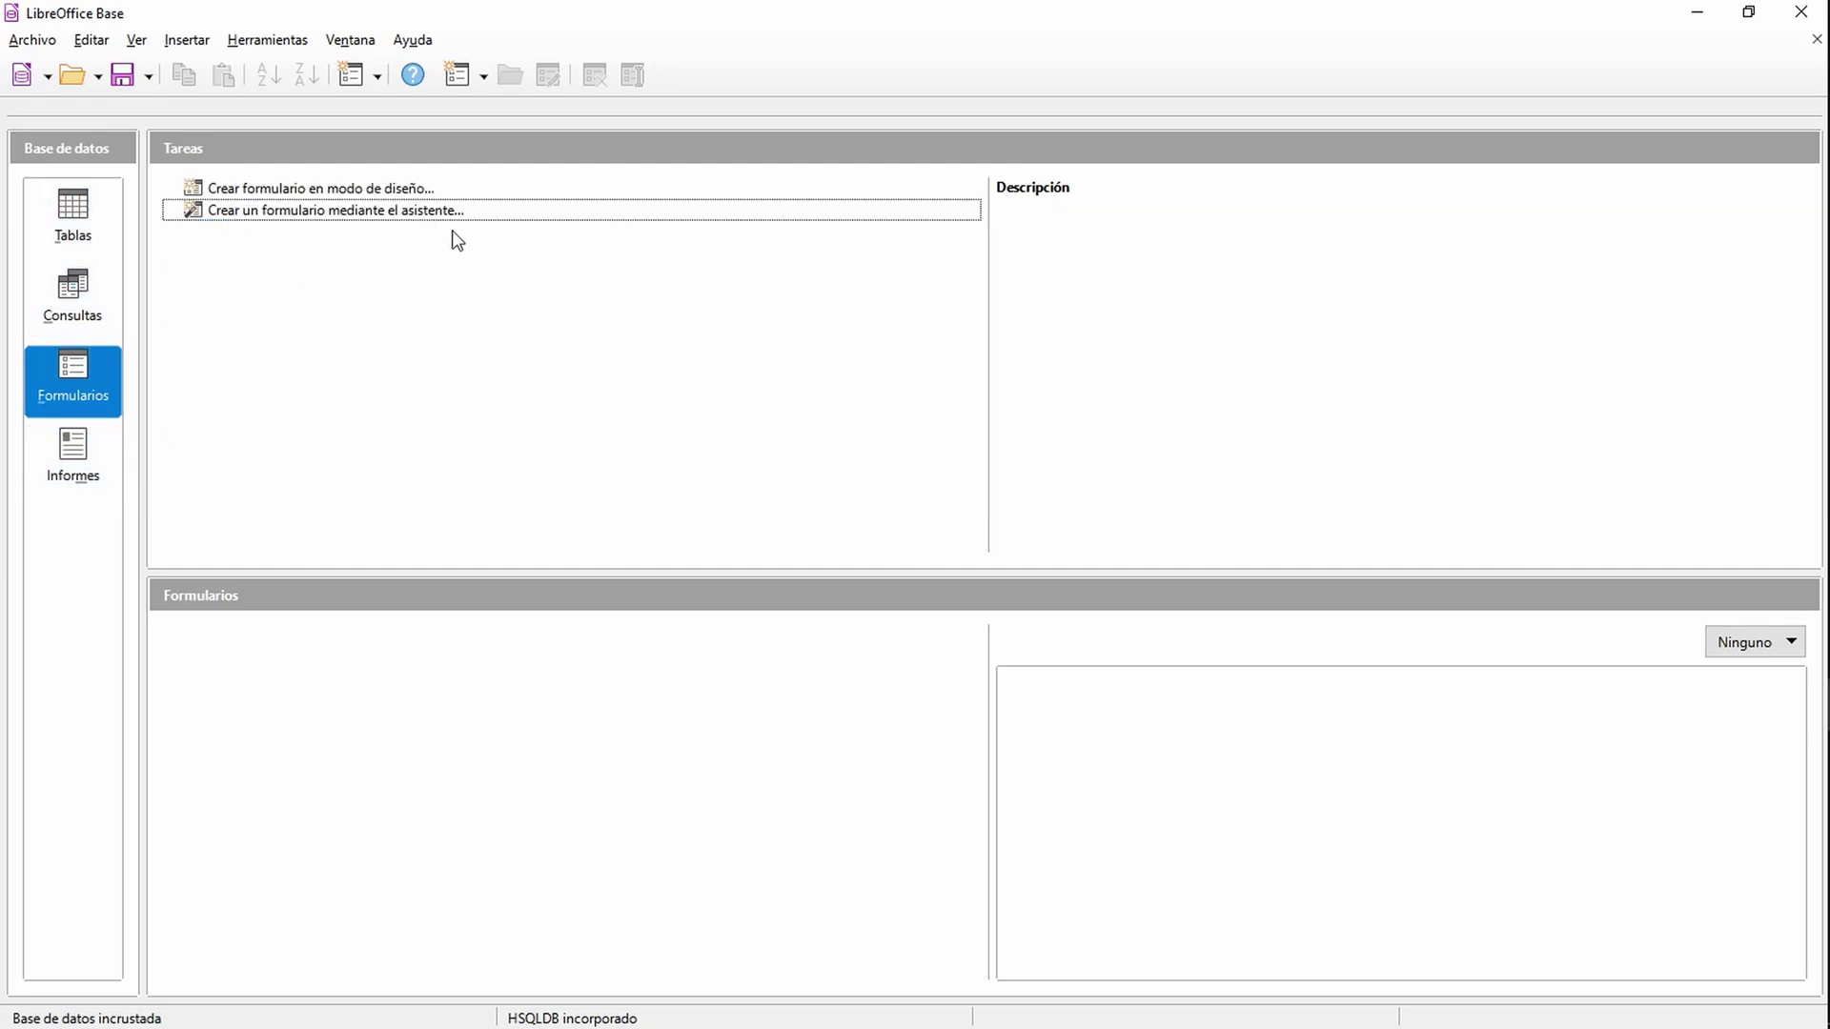
Step: View the creation tasks Base offers for reports and queries, dismissing the connection error
left_click(77, 483)
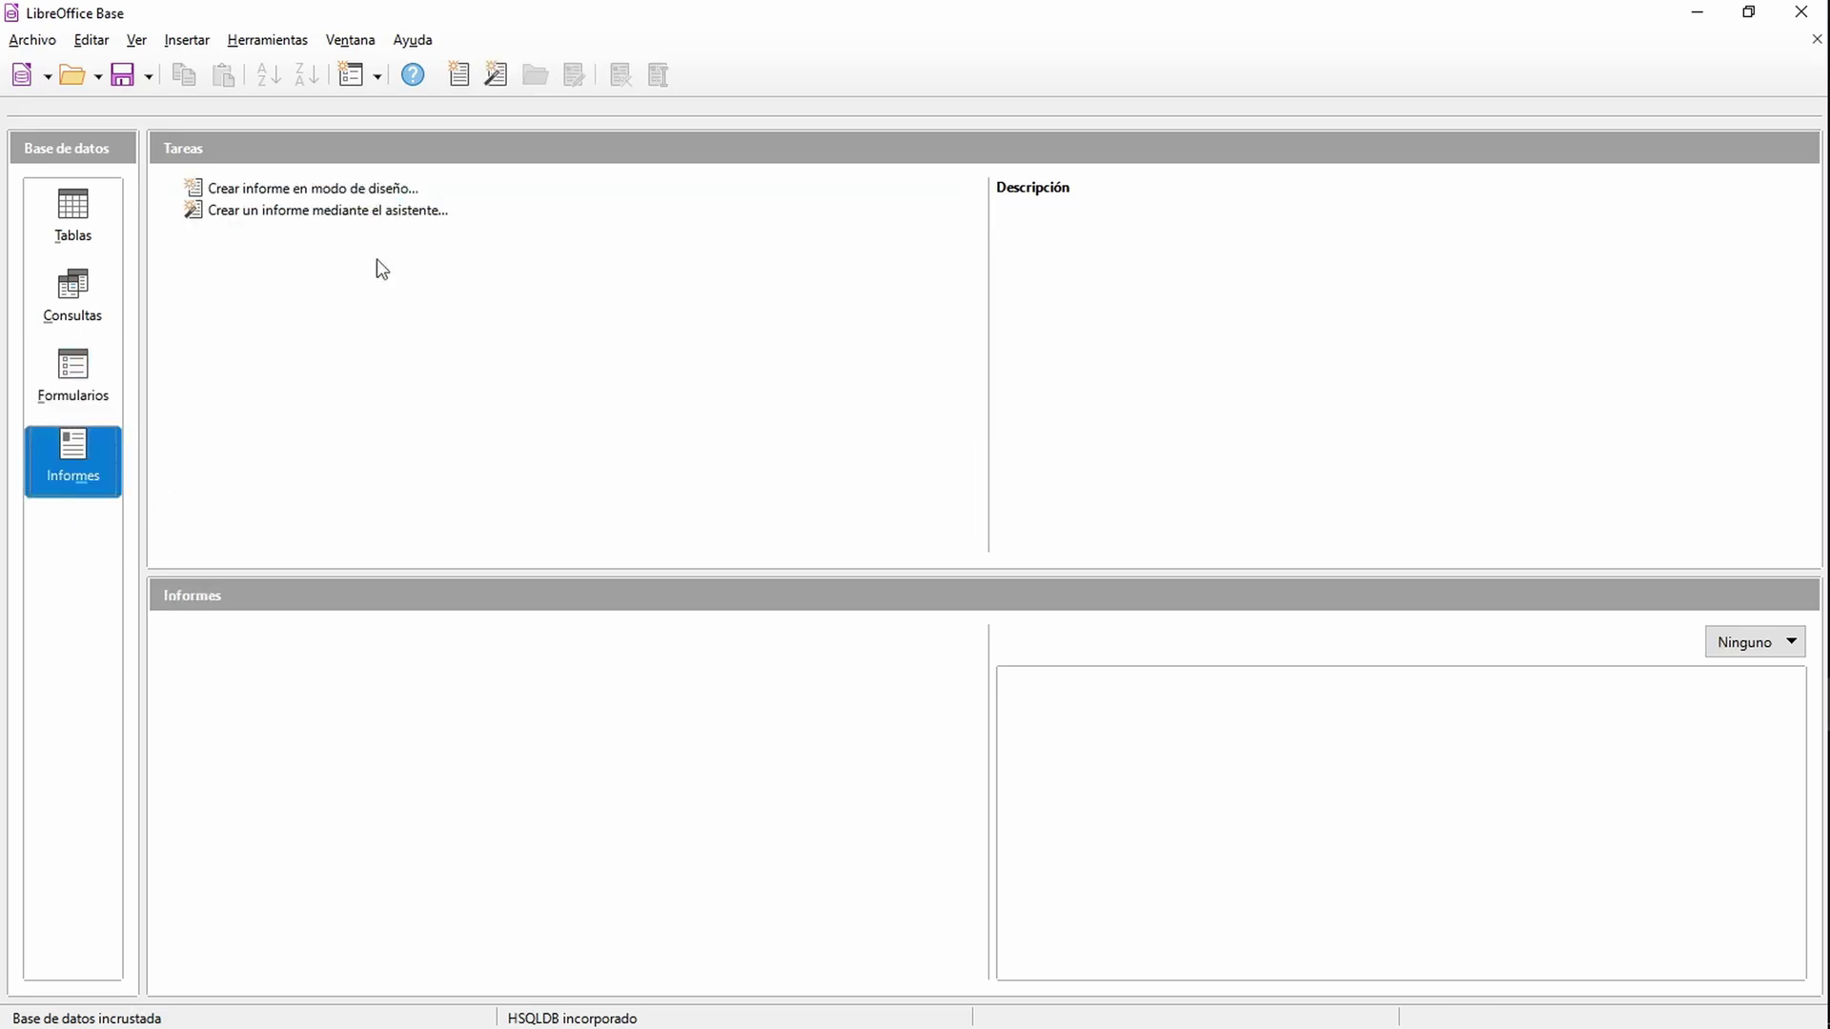
left_click(84, 303)
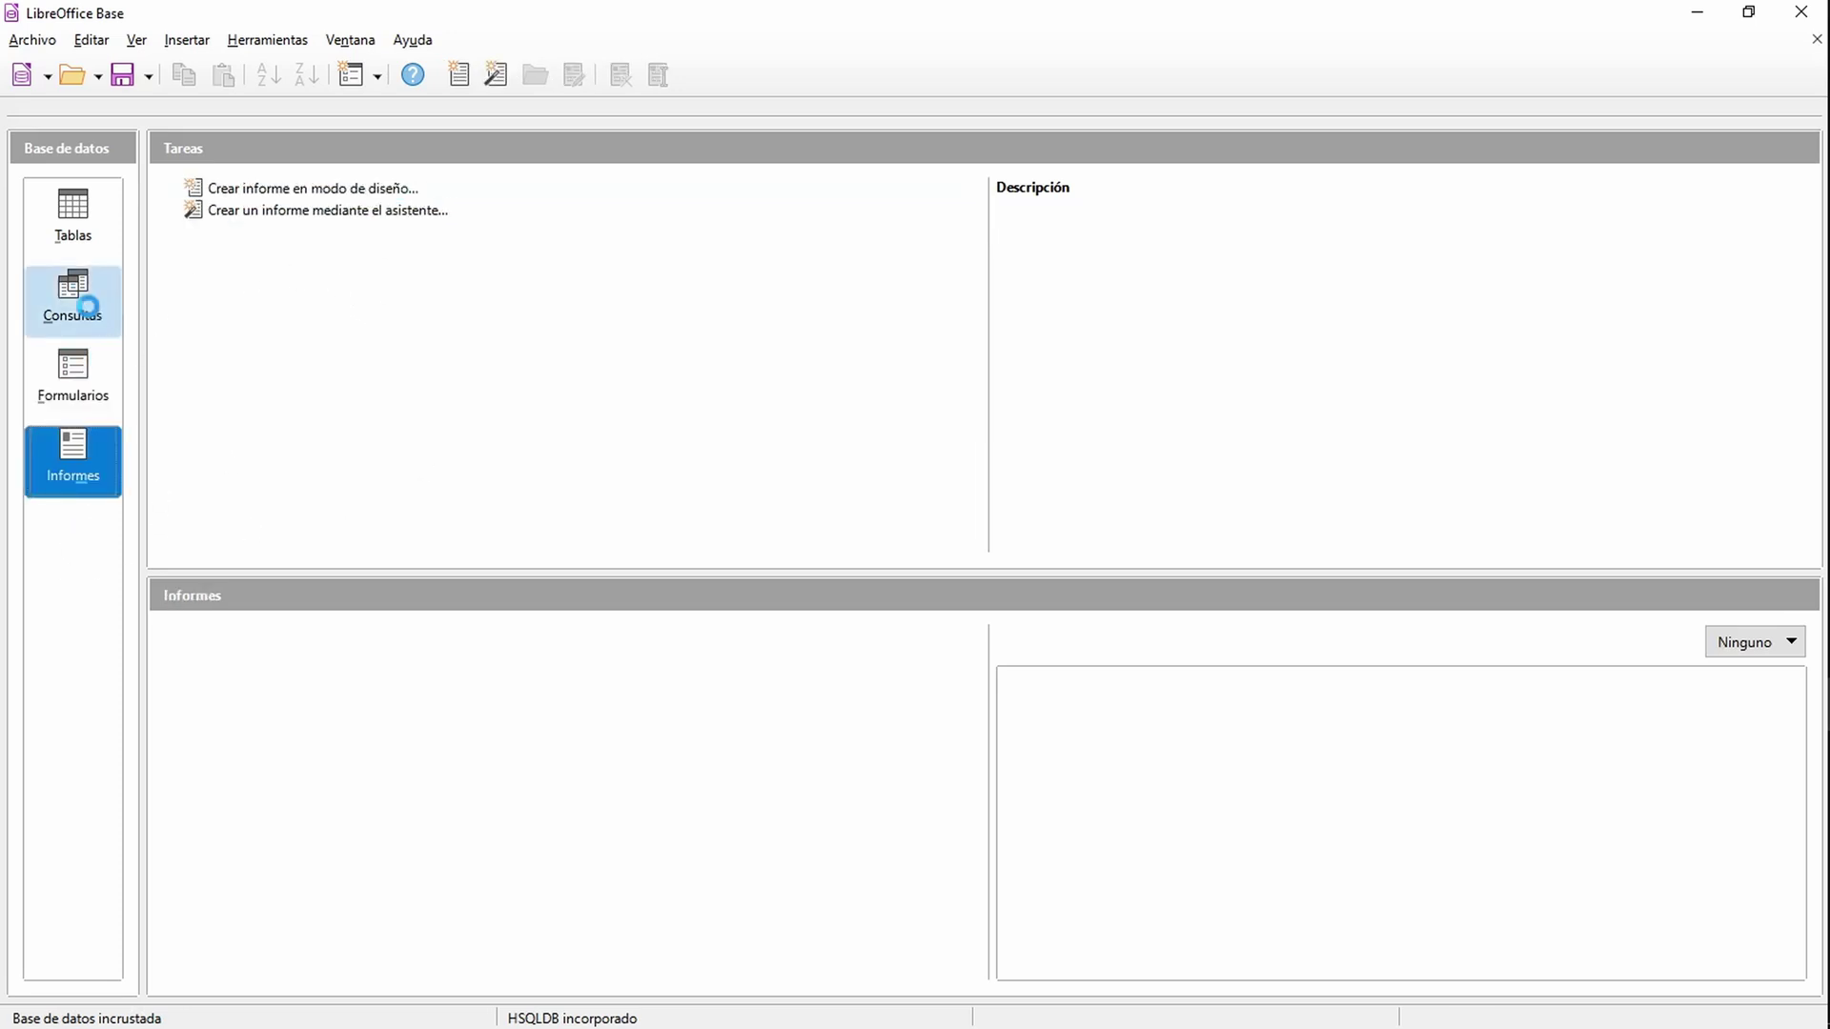
left_click(1142, 576)
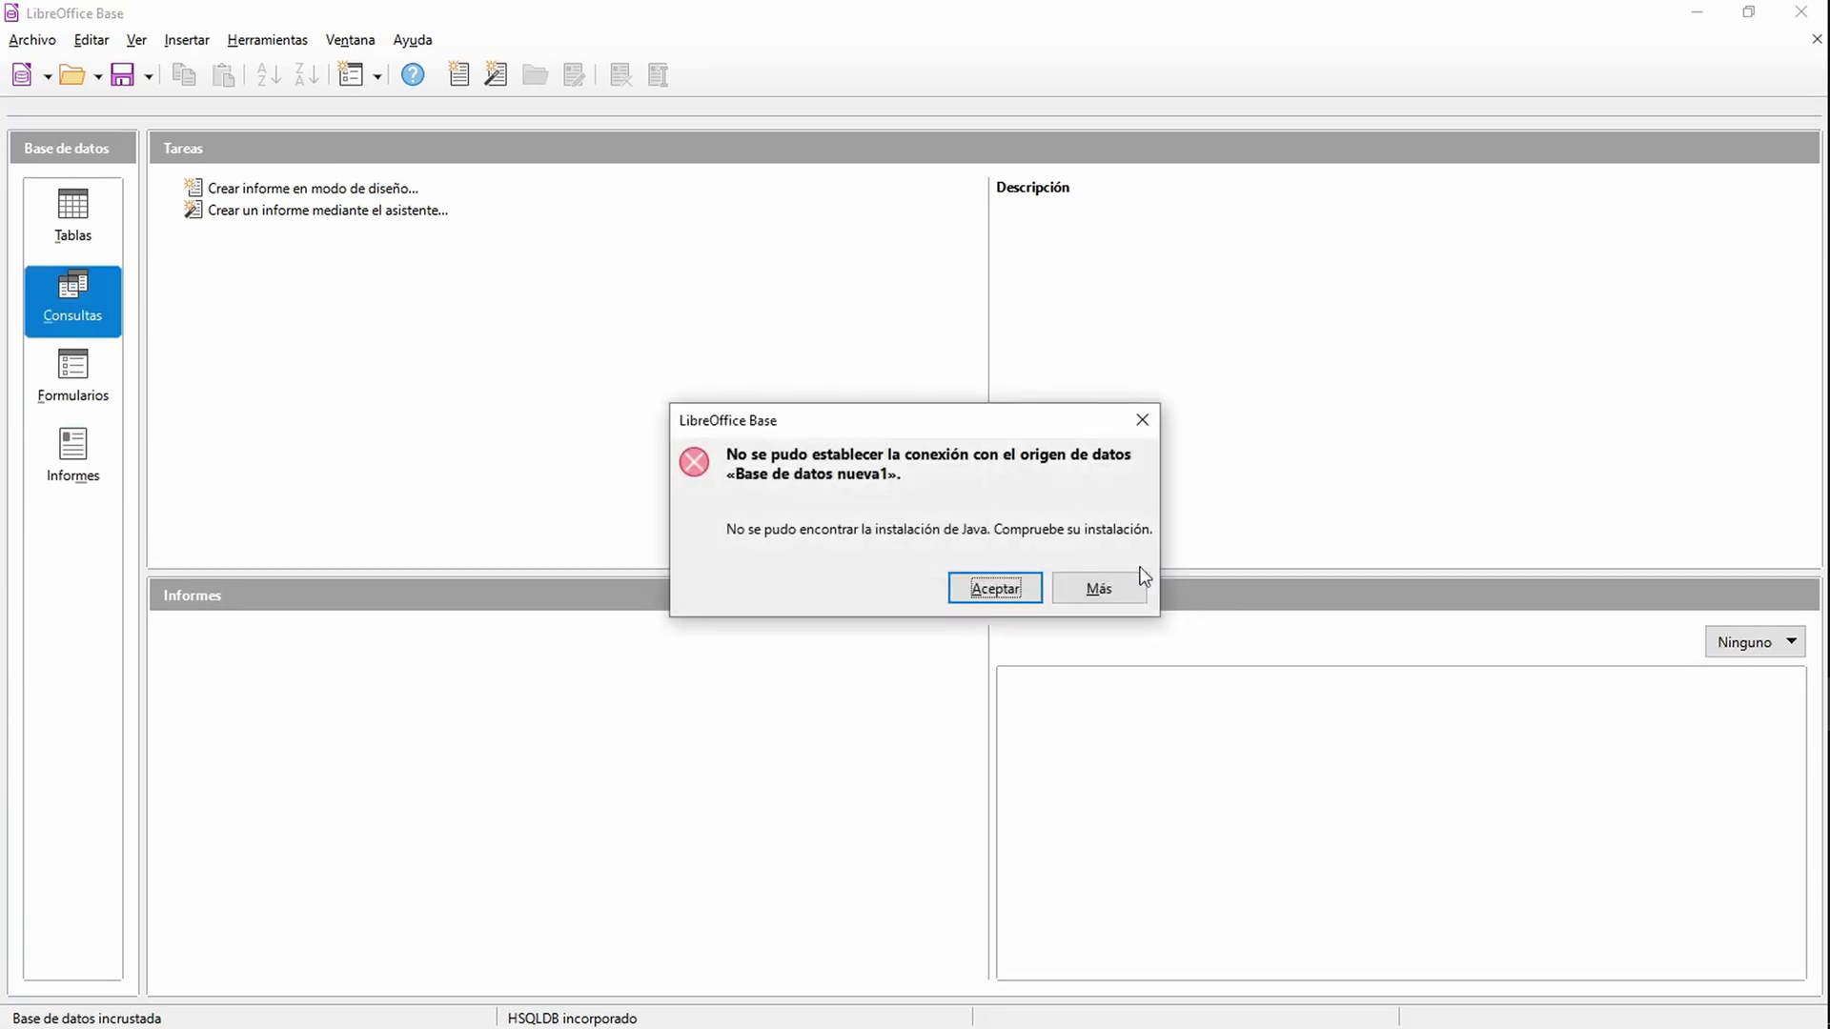
left_click(1005, 598)
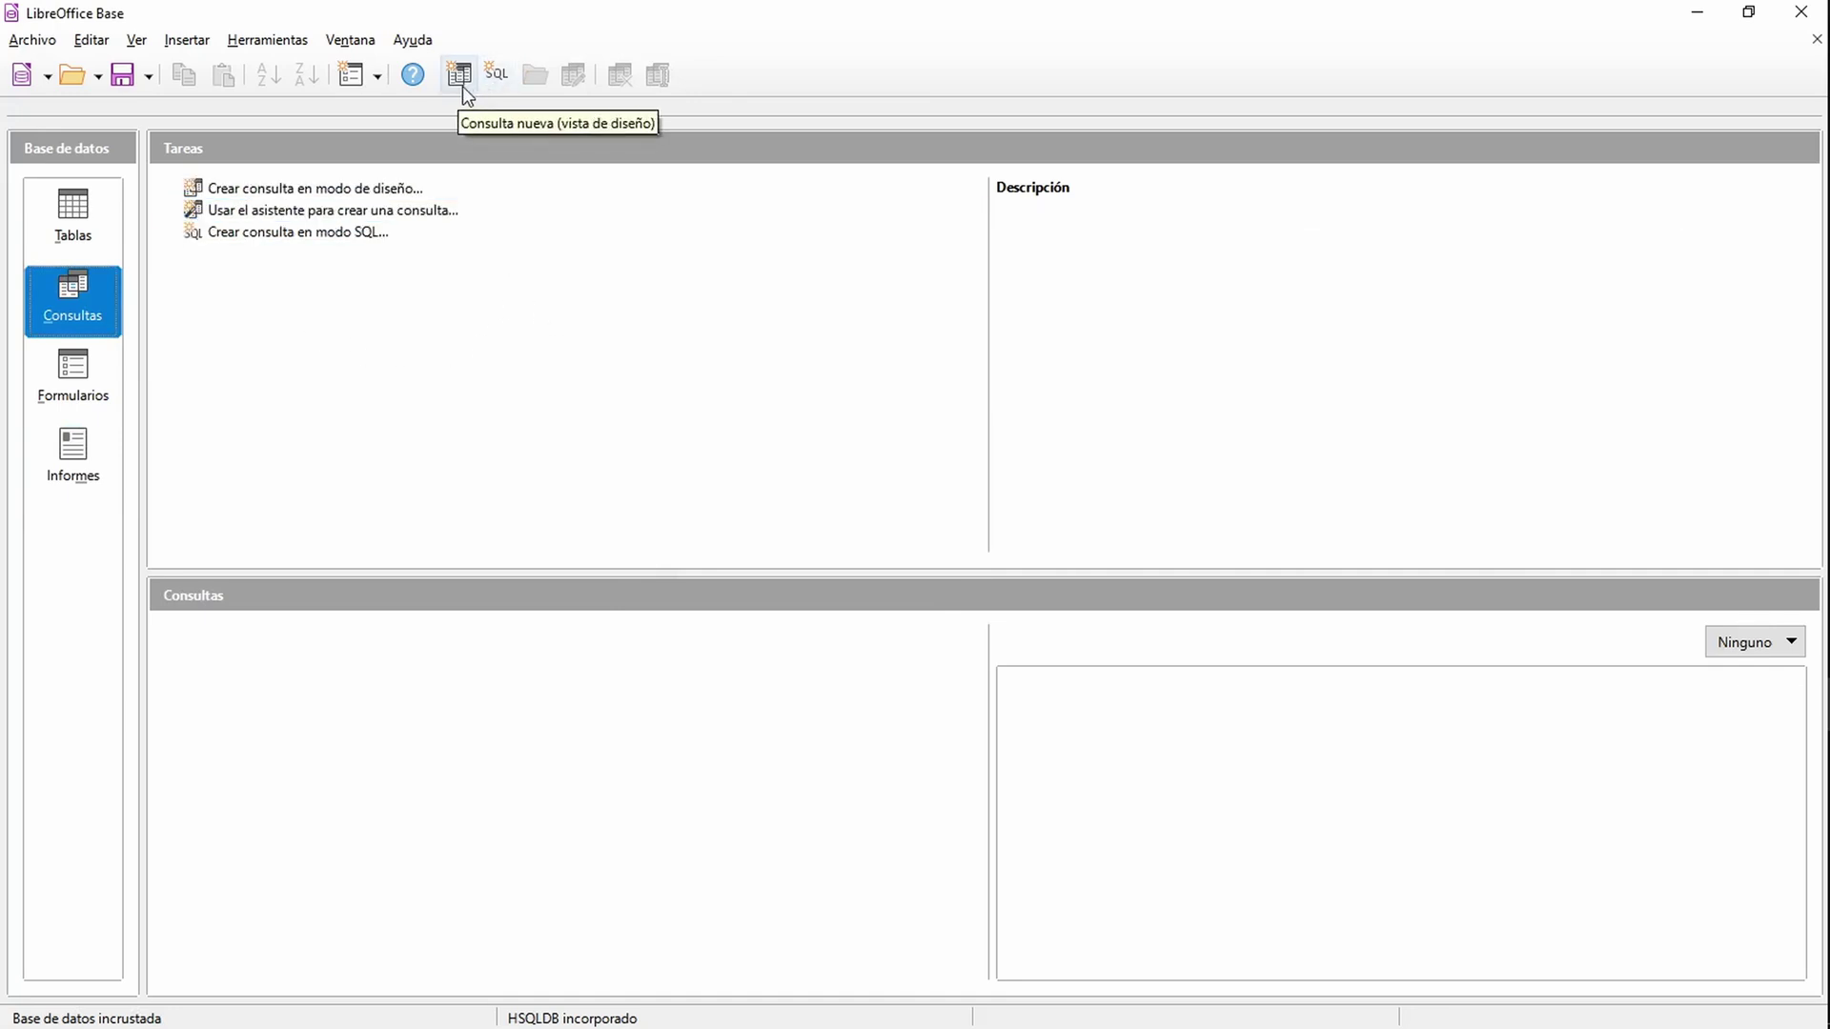
Step: Compare Base's form and report creation tasks and look over the list of new objects without choosing one
left_click(86, 387)
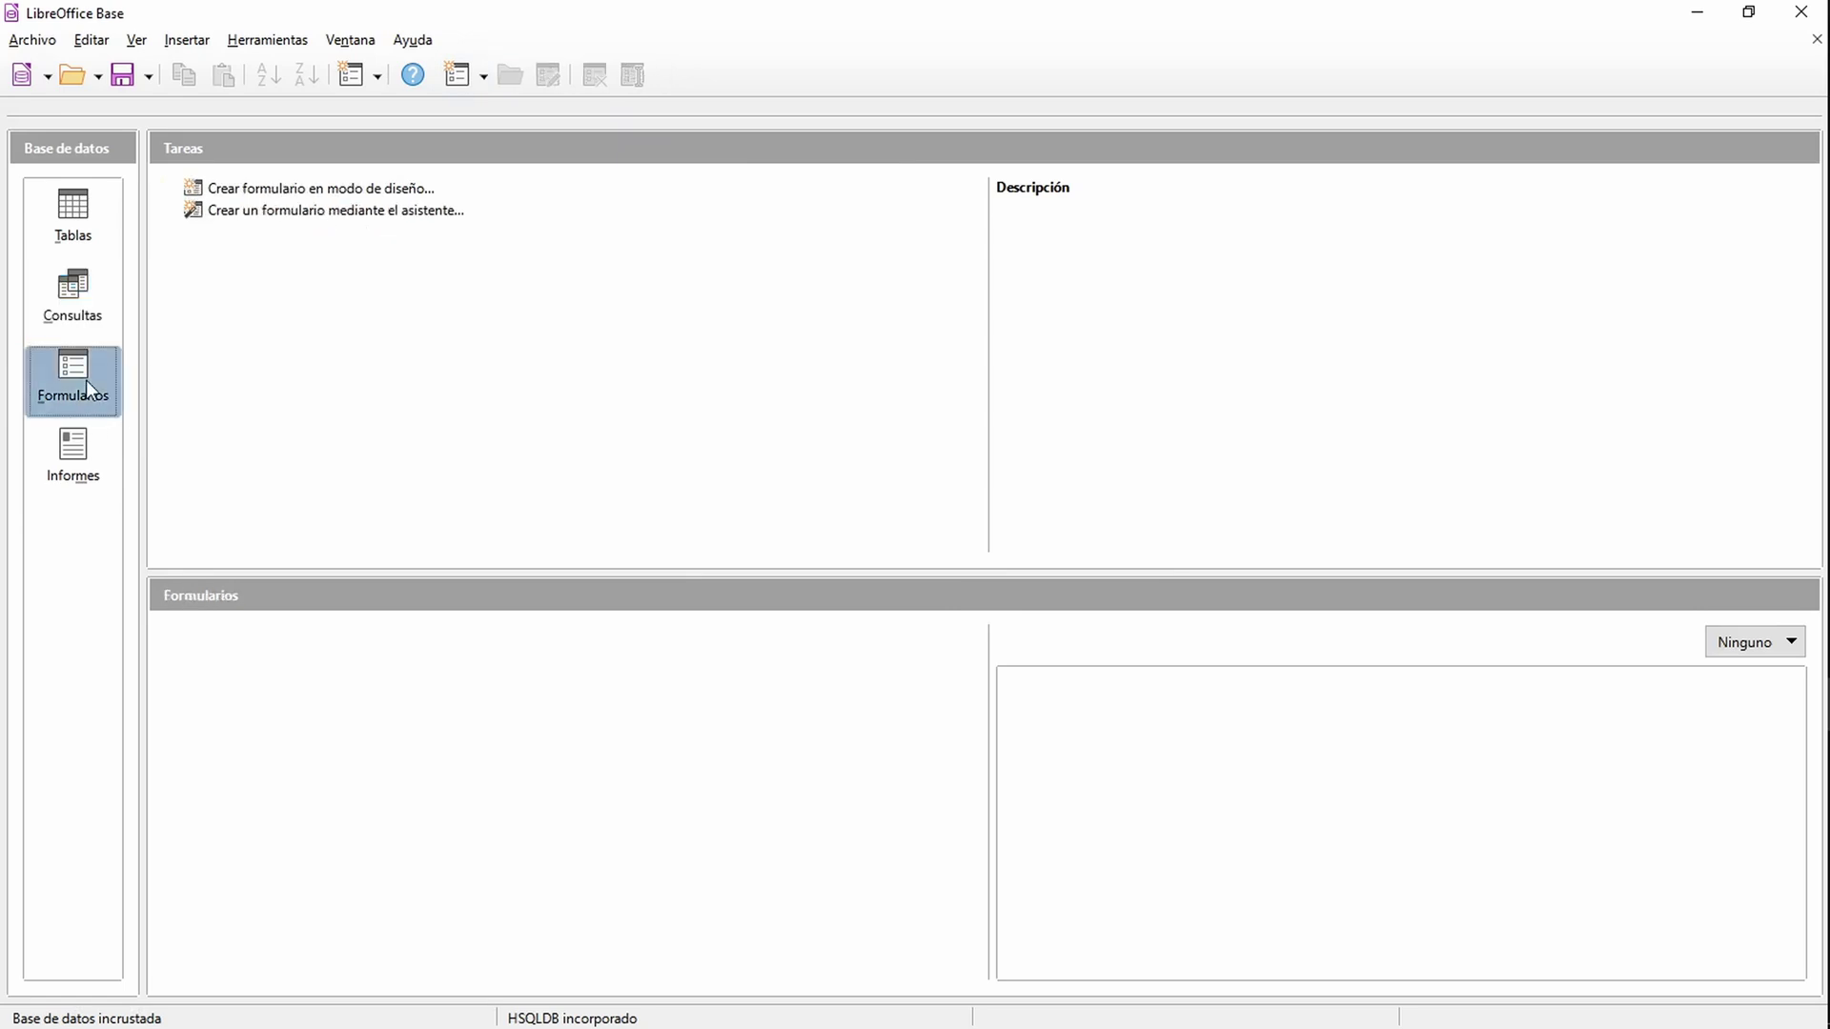
left_click(78, 459)
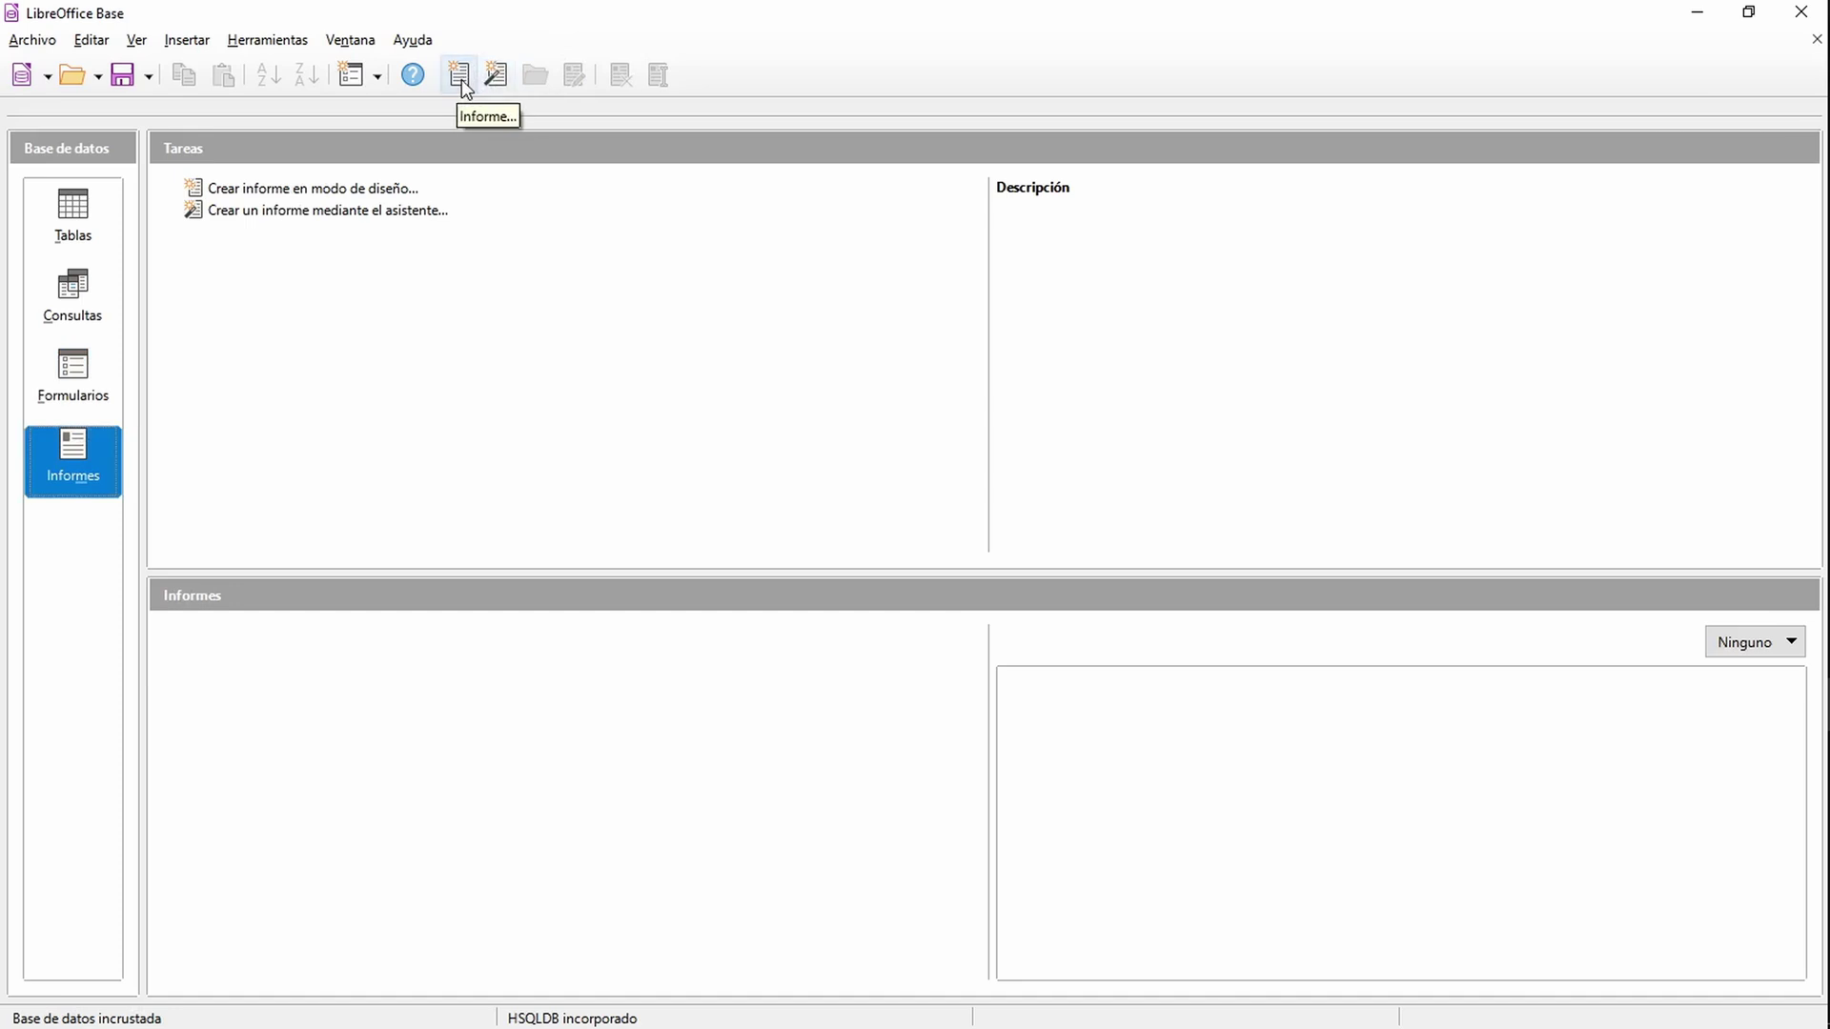
left_click(44, 397)
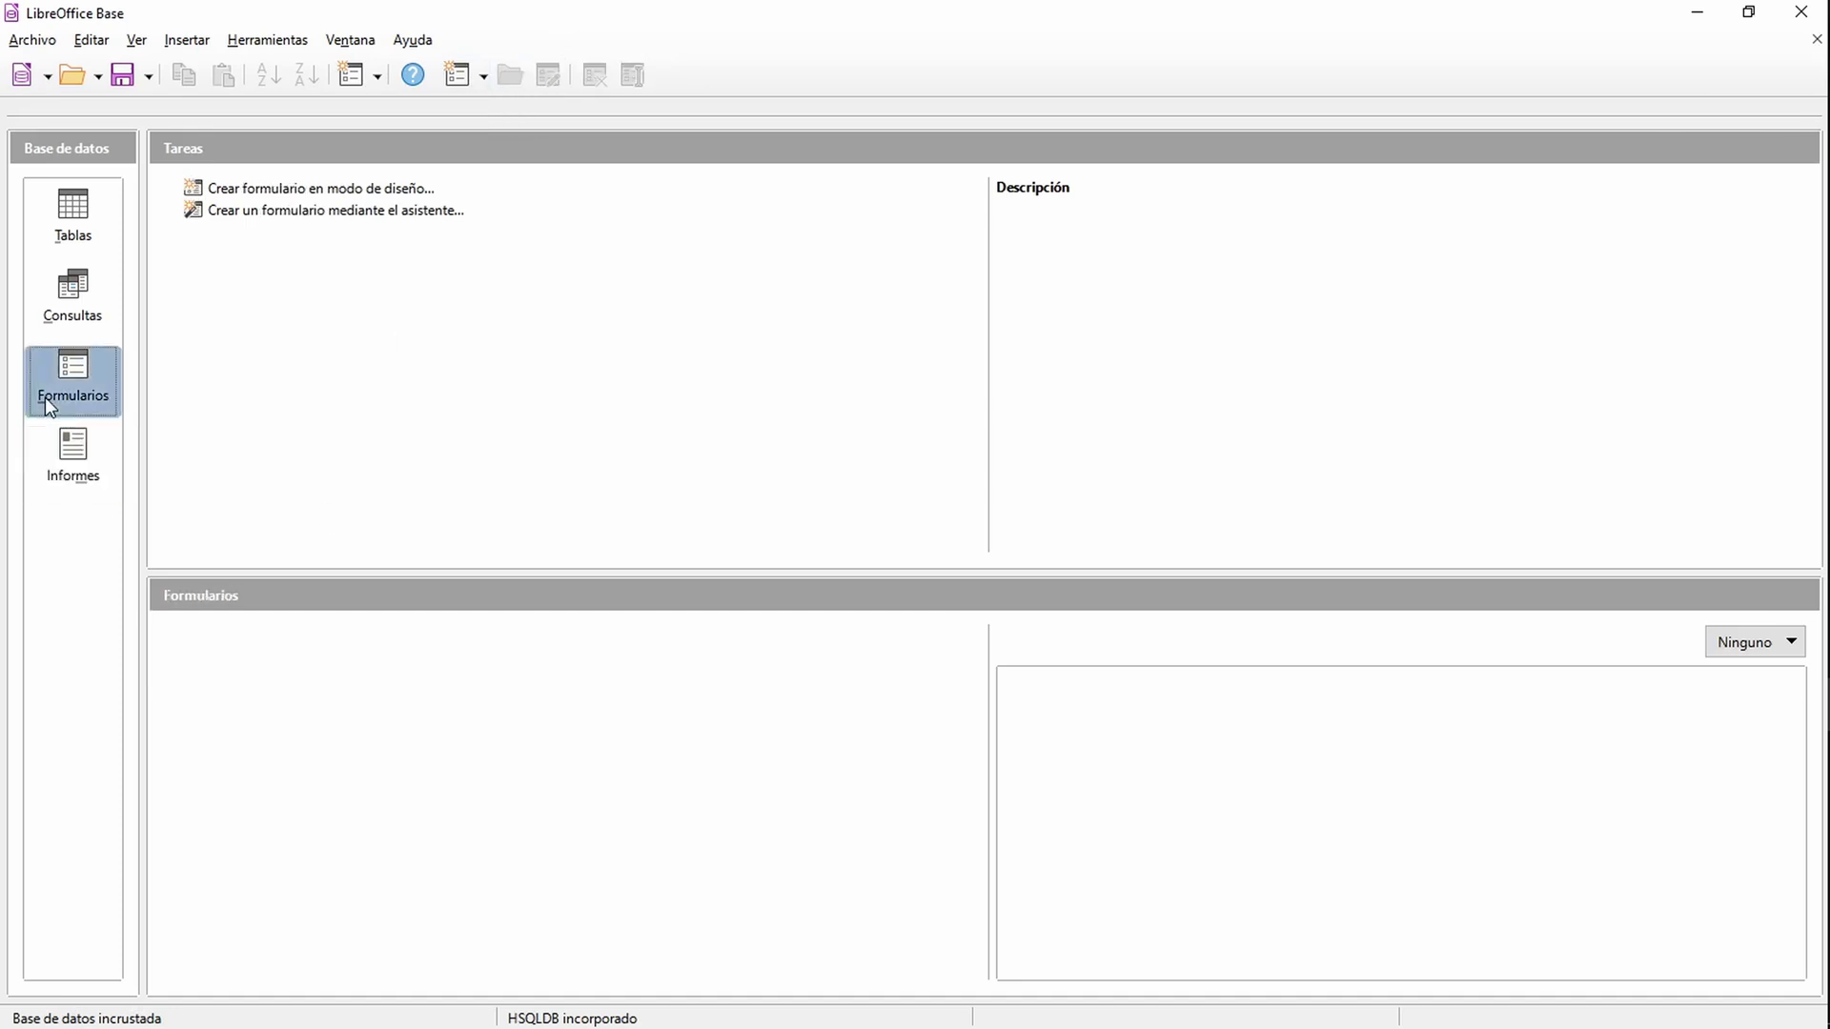
left_click(483, 76)
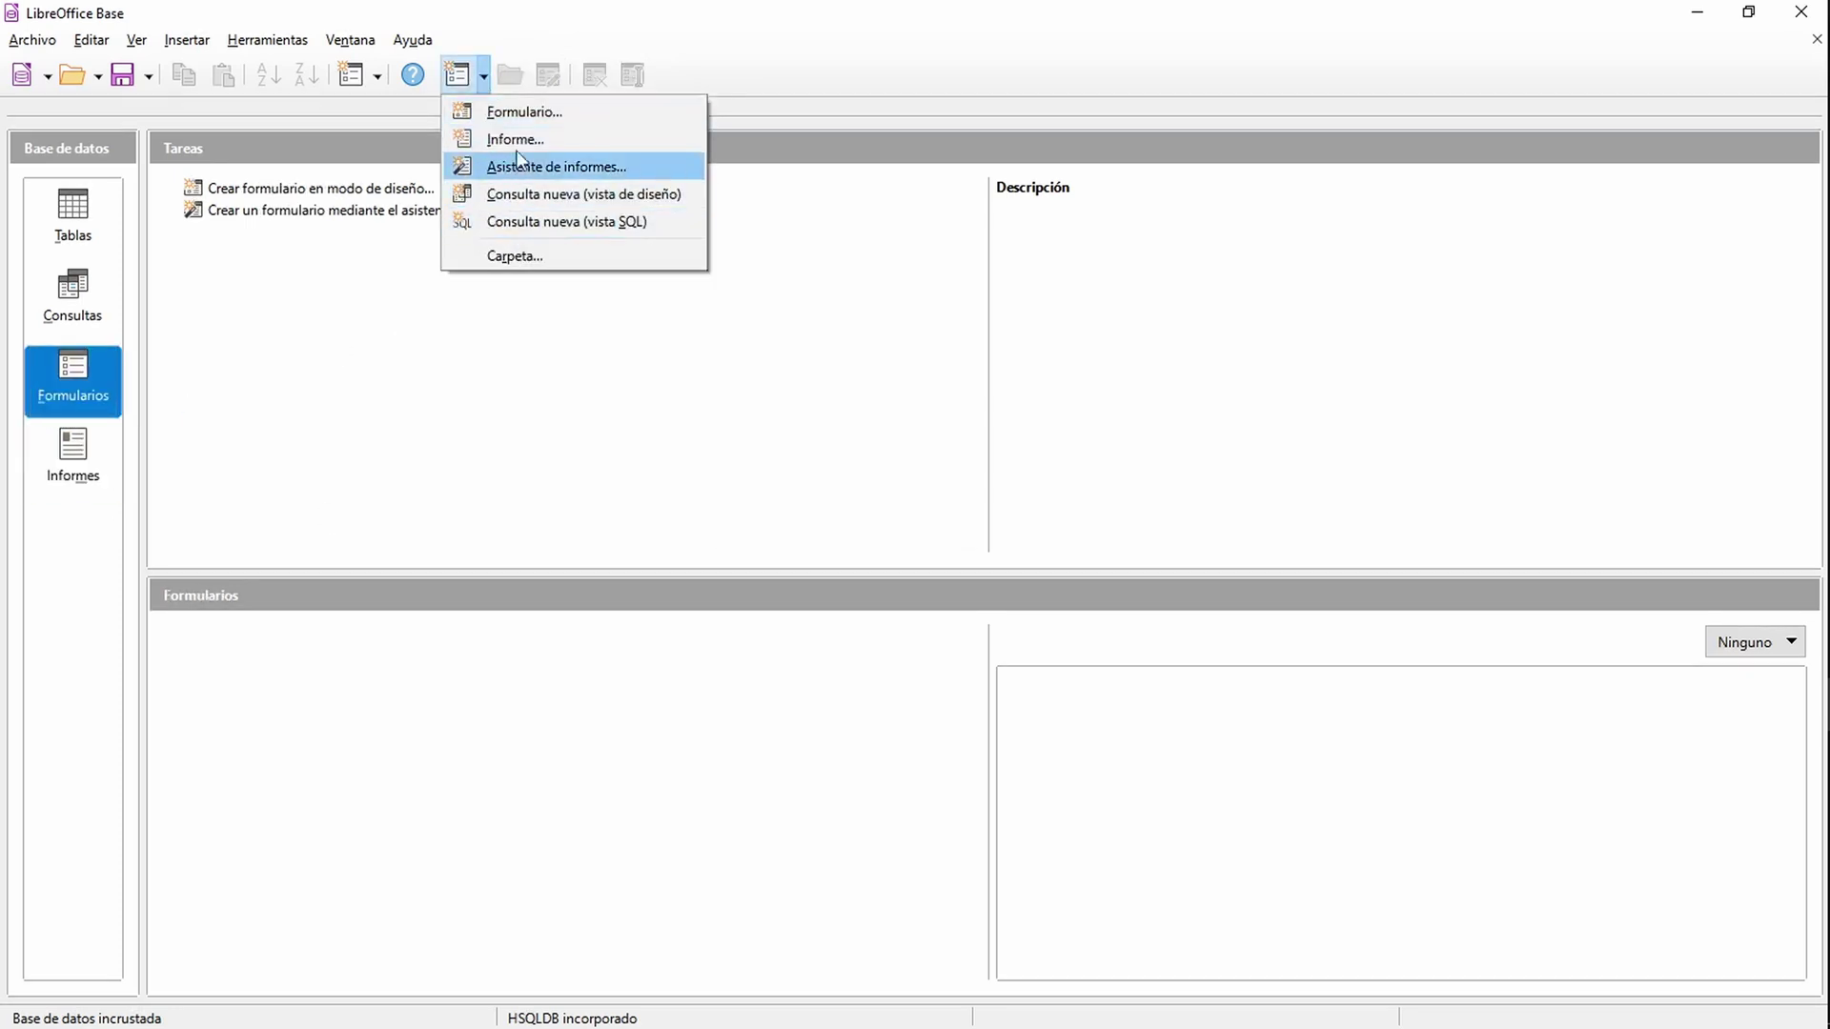
Step: Revisit Base's query creation tasks and try to view the Tablas section, dismissing the connection errors
left_click(78, 305)
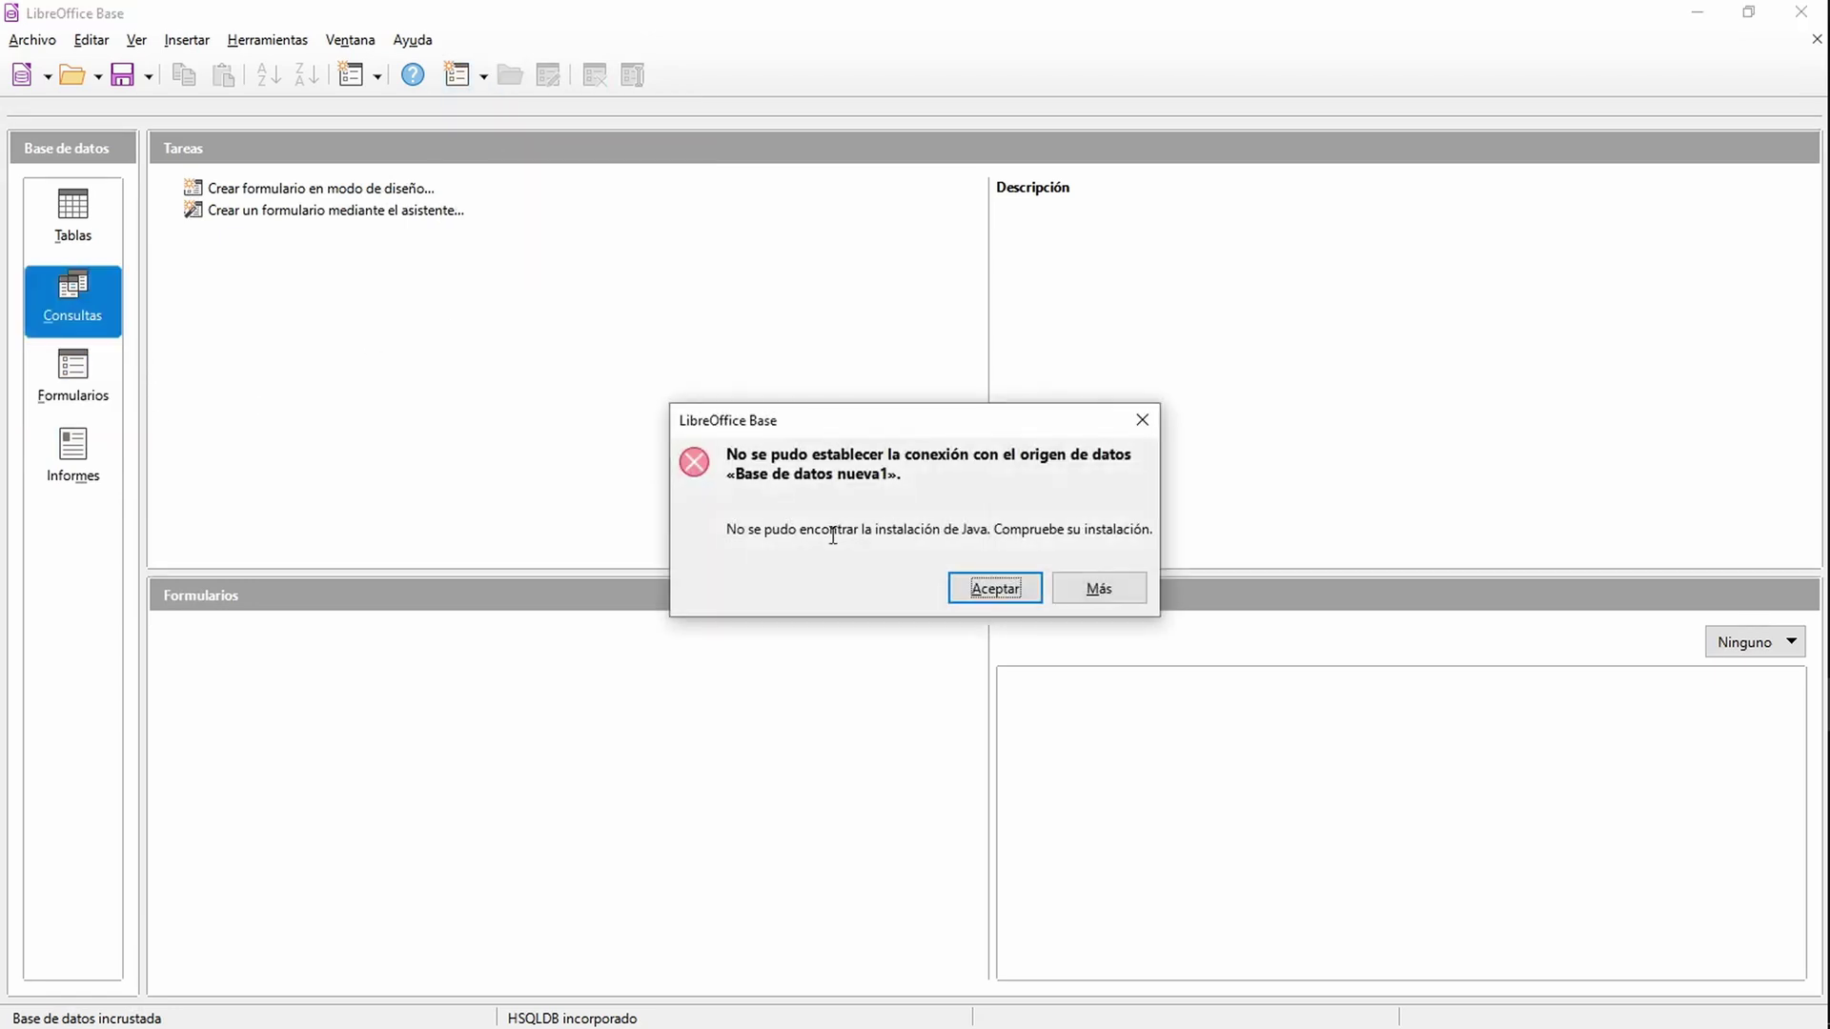
left_click(977, 593)
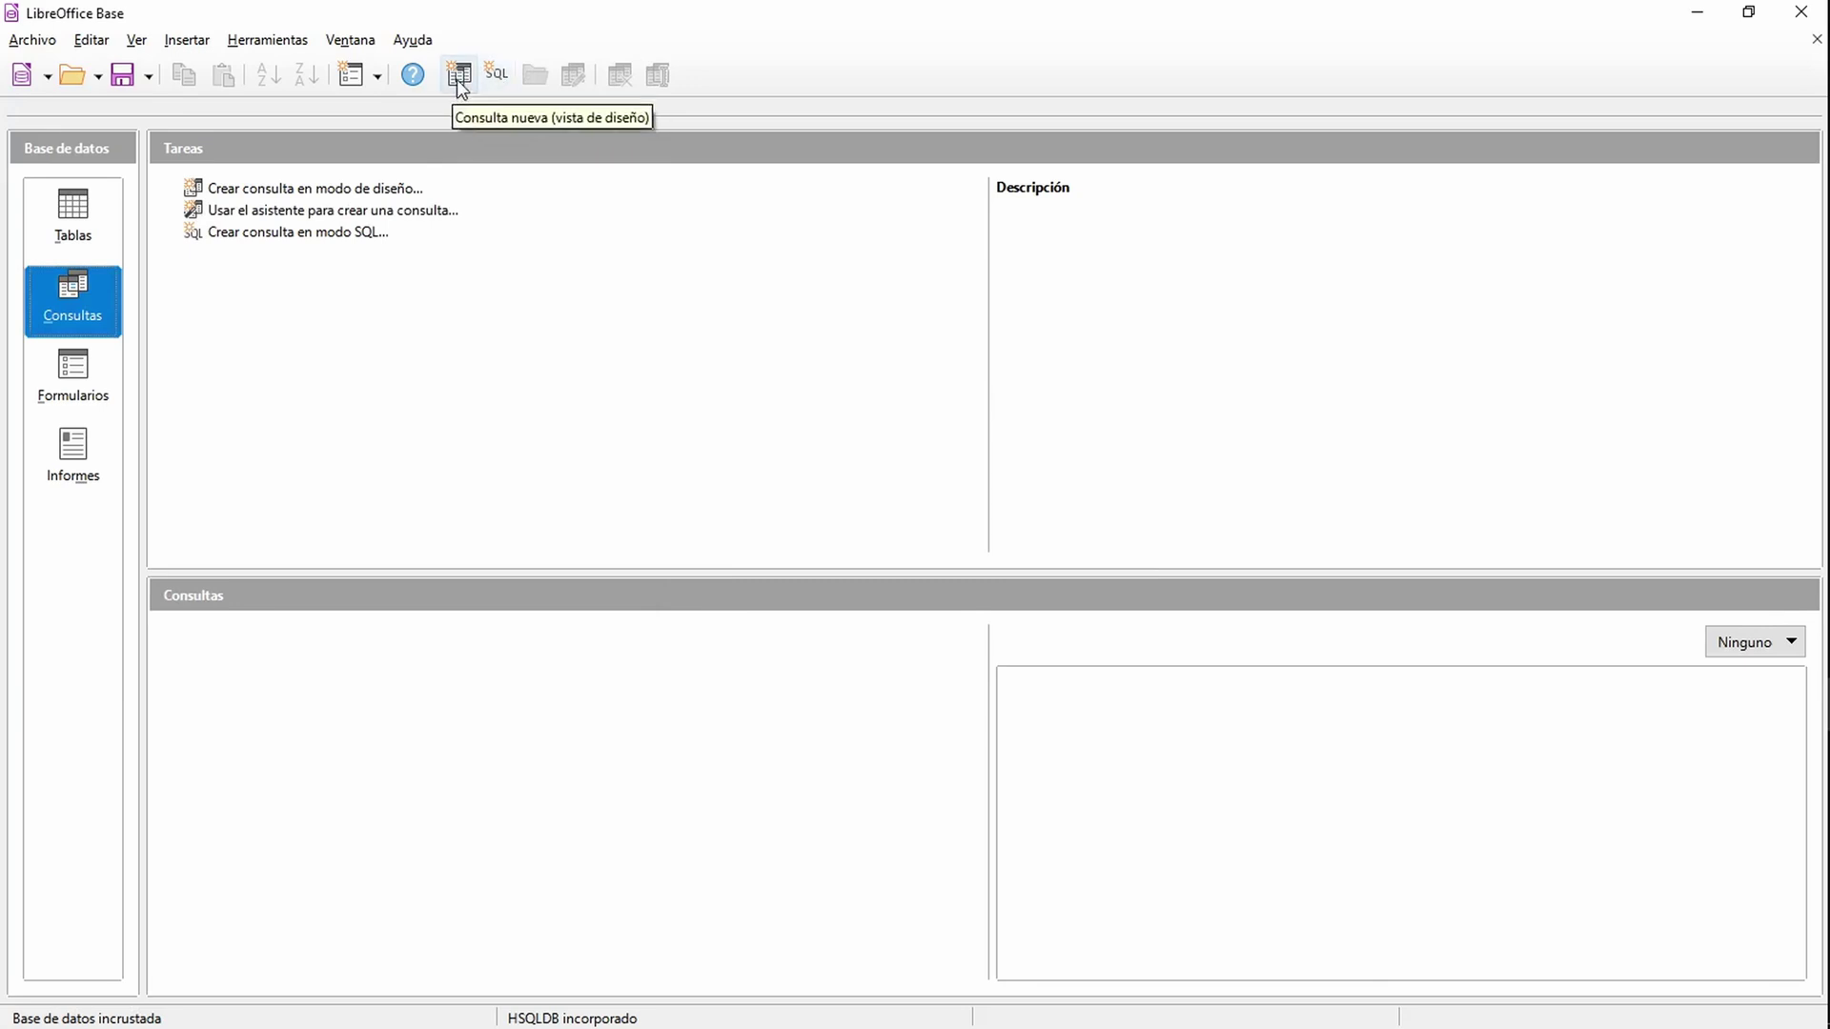
left_click(76, 224)
left_click(991, 588)
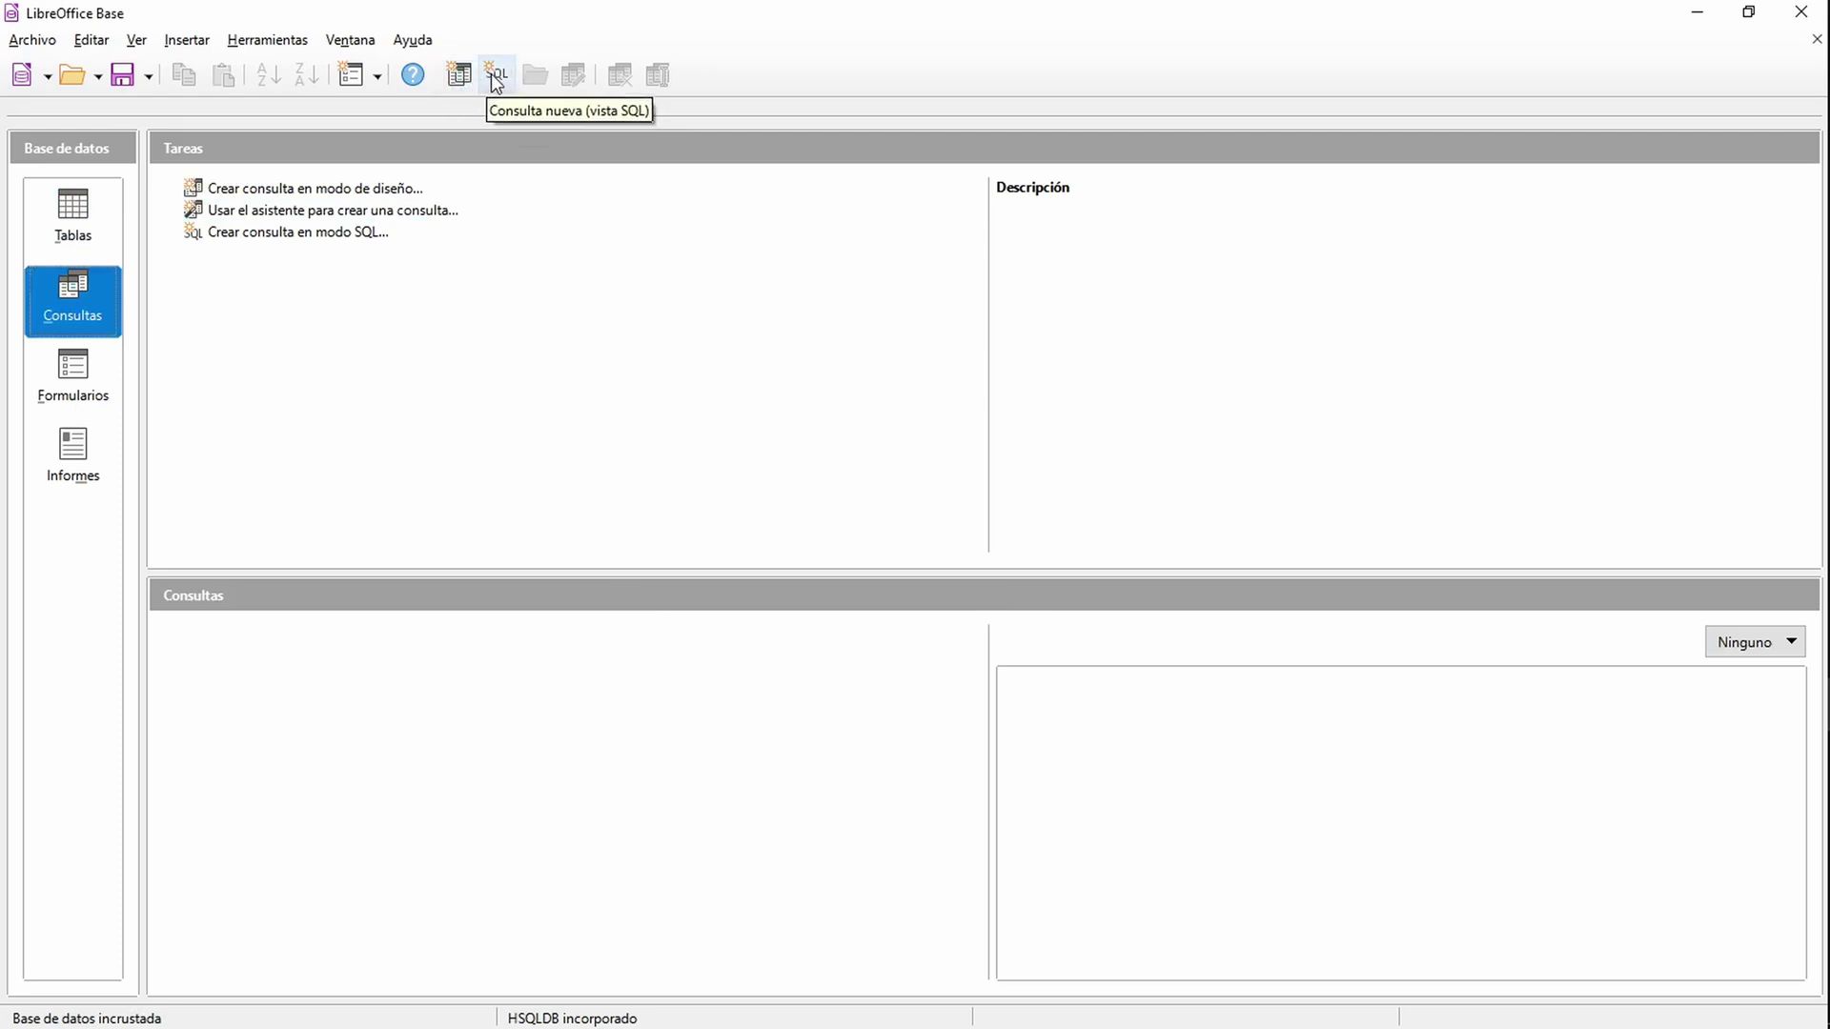
Step: Switch to Access and look through its external data, database tools, help, table field and table commands
key("alt+Tab")
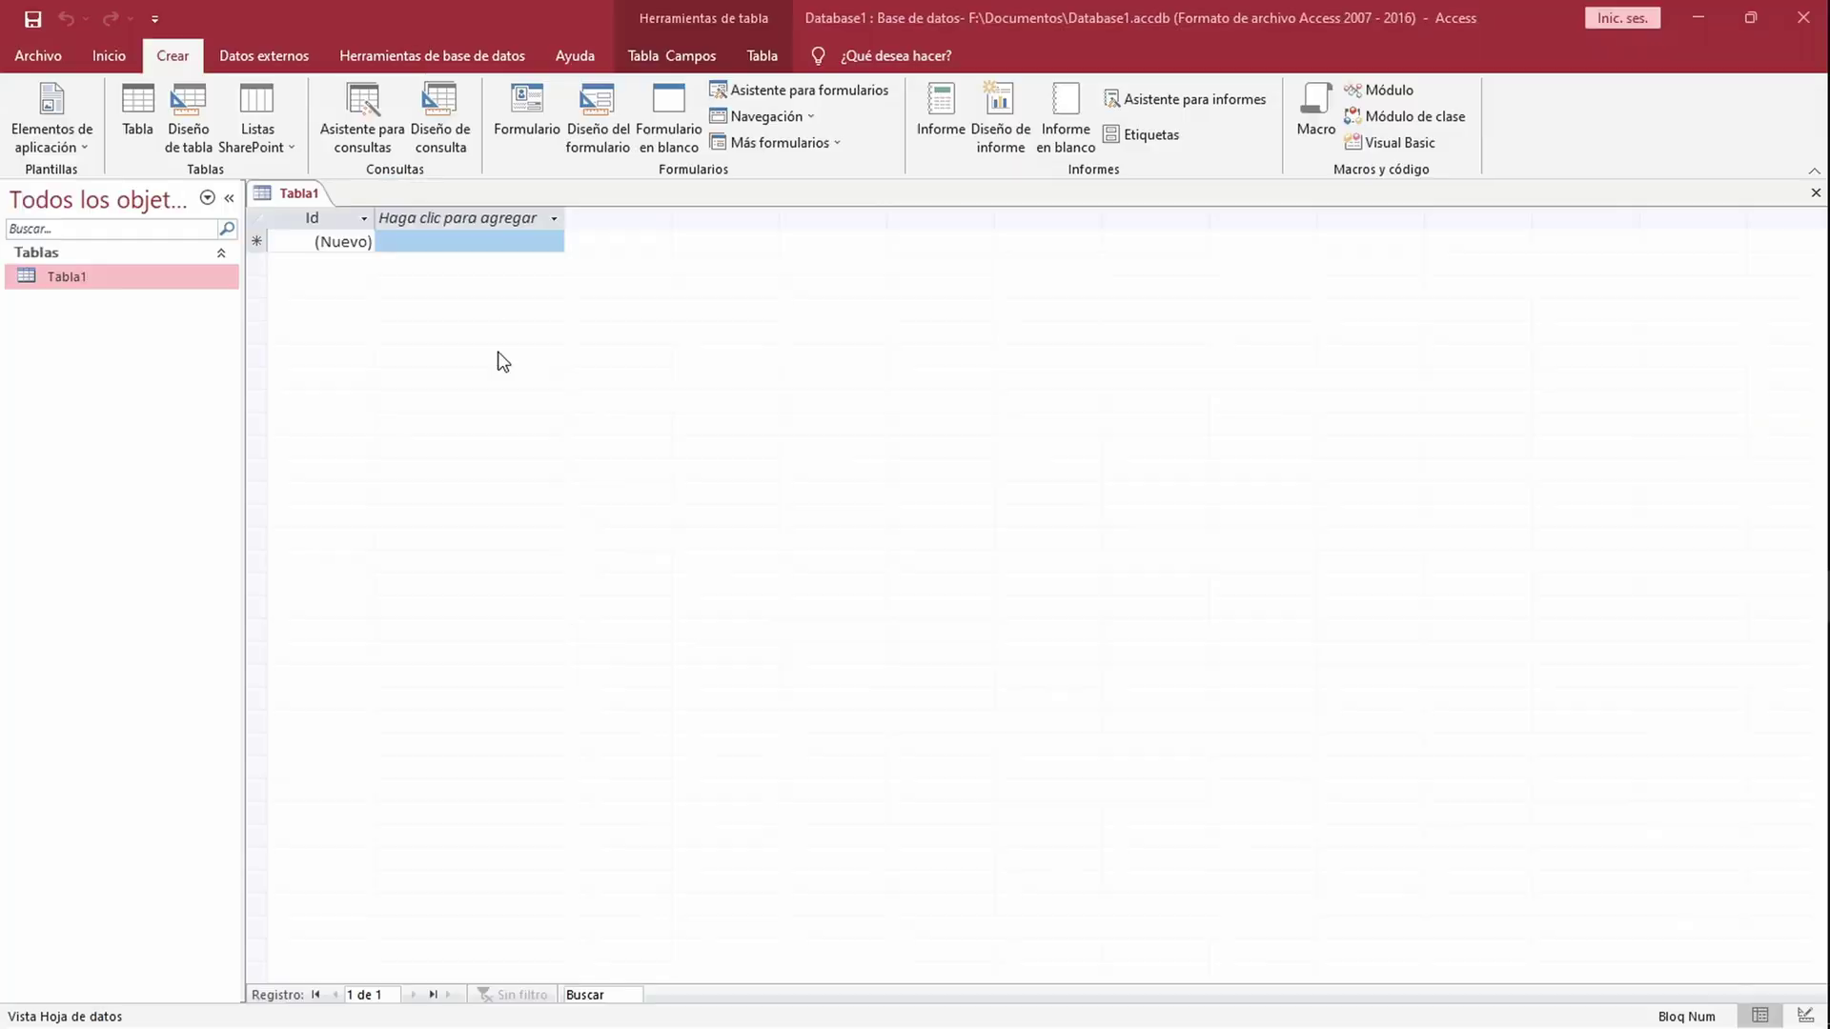
left_click(262, 59)
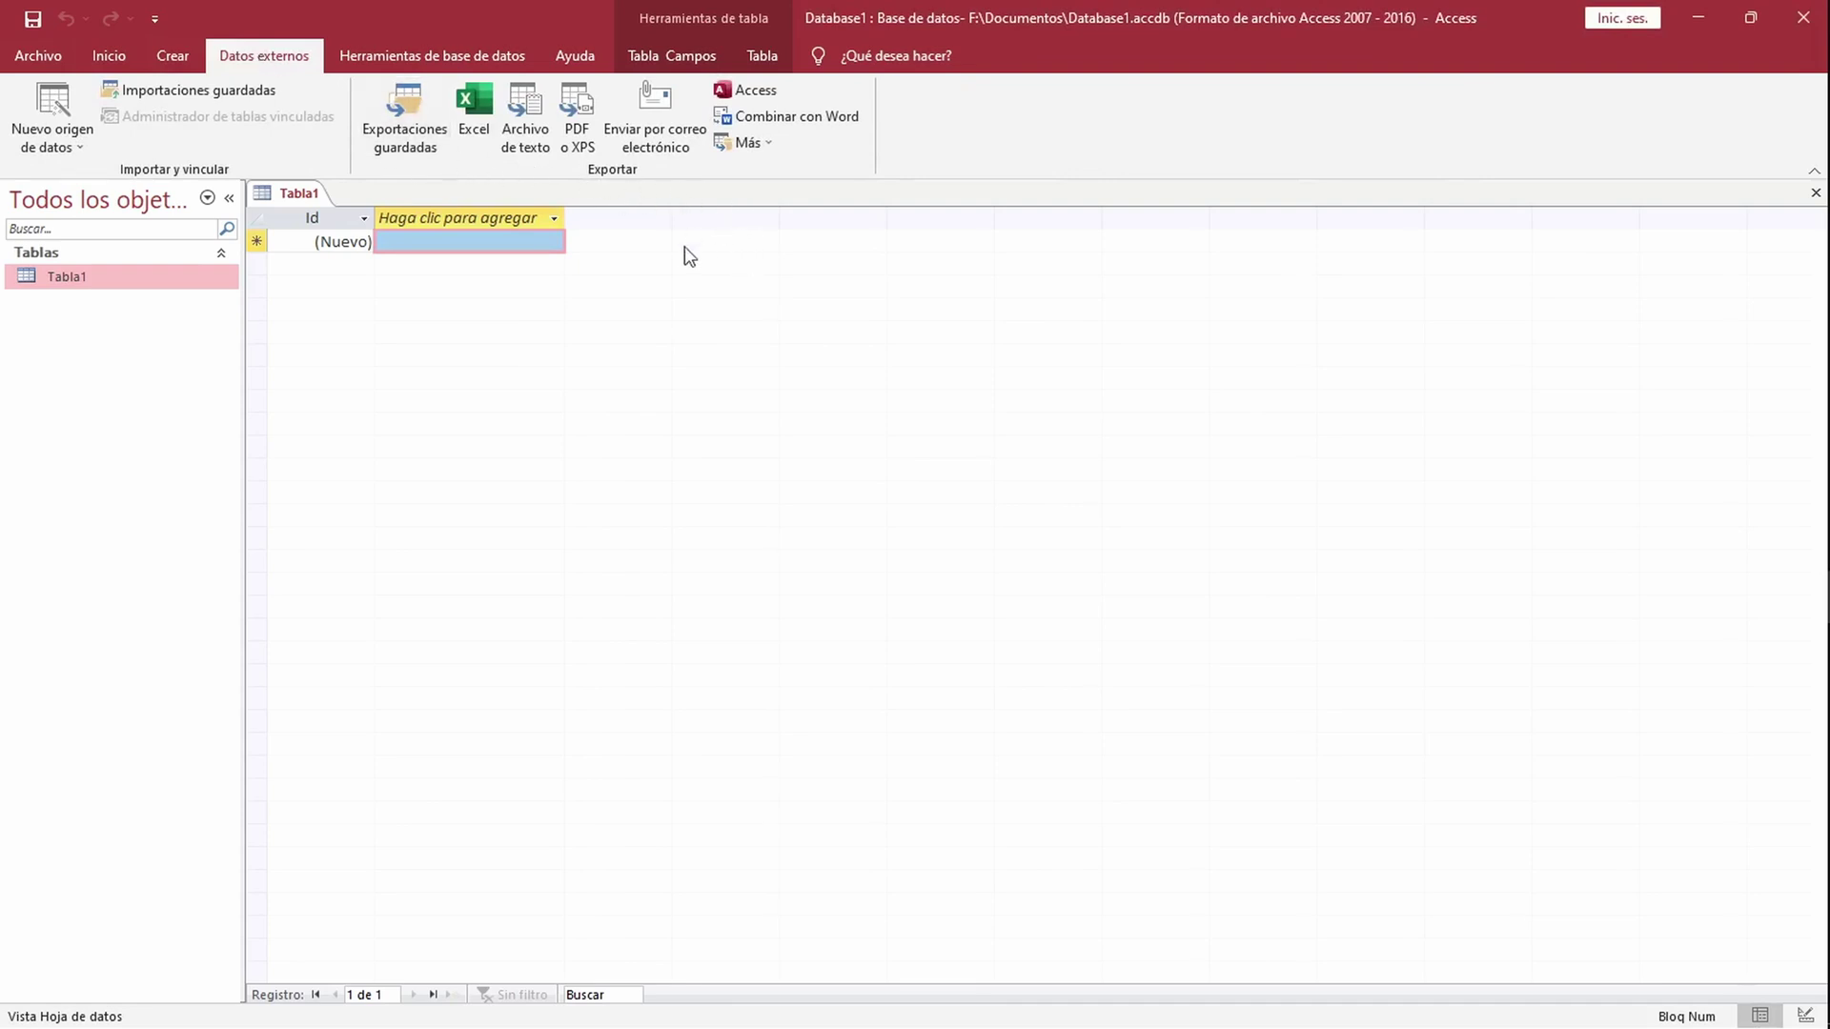
left_click(403, 51)
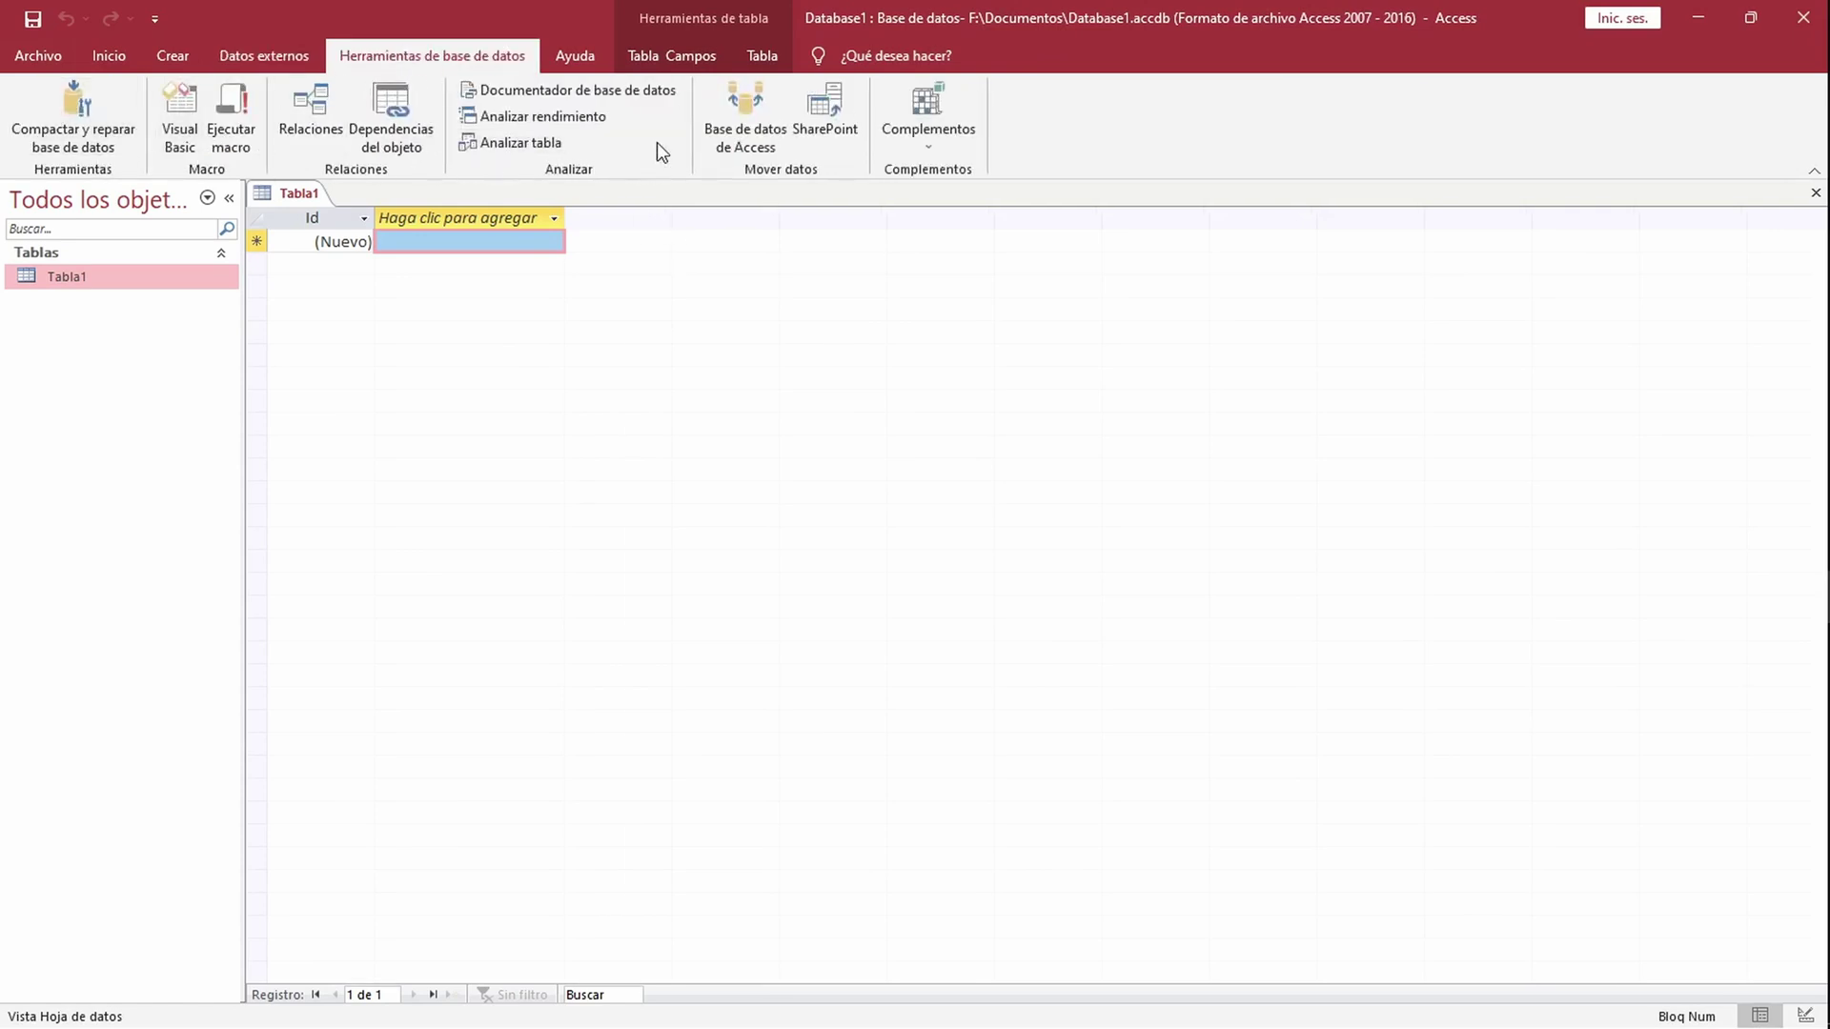
left_click(575, 55)
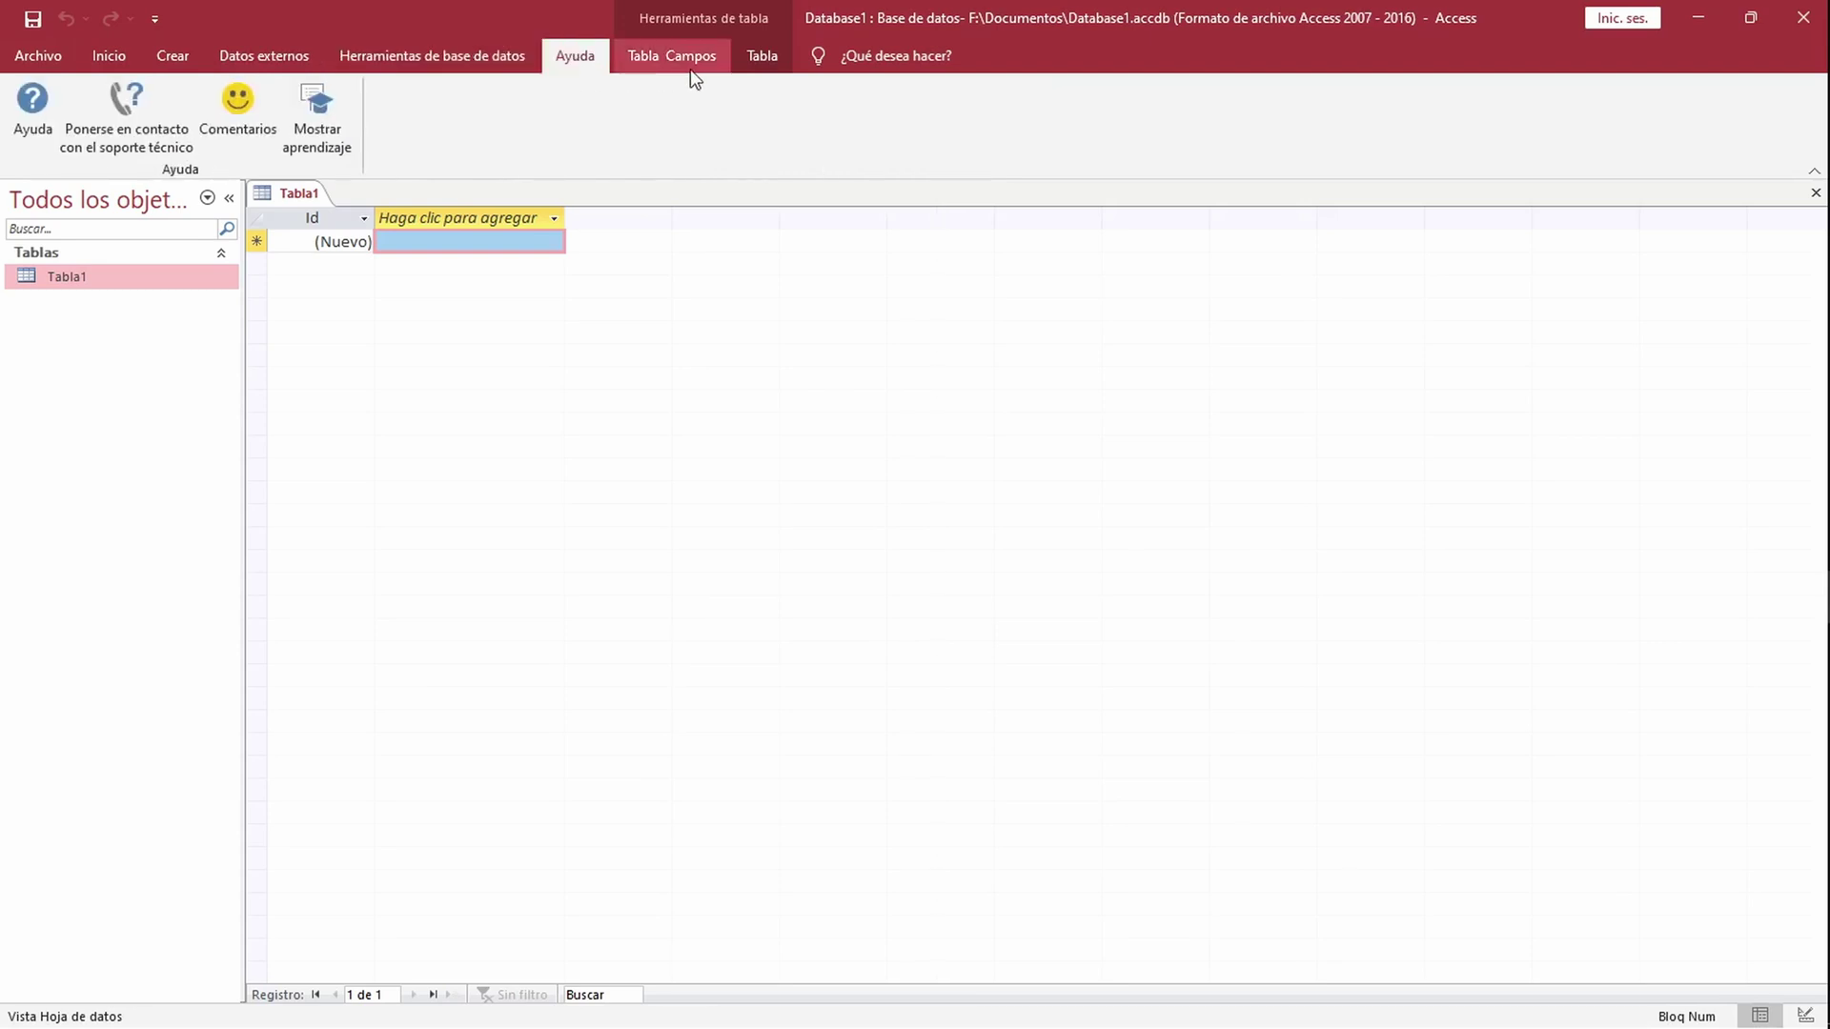
left_click(678, 63)
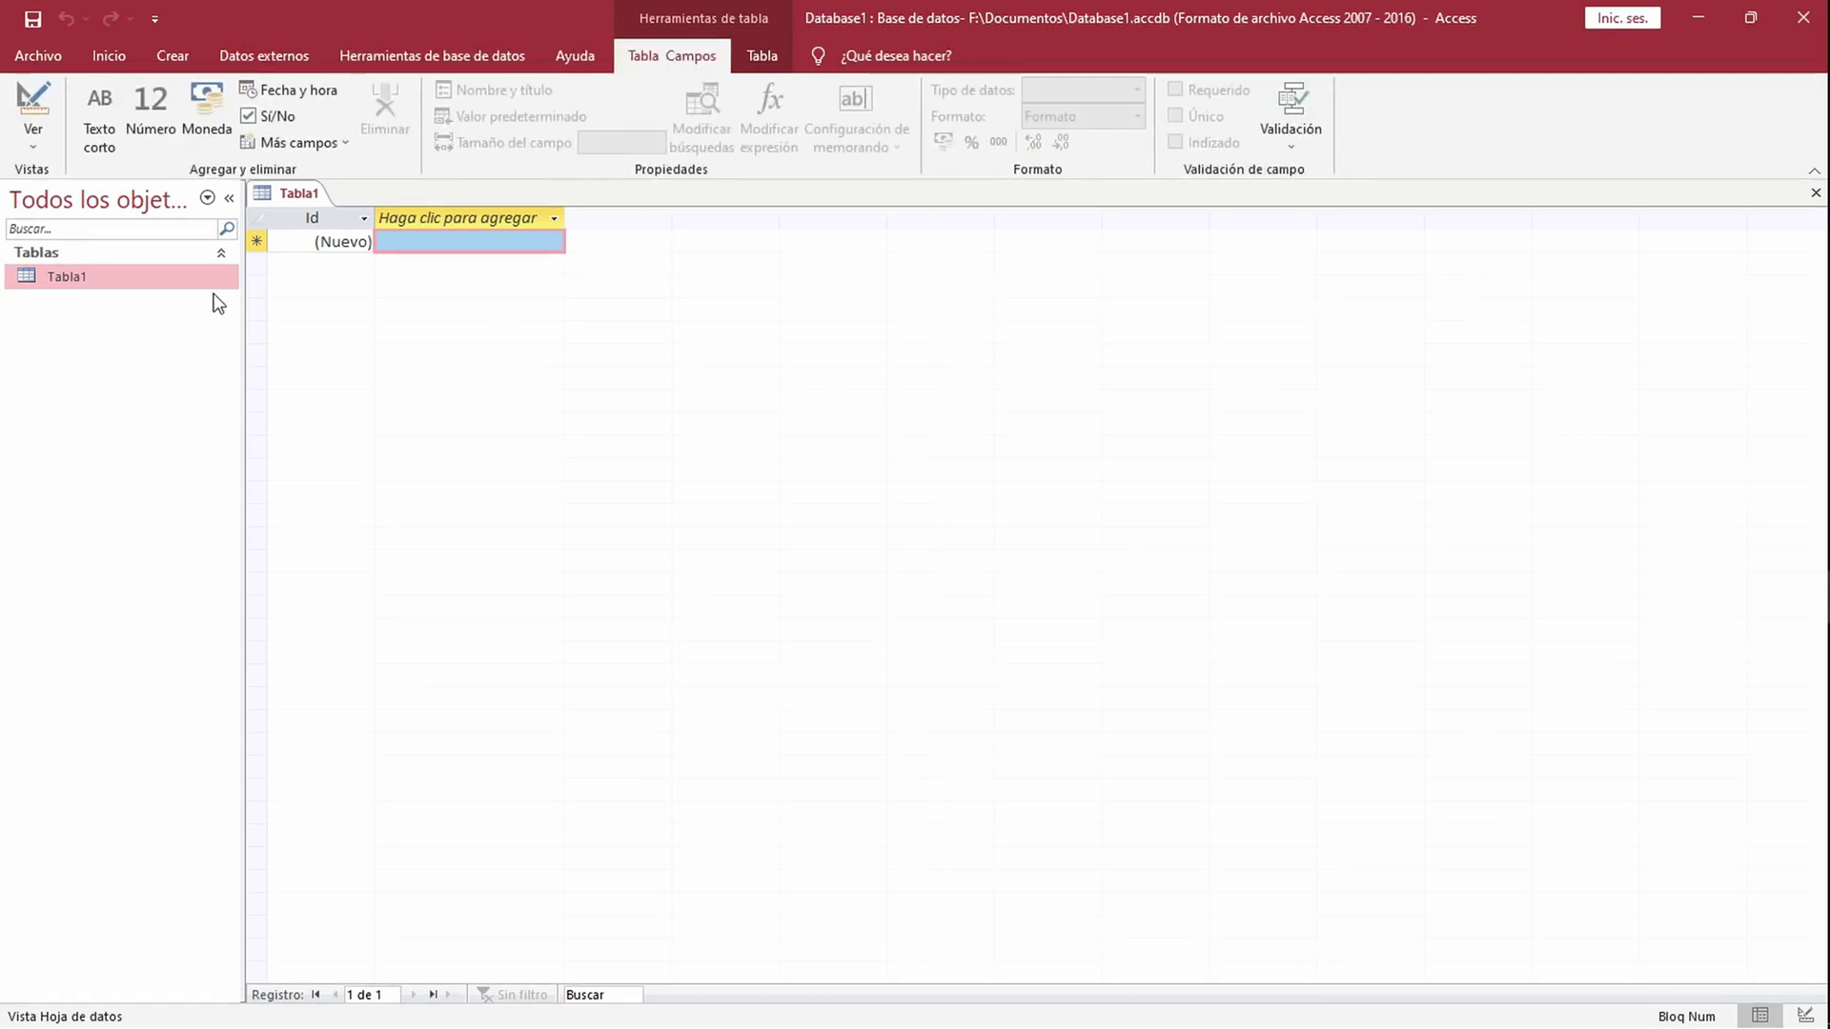
left_click(761, 58)
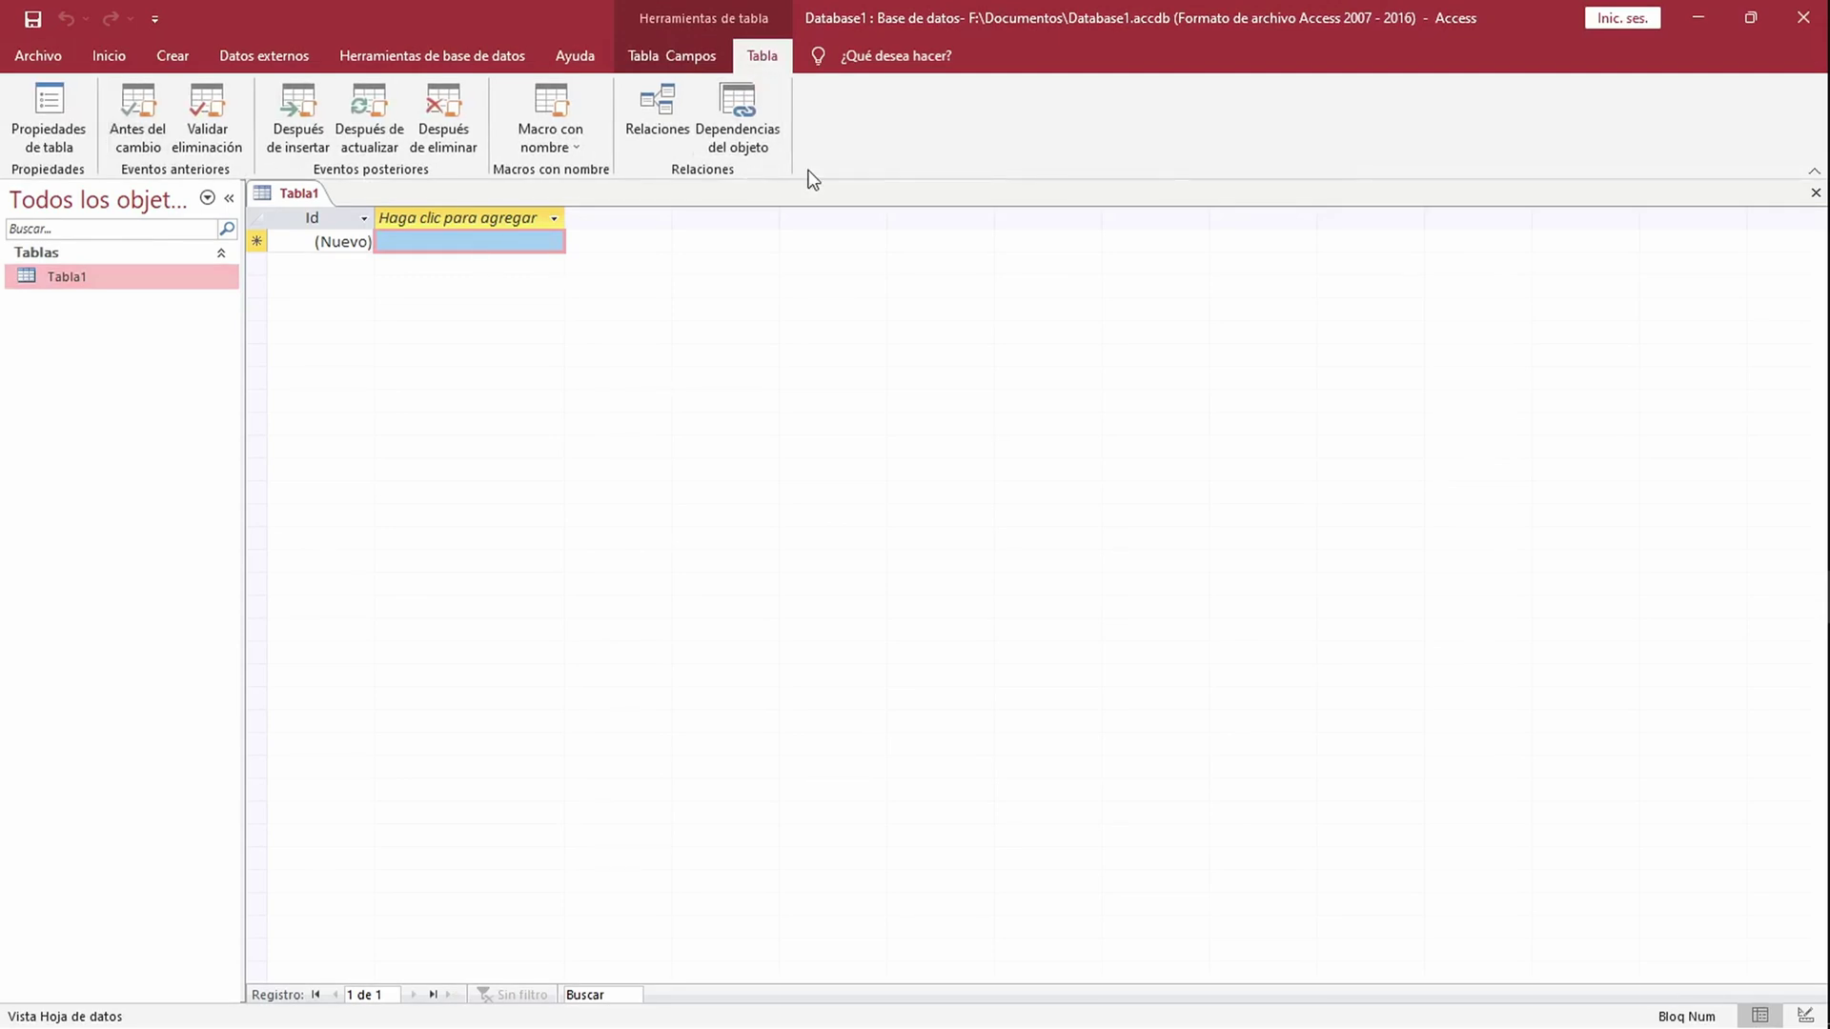
Step: Review Access's Ayuda, Herramientas de base de datos and Datos externos commands once more
left_click(579, 55)
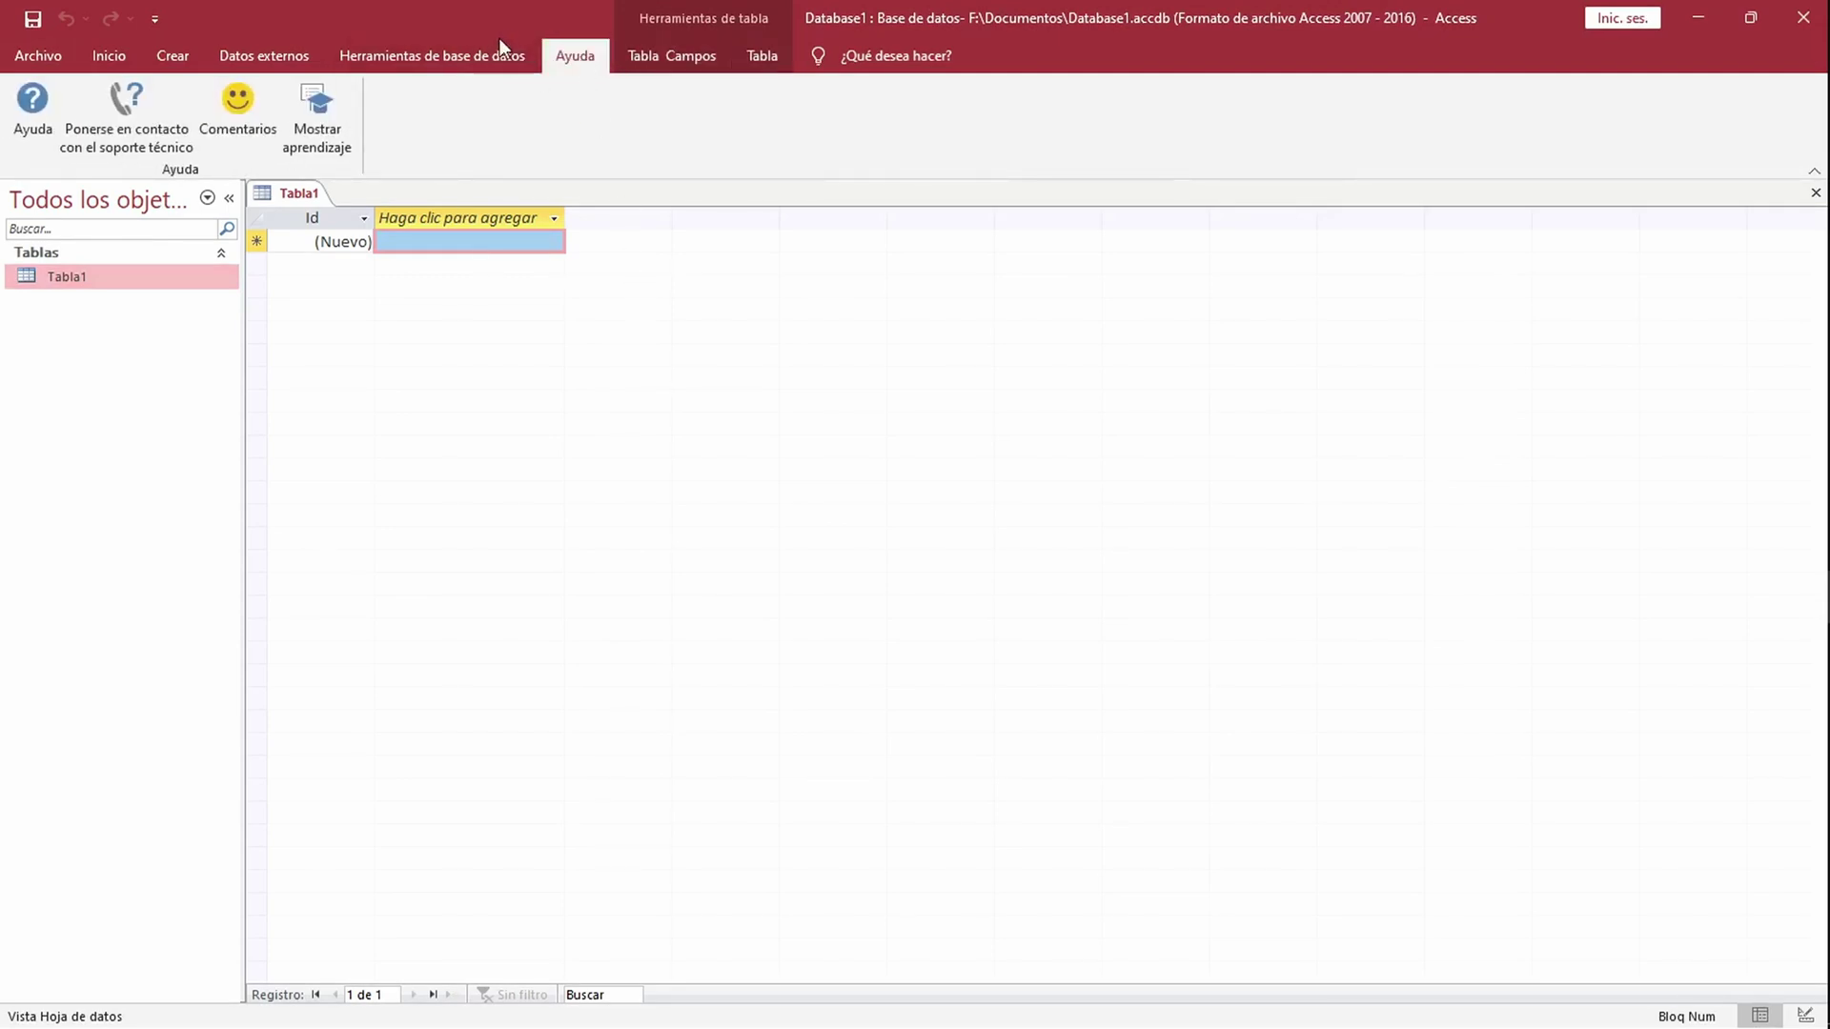
left_click(474, 61)
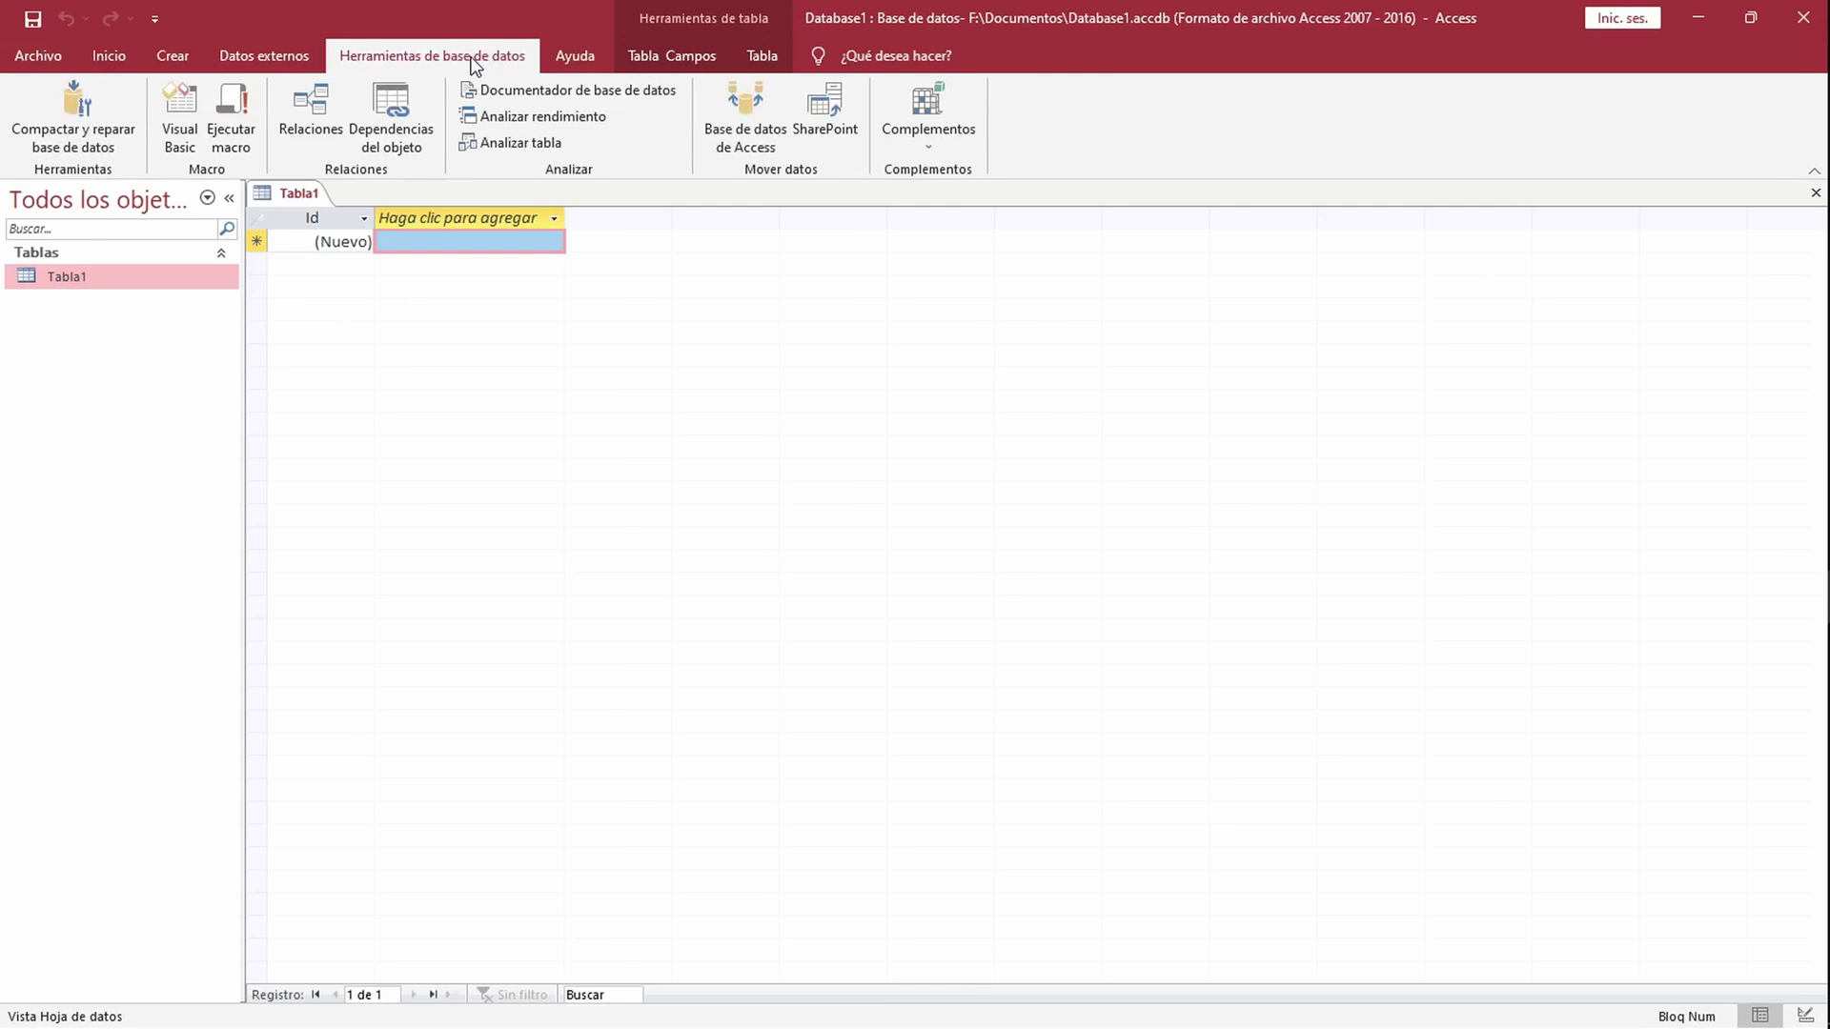
left_click(282, 59)
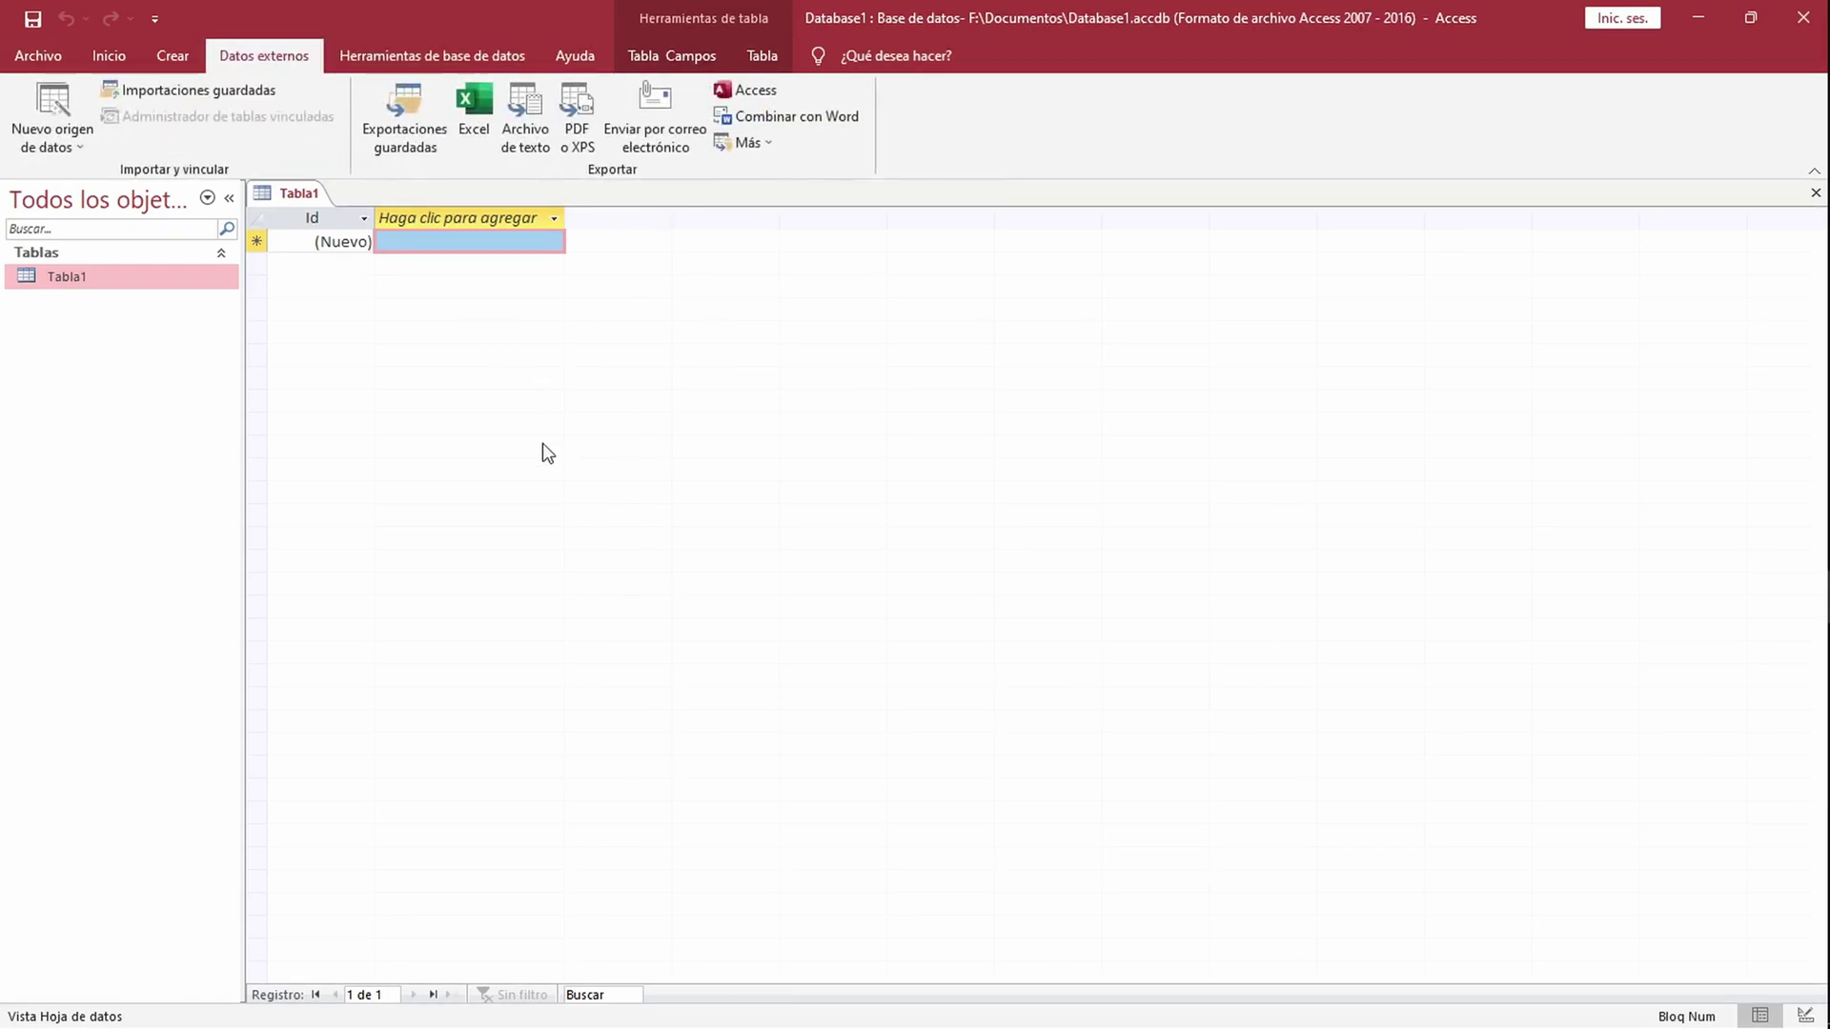
Step: Compare Base's query creation tasks with the Crear commands in the Access database
key("alt+Tab")
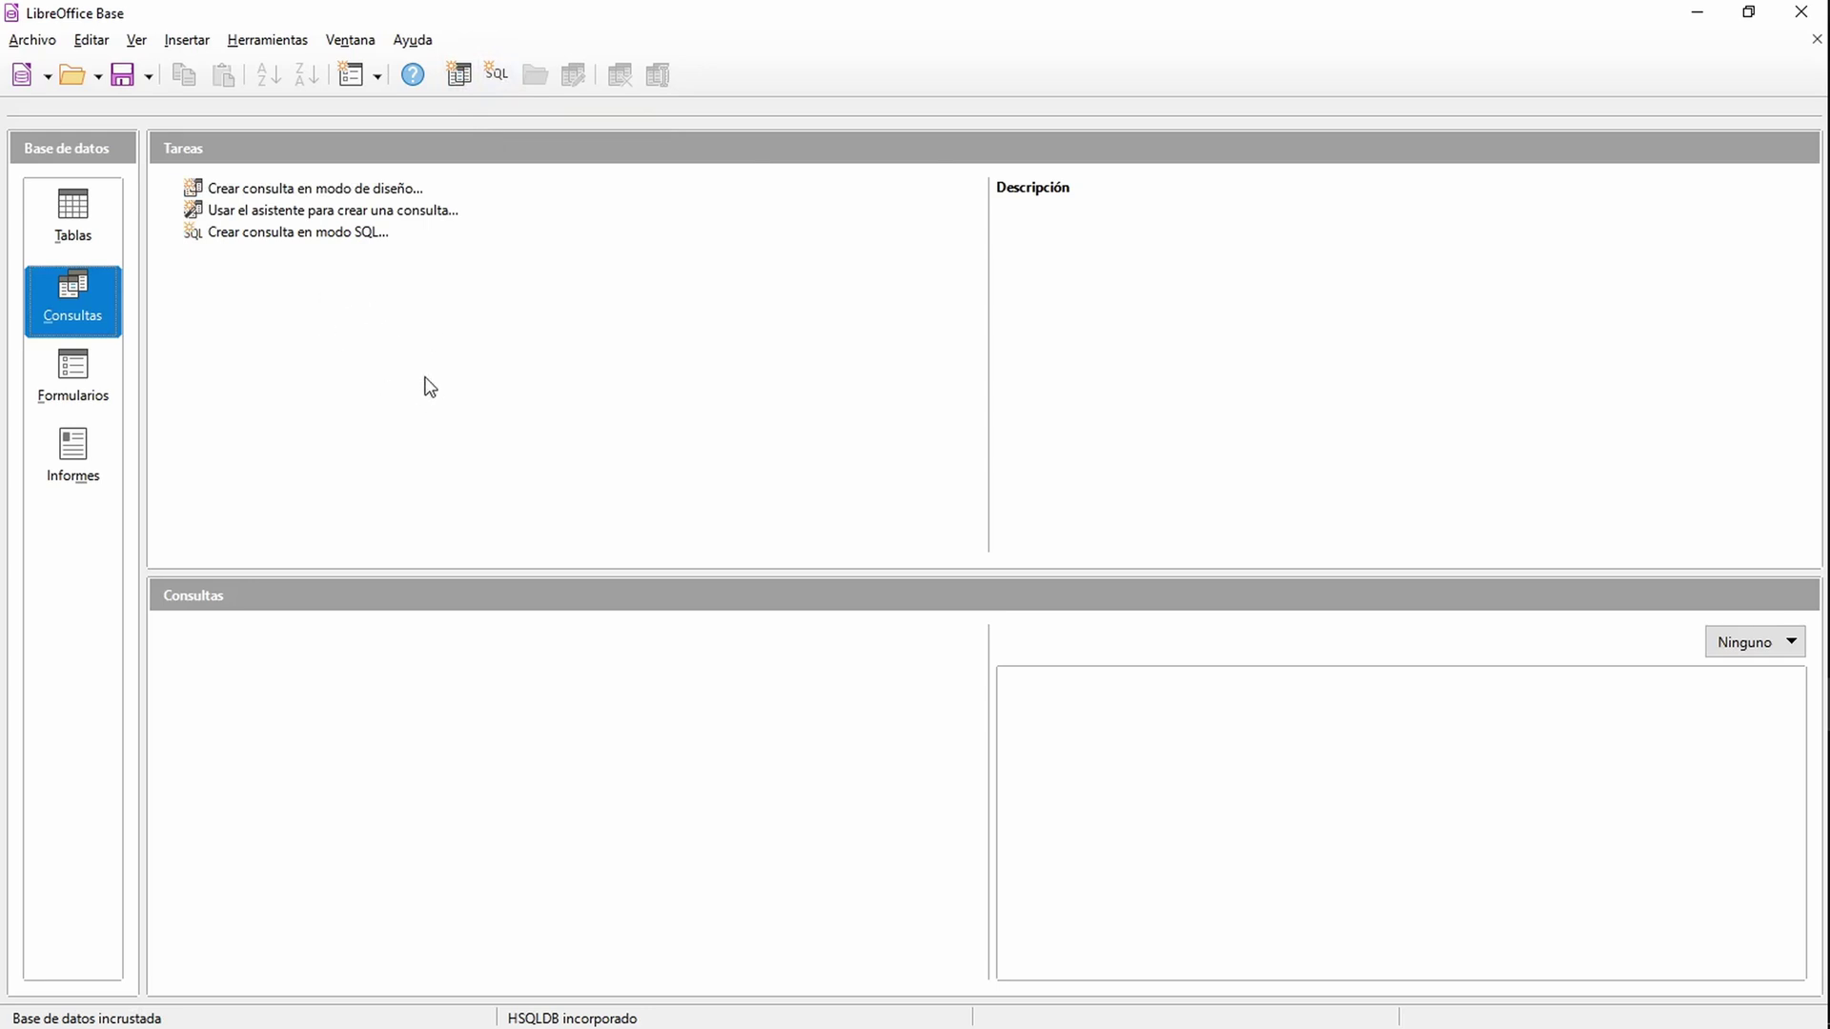
key("alt+Tab")
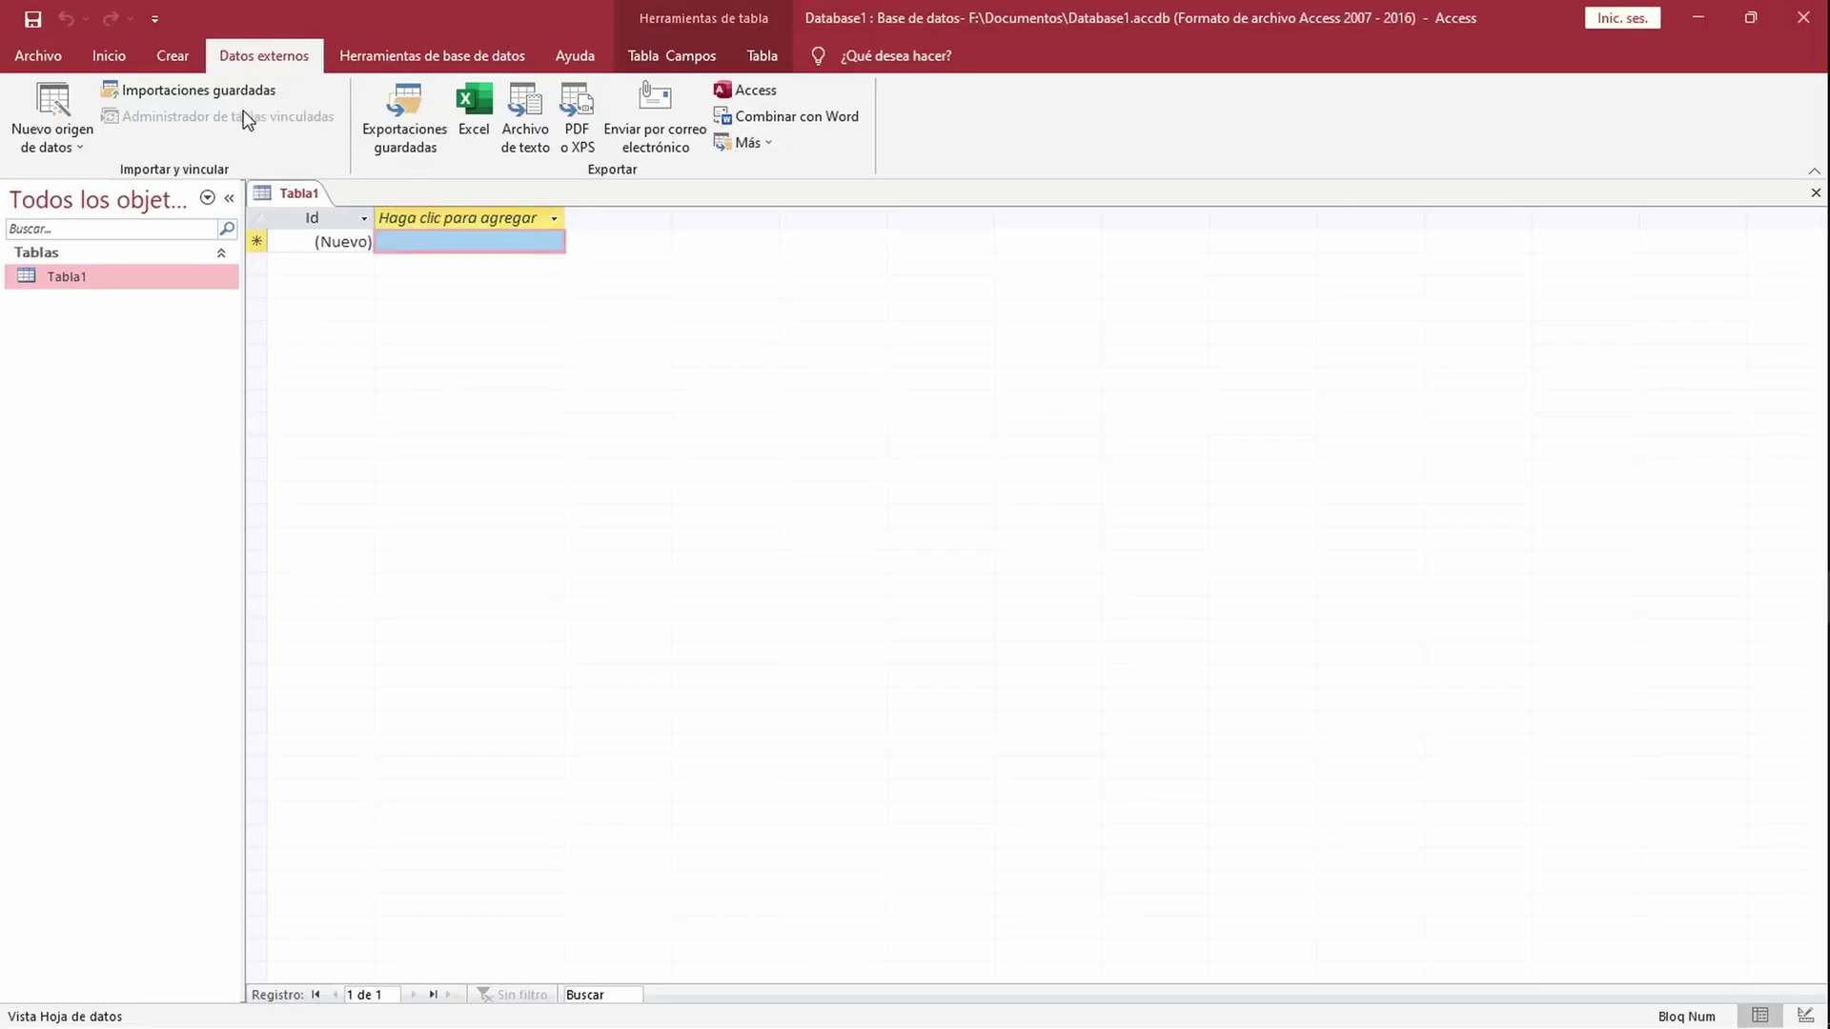
left_click(178, 65)
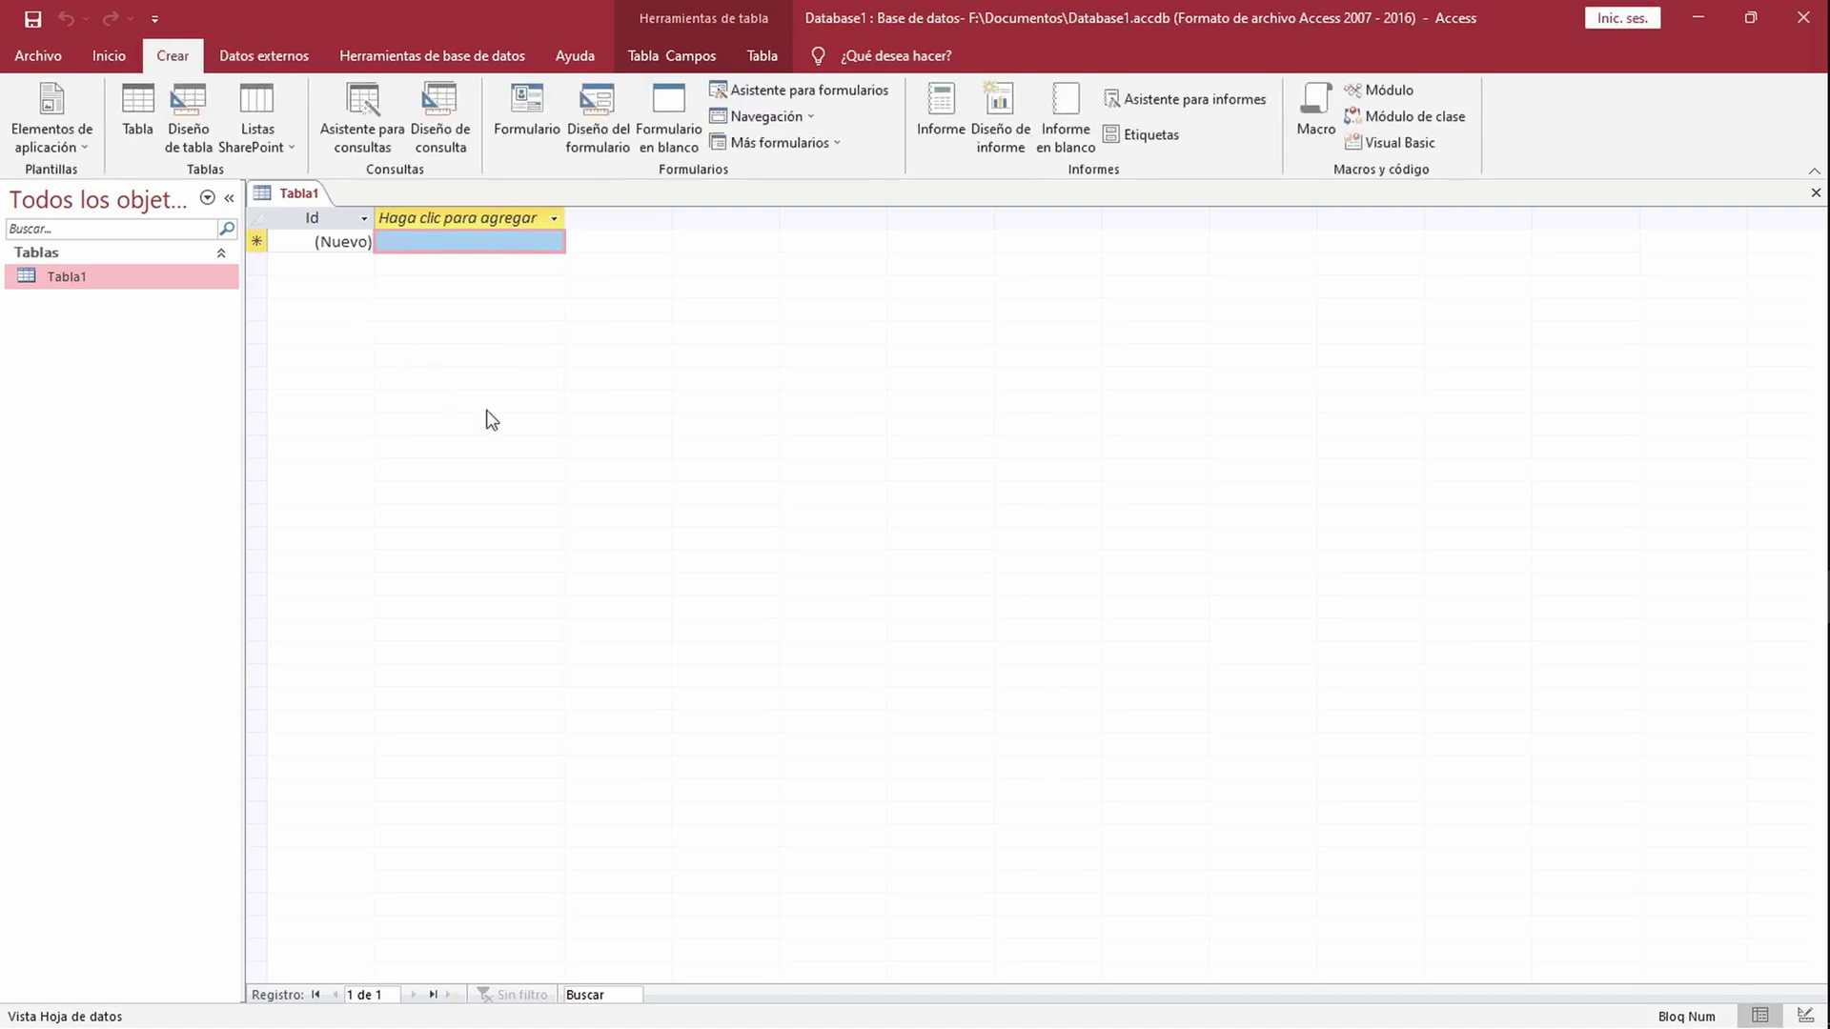
key("alt")
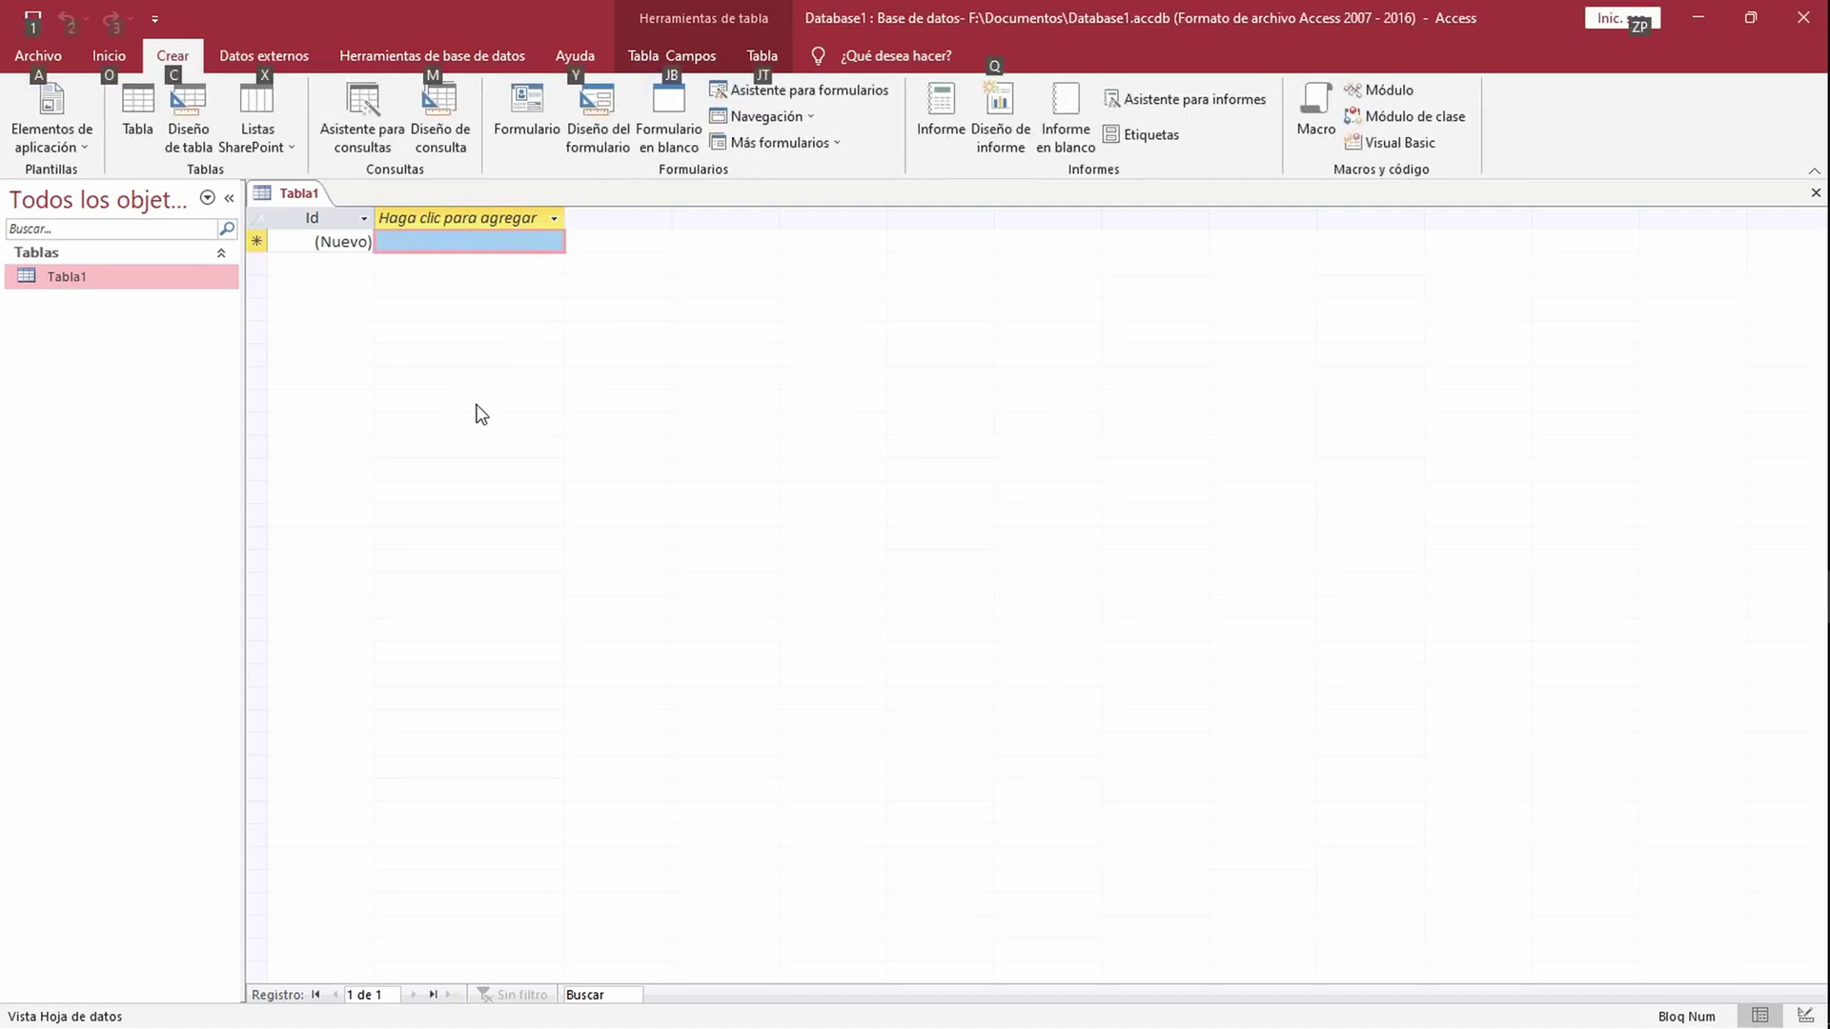
Step: Return to LibreOffice Base, glance at its Ver and Editar commands, and close the database
key("alt+Tab")
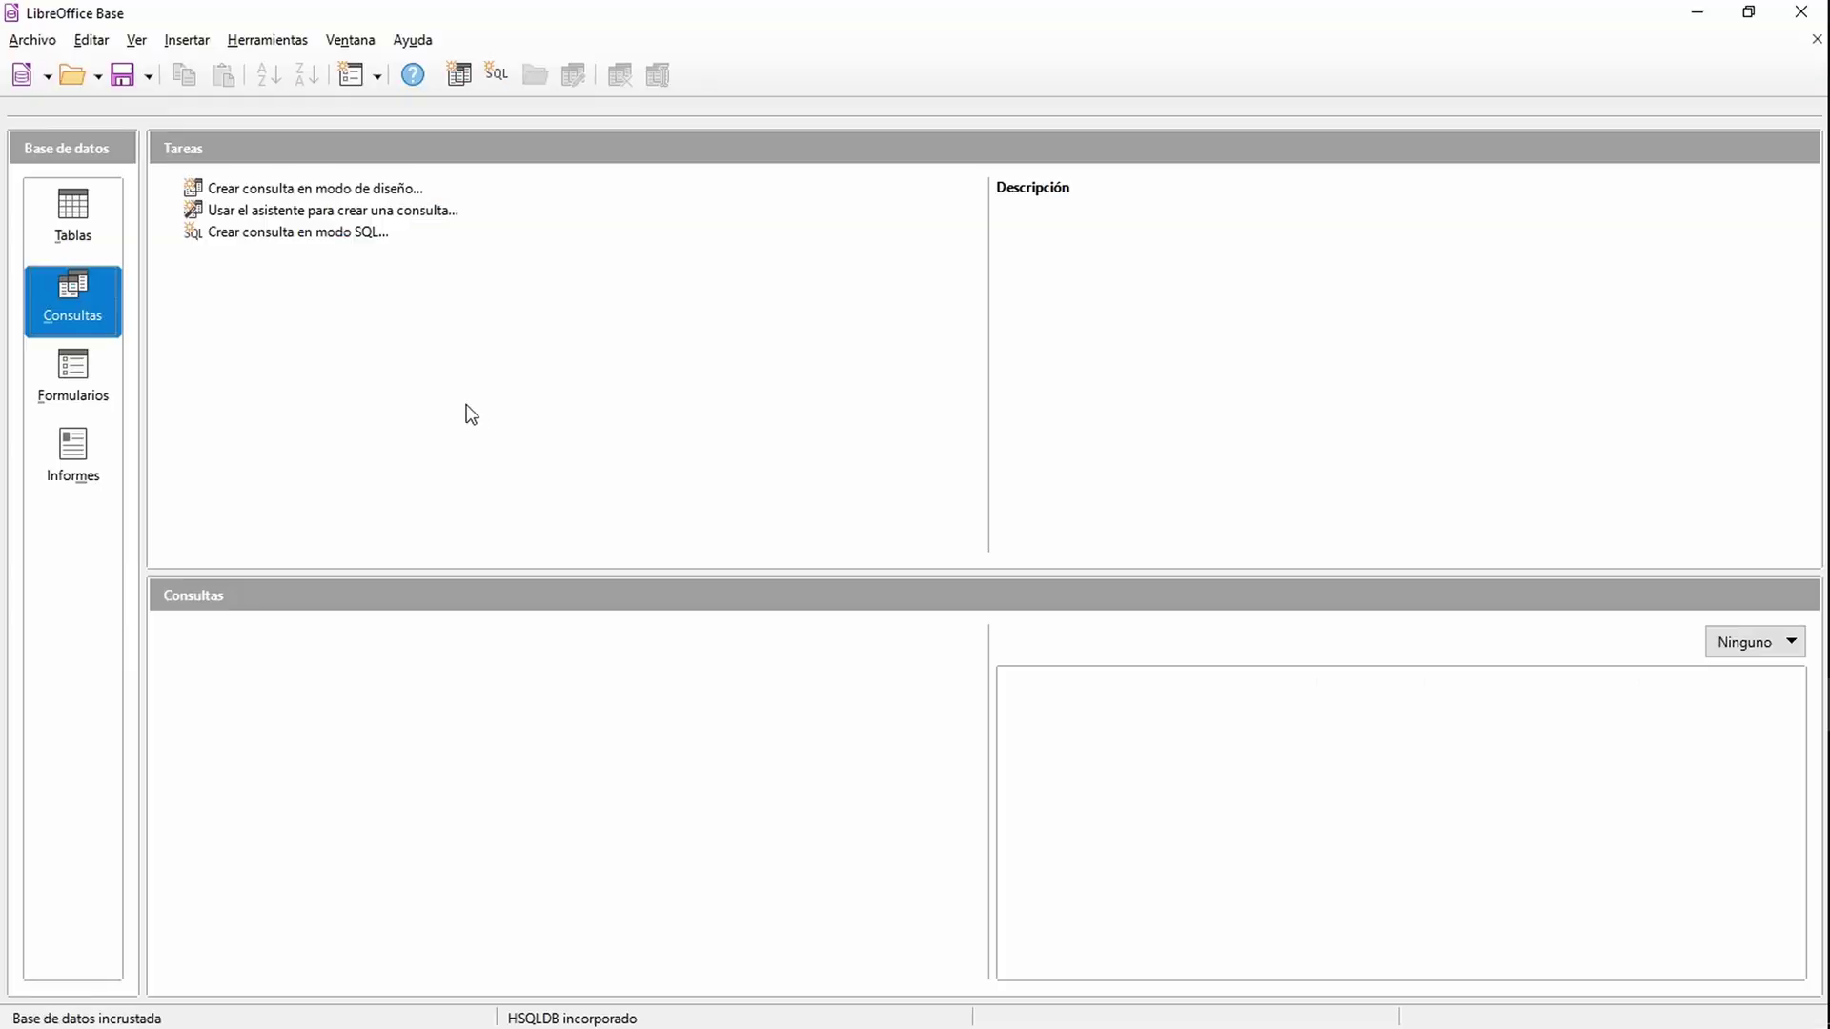
left_click(137, 44)
left_click(91, 40)
key("ctrl+w")
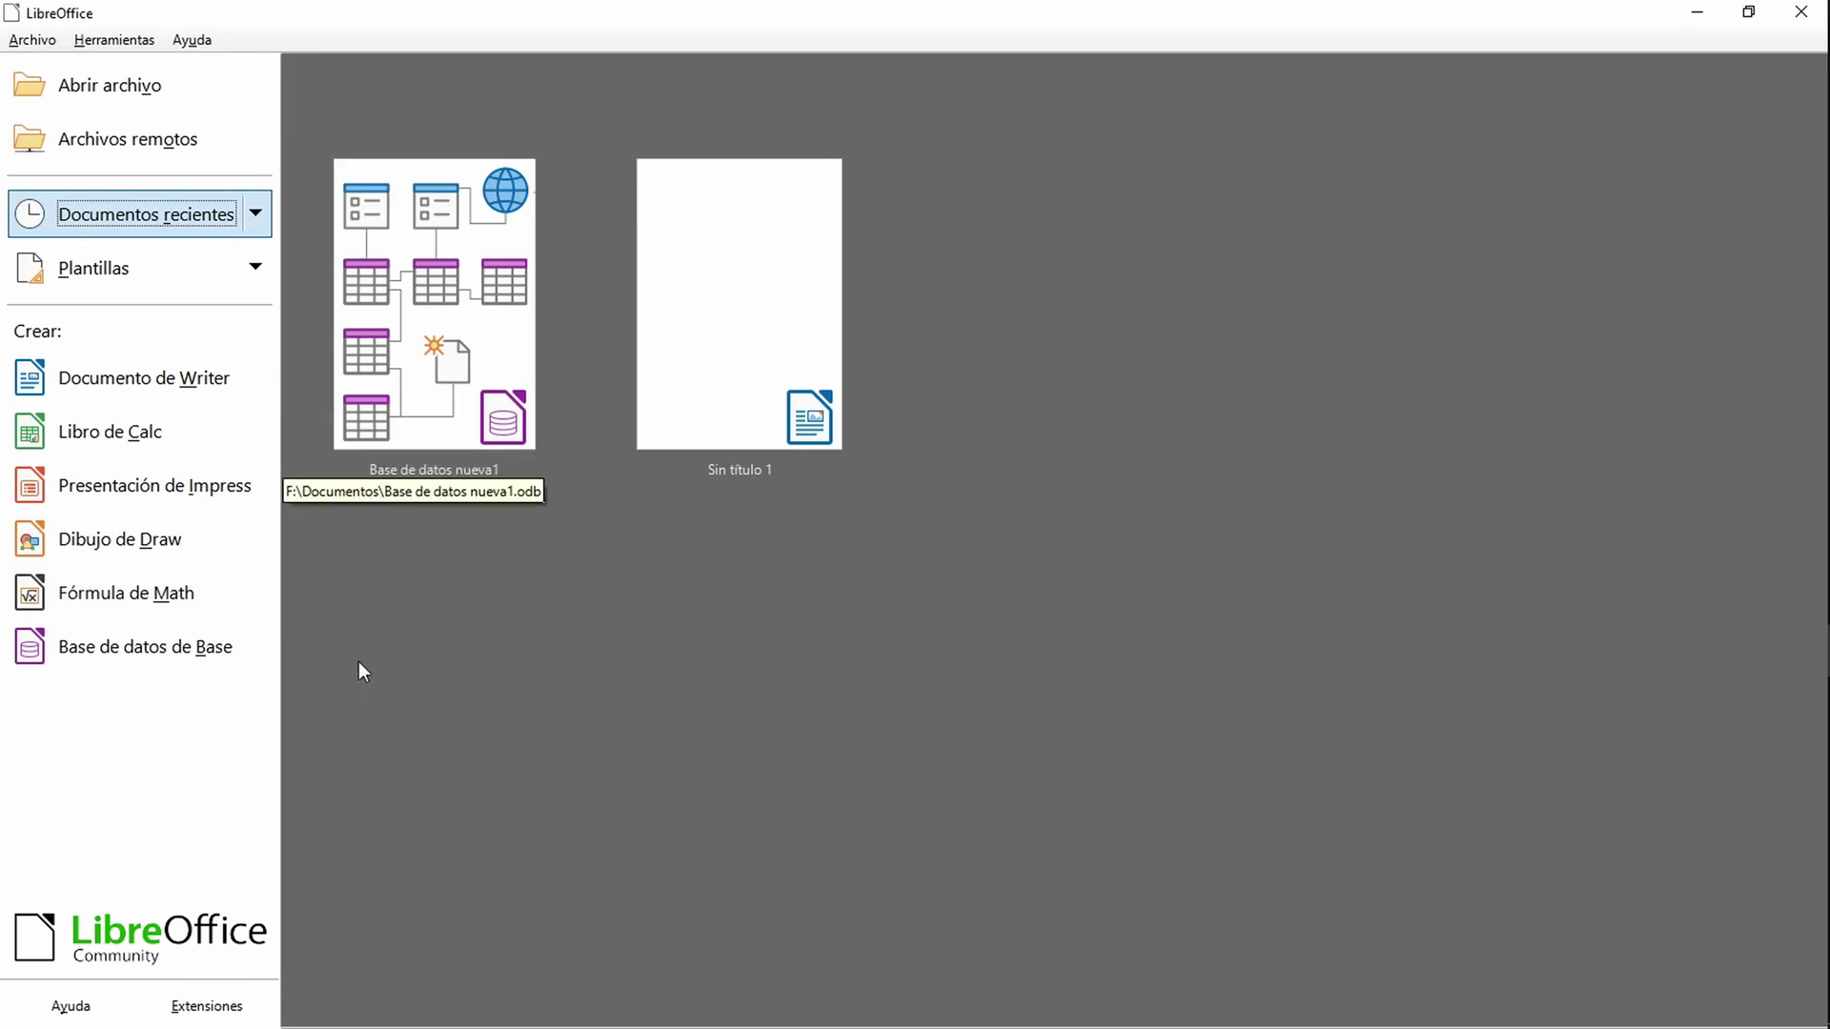
Step: Browse the LibreOffice Start Center's document and presentation templates from start to end without opening any
left_click(120, 275)
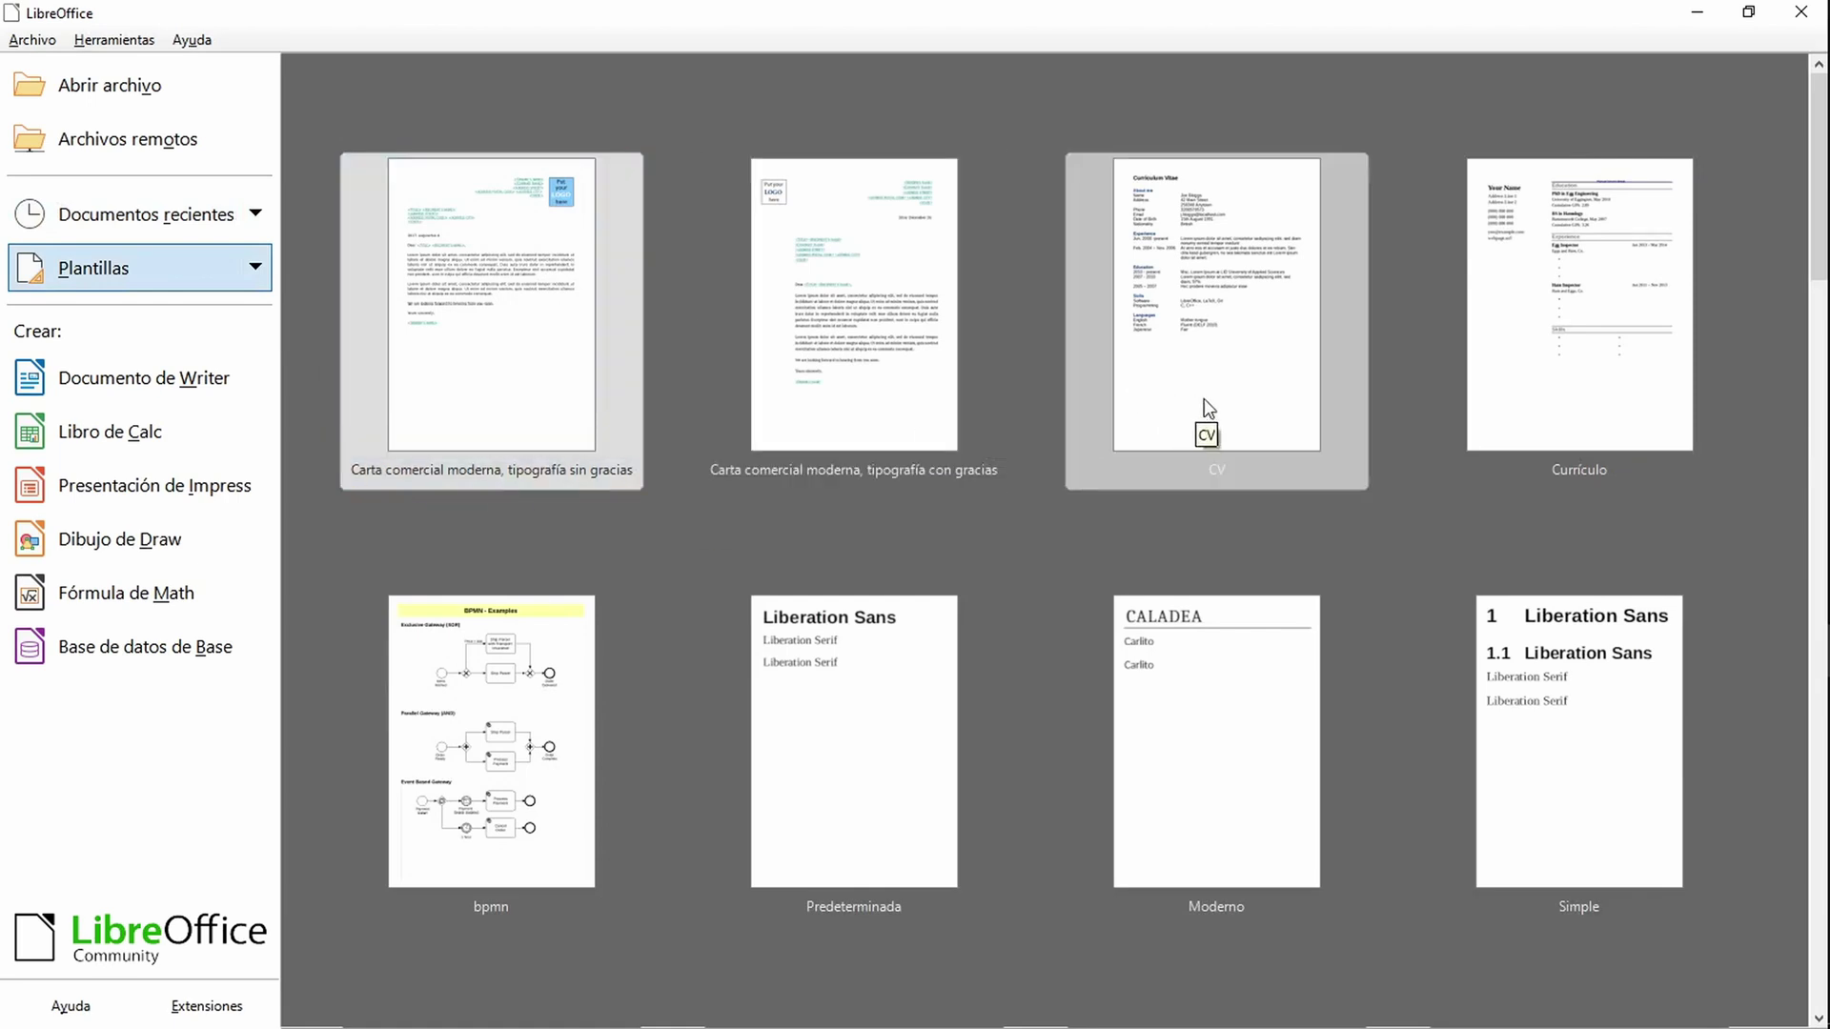
scroll(1047, 539, "down", 3)
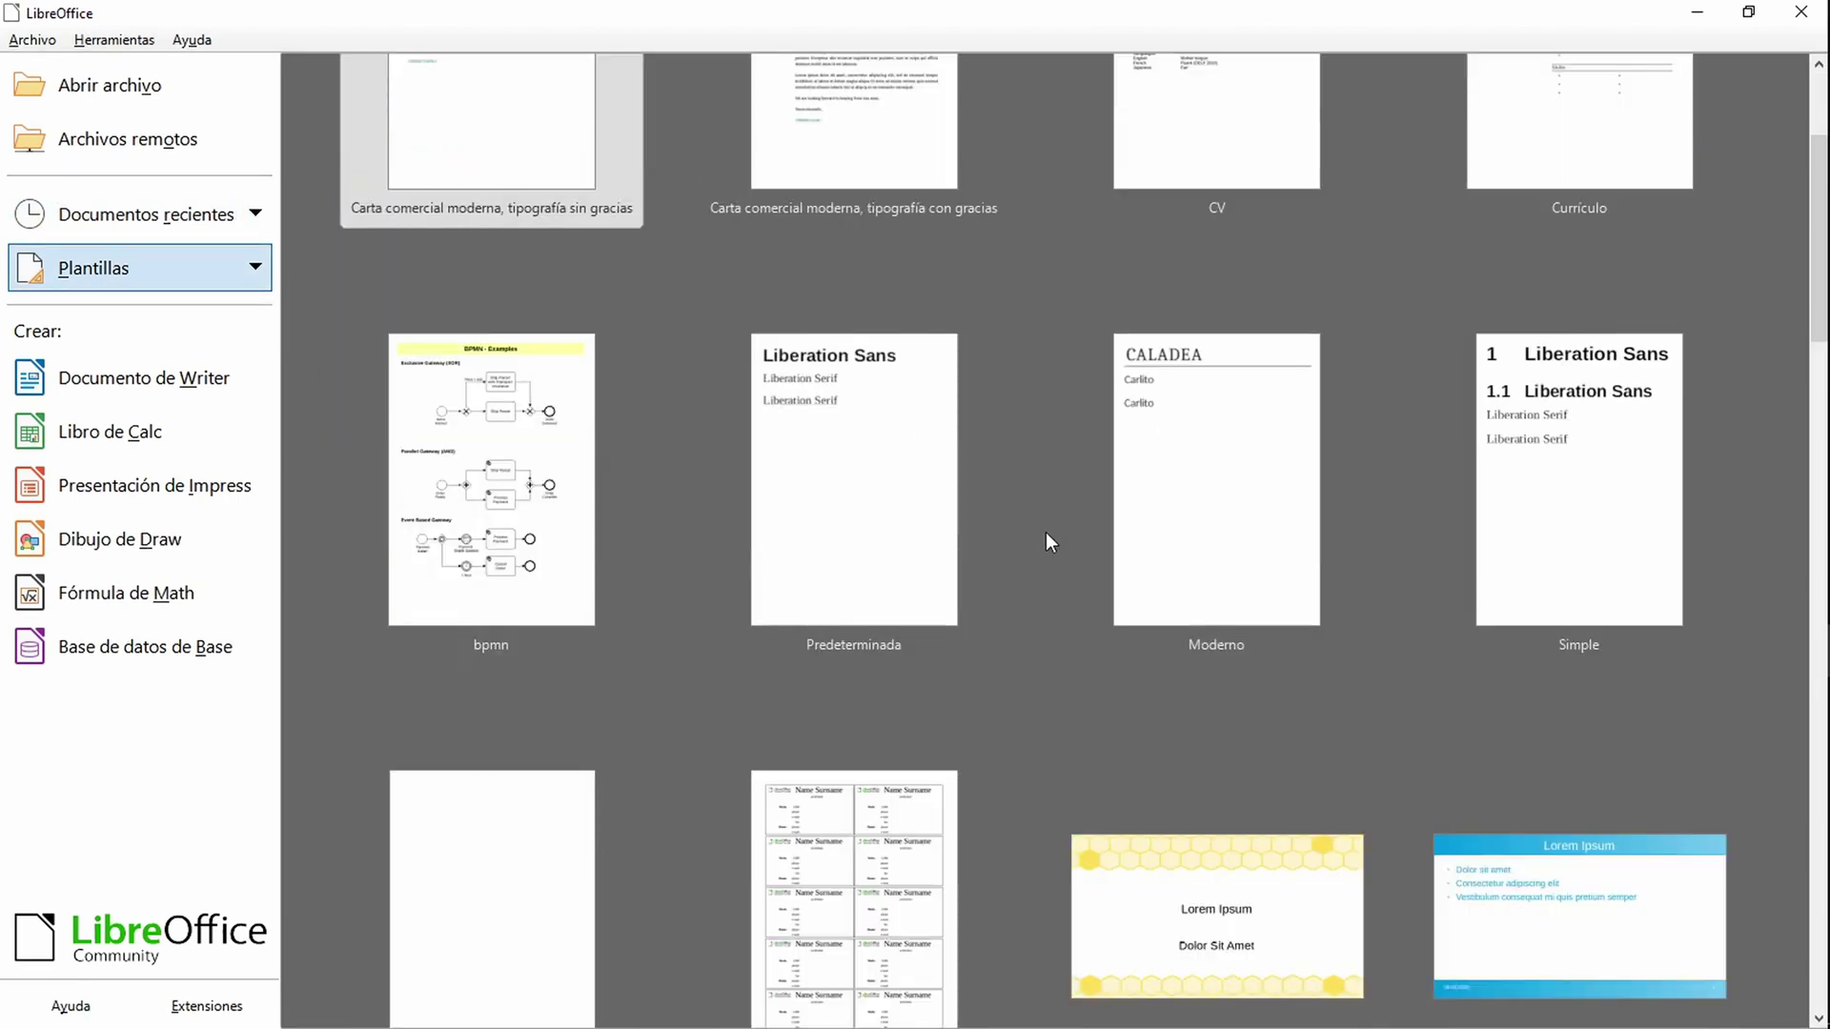
scroll(1049, 541, "up", 3)
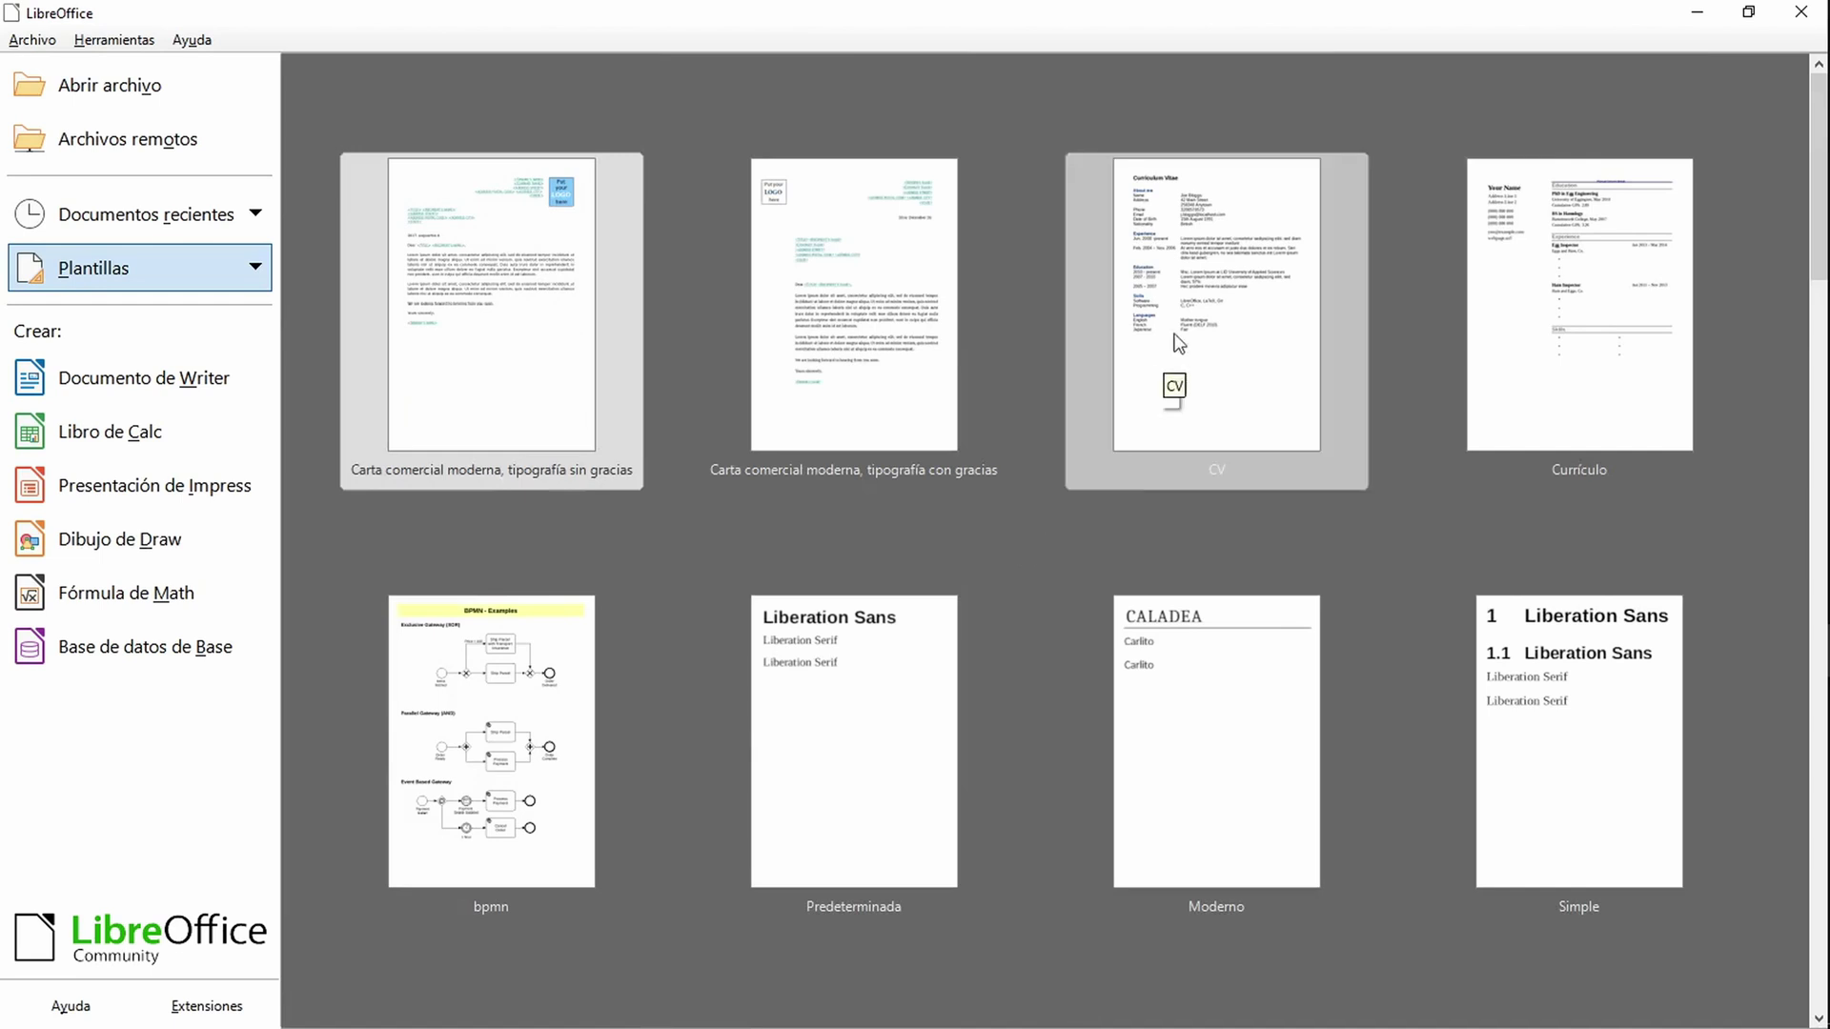
scroll(1020, 657, "down", 3)
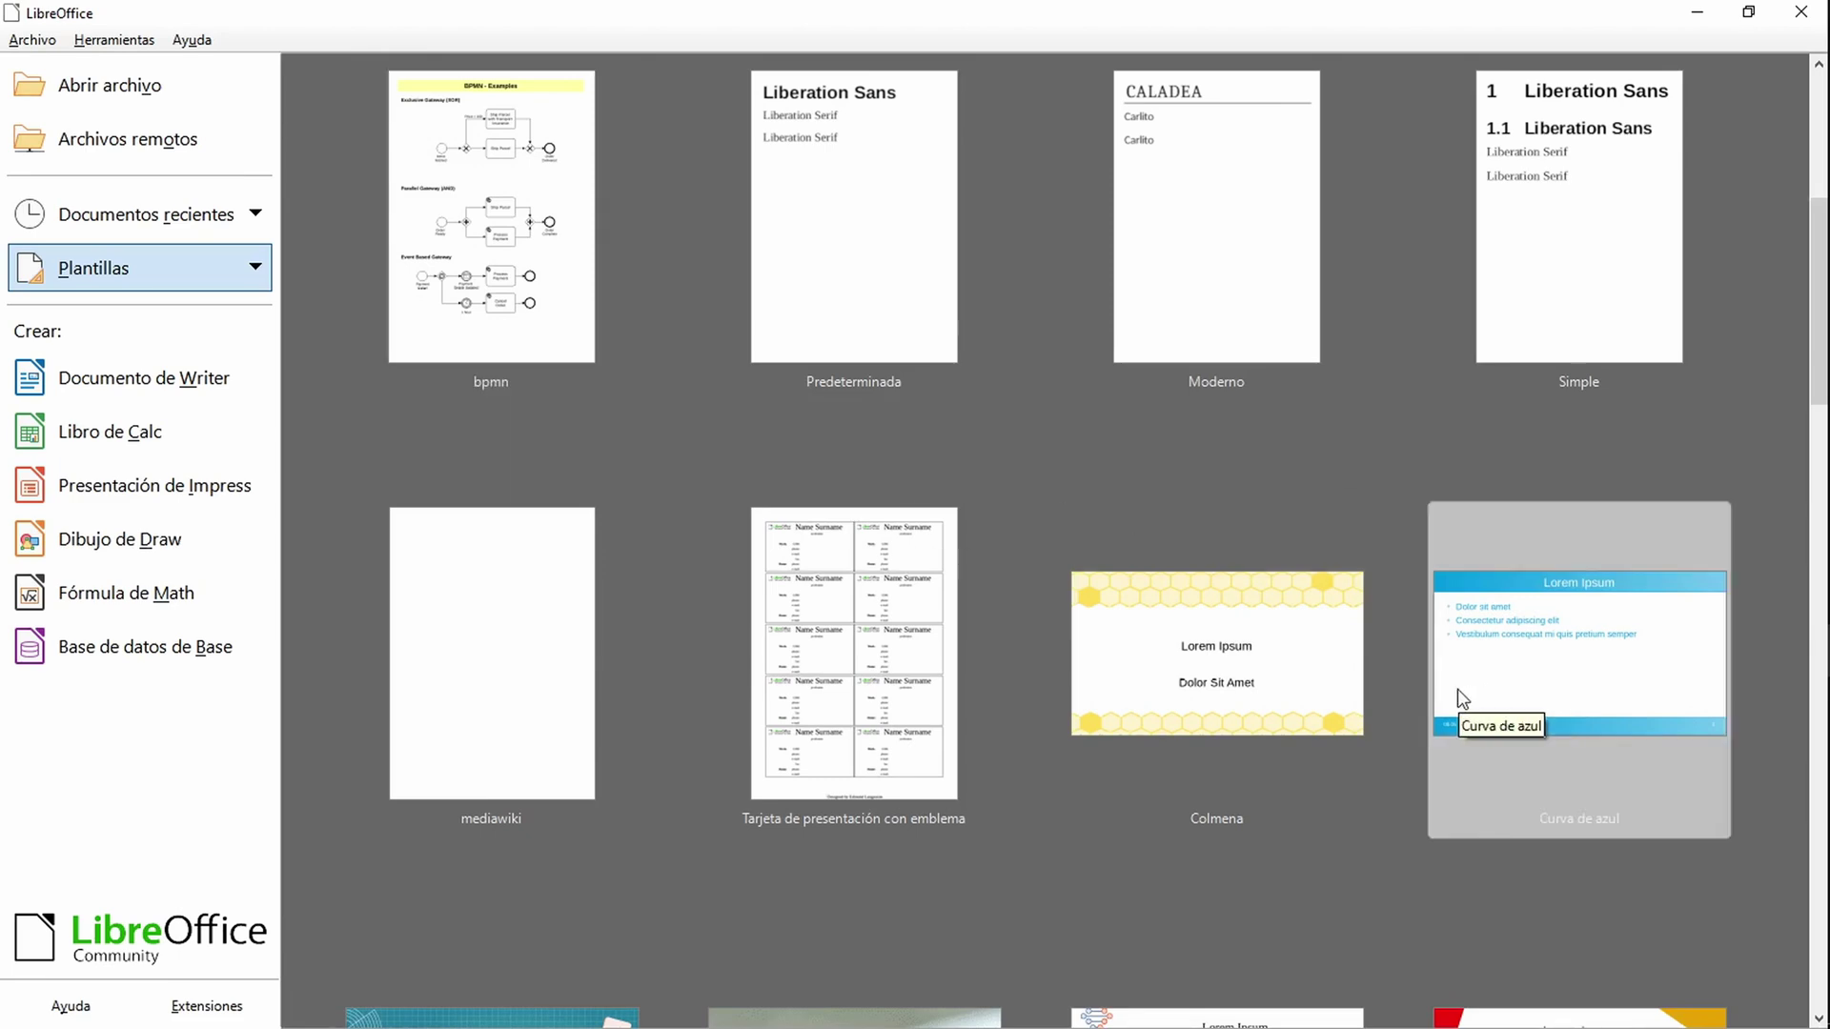
scroll(1415, 696, "down", 7)
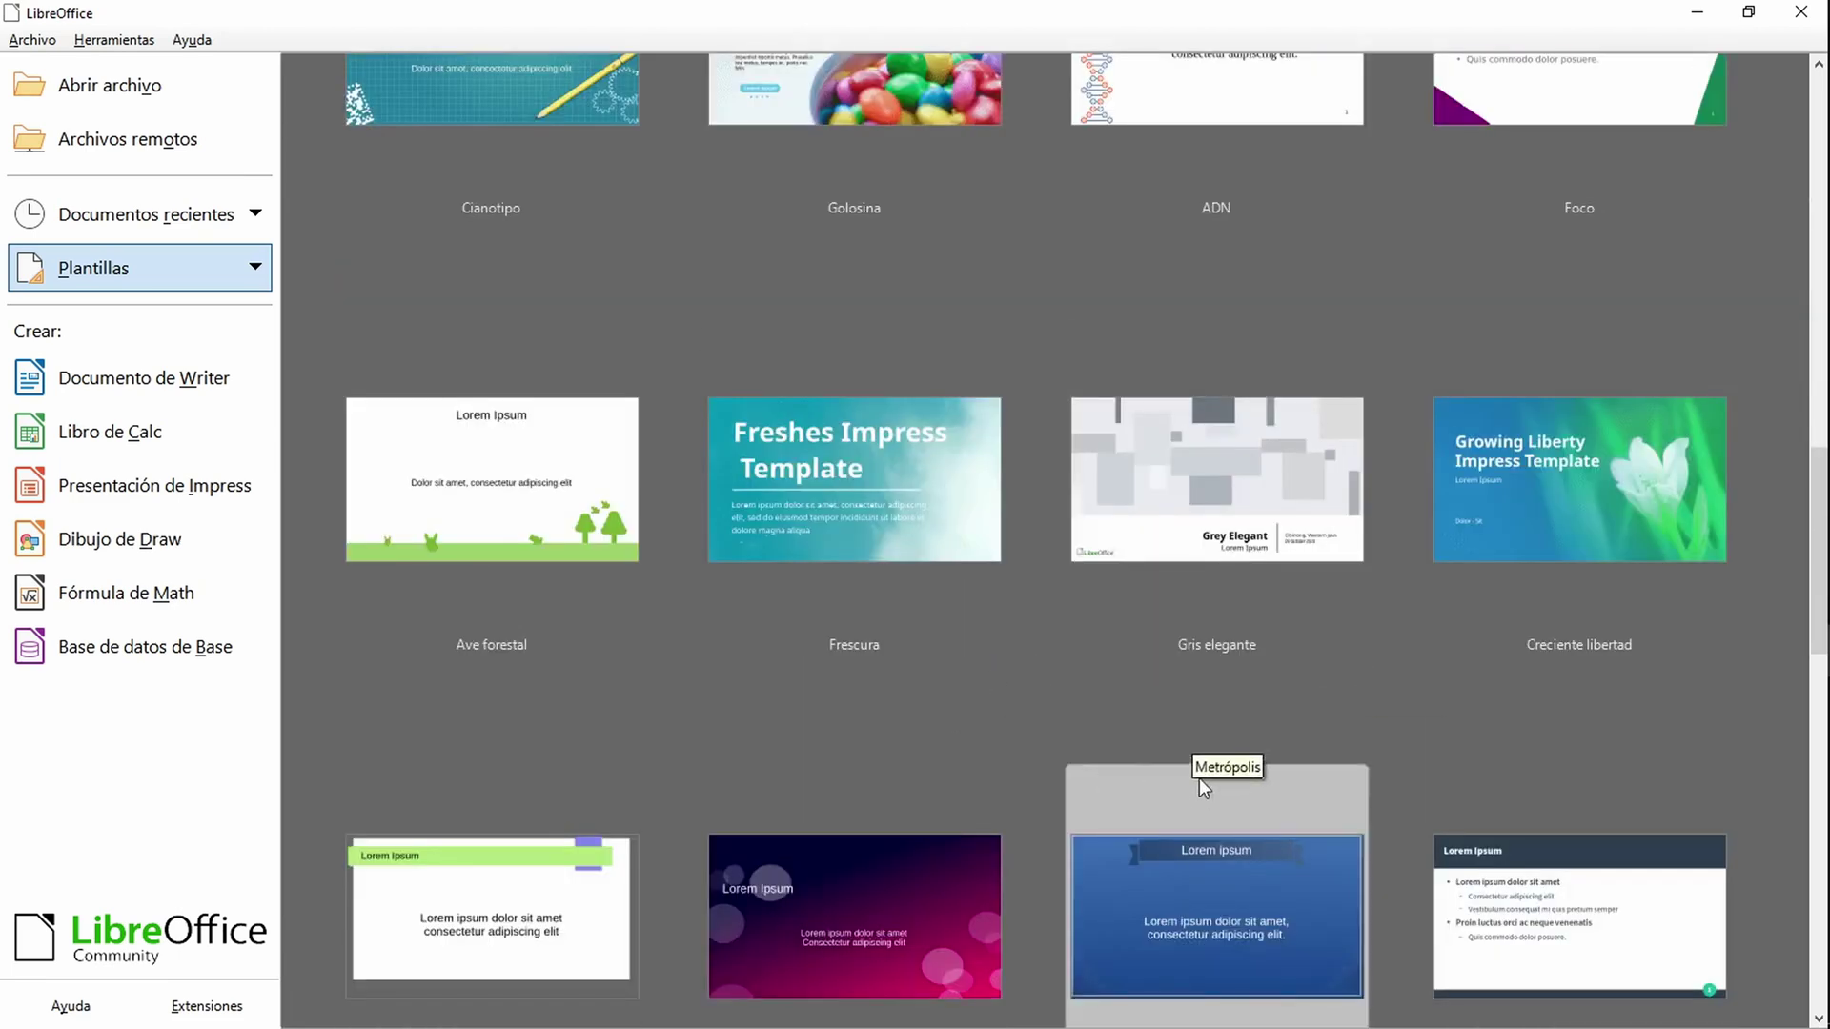
scroll(1025, 690, "down", 5)
scroll(1046, 697, "down", 3)
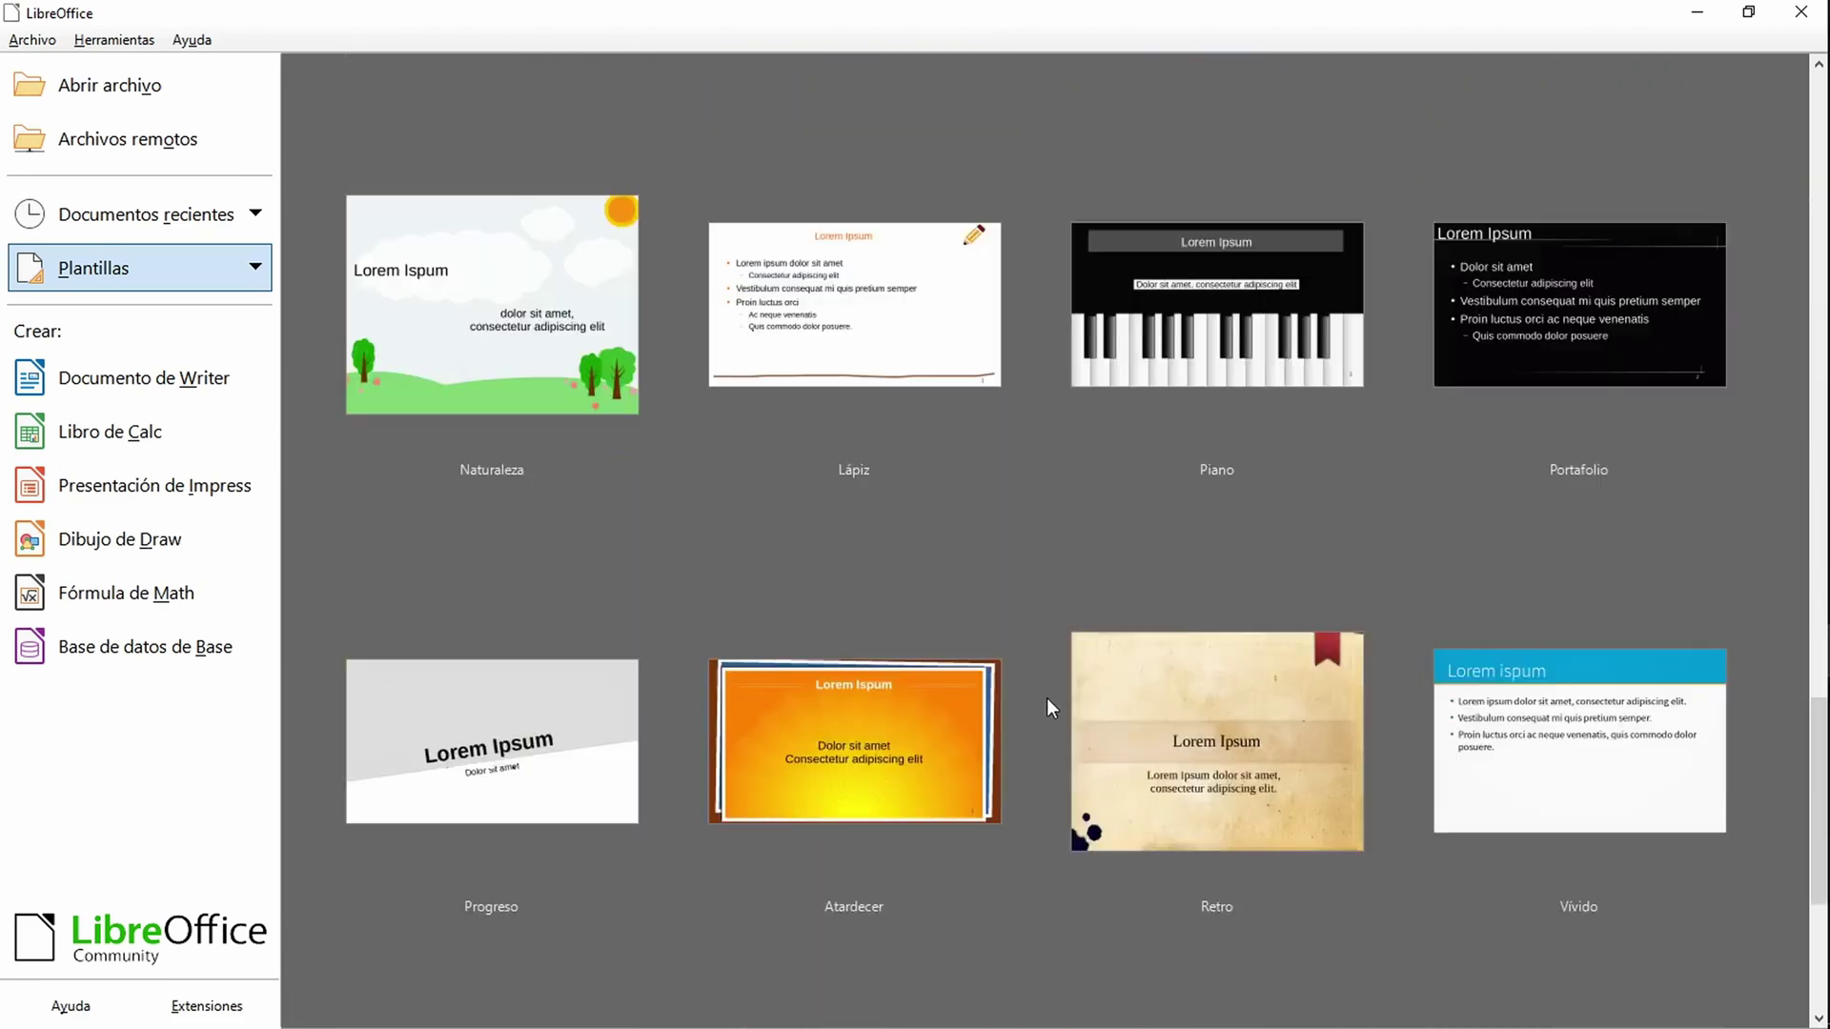
scroll(1046, 698, "up", 10)
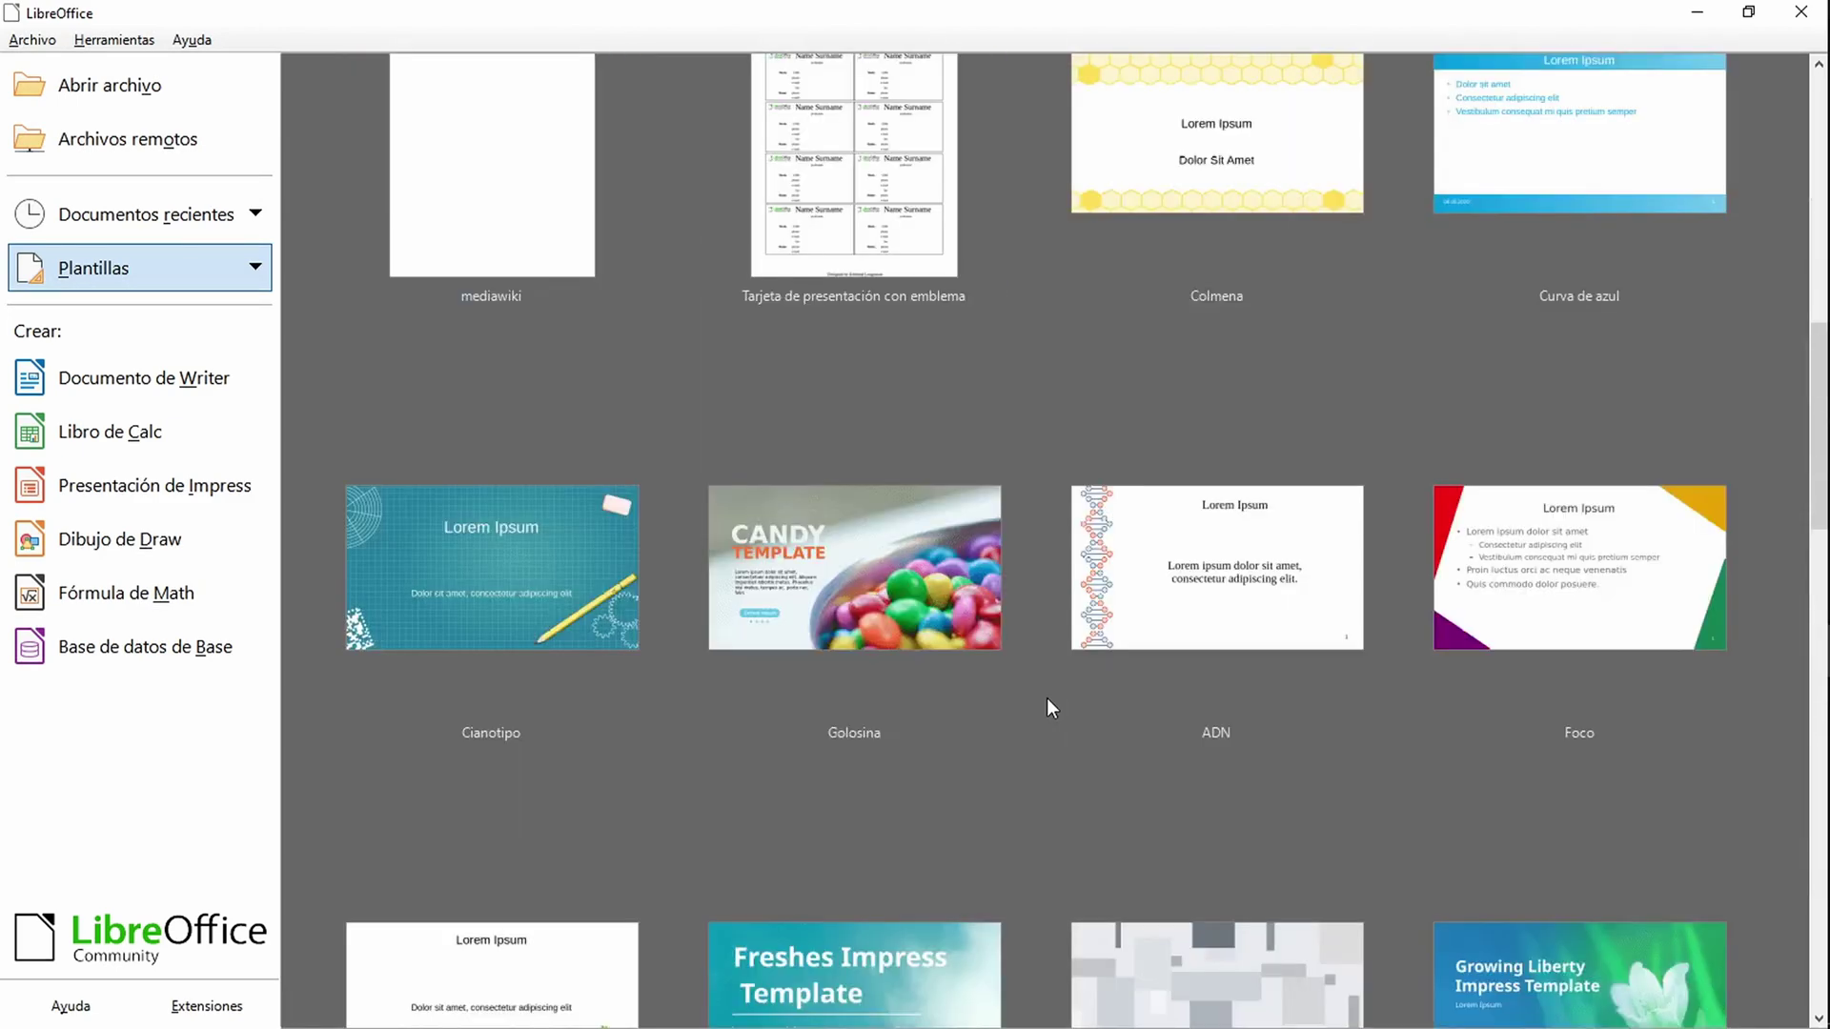
scroll(1046, 698, "up", 5)
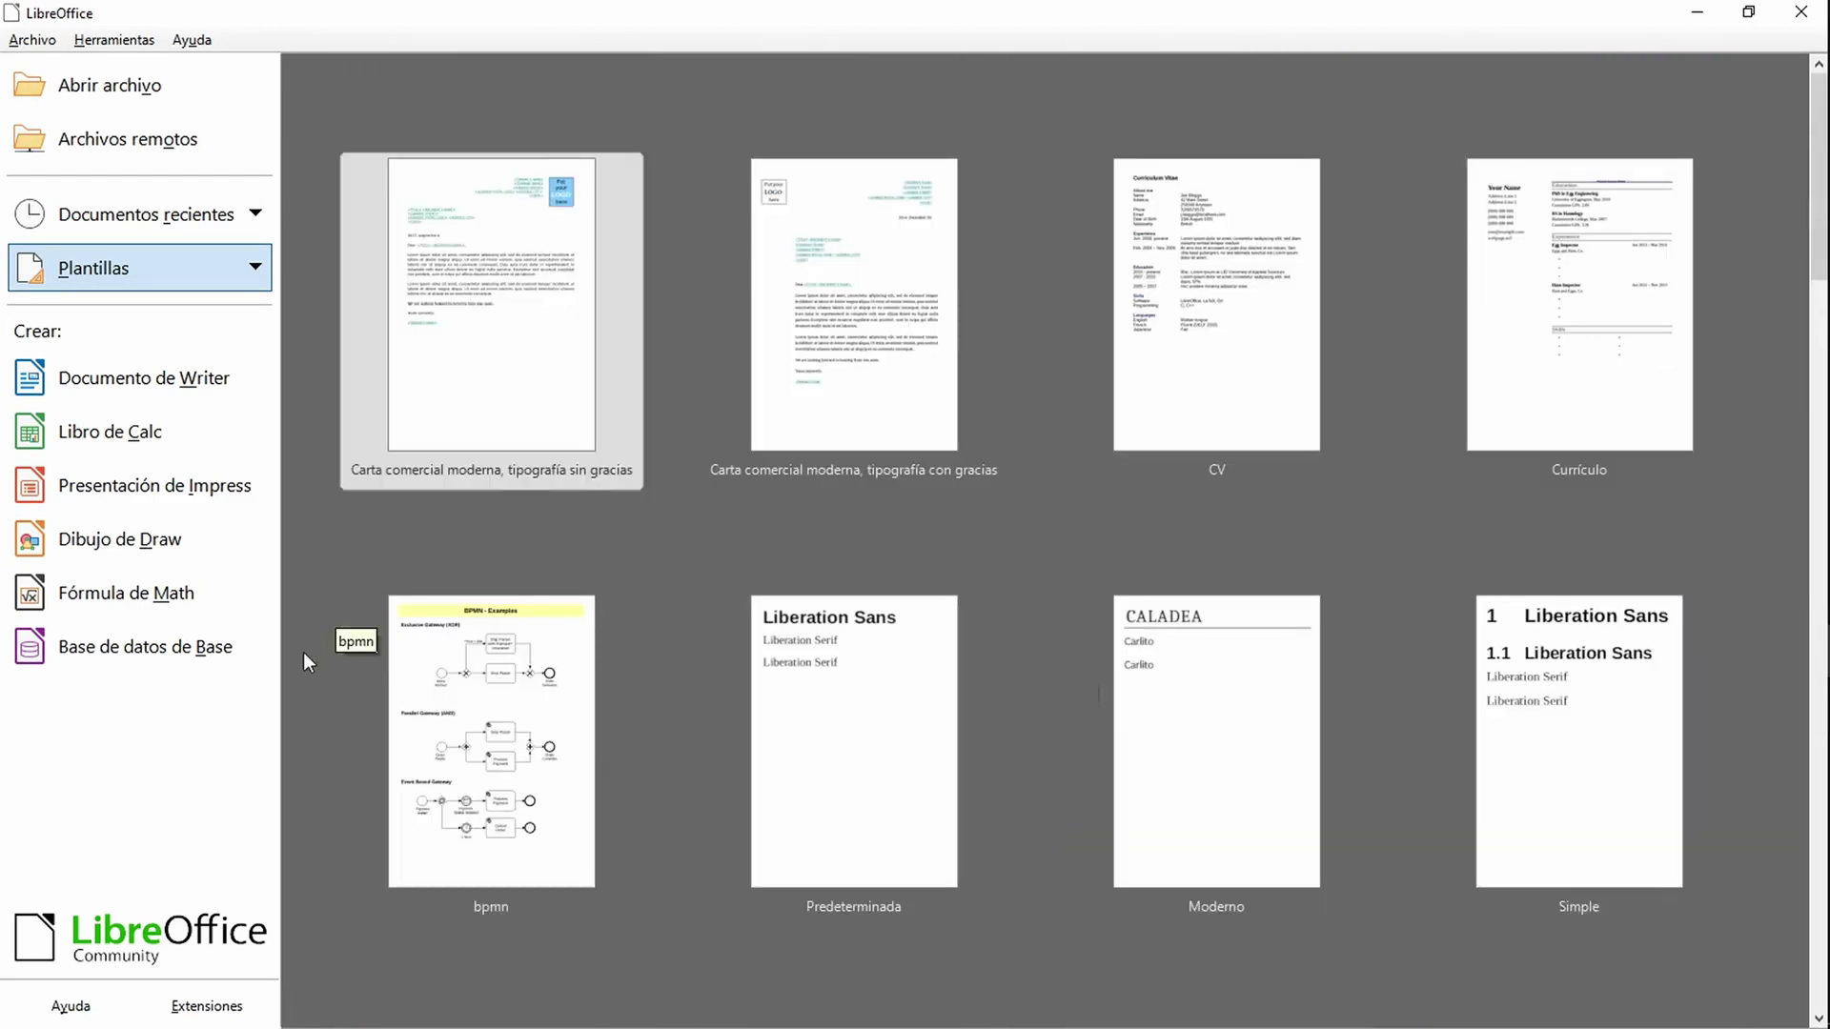
Step: Create a new blank Math formula document
left_click(143, 598)
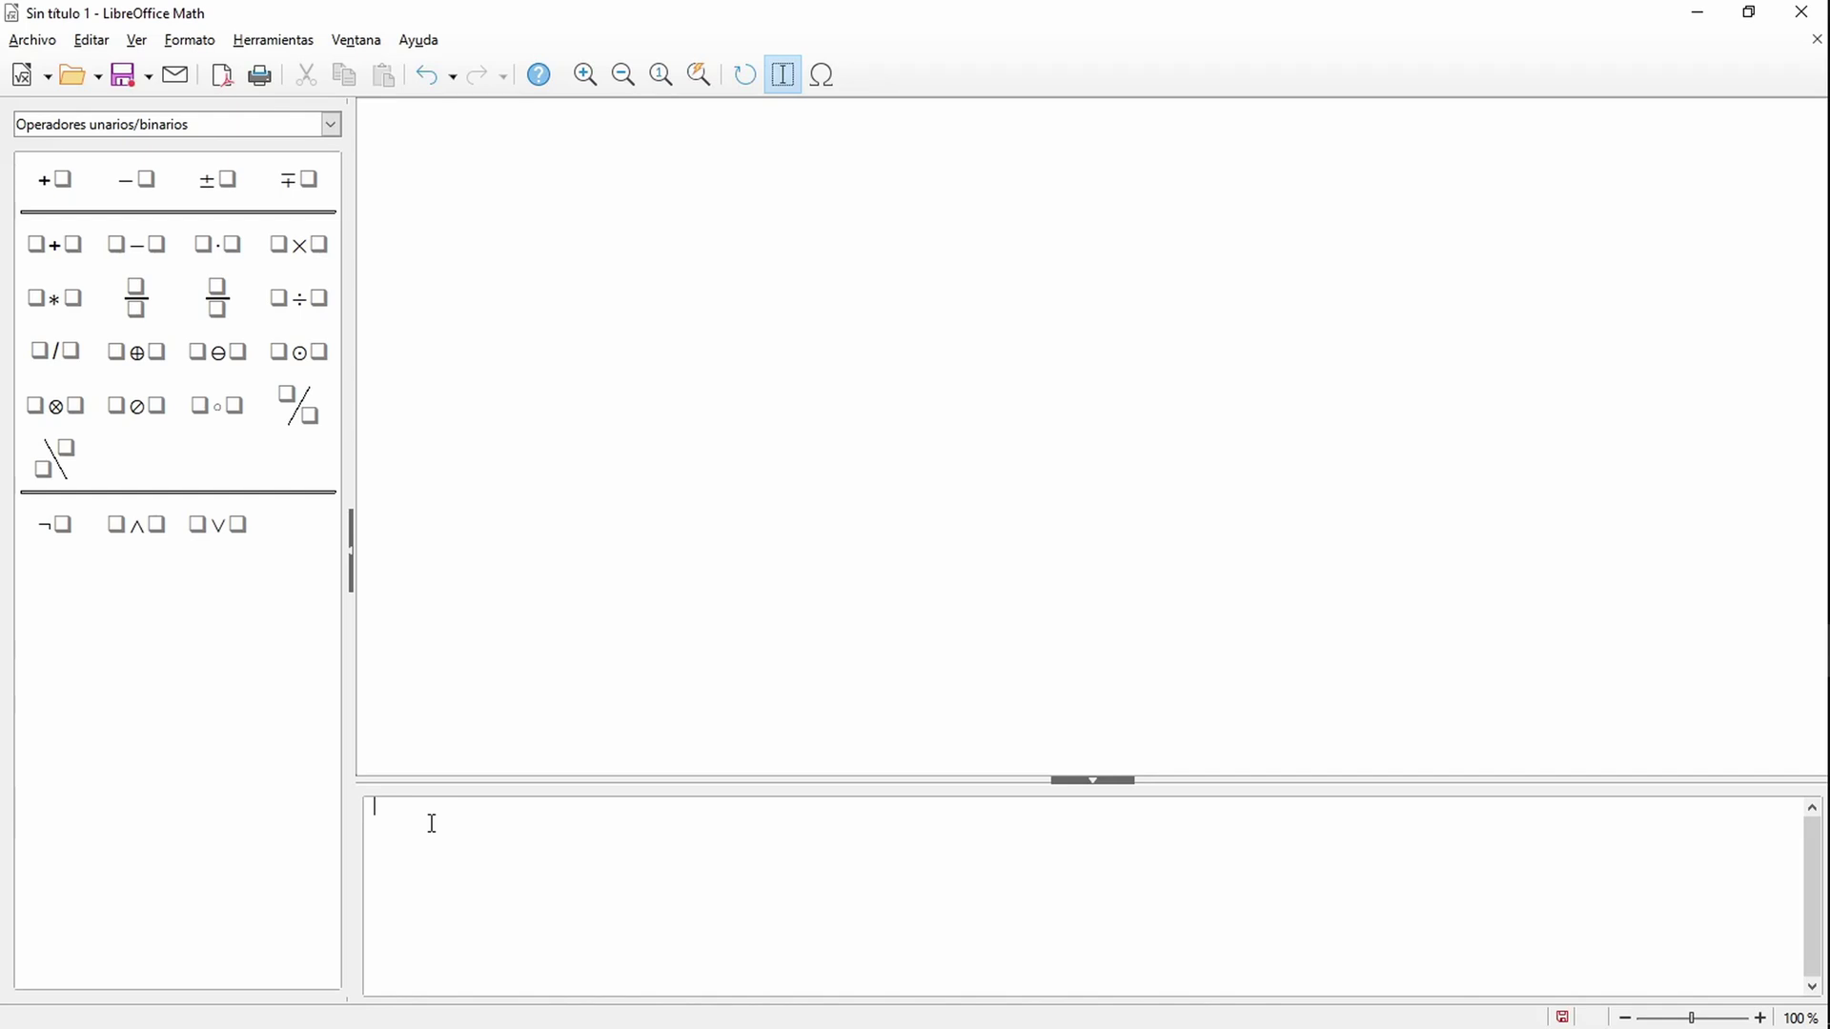
Step: Write the fraction 5 over 4 and subtract an empty frac fraction from it, spacing out the minus sign
type("5 over 4")
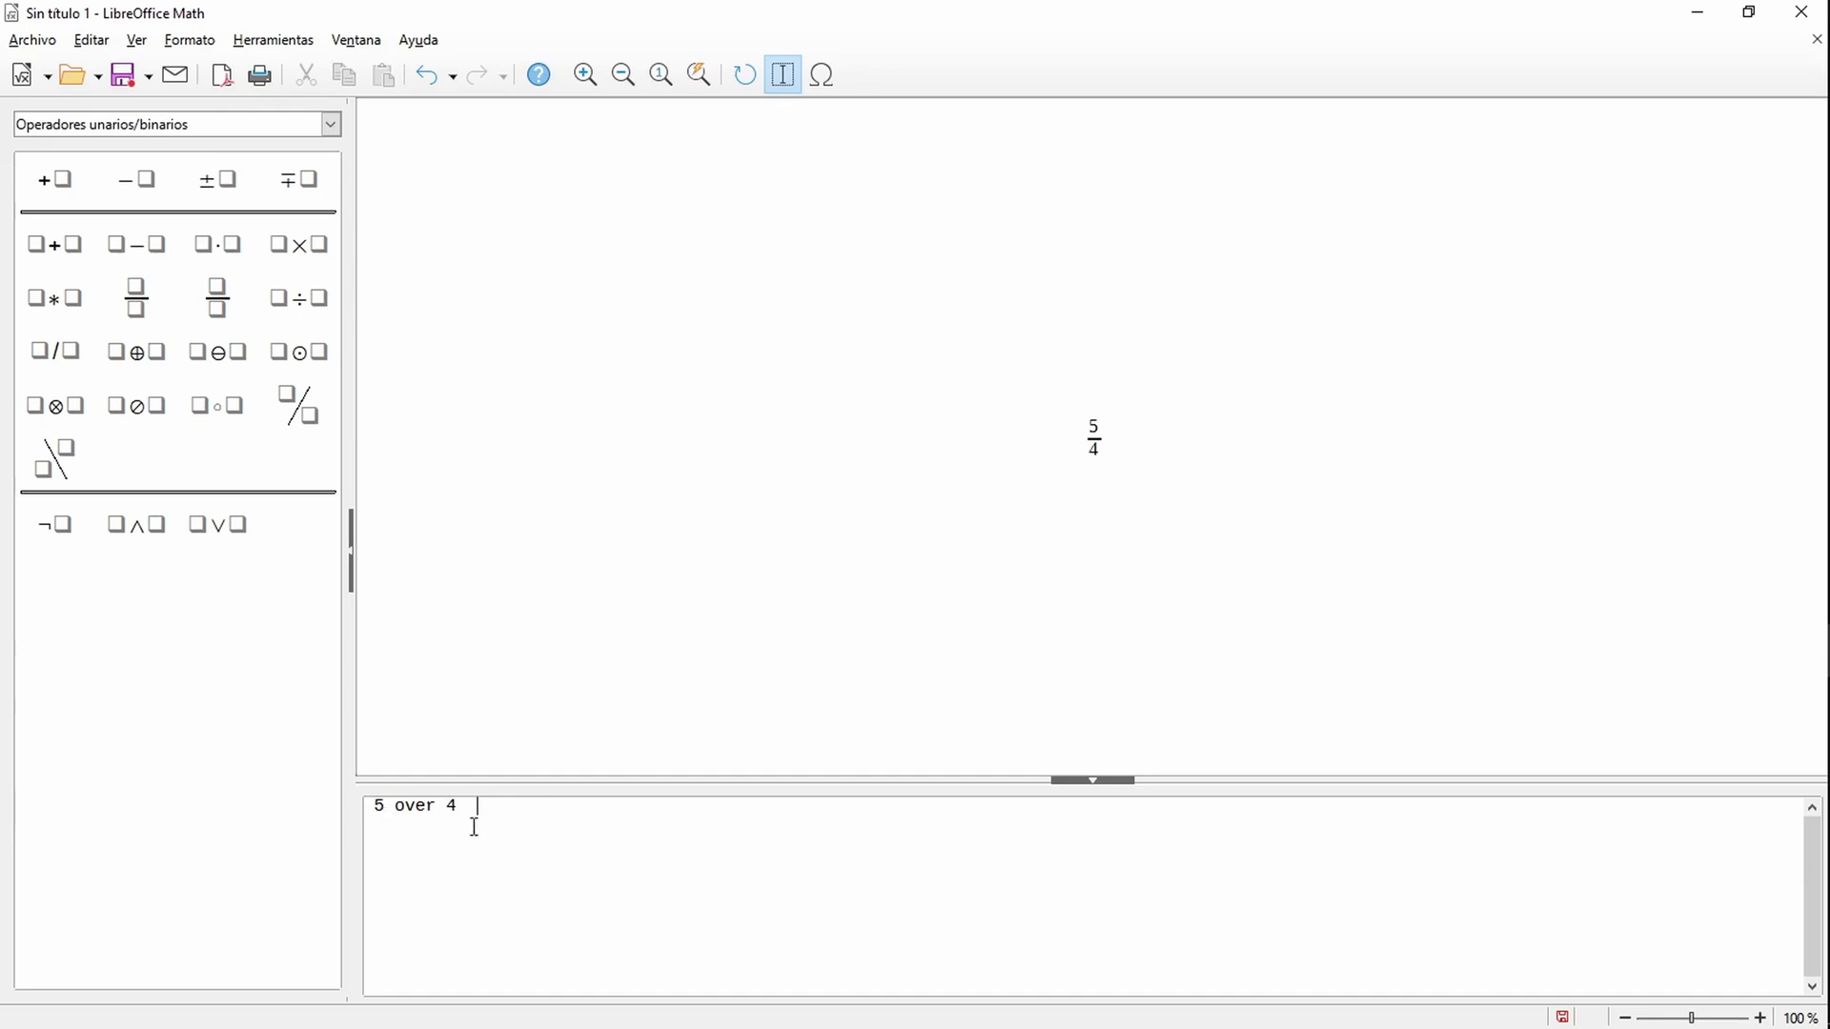
left_click(219, 302)
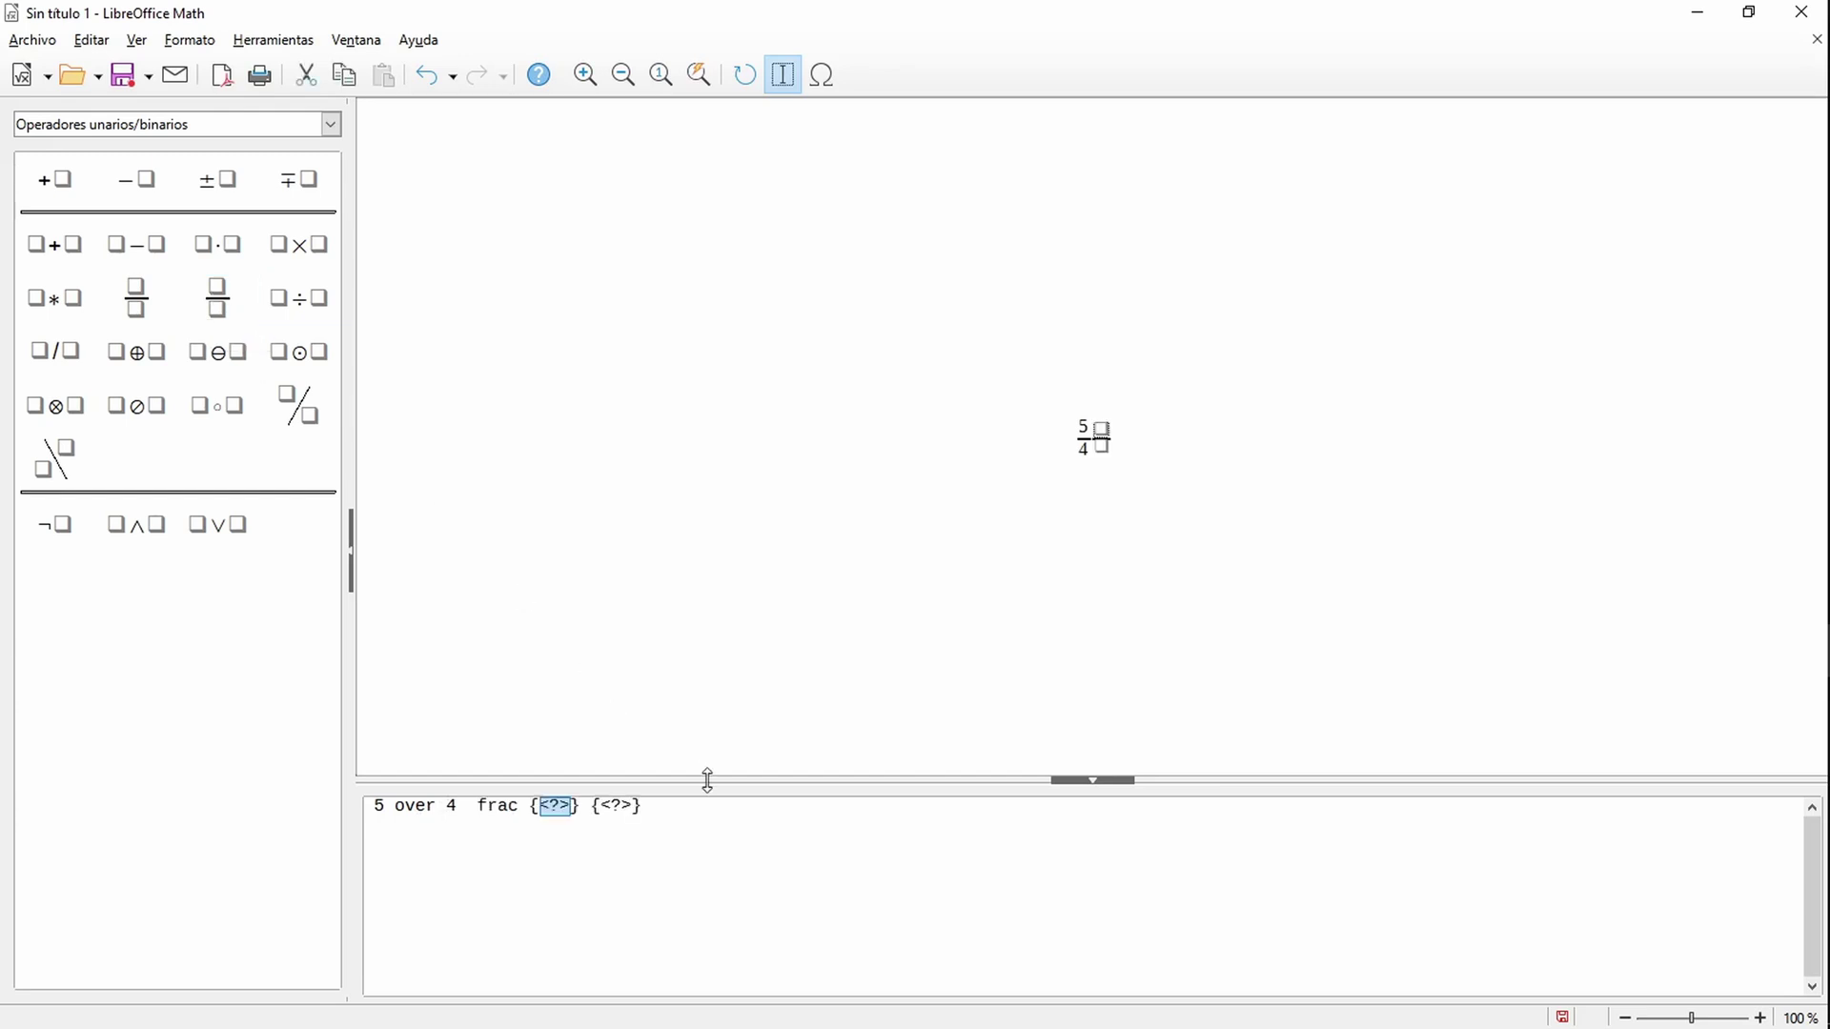
left_click(474, 809)
type("-")
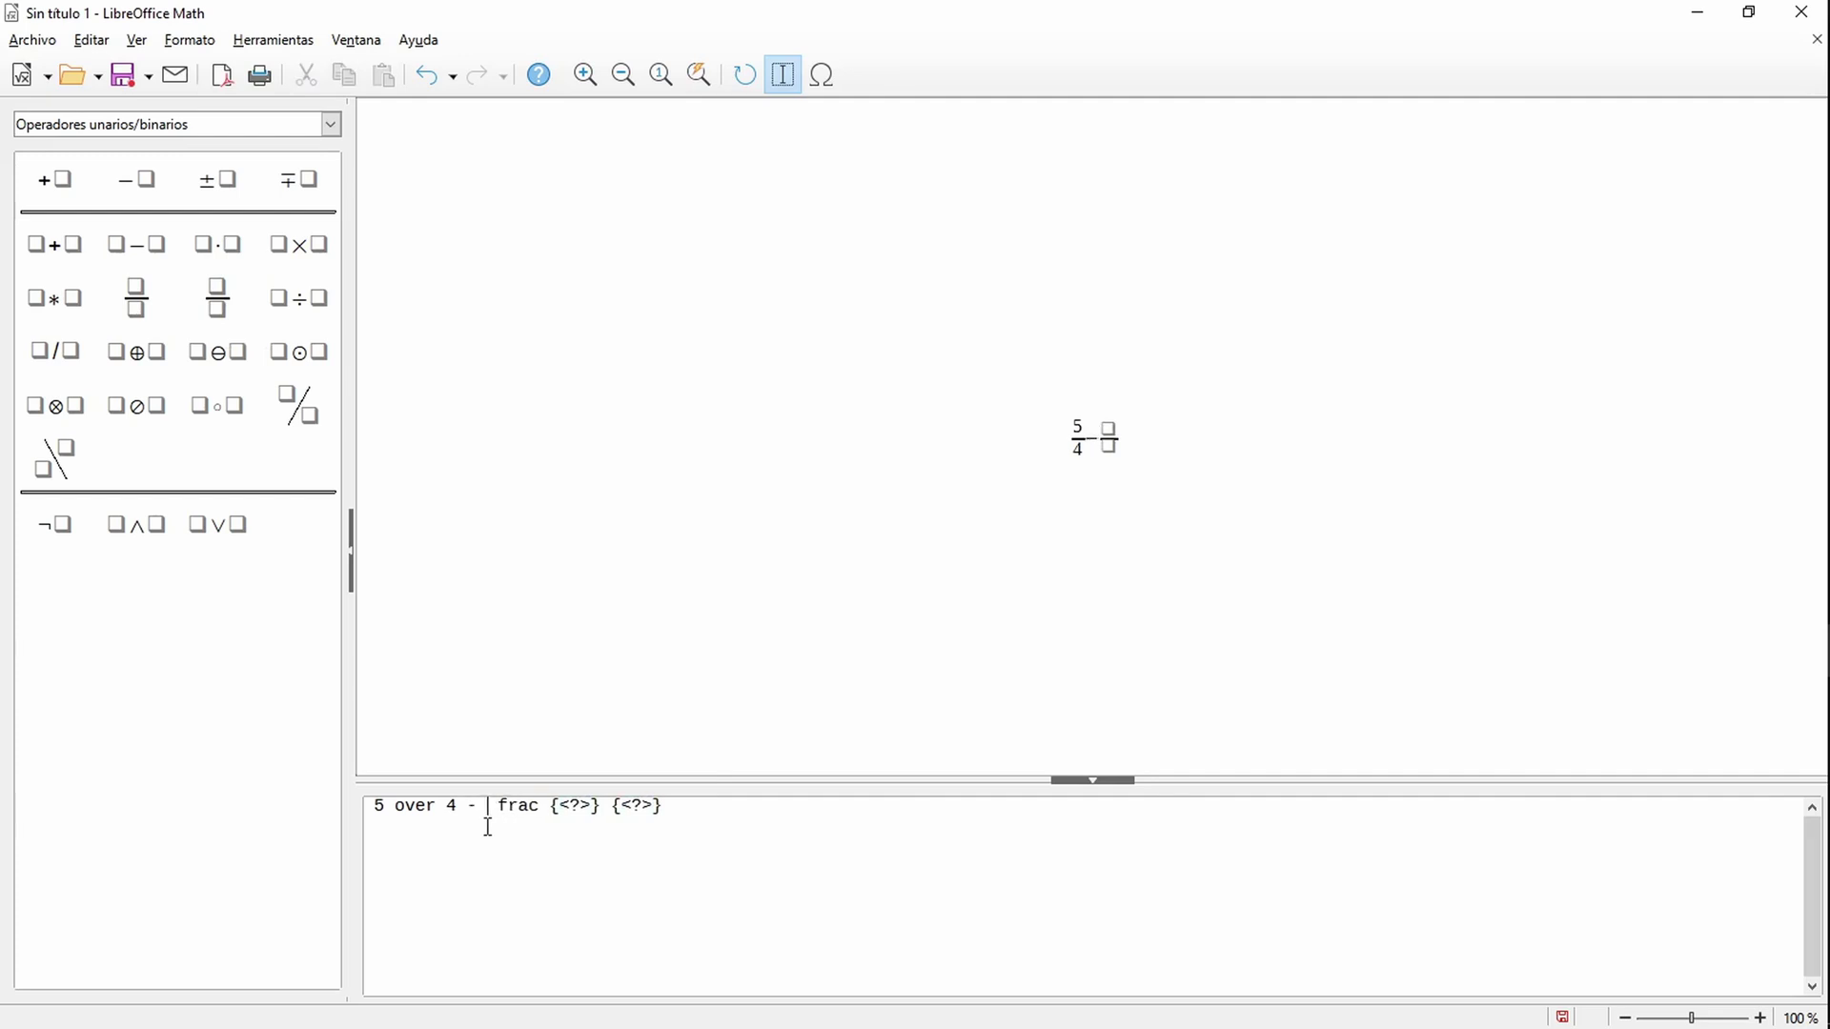
left_click(466, 806)
Step: Fill the empty fraction's placeholders with numerator 3 and denominator 2
left_click_drag(606, 807, 569, 811)
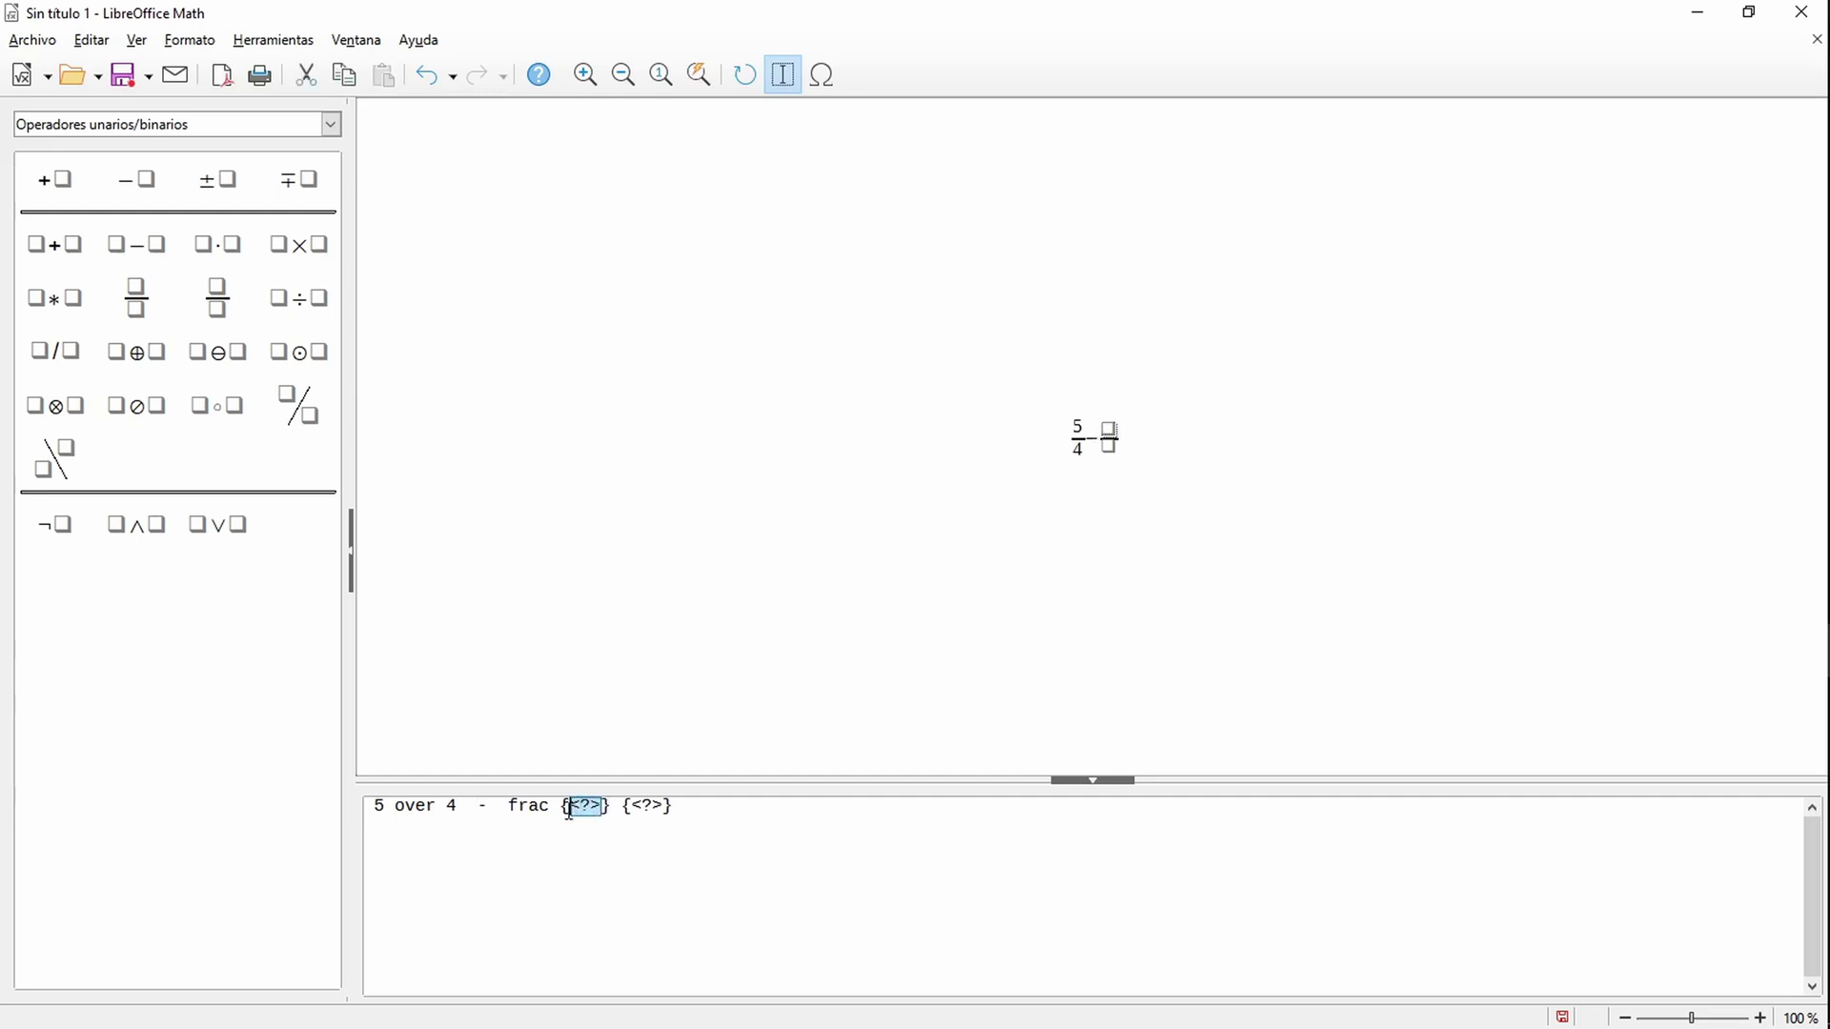
type("3")
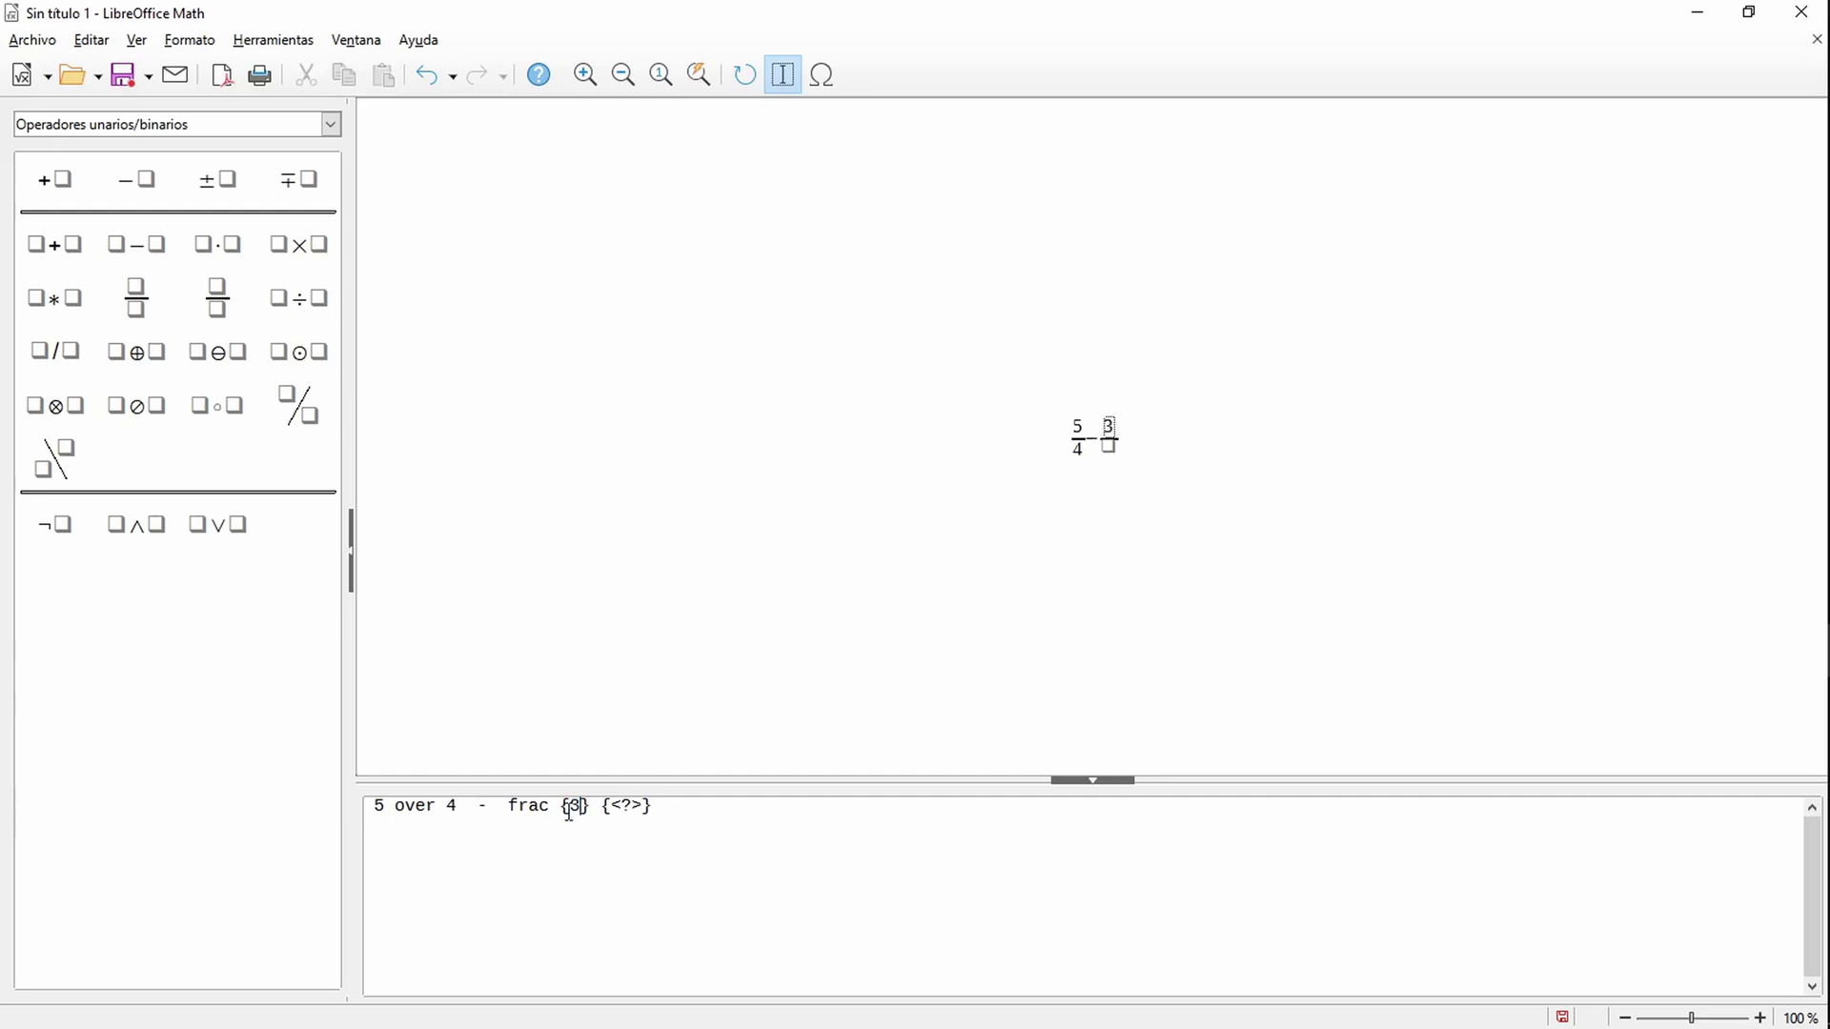
left_click_drag(647, 808, 615, 809)
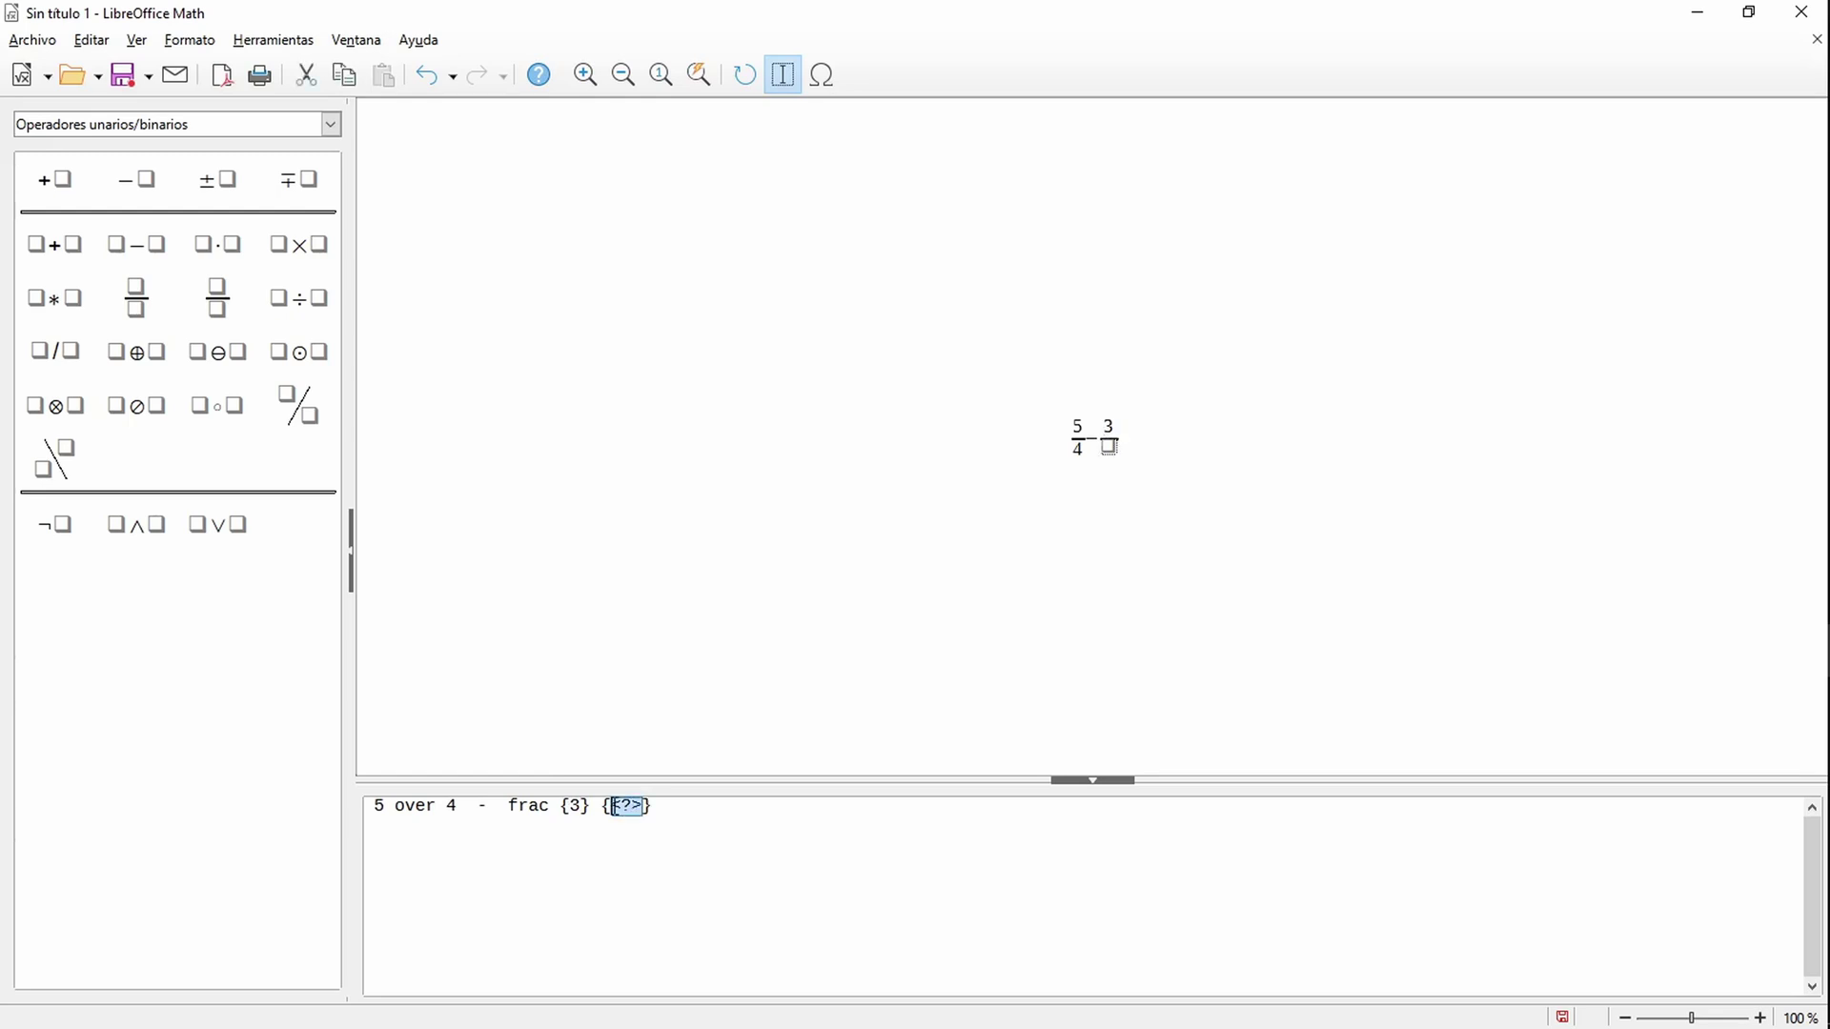
type("2")
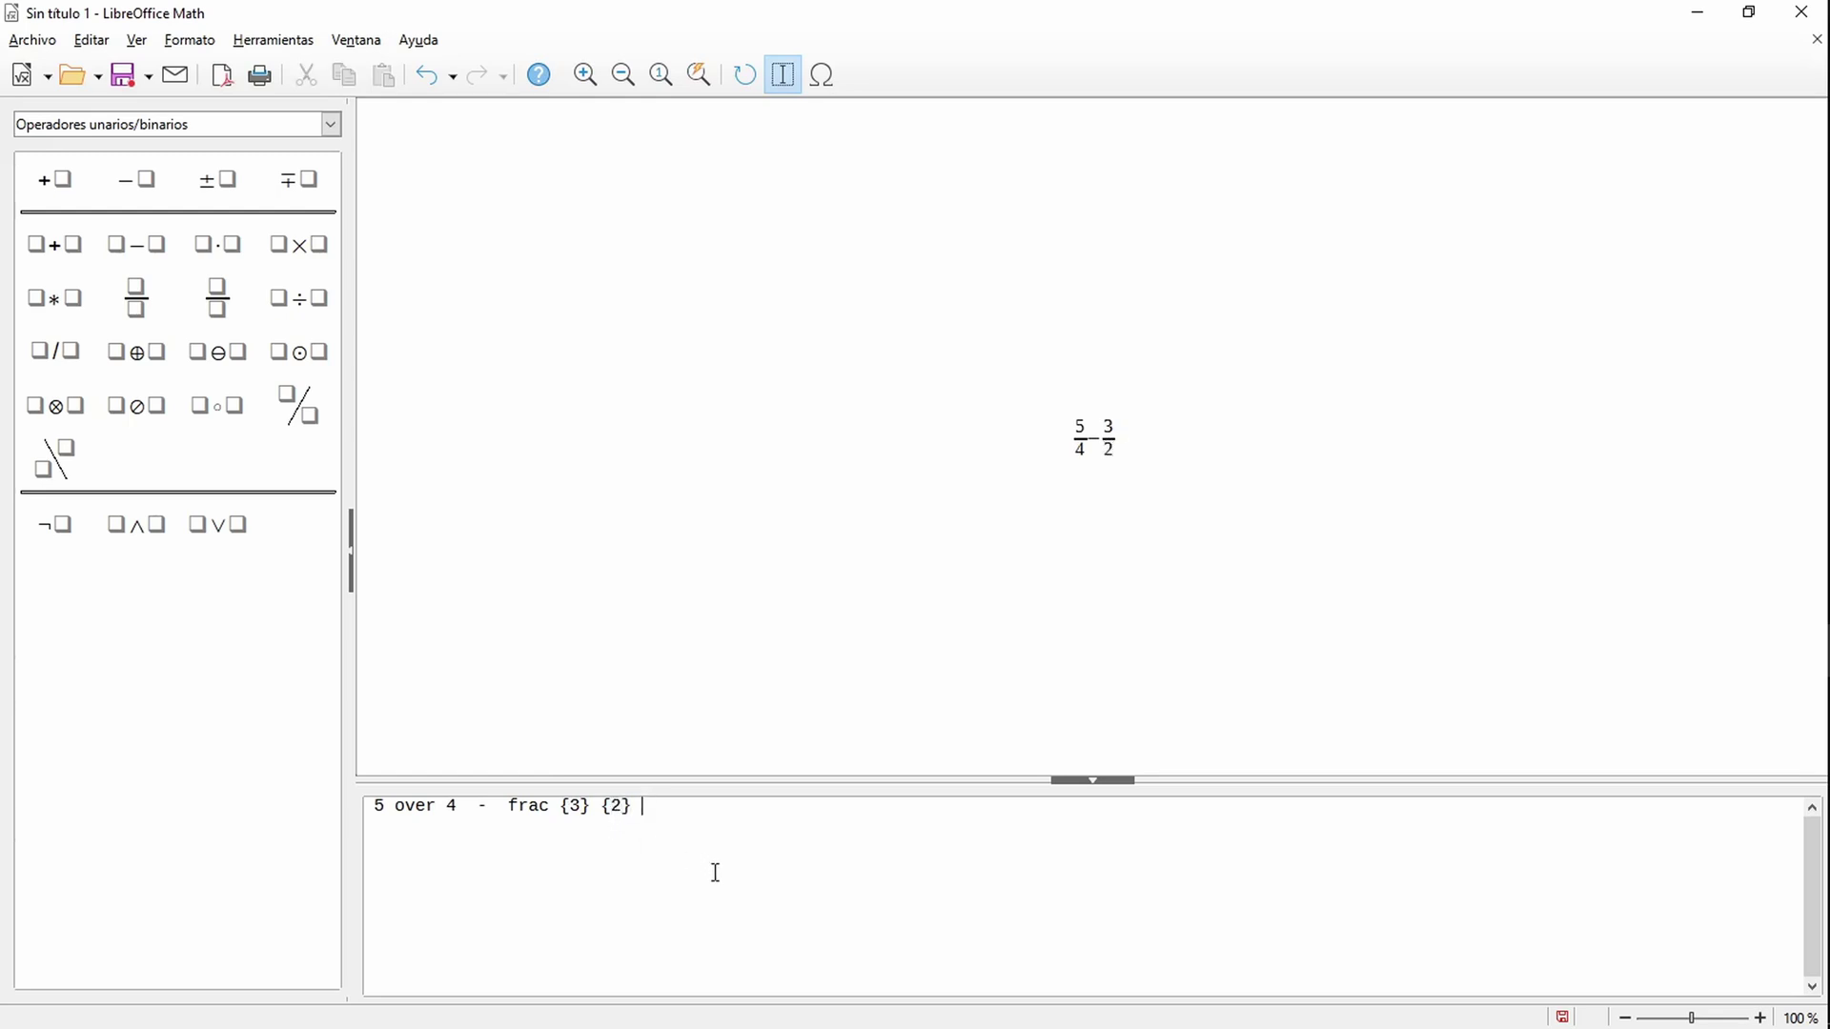
Step: Insert the Δt' time-dilation formula from the Ejemplos category between the minus sign and the 3/2 fraction
left_click(478, 808)
left_click(498, 808)
left_click(331, 126)
left_click(228, 322)
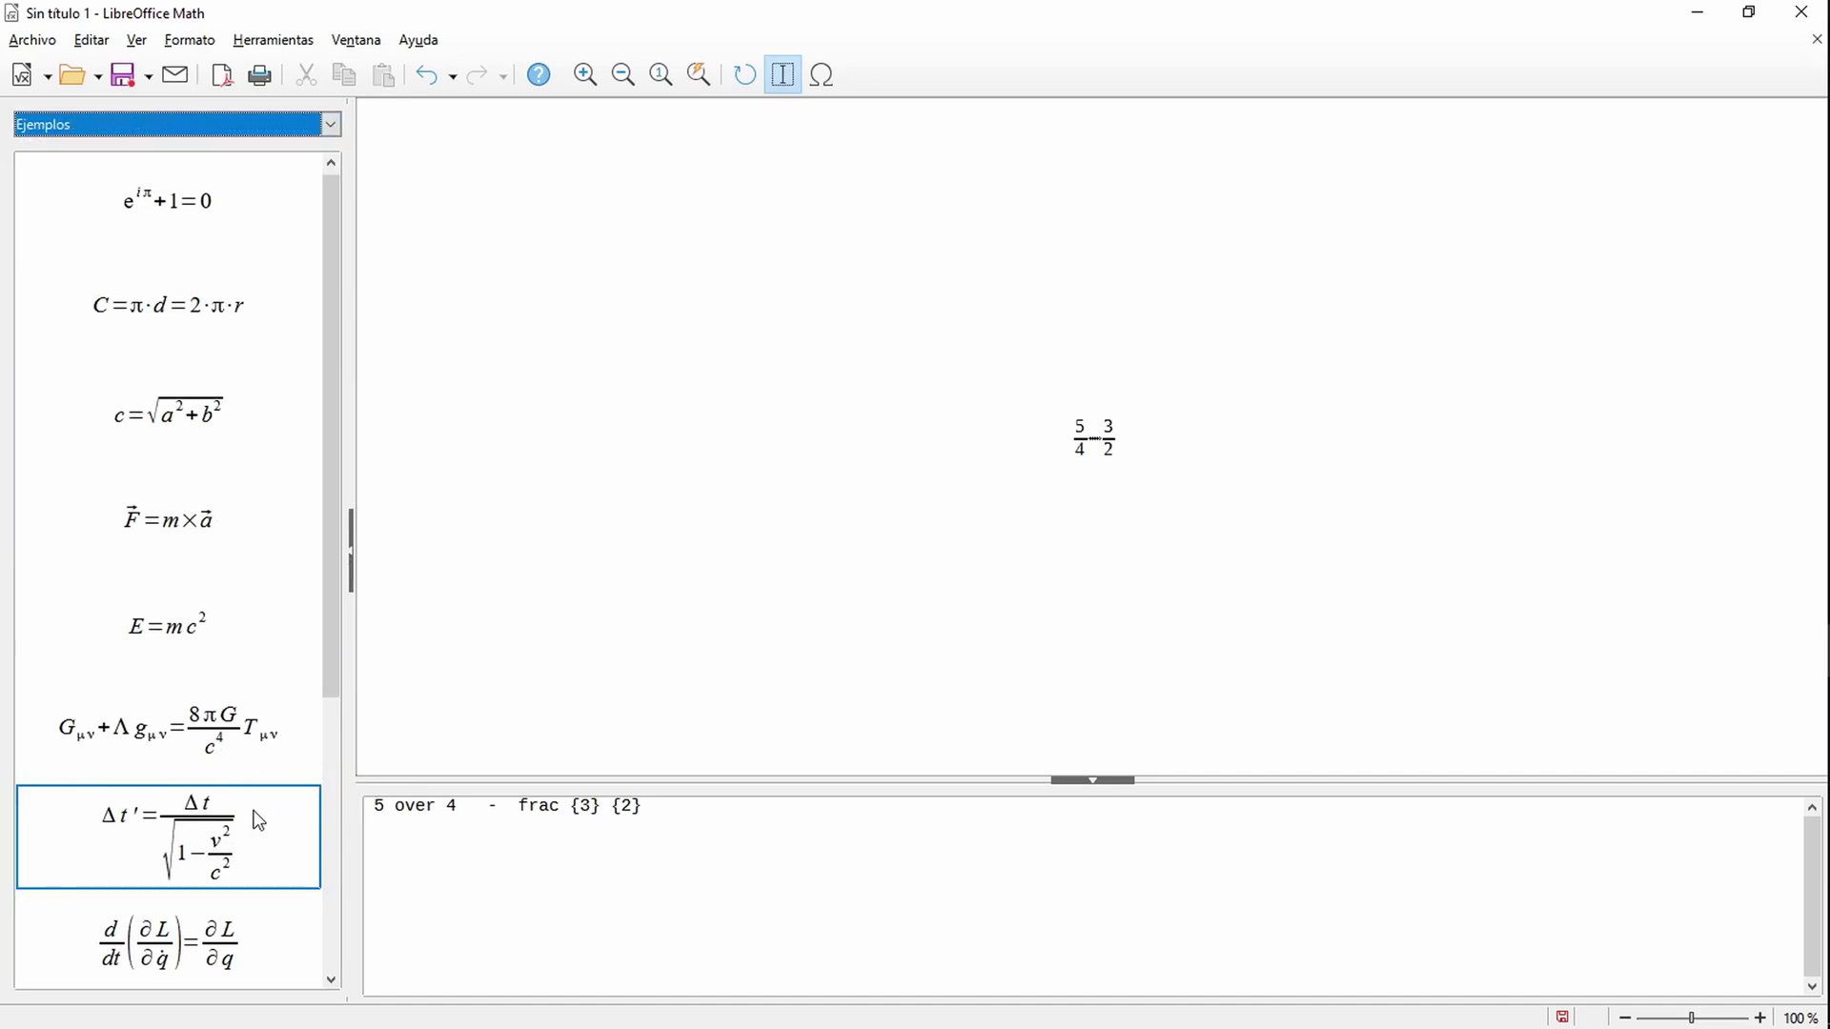
left_click(217, 844)
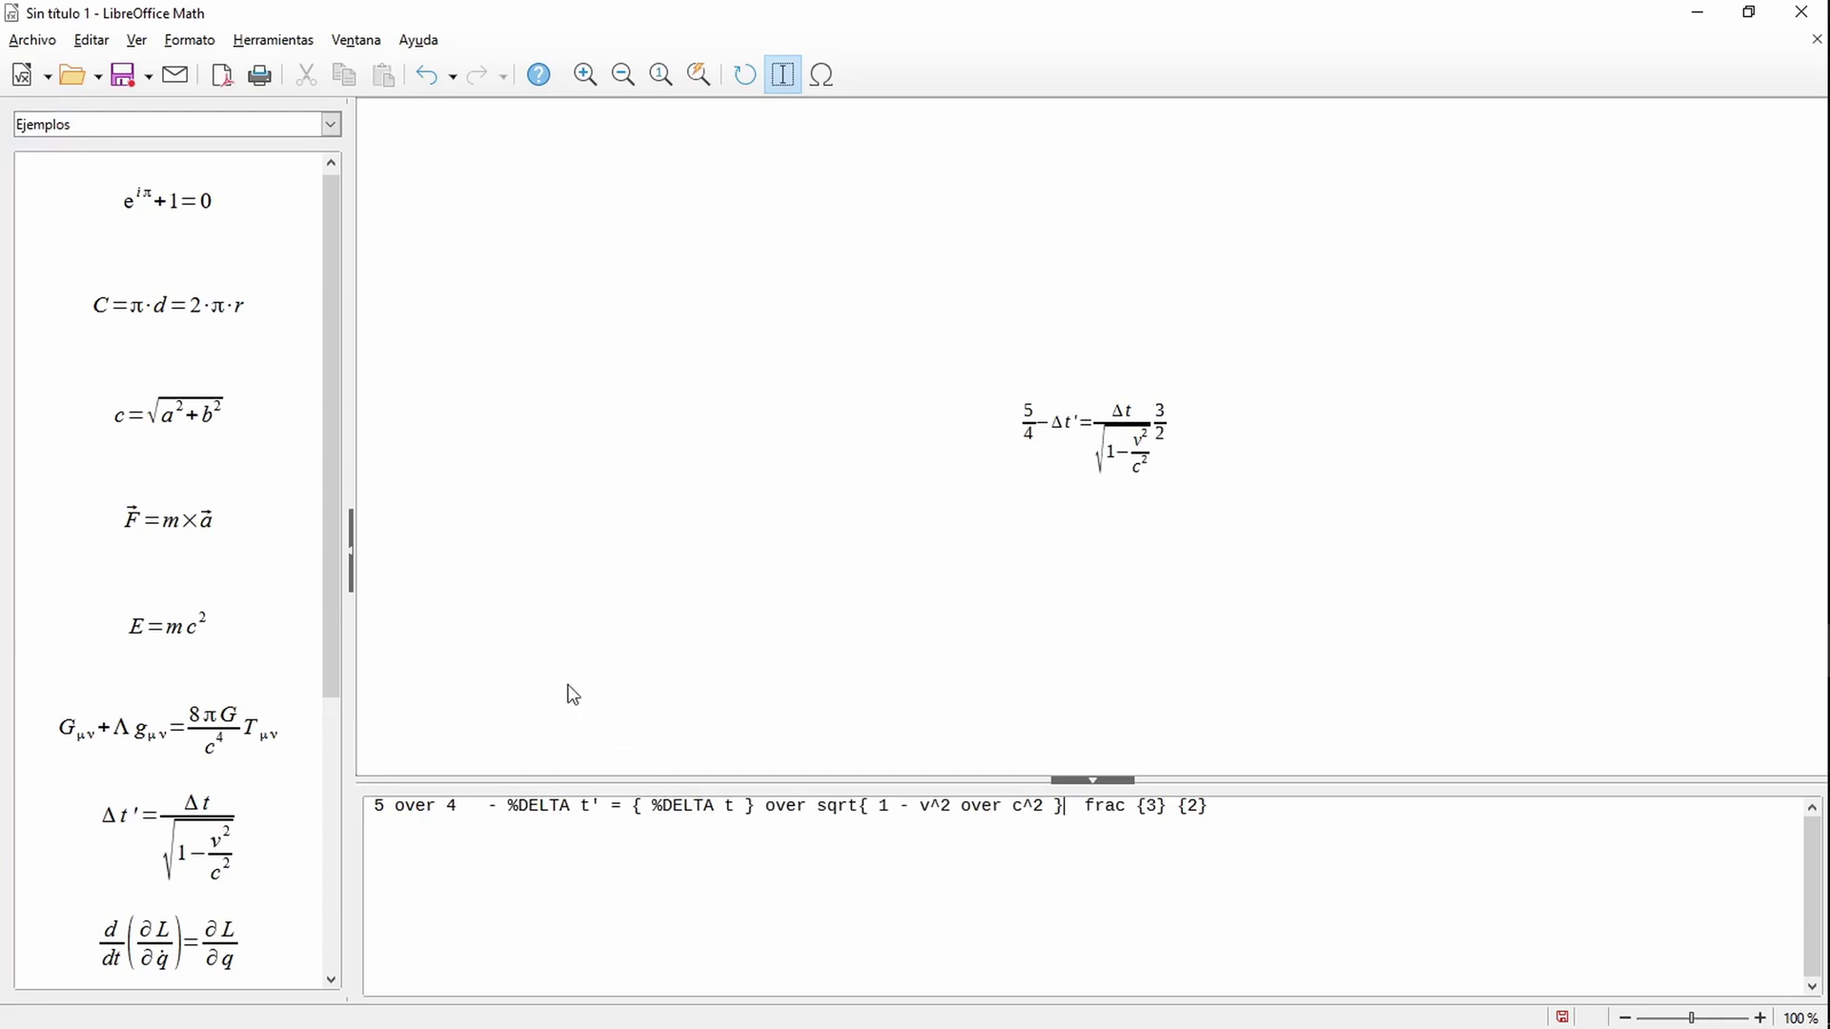
scroll(281, 676, "down", 1)
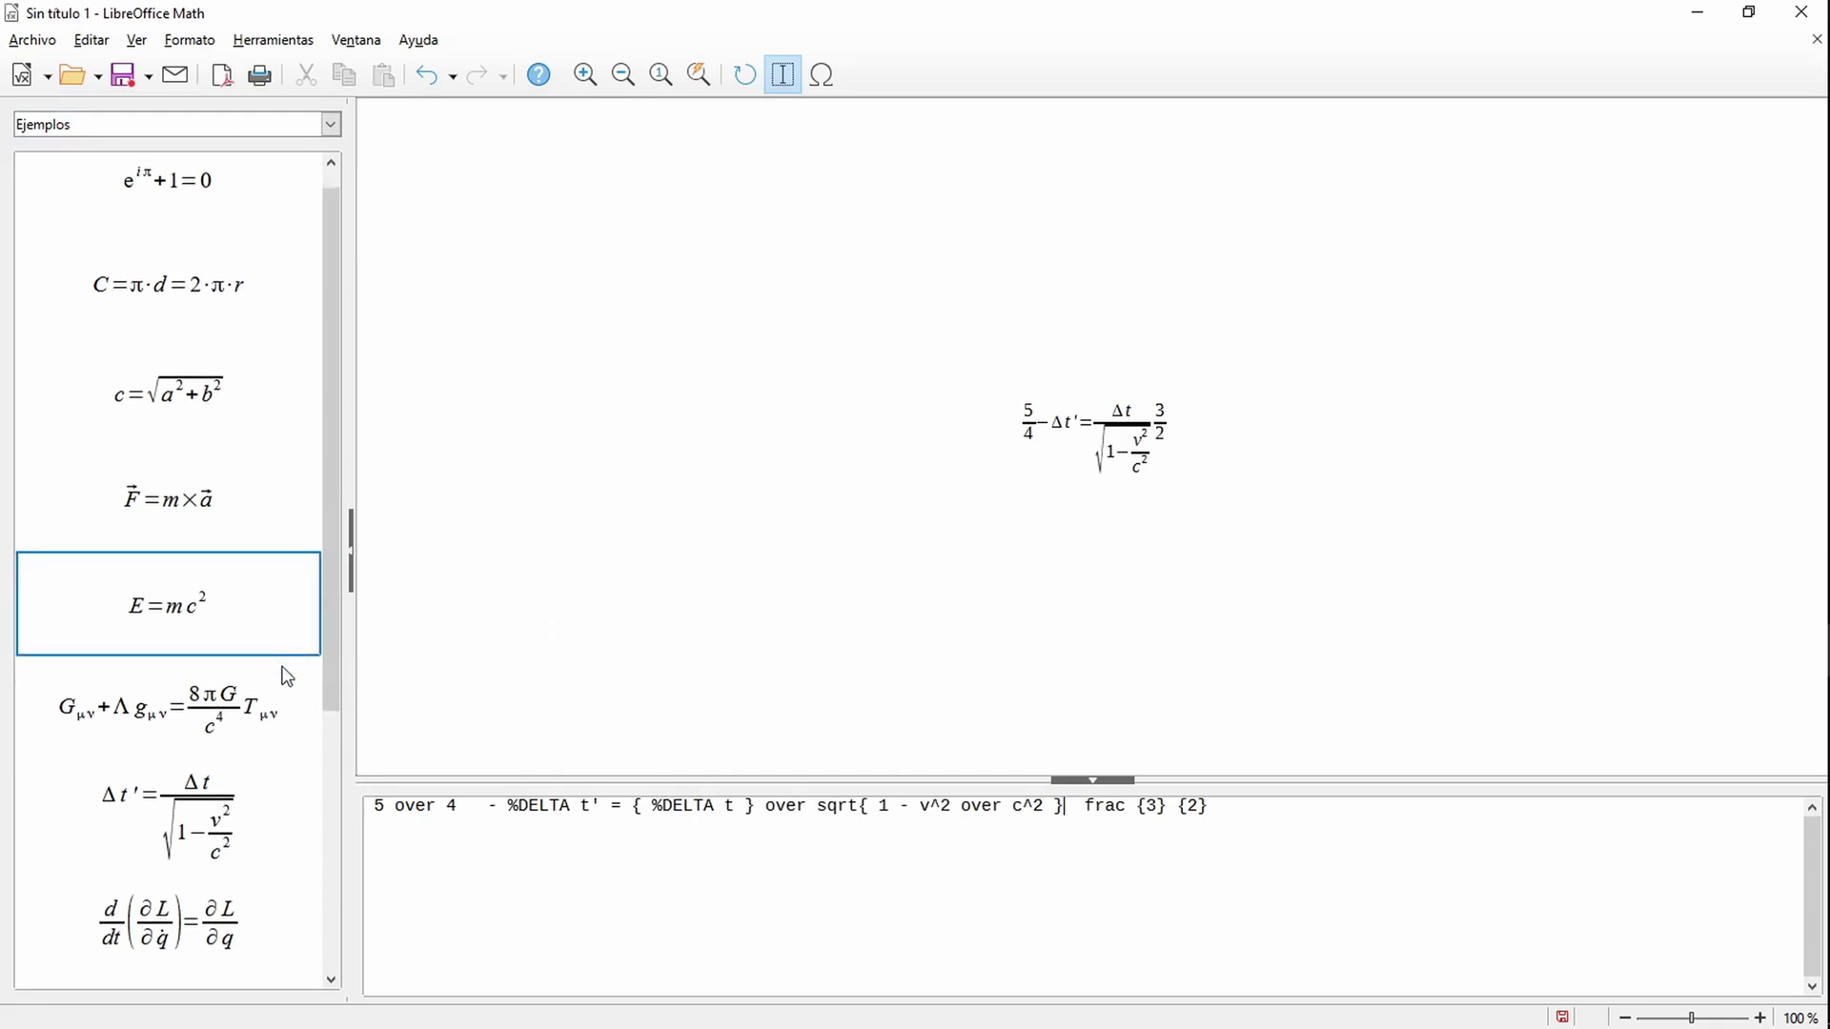
scroll(295, 693, "up", 1)
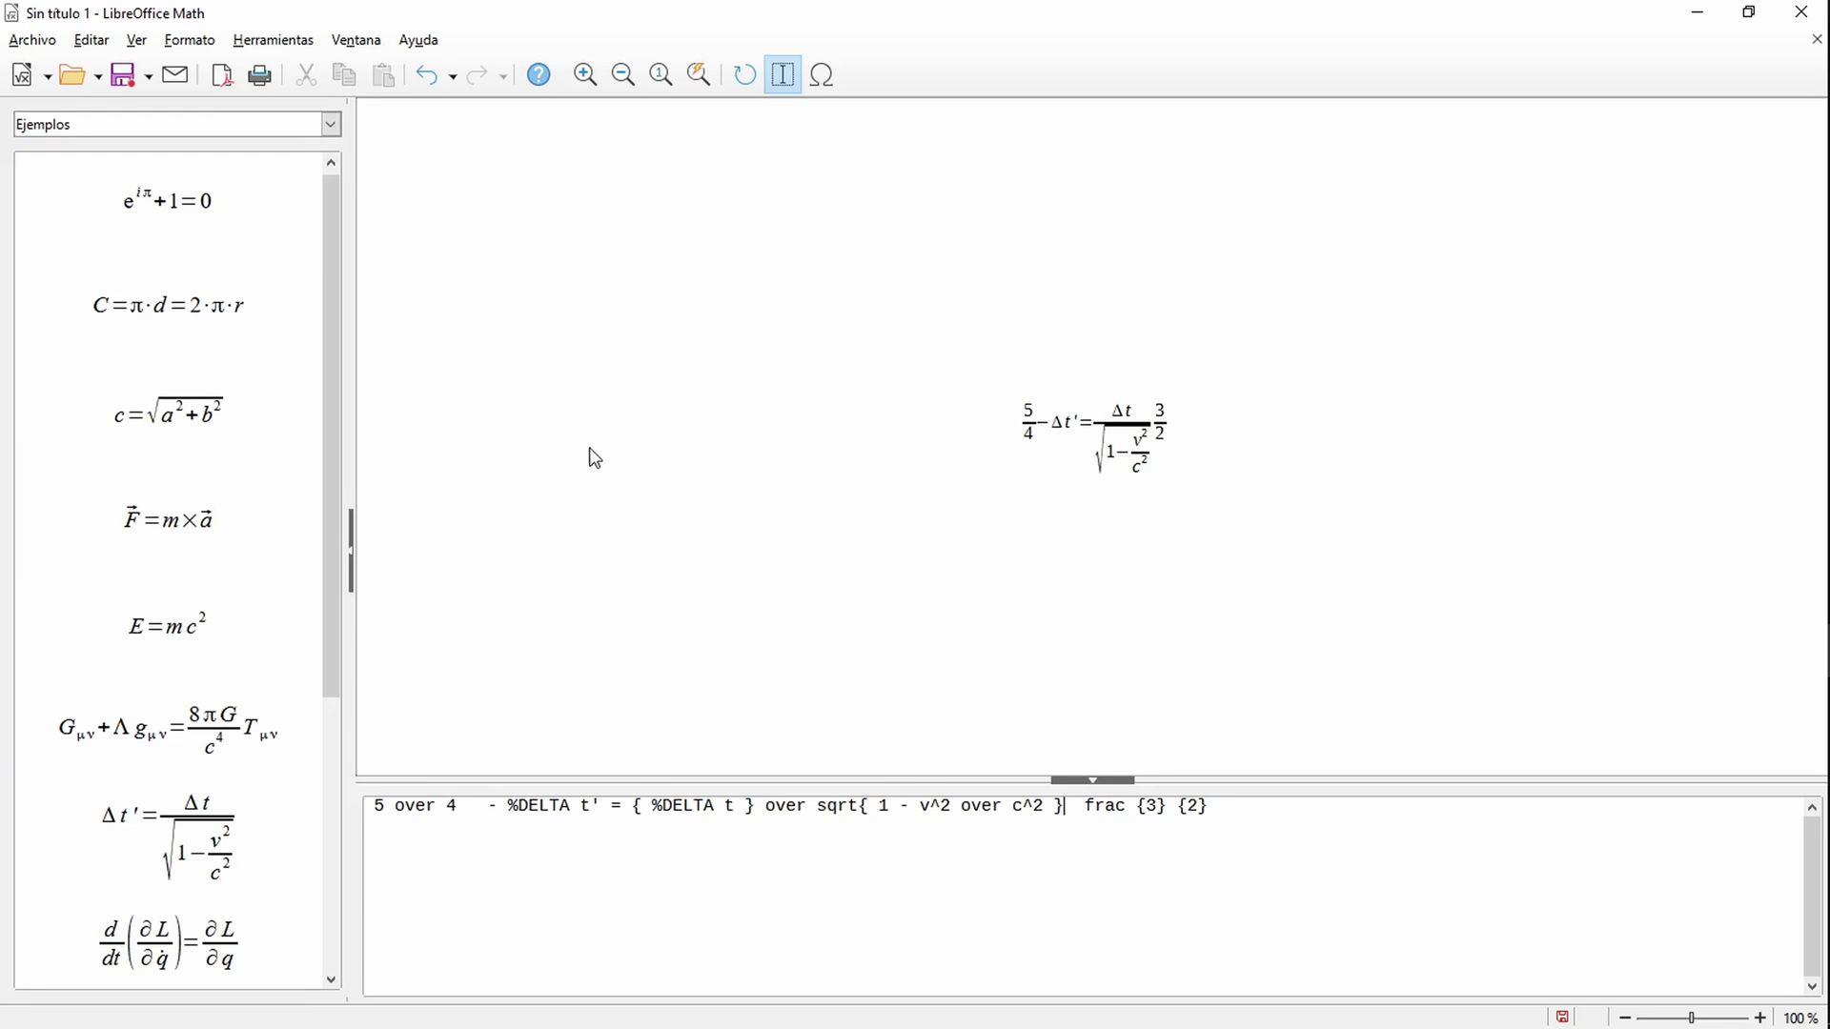
Step: Look through the Ver, Formato, Ventana and Ayuda commands, and view the Tipos de letra settings without changing them
left_click(91, 44)
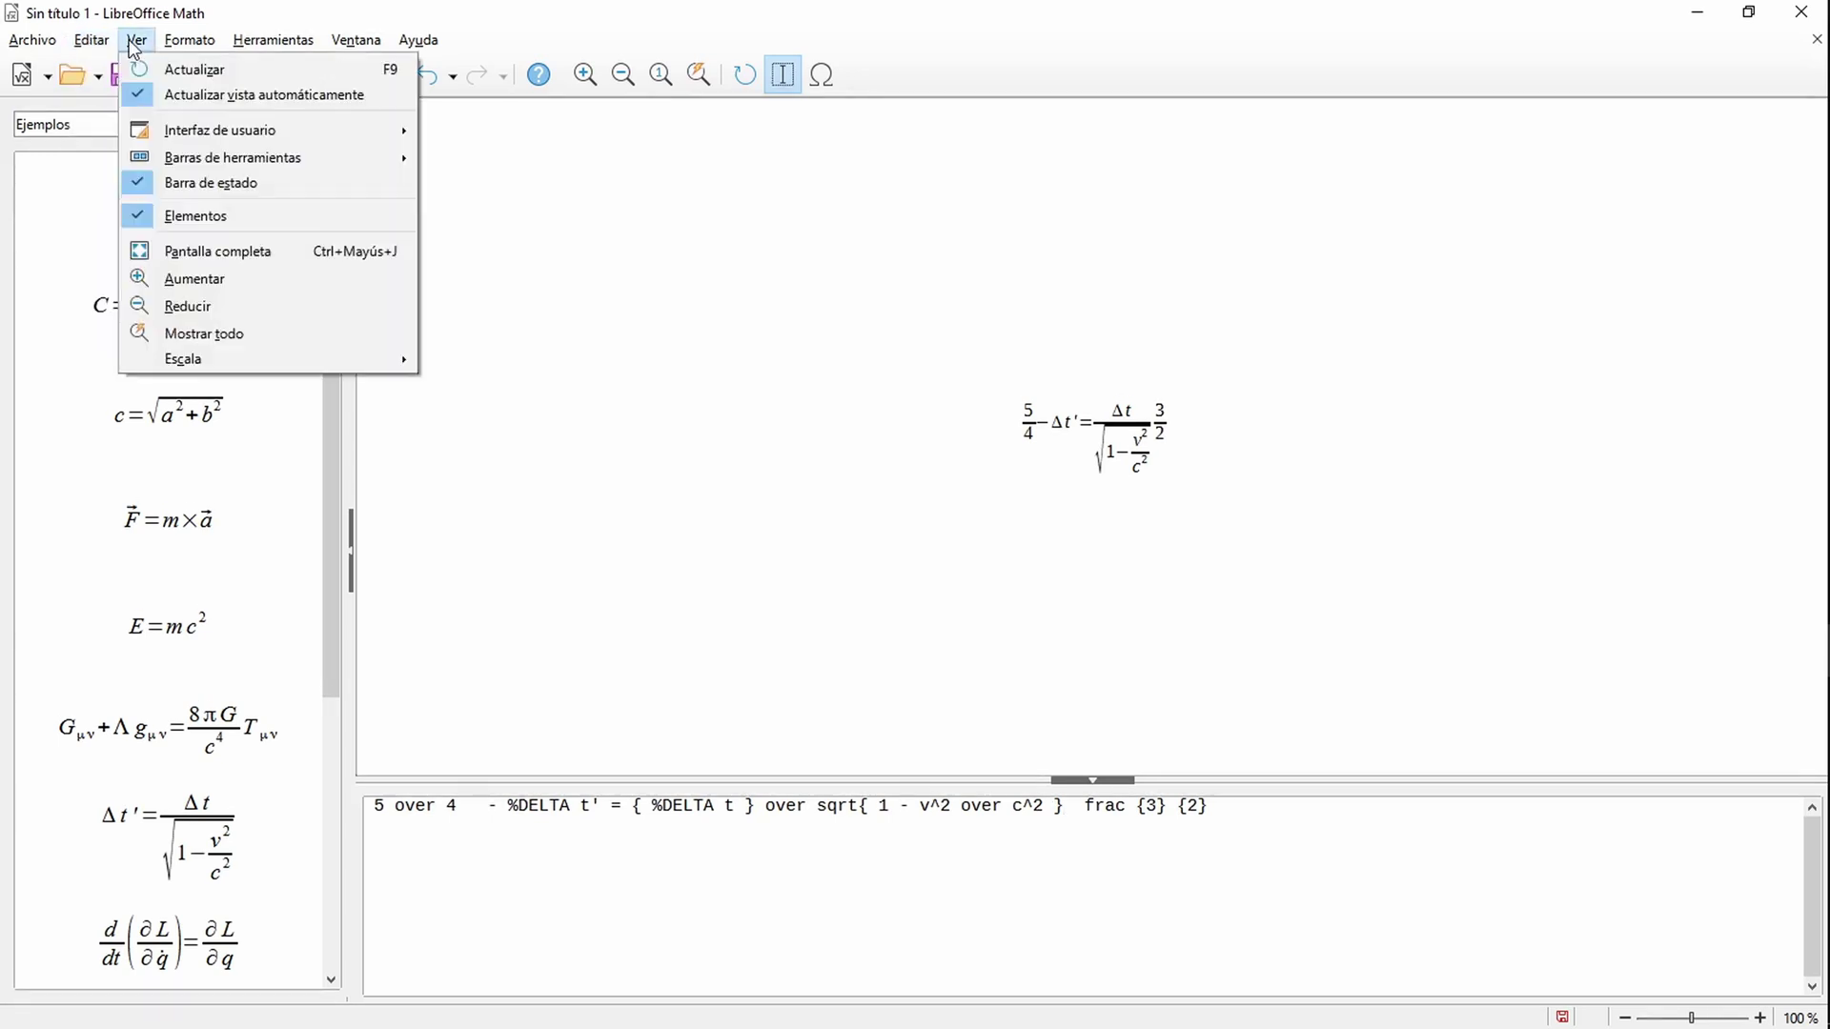
mouse_move(136, 46)
mouse_move(227, 135)
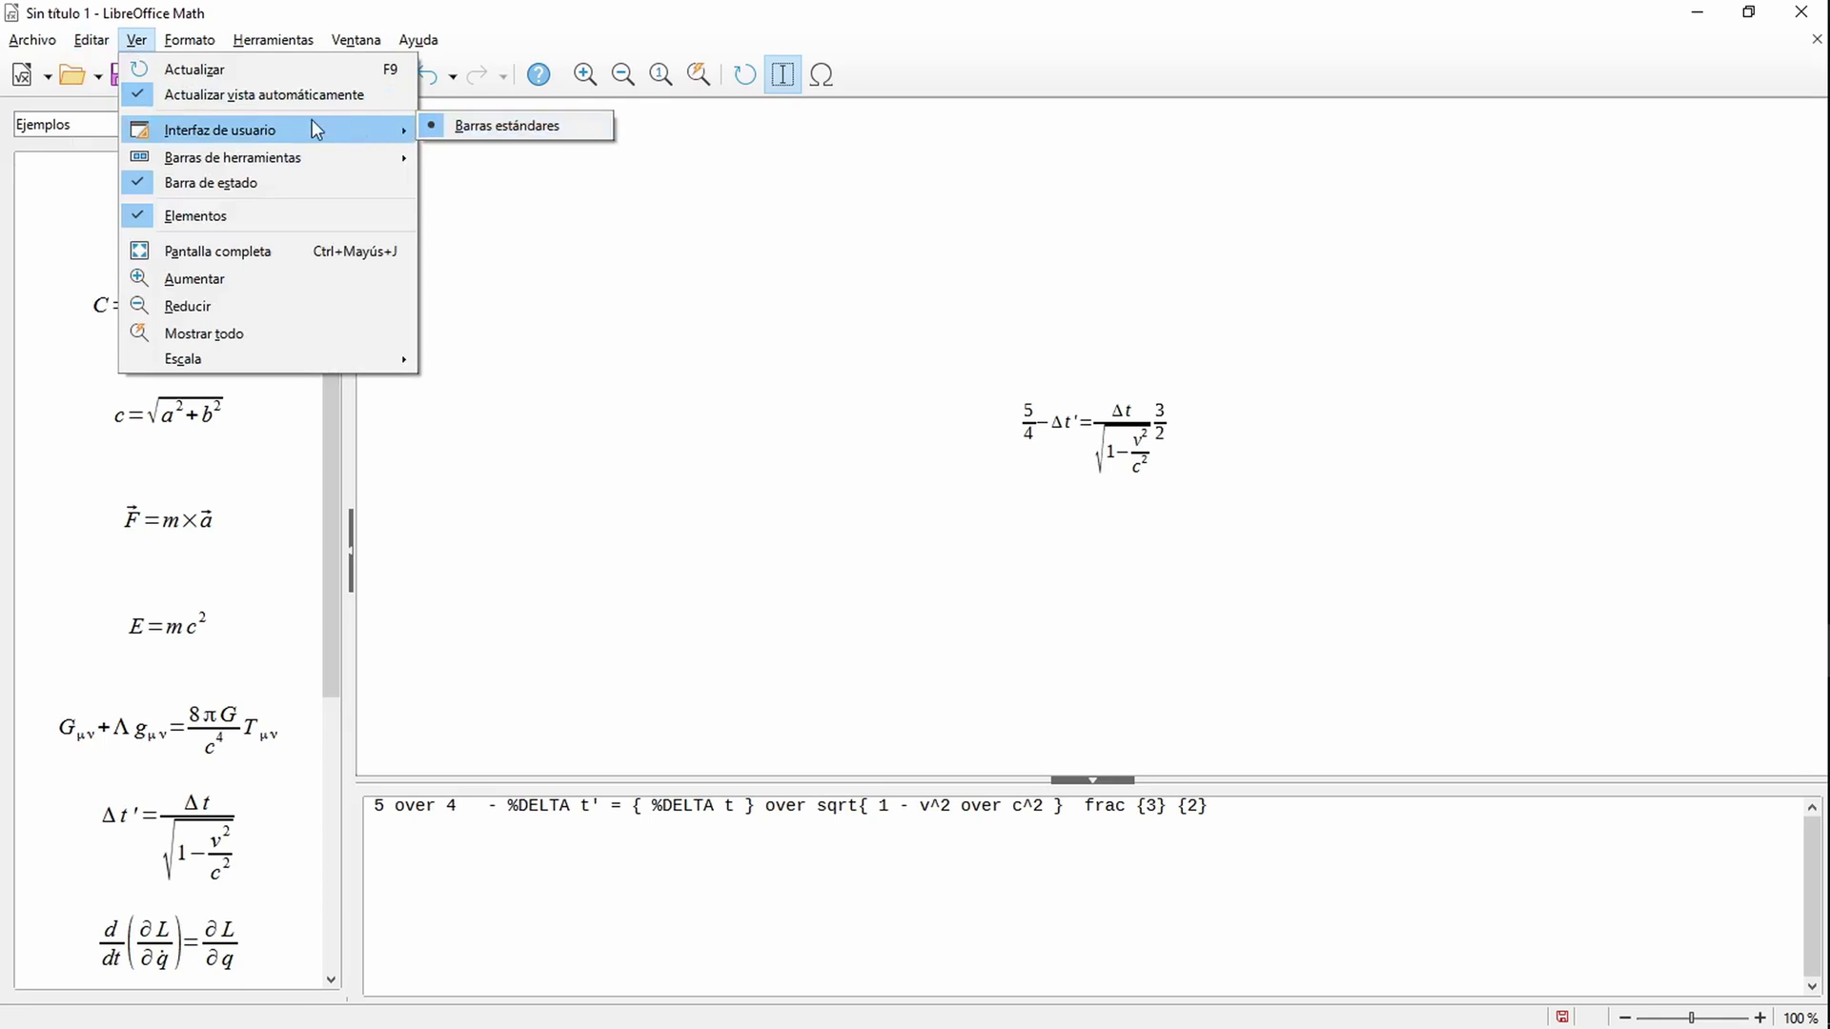
mouse_move(192, 43)
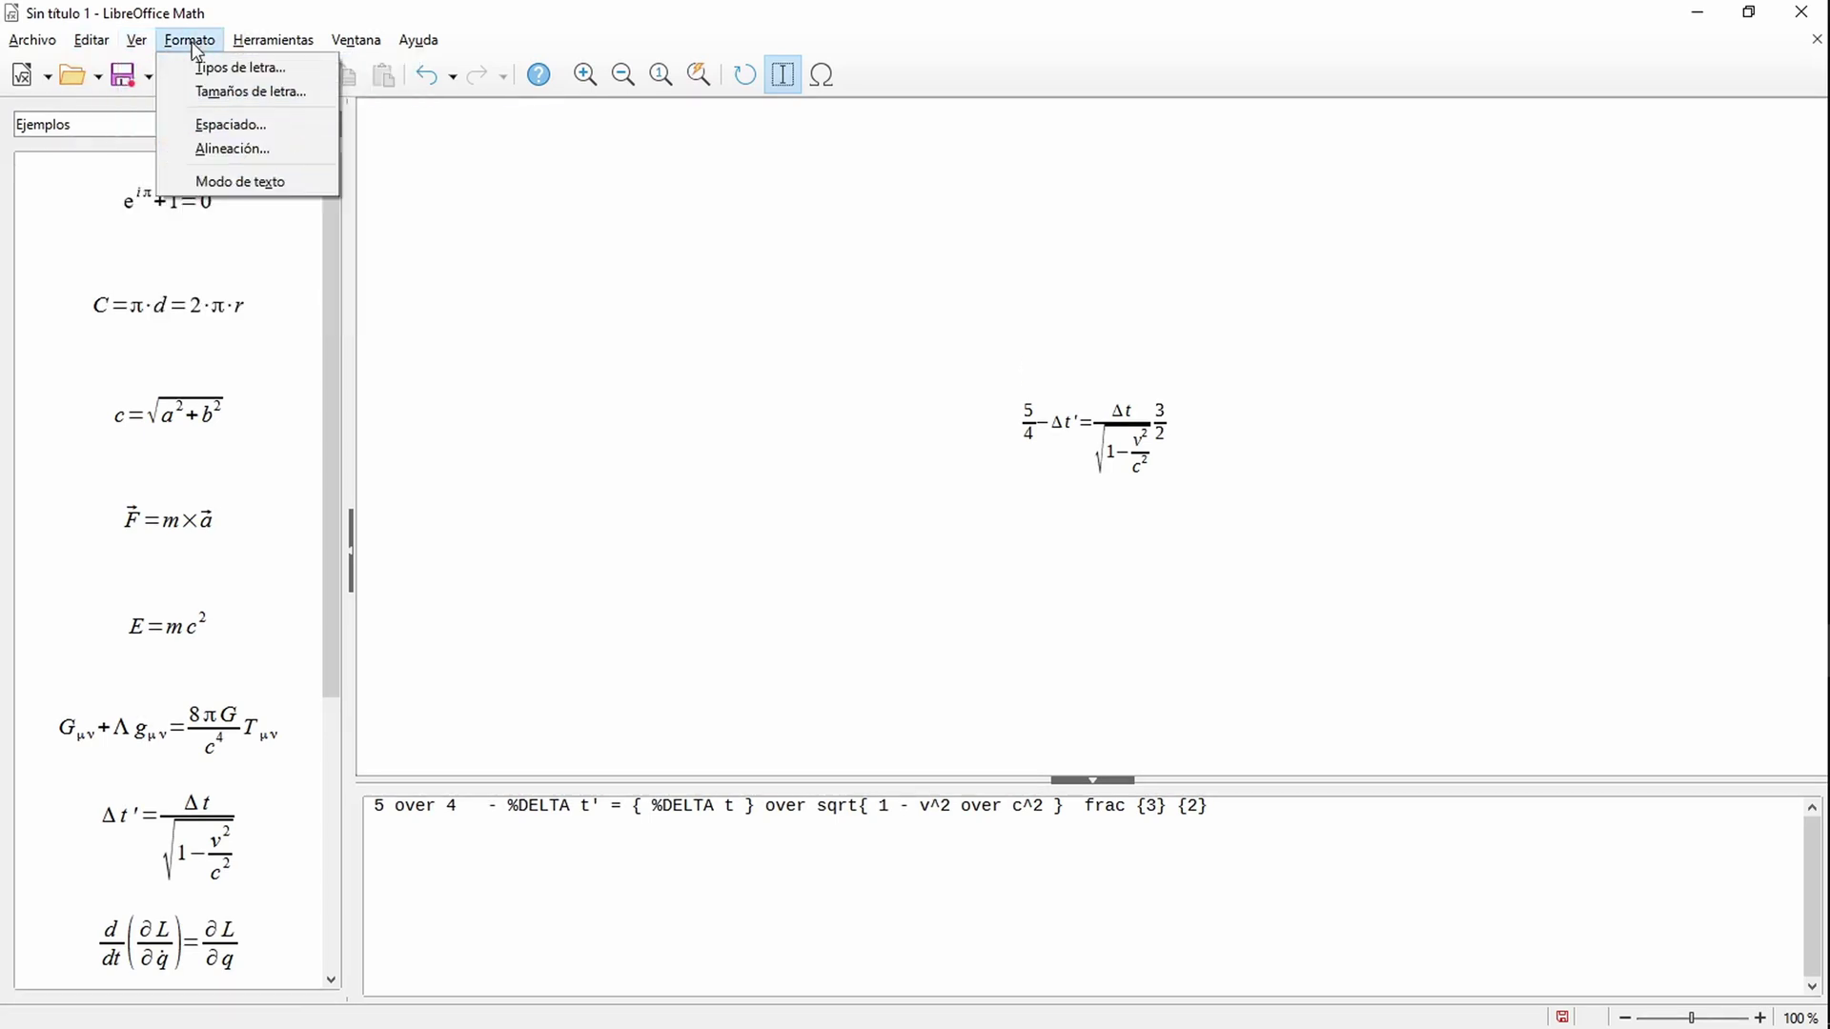
left_click(254, 69)
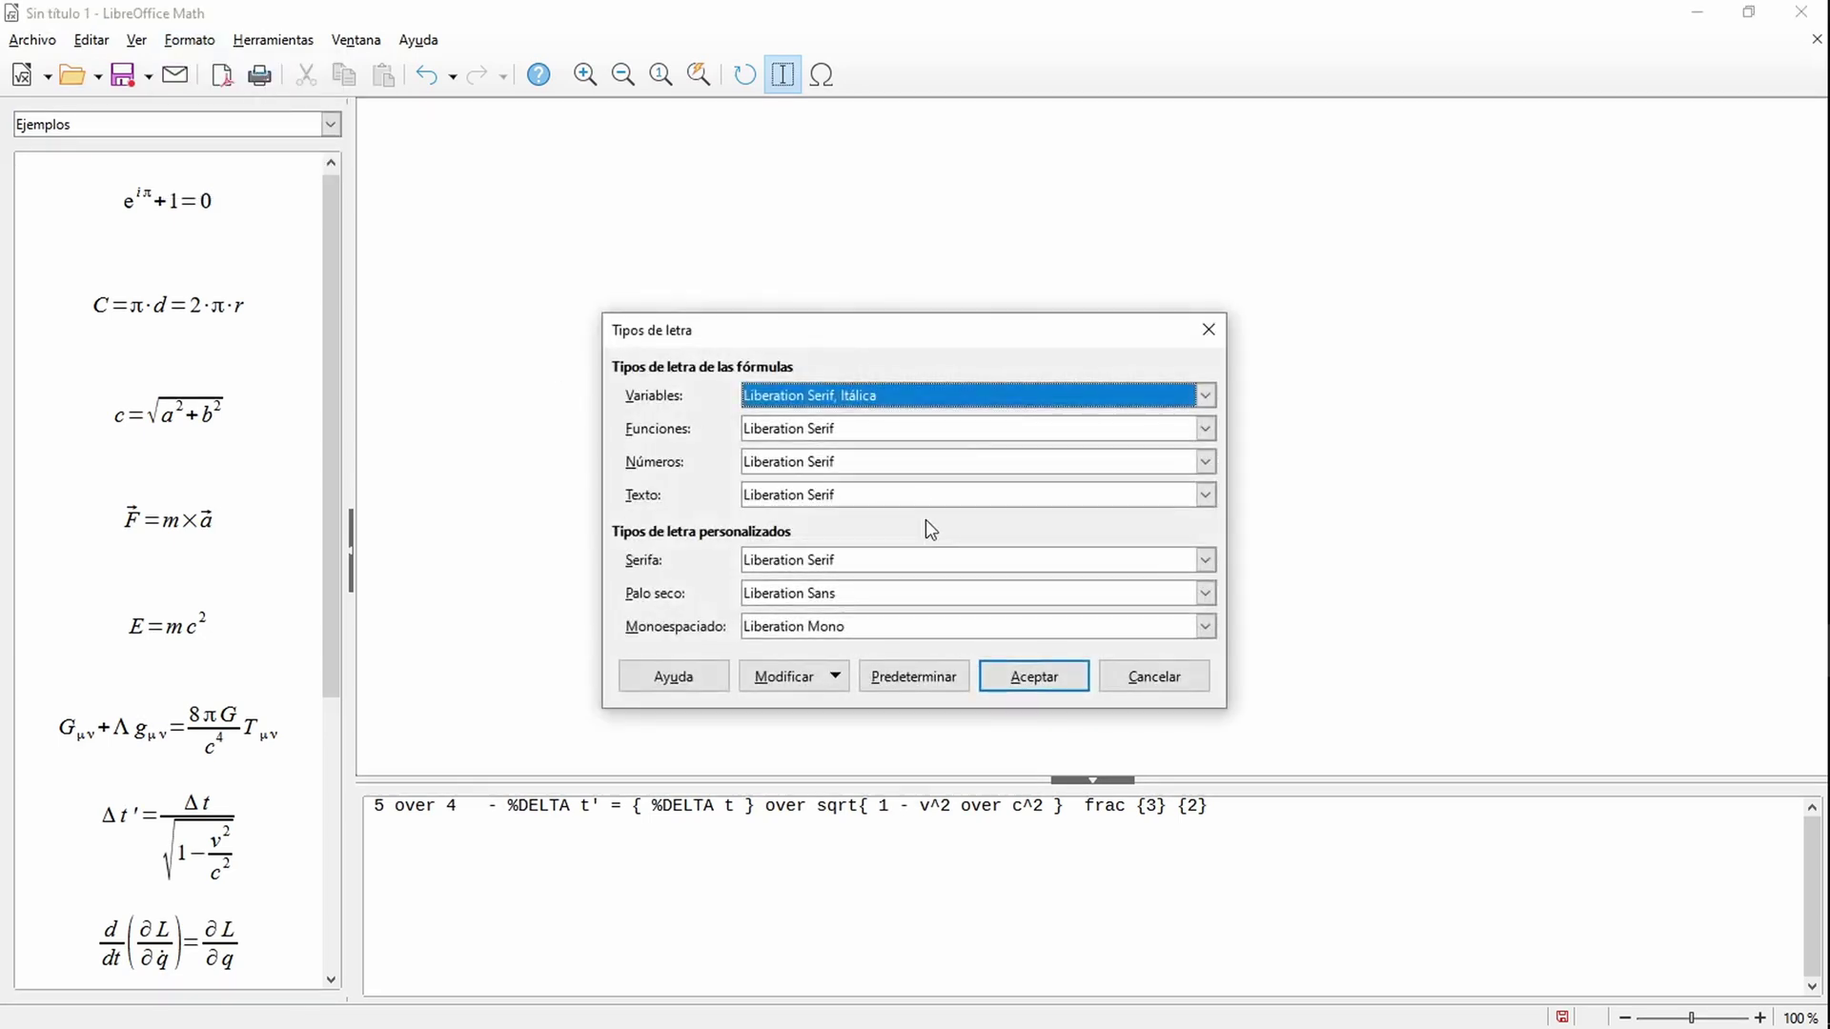
left_click(1168, 678)
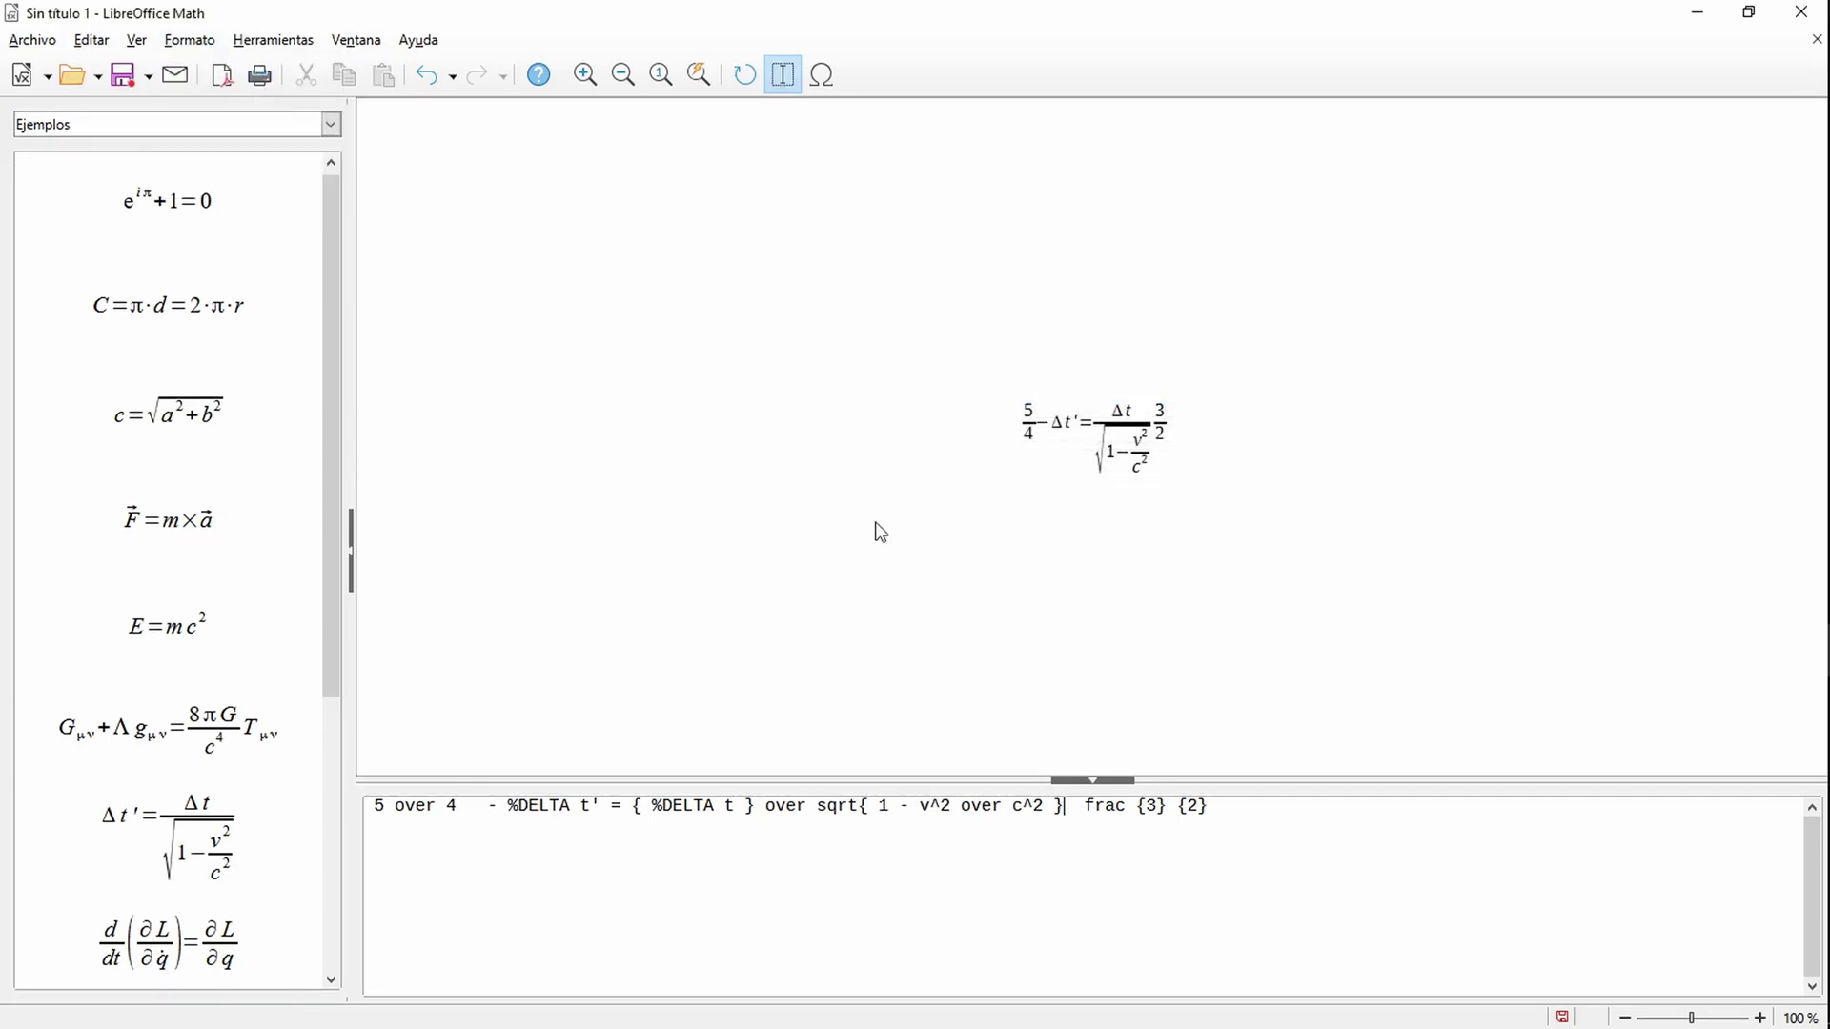
left_click(254, 42)
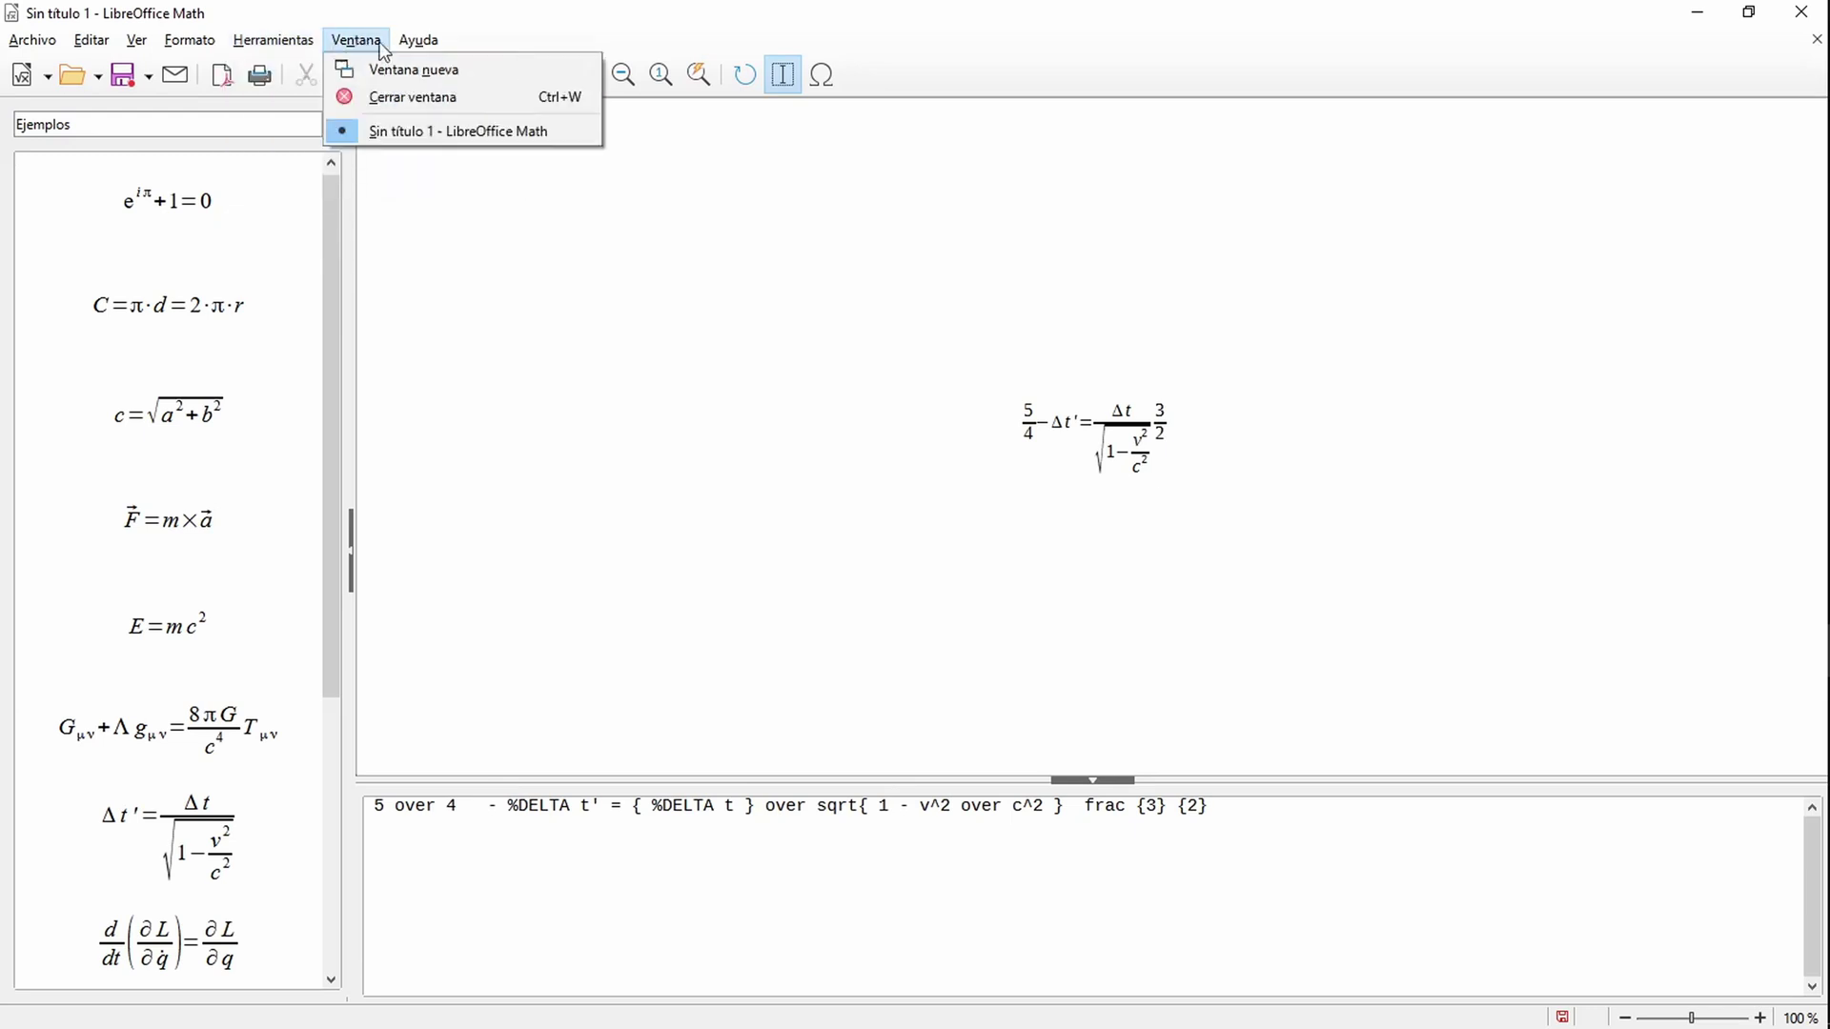
mouse_move(427, 47)
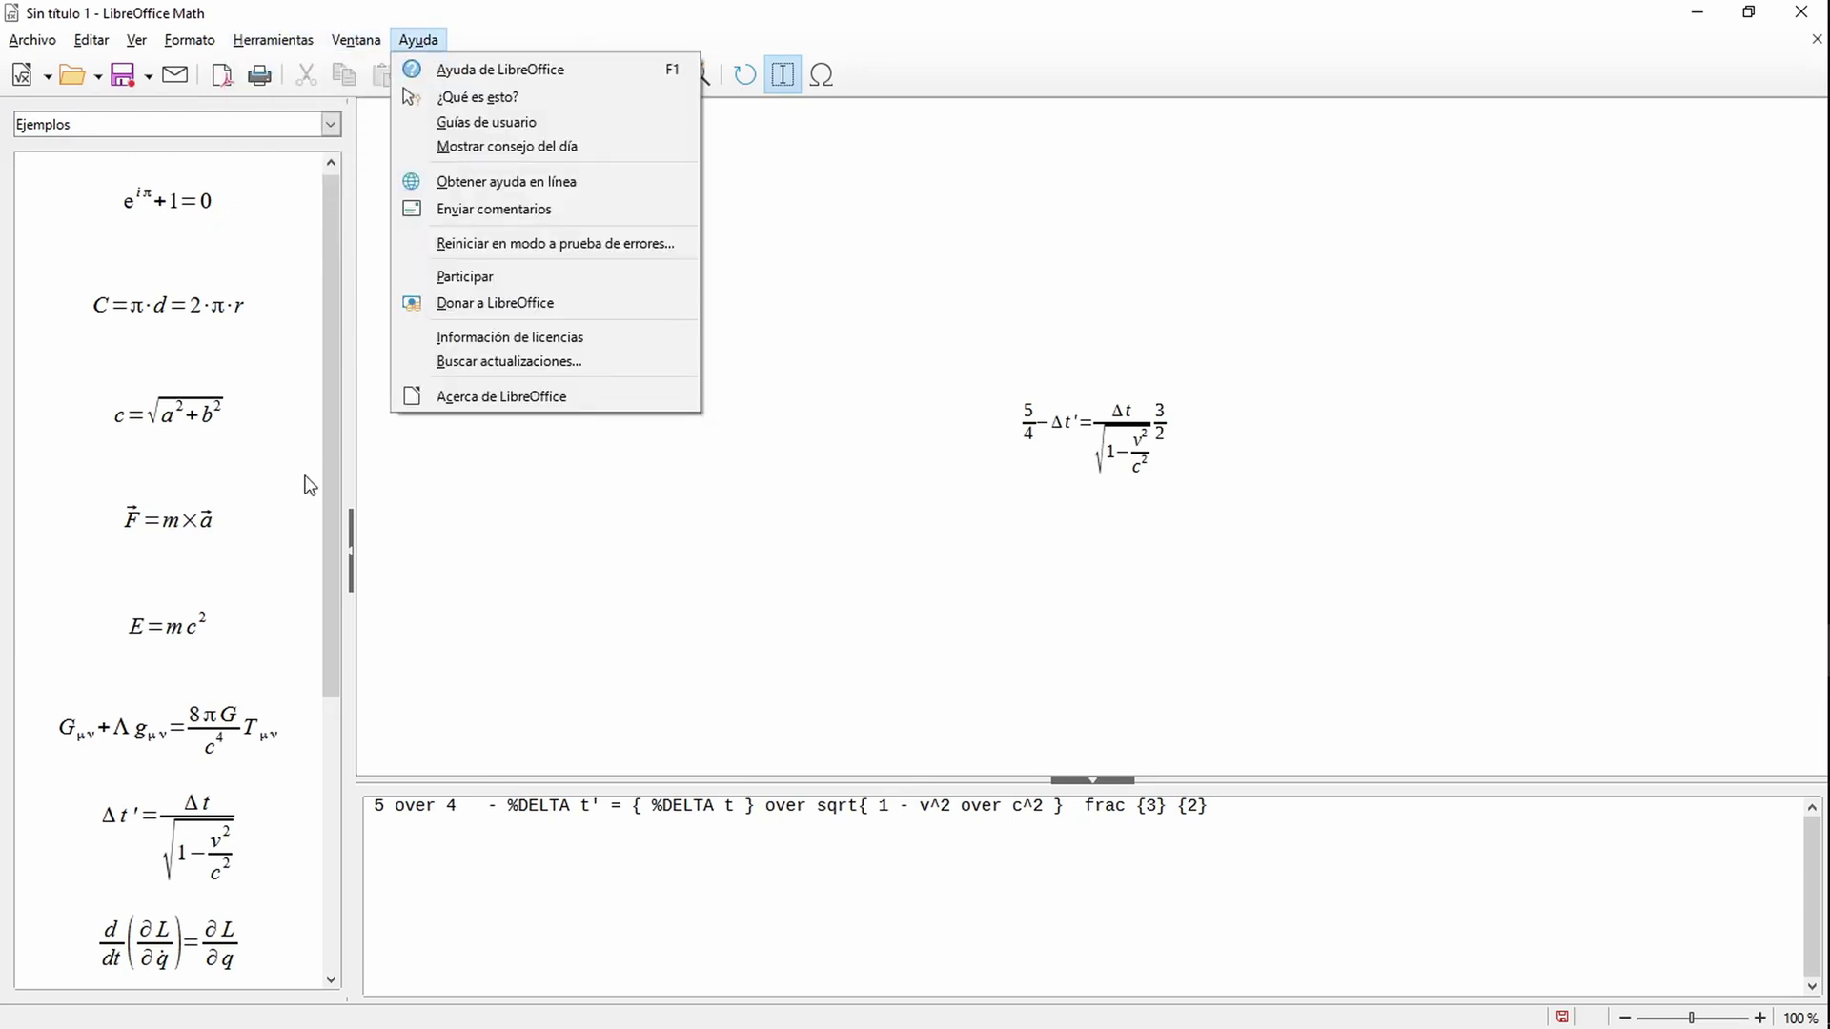
key("Escape")
Step: Examine the remaining Ejemplos formulas and the elements offered in the Funciones and Relaciones categories
left_click_drag(333, 474, 324, 713)
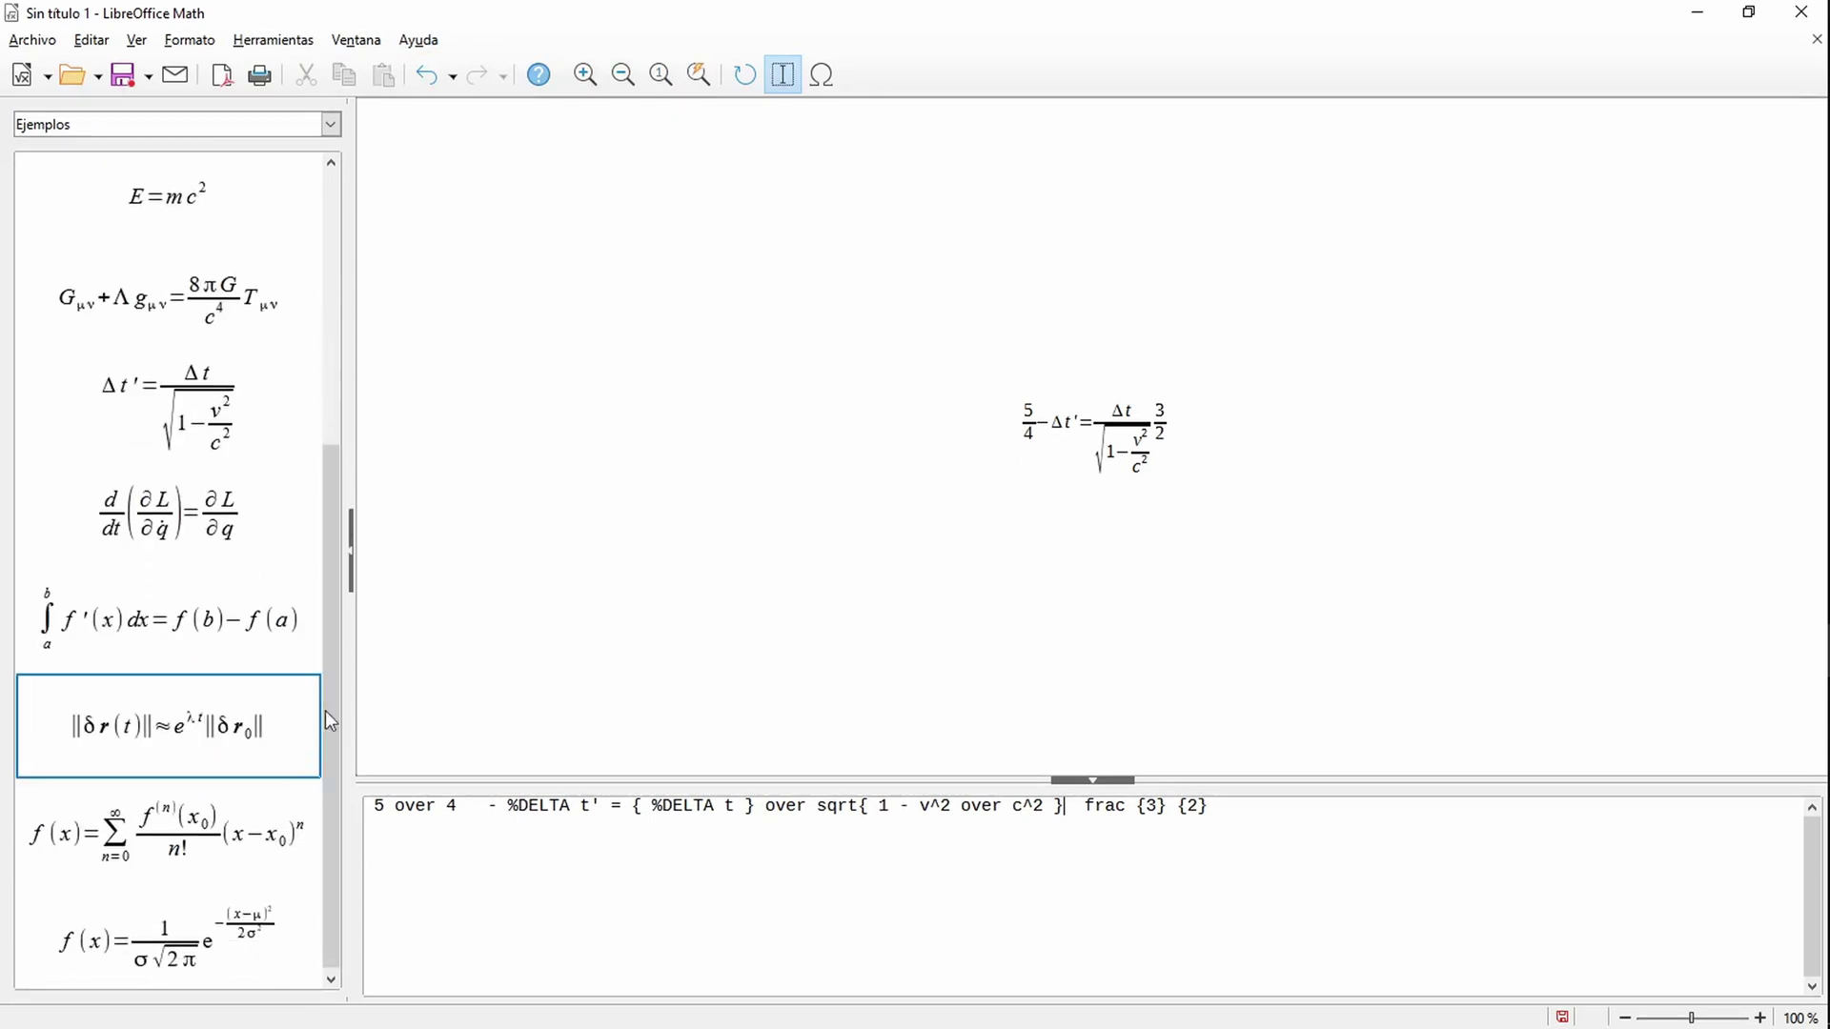
left_click(330, 125)
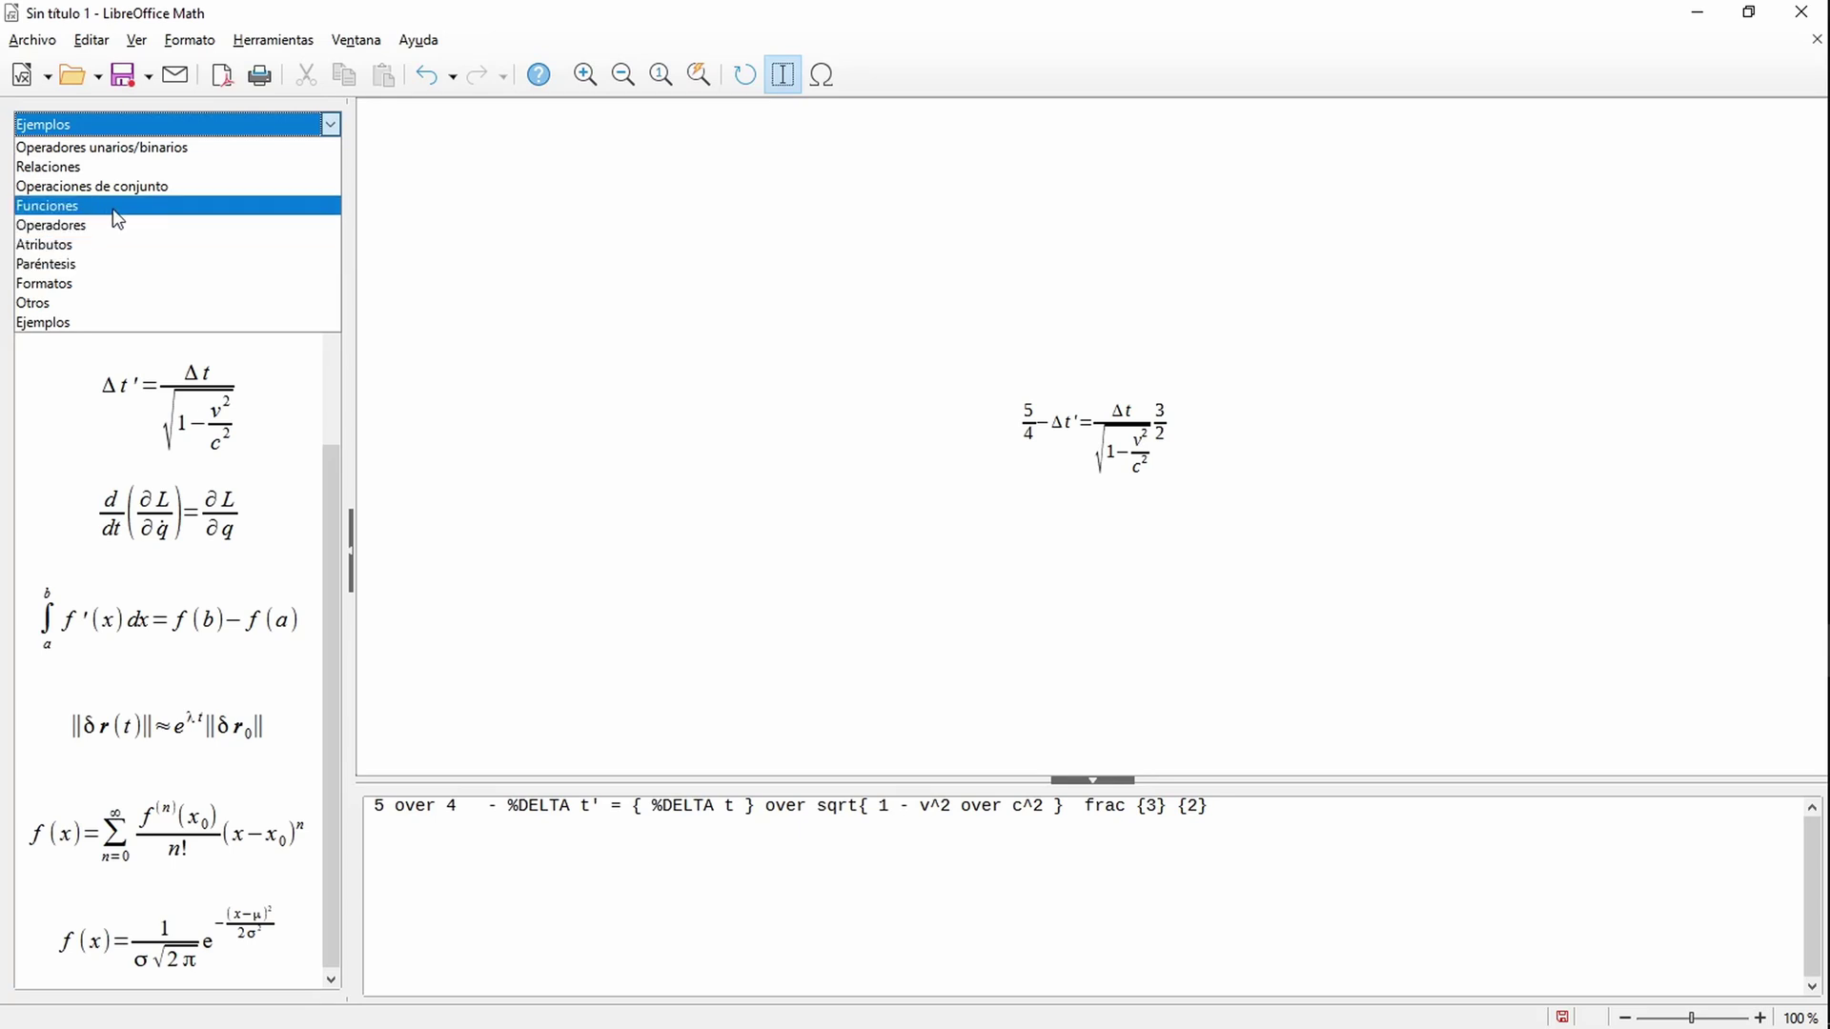
left_click(140, 207)
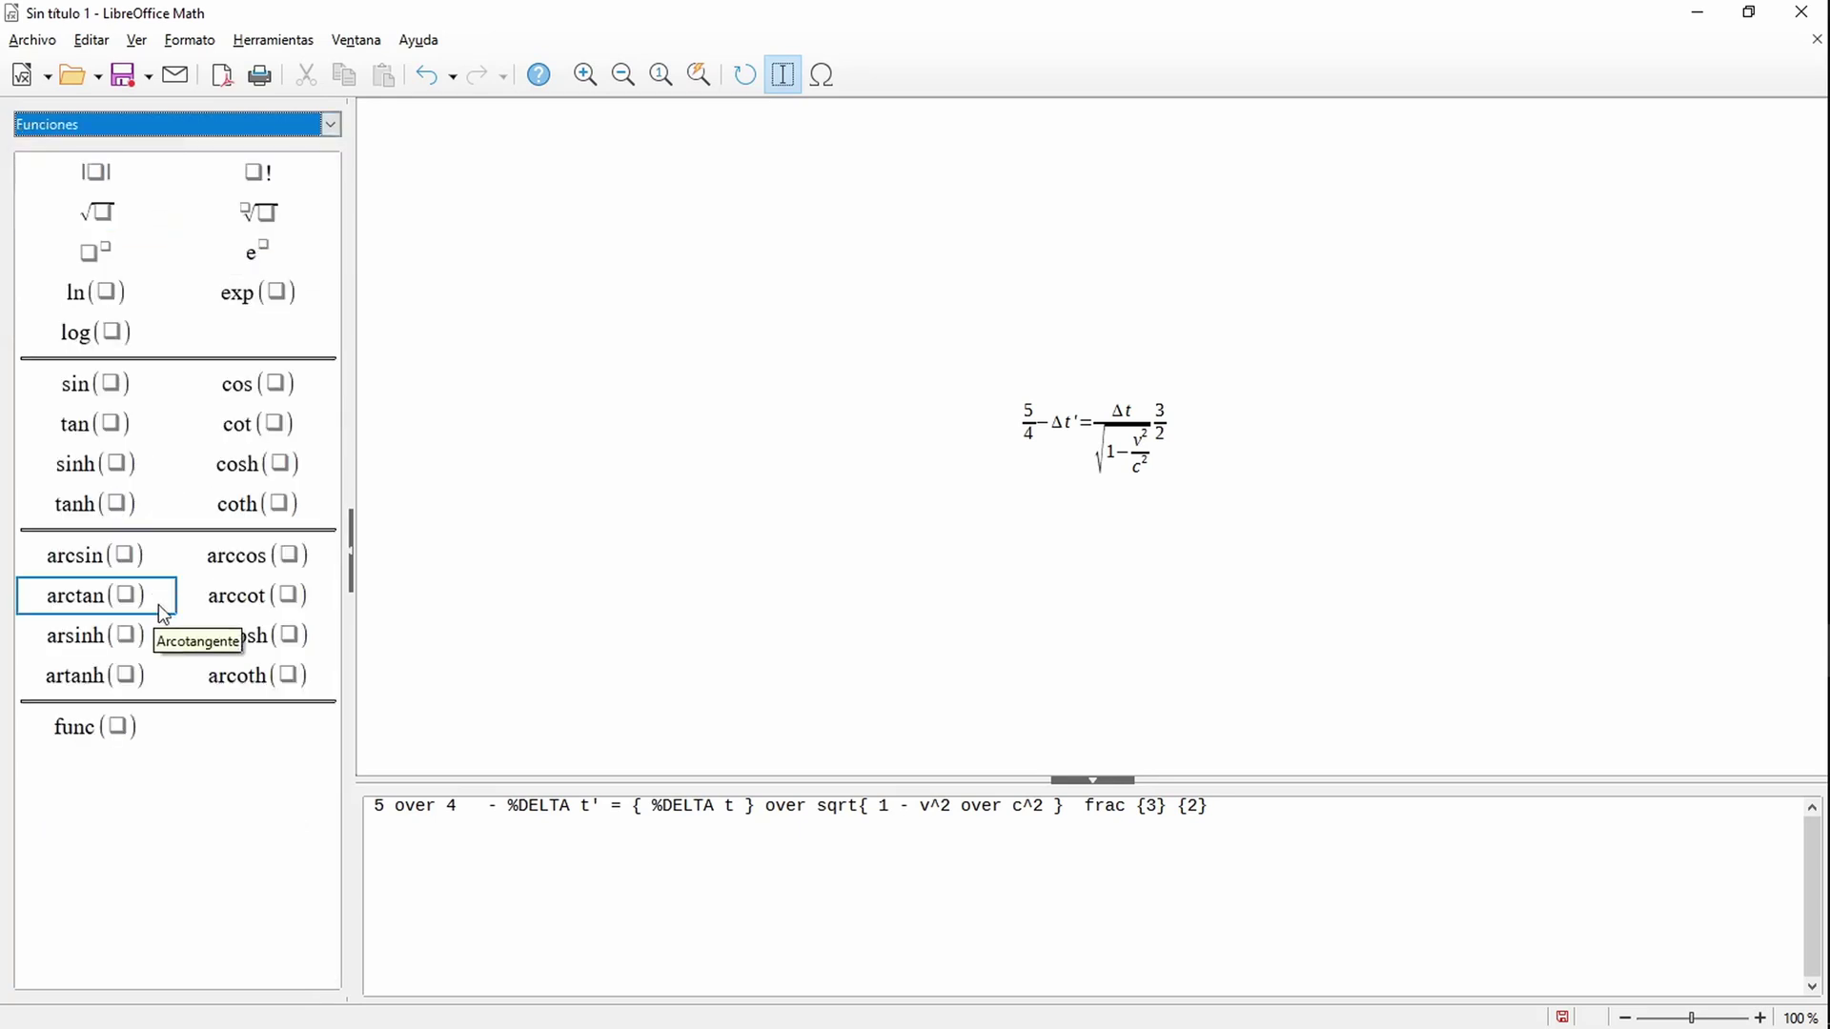
left_click(330, 124)
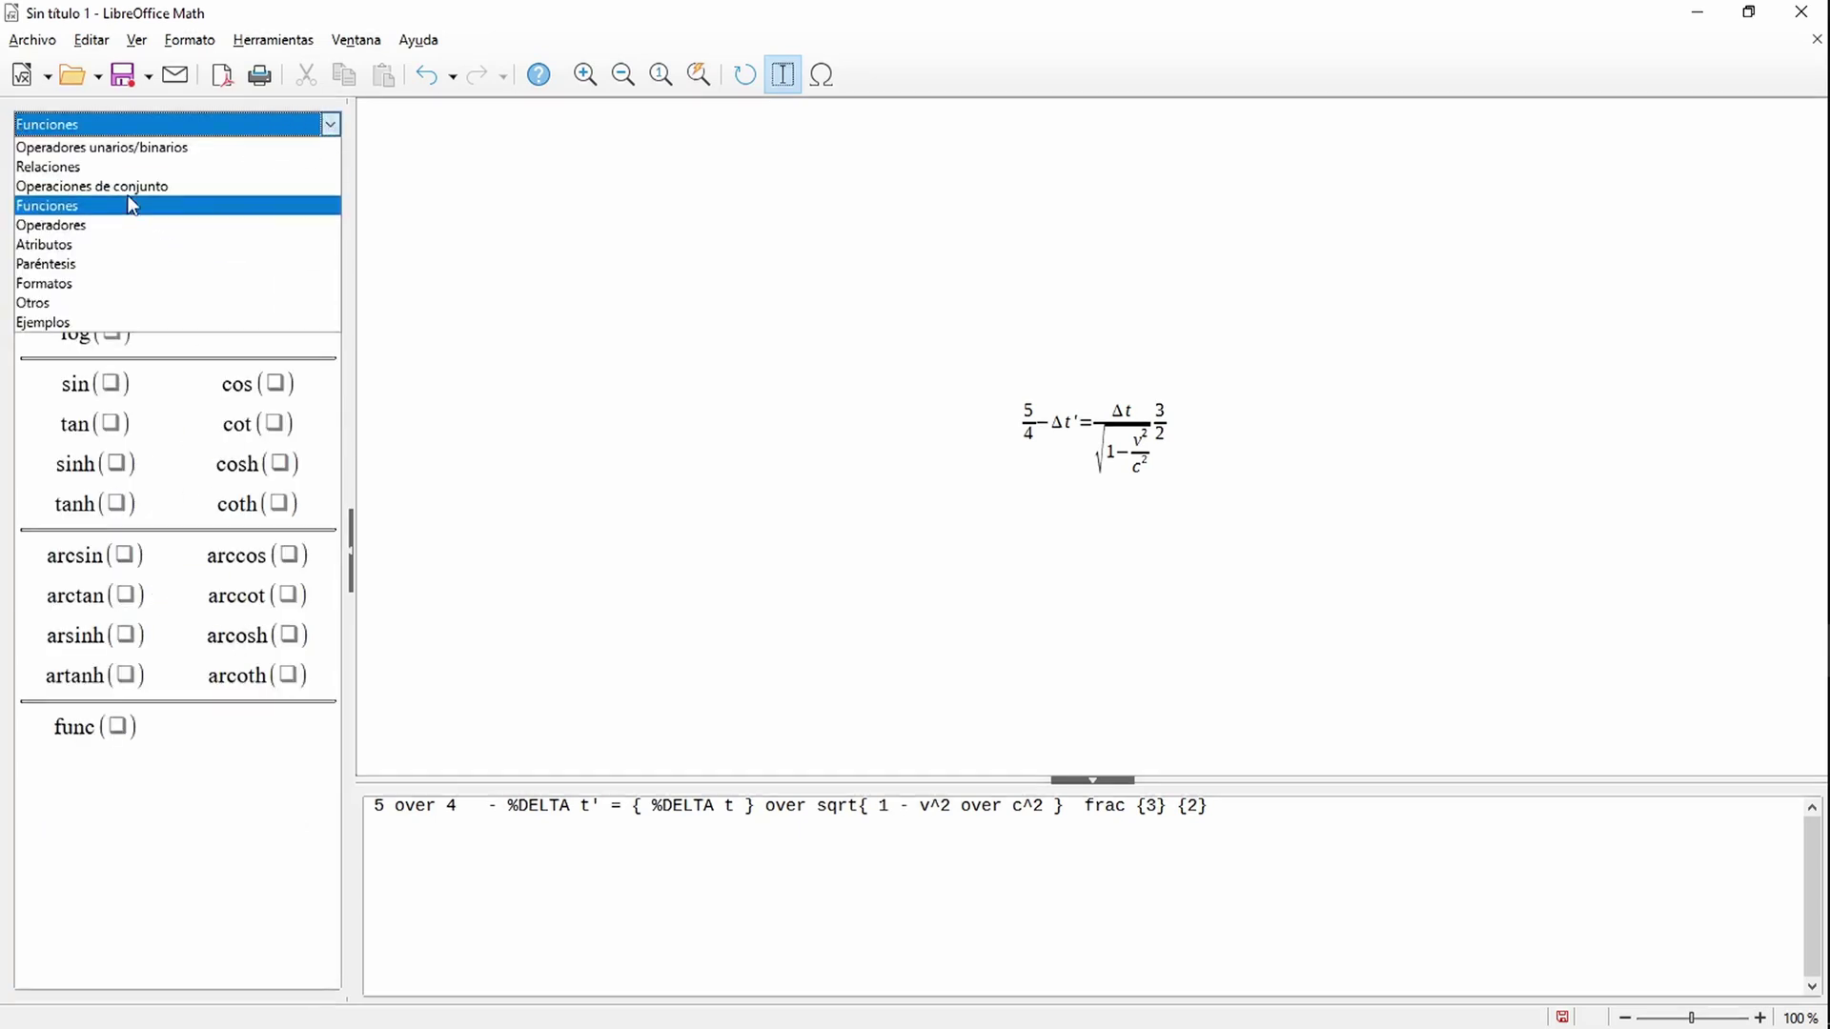
left_click(126, 164)
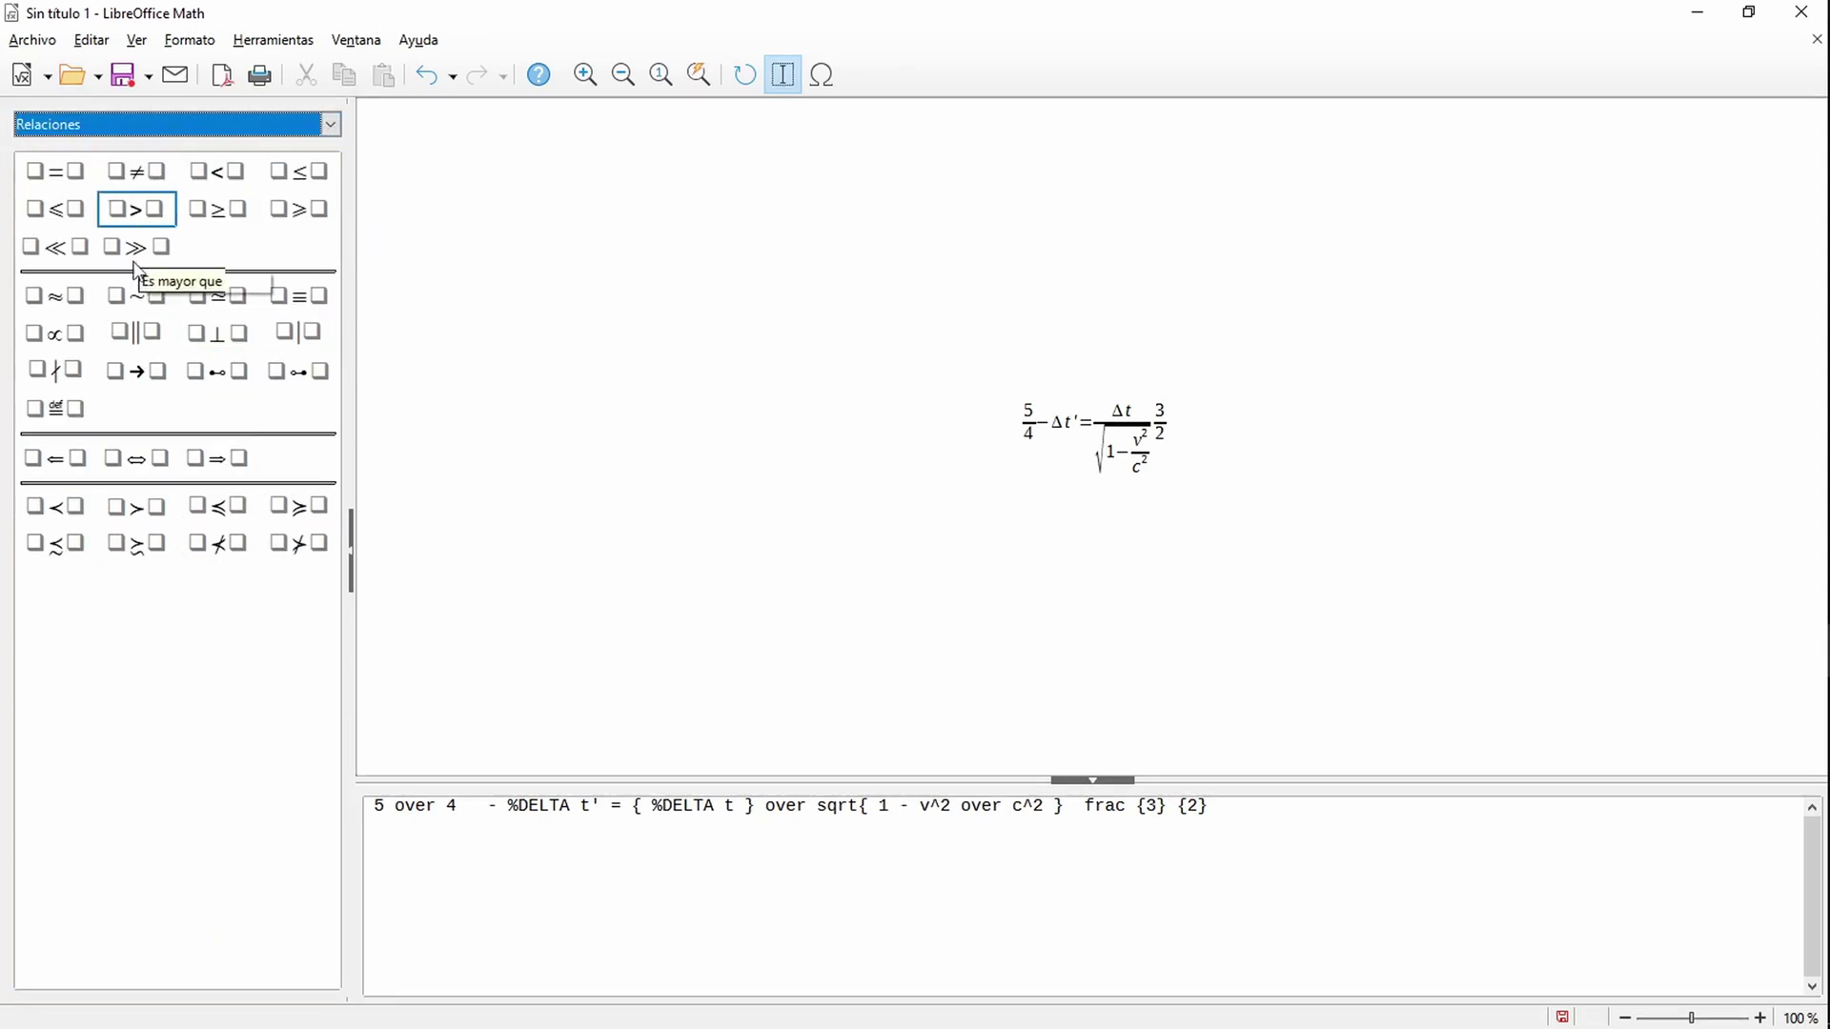